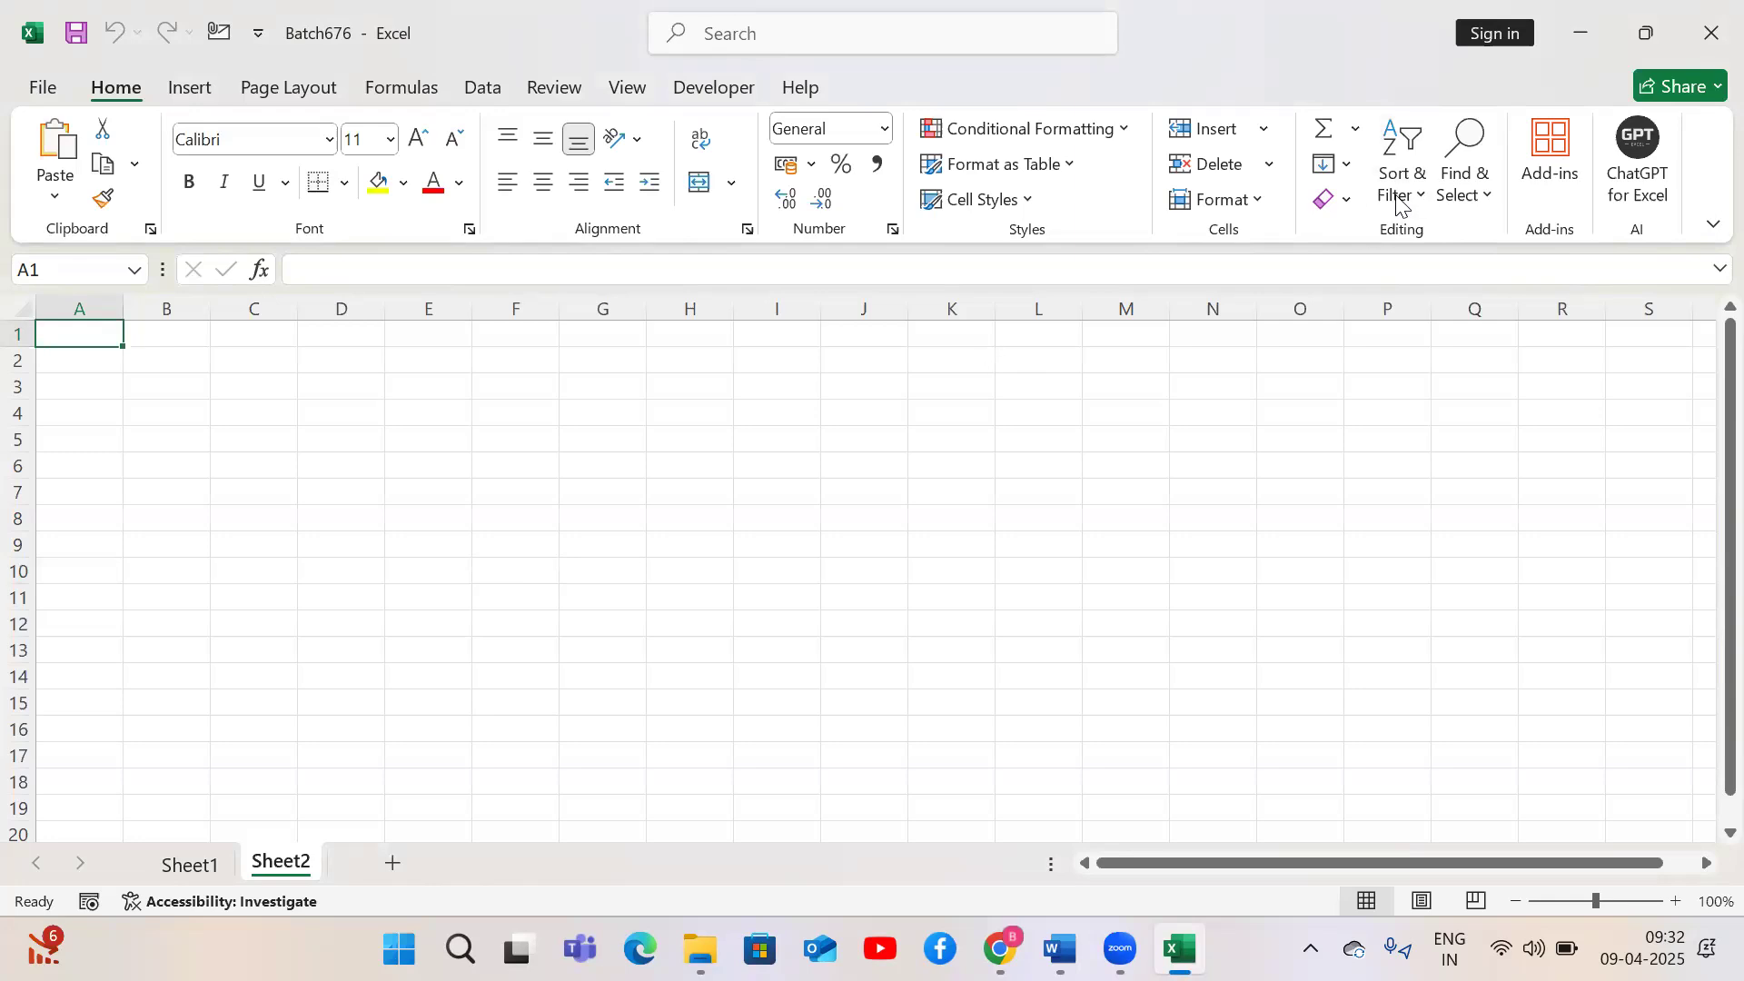
{"action": "left_click", "coordinate": [1642, 947]}
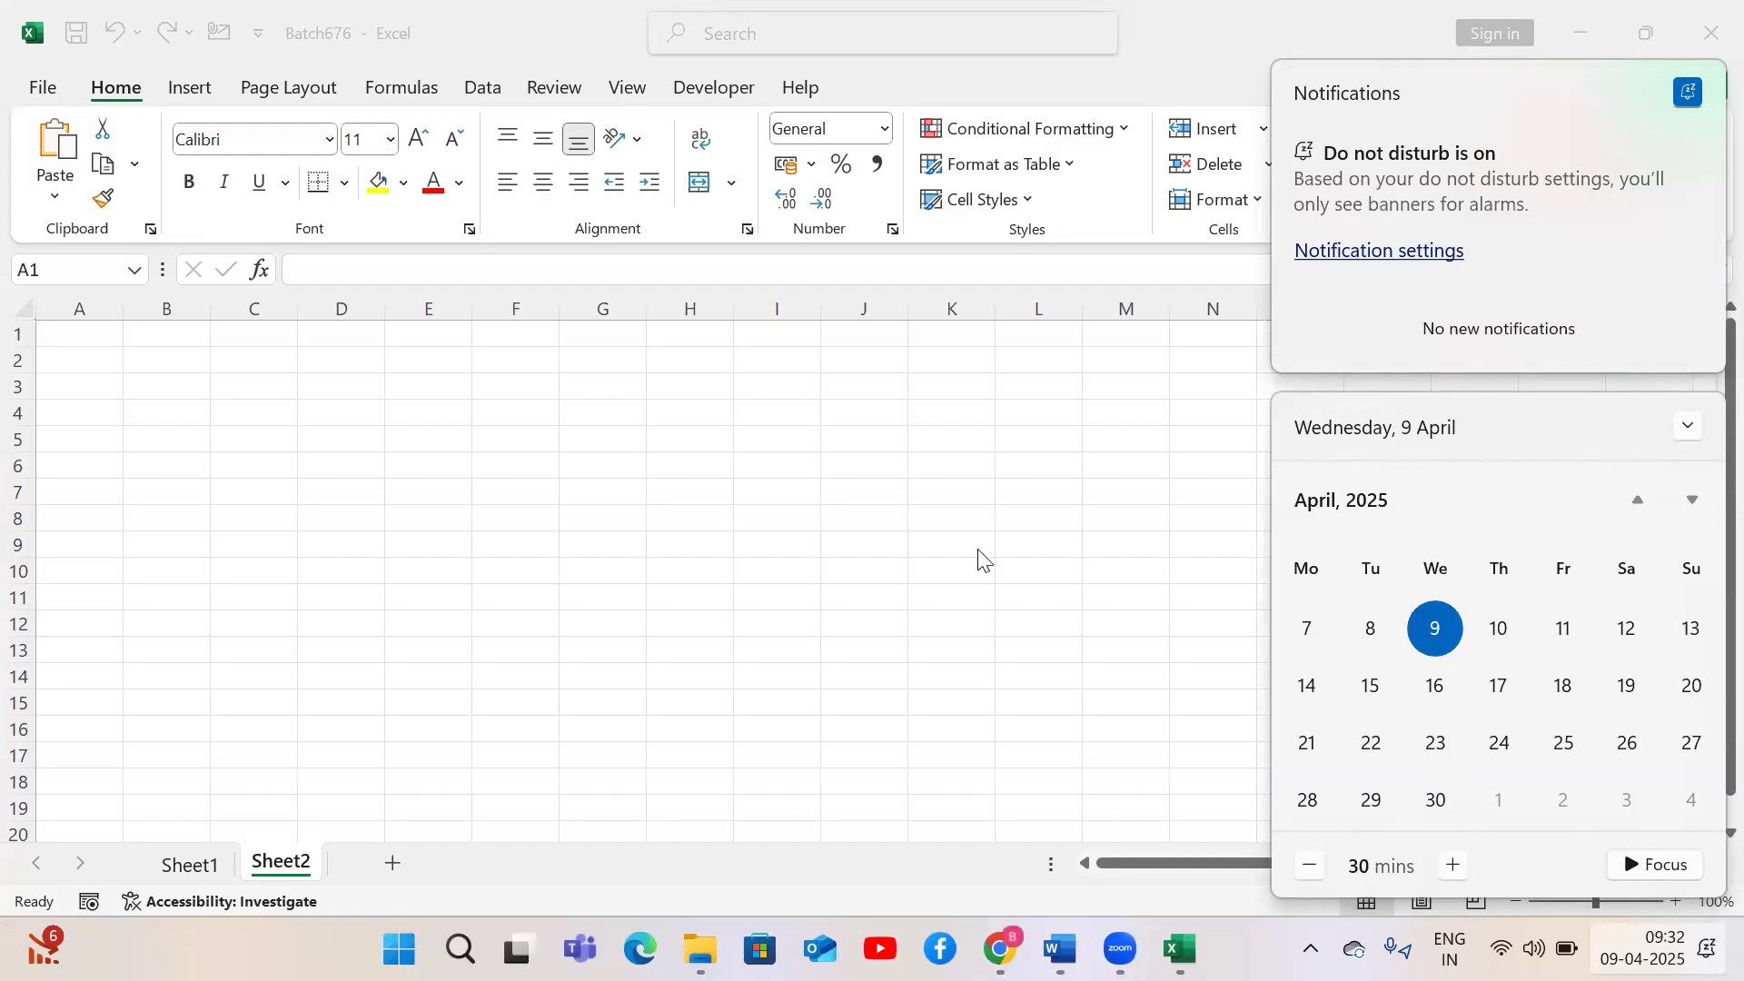
{"action": "left_click", "coordinate": [847, 514]}
{"action": "left_click", "coordinate": [846, 514]}
Enter the header S.no in cell A1
{"action": "key", "text": "ctrl+Up"}
{"action": "key", "text": "ctrl+Left"}
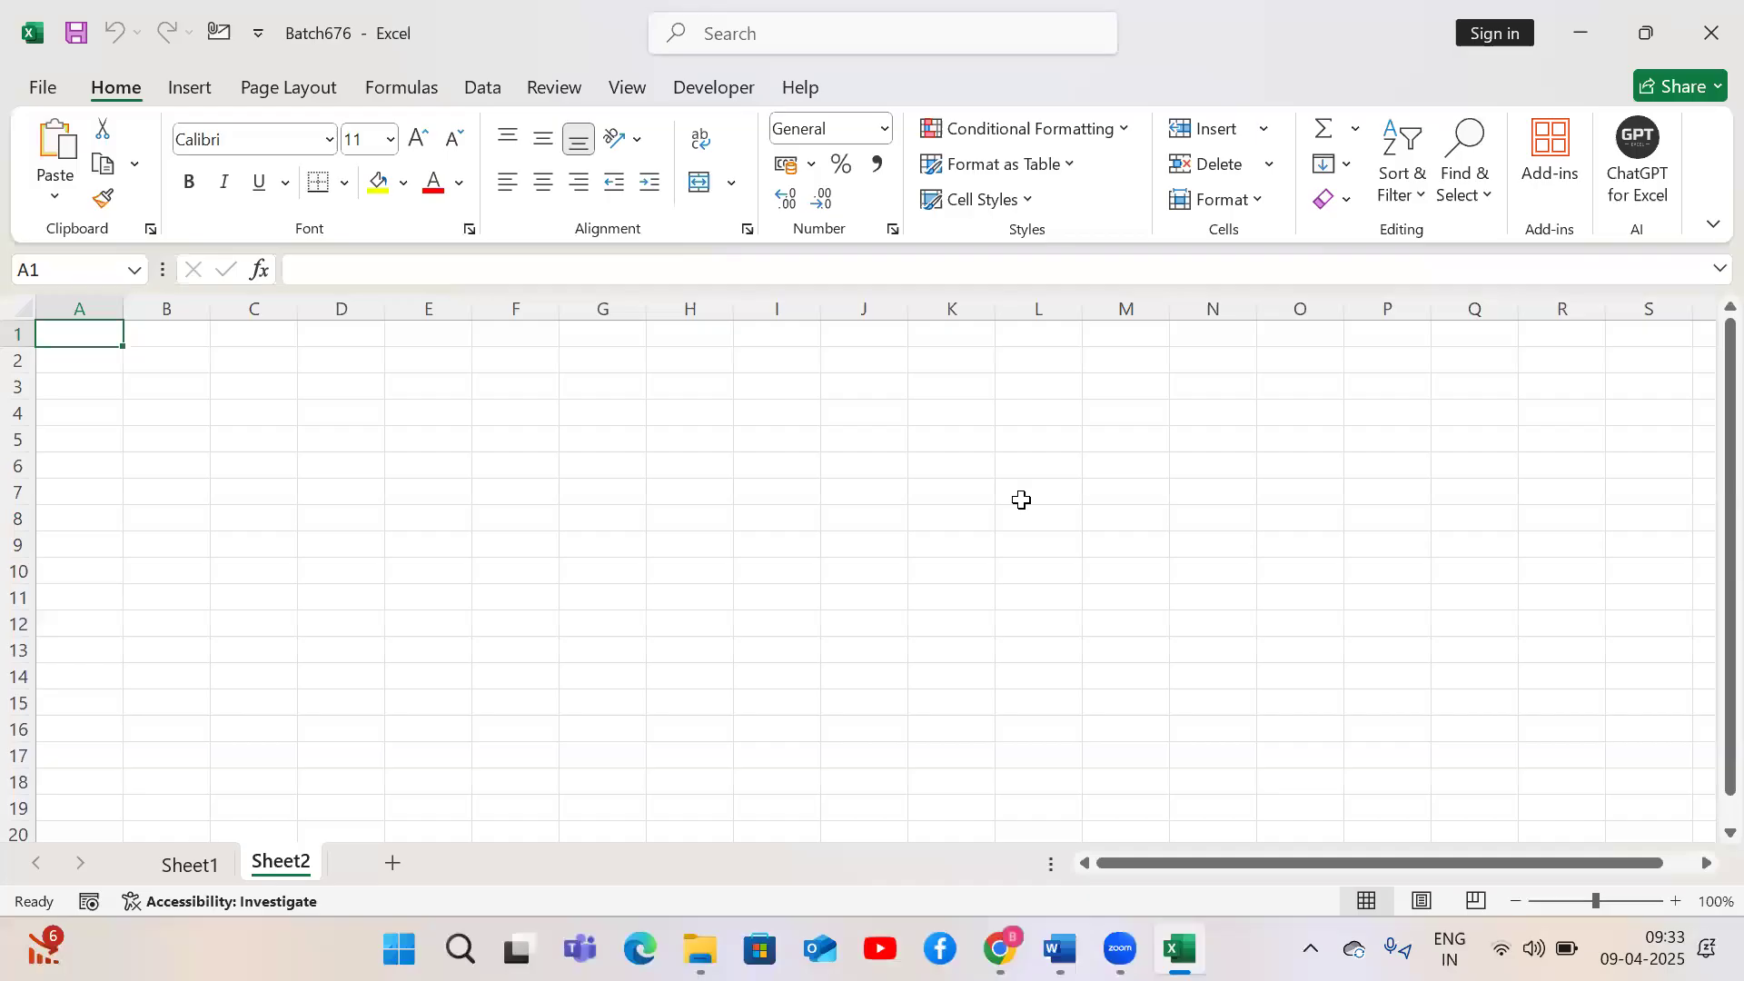
{"action": "type", "text": "S.no"}
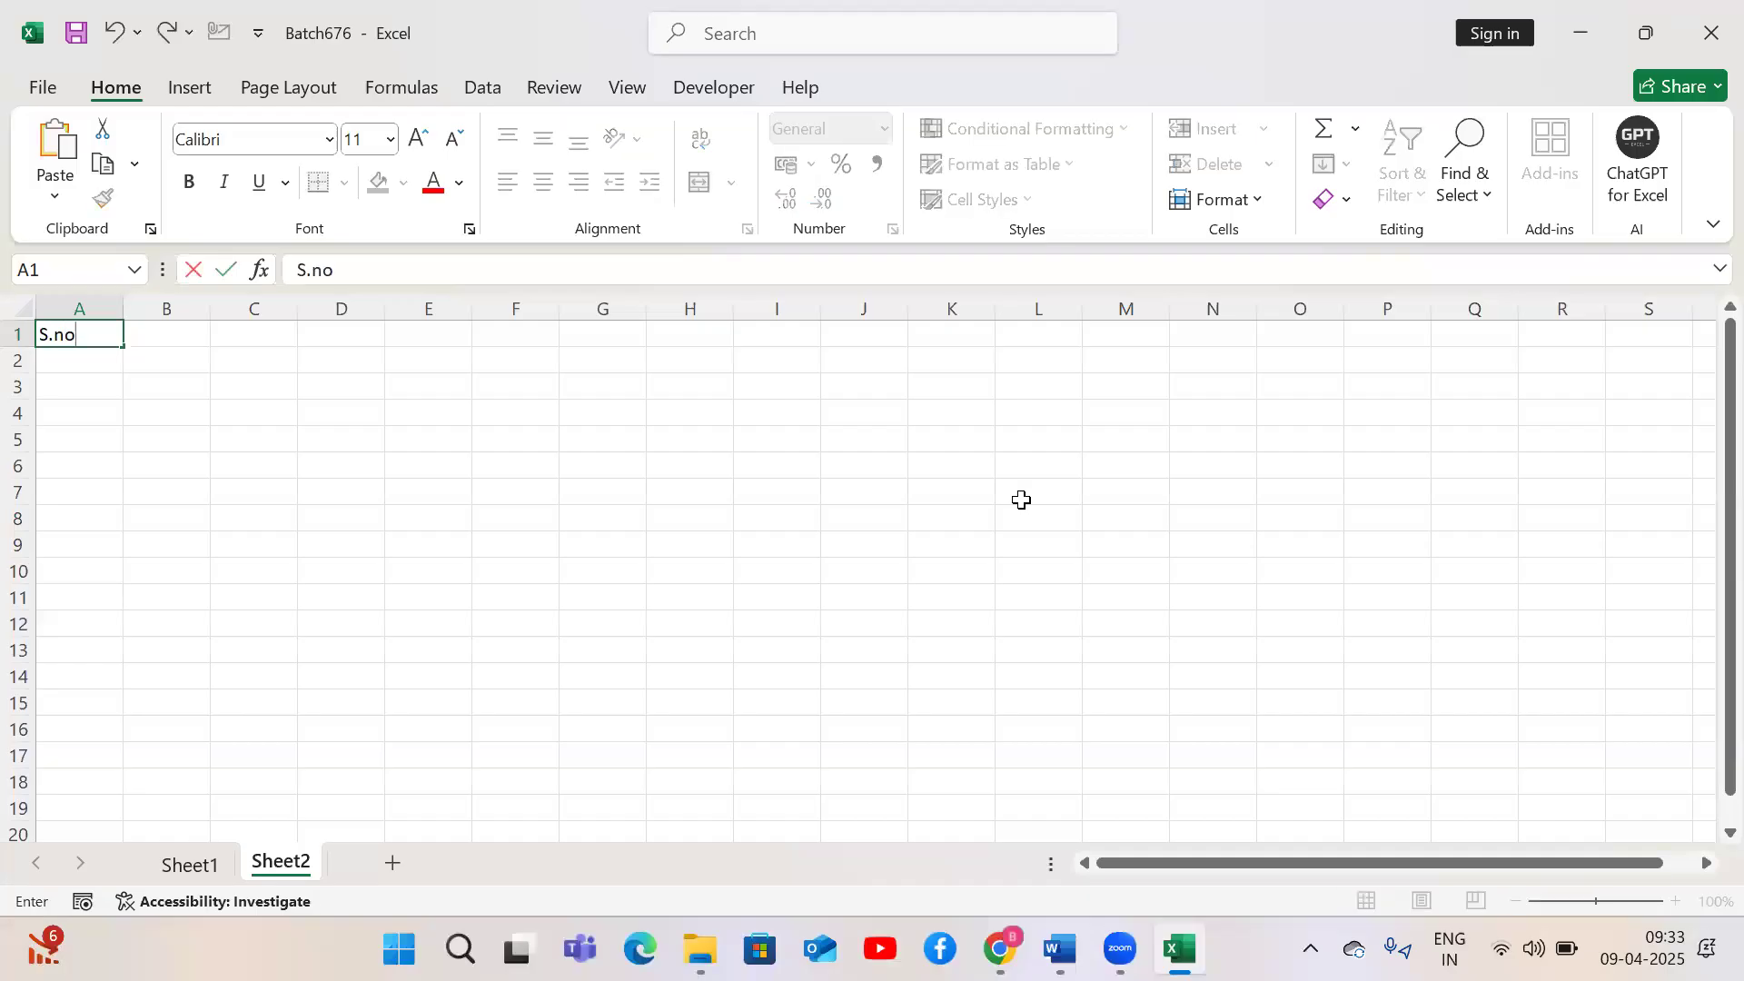
{"action": "key", "text": "Return"}
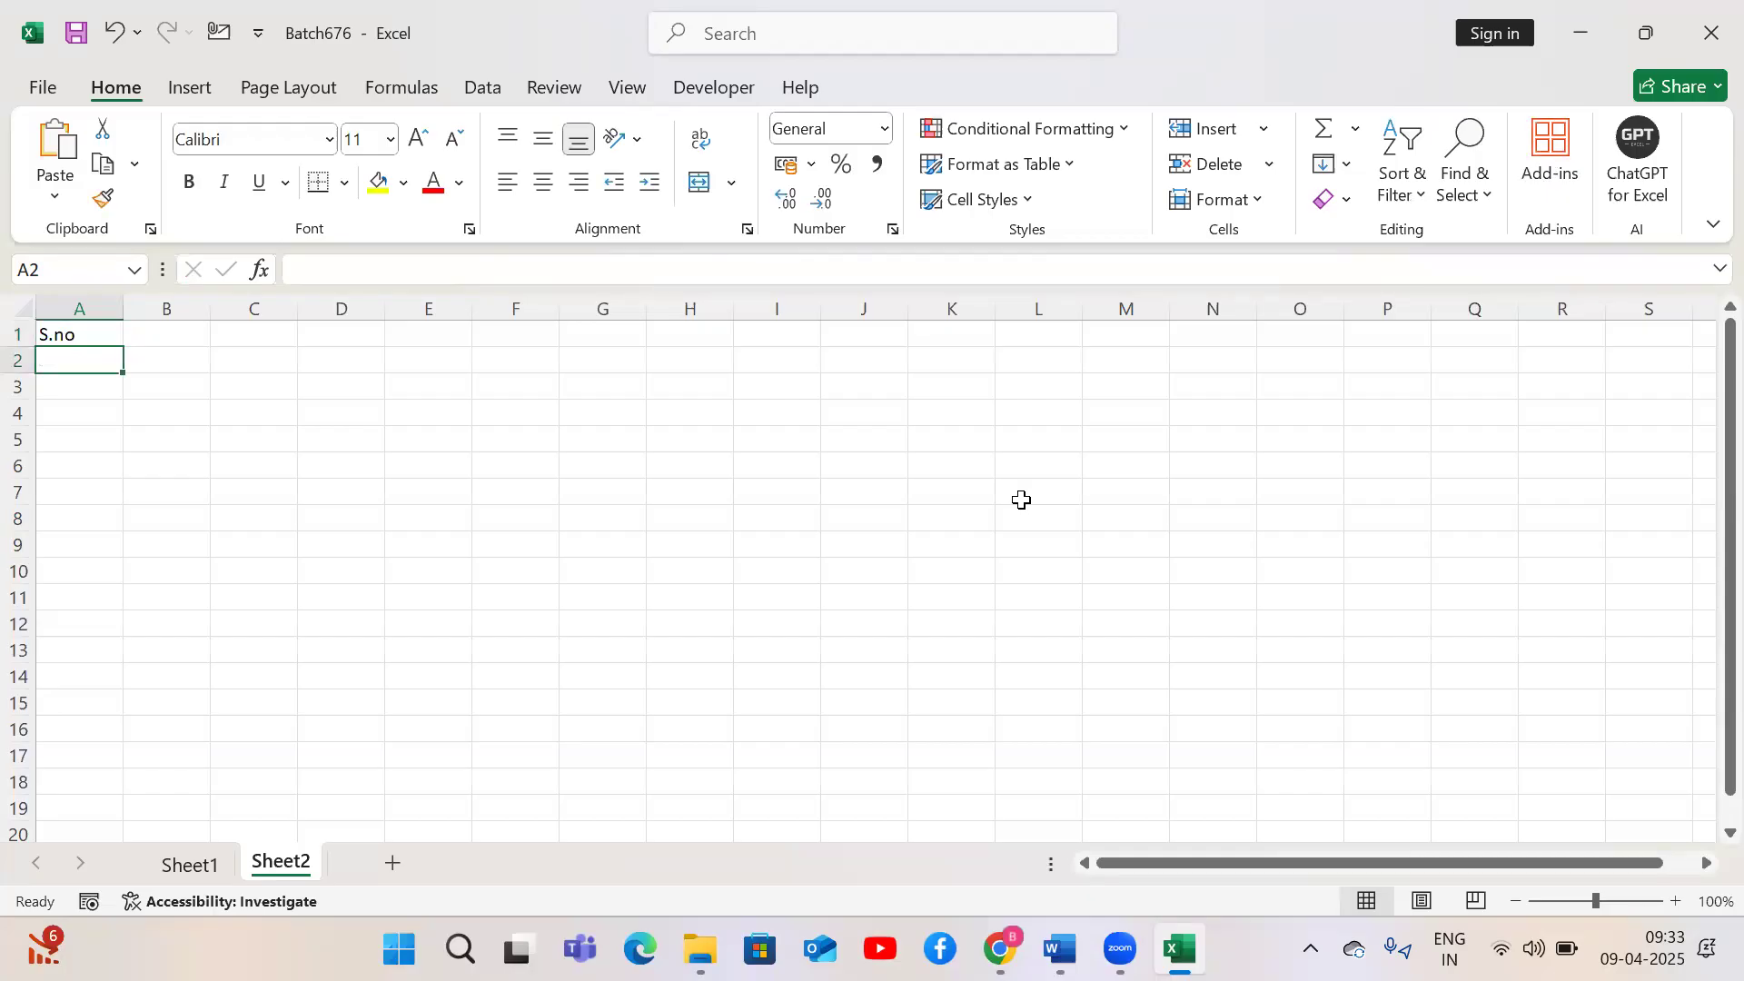
Enter 1 and 2 in cells A2 and A3
{"action": "type", "text": "1"}
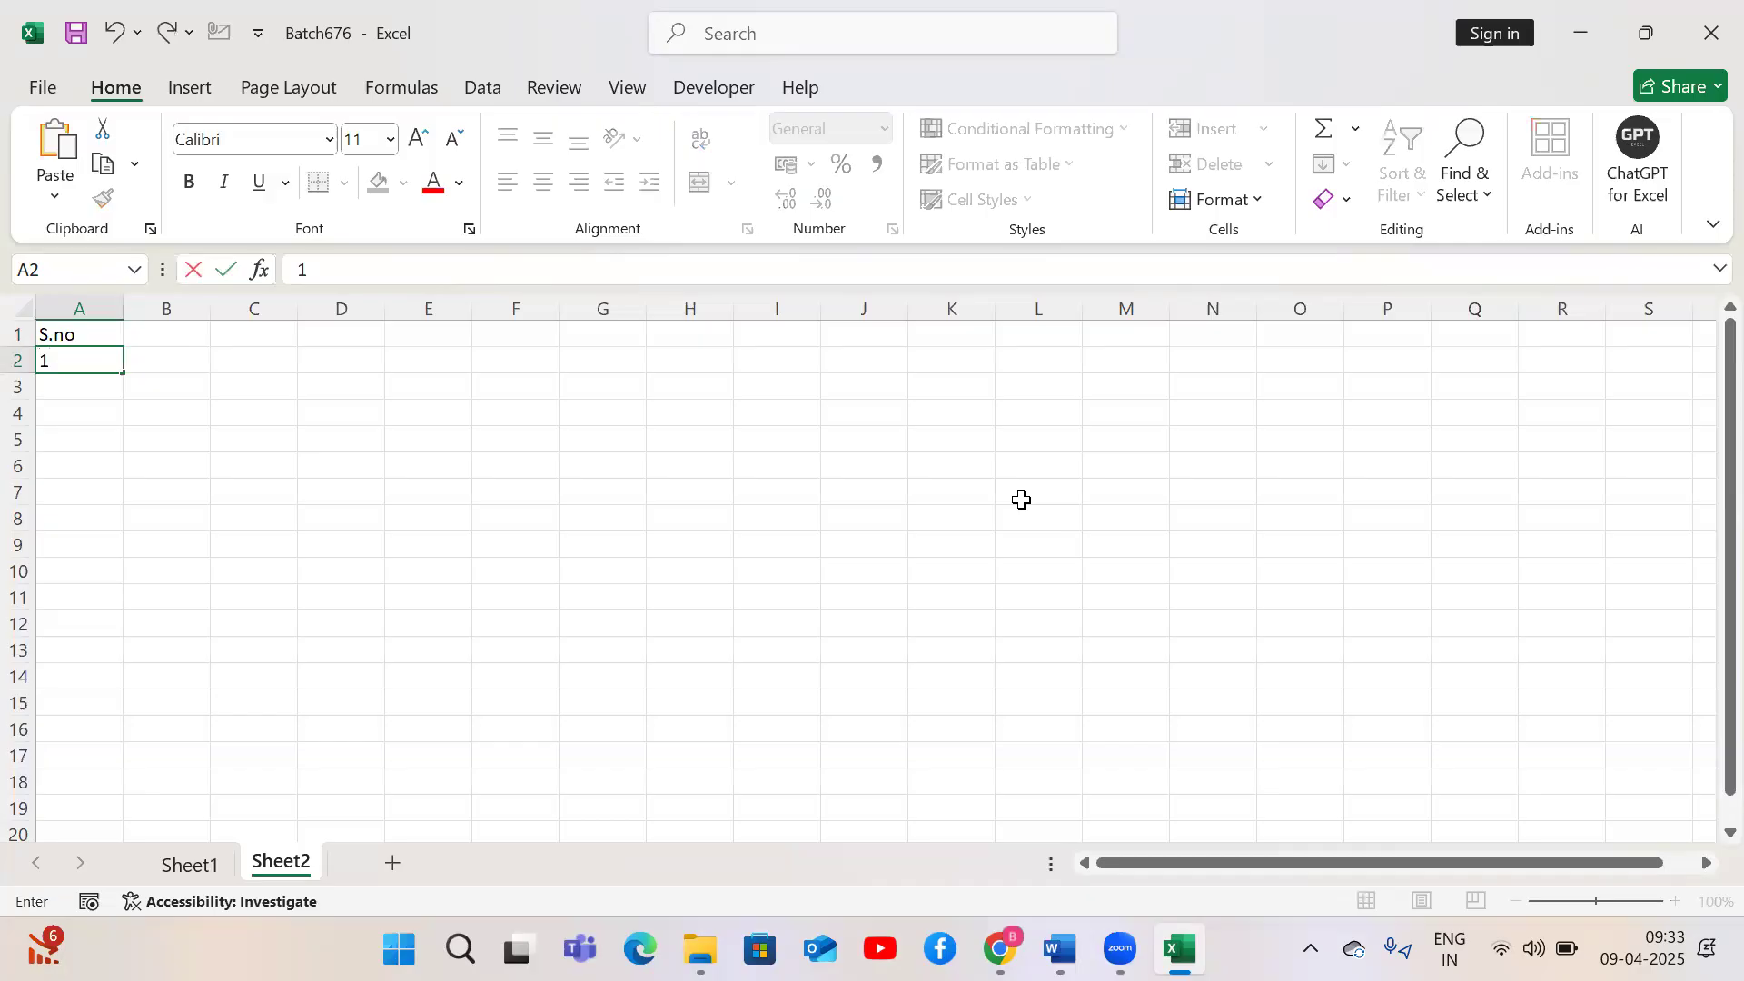
{"action": "key", "text": "Return"}
{"action": "type", "text": "2"}
{"action": "key", "text": "Return"}
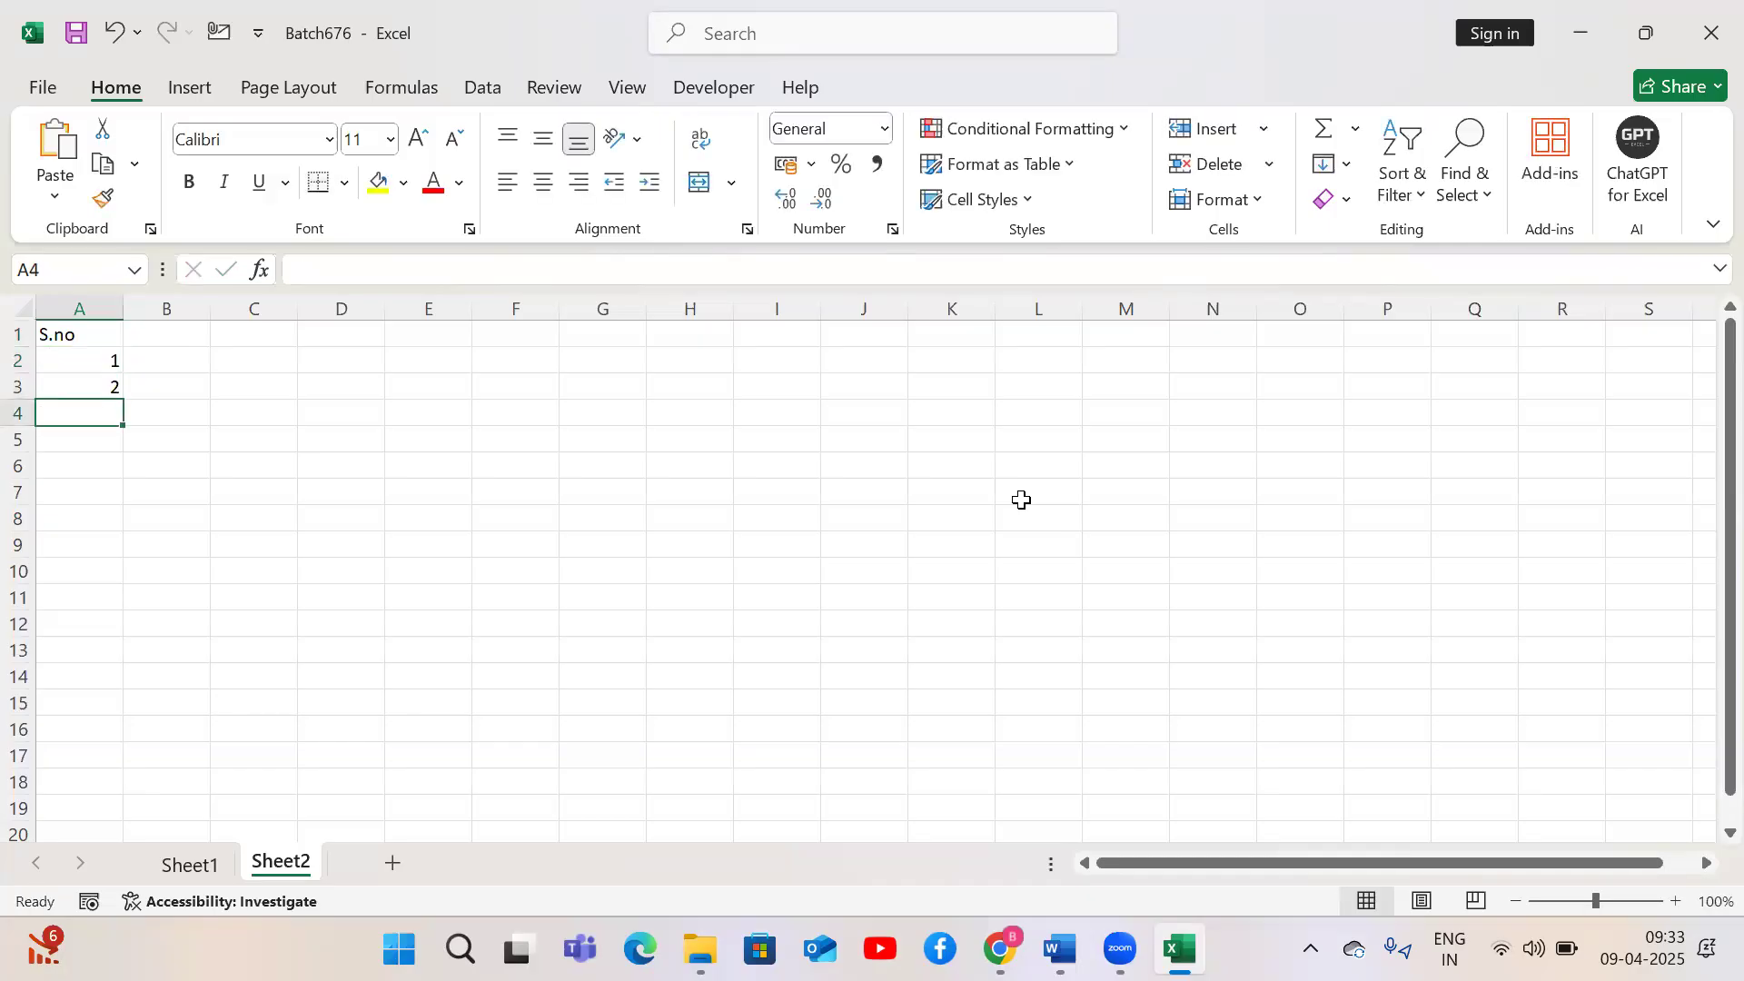
Fill the serial numbers in column A down to 20 in row 21
{"action": "key", "text": "Up"}
{"action": "key", "text": "Up"}
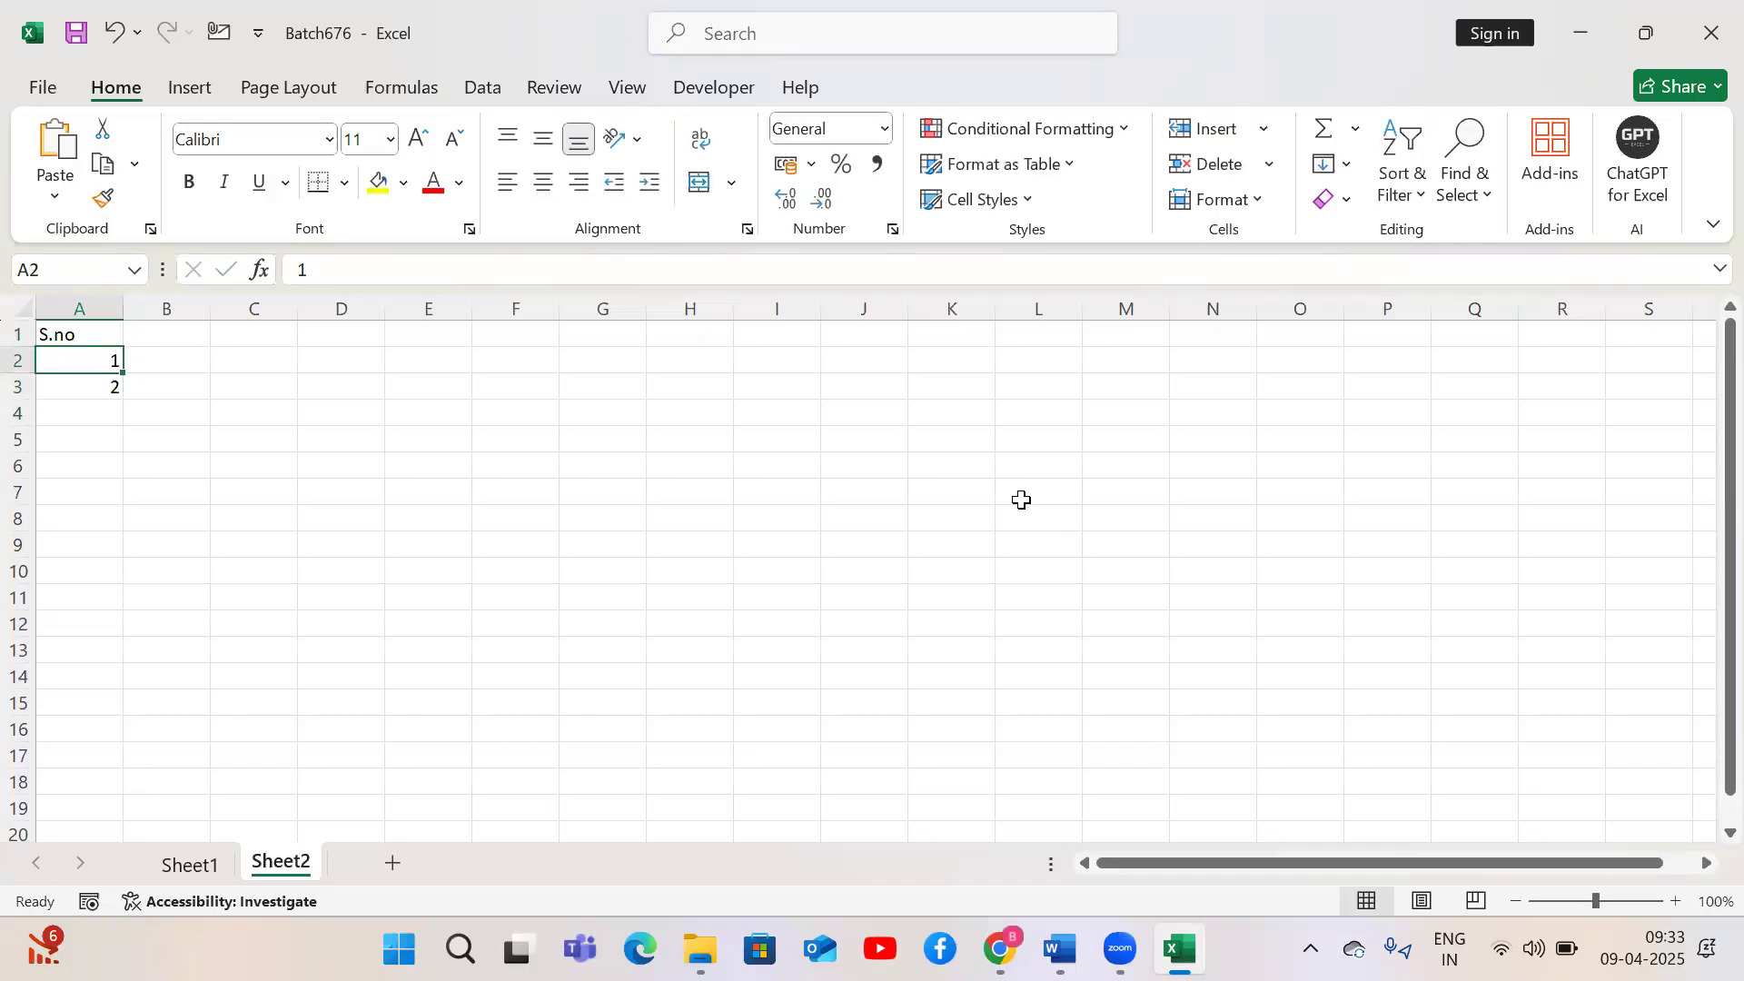
{"action": "key", "text": "shift+Down"}
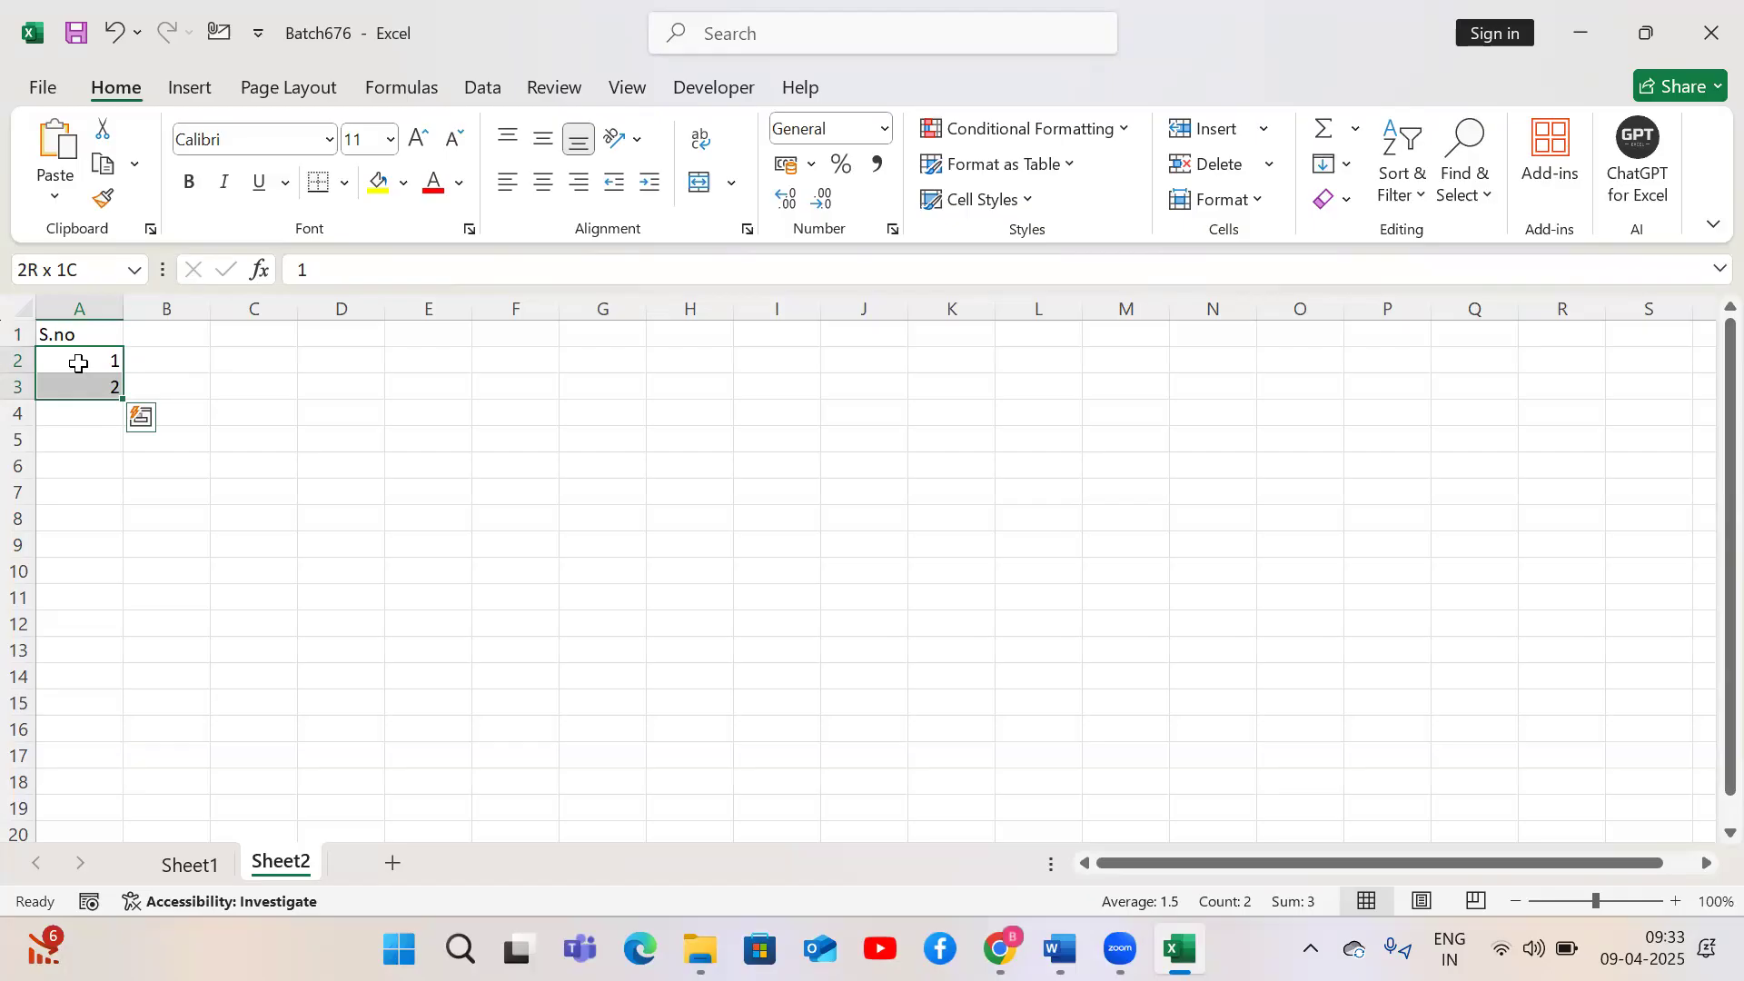
{"action": "left_click_drag", "start_coordinate": [78, 363], "coordinate": [82, 533]}
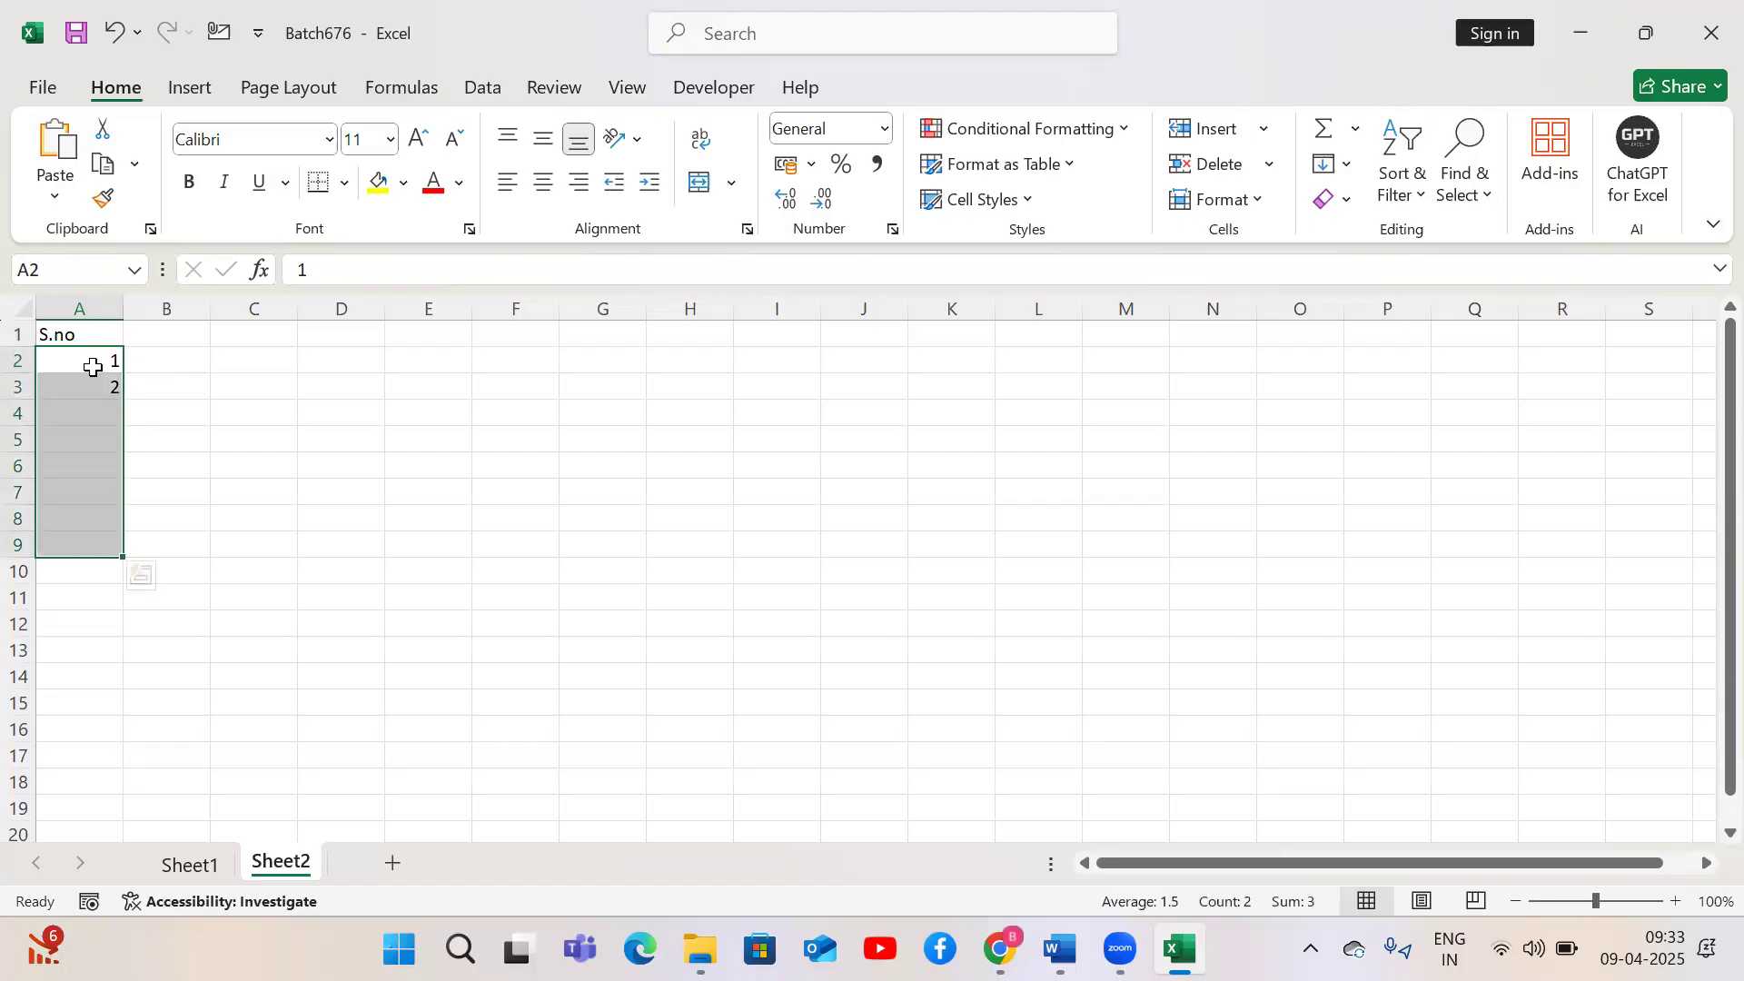
{"action": "left_click_drag", "start_coordinate": [85, 361], "coordinate": [100, 386]}
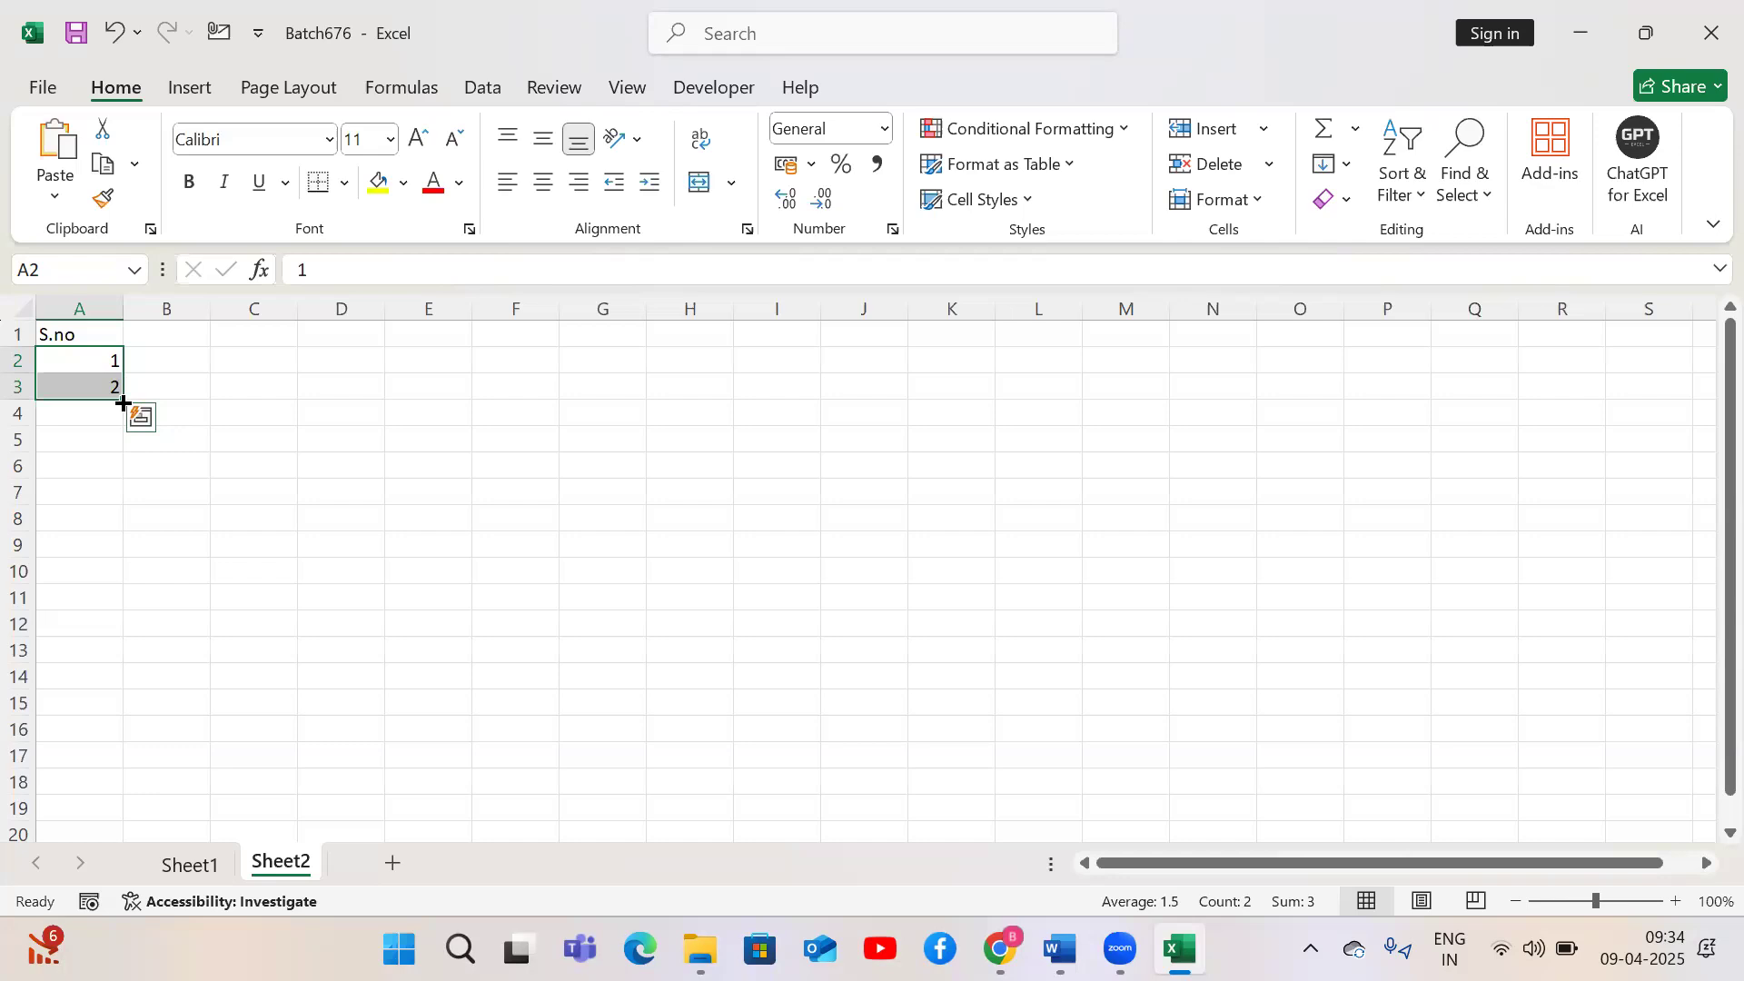
{"action": "left_click_drag", "start_coordinate": [123, 403], "coordinate": [78, 747]}
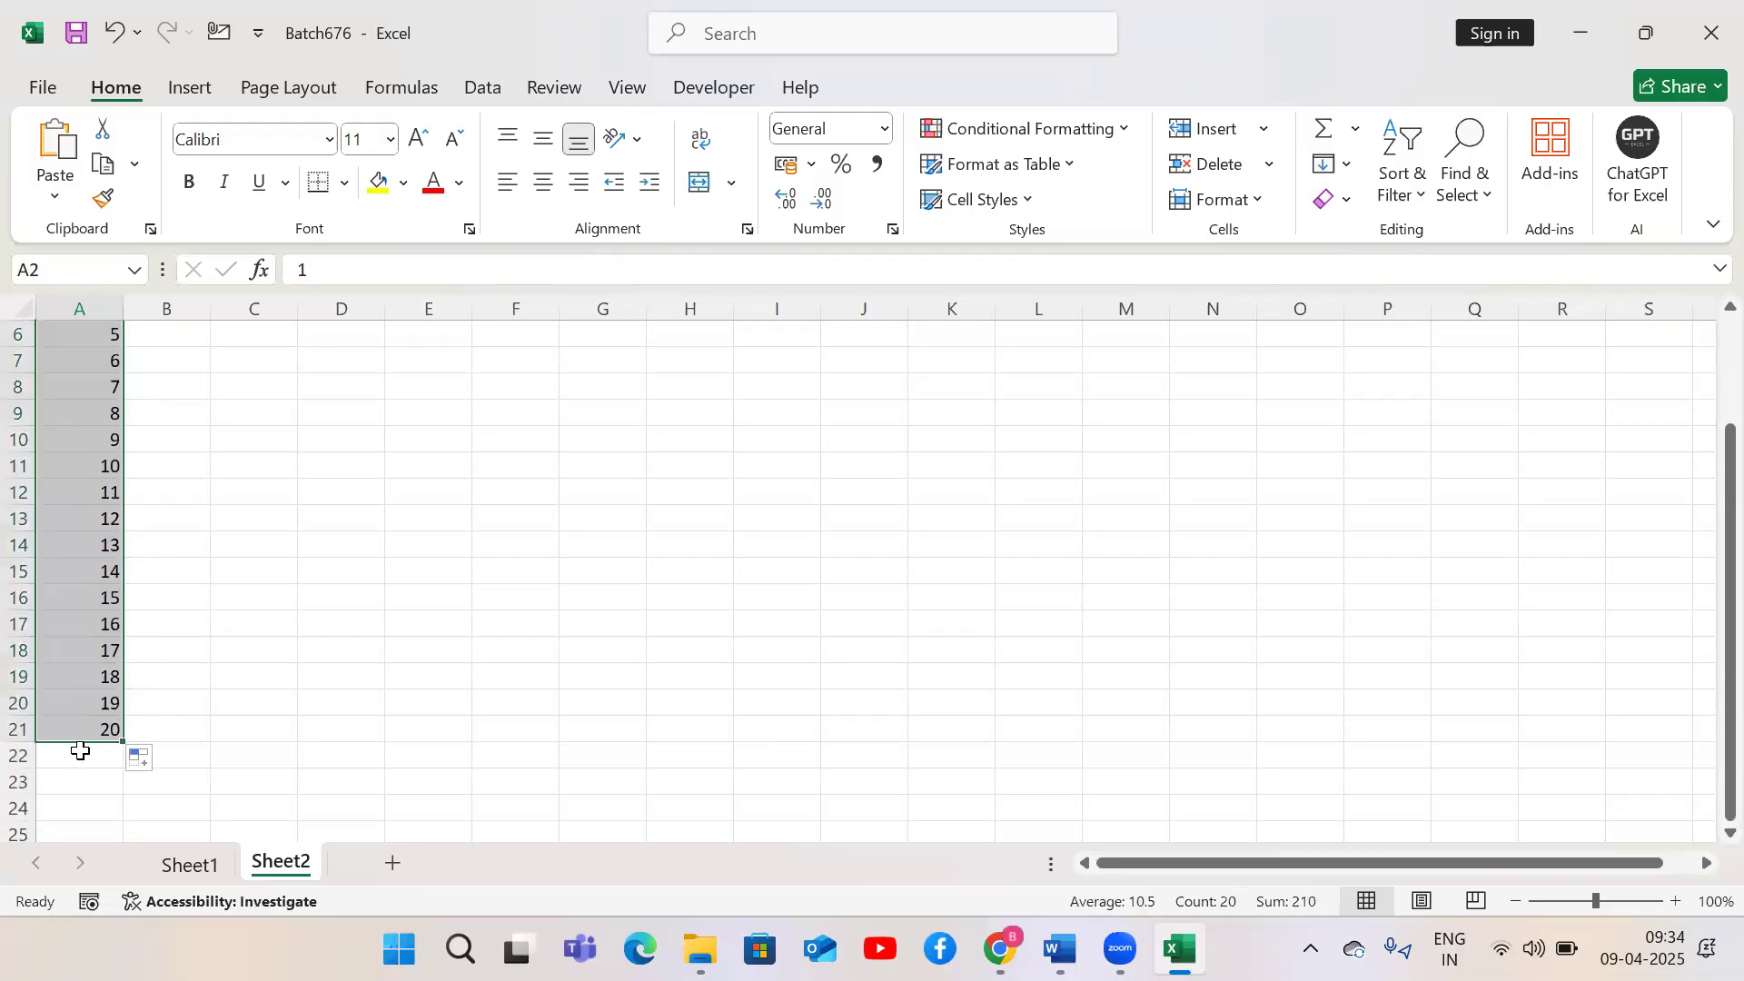
Enter the header Names in cell B1
{"action": "key", "text": "ctrl+Home"}
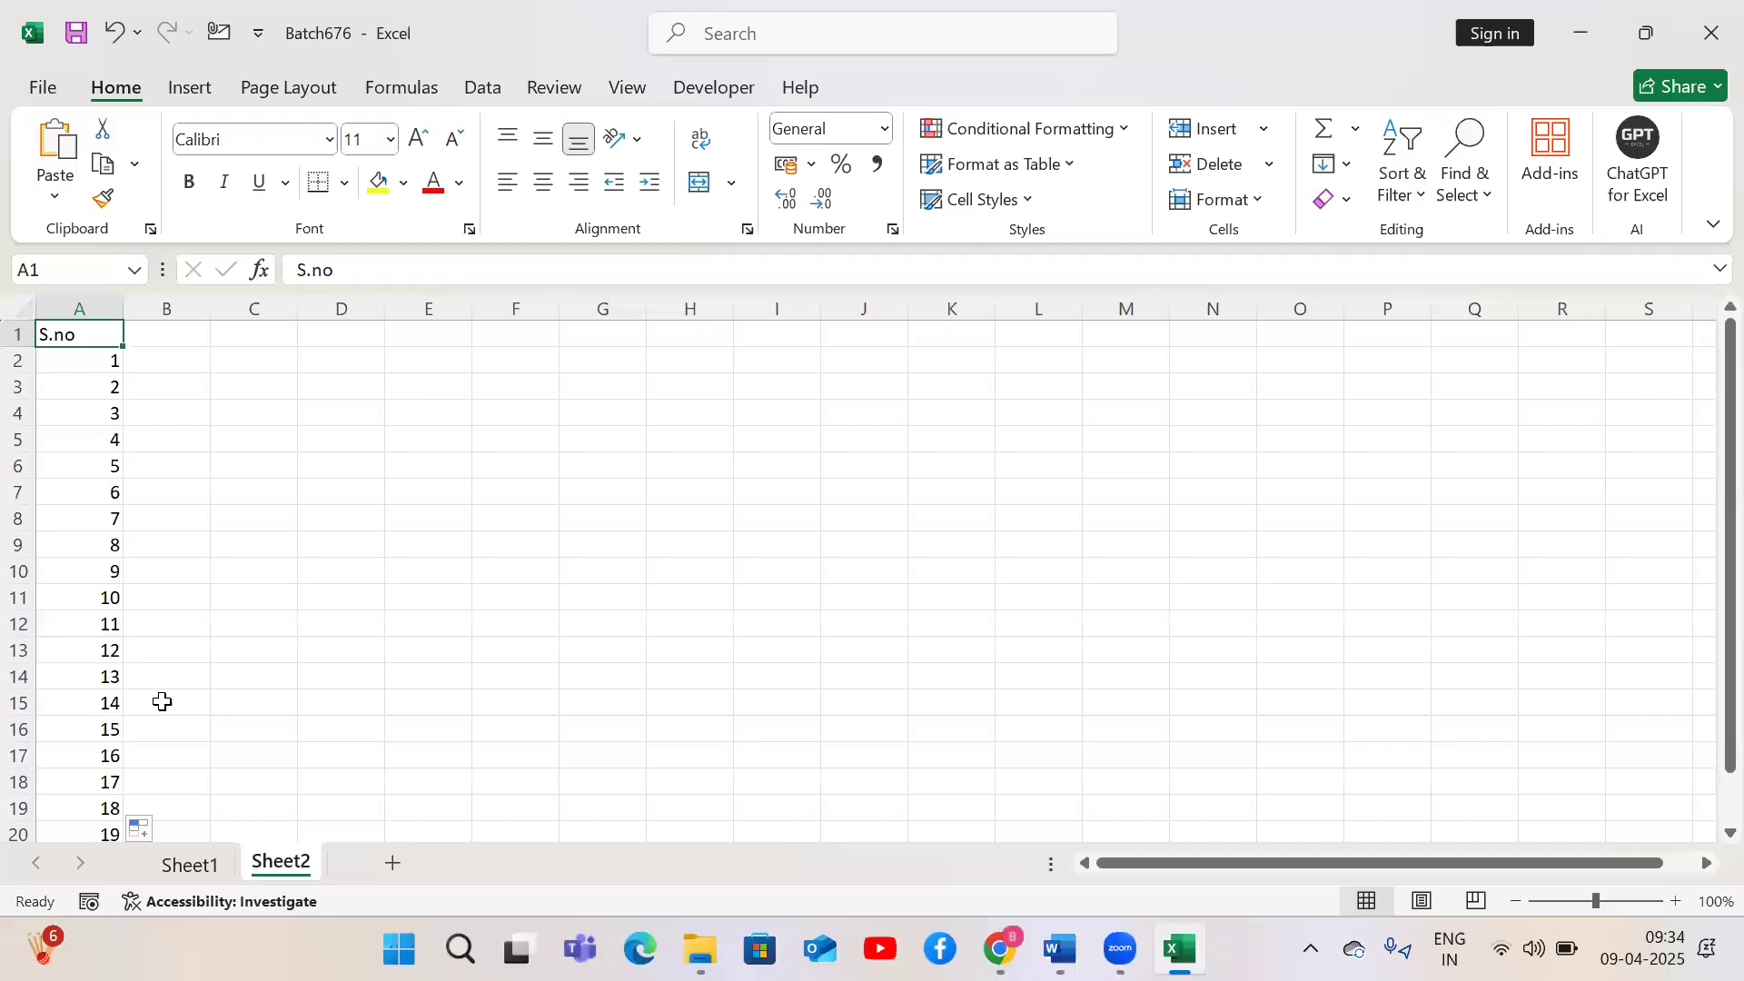
{"action": "left_click", "coordinate": [158, 356]}
{"action": "key", "text": "Up"}
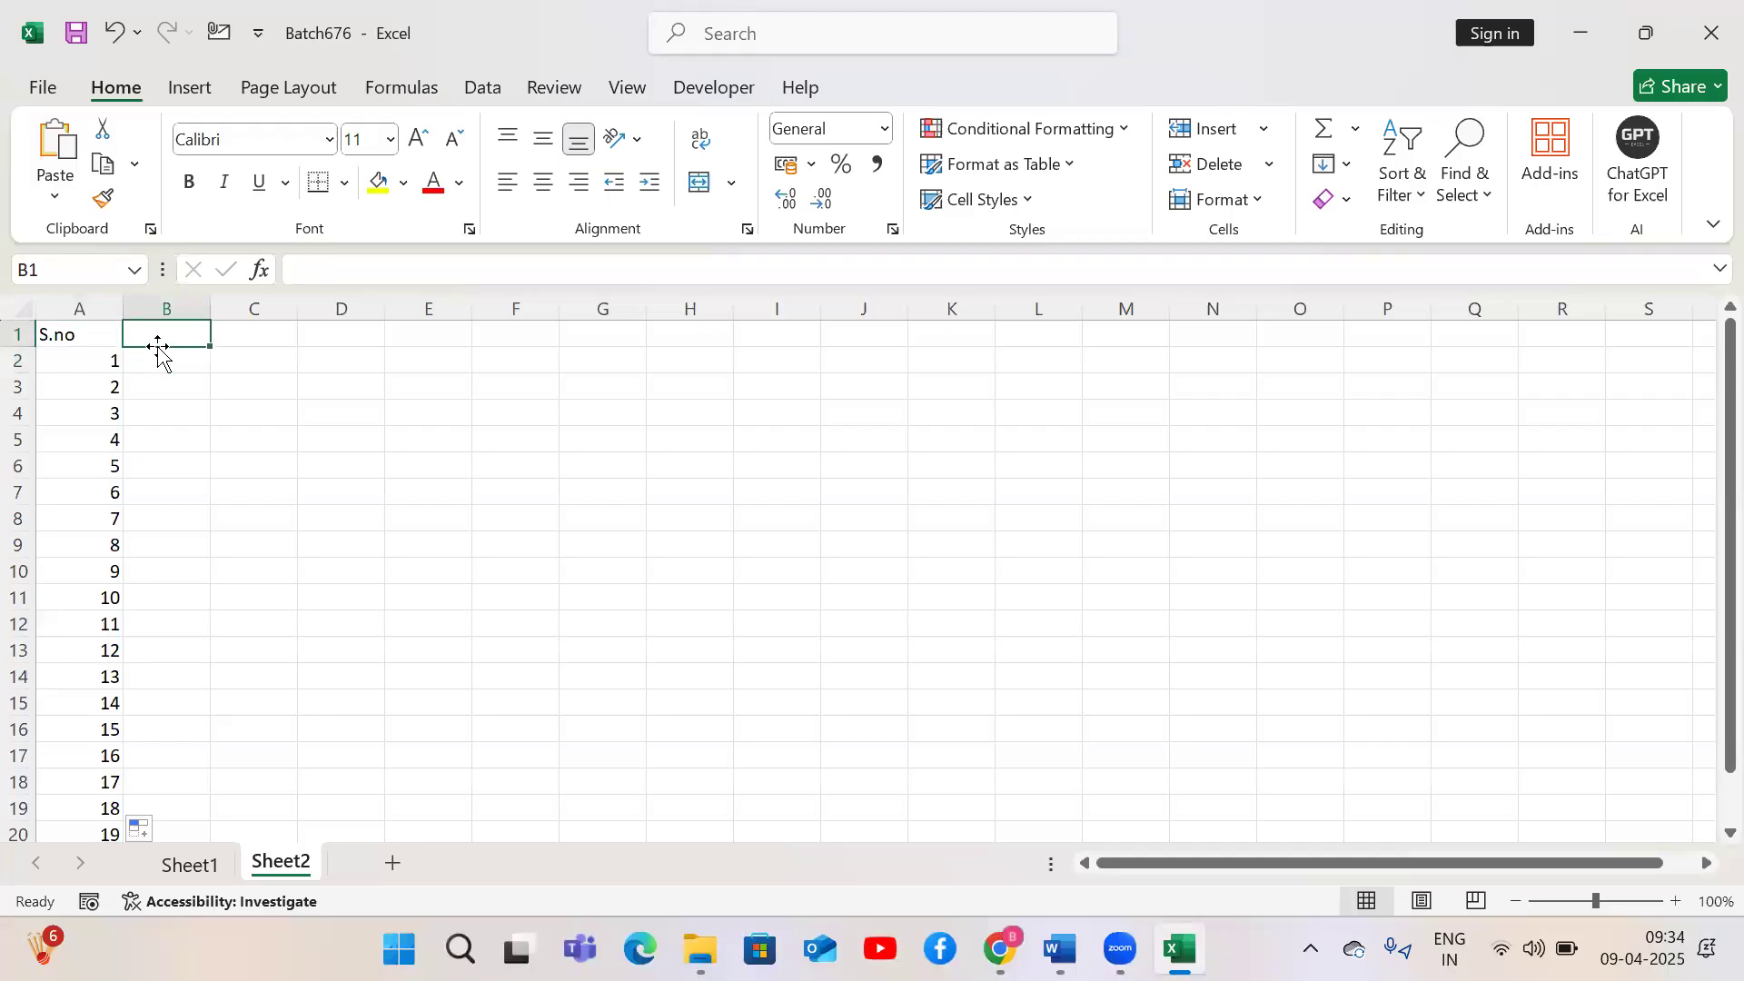
{"action": "type", "text": "Names"}
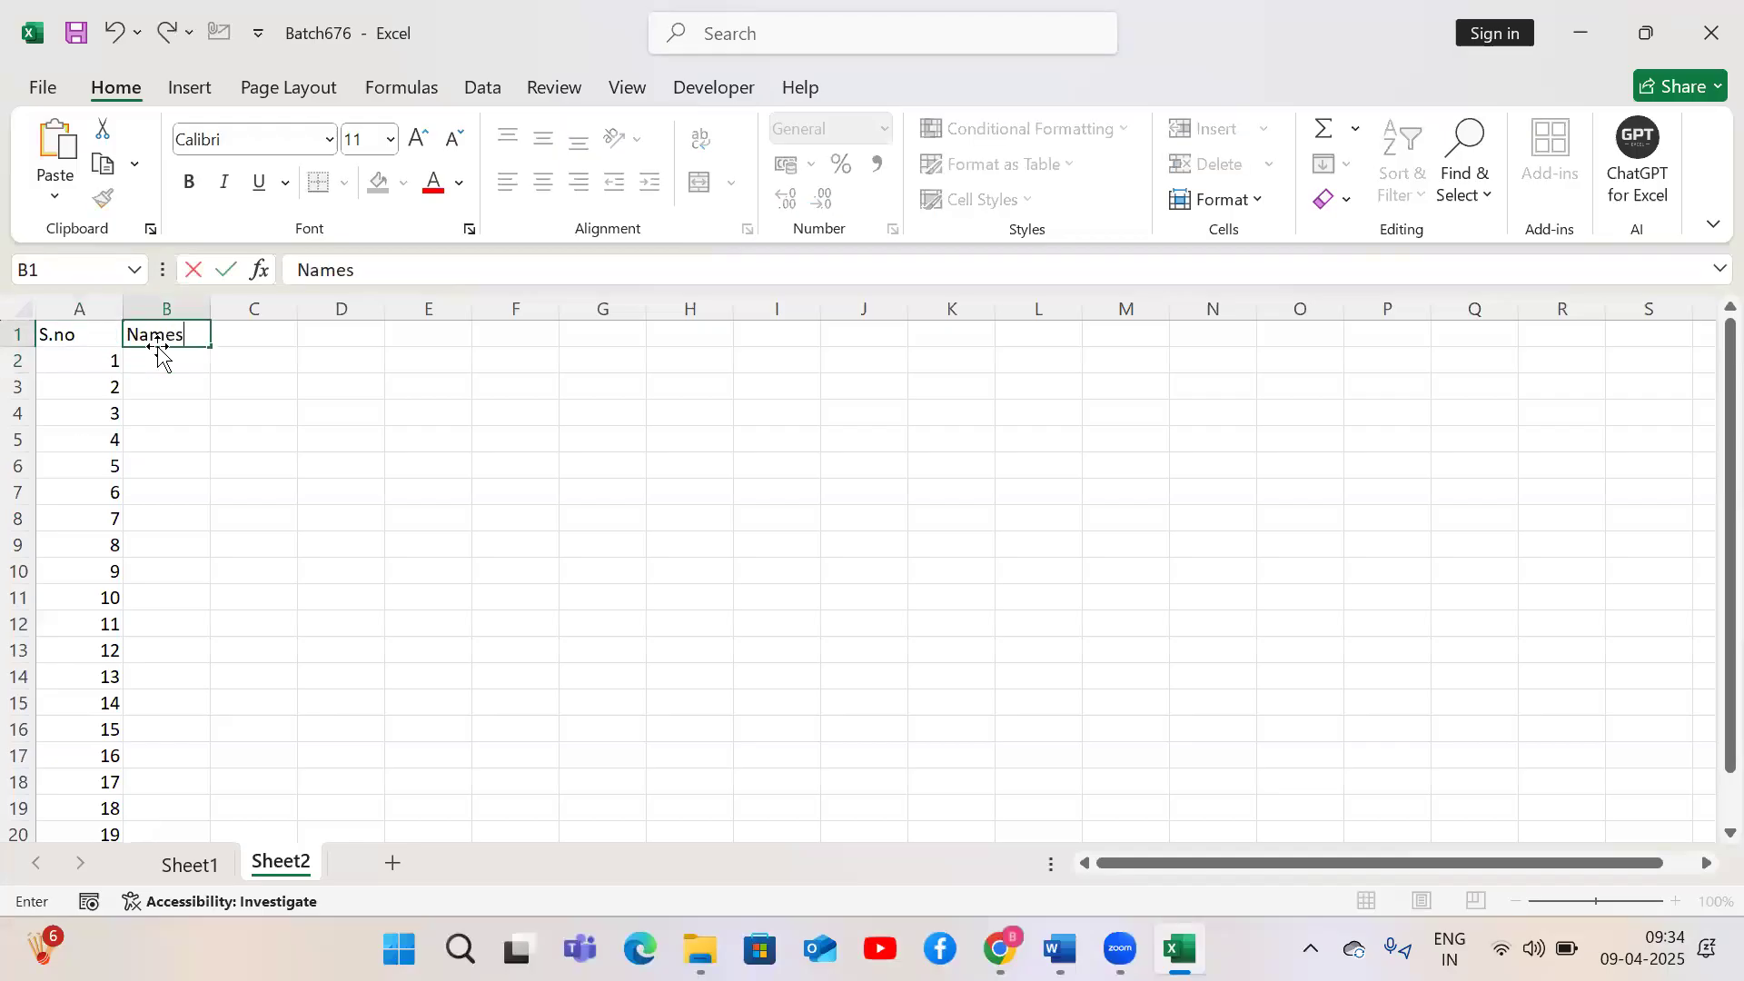
{"action": "key", "text": "Return"}
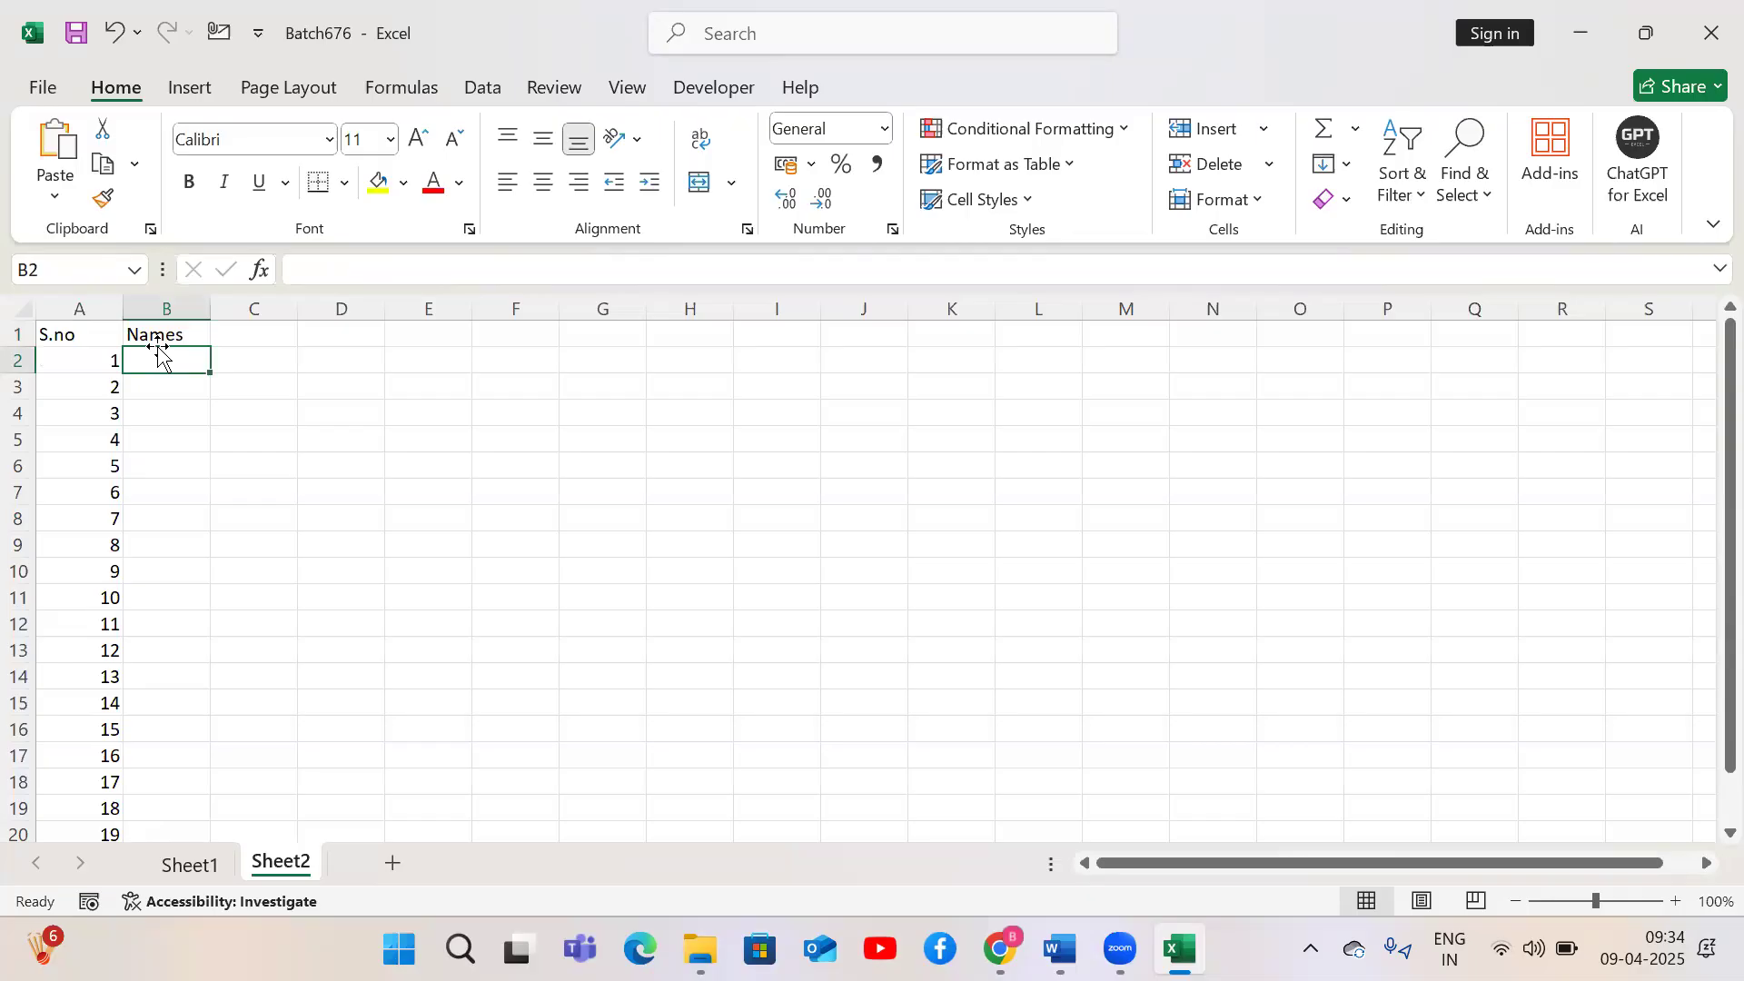
Enter Name1 in B2 and fill the names down column B to Name20 alongside the serial numbers
{"action": "type", "text": "Name1"}
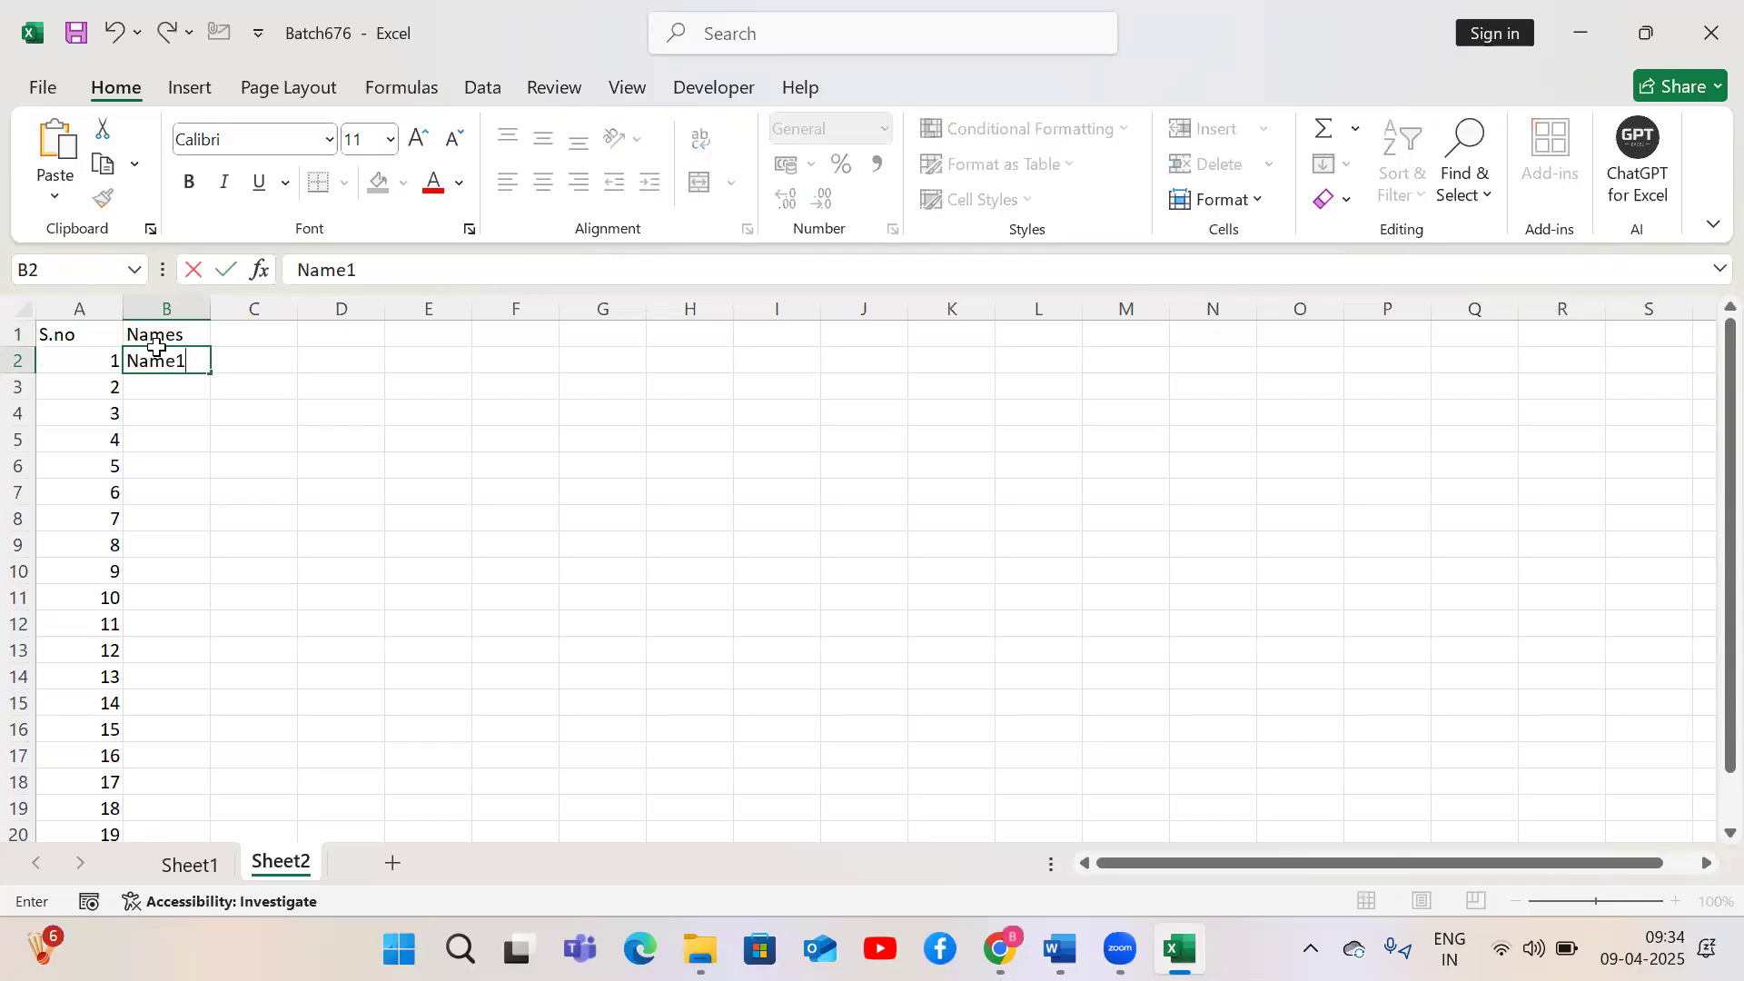
{"action": "key", "text": "Return"}
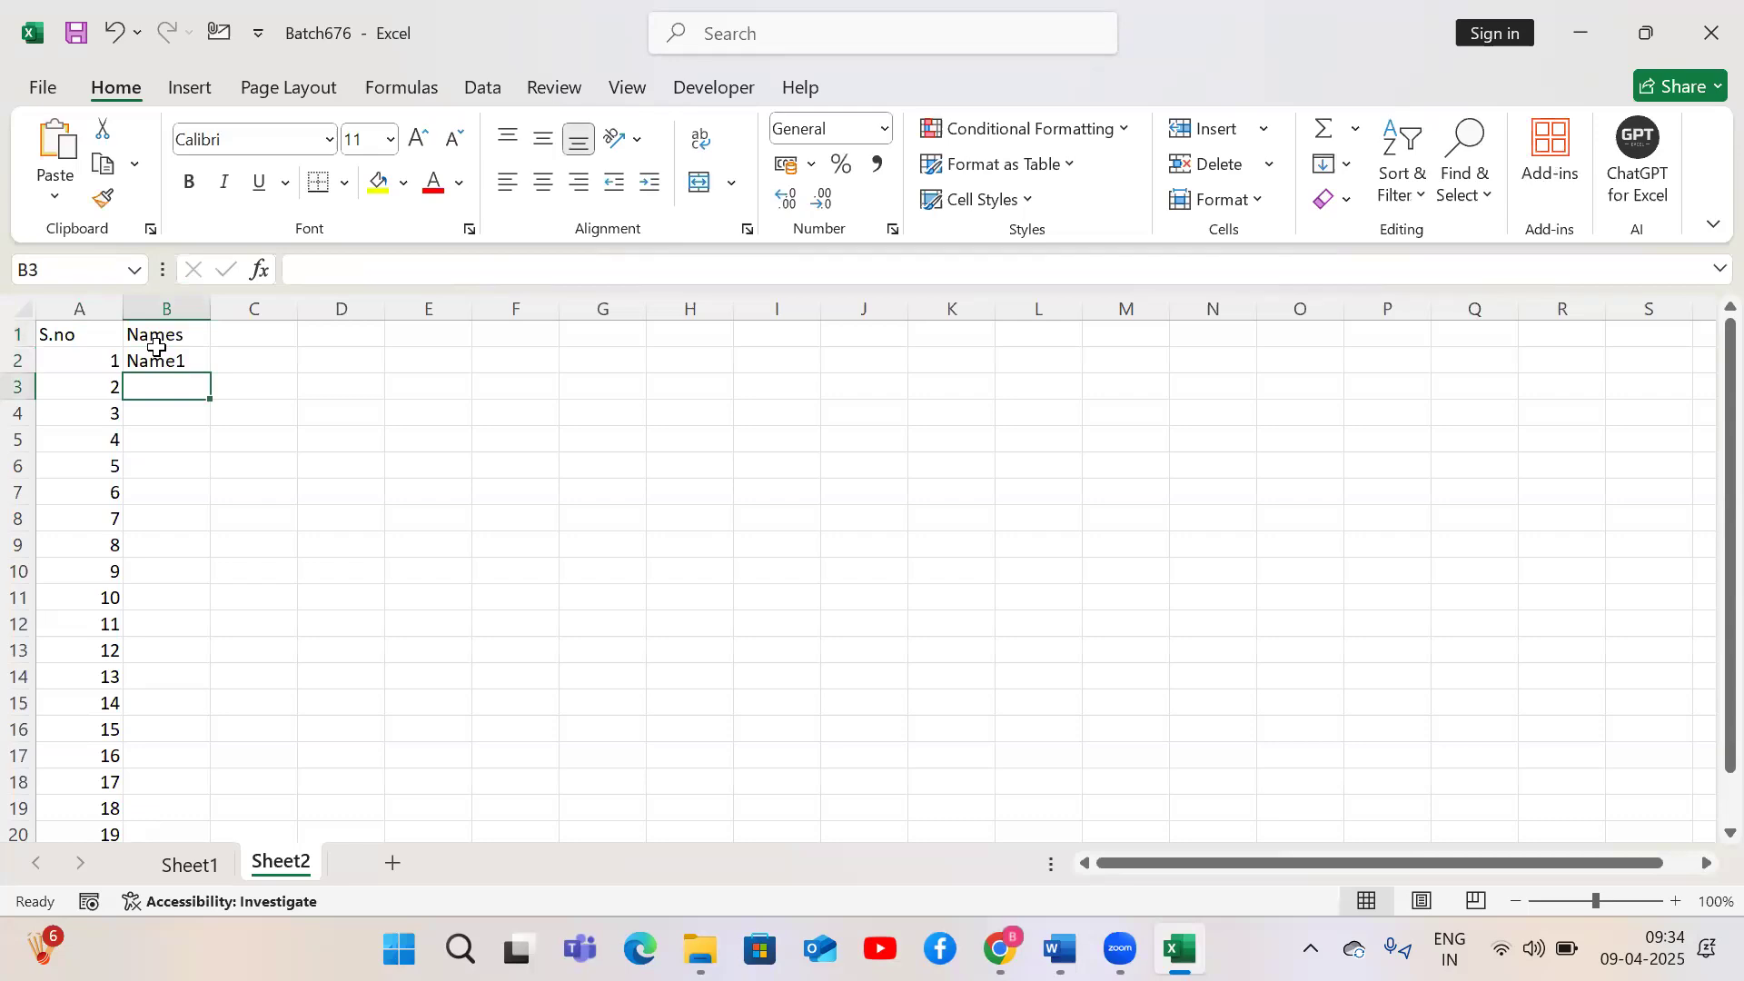
{"action": "left_click", "coordinate": [204, 360]}
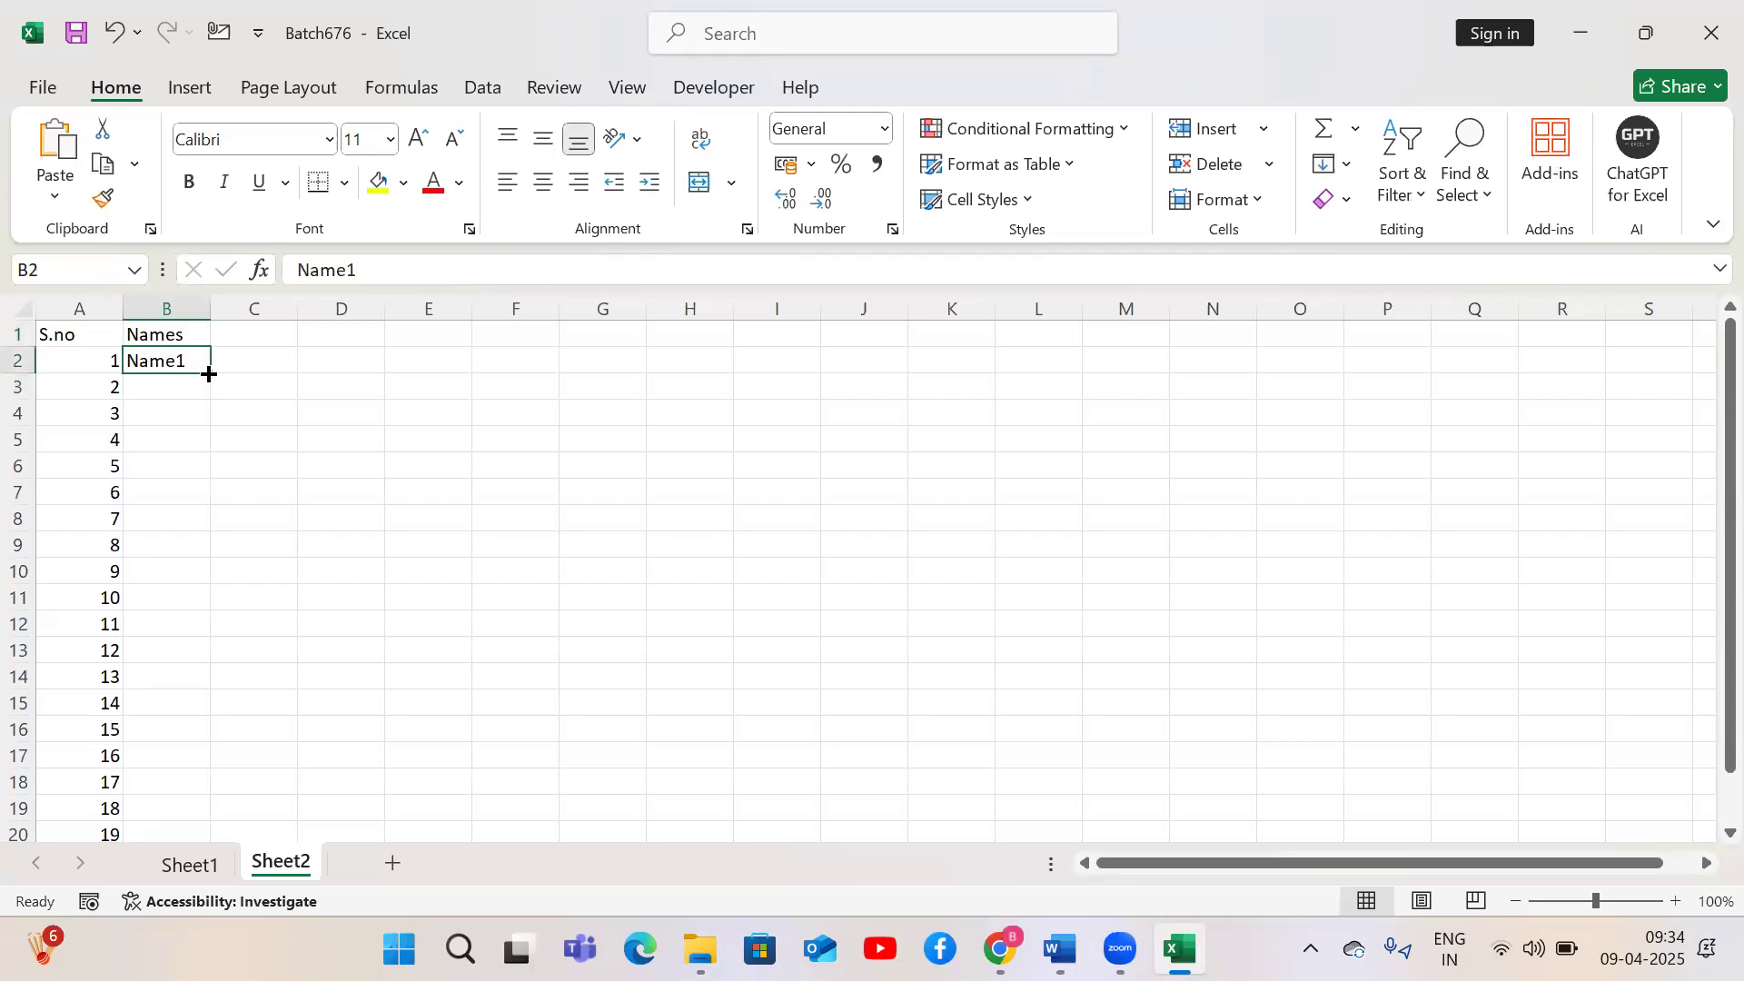
{"action": "left_click_drag", "start_coordinate": [209, 374], "coordinate": [167, 792]}
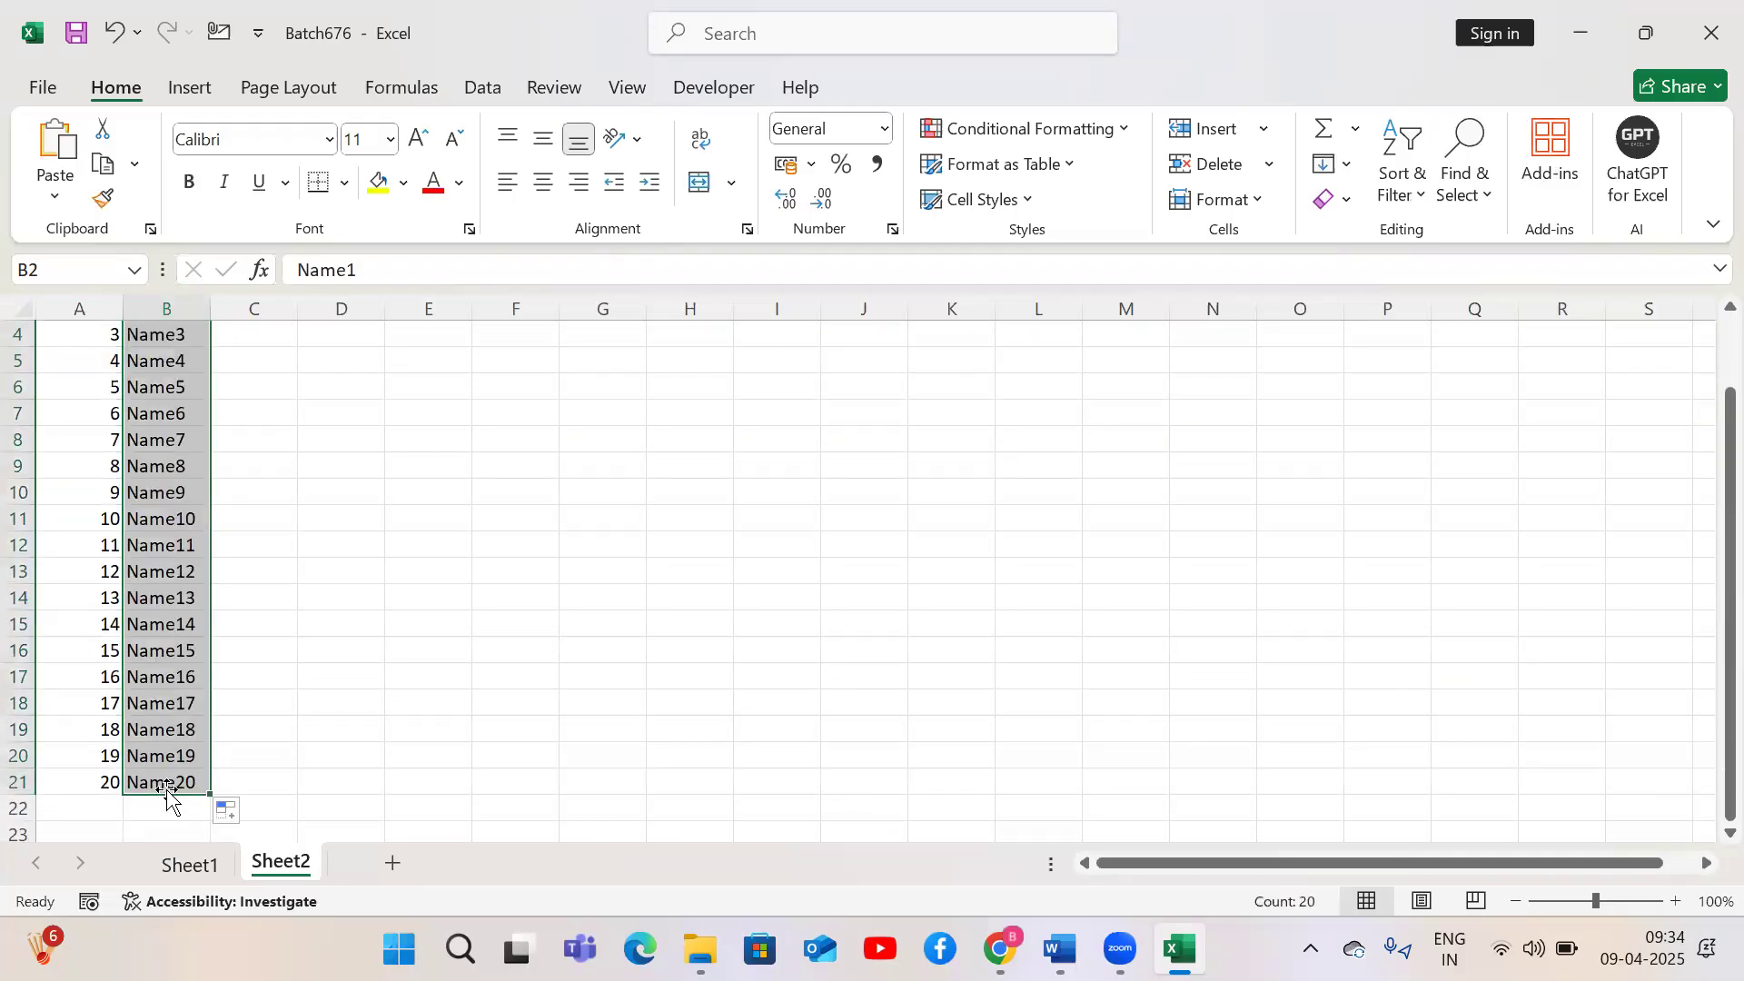
{"action": "key", "text": "ctrl+z"}
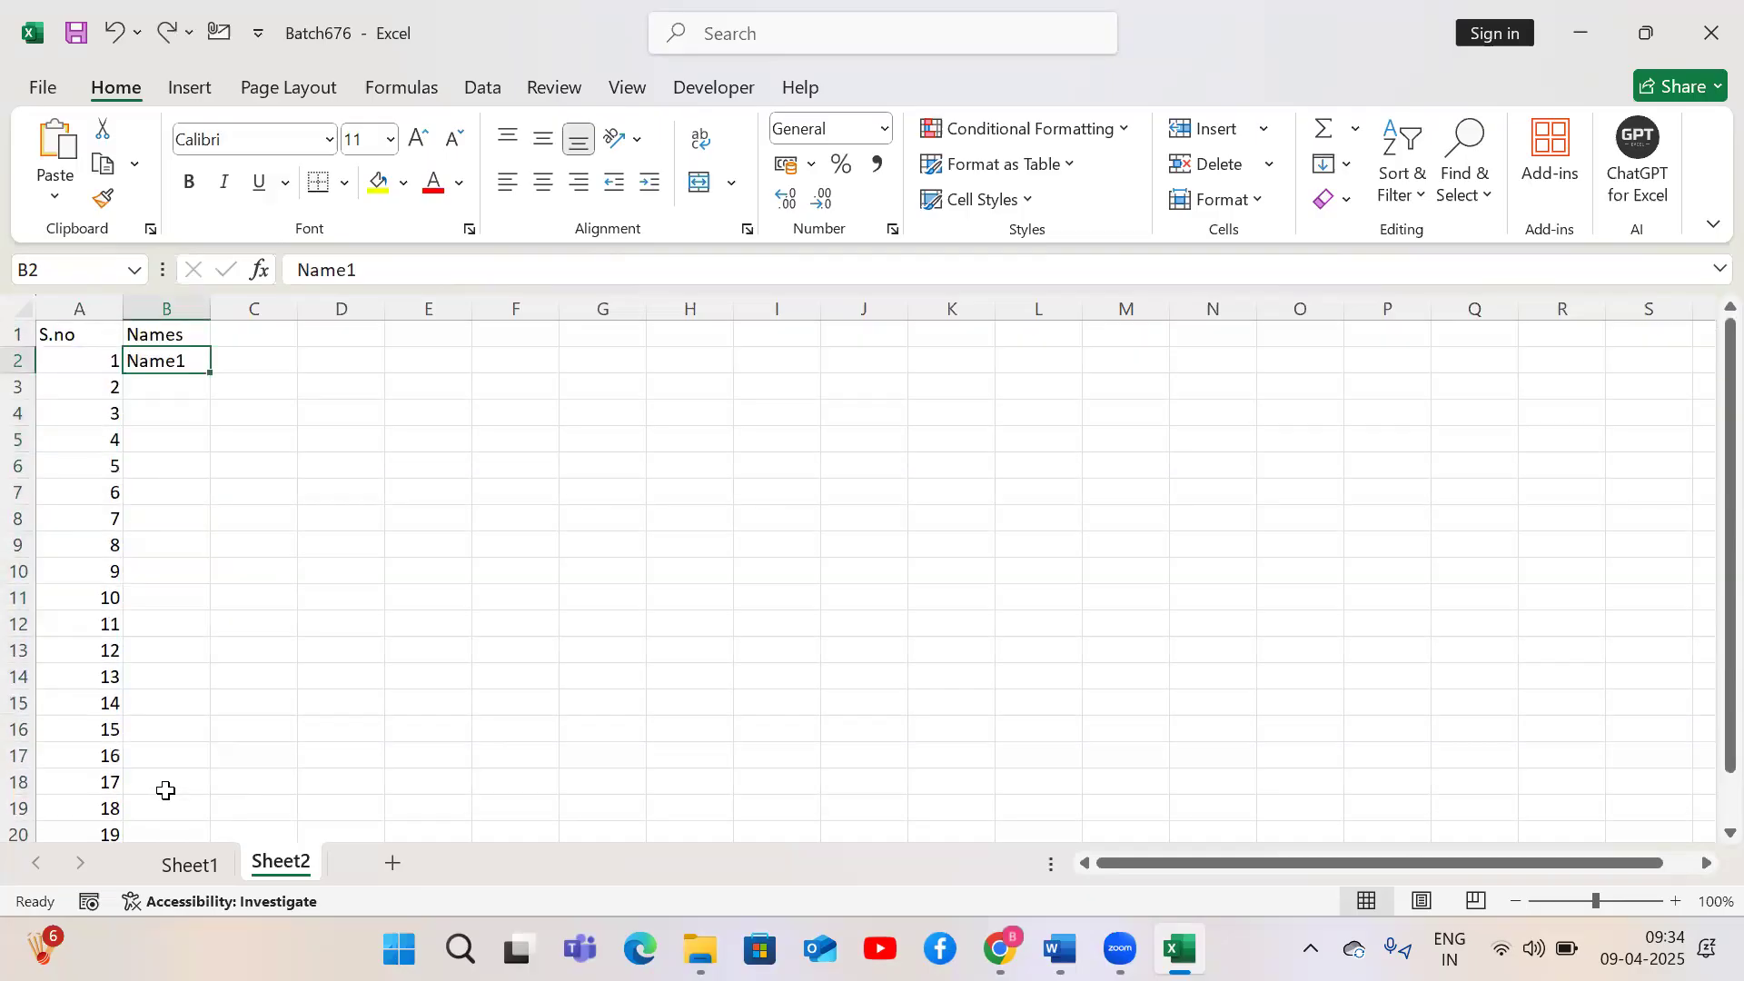
{"action": "double_click", "coordinate": [211, 370]}
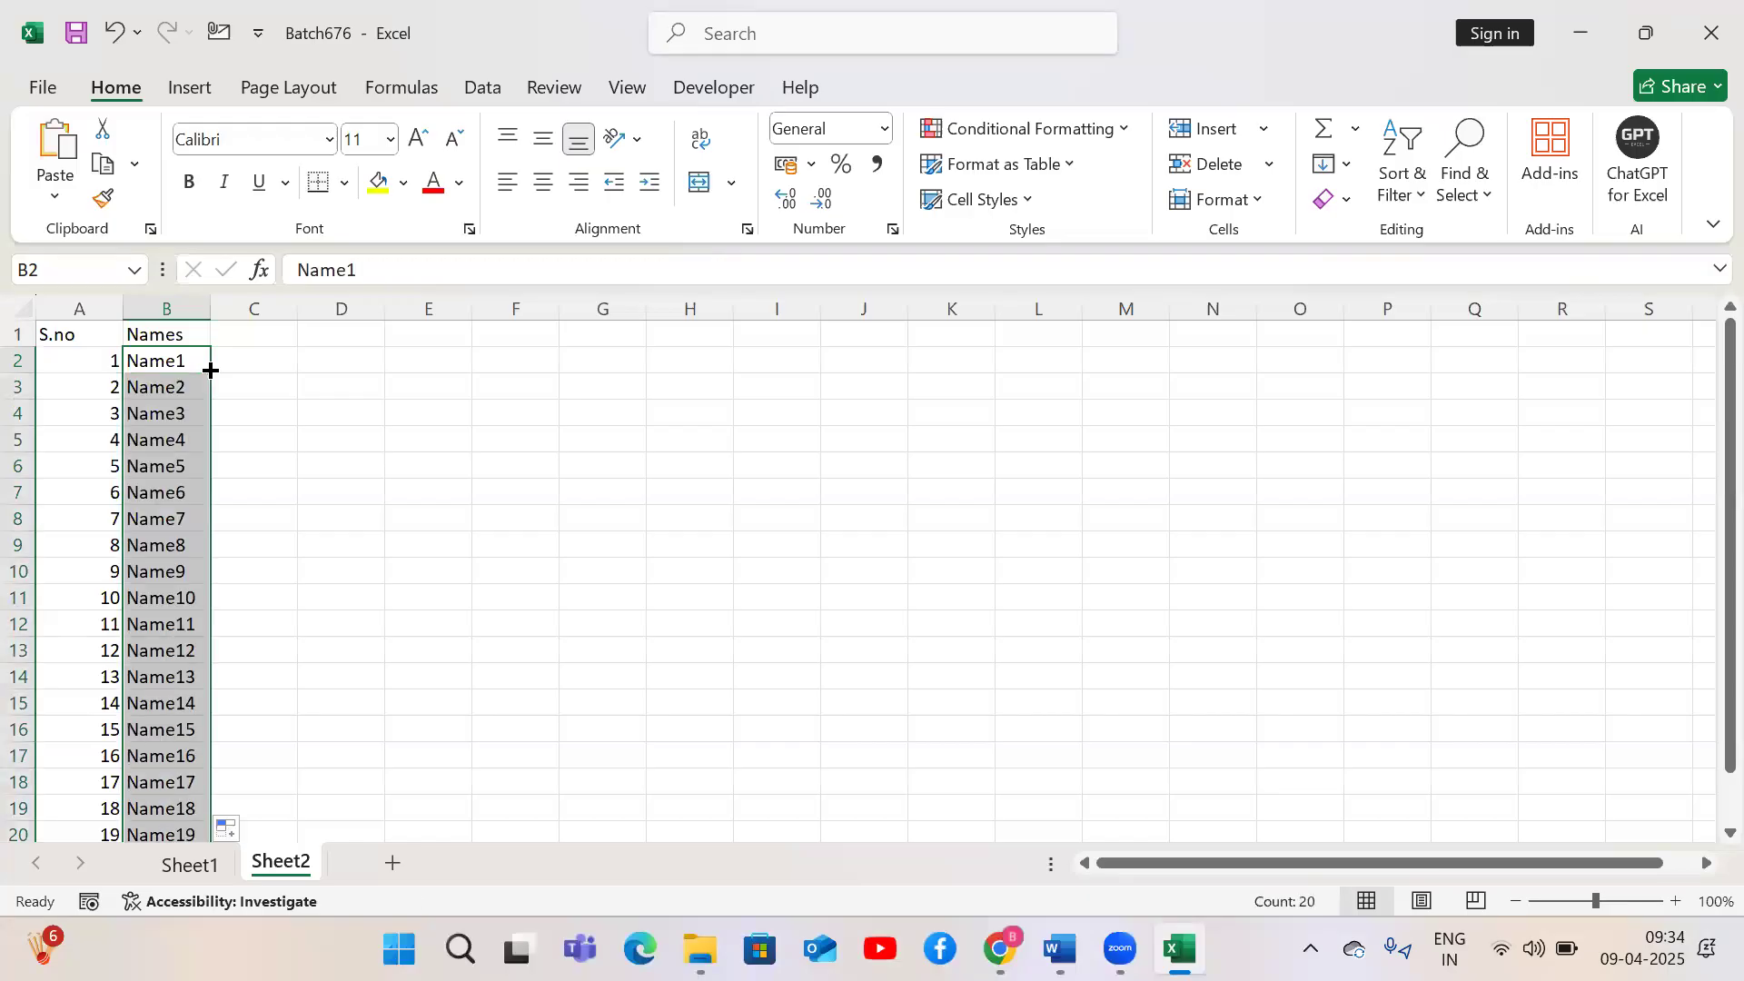
Enter Name1 in cell G2 while keeping G2 selected
{"action": "left_click", "coordinate": [585, 366]}
{"action": "type", "text": "Name1"}
{"action": "key", "text": "ctrl+Return"}
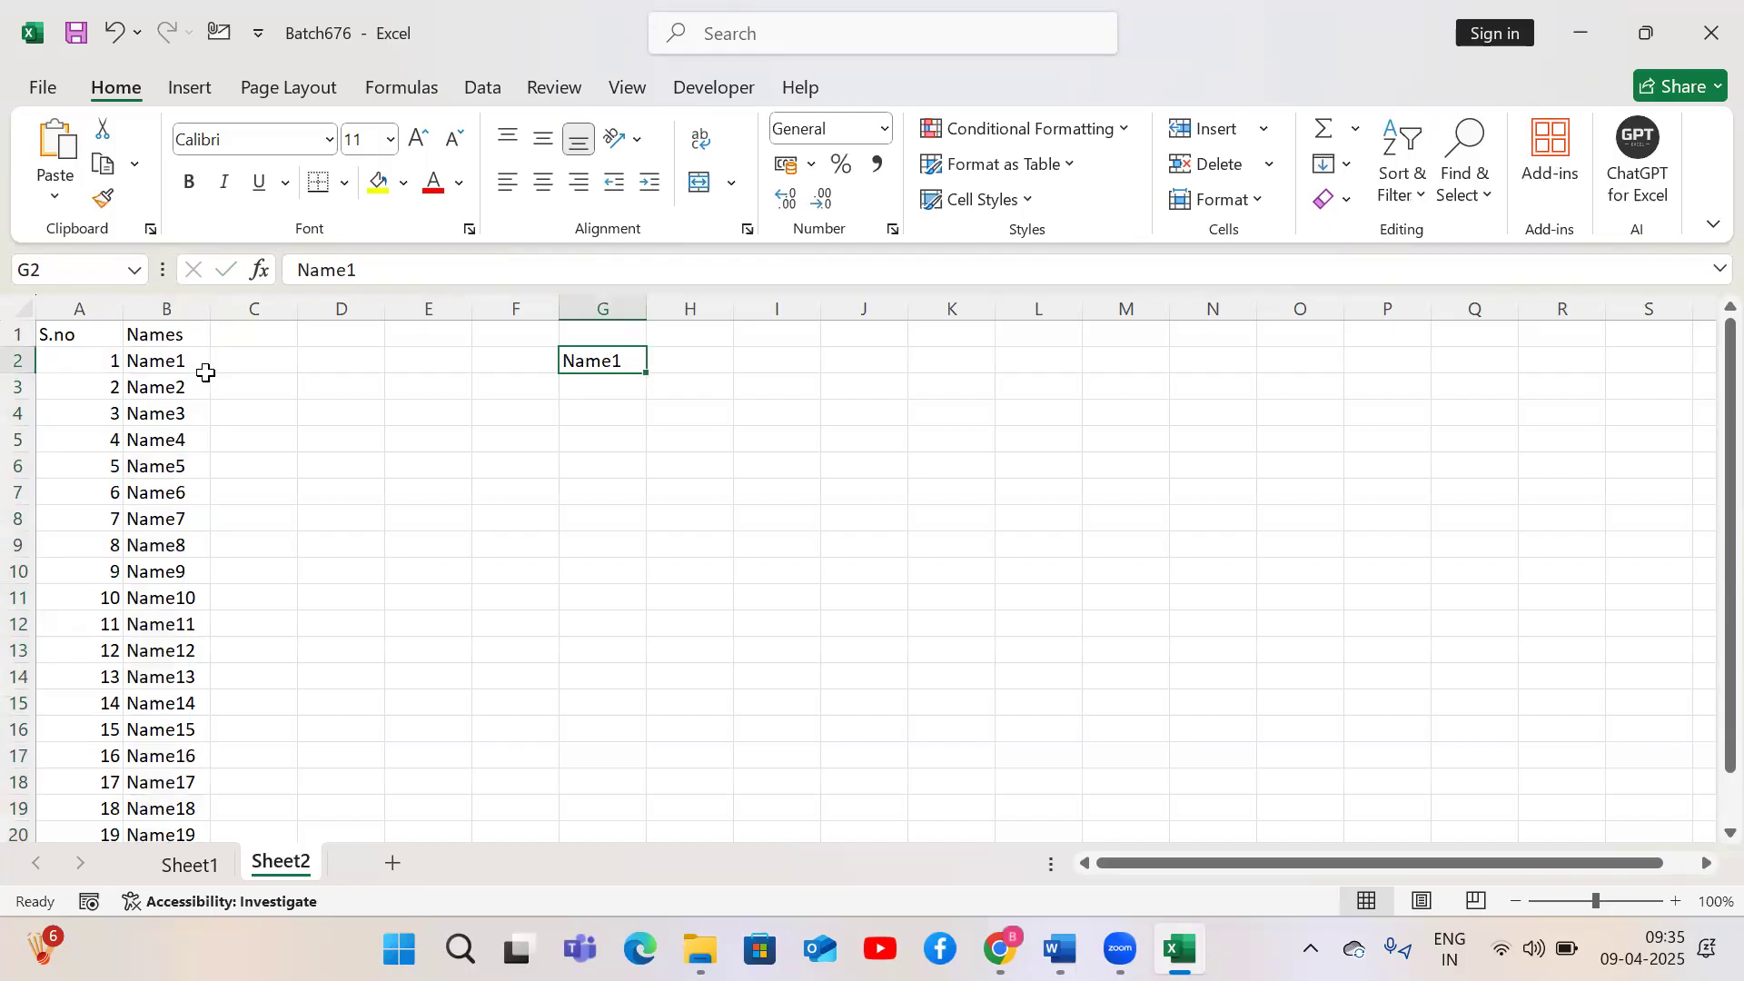
Jump between the first and last filled cells of columns A and B
{"action": "left_click", "coordinate": [175, 367]}
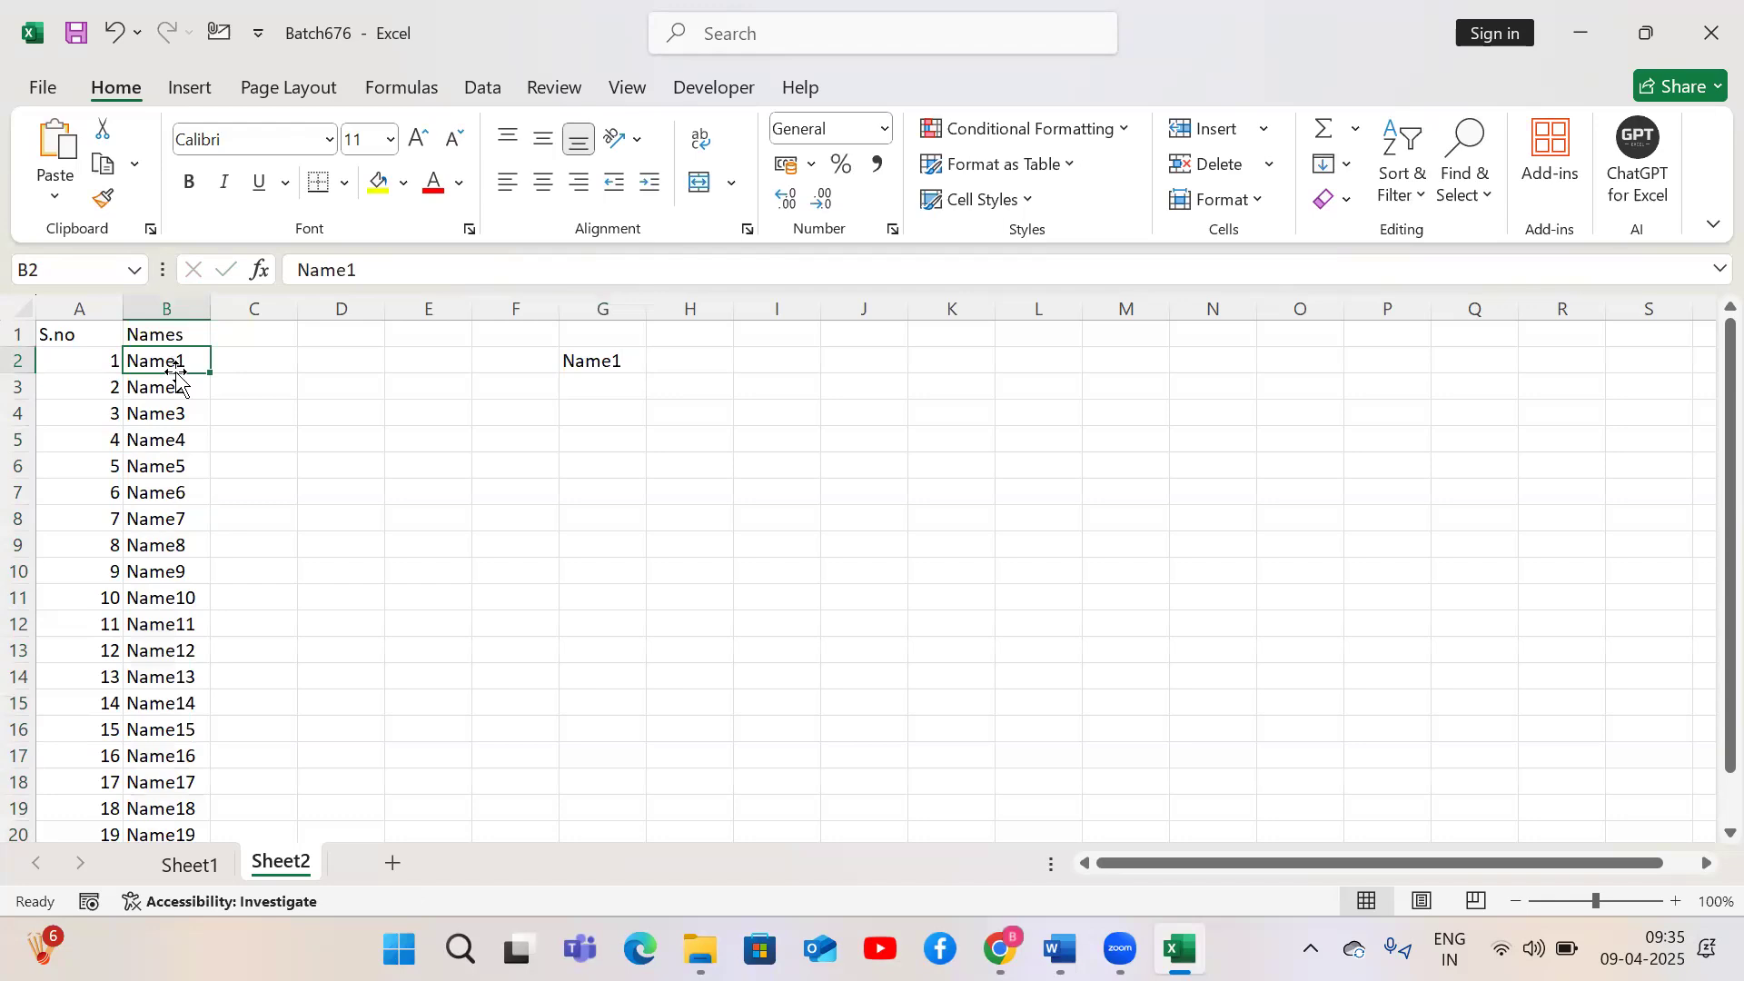
{"action": "left_click", "coordinate": [104, 367]}
{"action": "key", "text": "ctrl+Down"}
{"action": "key", "text": "ctrl+Up"}
{"action": "key", "text": "ctrl+Down"}
{"action": "key", "text": "ctrl+Up"}
{"action": "left_click", "coordinate": [105, 369]}
{"action": "key", "text": "ctrl+Down"}
{"action": "key", "text": "ctrl+Up"}
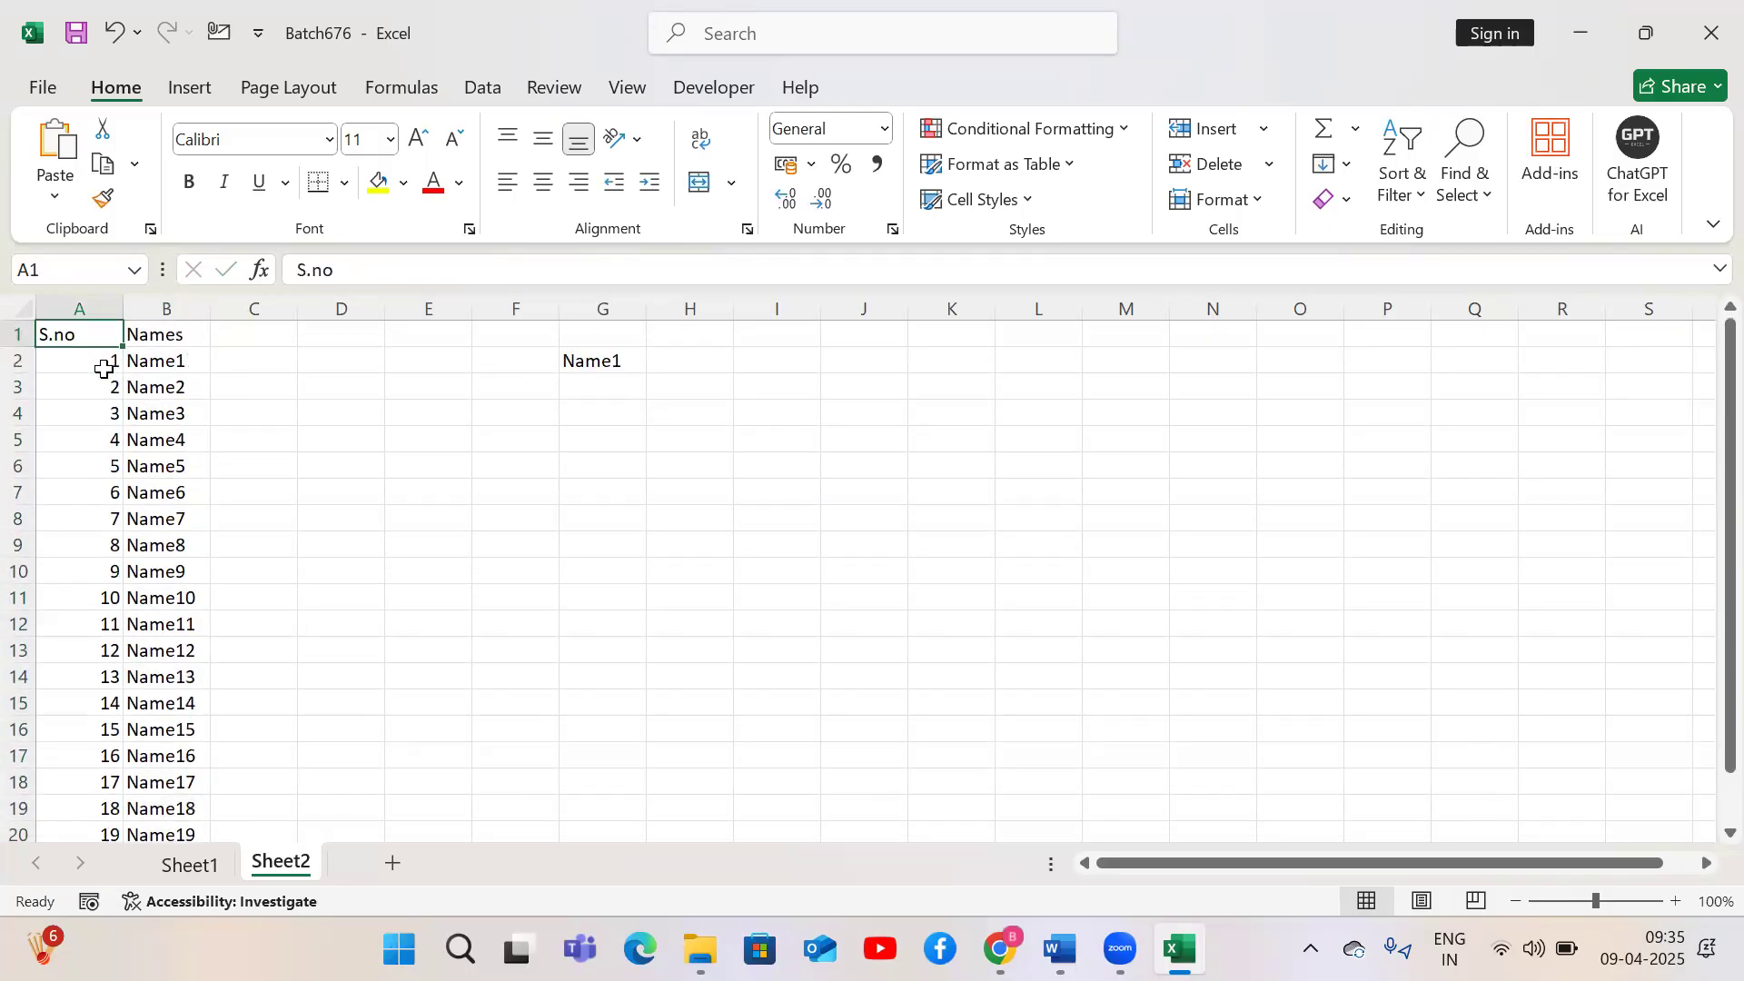
{"action": "left_click", "coordinate": [104, 369]}
{"action": "key", "text": "ctrl+Down"}
{"action": "key", "text": "ctrl+Up"}
{"action": "left_click", "coordinate": [105, 369]}
{"action": "key", "text": "Right"}
{"action": "key", "text": "ctrl+Down"}
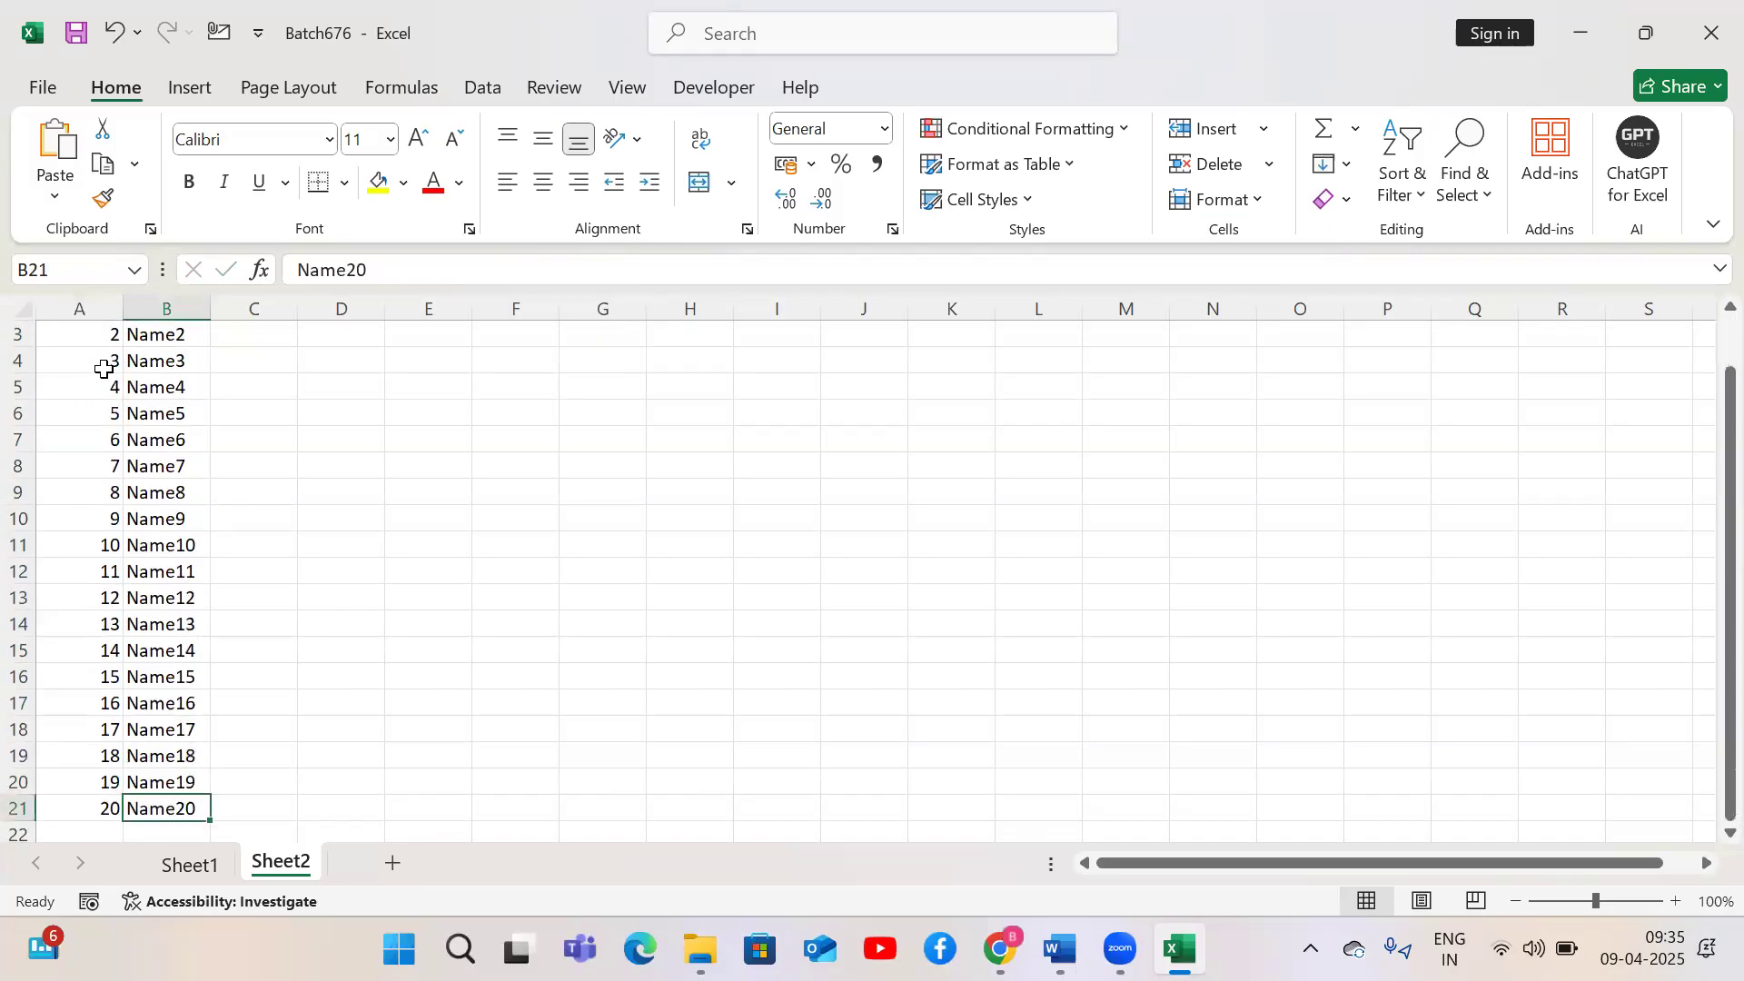
{"action": "key", "text": "ctrl+Up"}
Clear Name2 through Name20 from column B
{"action": "key", "text": "Down"}
{"action": "key", "text": "Down"}
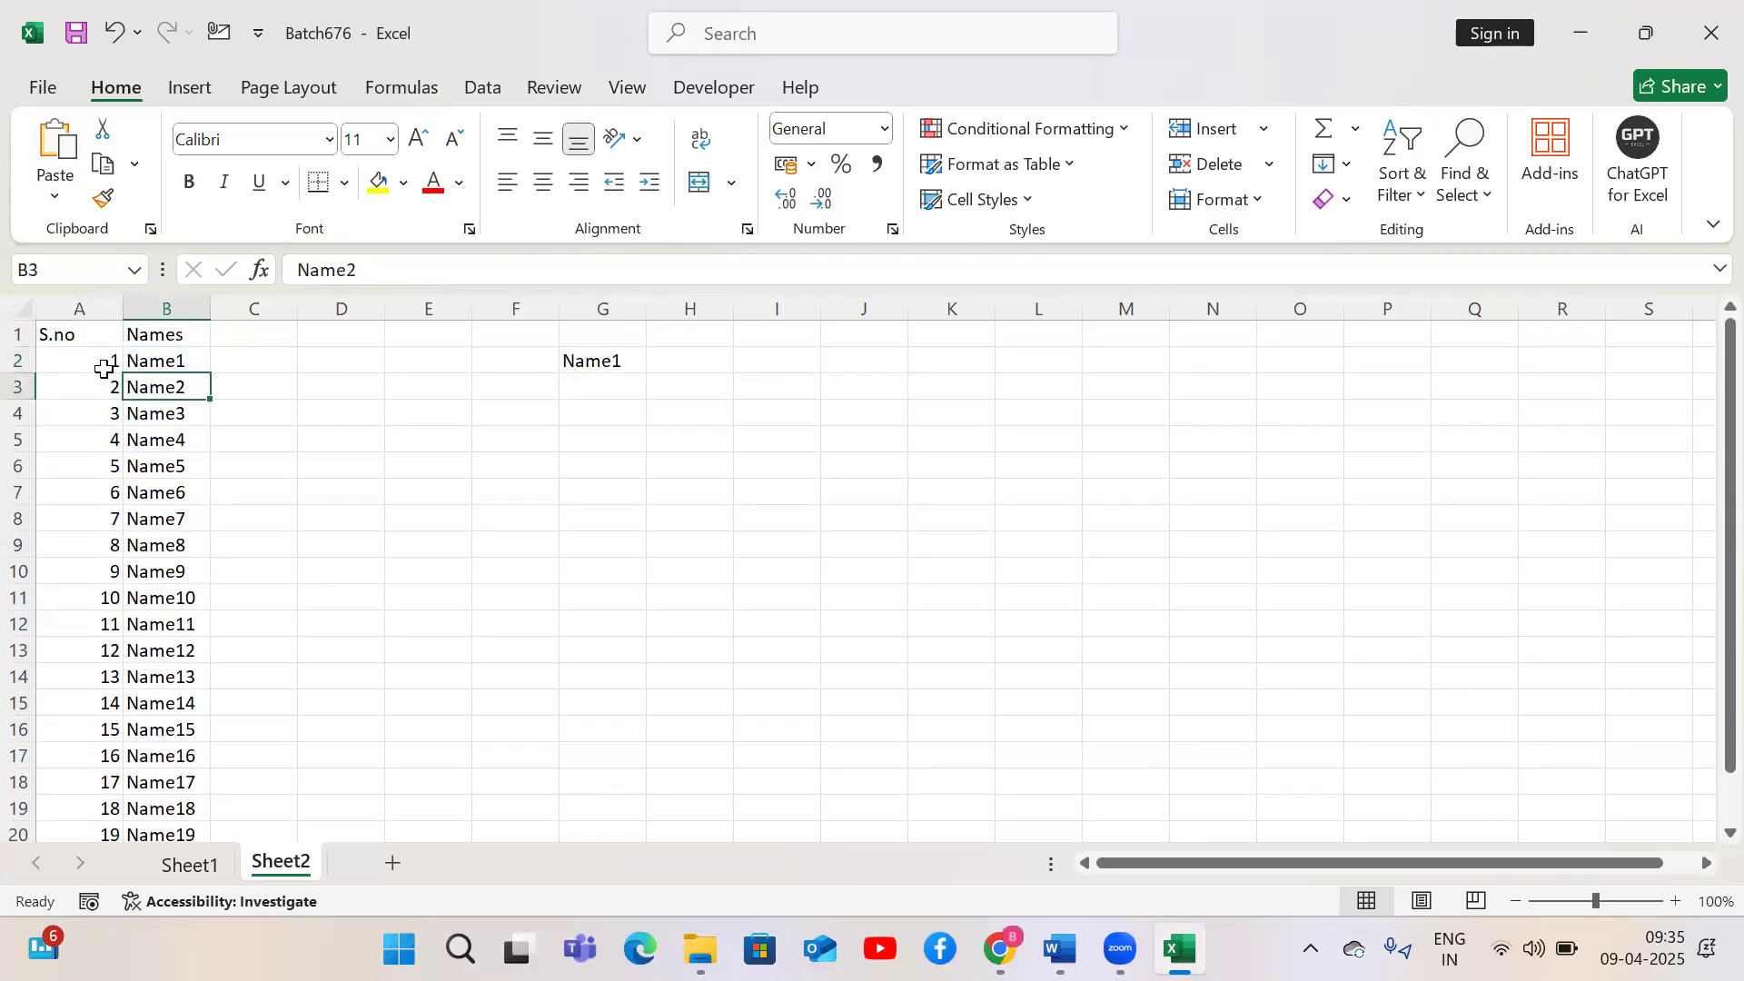
{"action": "key", "text": "ctrl+shift+Down"}
{"action": "key", "text": "Delete"}
{"action": "key", "text": "Up"}
Refill the names down column B from Name1 to the end of the serial numbers
{"action": "key", "text": "Down"}
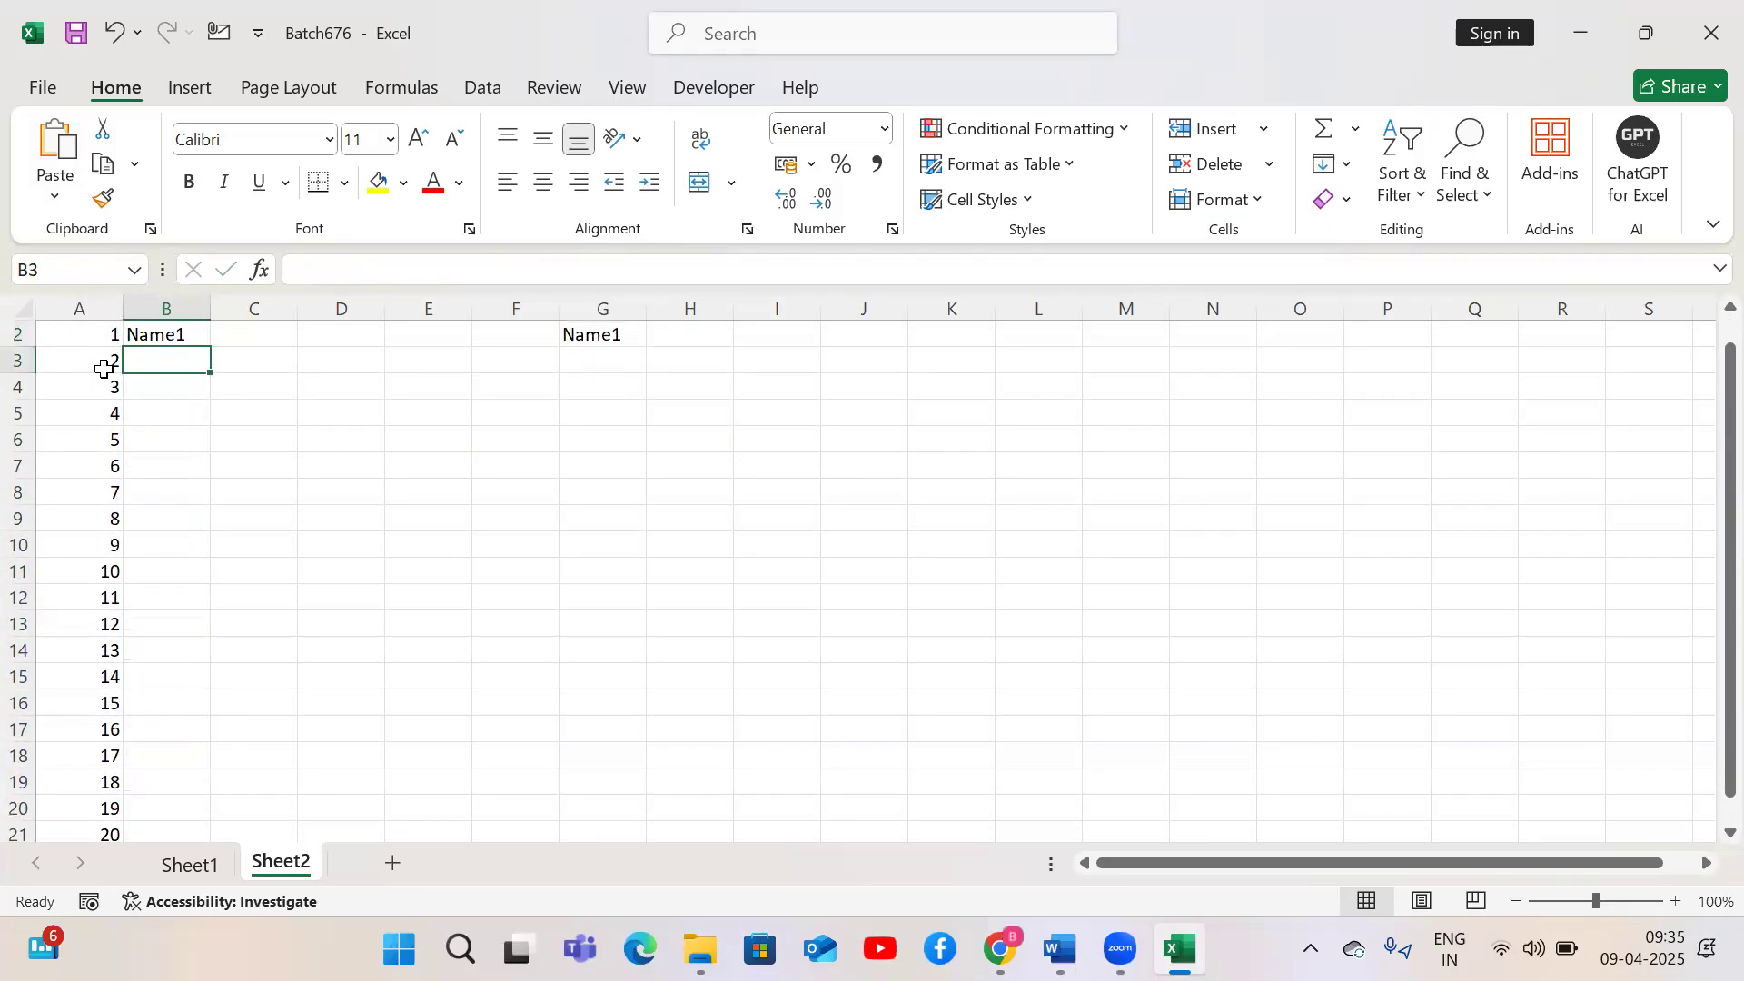
{"action": "key", "text": "ctrl+Home"}
{"action": "key", "text": "Right"}
{"action": "key", "text": "Down"}
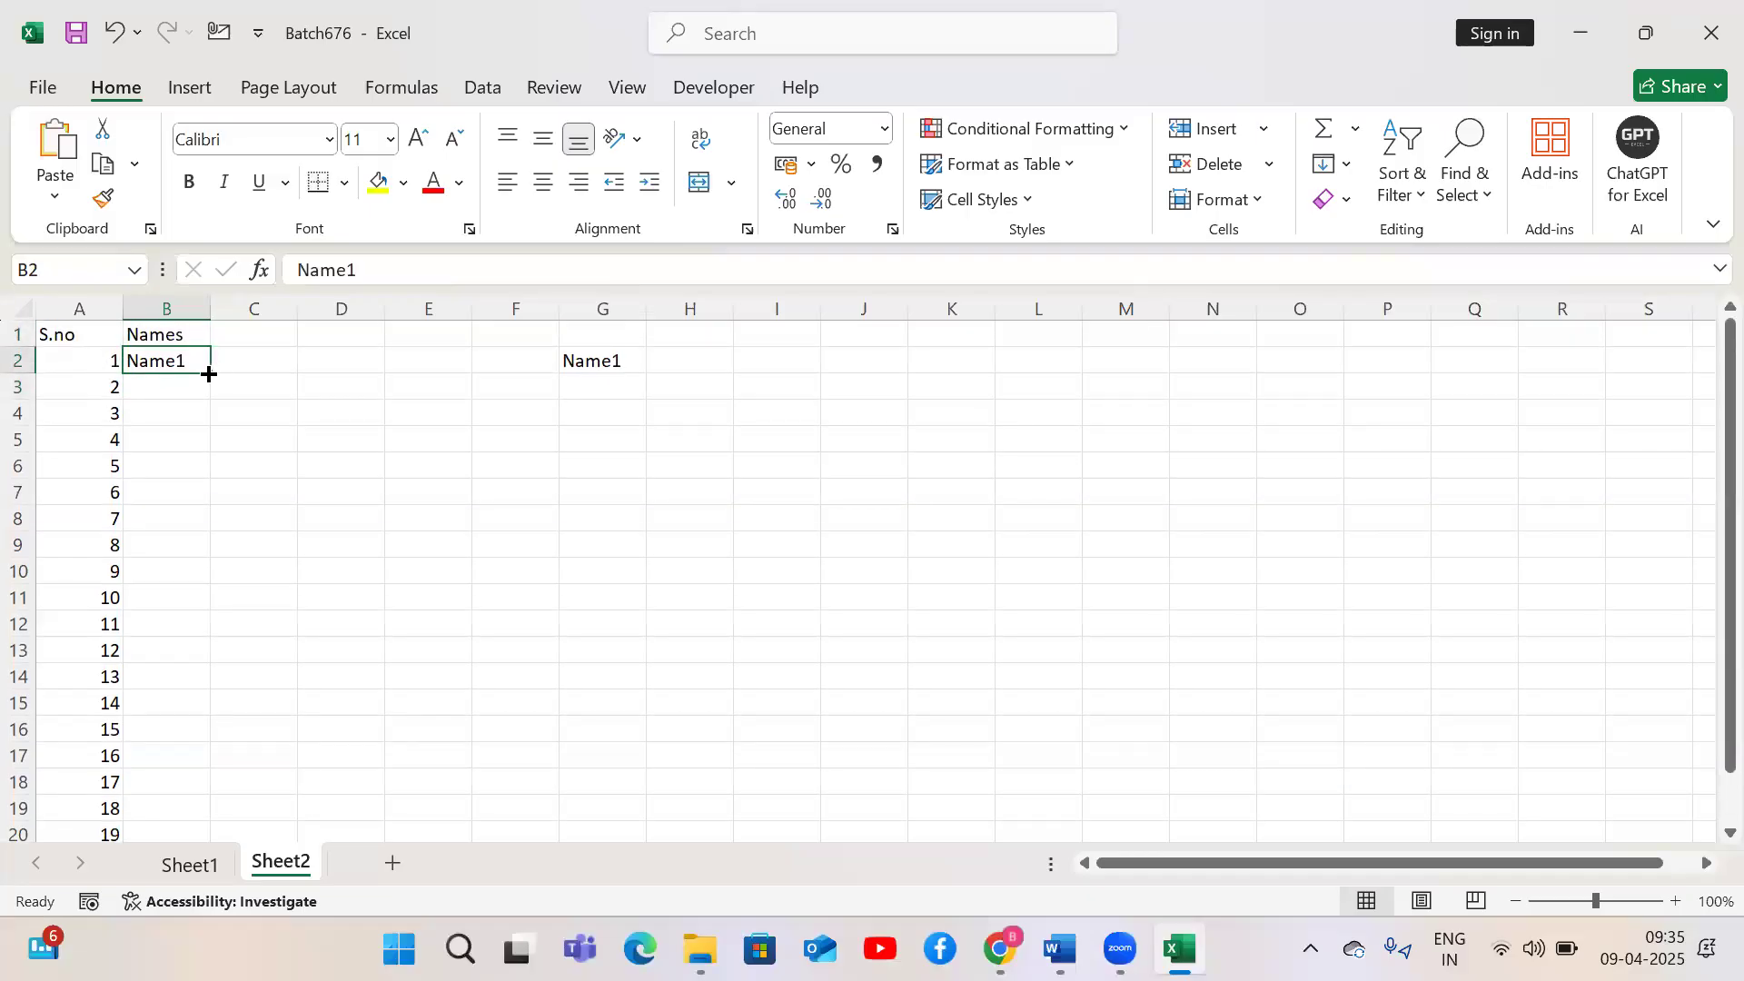
{"action": "double_click", "coordinate": [209, 374]}
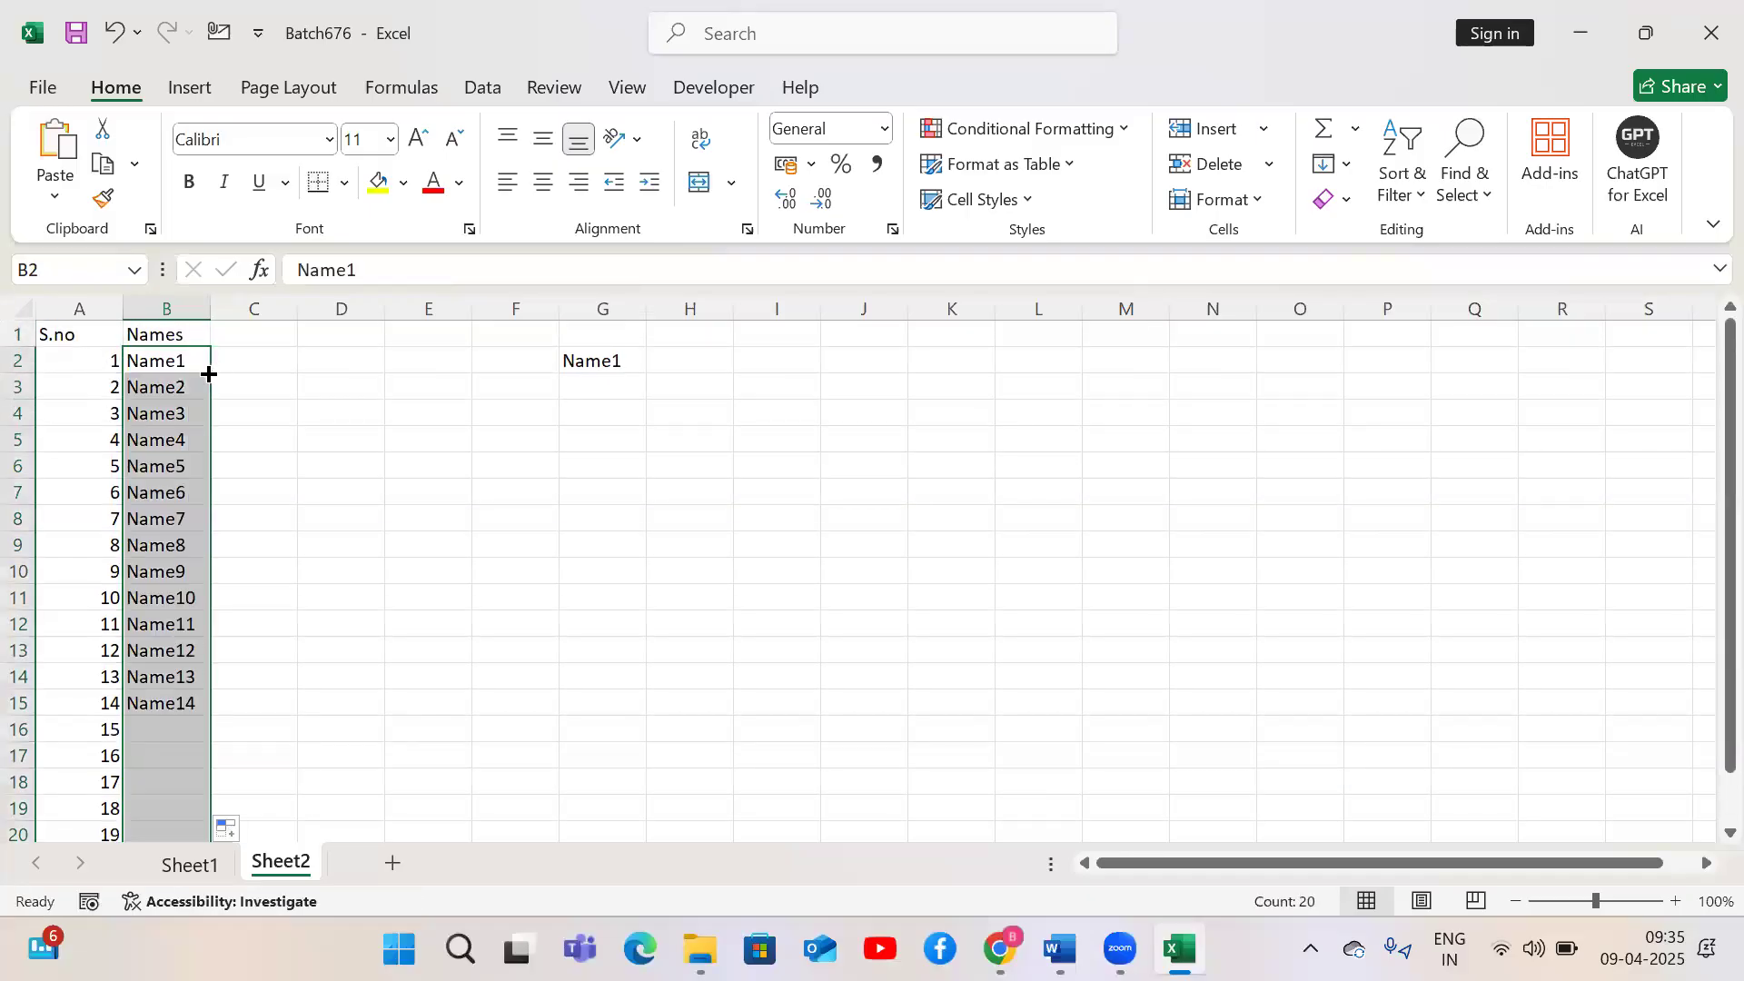
Enter the header Sub1 in cell C1
{"action": "left_click", "coordinate": [148, 493]}
{"action": "key", "text": "ctrl+Down"}
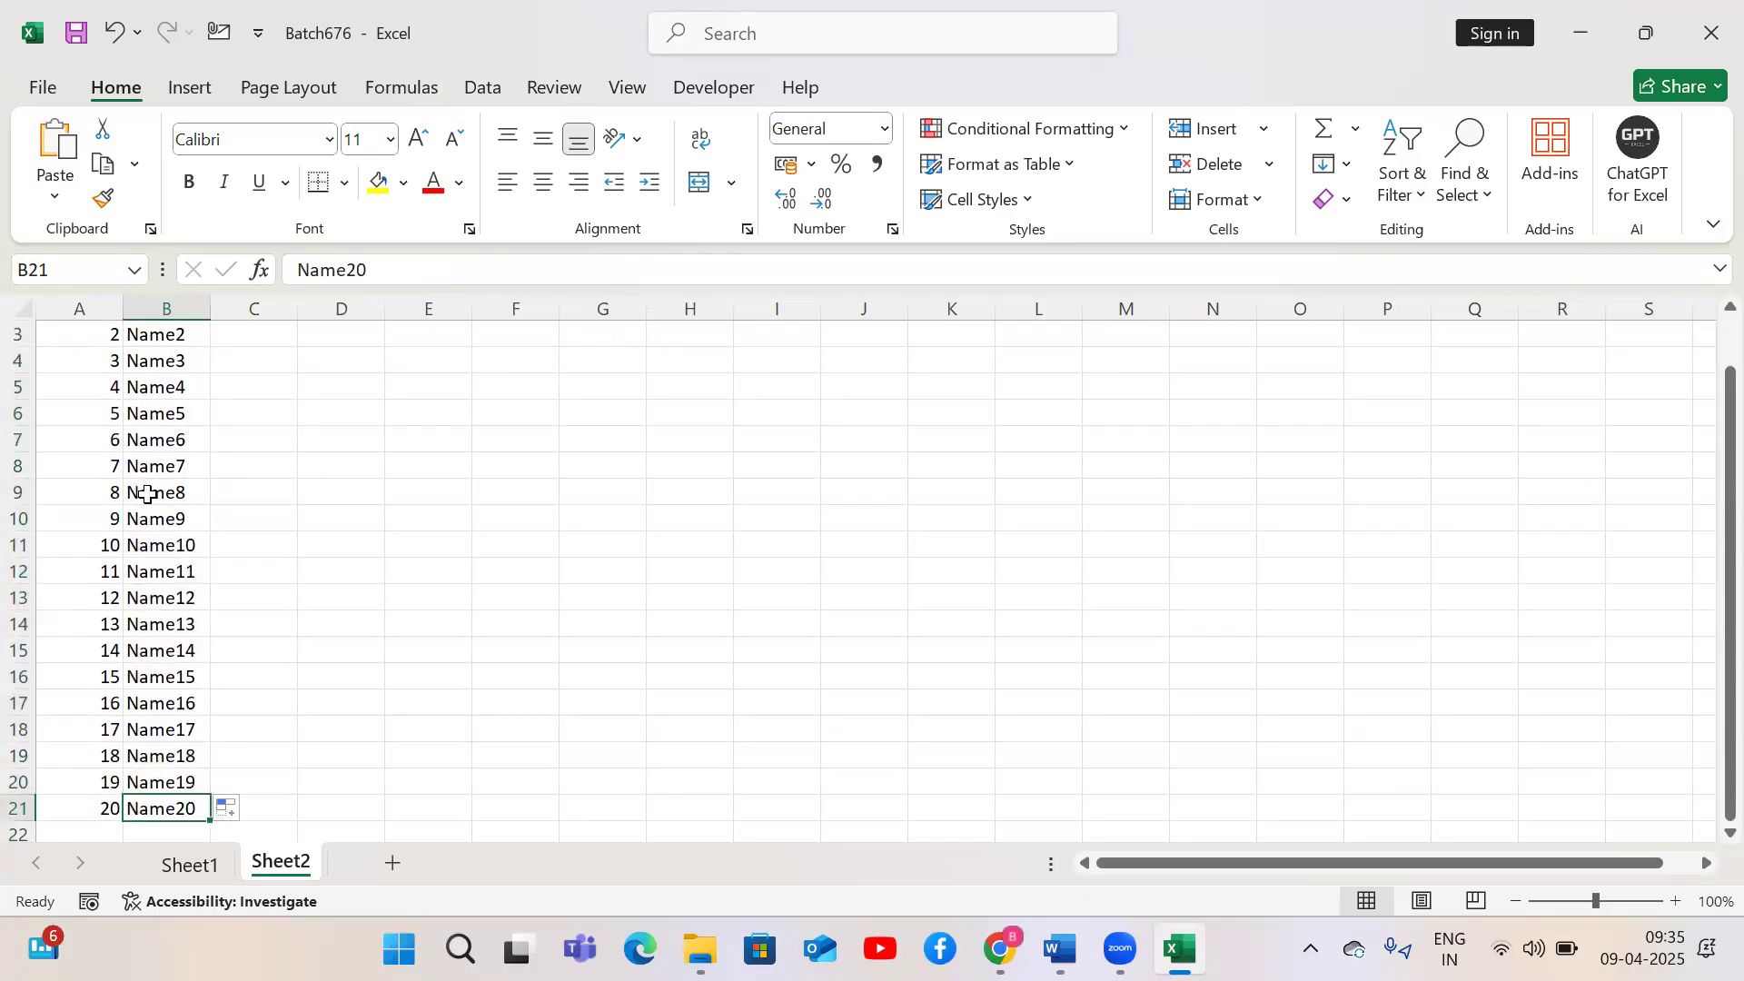
{"action": "key", "text": "ctrl+Home"}
{"action": "key", "text": "Right"}
{"action": "key", "text": "Right"}
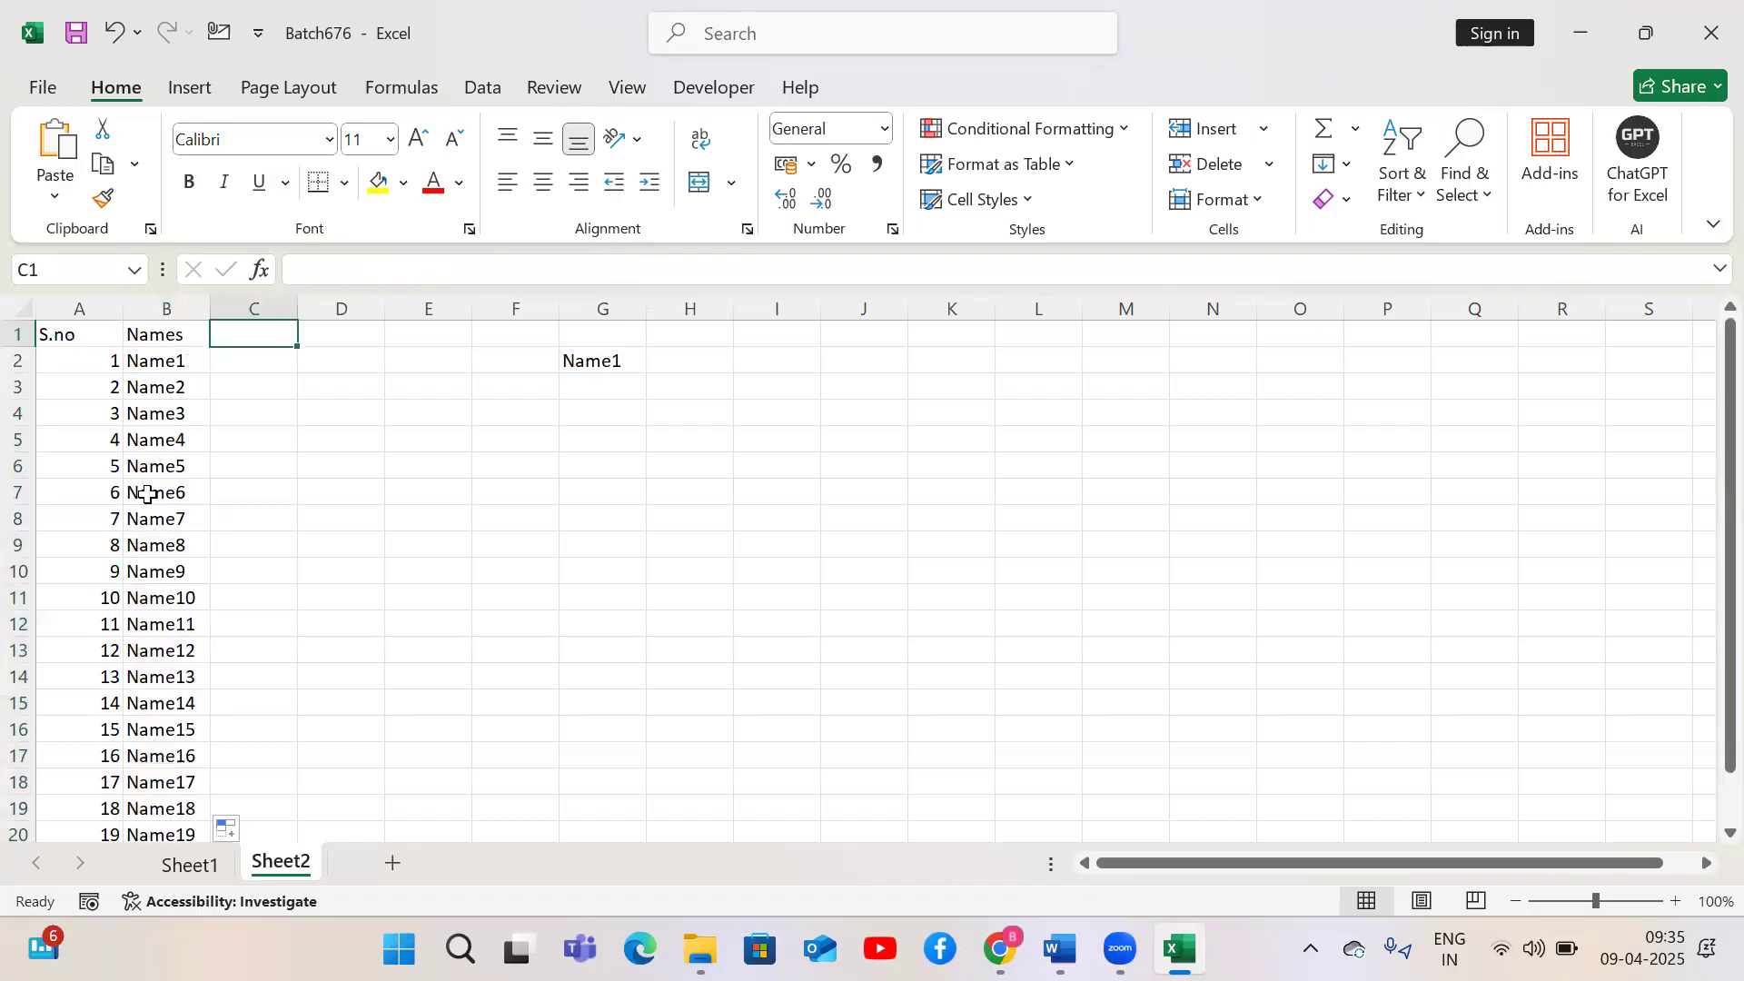
{"action": "type", "text": "Sub1"}
{"action": "key", "text": "Return"}
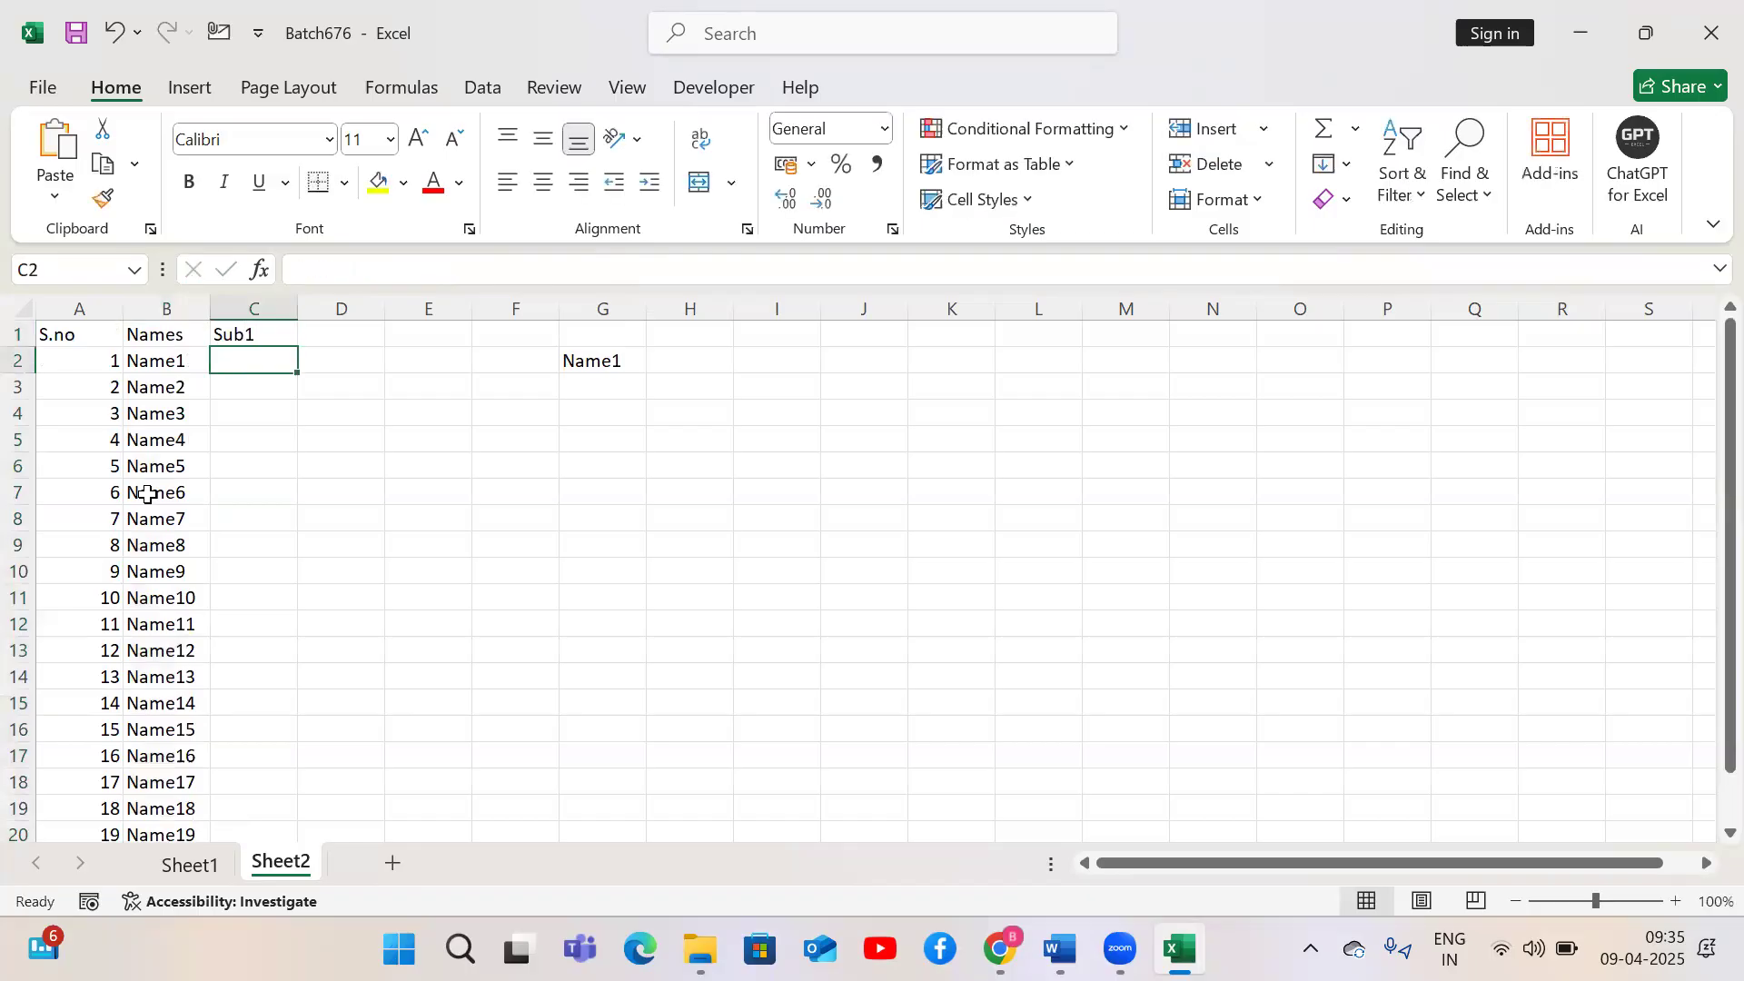
Clear the Name1 entry from cell G2
{"action": "key", "text": "Up"}
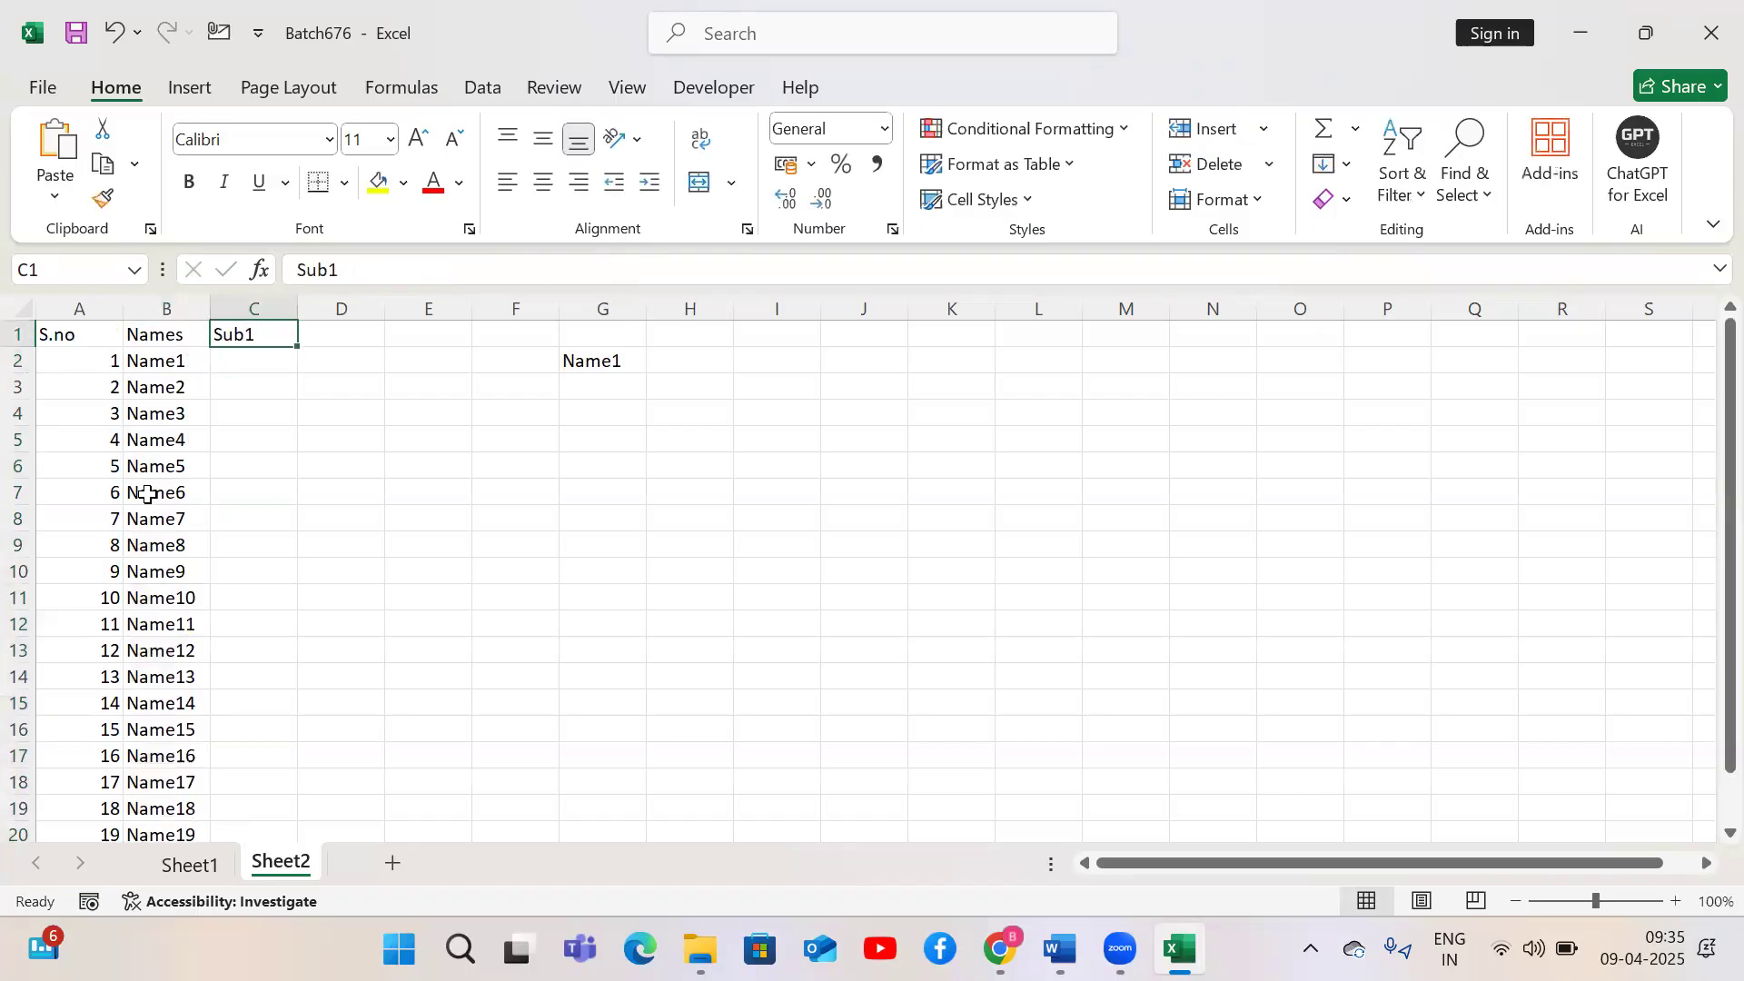
{"action": "left_click", "coordinate": [586, 383]}
{"action": "key", "text": "Up"}
{"action": "key", "text": "Delete"}
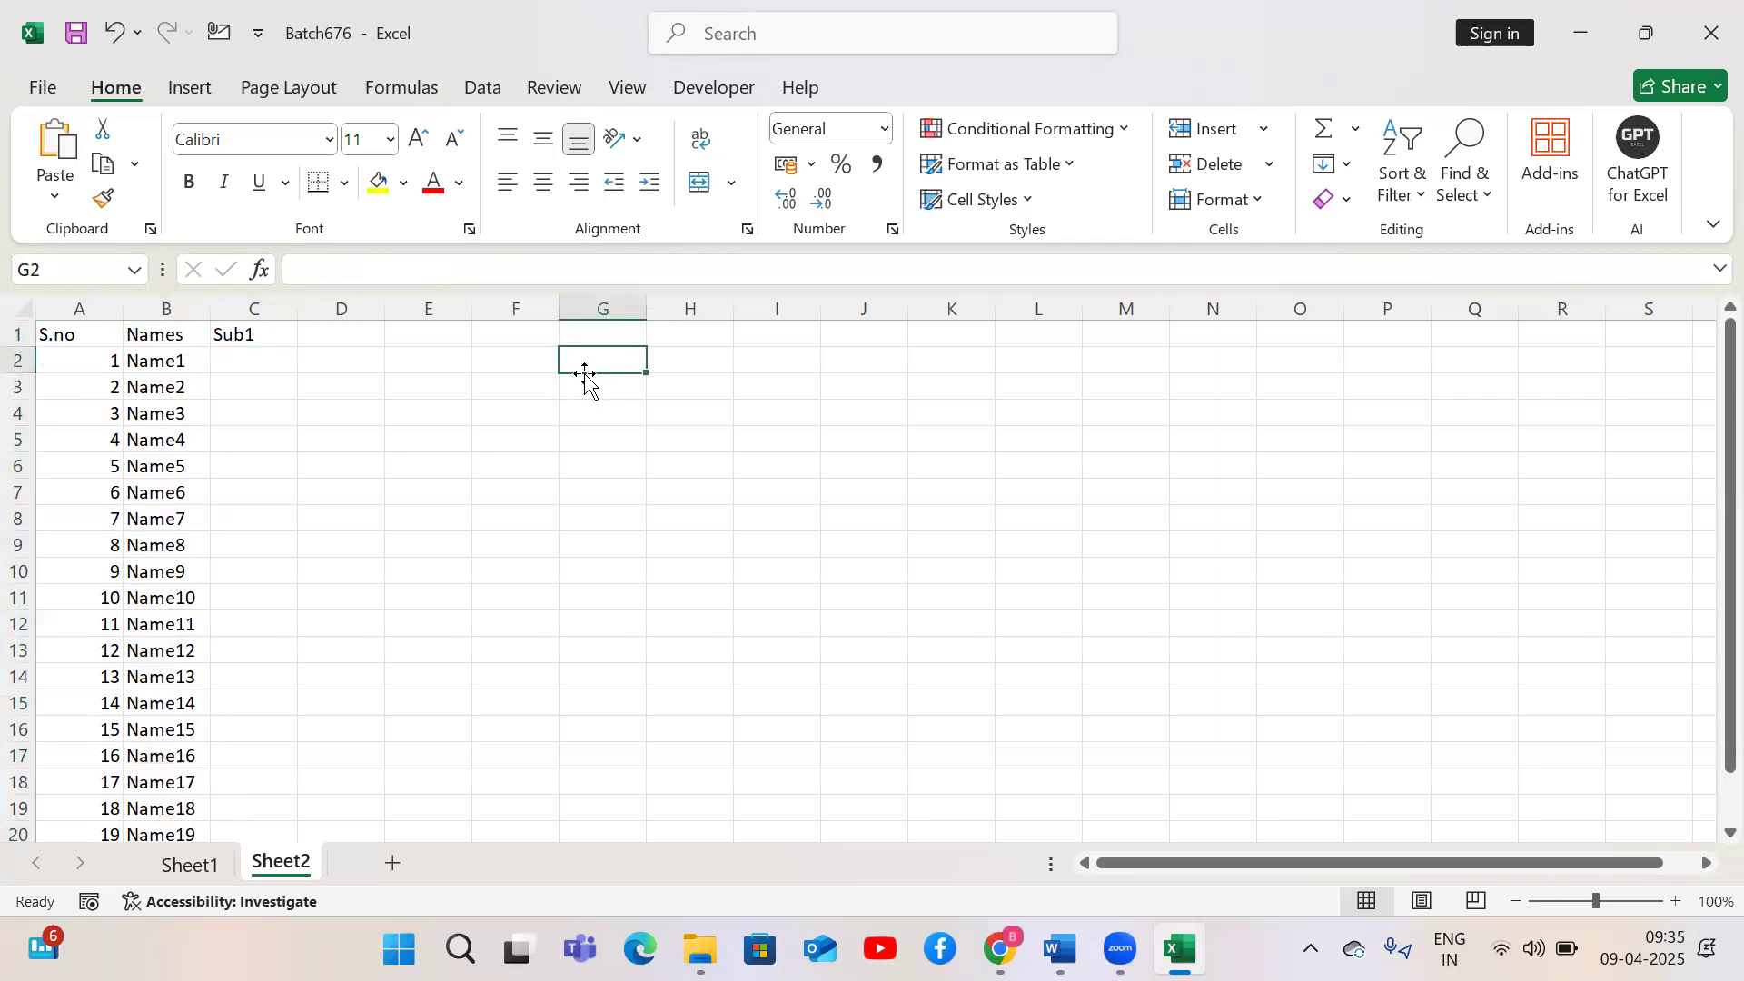
{"action": "left_click", "coordinate": [256, 334]}
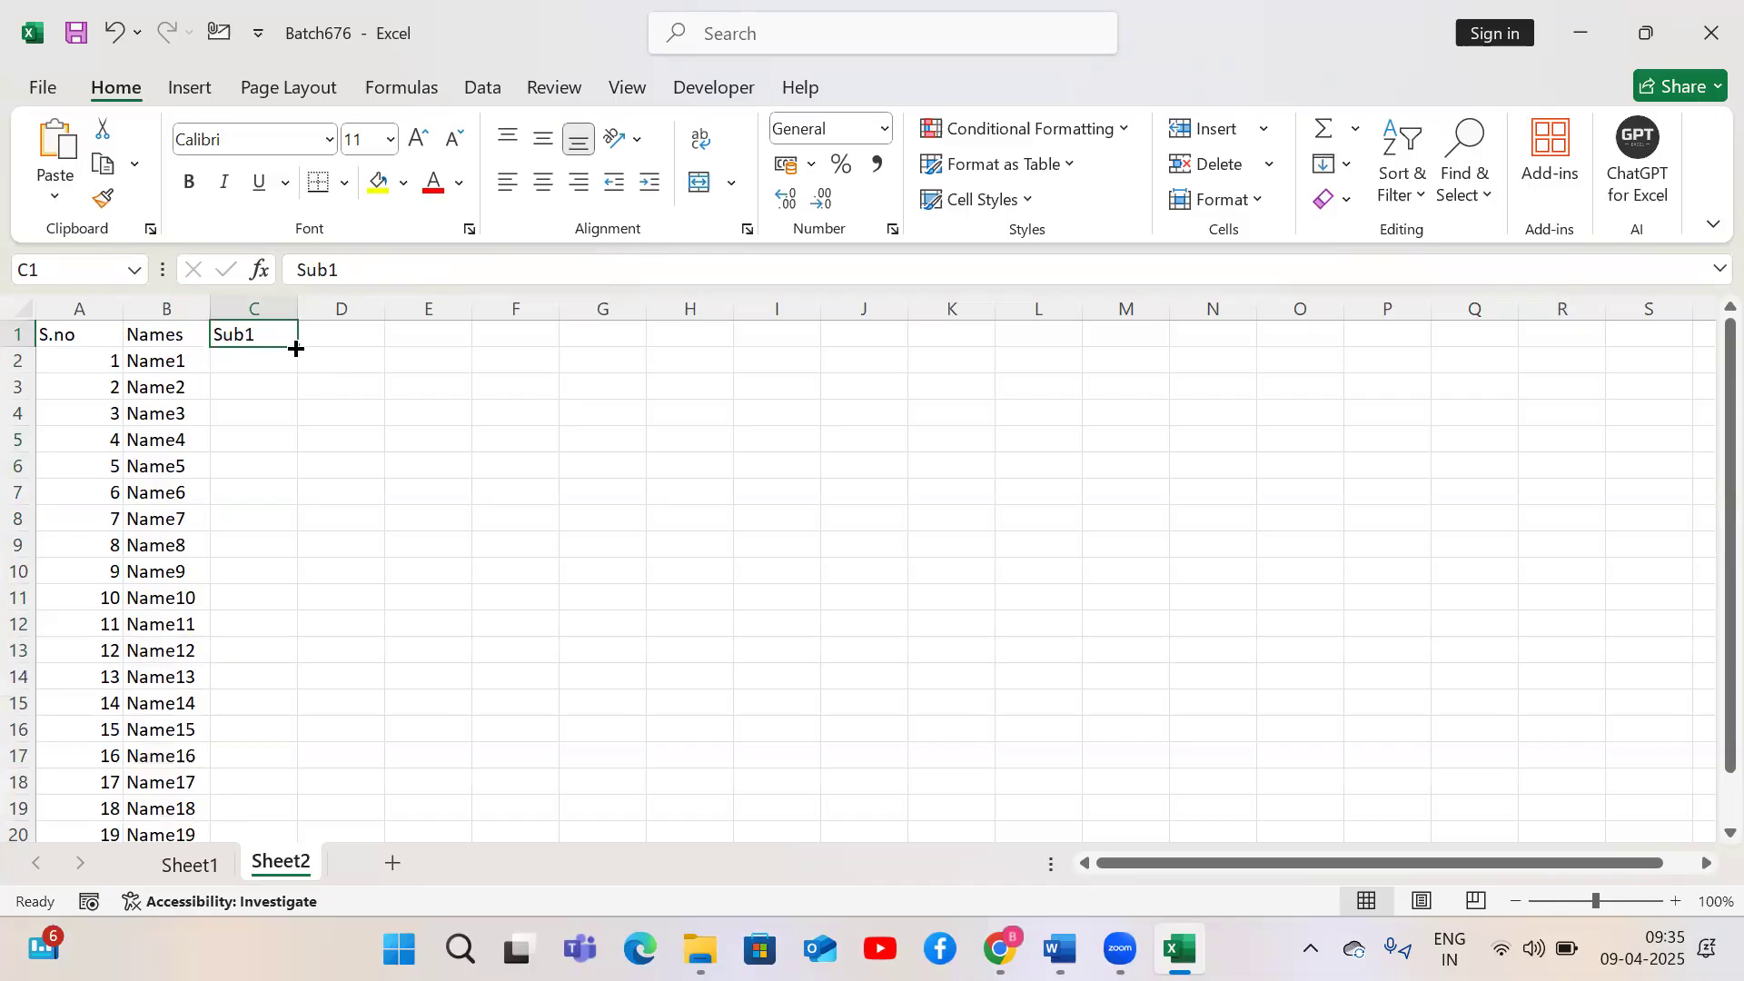
Extend the subject headers across row 1 from Sub1 to Sub6 in column H
{"action": "left_click_drag", "start_coordinate": [298, 347], "coordinate": [734, 343]}
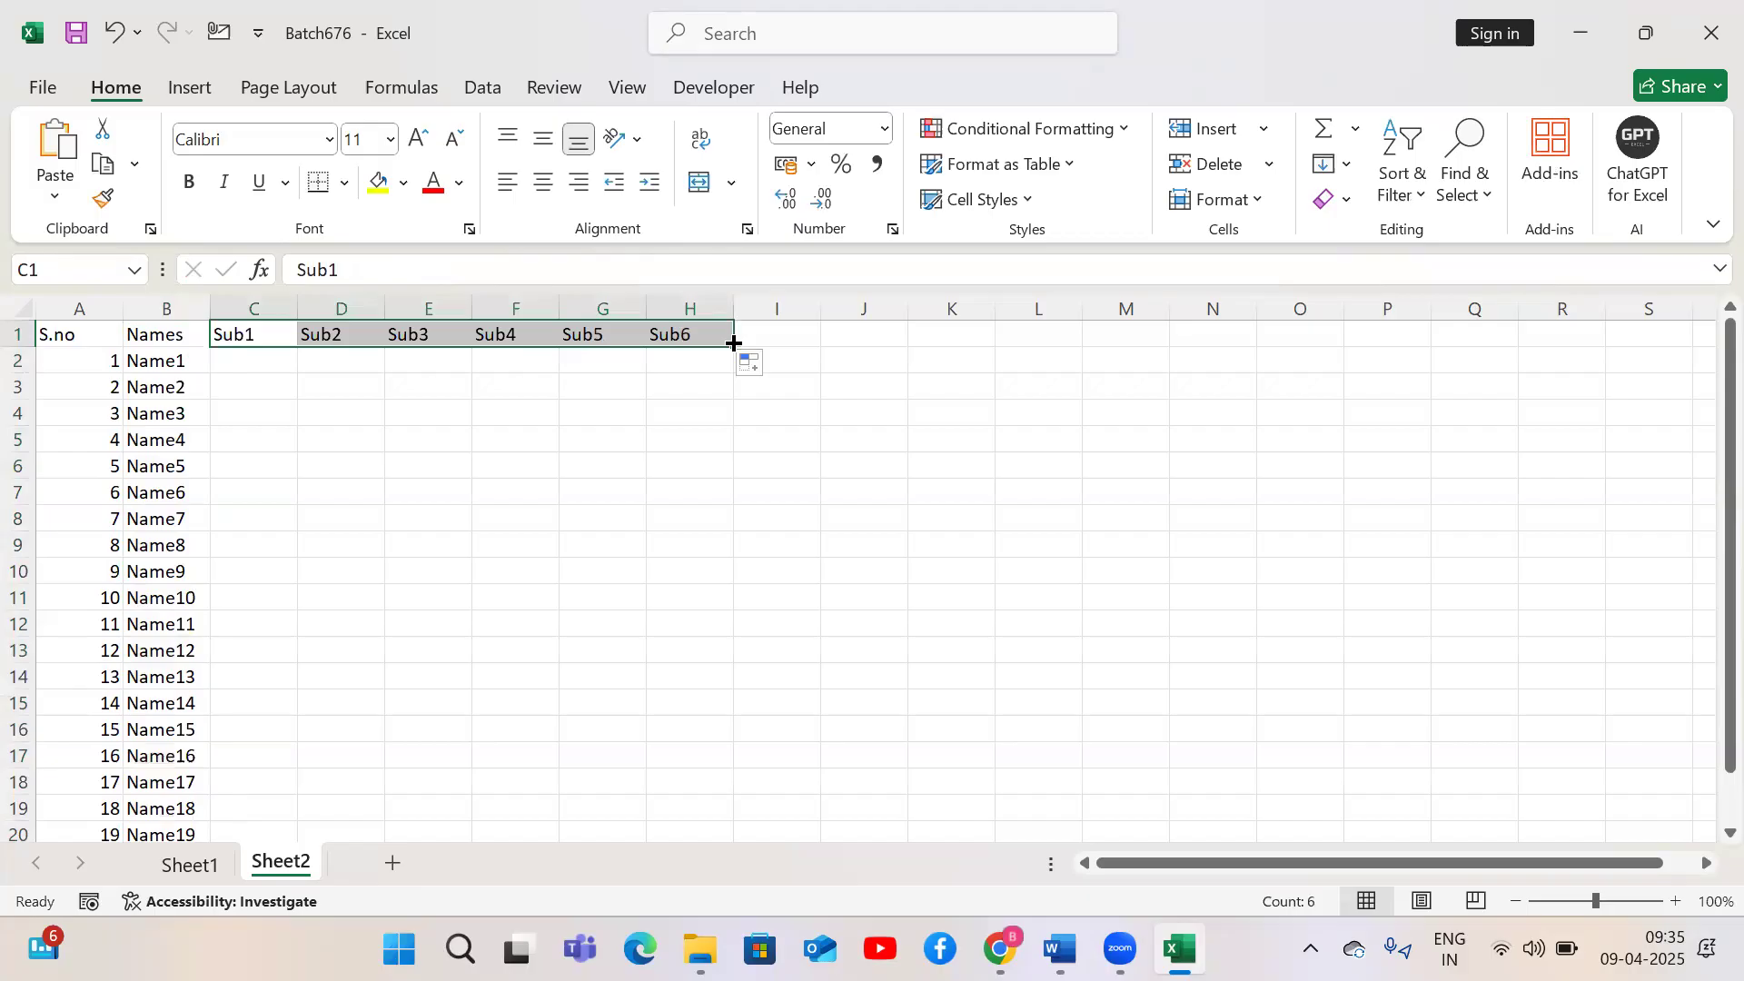
{"action": "left_click_drag", "start_coordinate": [251, 367], "coordinate": [648, 772]}
{"action": "left_click_drag", "start_coordinate": [1730, 623], "coordinate": [1730, 472]}
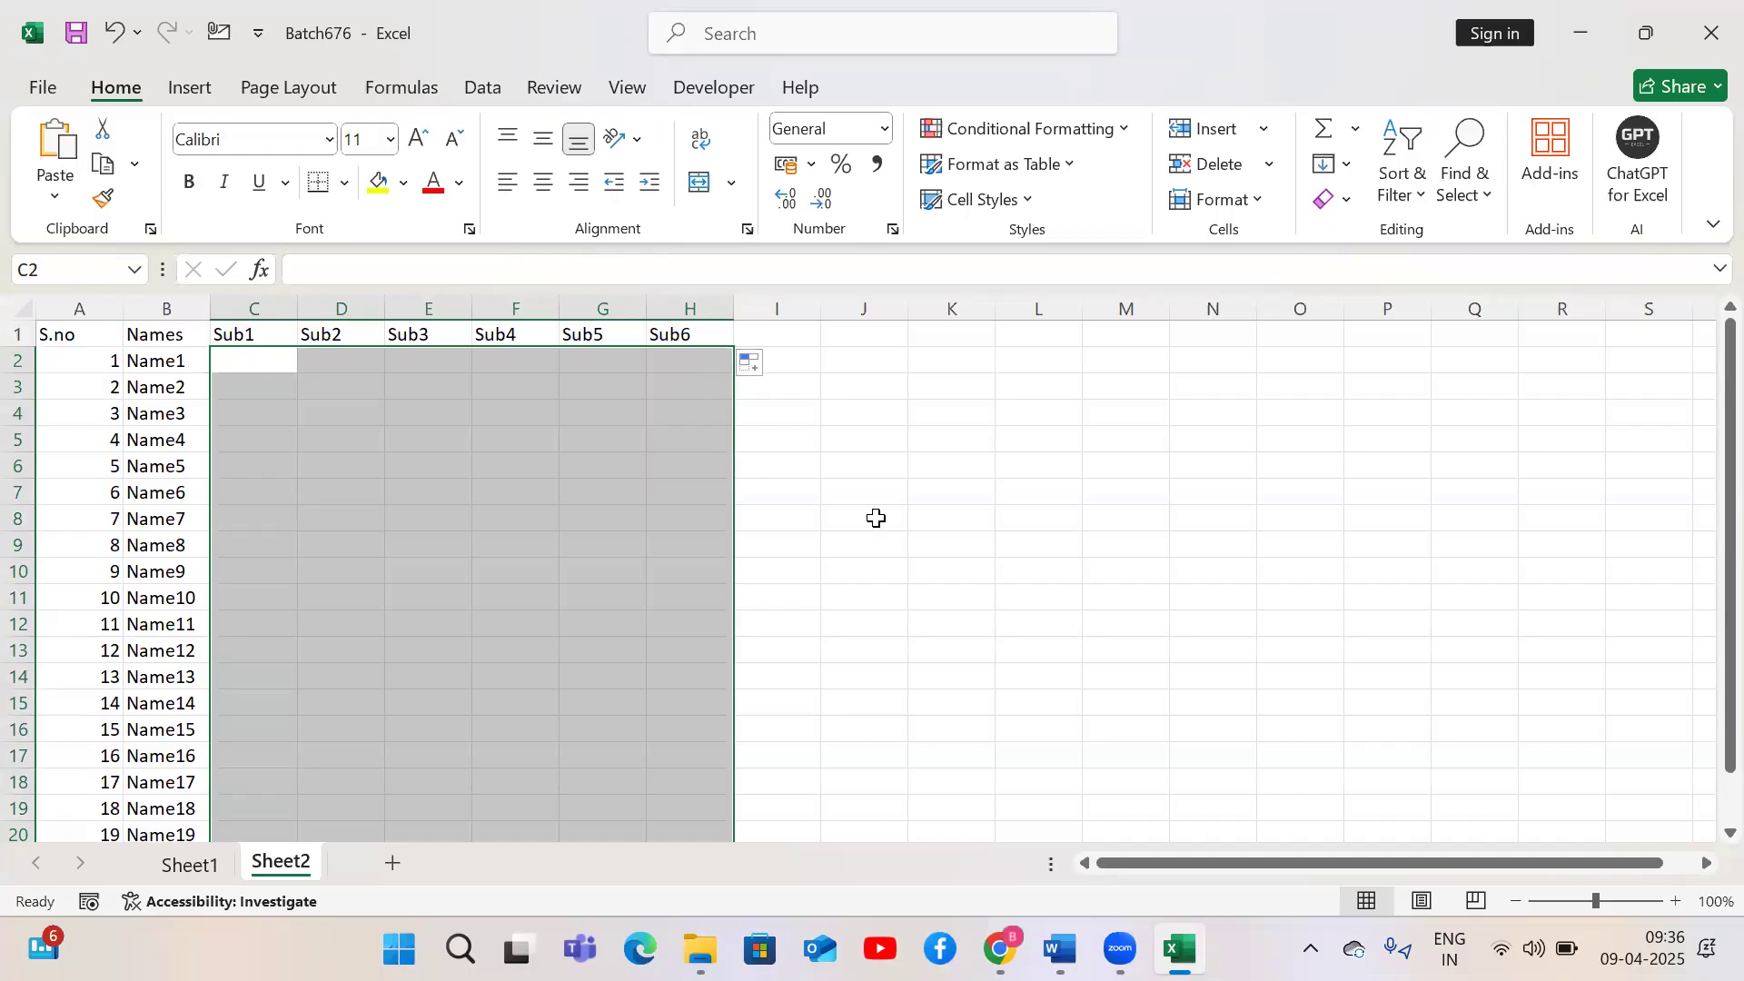
Enter the formula =RANDBETWEEN(50,100) in cell L4
{"action": "left_click", "coordinate": [1006, 420]}
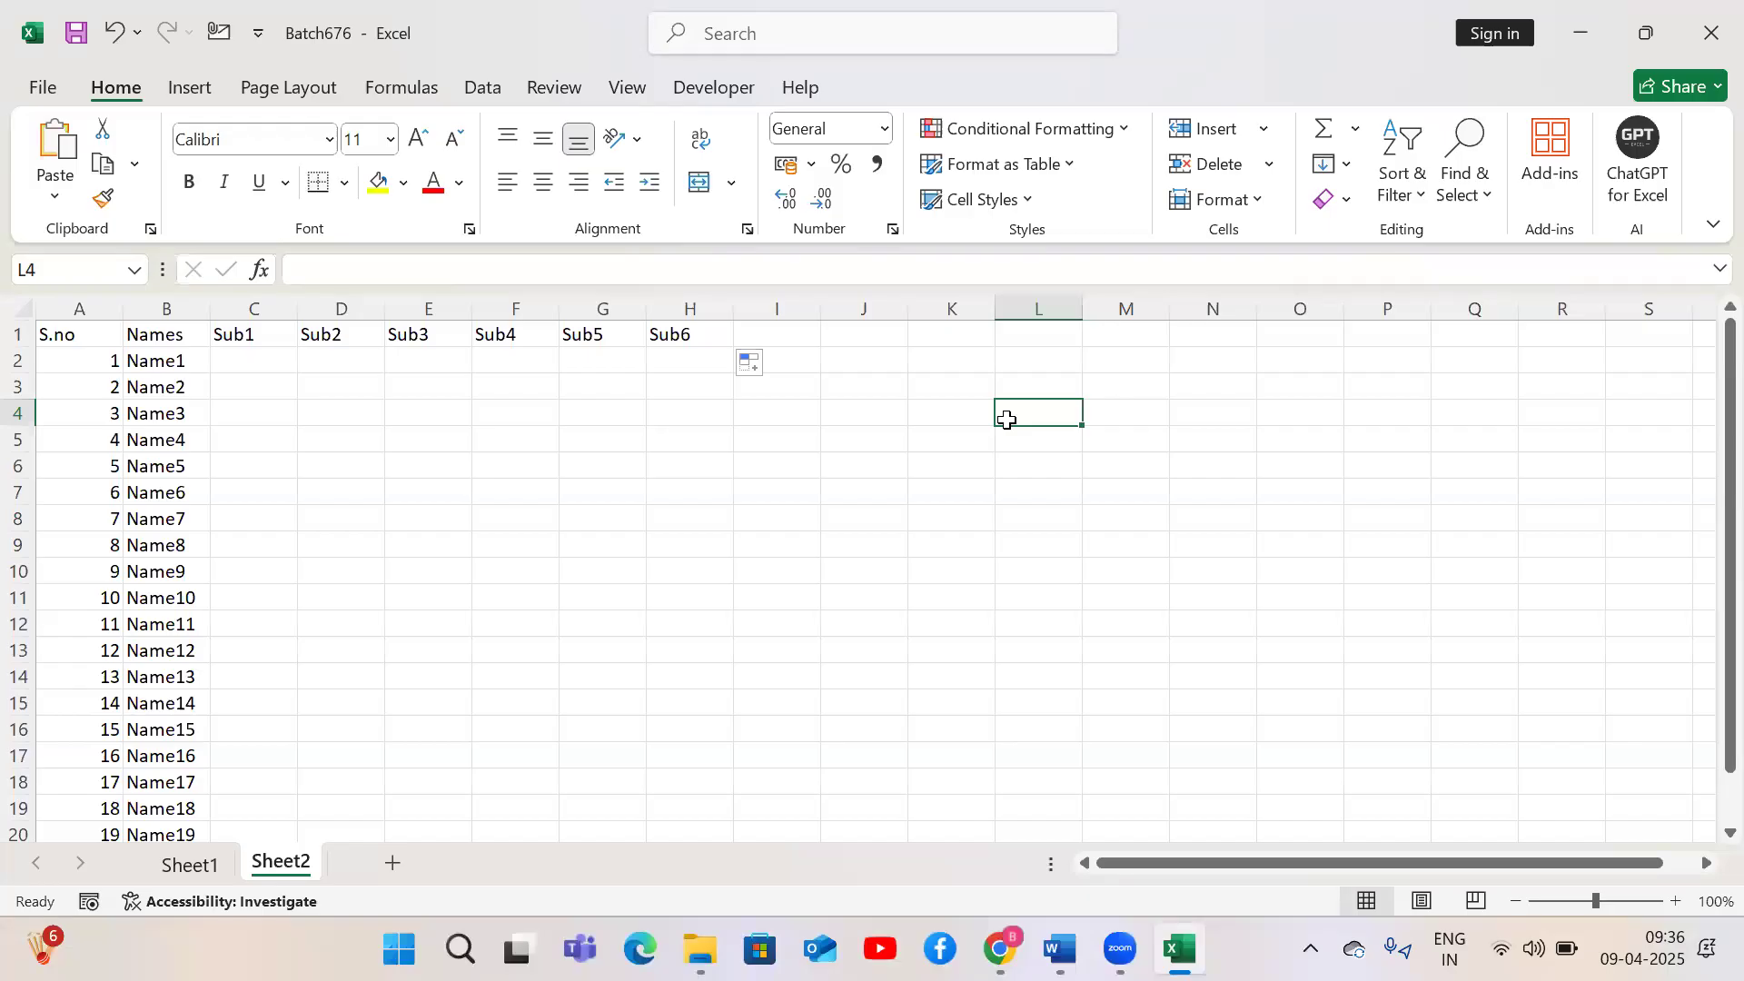
{"action": "type", "text": "="}
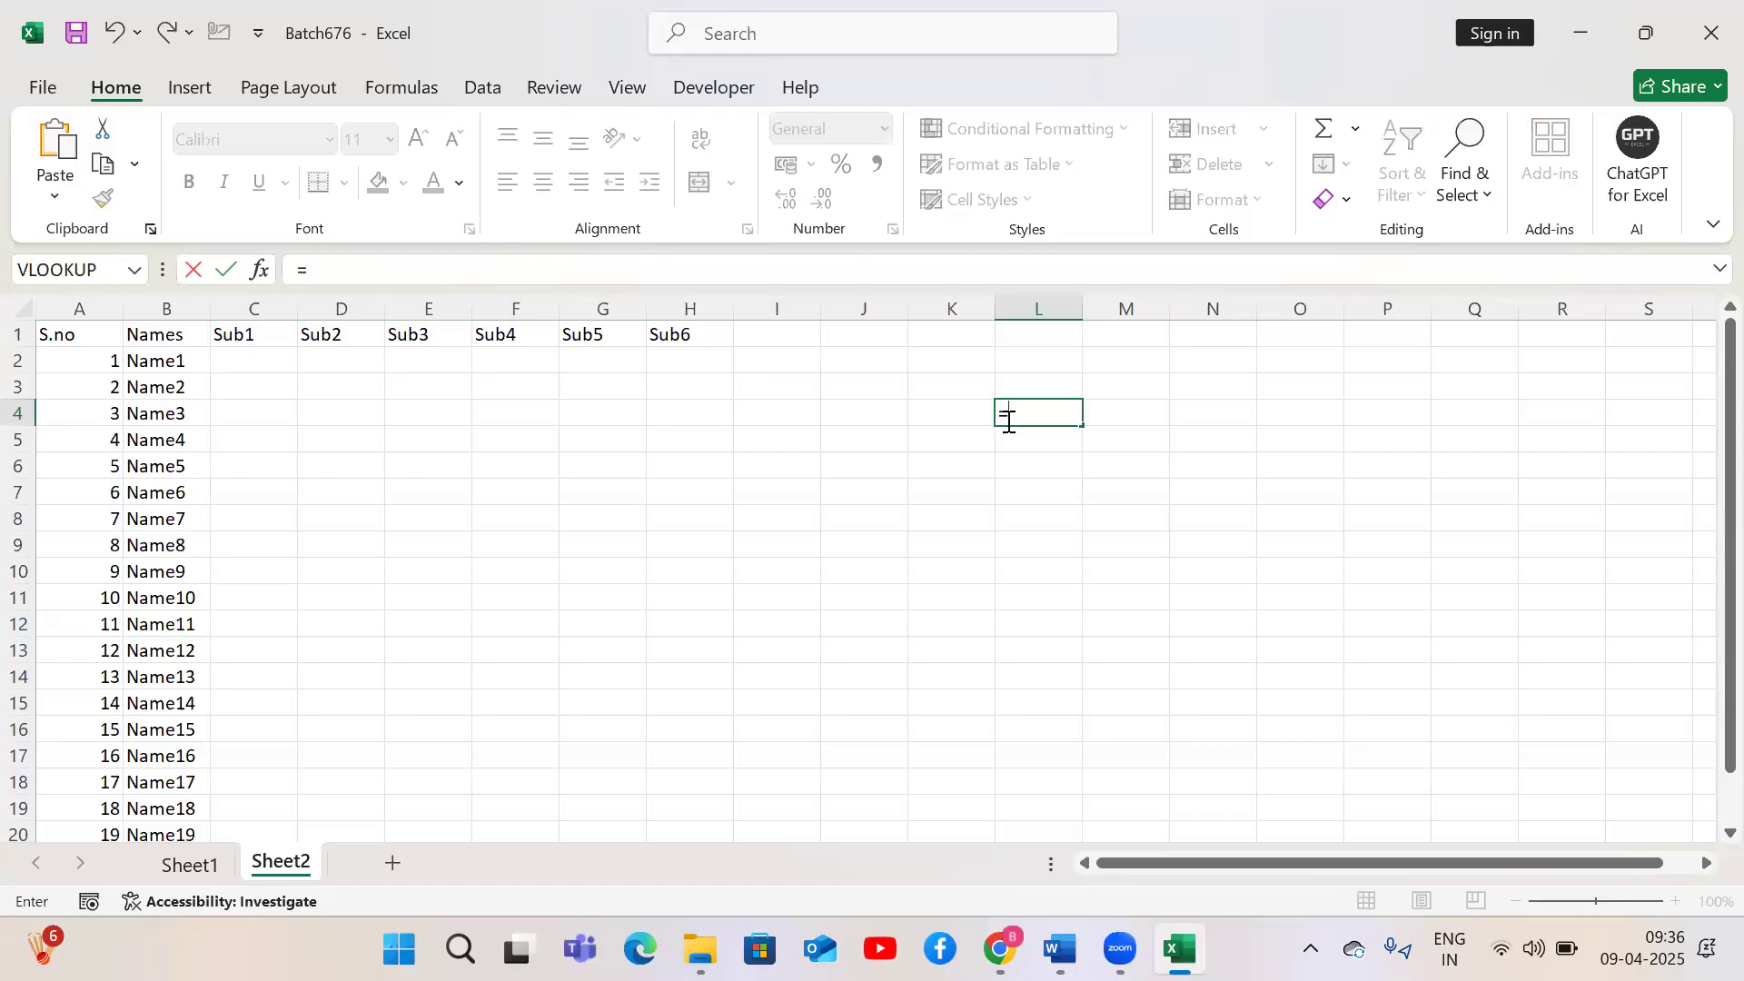
{"action": "type", "text": "ra"}
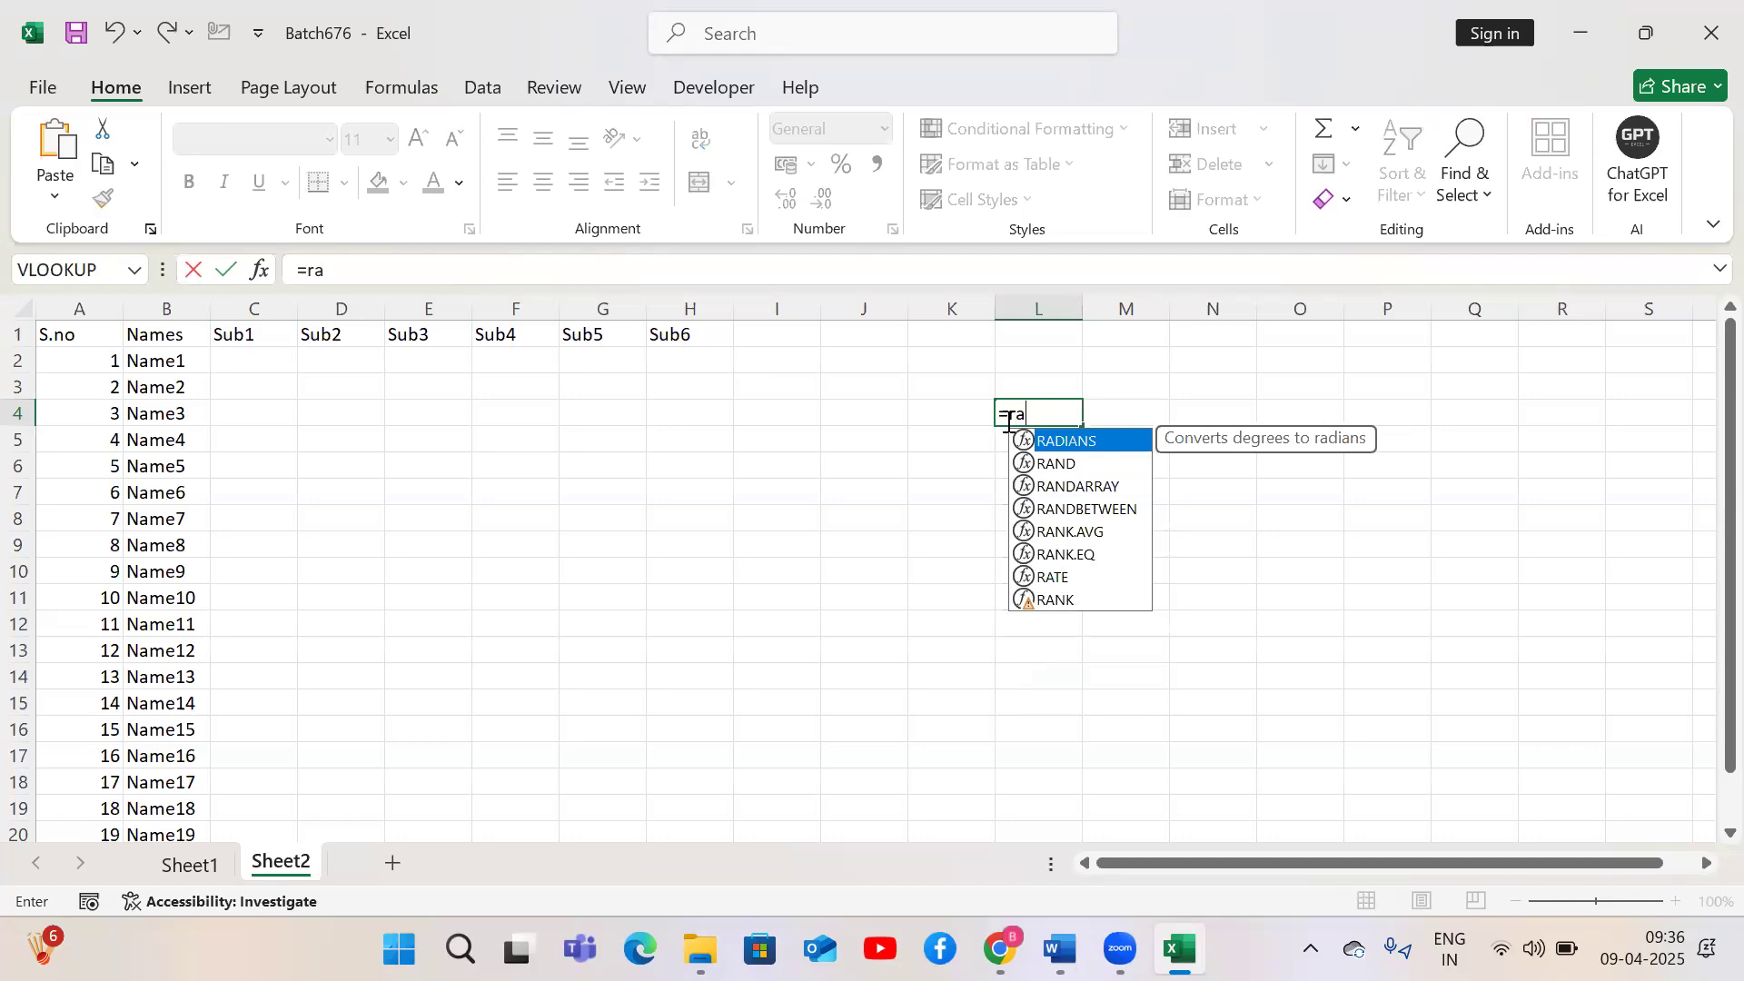
{"action": "key", "text": "Down"}
{"action": "key", "text": "Down"}
{"action": "key", "text": "Down"}
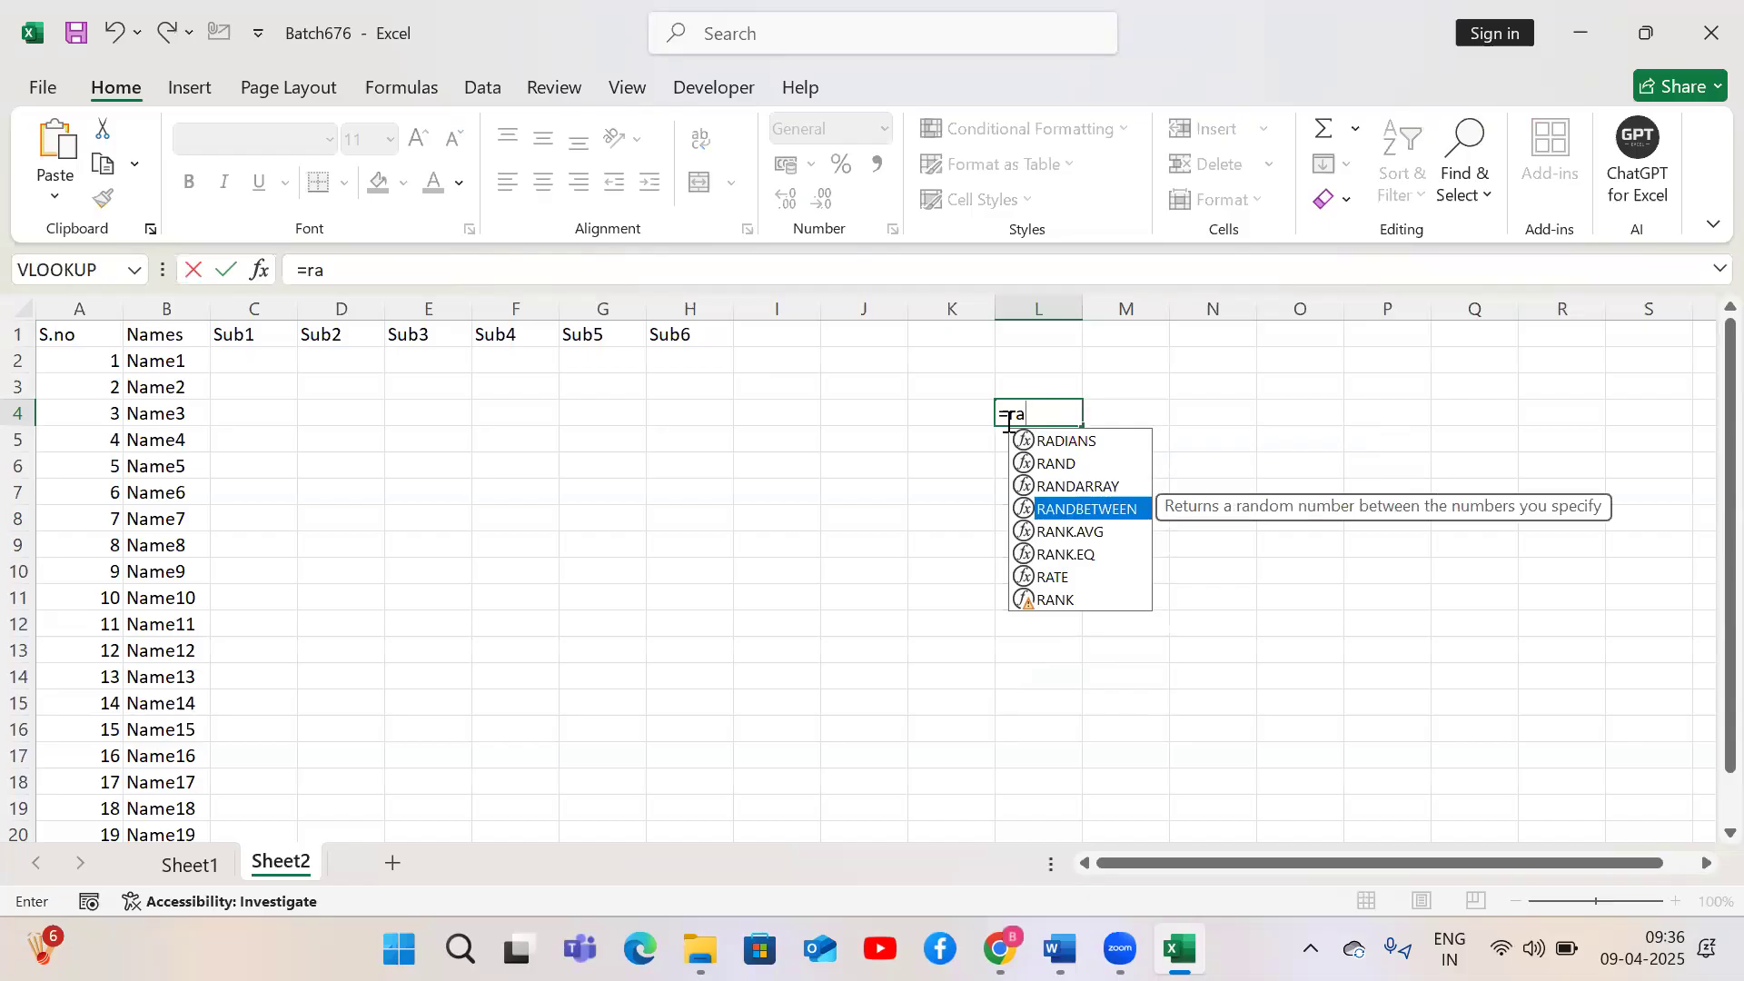
{"action": "key", "text": "Tab"}
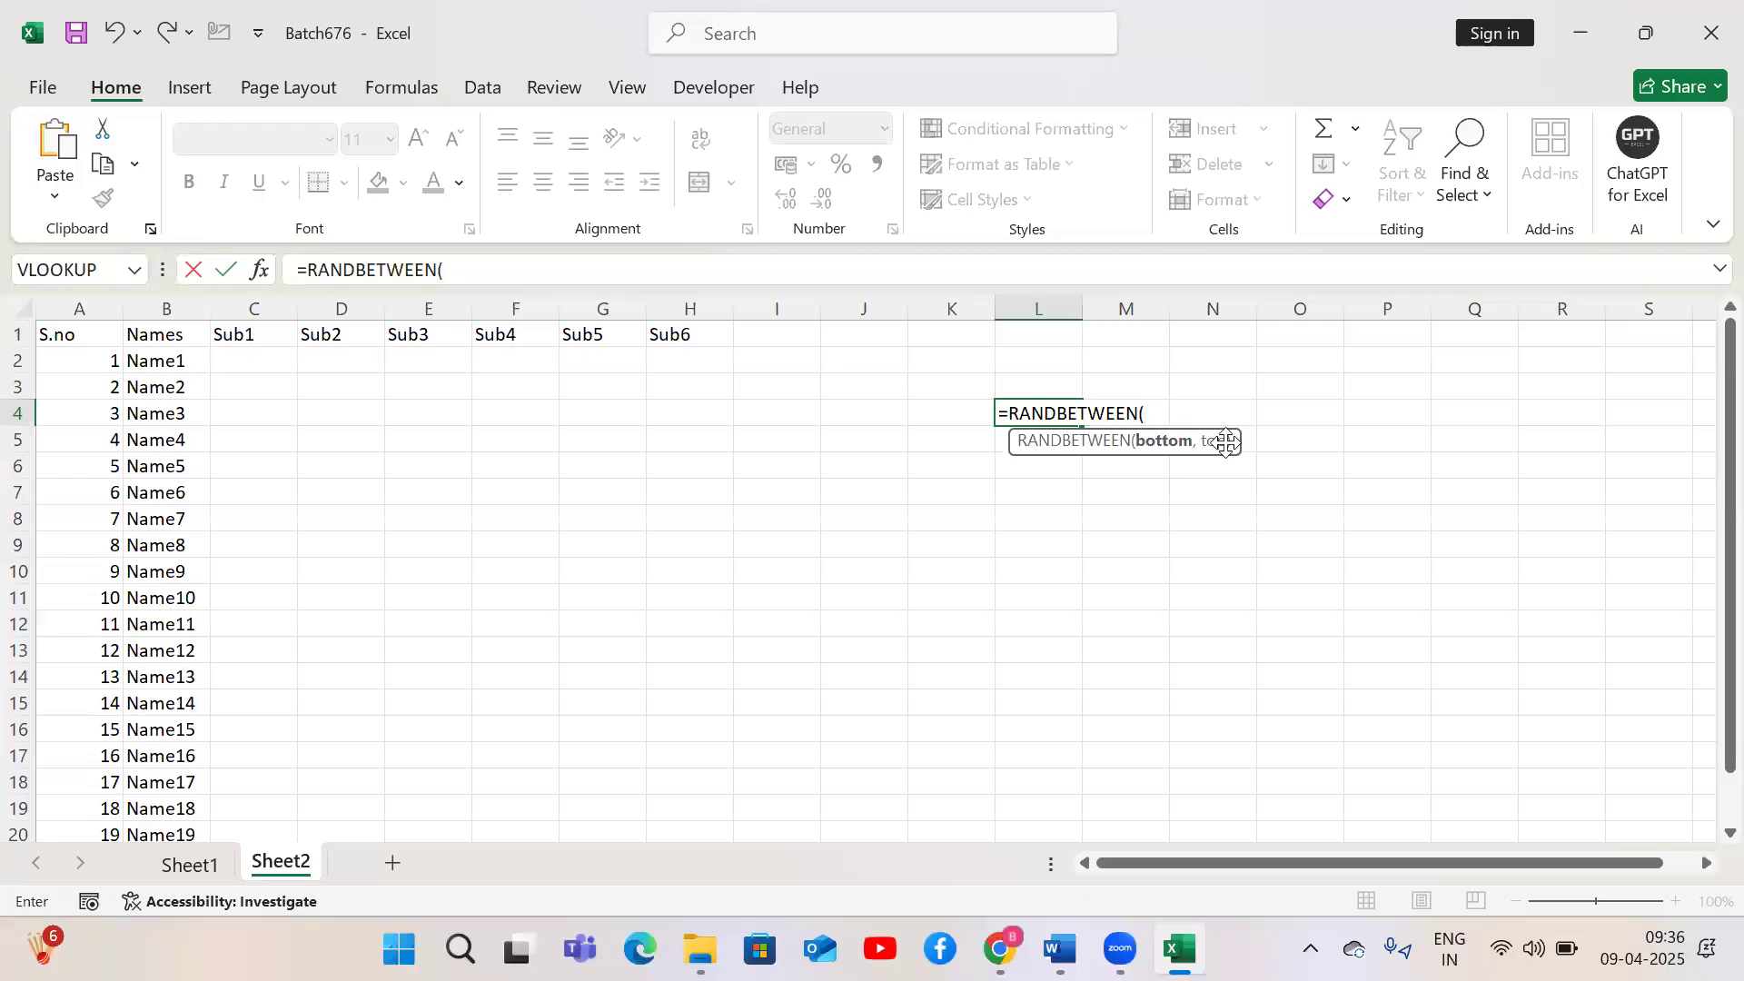
{"action": "type", "text": "50,100"}
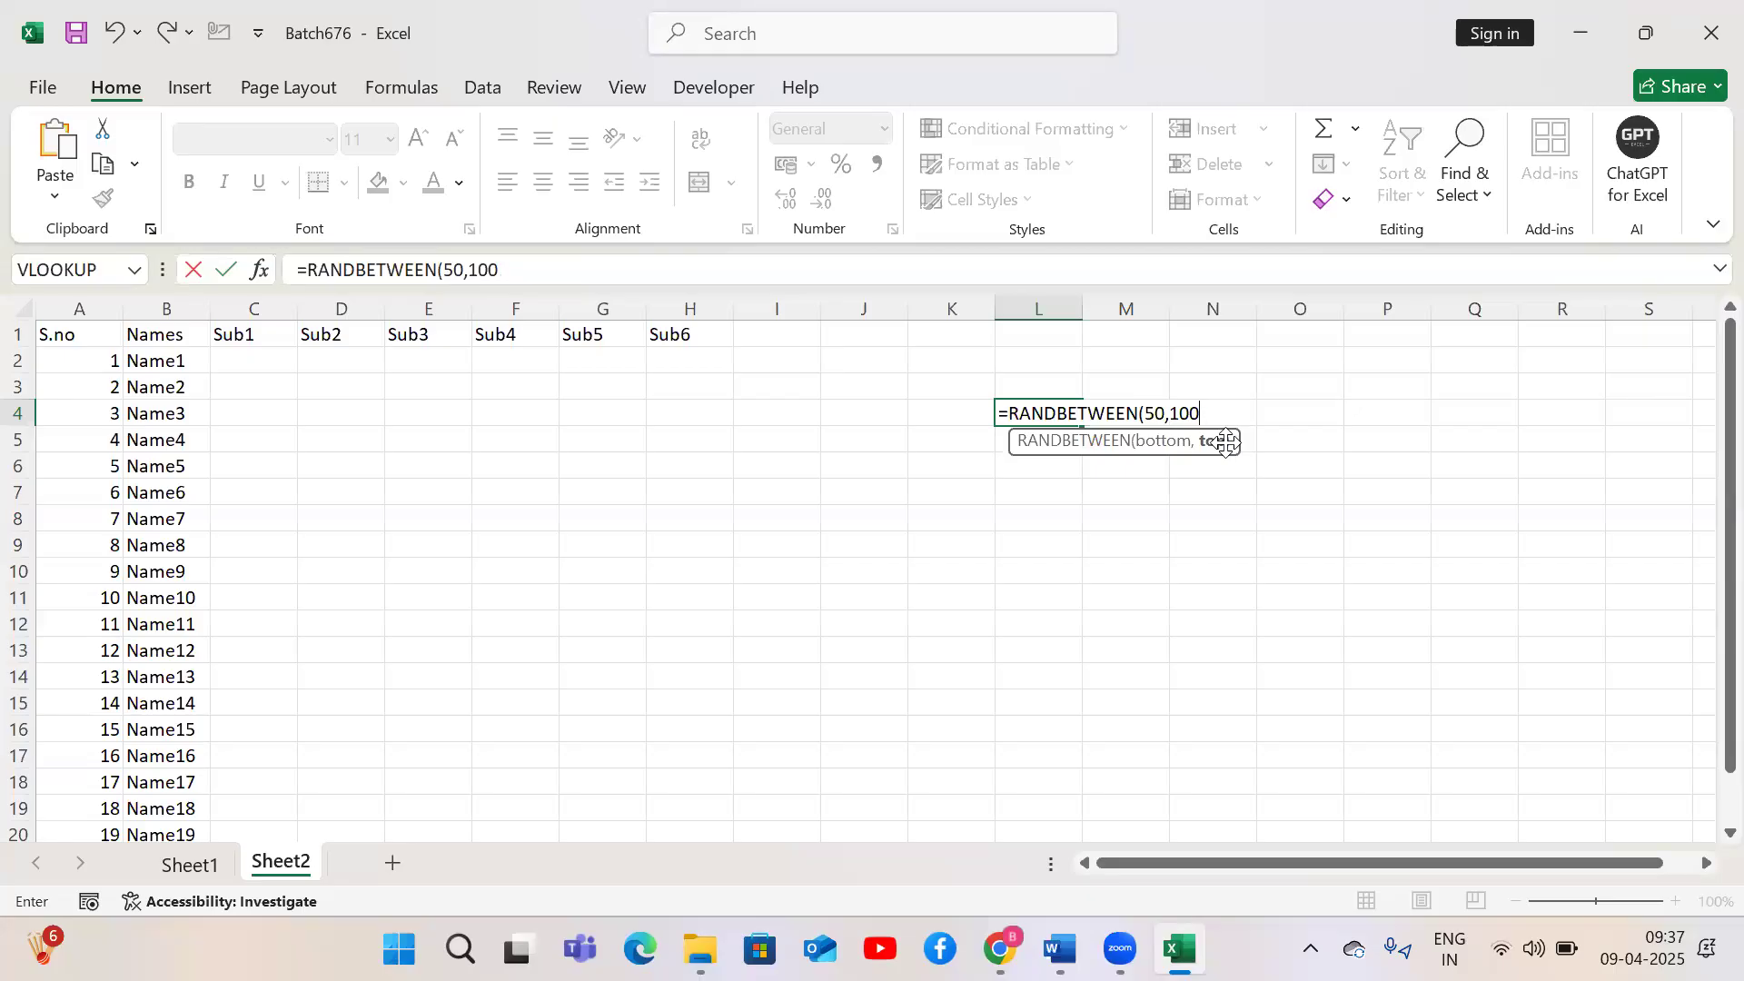
{"action": "type", "text": ")"}
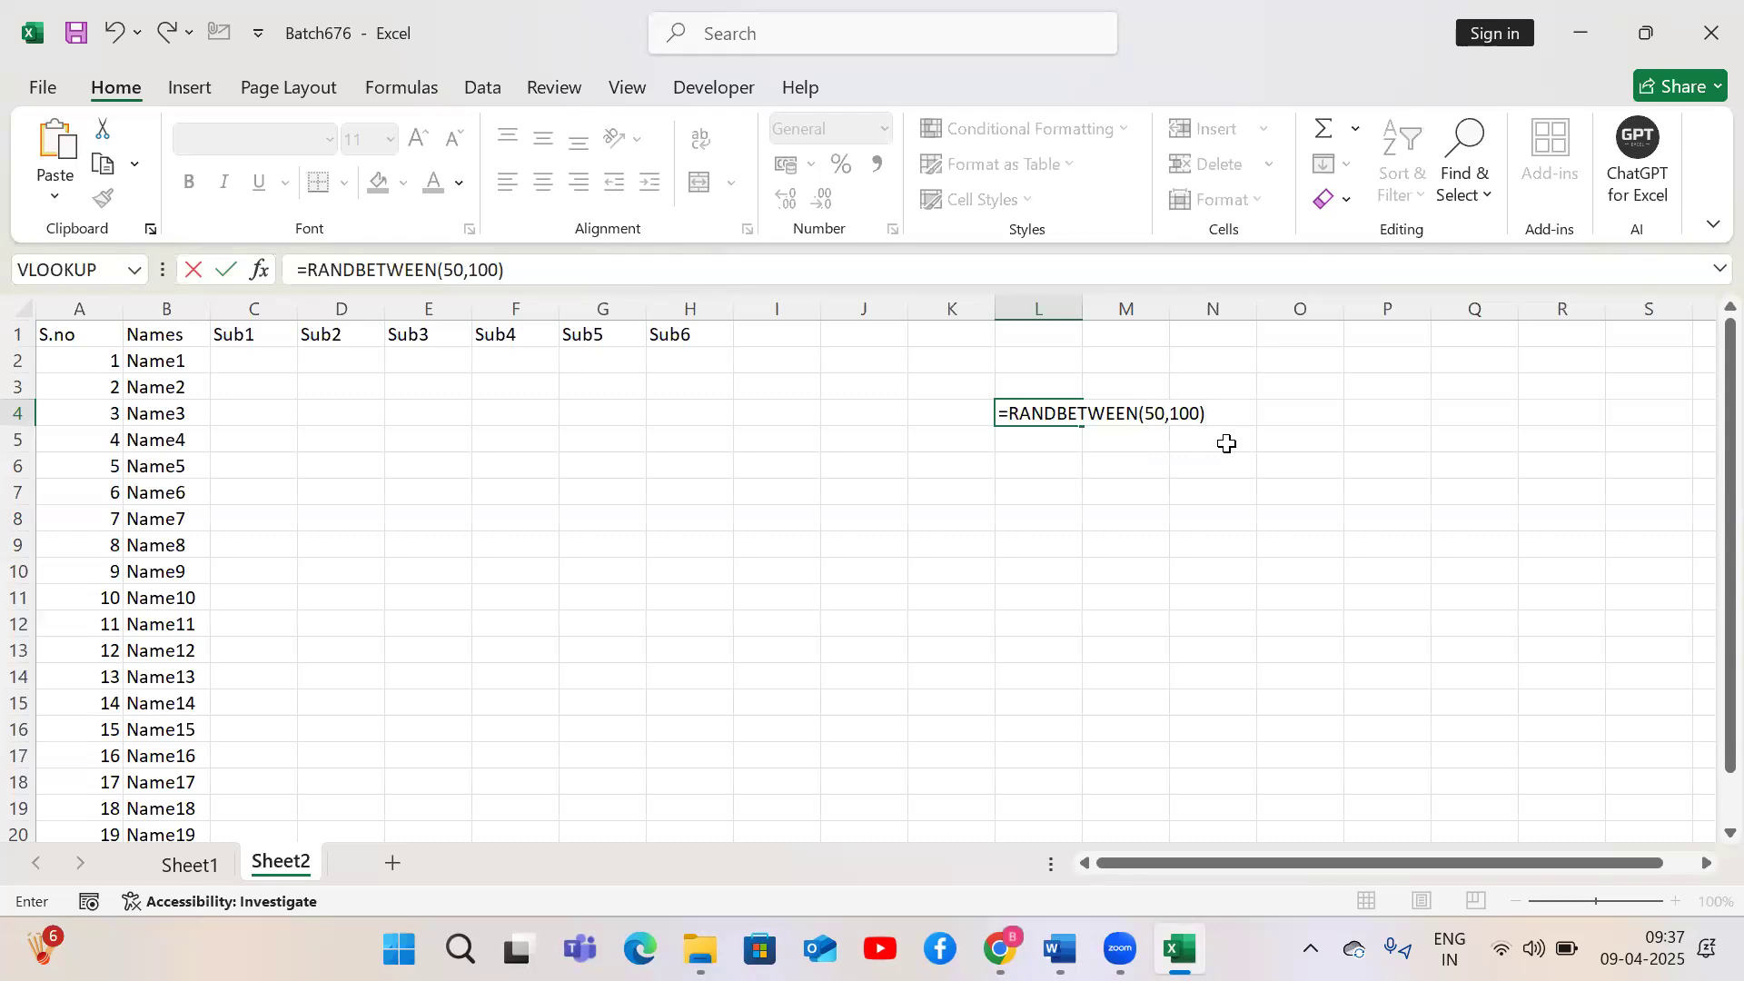
{"action": "key", "text": "Return"}
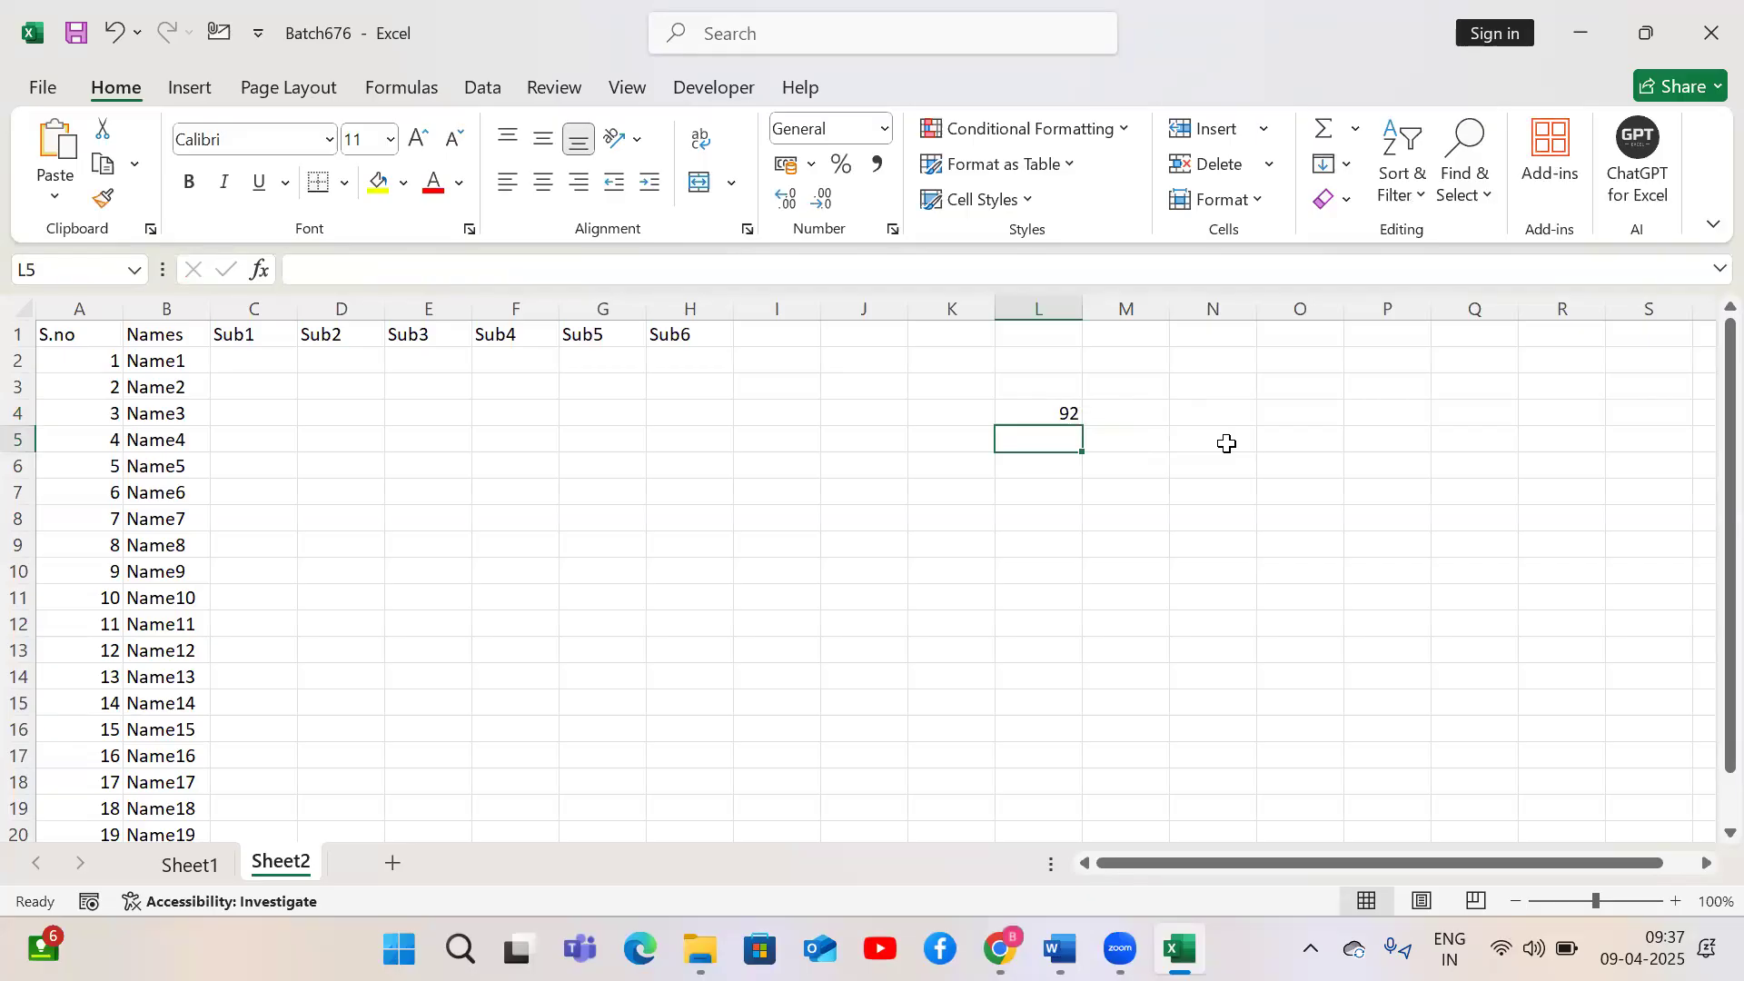
Re-enter the L4 formula to generate a new random number
{"action": "key", "text": "Up"}
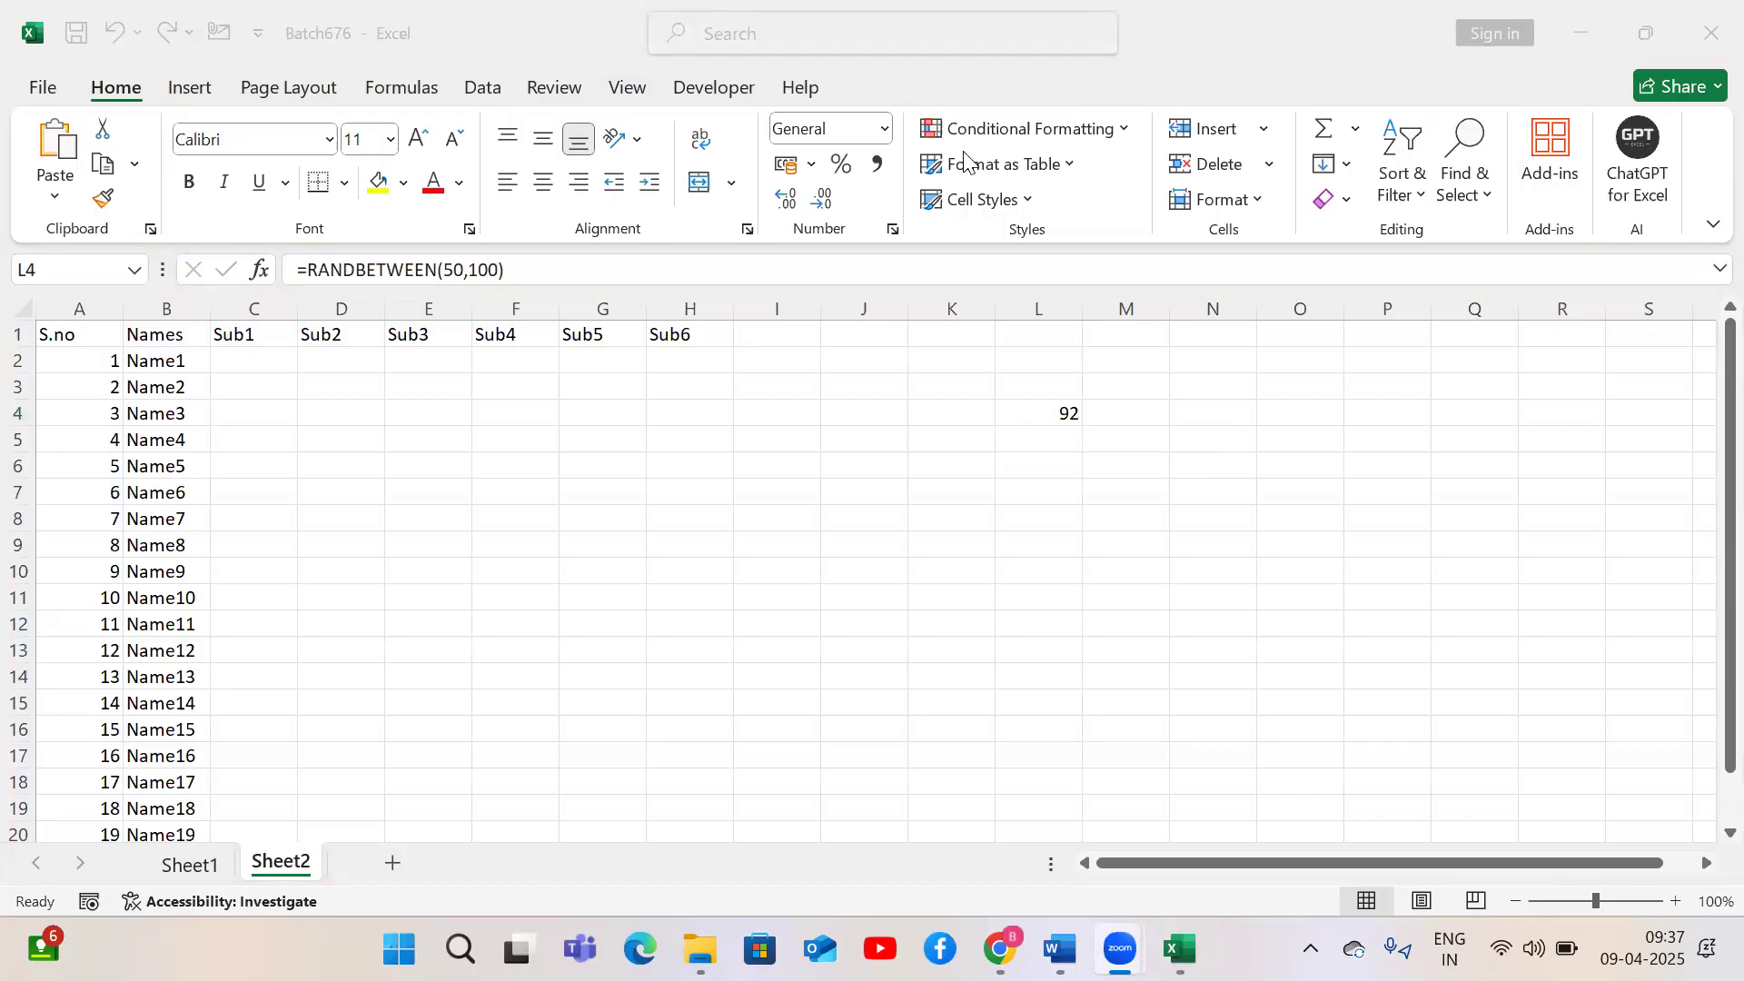
{"action": "double_click", "coordinate": [1051, 415]}
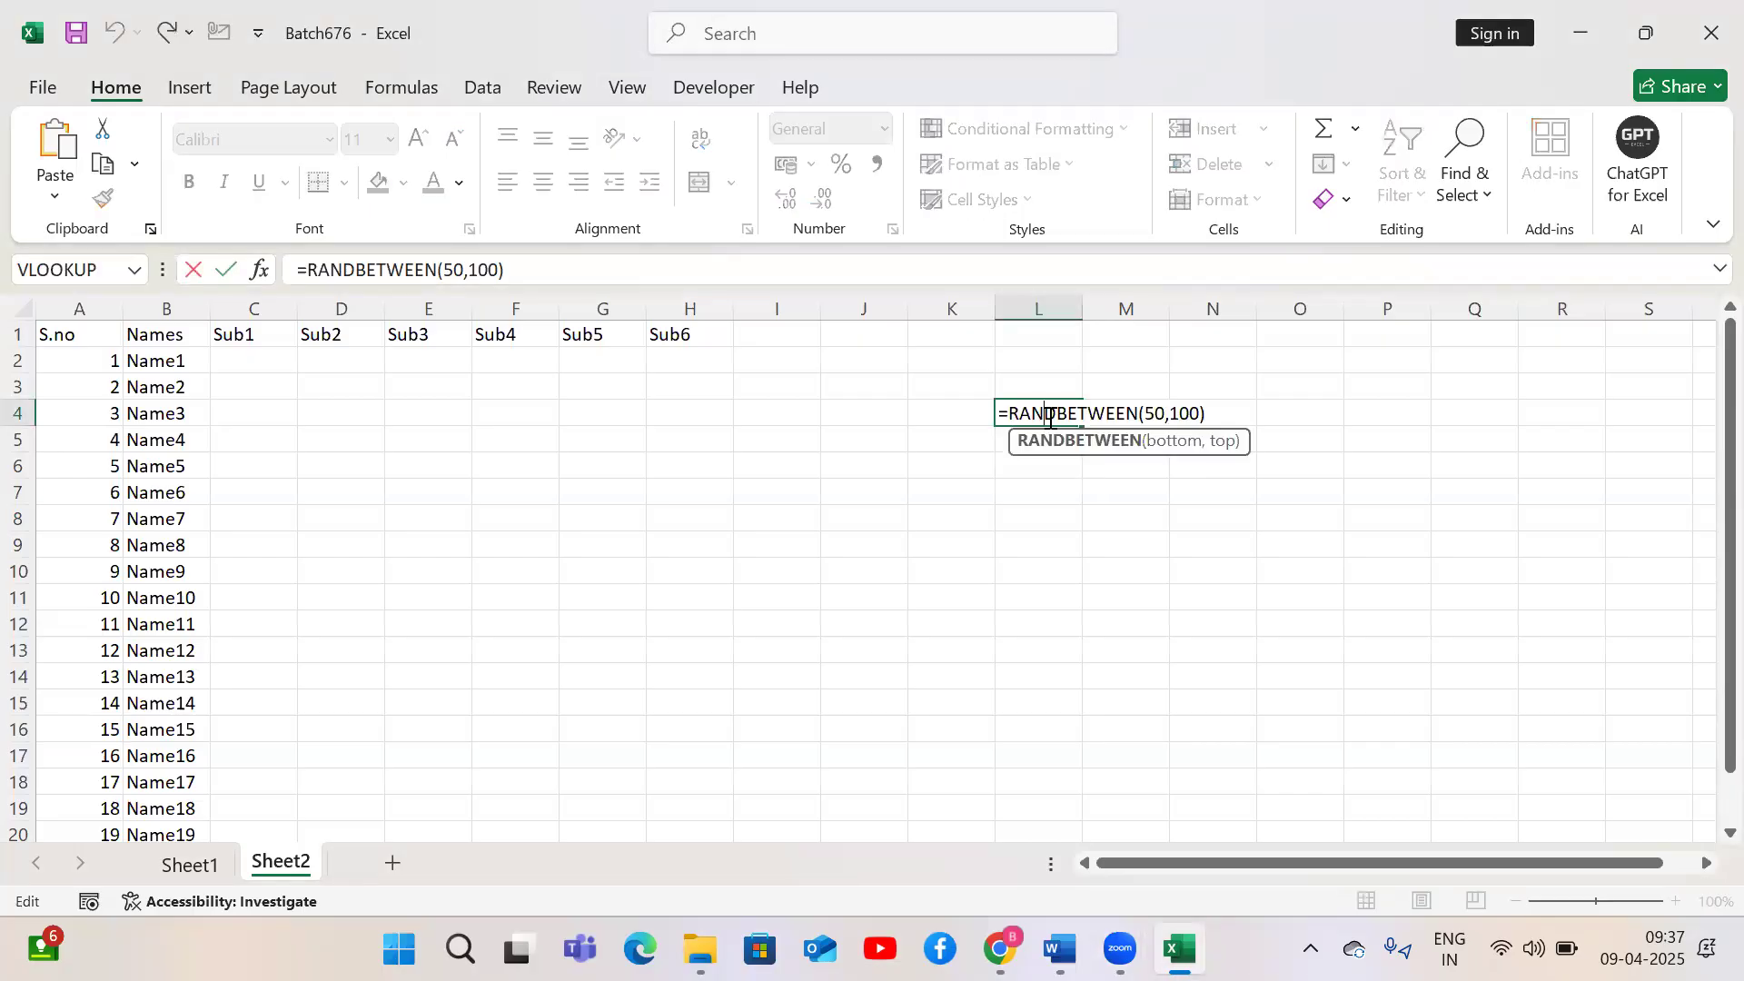
{"action": "key", "text": "Return"}
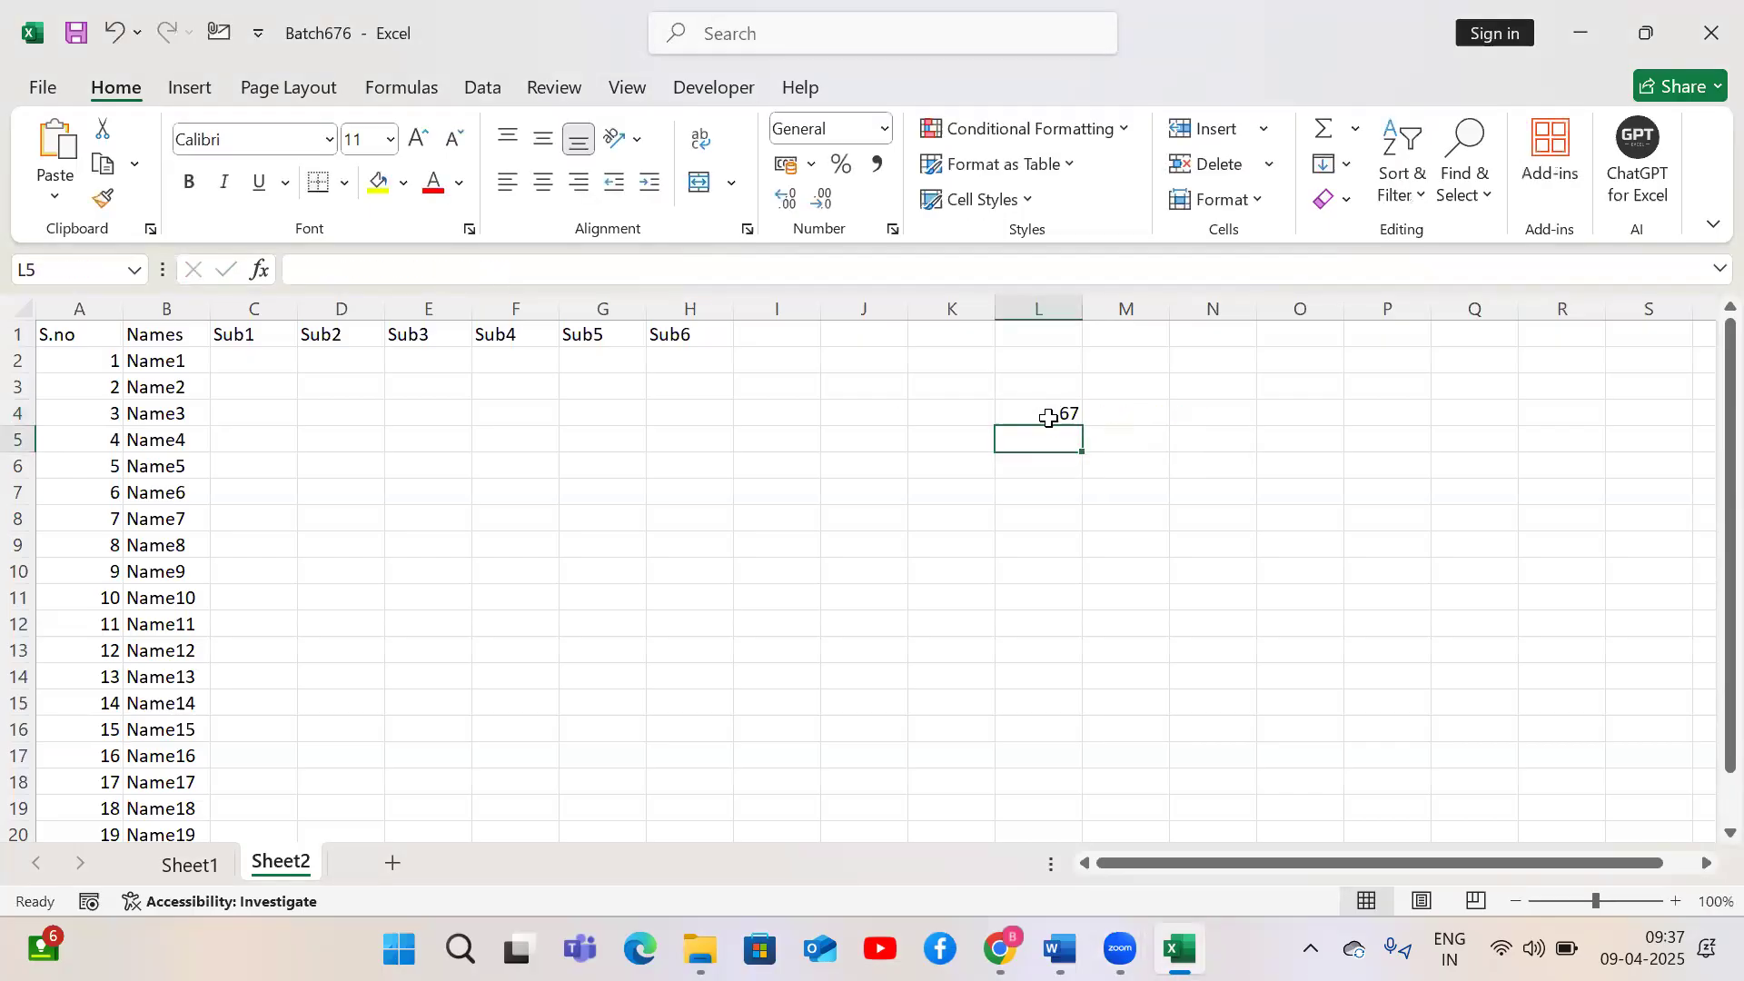
Delete the test formula from cell L4
{"action": "left_click", "coordinate": [218, 359]}
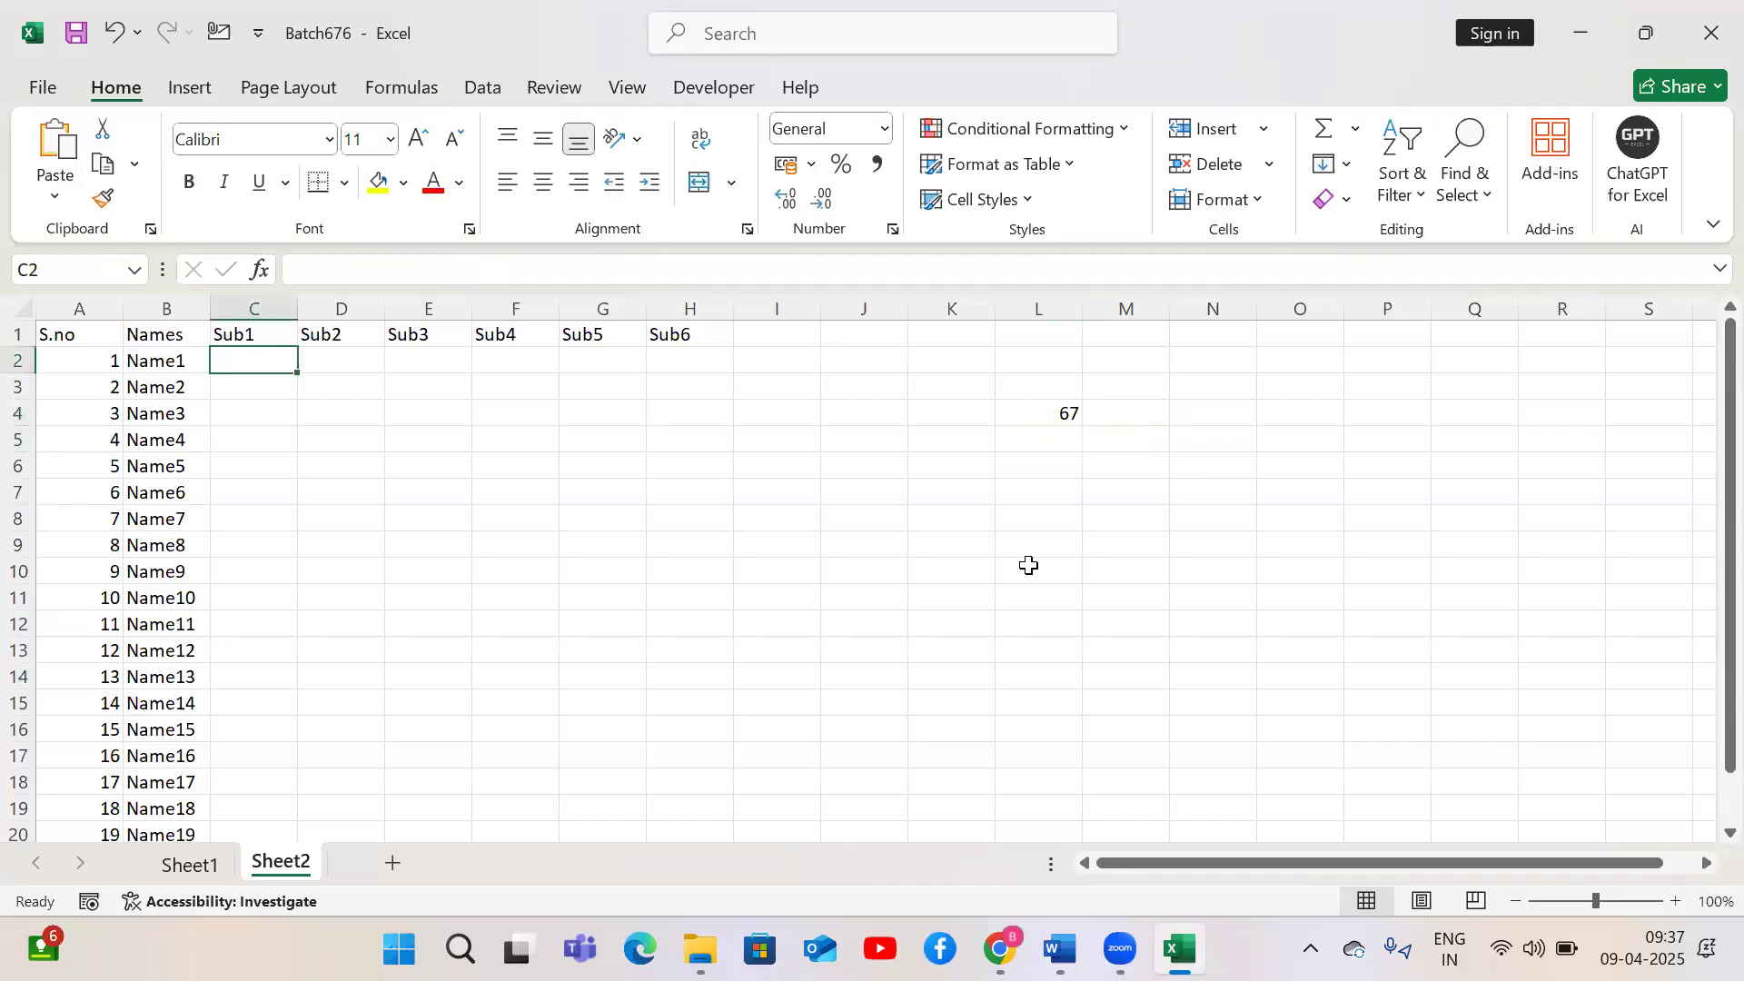
{"action": "left_click", "coordinate": [1049, 418]}
{"action": "key", "text": "Delete"}
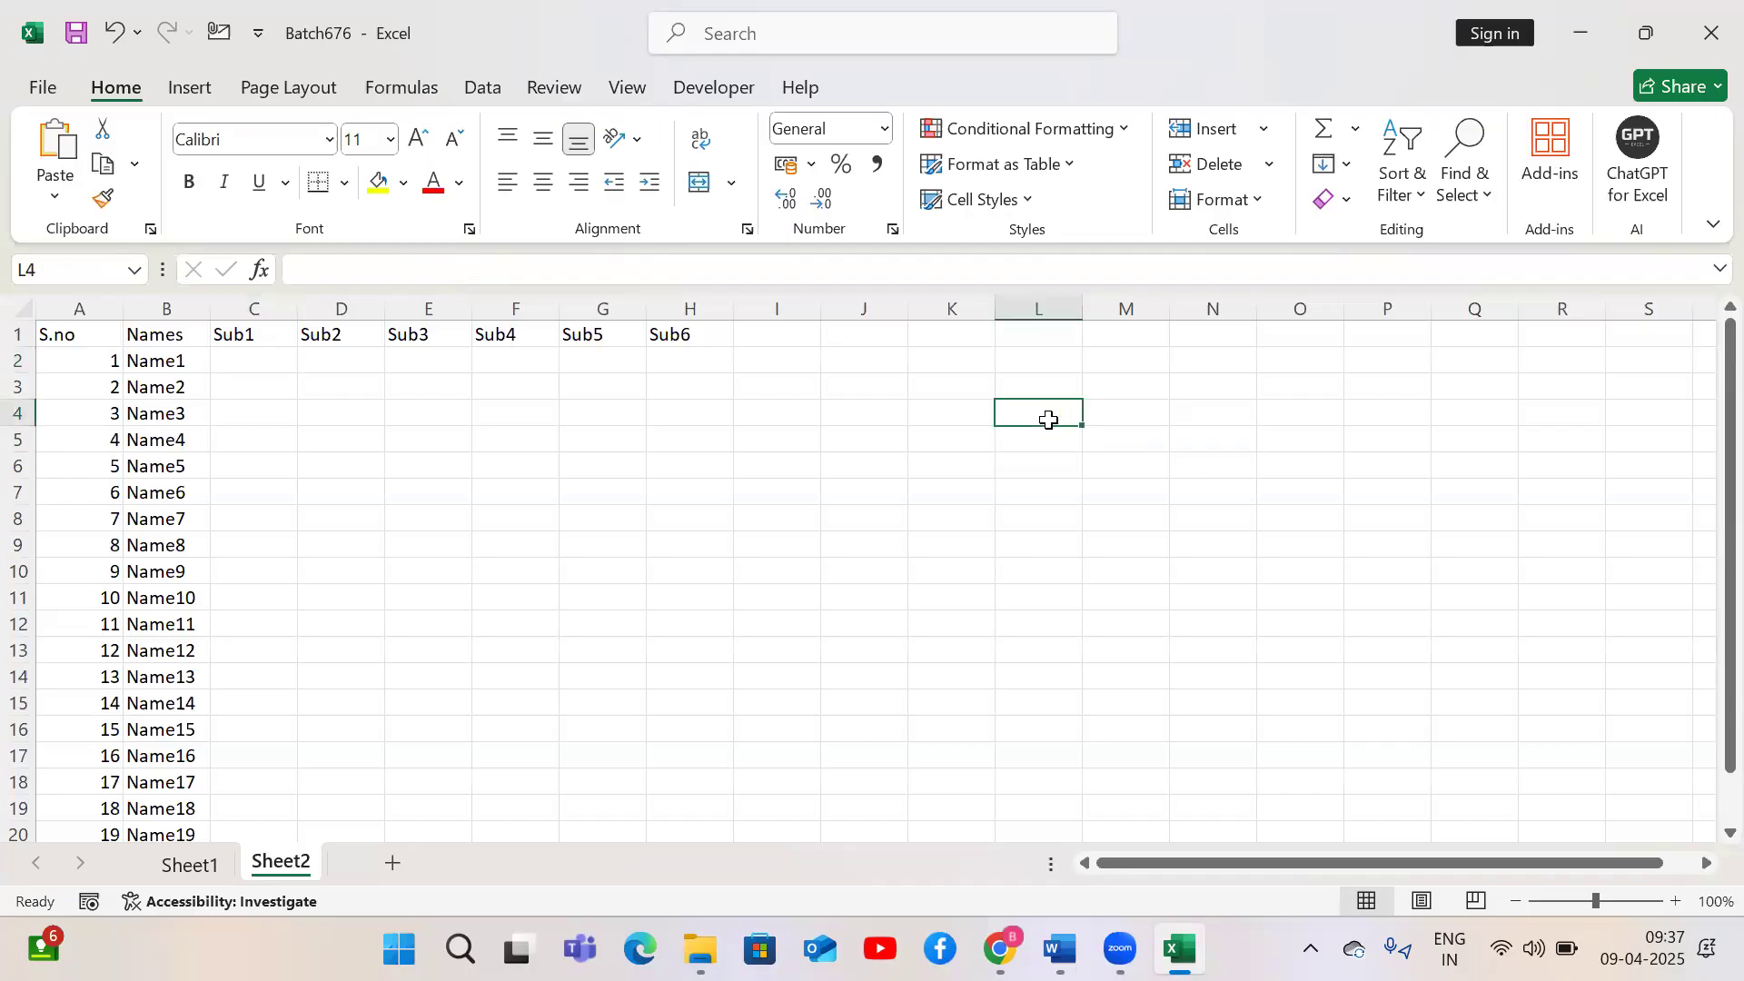
Enter the formula =RANDBETWEEN(50,100) in cell C2 under Sub1
{"action": "key", "text": "ctrl+Left"}
{"action": "key", "text": "Up"}
{"action": "key", "text": "Up"}
{"action": "key", "text": "Right"}
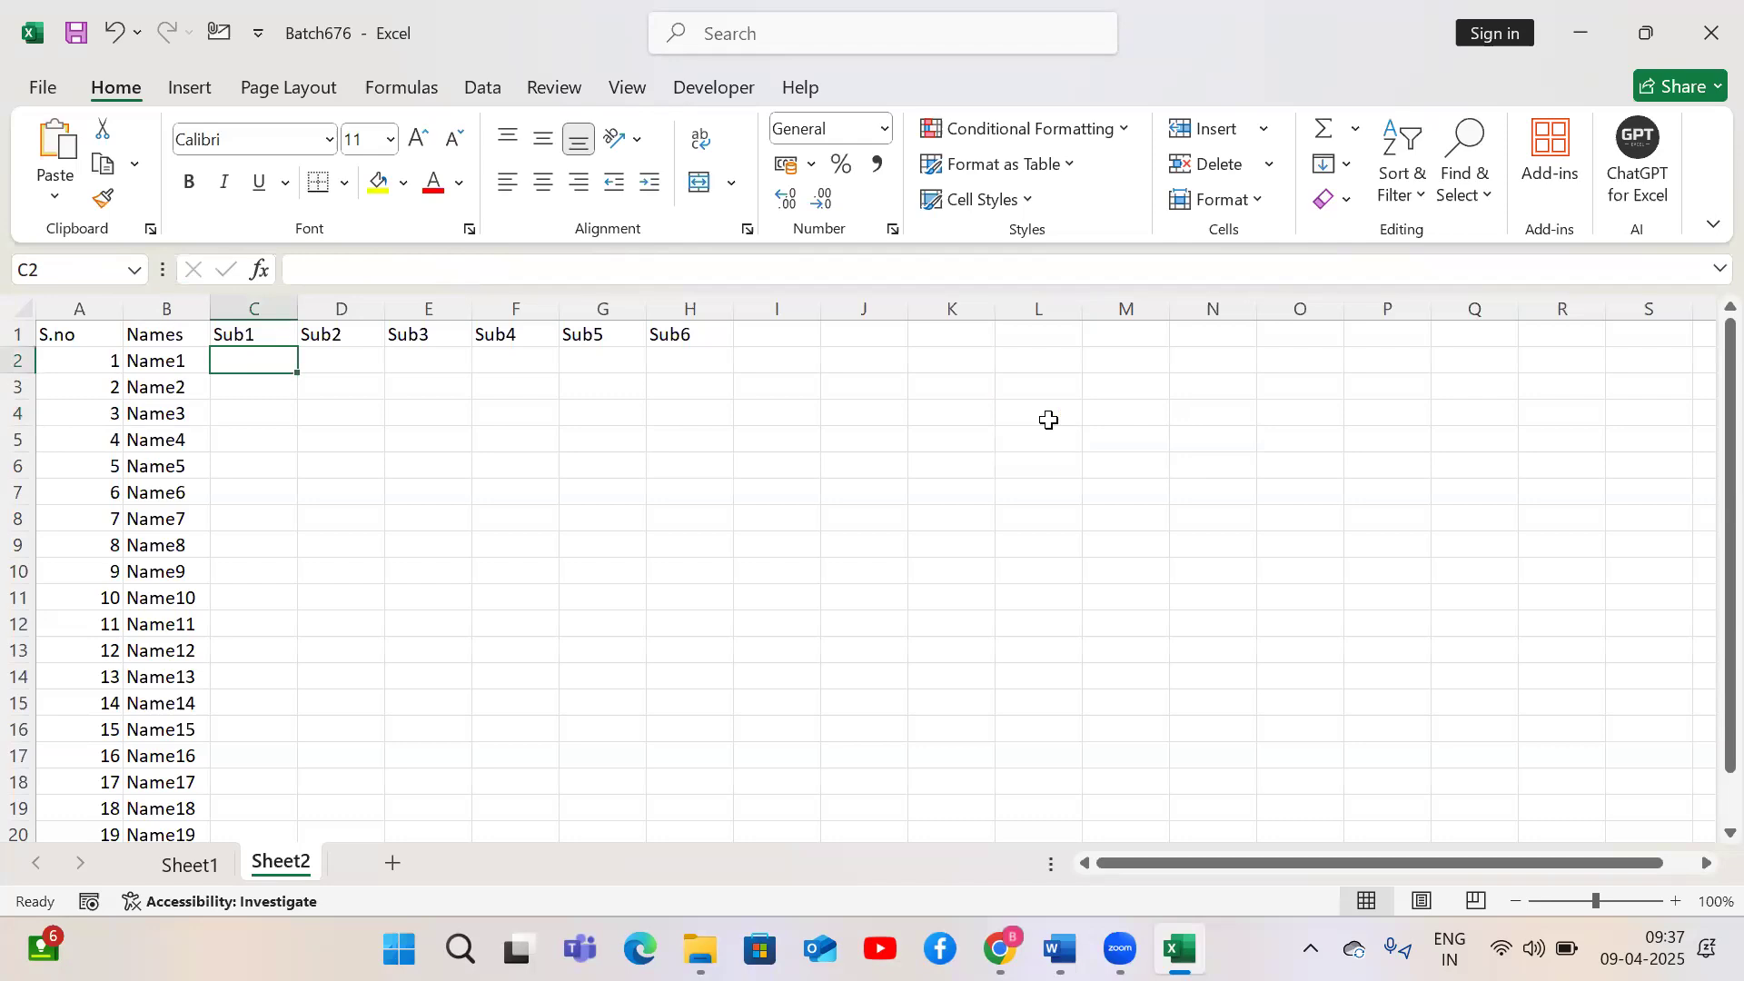
{"action": "type", "text": "=ra"}
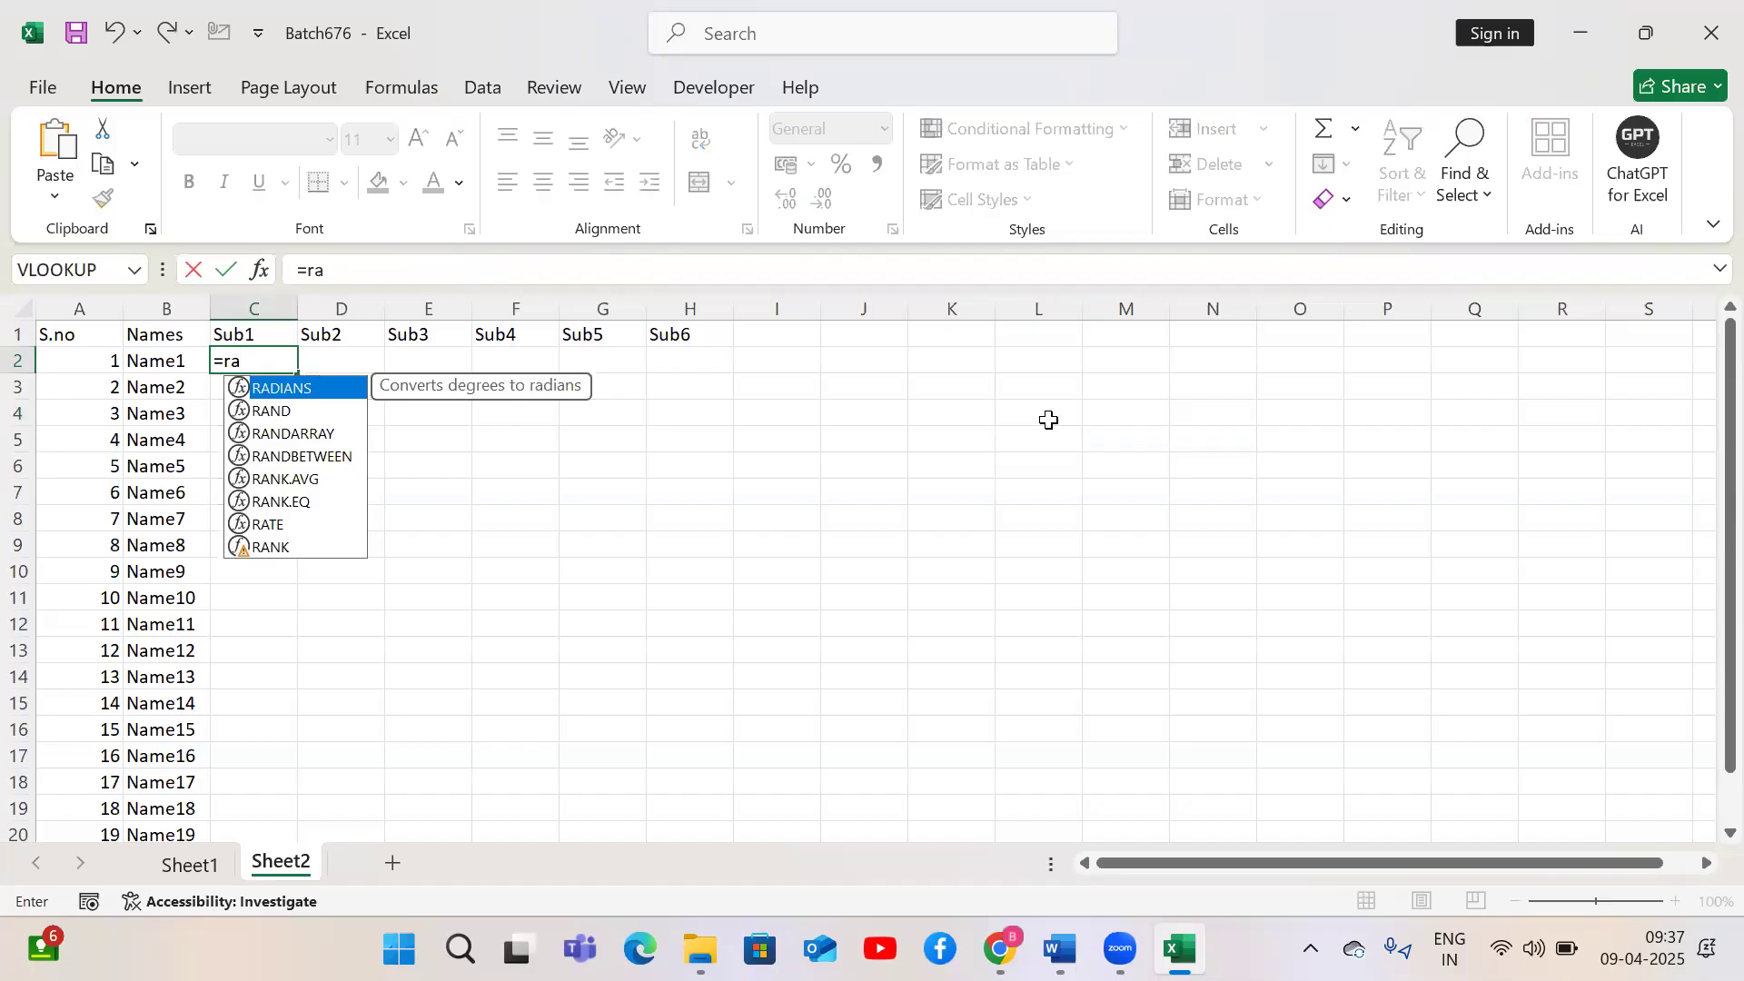
{"action": "key", "text": "Down"}
{"action": "key", "text": "Down"}
{"action": "key", "text": "Down"}
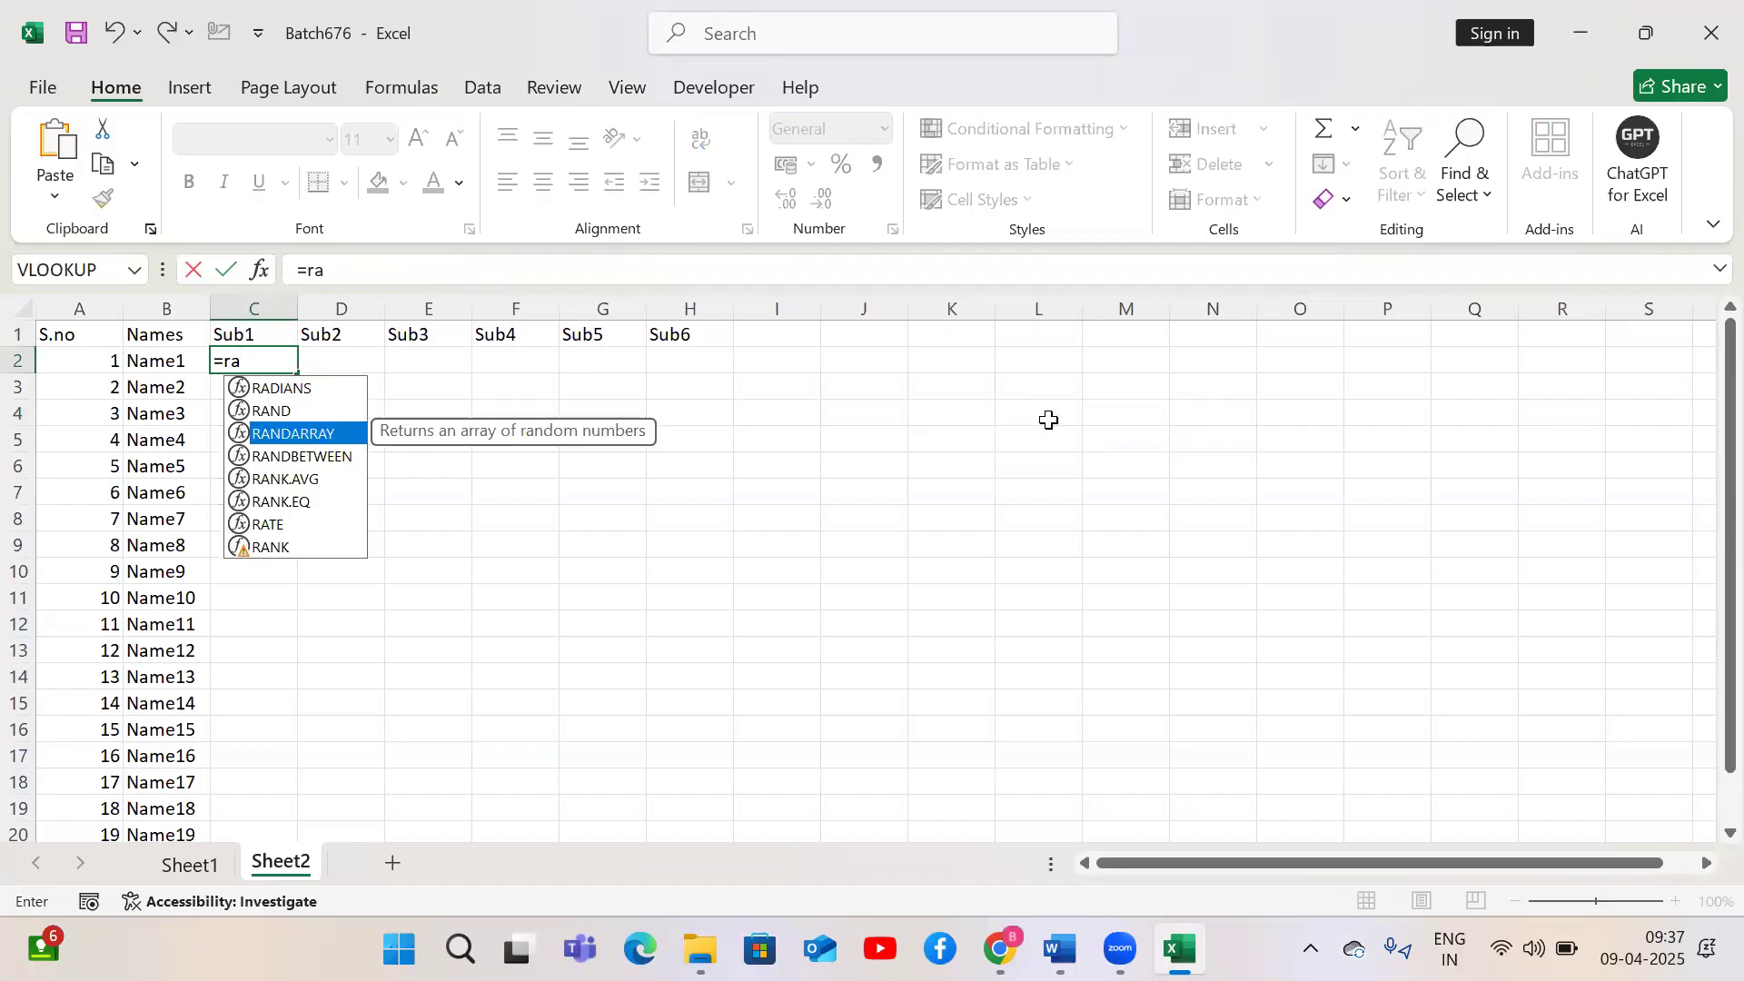
{"action": "key", "text": "Tab"}
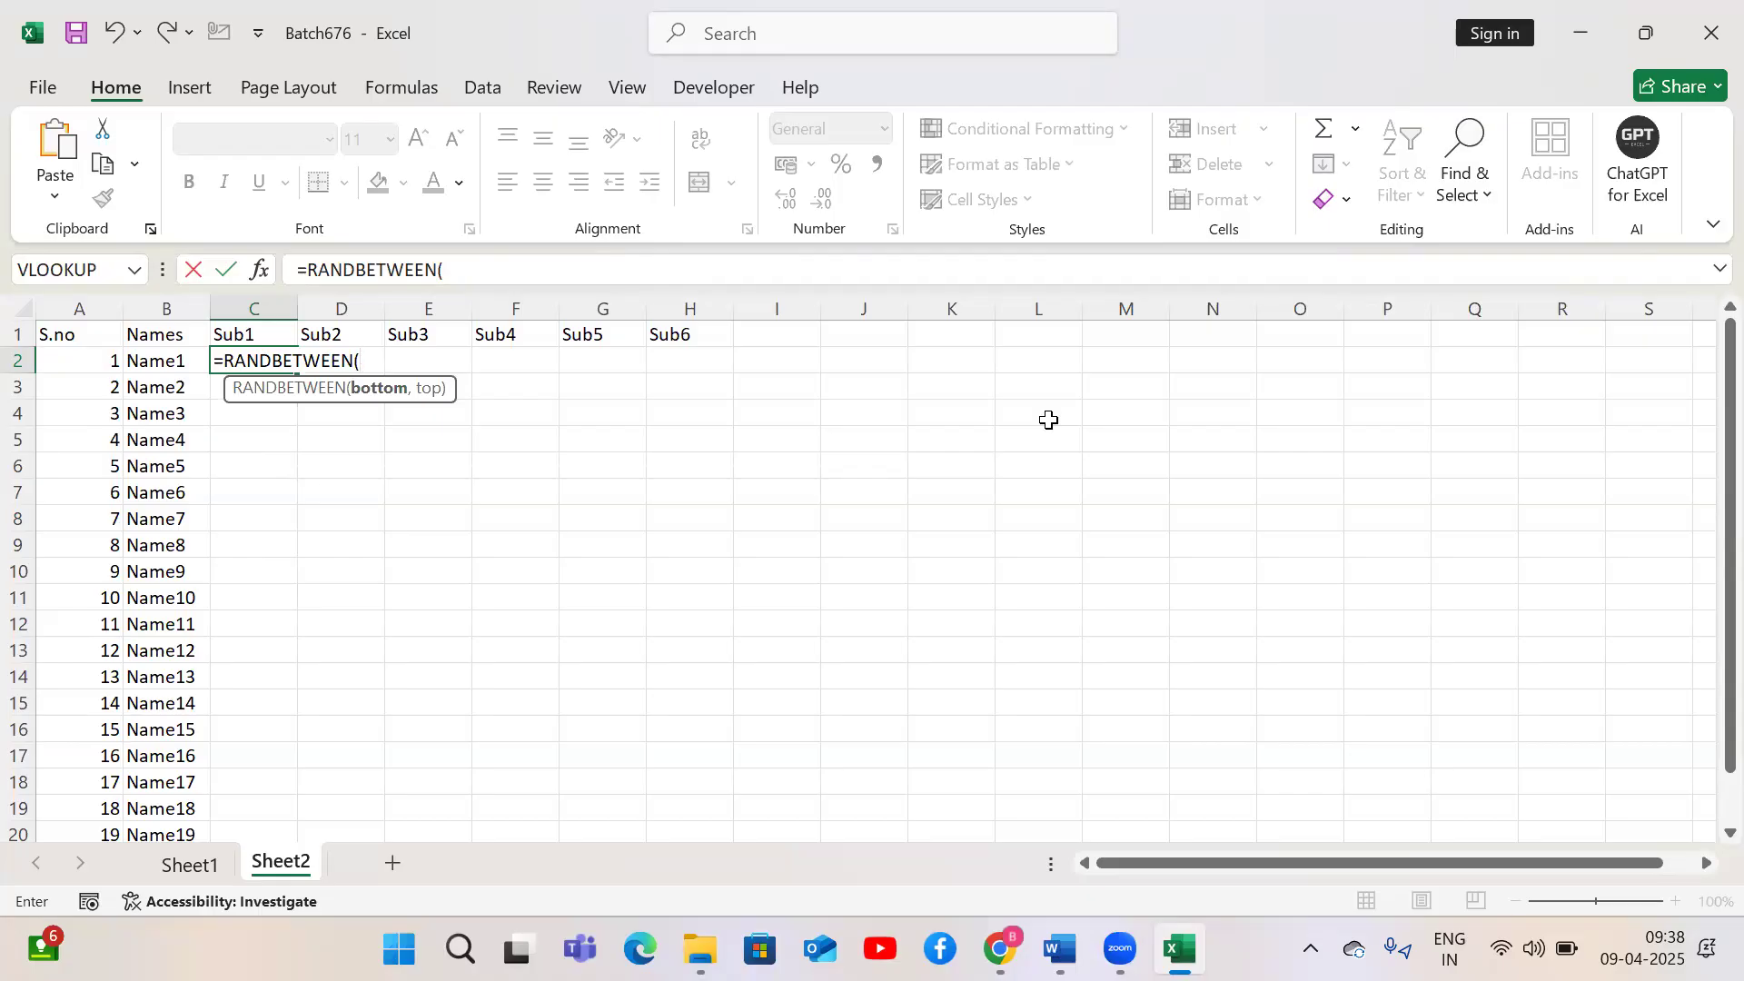
{"action": "type", "text": "50,100"}
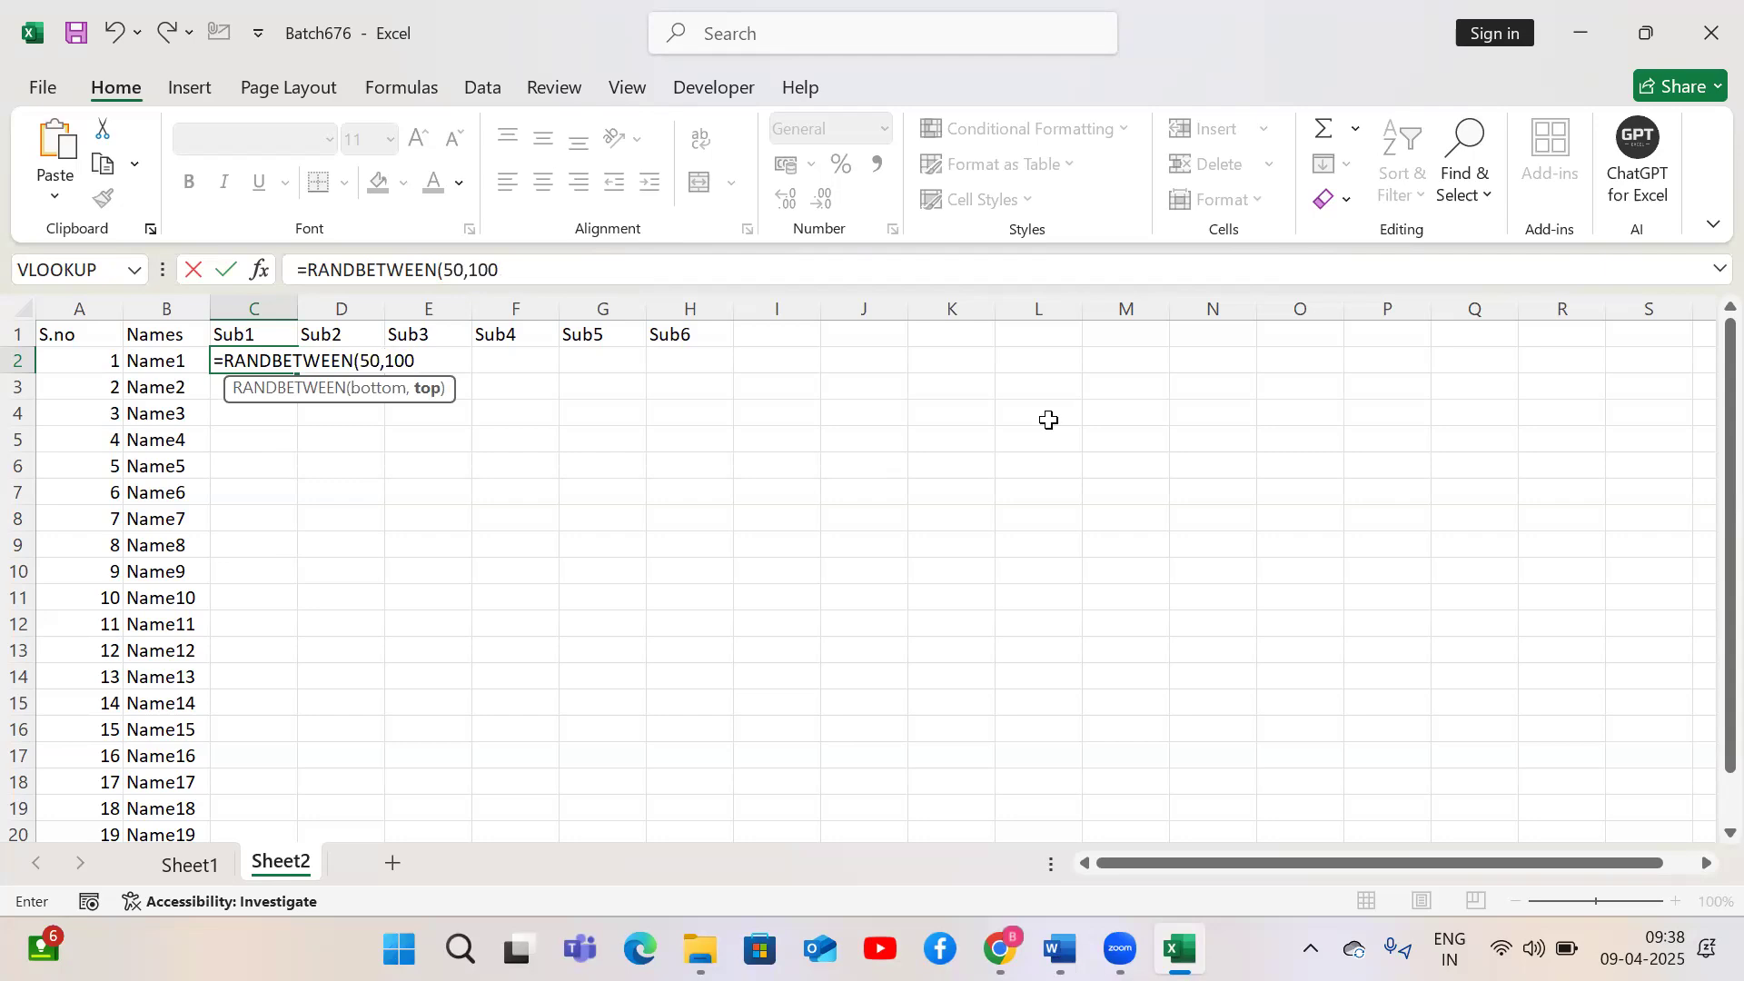
{"action": "type", "text": ")"}
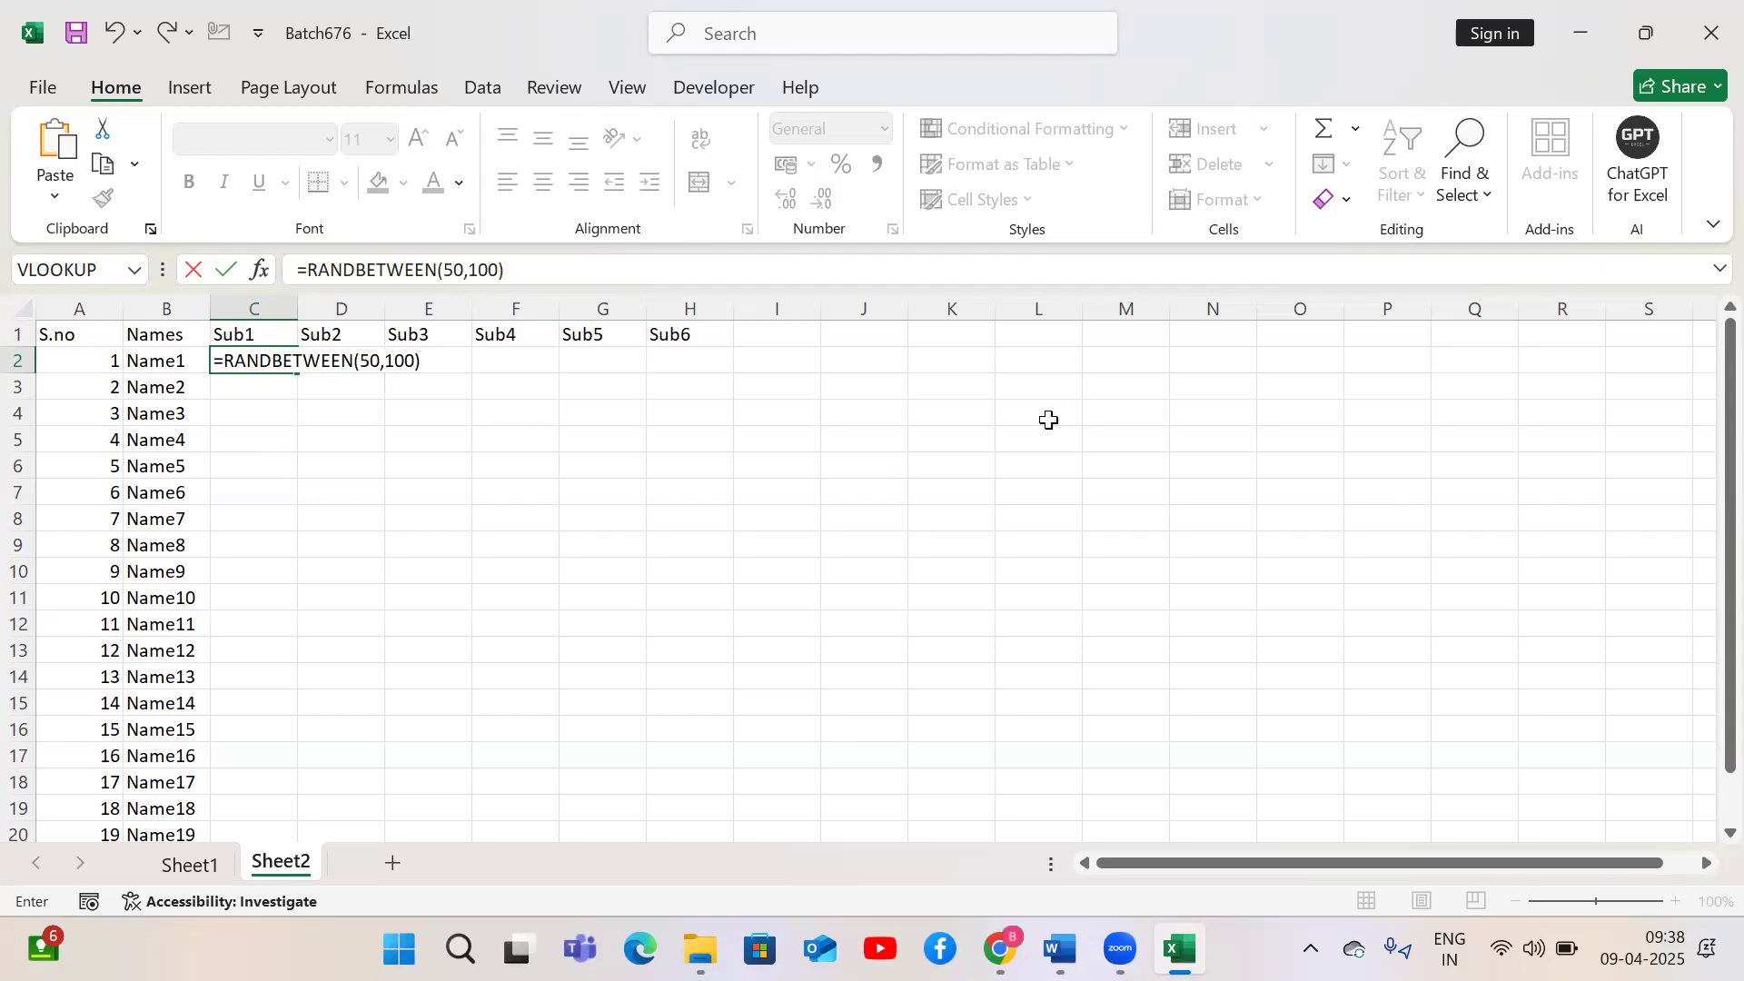
{"action": "key", "text": "Return"}
Fill the Sub1 formula down column C to the last serial number
{"action": "key", "text": "Up"}
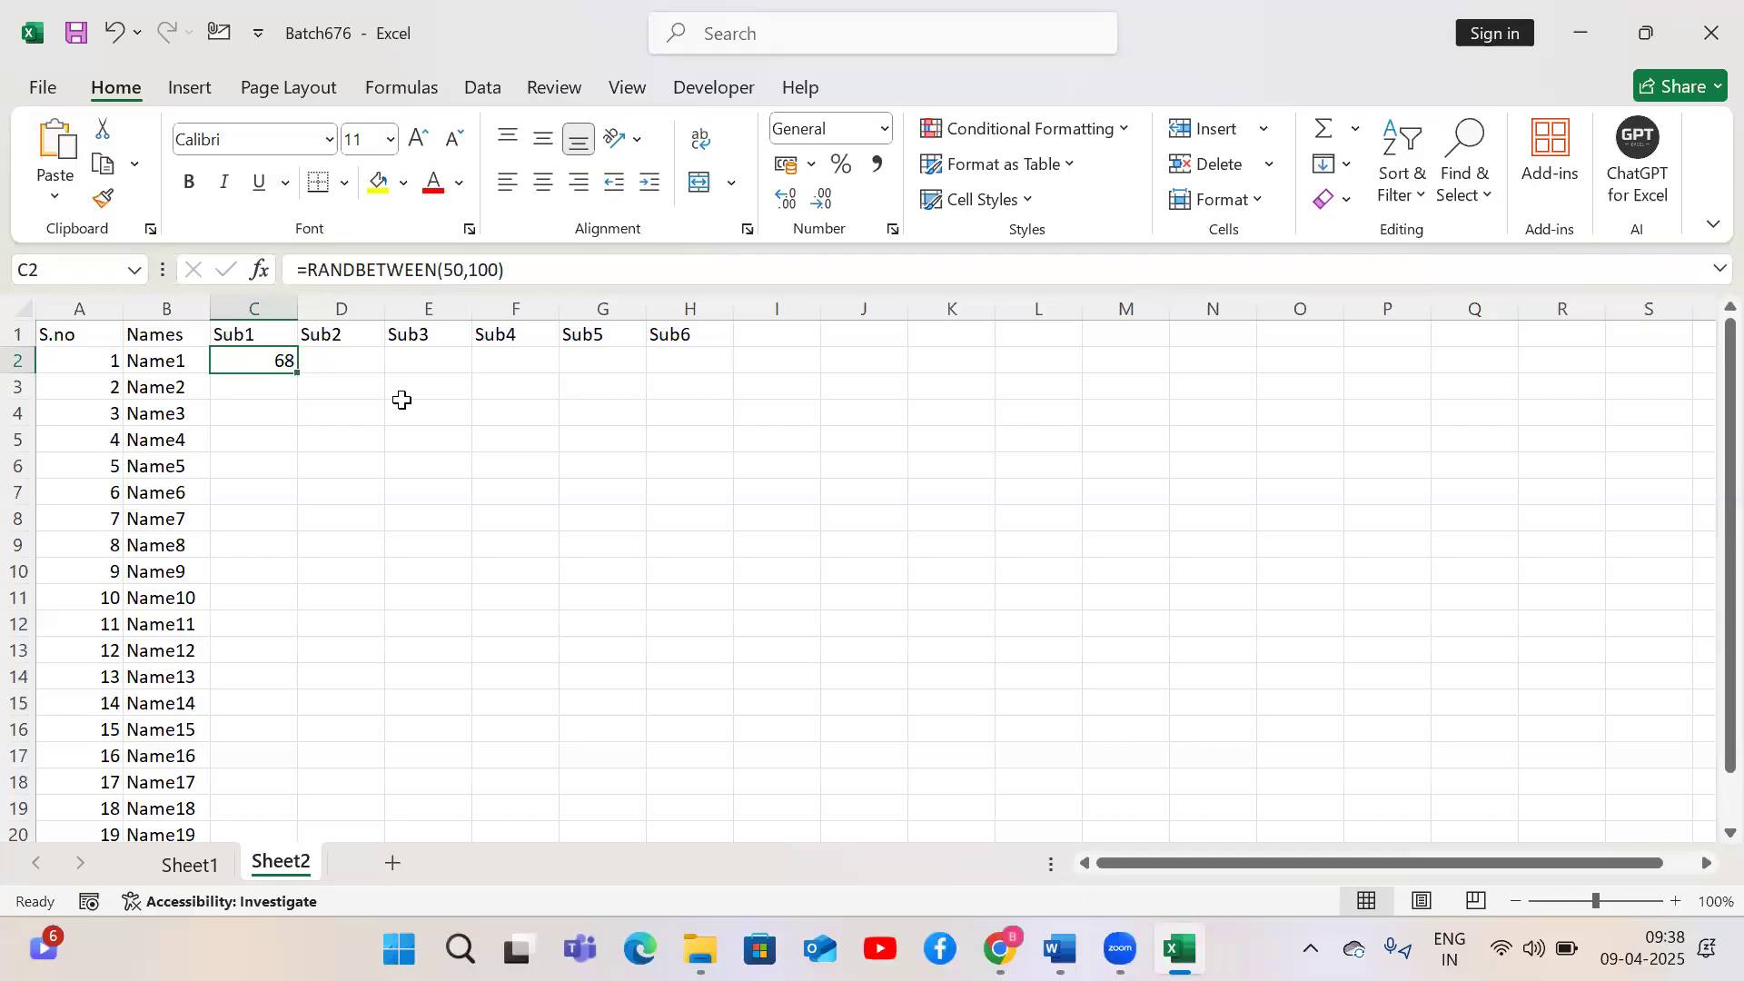
{"action": "left_click_drag", "start_coordinate": [296, 372], "coordinate": [281, 786]}
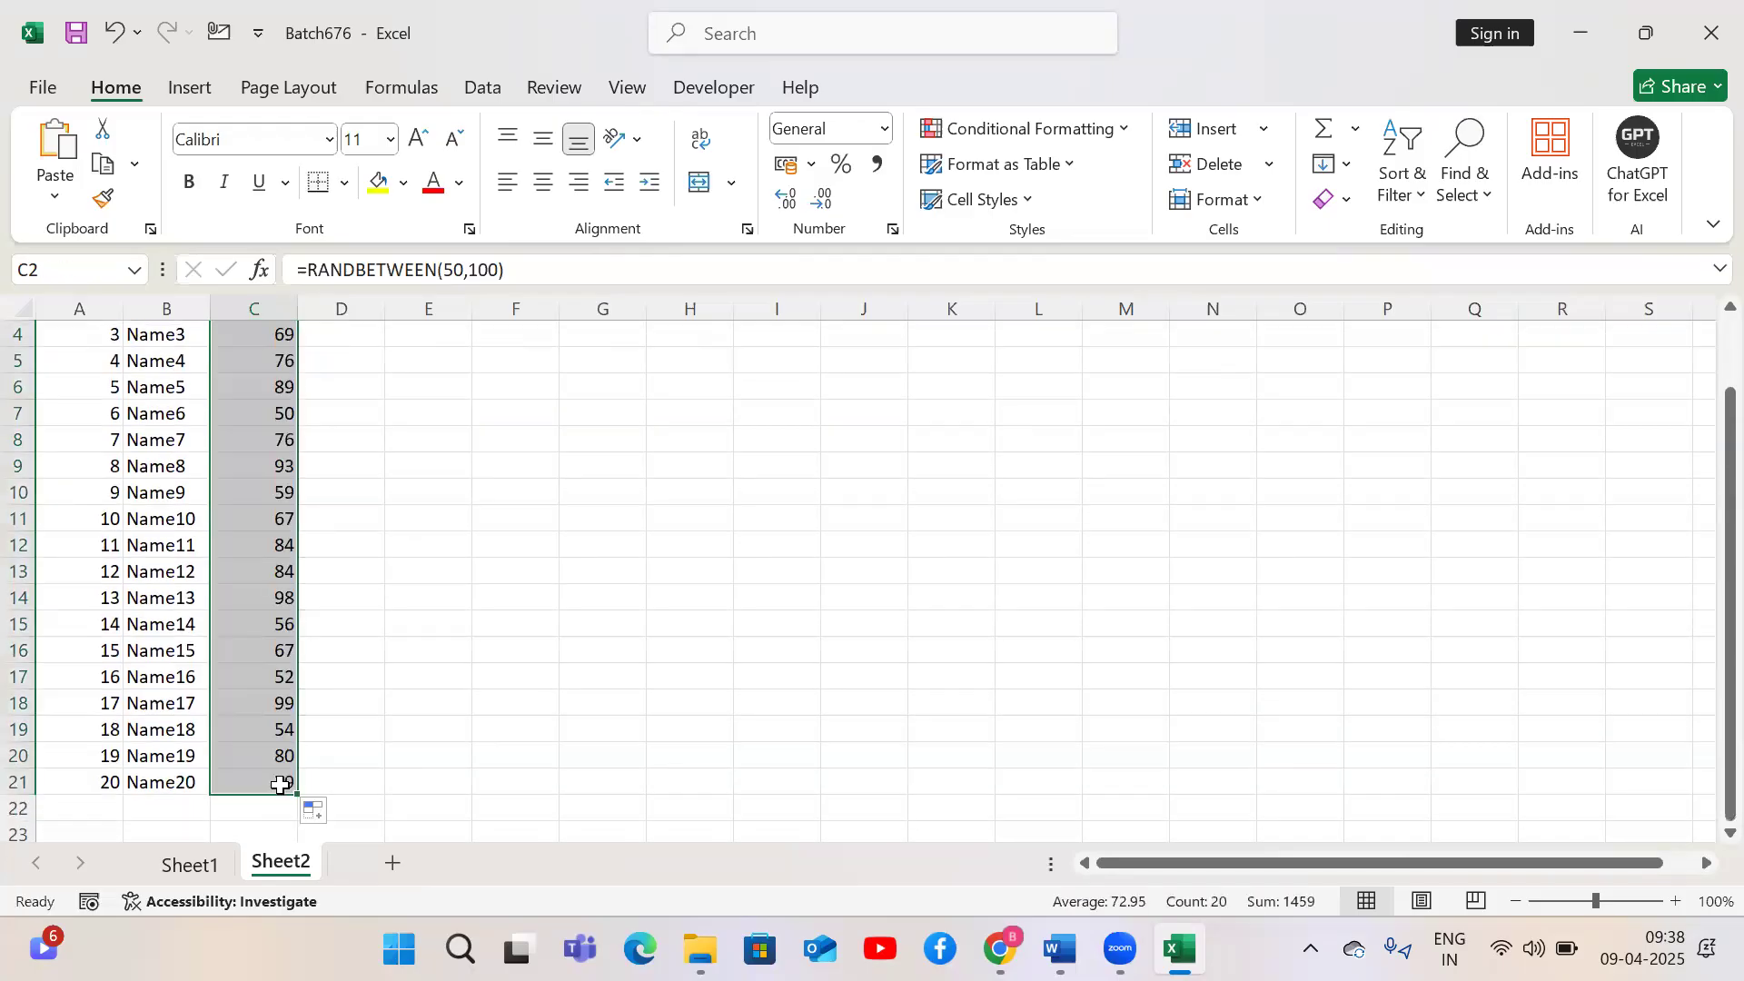
{"action": "key", "text": "ctrl+z"}
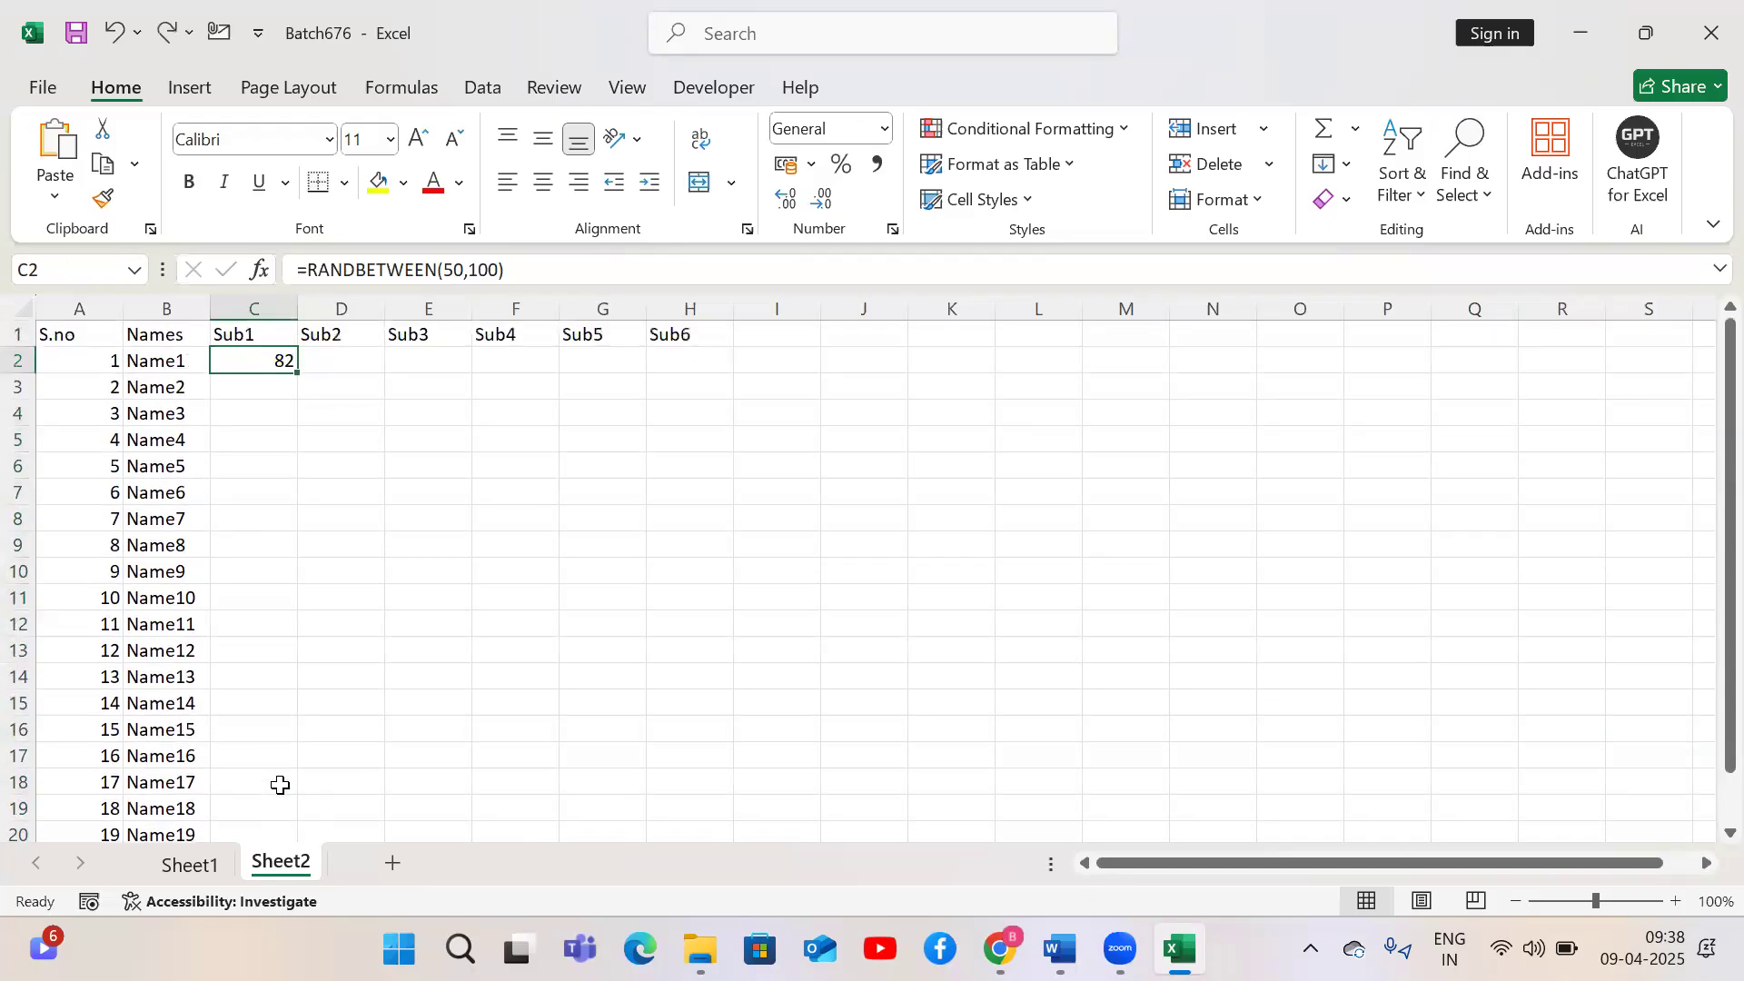
{"action": "double_click", "coordinate": [302, 374]}
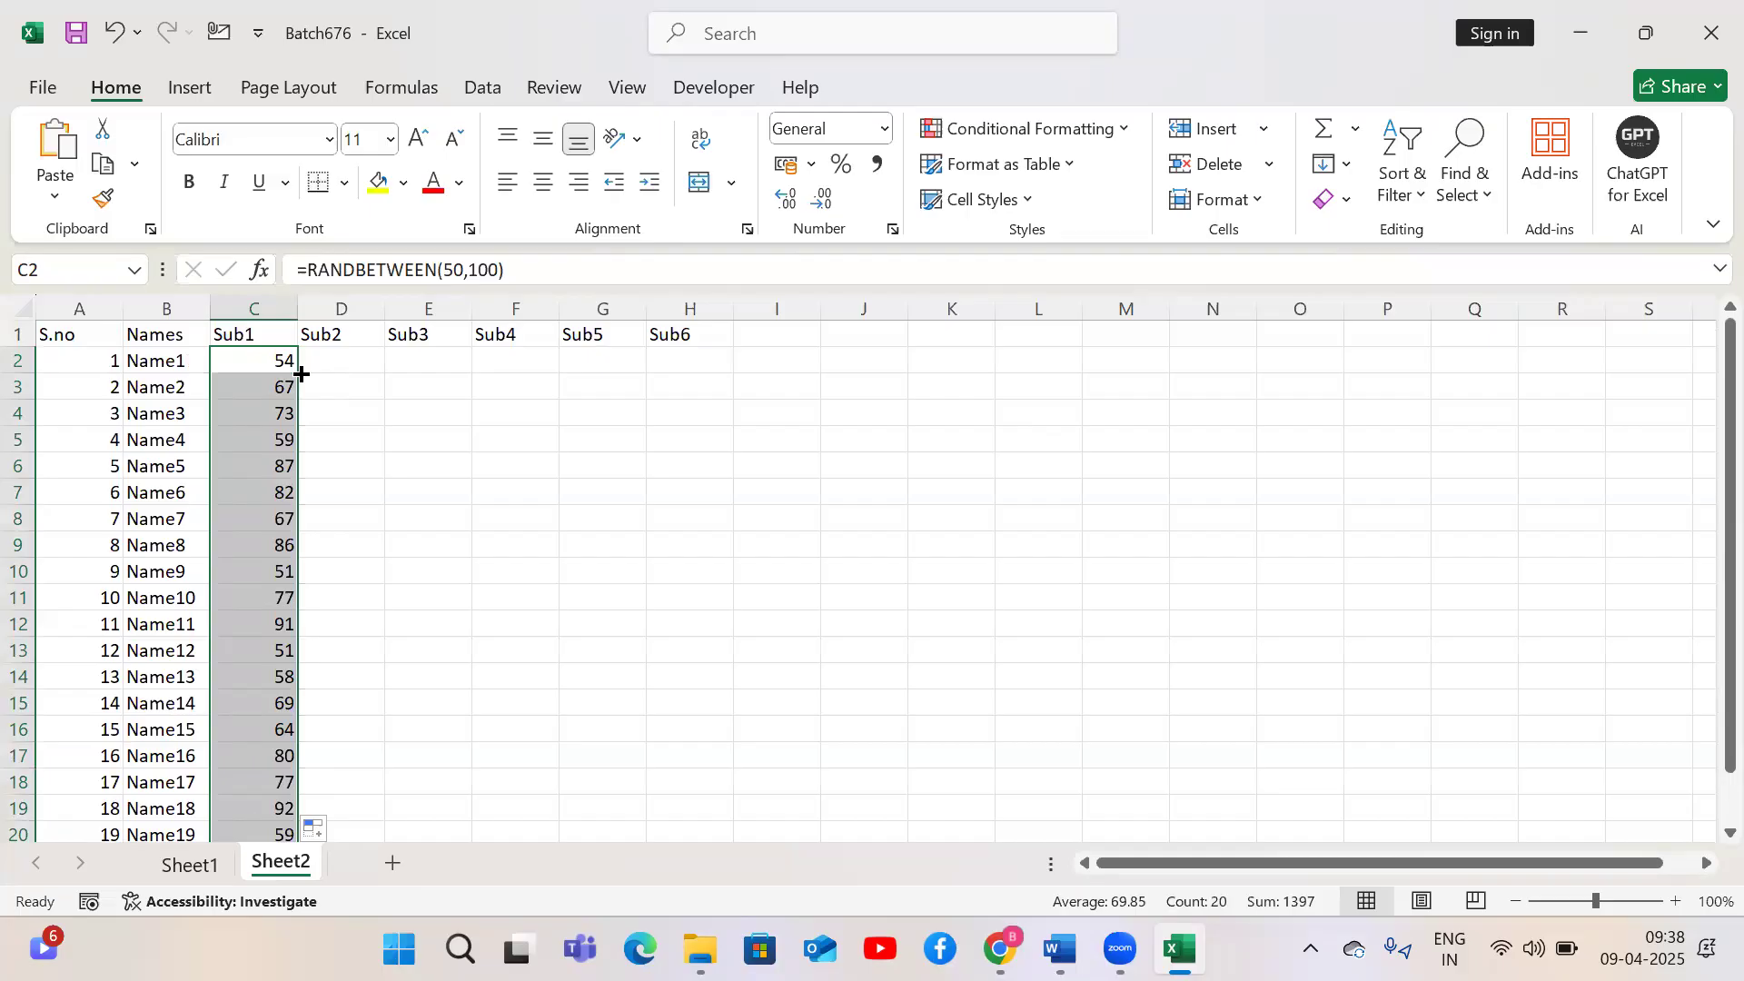
Clear the names from Name10 to the end of column B
{"action": "left_click", "coordinate": [170, 592]}
{"action": "key", "text": "ctrl+shift+Down"}
{"action": "key", "text": "Delete"}
Clear the Sub1 values below C2 and undo the clearing
{"action": "key", "text": "Up"}
{"action": "key", "text": "ctrl+Up"}
{"action": "key", "text": "Right"}
{"action": "key", "text": "Down"}
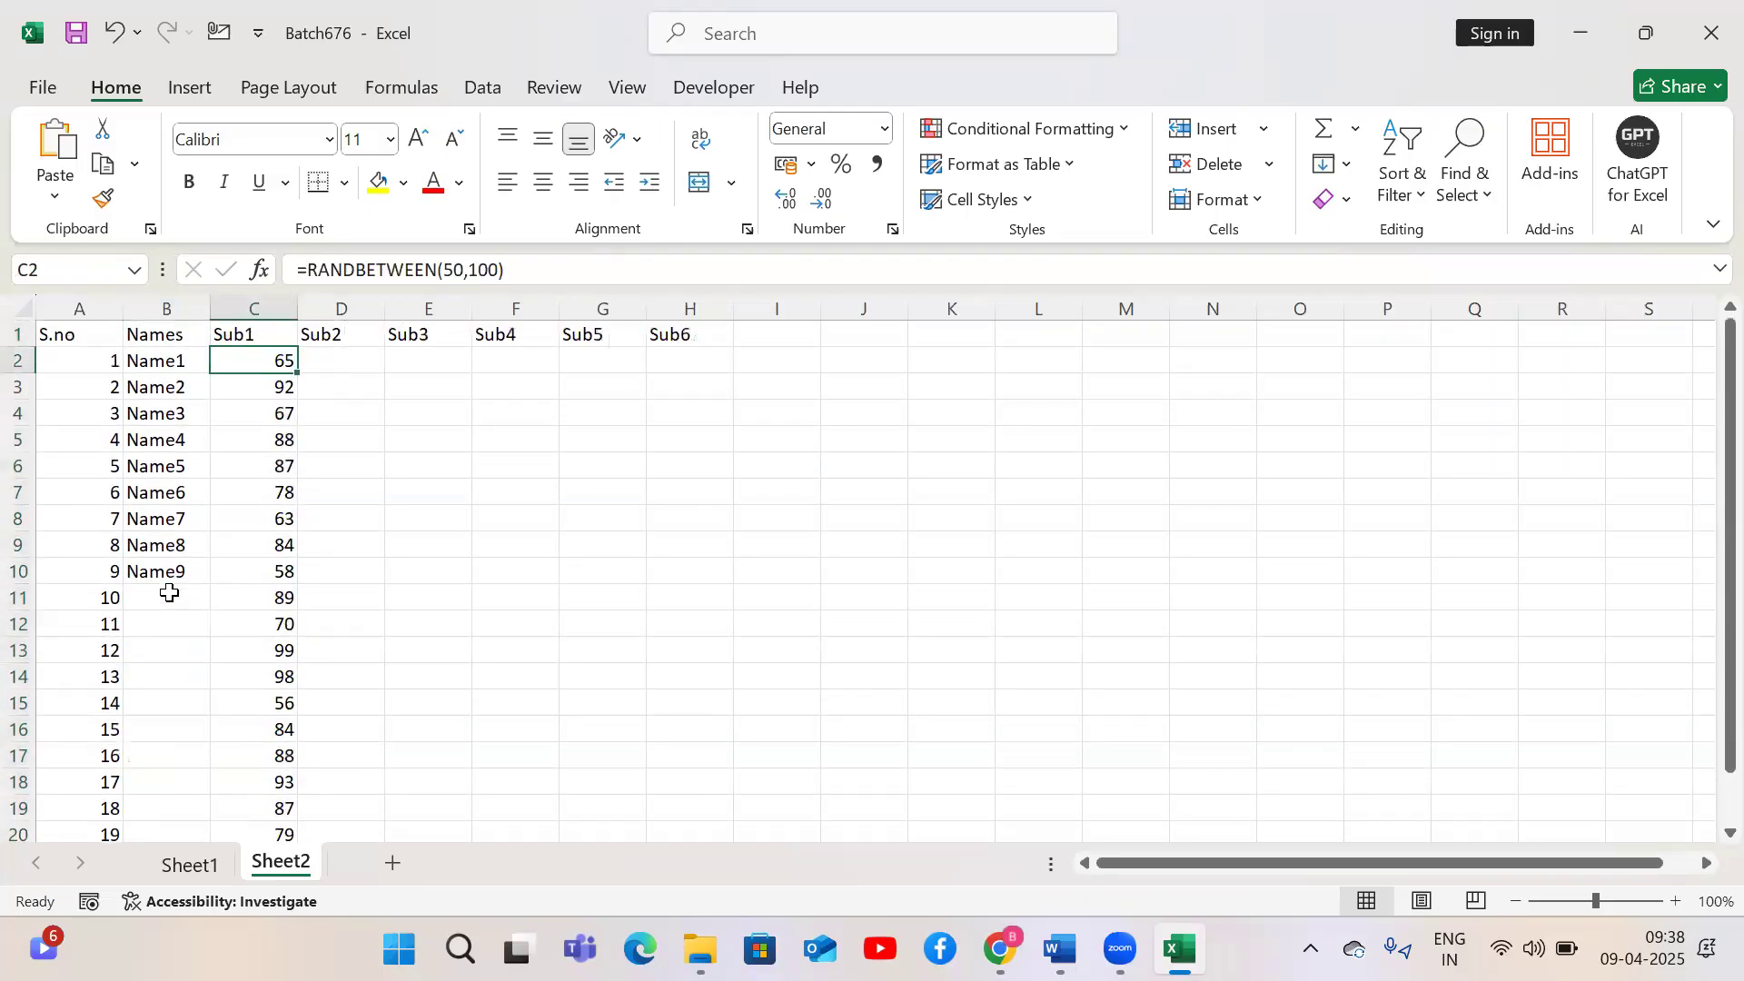
{"action": "key", "text": "ctrl+shift+Down"}
{"action": "key", "text": "Delete"}
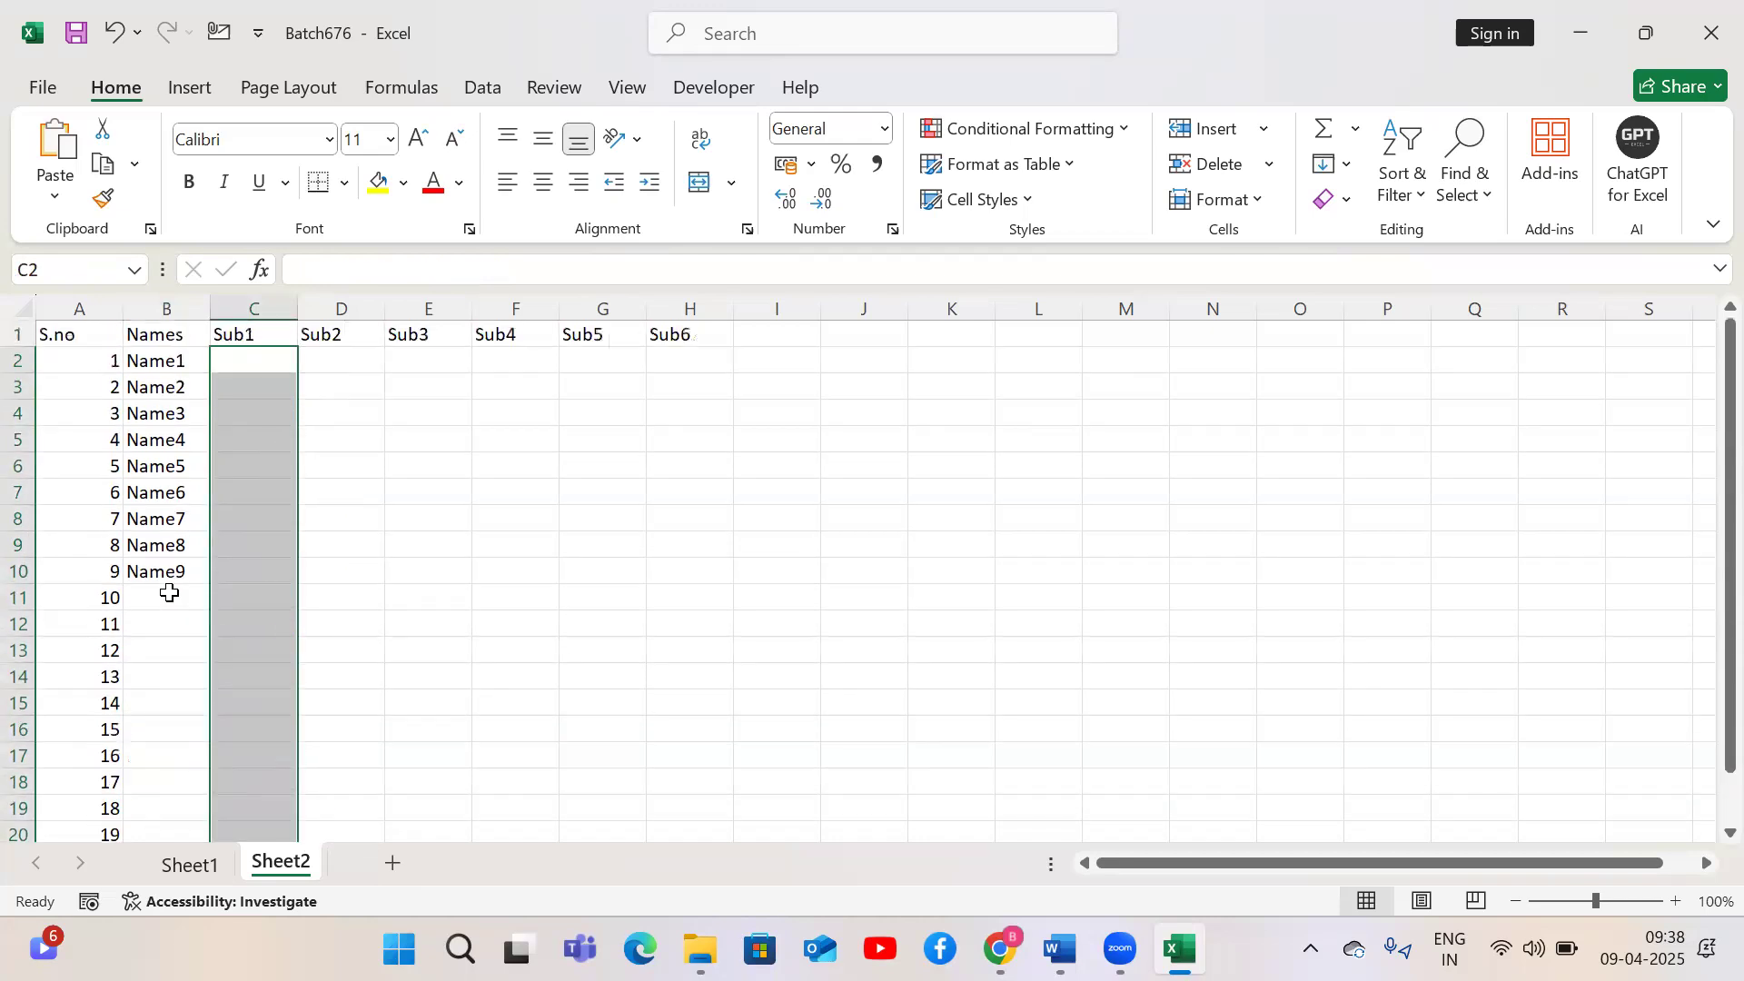
{"action": "key", "text": "ctrl+z"}
{"action": "key", "text": "Down"}
{"action": "key", "text": "ctrl+shift+Down"}
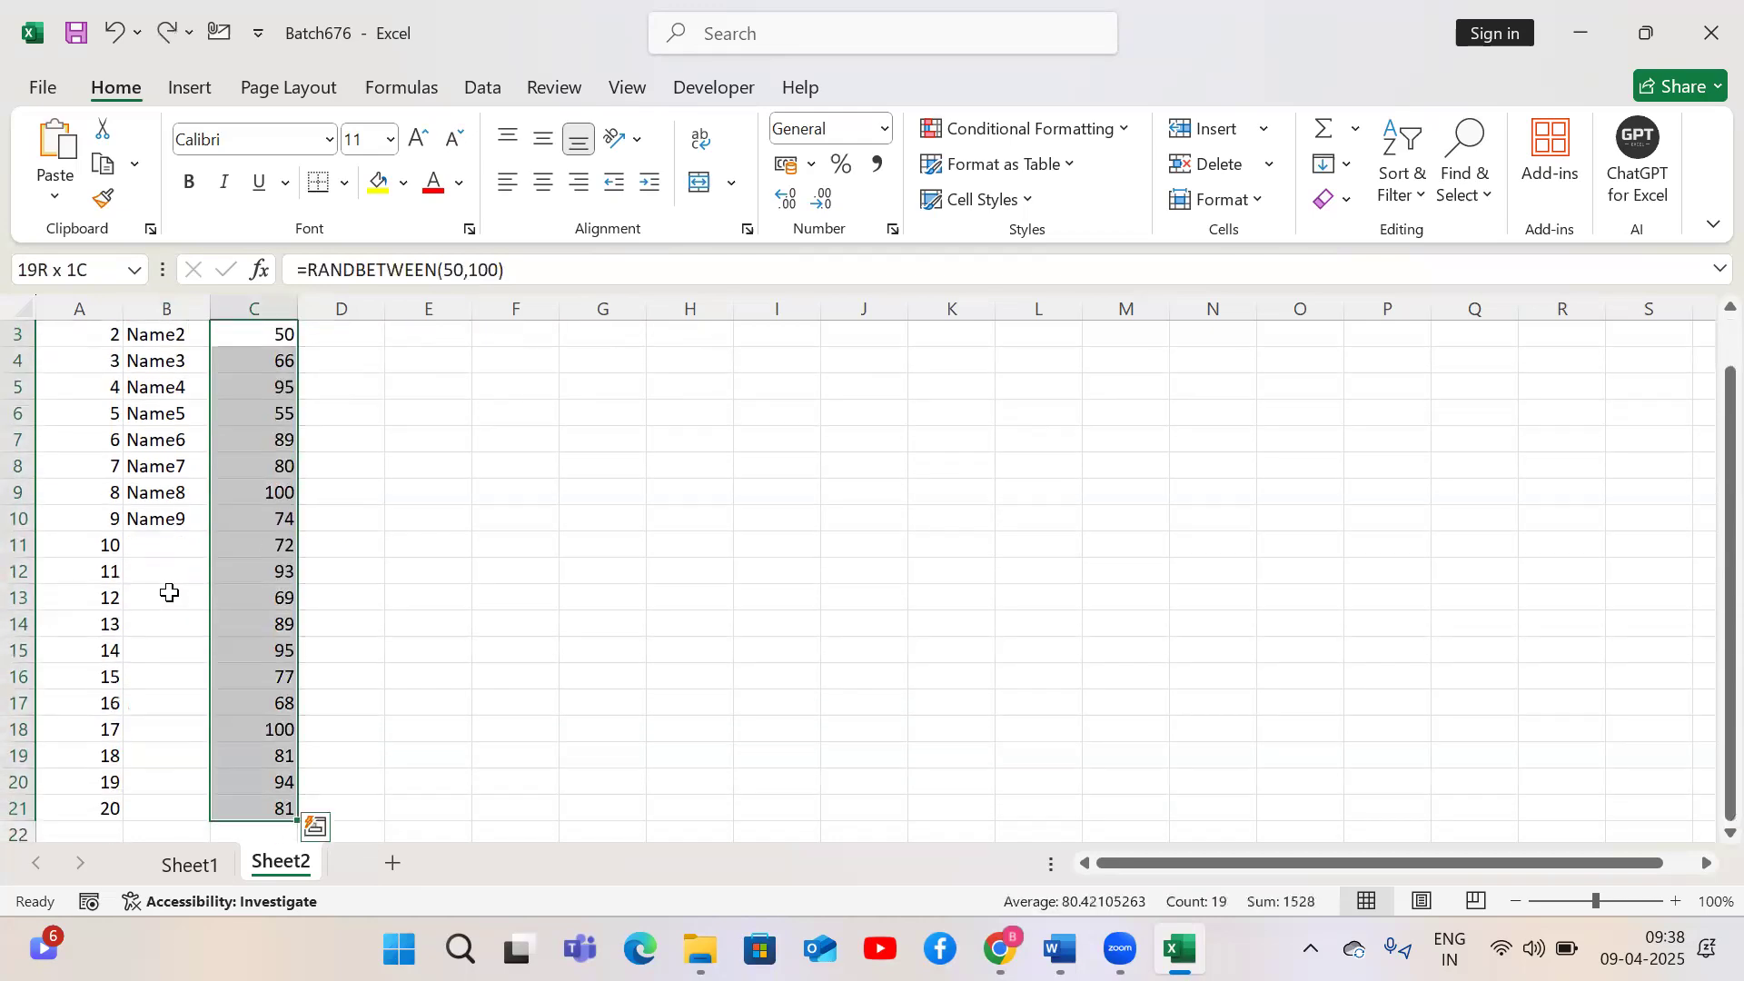
{"action": "key", "text": "ctrl+q"}
{"action": "key", "text": "Escape"}
Clear the Sub1 values from row 11 to the end of column C
{"action": "key", "text": "Down"}
{"action": "key", "text": "Left"}
{"action": "key", "text": "ctrl+Down"}
{"action": "key", "text": "Right"}
{"action": "key", "text": "Down"}
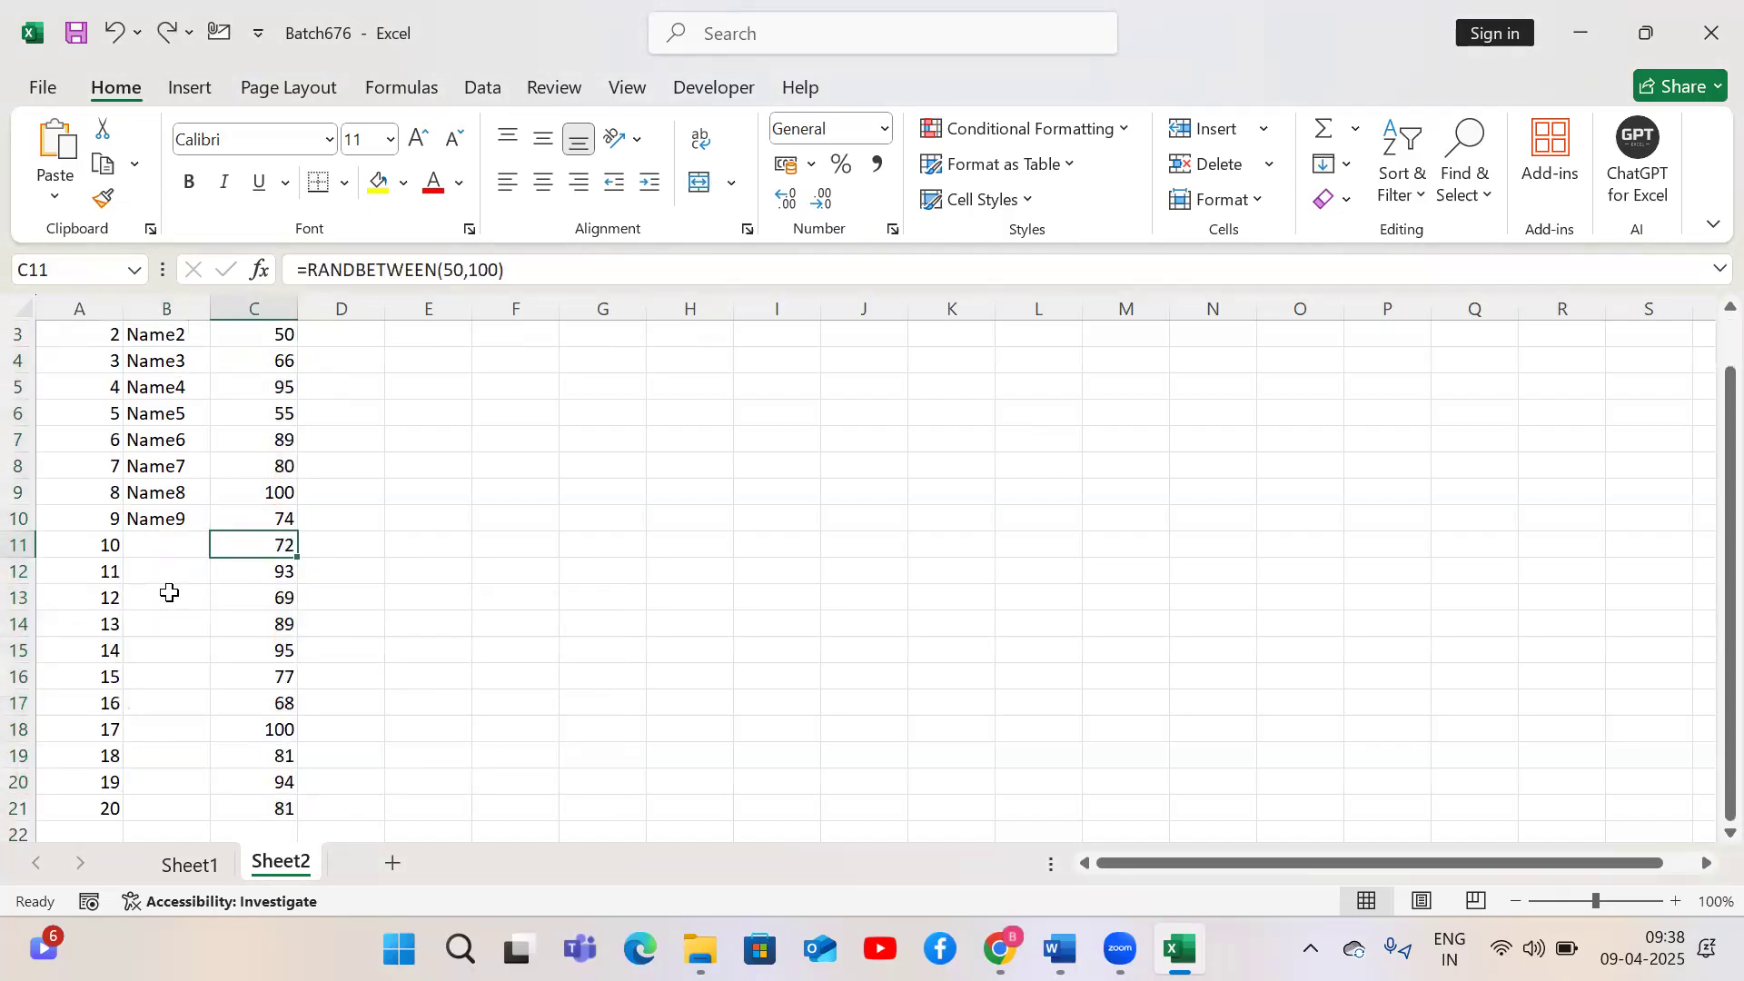
{"action": "key", "text": "ctrl+shift+Down"}
{"action": "key", "text": "Delete"}
Clear the remaining Sub1 values in C3 through C10, keeping only the C2 formula
{"action": "key", "text": "ctrl+Up"}
{"action": "key", "text": "ctrl+Up"}
{"action": "key", "text": "Down"}
{"action": "key", "text": "ctrl+Down"}
{"action": "key", "text": "ctrl+Up"}
{"action": "key", "text": "Down"}
{"action": "key", "text": "Down"}
{"action": "key", "text": "ctrl+shift+Down"}
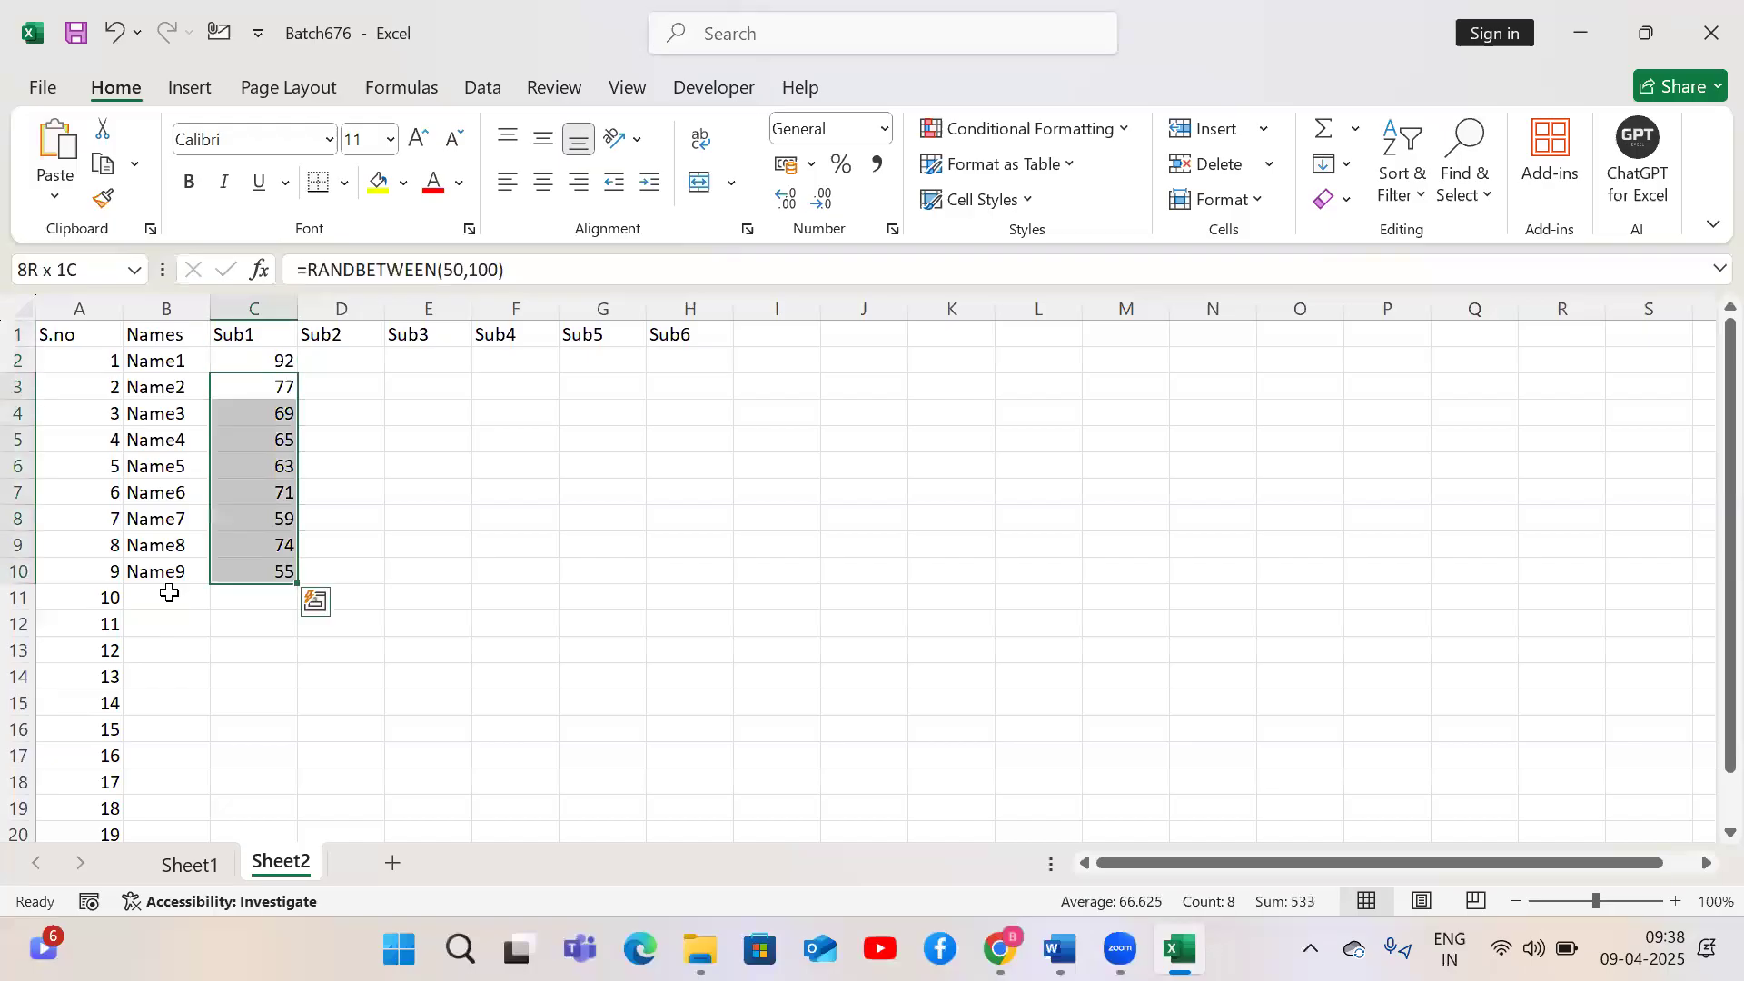
{"action": "key", "text": "Delete"}
{"action": "key", "text": "ctrl+Up"}
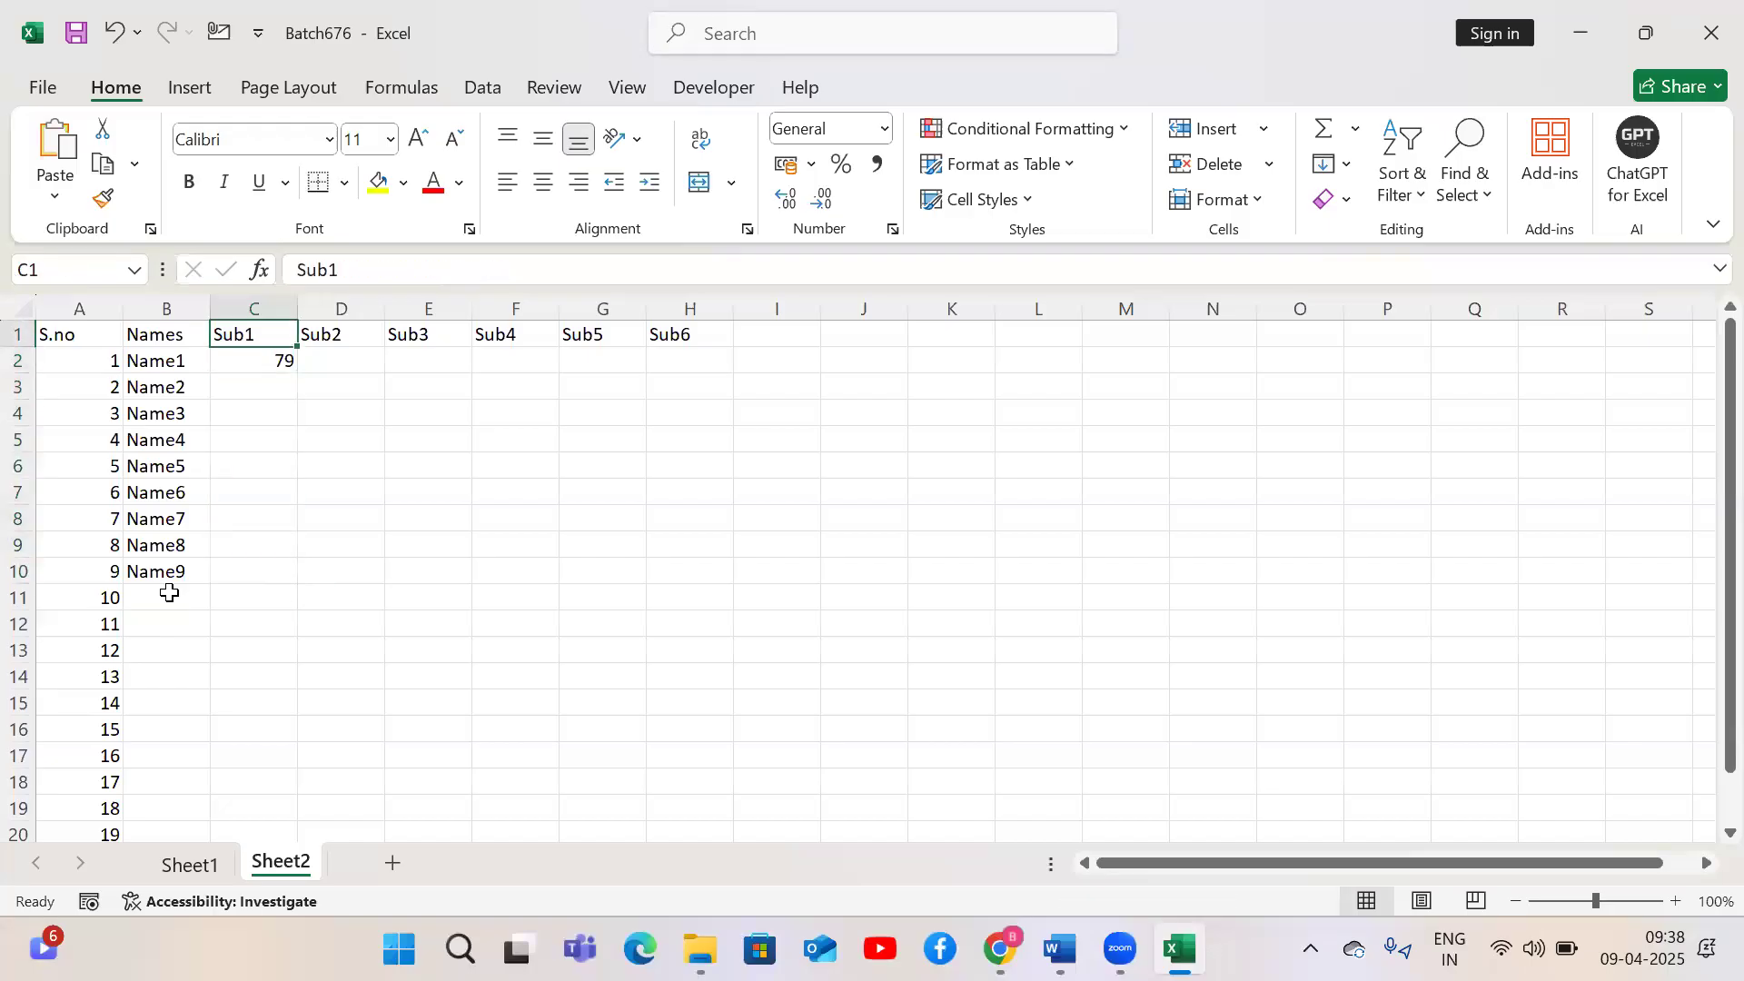
Auto-fill the C2 random-mark formula down the whole Sub1 column
{"action": "left_click", "coordinate": [257, 363]}
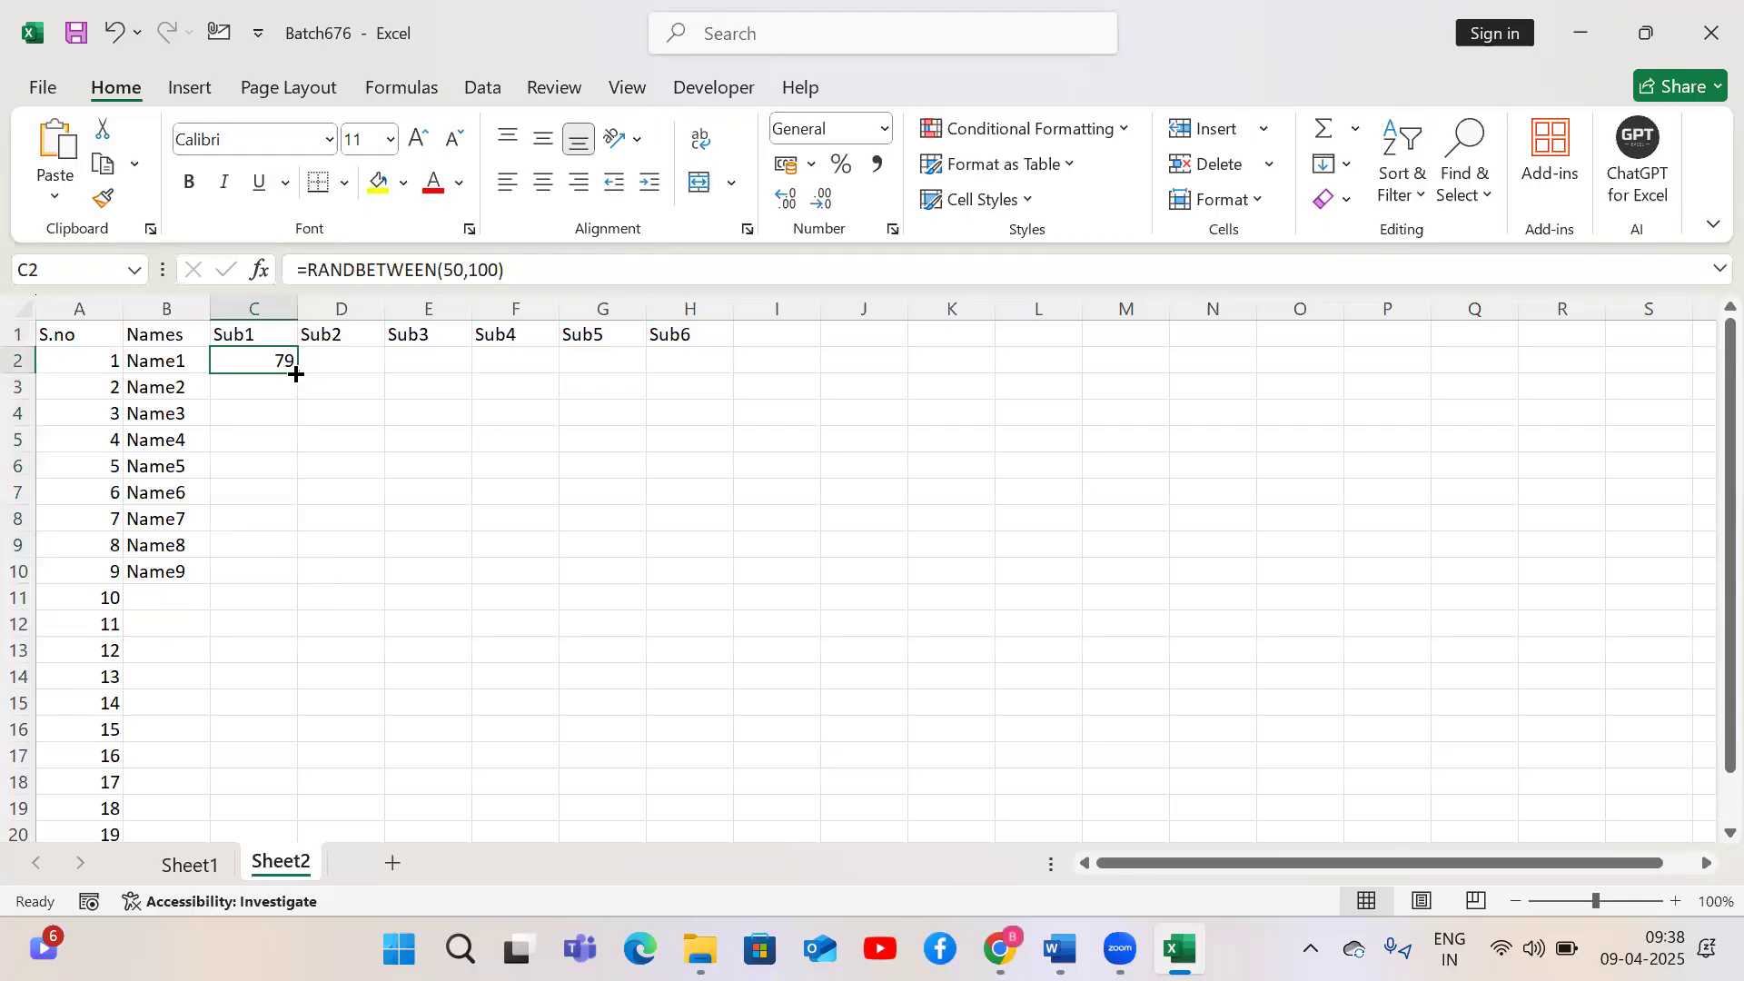
{"action": "double_click", "coordinate": [296, 374]}
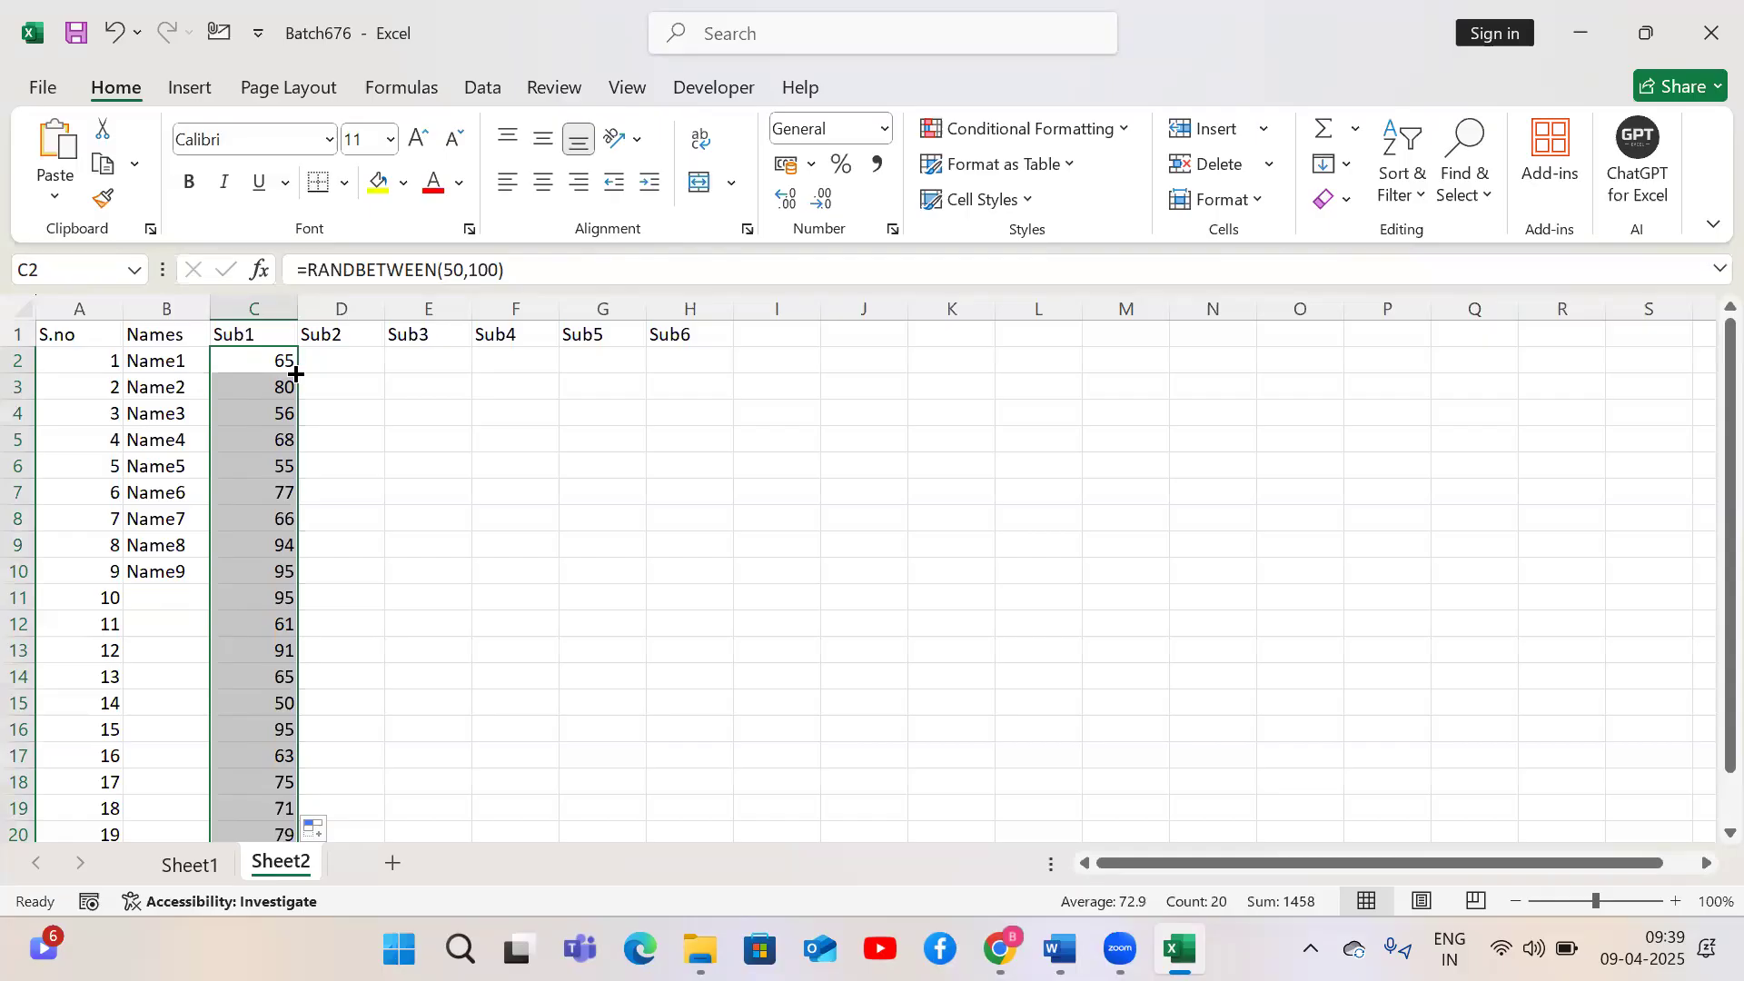
Refill the names down column B from Name9 to the last serial number
{"action": "left_click", "coordinate": [157, 569]}
{"action": "double_click", "coordinate": [209, 585]}
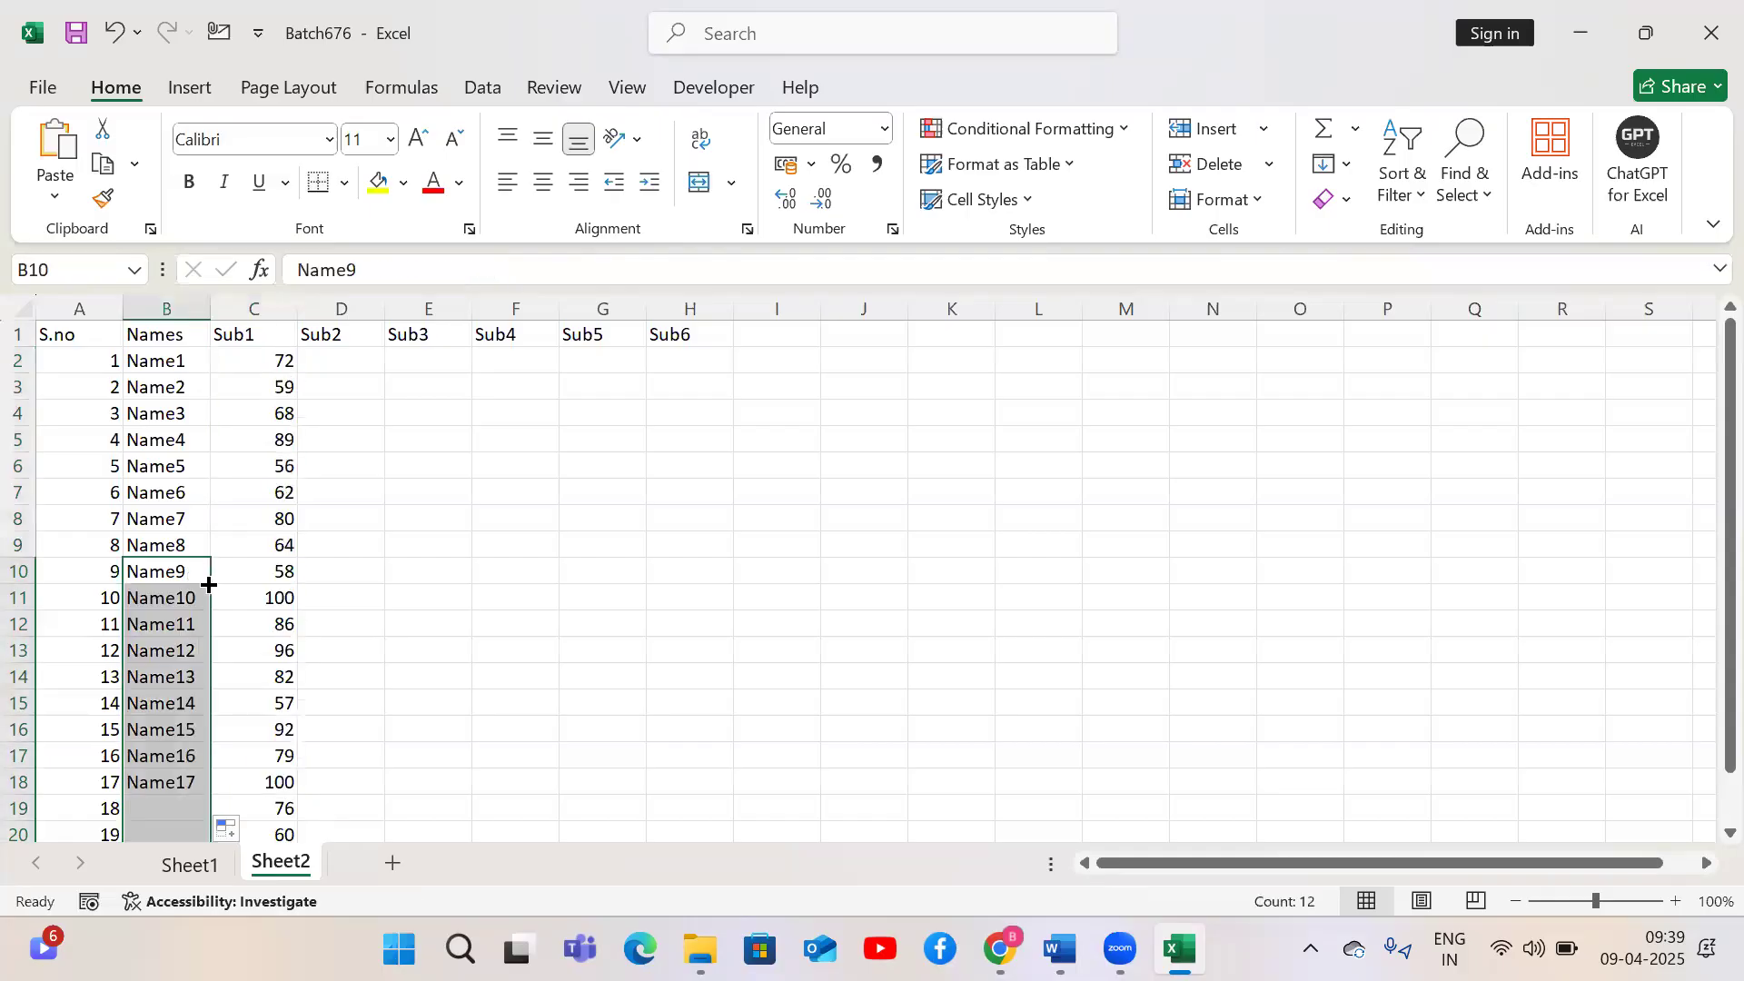
{"action": "left_click", "coordinate": [171, 614]}
{"action": "key", "text": "Down"}
{"action": "key", "text": "Down"}
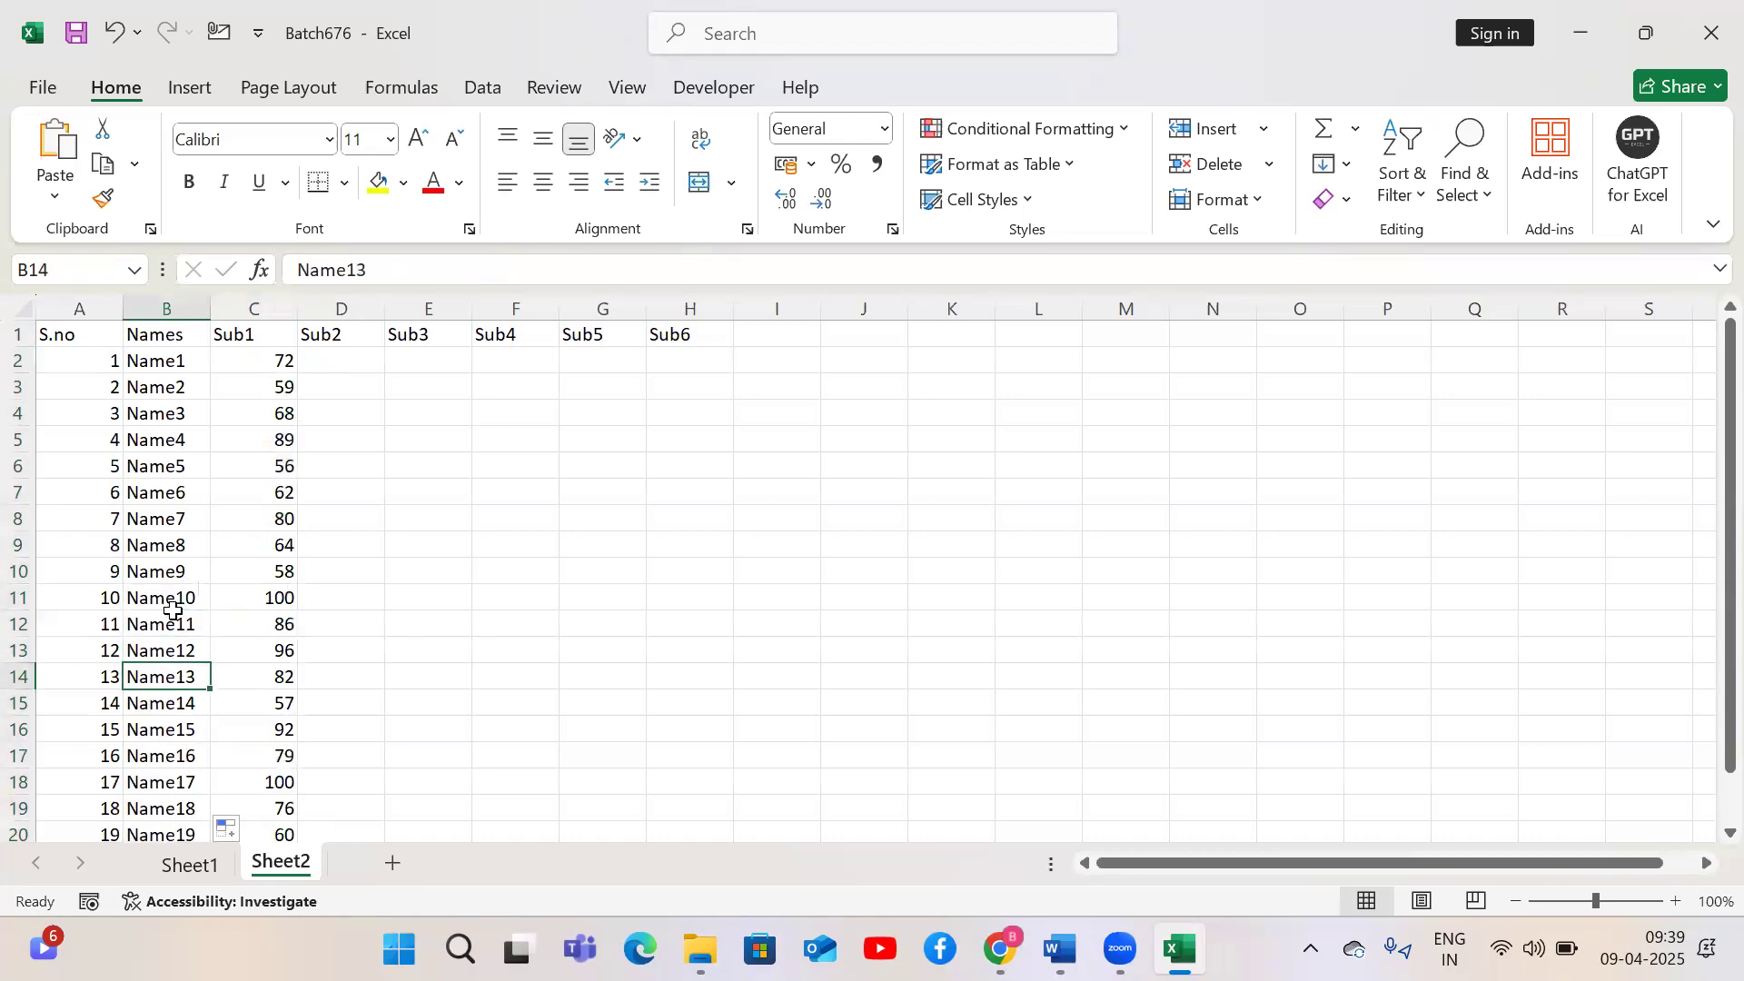
Select from C3 down to the last row and delete those Sub1 values below the C2 formula
{"action": "key", "text": "ctrl+Up"}
{"action": "key", "text": "Right"}
{"action": "key", "text": "Down"}
{"action": "key", "text": "Down"}
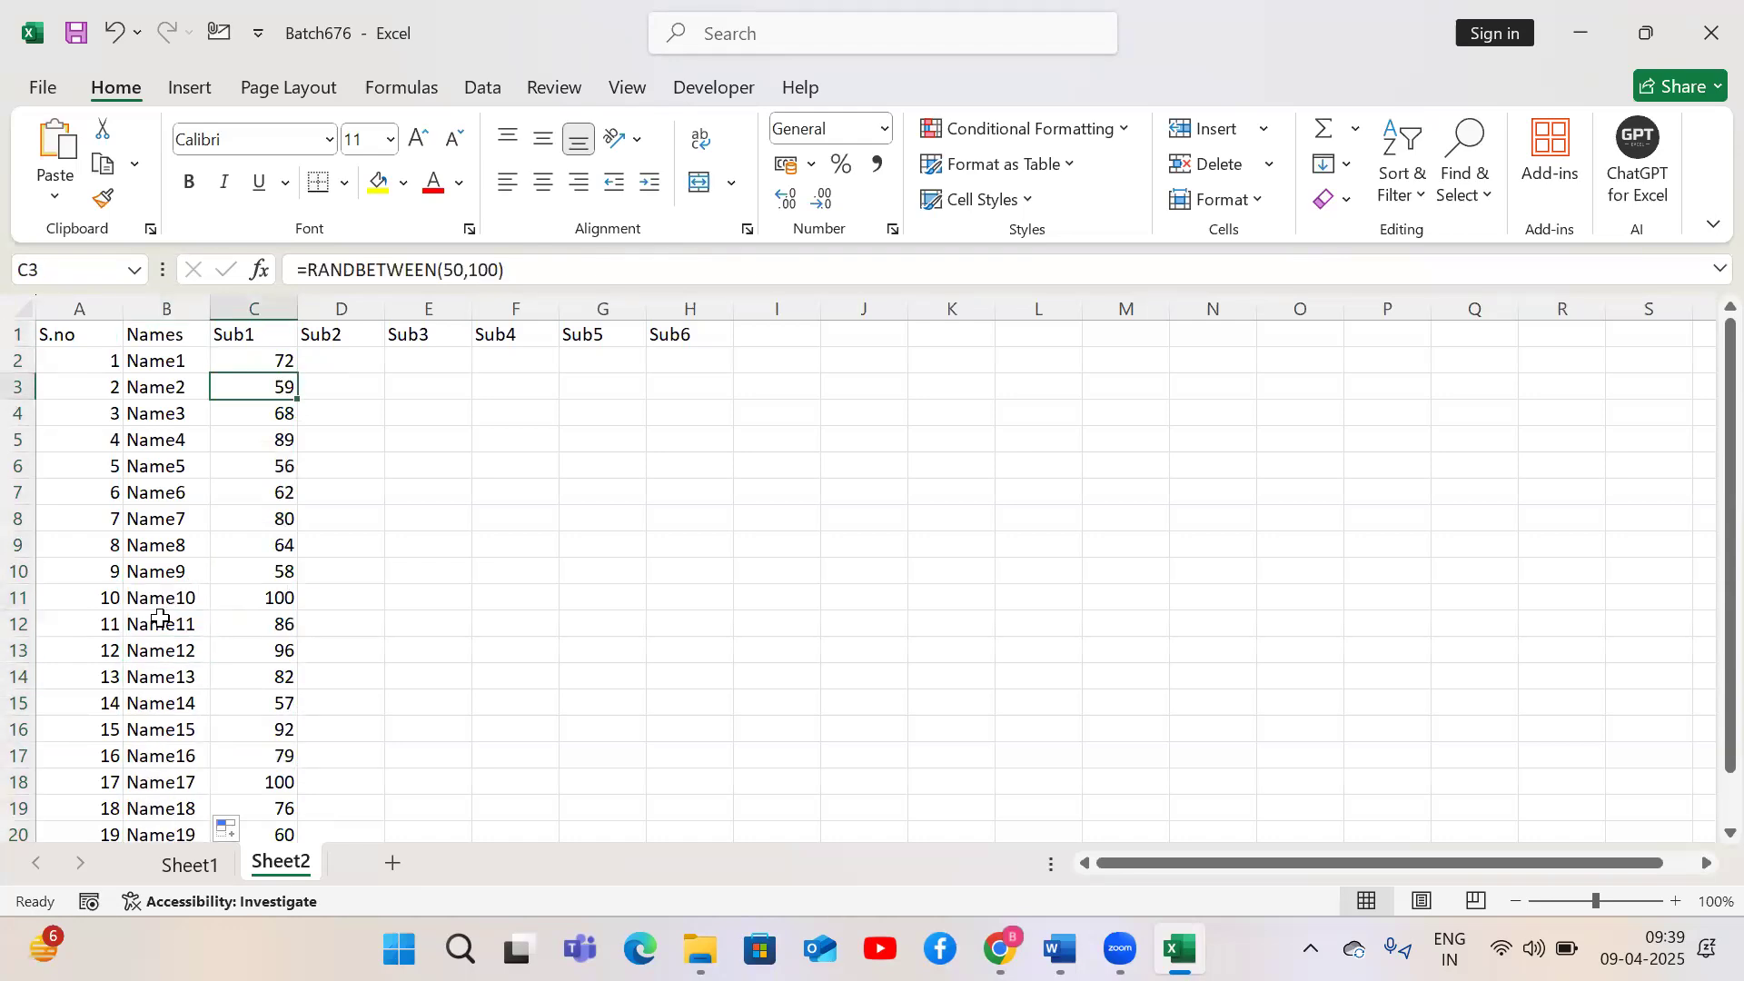
{"action": "key", "text": "ctrl+shift+Down"}
{"action": "key", "text": "Delete"}
{"action": "key", "text": "Up"}
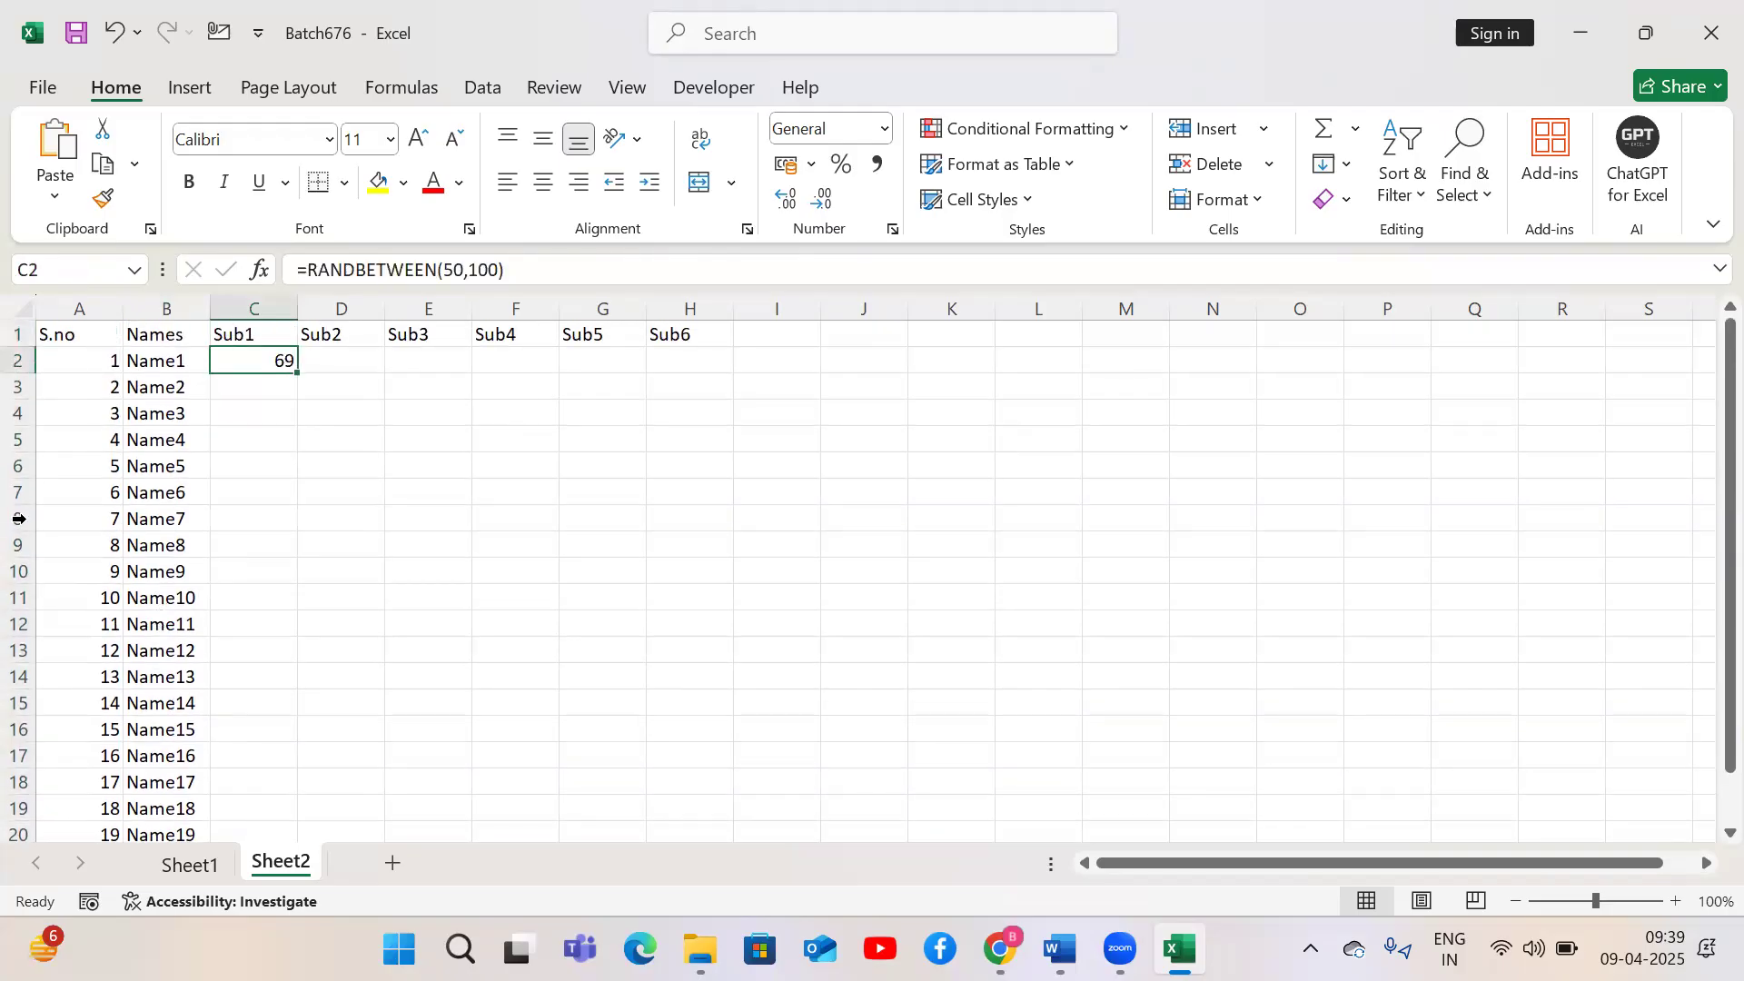
{"action": "double_click", "coordinate": [297, 373]}
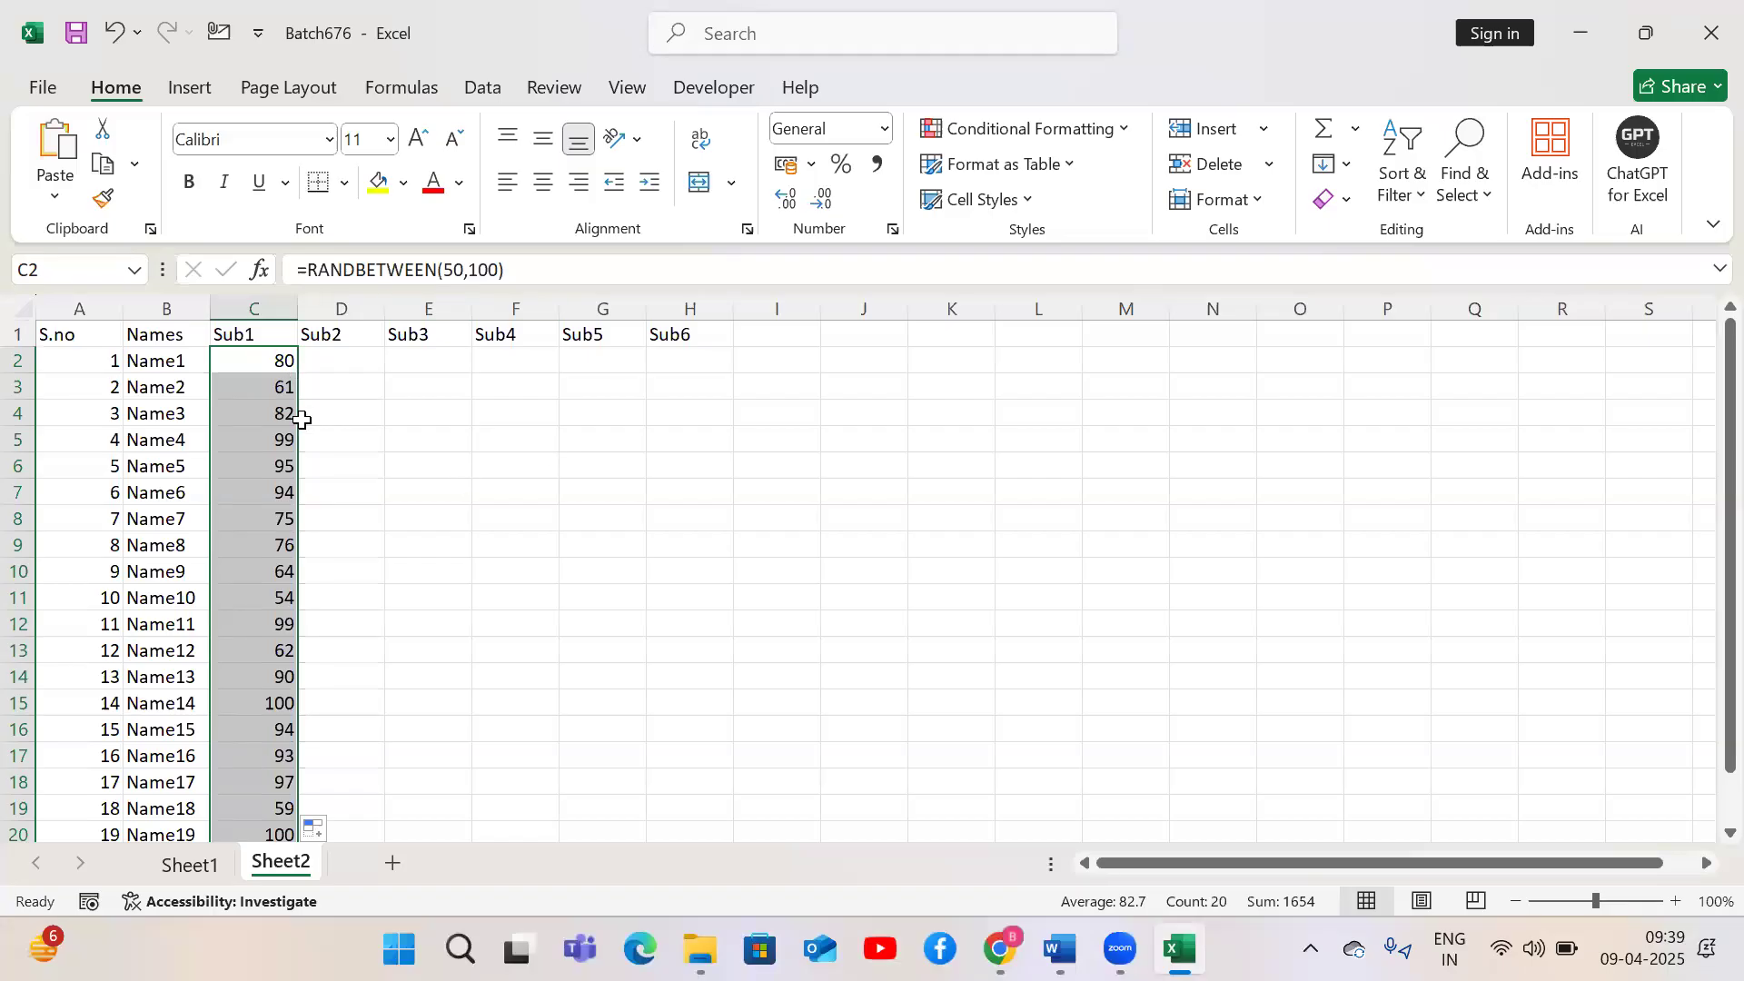
{"action": "key", "text": "ctrl+z"}
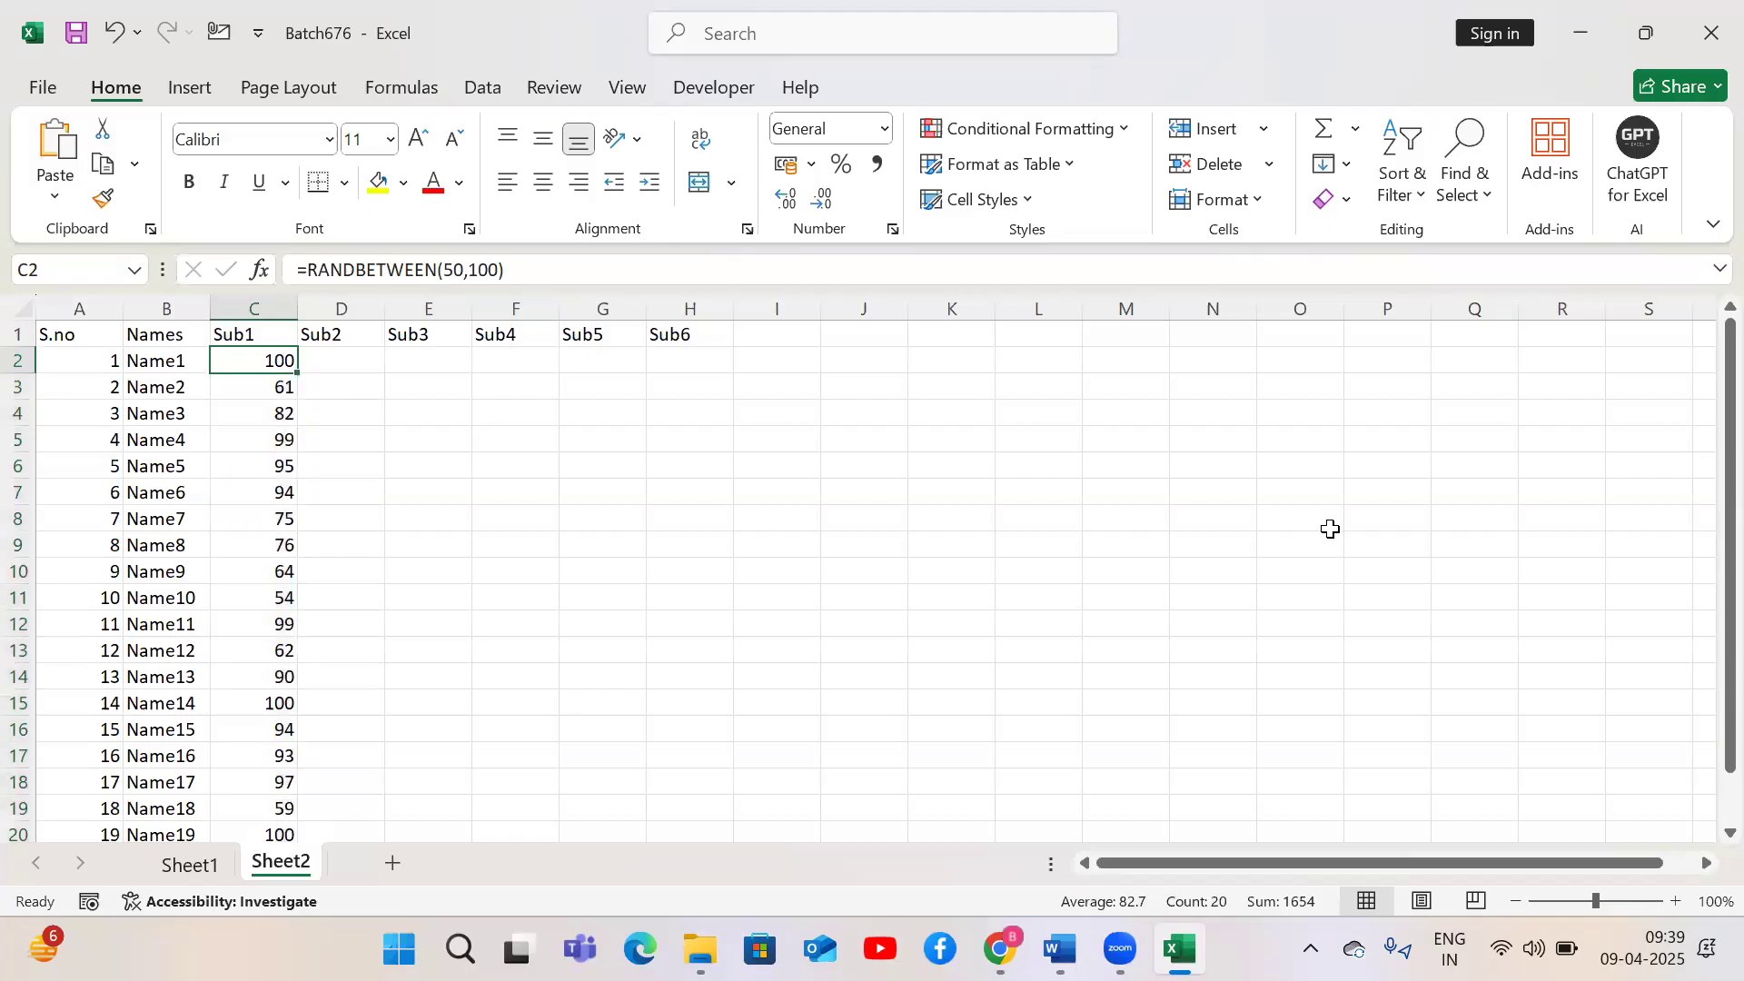
Auto-fill the C2 formula down the Sub1 column to row 21, then across through the Sub6 column
{"action": "double_click", "coordinate": [300, 375]}
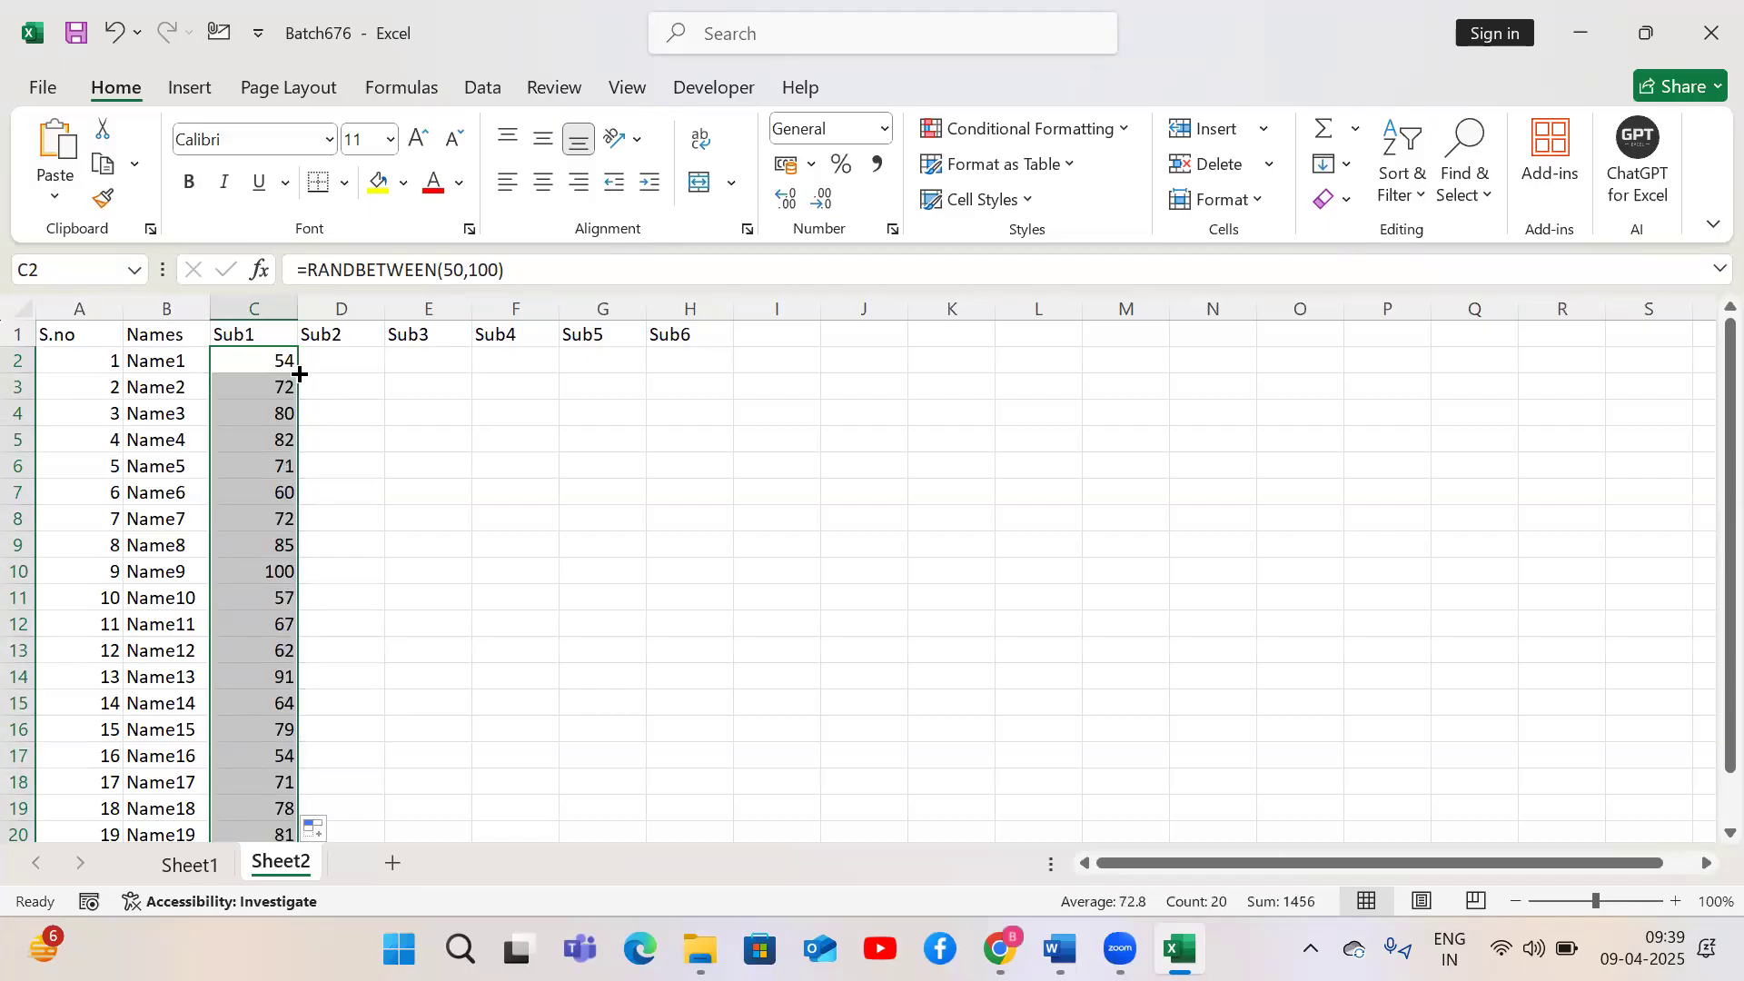
{"action": "left_click_drag", "start_coordinate": [1724, 499], "coordinate": [1724, 620]}
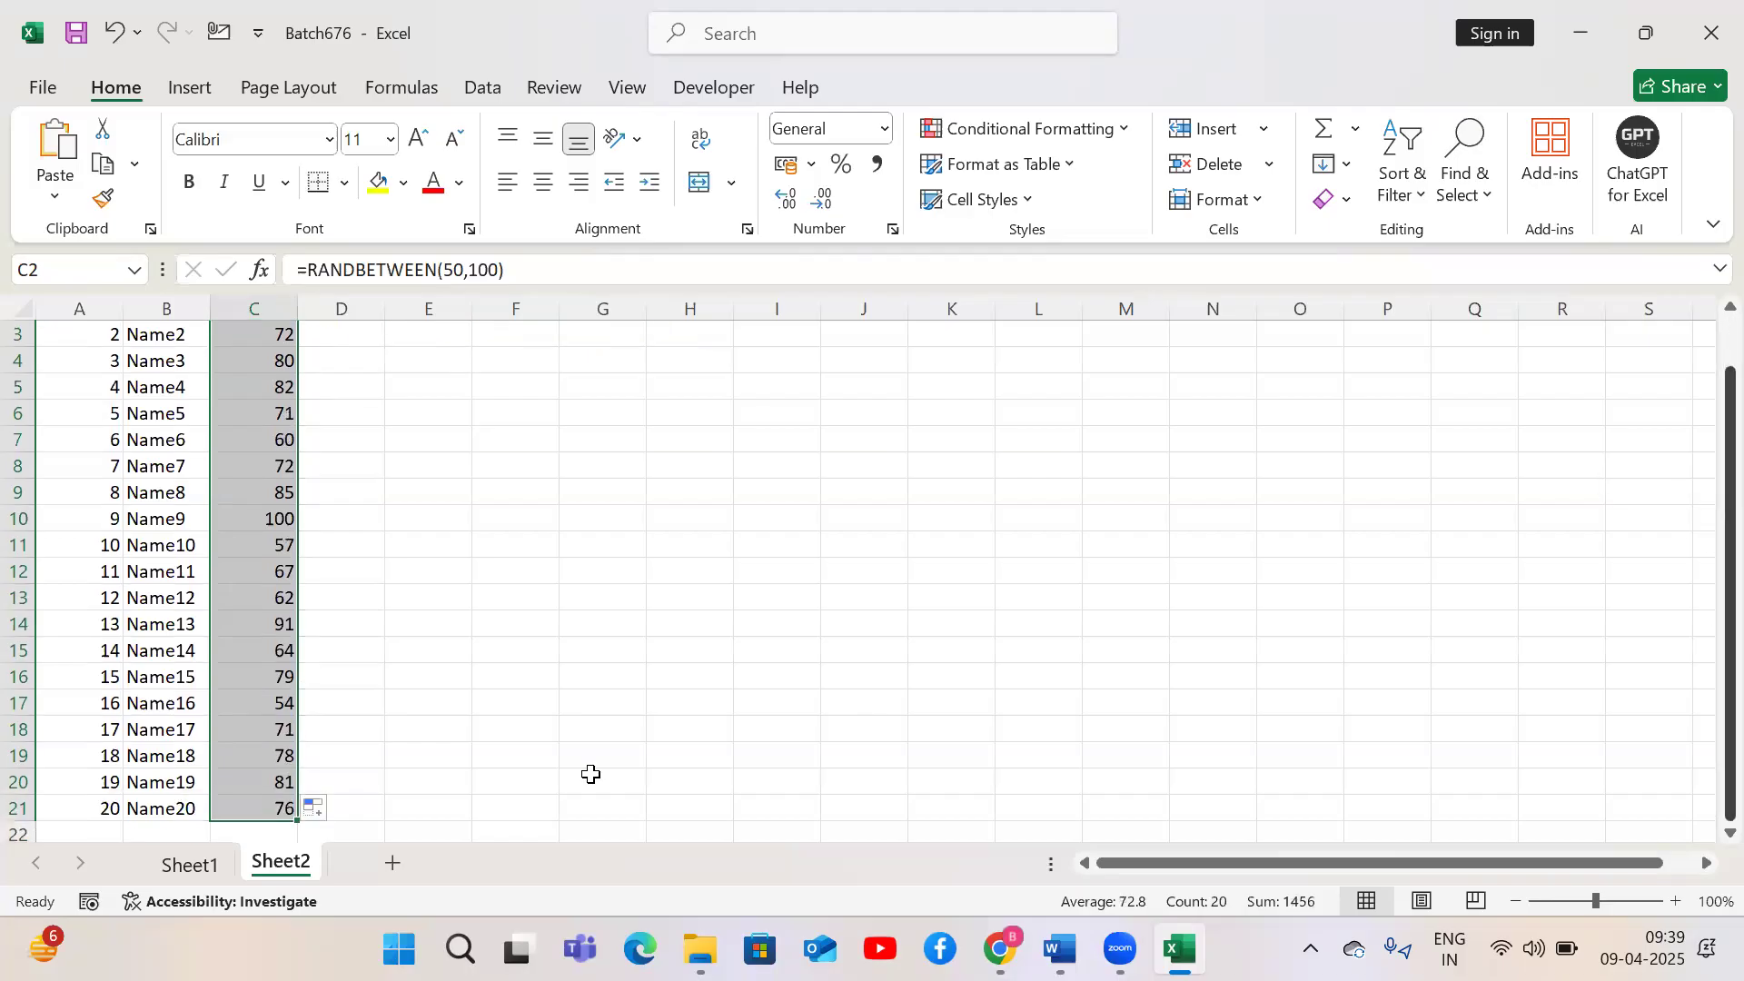
{"action": "left_click_drag", "start_coordinate": [298, 821], "coordinate": [735, 809]}
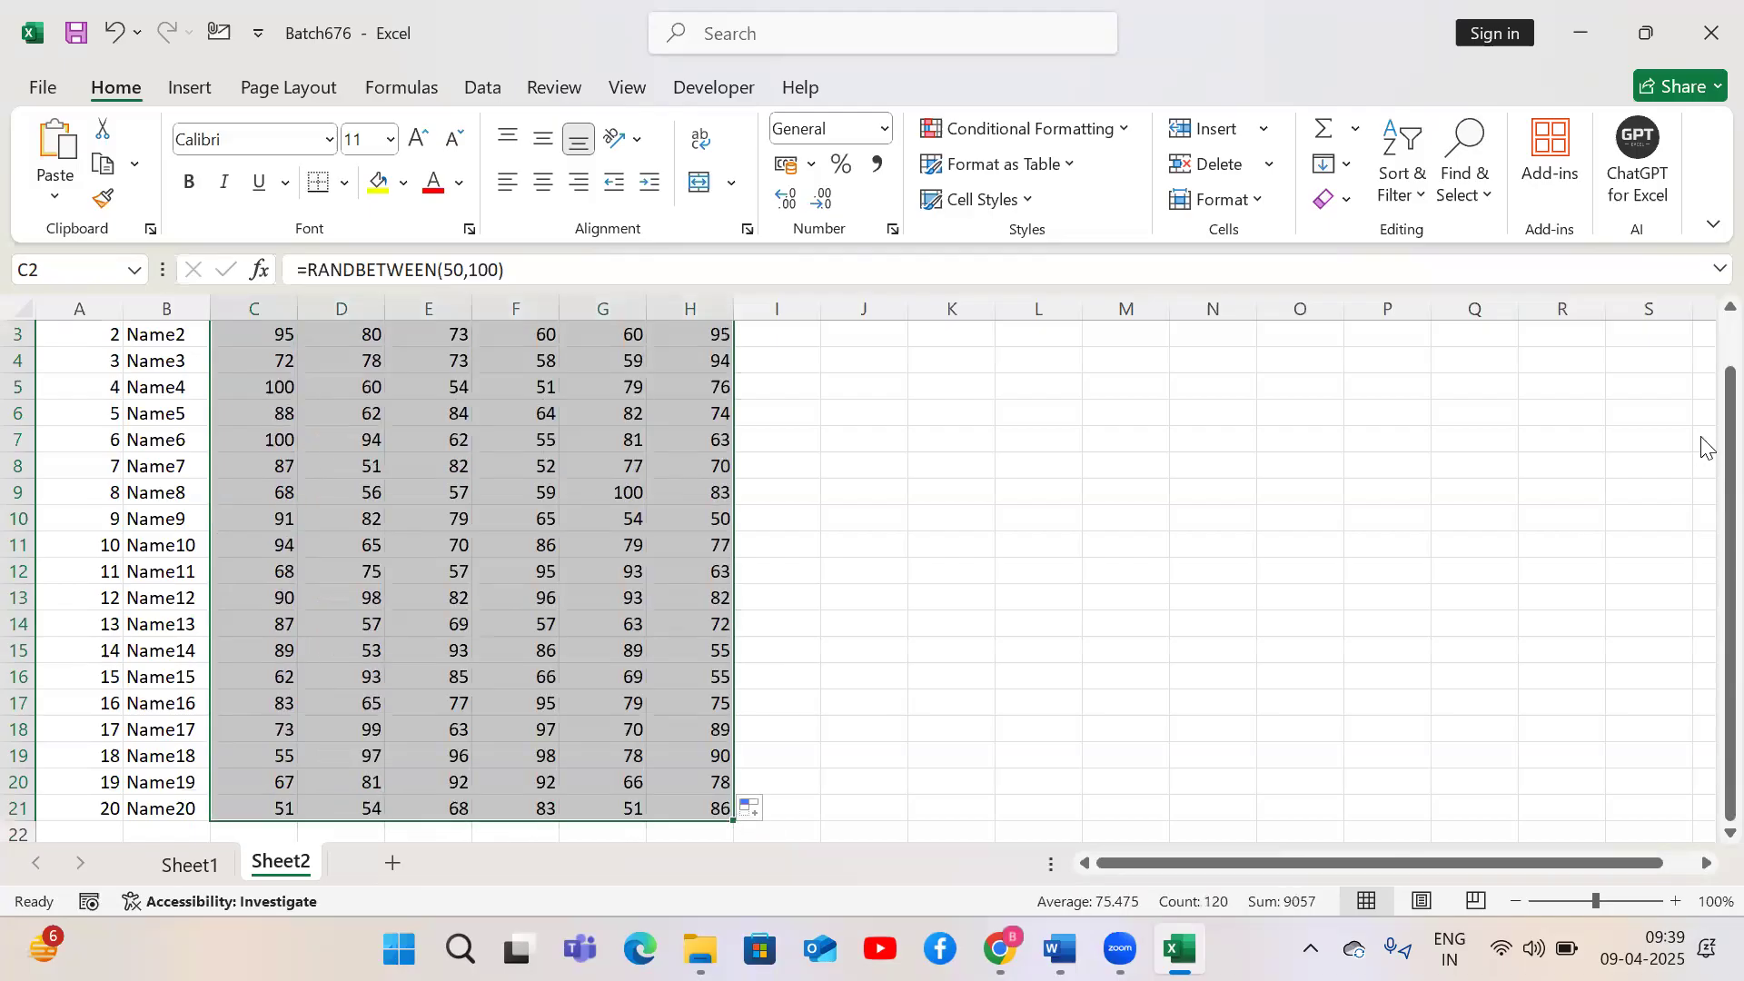
{"action": "scroll", "coordinate": [1704, 354], "scroll_direction": "up", "scroll_amount": 1}
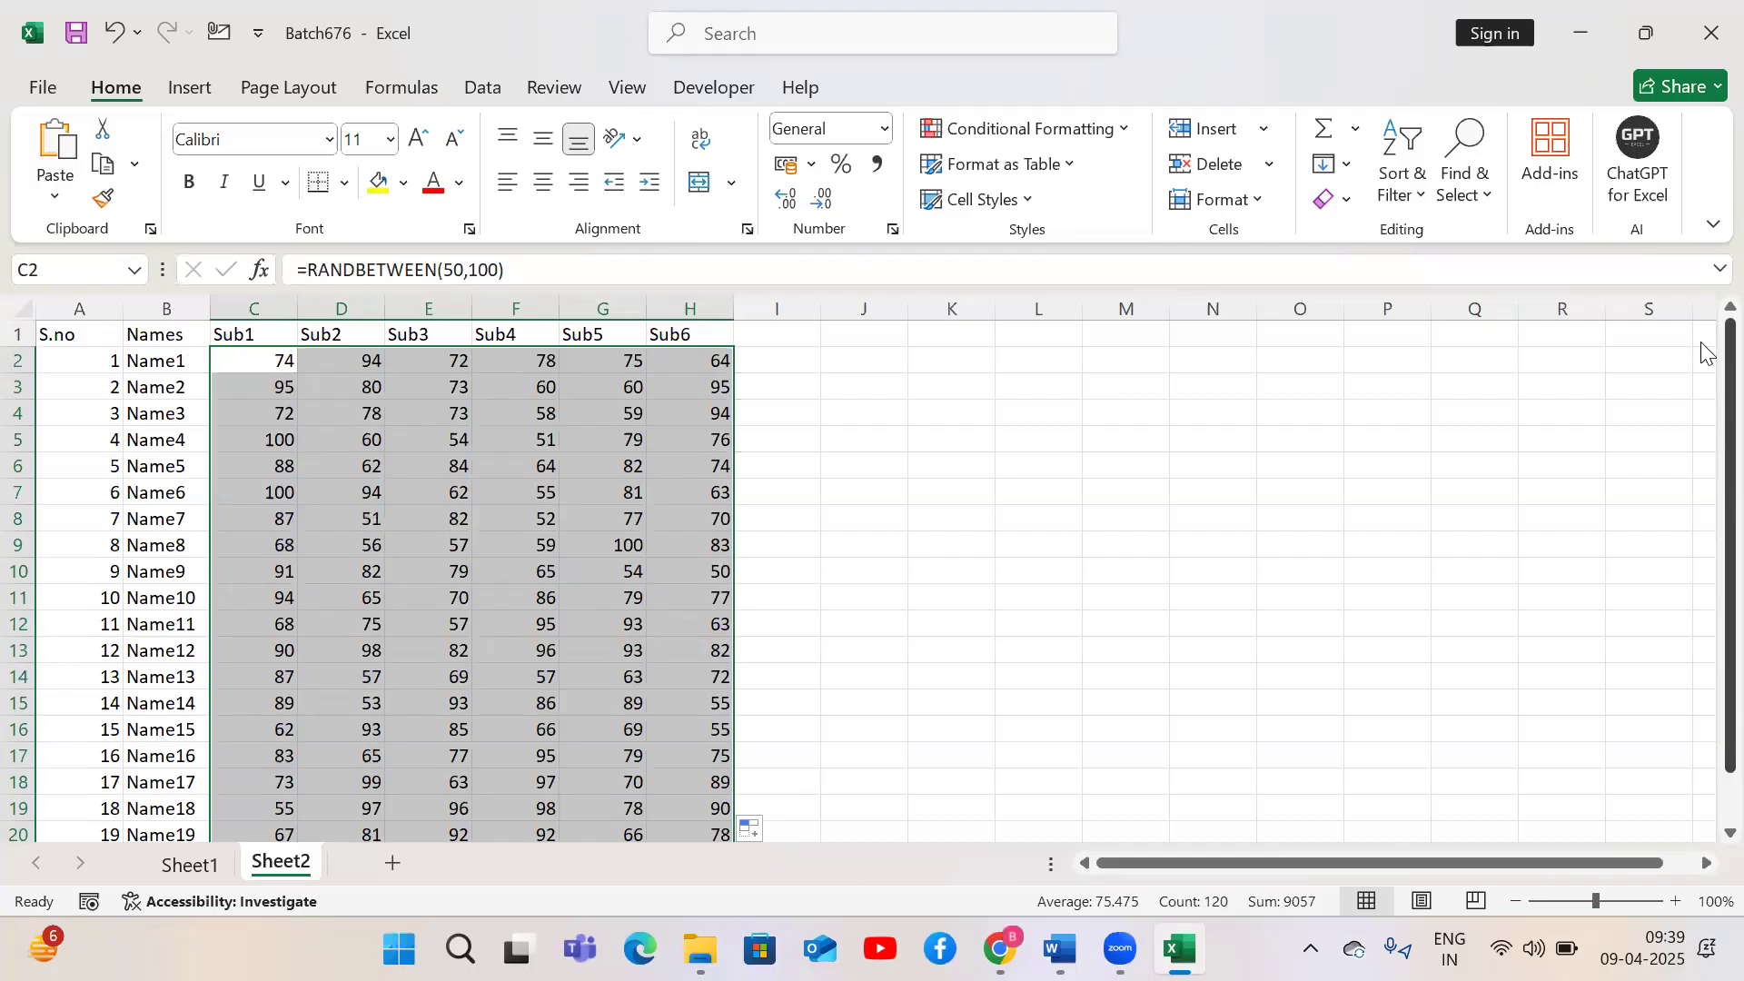
{"action": "scroll", "coordinate": [1685, 336], "scroll_direction": "right", "scroll_amount": 10}
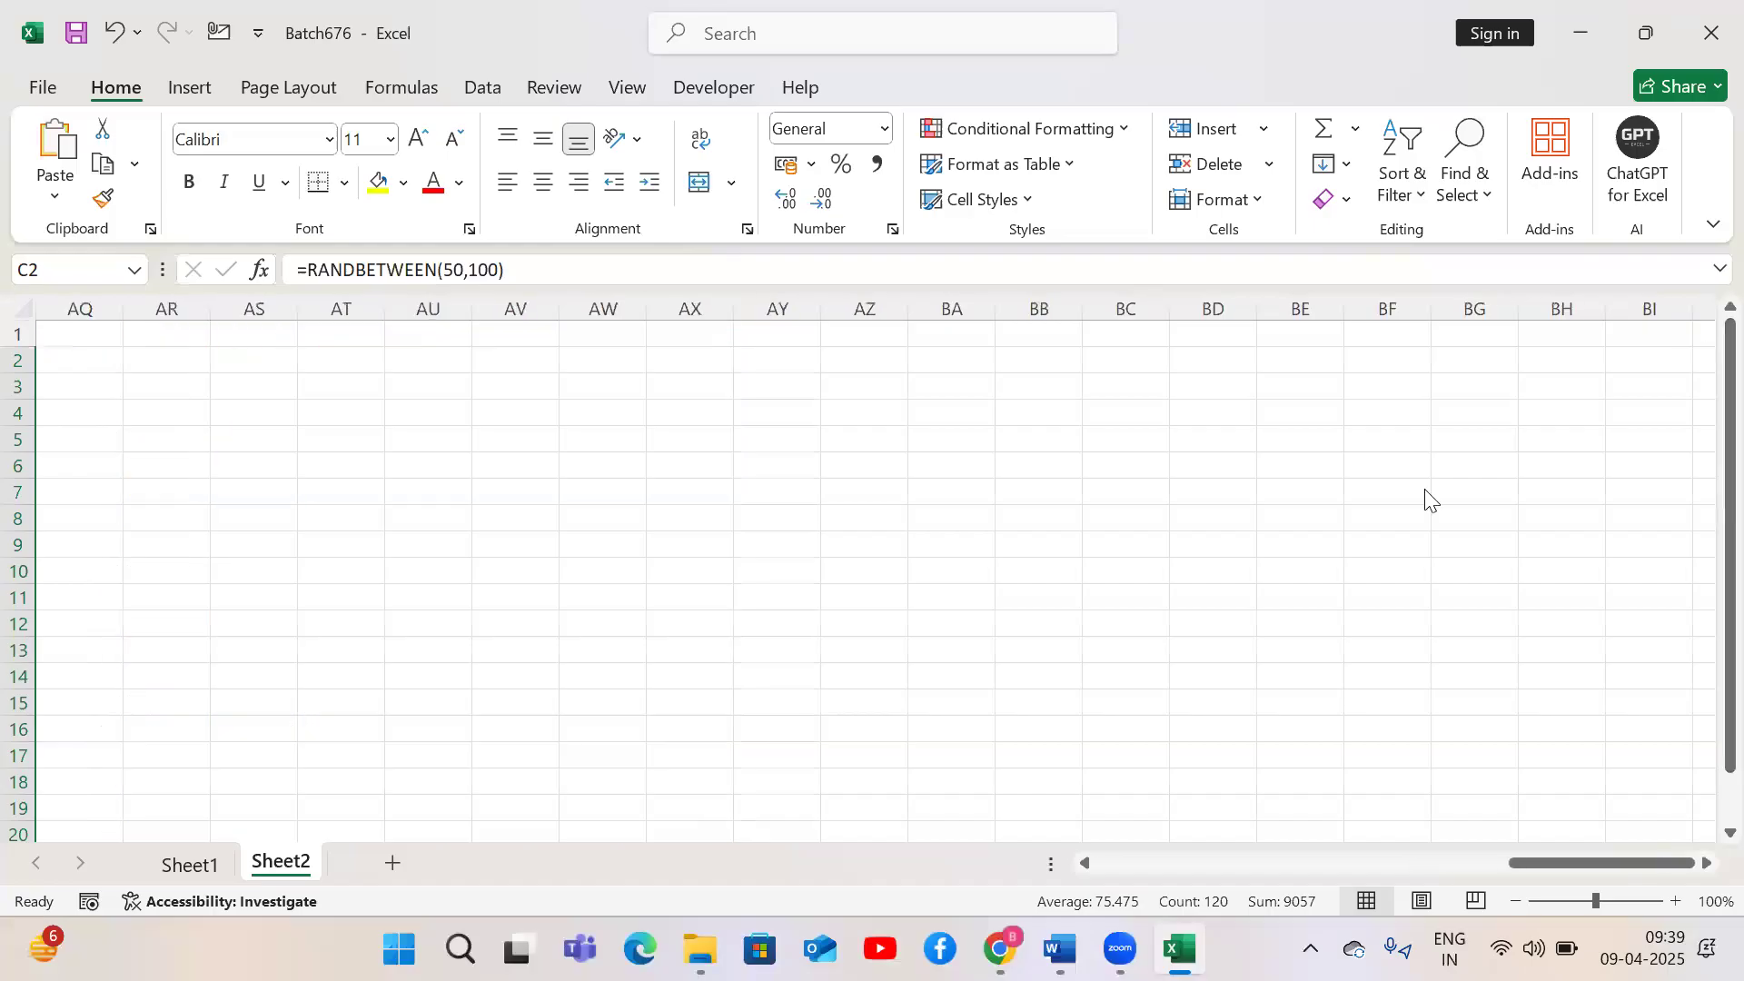
{"action": "scroll", "coordinate": [1426, 499], "scroll_direction": "left", "scroll_amount": 10}
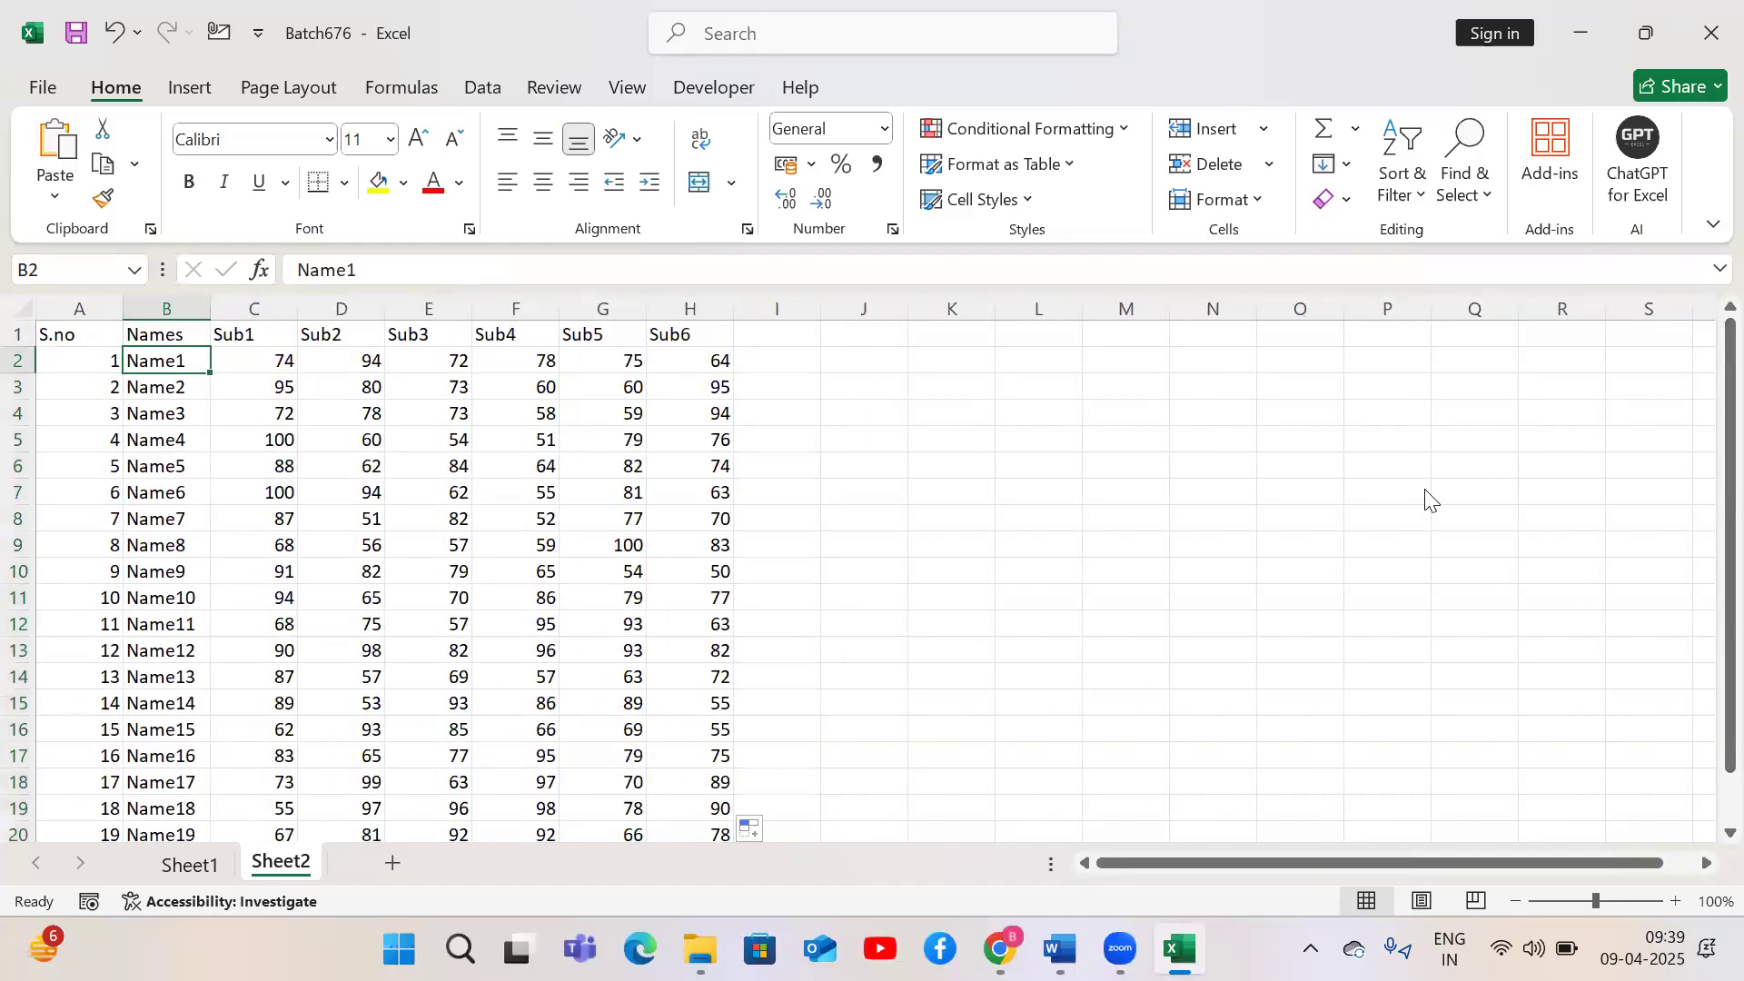
Re-confirm the C2 formula and refill it down the Sub1 column and across to Sub6
{"action": "double_click", "coordinate": [251, 356]}
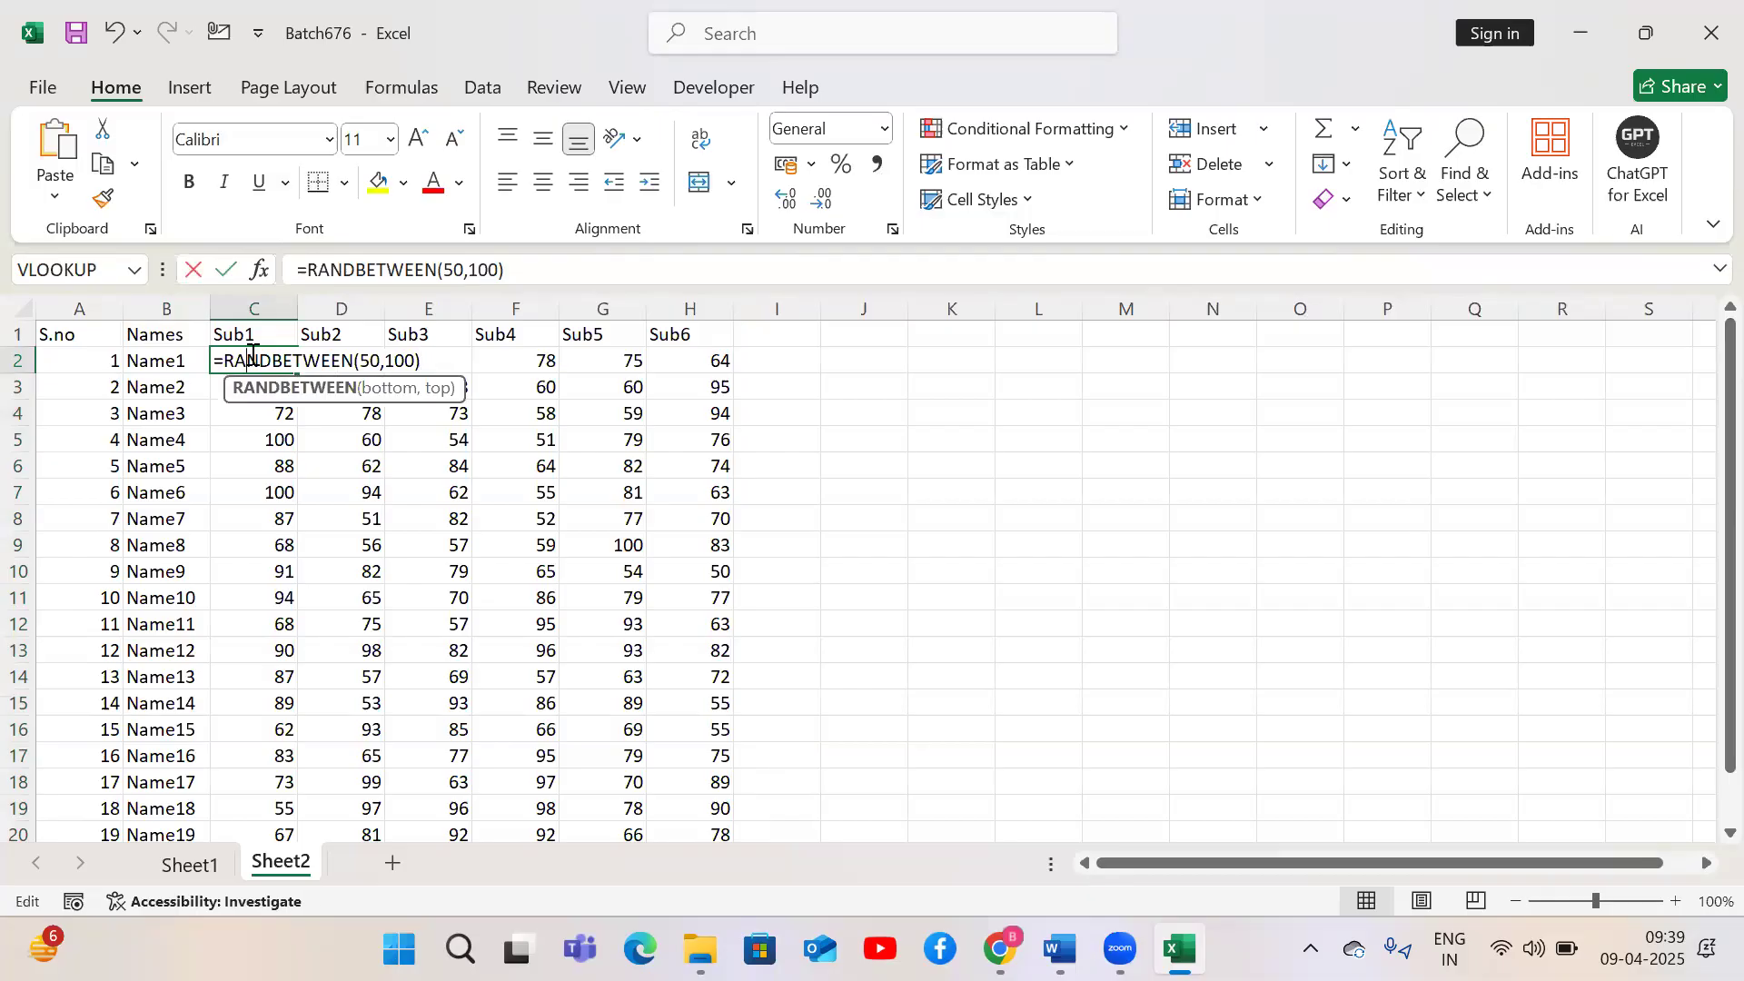
{"action": "key", "text": "Return"}
{"action": "left_click", "coordinate": [280, 361]}
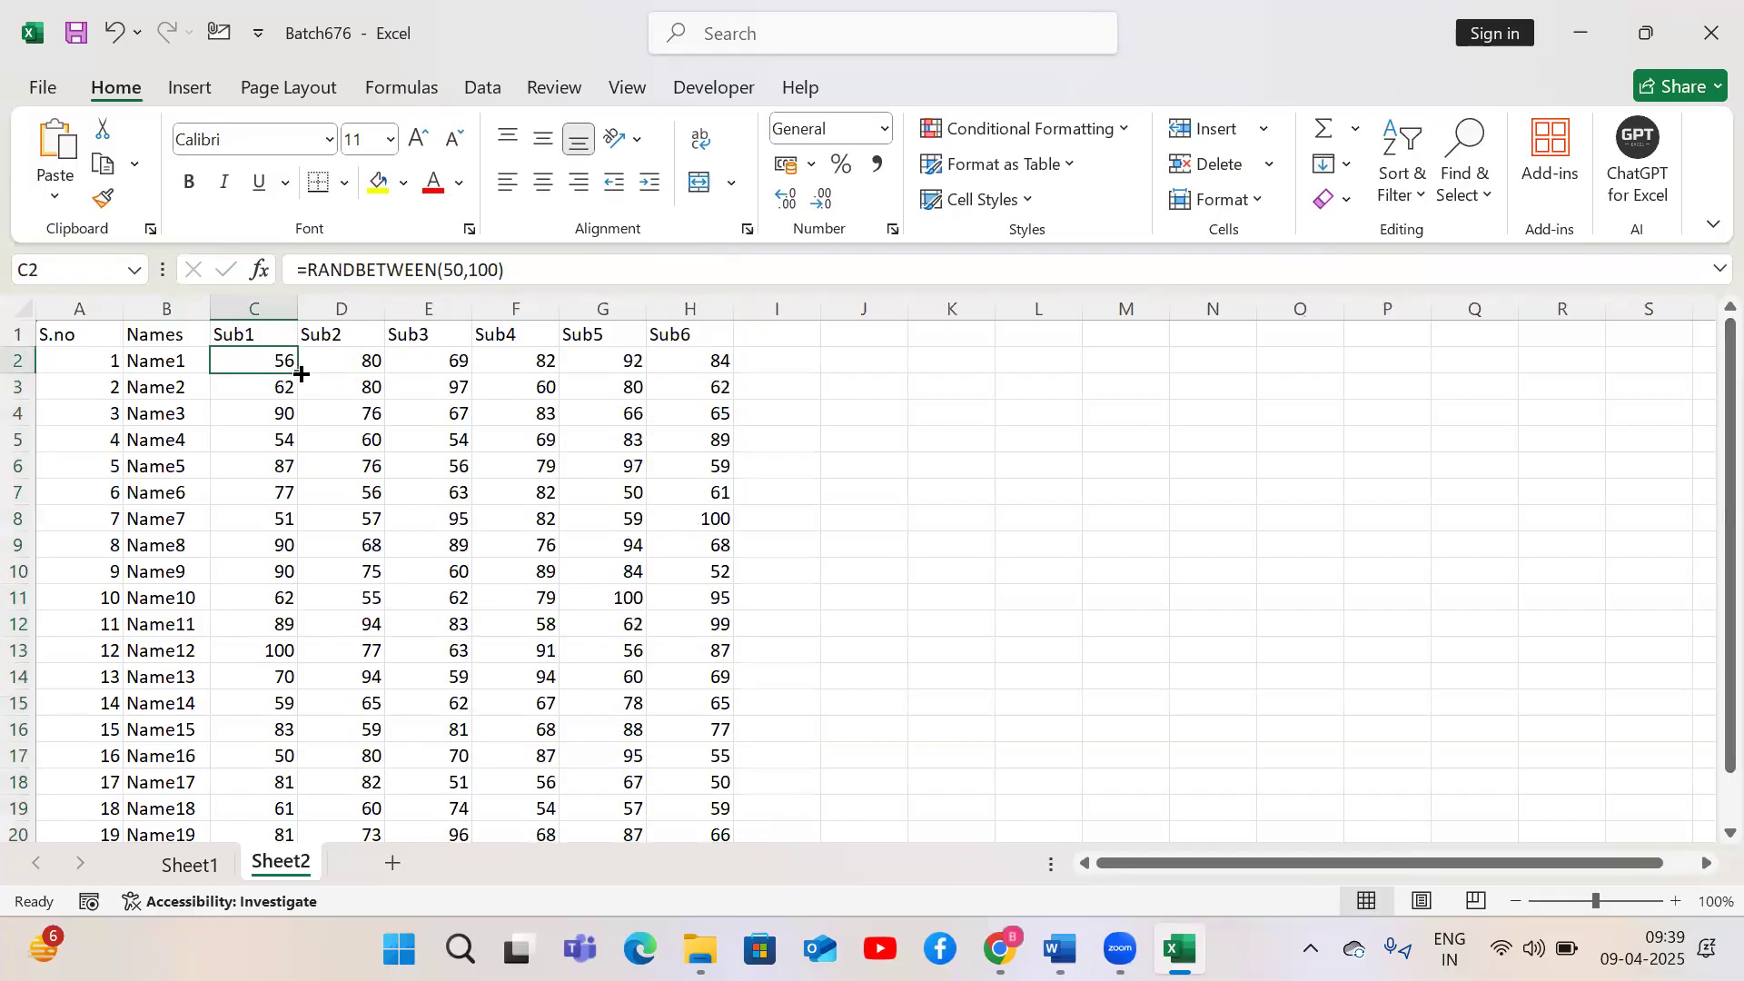
{"action": "double_click", "coordinate": [298, 373]}
{"action": "key", "text": "ctrl+Down"}
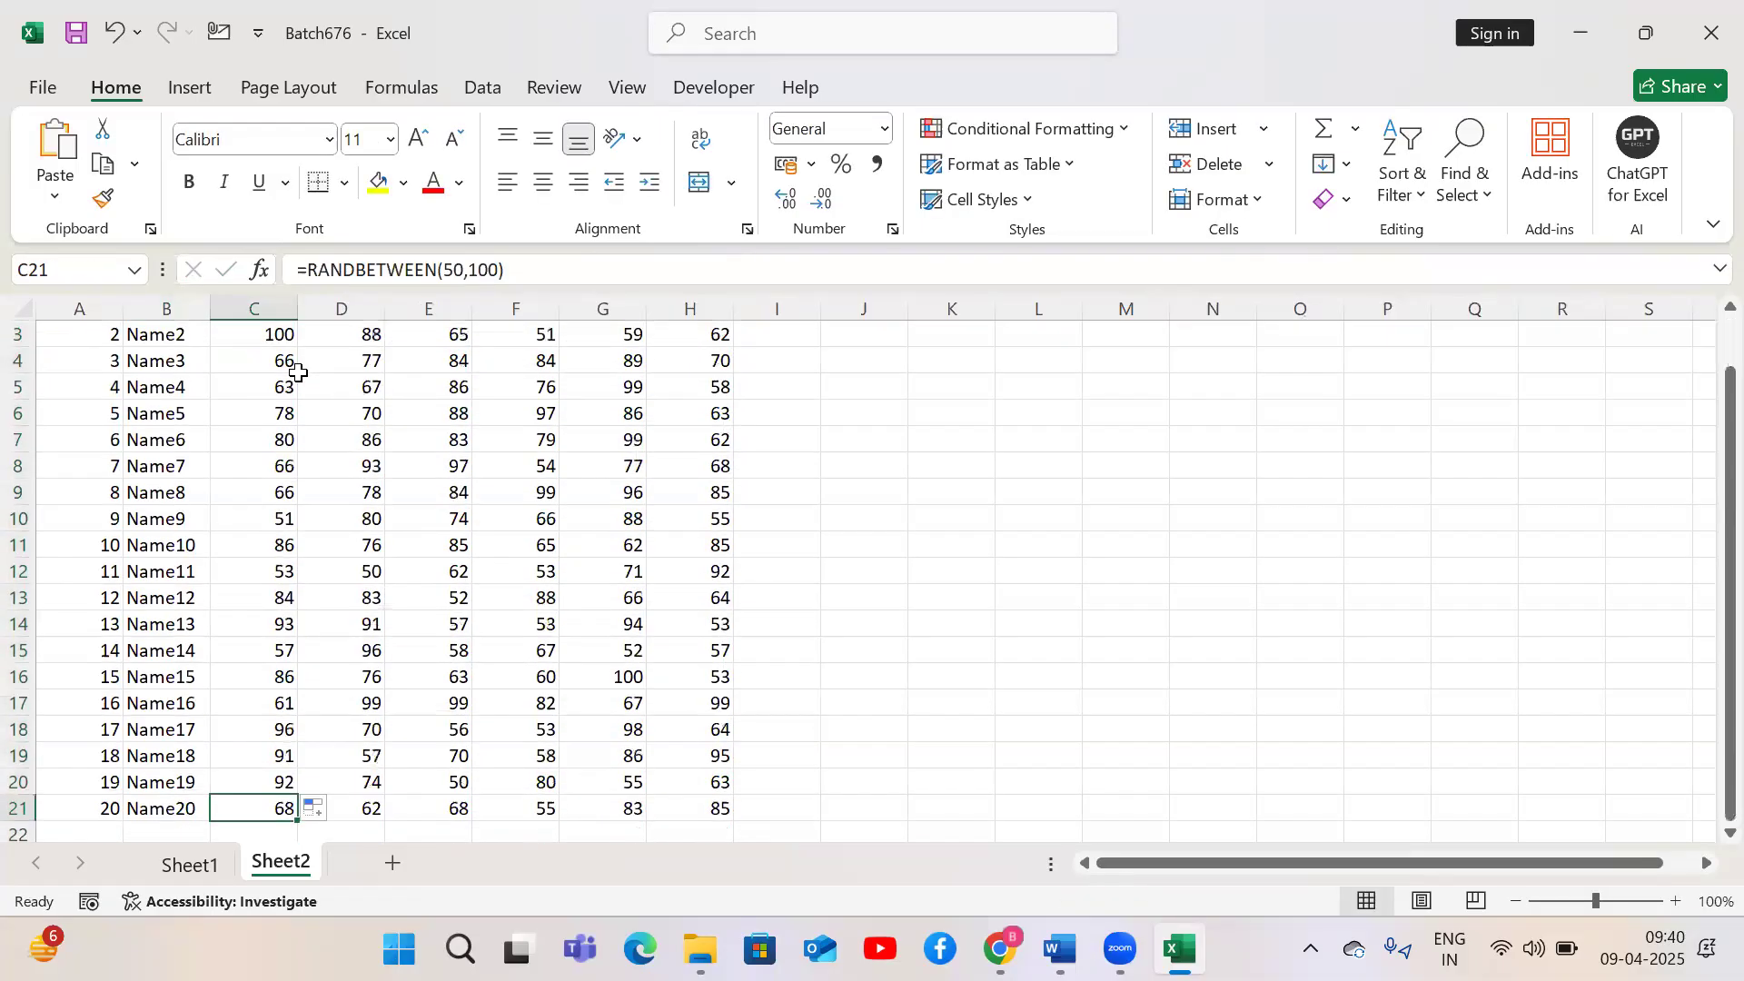
{"action": "key", "text": "ctrl+Up"}
{"action": "key", "text": "Down"}
{"action": "key", "text": "ctrl+shift+Down"}
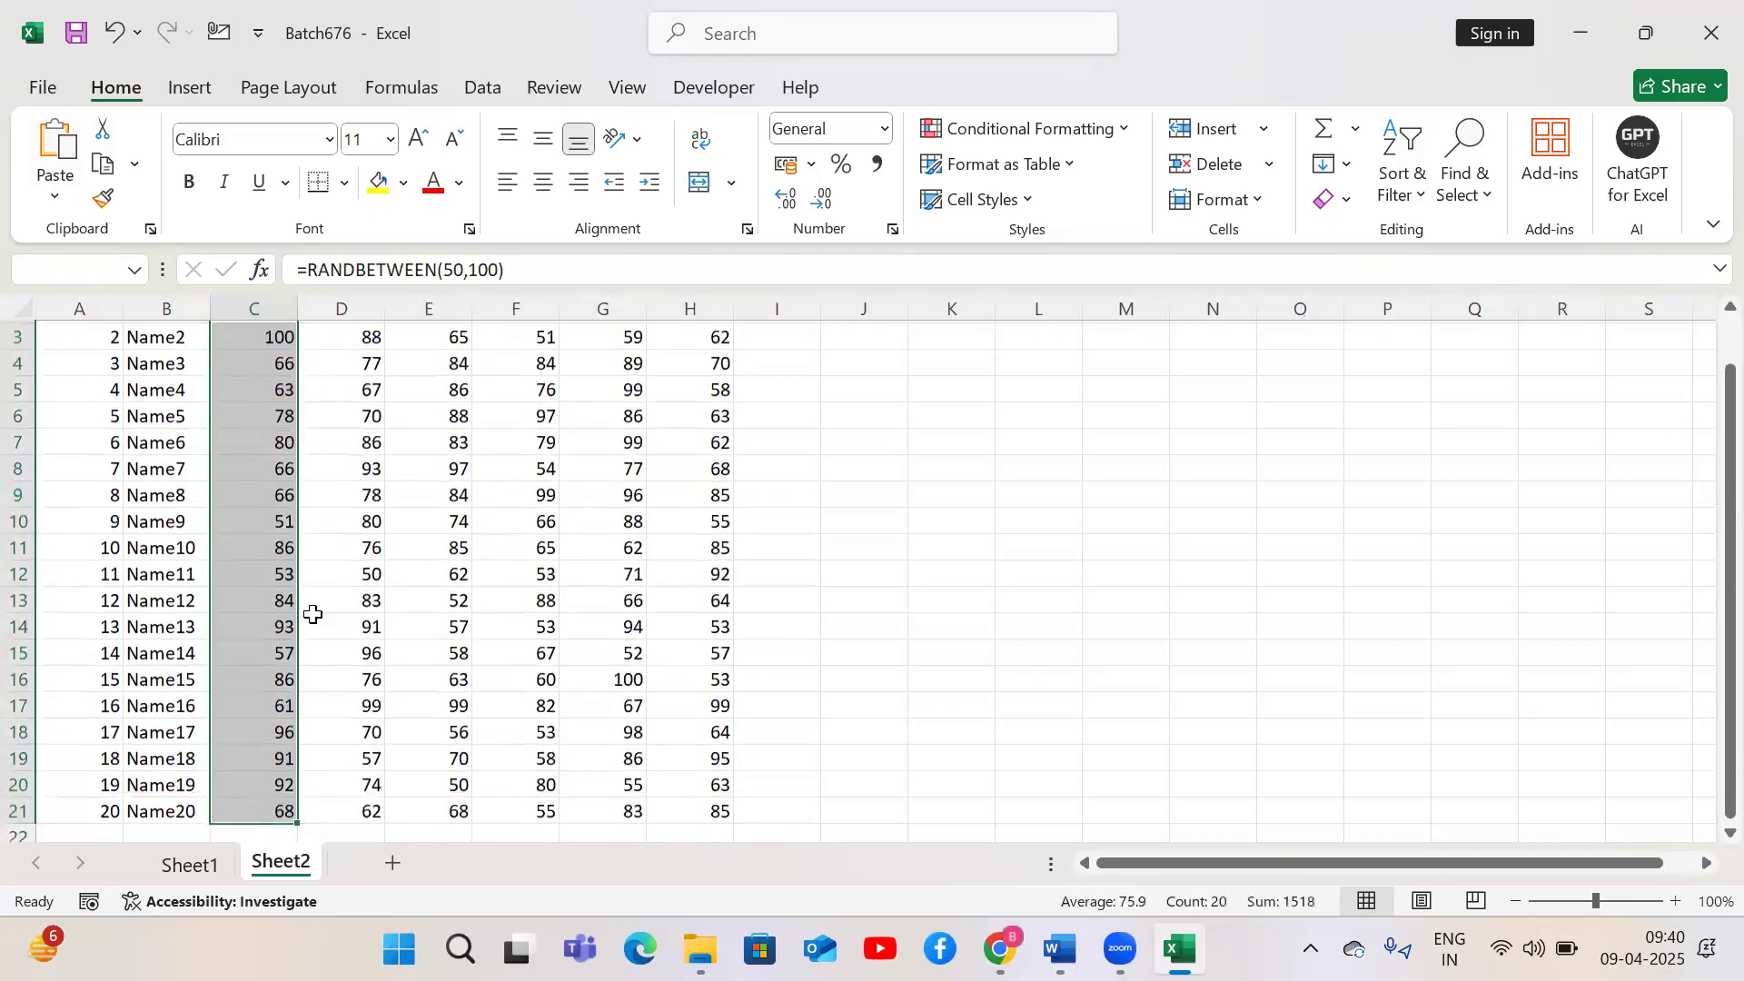
{"action": "left_click_drag", "start_coordinate": [301, 819], "coordinate": [692, 808]}
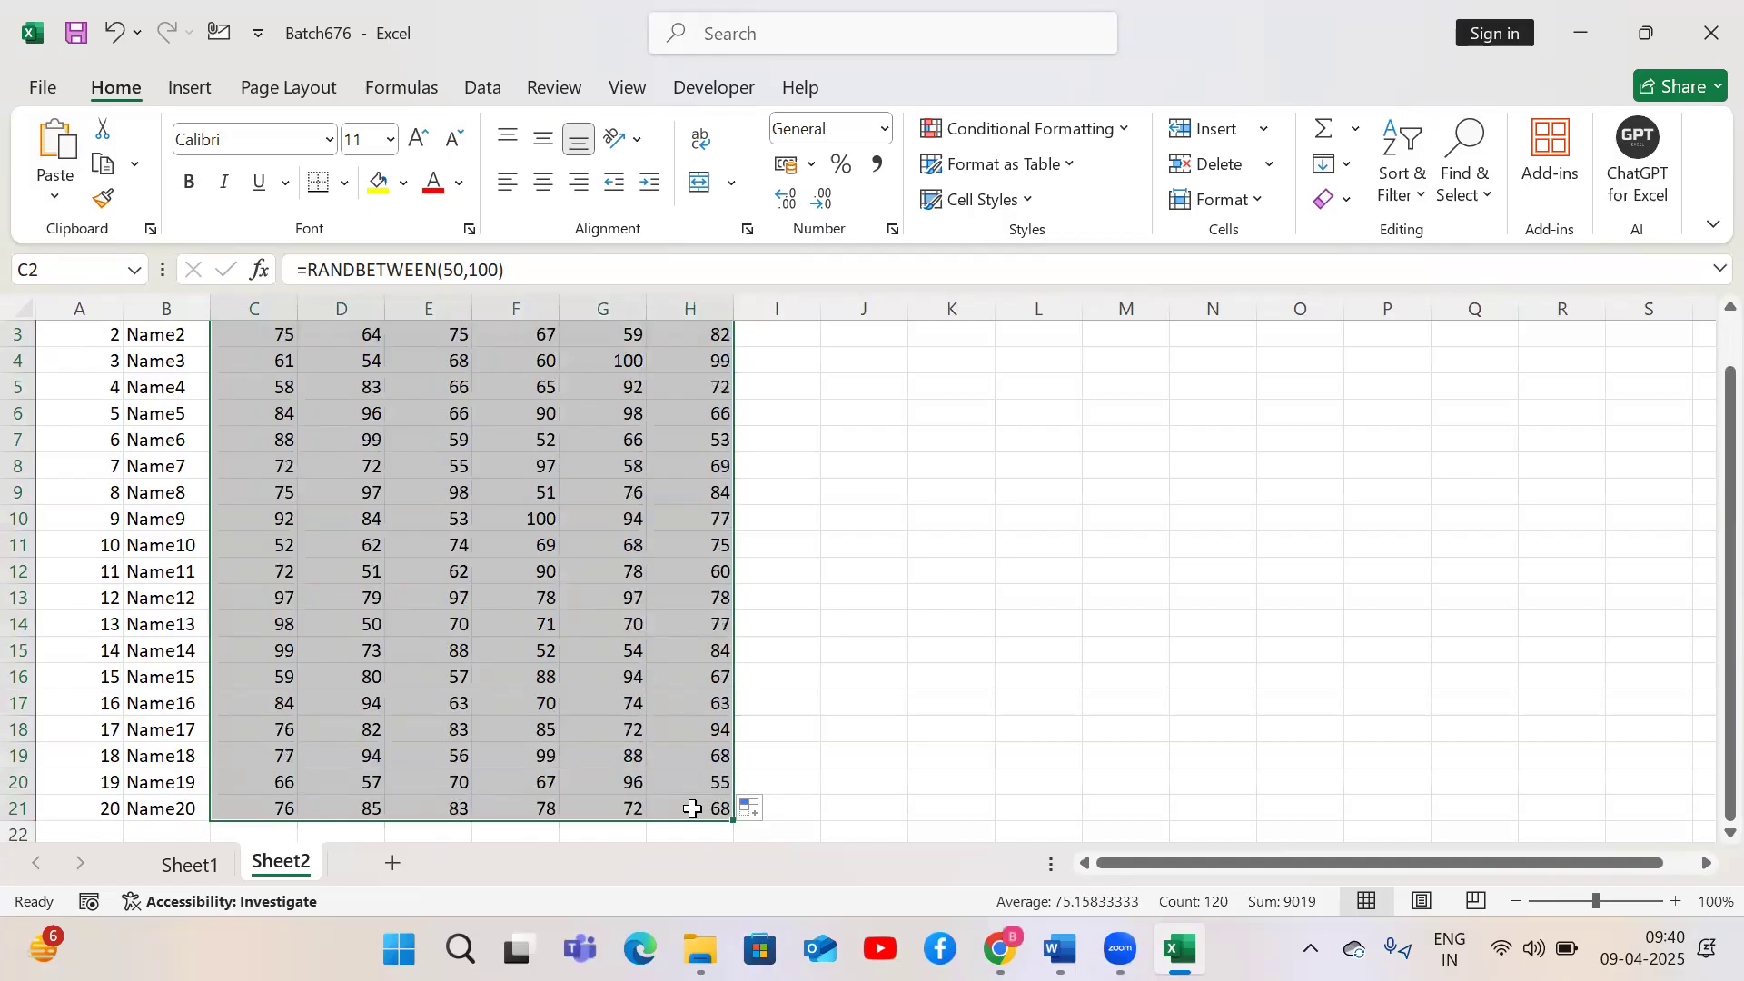
{"action": "left_click_drag", "start_coordinate": [1703, 551], "coordinate": [1703, 399]}
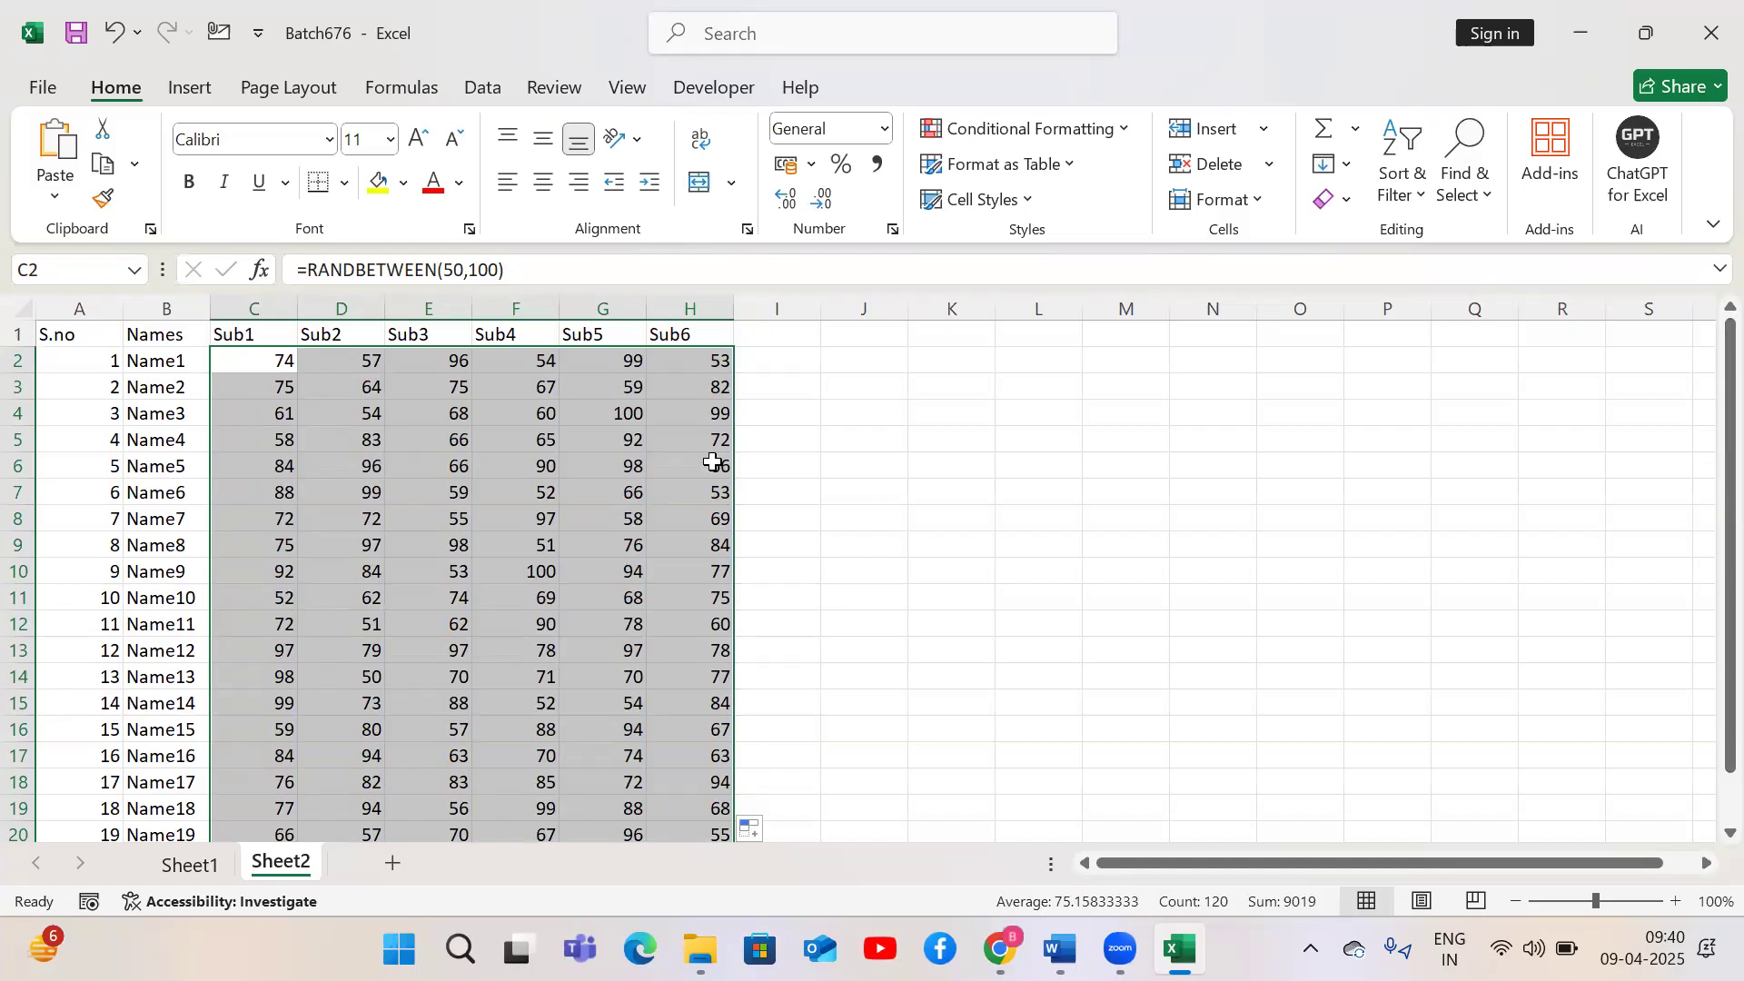
{"action": "left_click", "coordinate": [1073, 382]}
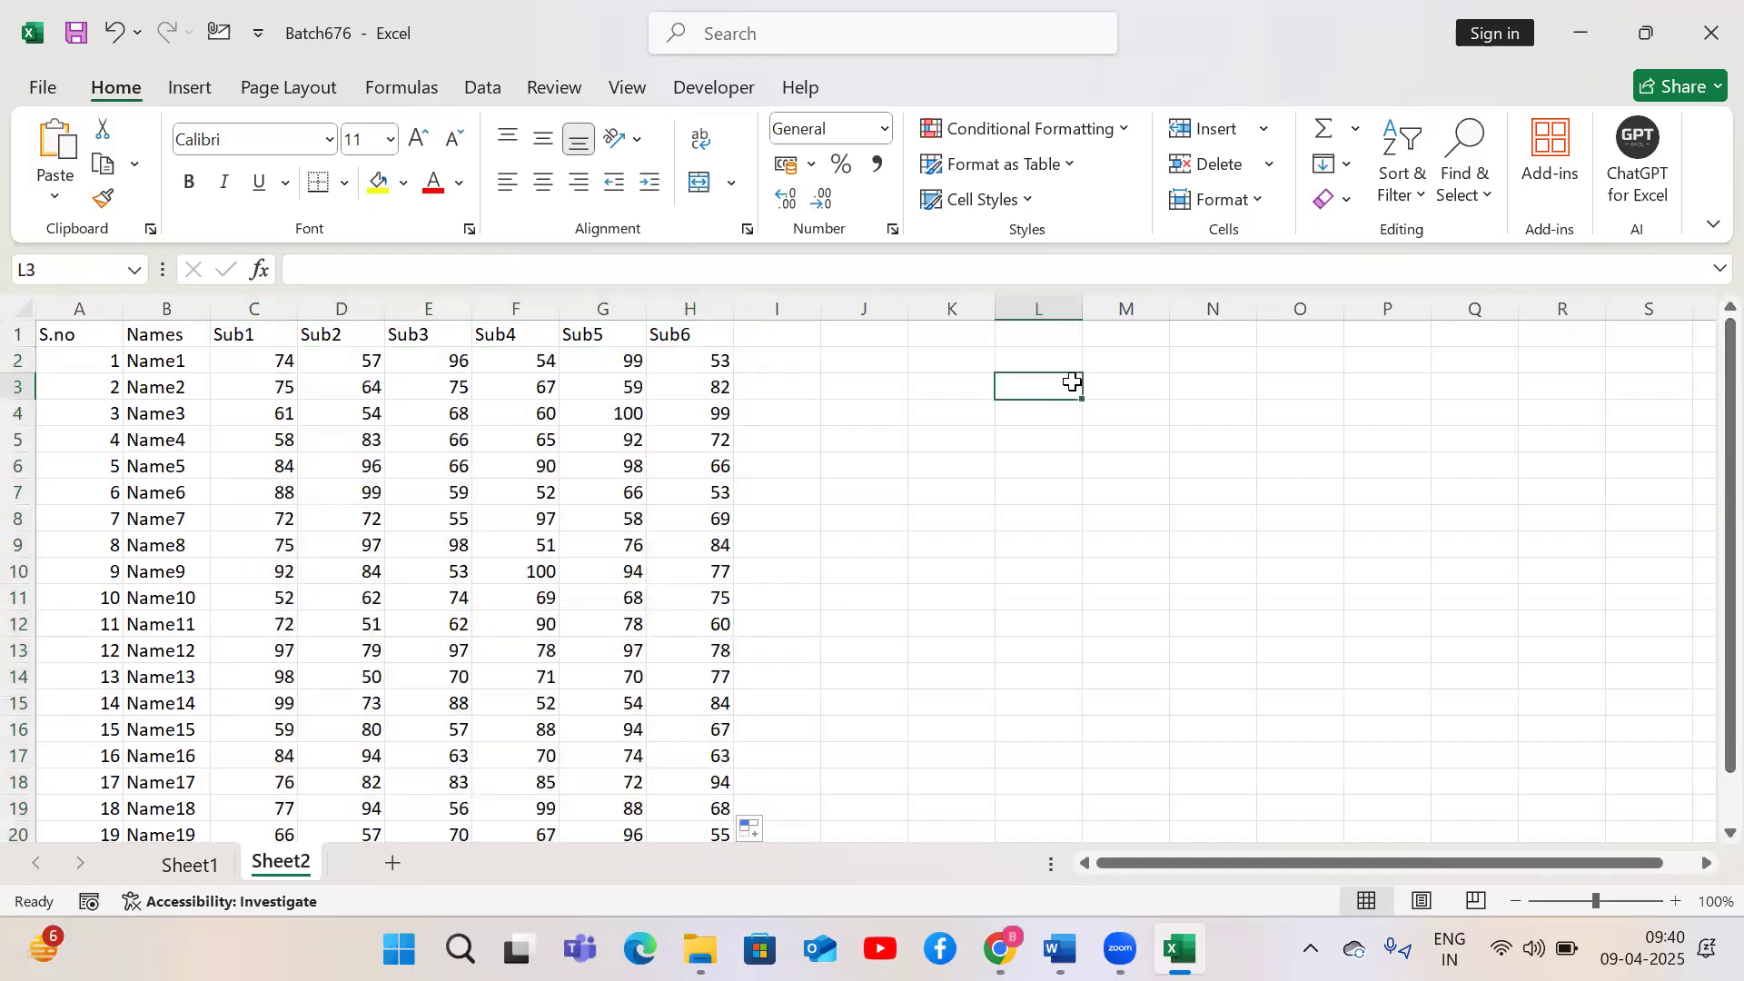
{"action": "type", "text": "d"}
{"action": "key", "text": "Return"}
{"action": "type", "text": "d"}
{"action": "key", "text": "Return"}
{"action": "type", "text": "d"}
{"action": "key", "text": "Return"}
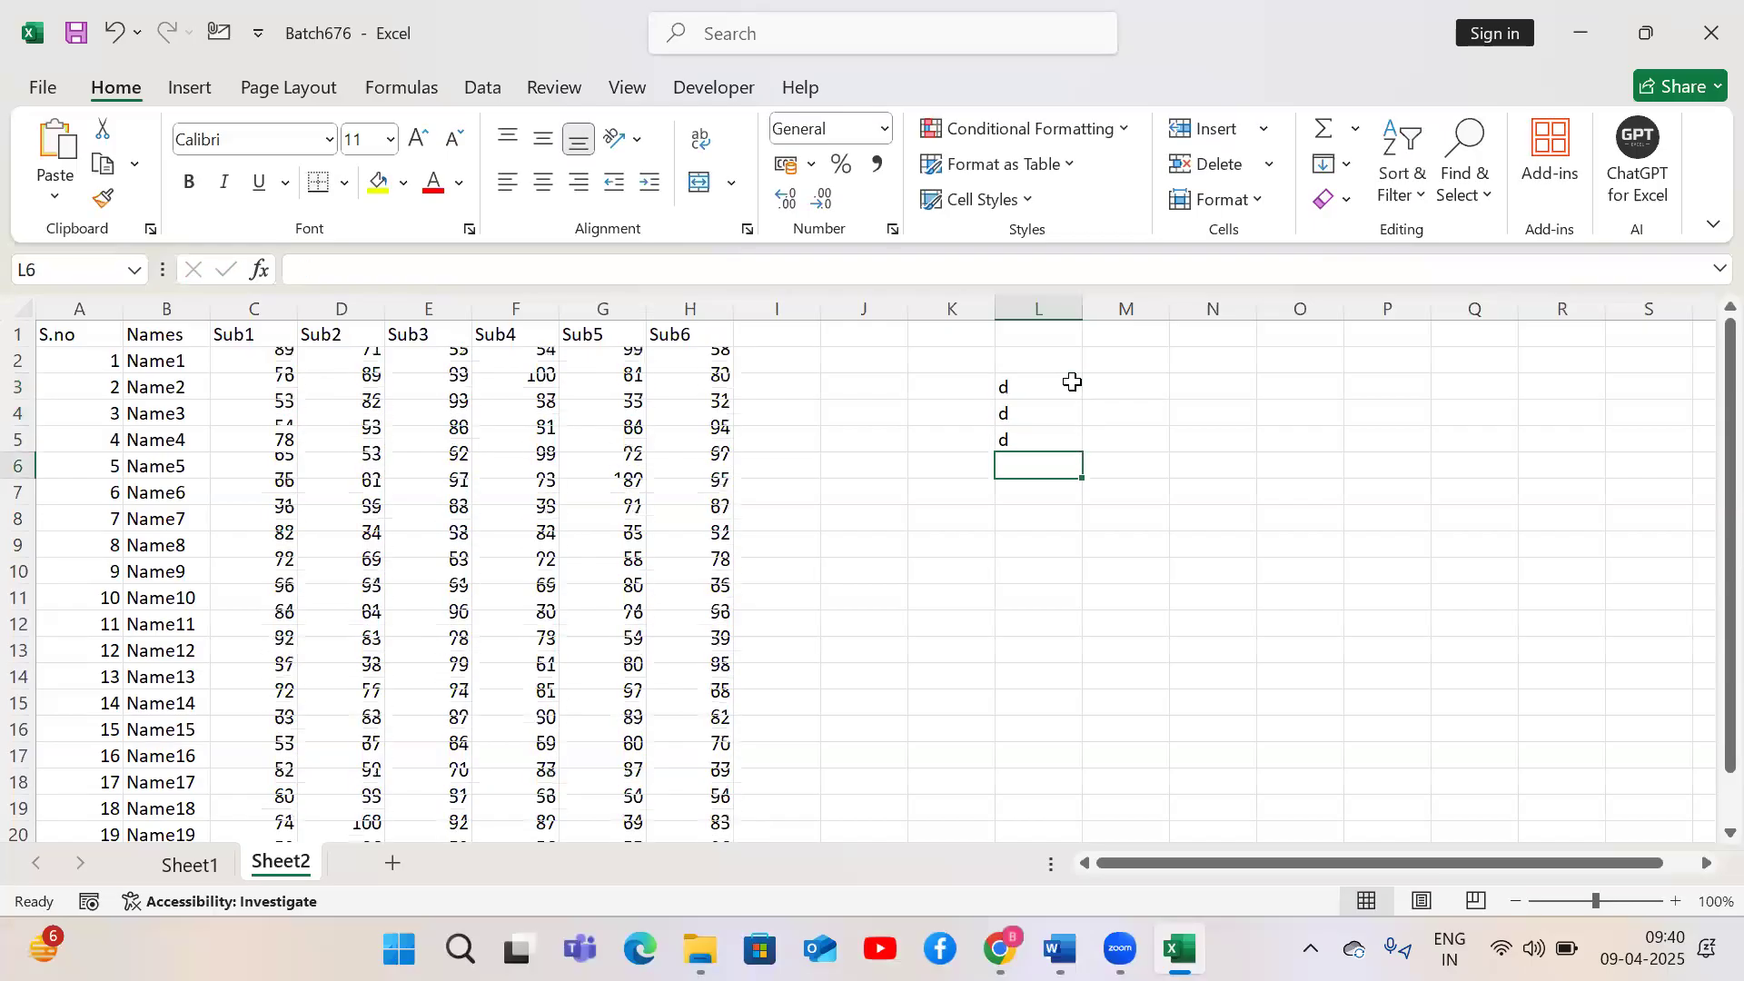
{"action": "type", "text": "d"}
{"action": "key", "text": "Return"}
{"action": "type", "text": "d"}
{"action": "key", "text": "Return"}
{"action": "type", "text": "d"}
{"action": "key", "text": "Return"}
{"action": "type", "text": "d"}
{"action": "key", "text": "Return"}
{"action": "type", "text": "d"}
{"action": "key", "text": "Return"}
{"action": "type", "text": "d"}
{"action": "key", "text": "Return"}
{"action": "type", "text": "d"}
{"action": "key", "text": "Return"}
{"action": "type", "text": "d"}
{"action": "key", "text": "Return"}
{"action": "key", "text": "Up"}
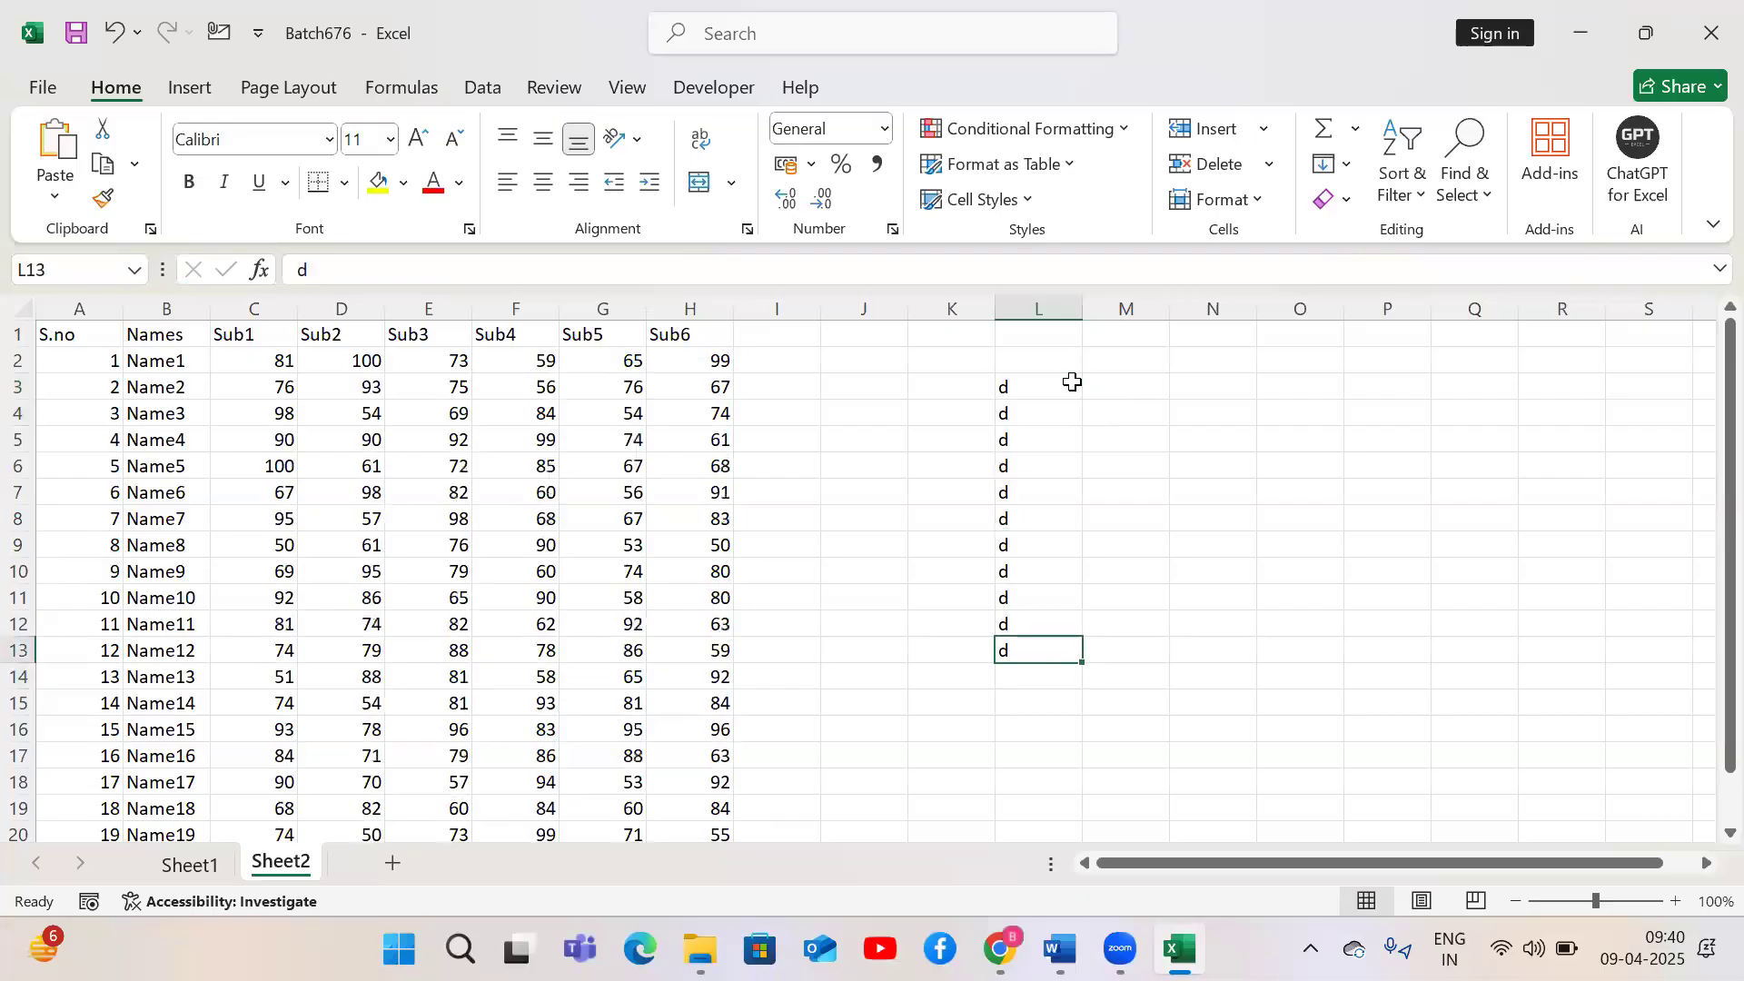
{"action": "left_click", "coordinate": [1073, 383], "text": "shift"}
{"action": "key", "text": "Delete"}
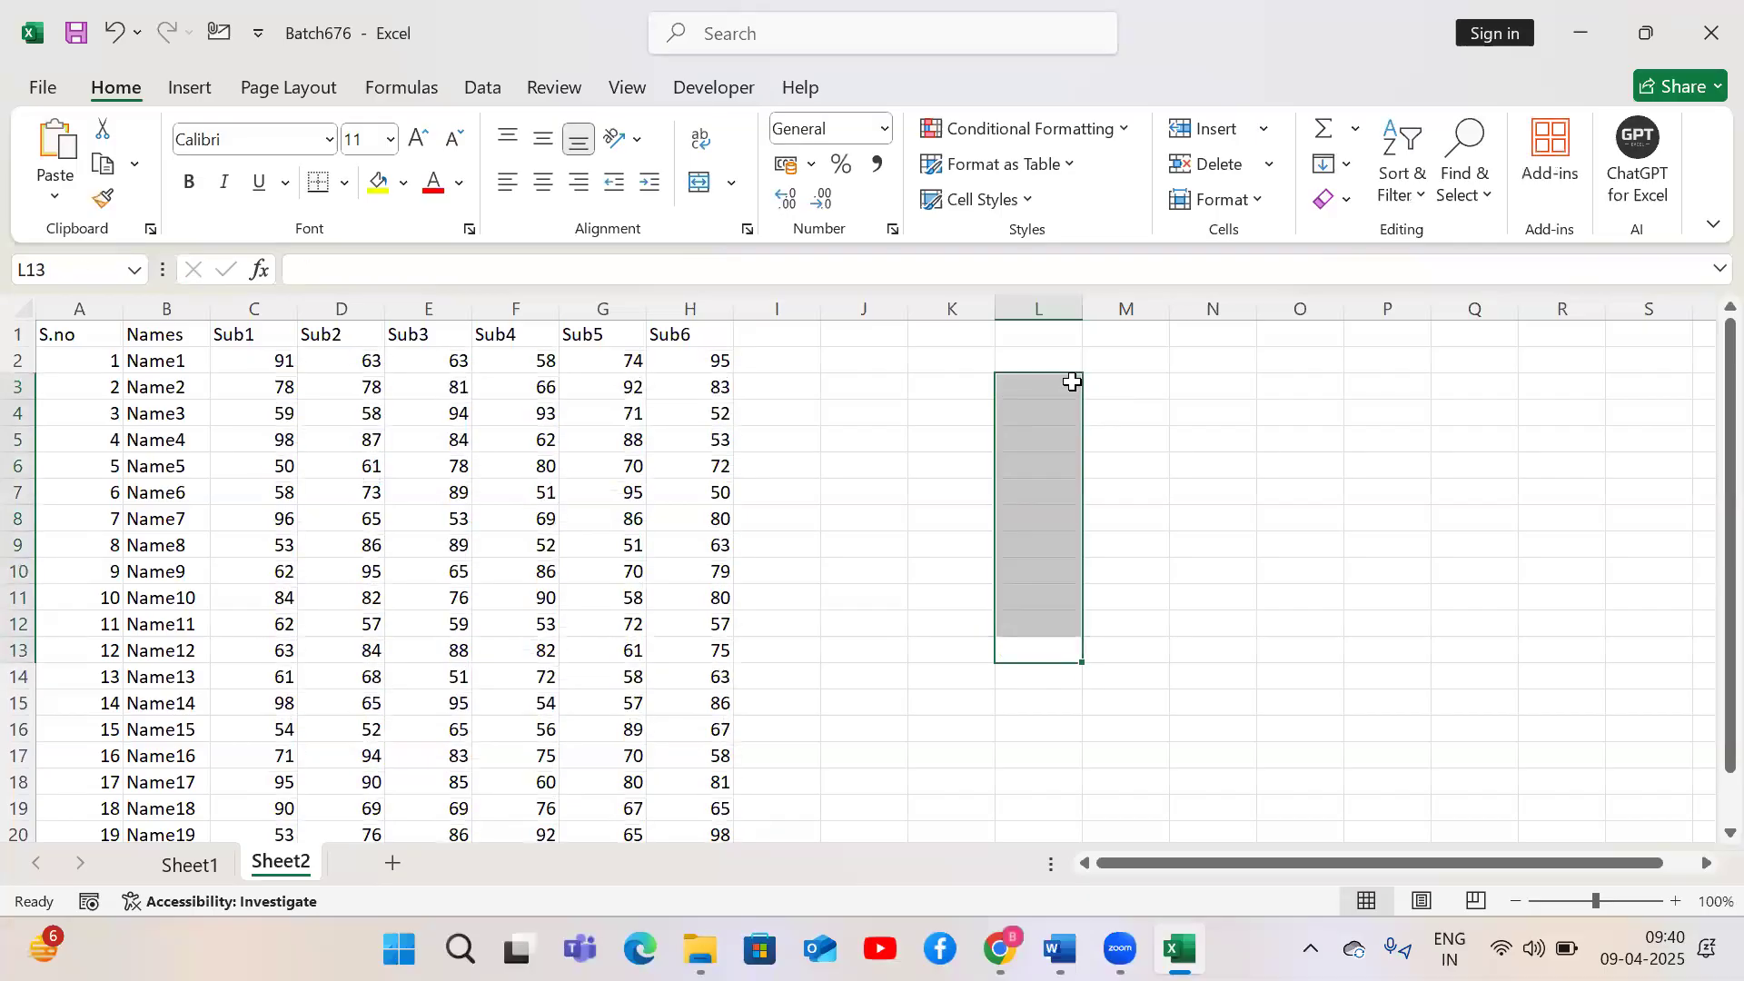
Enter the label Ctrl + C in J1 and copy beside it in K1
{"action": "key", "text": "Left"}
{"action": "key", "text": "Left"}
{"action": "key", "text": "ctrl+Up"}
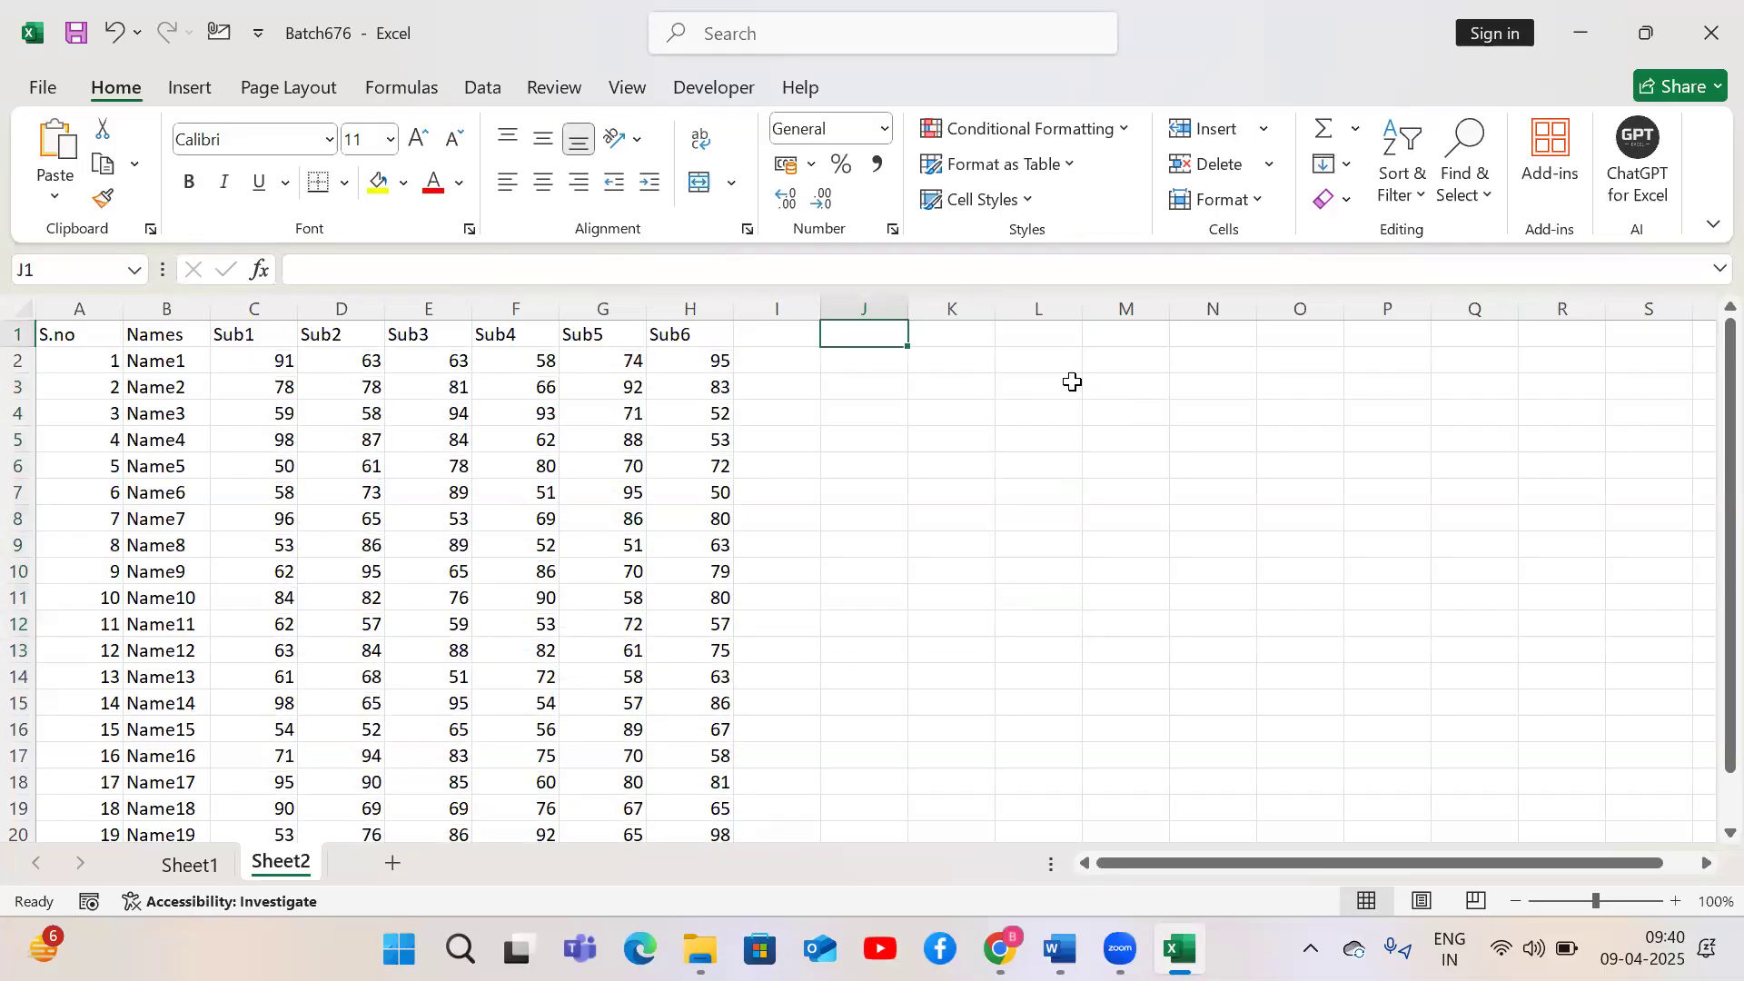
{"action": "type", "text": "Ctrl + C"}
{"action": "key", "text": "Tab"}
{"action": "type", "text": "c"}
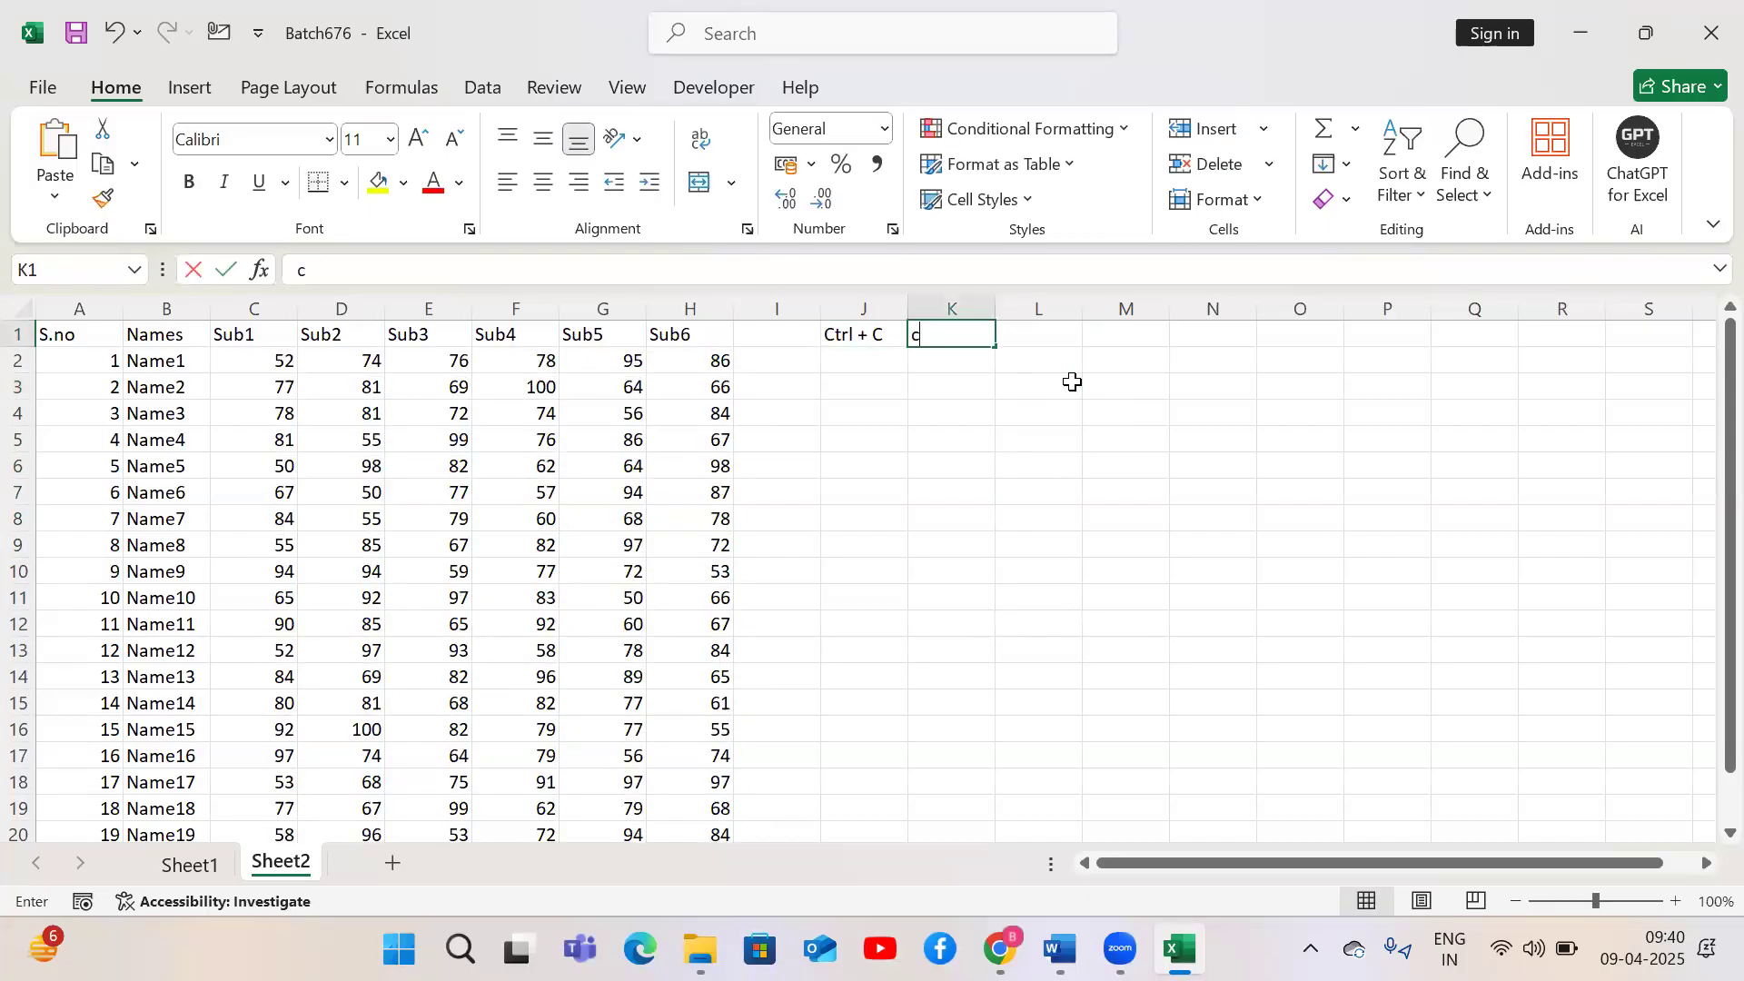
{"action": "type", "text": "opy"}
{"action": "key", "text": "Return"}
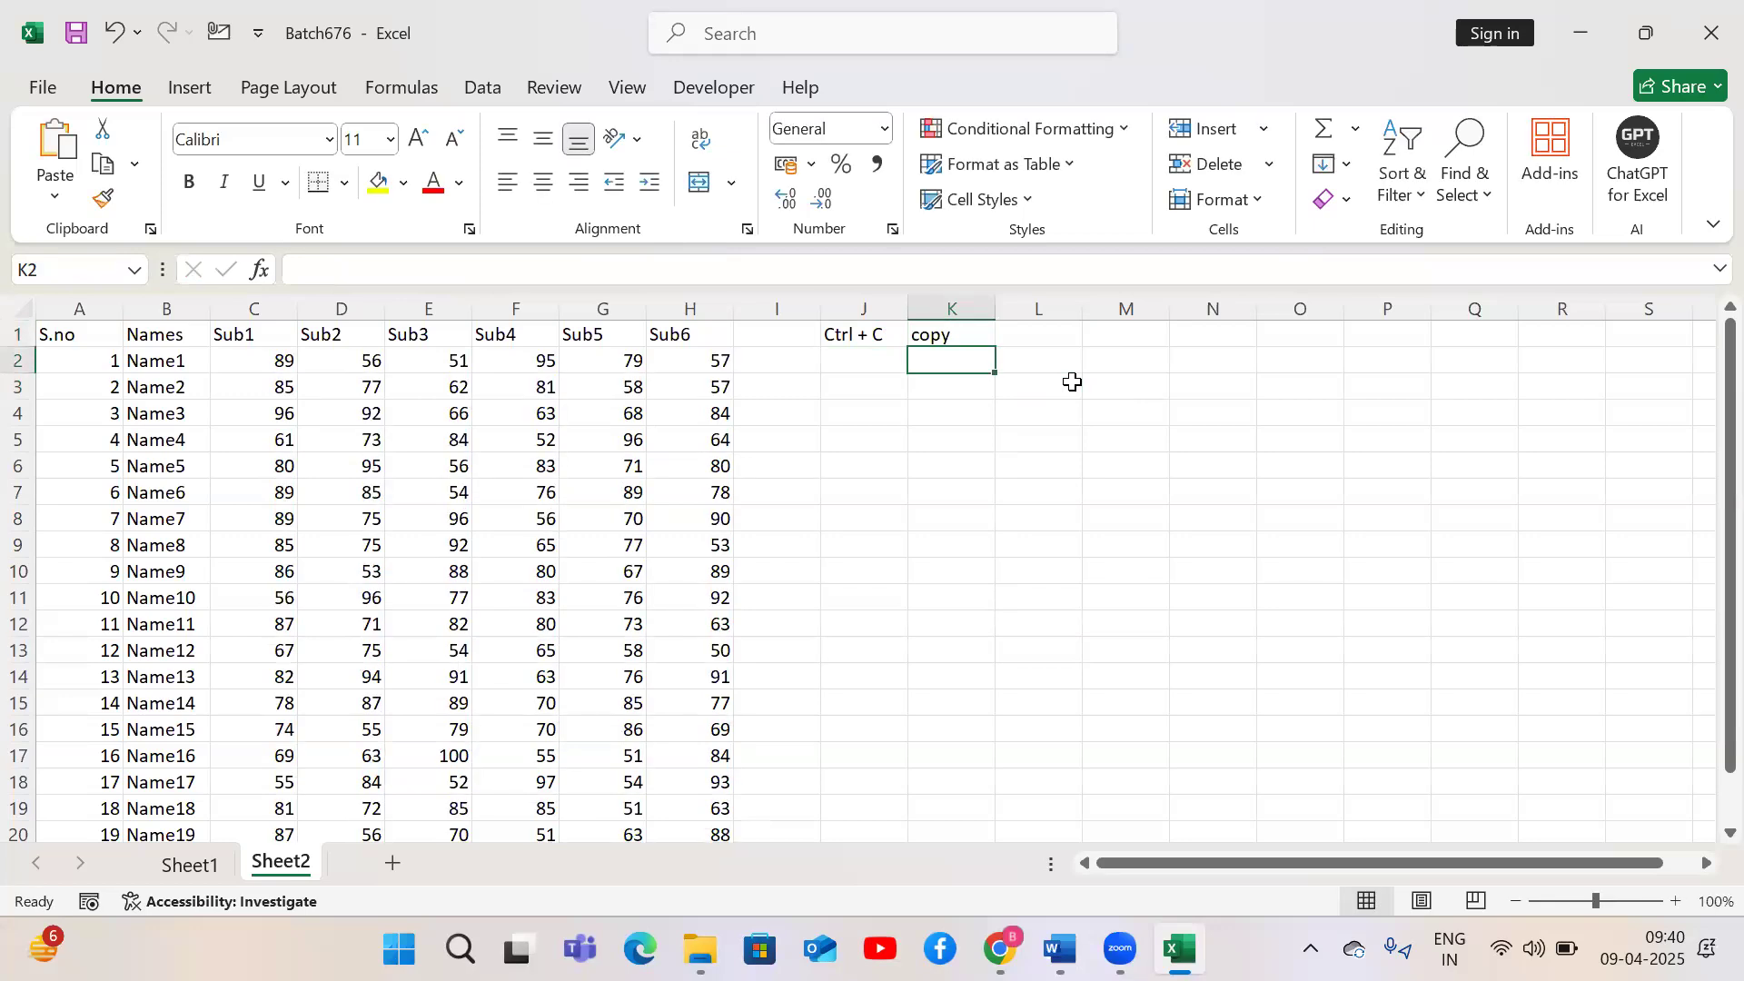
Enter the label Ctrl + V in J2 and Paste beside it in K2
{"action": "key", "text": "Left"}
{"action": "type", "text": "Ctrl + "}
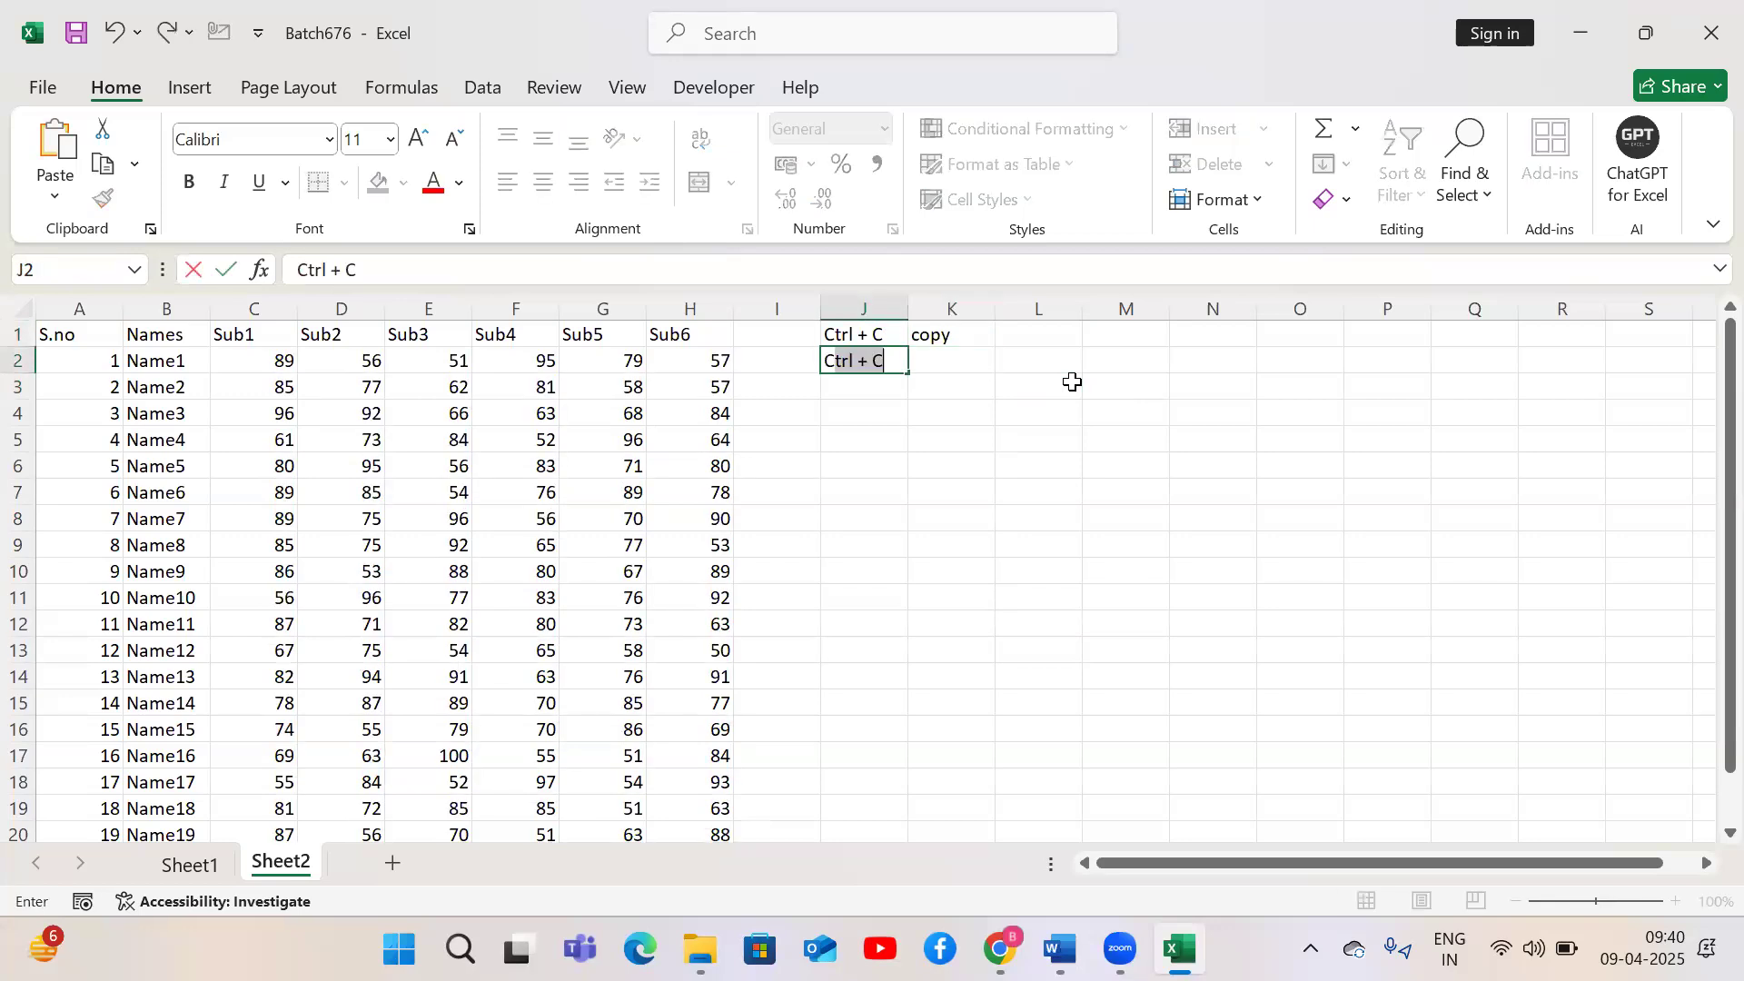
{"action": "type", "text": "V"}
{"action": "key", "text": "Tab"}
{"action": "type", "text": "Paste"}
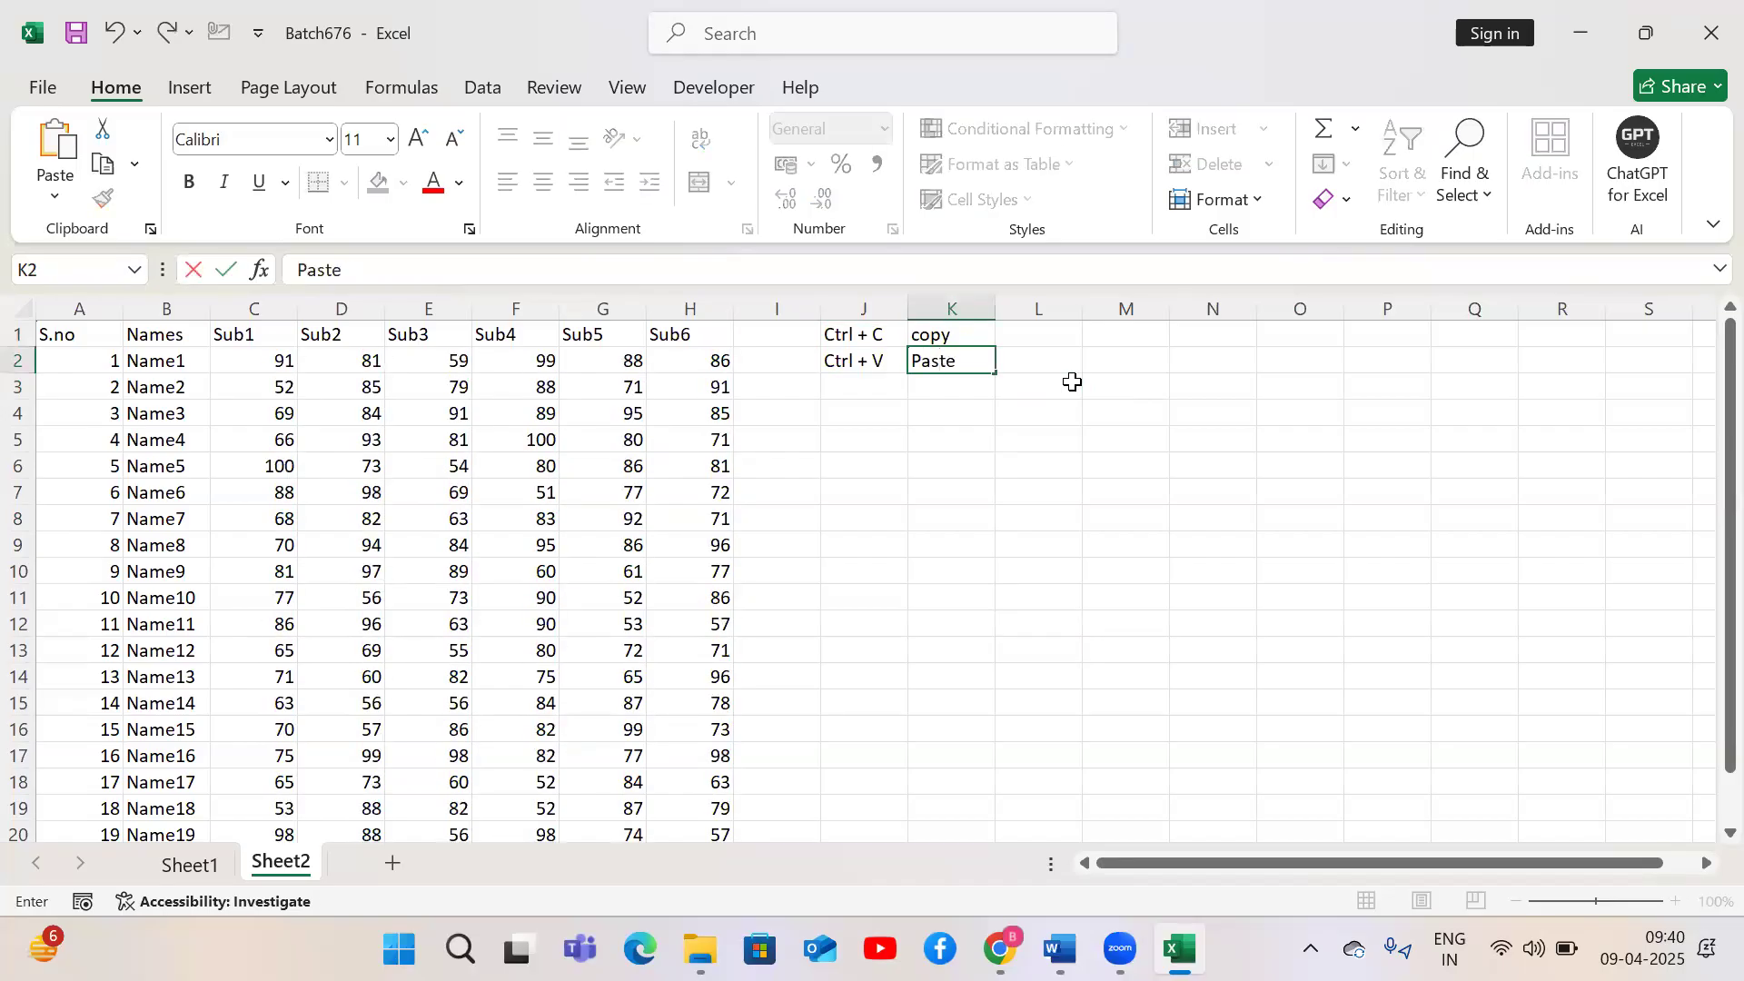
{"action": "key", "text": "Return"}
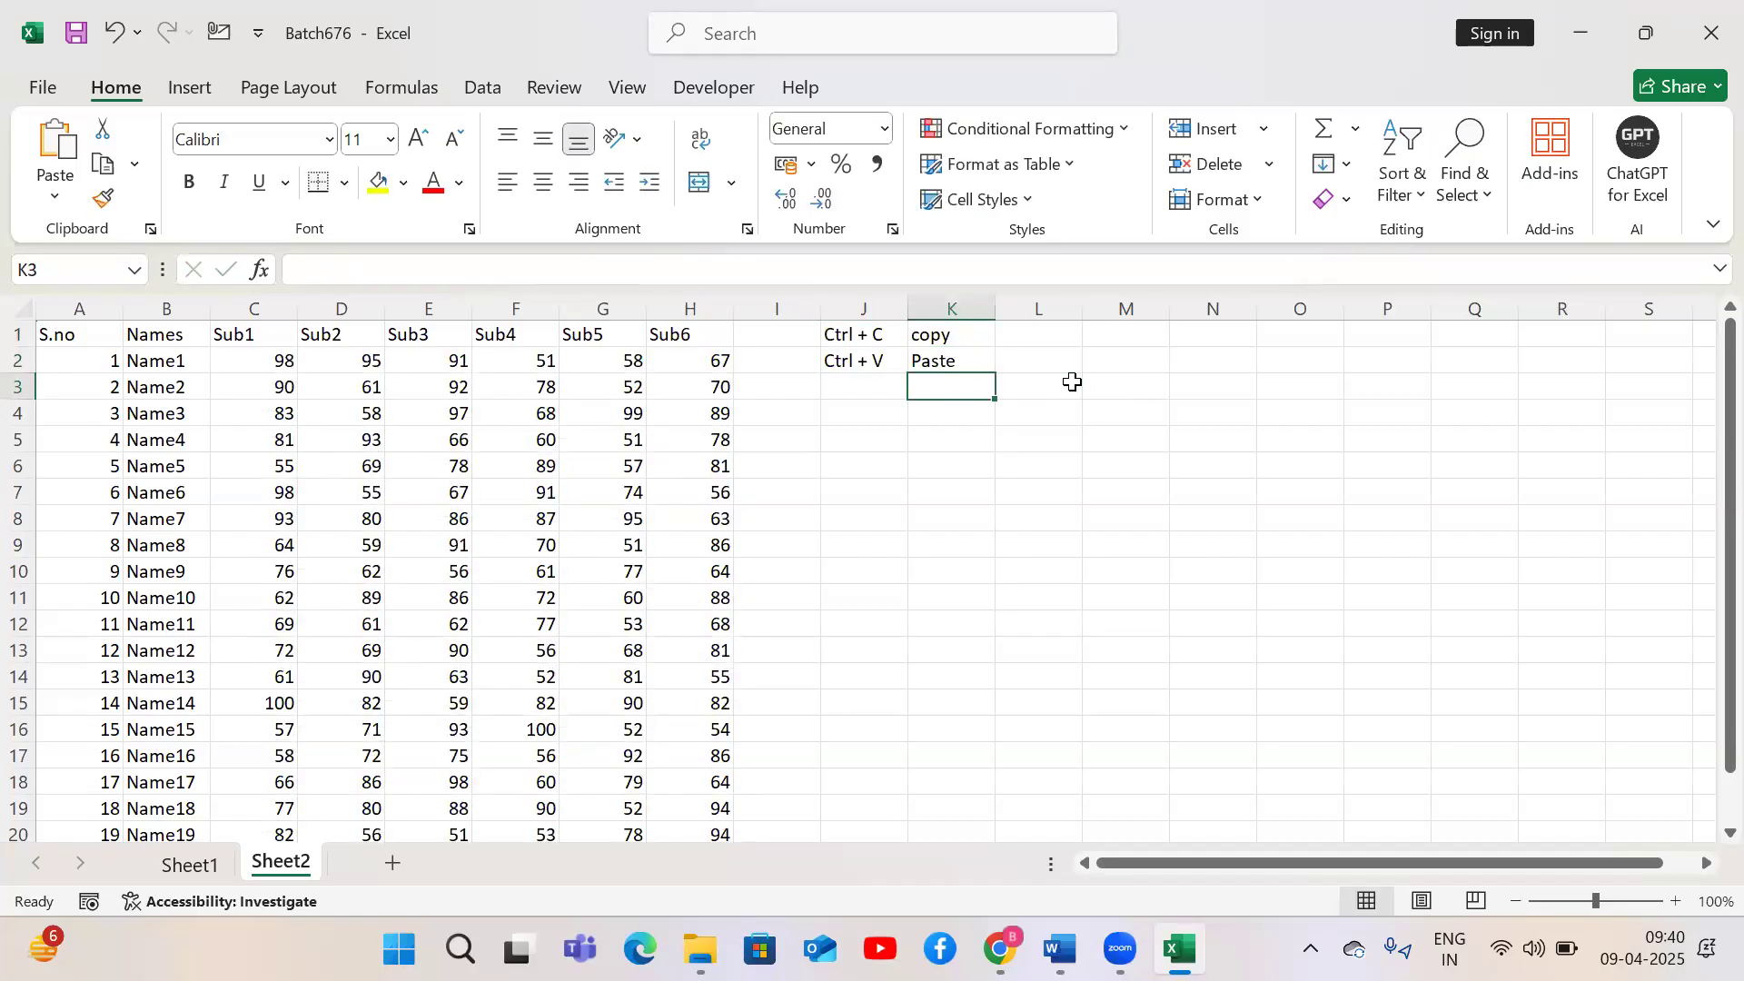
Format the Sub1 header bold with a yellow fill and increase its font size to 14
{"action": "left_click", "coordinate": [274, 336]}
{"action": "left_click", "coordinate": [188, 181]}
{"action": "left_click", "coordinate": [381, 191]}
{"action": "left_click", "coordinate": [418, 140]}
{"action": "left_click", "coordinate": [417, 141]}
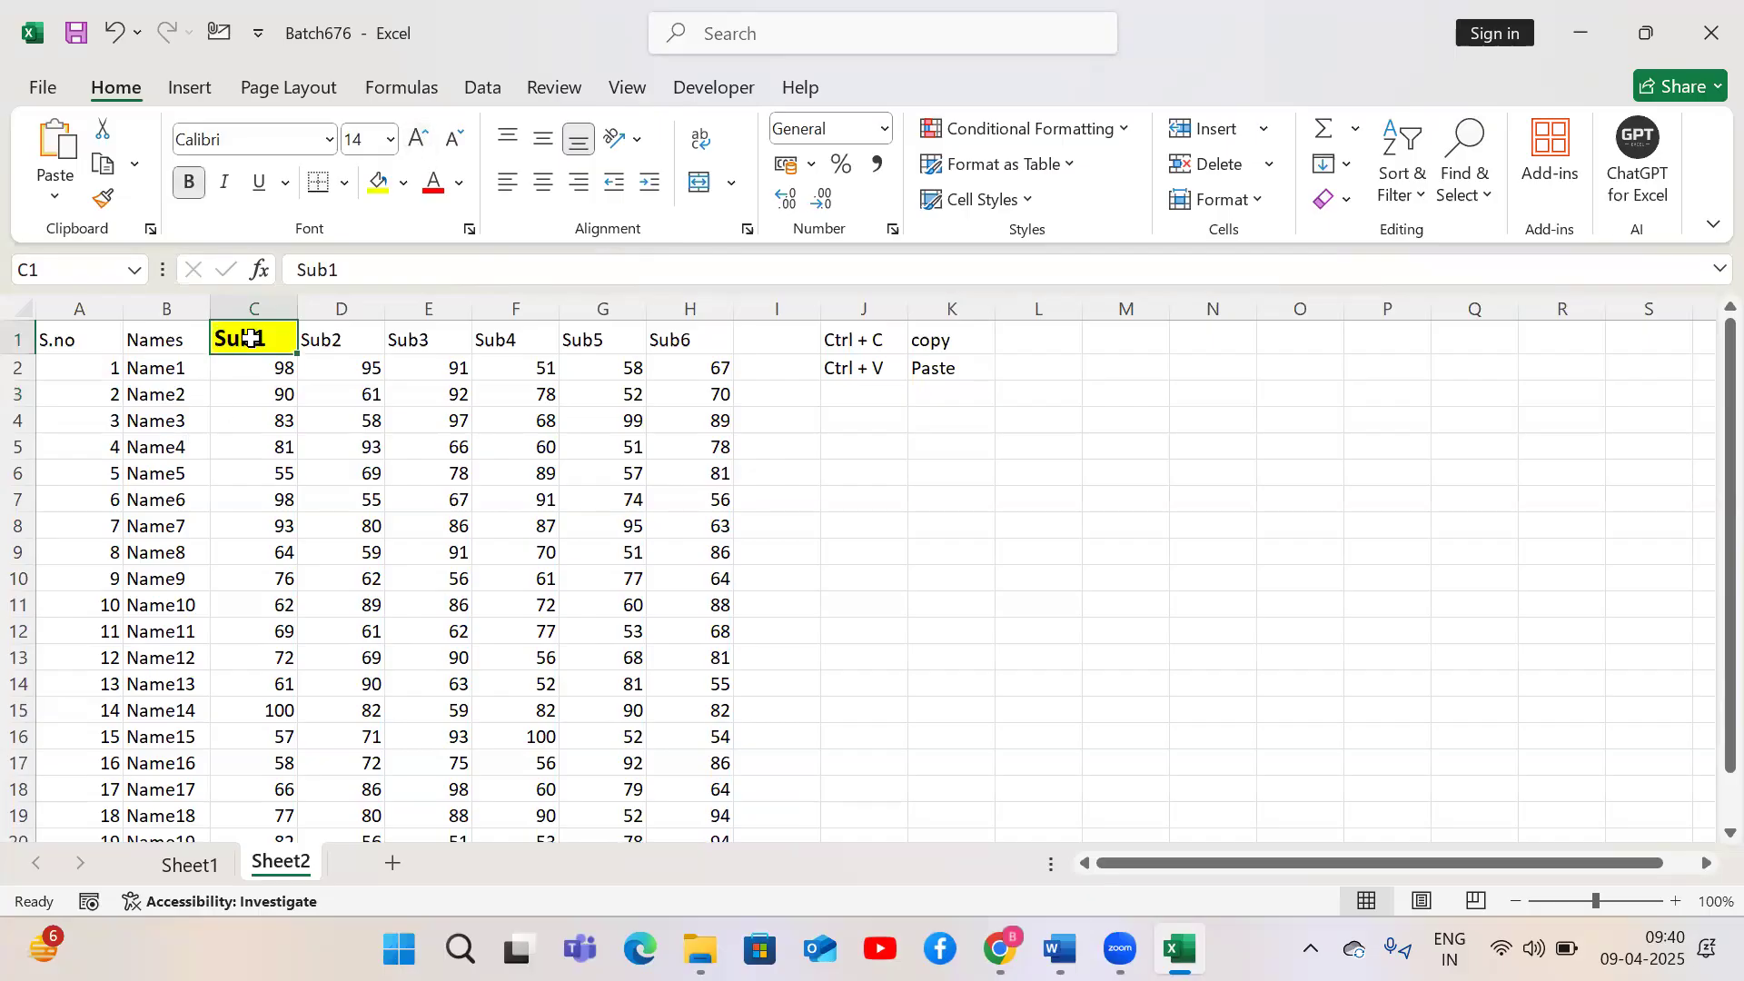
Copy the formatted Sub1 header and paste it into cell K7
{"action": "key", "text": "ctrl+c"}
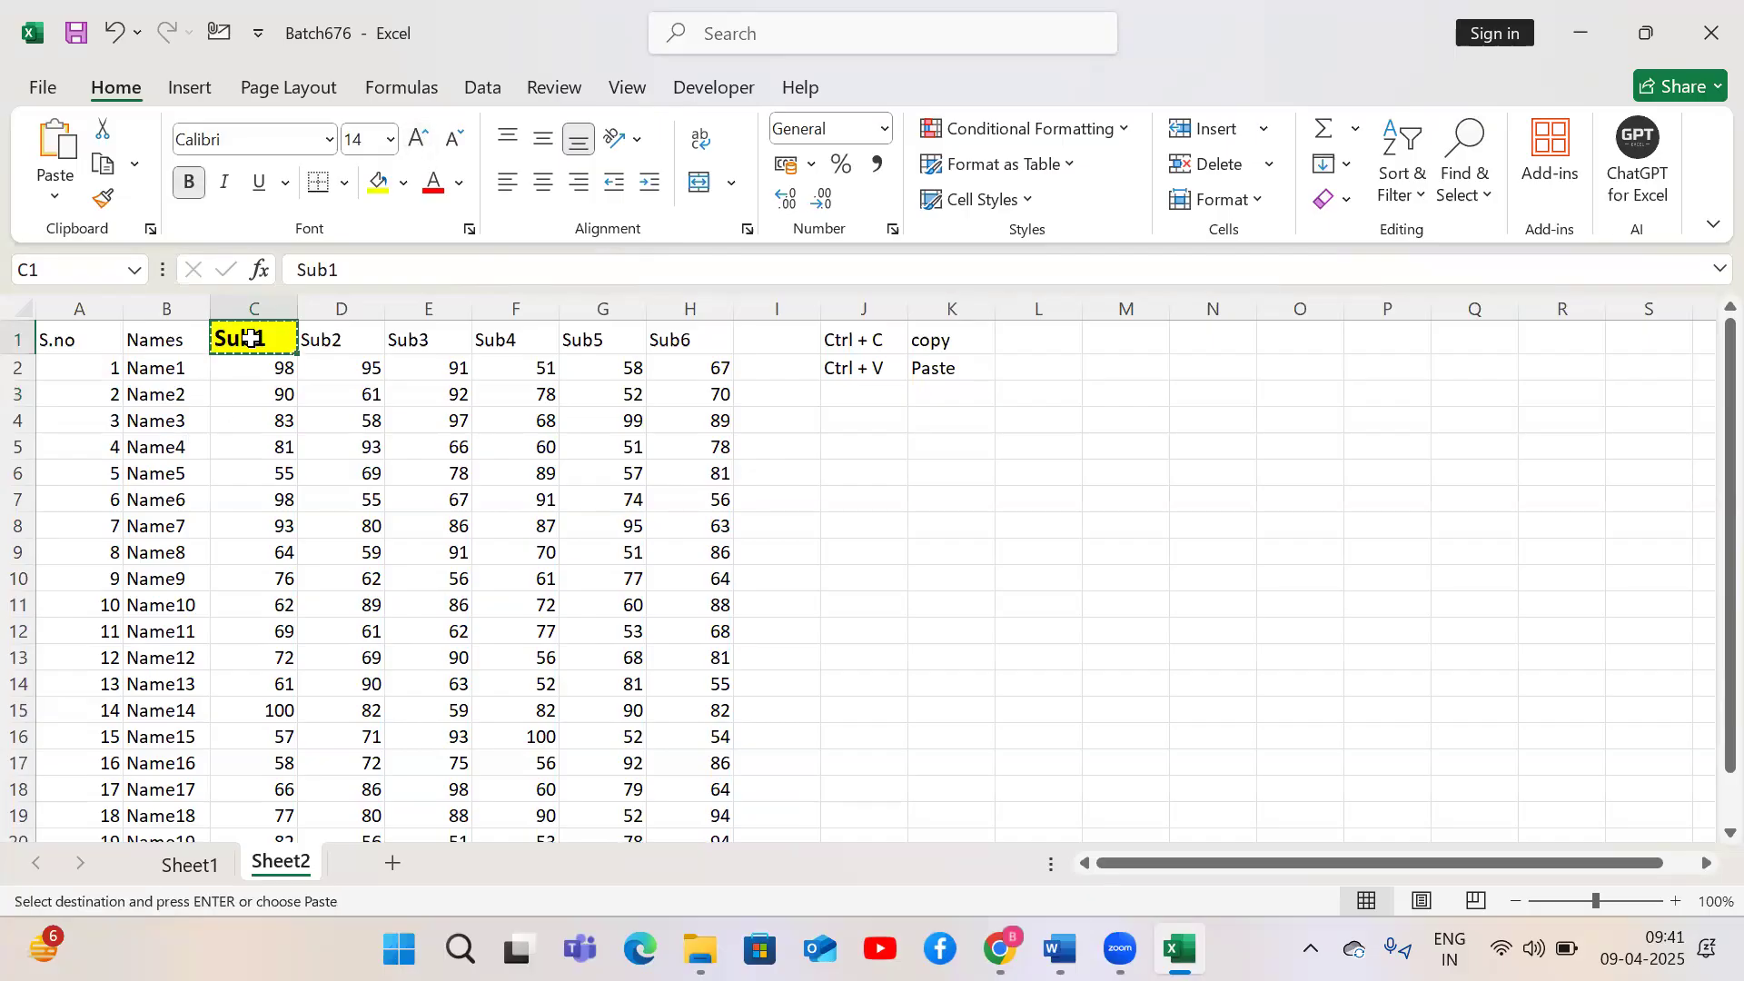
{"action": "left_click", "coordinate": [986, 489]}
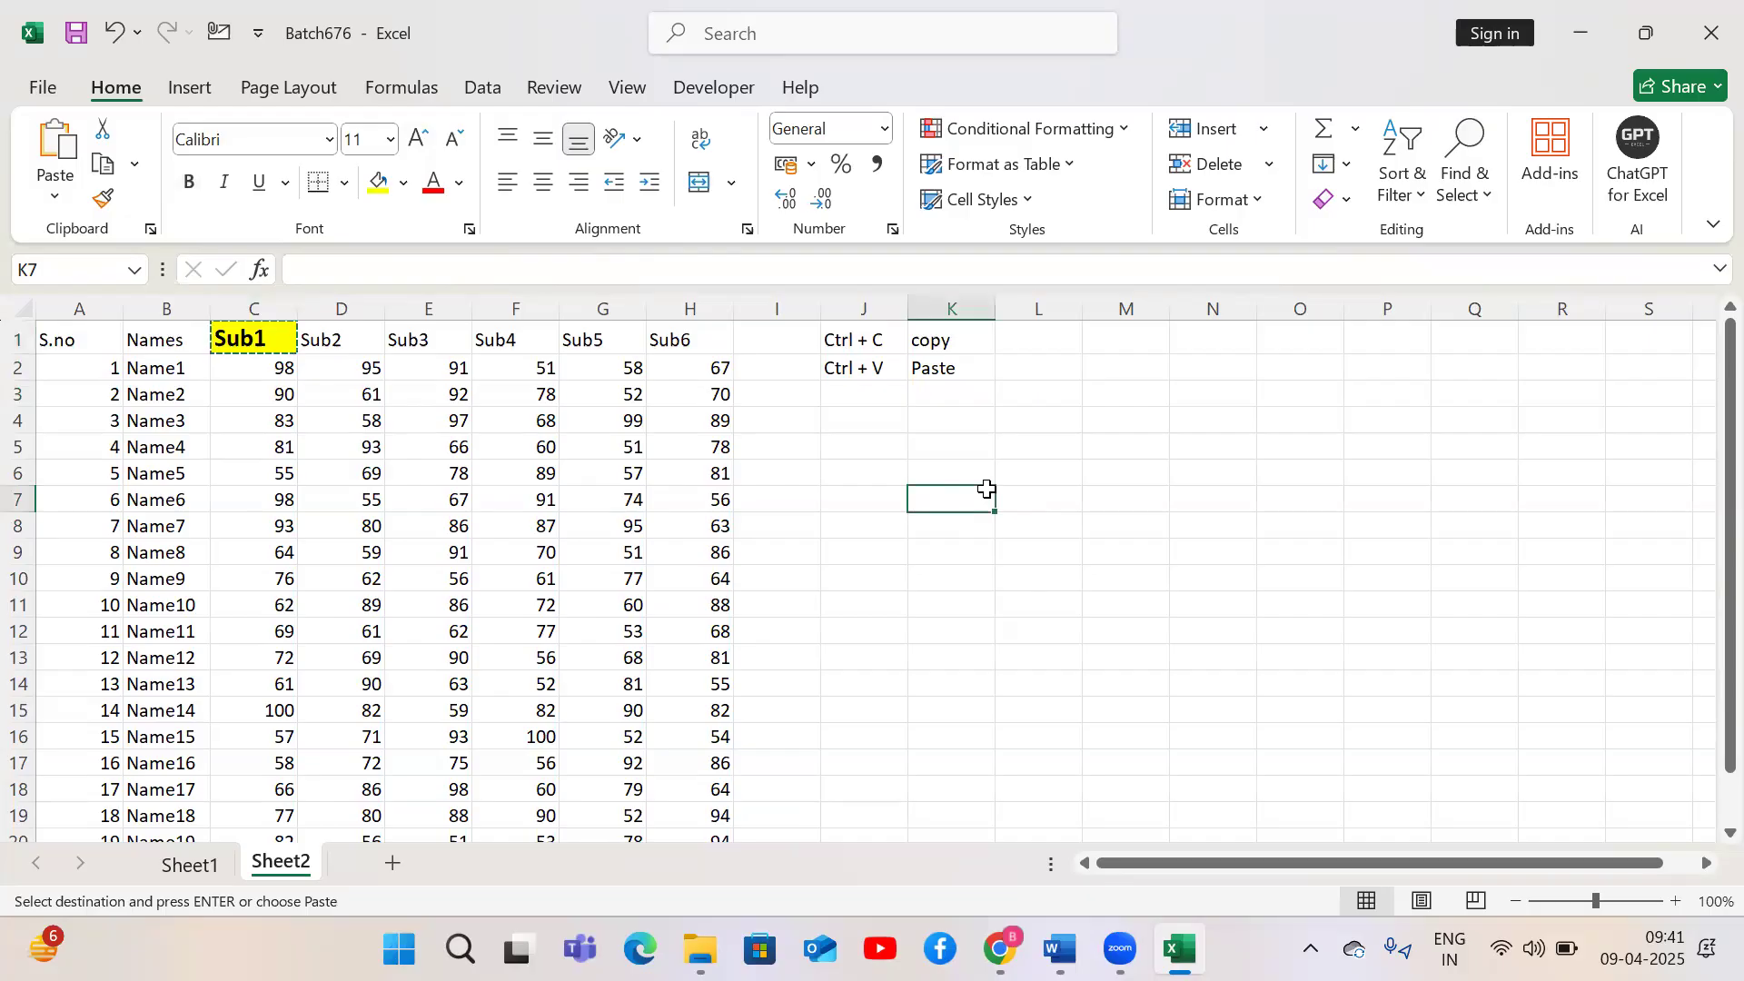
{"action": "key", "text": "ctrl+v"}
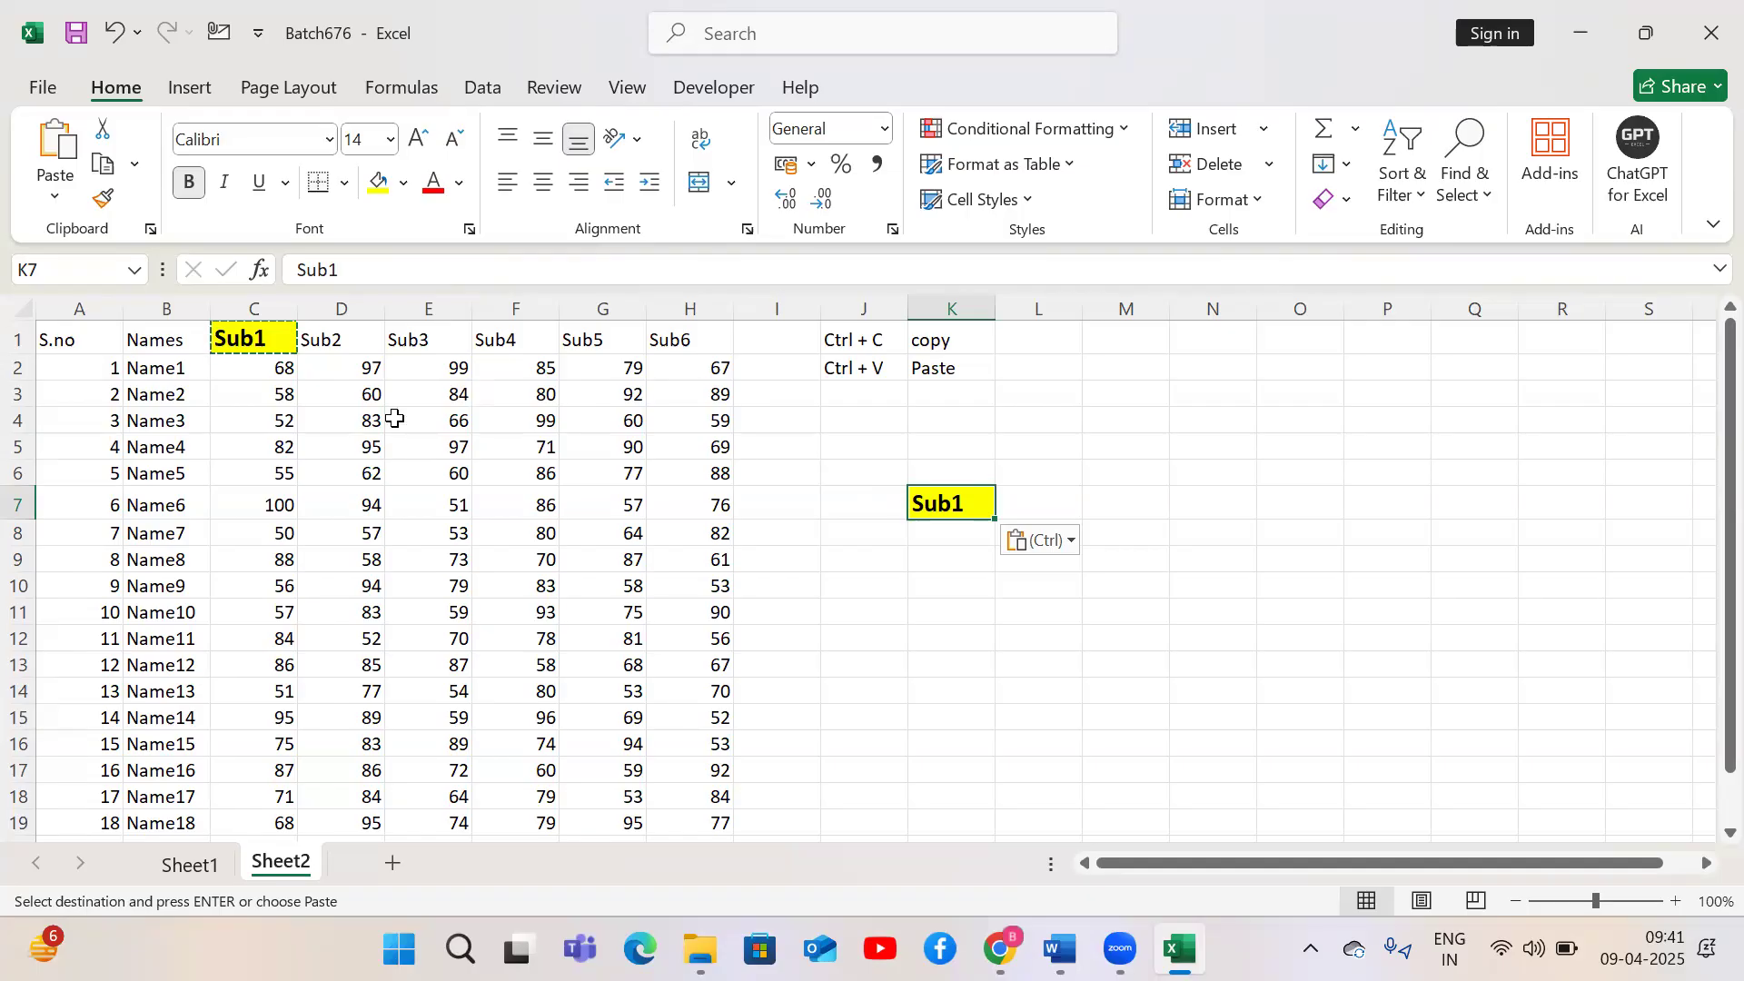
{"action": "left_click", "coordinate": [256, 343]}
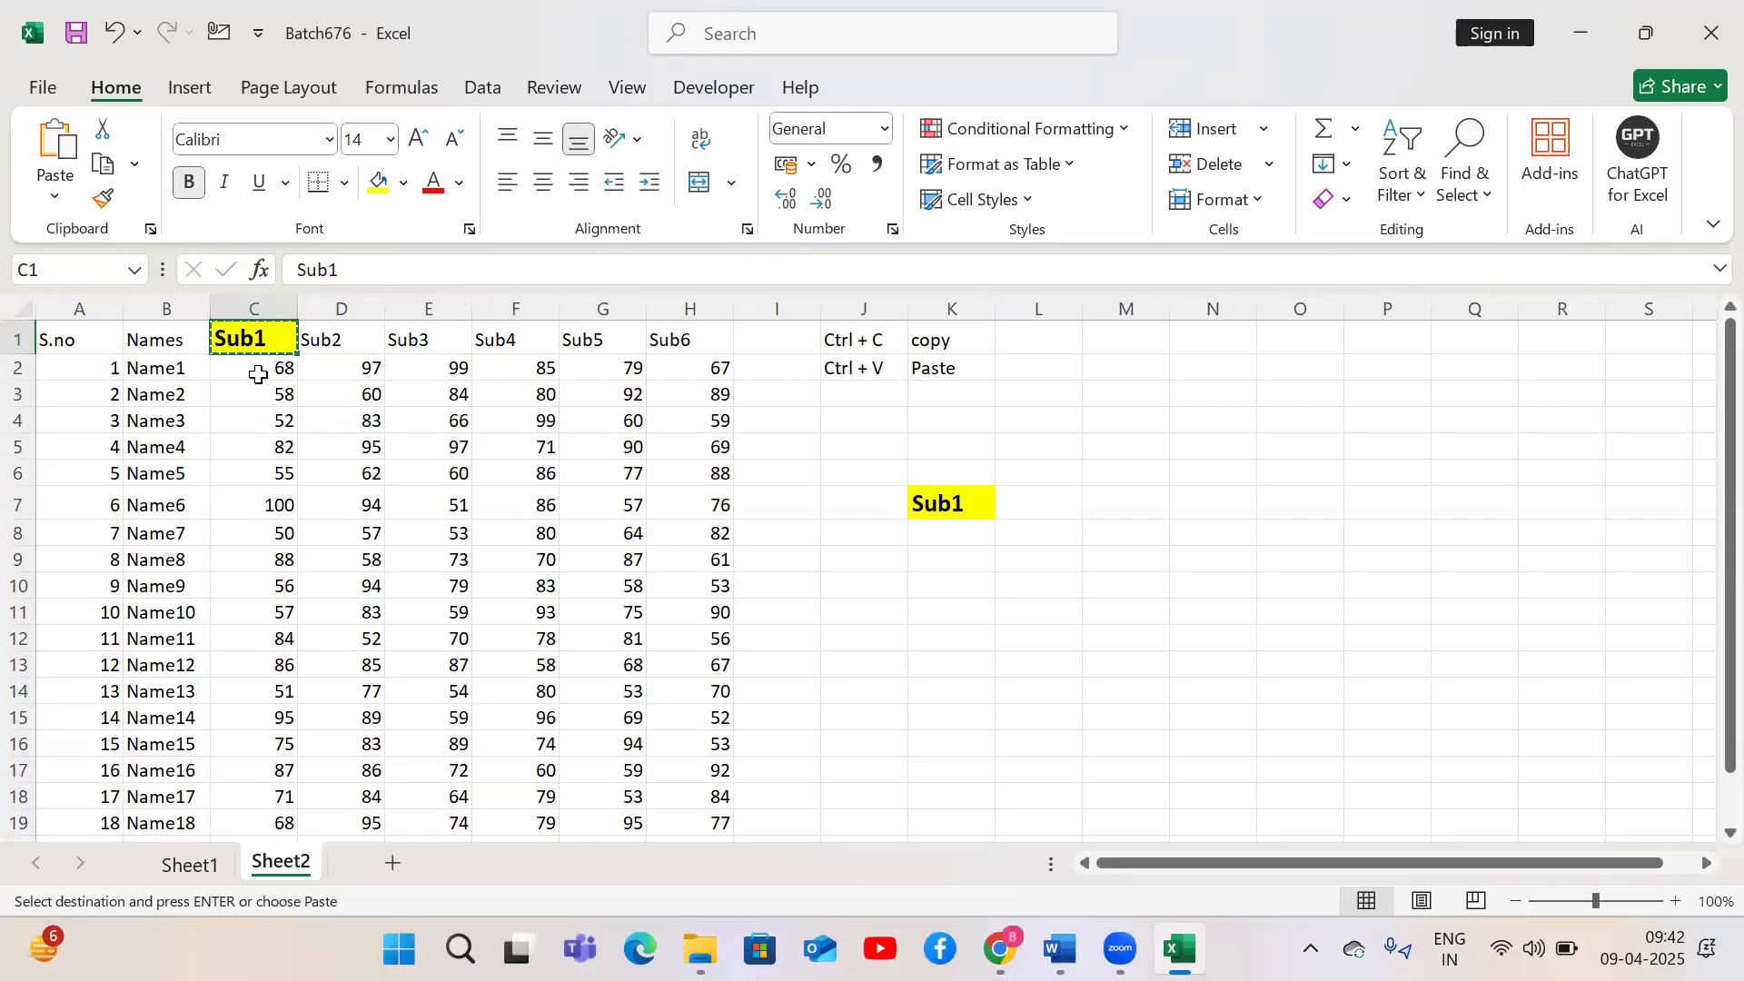
{"action": "left_click", "coordinate": [50, 196]}
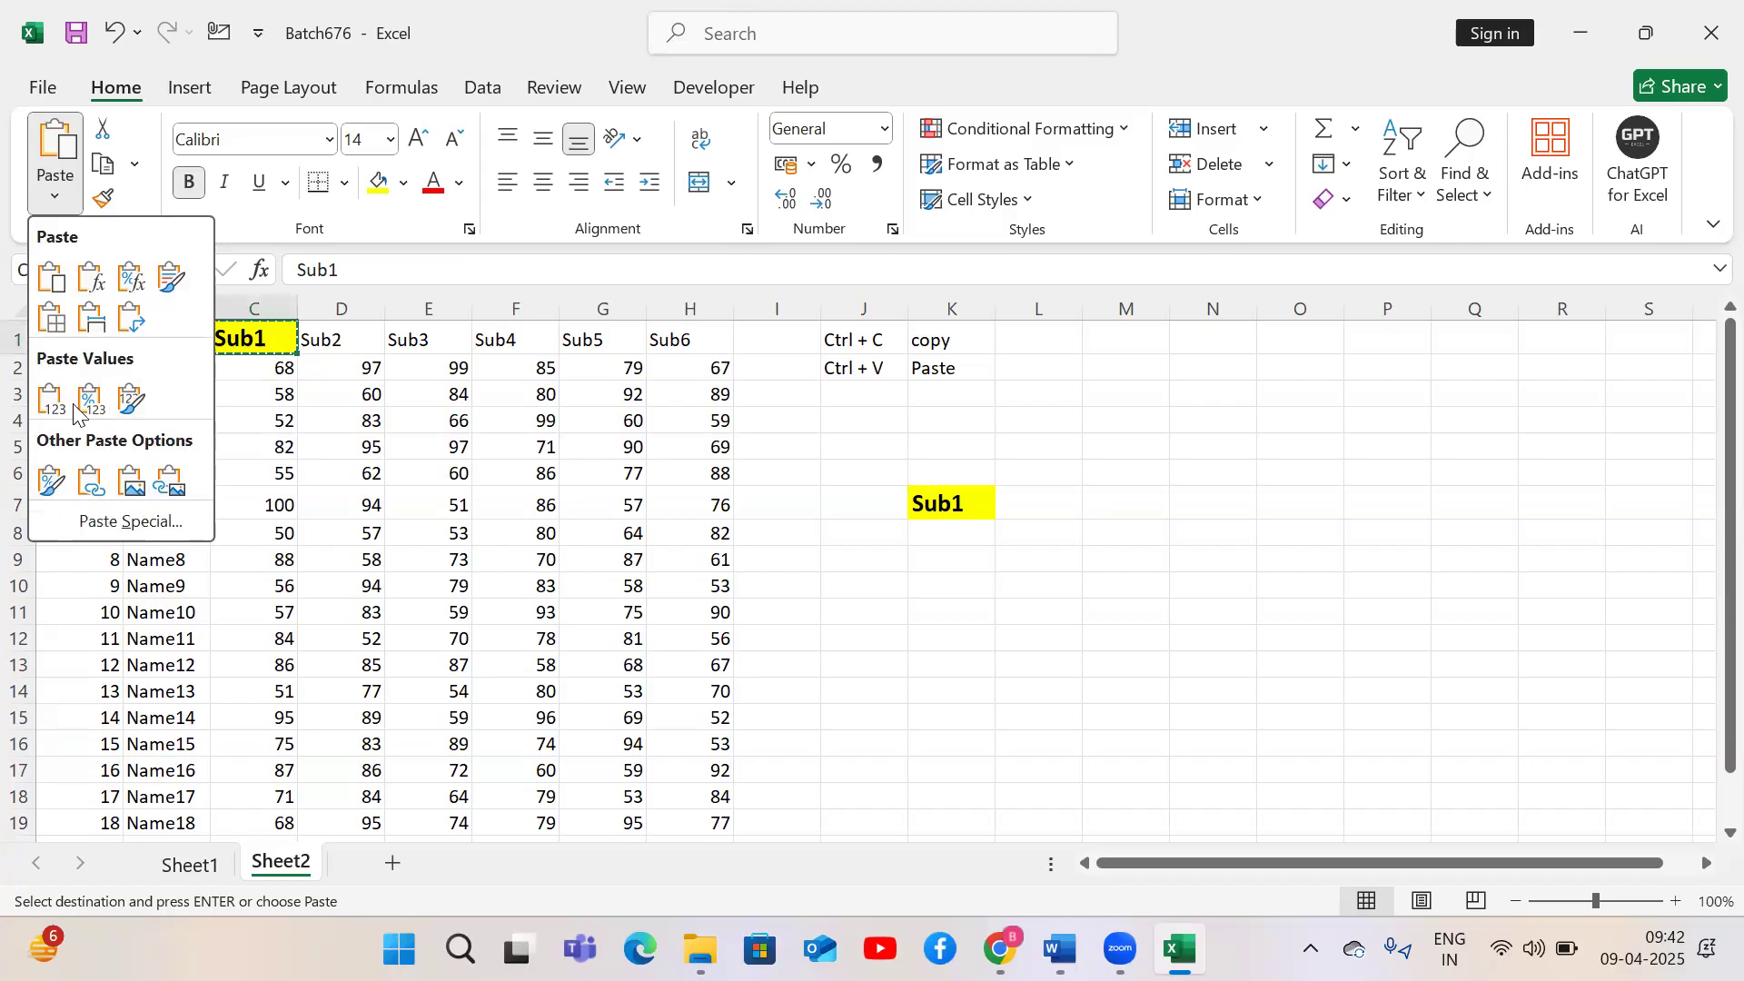
{"action": "left_click", "coordinate": [1021, 549]}
Clear all contents and formatting from cell K7 and reselect the Sub1 header
{"action": "left_click", "coordinate": [957, 498]}
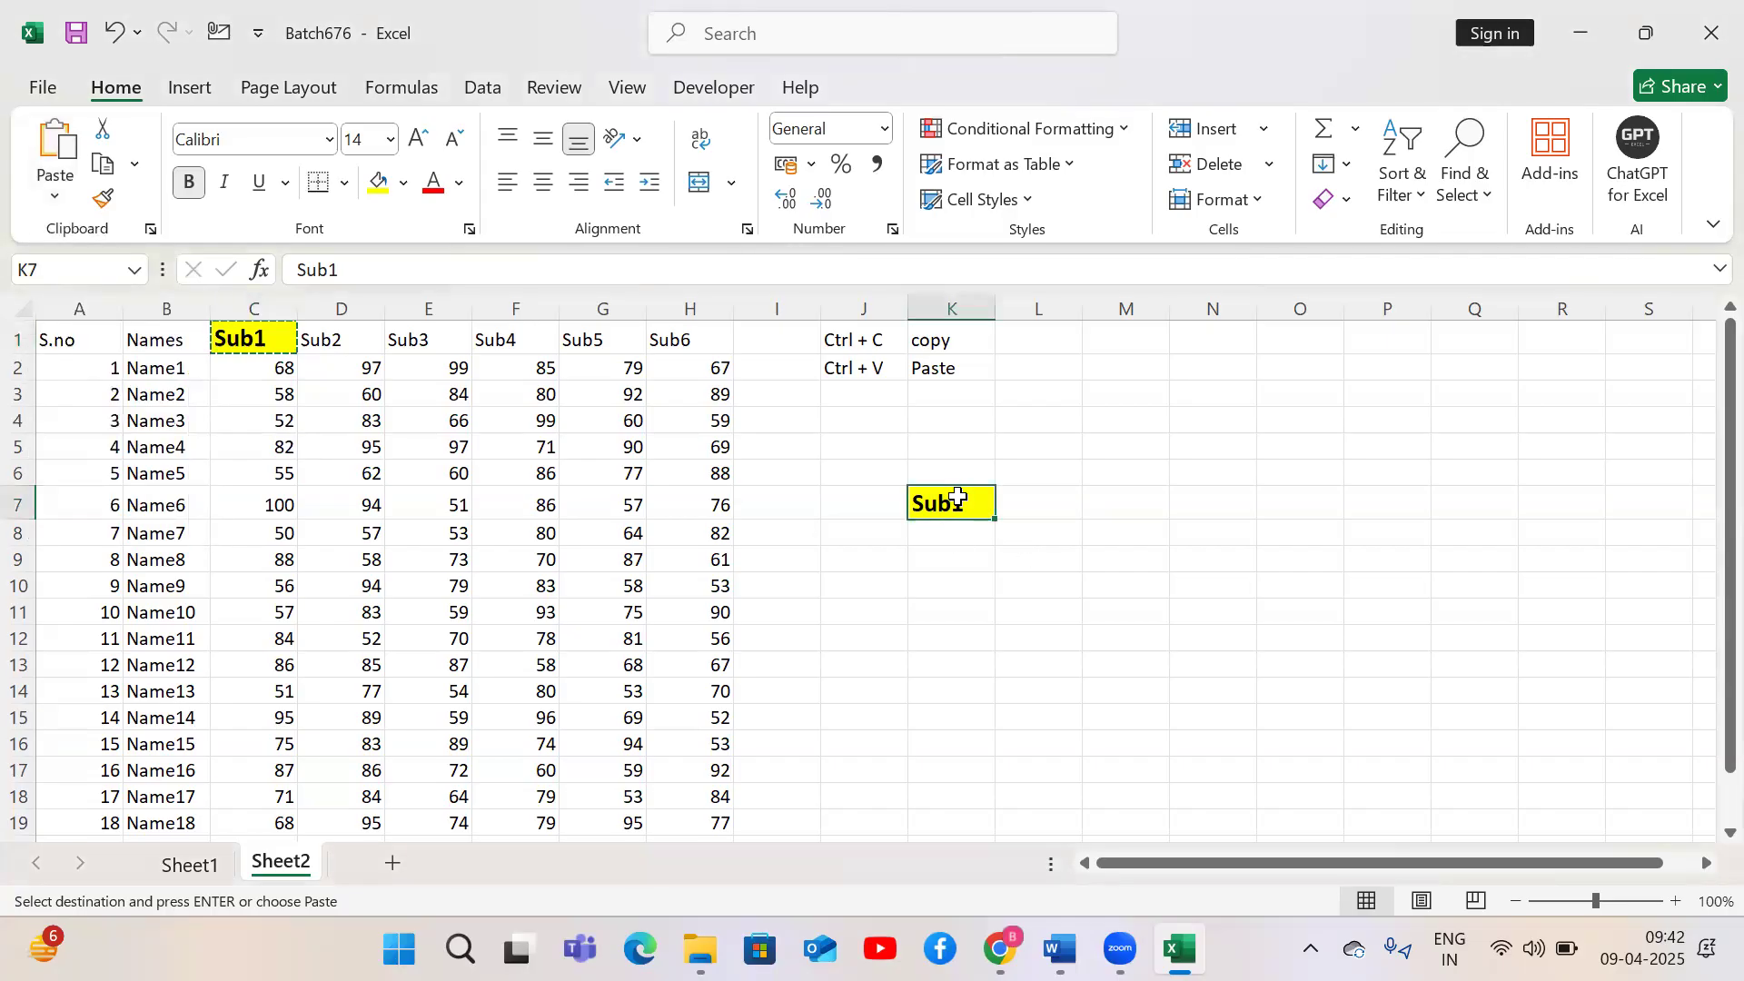
{"action": "key", "text": "Delete"}
{"action": "left_click", "coordinate": [1335, 198]}
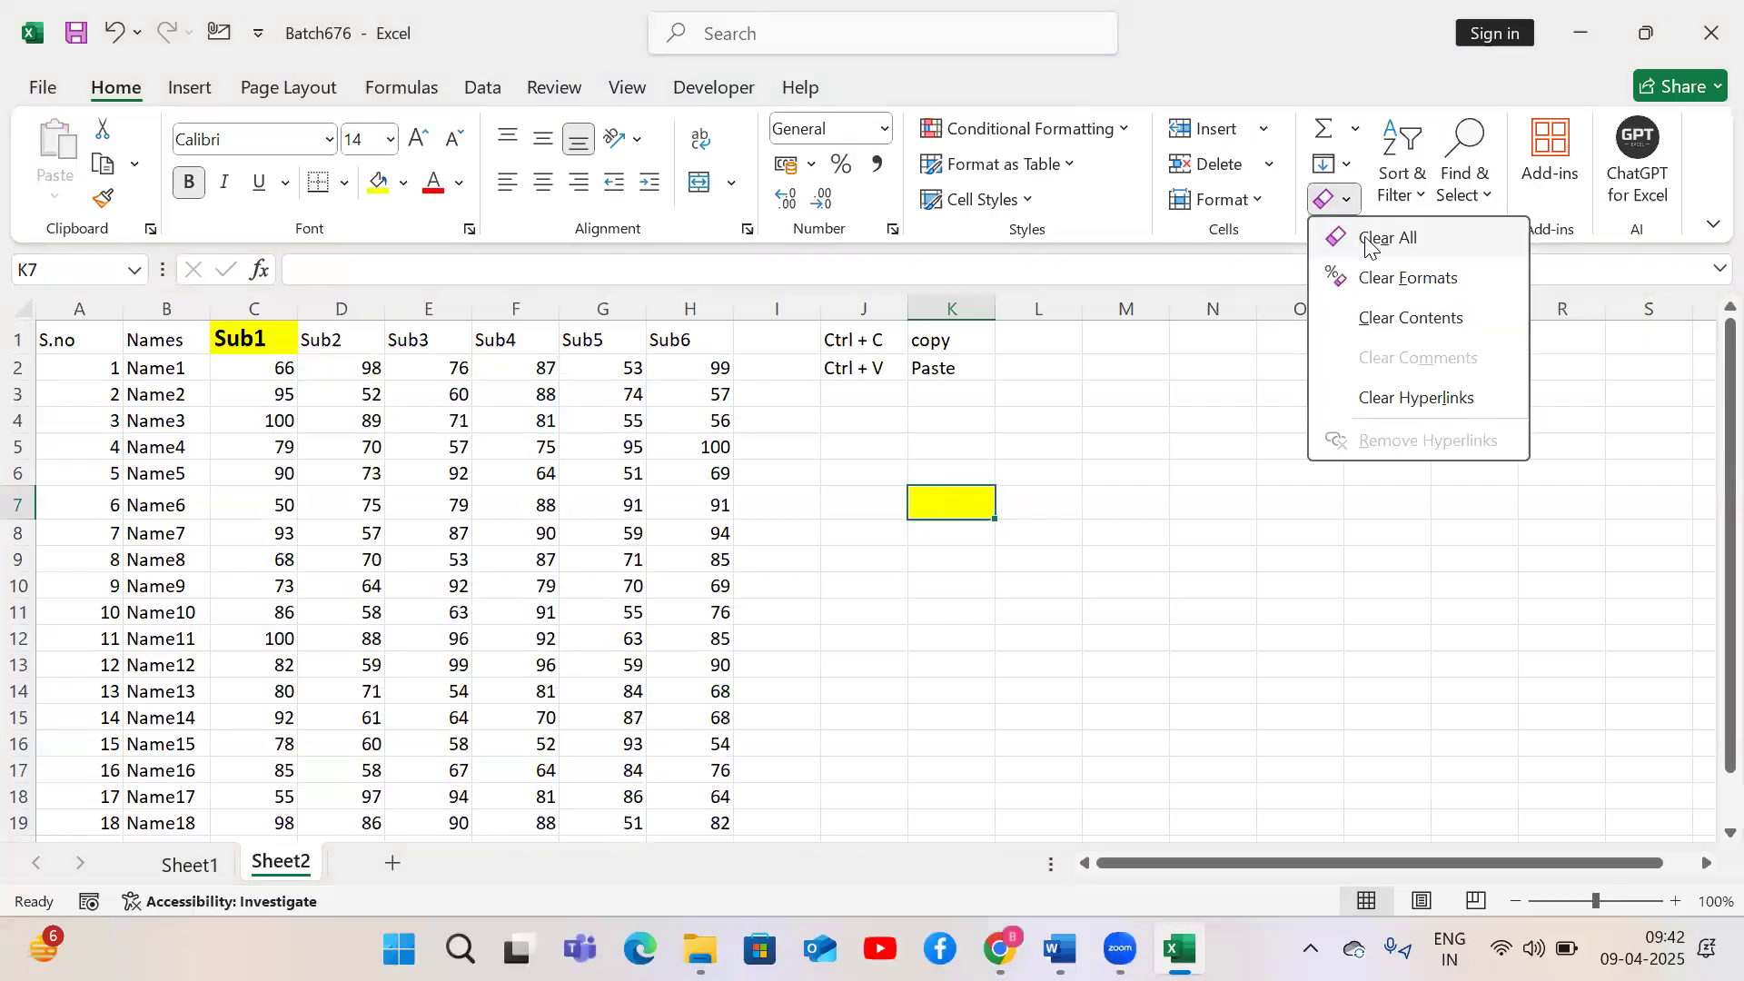
{"action": "left_click", "coordinate": [1369, 238]}
{"action": "left_click", "coordinate": [240, 345]}
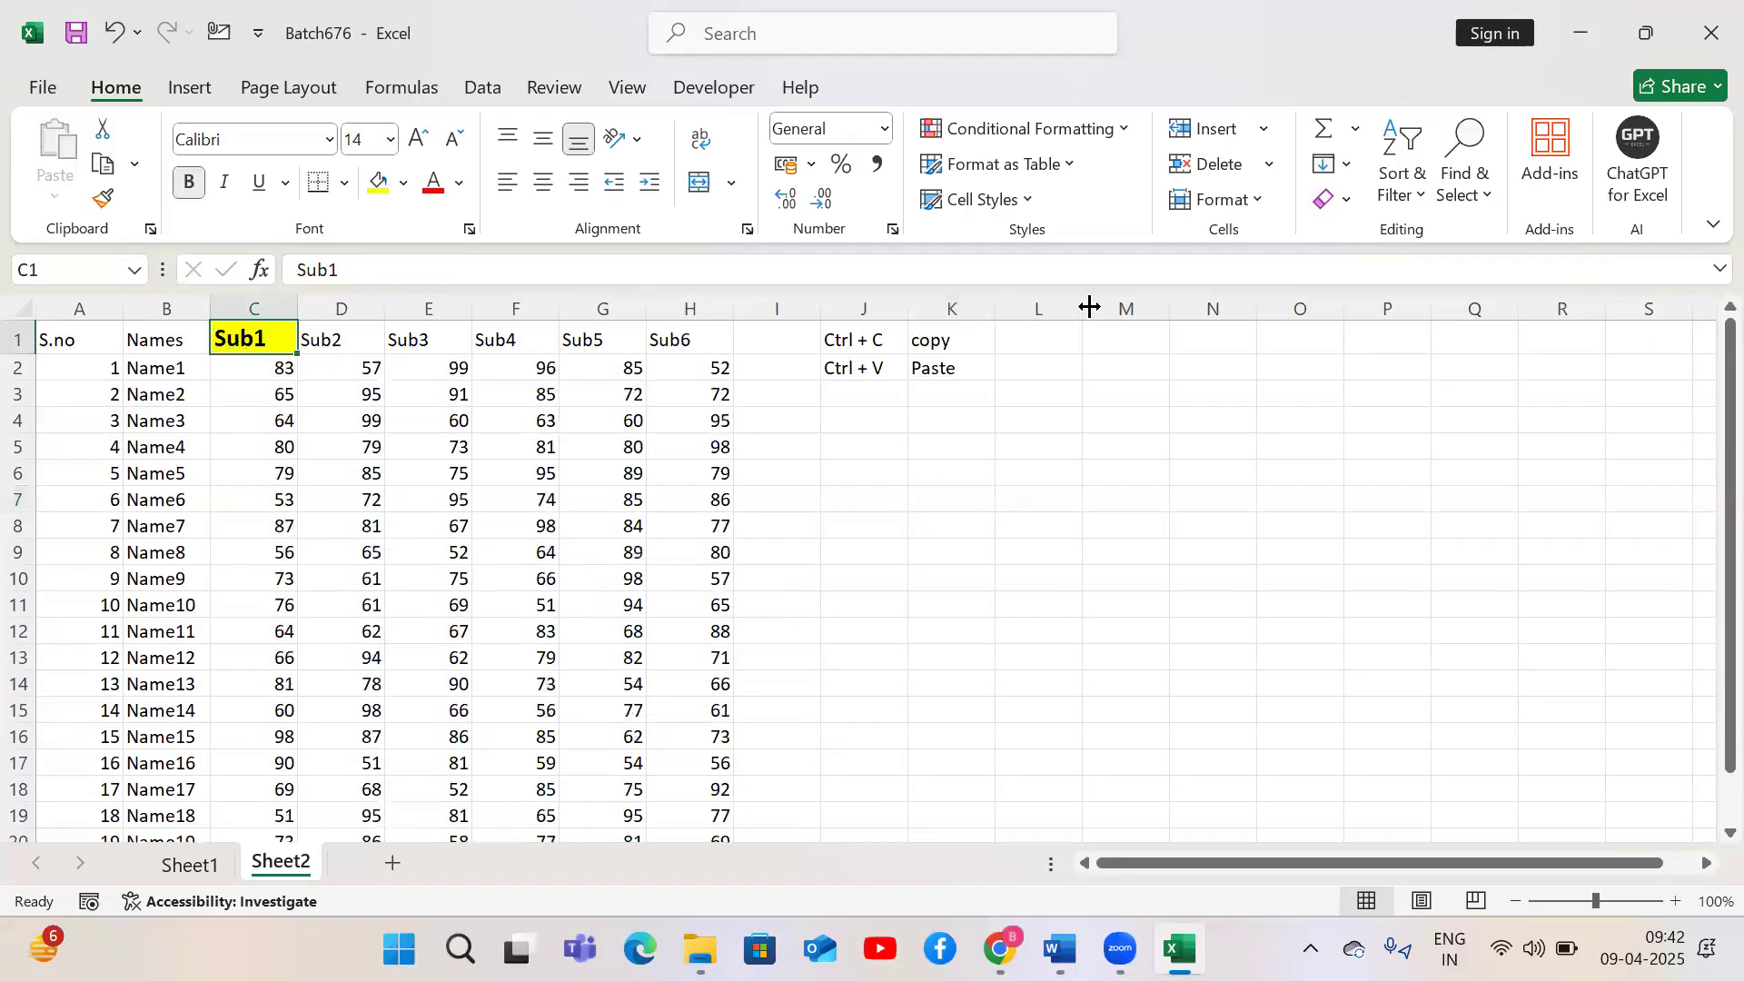
Clear the formatting from the Sub1 header cell
{"action": "left_click", "coordinate": [1335, 198]}
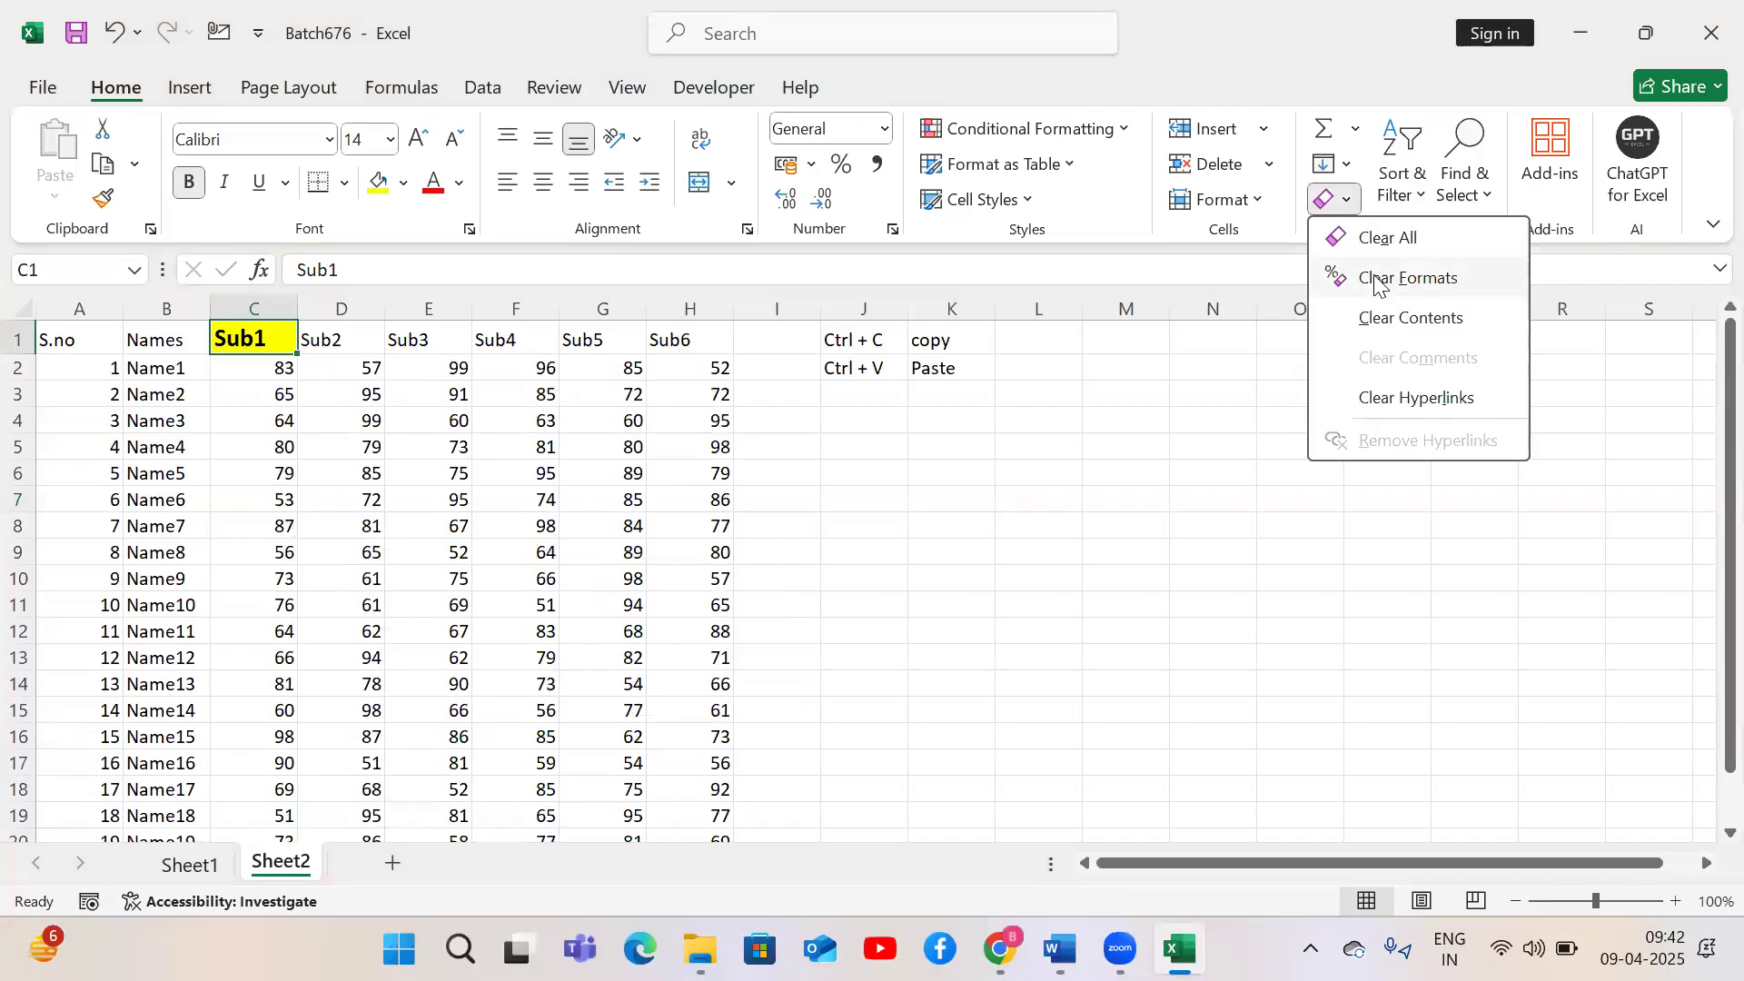
{"action": "left_click", "coordinate": [1373, 279]}
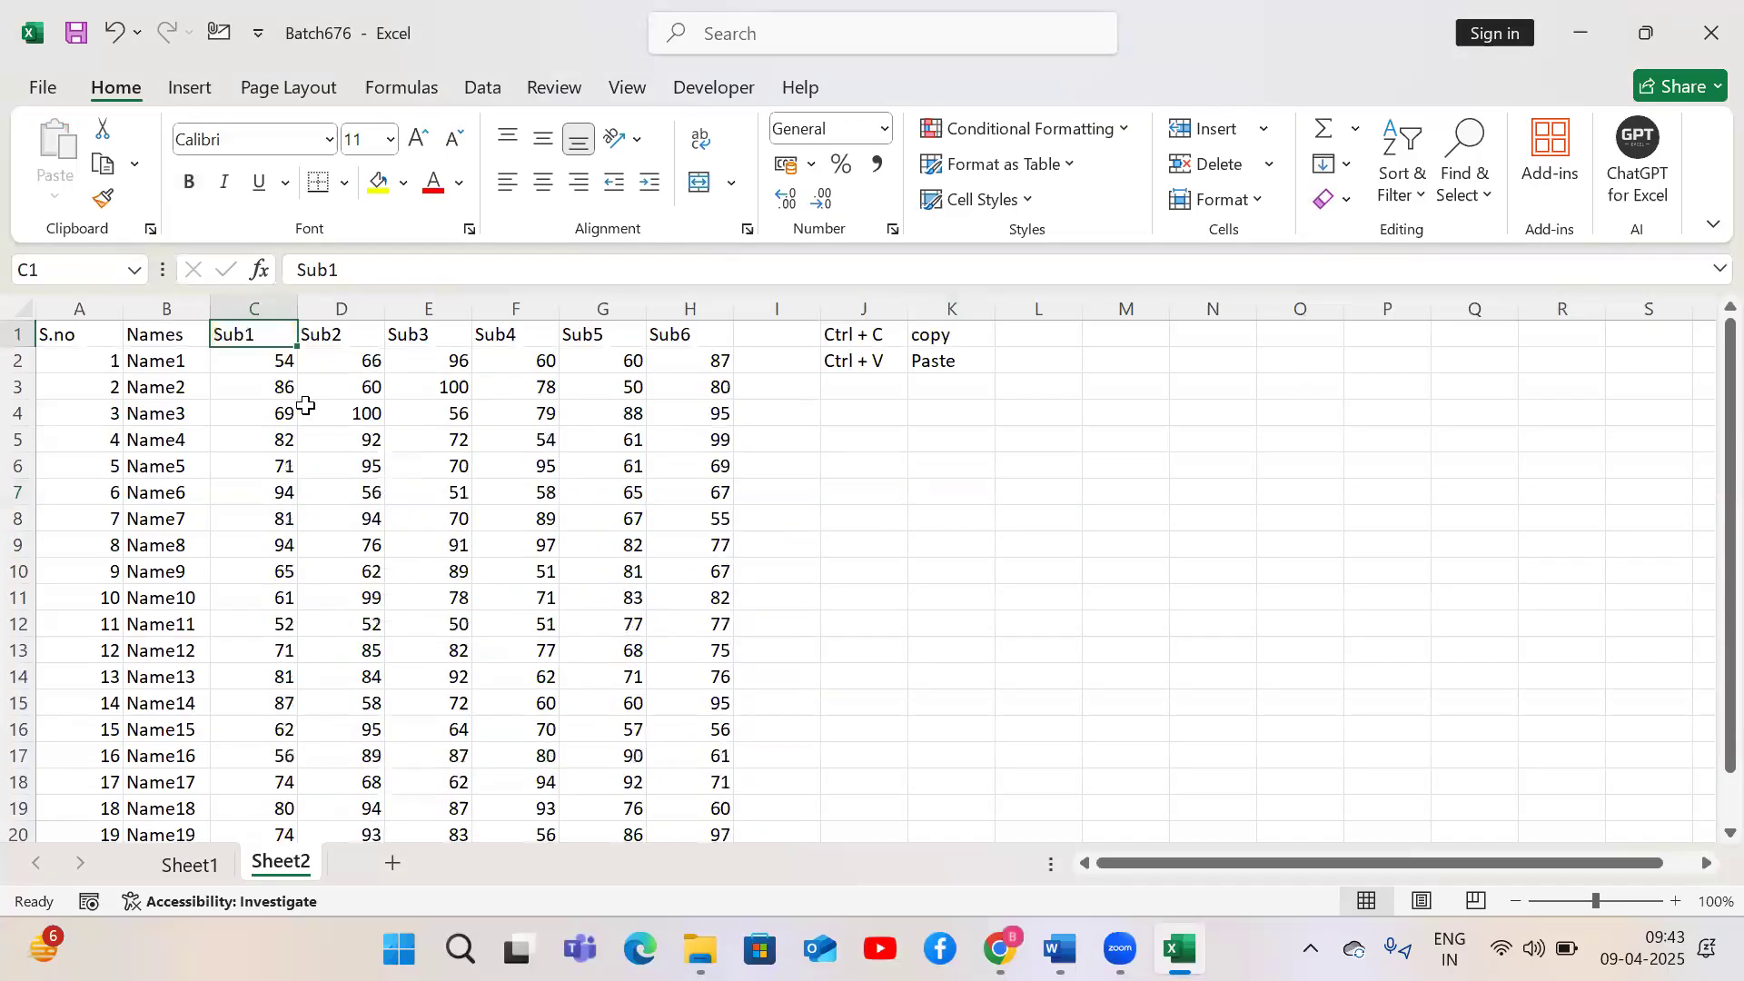
Copy the marks range C2:H21 and paste it back onto the same cells
{"action": "left_click_drag", "start_coordinate": [272, 368], "coordinate": [679, 773]}
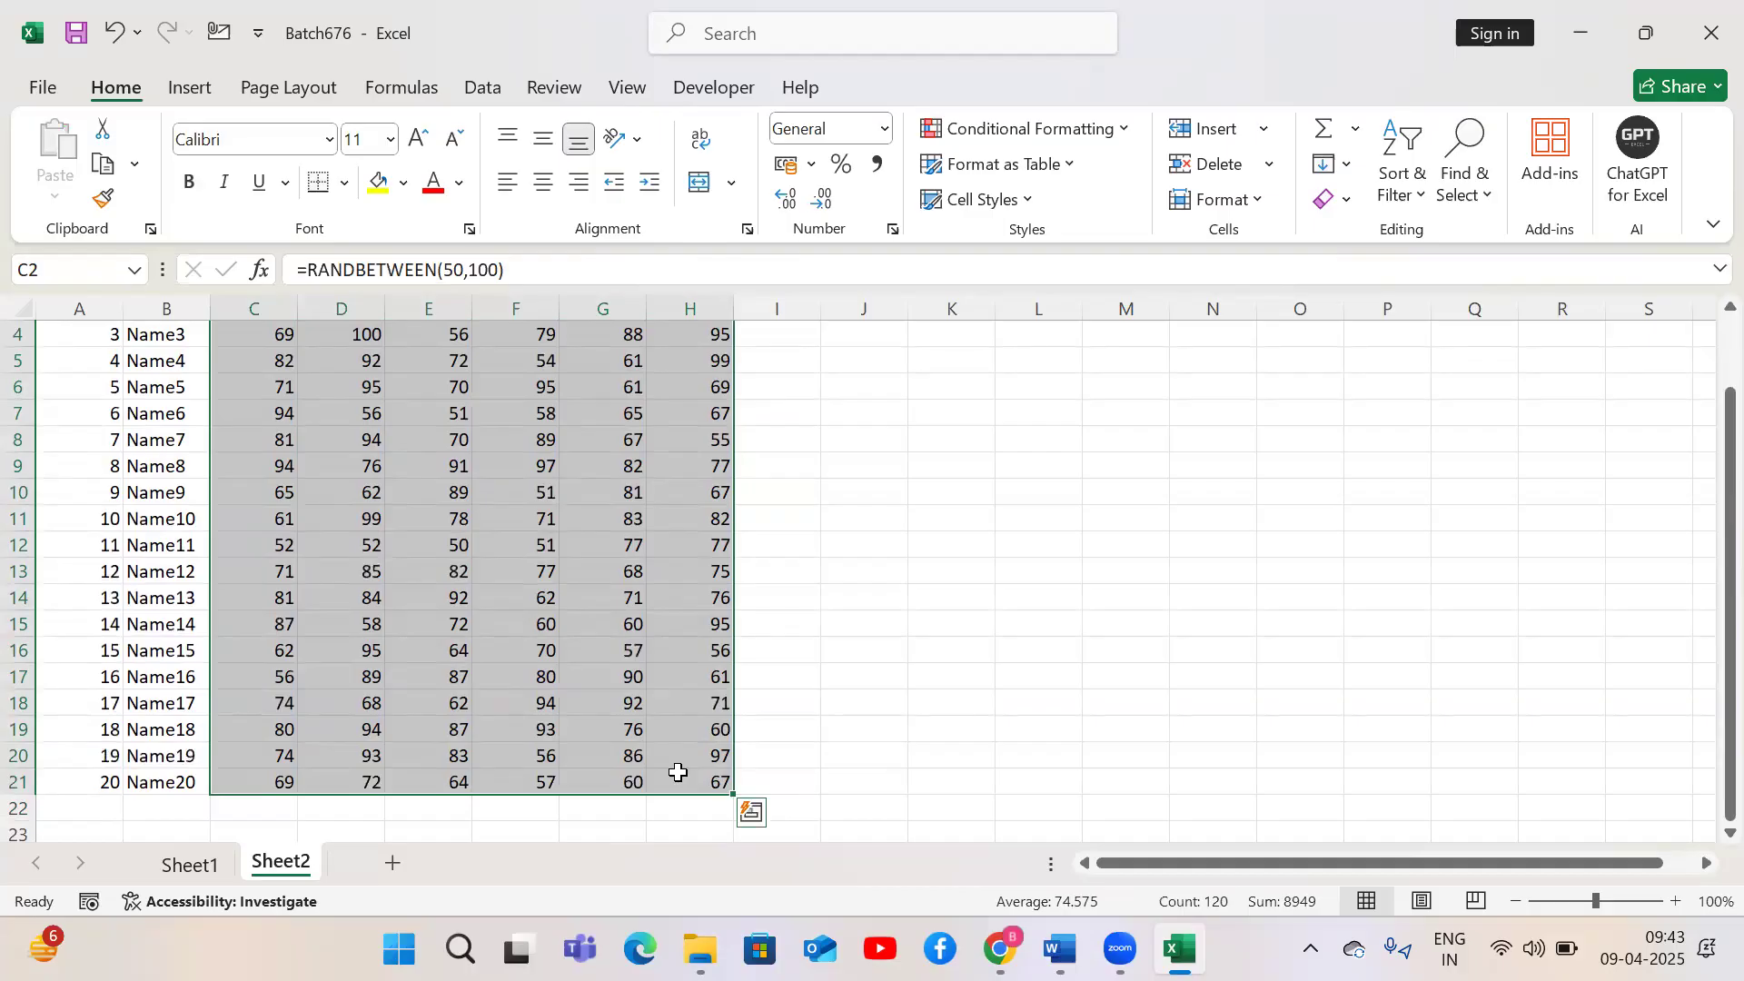
{"action": "key", "text": "ctrl+c"}
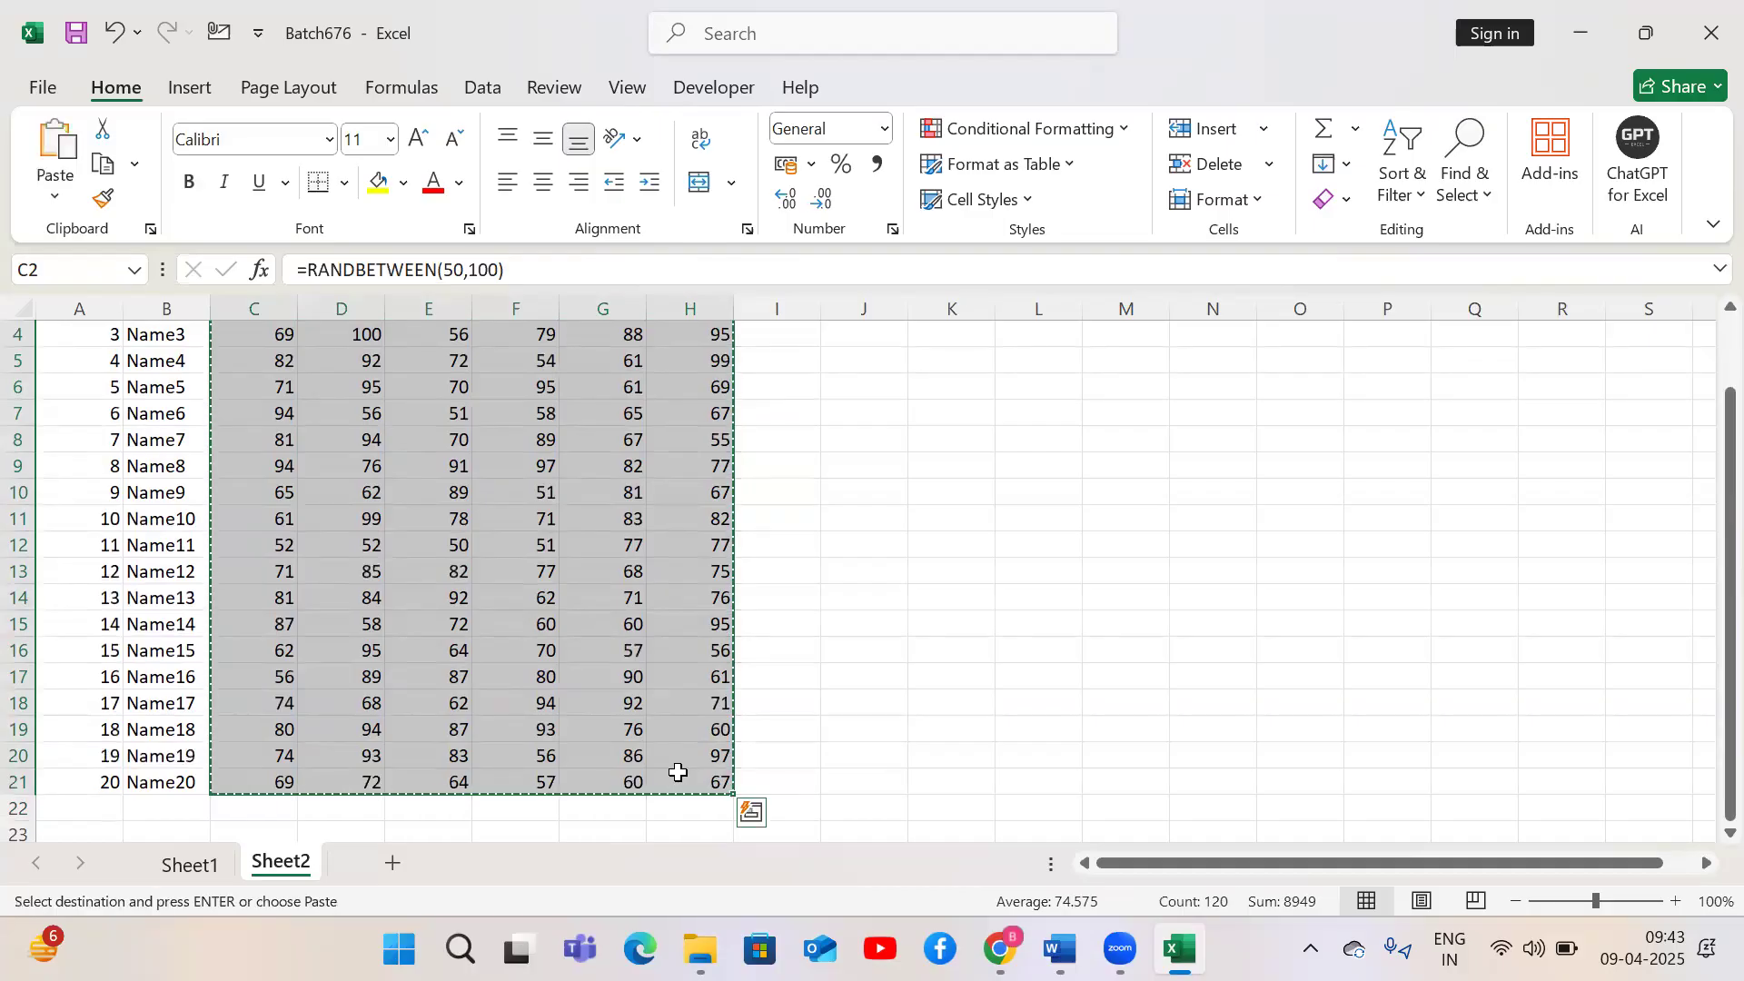
{"action": "key", "text": "ctrl+v"}
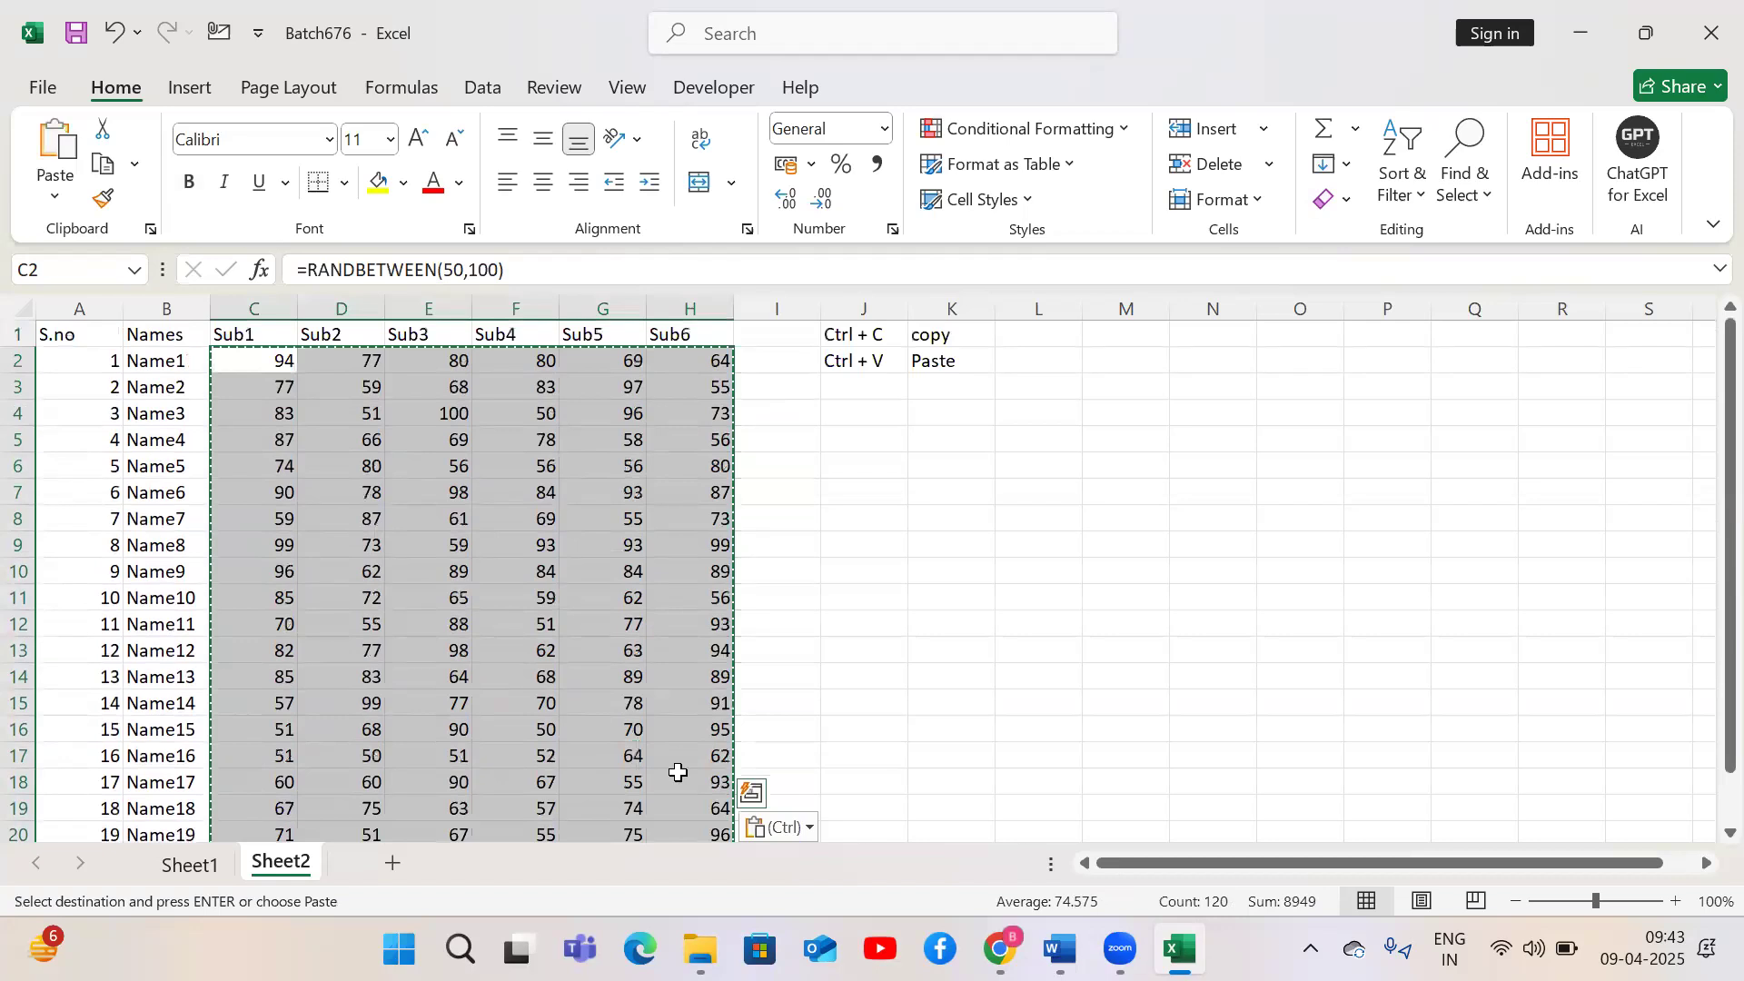
Fill cells K7 to K12 with the letter s
{"action": "left_click", "coordinate": [454, 501]}
{"action": "left_click", "coordinate": [994, 490]}
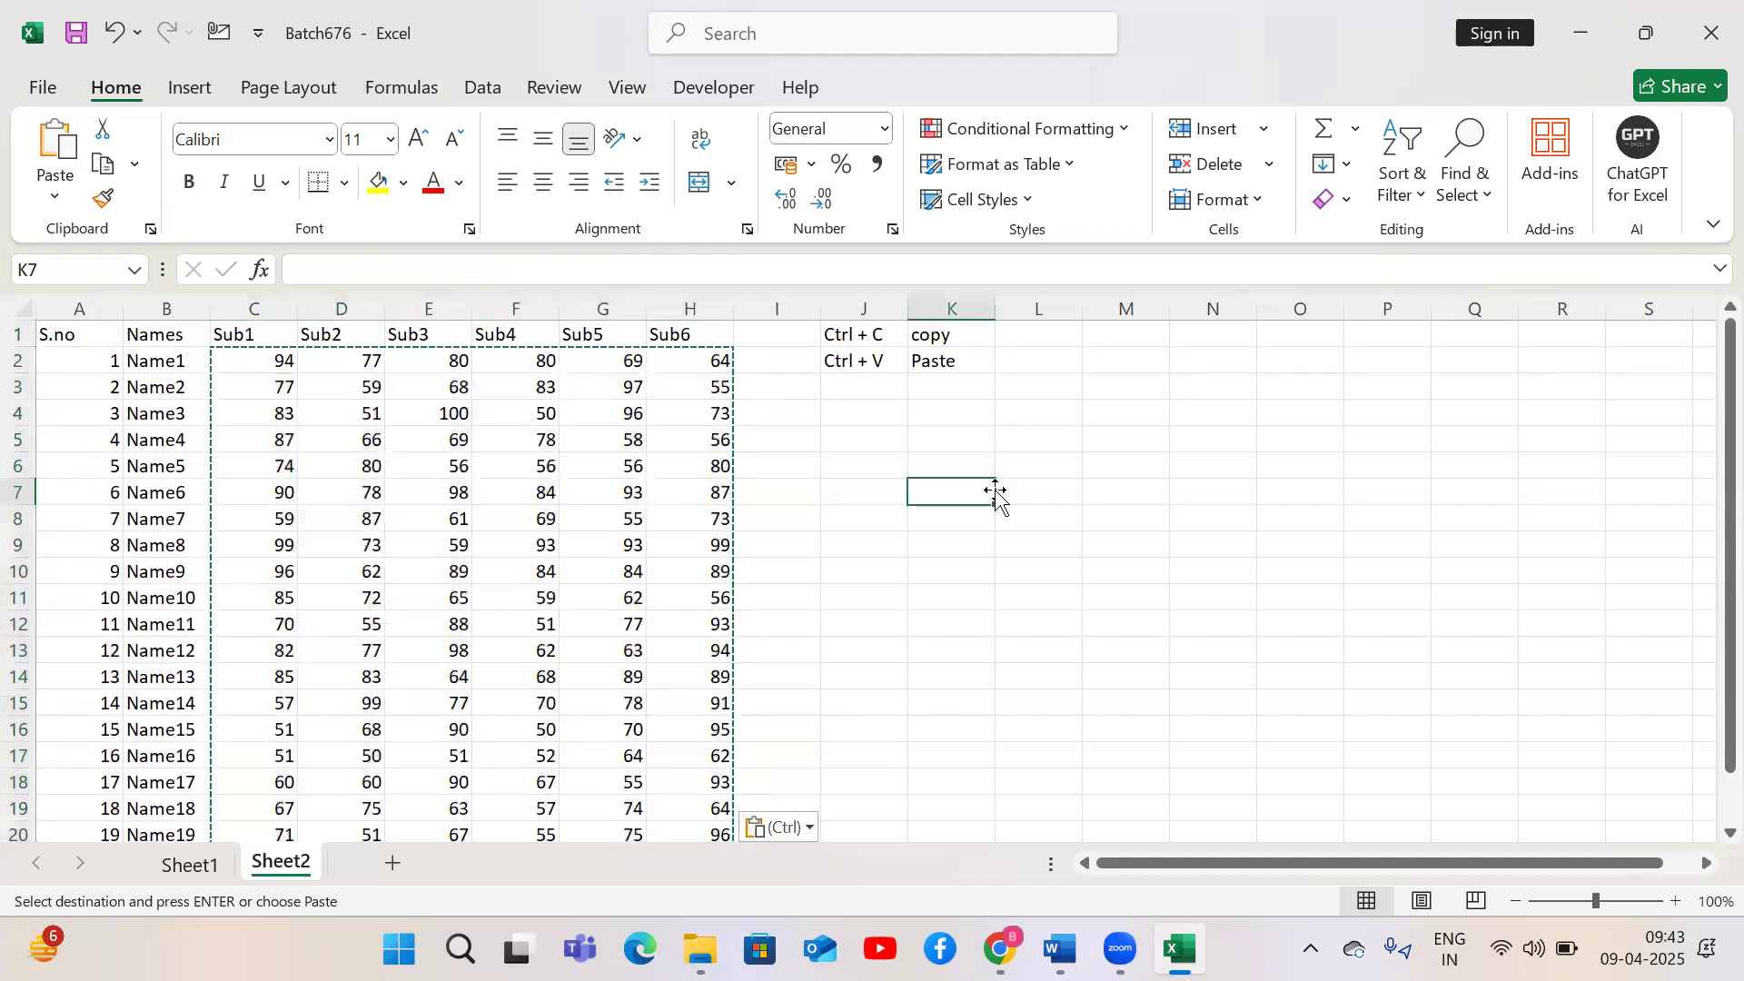
{"action": "type", "text": "s"}
{"action": "key", "text": "Return"}
{"action": "type", "text": "s s s s s"}
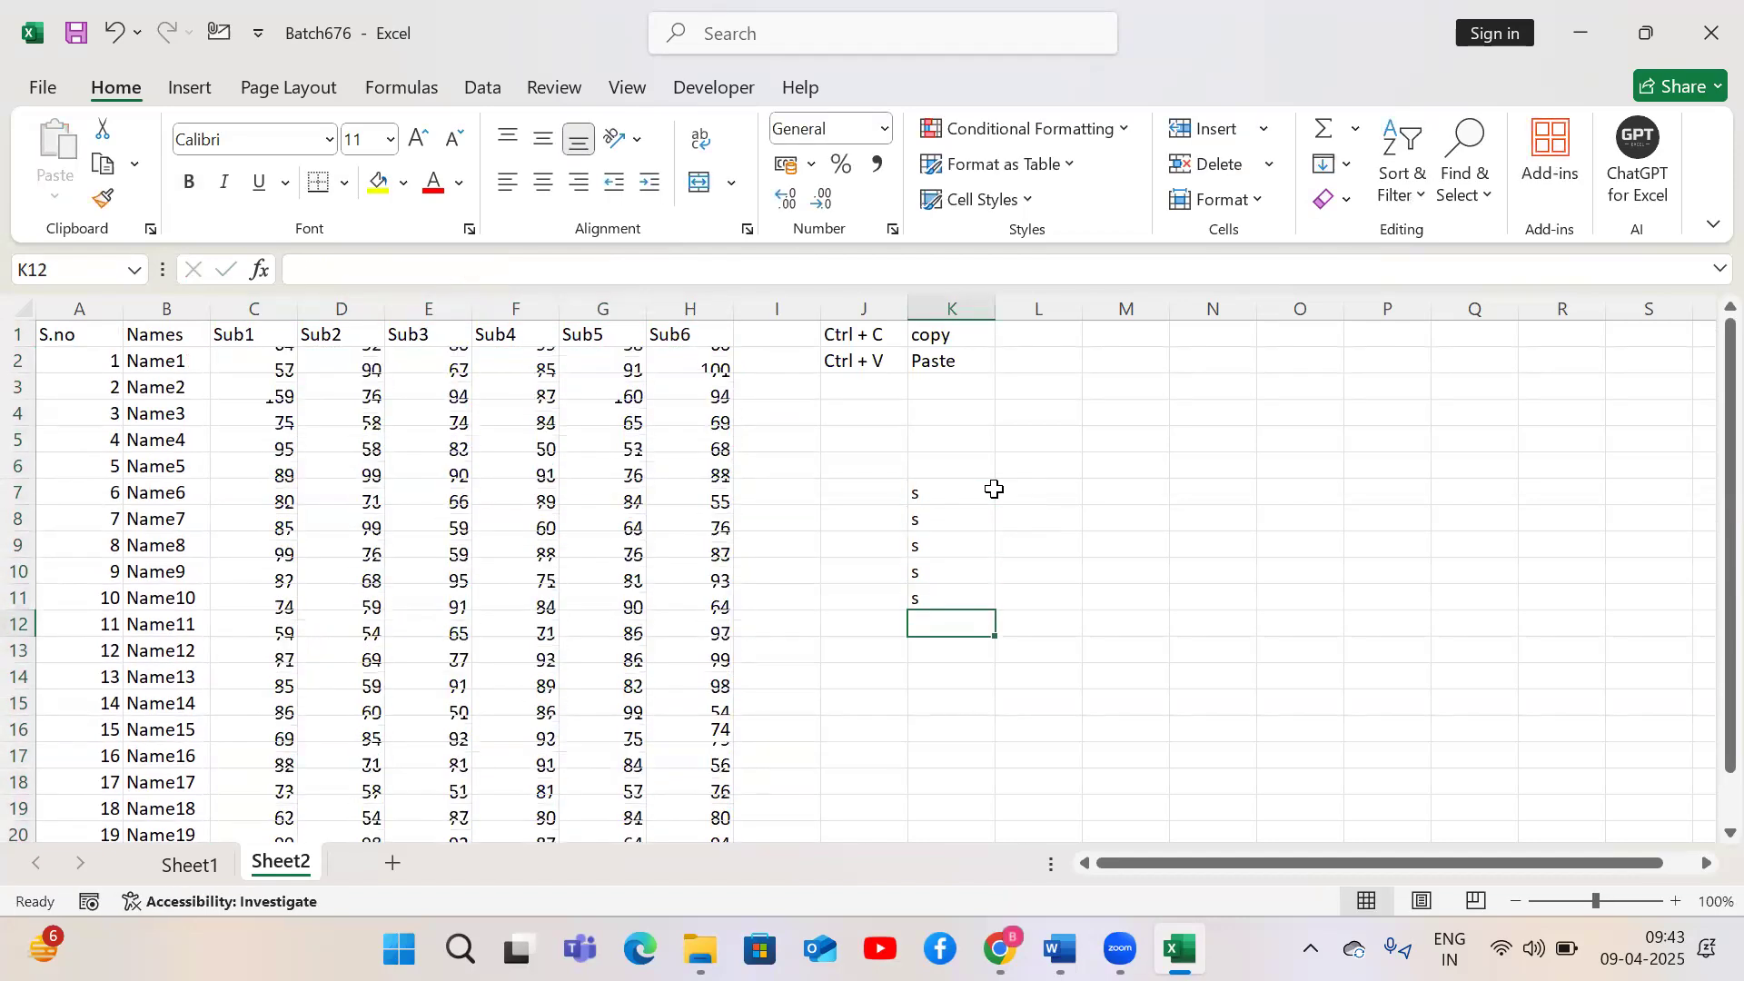
Select the s entries from K7 down to K12 and delete them
{"action": "key", "text": "Up"}
{"action": "left_click", "coordinate": [996, 495]}
{"action": "key", "text": "ctrl+shift+Down"}
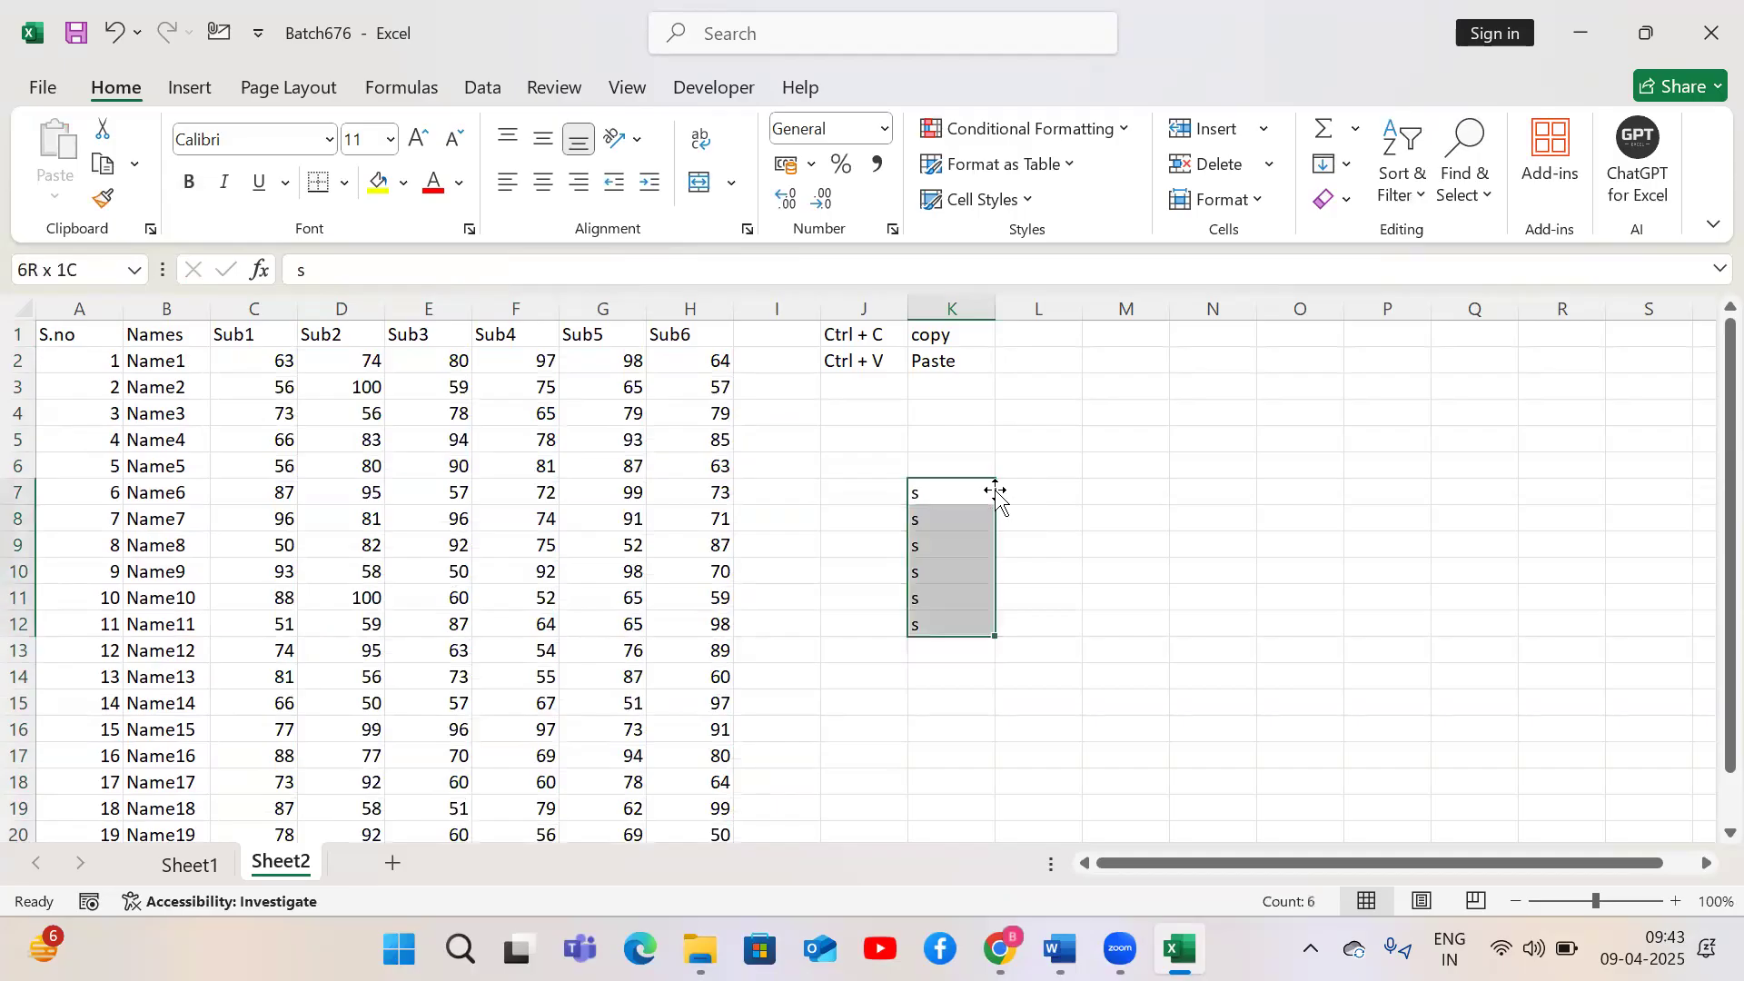
{"action": "key", "text": "Delete"}
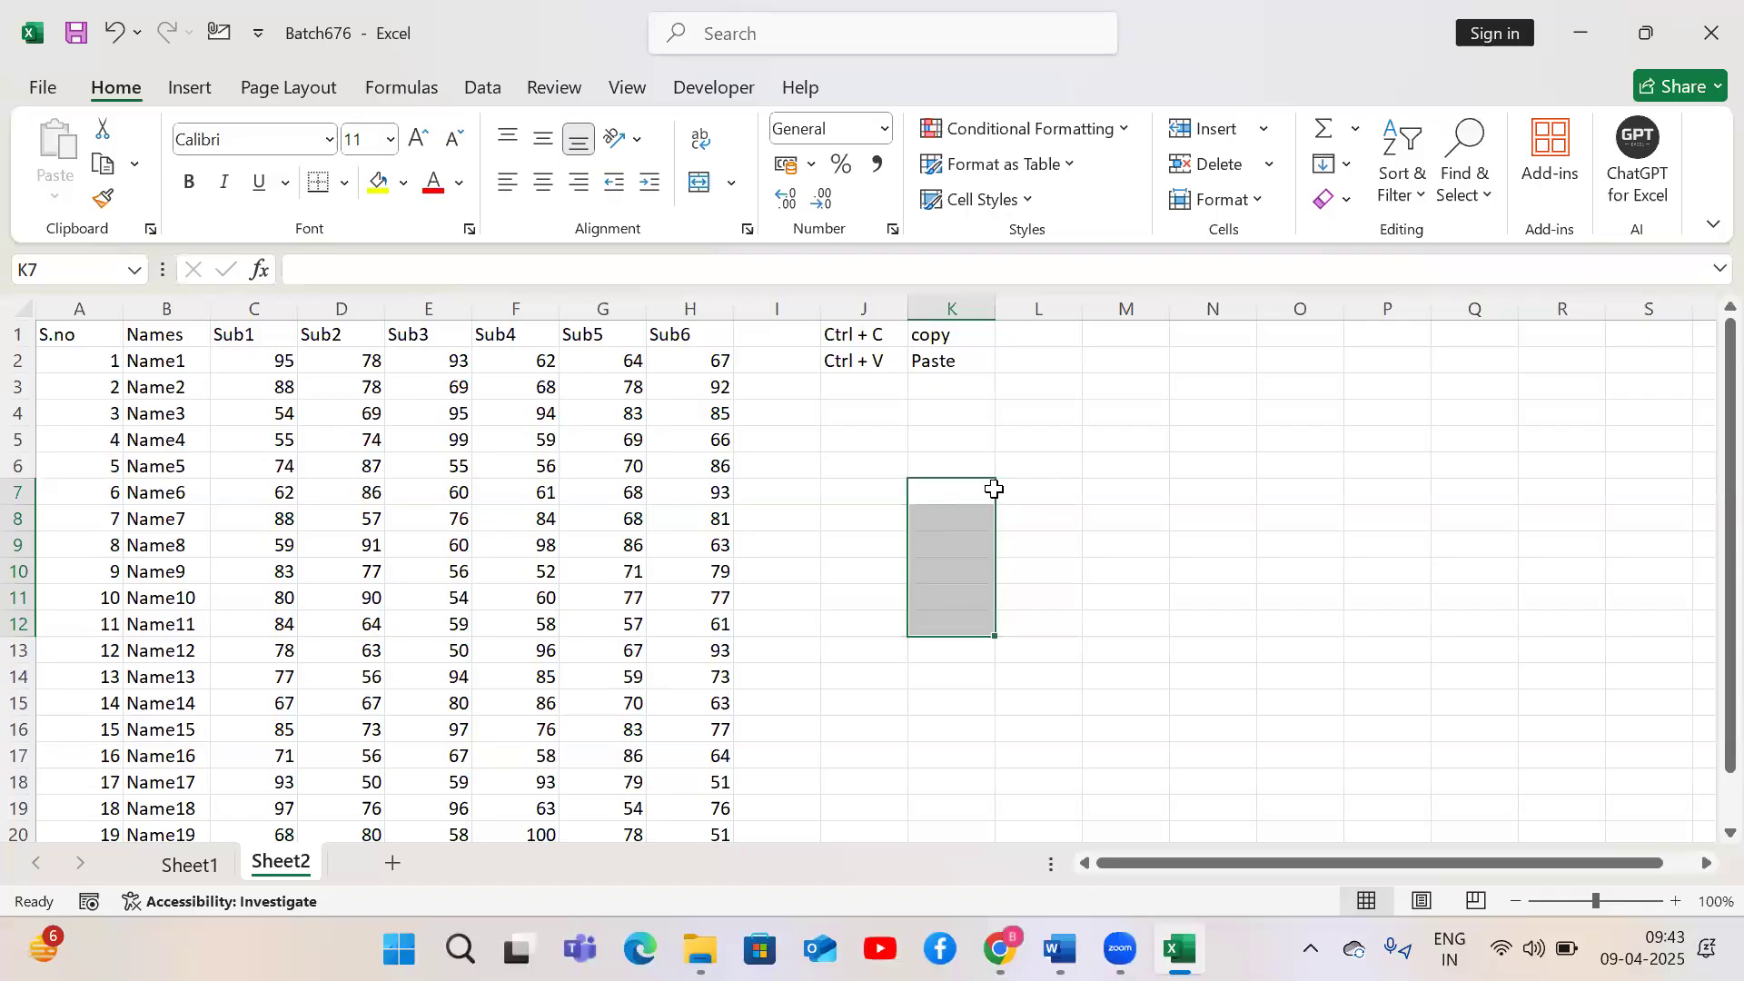
Select the whole marks block C2:H21 from C2 to its last row and column and copy it
{"action": "key", "text": "Up"}
{"action": "key", "text": "Up"}
{"action": "key", "text": "Up"}
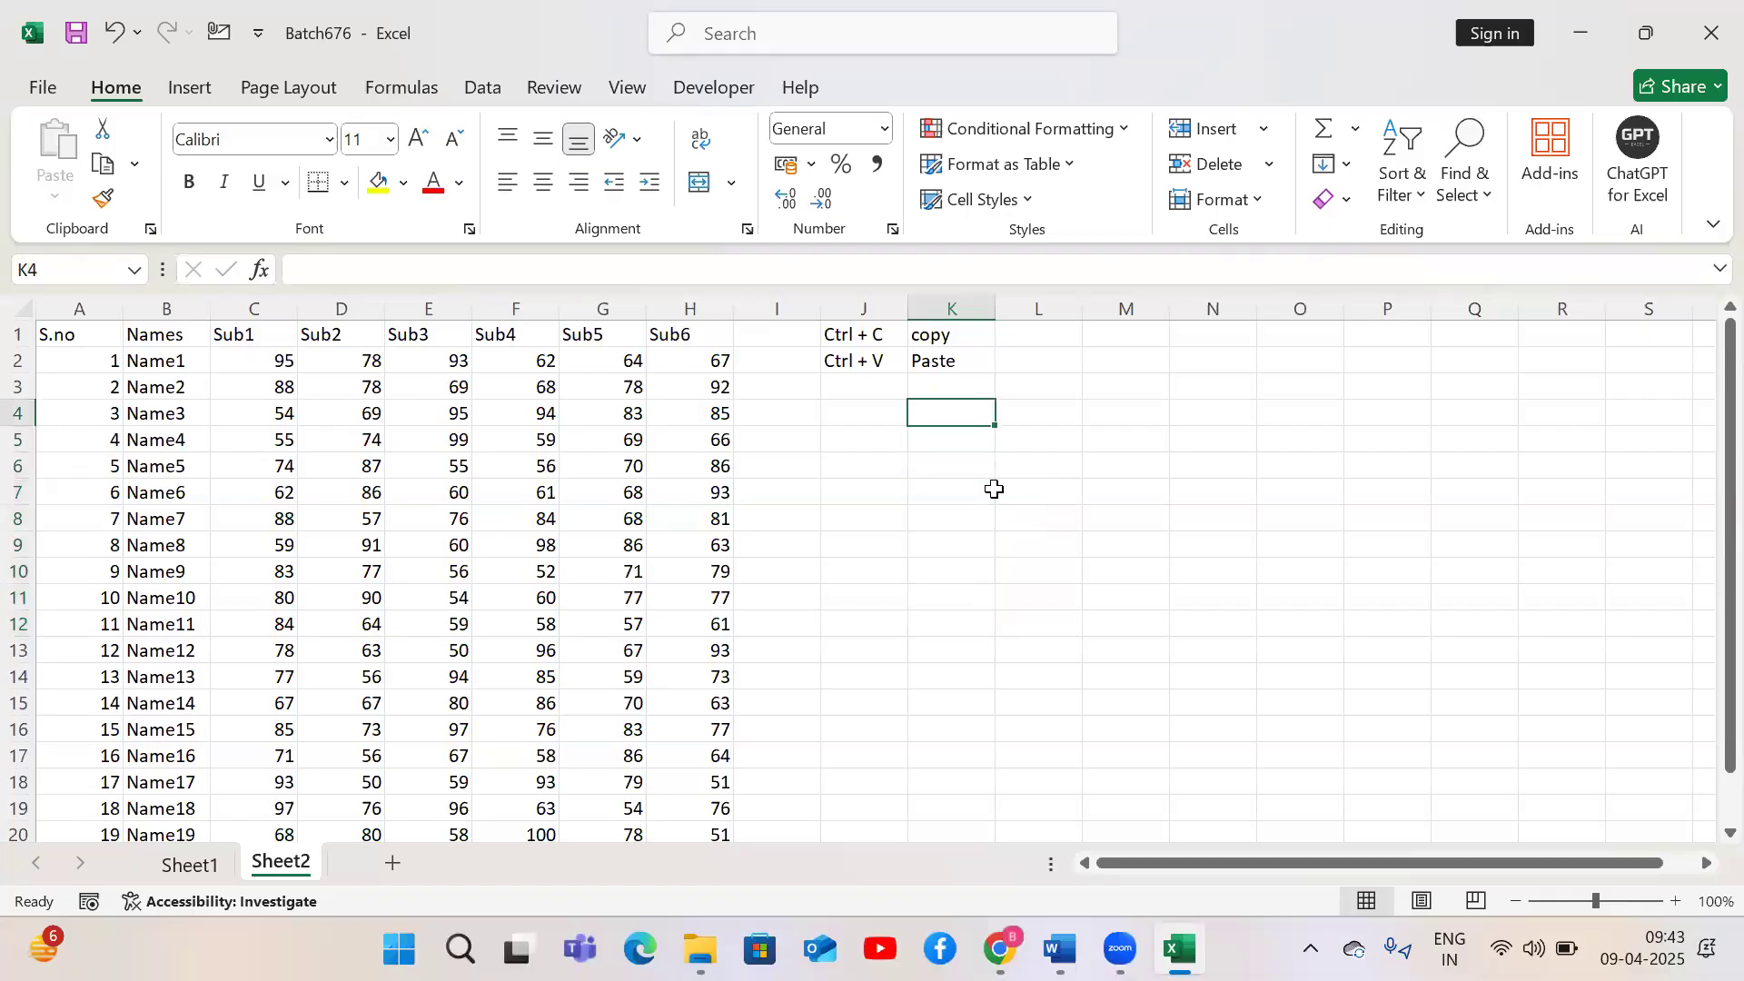
{"action": "key", "text": "Up"}
{"action": "key", "text": "Up"}
{"action": "key", "text": "Left"}
{"action": "key", "text": "Left"}
{"action": "key", "text": "Left"}
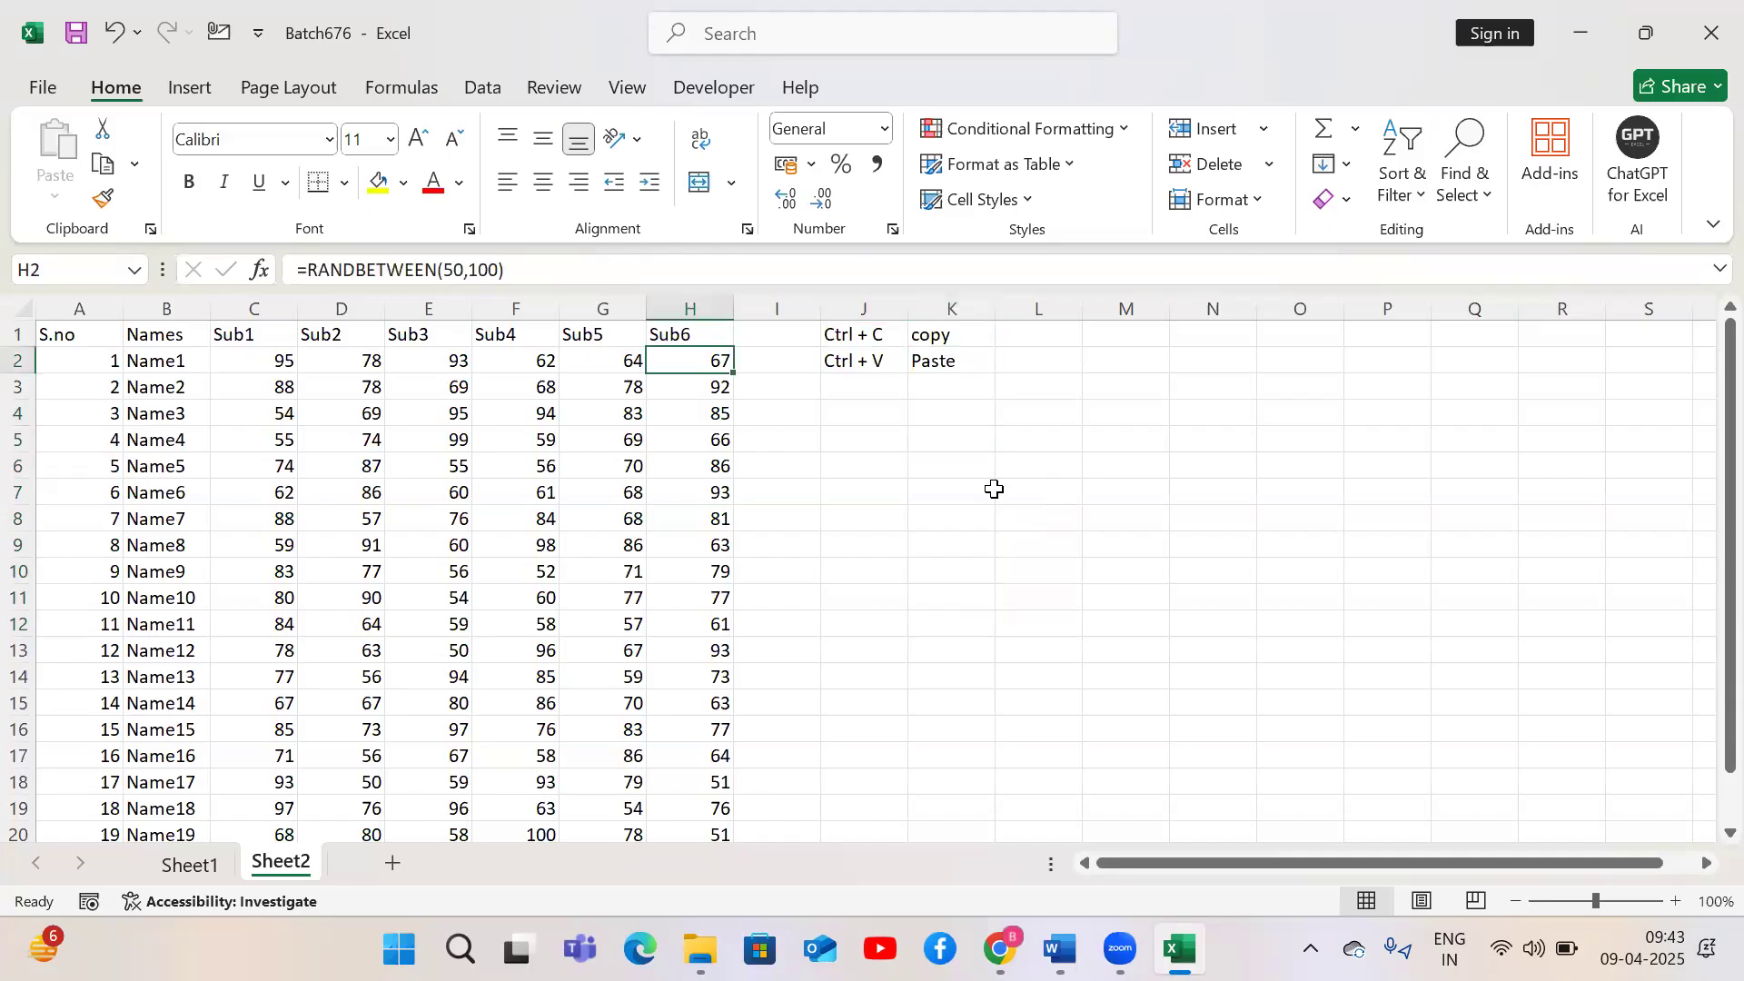
{"action": "key", "text": "ctrl+Left"}
{"action": "key", "text": "Right"}
{"action": "key", "text": "Right"}
{"action": "key", "text": "ctrl+shift+Down"}
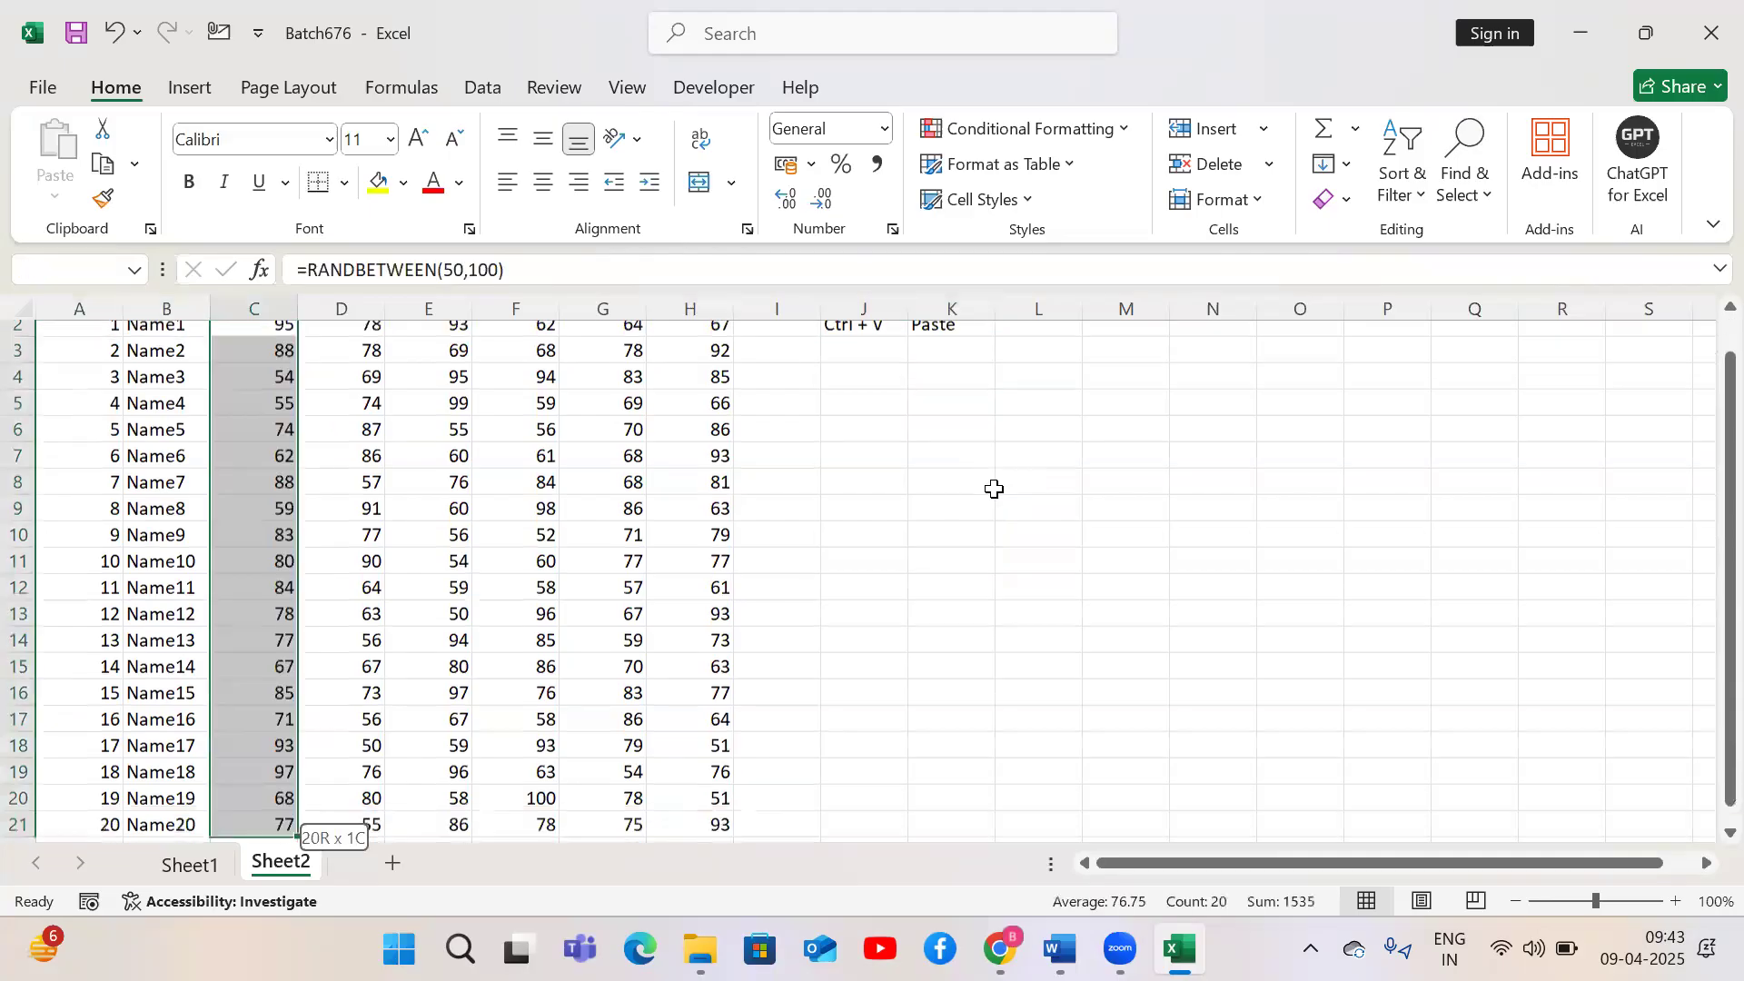
{"action": "key", "text": "ctrl+shift+Right"}
{"action": "left_click_drag", "start_coordinate": [1705, 458], "coordinate": [1705, 386]}
{"action": "key", "text": "ctrl+c"}
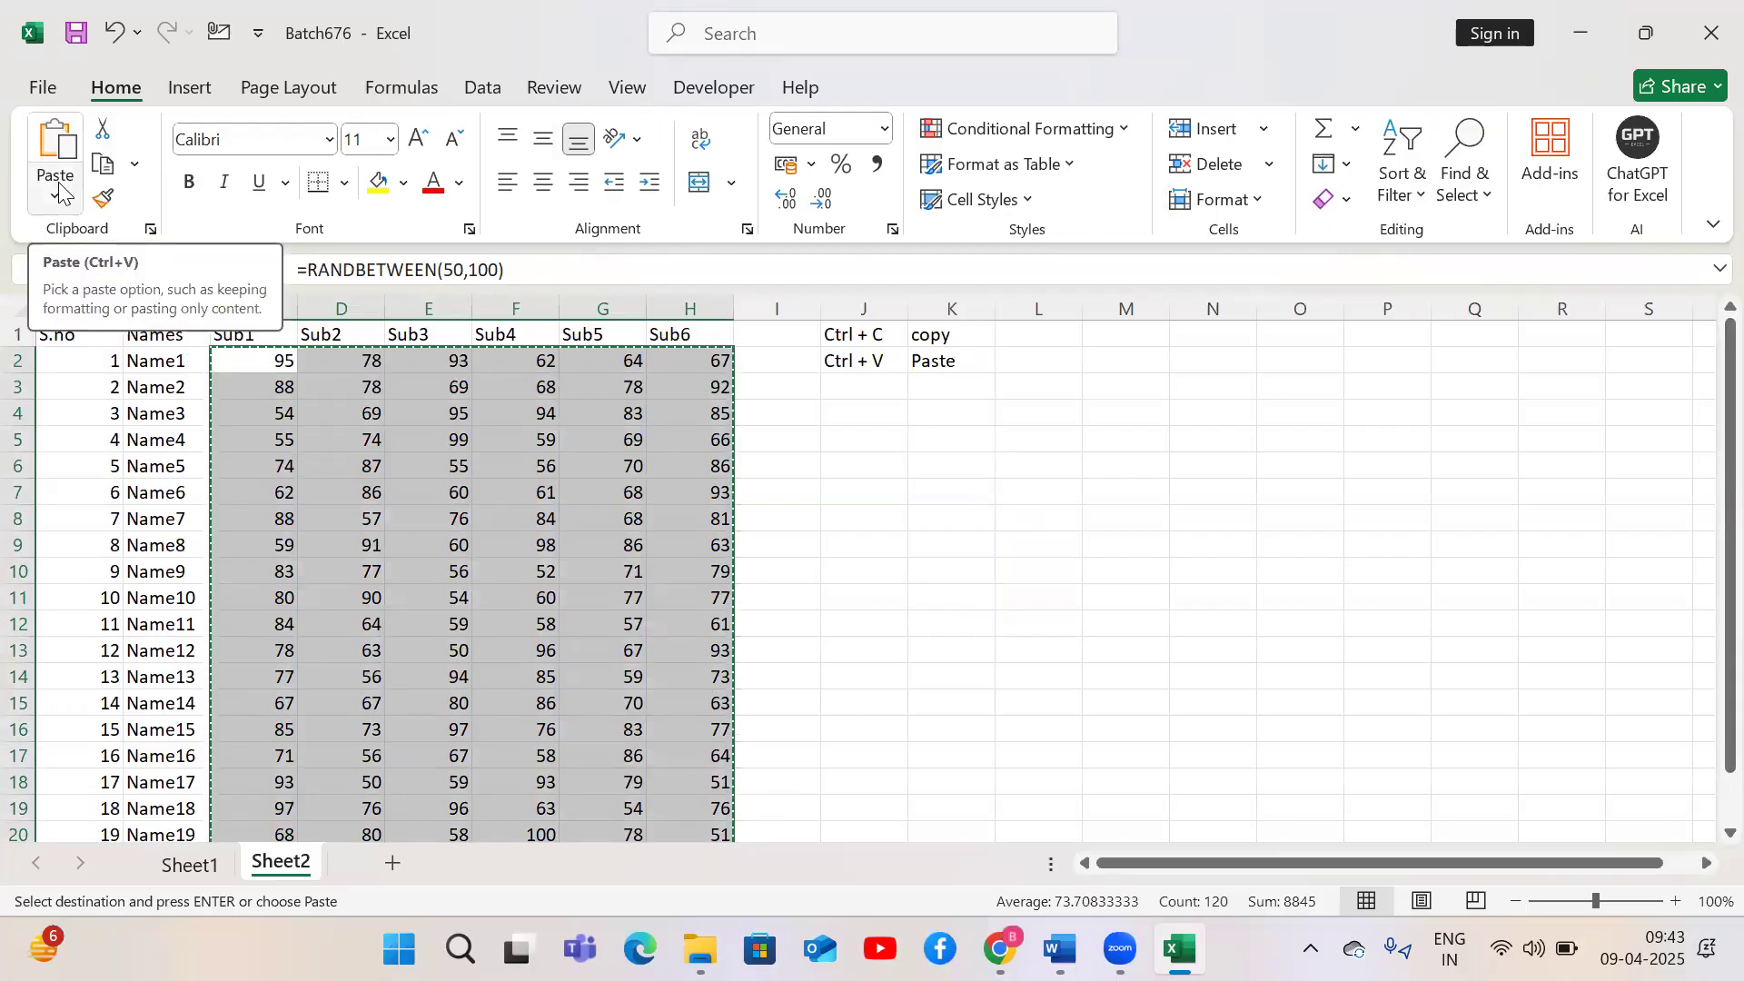
Paste the copied marks back over themselves as values only
{"action": "key", "text": "alt"}
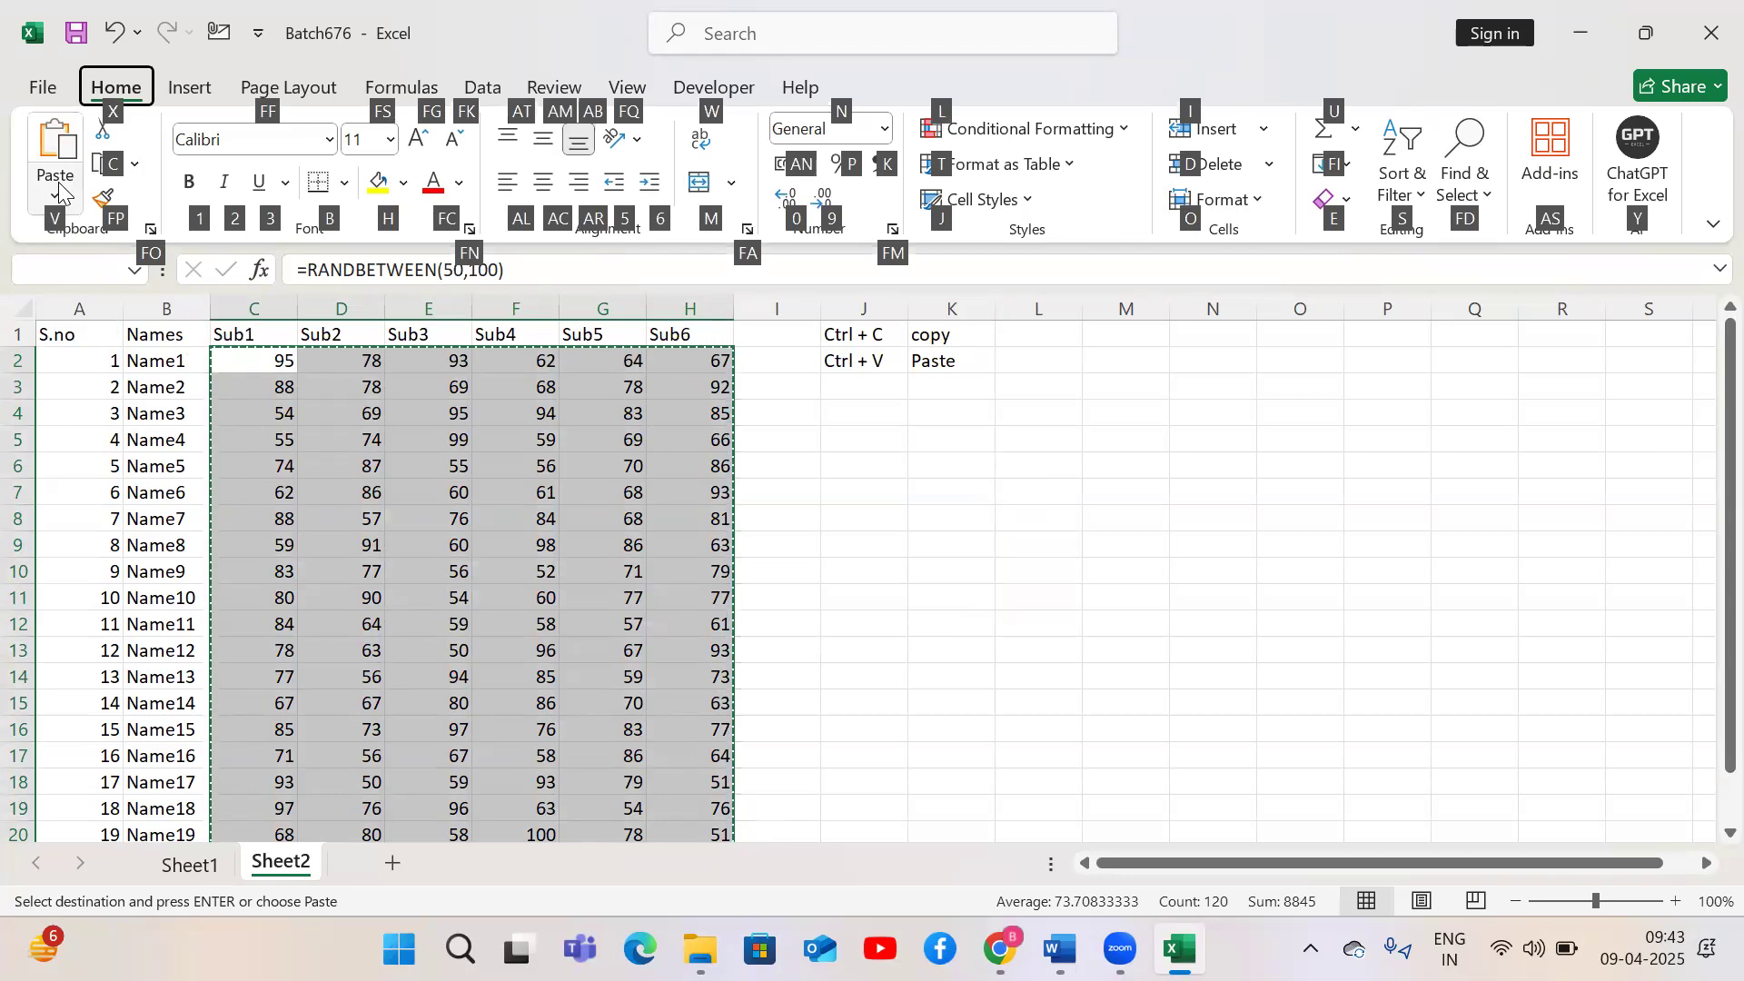
{"action": "key", "text": "v"}
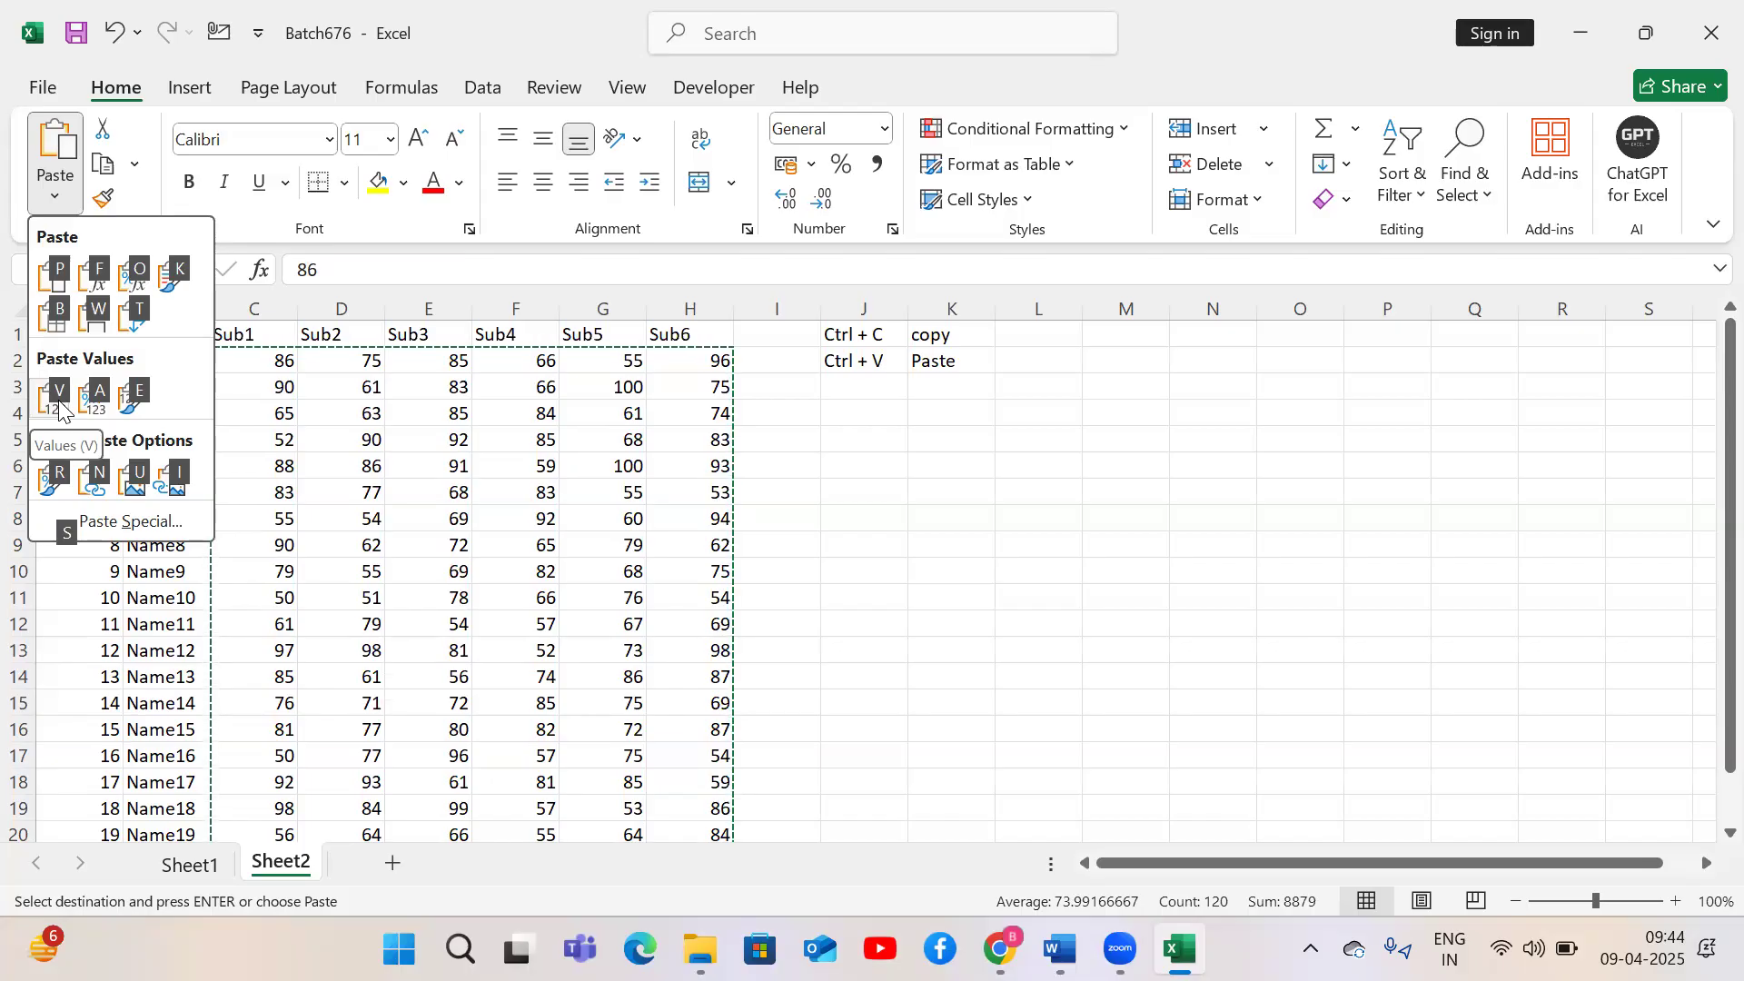
{"action": "left_click", "coordinate": [59, 409]}
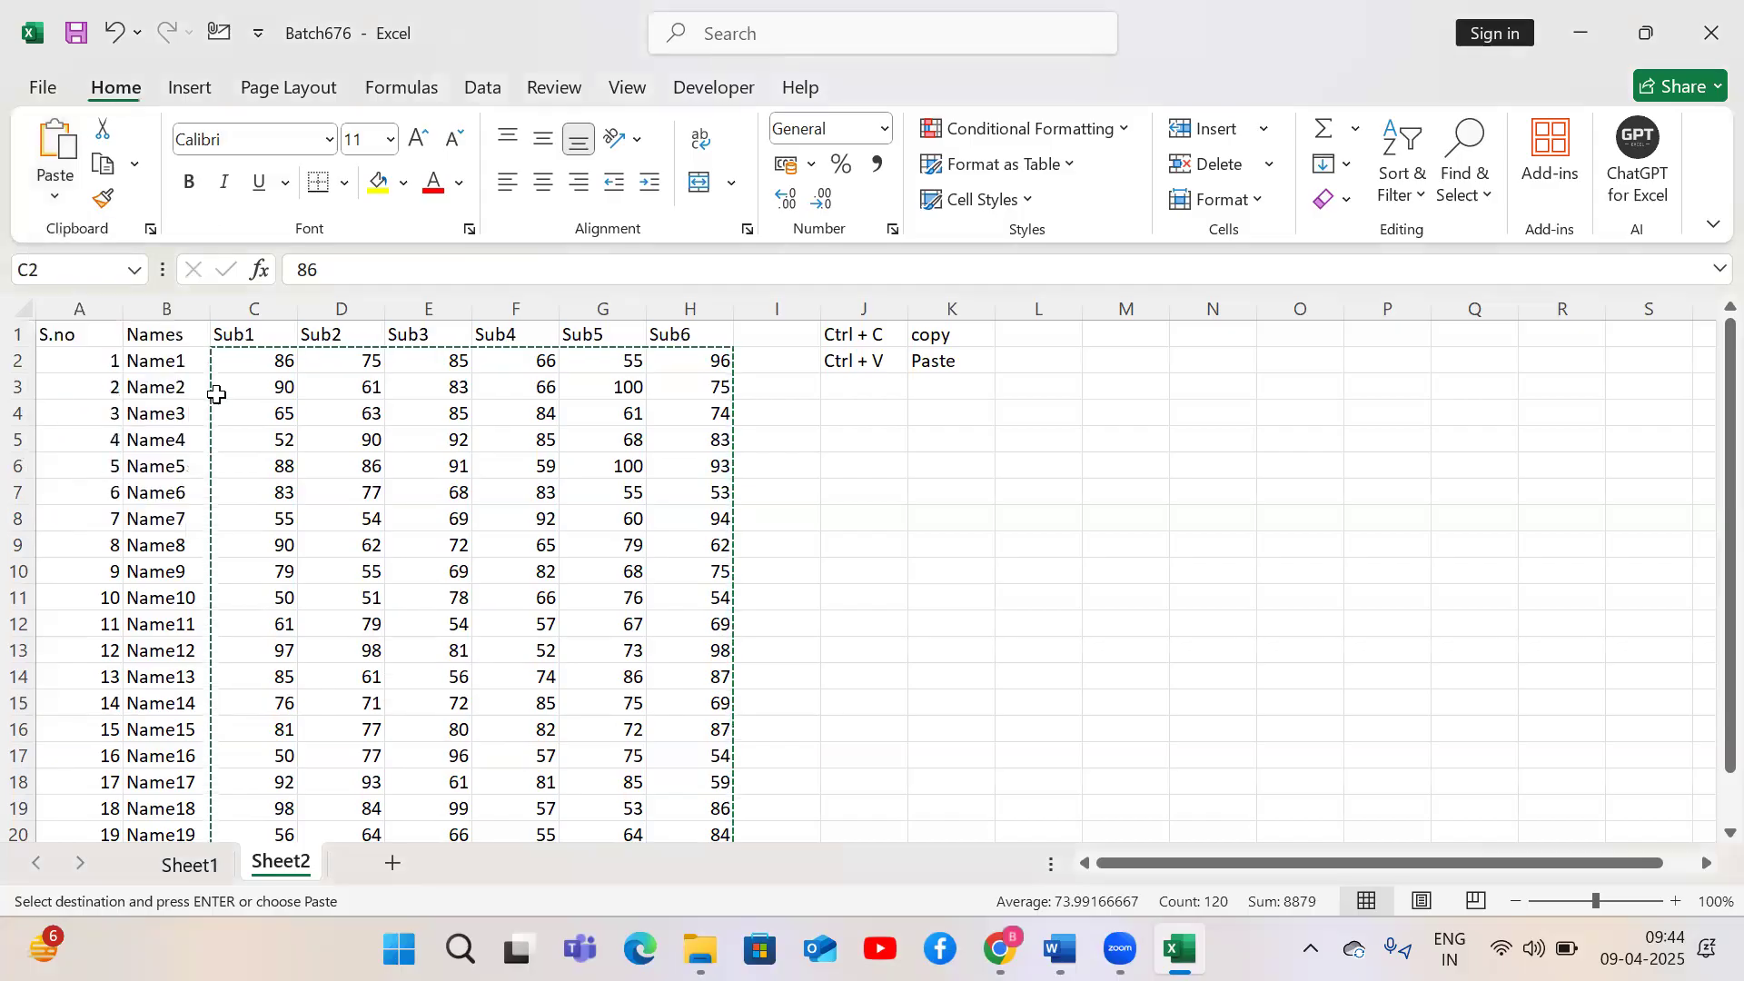
Enter the label Alt + H + V + V in cell J3
{"action": "left_click", "coordinate": [851, 382]}
{"action": "type", "text": "Alt"}
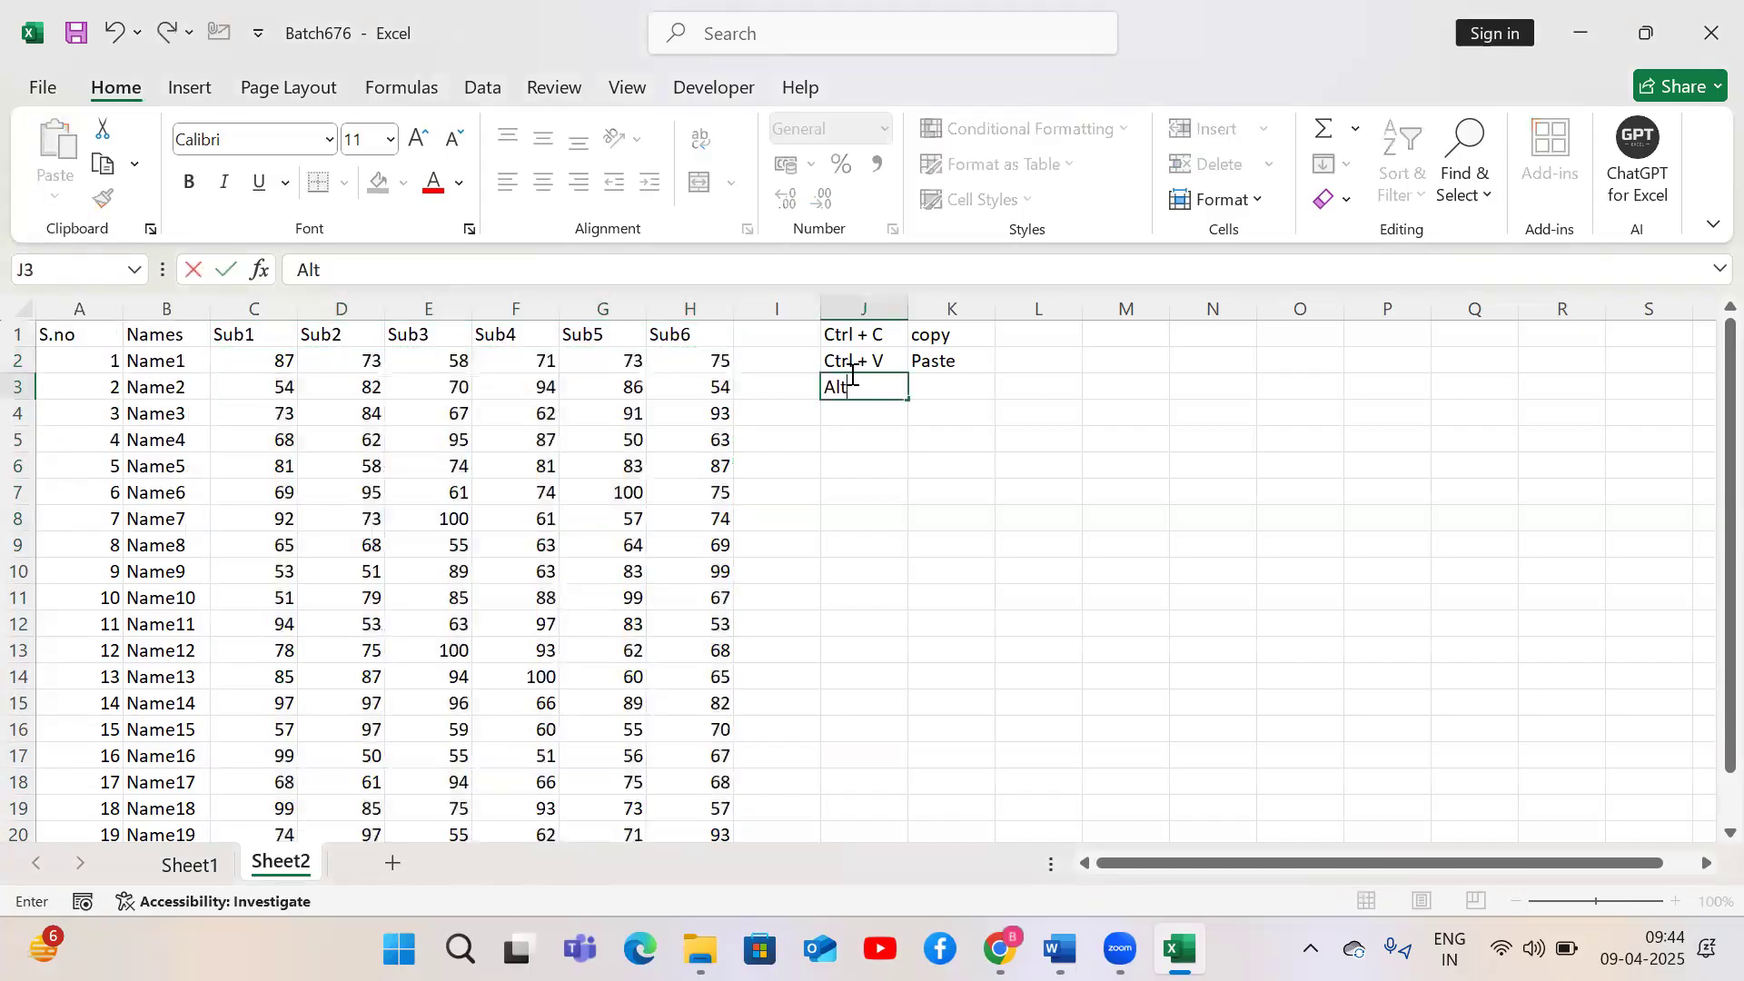
{"action": "type", "text": " + H + V + V"}
{"action": "key", "text": "Return"}
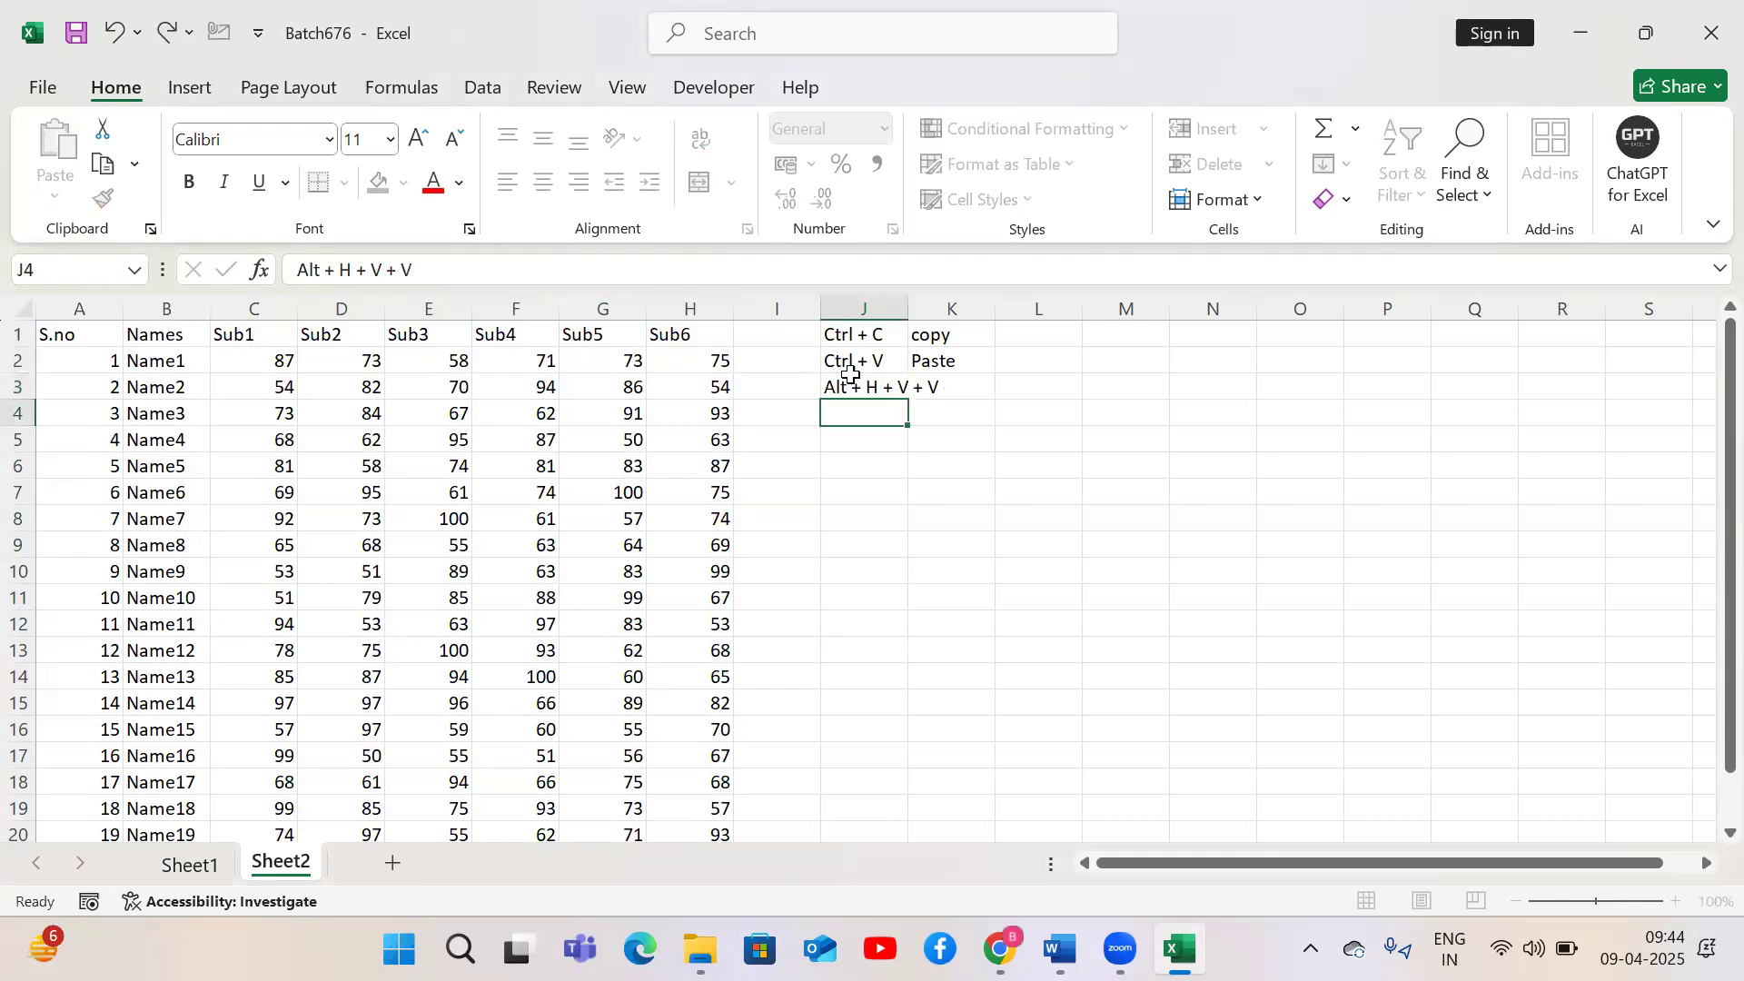
Enter Paste values in K3 and autofit the width of column J
{"action": "key", "text": "Up"}
{"action": "key", "text": "Right"}
{"action": "type", "text": "Paste valy"}
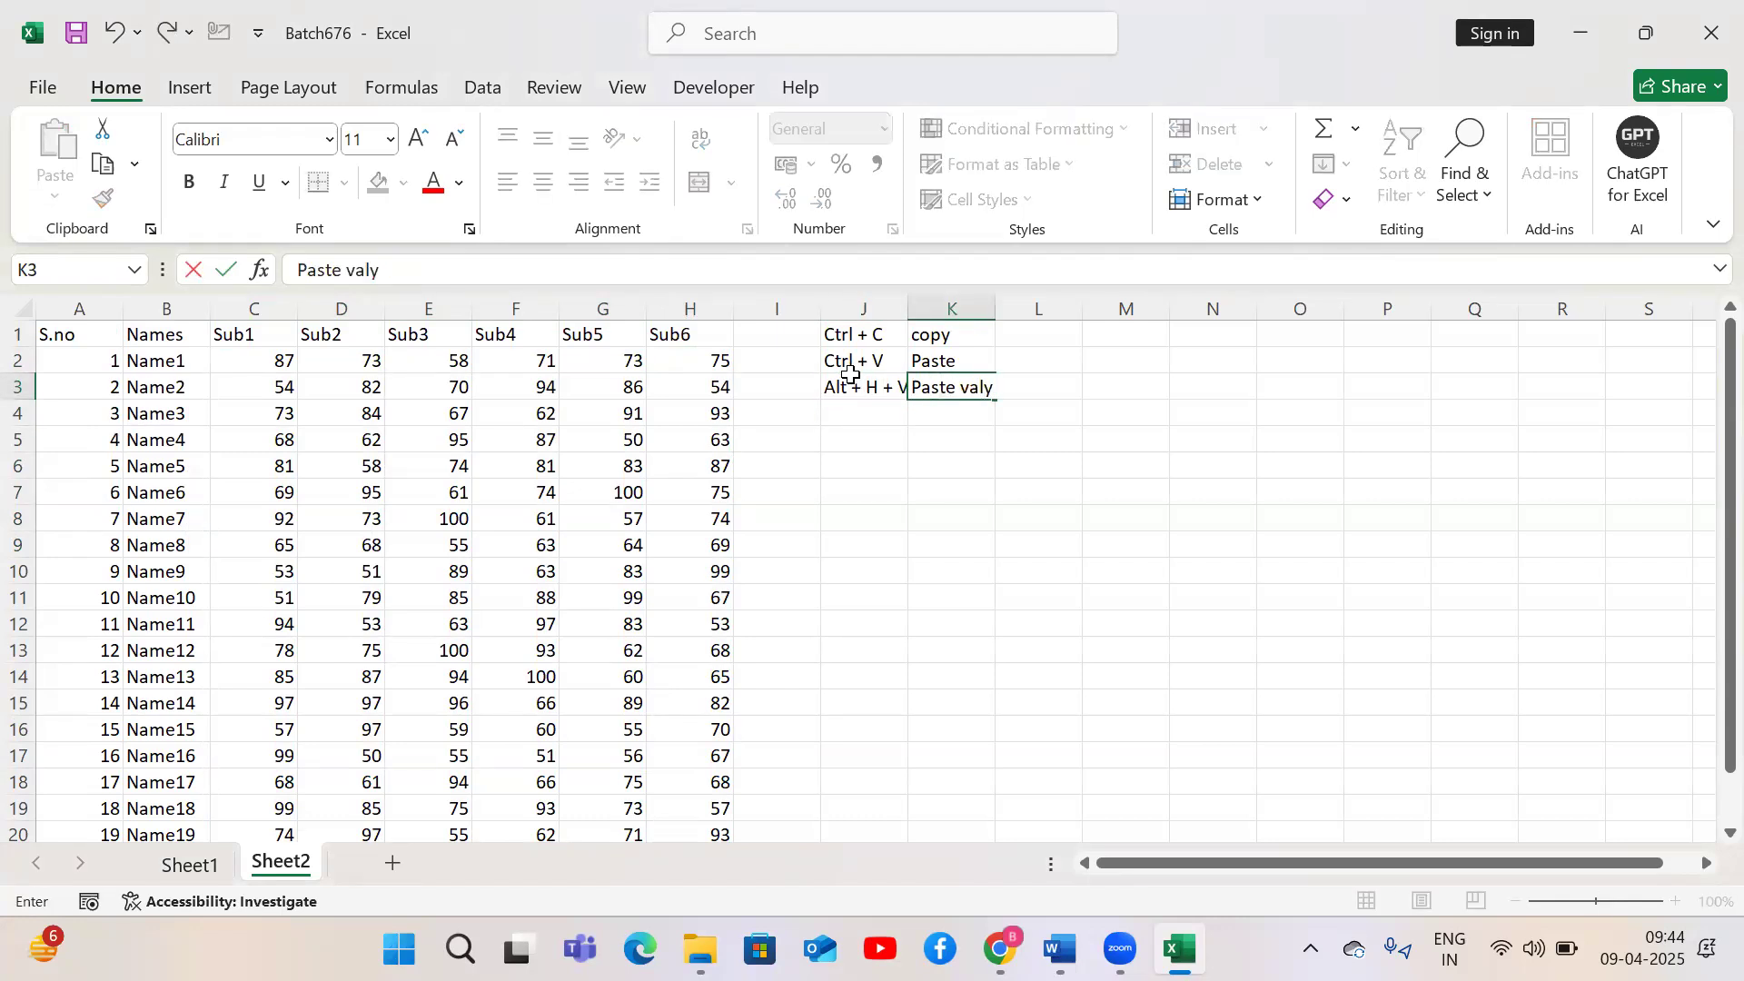
{"action": "key", "text": "BackSpace"}
{"action": "type", "text": "ues"}
{"action": "key", "text": "Return"}
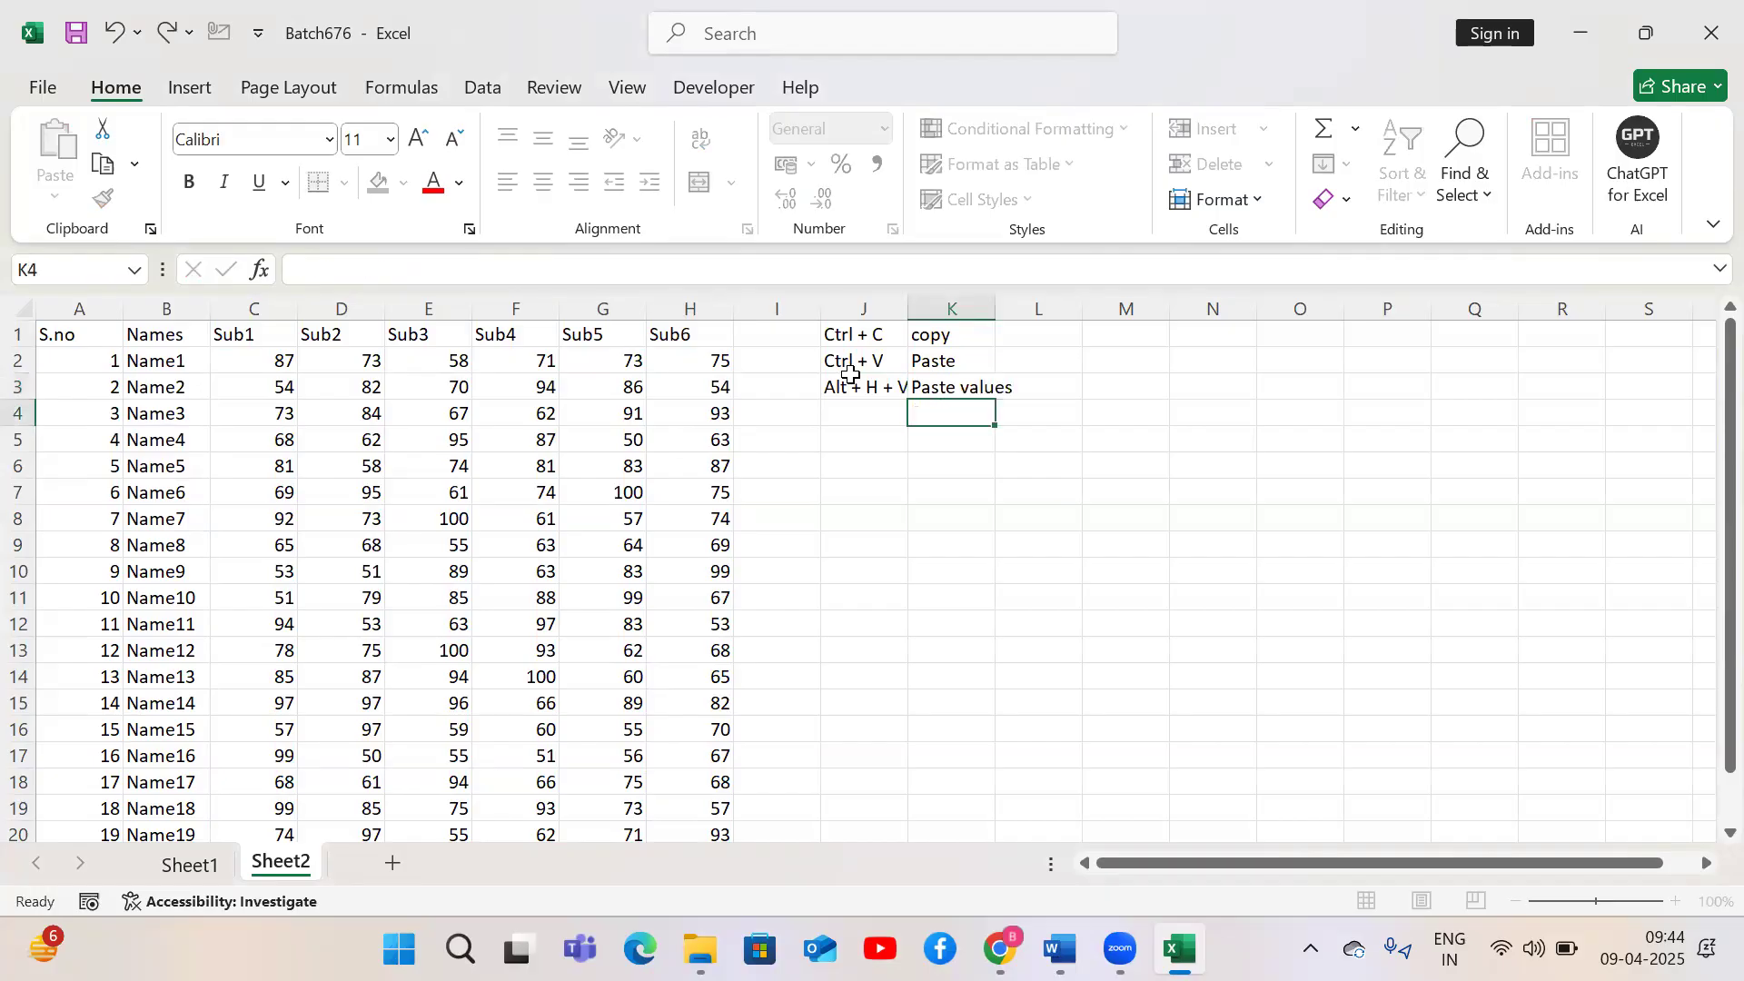
{"action": "double_click", "coordinate": [906, 310]}
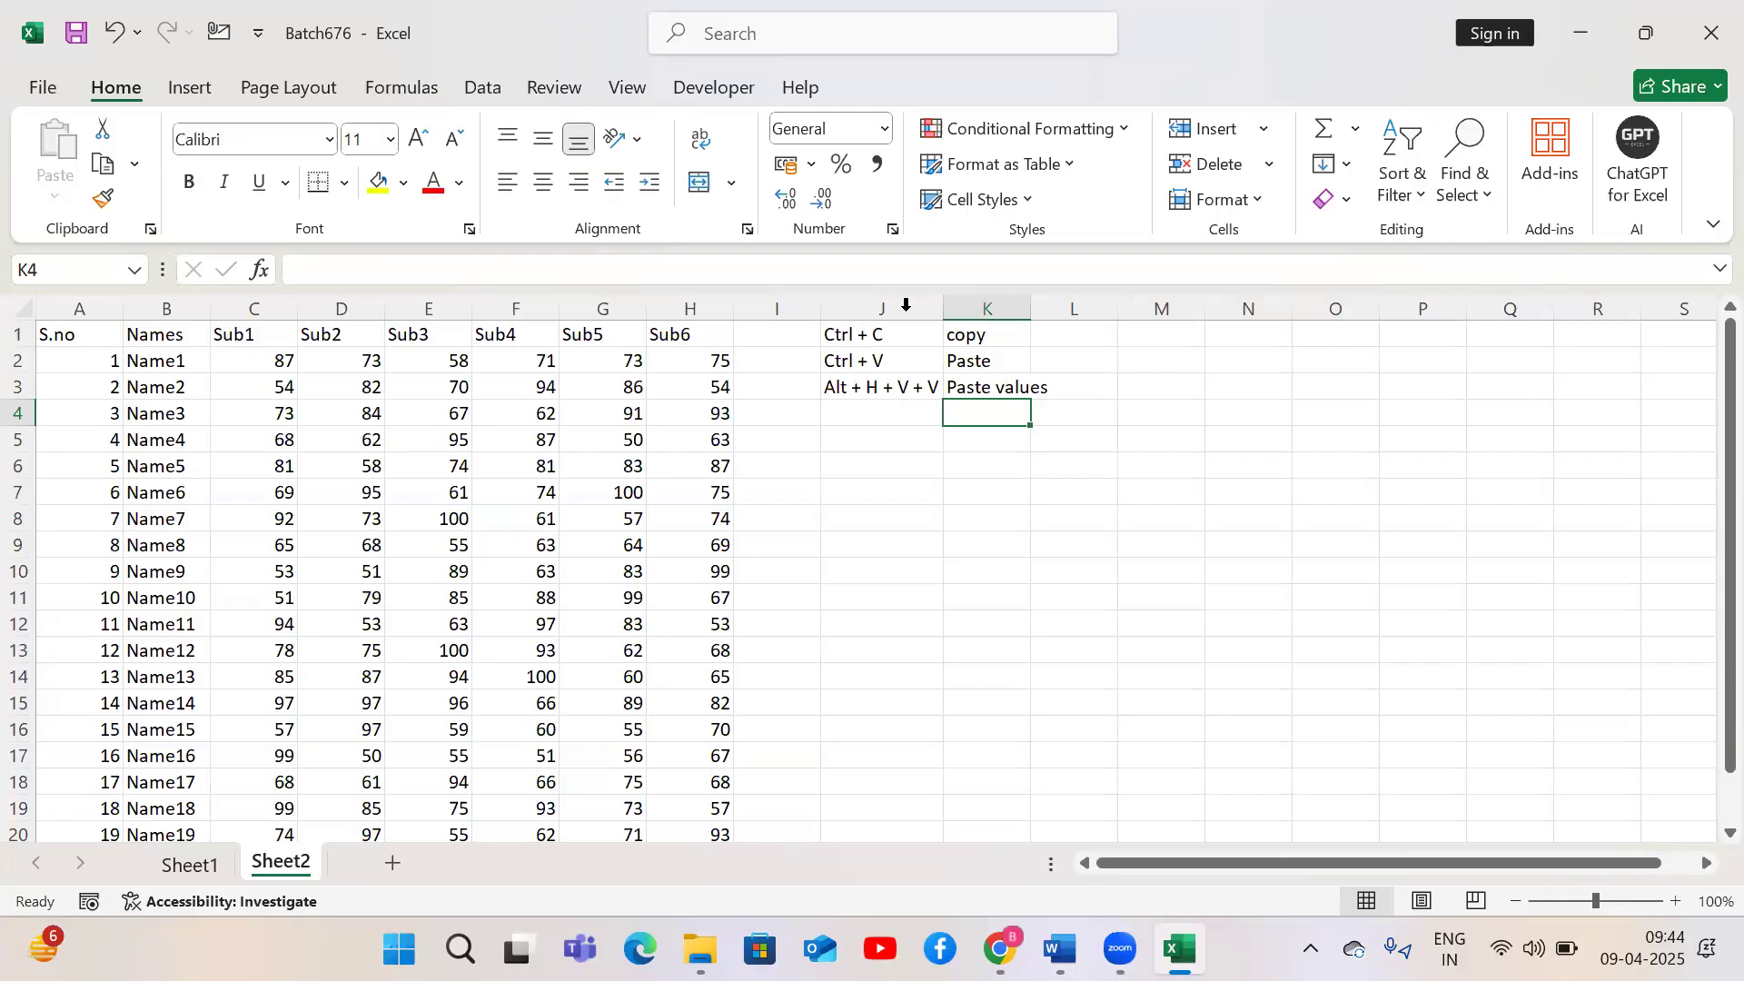
Append (will paste everything including formula and formatting) to the Paste label in K2
{"action": "left_click", "coordinate": [1096, 358]}
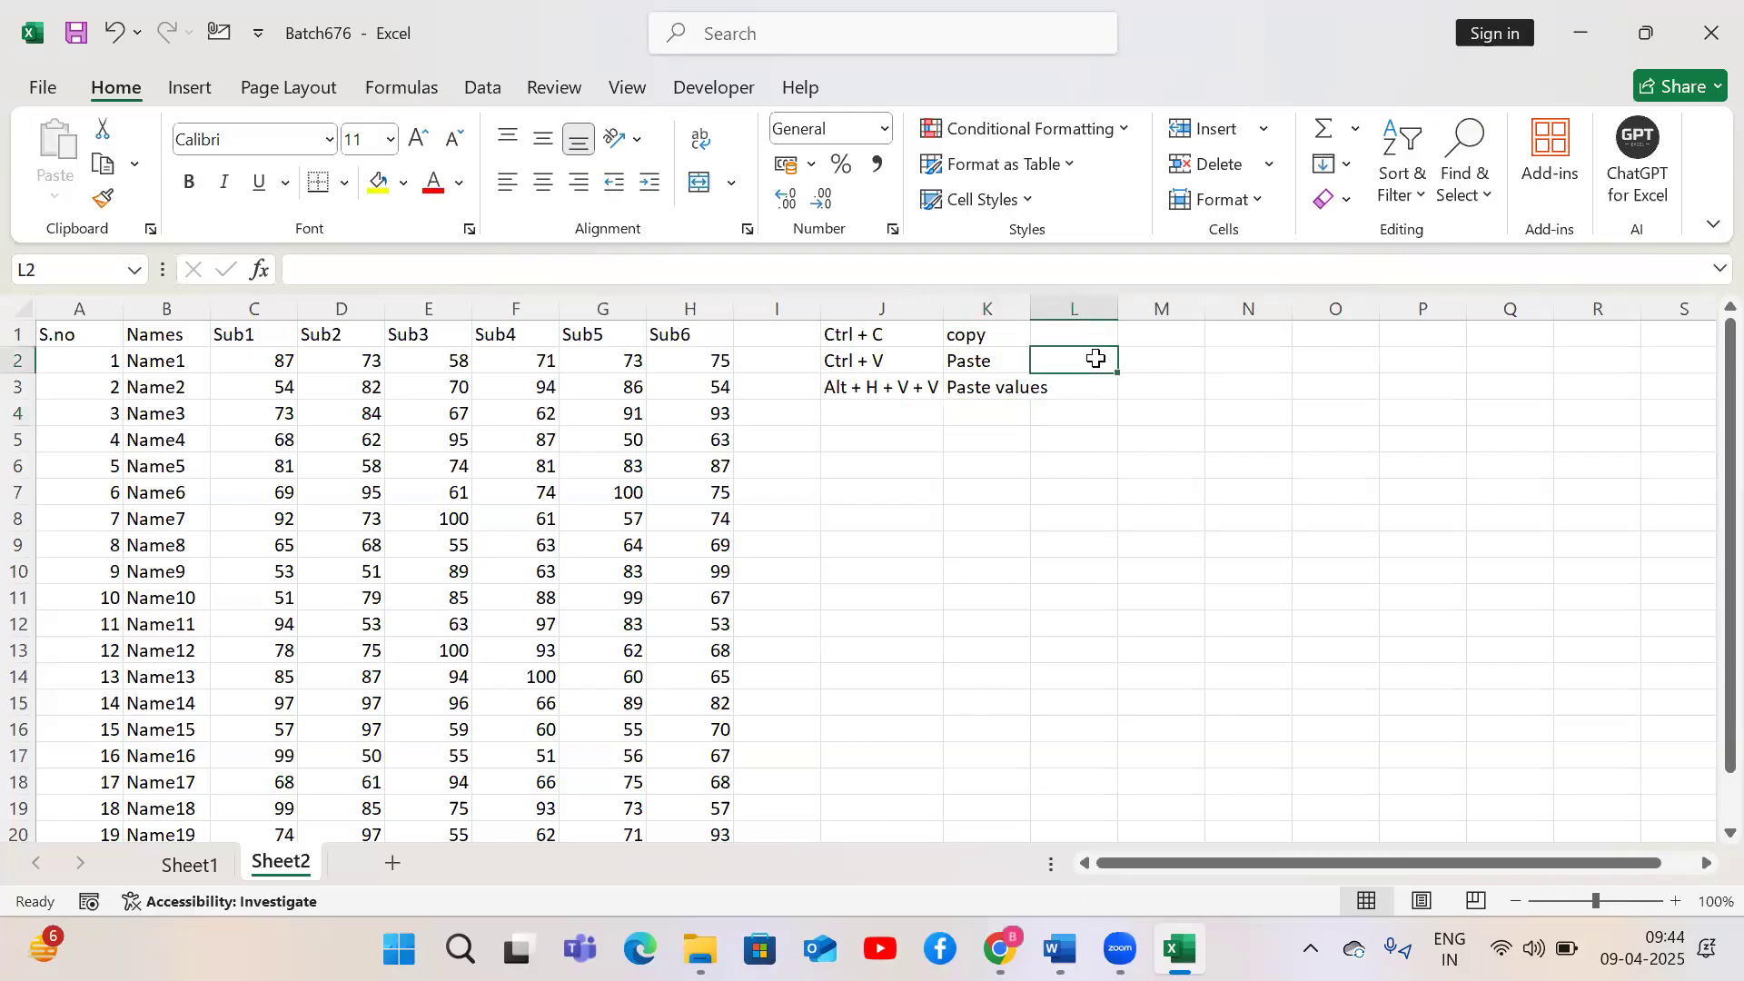
{"action": "key", "text": "Left"}
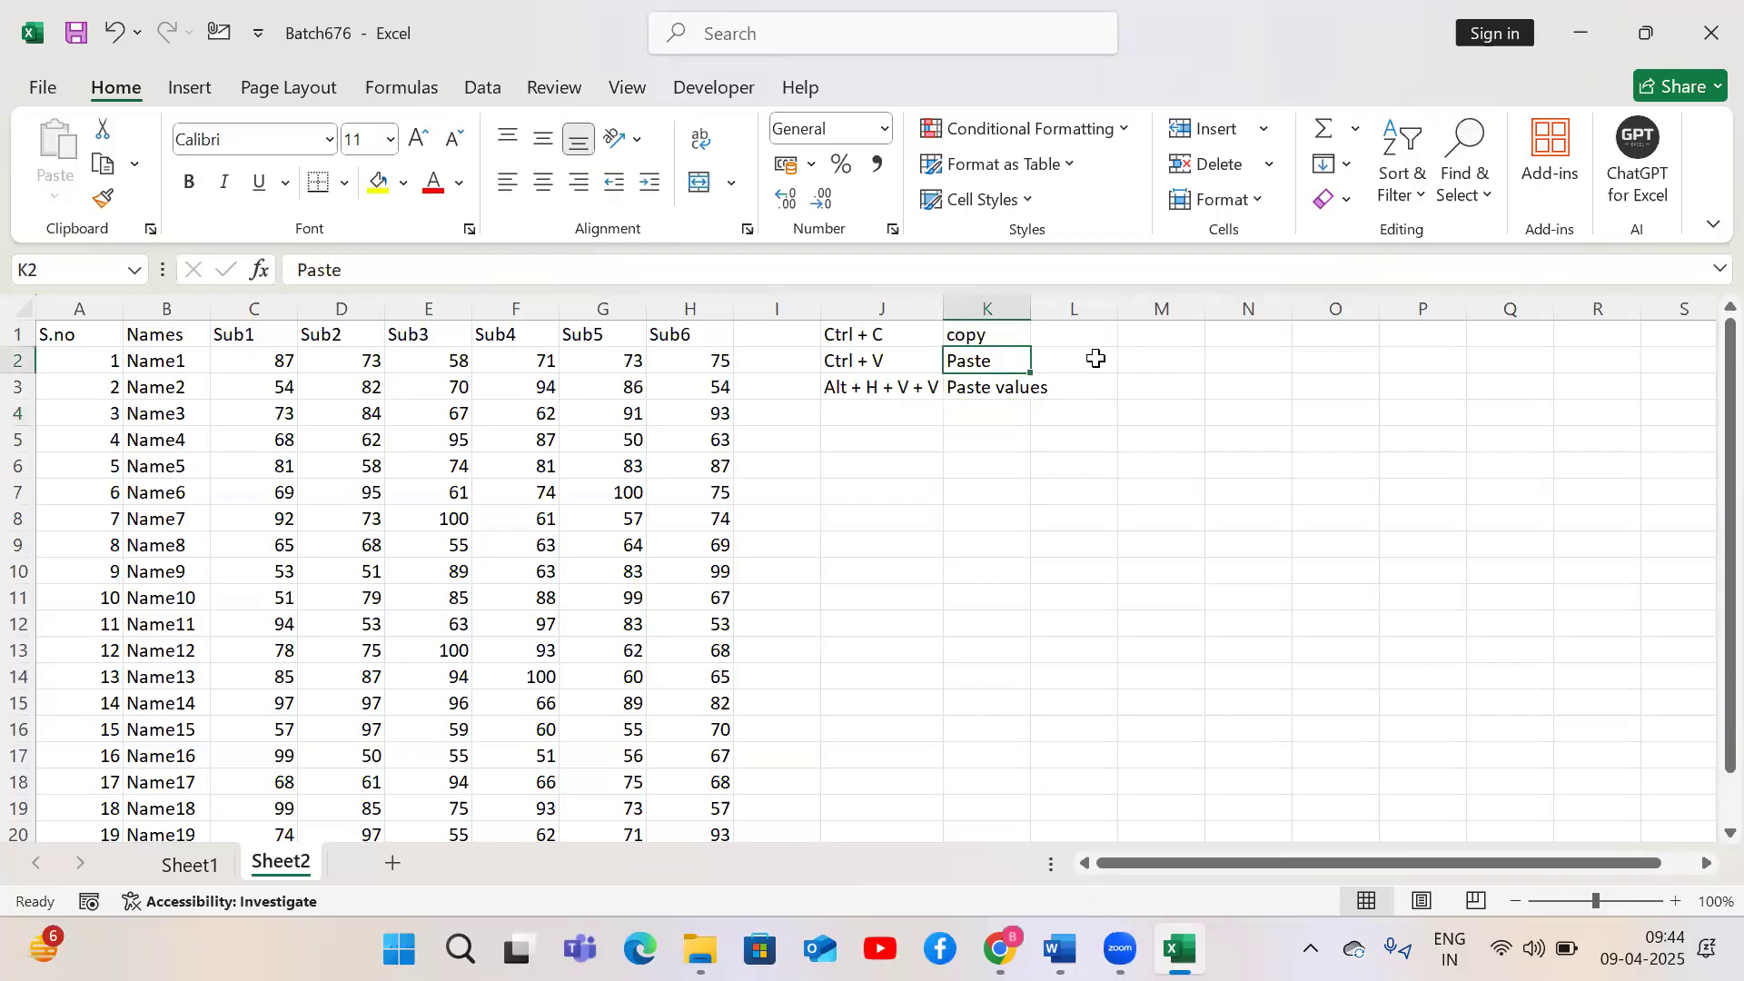
{"action": "left_click", "coordinate": [363, 272]}
{"action": "type", "text": "(will"}
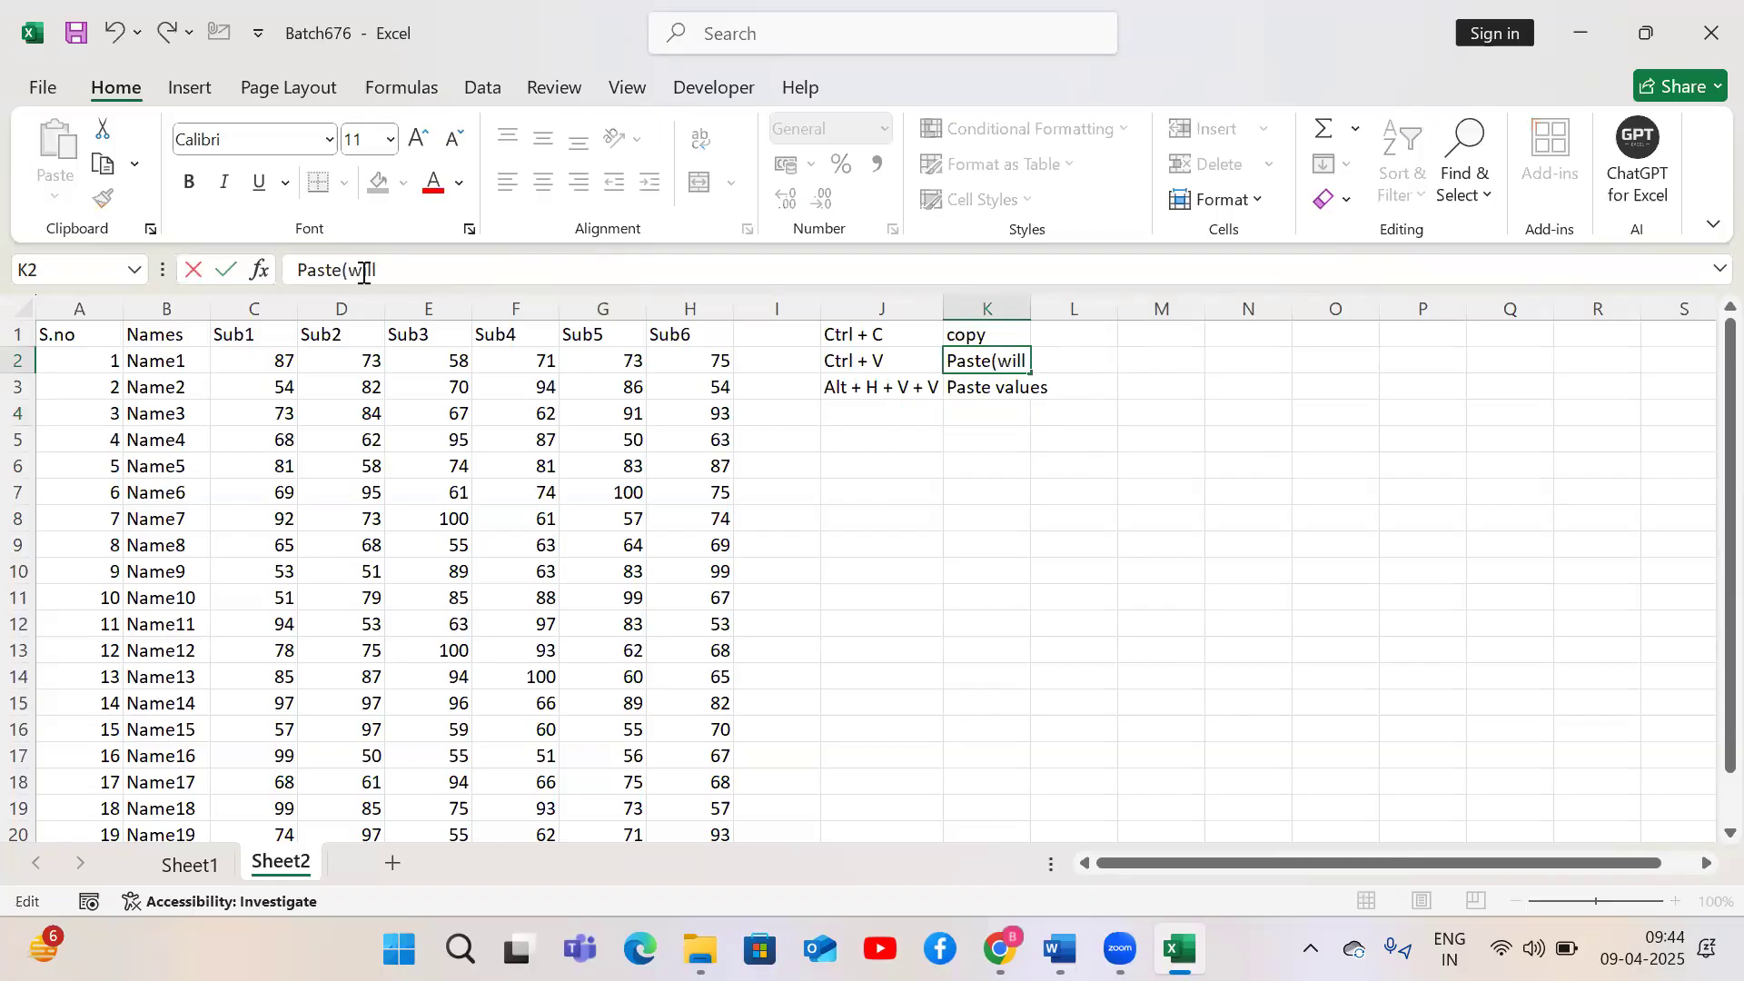
{"action": "type", "text": " paste every"}
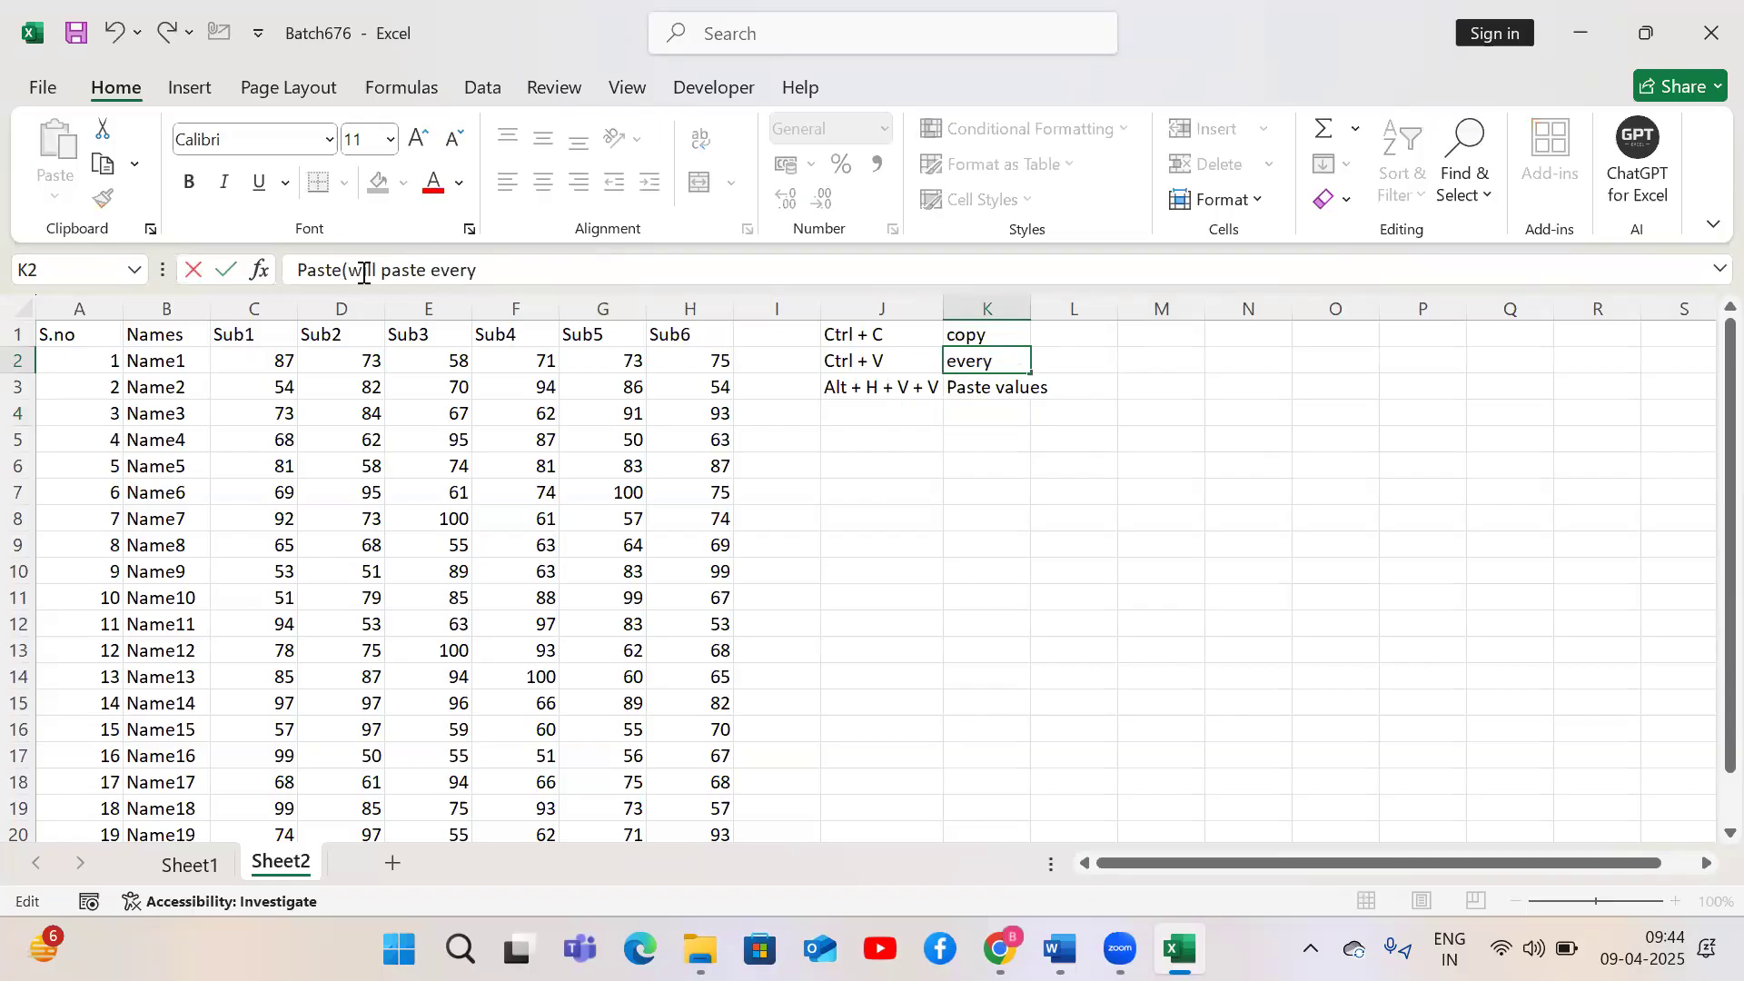
{"action": "type", "text": "thing including formu"}
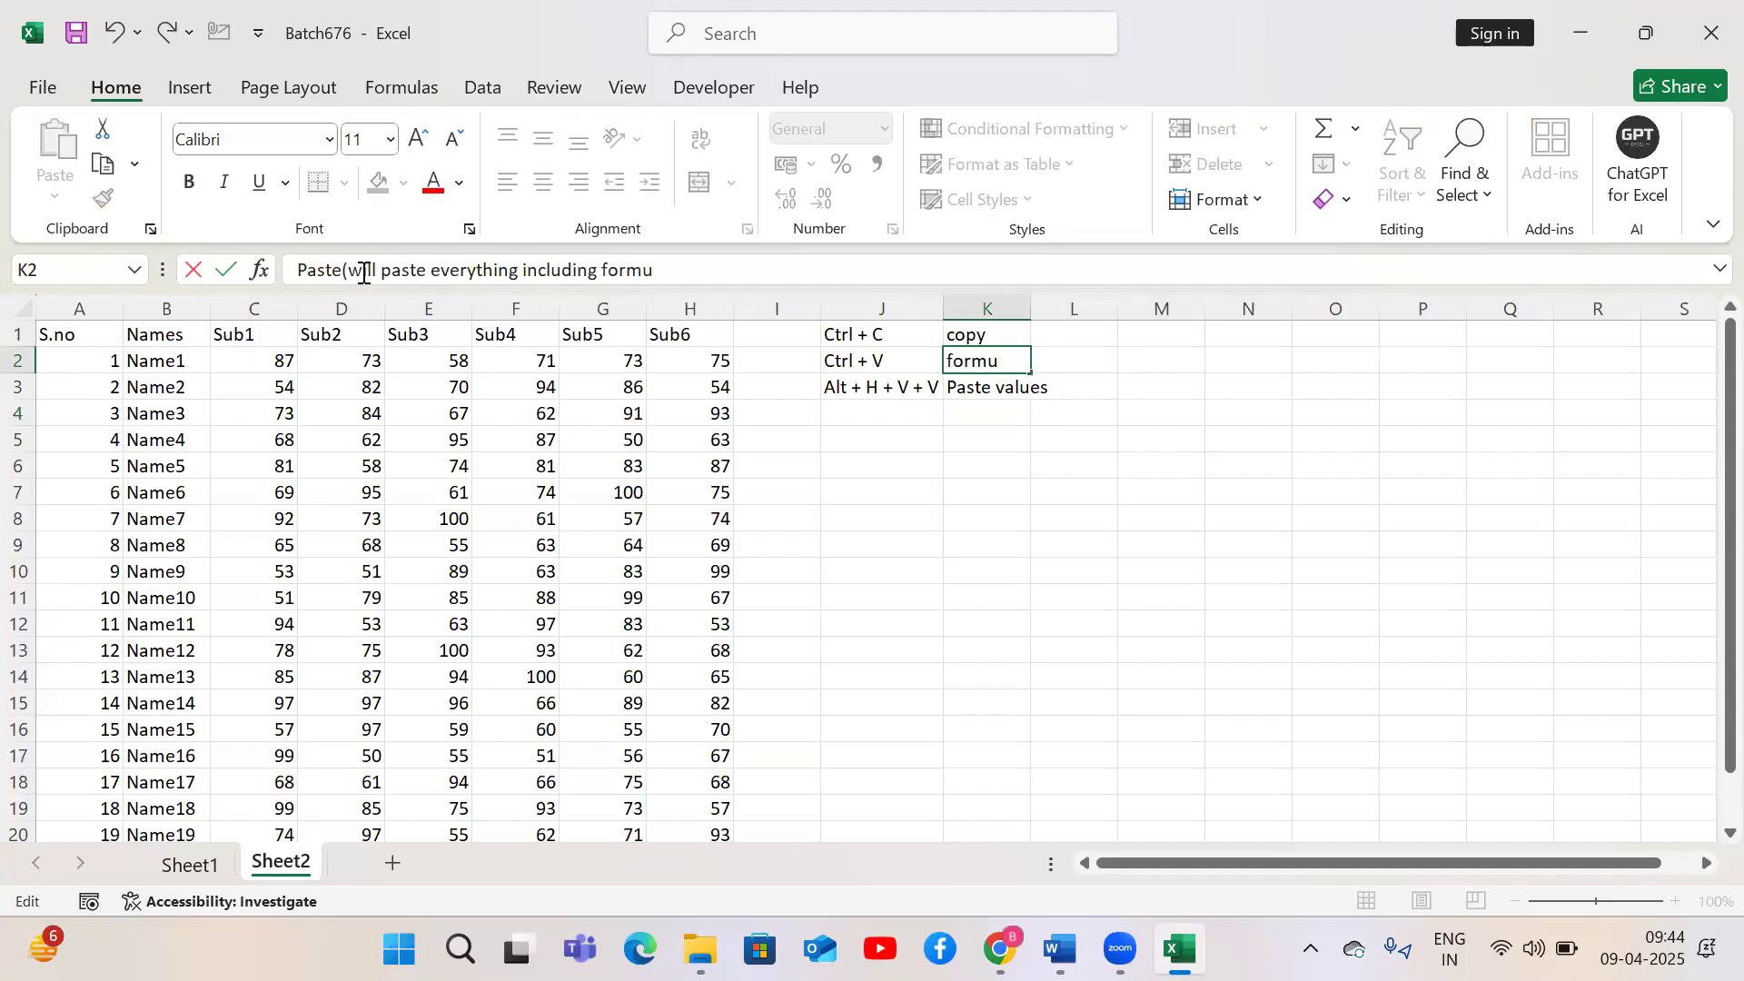
{"action": "type", "text": "la and formatting)"}
{"action": "key", "text": "Return"}
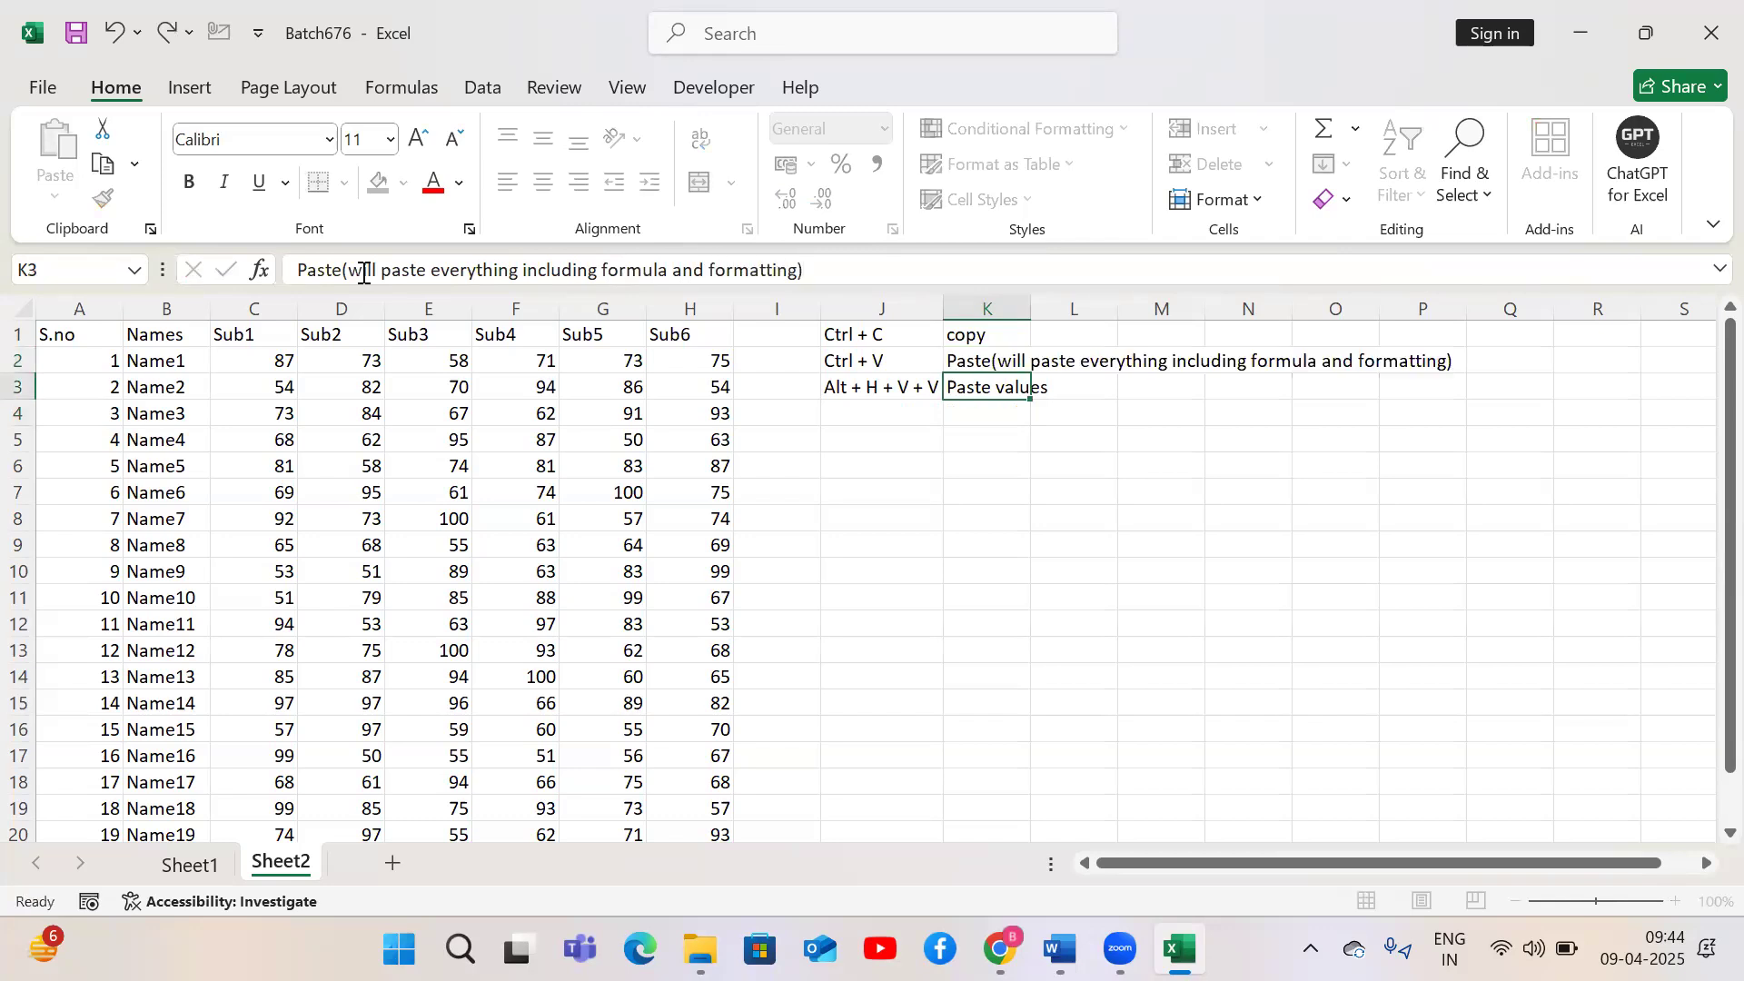
Append (will paste only values to the Paste values label in K3
{"action": "key", "text": "Left"}
{"action": "key", "text": "Right"}
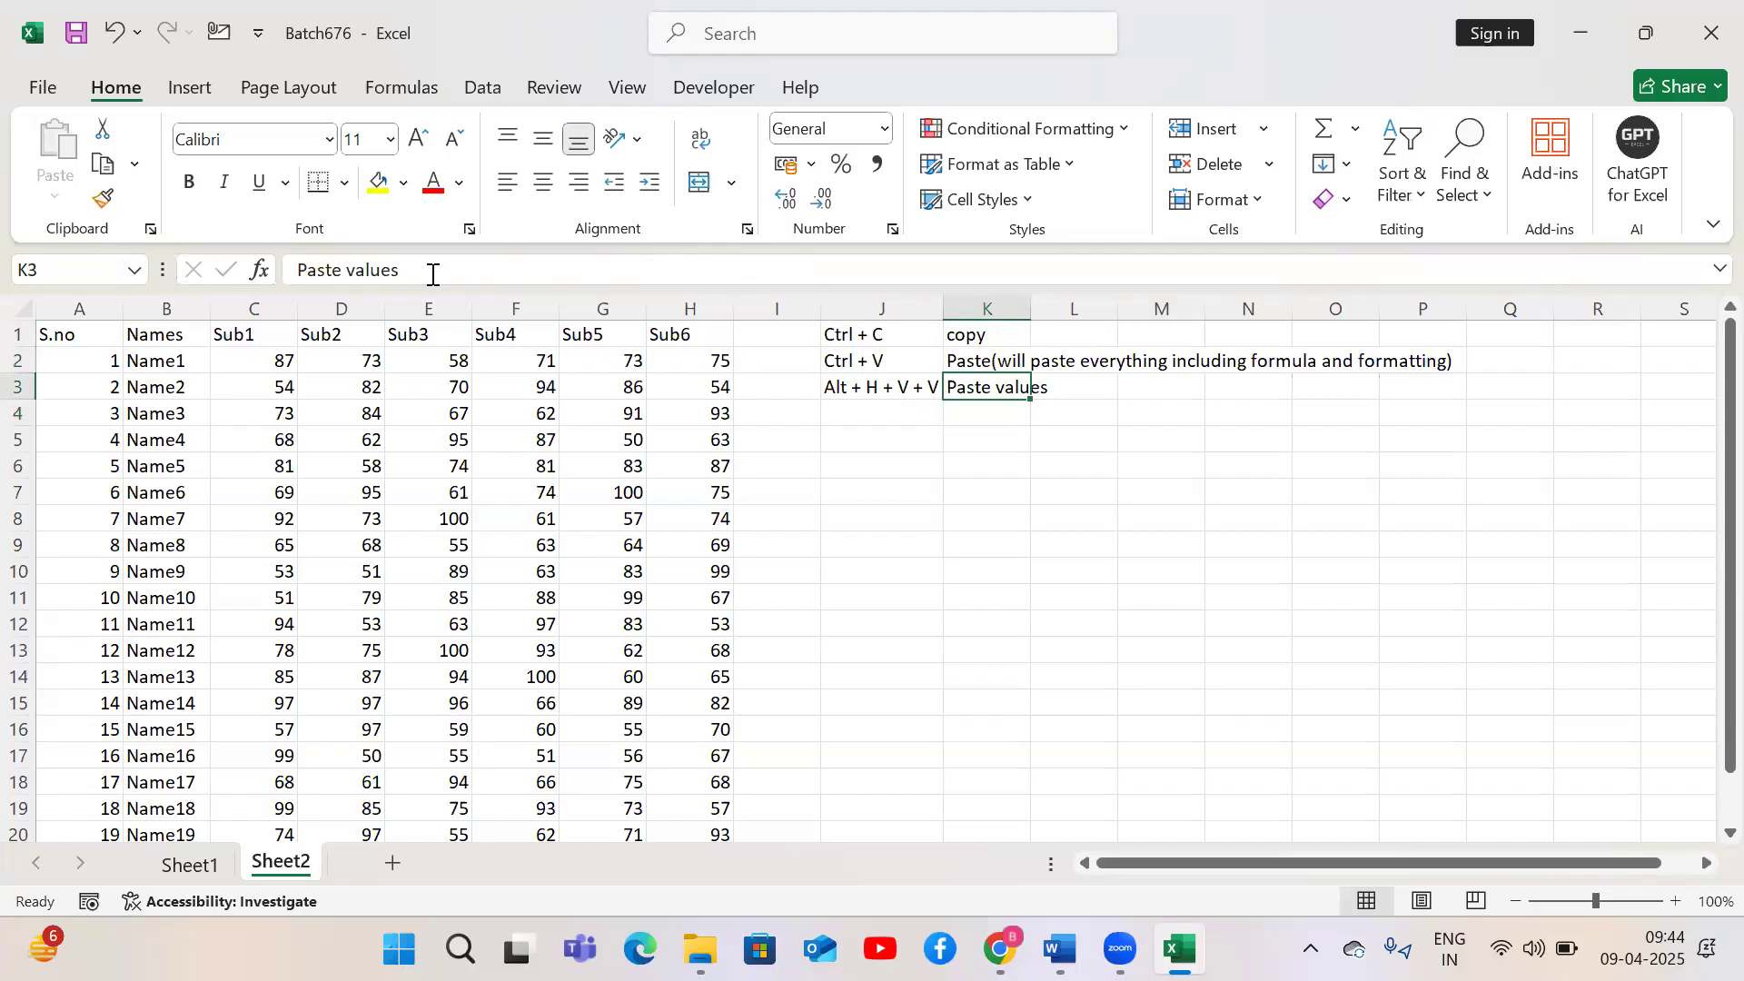
{"action": "key", "text": "F2"}
{"action": "type", "text": "(wil"}
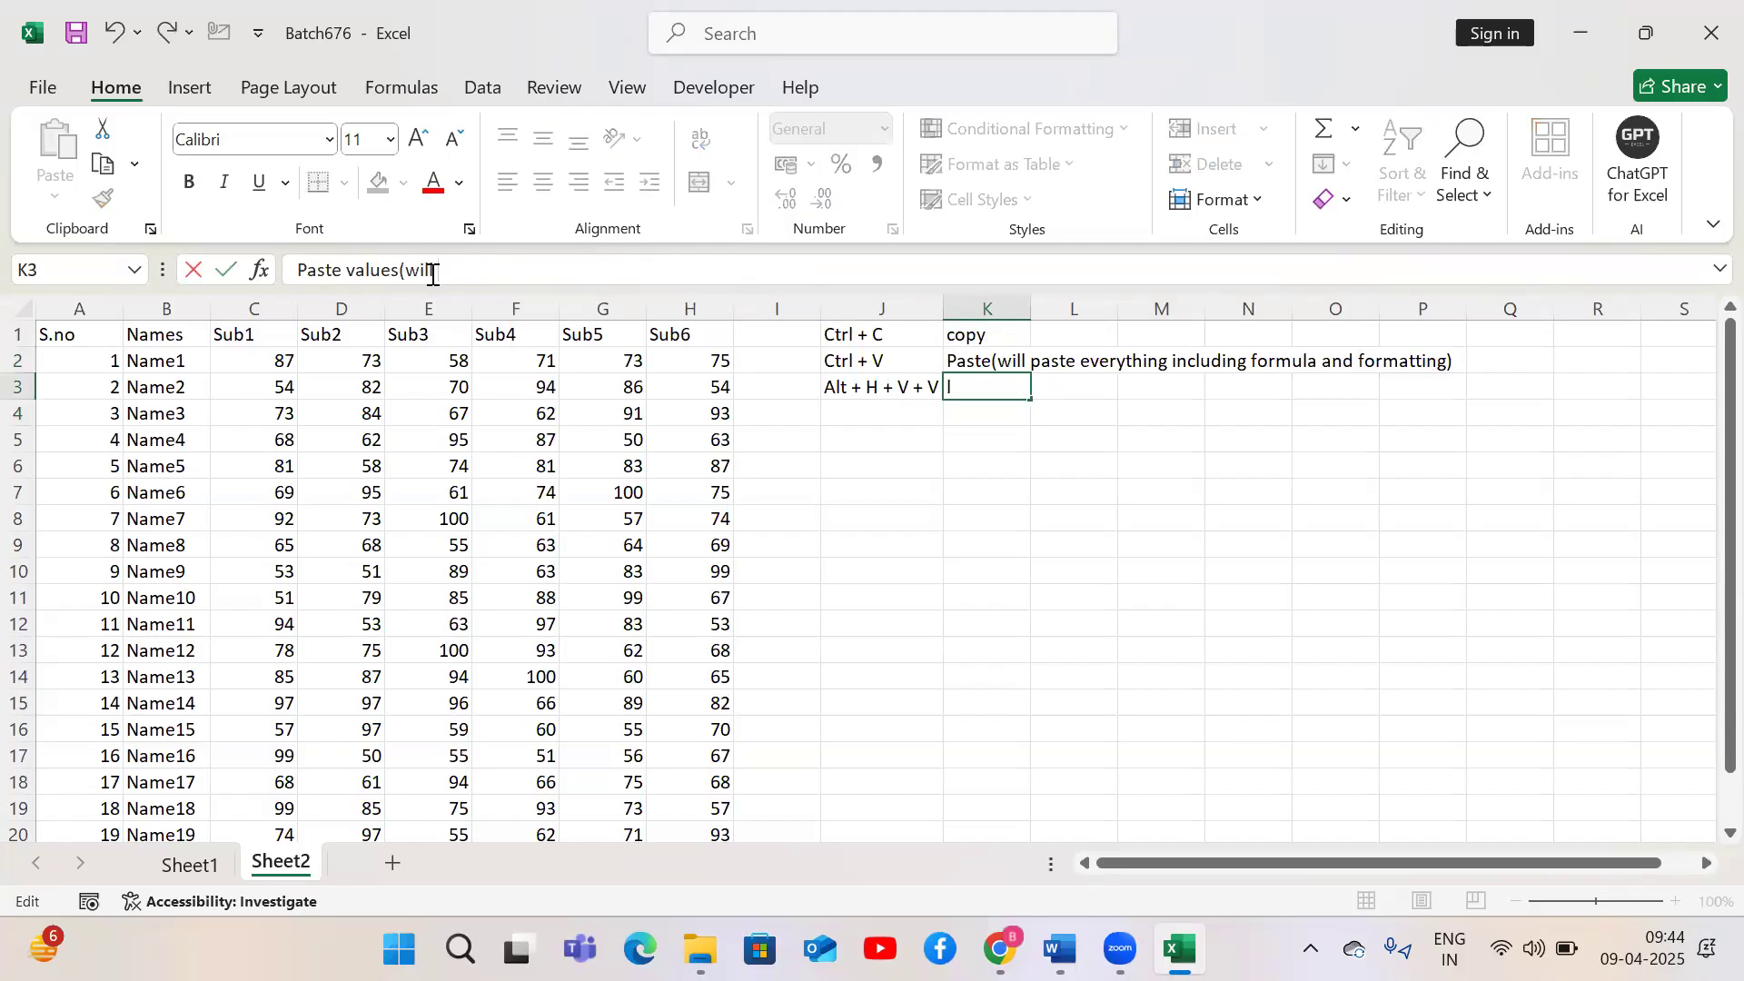
{"action": "type", "text": "l paste only values"}
{"action": "key", "text": "Return"}
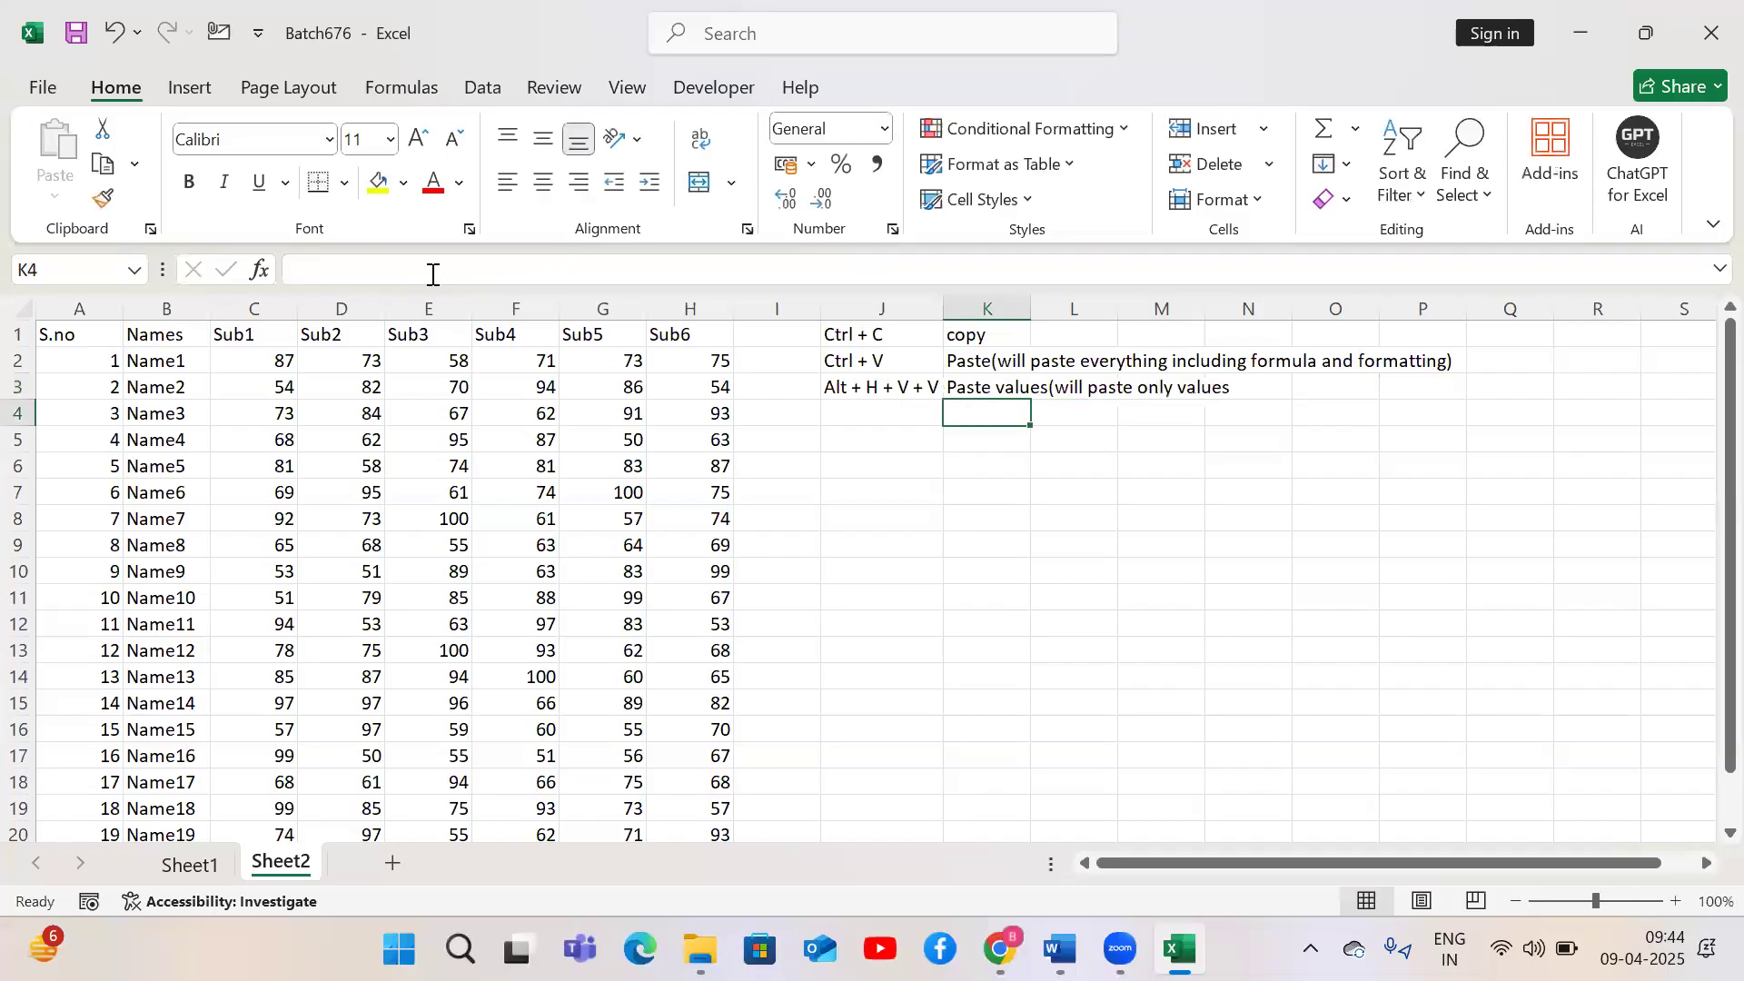
Jump between the table's corner cells A1, A21, H21 and H1 using edge navigation
{"action": "key", "text": "Left"}
{"action": "key", "text": "Left"}
{"action": "key", "text": "Left"}
{"action": "key", "text": "Left"}
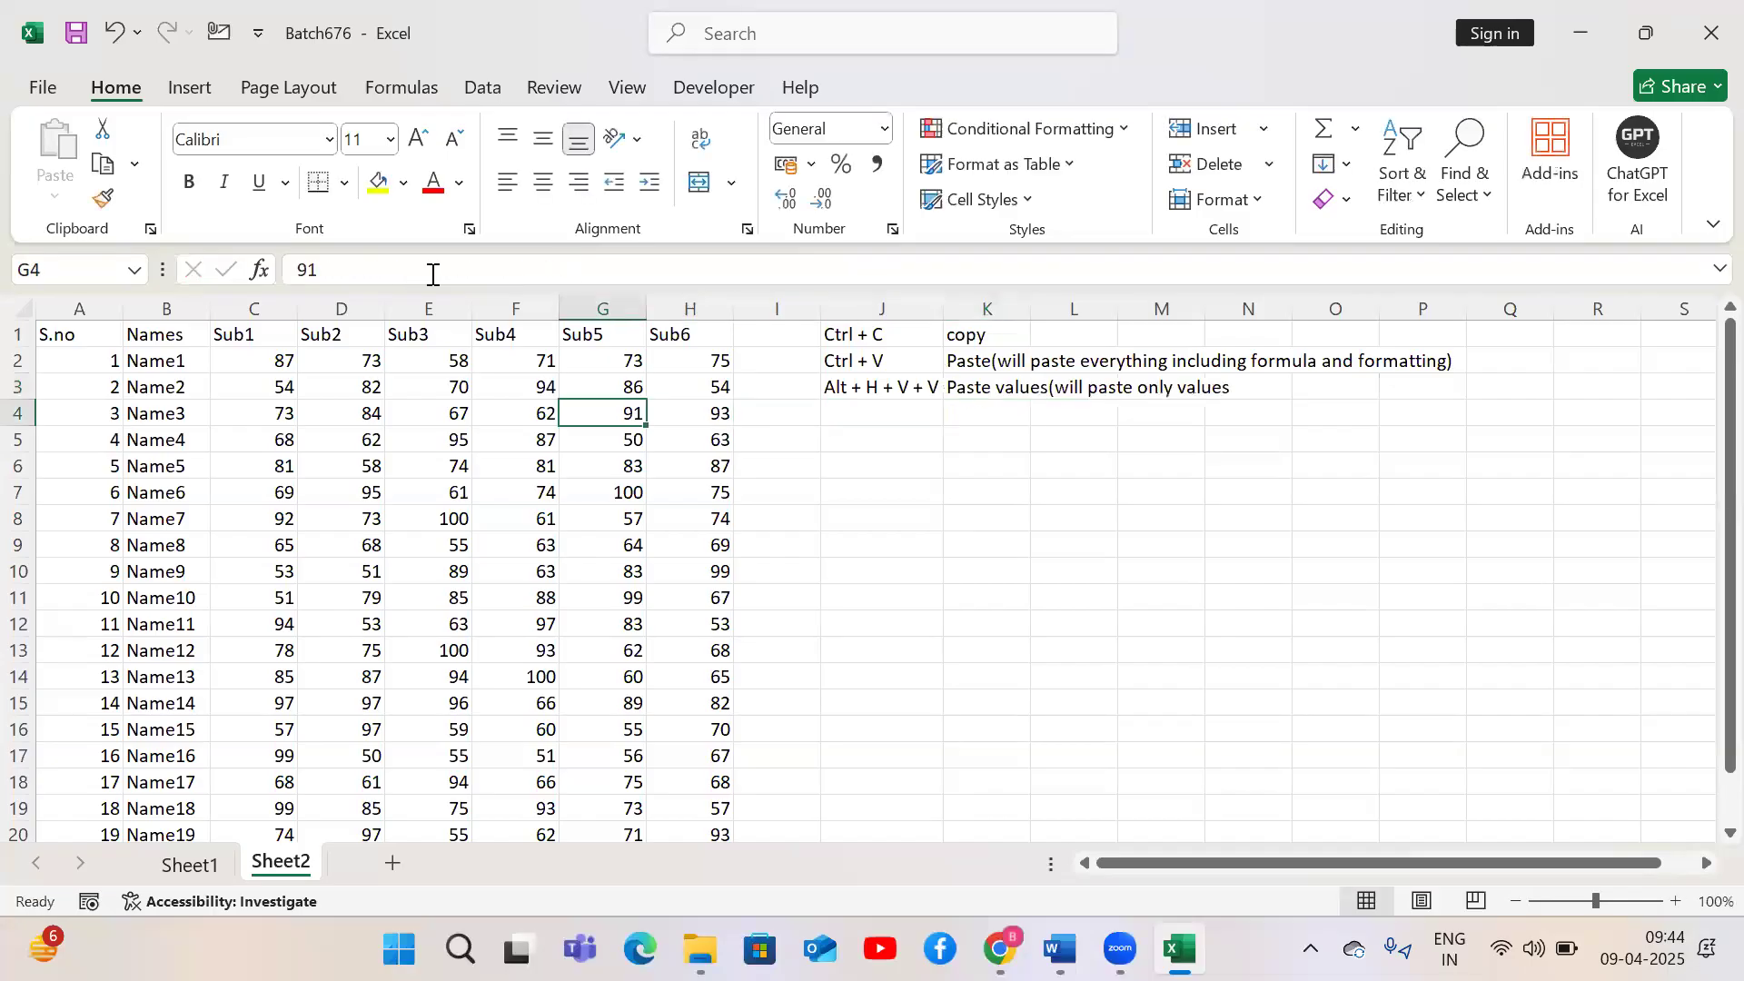
{"action": "key", "text": "ctrl+Home"}
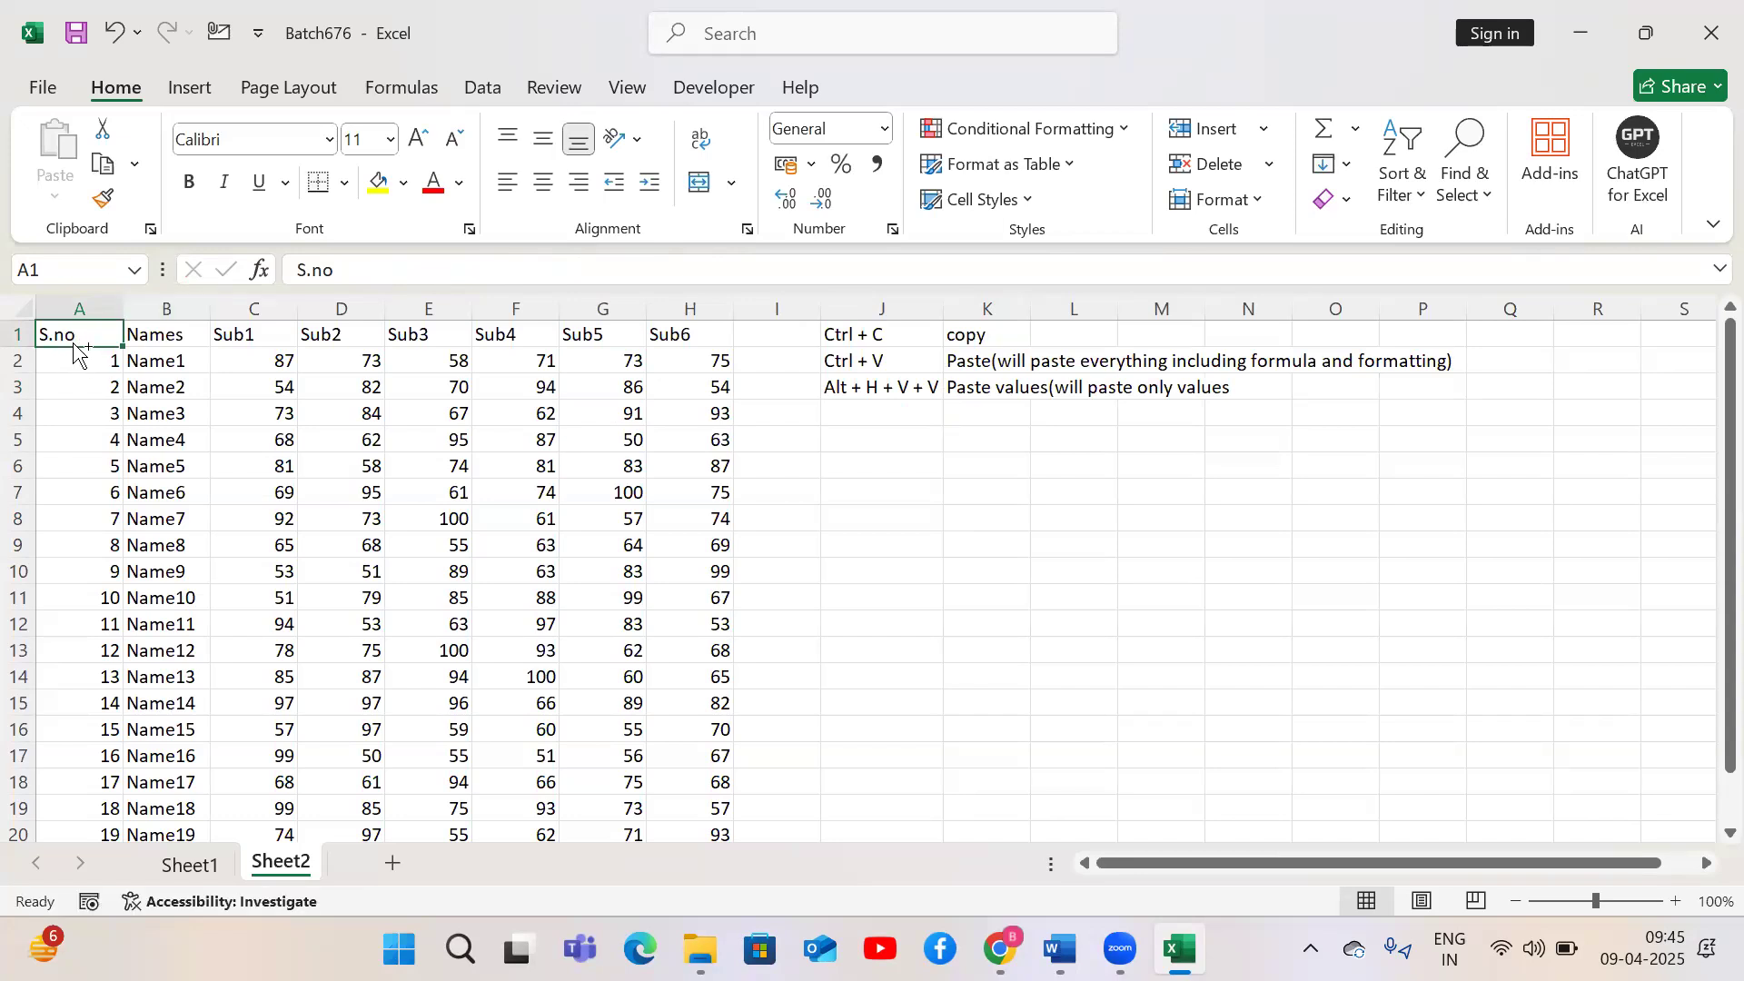
{"action": "key", "text": "ctrl+Down"}
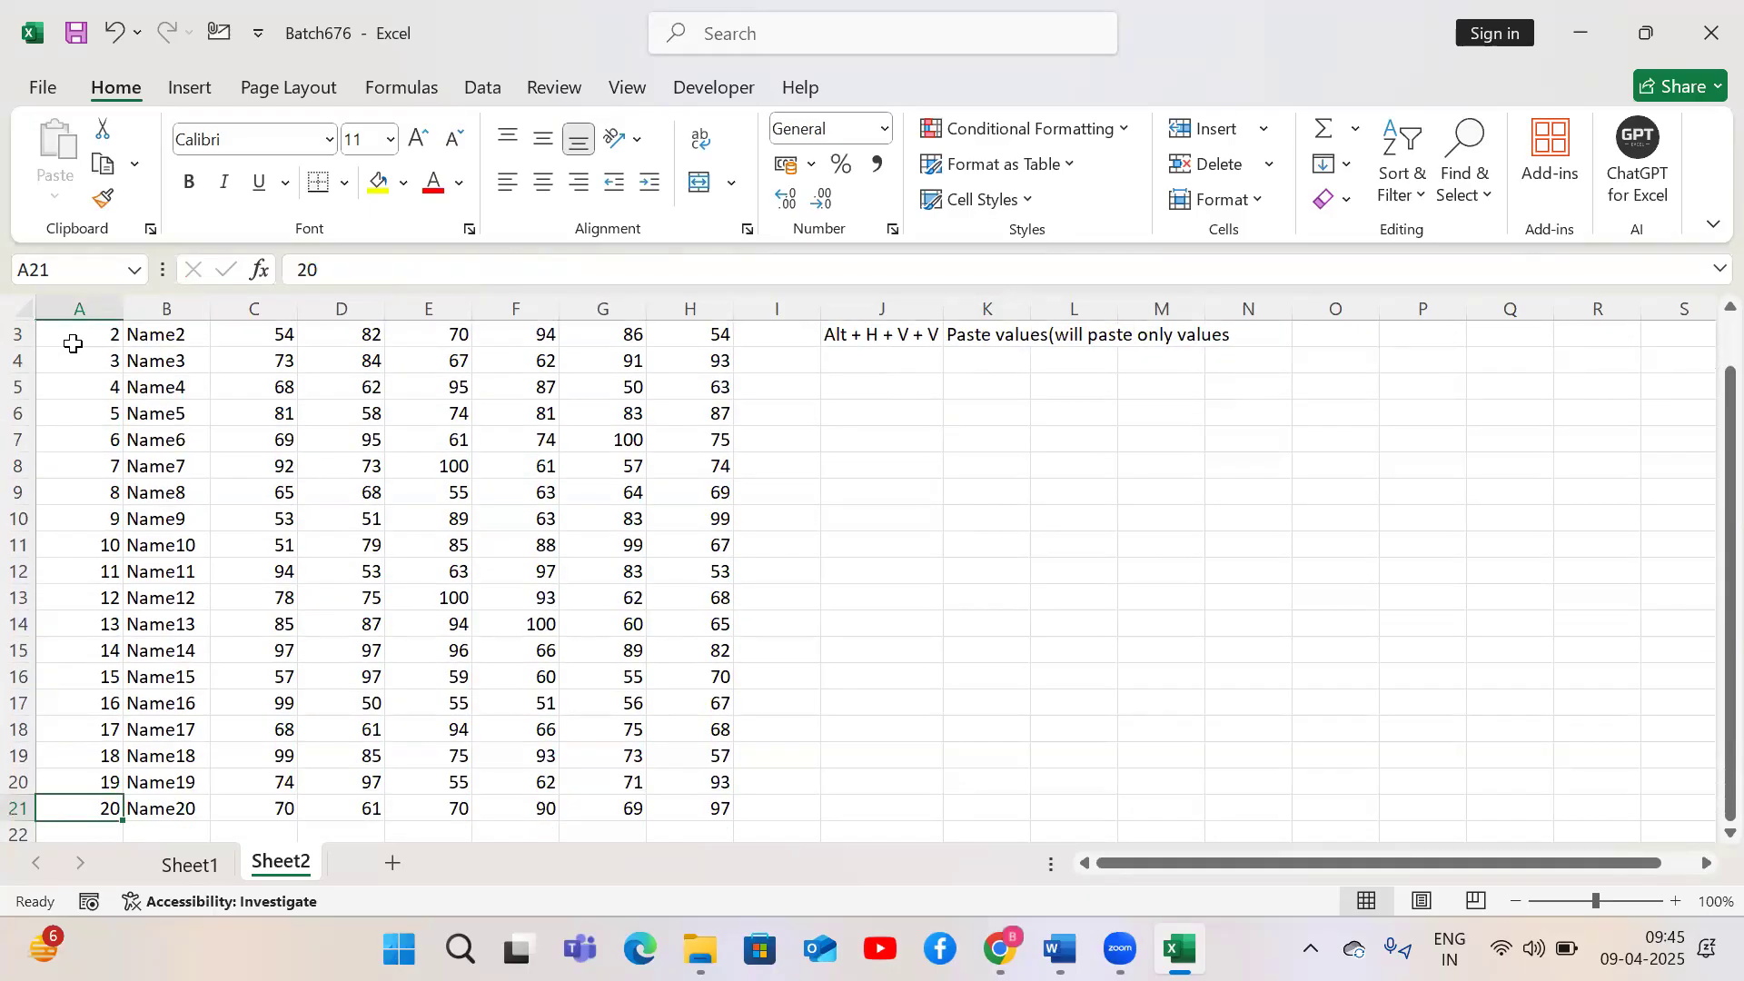
{"action": "key", "text": "ctrl+Right"}
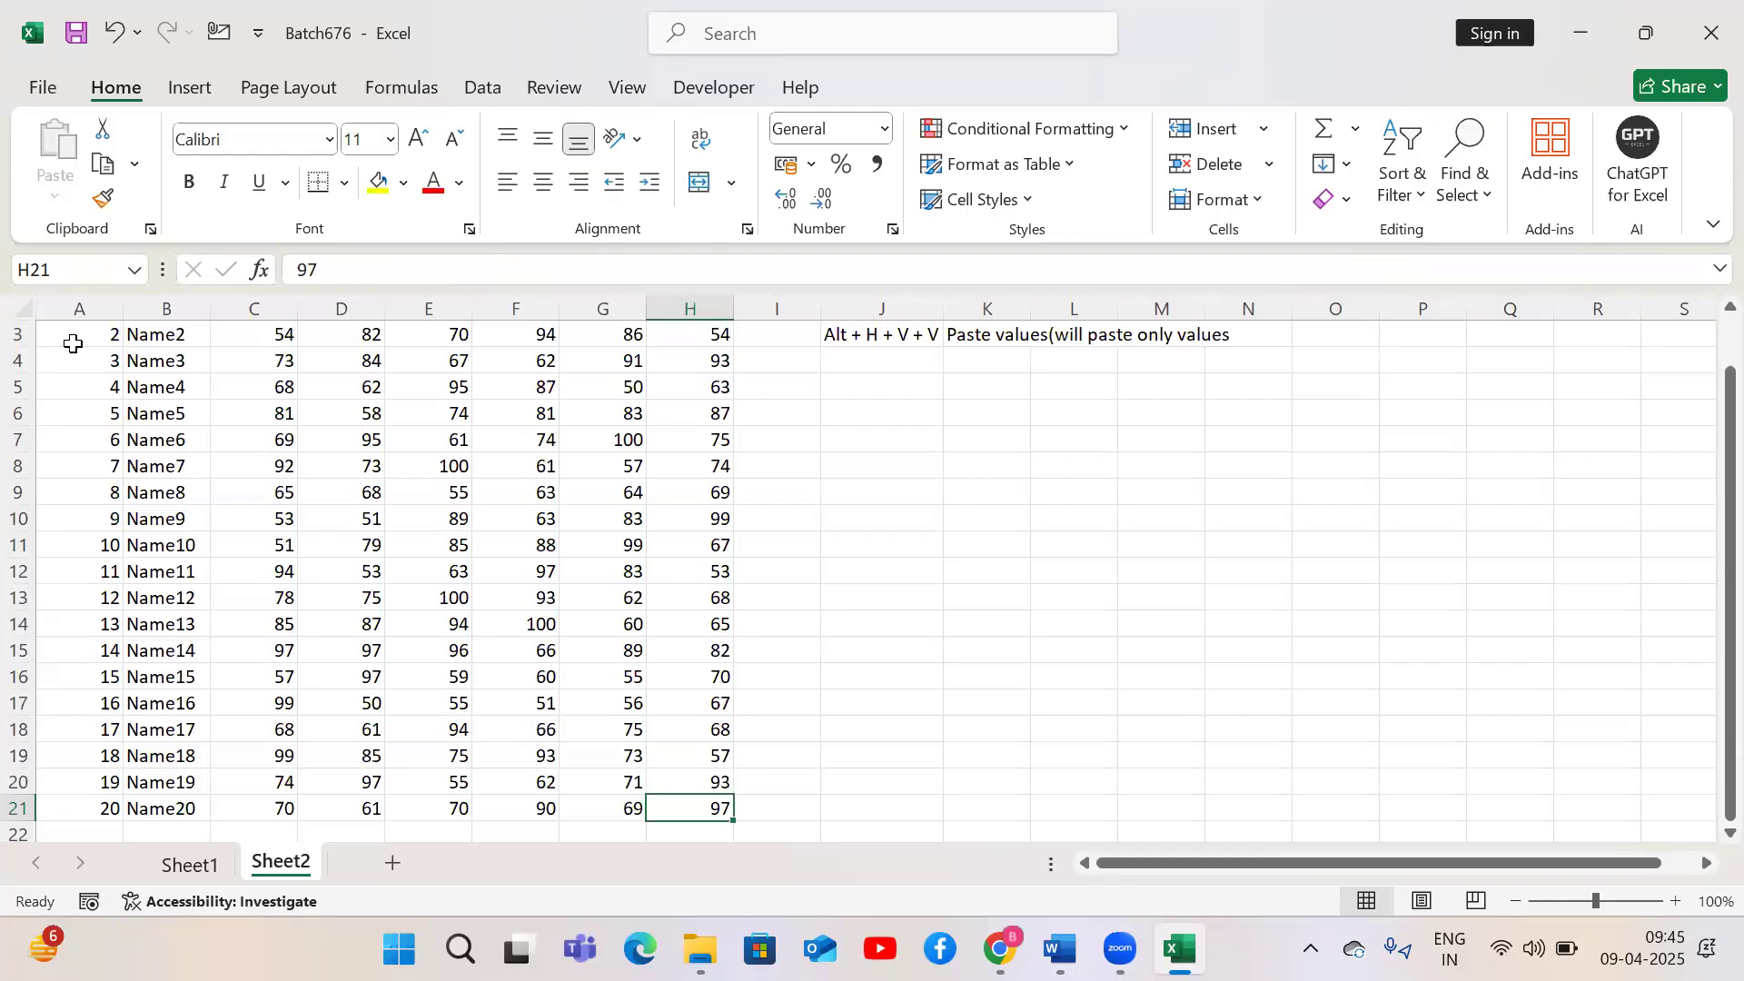
{"action": "key", "text": "ctrl+Up"}
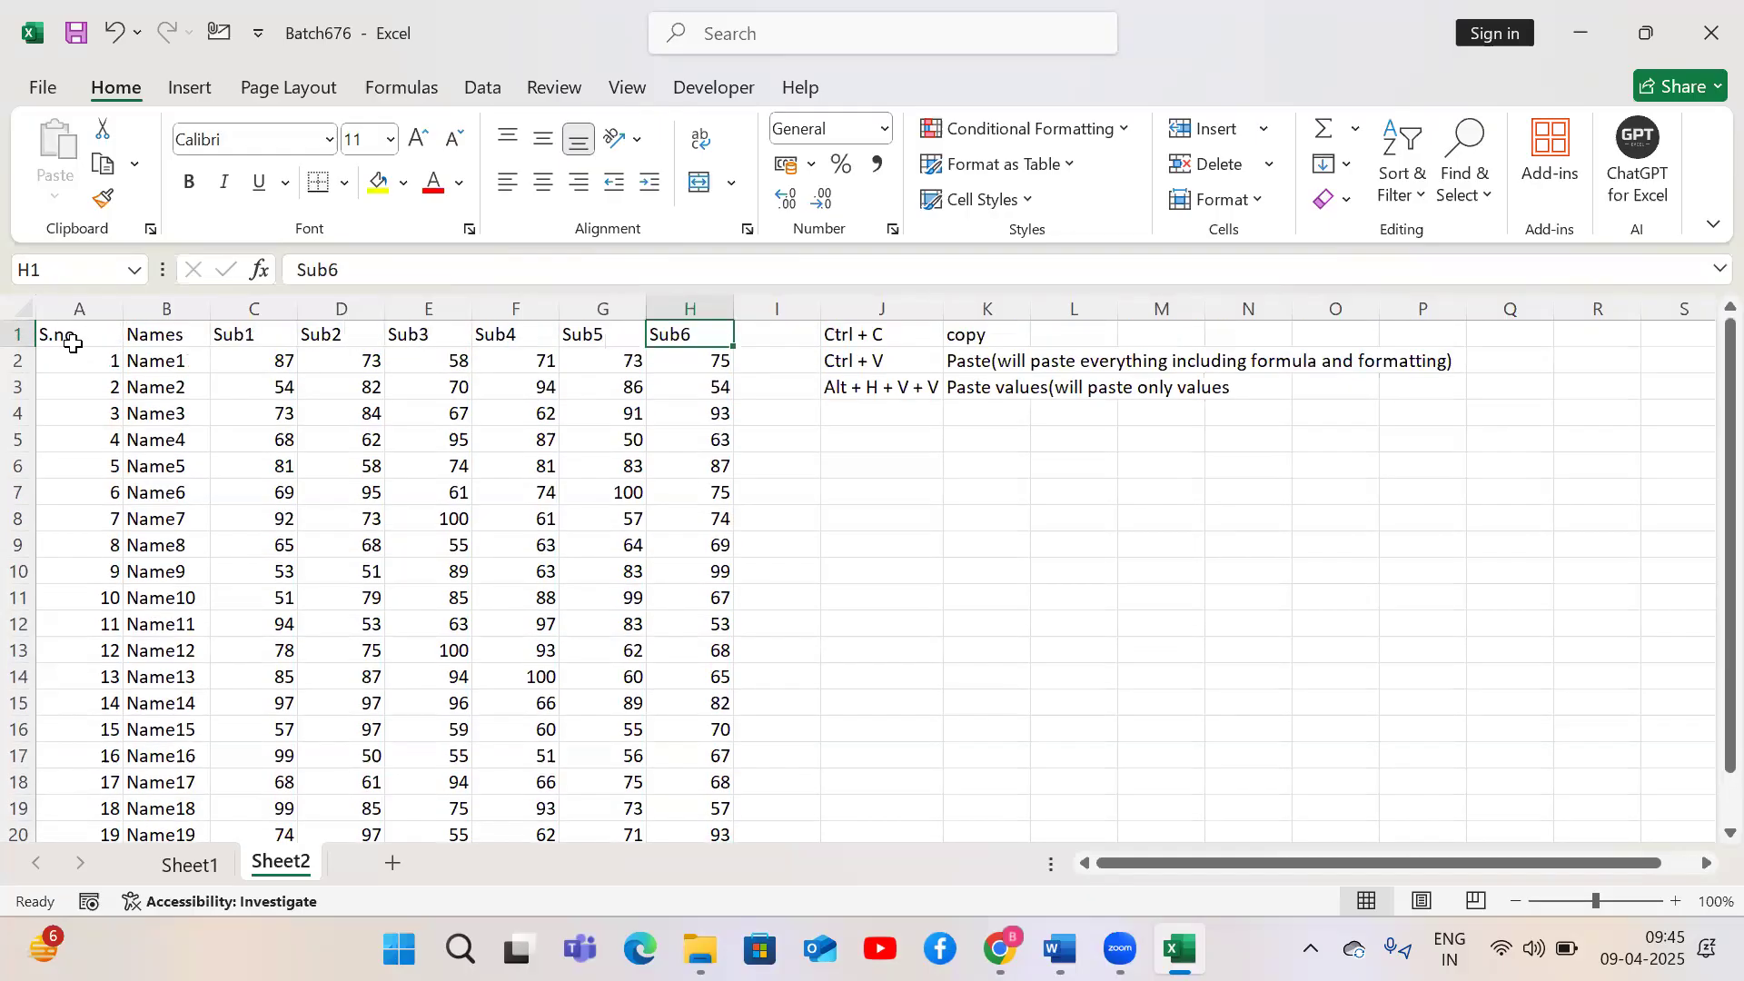
Practise edge navigation between the table's corners and extend the selection over the whole table A1:H21
{"action": "left_click", "coordinate": [74, 344]}
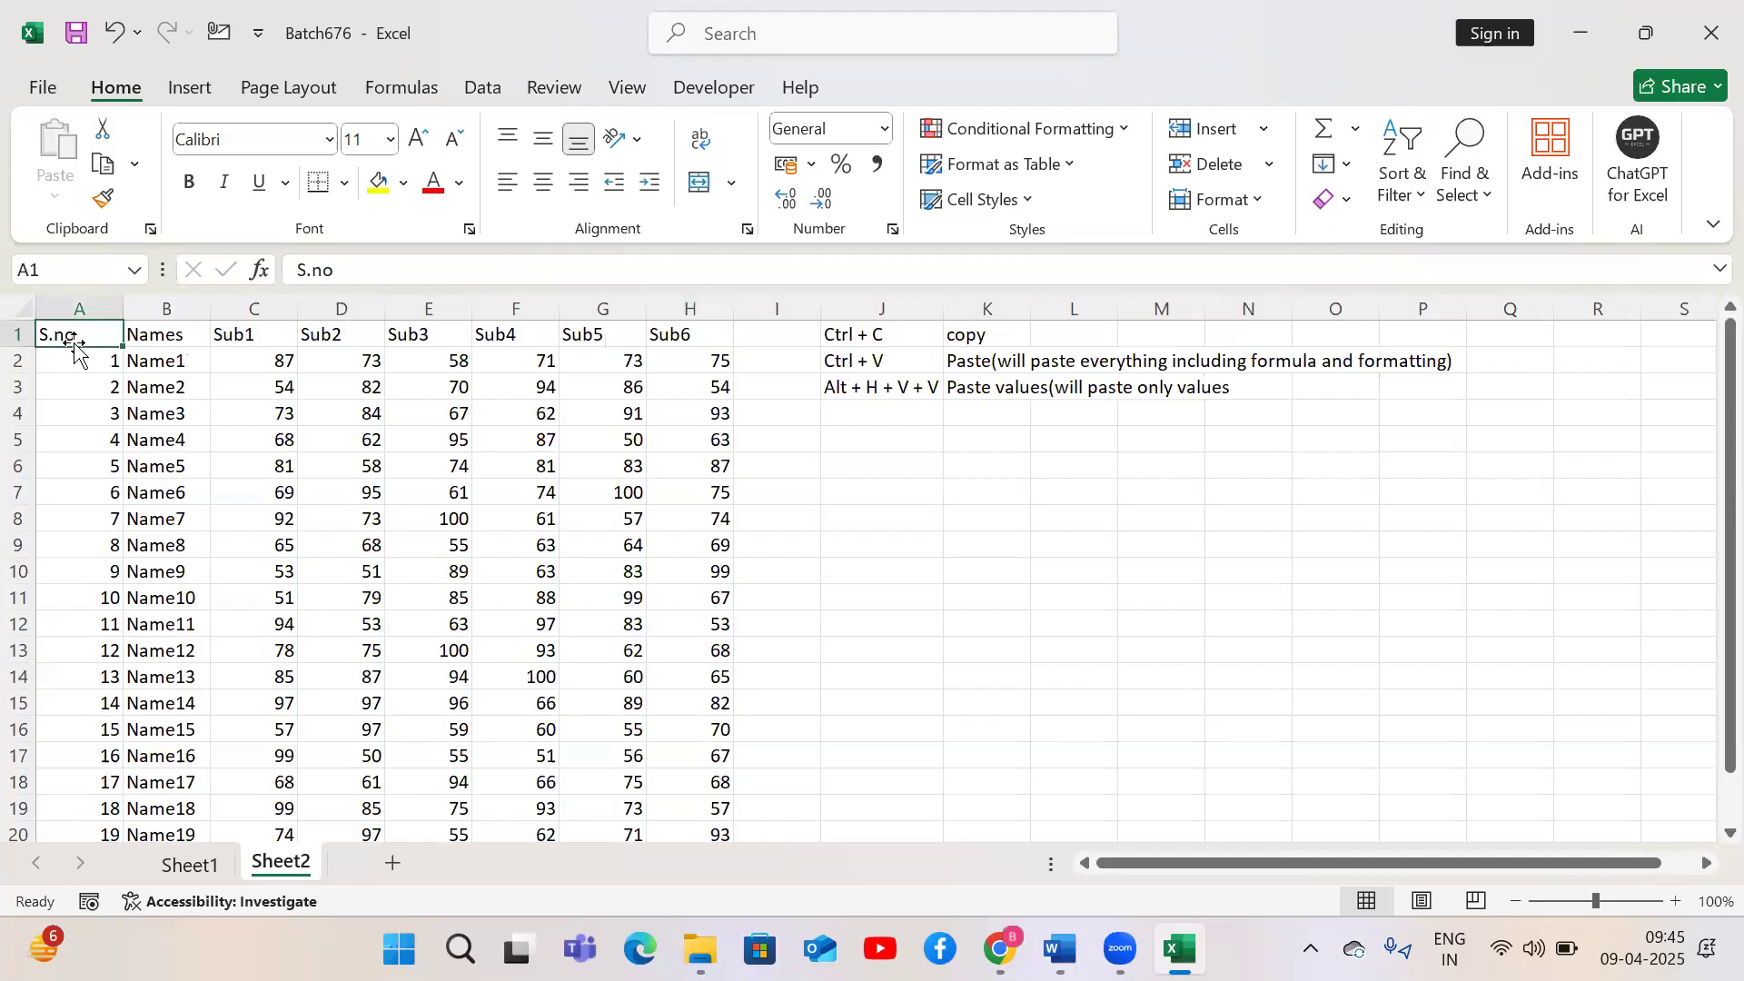
{"action": "key", "text": "ctrl+Right"}
{"action": "key", "text": "ctrl+Down"}
{"action": "key", "text": "ctrl+Up"}
{"action": "key", "text": "ctrl+Left"}
{"action": "key", "text": "ctrl+Down"}
{"action": "key", "text": "ctrl+Right"}
{"action": "key", "text": "ctrl+Up"}
{"action": "key", "text": "ctrl+Left"}
{"action": "key", "text": "ctrl+shift+Down"}
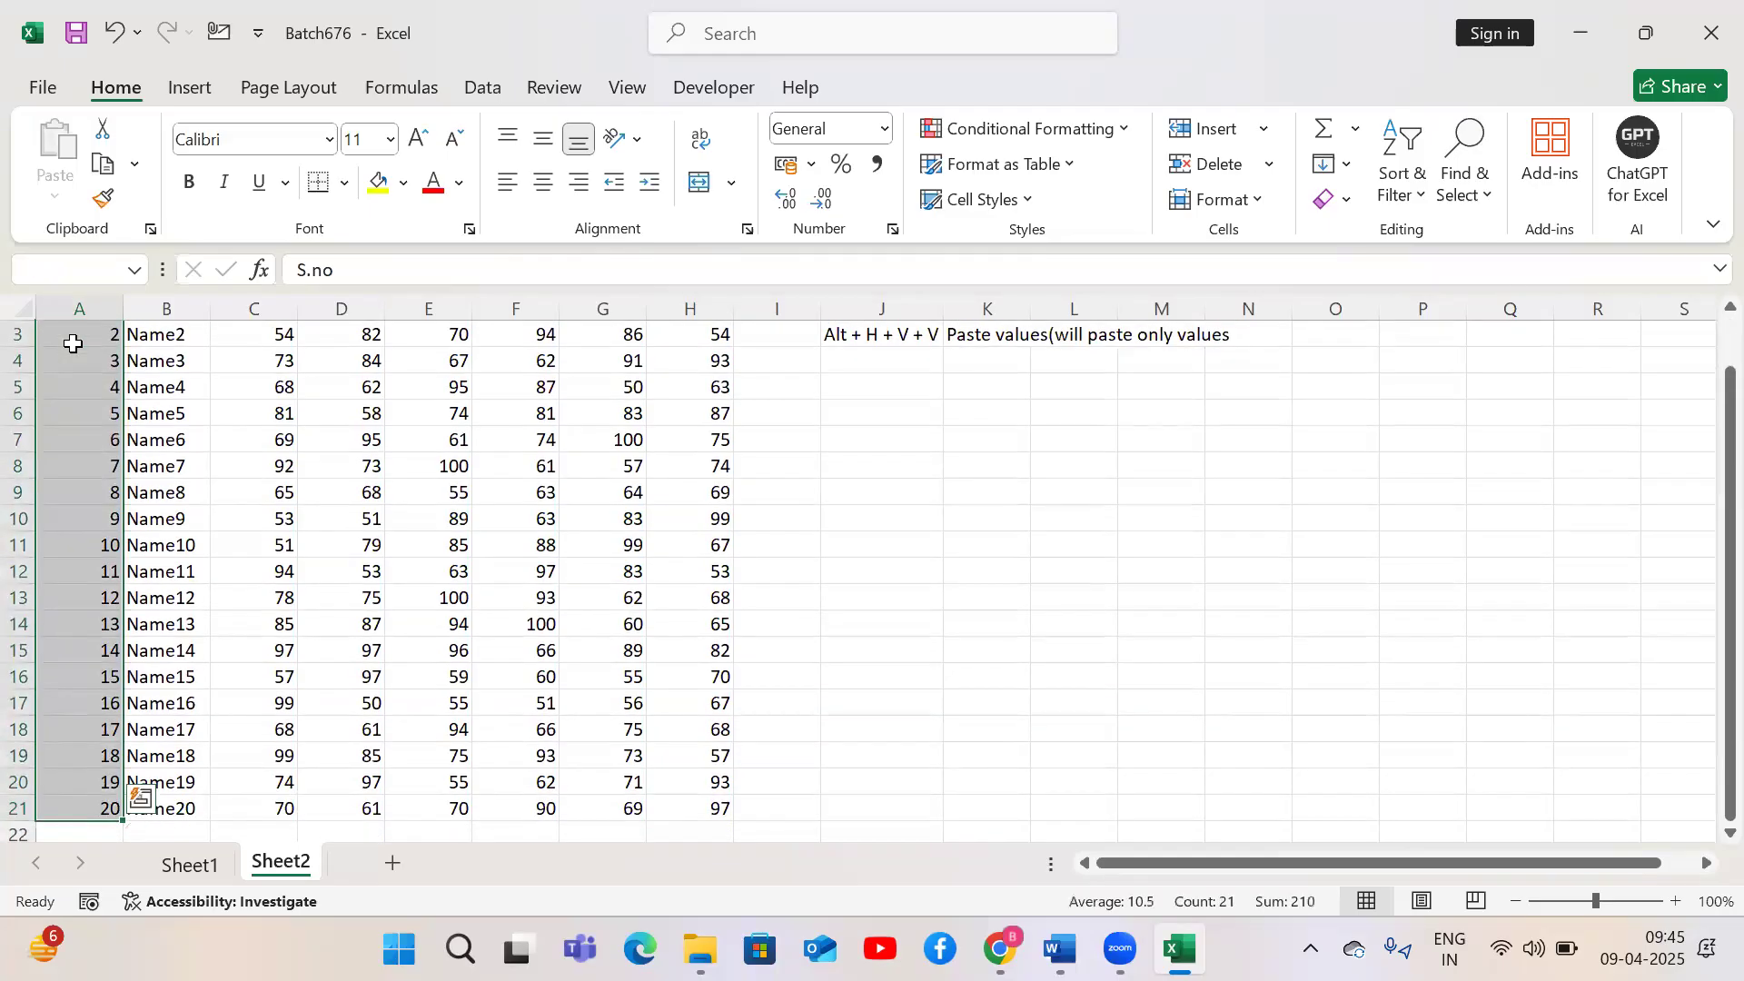
{"action": "key", "text": "ctrl+shift+Right"}
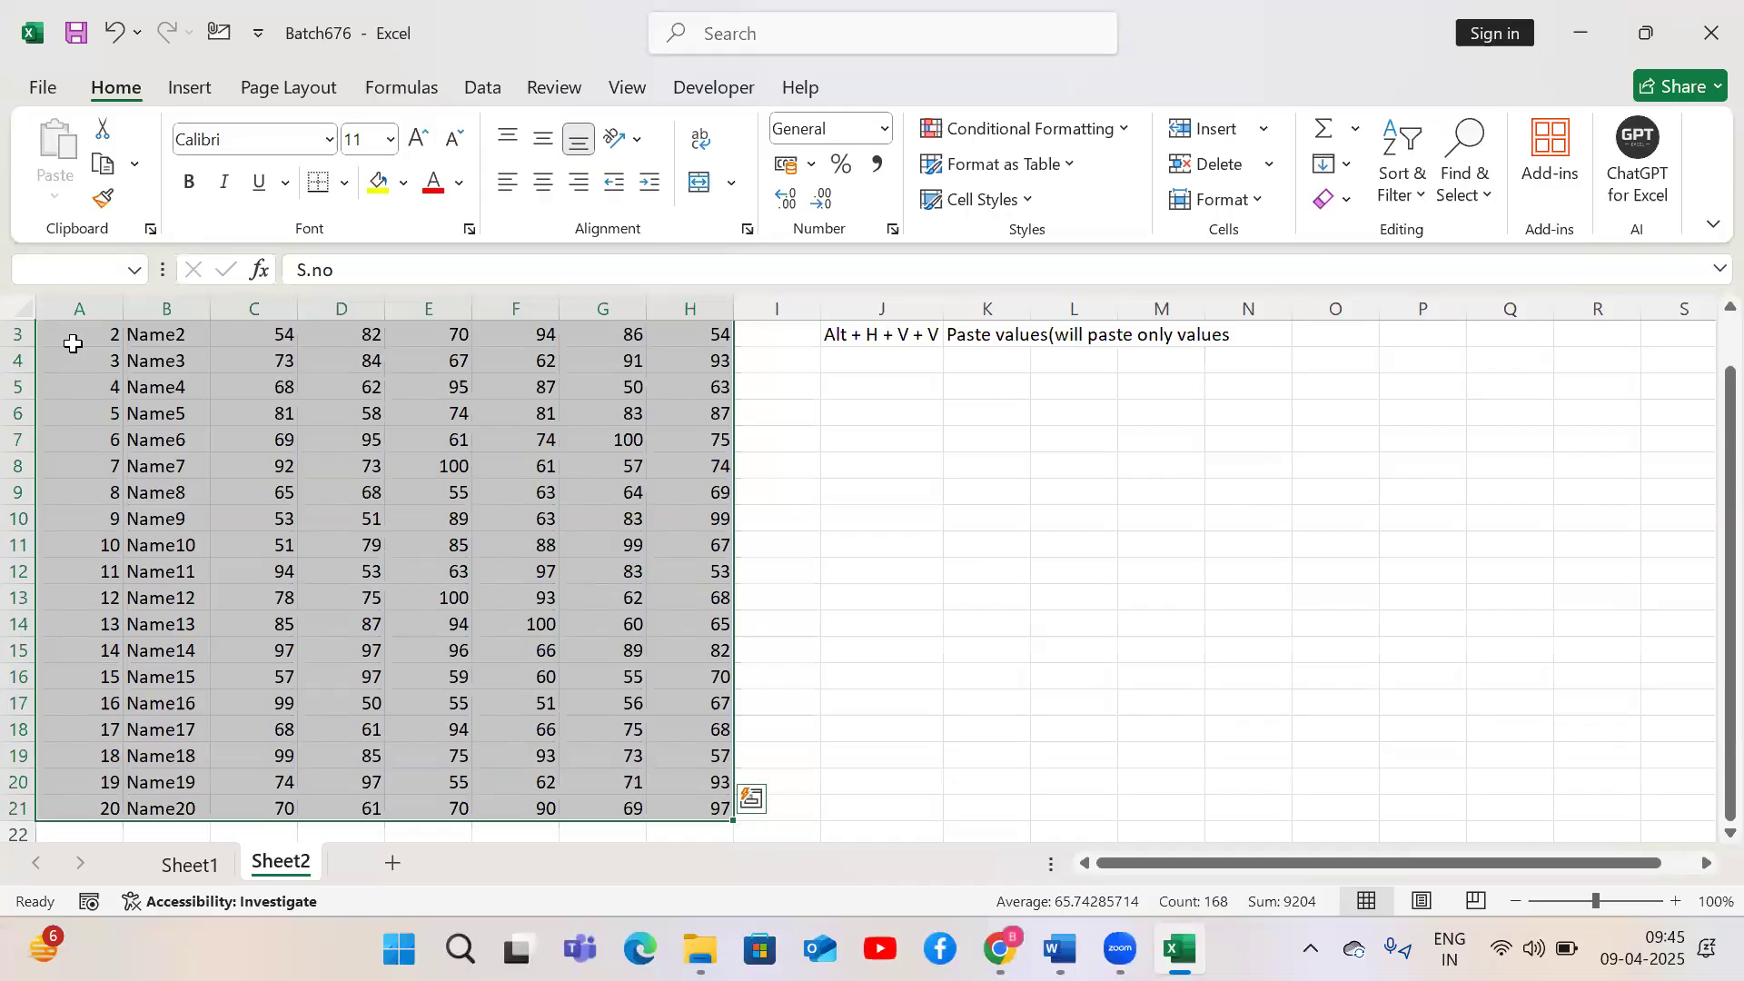
{"action": "key", "text": "ctrl+Home"}
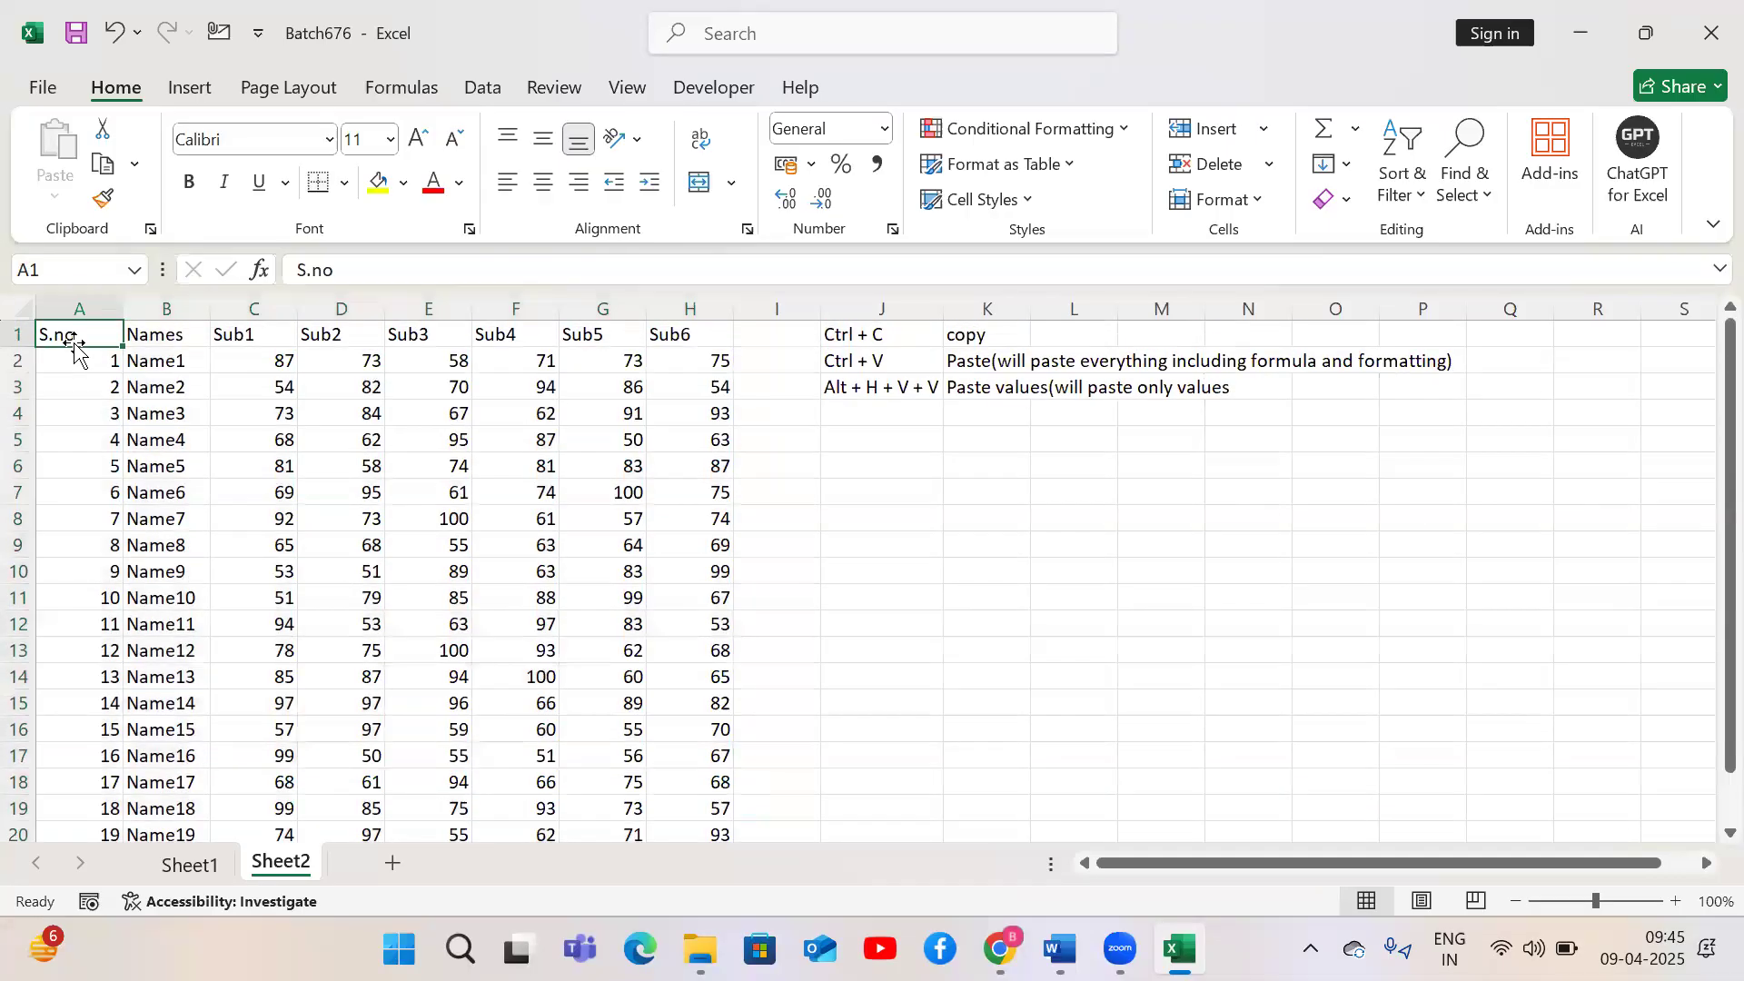
{"action": "key", "text": "ctrl+Down"}
{"action": "key", "text": "ctrl+Right"}
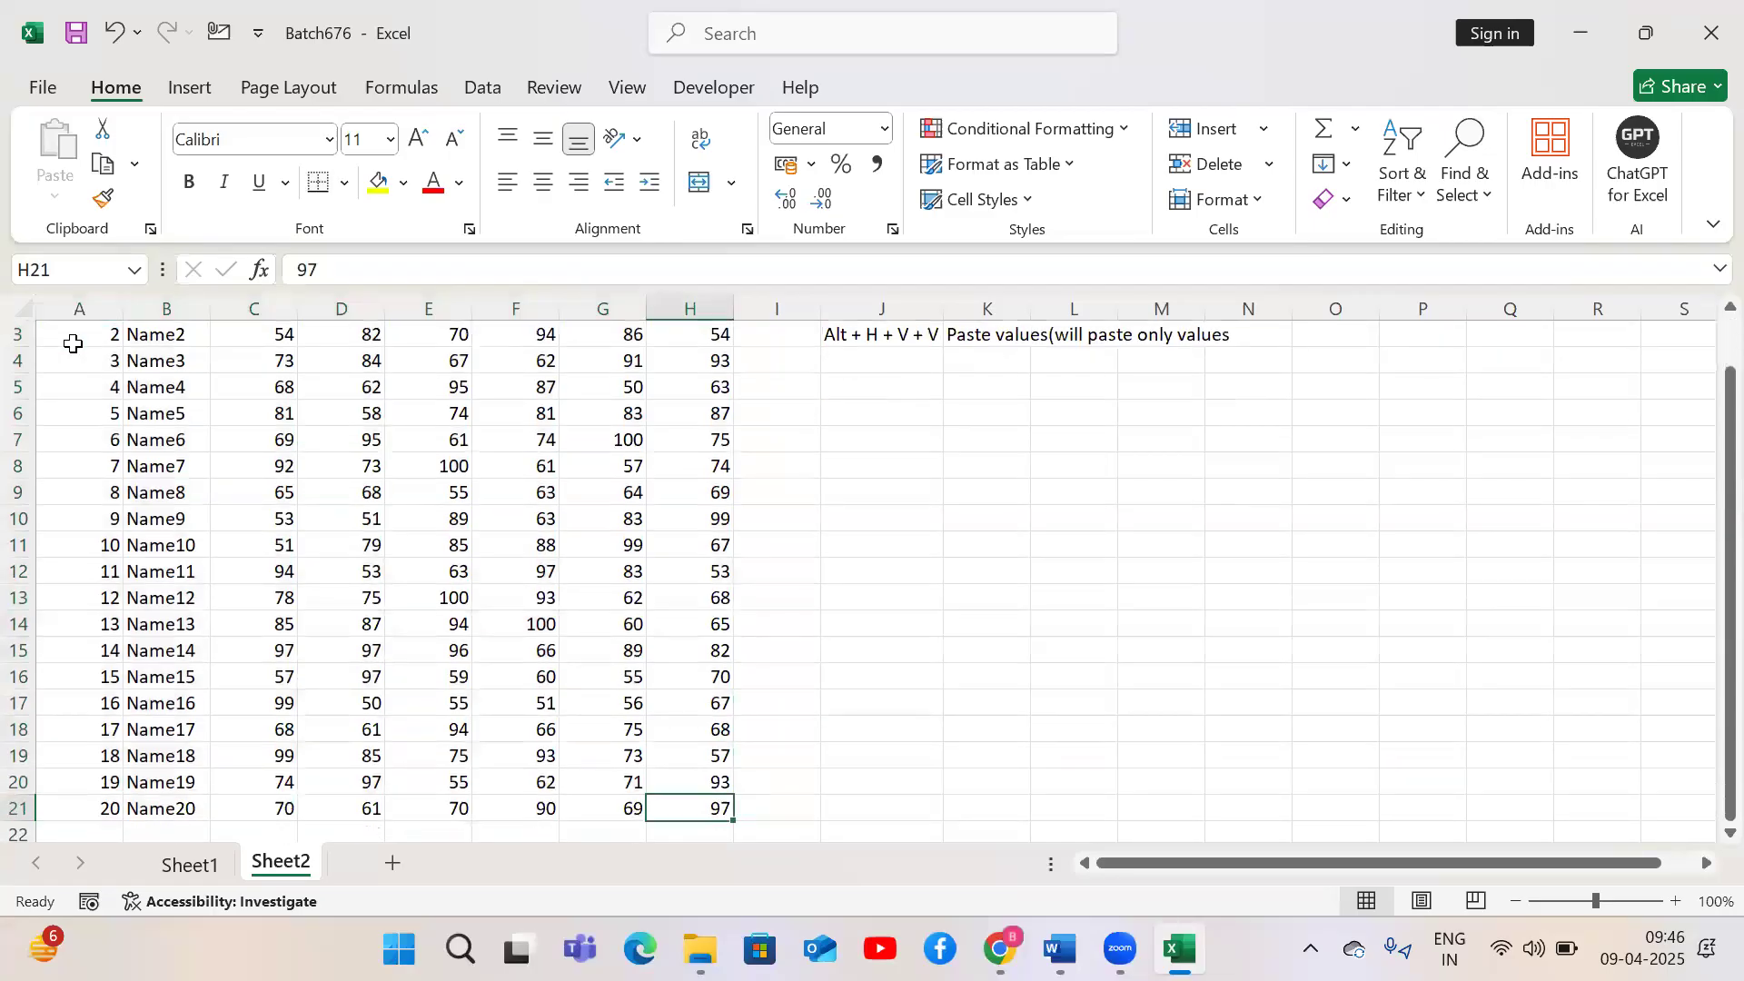
{"action": "key", "text": "ctrl+Home"}
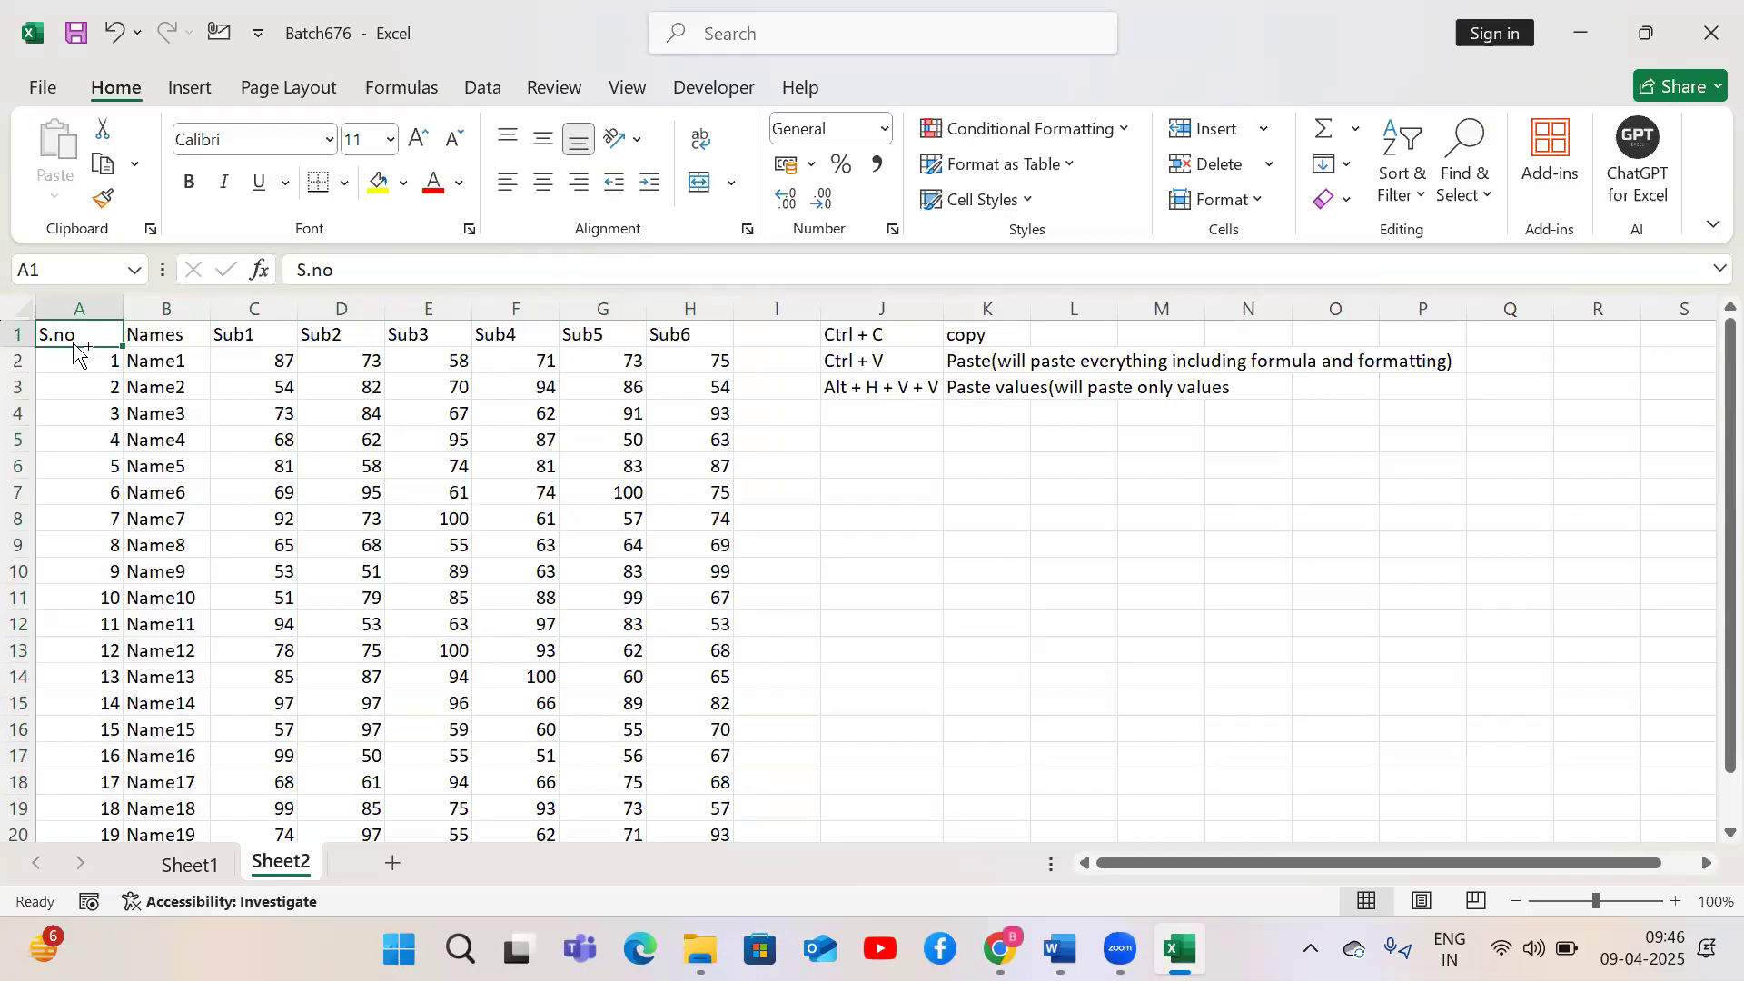
{"action": "key", "text": "ctrl+shift+Down"}
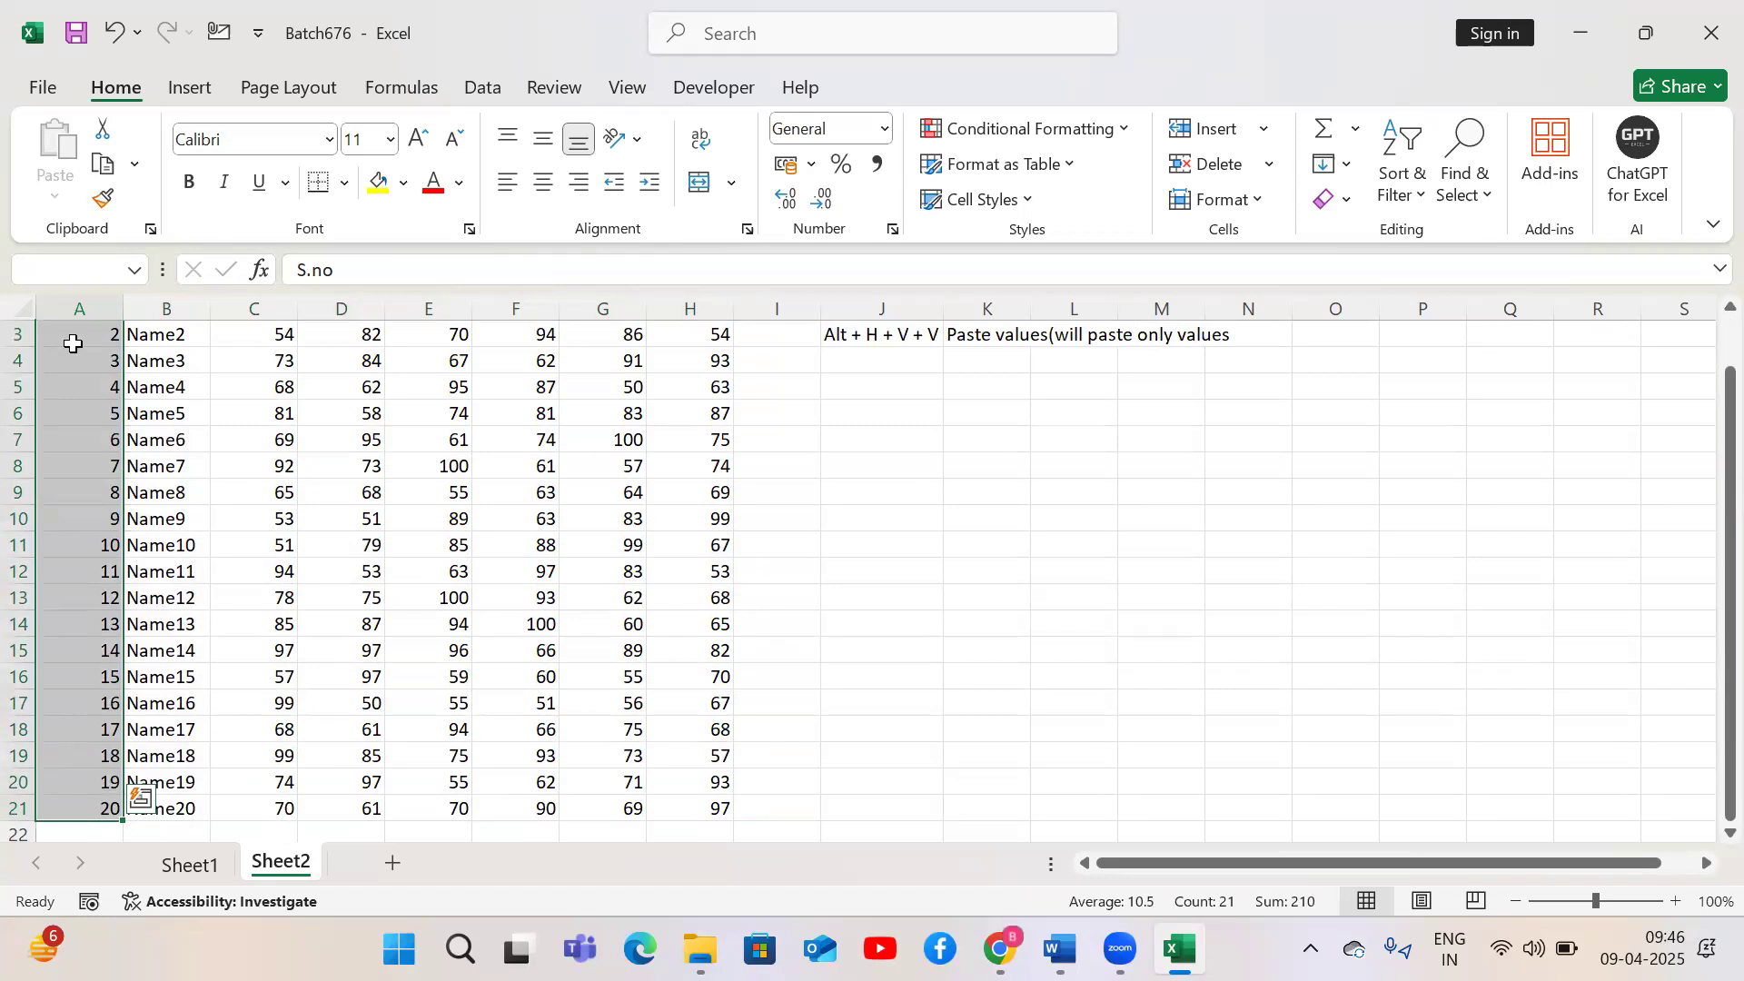
{"action": "key", "text": "ctrl+shift+Right"}
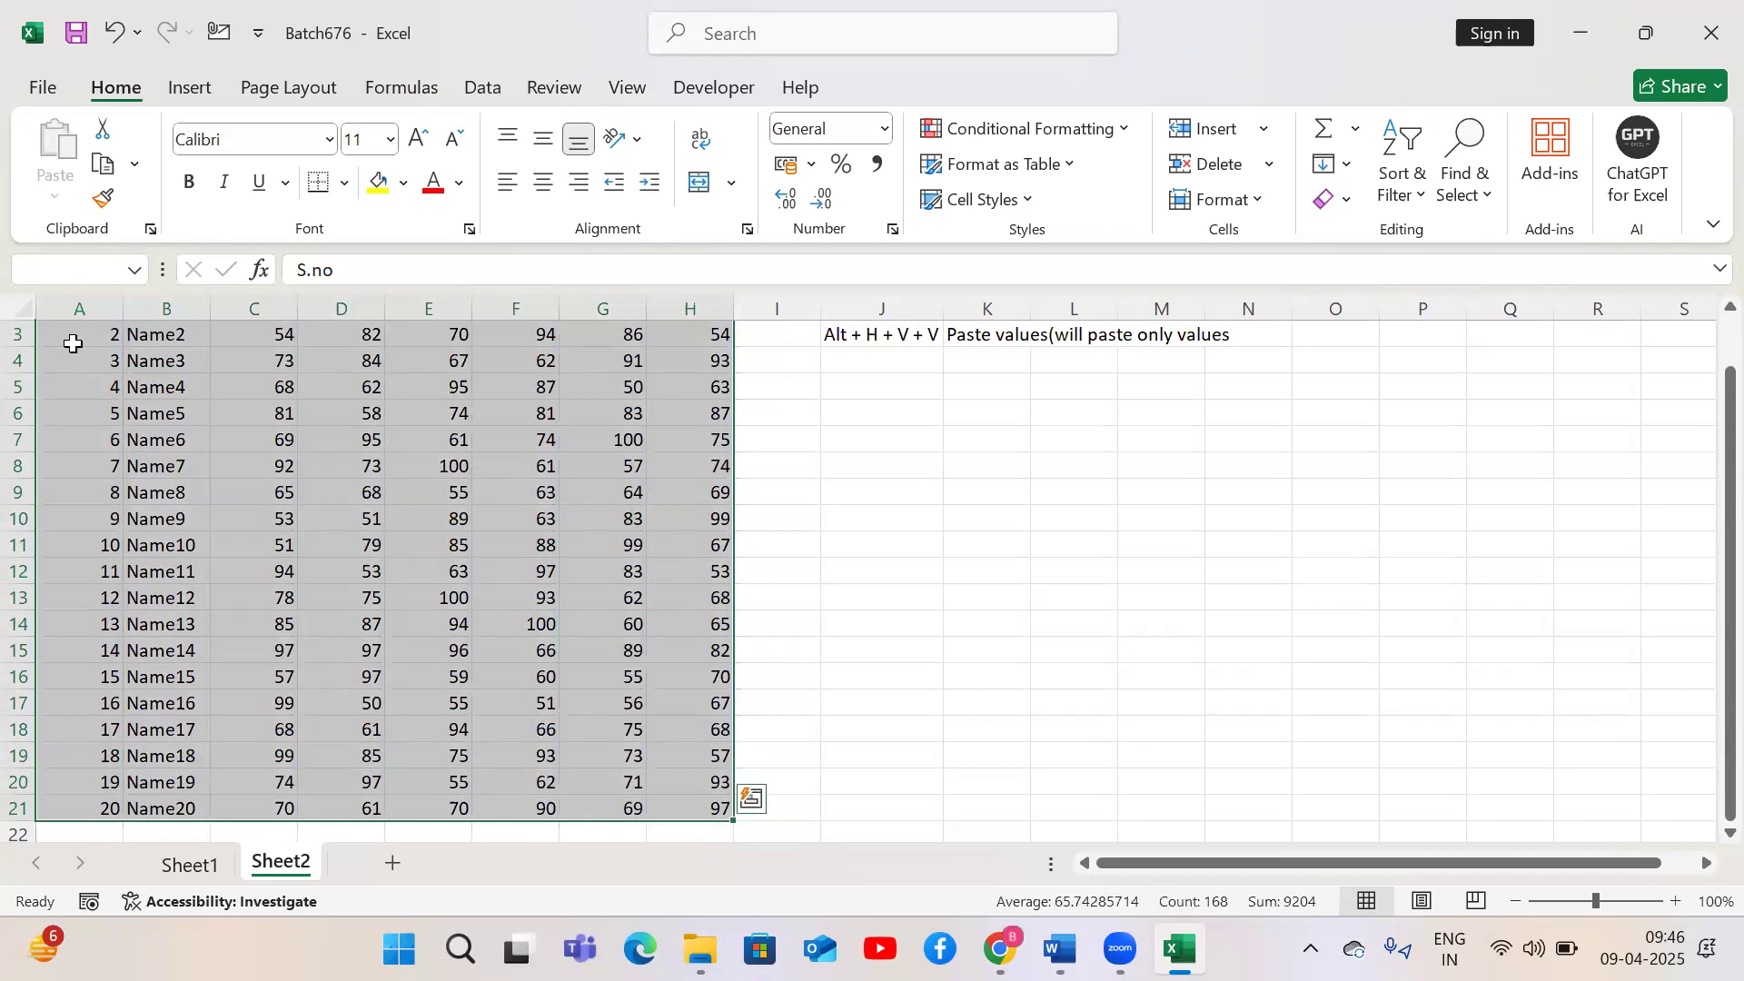
Try select-all from an empty cell and from inside the table, then return to A1
{"action": "left_click", "coordinate": [1014, 523]}
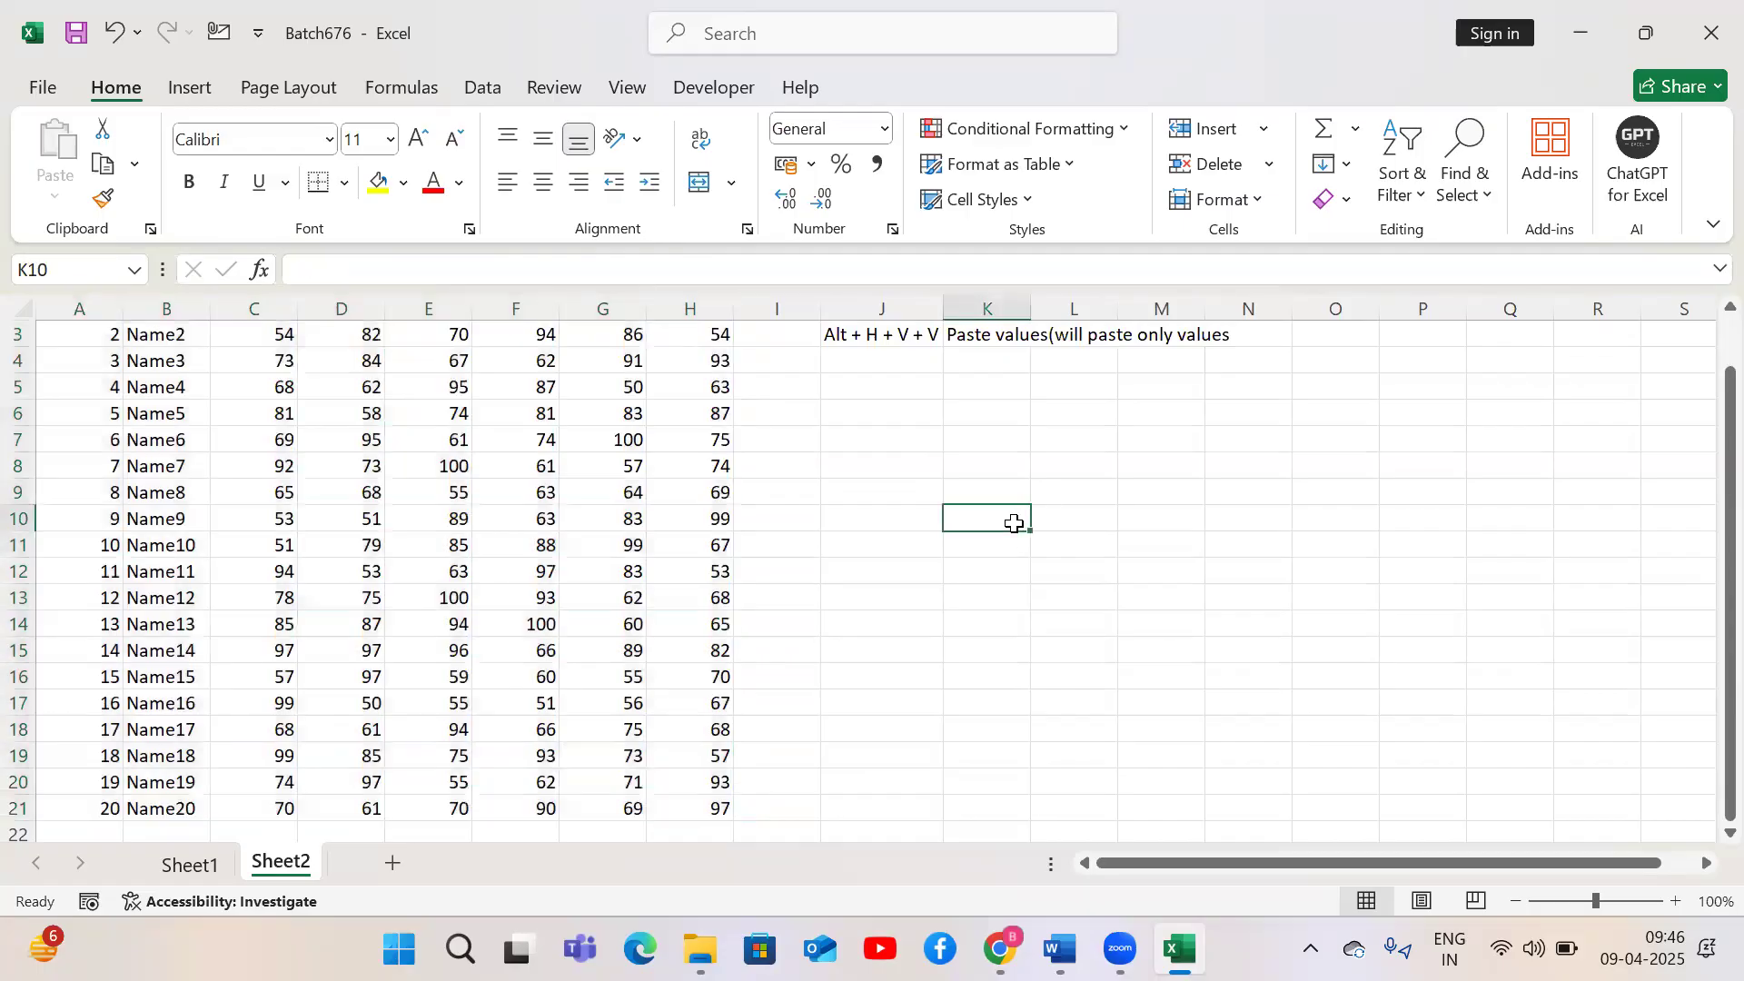
{"action": "key", "text": "ctrl+a"}
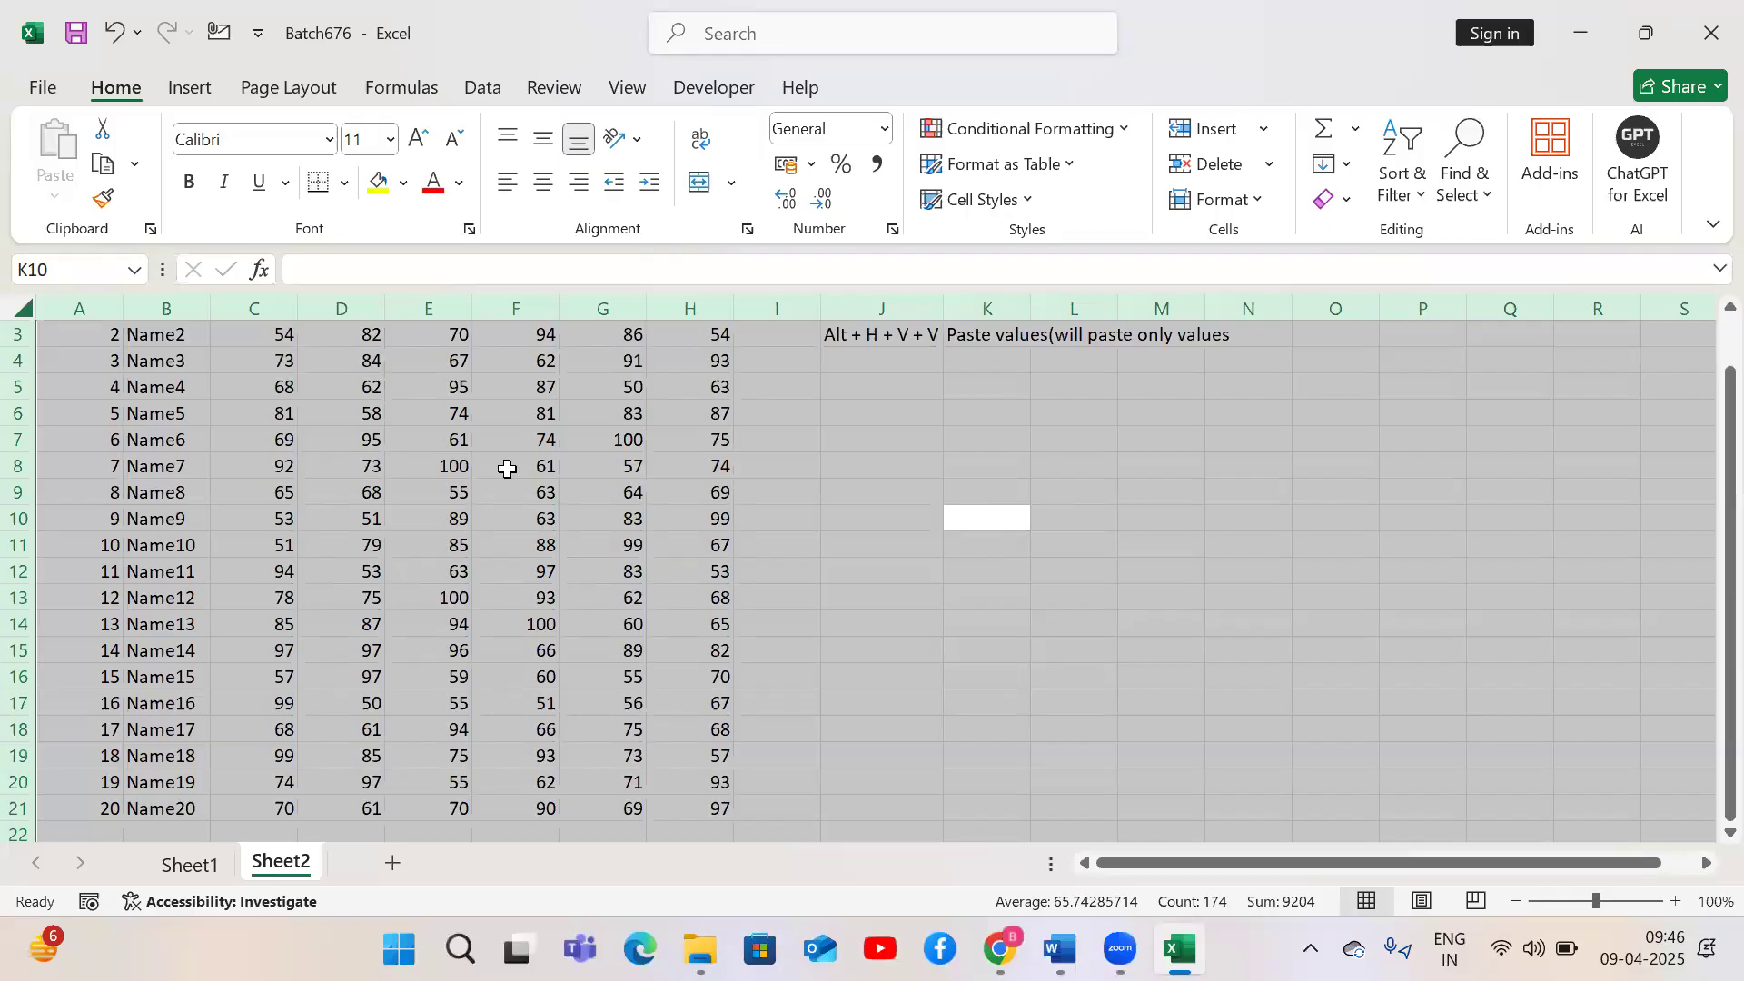
{"action": "left_click", "coordinate": [322, 492]}
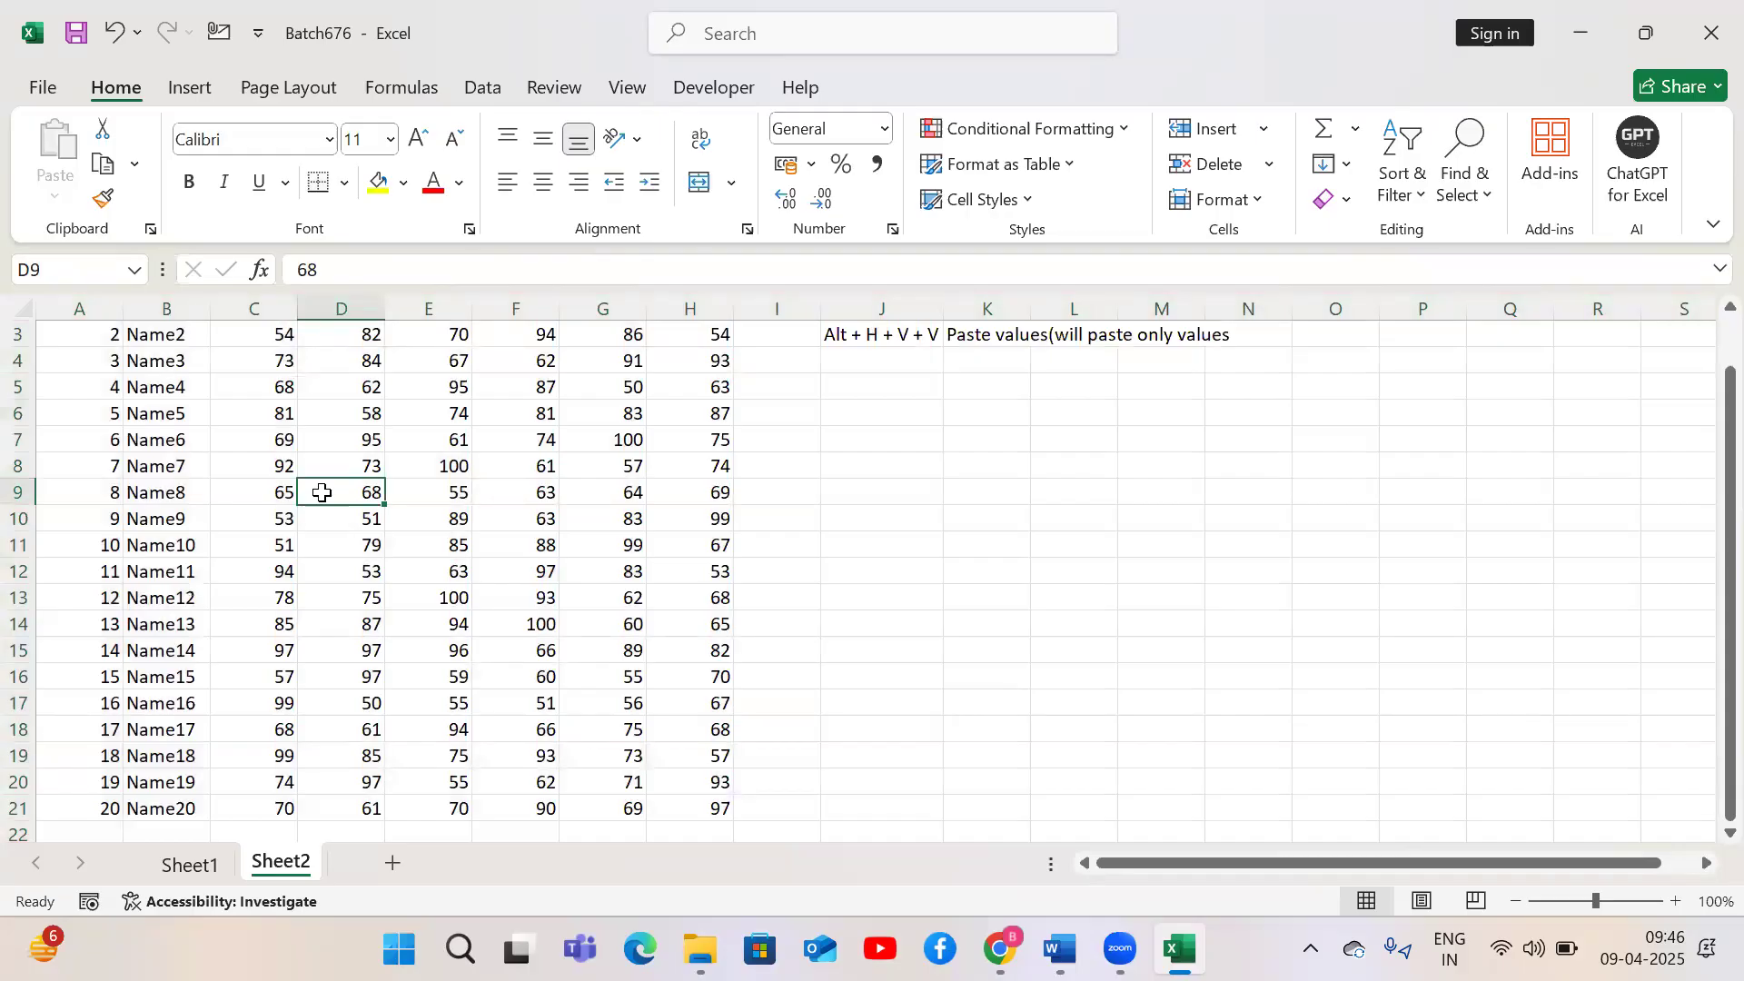
{"action": "key", "text": "ctrl+a"}
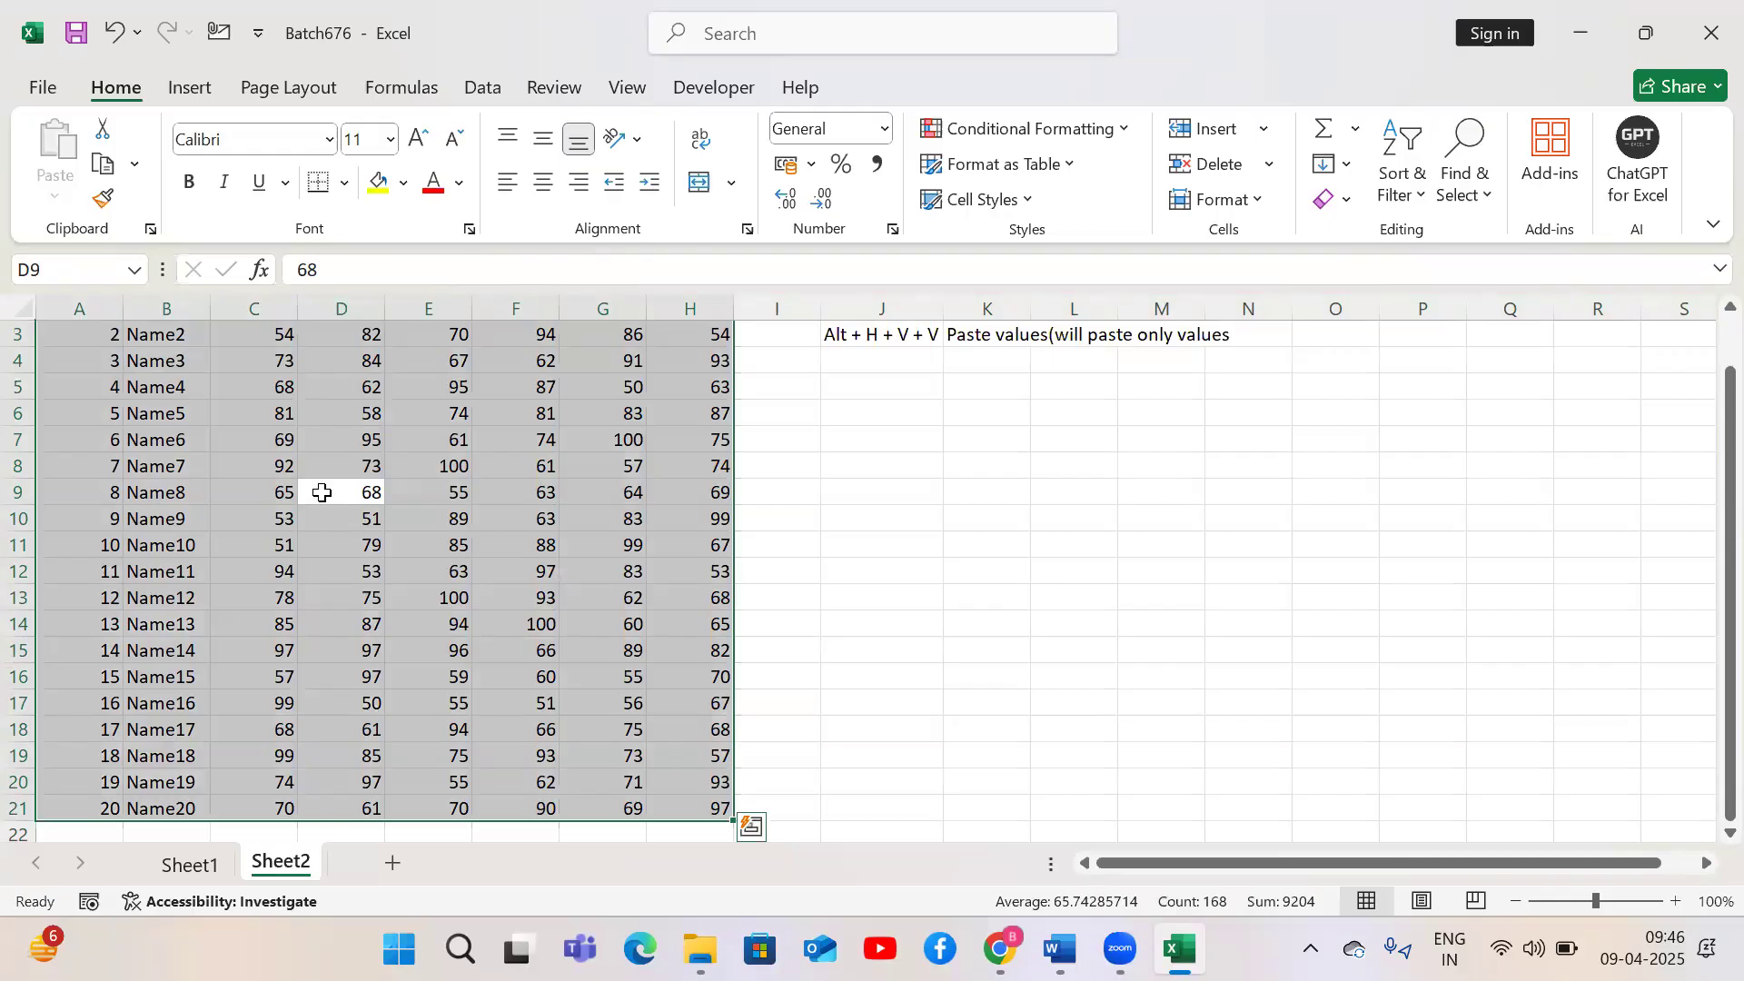
{"action": "key", "text": "ctrl+Up"}
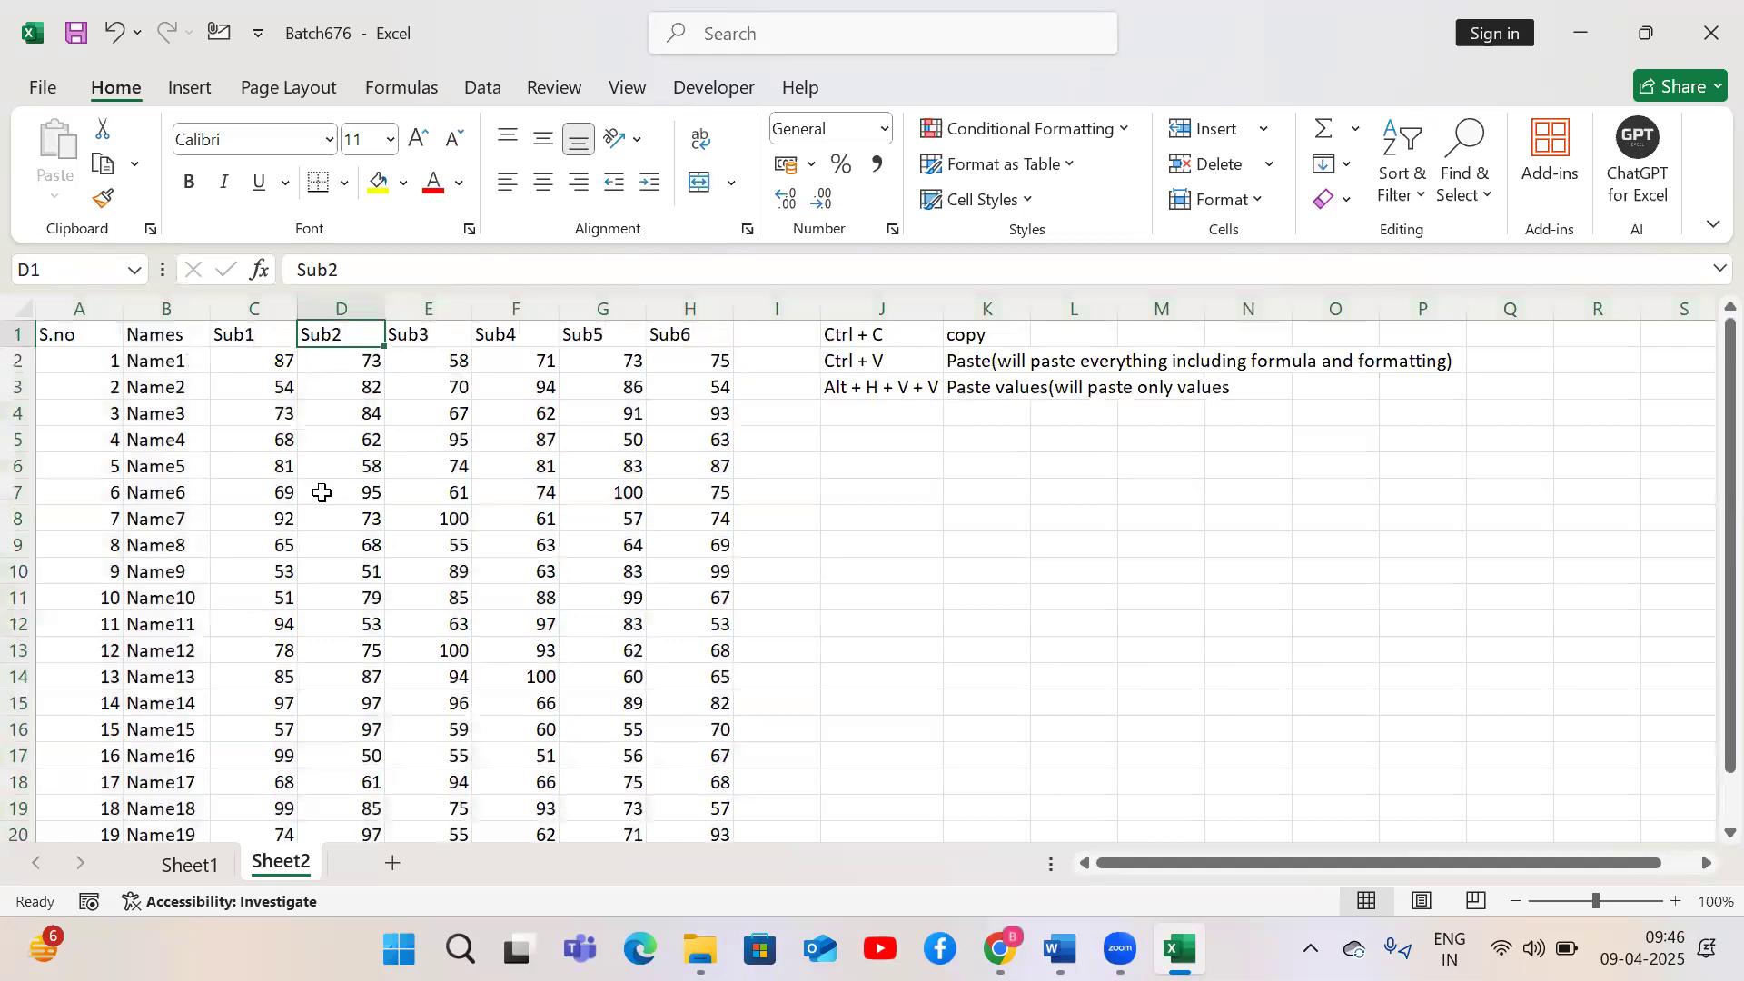
{"action": "key", "text": "ctrl+Left"}
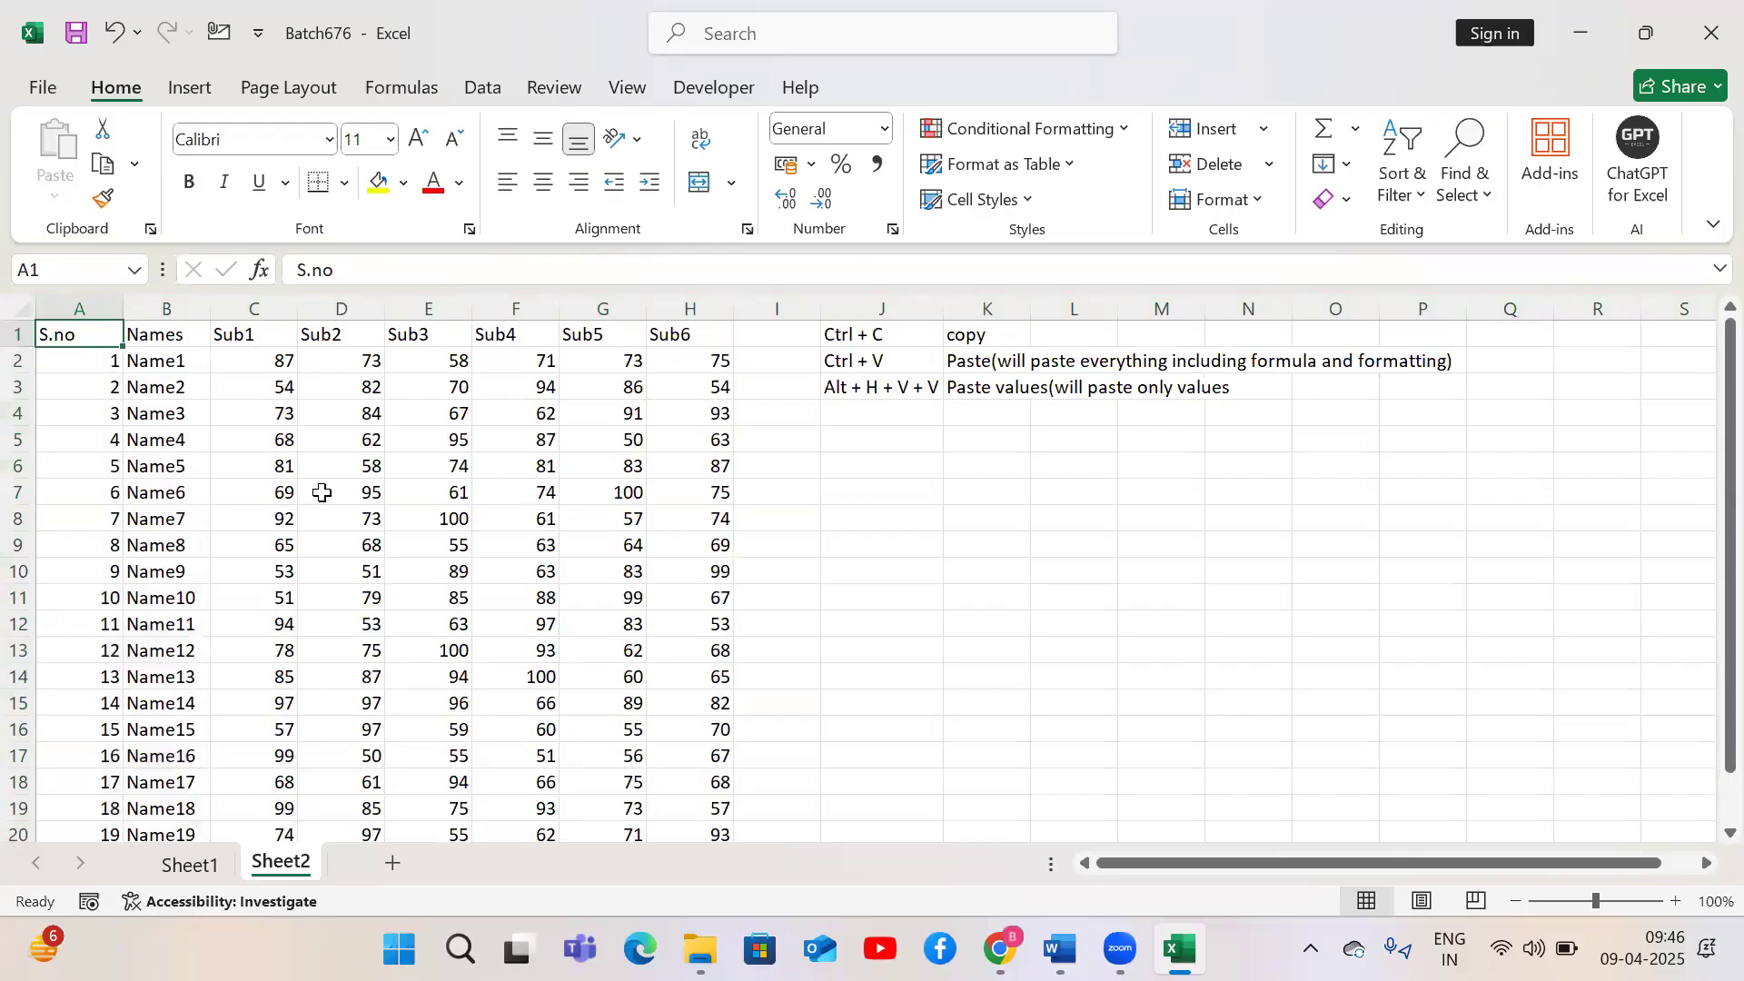
Select the header row A1:H1 and make it bold
{"action": "key", "text": "ctrl+shift+Right"}
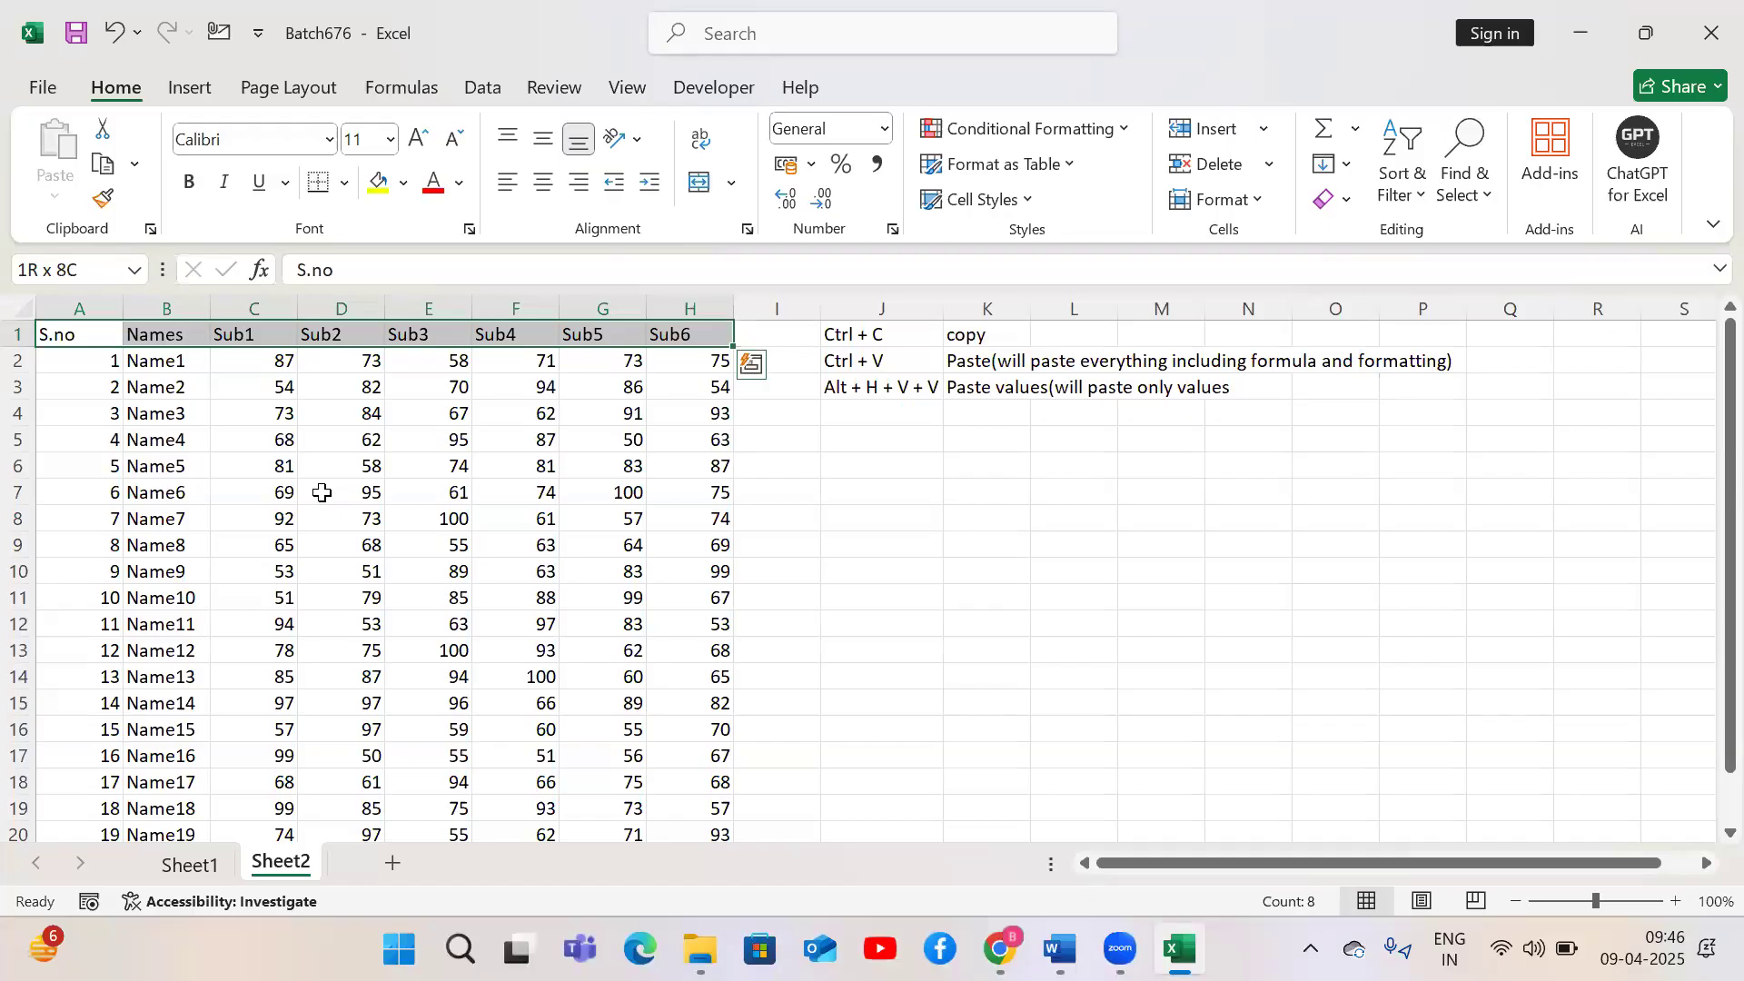
{"action": "key", "text": "alt"}
{"action": "key", "text": "h"}
{"action": "key", "text": "Escape"}
{"action": "key", "text": "Escape"}
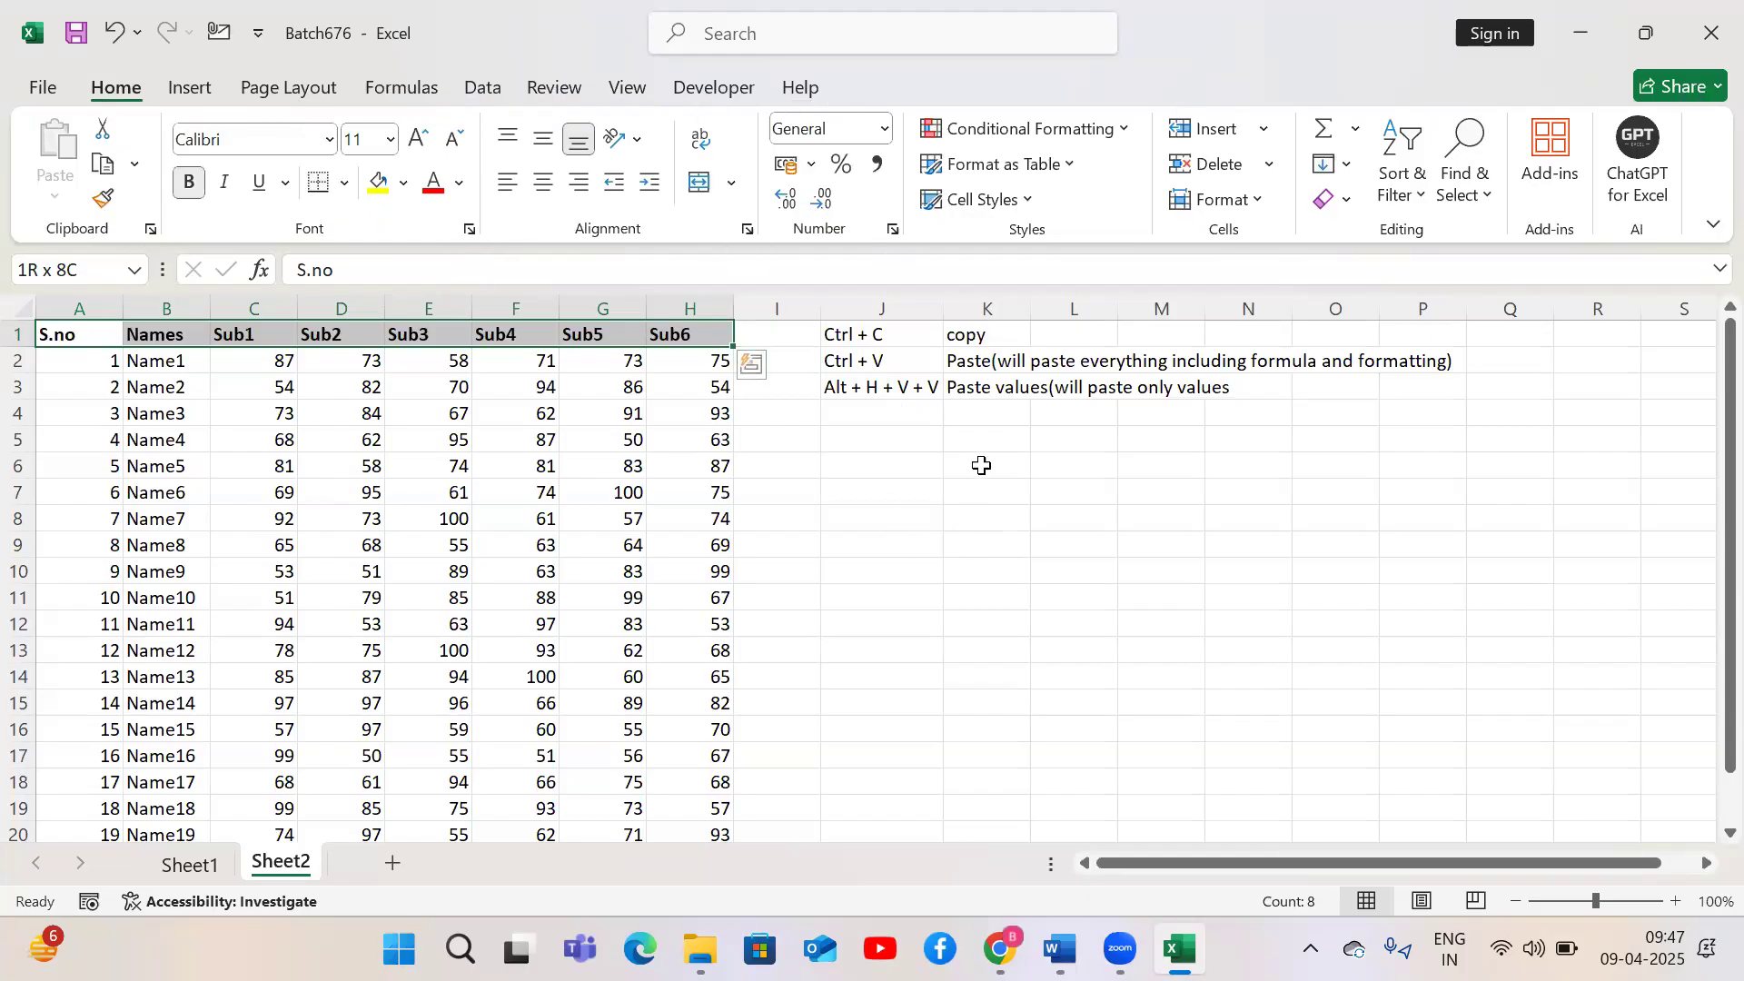
Enter Alt + h in K5, with 1 in K6 and Bold in L6
{"action": "left_click", "coordinate": [987, 442]}
{"action": "type", "text": "Alt "}
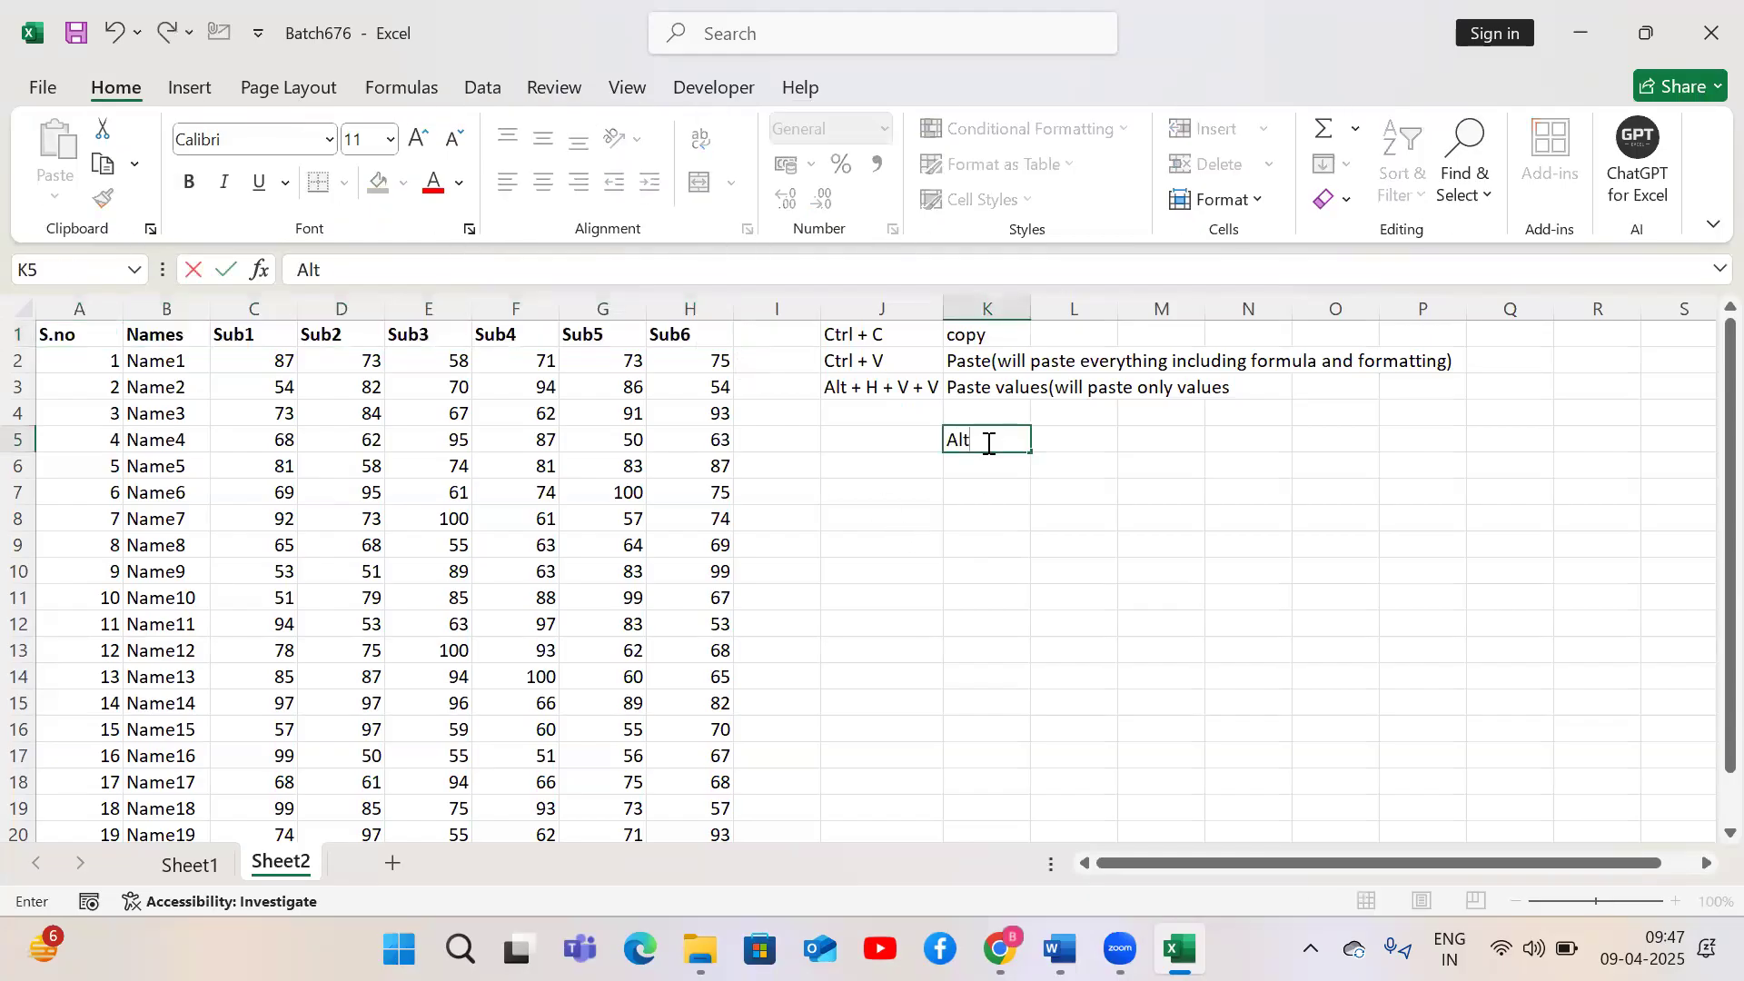
{"action": "type", "text": "+ H"}
{"action": "key", "text": "Return"}
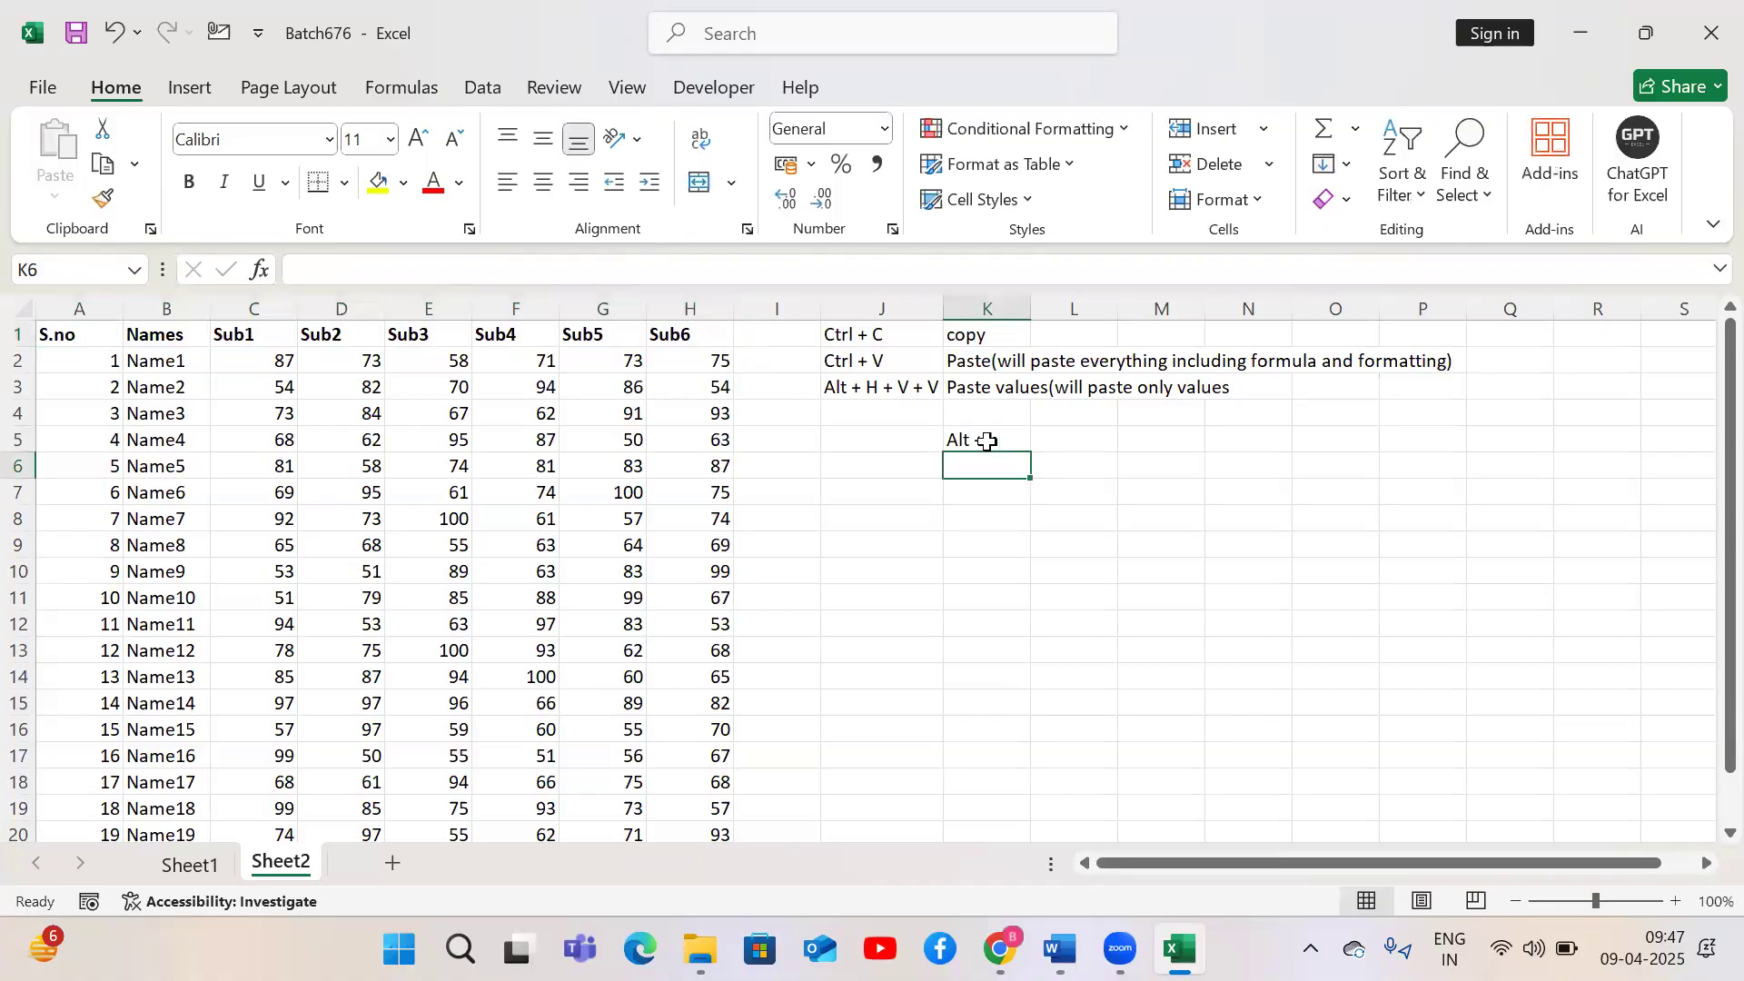
{"action": "type", "text": "1"}
{"action": "key", "text": "Tab"}
{"action": "type", "text": "Bold"}
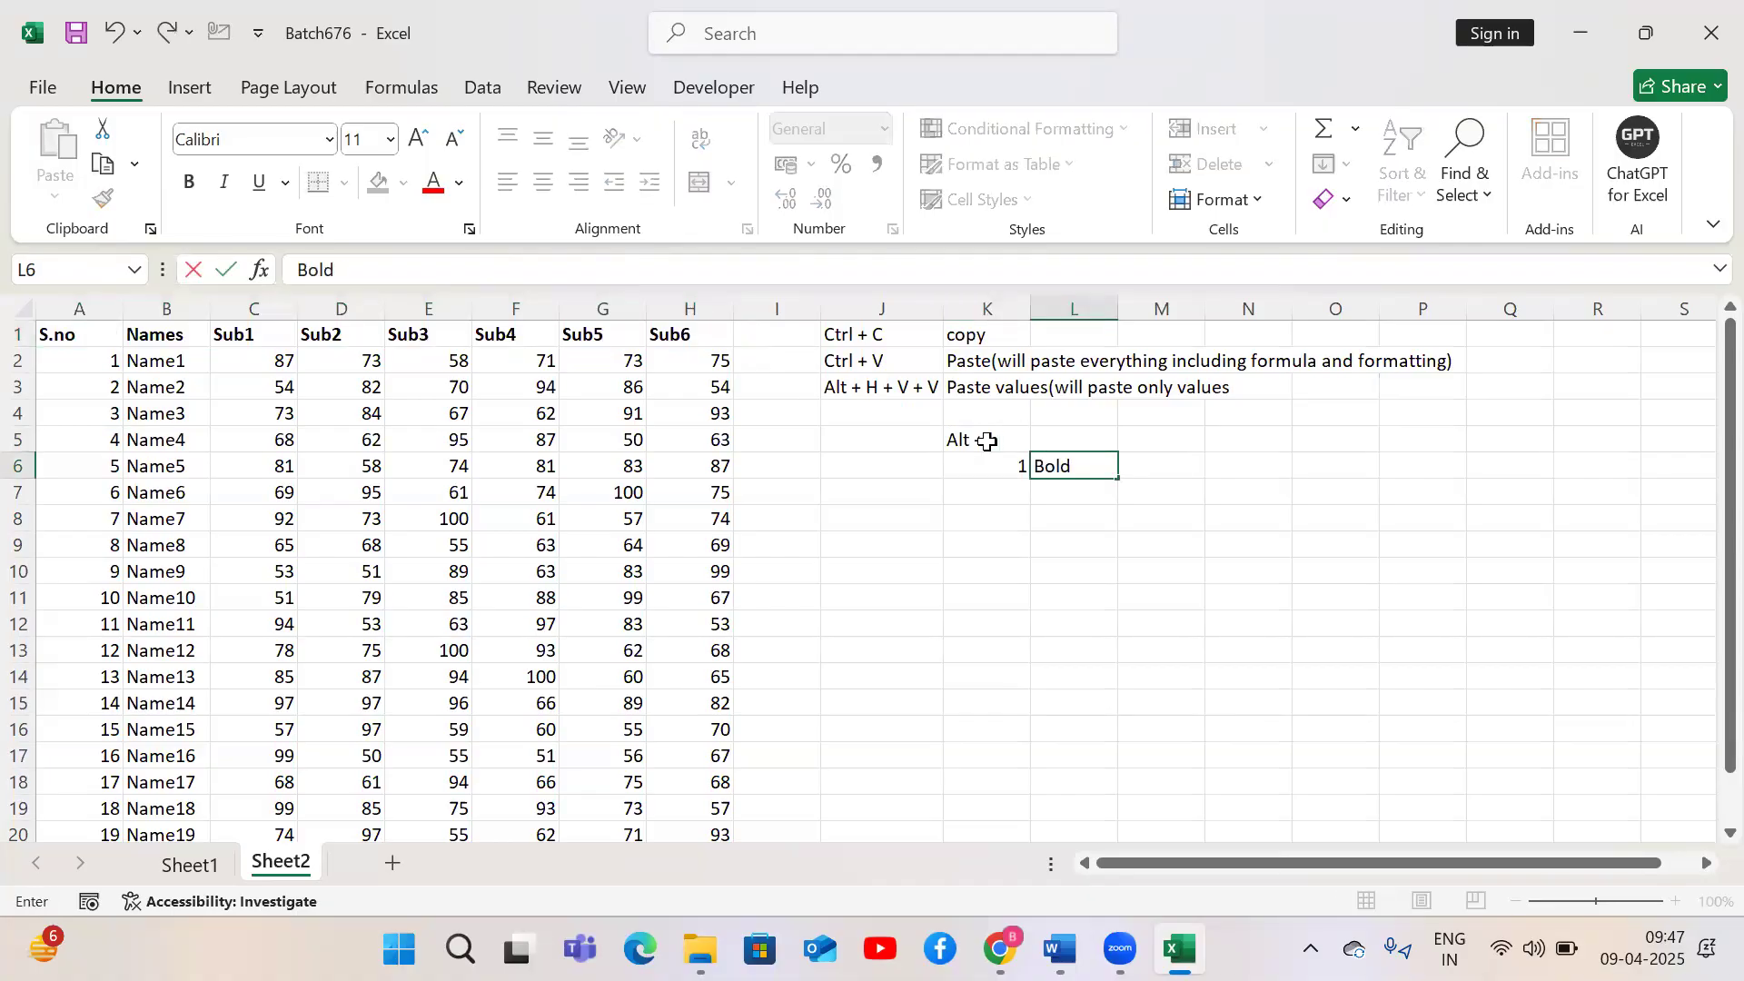
{"action": "key", "text": "Return"}
Select the header row A1:H1 again and make it italic
{"action": "key", "text": "ctrl+Left"}
{"action": "key", "text": "ctrl+Up"}
{"action": "key", "text": "ctrl+Left"}
{"action": "key", "text": "ctrl+shift+Right"}
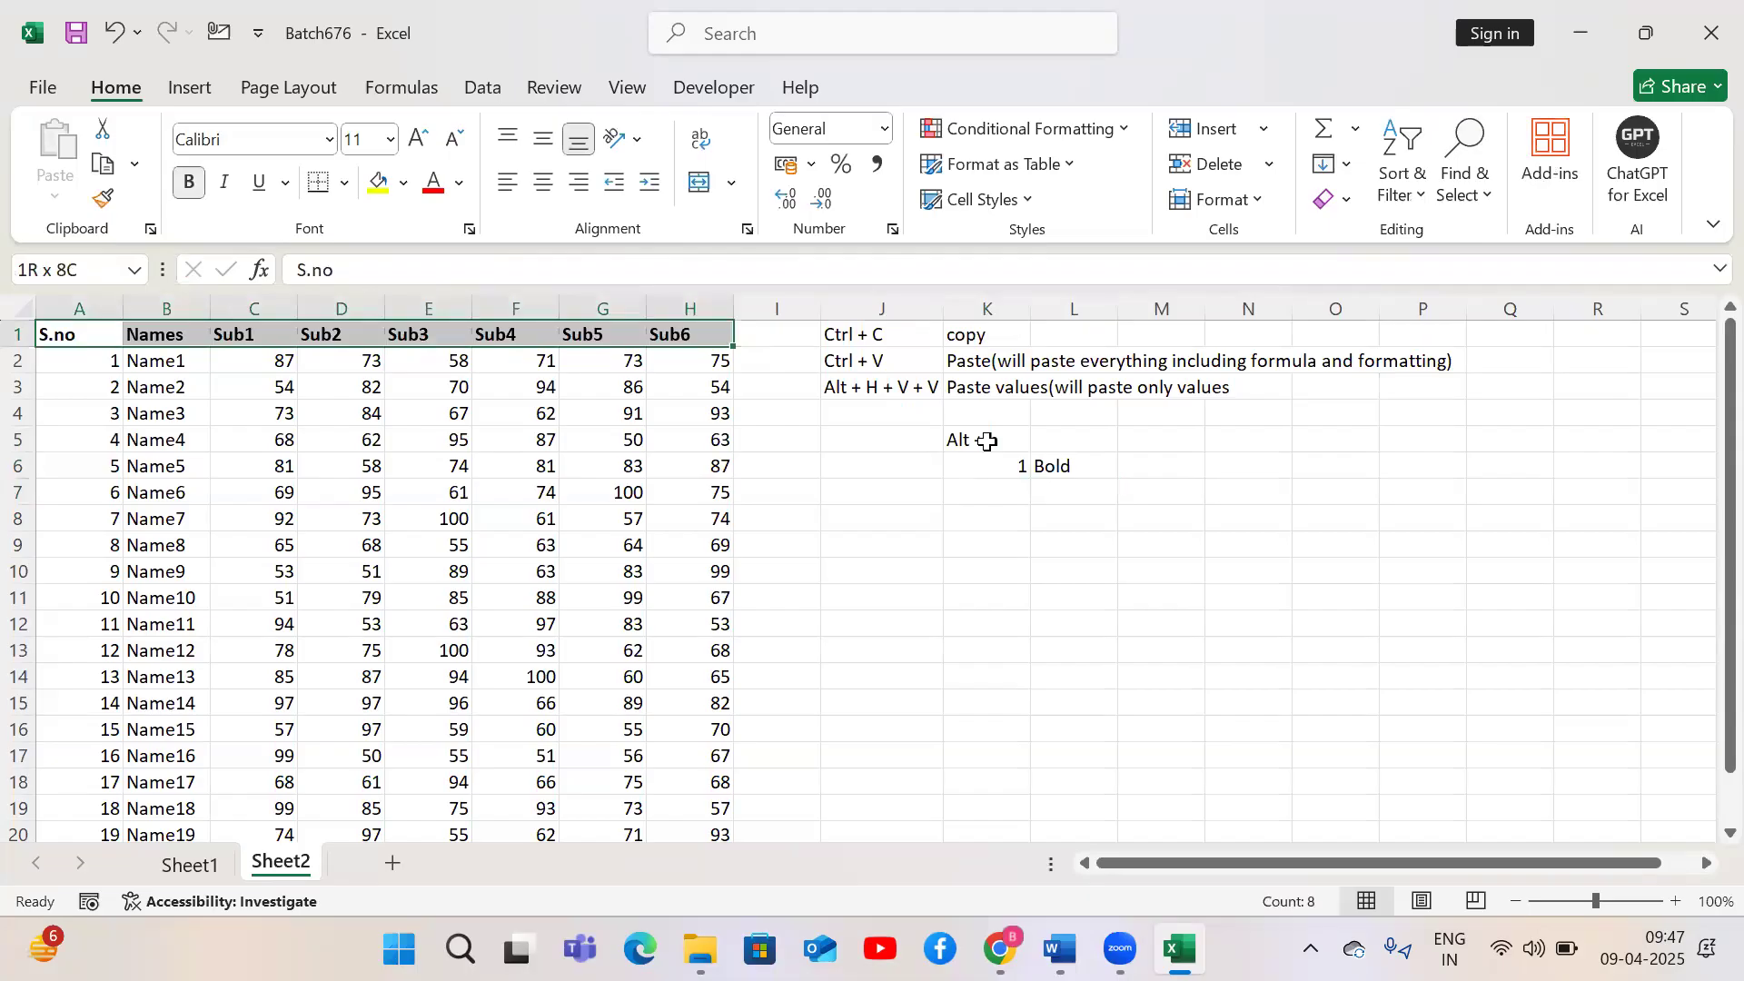
{"action": "key", "text": "alt"}
{"action": "key", "text": "h"}
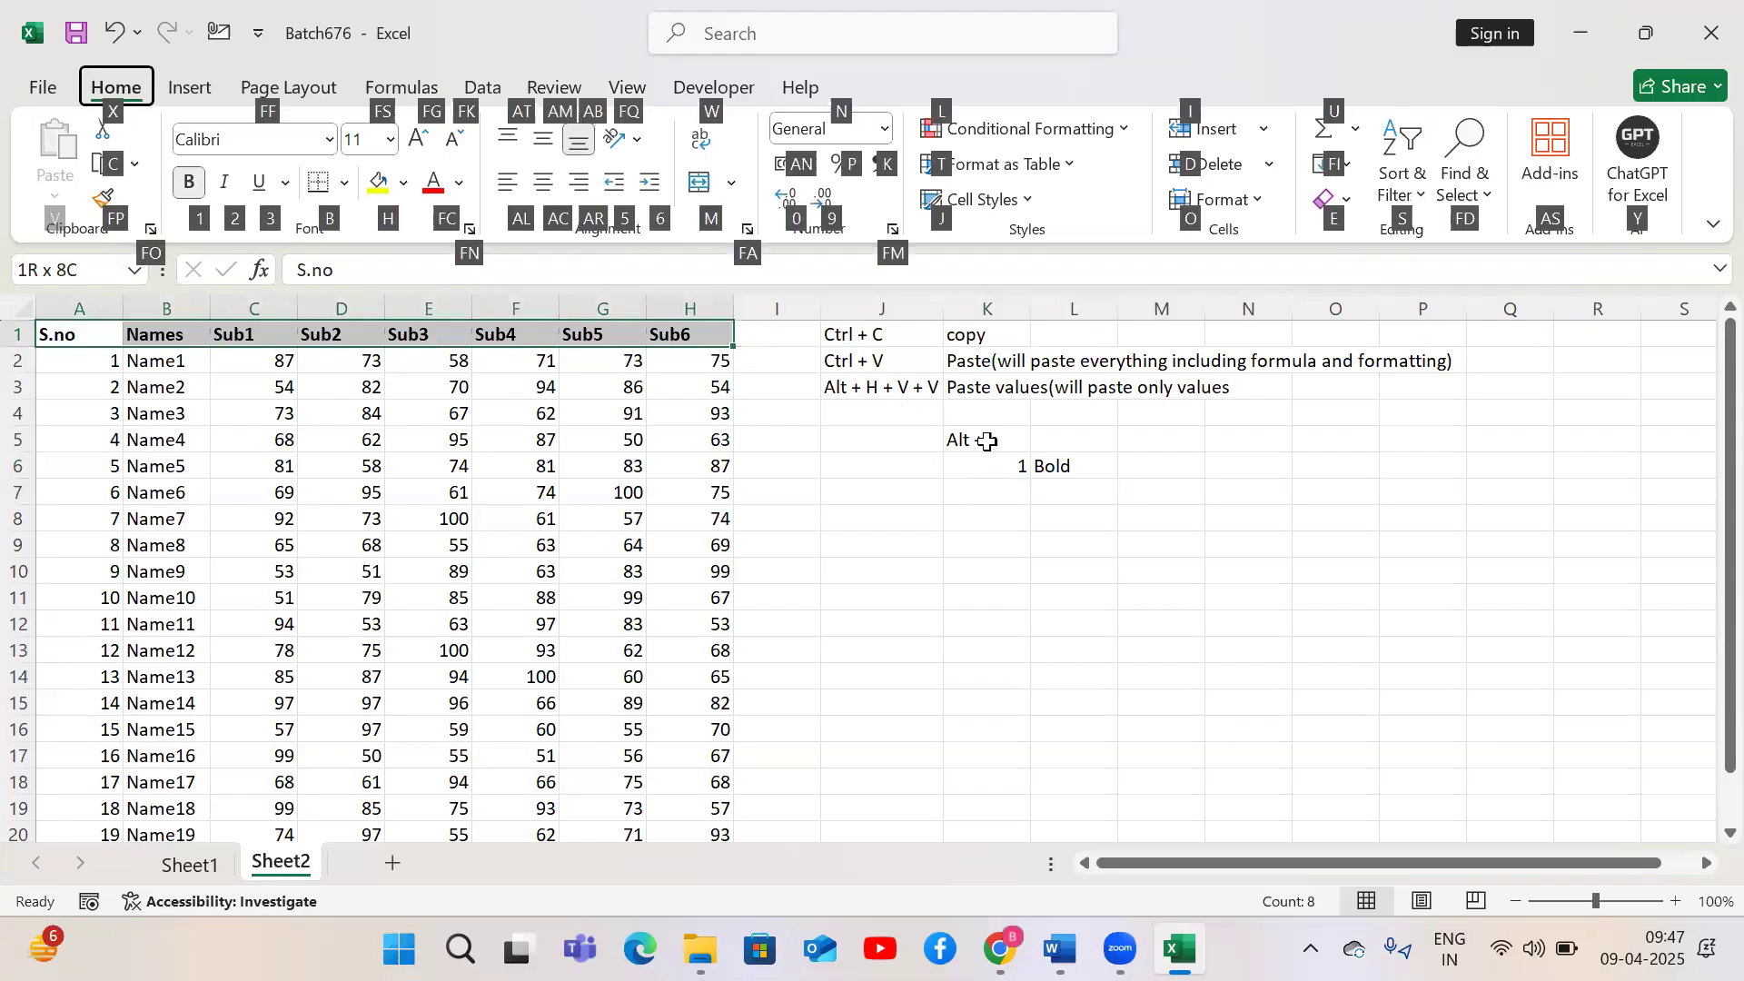
{"action": "key", "text": "2"}
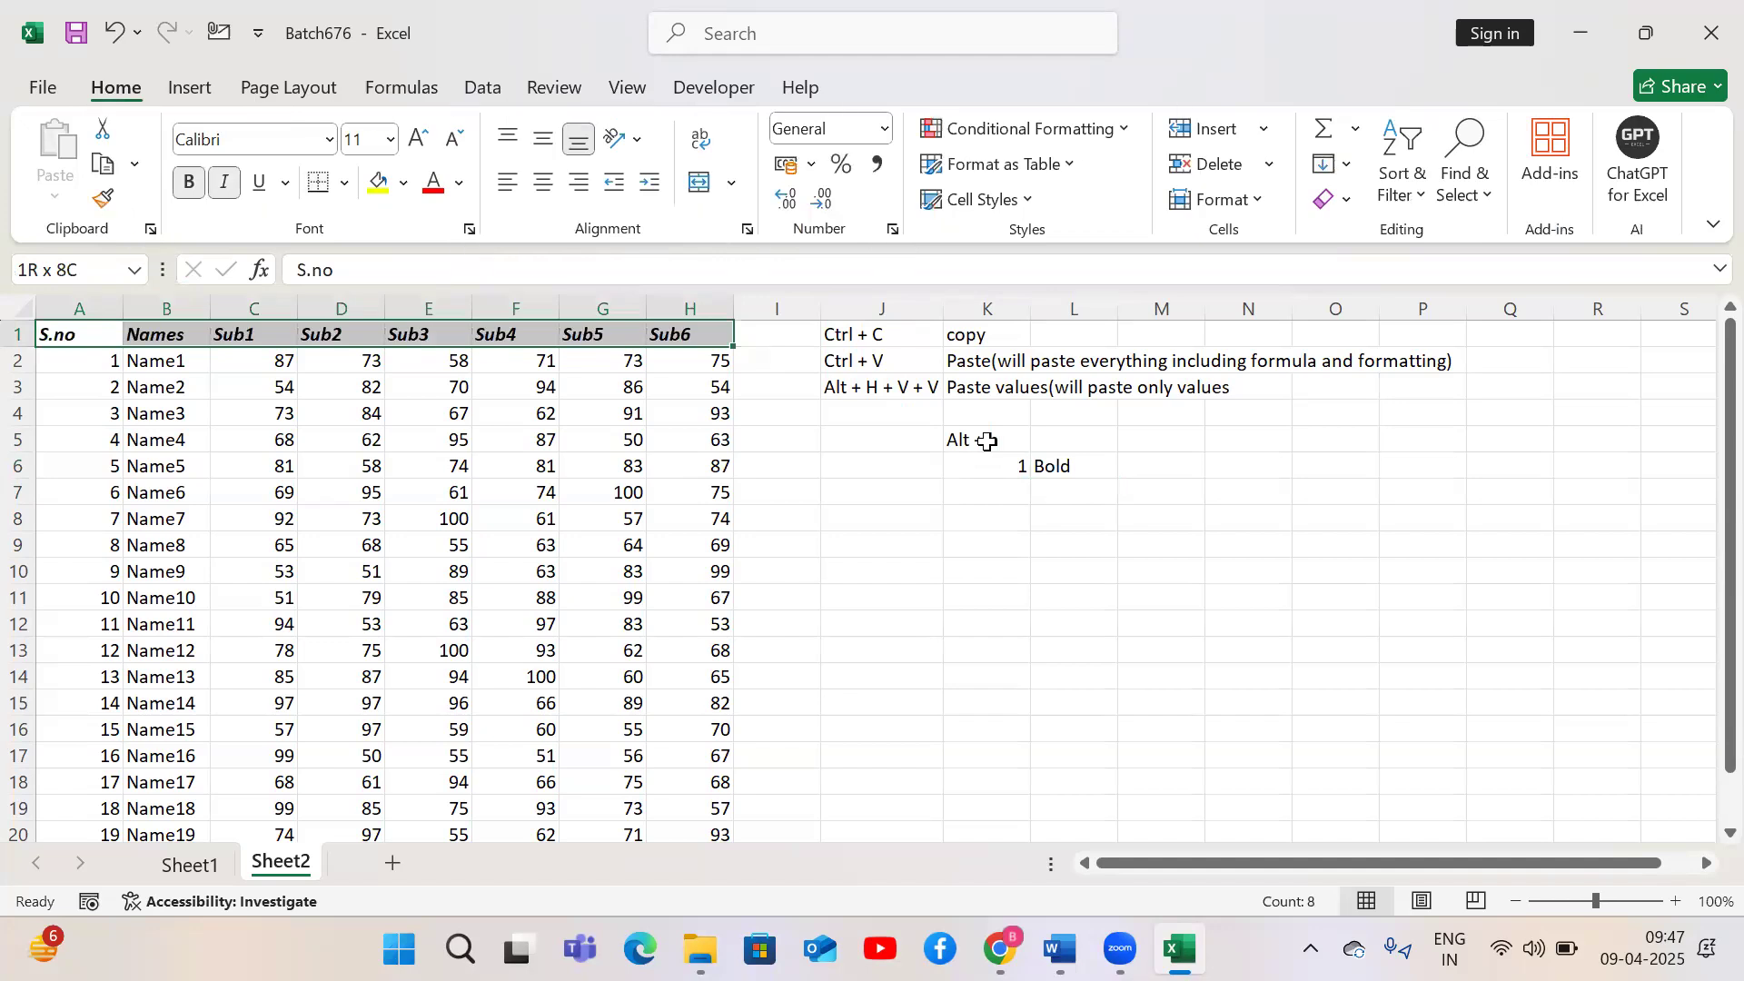
Enter 2 in K7 and Italic in L7
{"action": "key", "text": "Right"}
{"action": "key", "text": "Right"}
{"action": "key", "text": "Right"}
{"action": "key", "text": "Right"}
{"action": "key", "text": "Right"}
{"action": "key", "text": "Right"}
{"action": "key", "text": "Right"}
{"action": "key", "text": "Right"}
{"action": "key", "text": "Right"}
{"action": "key", "text": "Down"}
{"action": "key", "text": "Down"}
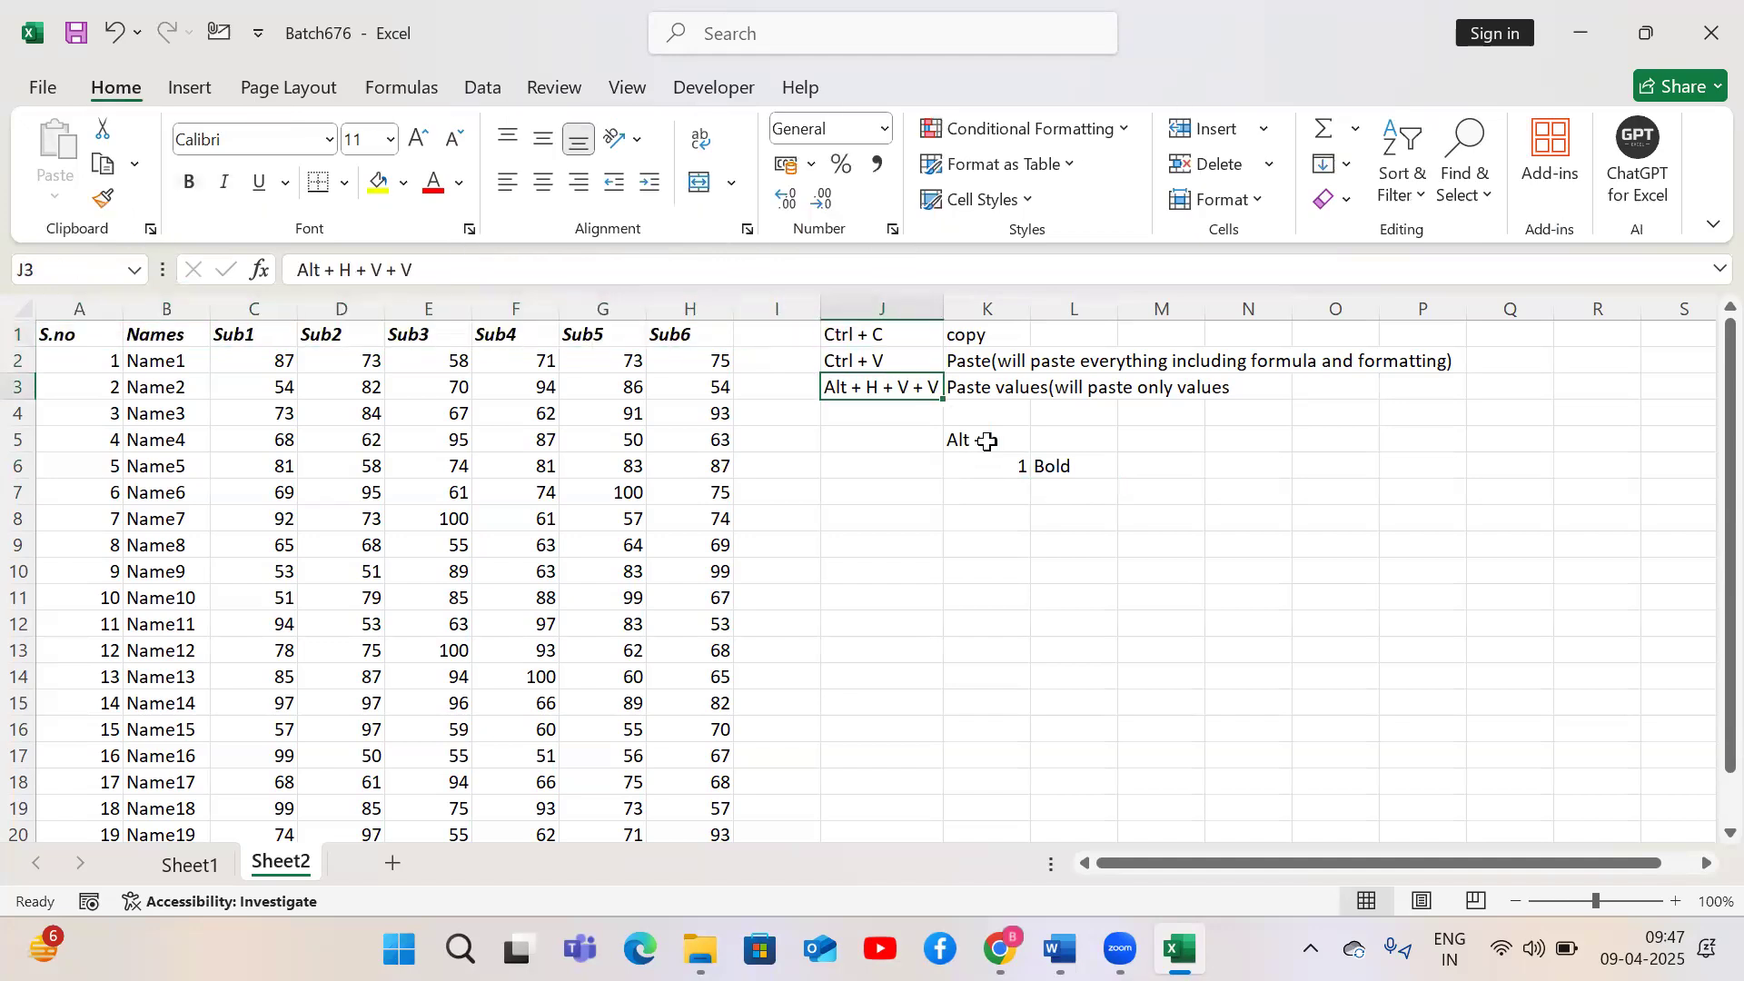
{"action": "key", "text": "Down"}
{"action": "key", "text": "Right"}
{"action": "key", "text": "Down"}
{"action": "key", "text": "Down"}
{"action": "key", "text": "Down"}
{"action": "type", "text": "2"}
{"action": "key", "text": "Tab"}
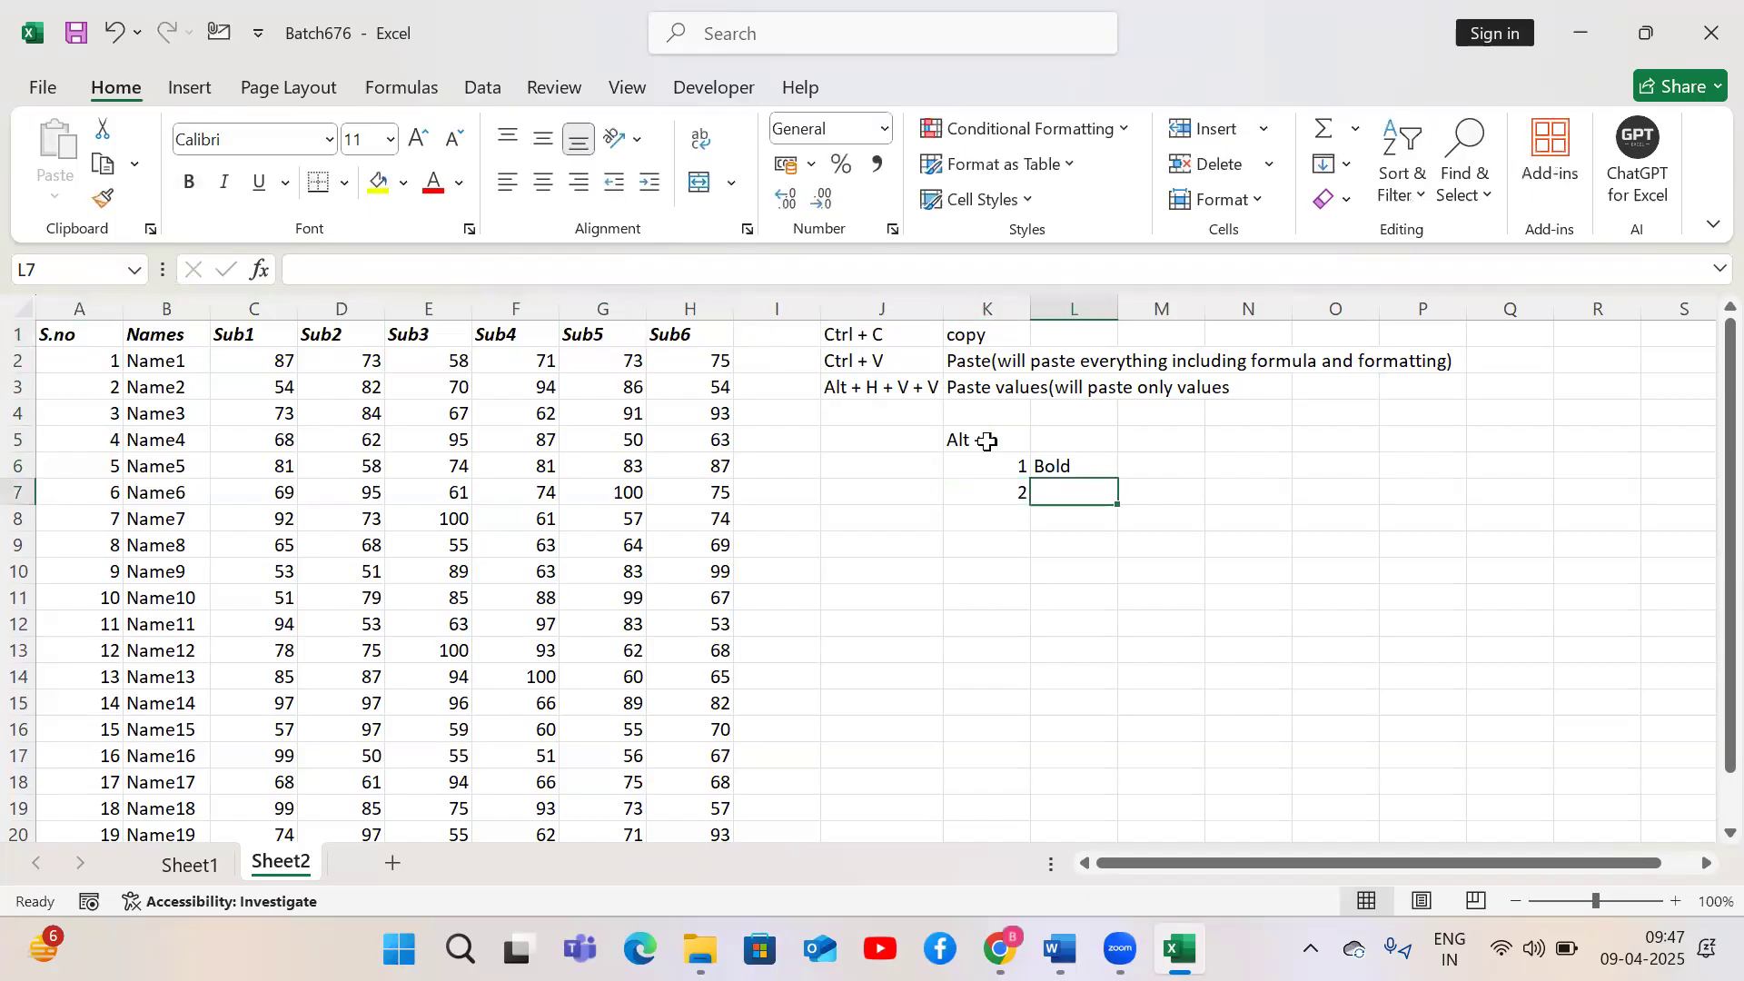
{"action": "type", "text": "Italic"}
{"action": "key", "text": "Return"}
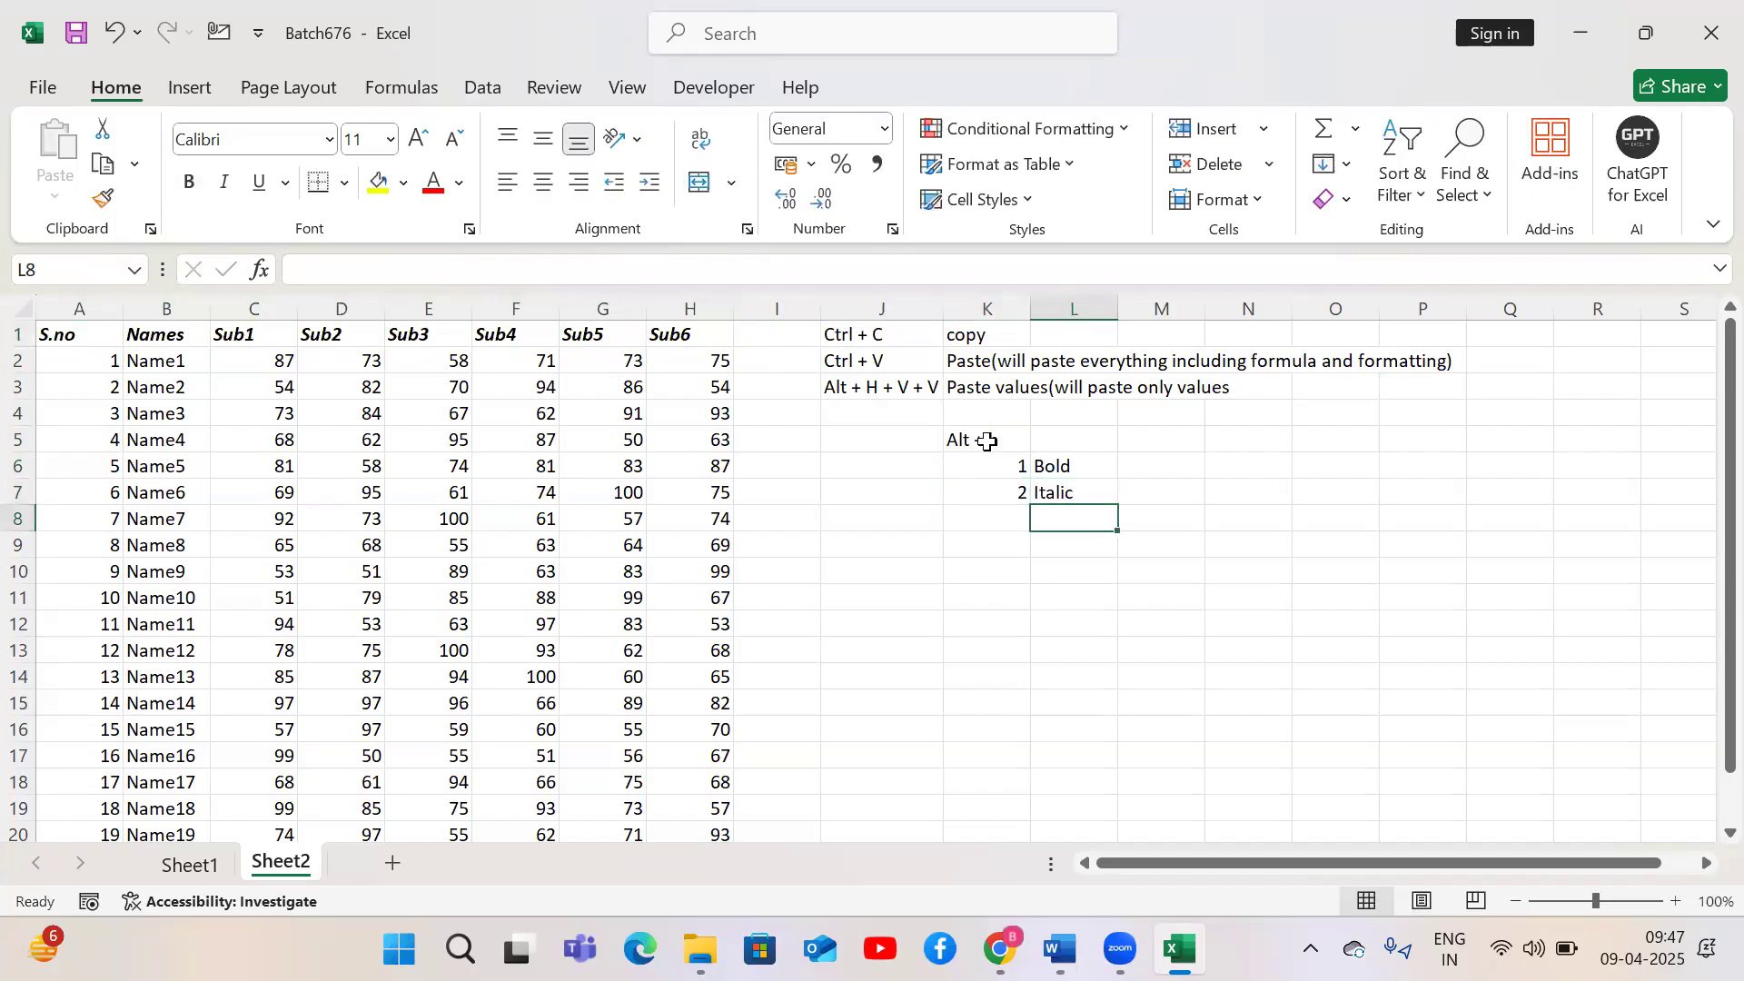
Select the header row A1:H1 and apply a double underline to it
{"action": "key", "text": "Left"}
{"action": "key", "text": "Left"}
{"action": "key", "text": "Left"}
{"action": "key", "text": "Left"}
{"action": "key", "text": "ctrl+Up"}
{"action": "key", "text": "ctrl+Left"}
{"action": "key", "text": "ctrl+shift+Right"}
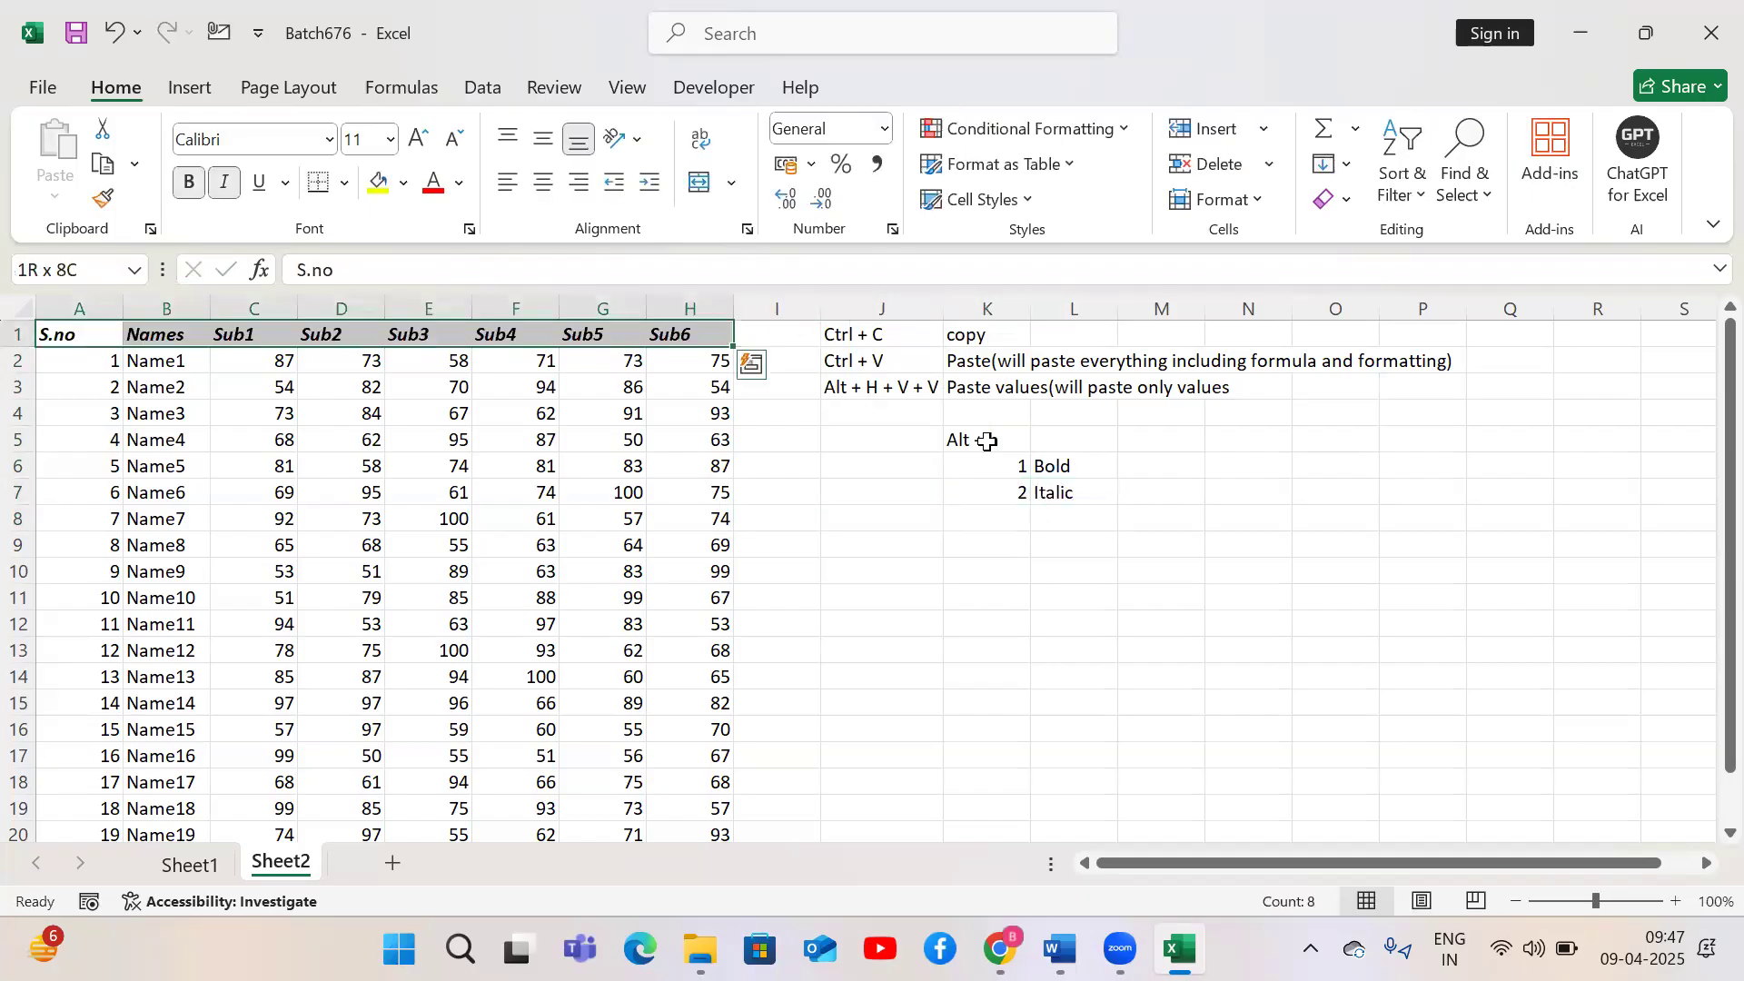
{"action": "key", "text": "alt"}
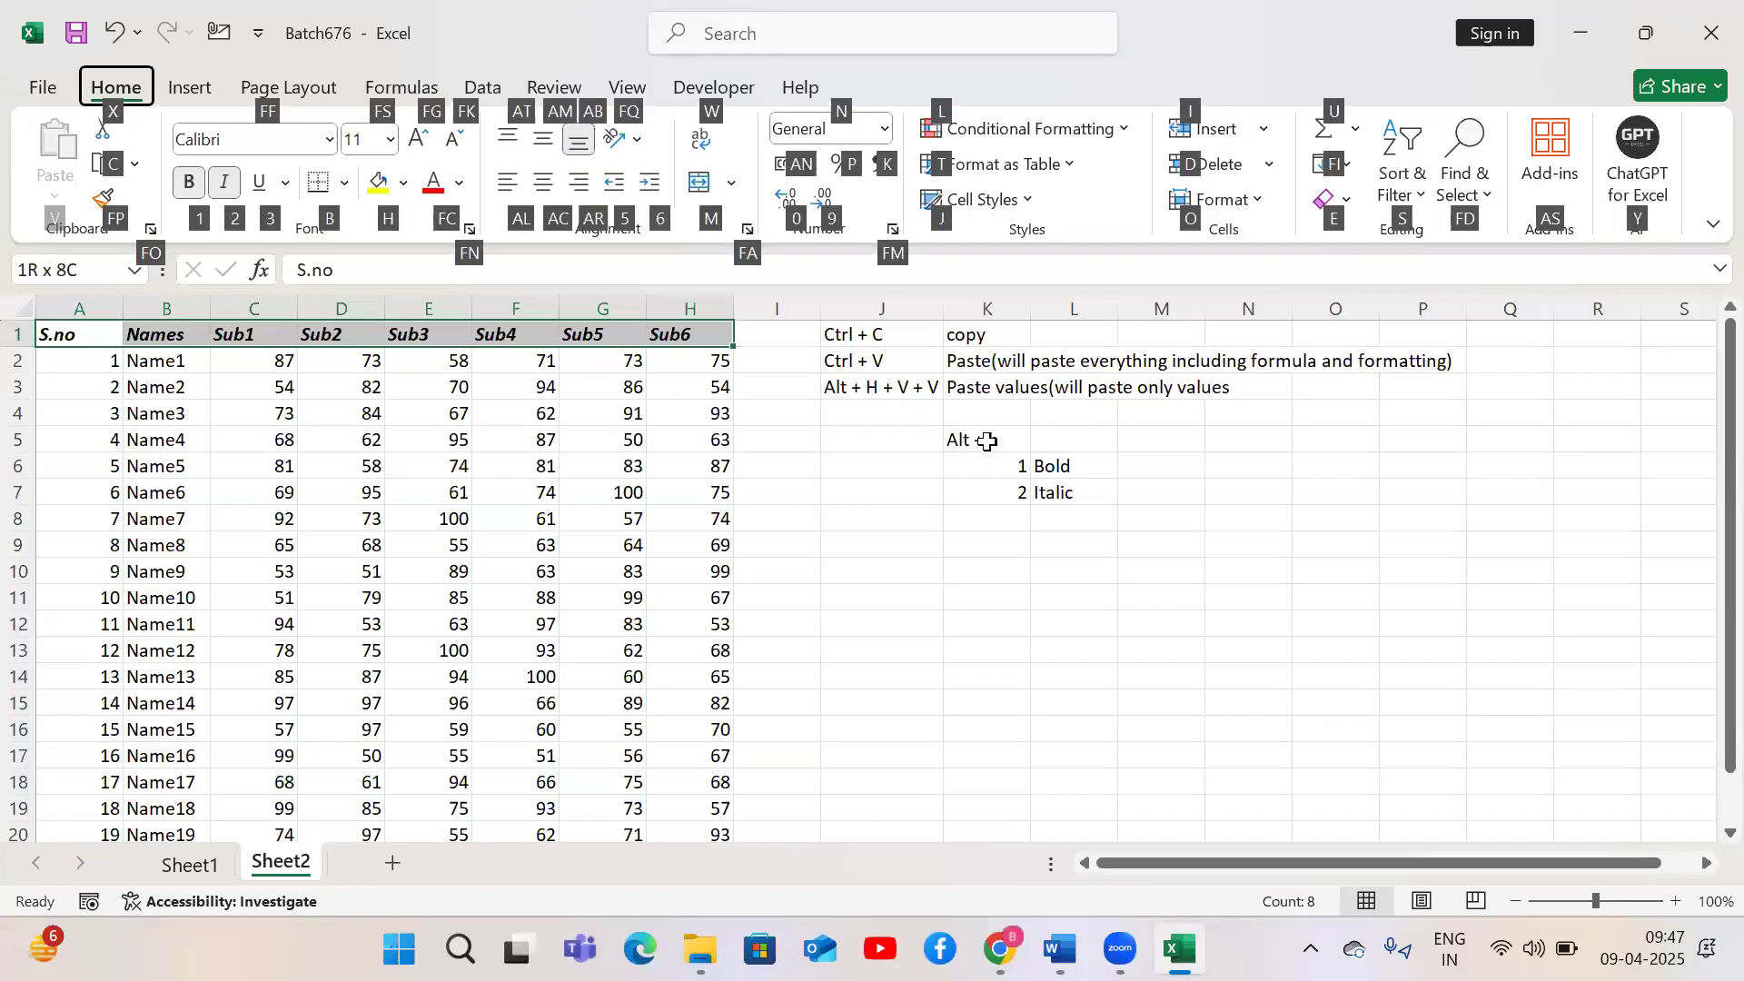
{"action": "key", "text": "3"}
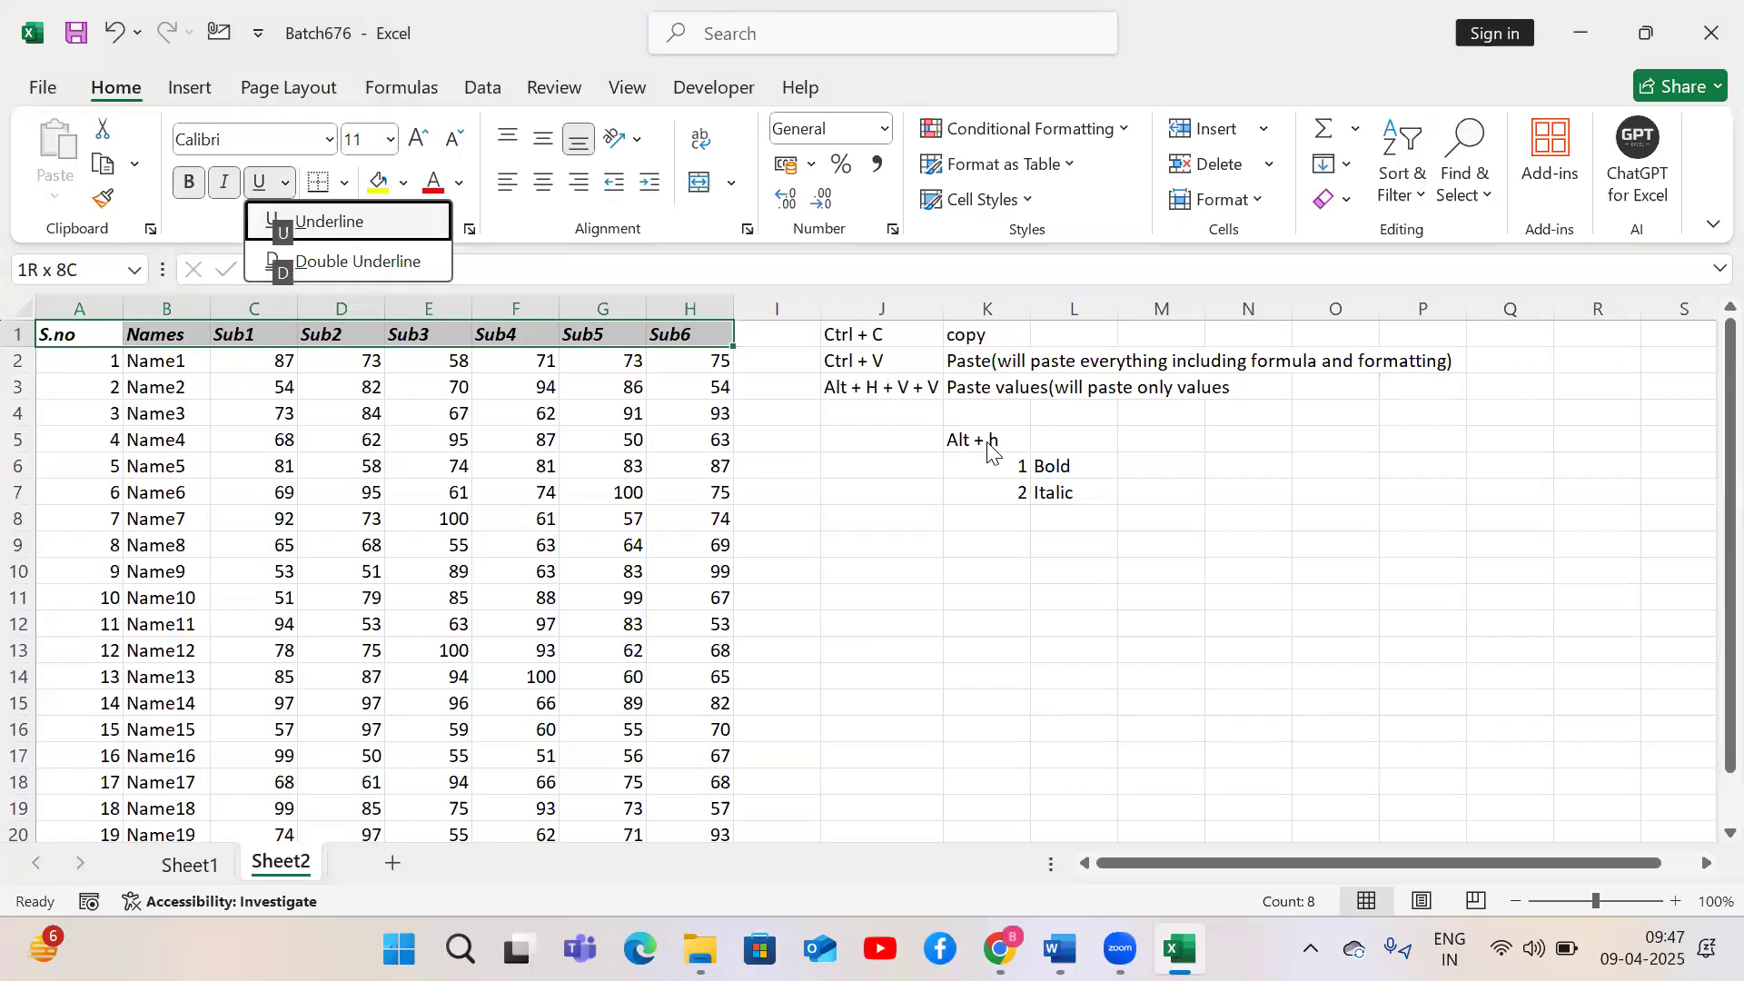
{"action": "key", "text": "u"}
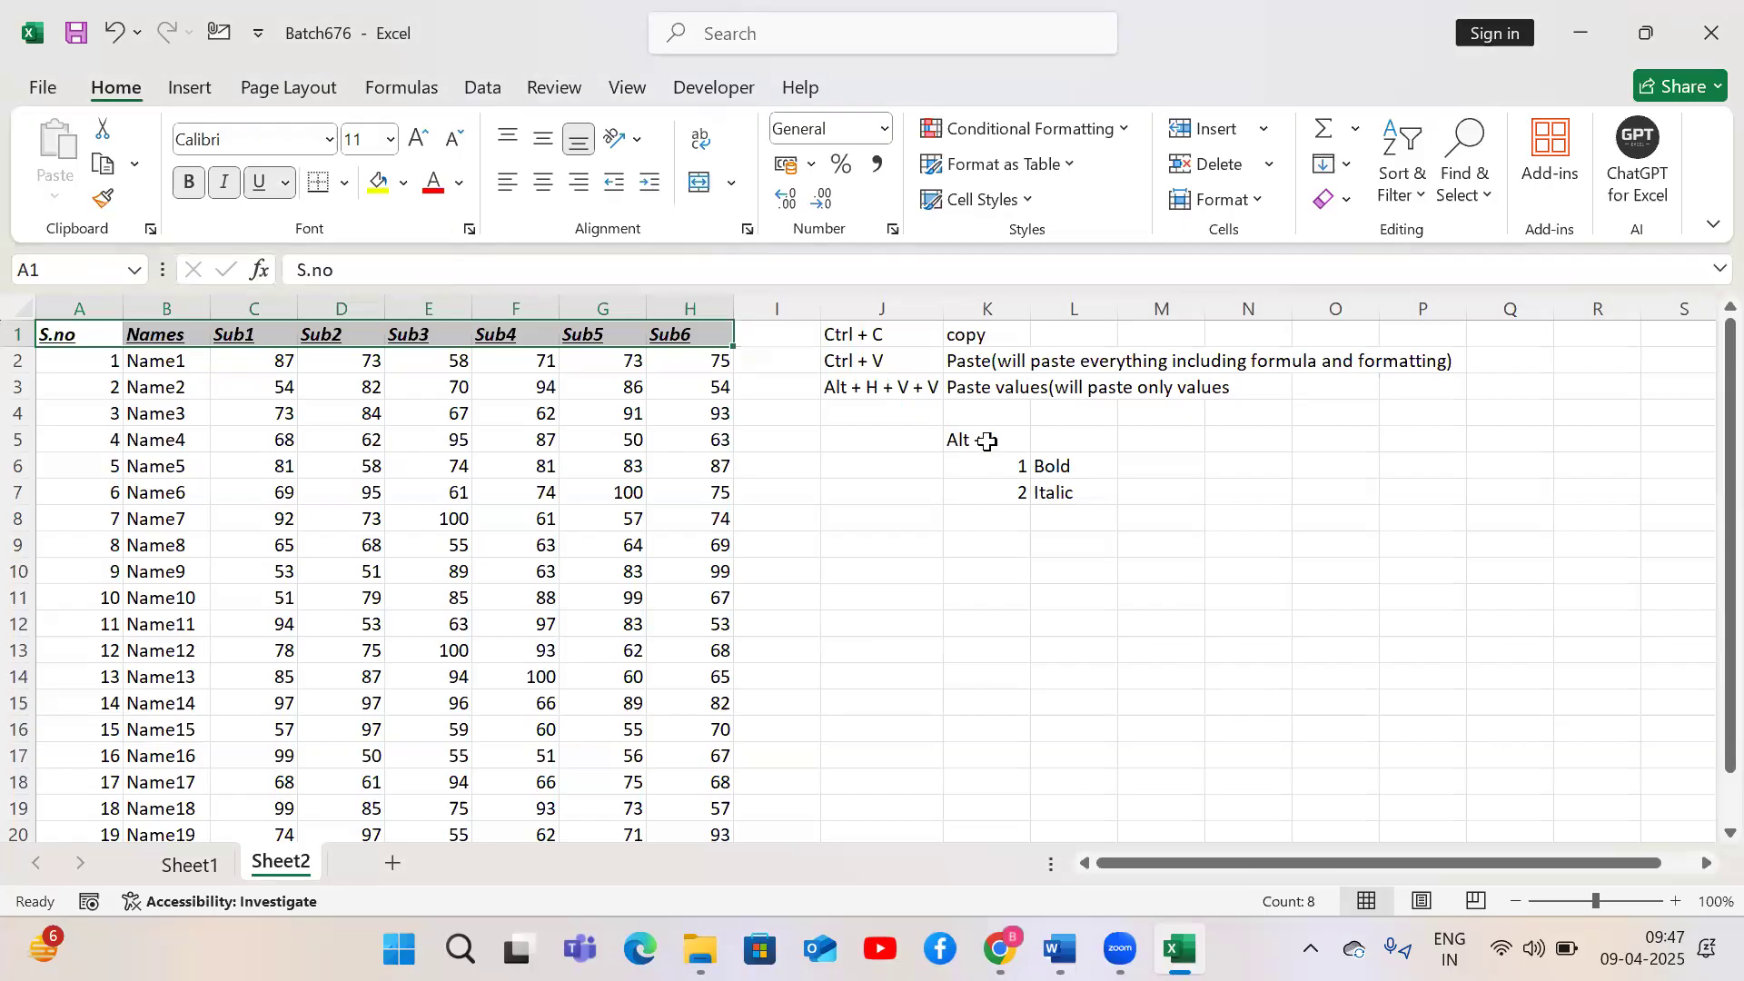
{"action": "key", "text": "alt"}
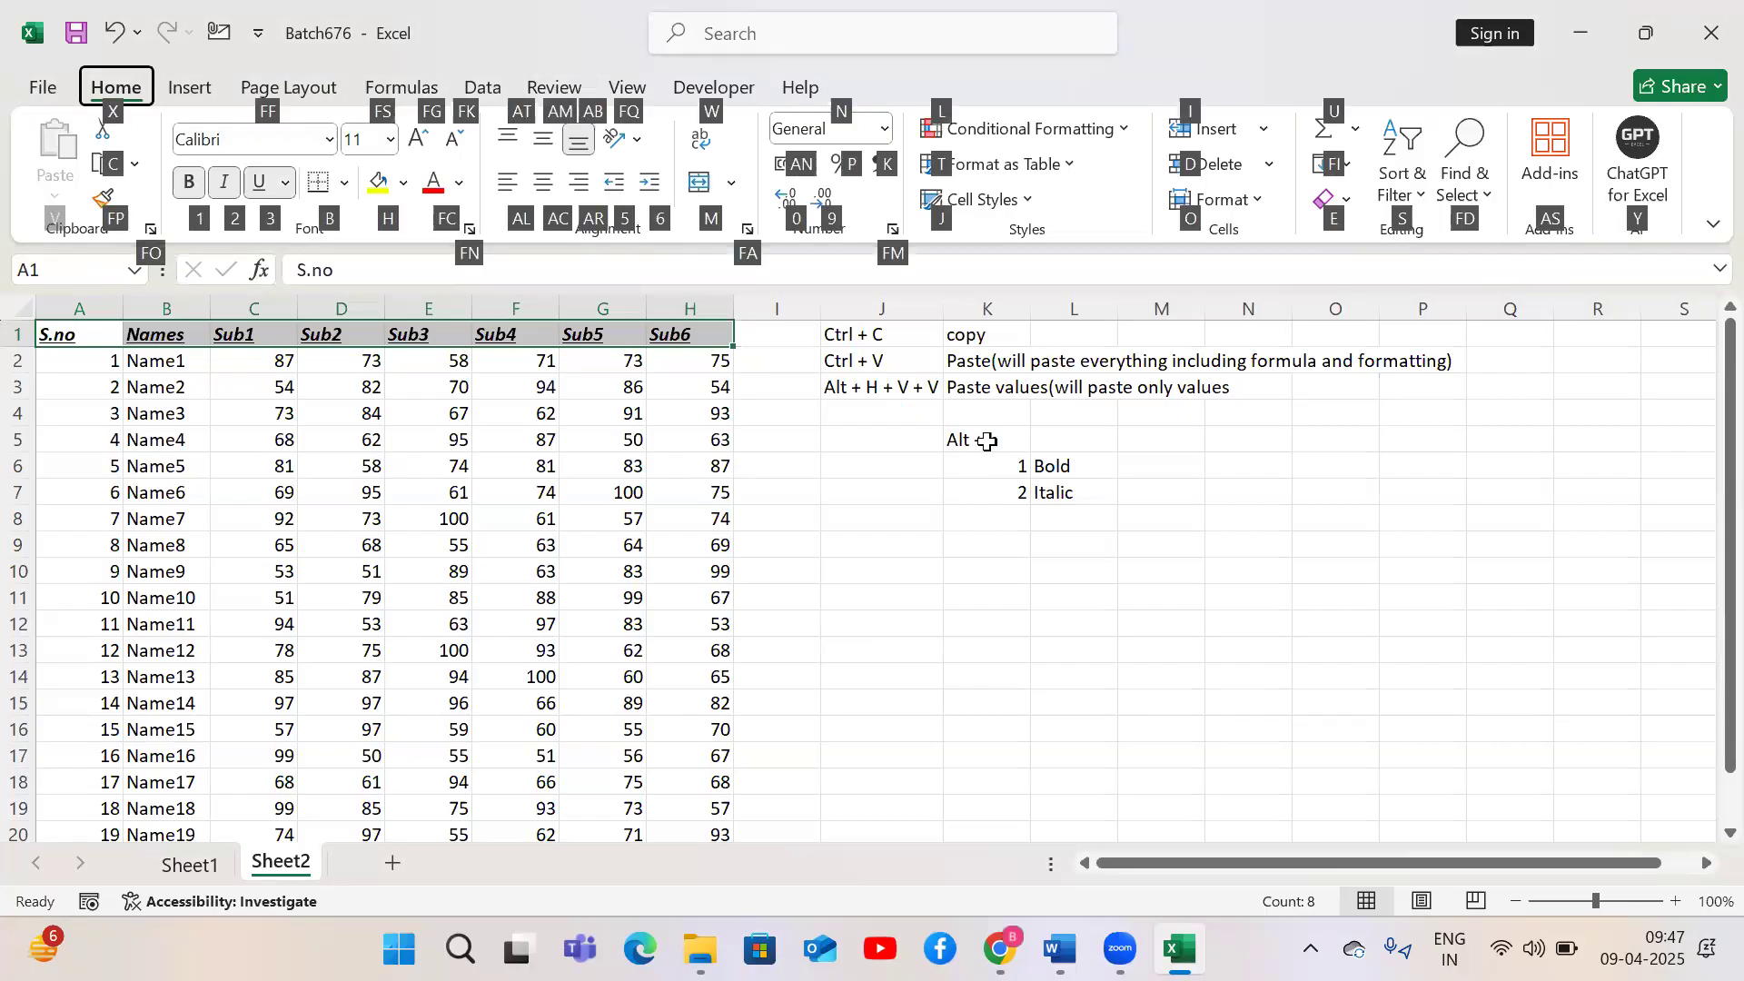
{"action": "key", "text": "3"}
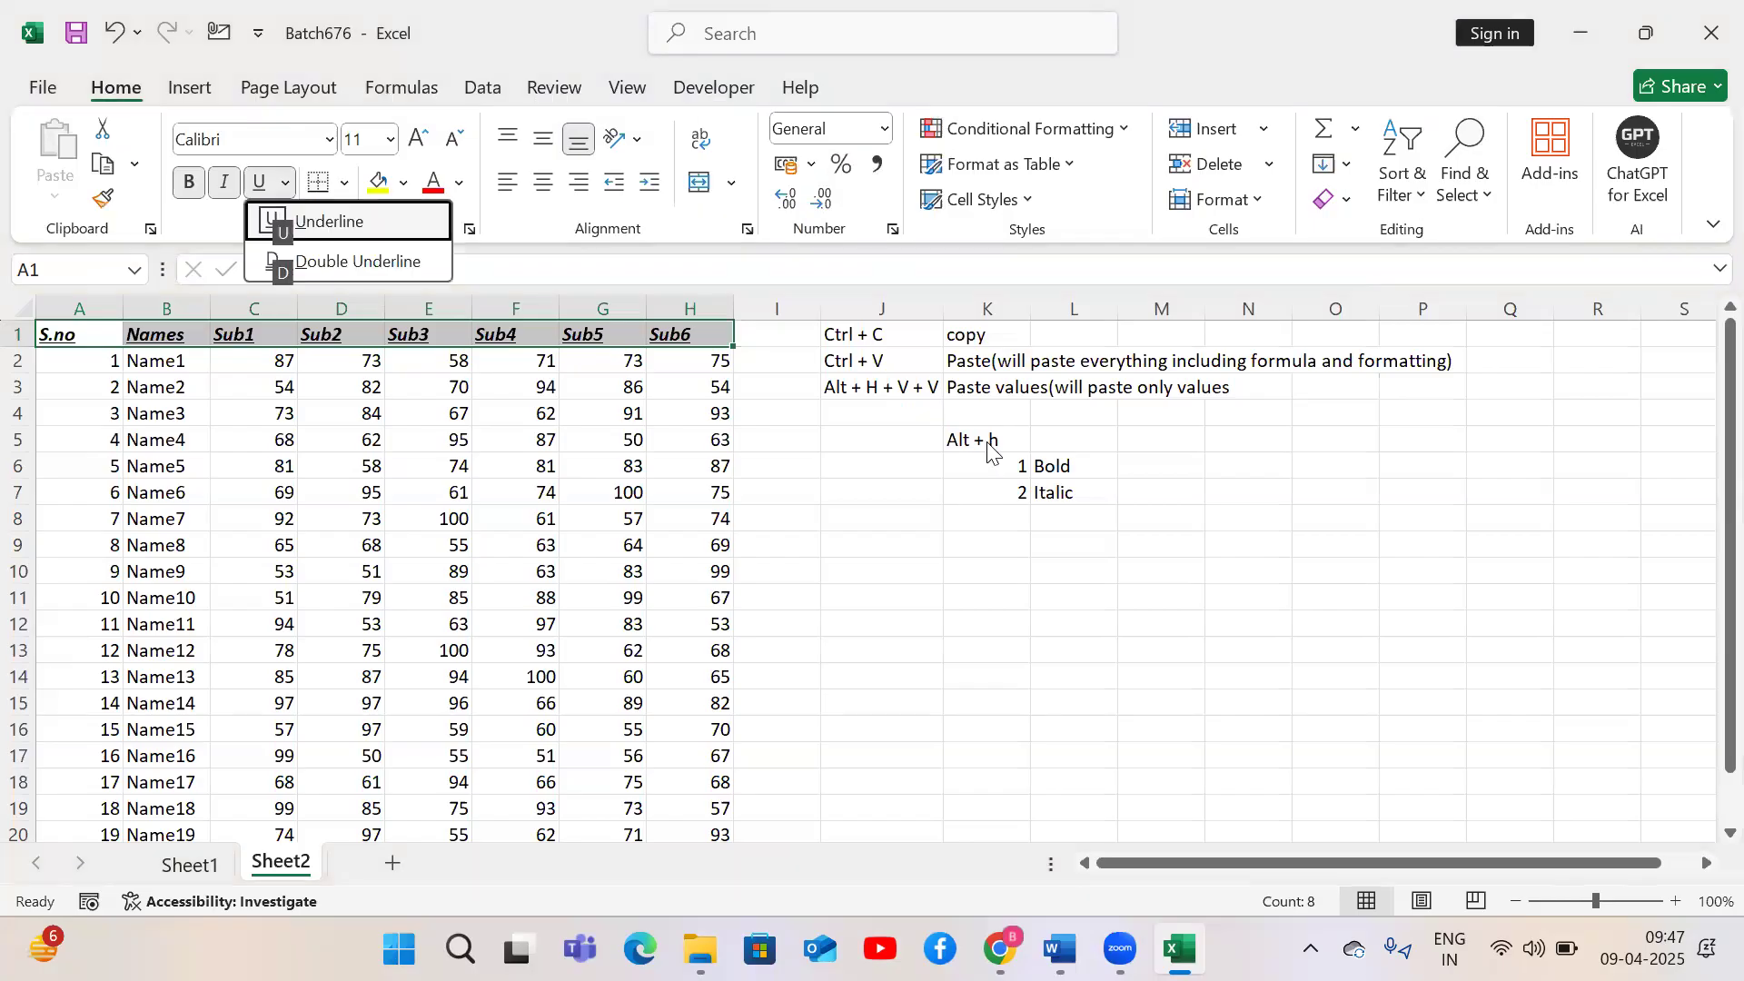
{"action": "key", "text": "d"}
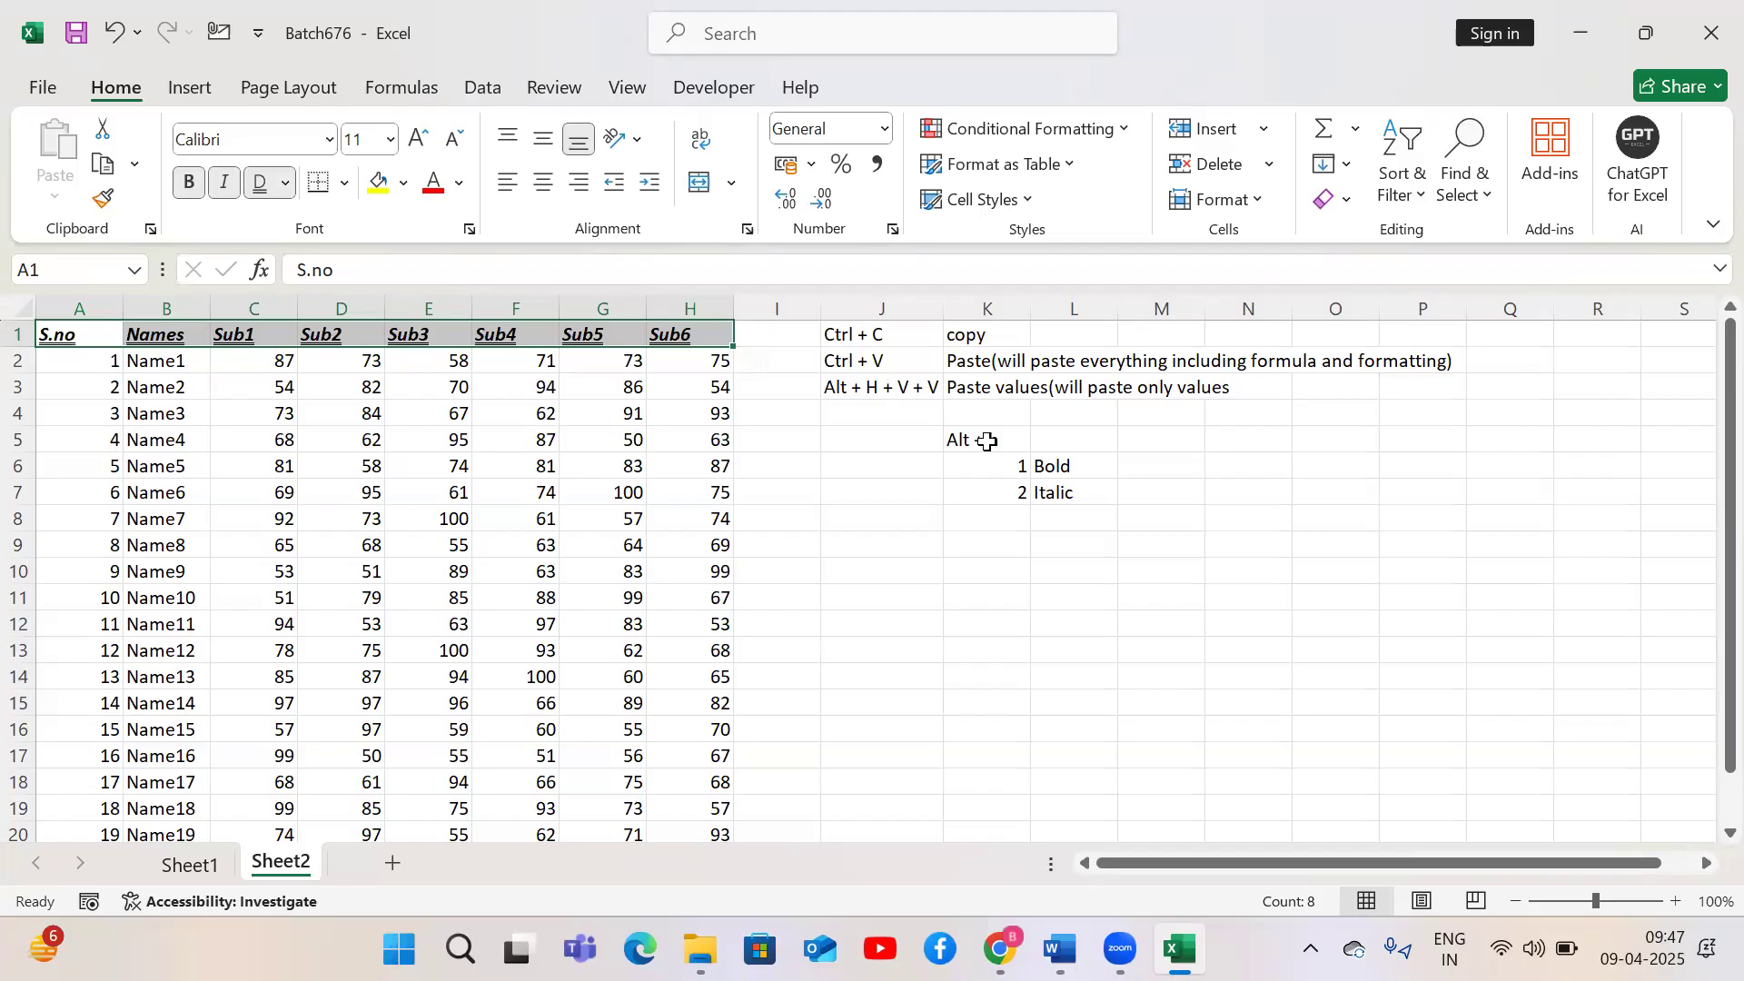
Enter 3 in K8 and underline in L8
{"action": "left_click", "coordinate": [1002, 524]}
{"action": "type", "text": "3"}
{"action": "key", "text": "Tab"}
{"action": "type", "text": "underline"}
{"action": "key", "text": "Tab"}
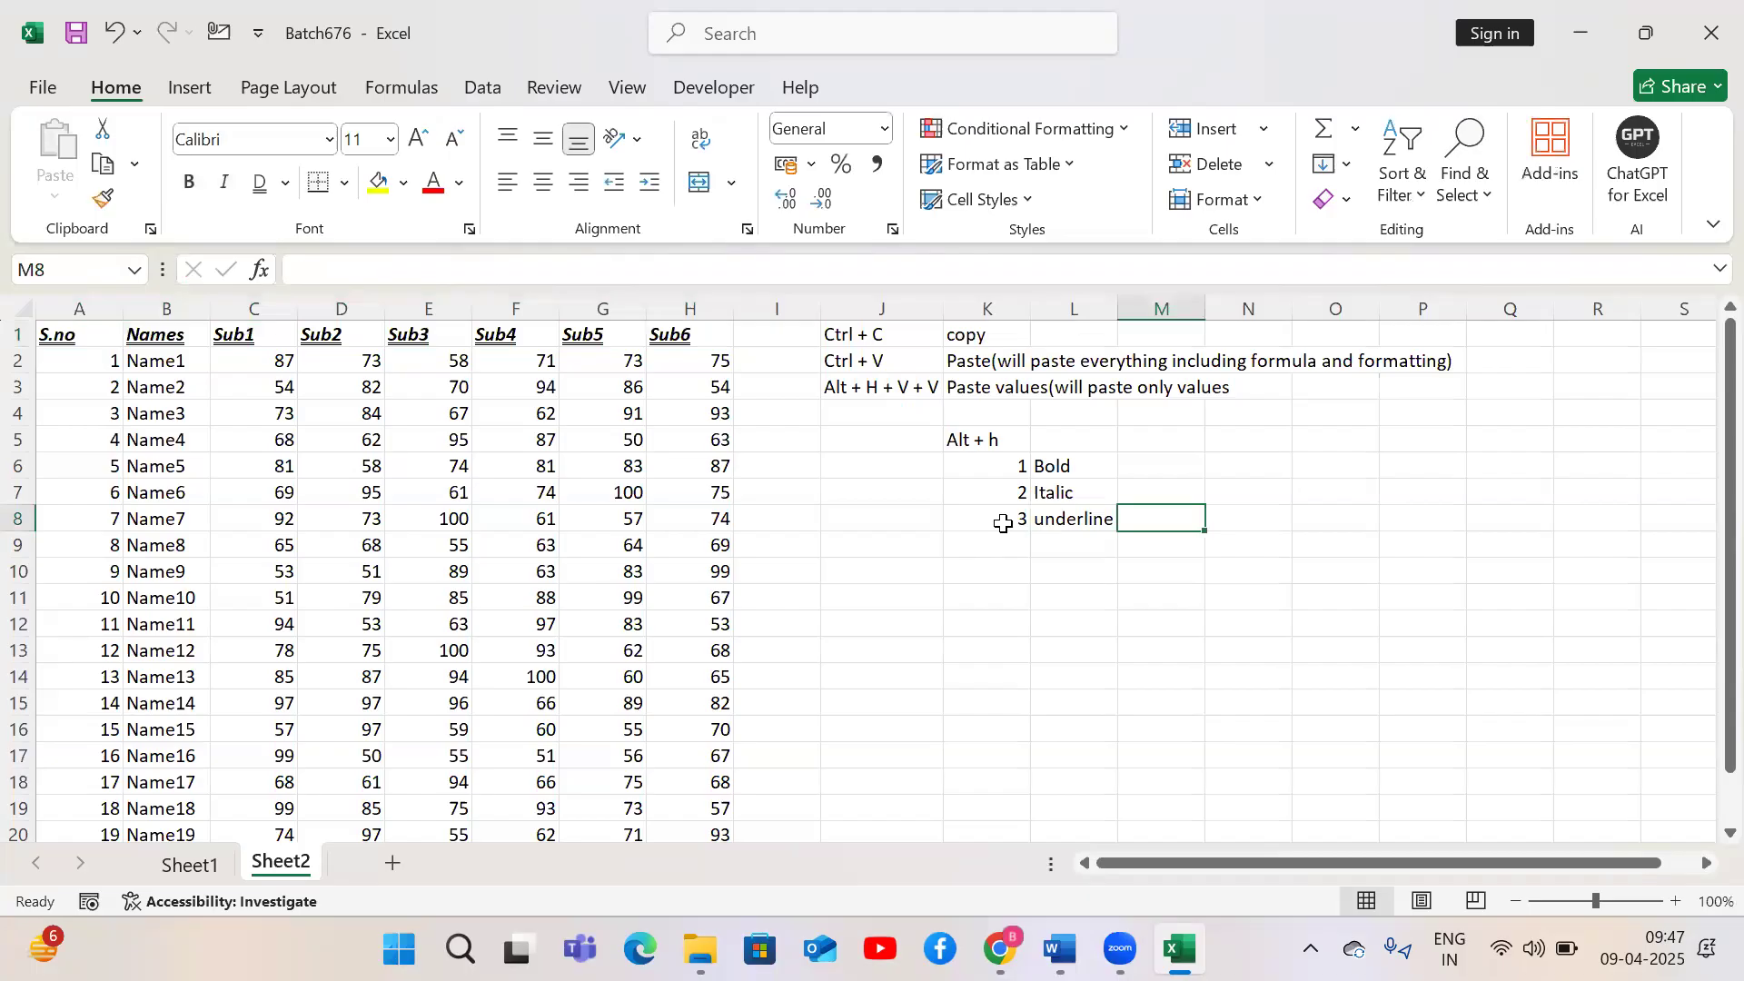
Enter u in M8 and single under line in N8
{"action": "type", "text": "u"}
{"action": "key", "text": "Tab"}
{"action": "type", "text": "singkle"}
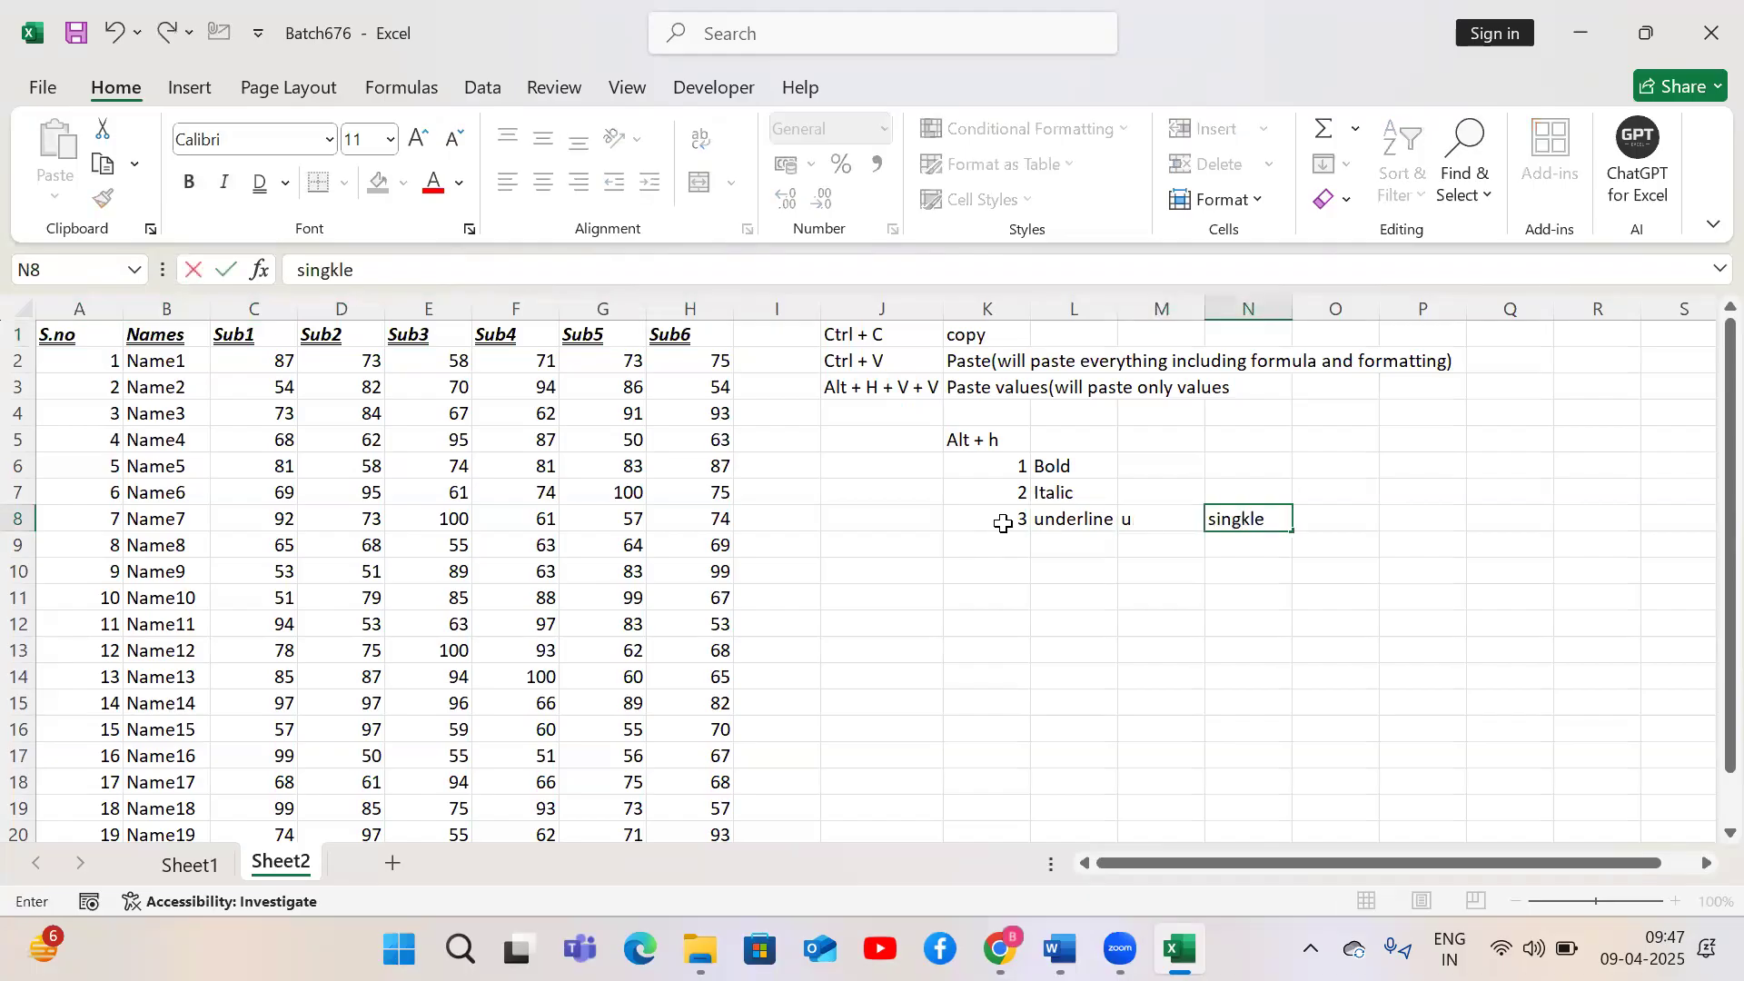
{"action": "key", "text": "BackSpace"}
{"action": "key", "text": "BackSpace"}
{"action": "key", "text": "BackSpace"}
{"action": "key", "text": "BackSpace"}
{"action": "type", "text": "le under line"}
{"action": "key", "text": "Return"}
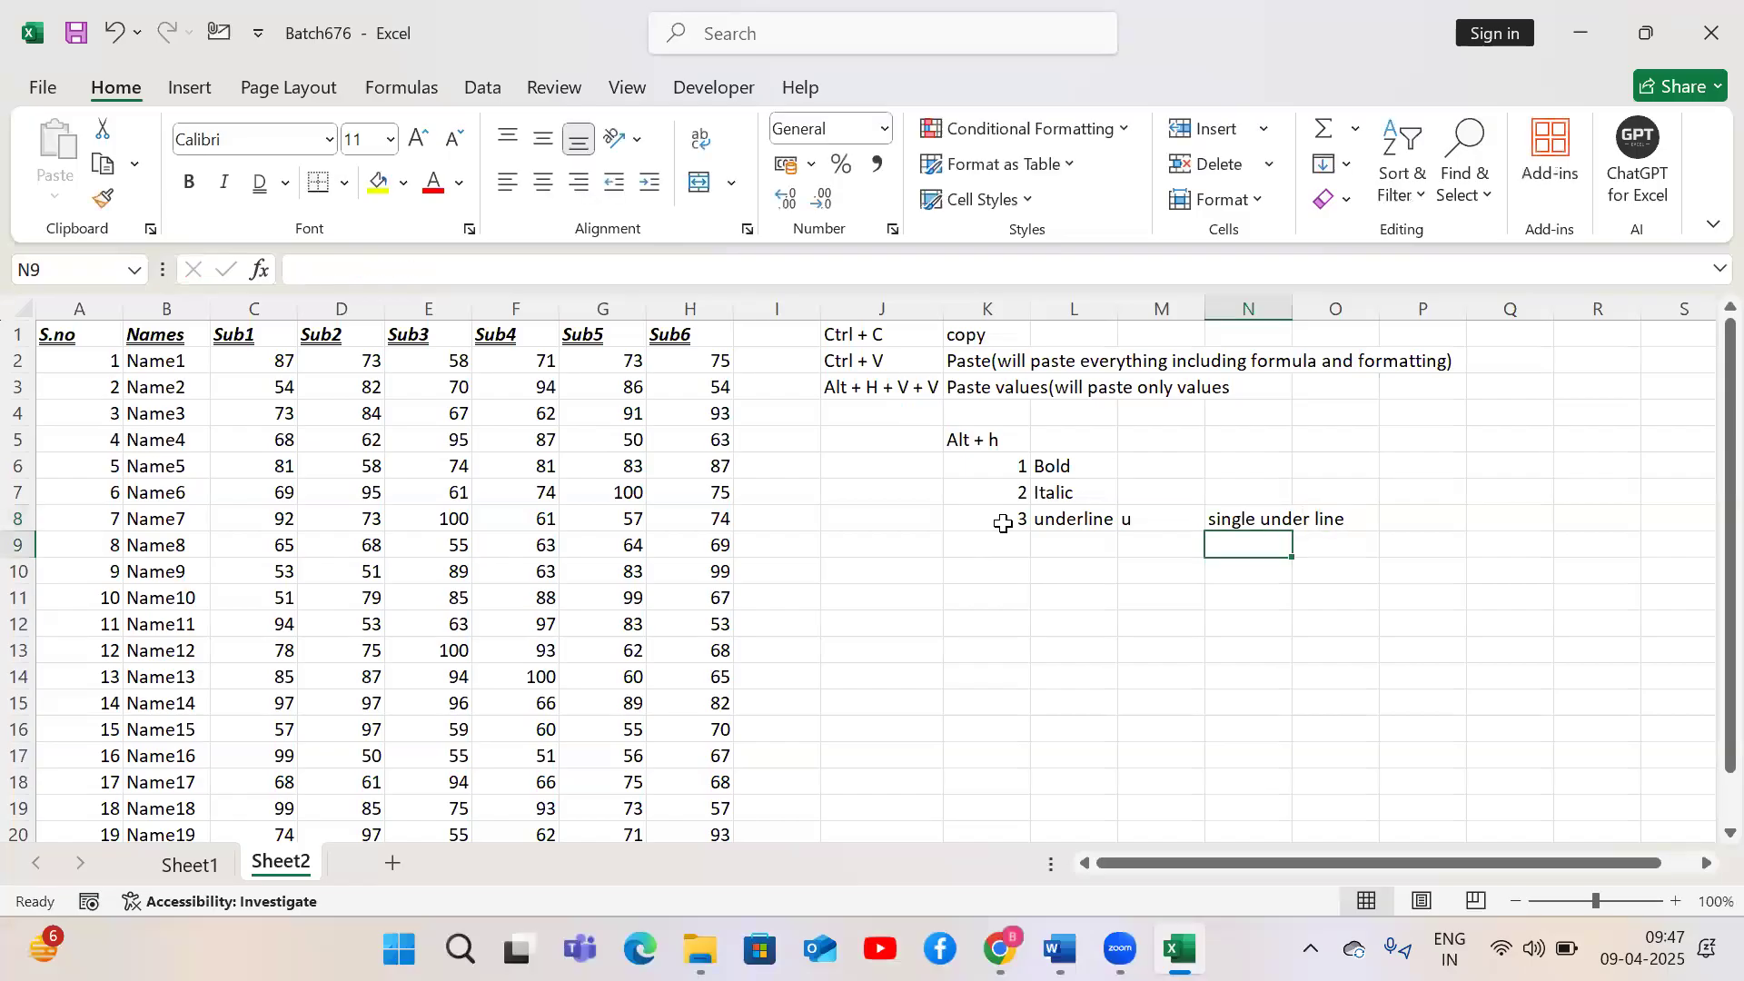
Enter d in M9 and double underline in N9
{"action": "type", "text": "d"}
{"action": "key", "text": "Tab"}
{"action": "type", "text": "dou"}
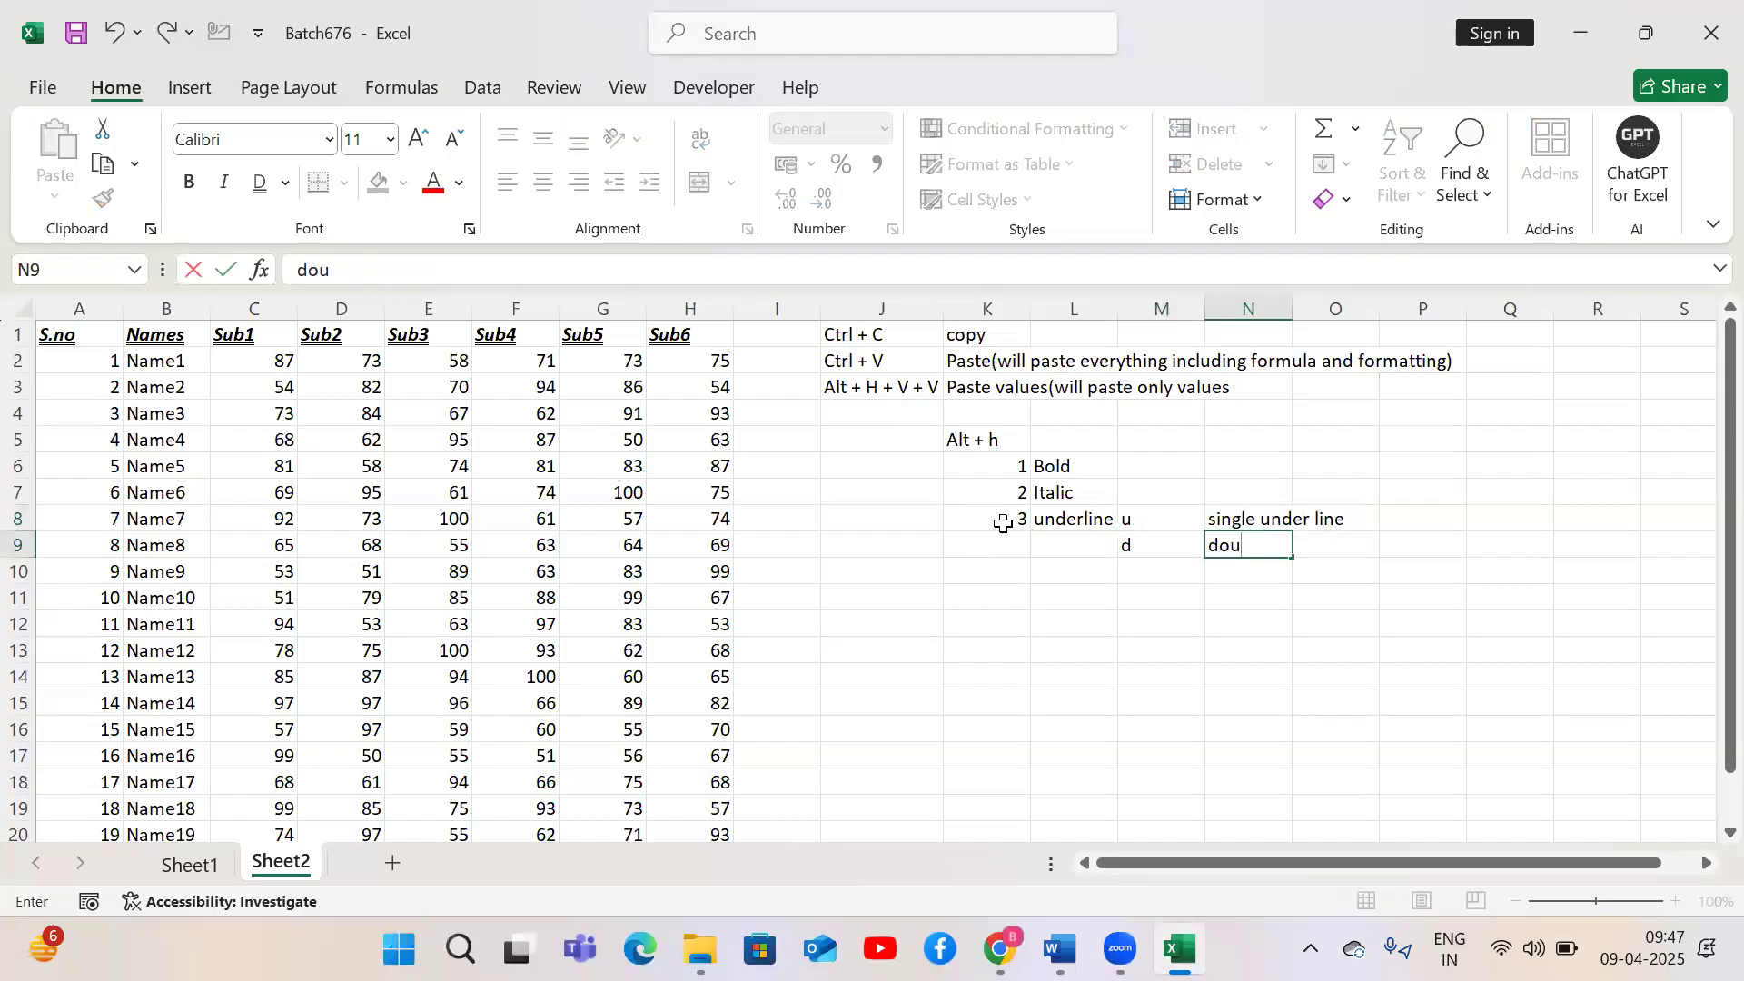
{"action": "type", "text": "ble underline"}
{"action": "key", "text": "Return"}
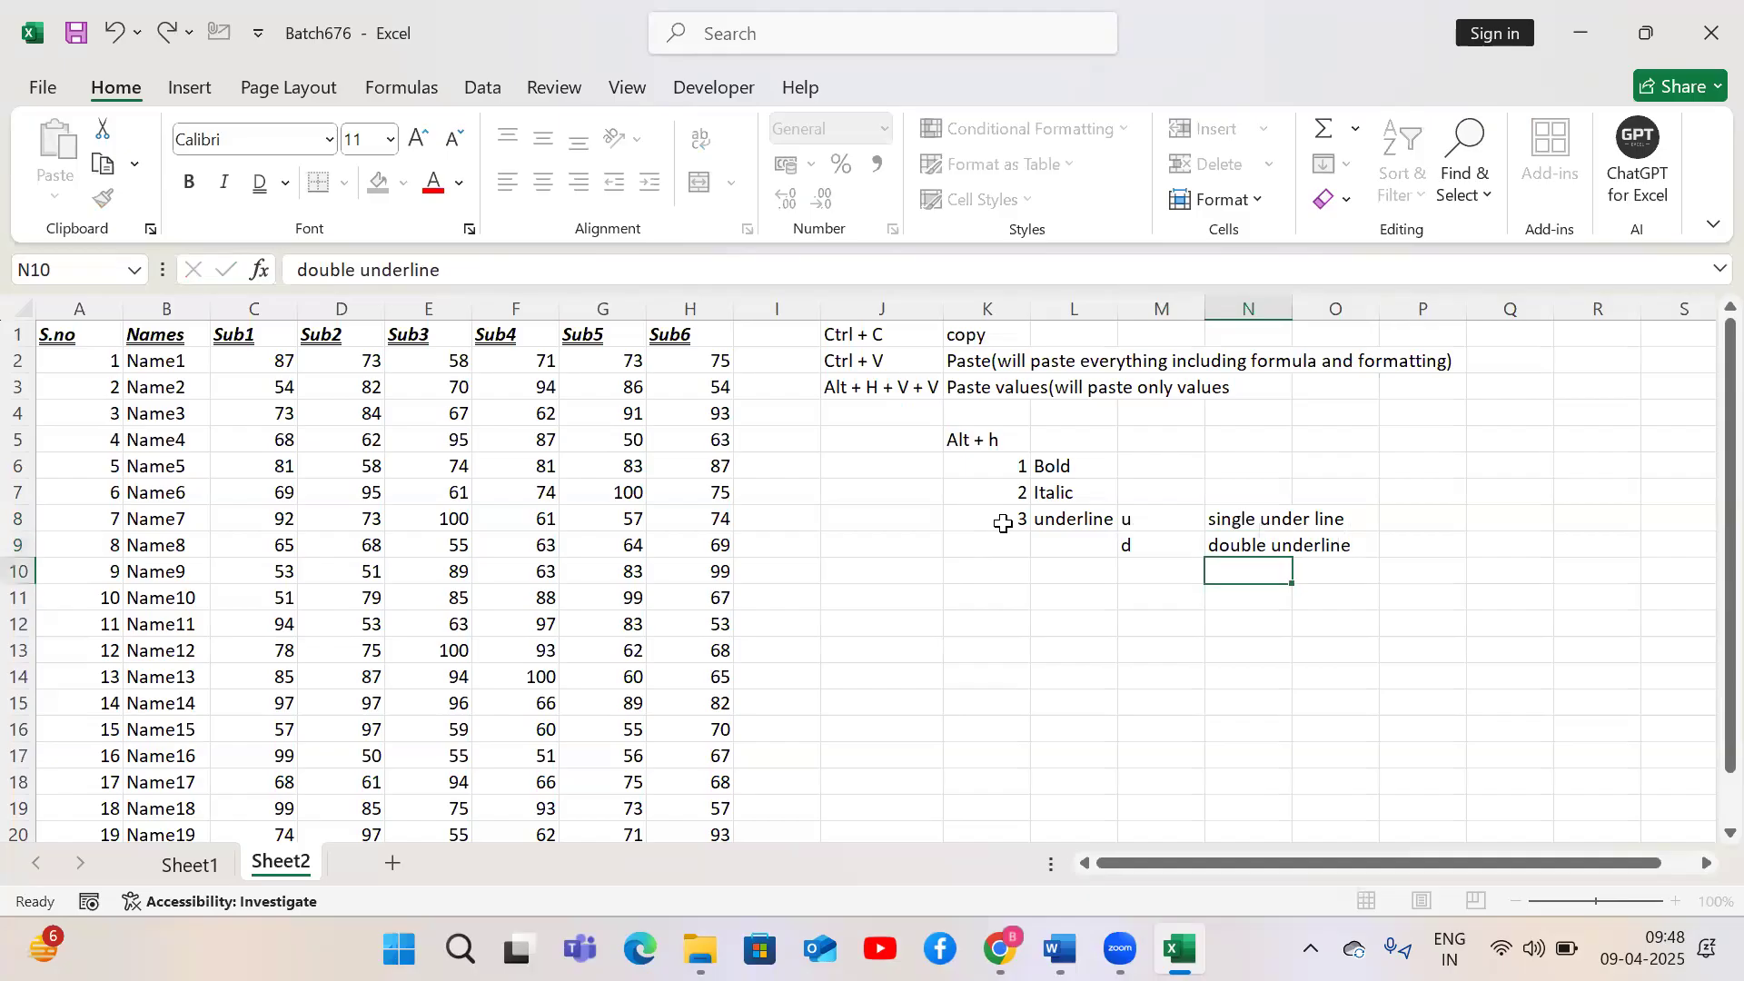
Select the header row A1:H1 and fill it with a light green background colour
{"action": "key", "text": "Left"}
{"action": "key", "text": "Left"}
{"action": "key", "text": "Left"}
{"action": "key", "text": "Left"}
{"action": "key", "text": "Left"}
{"action": "key", "text": "ctrl+Up"}
{"action": "key", "text": "Left"}
{"action": "key", "text": "ctrl+Left"}
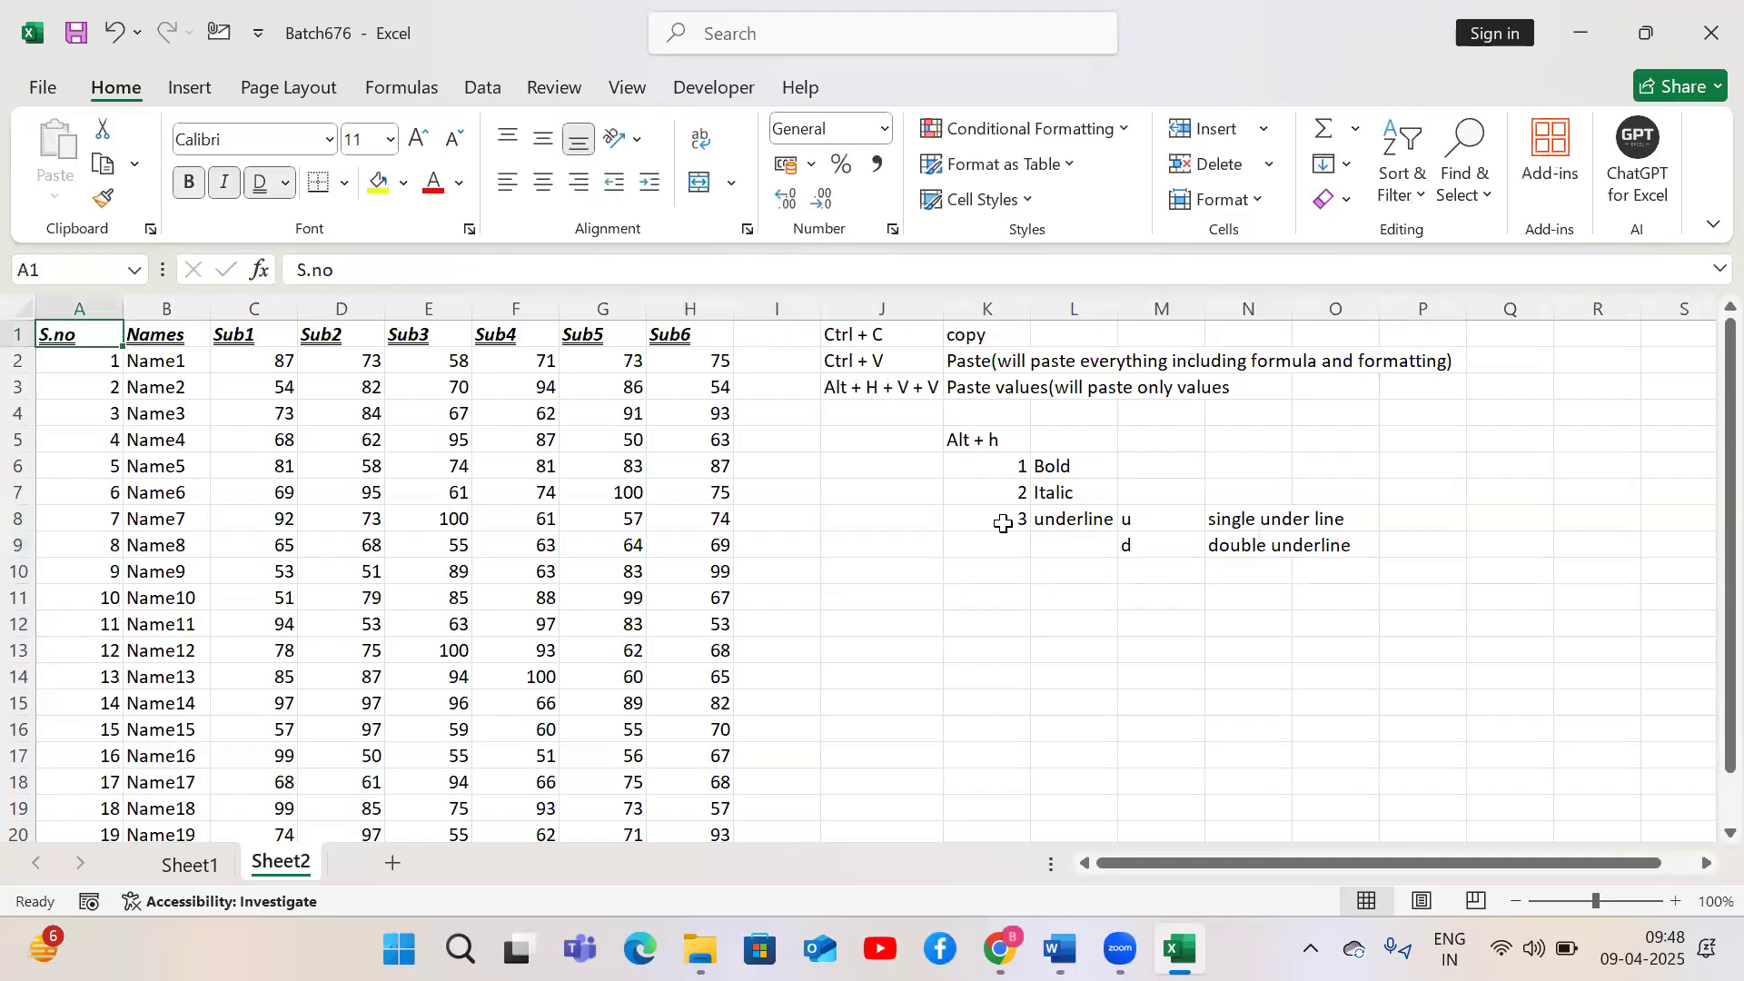
{"action": "key", "text": "ctrl+shift+Right"}
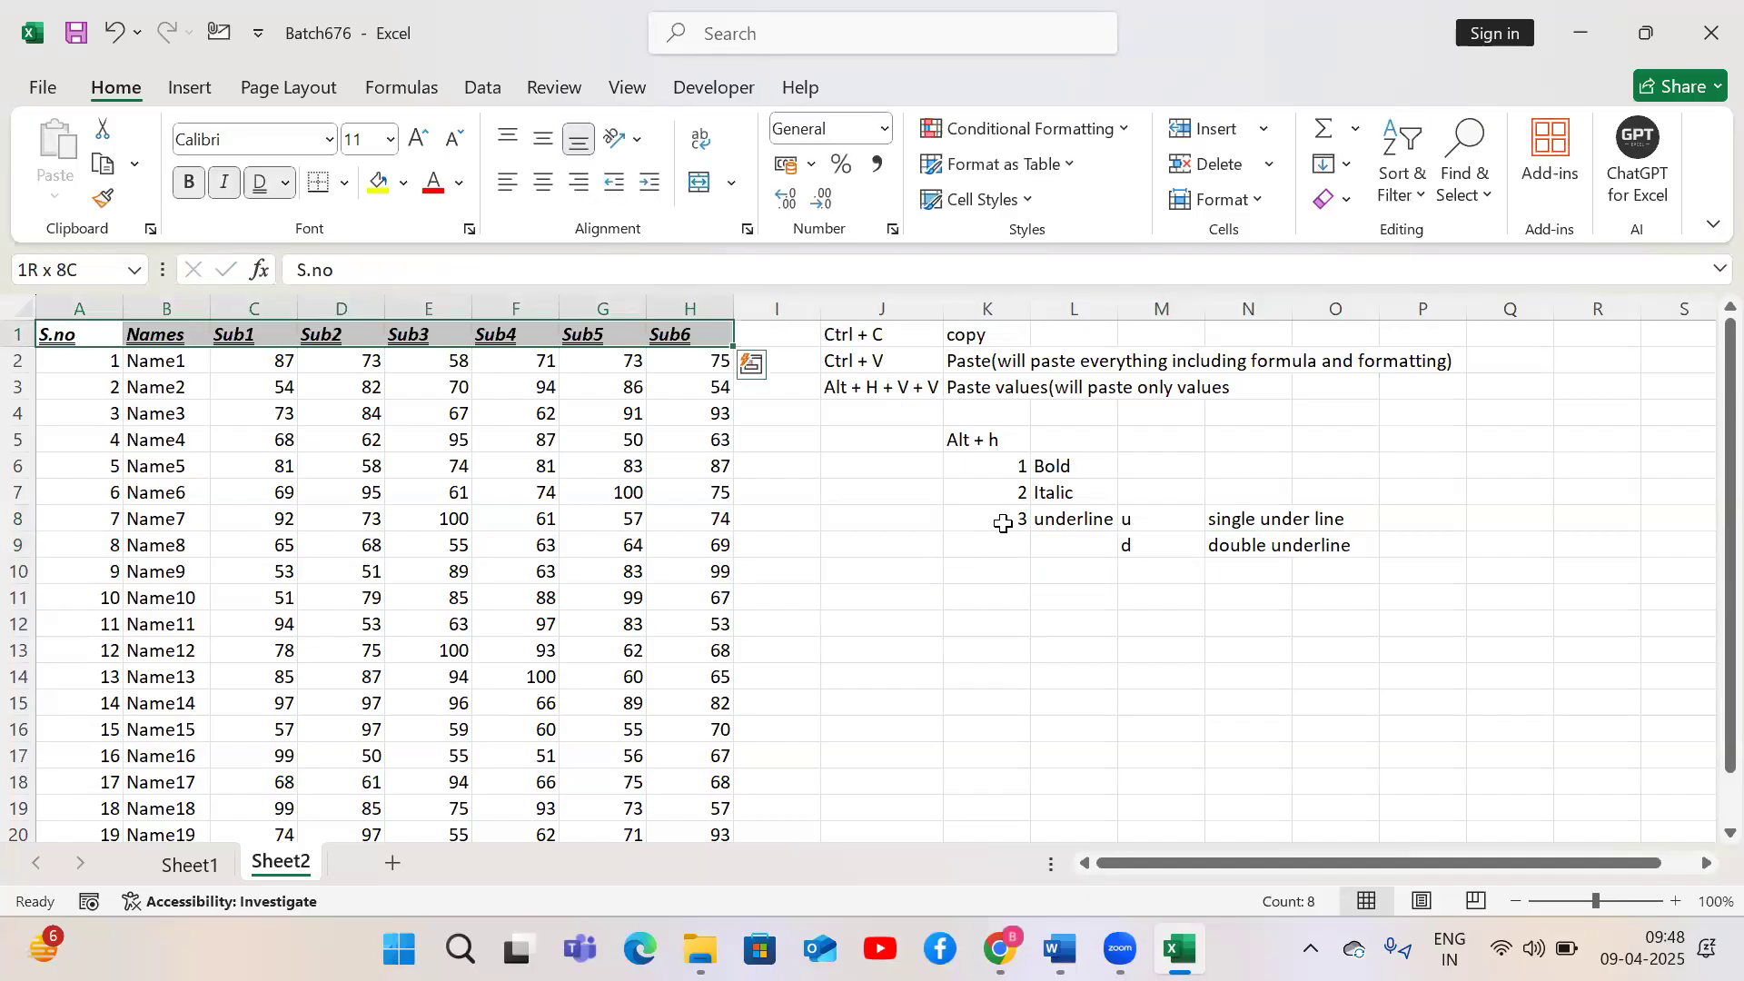
{"action": "key", "text": "alt+h"}
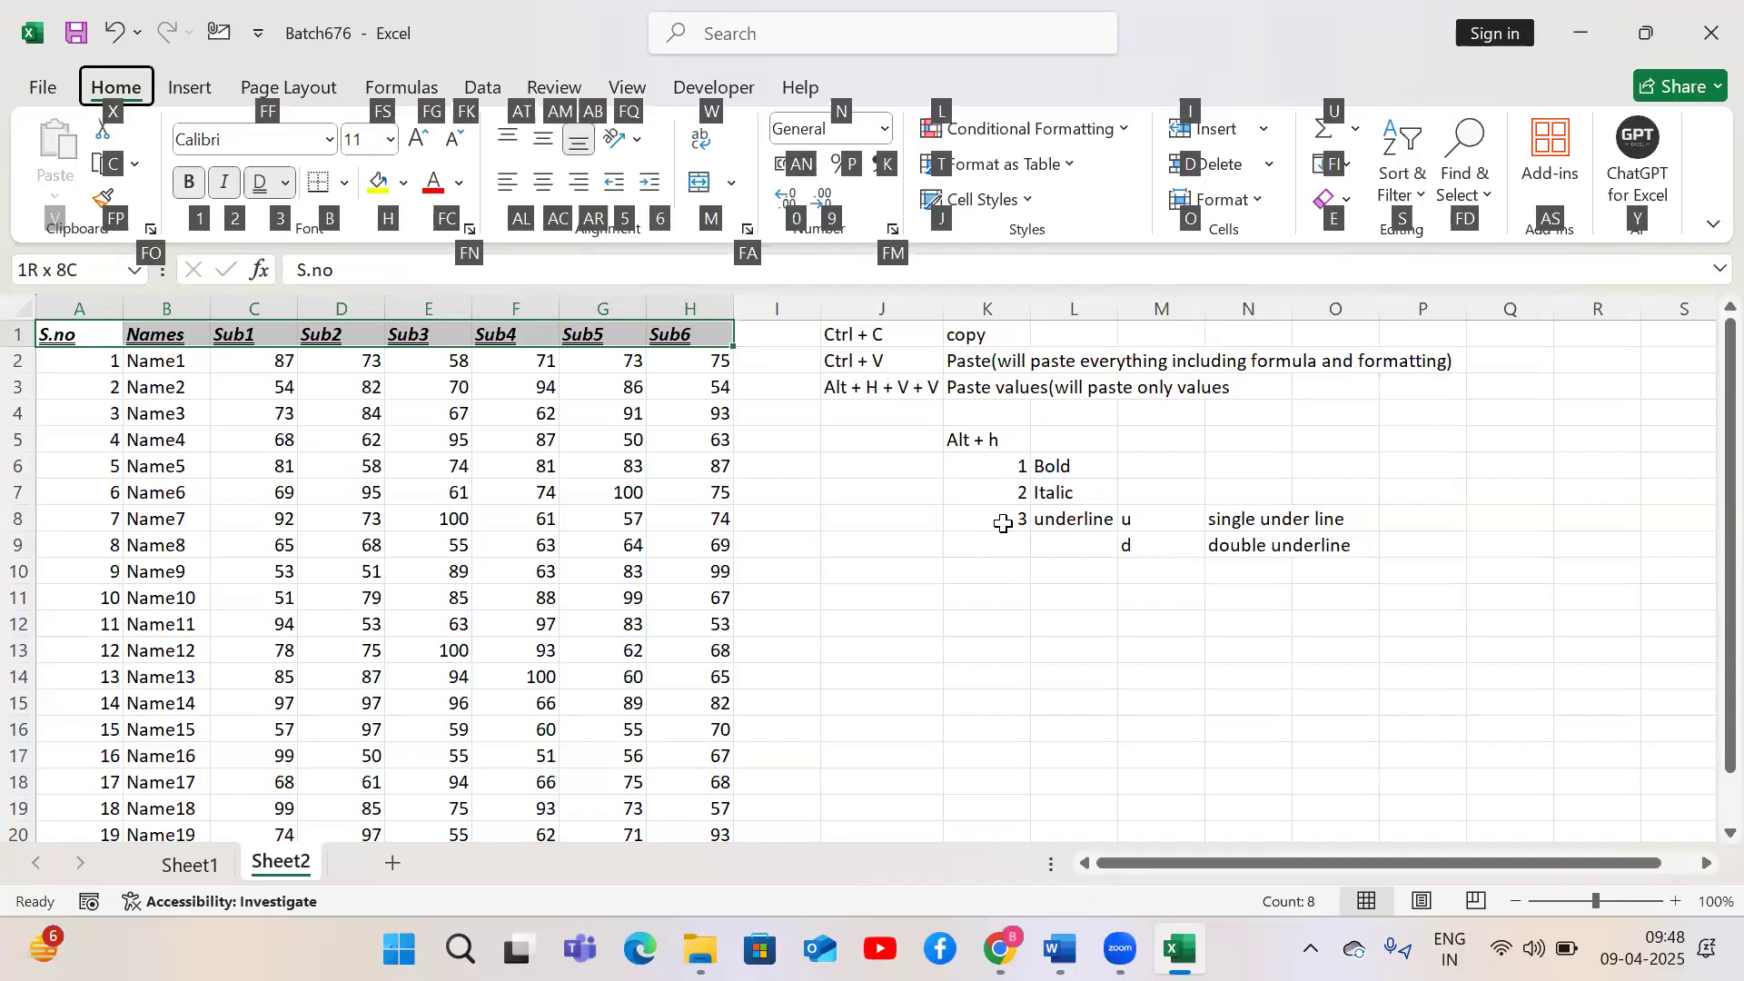
{"action": "key", "text": "h"}
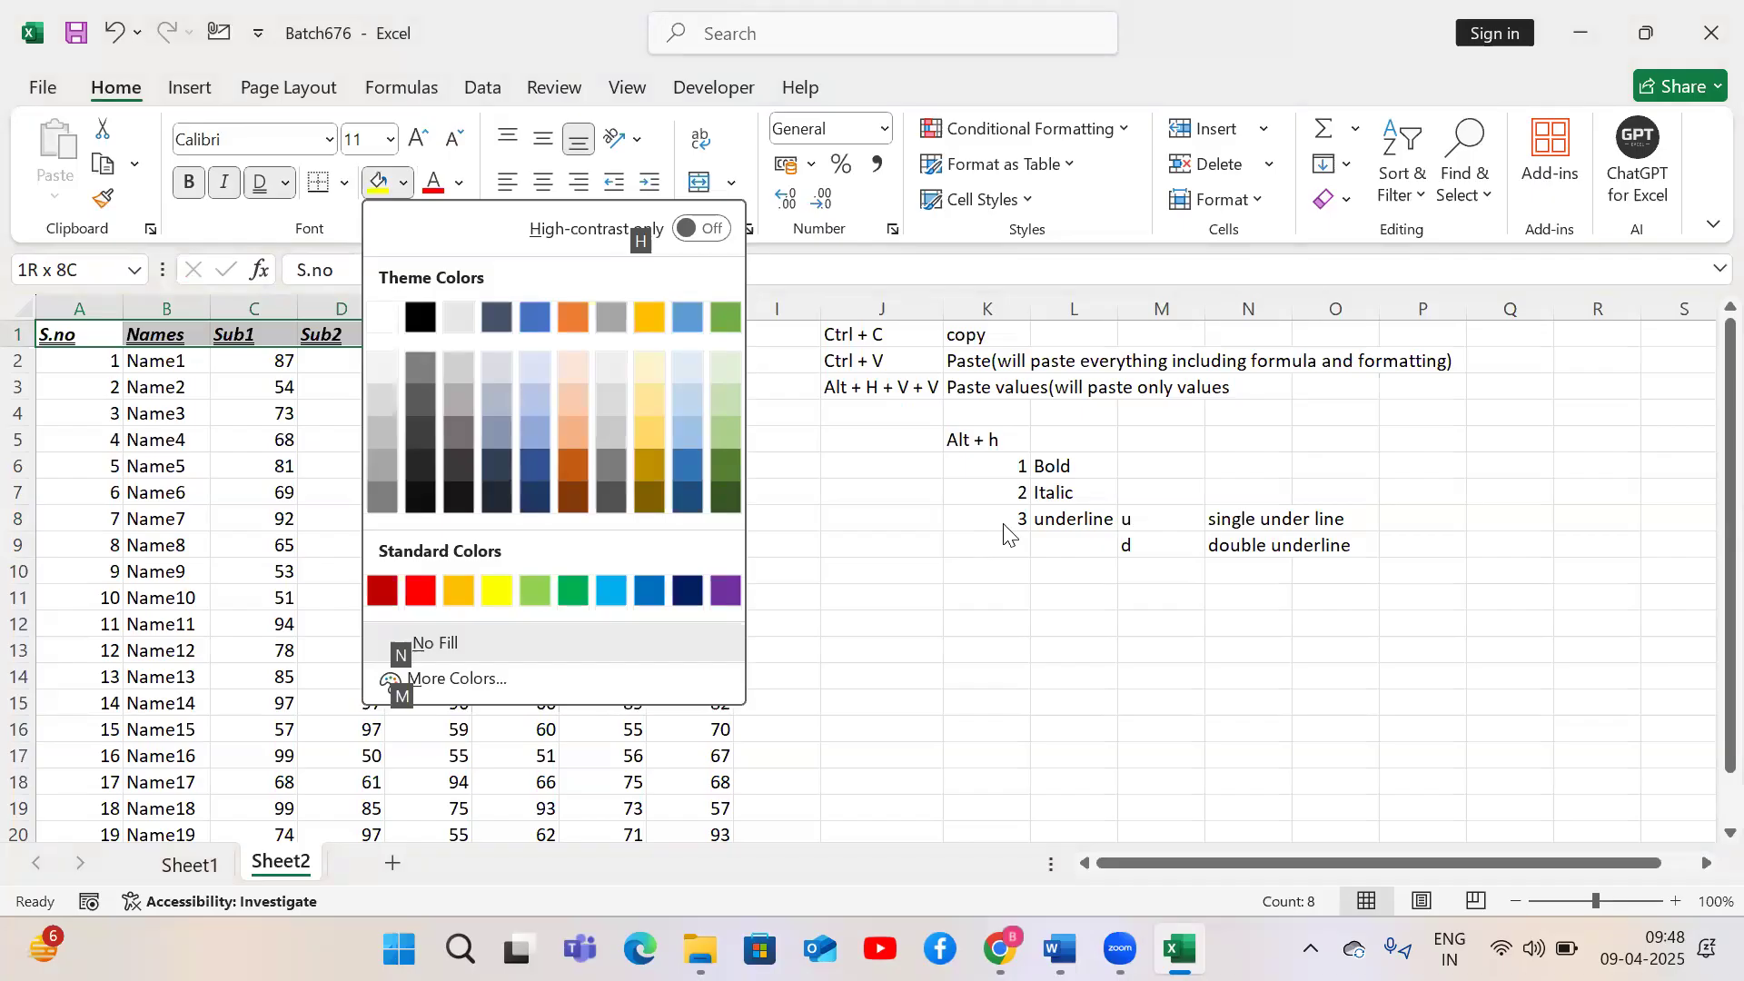
{"action": "key", "text": "Down"}
{"action": "key", "text": "Down"}
{"action": "key", "text": "Right"}
{"action": "key", "text": "Right"}
{"action": "key", "text": "Right"}
{"action": "key", "text": "Right"}
{"action": "key", "text": "Right"}
{"action": "key", "text": "Right"}
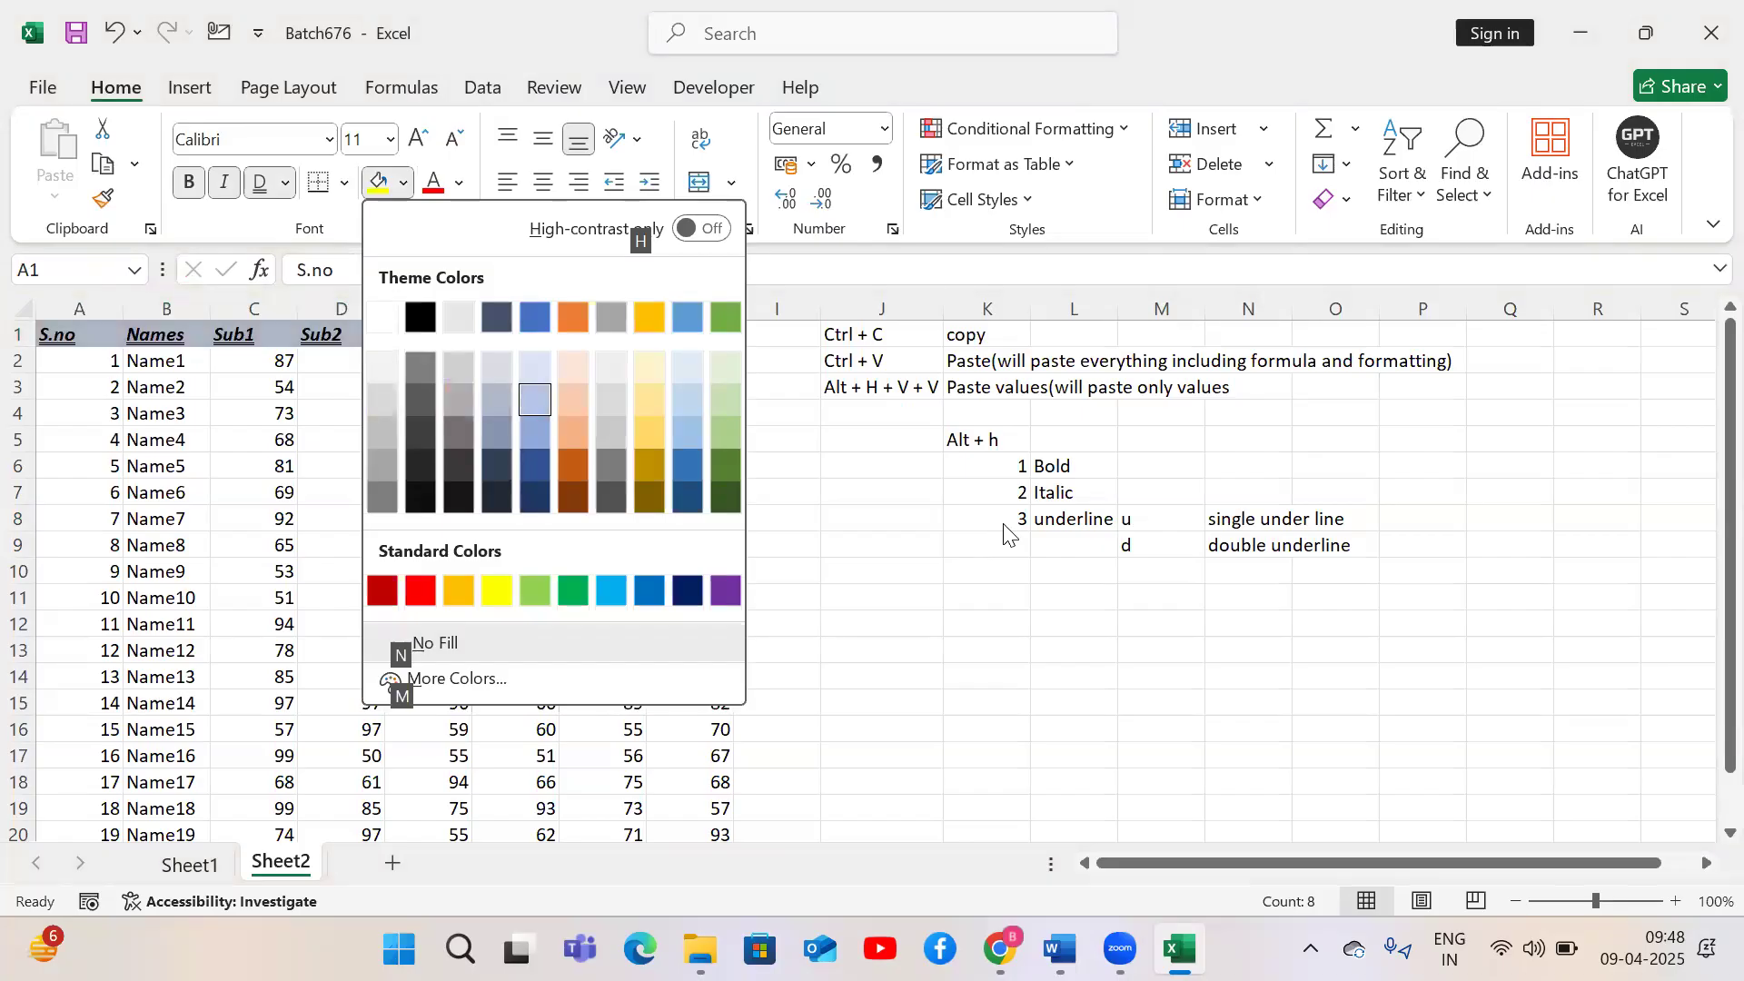
{"action": "key", "text": "Down"}
{"action": "key", "text": "Right"}
{"action": "key", "text": "Right"}
{"action": "key", "text": "Right"}
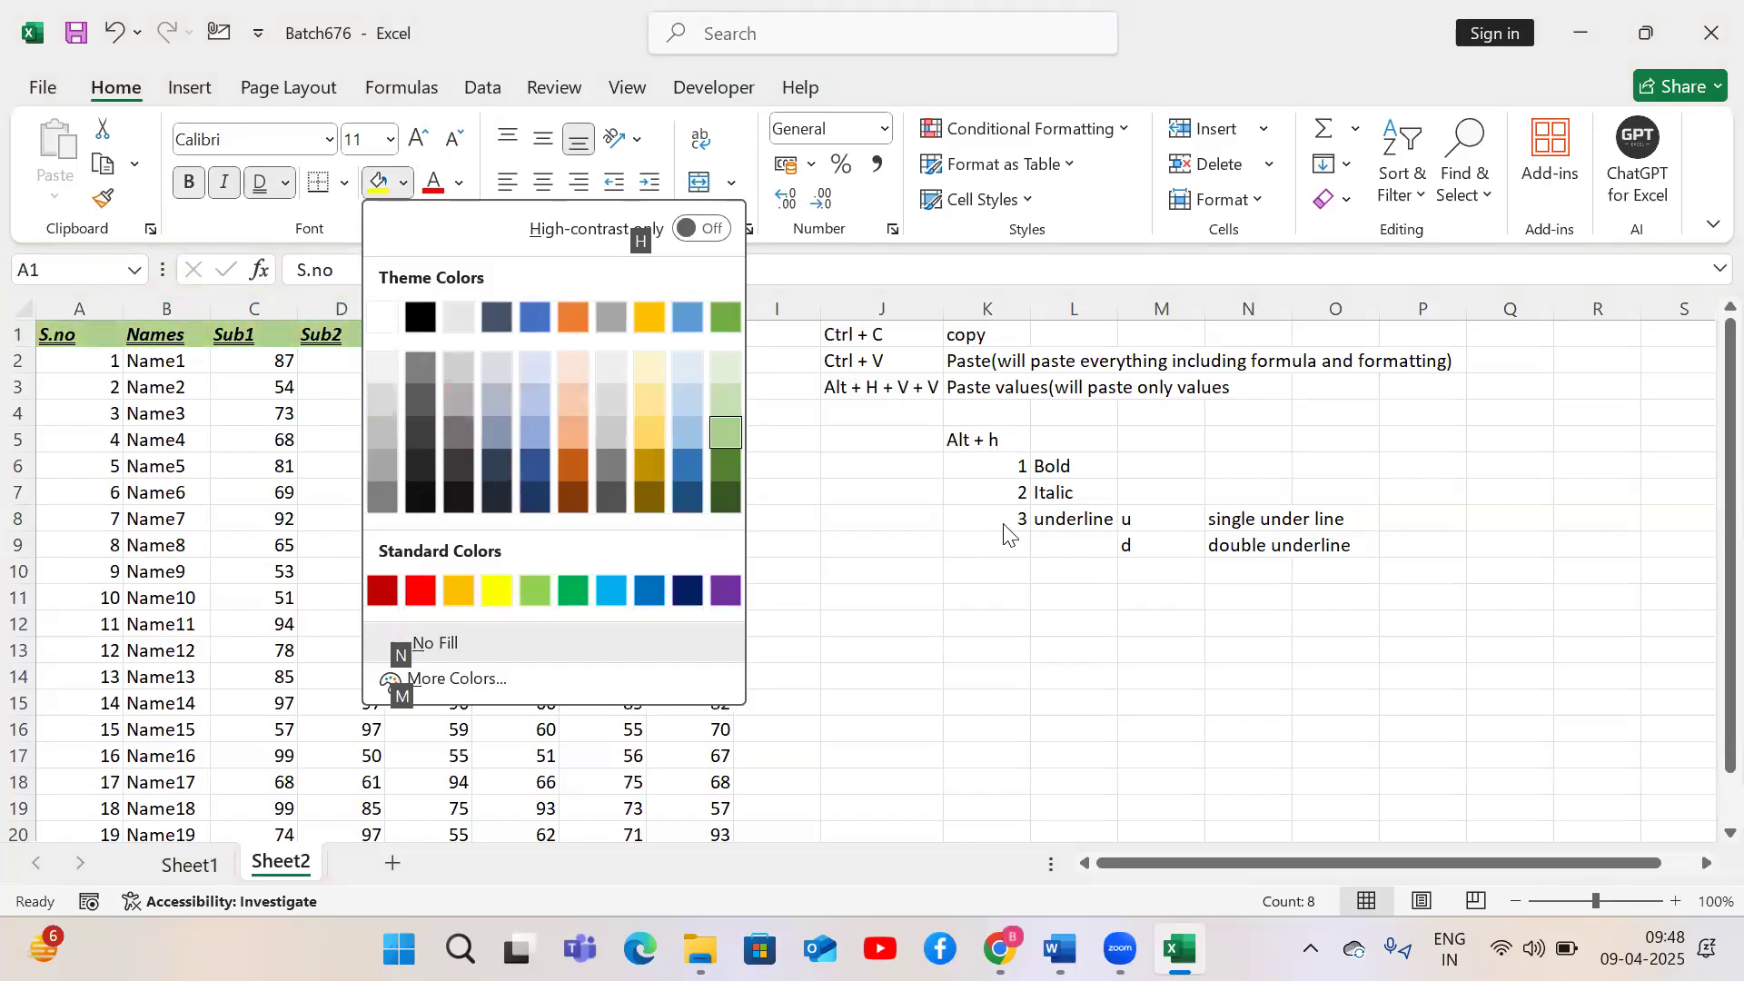
{"action": "key", "text": "Return"}
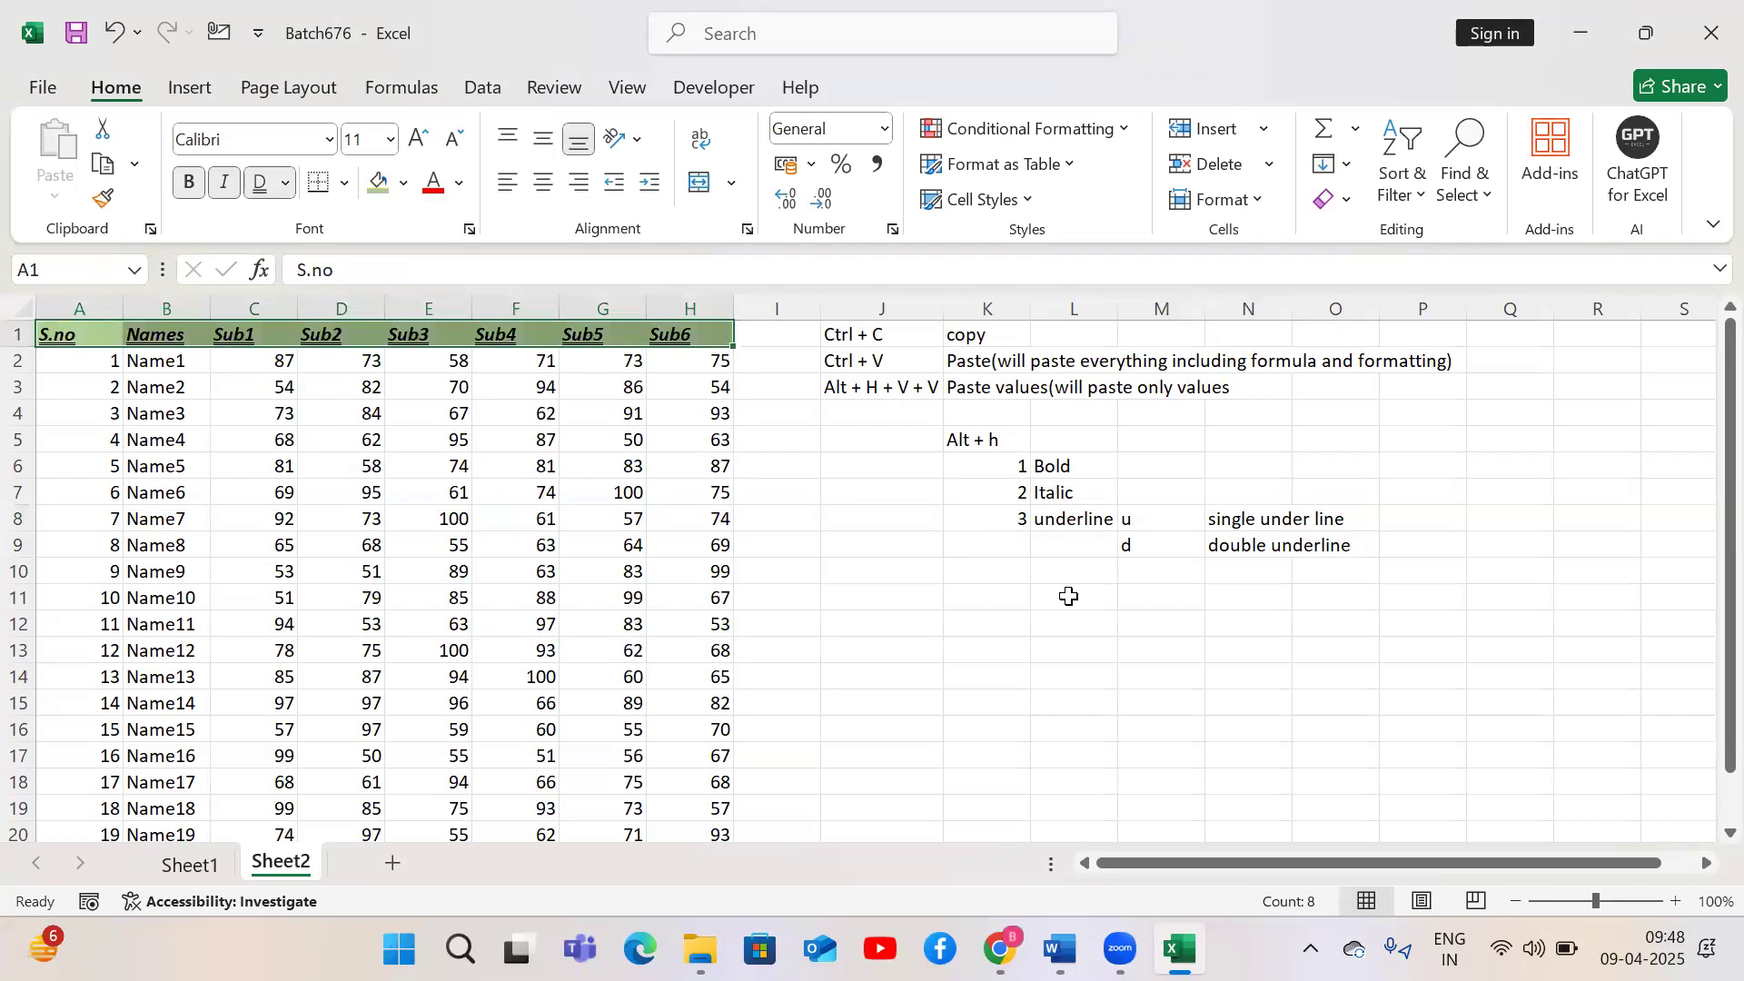
Enter H in K10 and Back ground color in L10
{"action": "left_click", "coordinate": [1014, 580]}
{"action": "type", "text": "H"}
{"action": "key", "text": "Tab"}
{"action": "type", "text": "Back groun"}
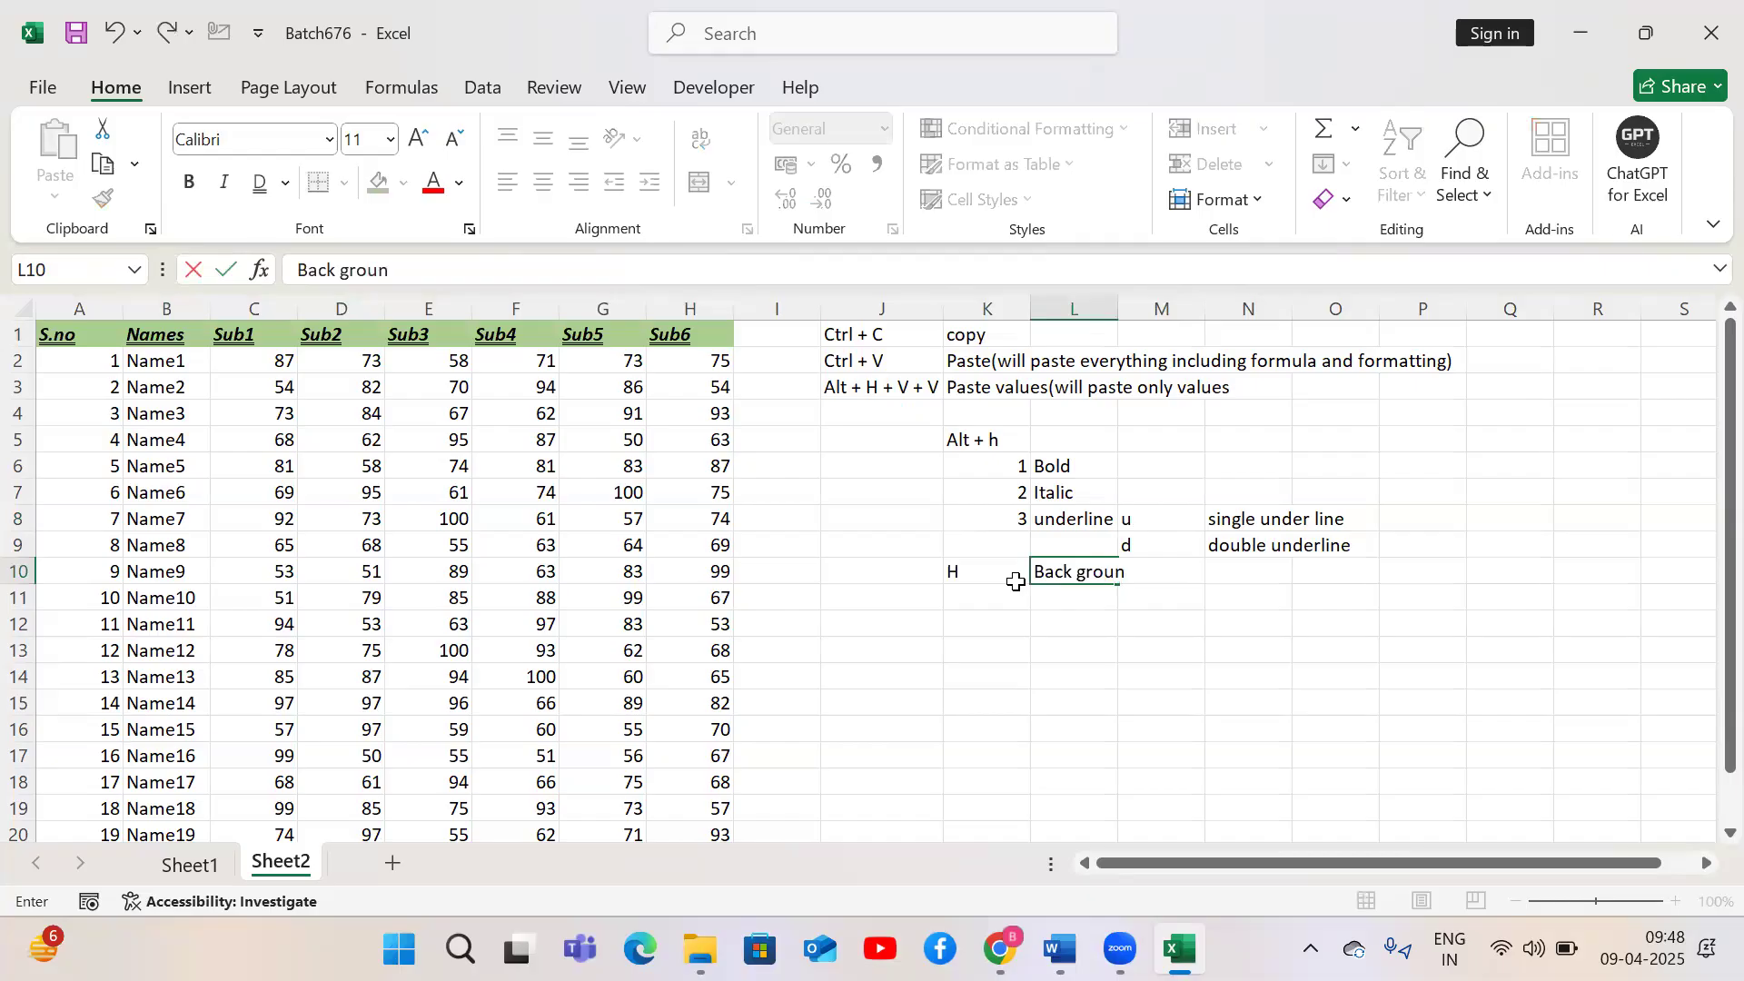
{"action": "type", "text": "d color"}
{"action": "key", "text": "Return"}
Select the header row A1:H1 and set its font colour to dark green
{"action": "key", "text": "Left"}
{"action": "key", "text": "Left"}
{"action": "key", "text": "Left"}
{"action": "key", "text": "Left"}
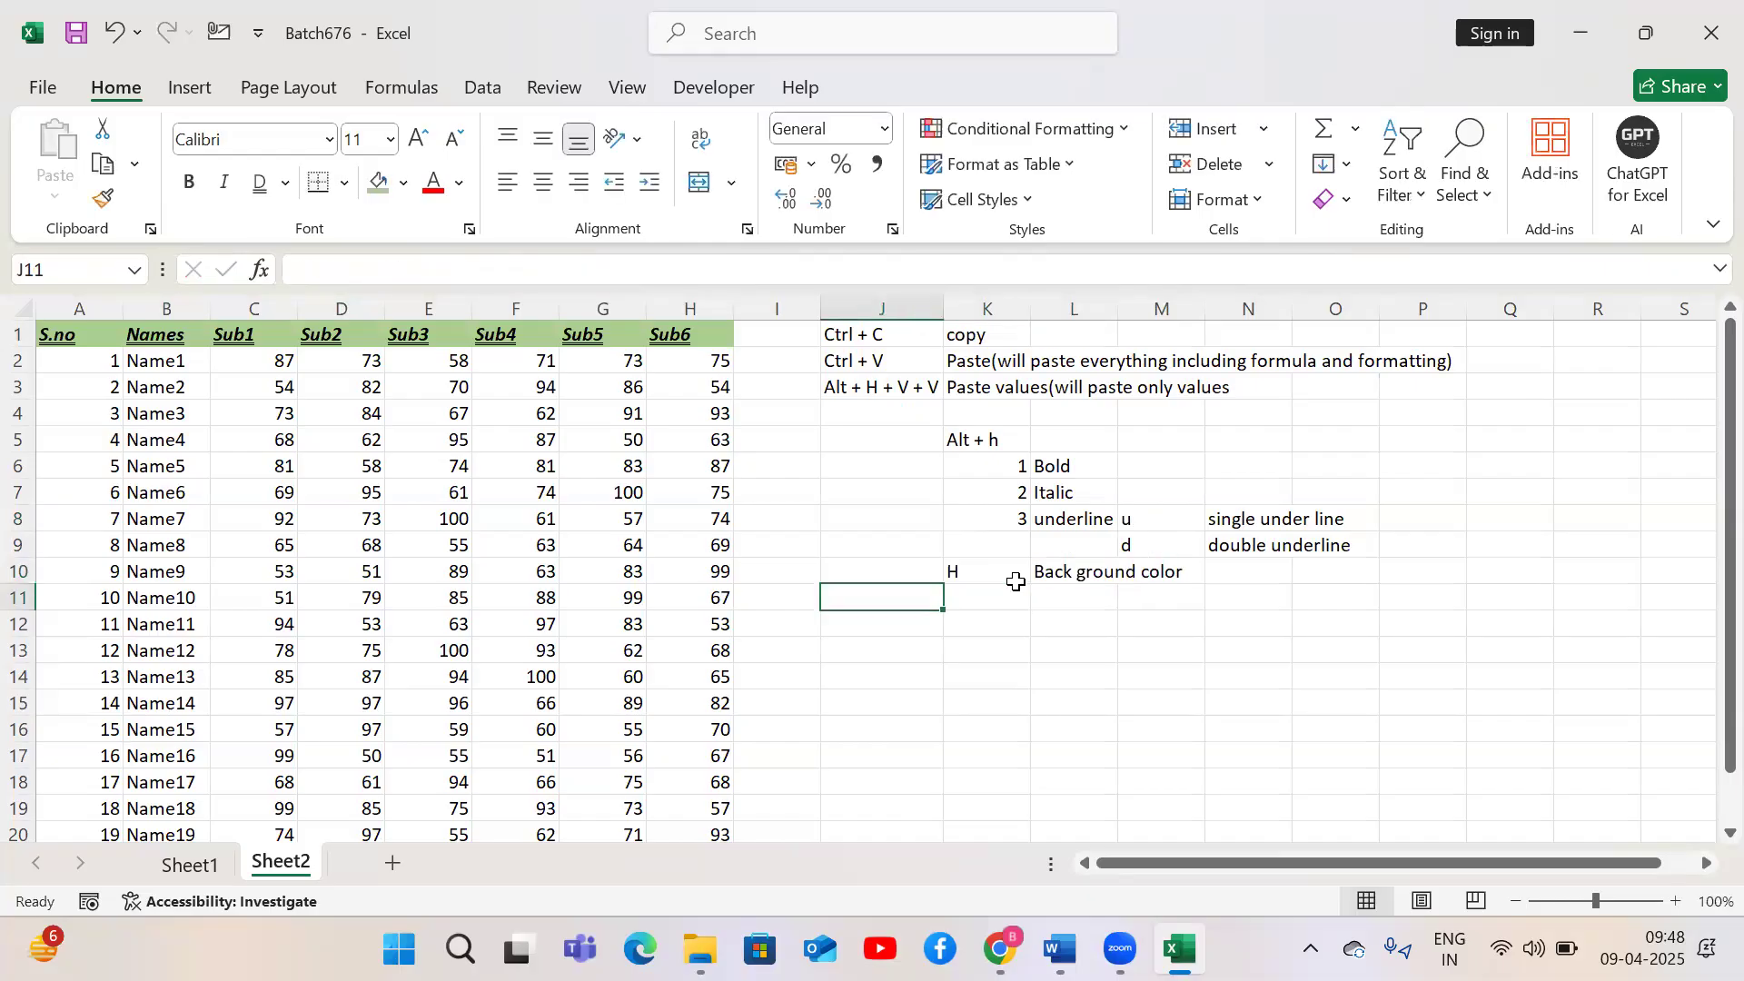
{"action": "key", "text": "ctrl+Home"}
{"action": "key", "text": "ctrl+shift+Right"}
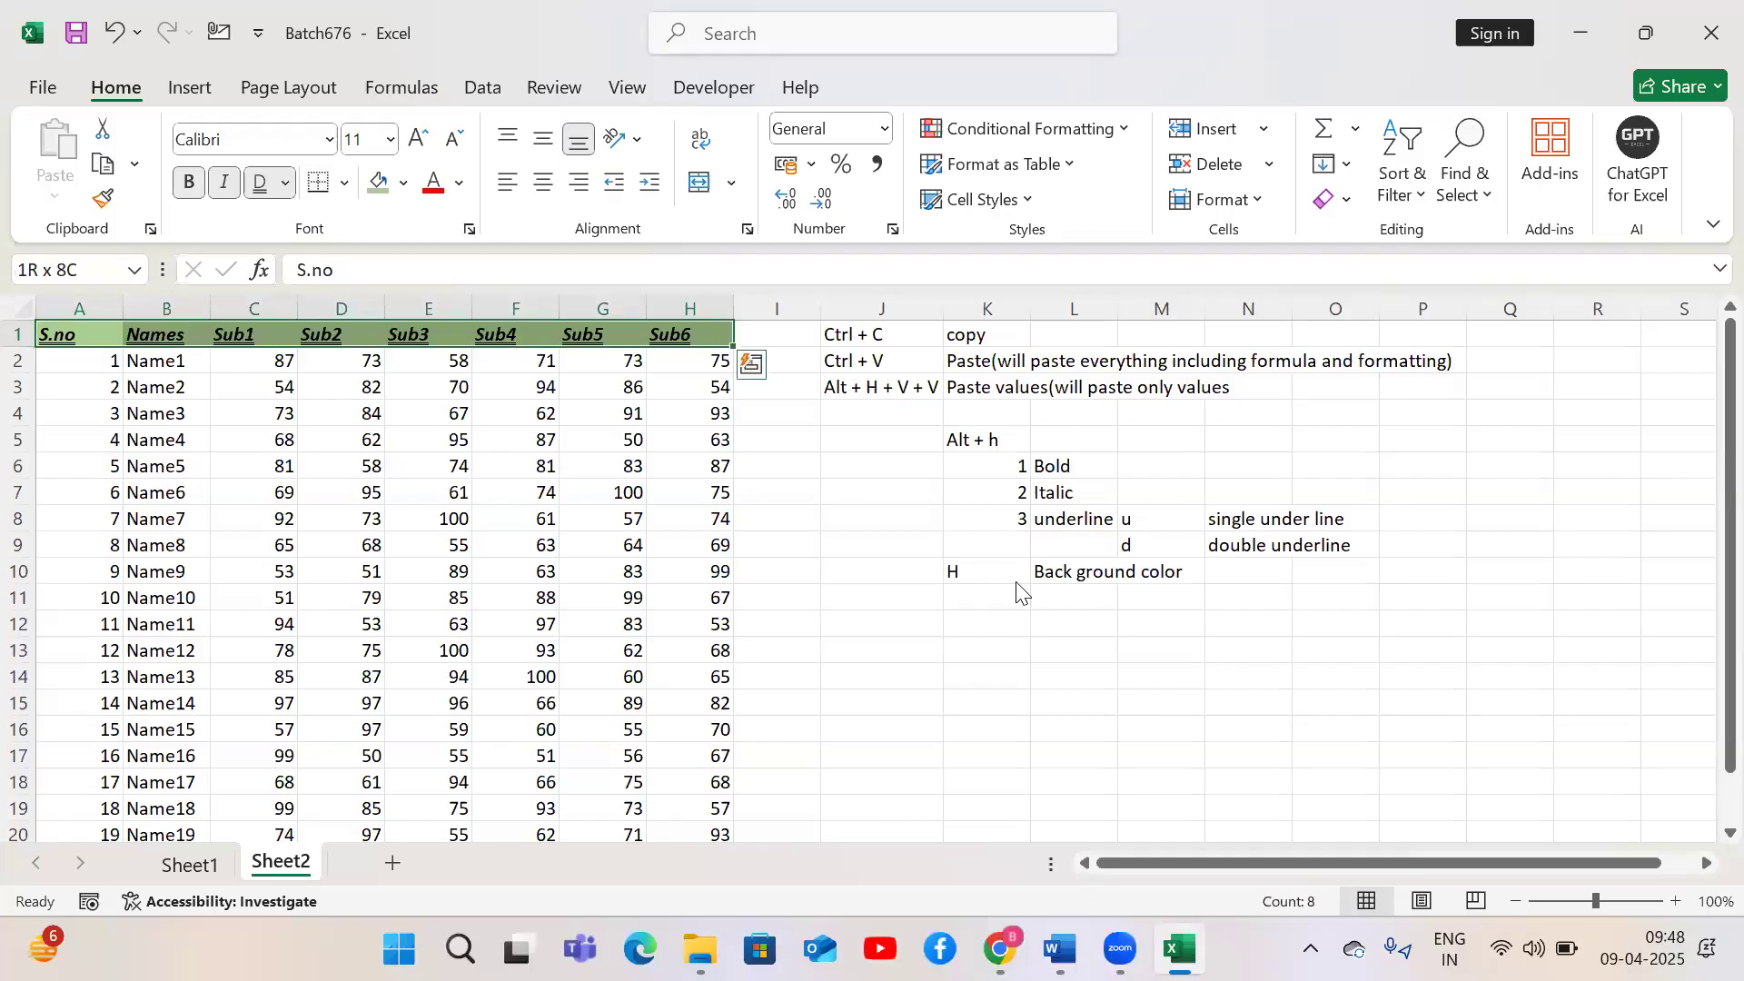
{"action": "key", "text": "alt"}
{"action": "key", "text": "h"}
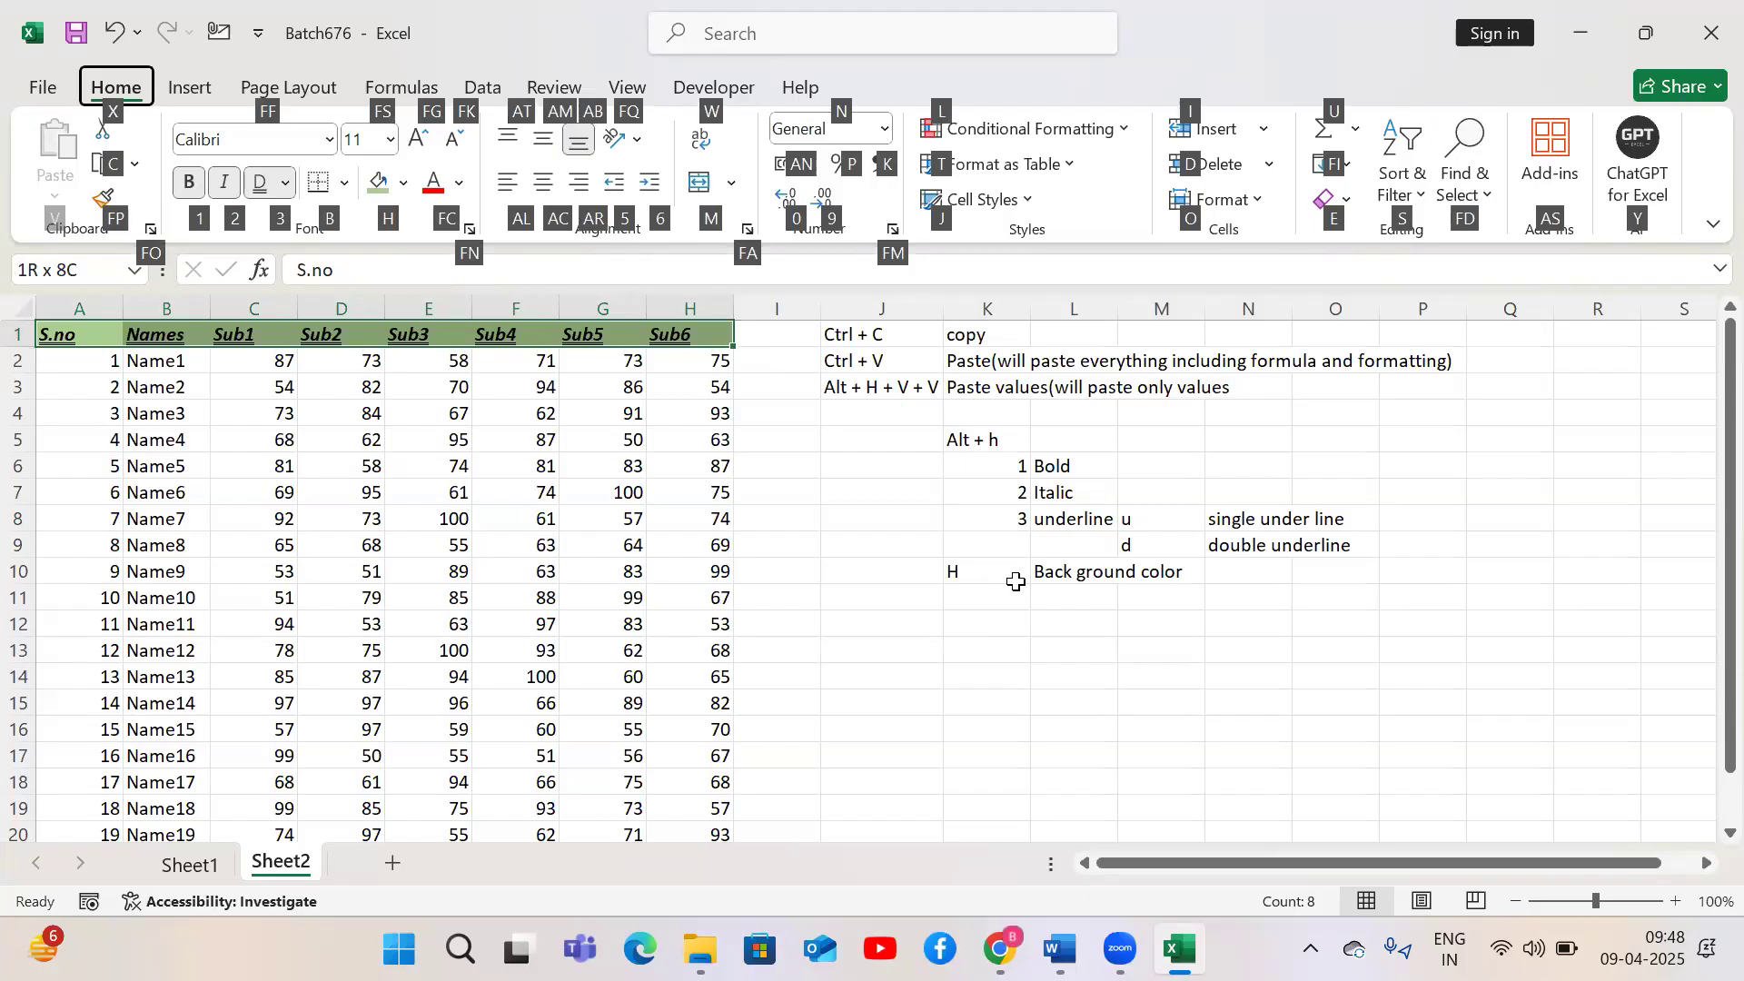
{"action": "key", "text": "f"}
{"action": "key", "text": "c"}
{"action": "key", "text": "Down"}
{"action": "key", "text": "Down"}
{"action": "key", "text": "Right"}
{"action": "key", "text": "Right"}
{"action": "key", "text": "Right"}
{"action": "key", "text": "Right"}
{"action": "key", "text": "Right"}
{"action": "key", "text": "Right"}
{"action": "key", "text": "Right"}
{"action": "key", "text": "Right"}
{"action": "key", "text": "Right"}
{"action": "key", "text": "Down"}
{"action": "key", "text": "Down"}
{"action": "key", "text": "Down"}
{"action": "key", "text": "Down"}
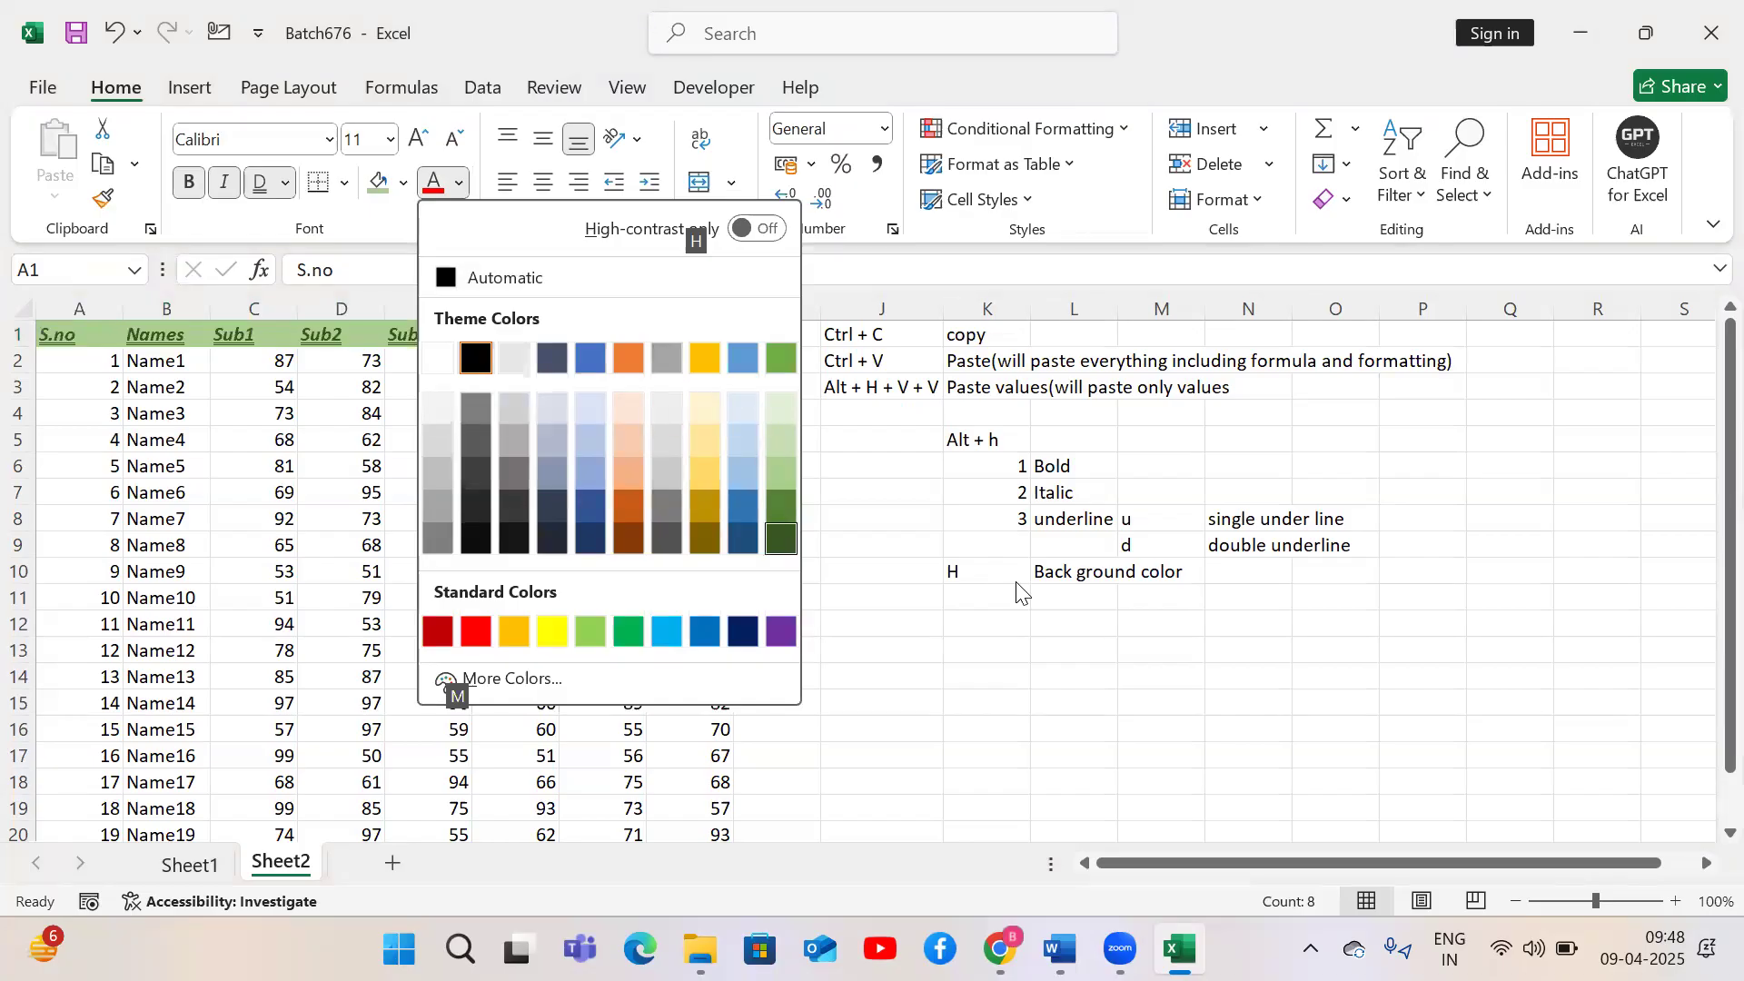
{"action": "key", "text": "Return"}
Enter Fc in K11 and Font color in L11
{"action": "left_click", "coordinate": [994, 599]}
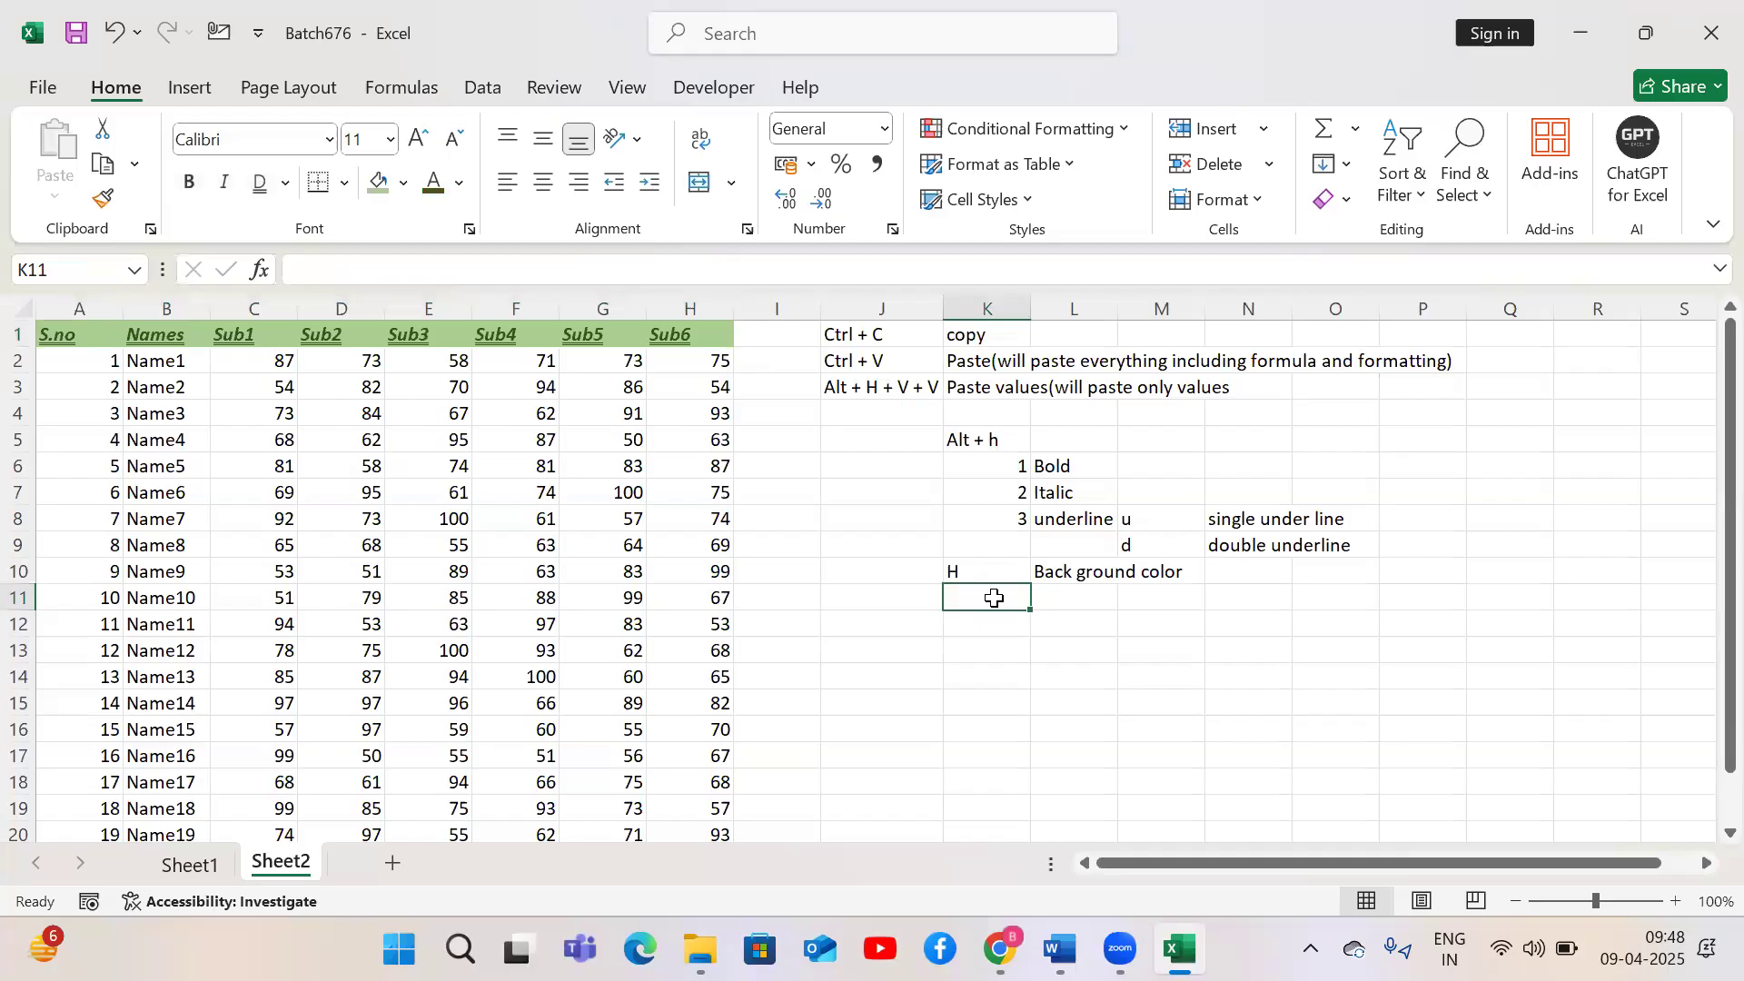
{"action": "type", "text": "Fc"}
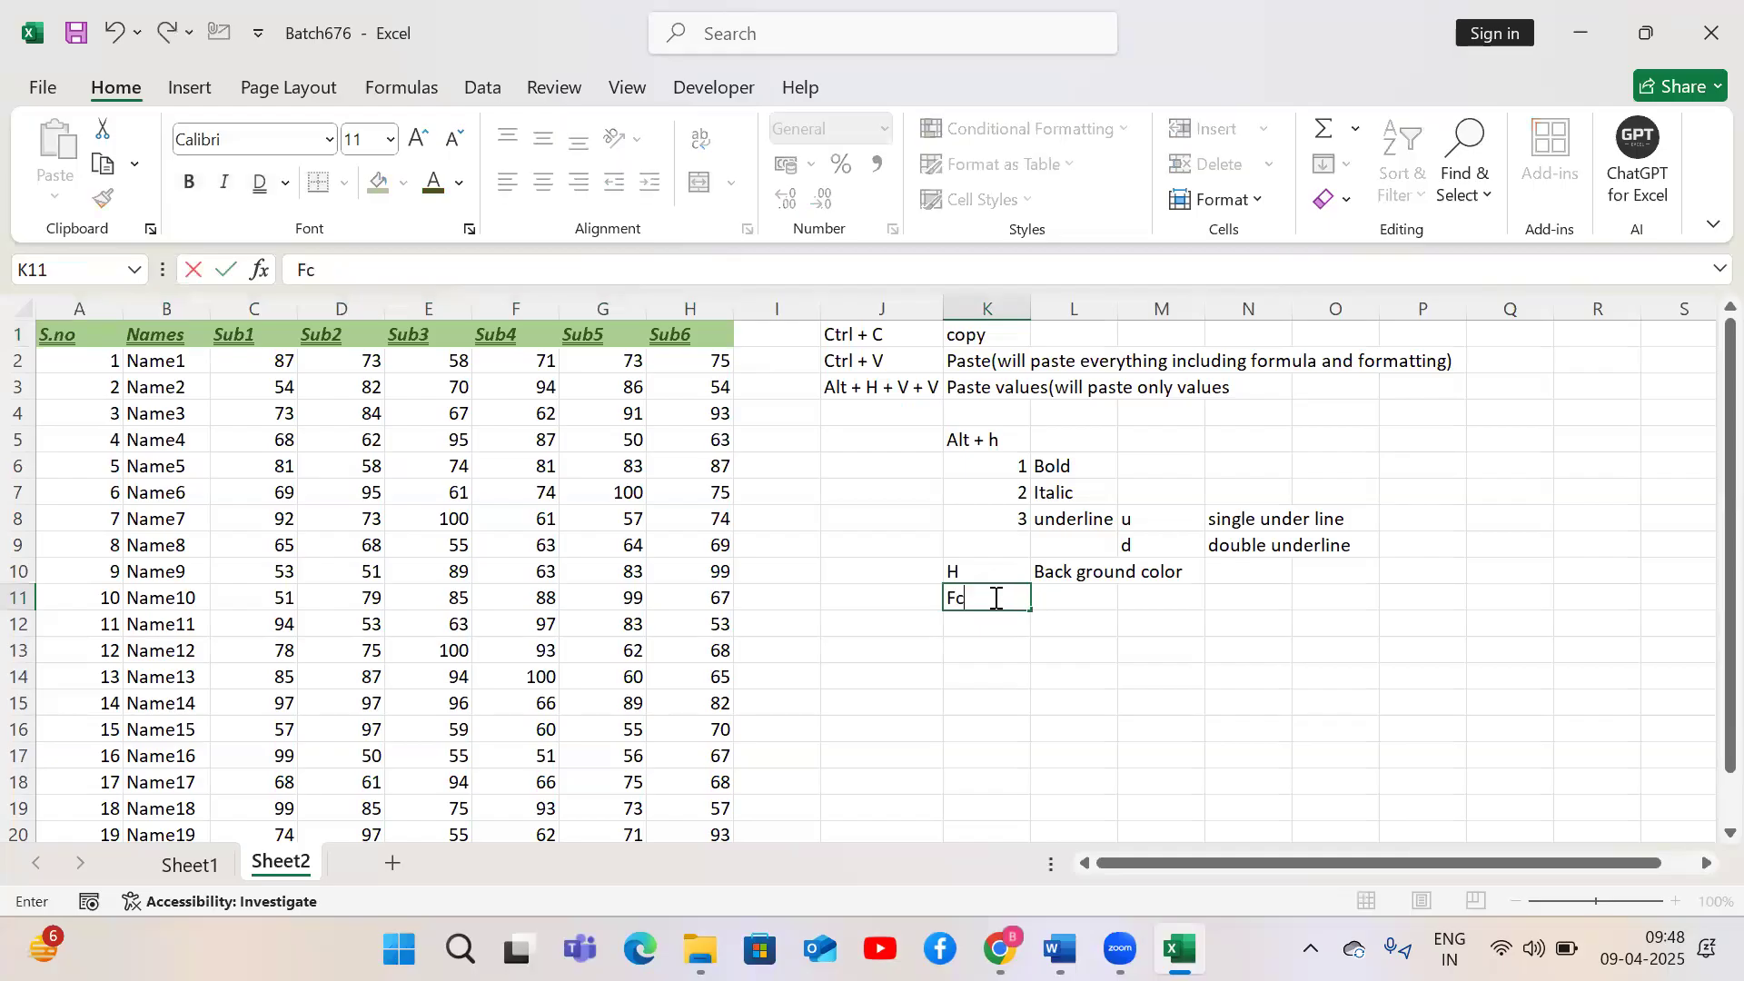
{"action": "key", "text": "Tab"}
{"action": "type", "text": "Font color"}
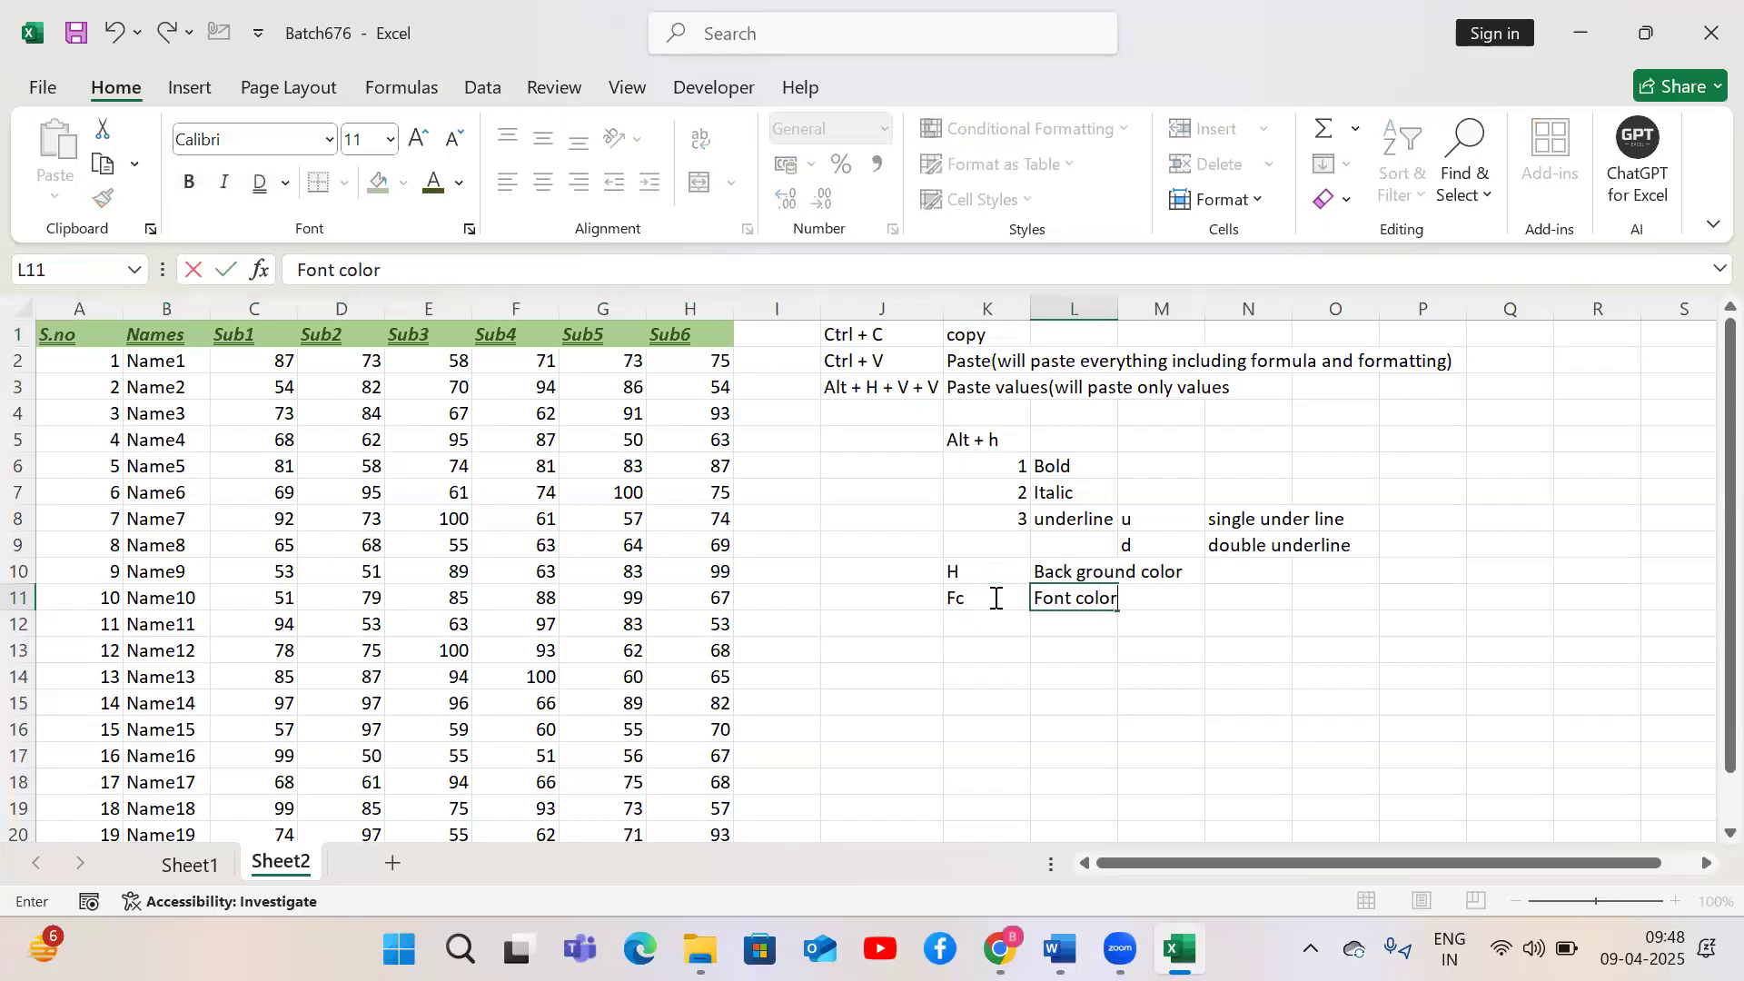
{"action": "key", "text": "Return"}
Select the header row A1:H1 and set its font size to 14
{"action": "key", "text": "Left"}
{"action": "key", "text": "Left"}
{"action": "key", "text": "Left"}
{"action": "key", "text": "Left"}
{"action": "key", "text": "ctrl+Up"}
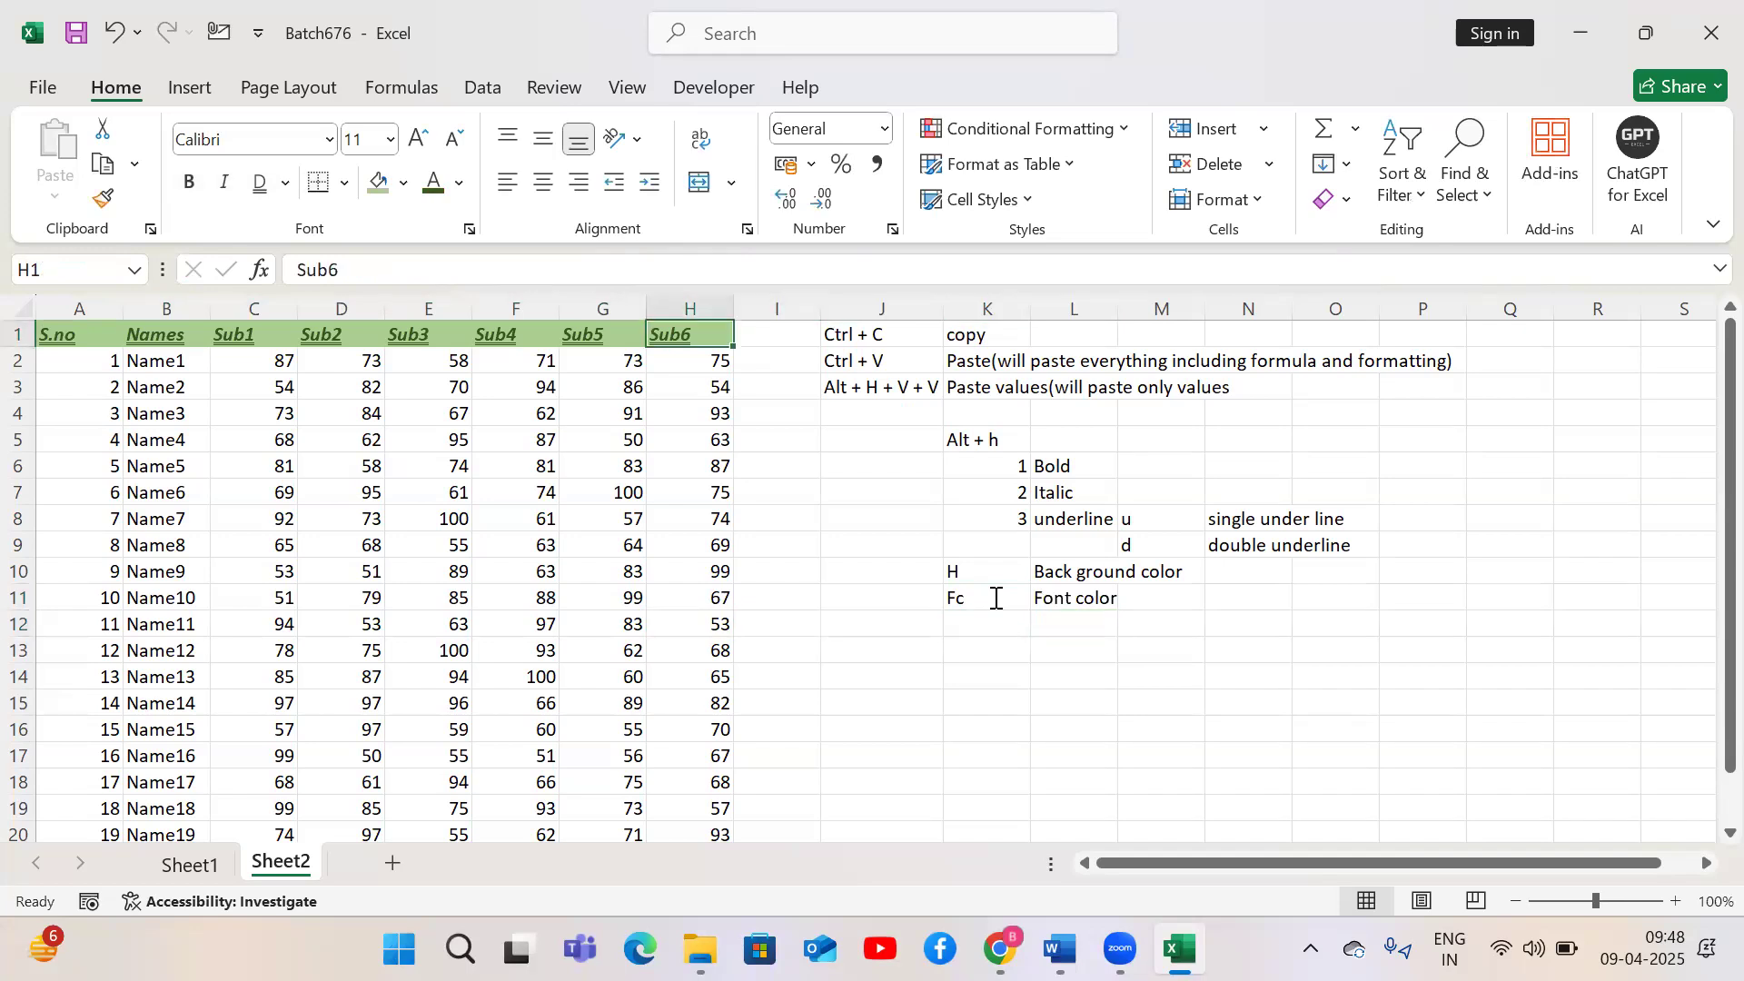
{"action": "key", "text": "ctrl+Left"}
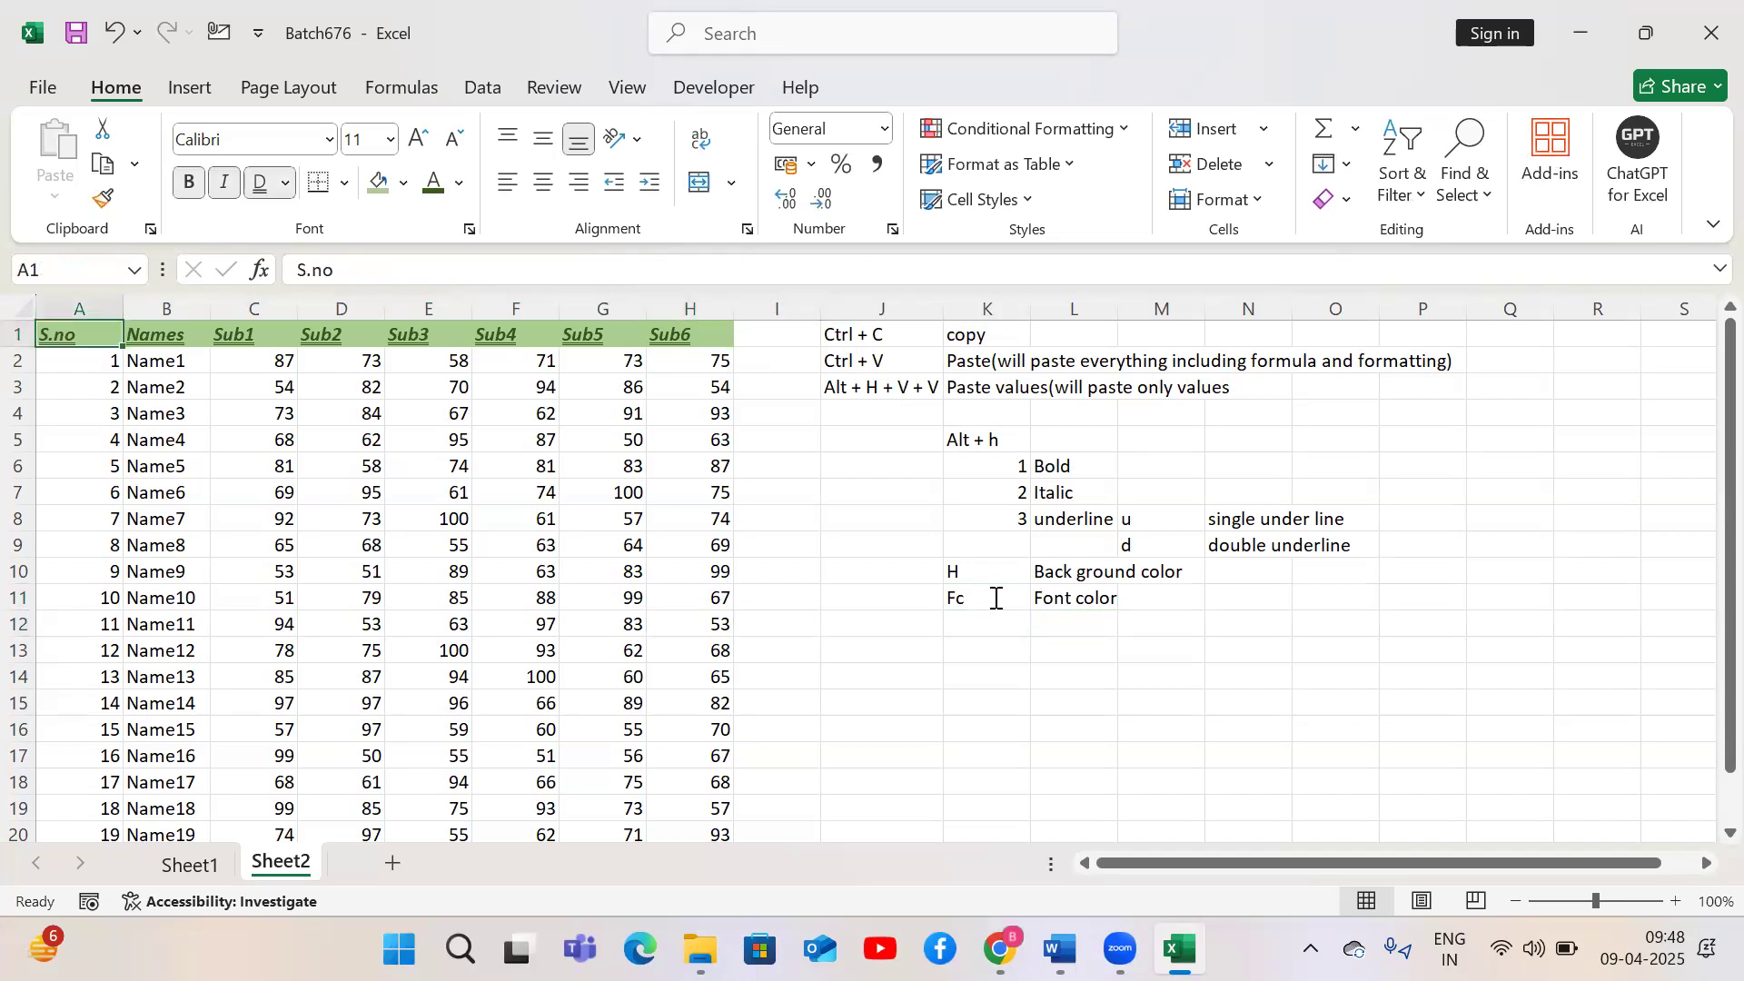
{"action": "key", "text": "ctrl+shift+Right"}
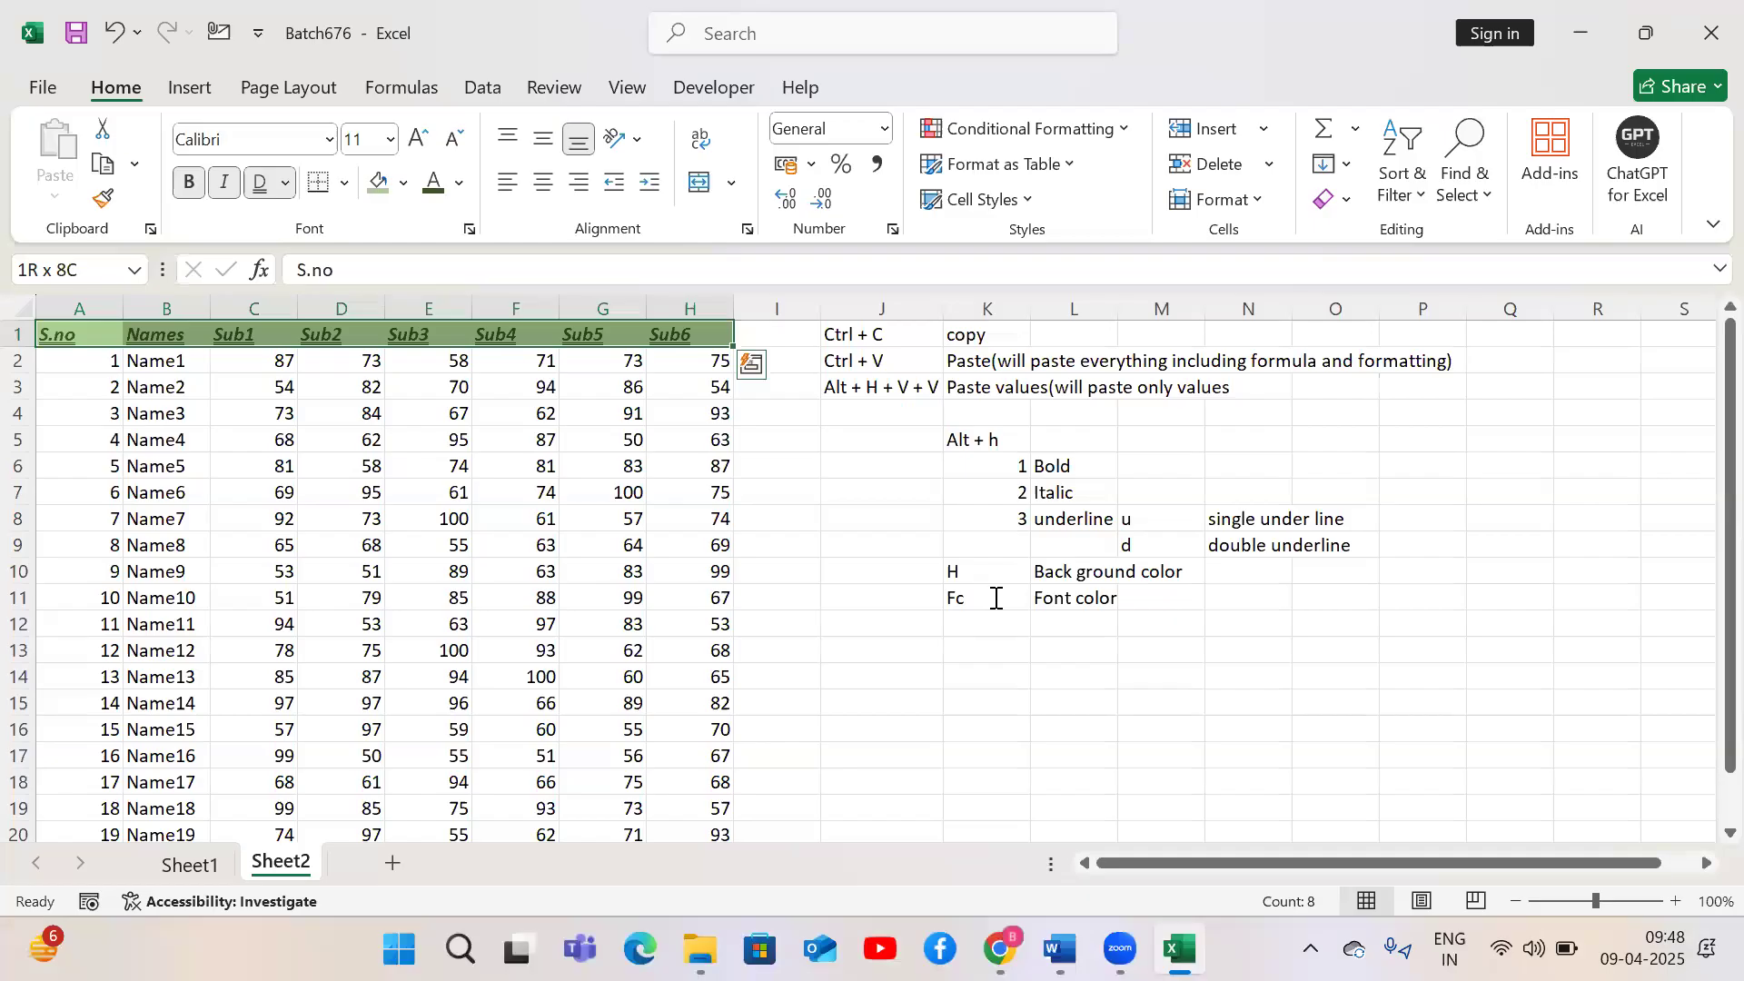
{"action": "key", "text": "alt"}
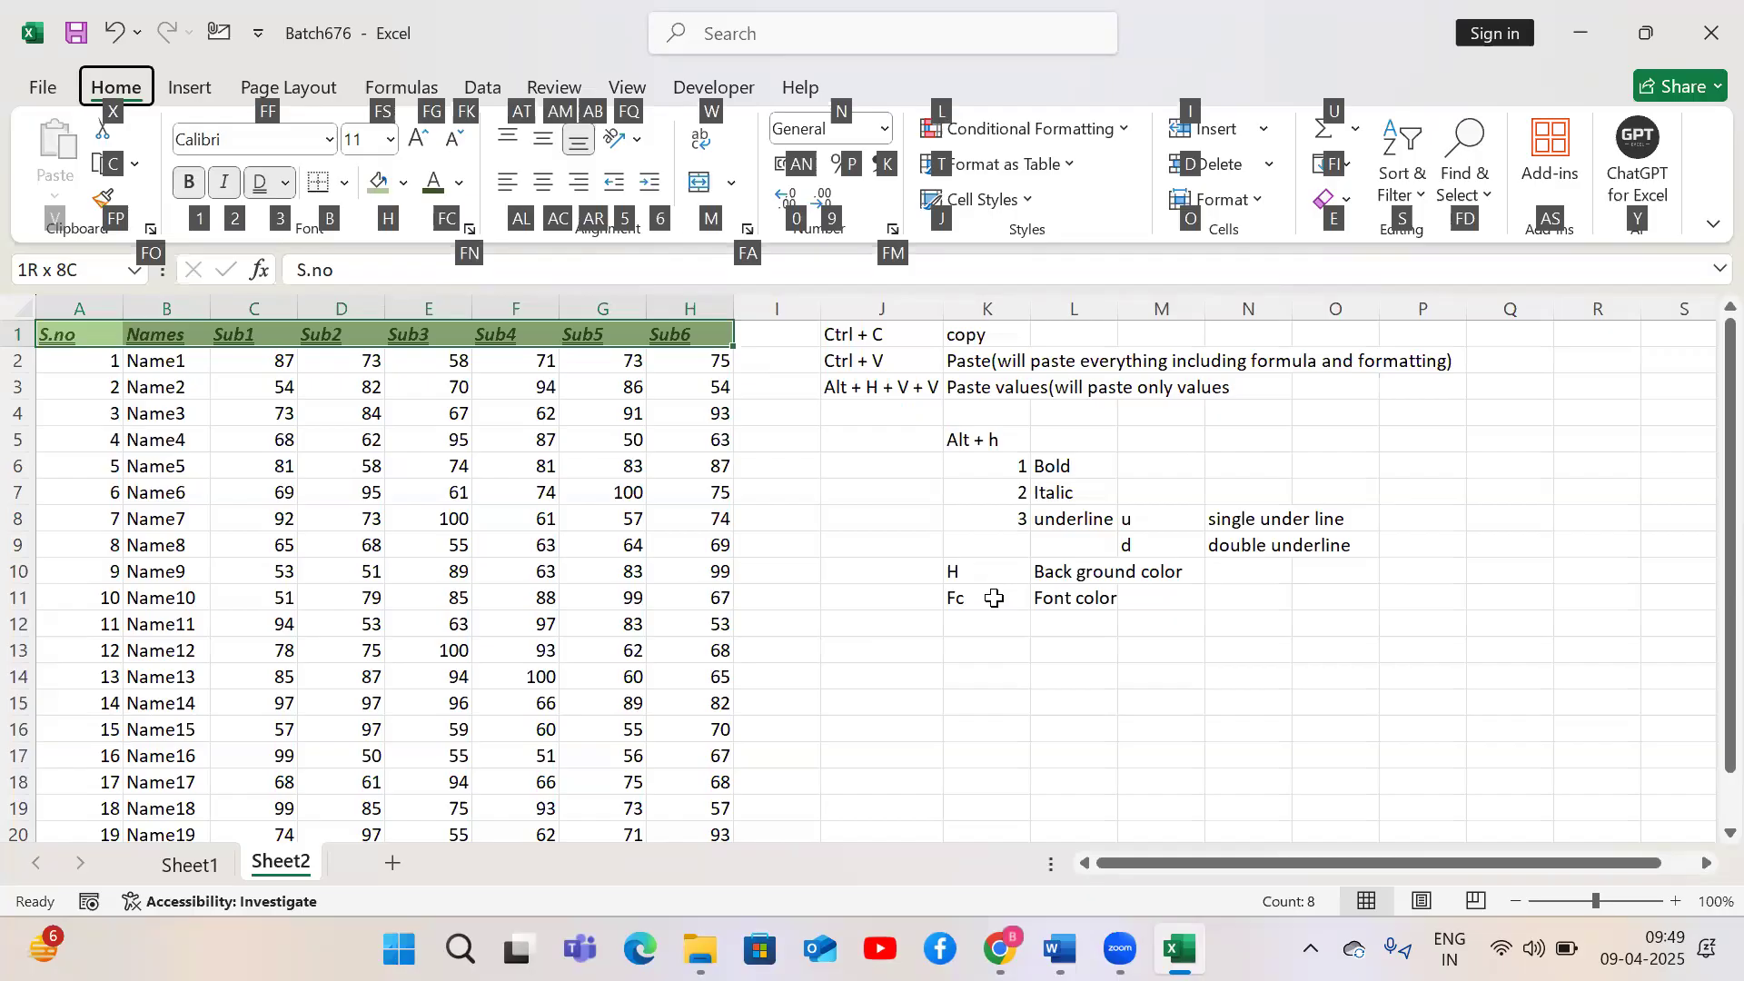
{"action": "key", "text": "f"}
{"action": "key", "text": "s"}
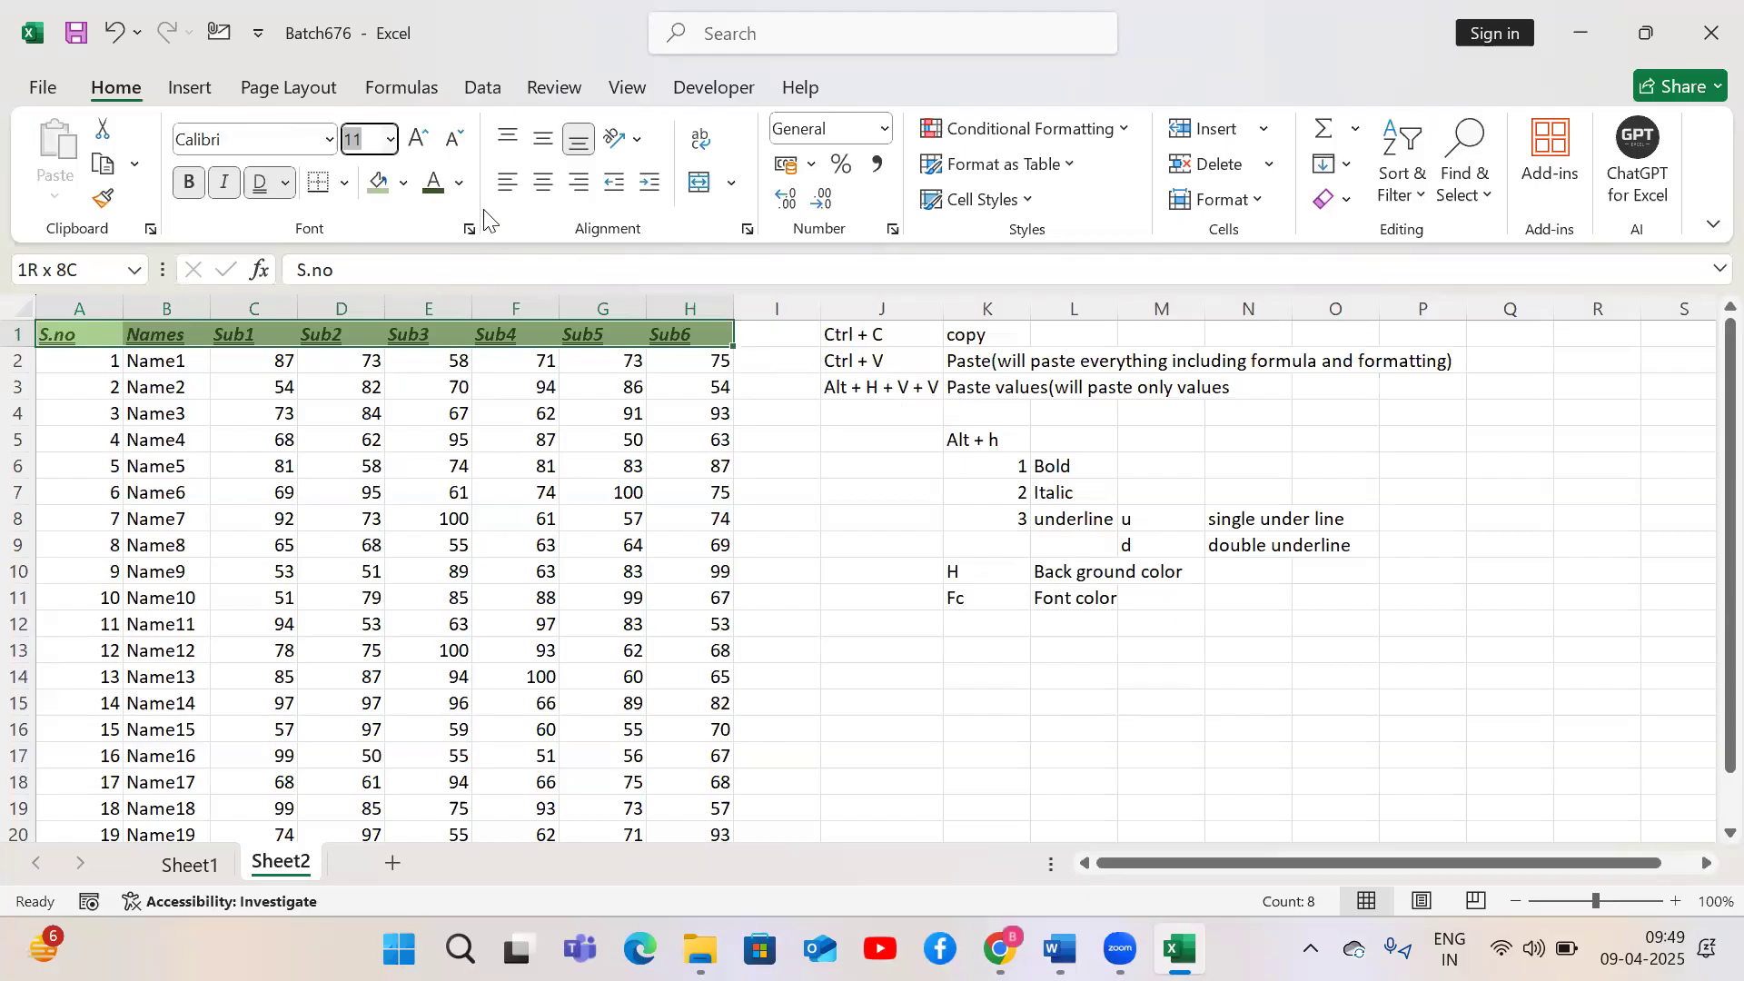
{"action": "left_click", "coordinate": [392, 142]}
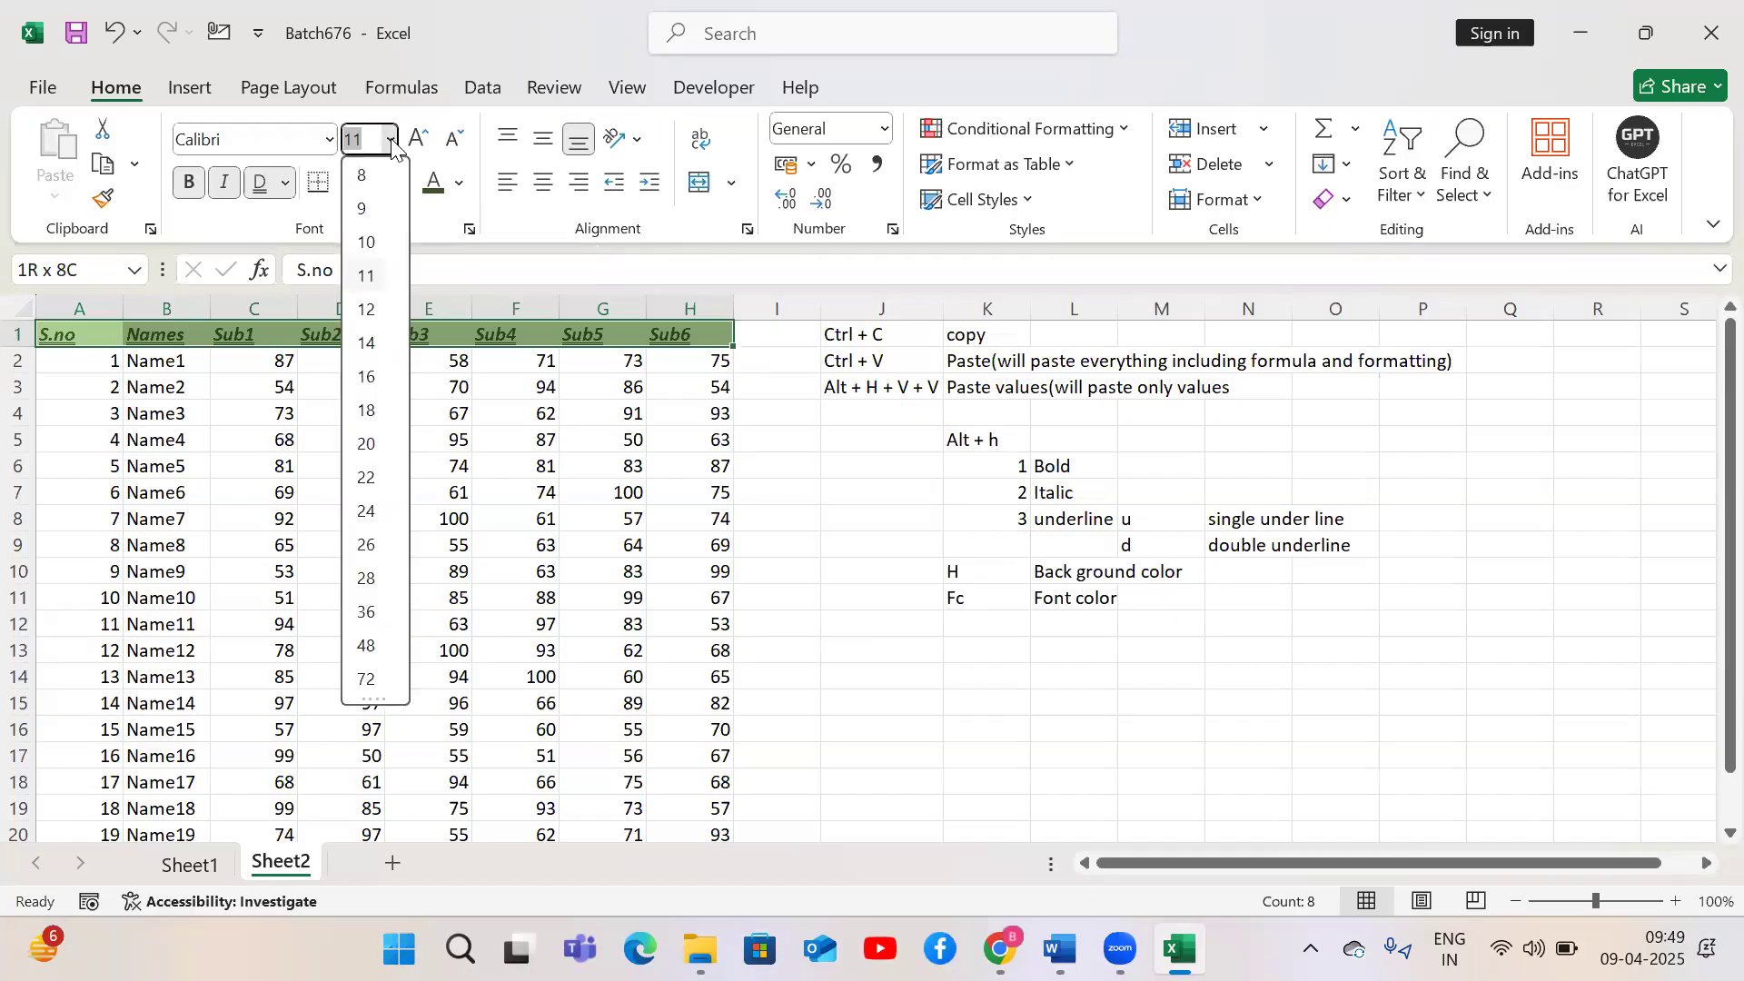
{"action": "key", "text": "Down"}
{"action": "key", "text": "Down"}
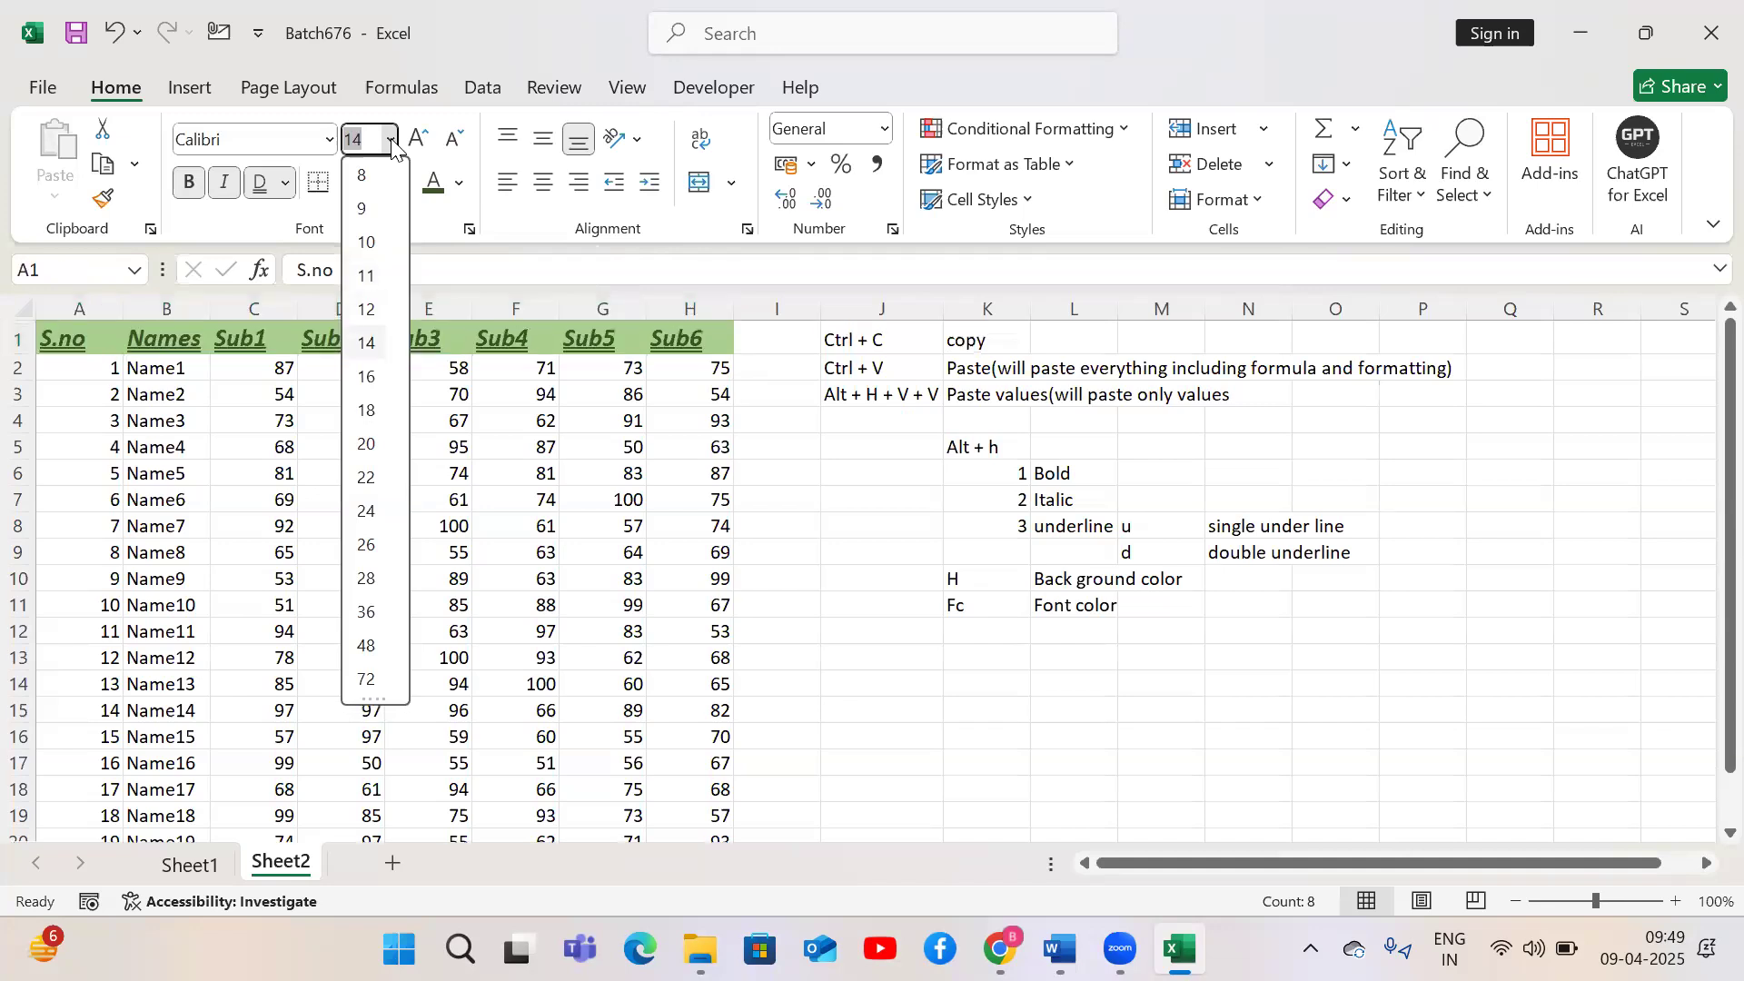
{"action": "key", "text": "Return"}
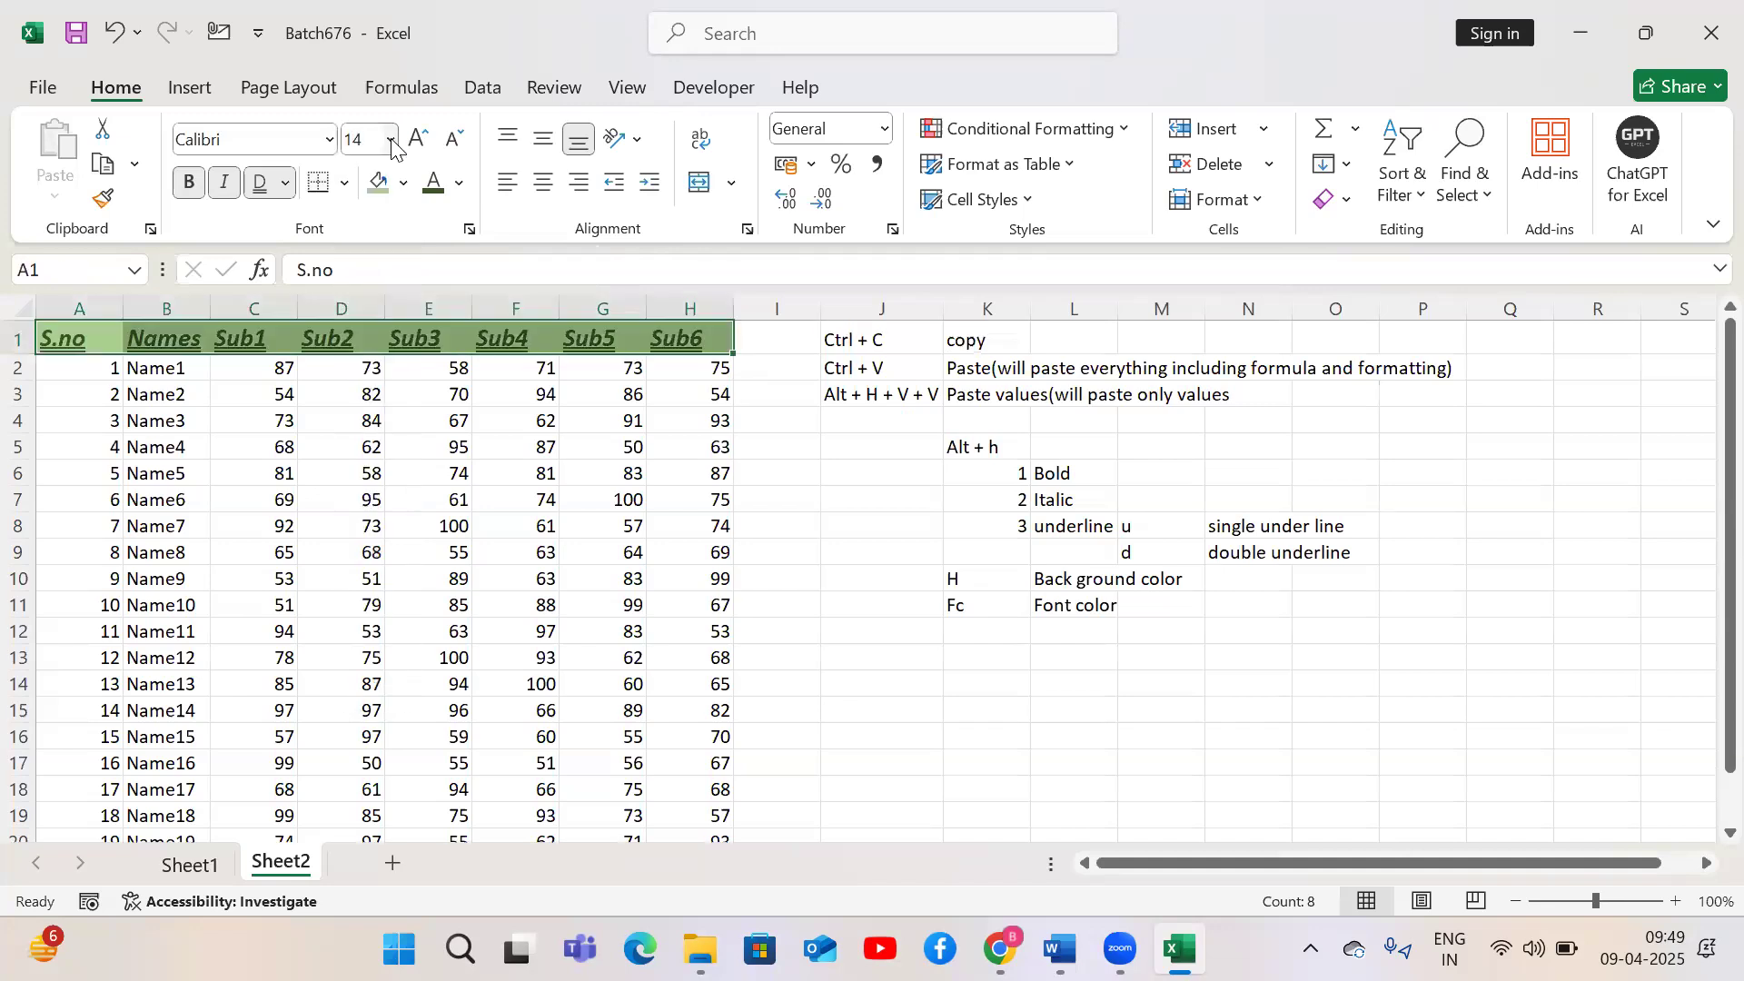
Enter FS in K12 and Font Size in L12
{"action": "left_click", "coordinate": [993, 627]}
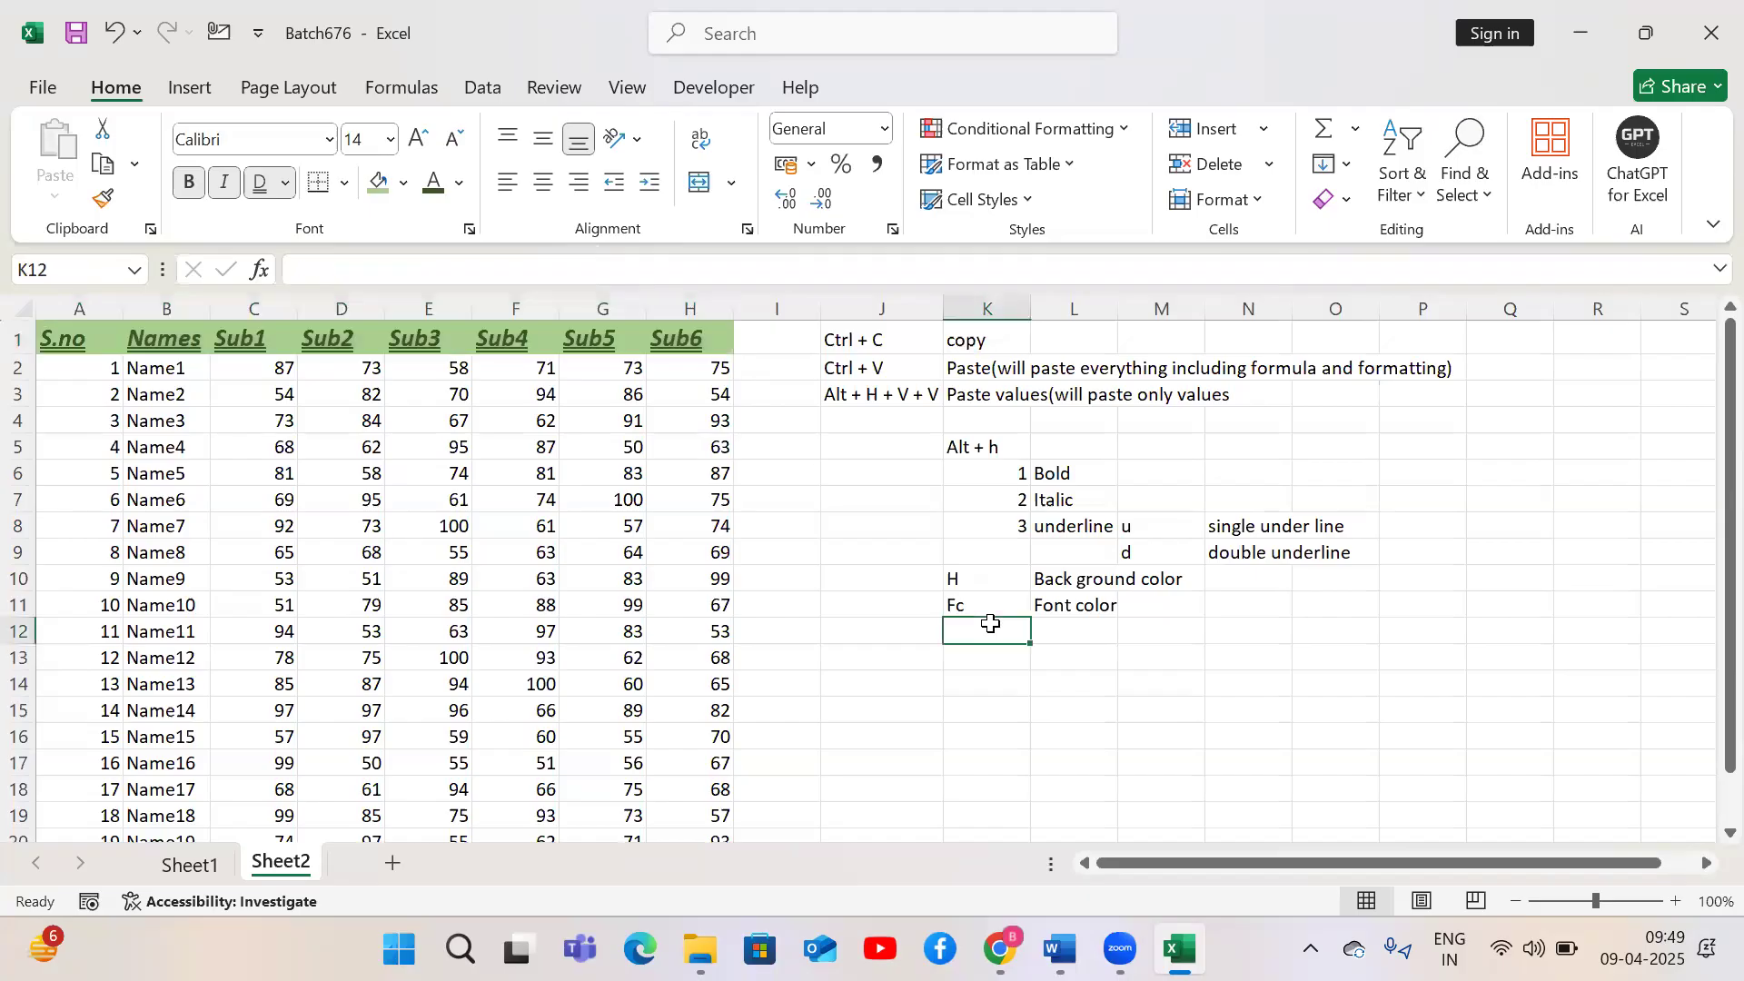
{"action": "type", "text": "FS"}
{"action": "key", "text": "Tab"}
{"action": "type", "text": "Font "}
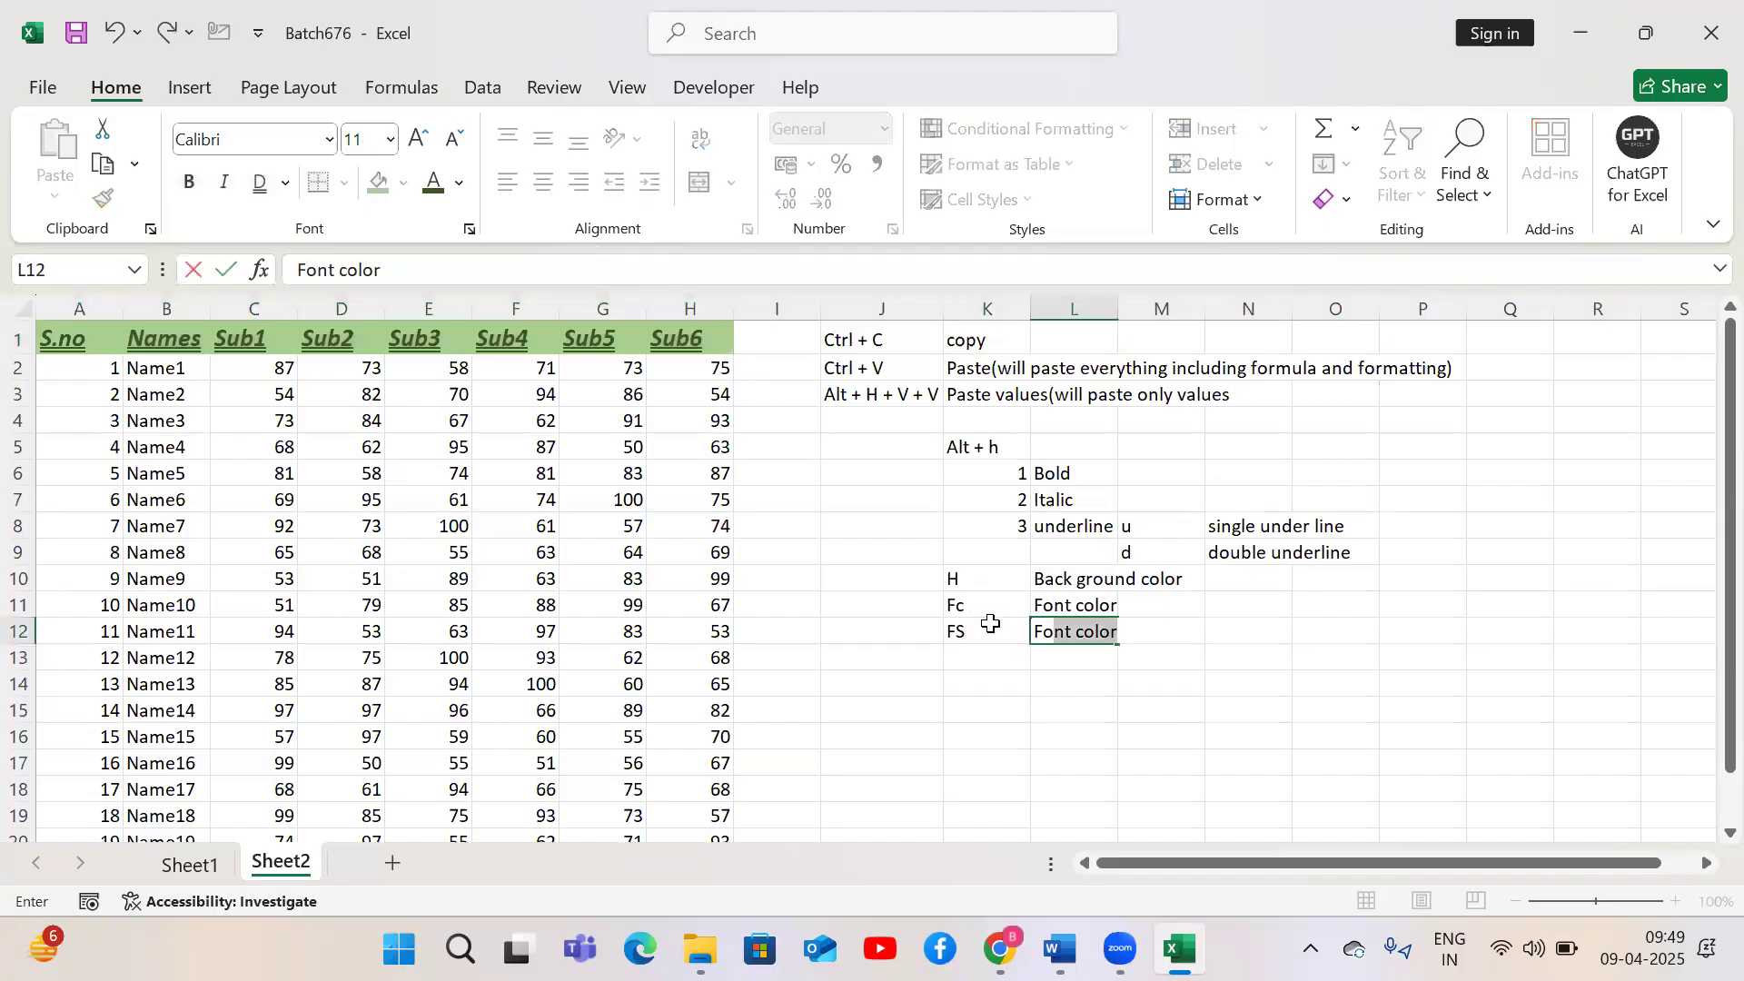
{"action": "type", "text": "Size"}
{"action": "key", "text": "Down"}
Select the header row A1:H1 and set its font size to 18
{"action": "key", "text": "Left"}
{"action": "key", "text": "Left"}
{"action": "key", "text": "Left"}
{"action": "key", "text": "Left"}
{"action": "key", "text": "ctrl+Home"}
{"action": "key", "text": "ctrl+shift+Right"}
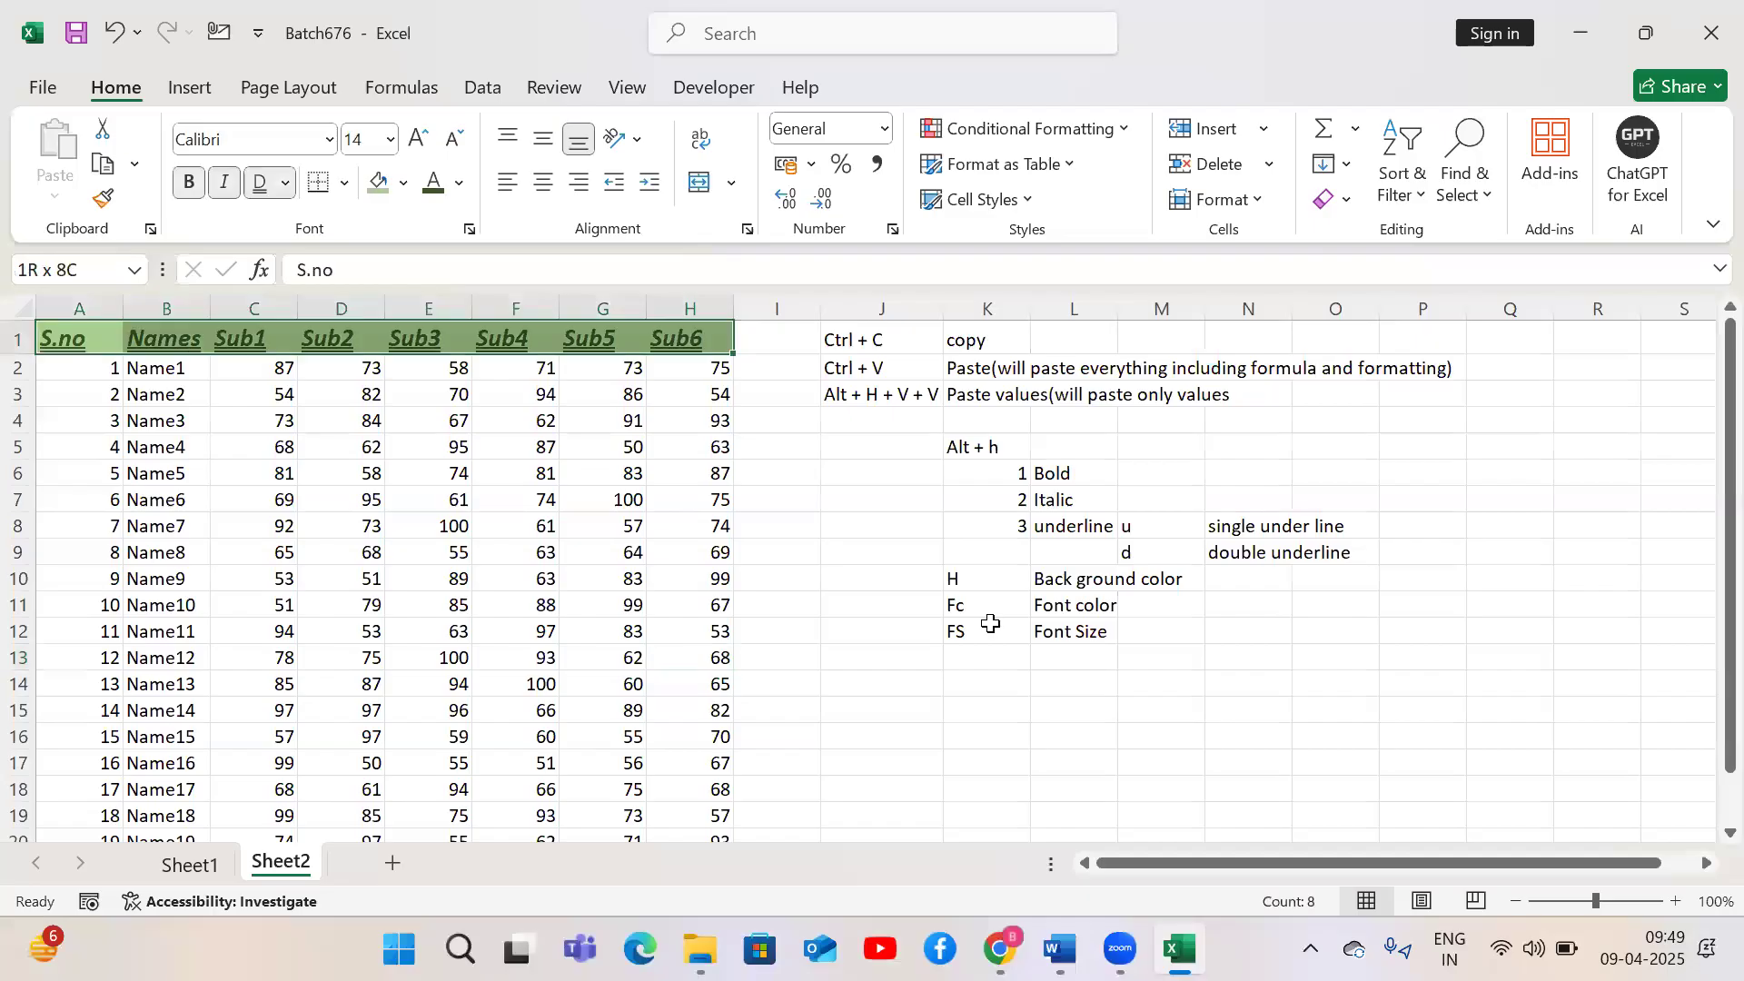
{"action": "key", "text": "alt"}
{"action": "key", "text": "h"}
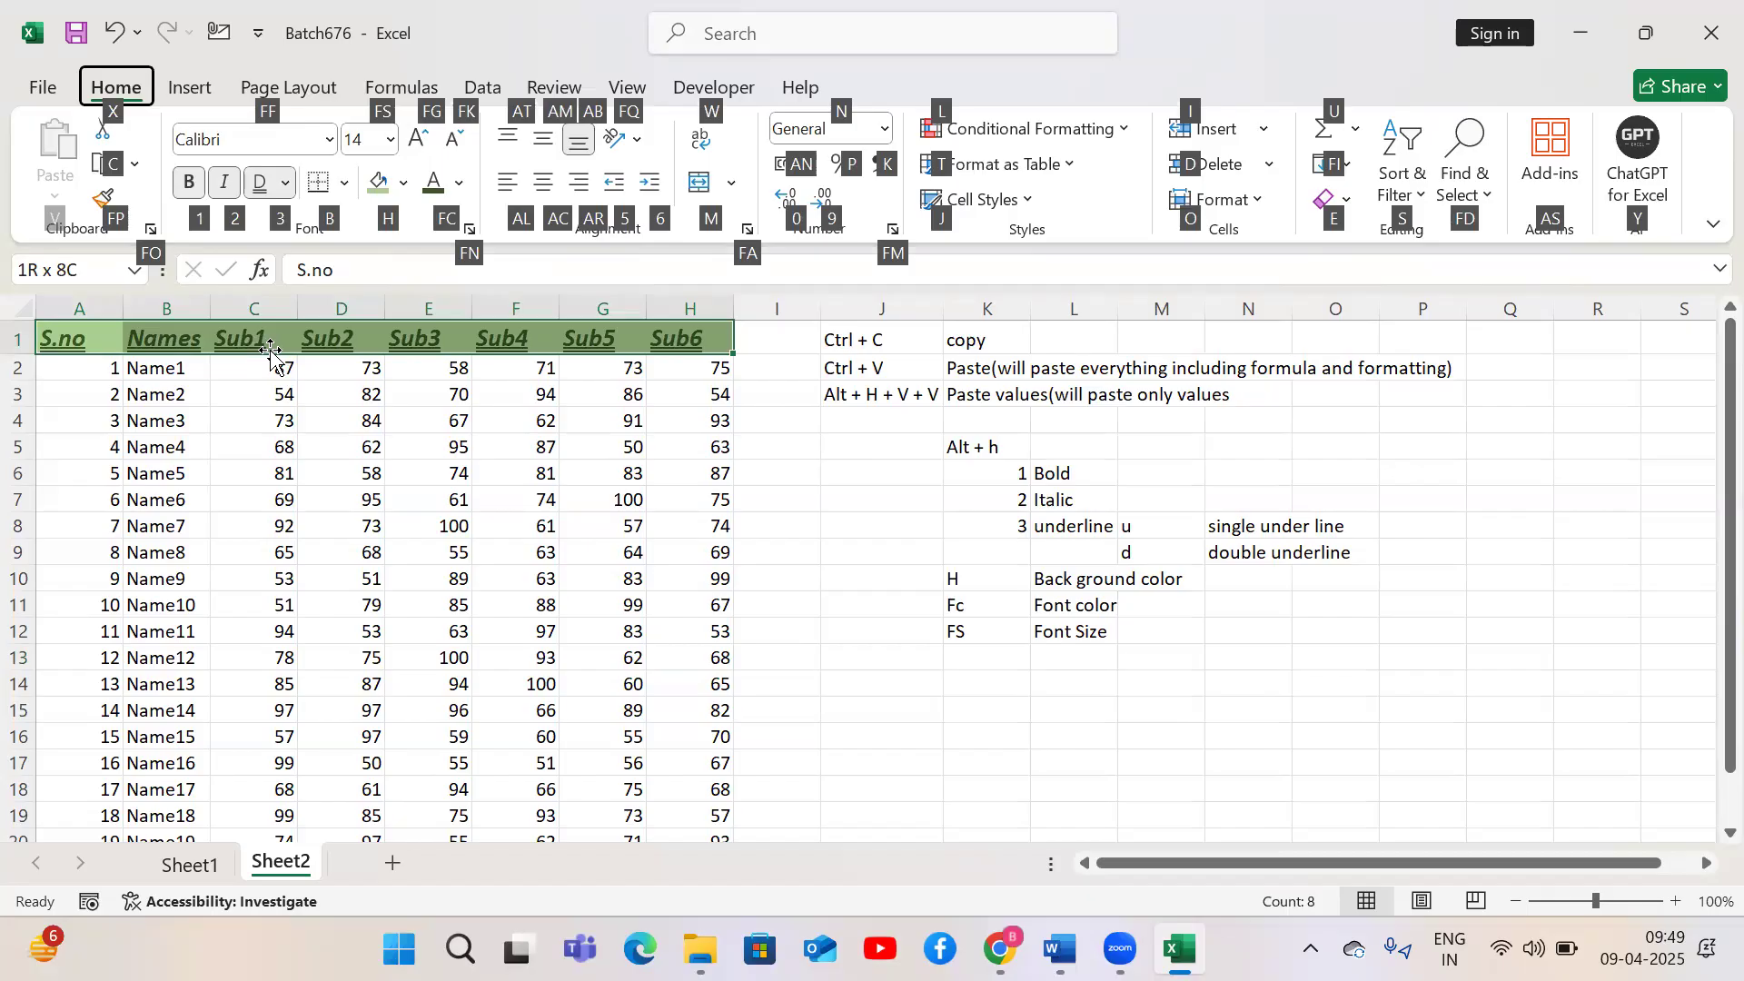
{"action": "type", "text": "fs18"}
{"action": "key", "text": "Return"}
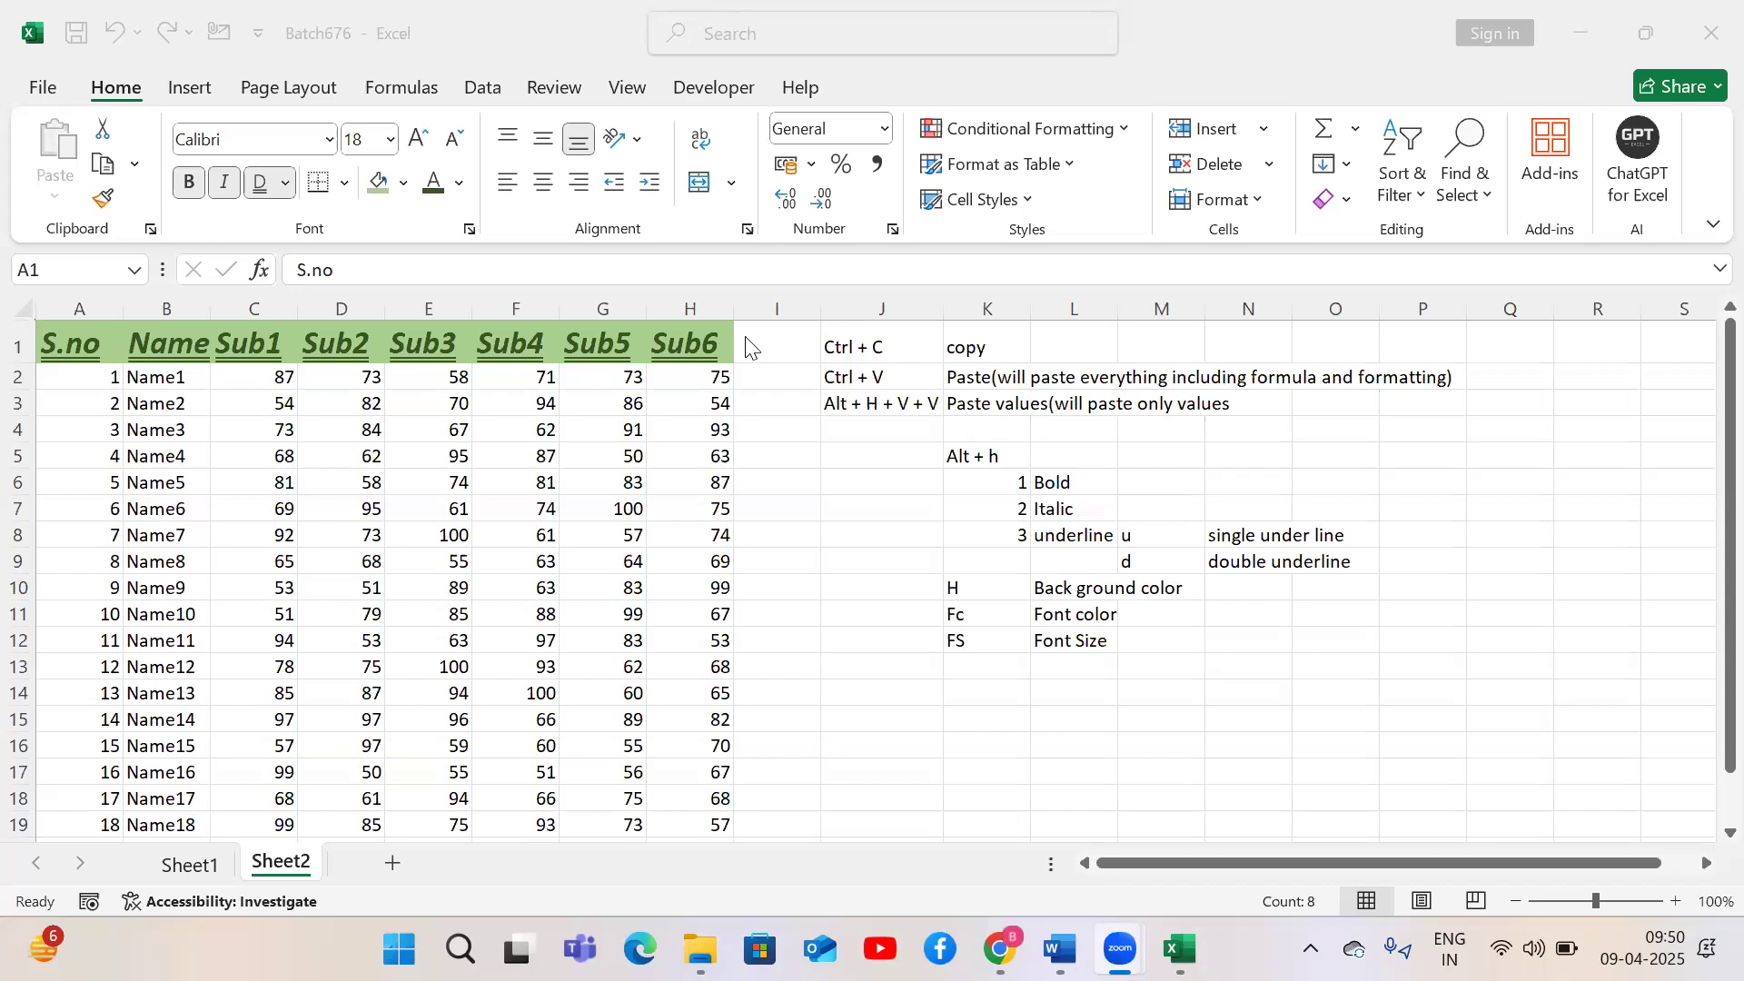
Enter FK in K13 and to Increase from the current number in L13
{"action": "left_click", "coordinate": [554, 335]}
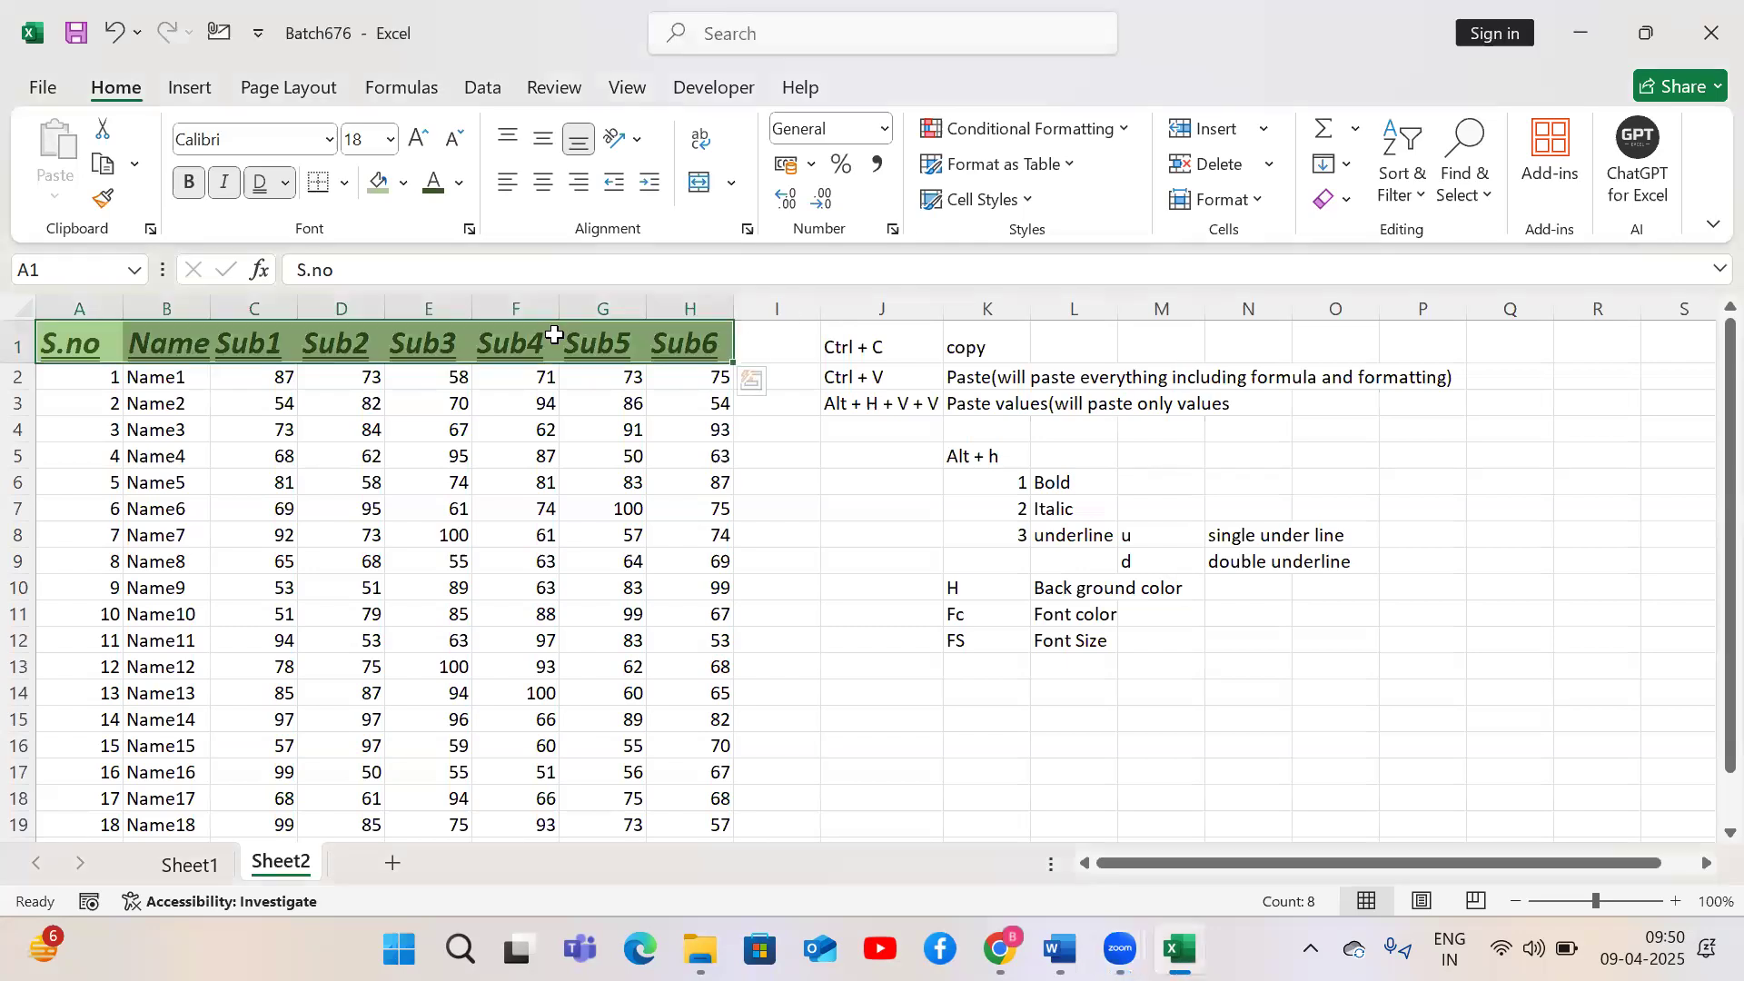
{"action": "left_click", "coordinate": [998, 674]}
{"action": "type", "text": "FK"}
{"action": "key", "text": "Tab"}
{"action": "type", "text": "to"}
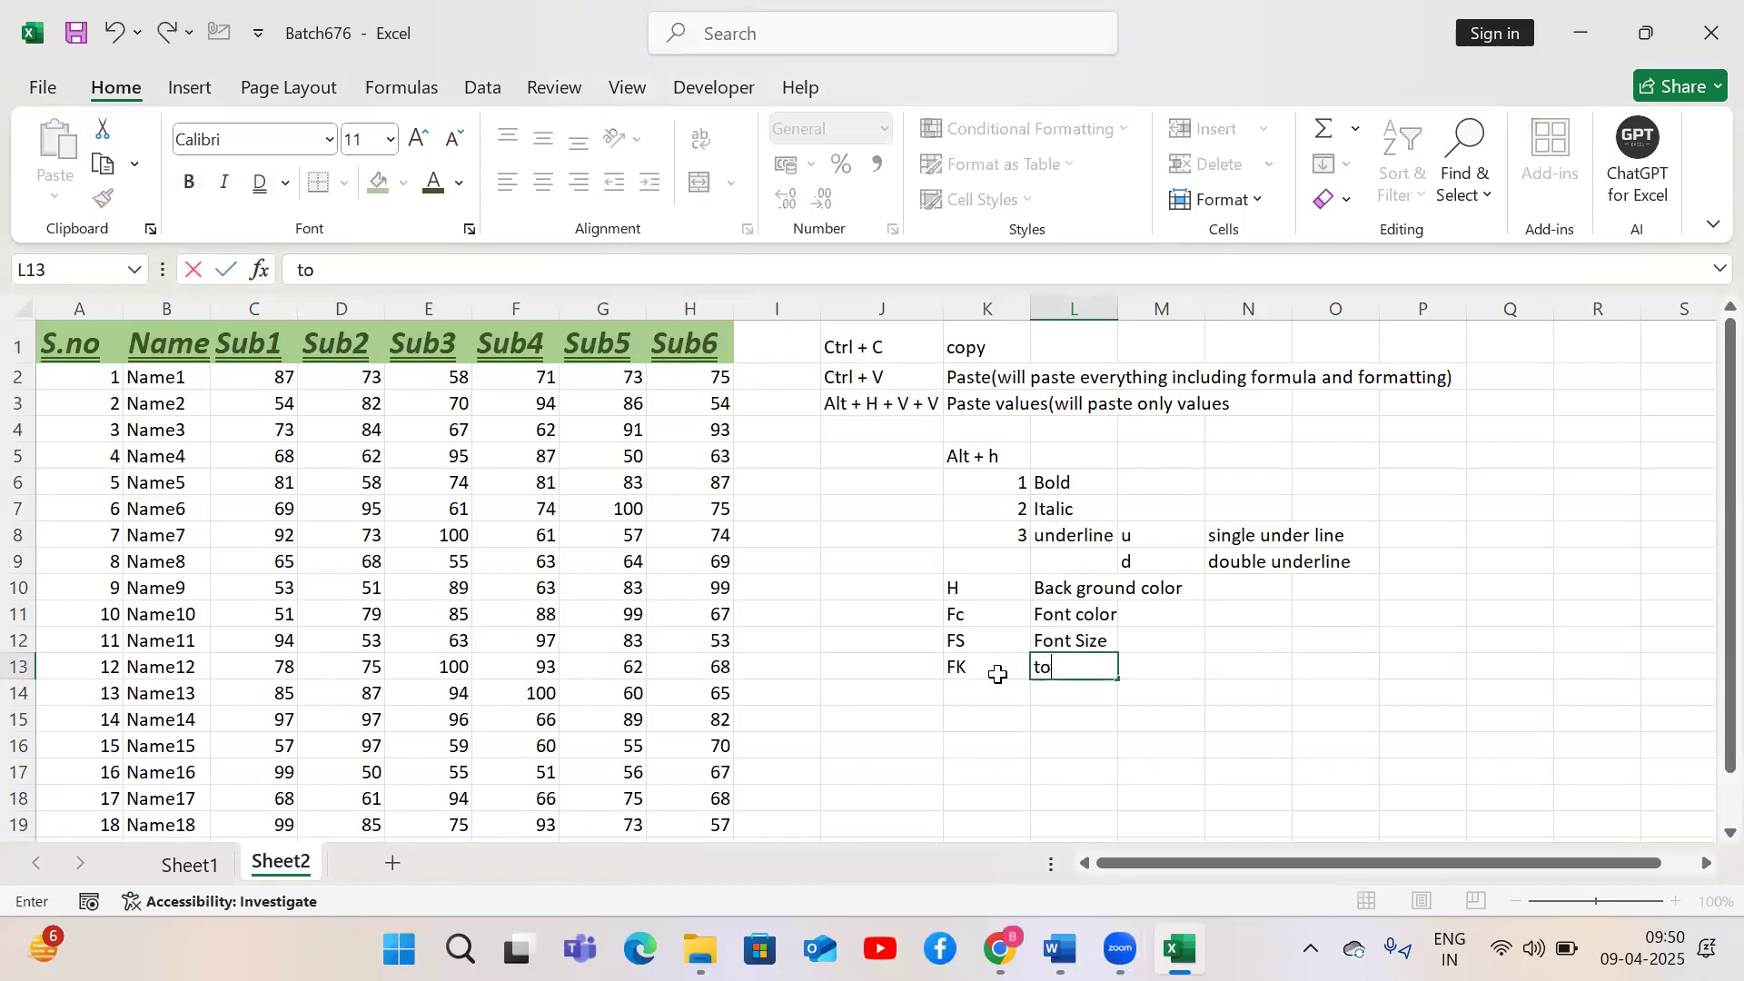
{"action": "type", "text": " Increase from the cur"}
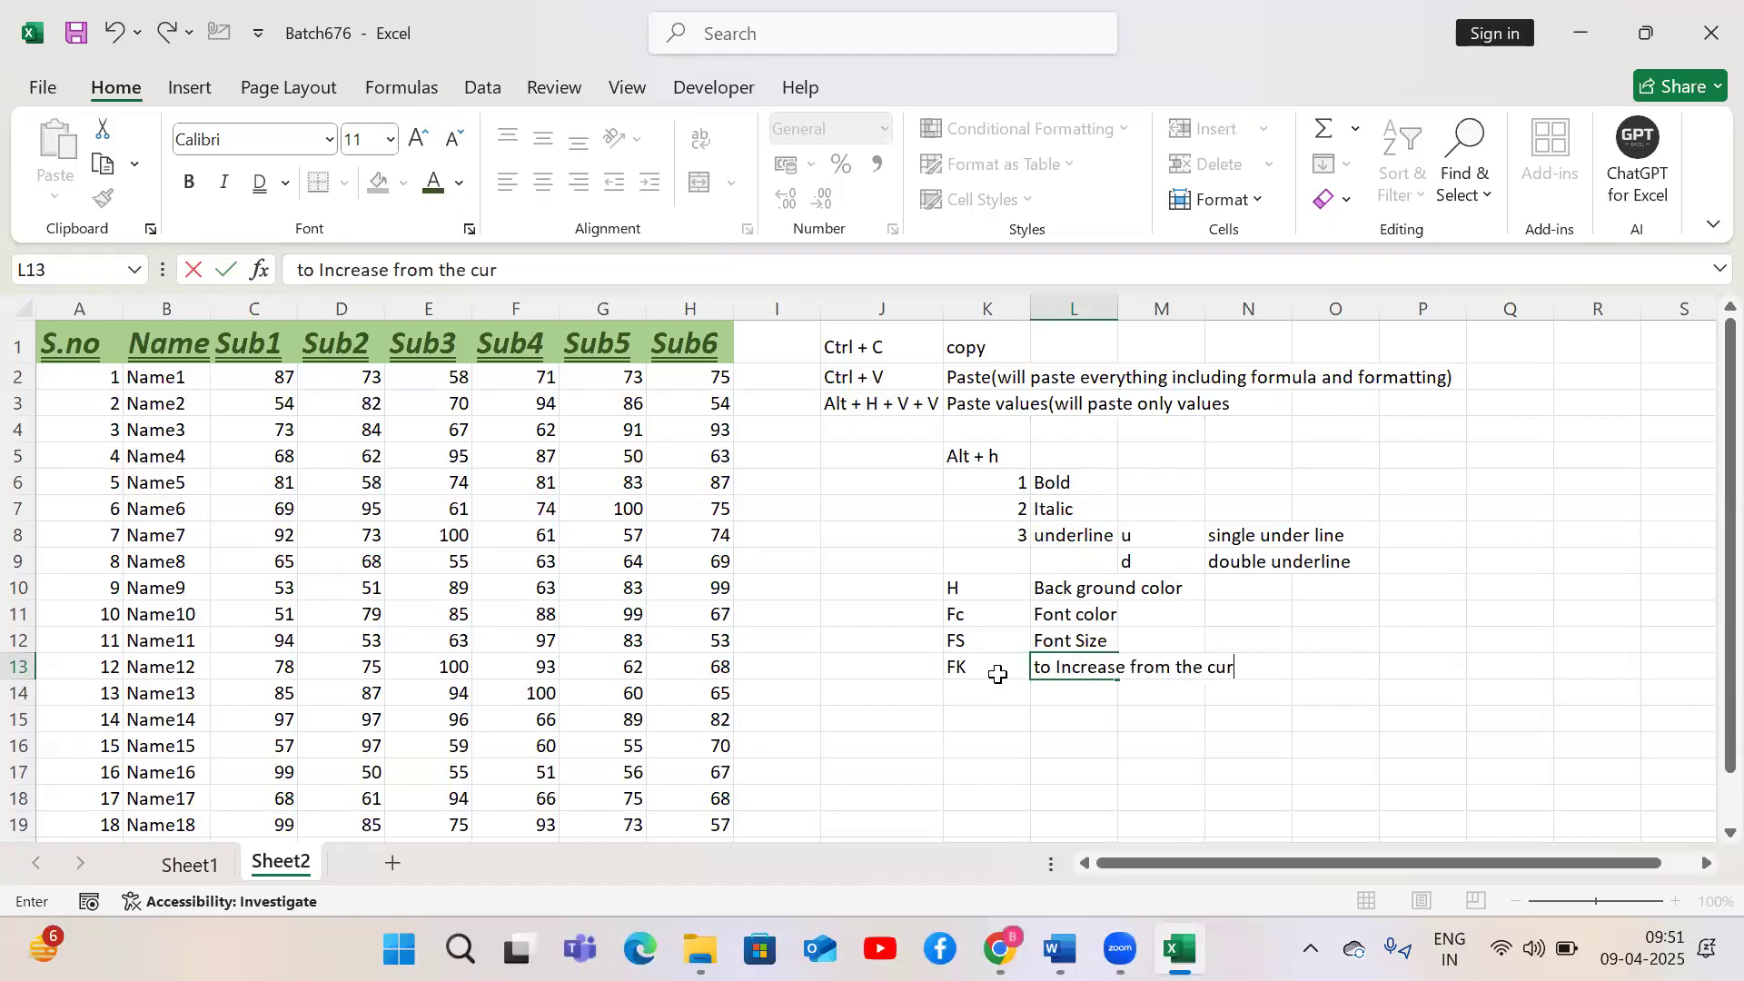
{"action": "type", "text": "rent number"}
{"action": "key", "text": "Return"}
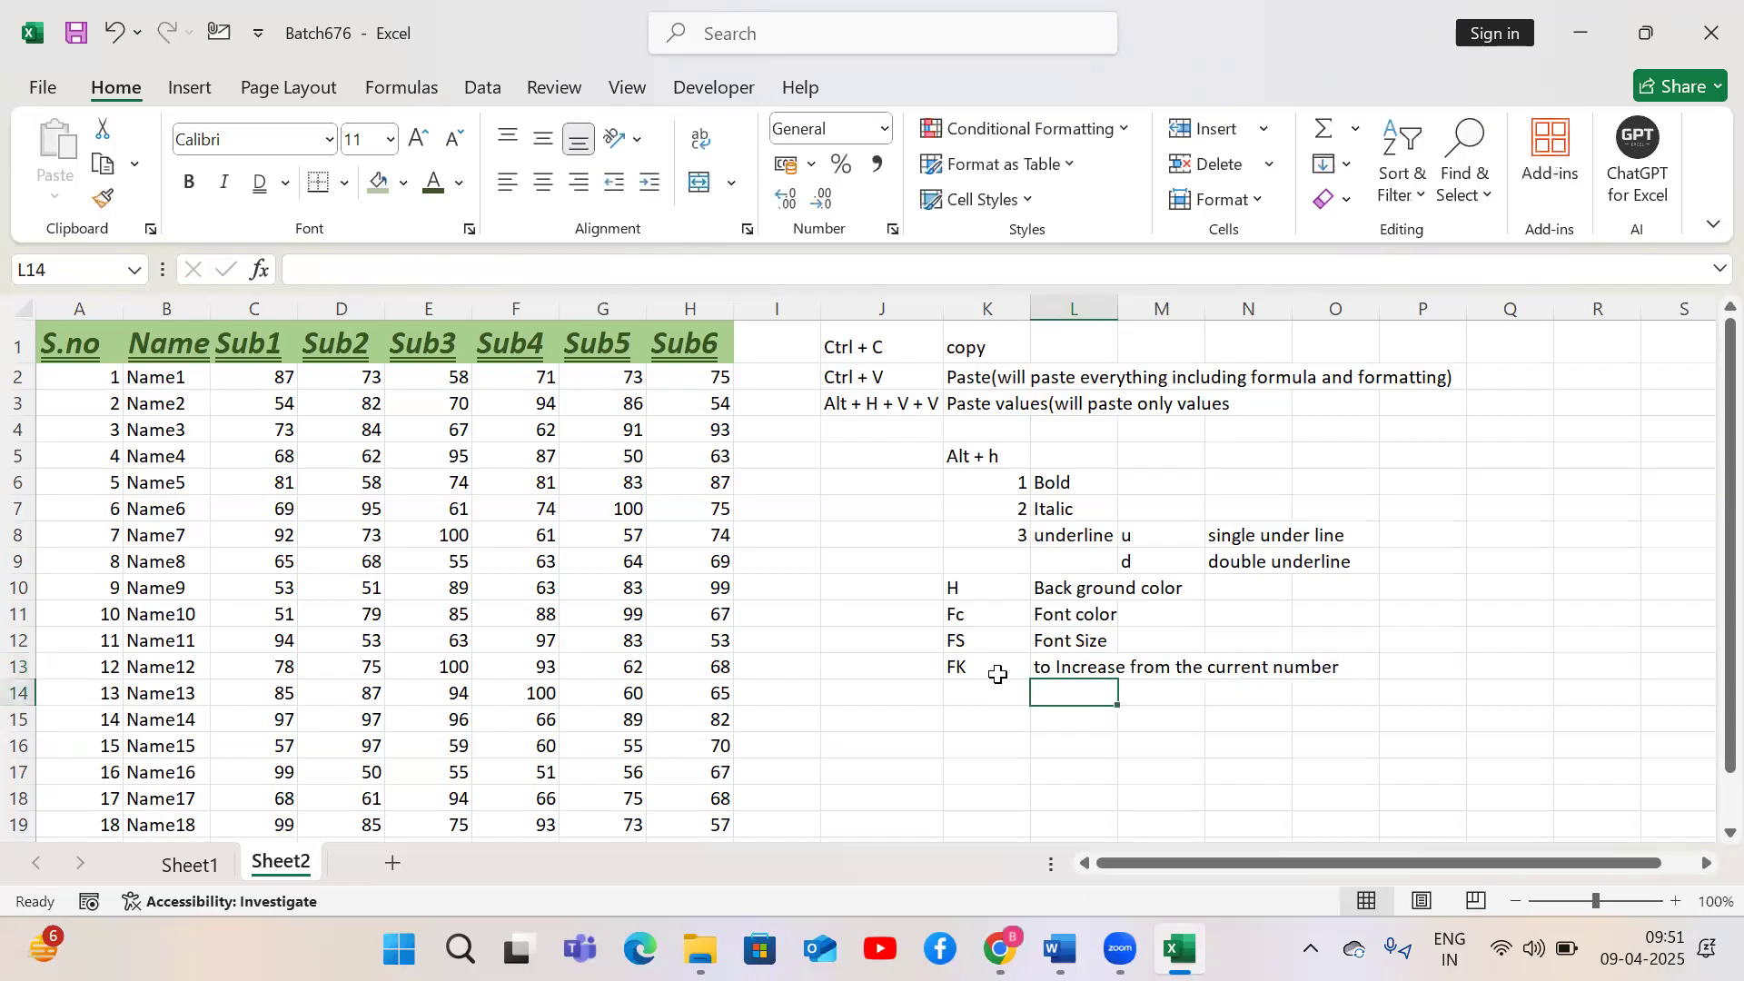
{"action": "key", "text": "Left"}
{"action": "key", "text": "Left"}
{"action": "key", "text": "Left"}
{"action": "key", "text": "Left"}
{"action": "key", "text": "Right"}
{"action": "key", "text": "Right"}
{"action": "key", "text": "Right"}
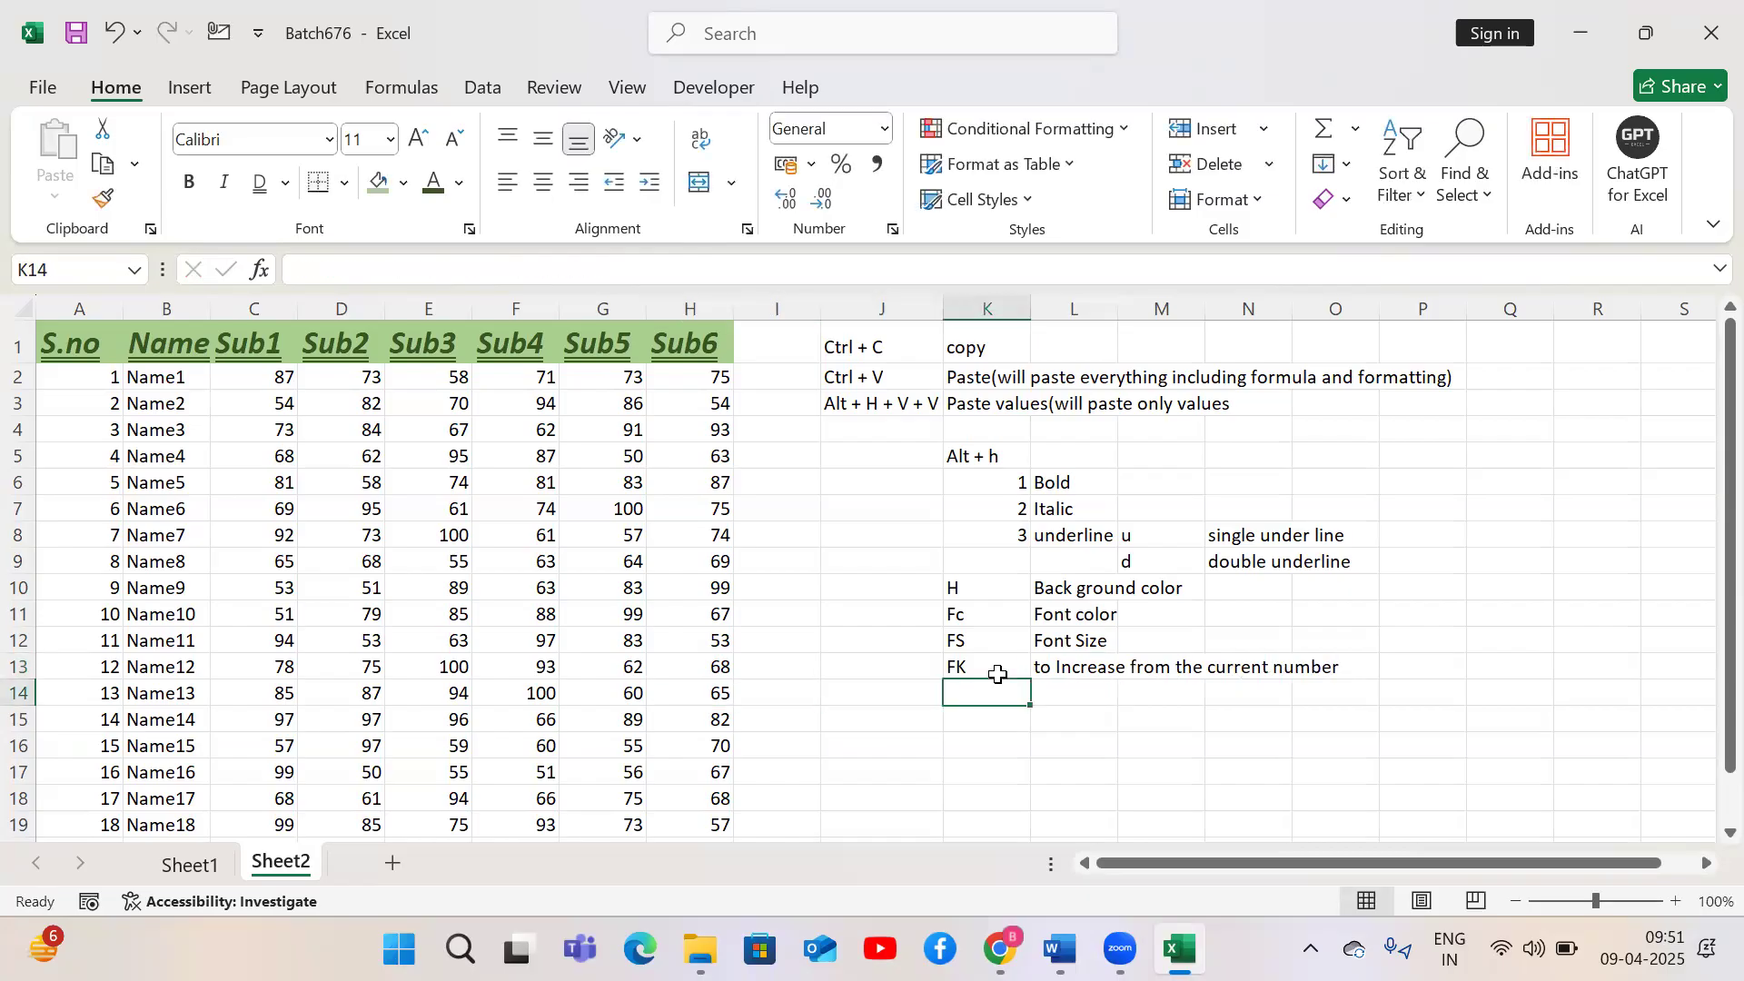
Enter FS in K14 and To Decrase from the current size in L14
{"action": "type", "text": "FS"}
{"action": "key", "text": "Tab"}
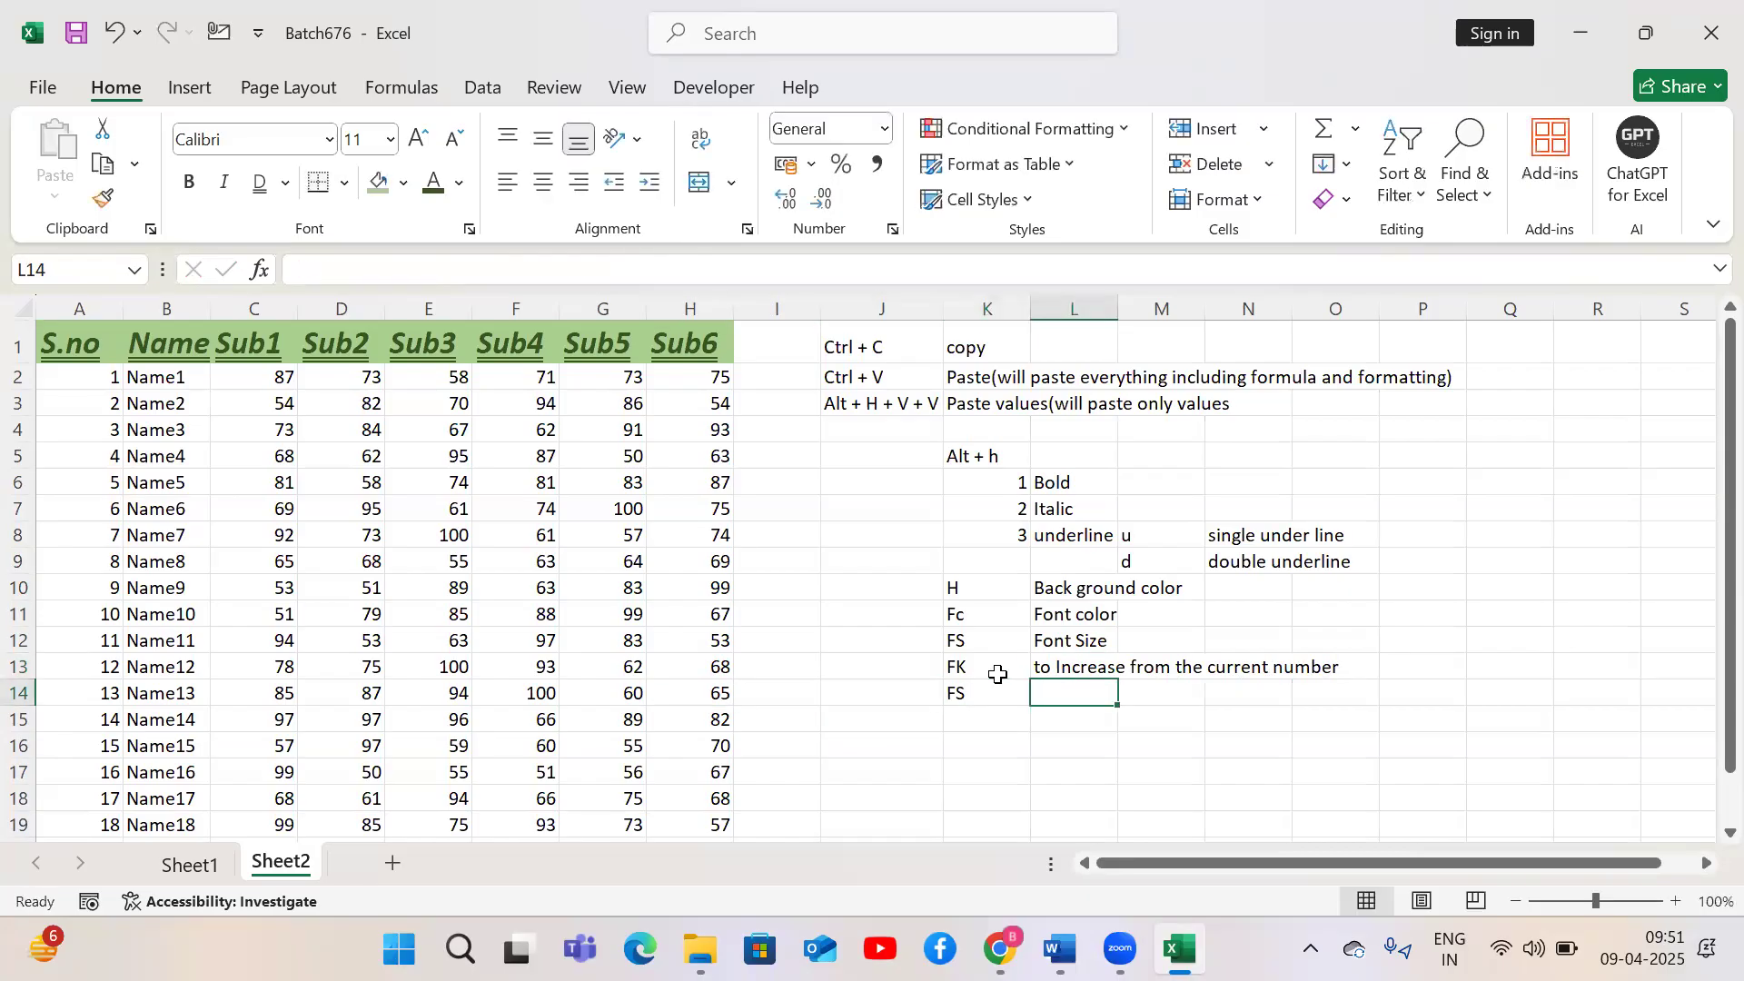
{"action": "type", "text": "To "}
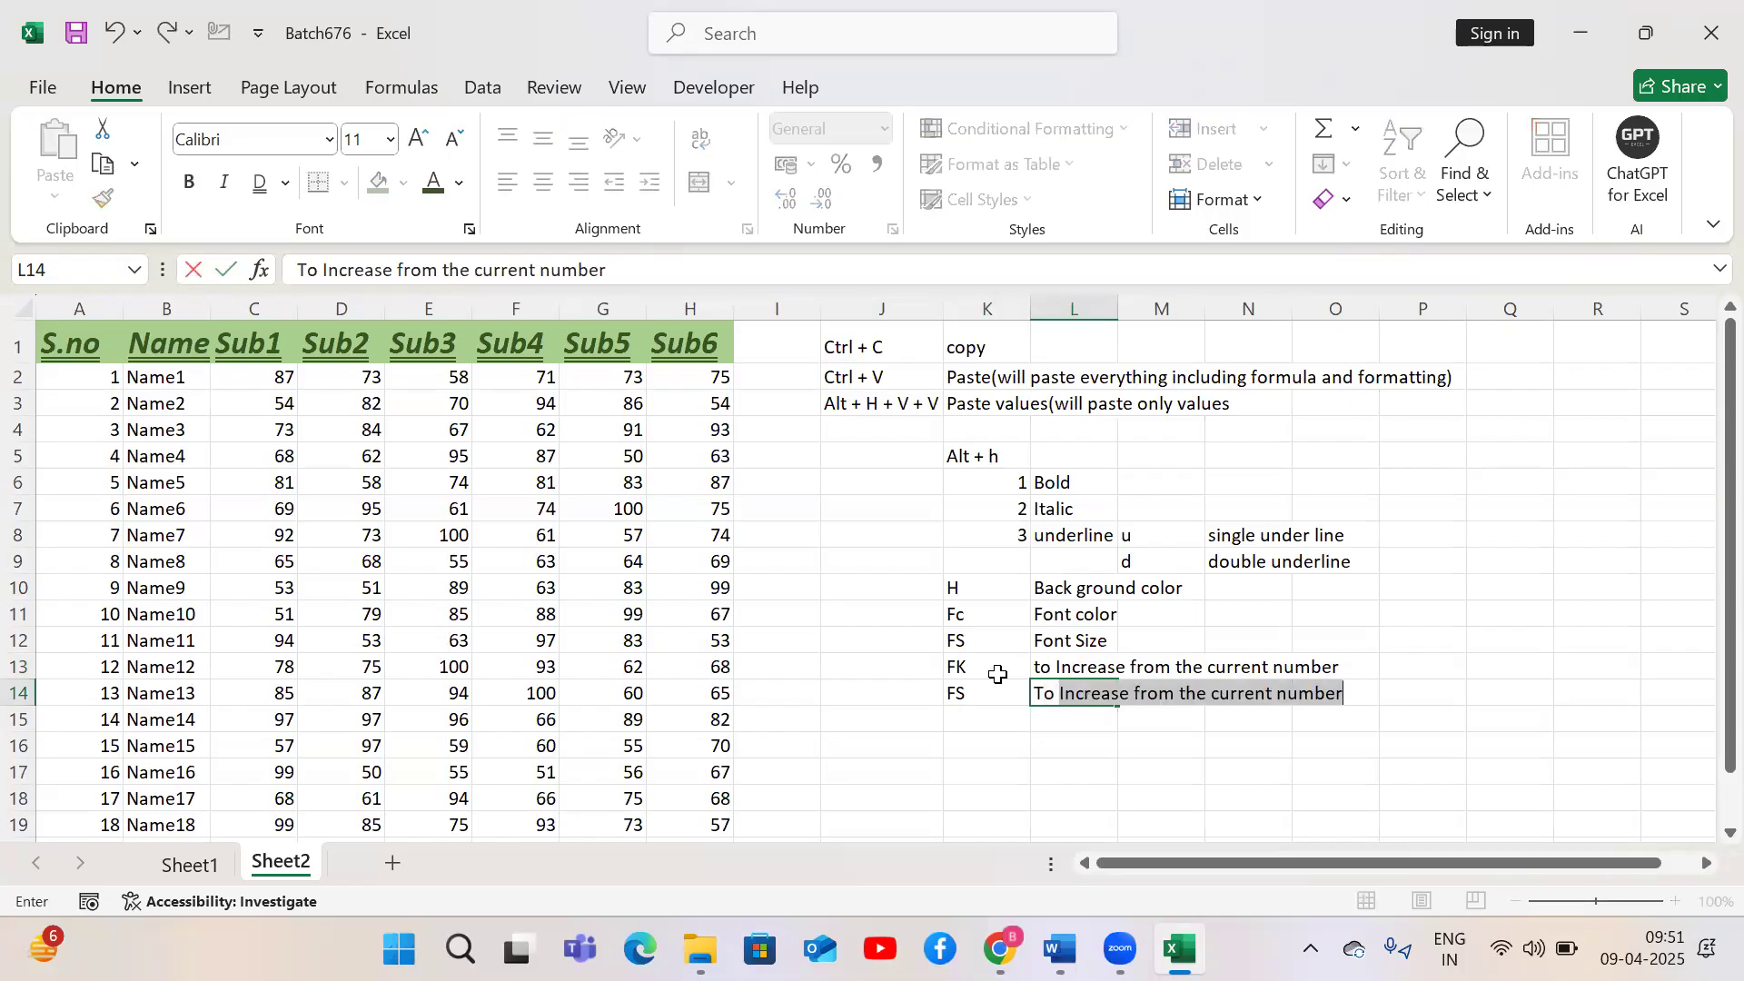
{"action": "type", "text": "Decrese"}
{"action": "key", "text": "BackSpace"}
{"action": "key", "text": "BackSpace"}
{"action": "key", "text": "BackSpace"}
{"action": "type", "text": "ase from the cutte"}
{"action": "key", "text": "BackSpace"}
{"action": "key", "text": "BackSpace"}
{"action": "key", "text": "BackSpace"}
{"action": "type", "text": "rrent size"}
{"action": "key", "text": "Return"}
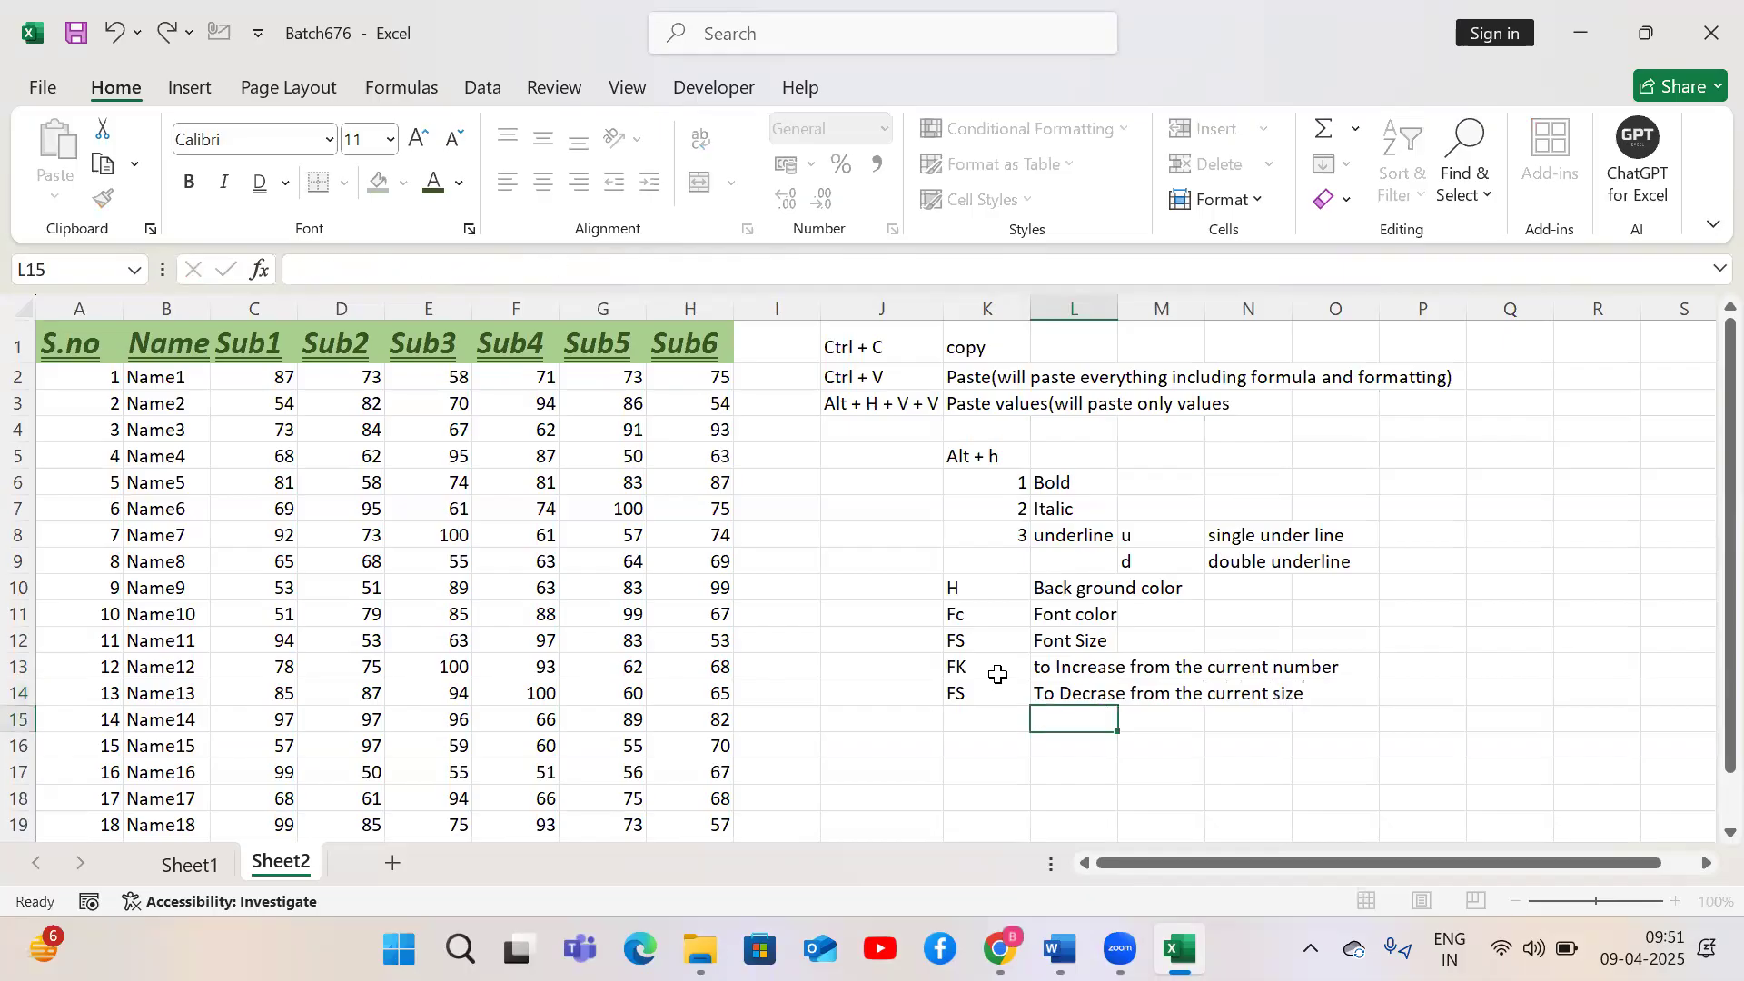
Select the header row A1:H1 and decrease its font size twice, to 14
{"action": "key", "text": "Up"}
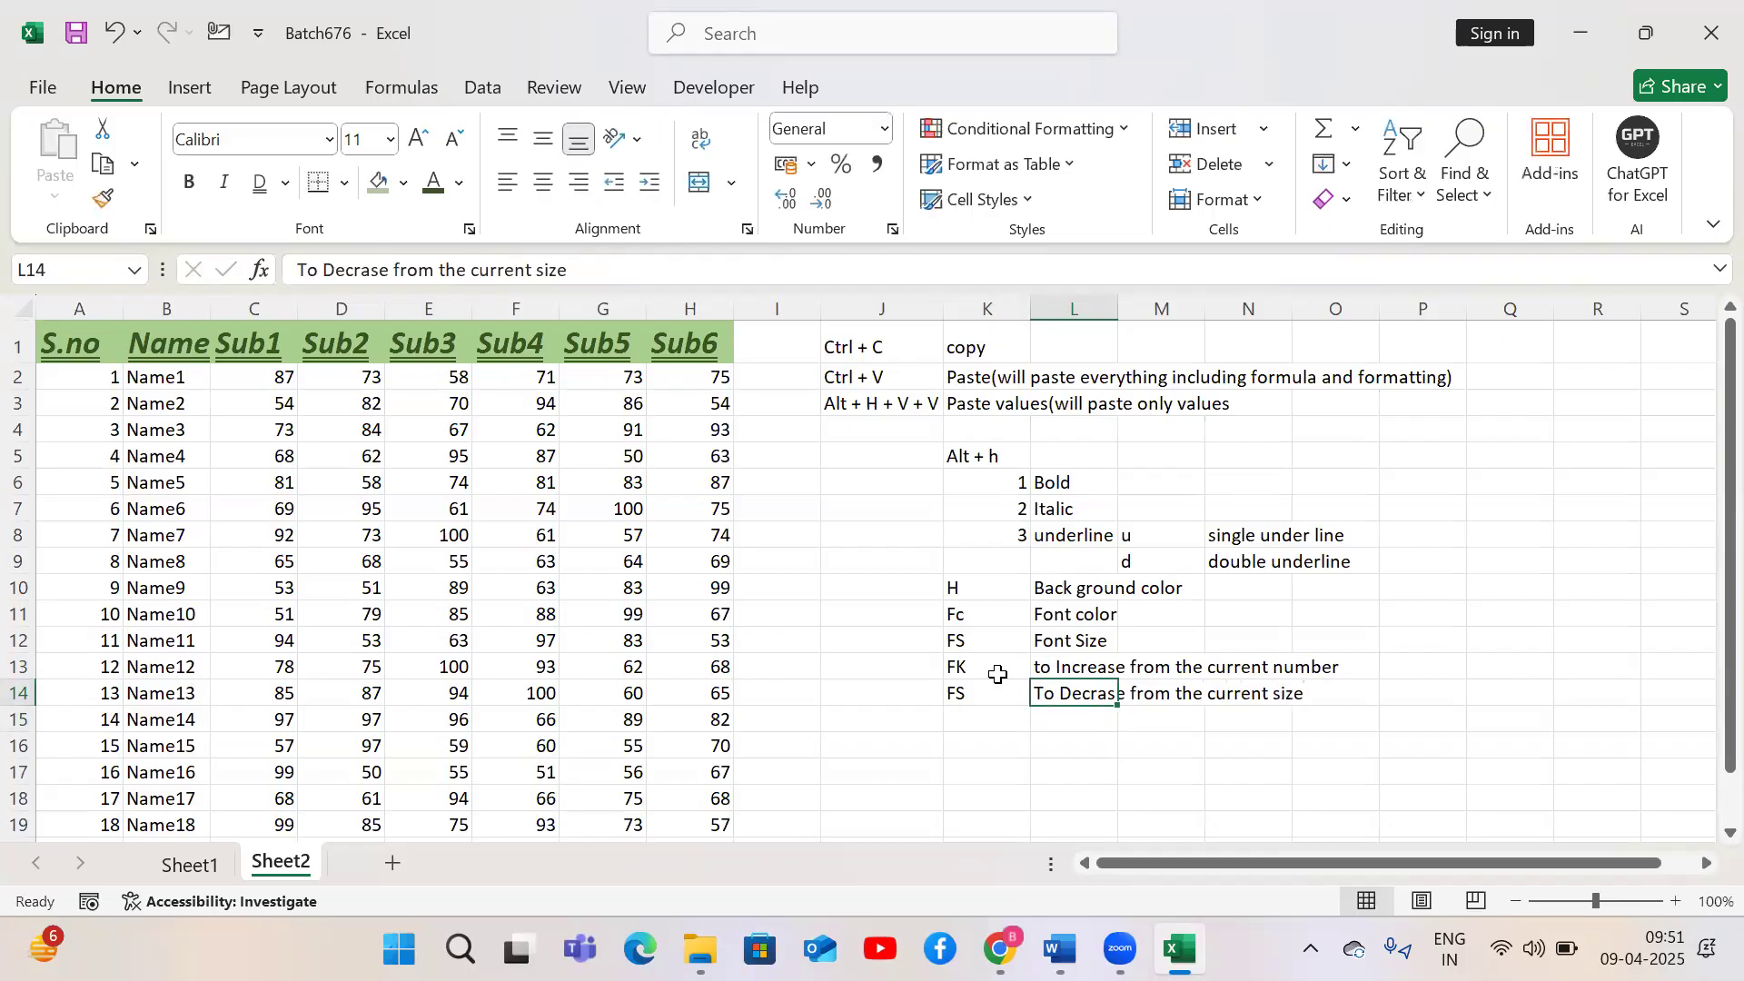
{"action": "key", "text": "Left"}
{"action": "key", "text": "Left"}
{"action": "key", "text": "Left"}
{"action": "key", "text": "ctrl+Up"}
{"action": "key", "text": "Left"}
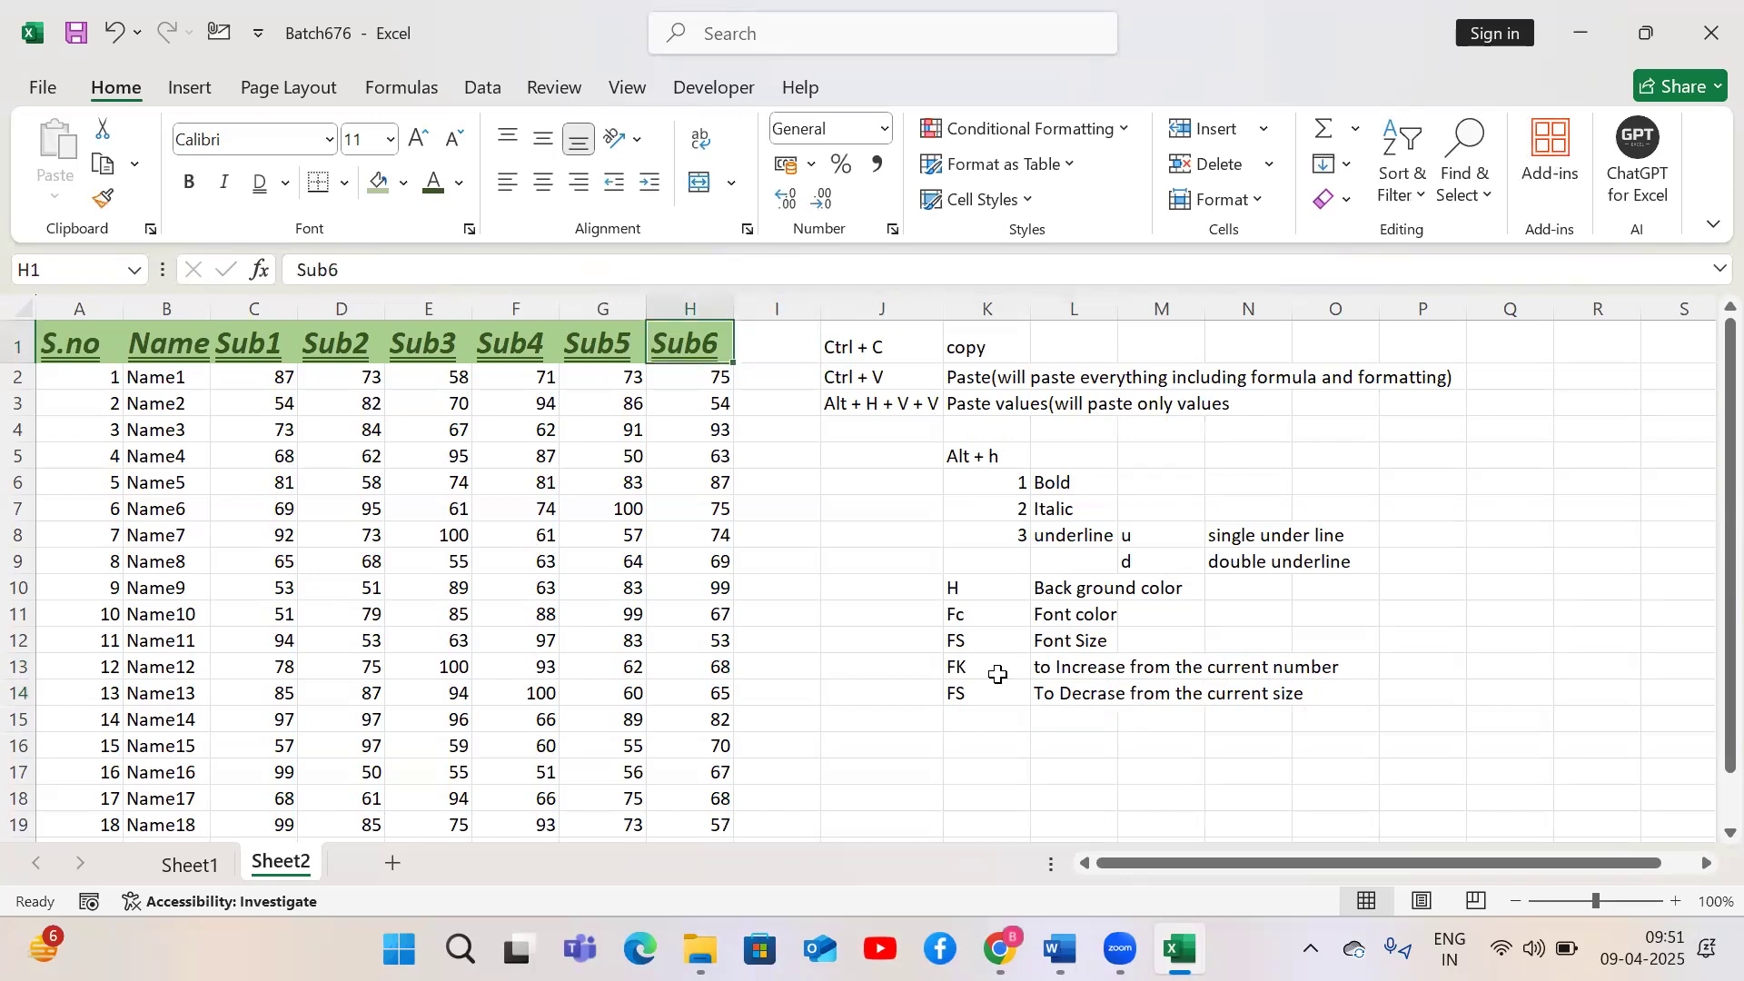
{"action": "key", "text": "ctrl+Left"}
{"action": "key", "text": "ctrl+shift+Right"}
{"action": "key", "text": "alt"}
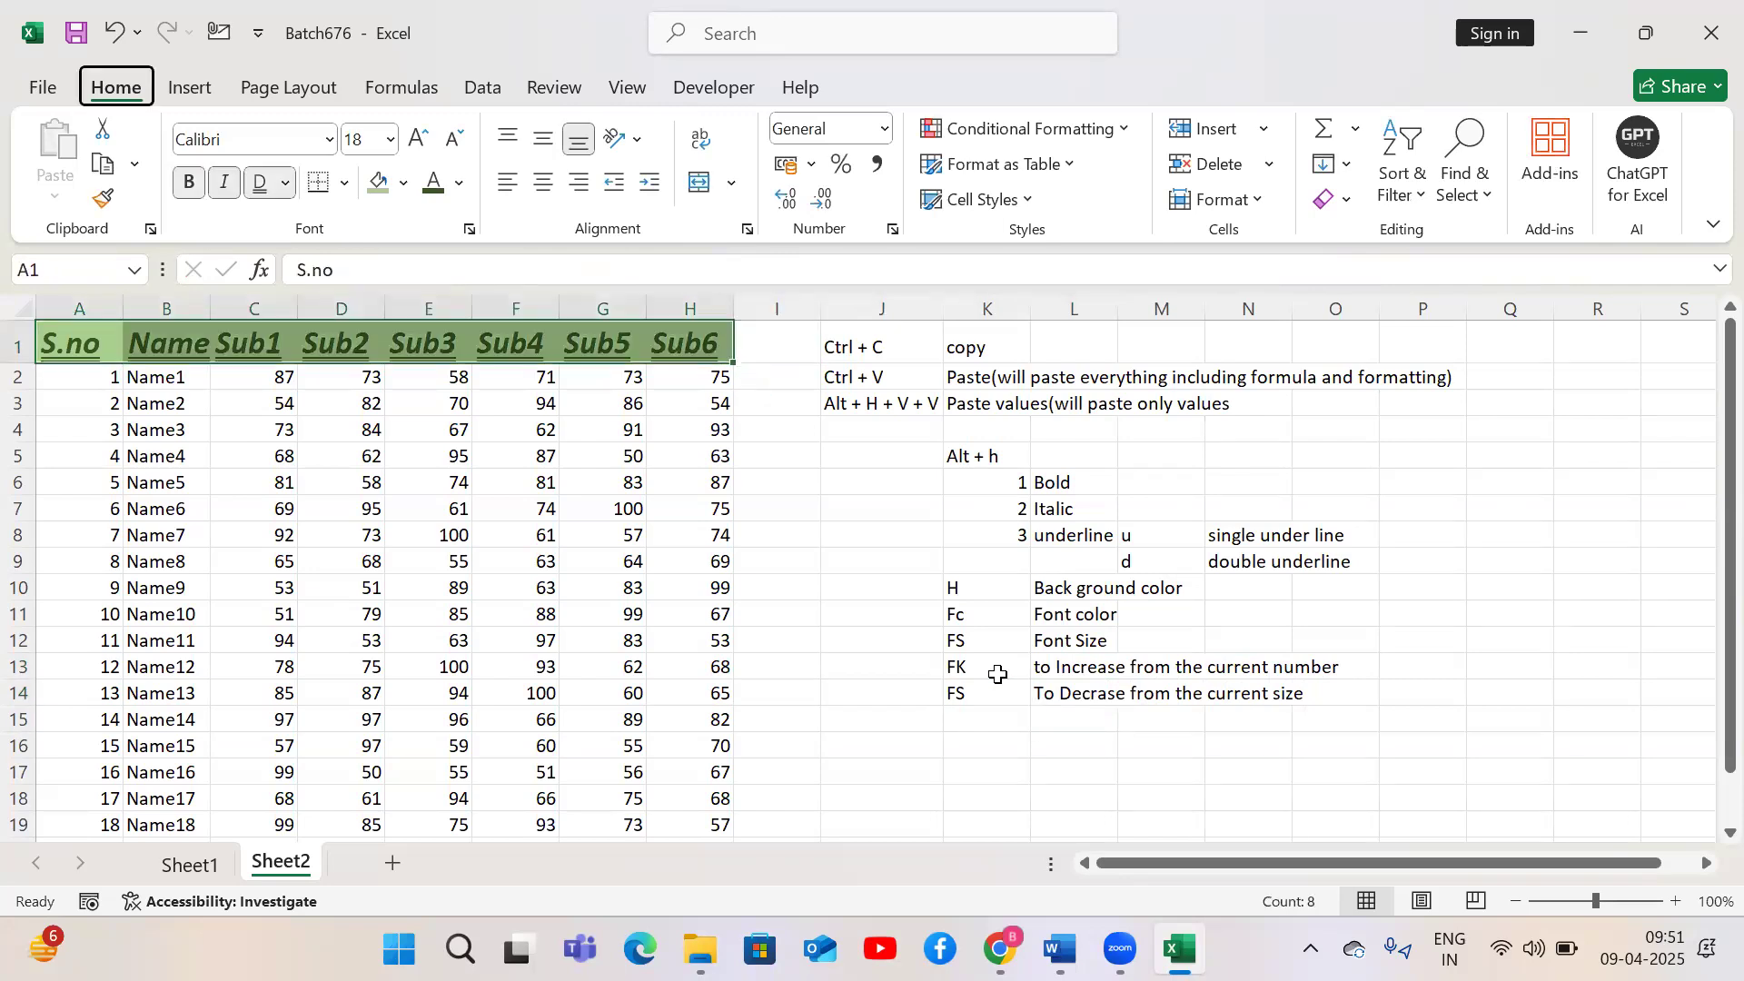
{"action": "key", "text": "h"}
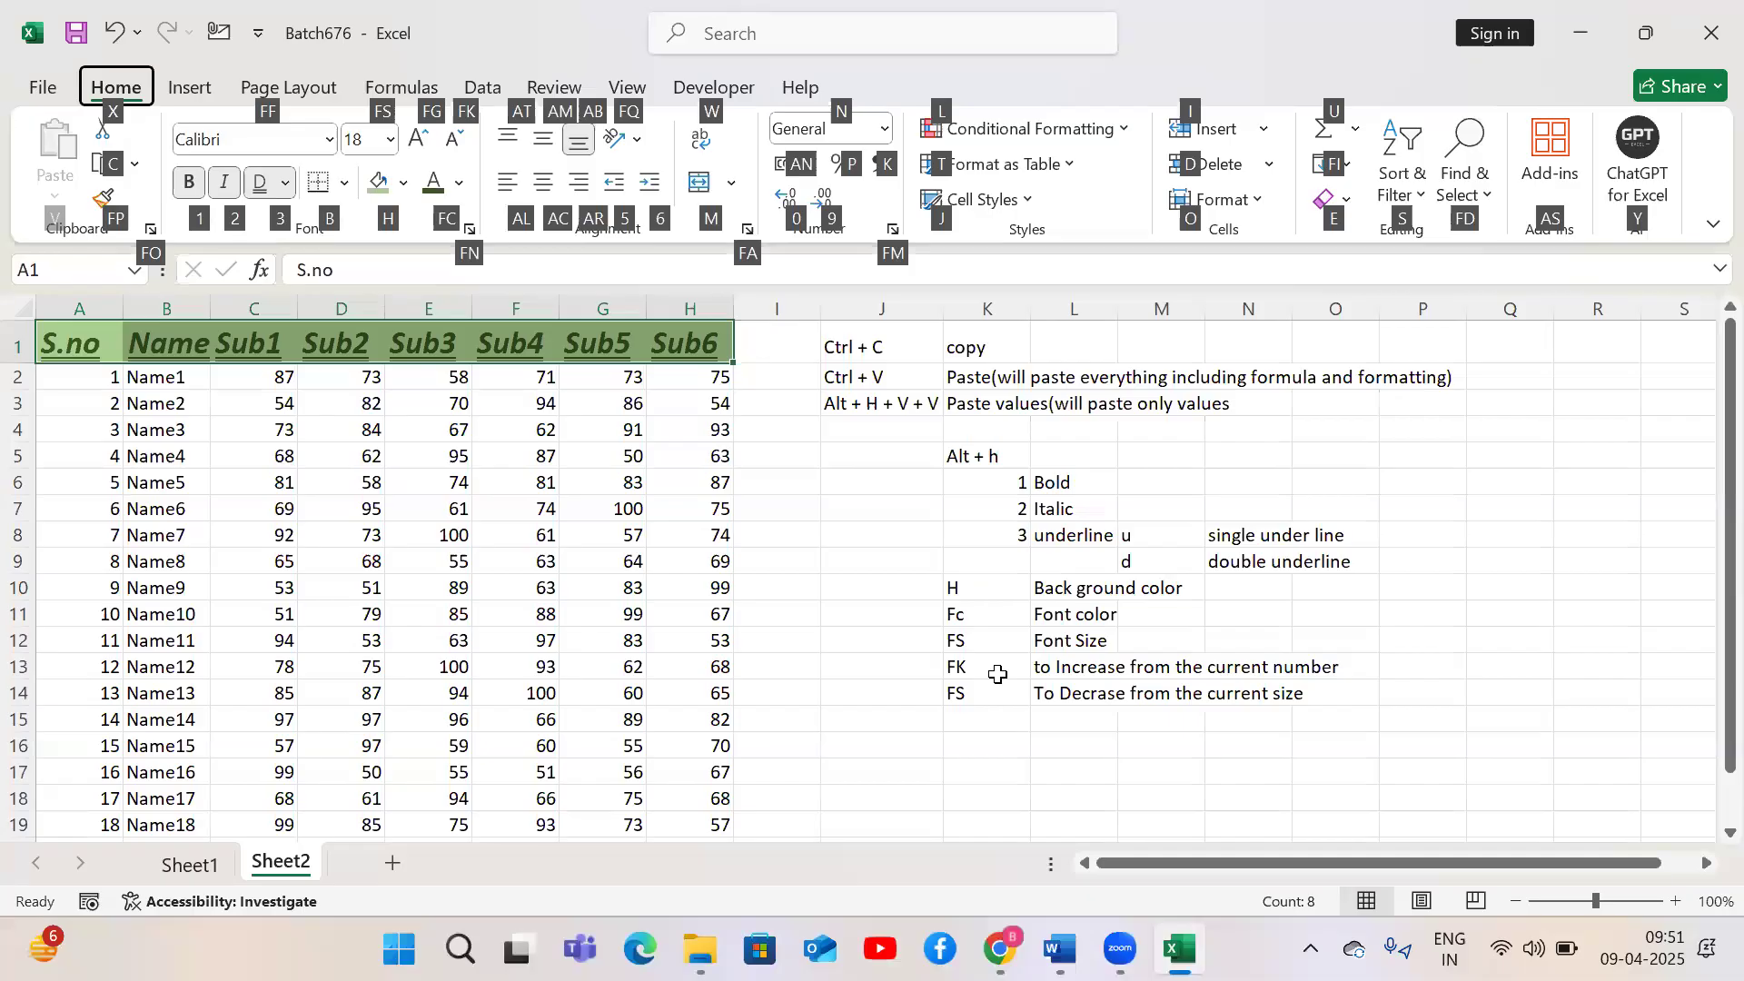
{"action": "key", "text": "f"}
{"action": "key", "text": "k"}
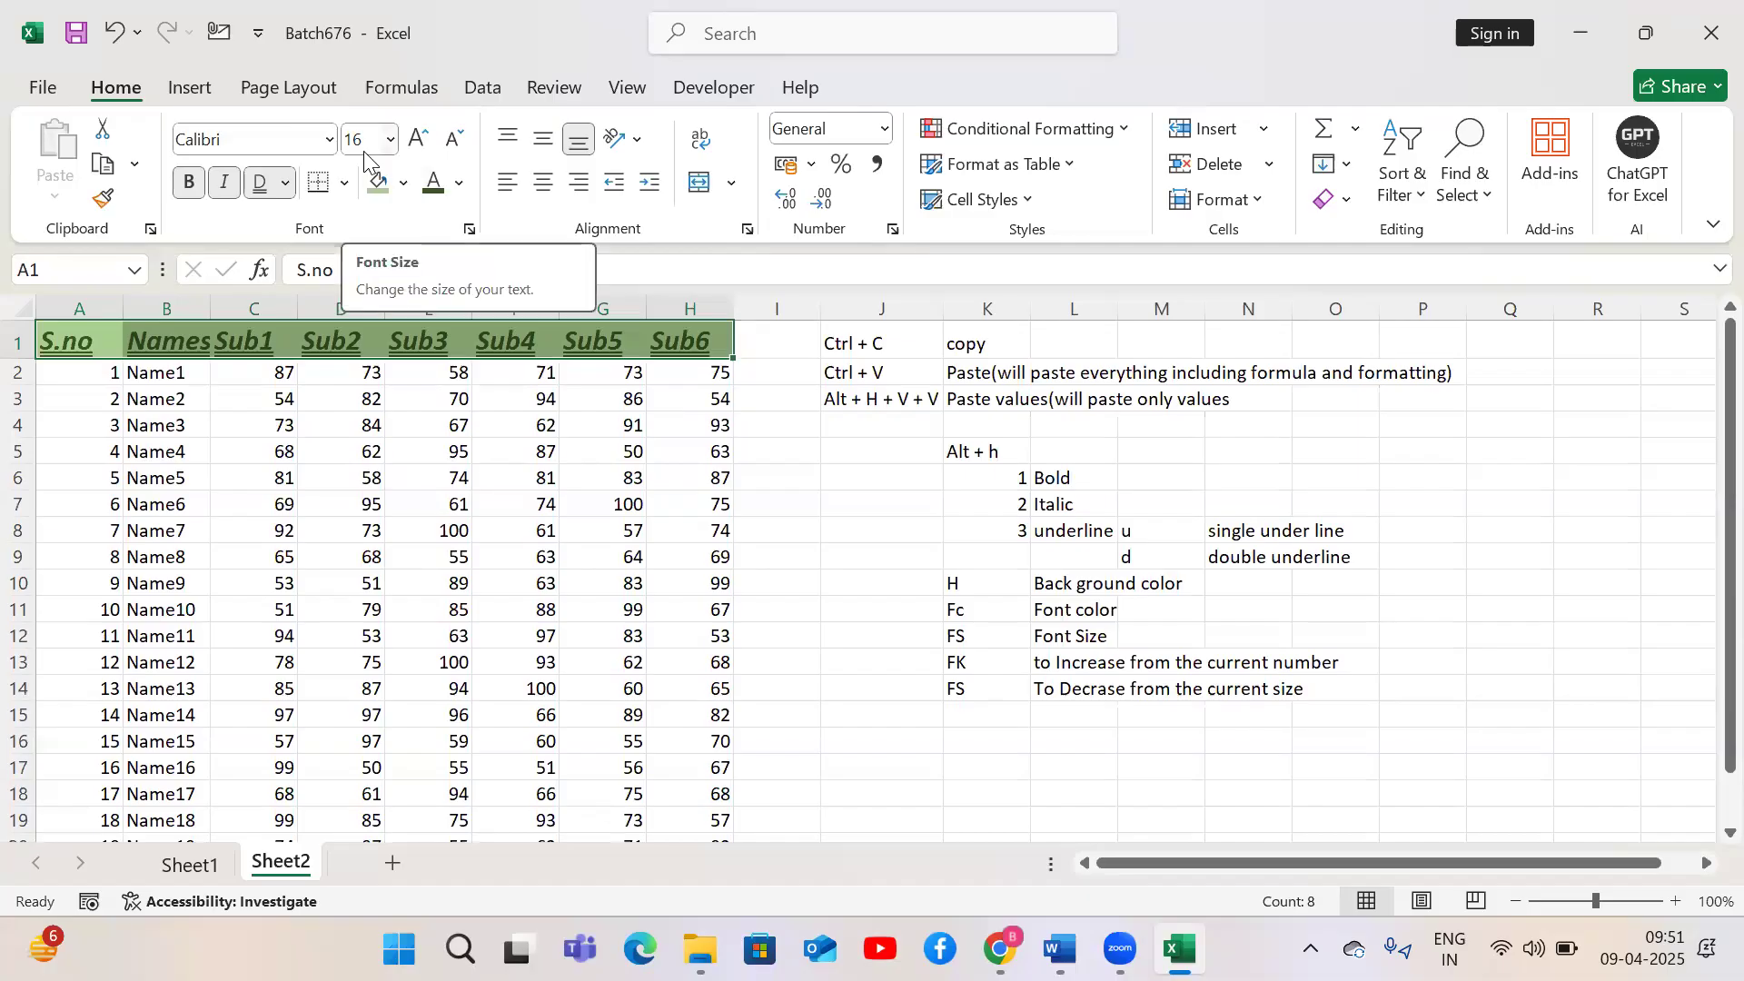
{"action": "key", "text": "alt"}
{"action": "key", "text": "h"}
{"action": "key", "text": "f"}
{"action": "key", "text": "k"}
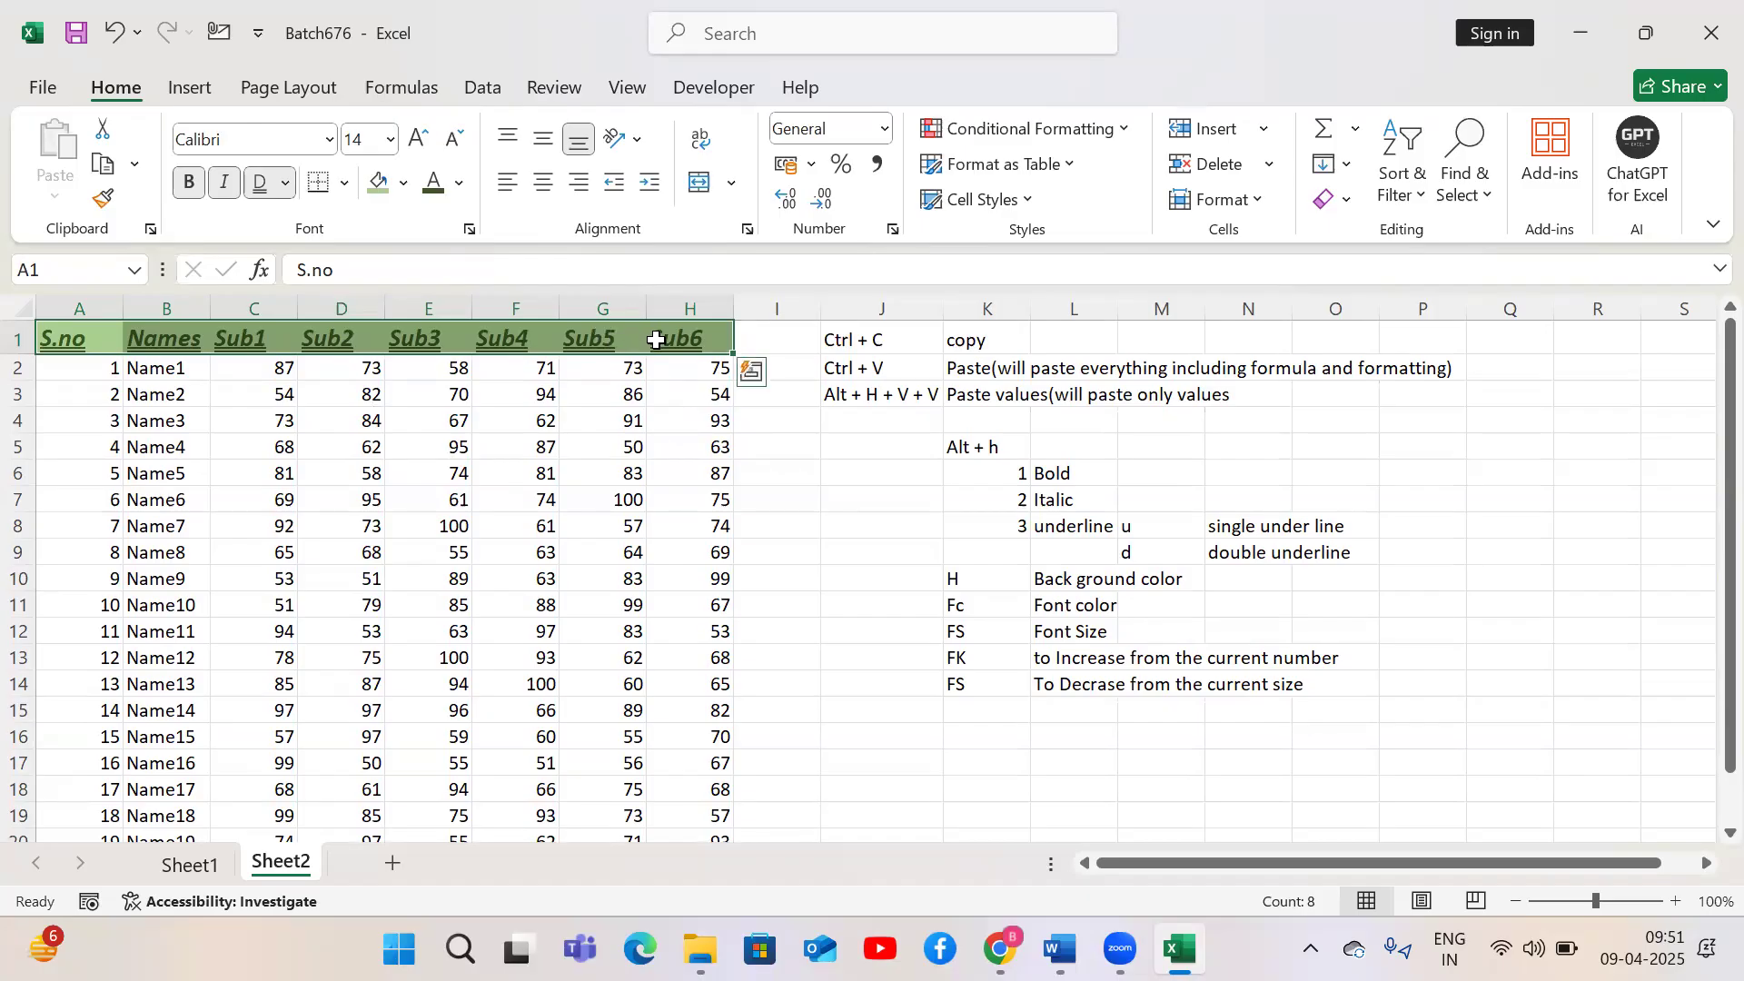
Select the whole marks table and apply All Borders to it
{"action": "left_click", "coordinate": [413, 520]}
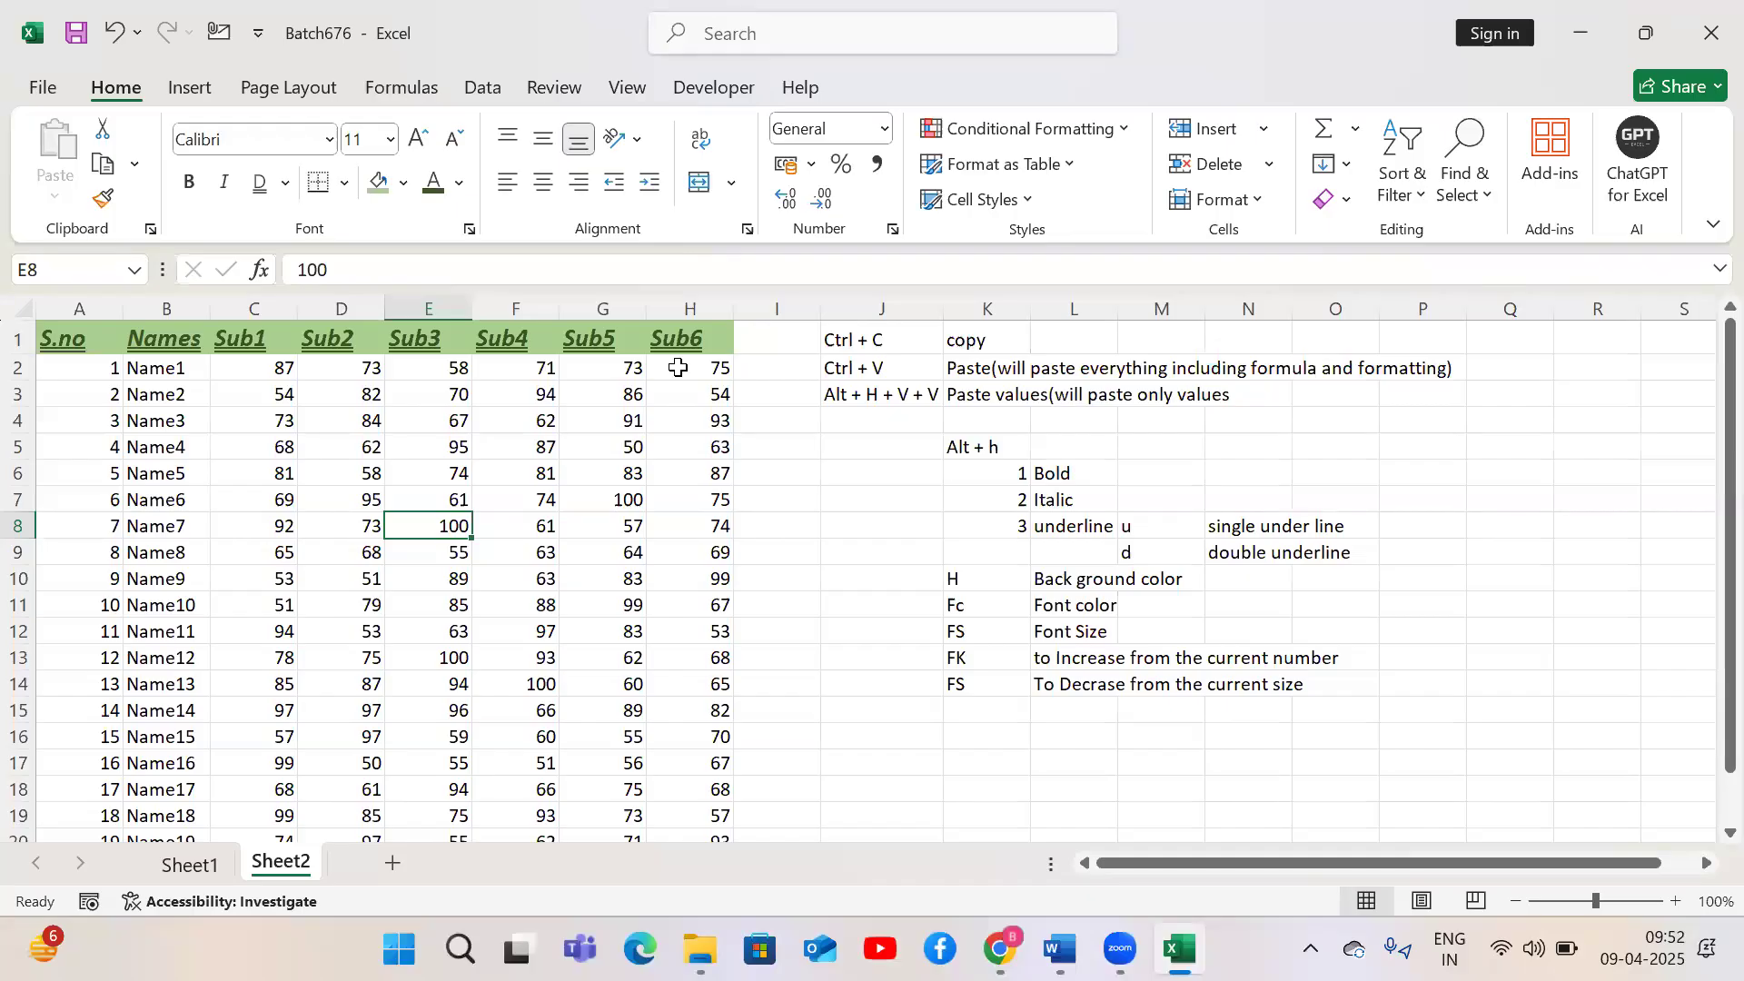
{"action": "key", "text": "ctrl+a"}
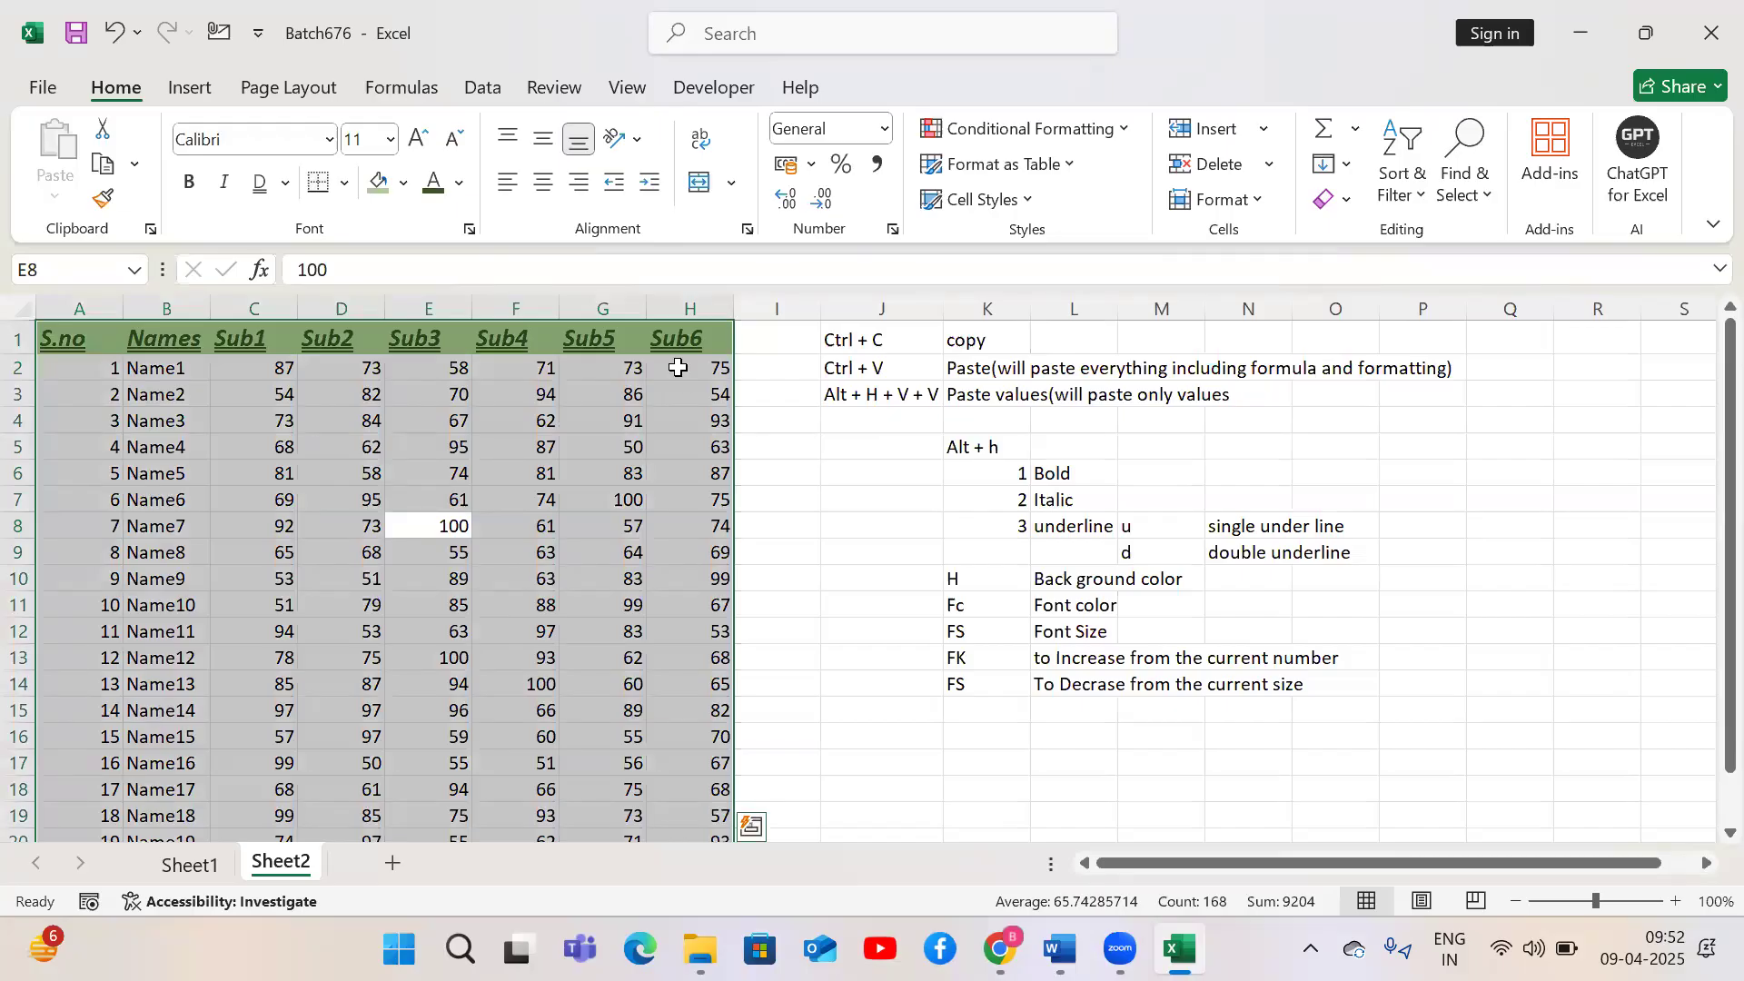
{"action": "key", "text": "alt"}
{"action": "key", "text": "h"}
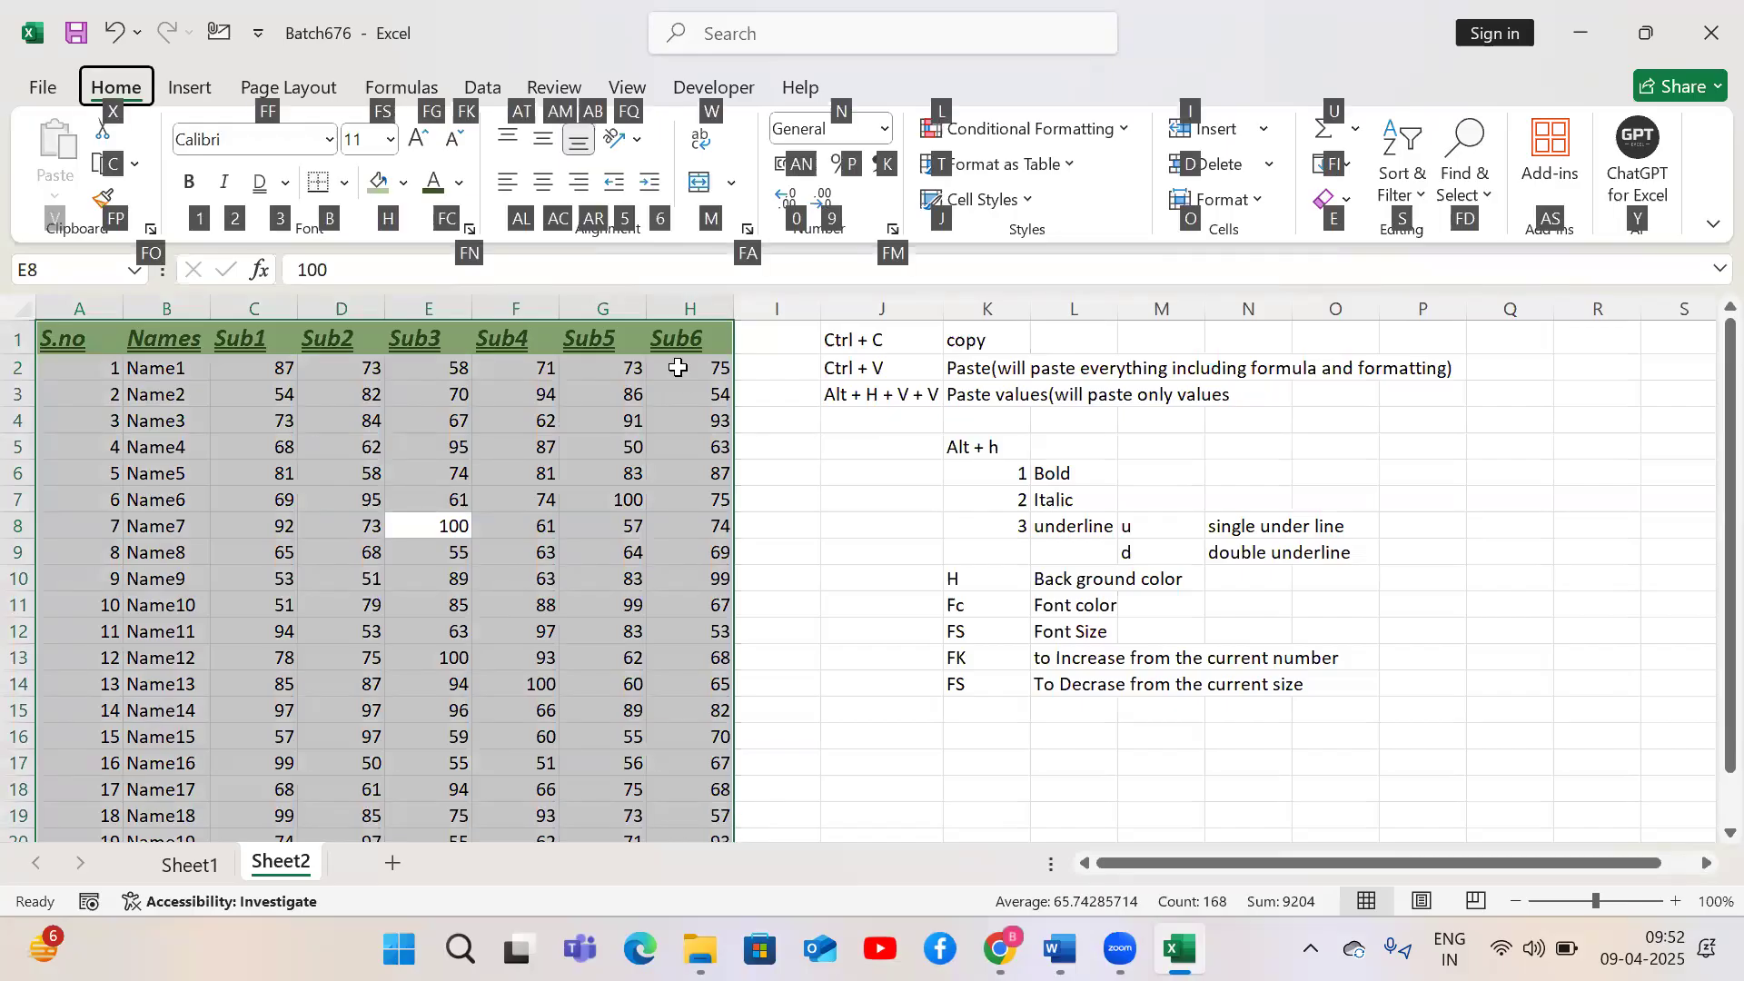
{"action": "key", "text": "b"}
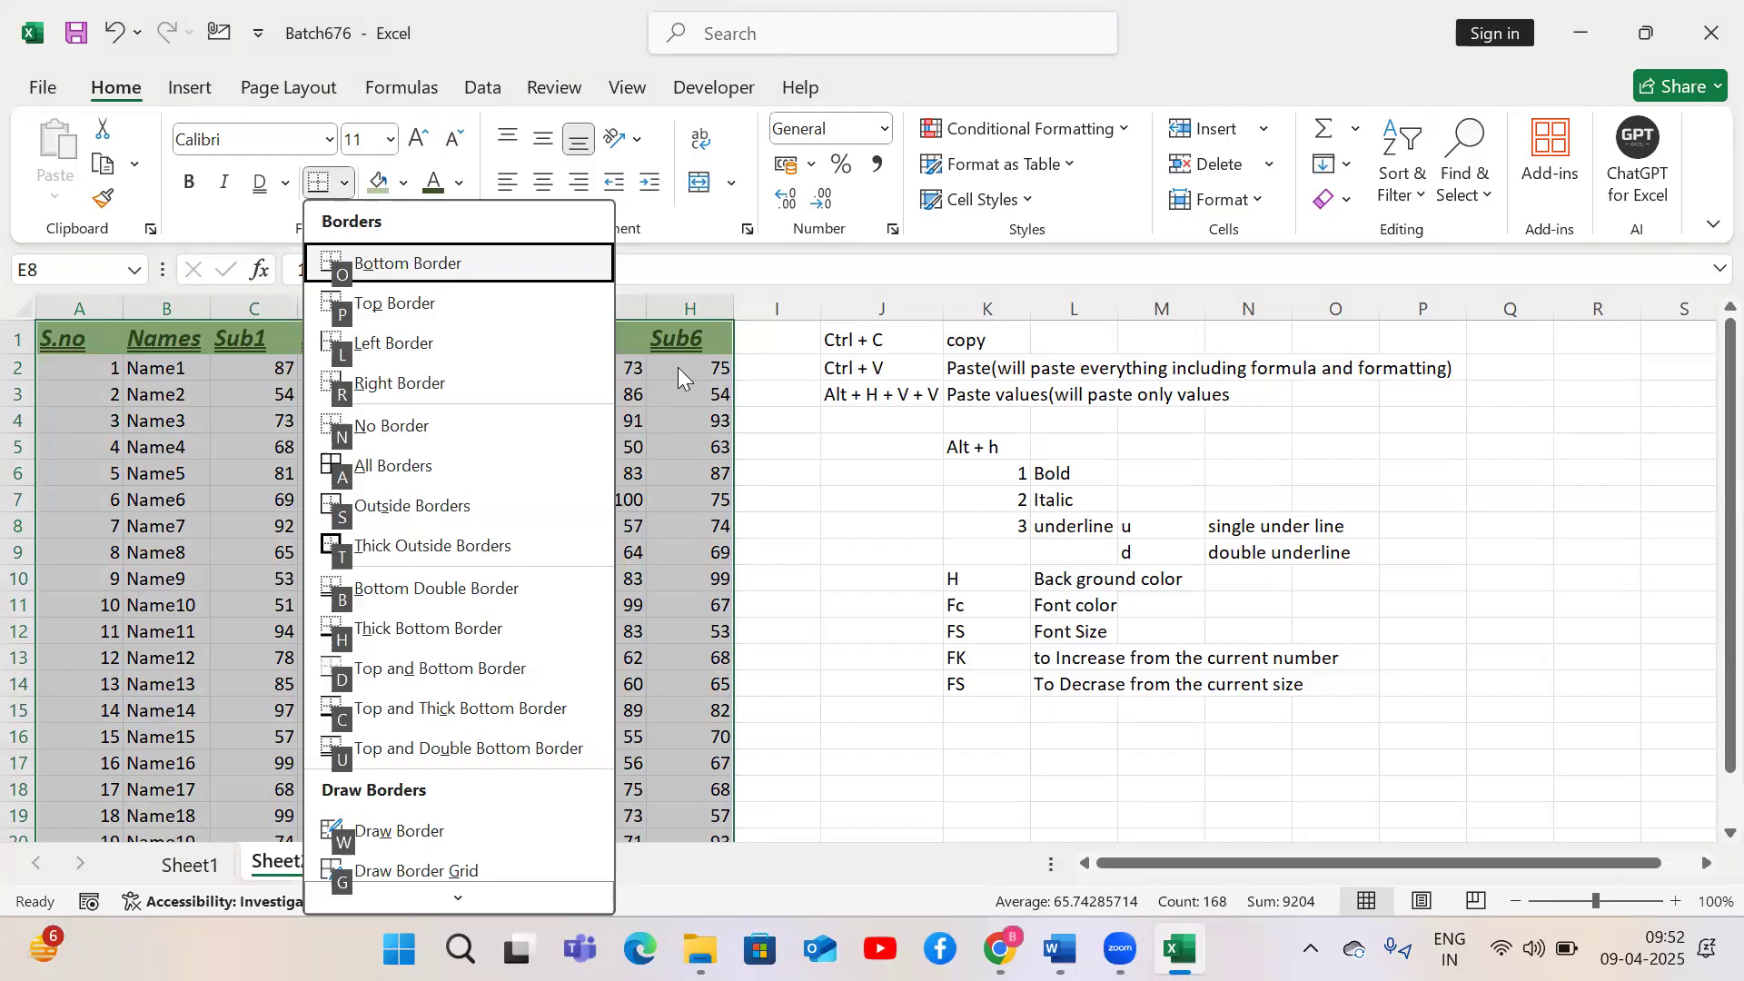
{"action": "key", "text": "a"}
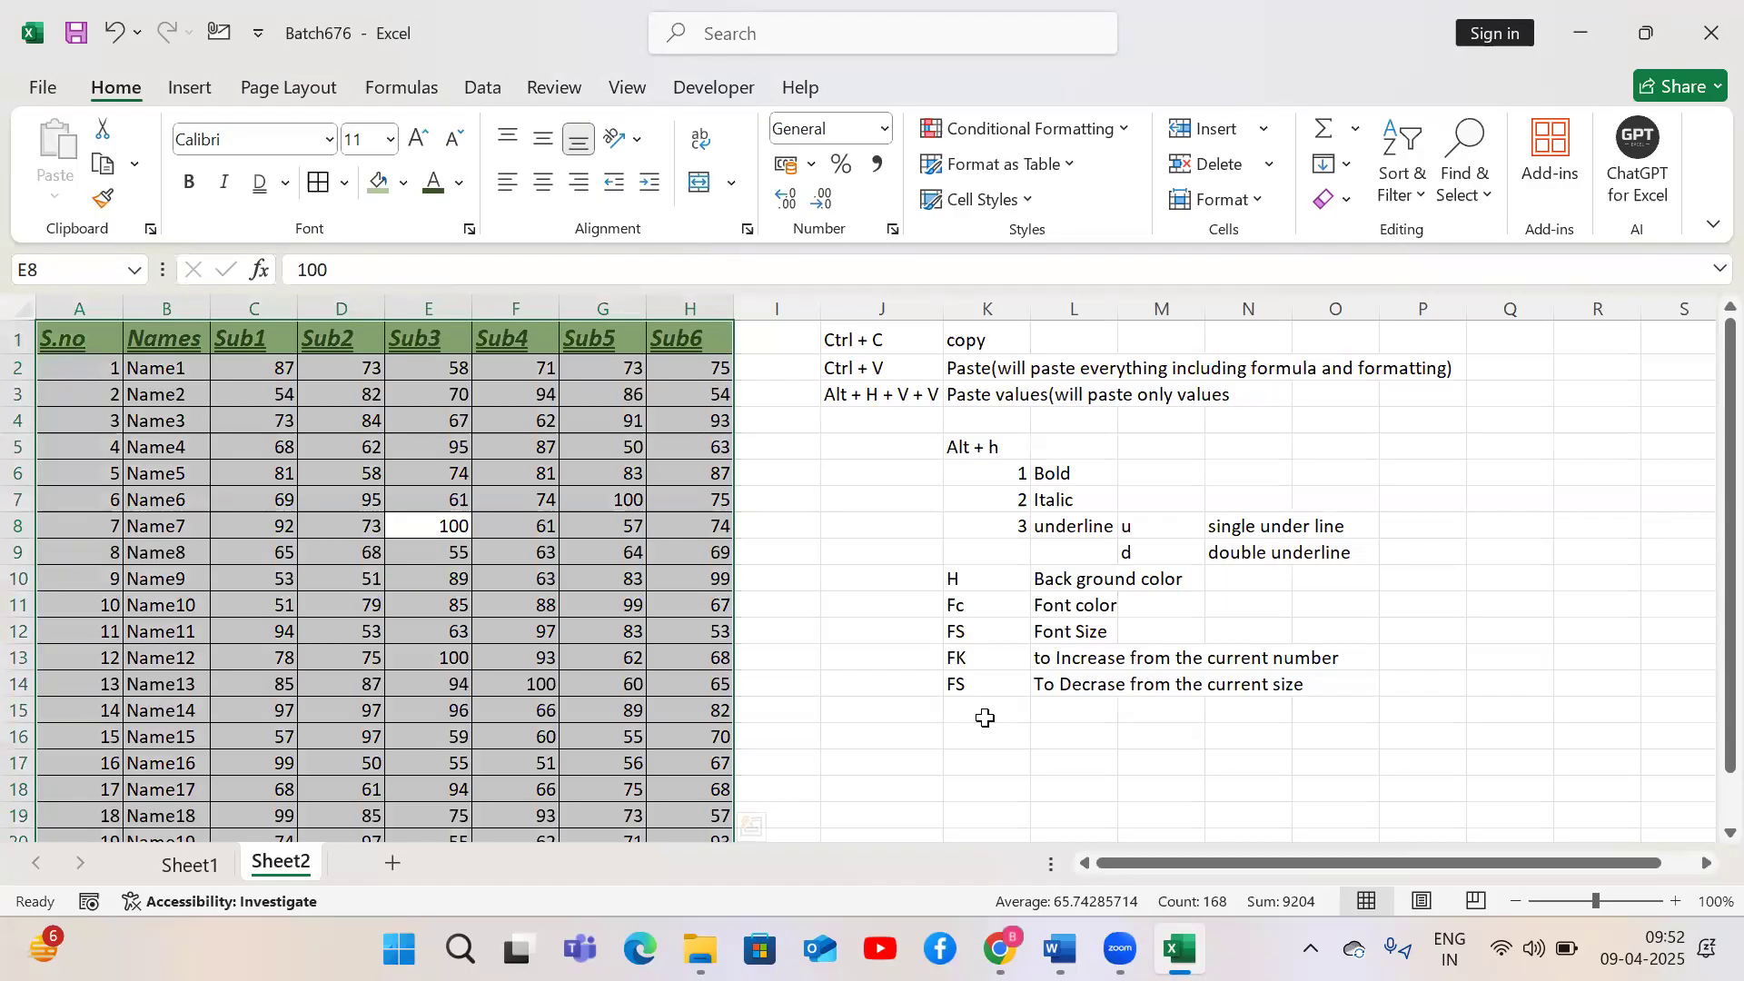
Enter B in K15 and Borders in L15
{"action": "left_click", "coordinate": [986, 718]}
{"action": "type", "text": "B"}
{"action": "key", "text": "Tab"}
{"action": "type", "text": "Bordesr"}
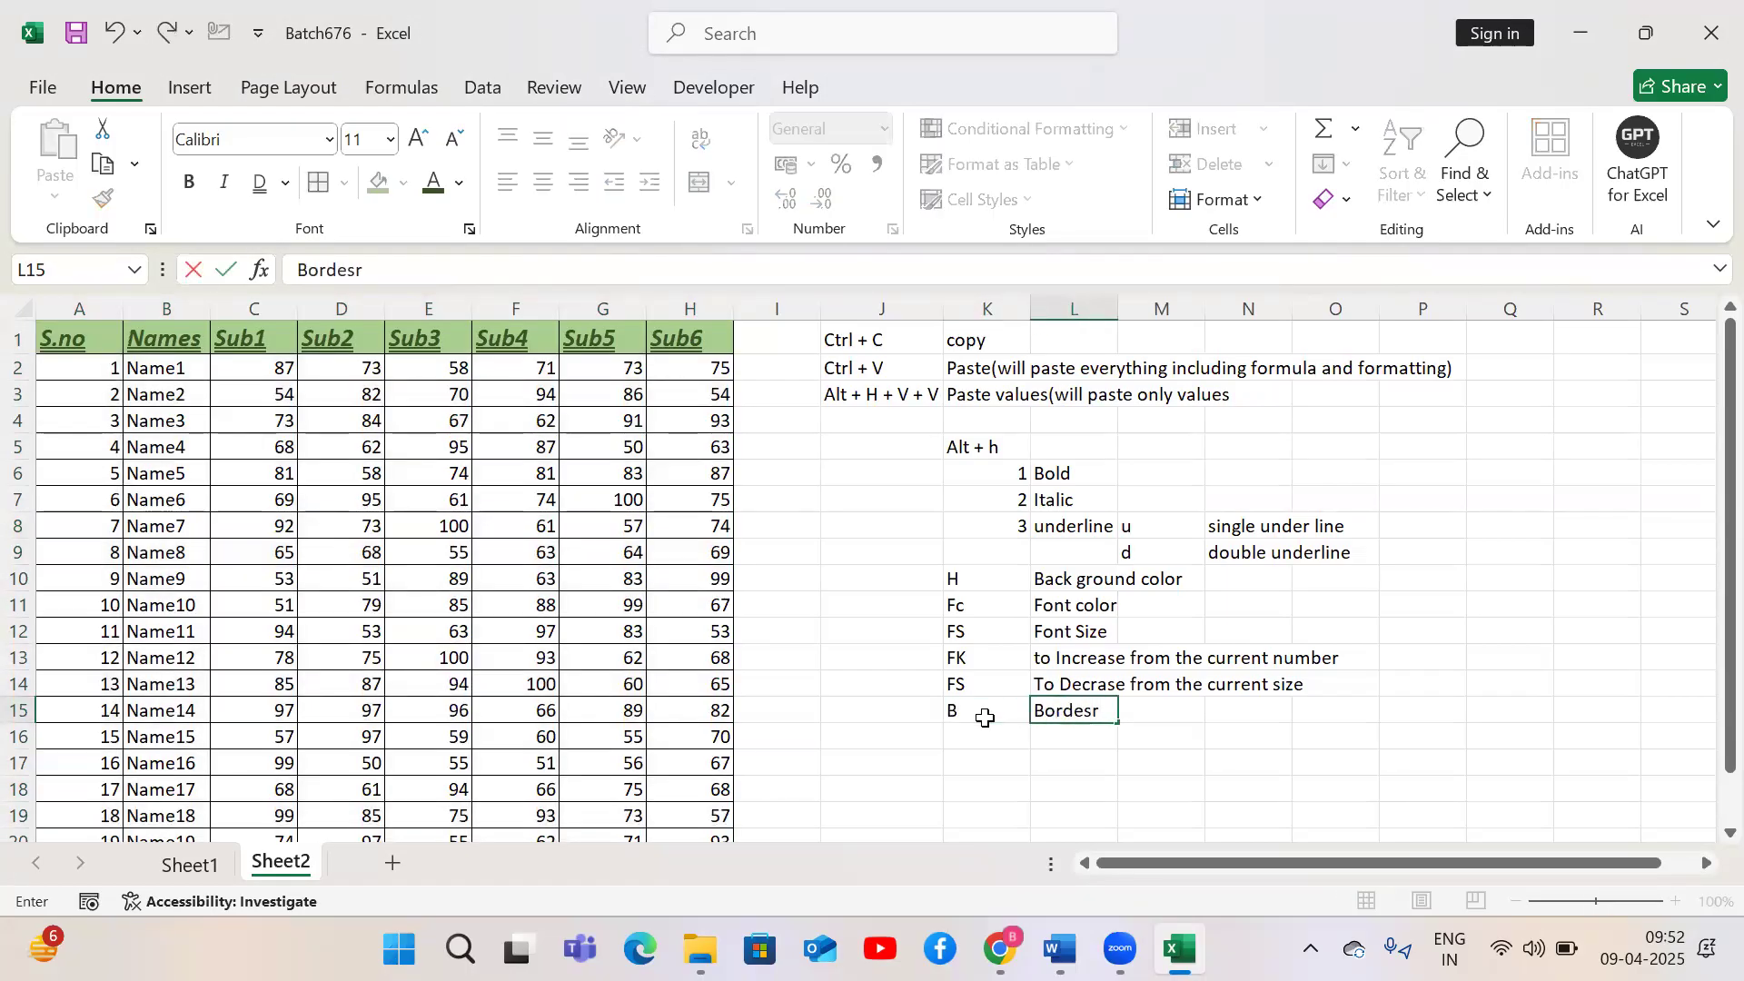
{"action": "key", "text": "BackSpace"}
{"action": "key", "text": "BackSpace"}
{"action": "type", "text": "rs"}
{"action": "key", "text": "Tab"}
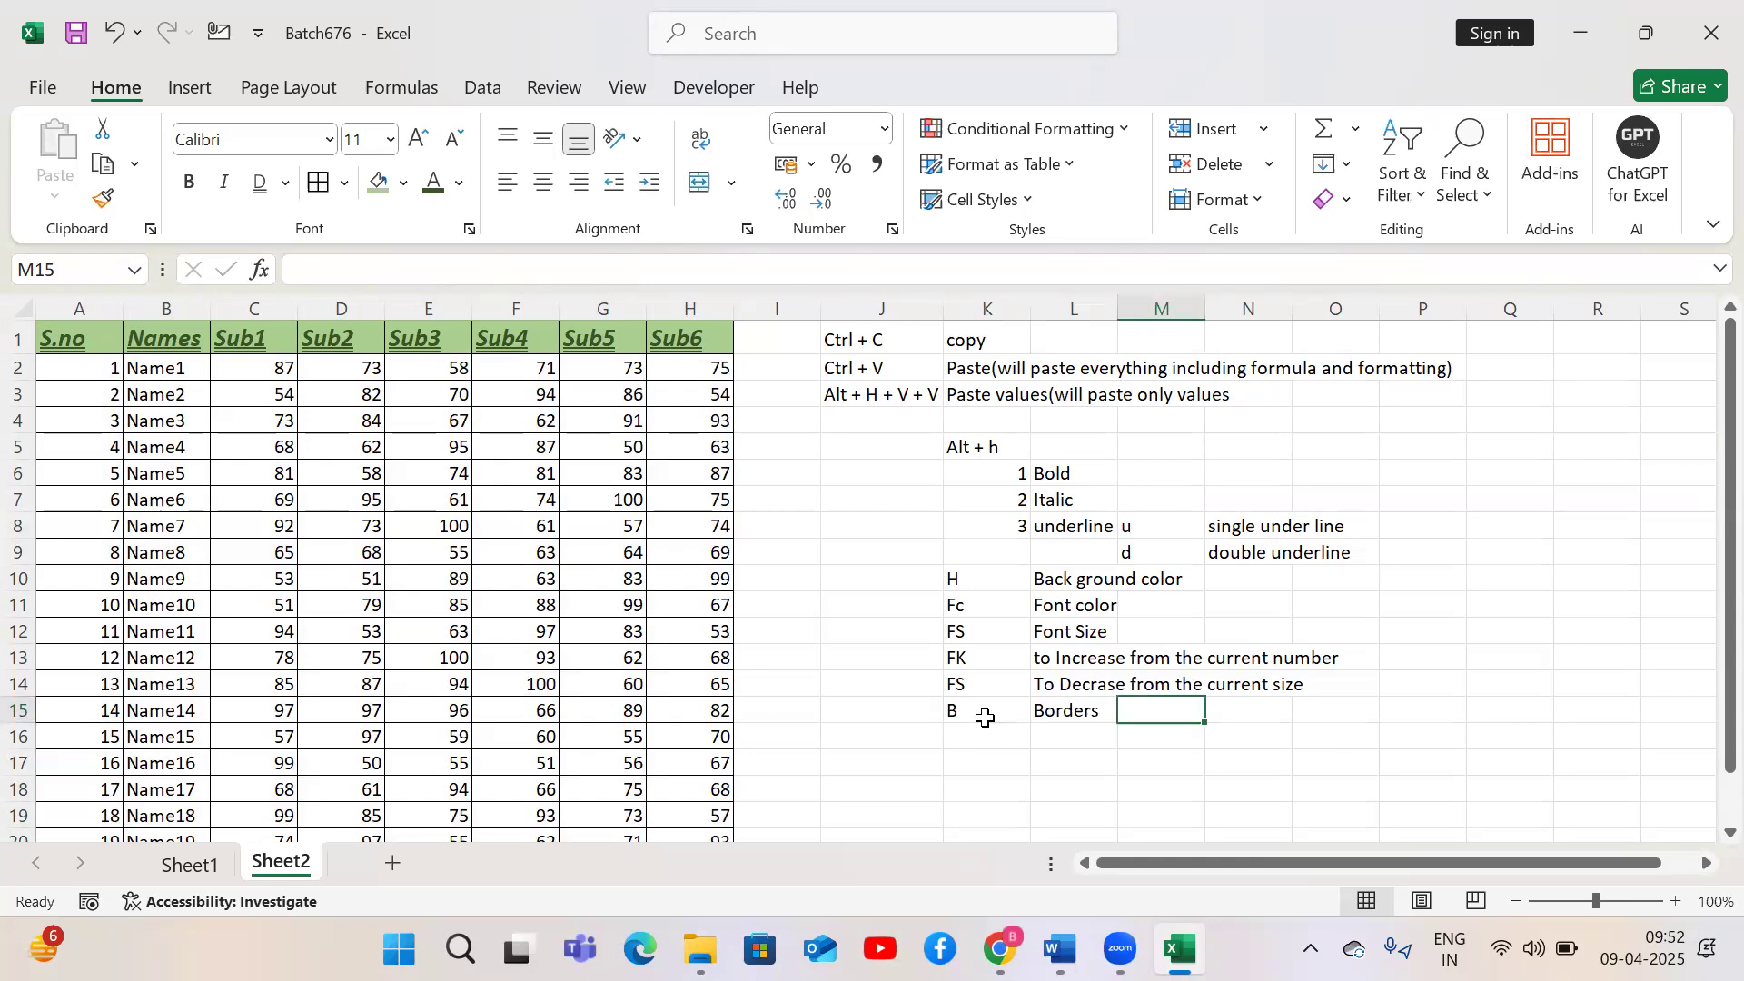
Enter A in M15 and All Borders in N15
{"action": "type", "text": "A"}
{"action": "key", "text": "Tab"}
{"action": "type", "text": "All"}
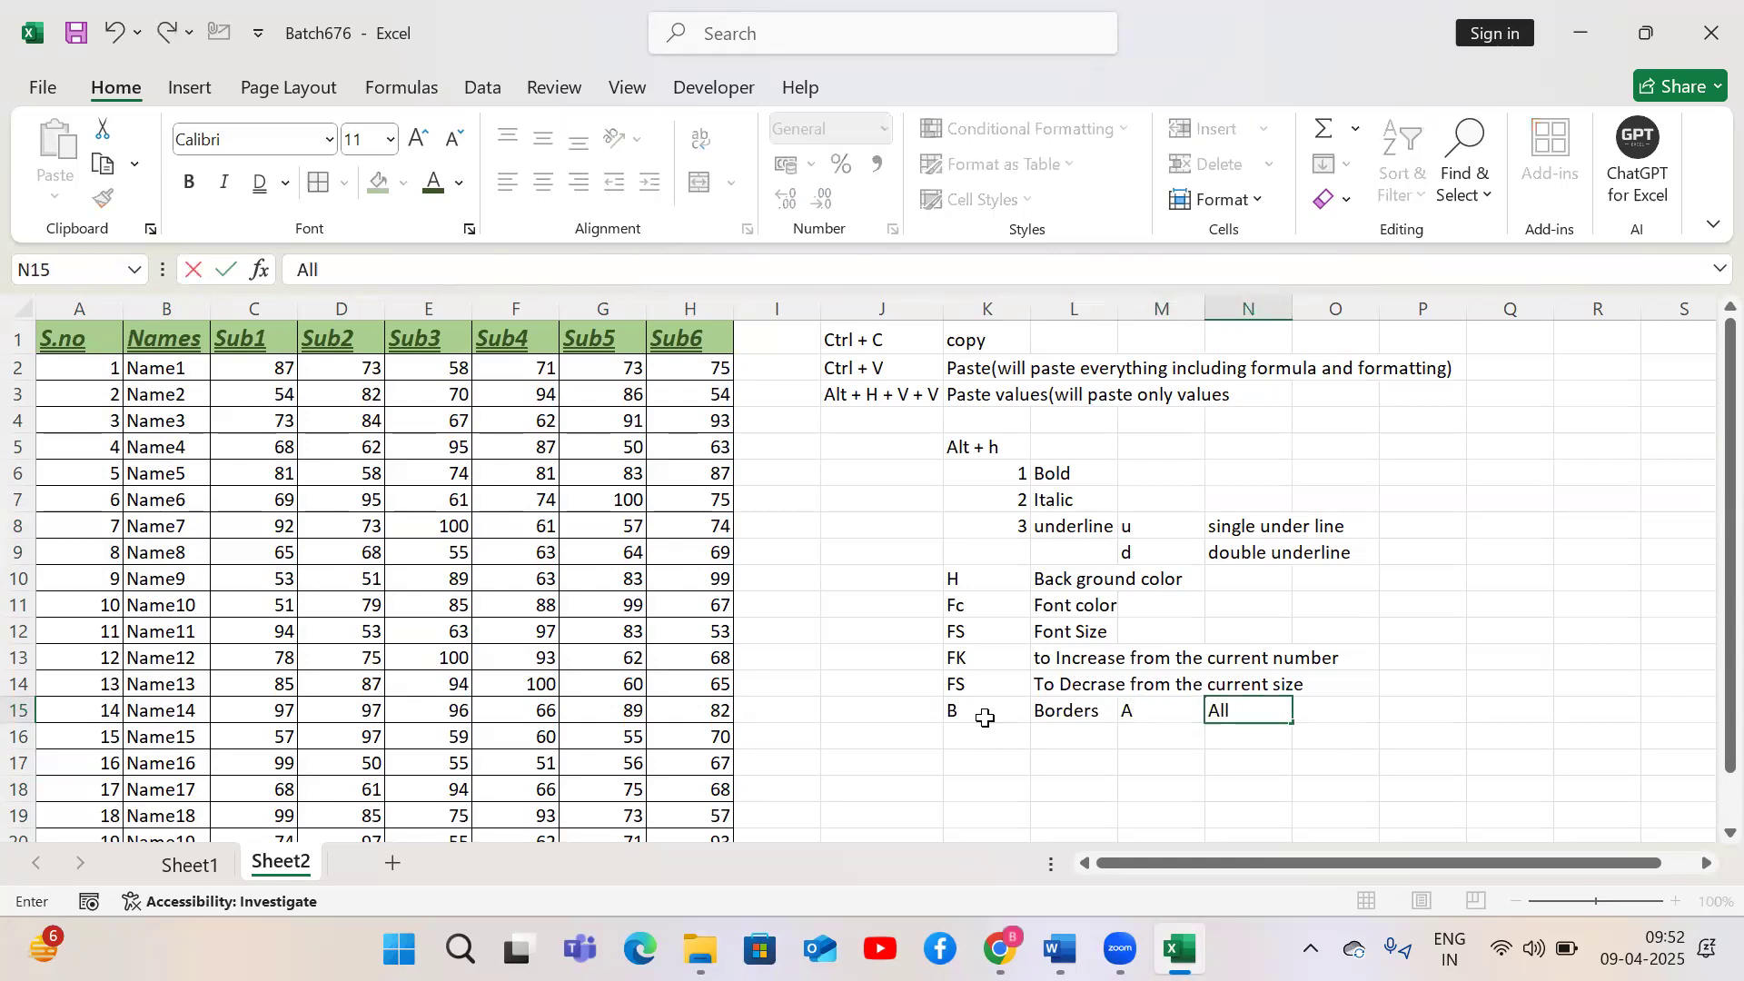
{"action": "type", "text": " Borders"}
{"action": "key", "text": "Return"}
{"action": "key", "text": "ctrl+Home"}
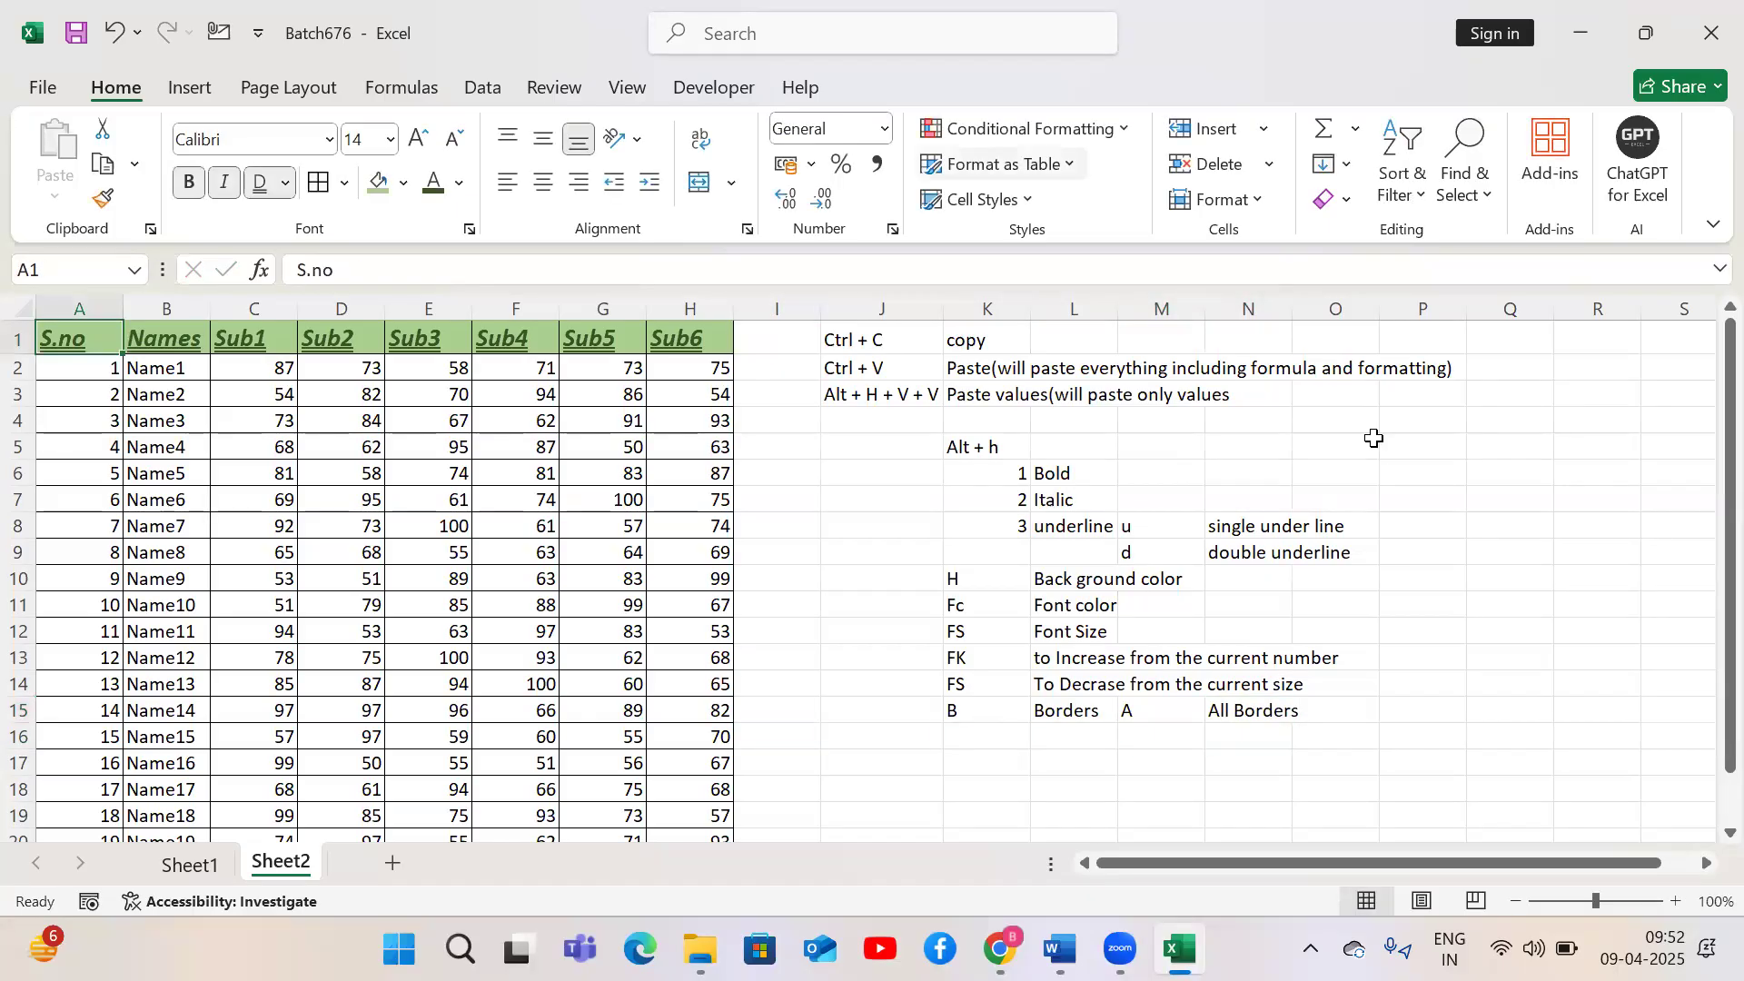
Enter the sample values 123 in U1 and Abc in U2
{"action": "left_click", "coordinate": [456, 450]}
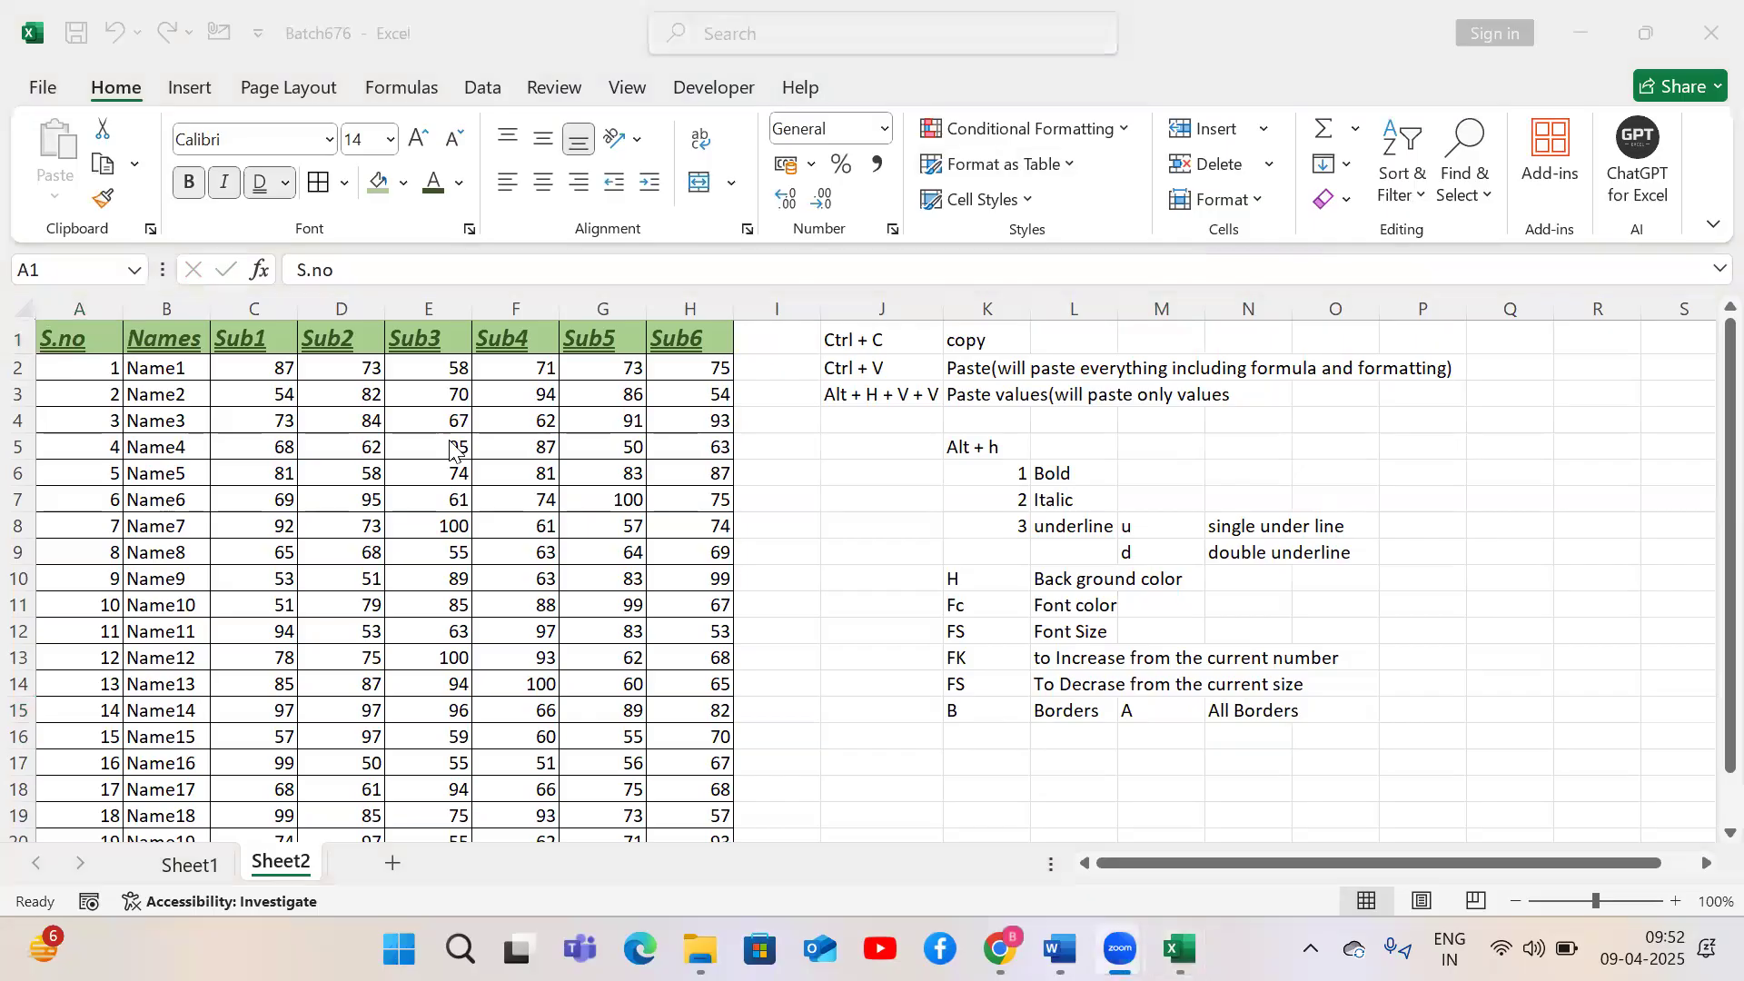
{"action": "left_click", "coordinate": [365, 469]}
{"action": "key", "text": "Right"}
{"action": "key", "text": "Right"}
{"action": "key", "text": "Right"}
{"action": "key", "text": "Right"}
{"action": "key", "text": "Right"}
{"action": "key", "text": "Right"}
{"action": "key", "text": "Right"}
{"action": "key", "text": "Right"}
{"action": "key", "text": "Right"}
{"action": "key", "text": "Right"}
{"action": "key", "text": "Right"}
{"action": "key", "text": "Right"}
{"action": "key", "text": "Right"}
{"action": "key", "text": "Right"}
{"action": "key", "text": "Right"}
{"action": "key", "text": "Right"}
{"action": "key", "text": "Right"}
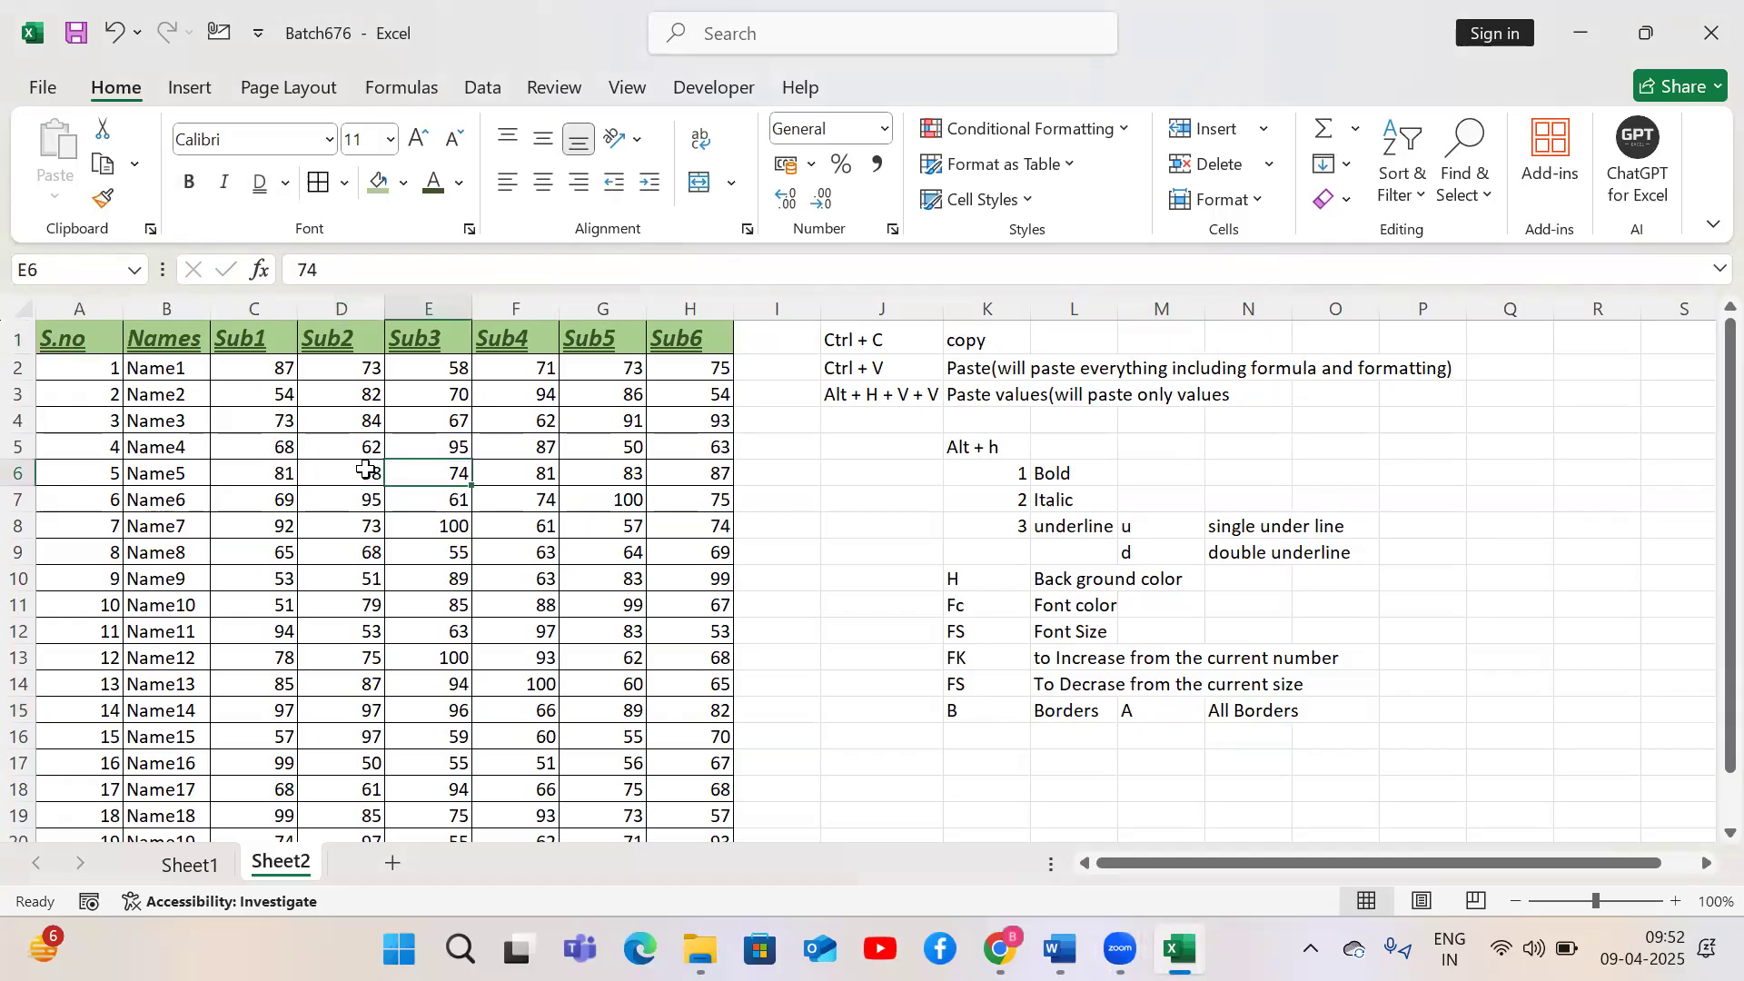
{"action": "key", "text": "ctrl+Up"}
{"action": "key", "text": "Right"}
{"action": "key", "text": "Right"}
{"action": "key", "text": "Right"}
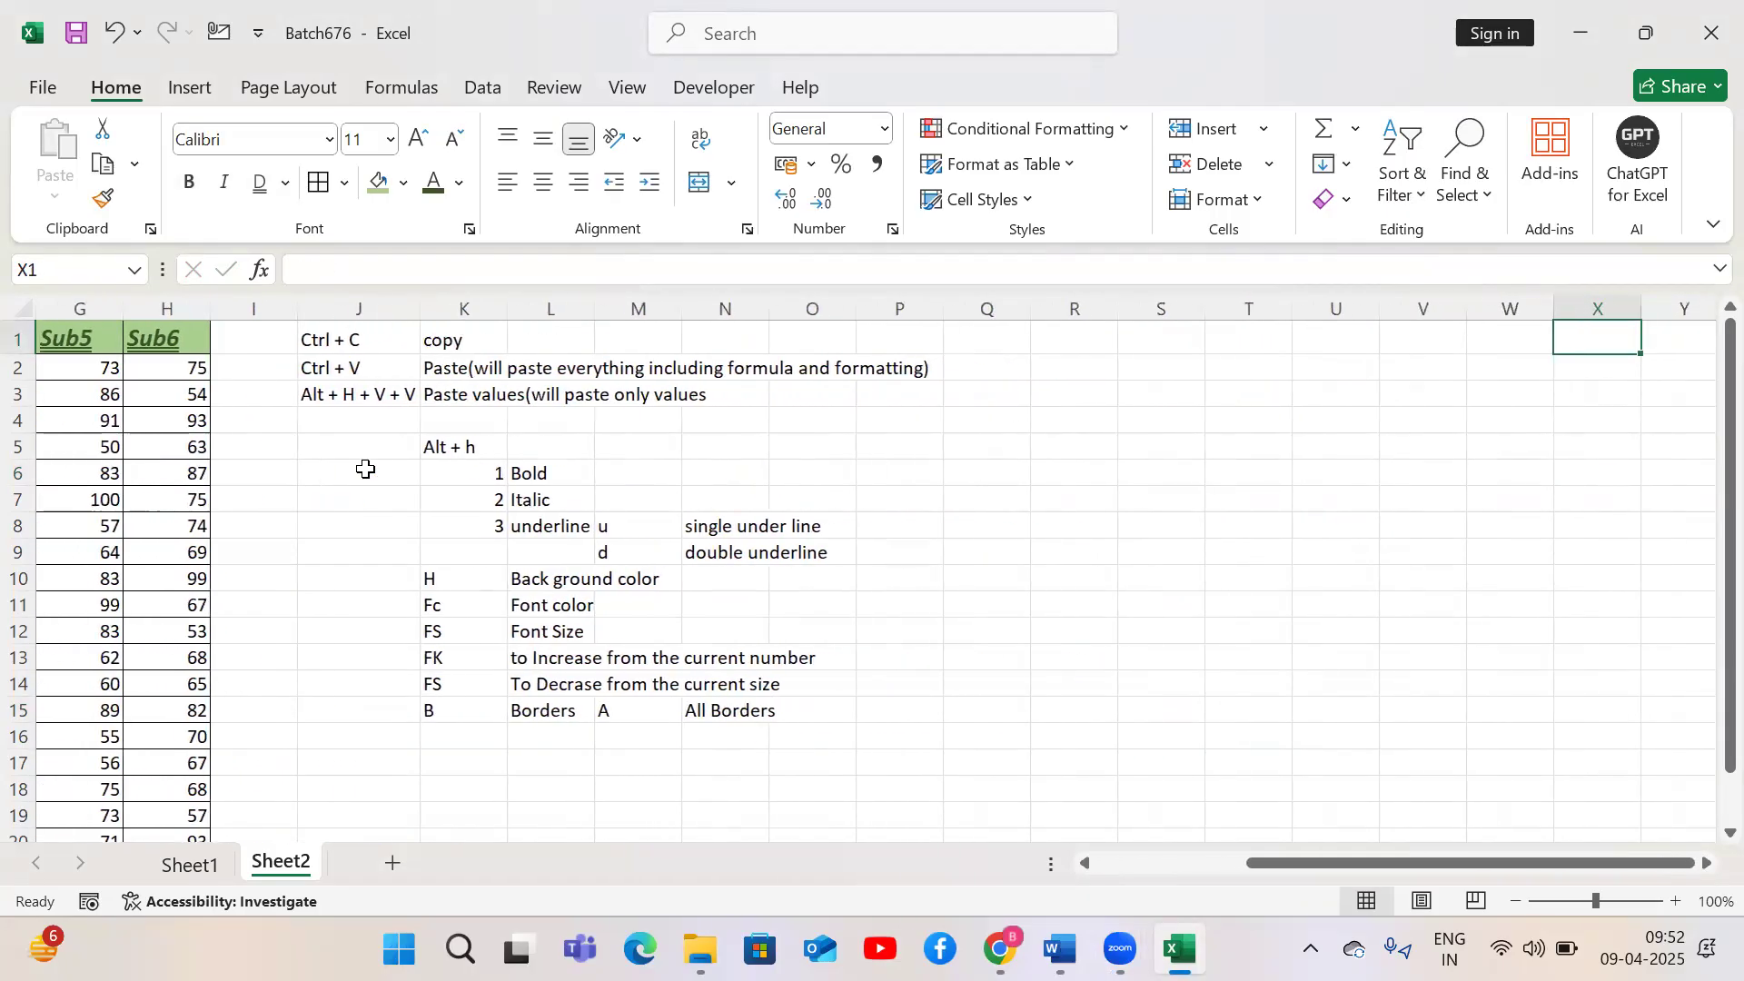
{"action": "key", "text": "Left"}
{"action": "key", "text": "Left"}
{"action": "key", "text": "Left"}
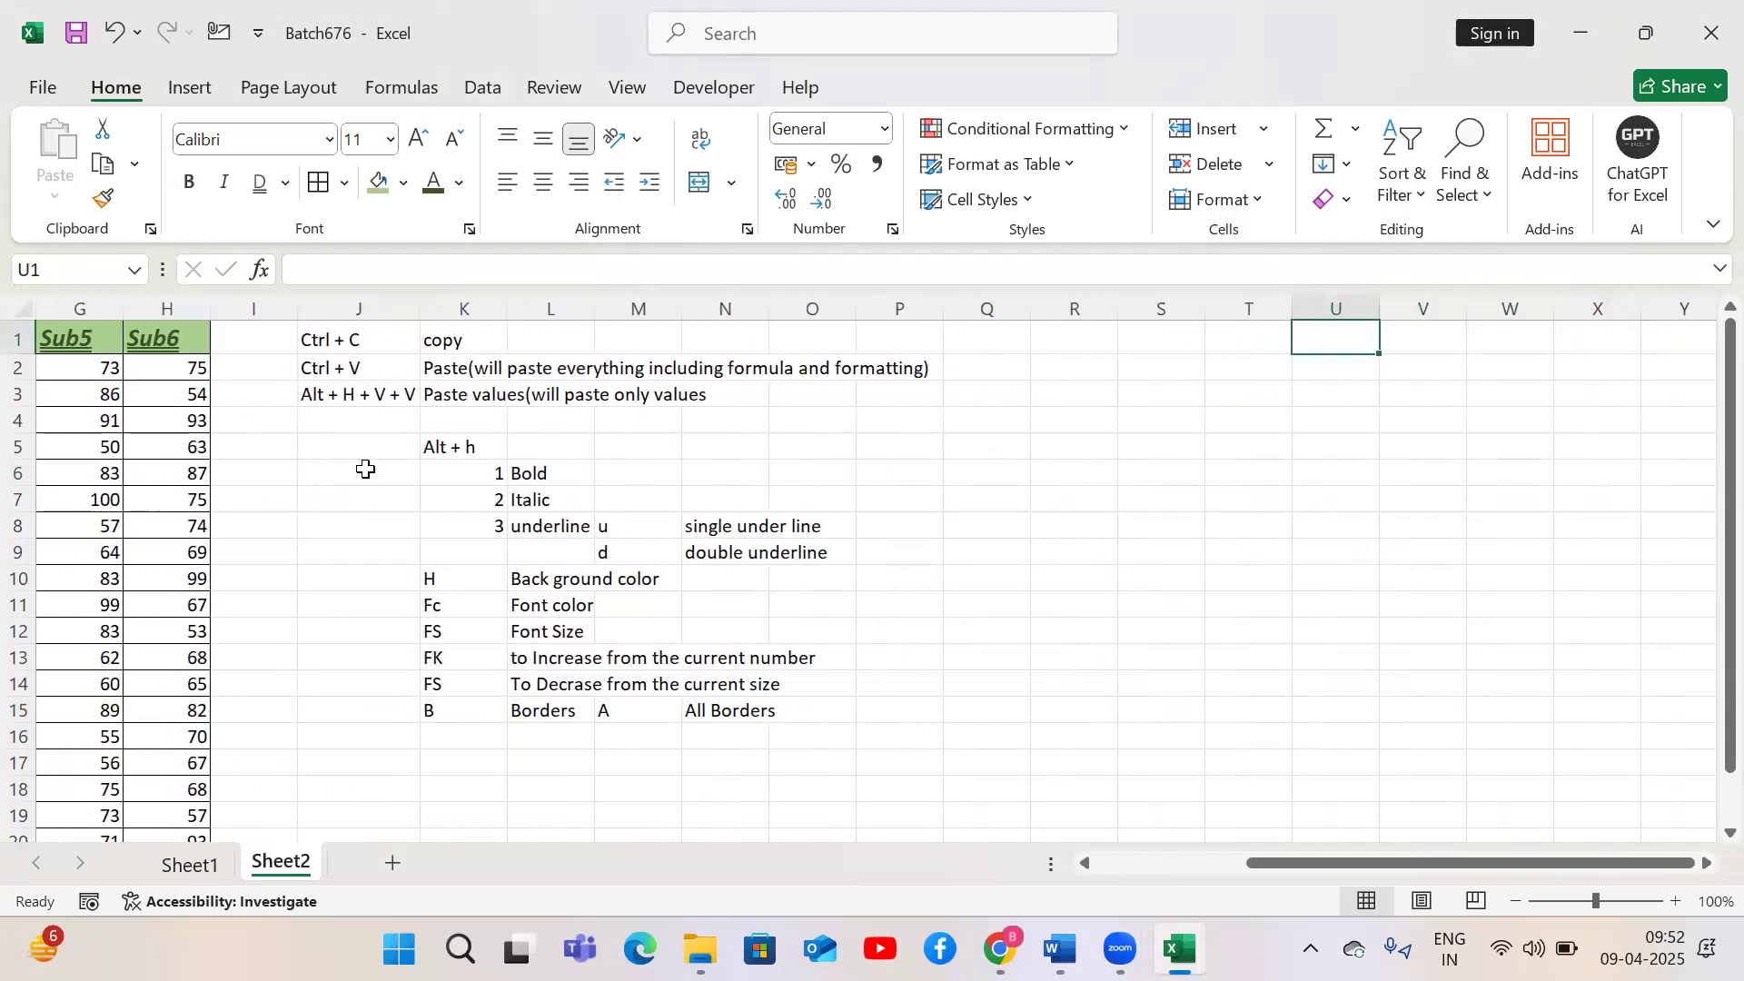
{"action": "type", "text": "123"}
{"action": "key", "text": "Return"}
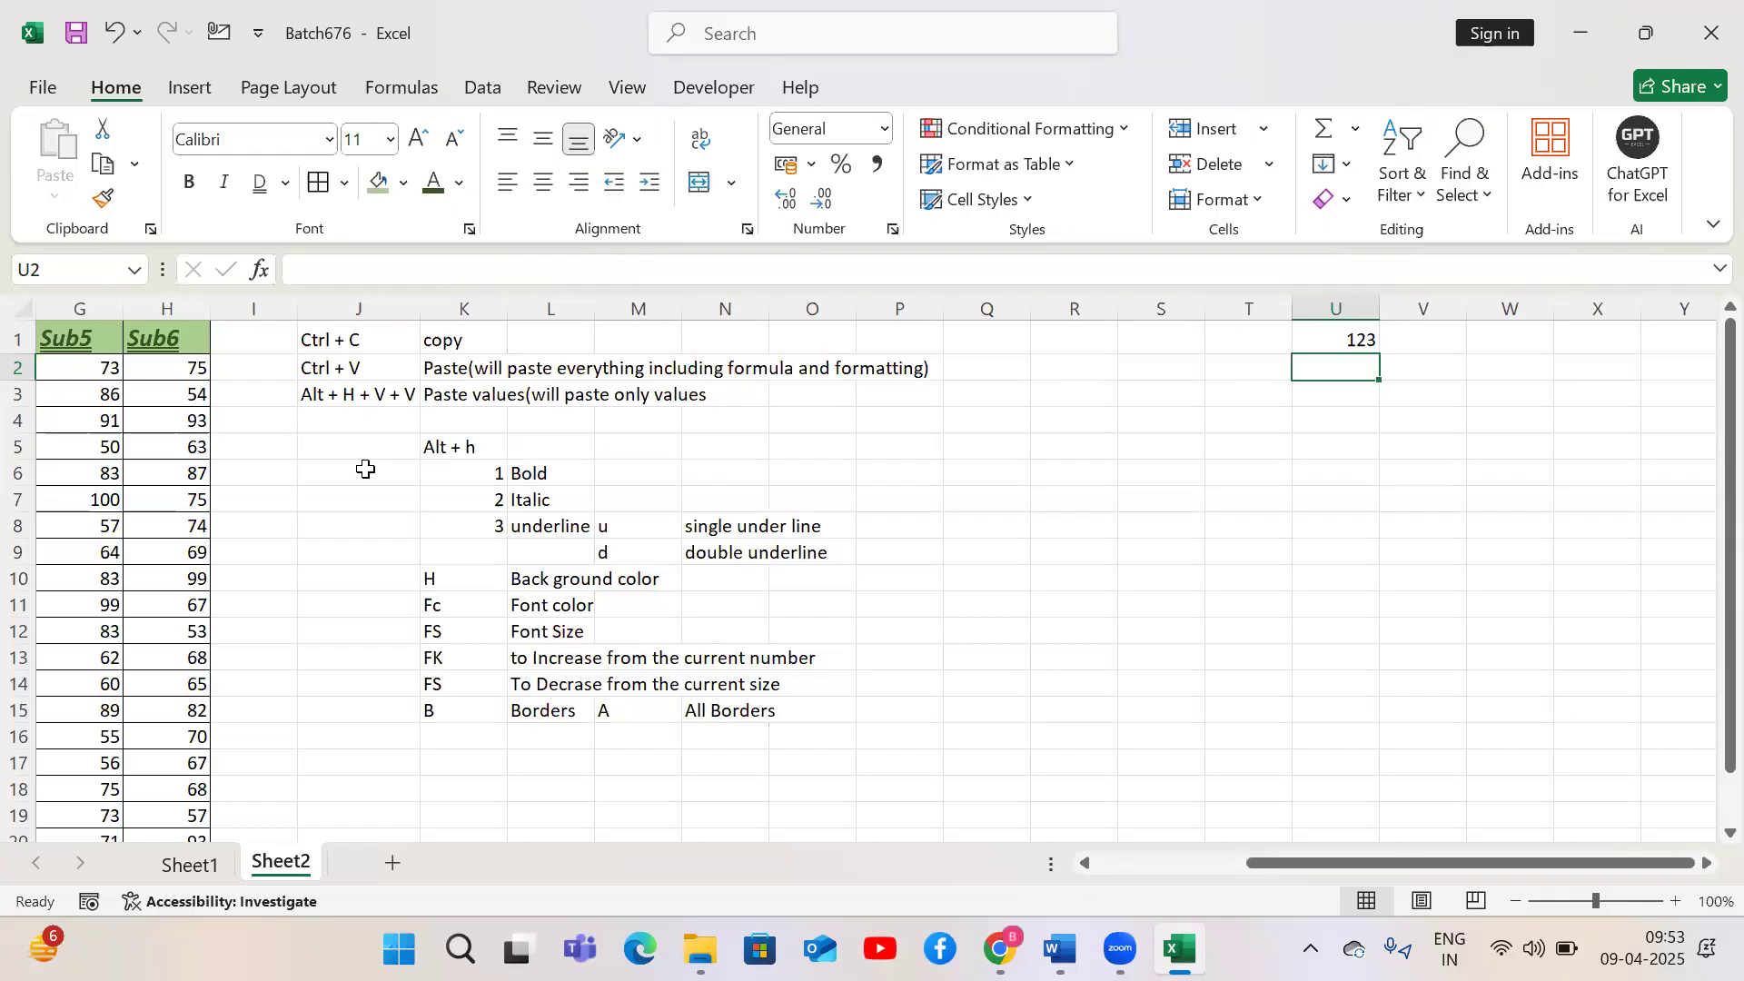
{"action": "type", "text": "Abc"}
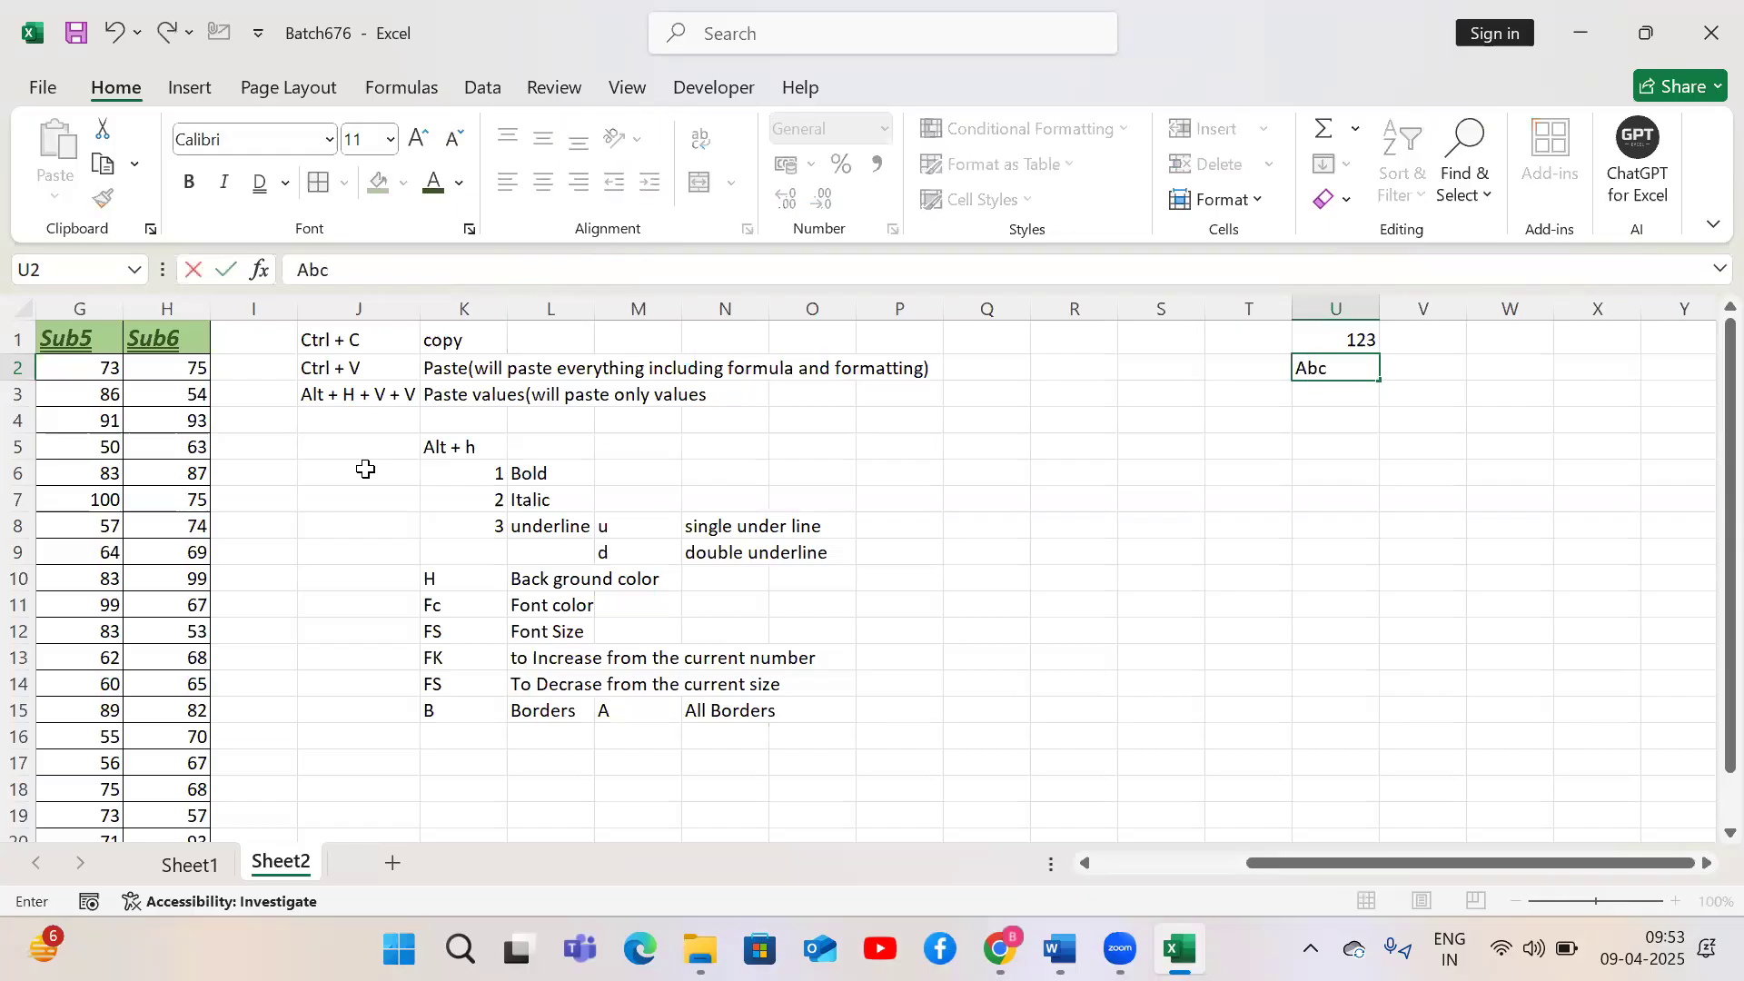
{"action": "key", "text": "Return"}
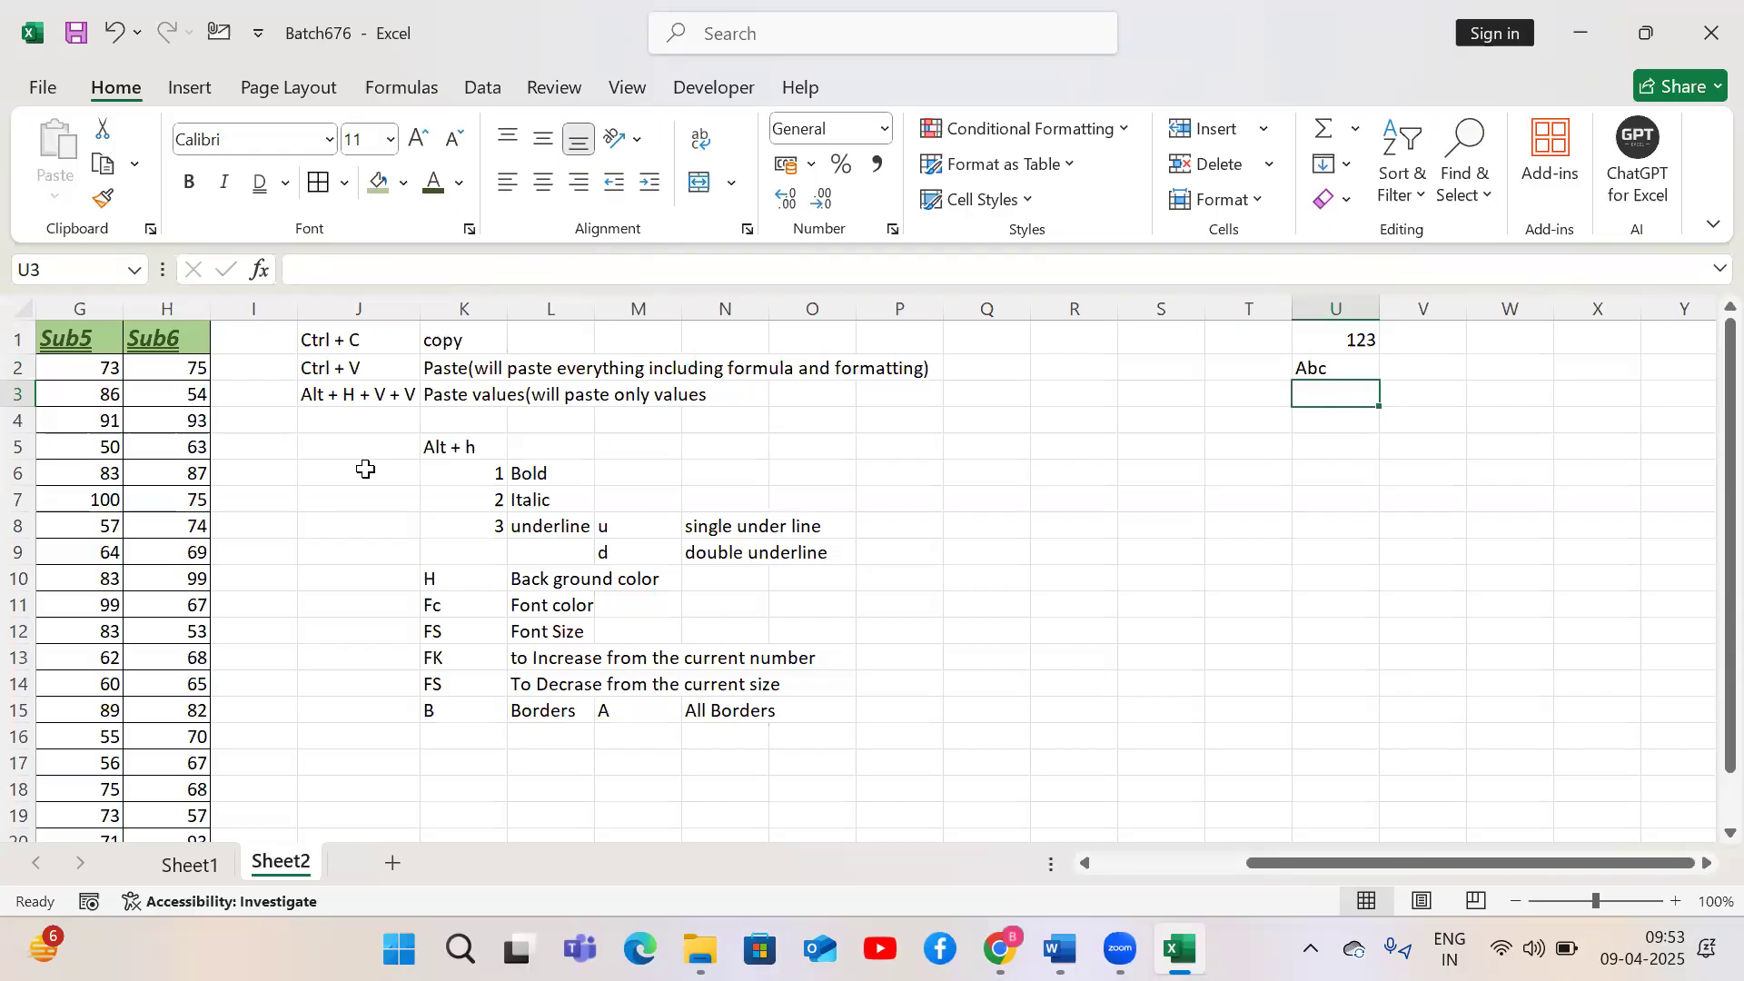
{"action": "key", "text": "Up"}
{"action": "key", "text": "Up"}
{"action": "key", "text": "Down"}
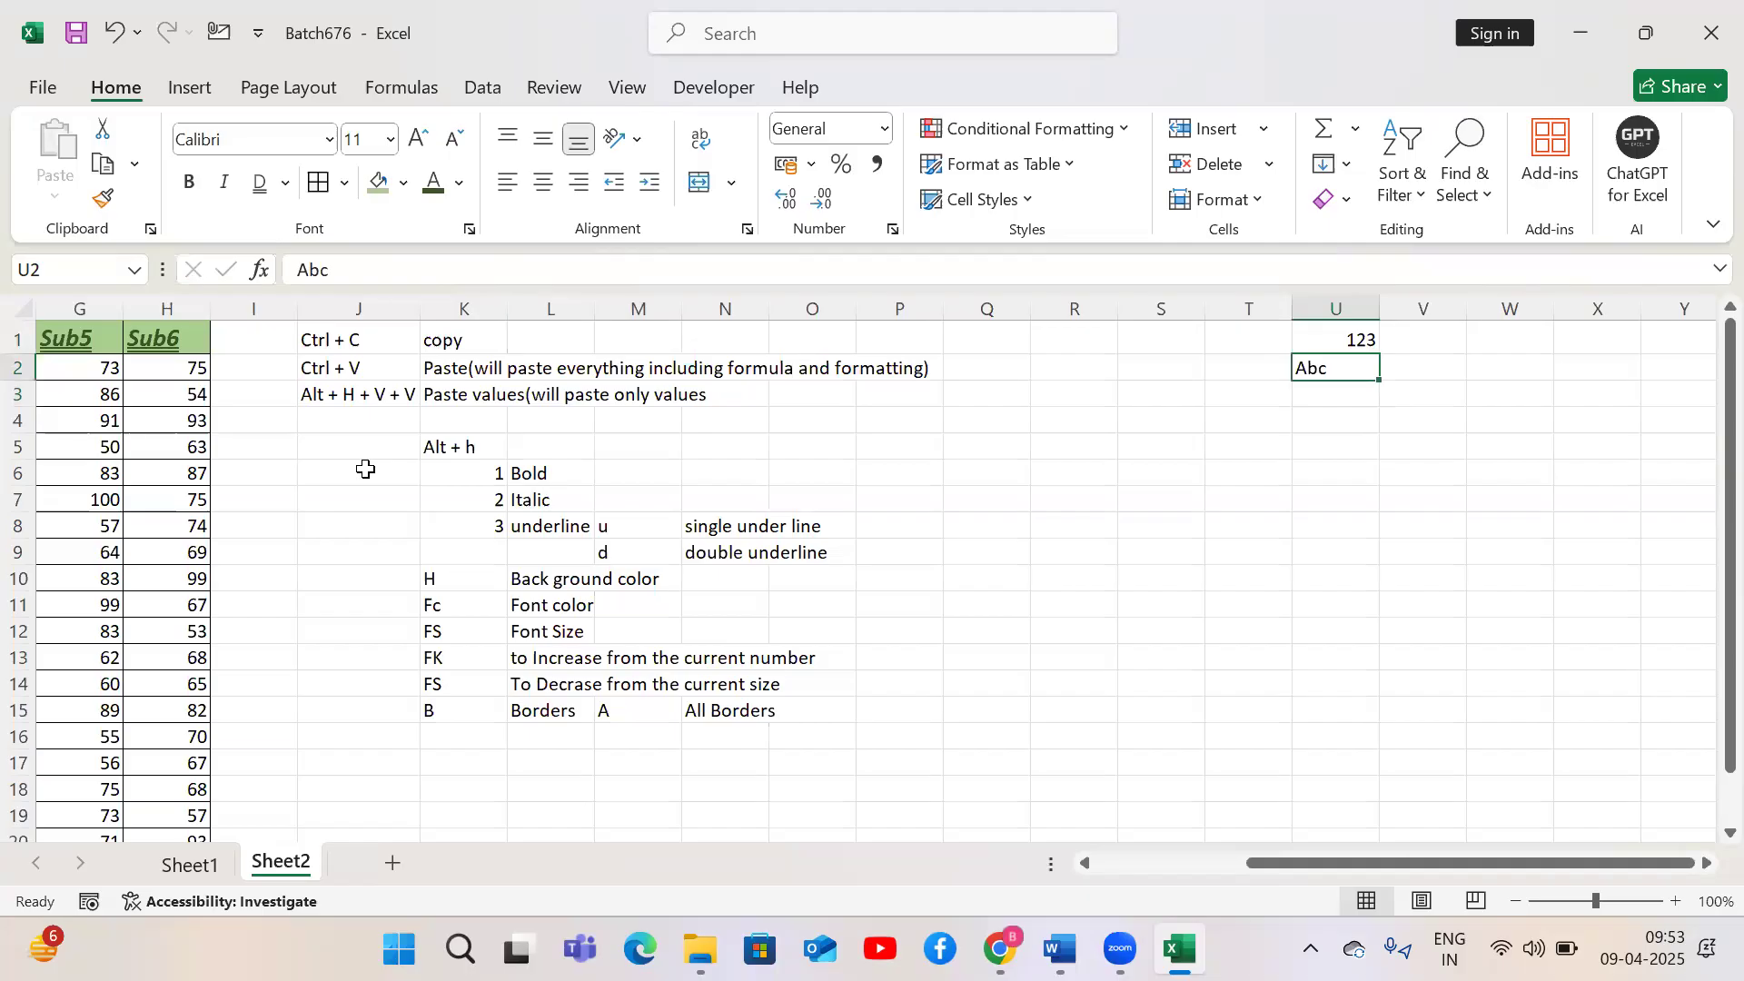
{"action": "key", "text": "Up"}
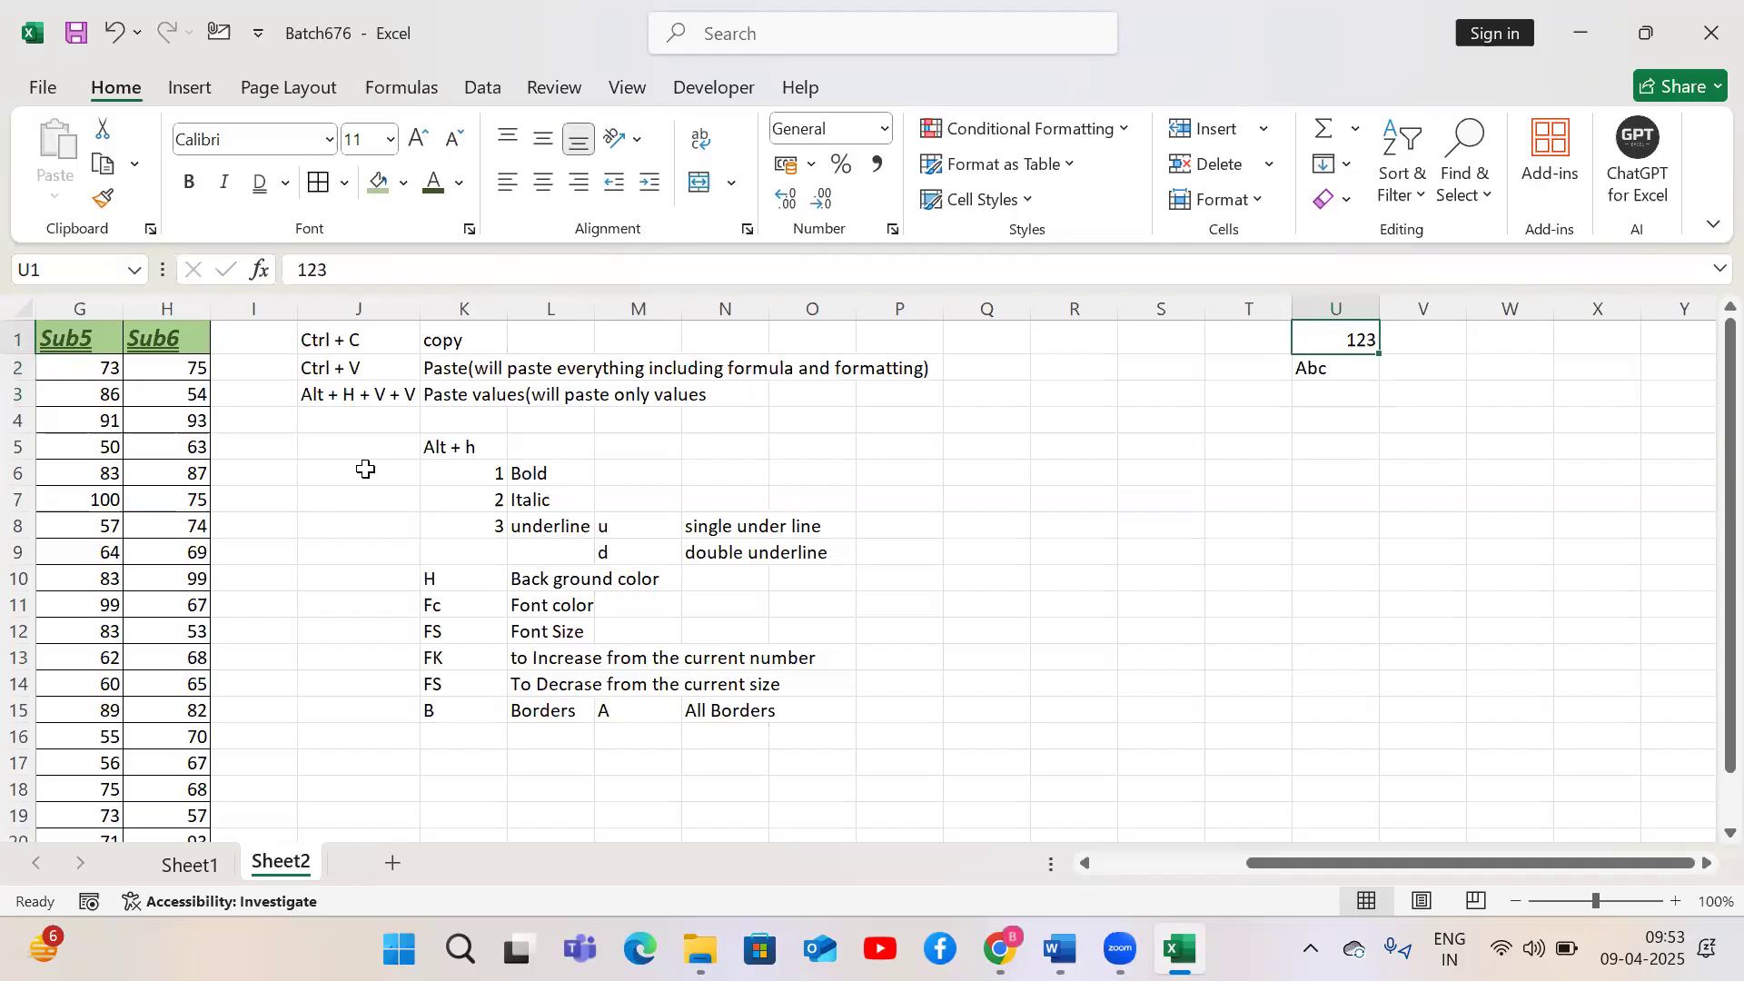
Select the whole marks table and left-align all its cells
{"action": "key", "text": "ctrl+Left"}
{"action": "key", "text": "ctrl+Left"}
{"action": "key", "text": "ctrl+Left"}
{"action": "key", "text": "ctrl+Left"}
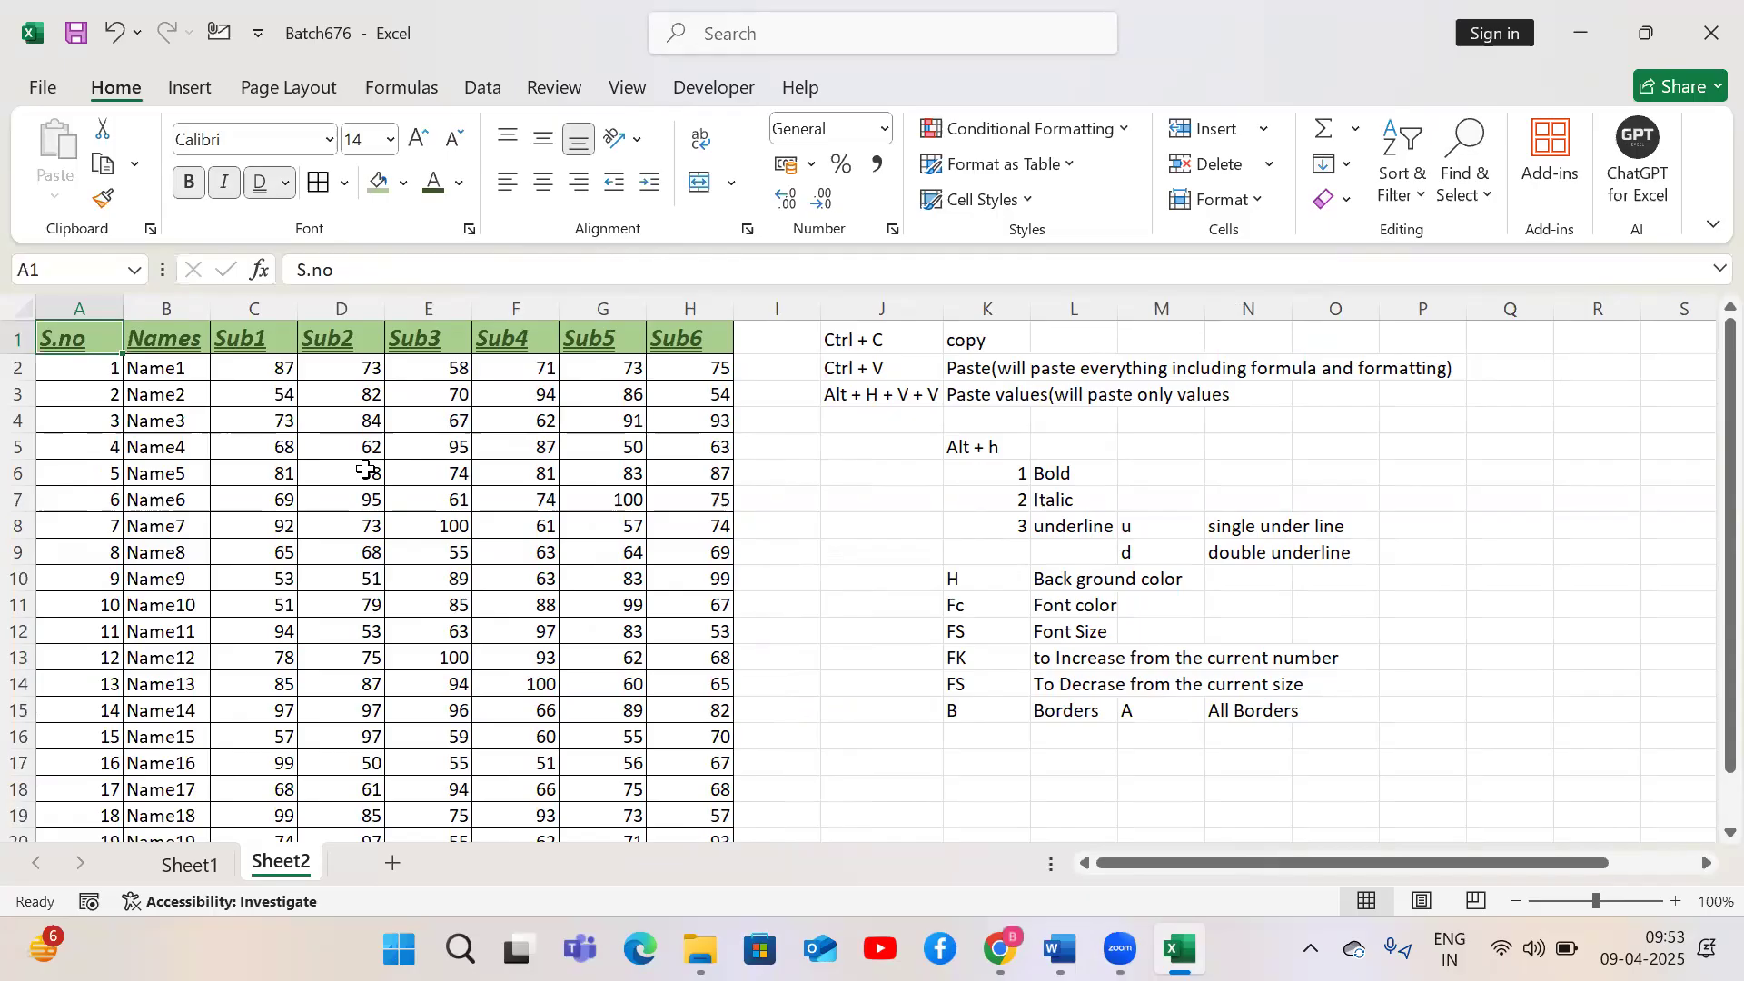
{"action": "left_click", "coordinate": [463, 552]}
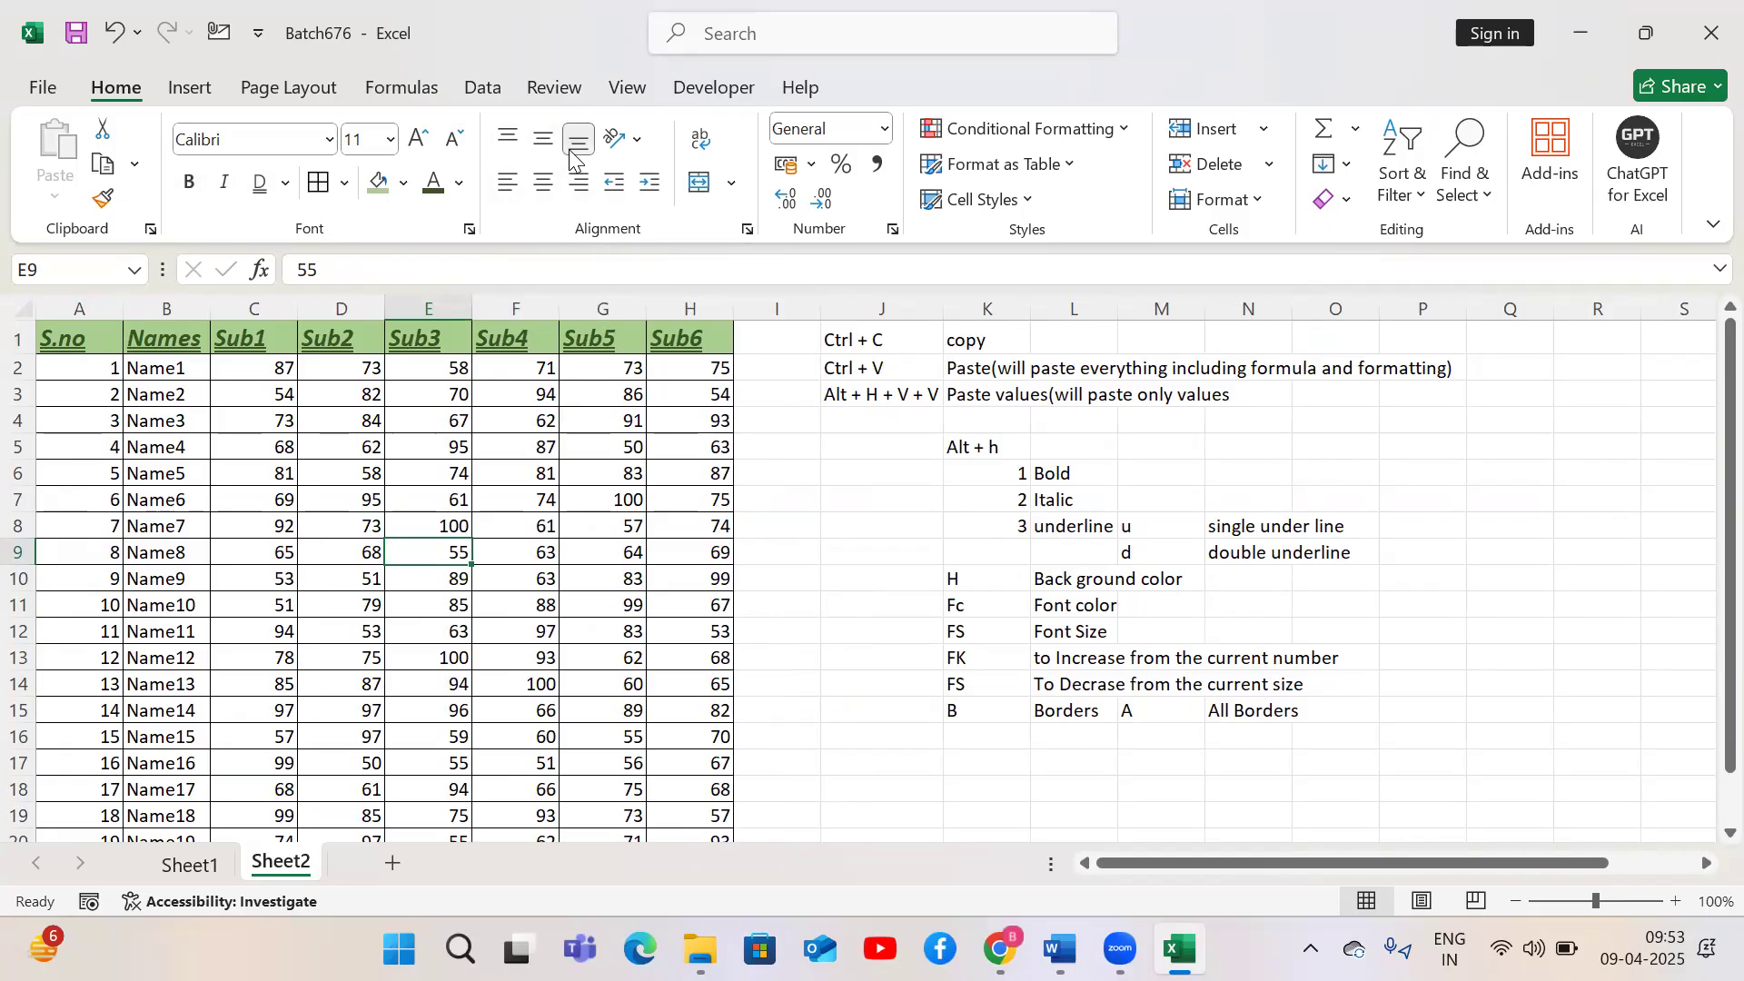
{"action": "key", "text": "ctrl+a"}
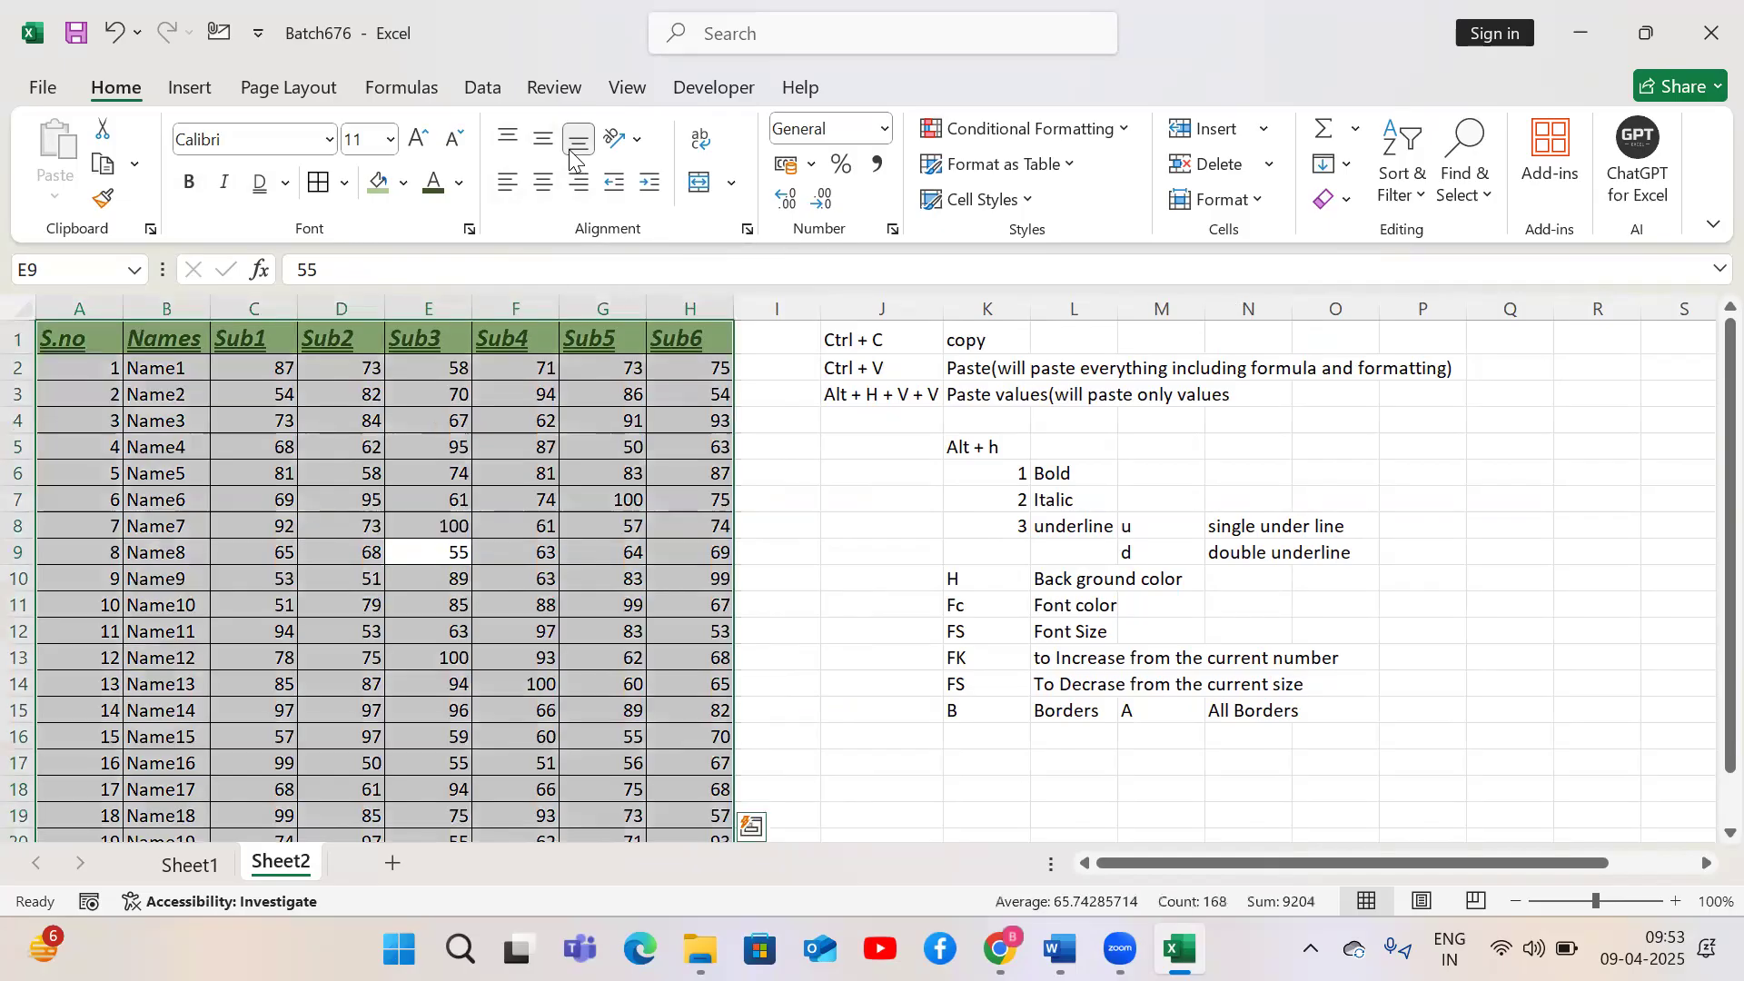
{"action": "key", "text": "alt"}
{"action": "key", "text": "h"}
{"action": "key", "text": "a"}
{"action": "key", "text": "l"}
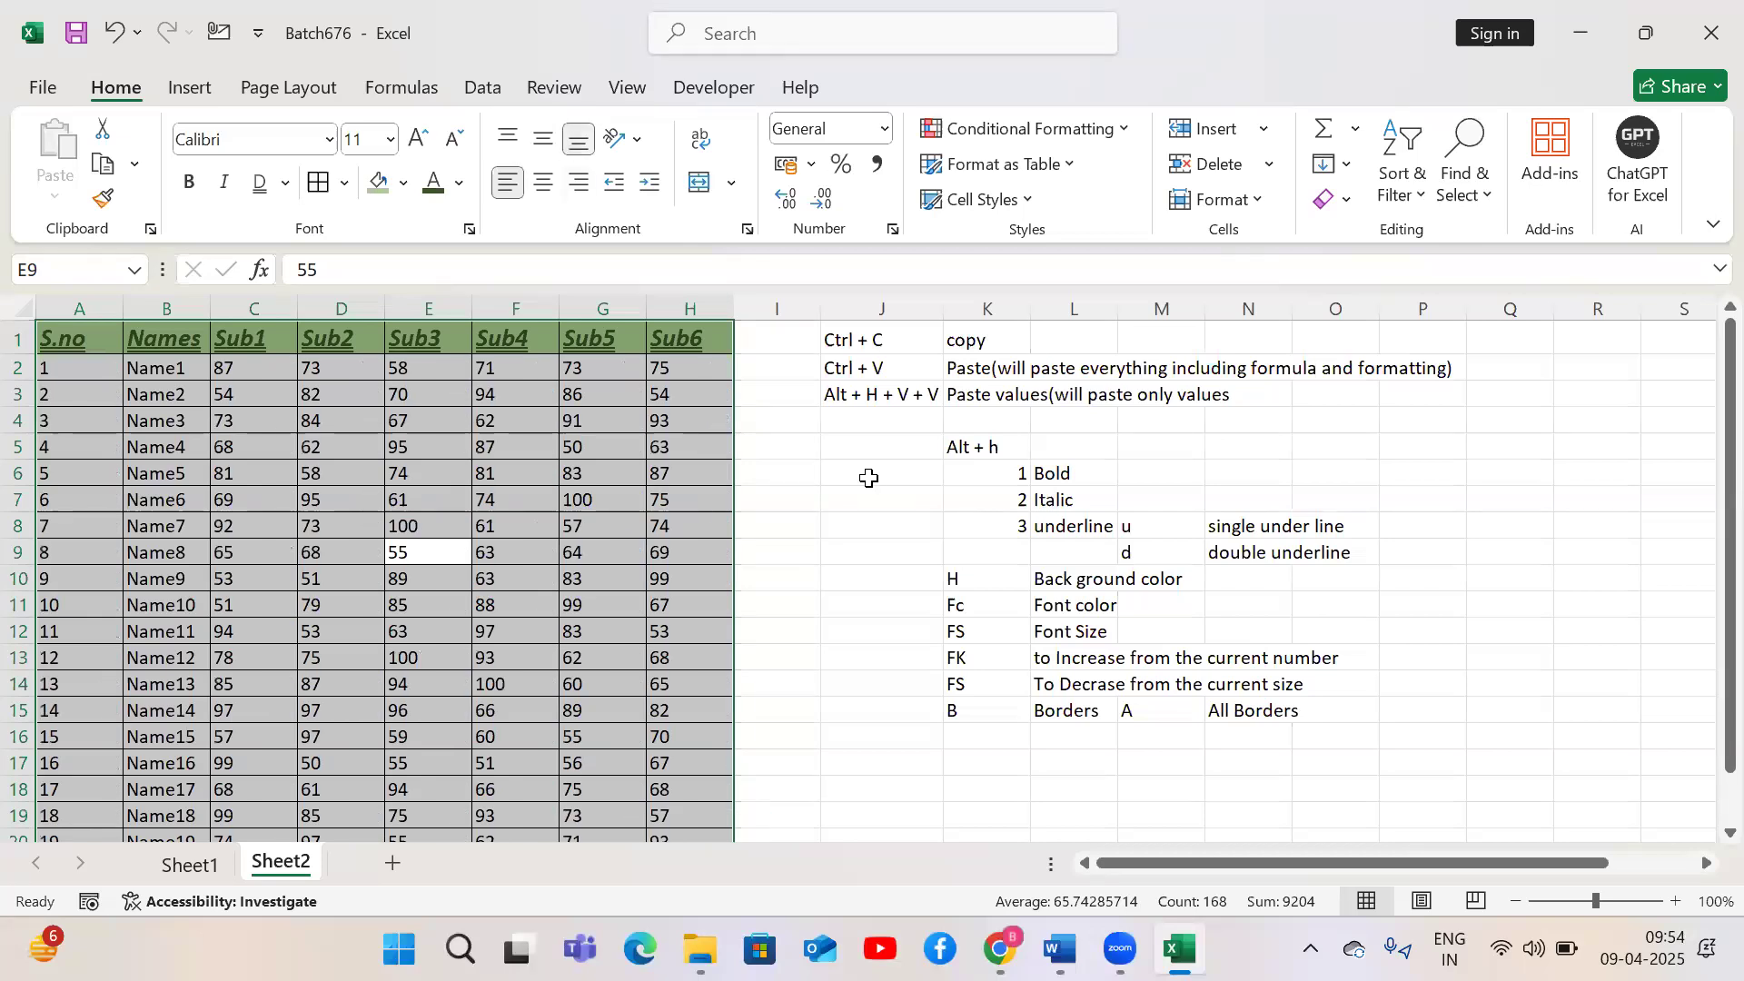
Enter Alt + h in K16
{"action": "left_click", "coordinate": [1002, 734]}
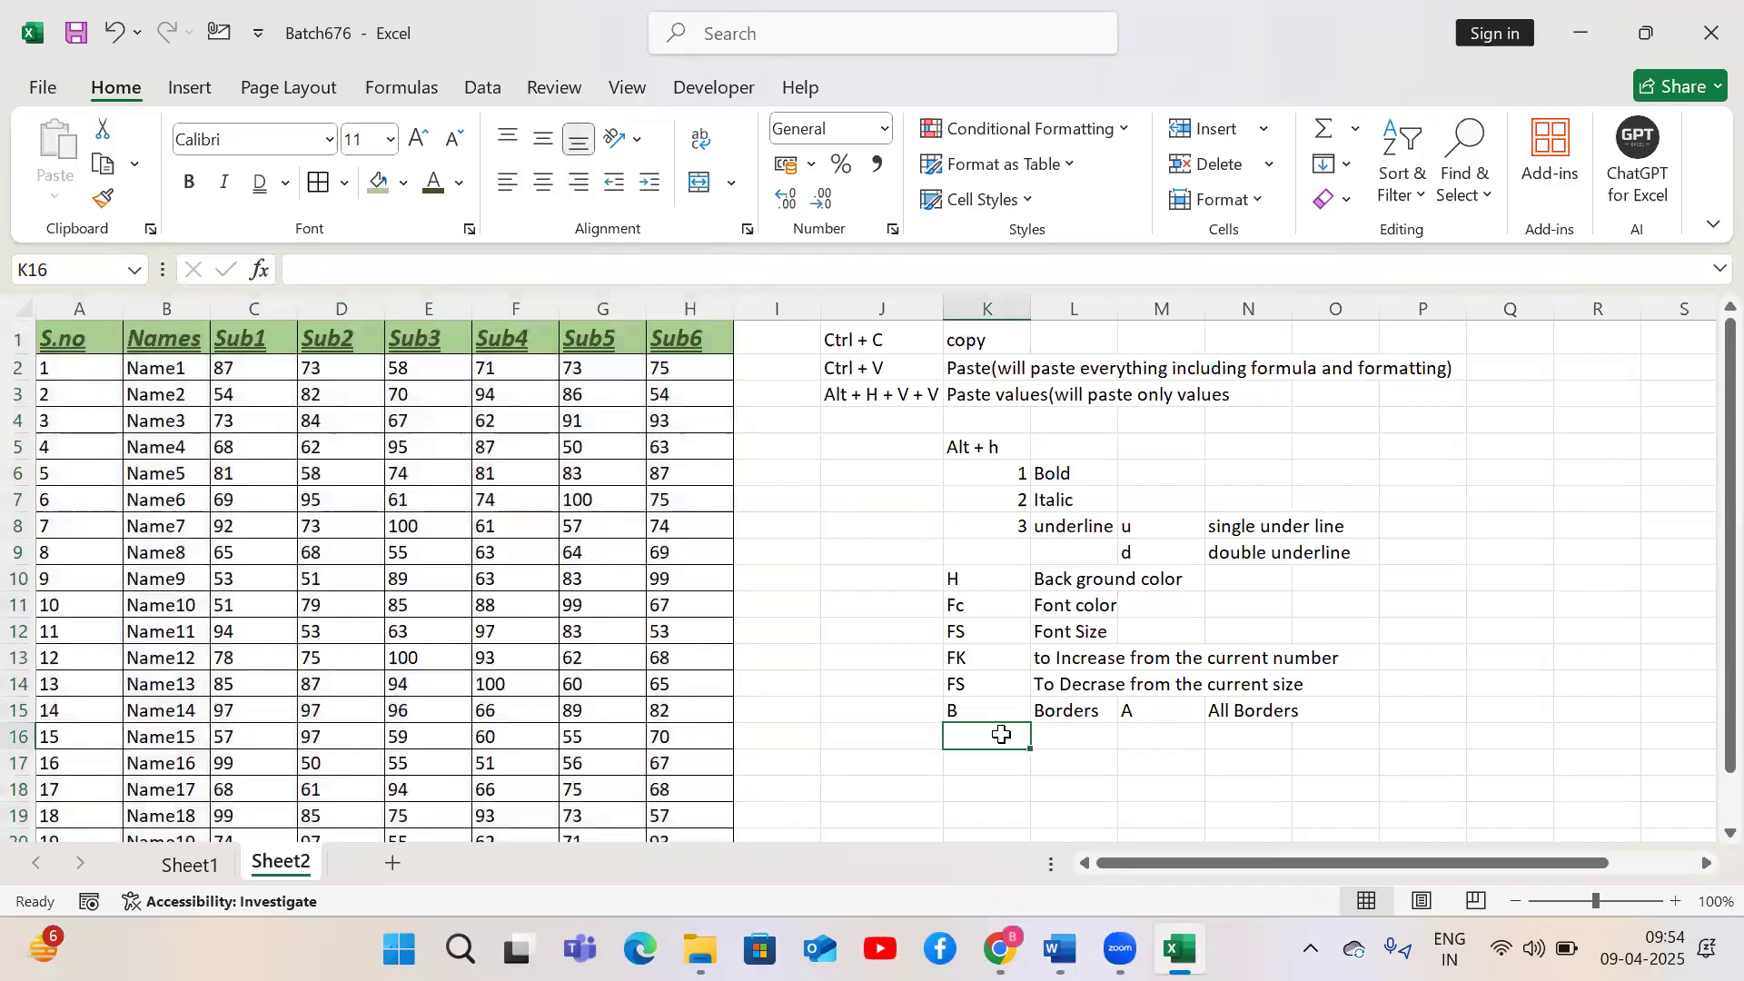
{"action": "type", "text": "Alt + h"}
{"action": "key", "text": "Tab"}
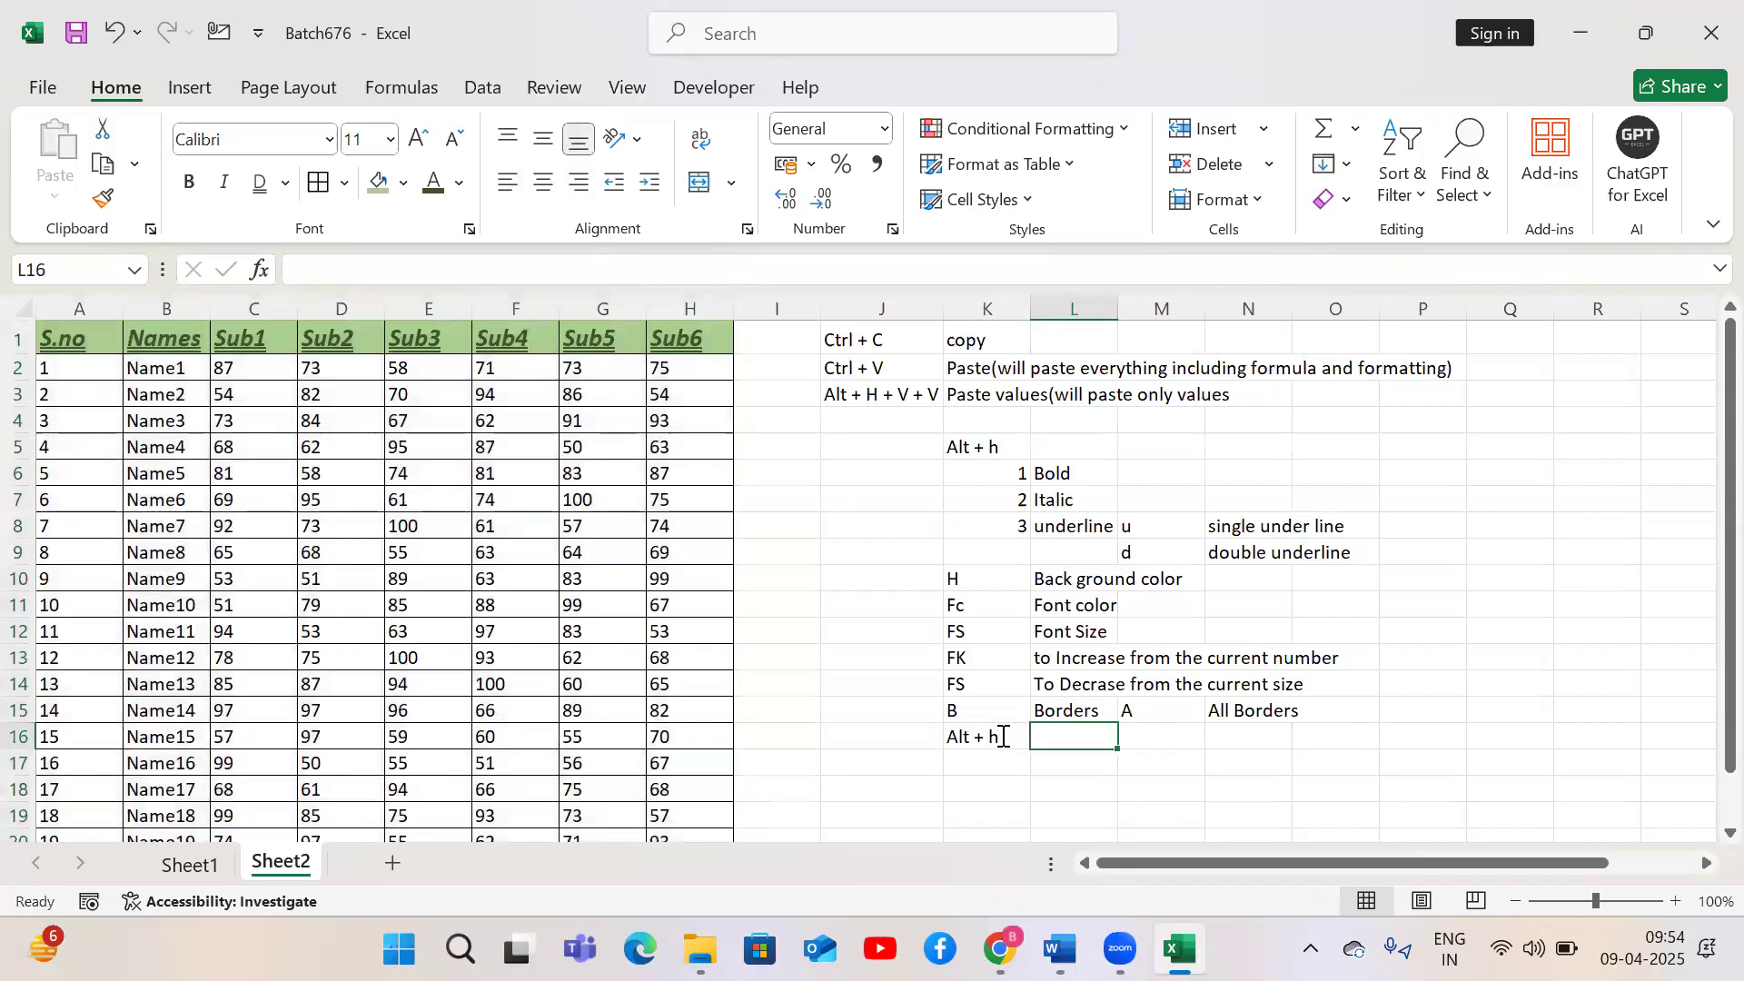
Enter AL in K16 and Align left in L16
{"action": "left_click", "coordinate": [1002, 734]}
{"action": "type", "text": "ALt + h"}
{"action": "key", "text": "BackSpace"}
{"action": "key", "text": "BackSpace"}
{"action": "key", "text": "BackSpace"}
{"action": "key", "text": "BackSpace"}
{"action": "key", "text": "BackSpace"}
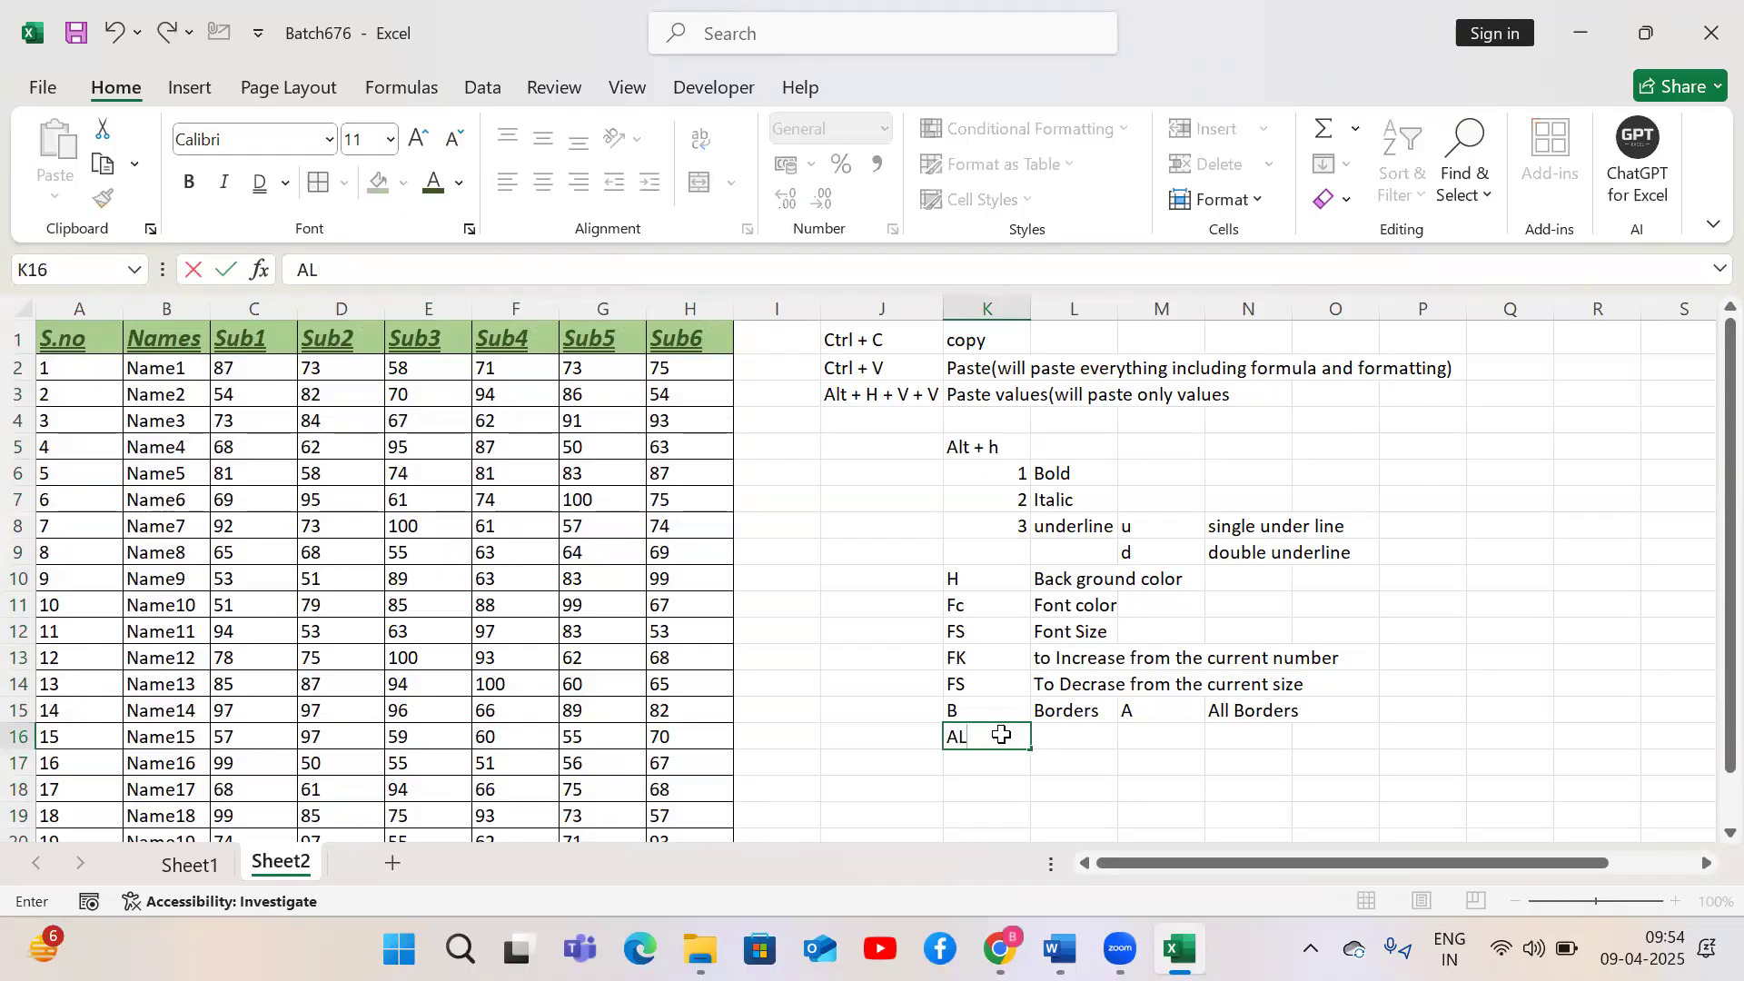
{"action": "key", "text": "Tab"}
{"action": "type", "text": "AL"}
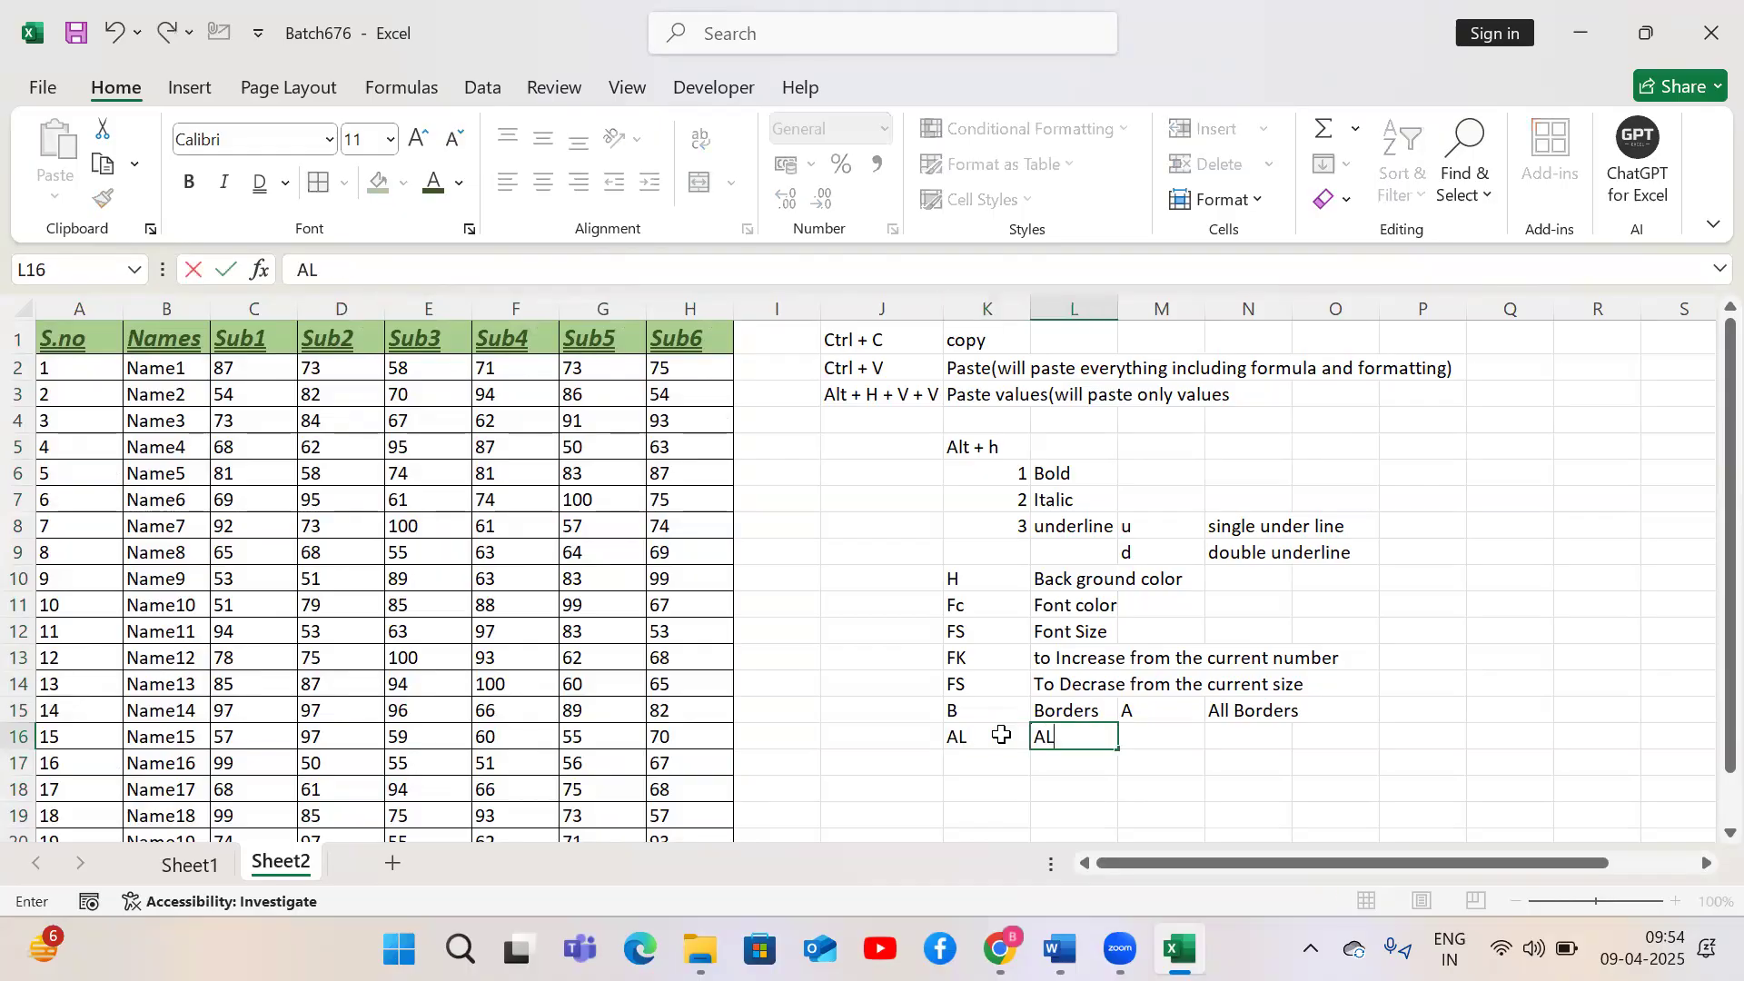
{"action": "type", "text": "ign left"}
{"action": "key", "text": "Return"}
Enter AR in K17 and Align Right in L17
{"action": "type", "text": "A"}
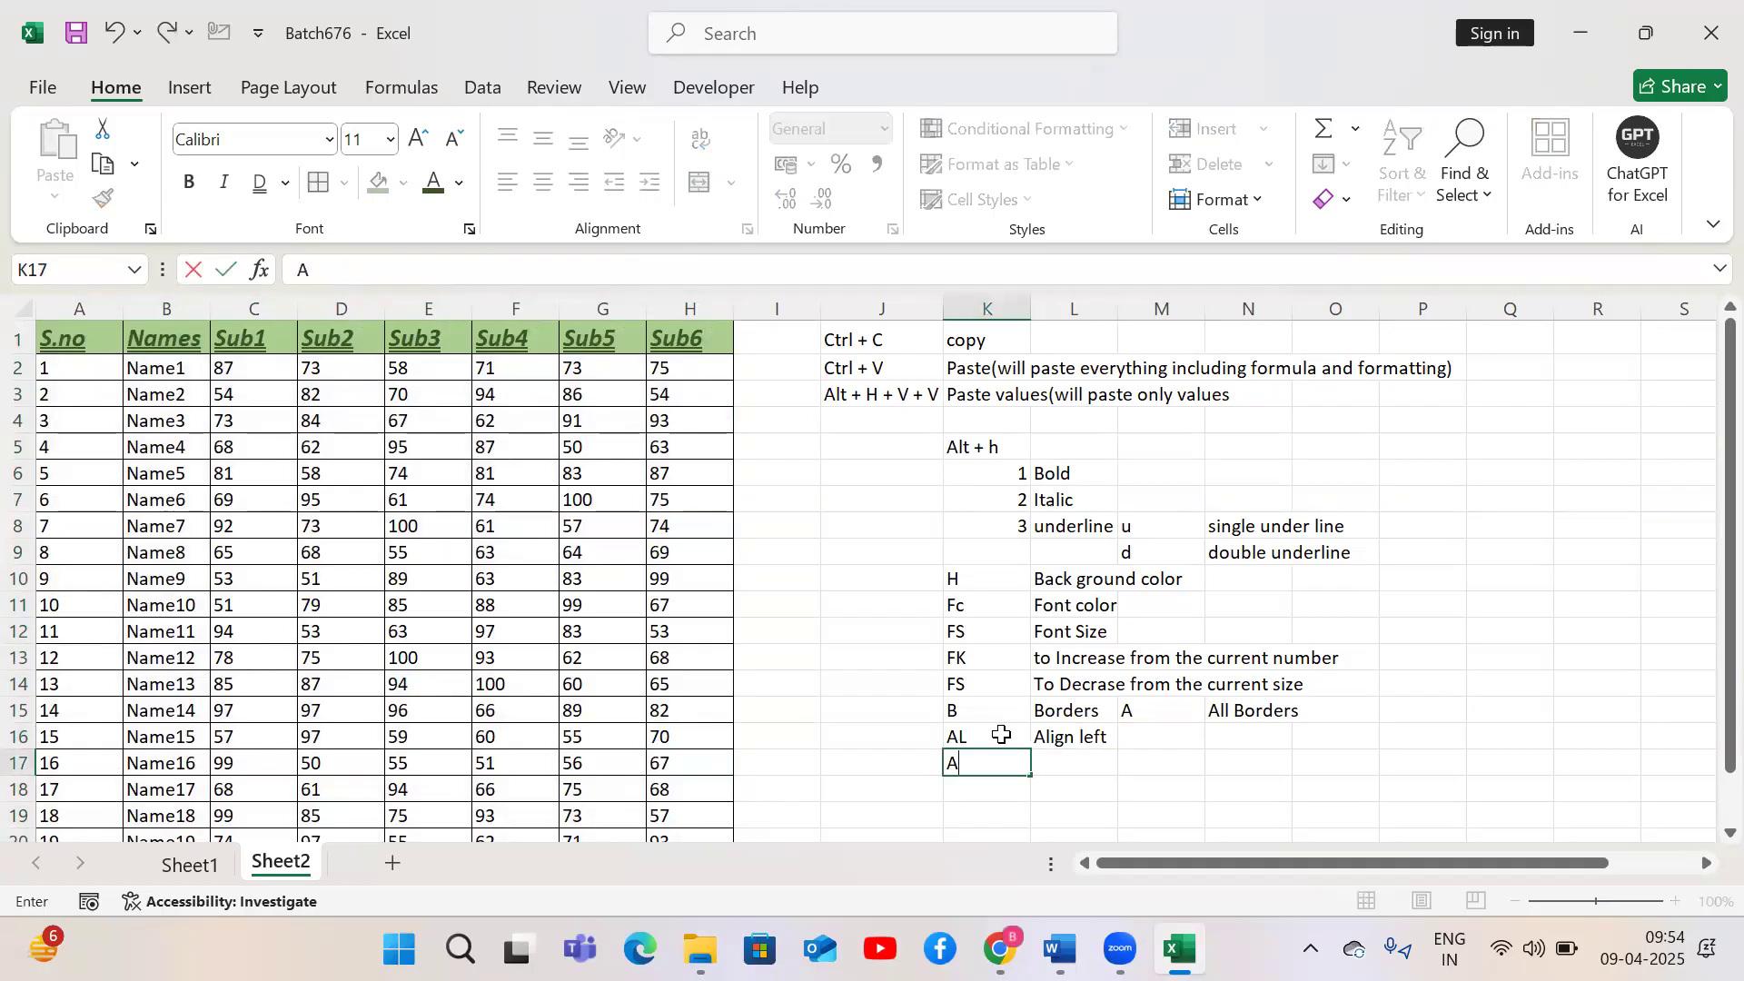
{"action": "type", "text": "R"}
{"action": "key", "text": "Tab"}
{"action": "type", "text": "Align "}
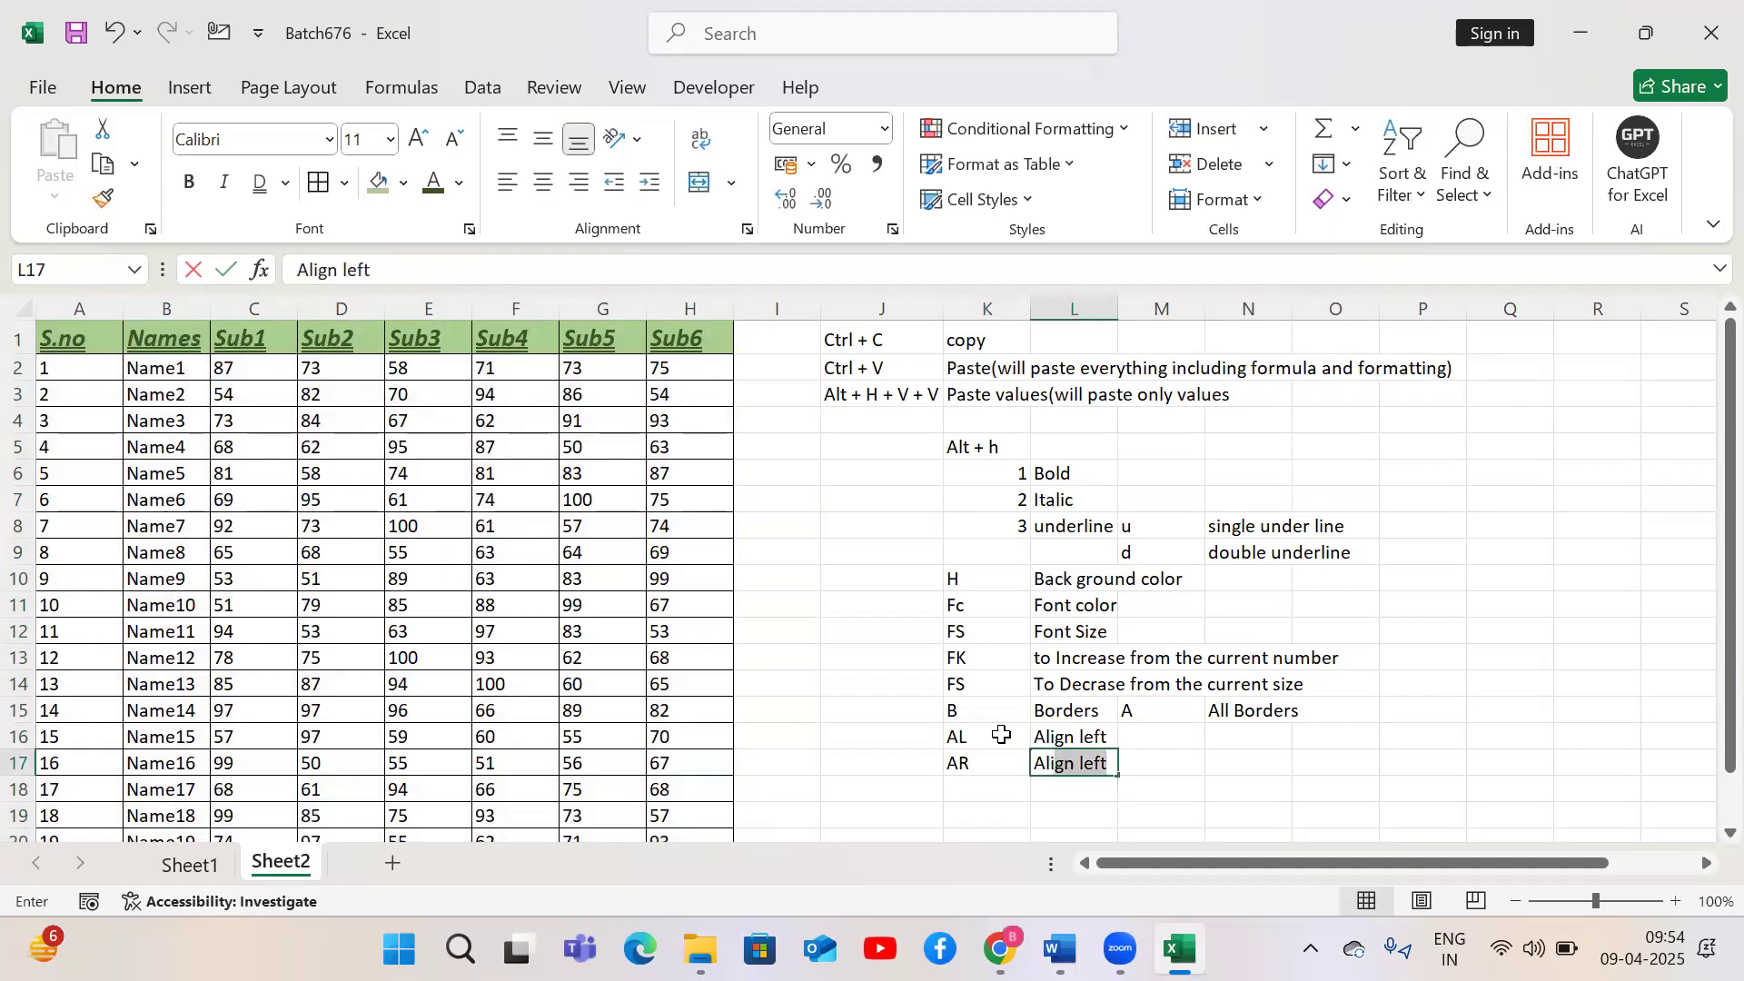
{"action": "type", "text": "Rih"}
{"action": "key", "text": "BackSpace"}
{"action": "type", "text": "ght"}
{"action": "key", "text": "Return"}
Enter AC in K18 and Align Center in L18
{"action": "type", "text": "AC"}
{"action": "key", "text": "Tab"}
{"action": "type", "text": "Alig"}
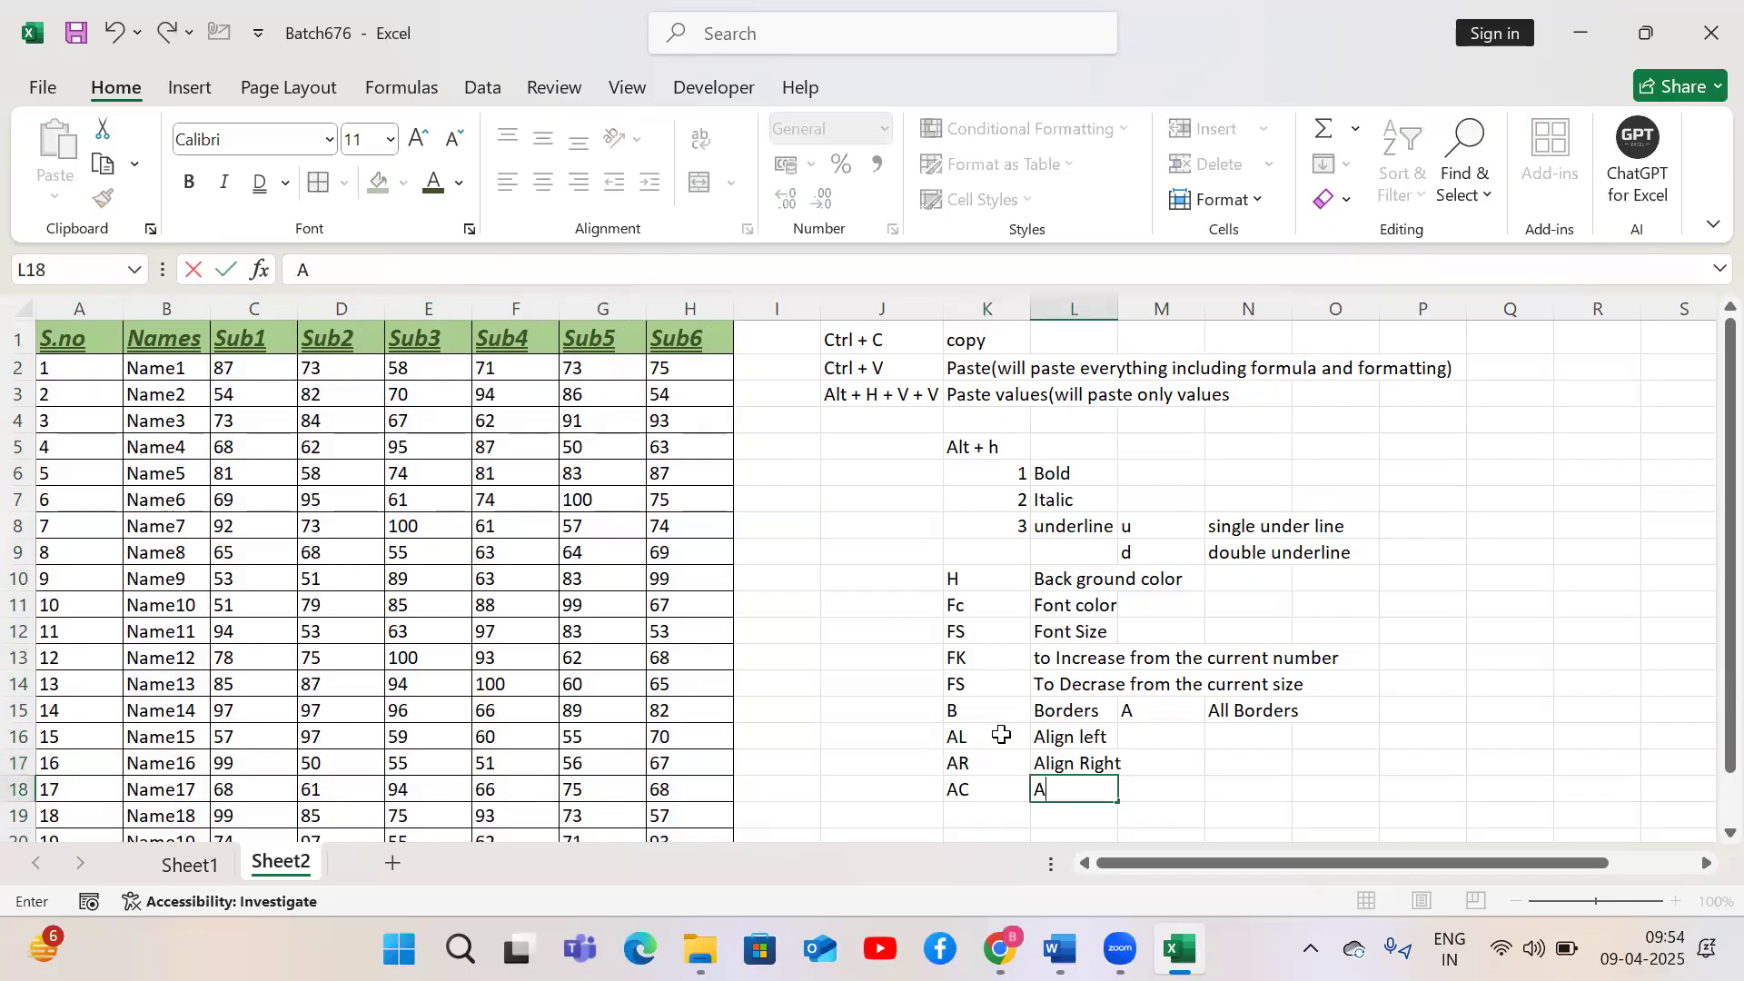
{"action": "type", "text": "n Center"}
{"action": "key", "text": "Return"}
Select the whole marks table and center-align all its cells
{"action": "key", "text": "Left"}
{"action": "key", "text": "Left"}
{"action": "key", "text": "Left"}
{"action": "key", "text": "ctrl+Up"}
{"action": "key", "text": "ctrl+Left"}
{"action": "key", "text": "ctrl+shift+Down"}
{"action": "key", "text": "ctrl+shift+Right"}
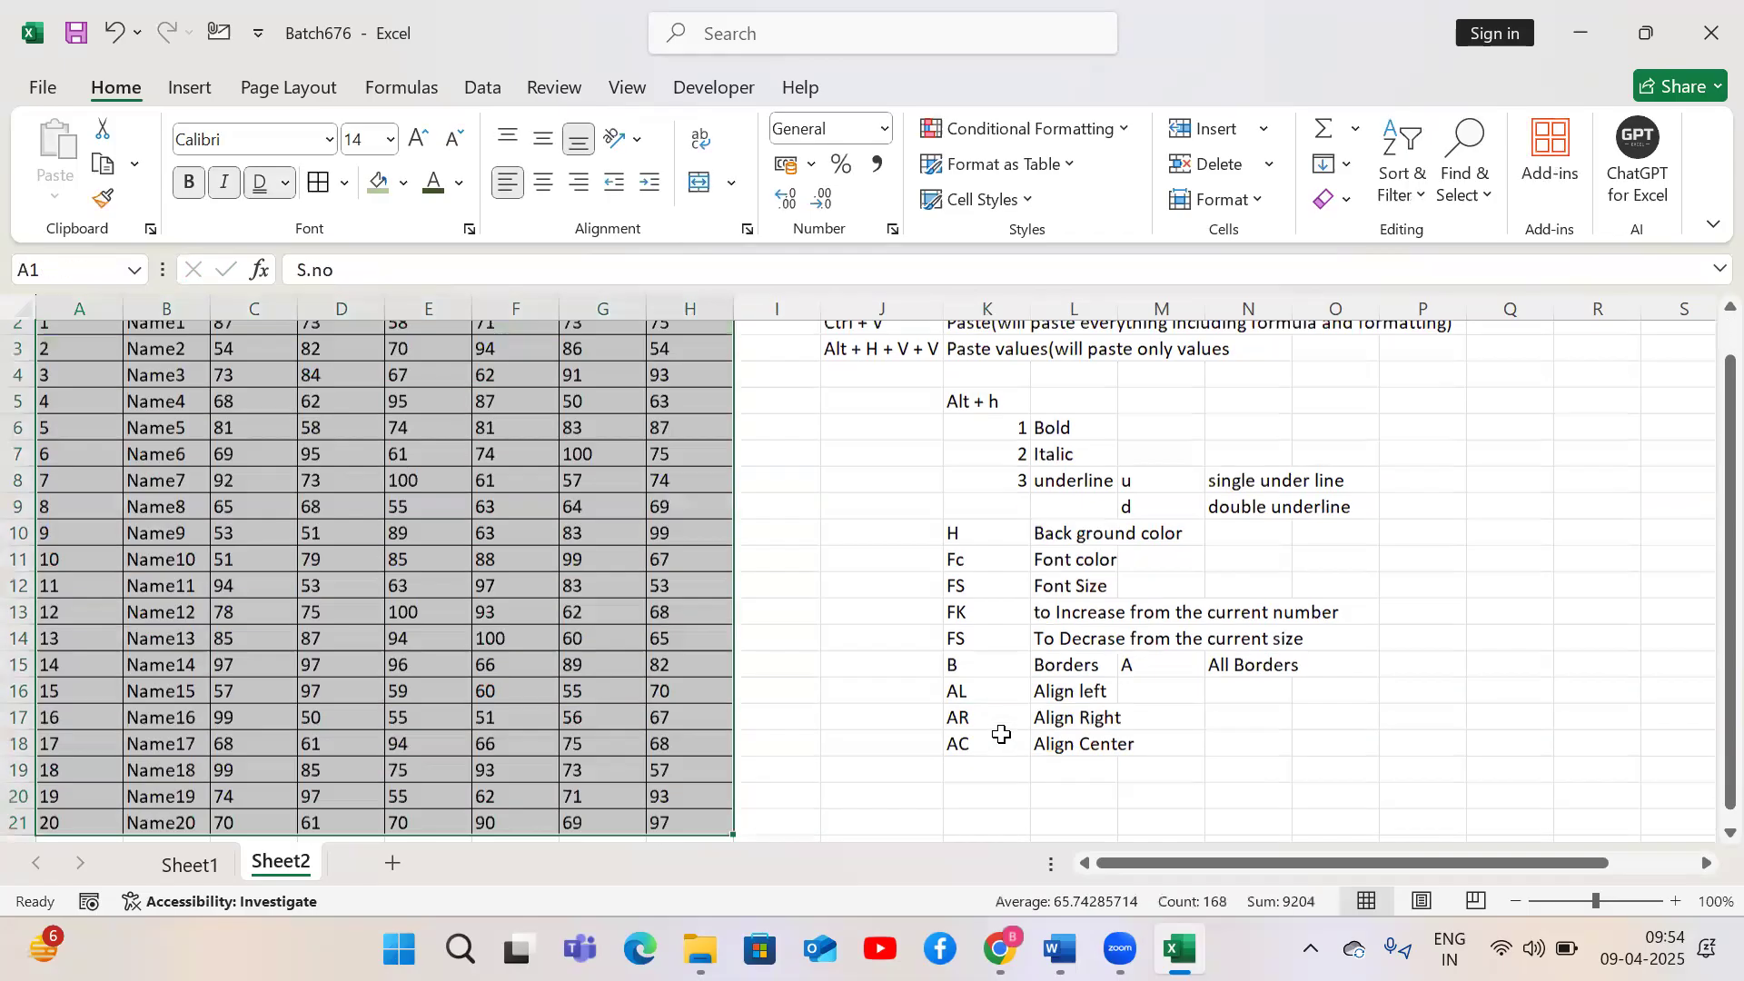
{"action": "key", "text": "alt+h"}
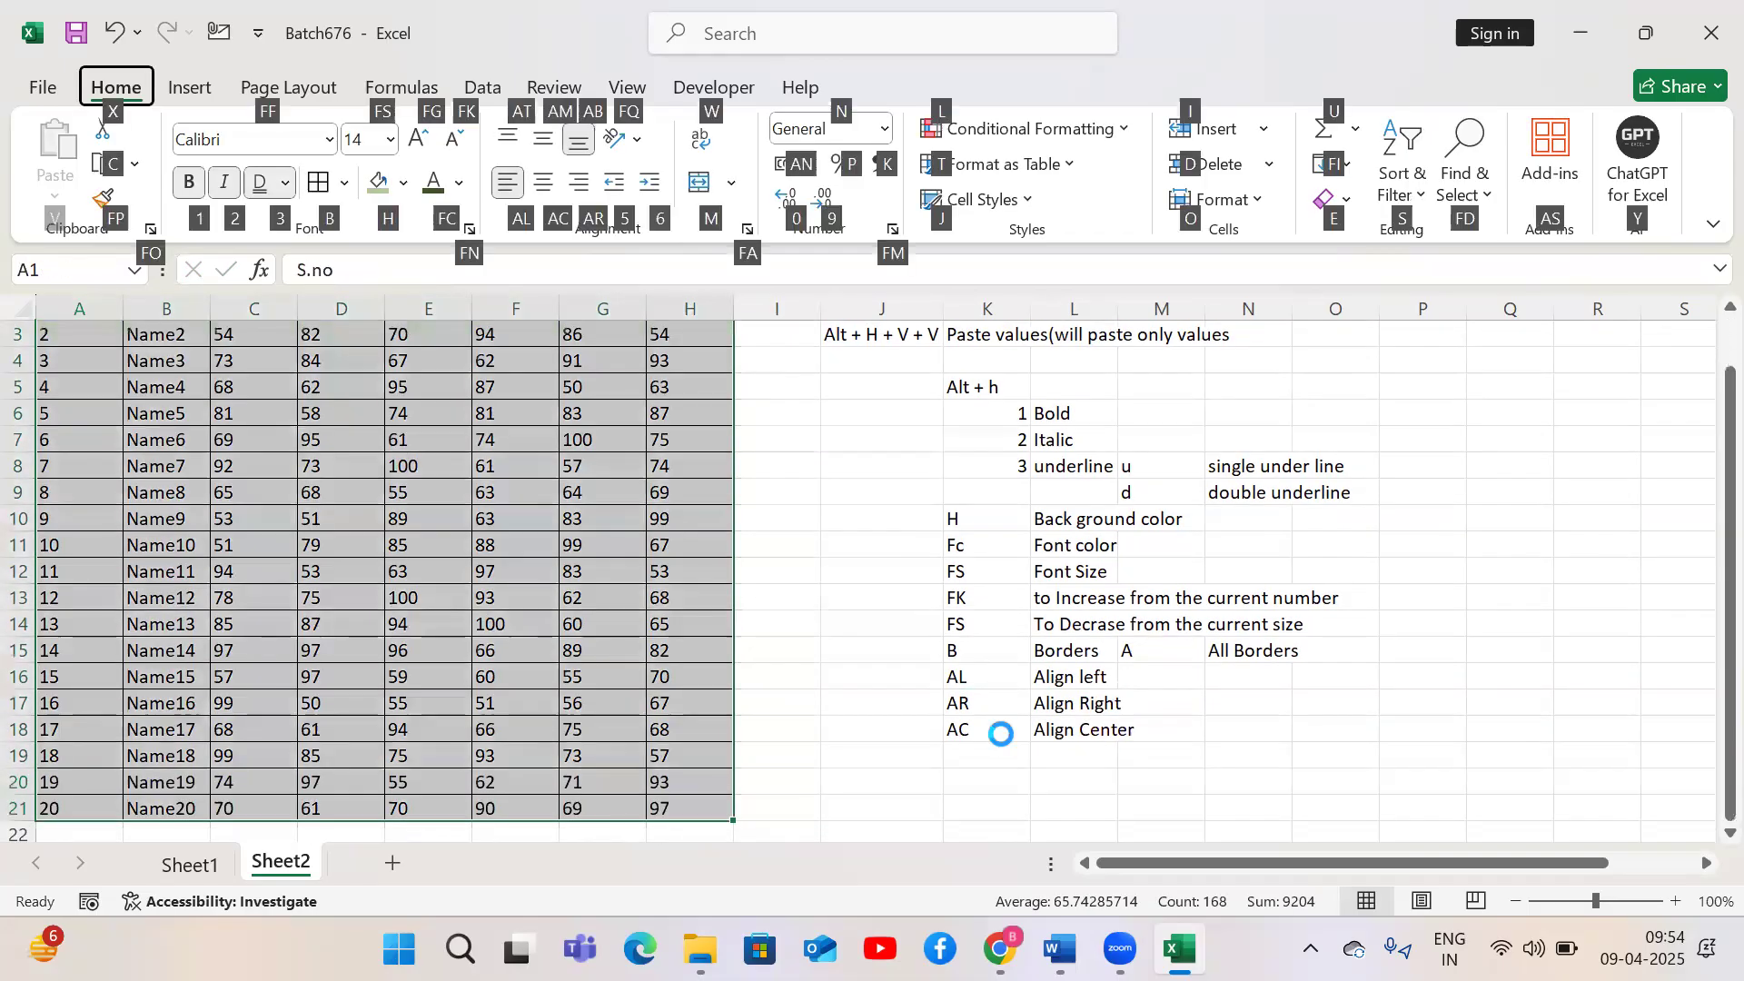
{"action": "key", "text": "a"}
{"action": "key", "text": "c"}
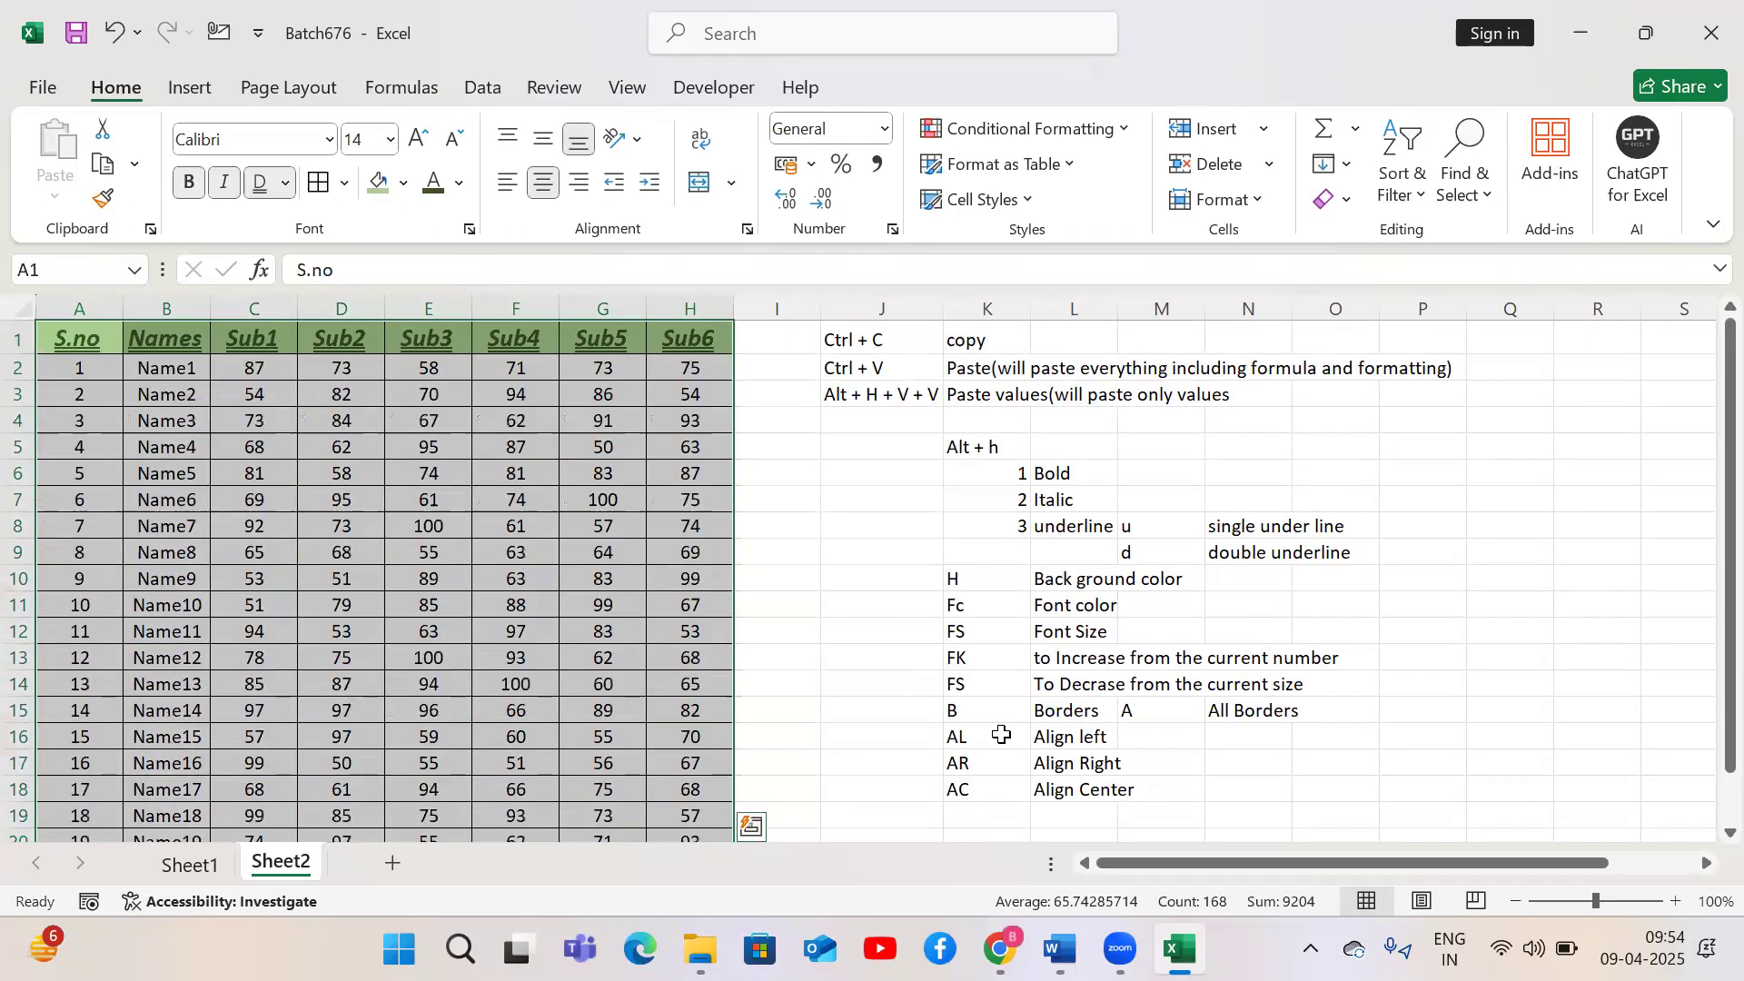
Right-align the marks table cells, then center-align them again
{"action": "key", "text": "alt+h"}
{"action": "key", "text": "a"}
{"action": "key", "text": "r"}
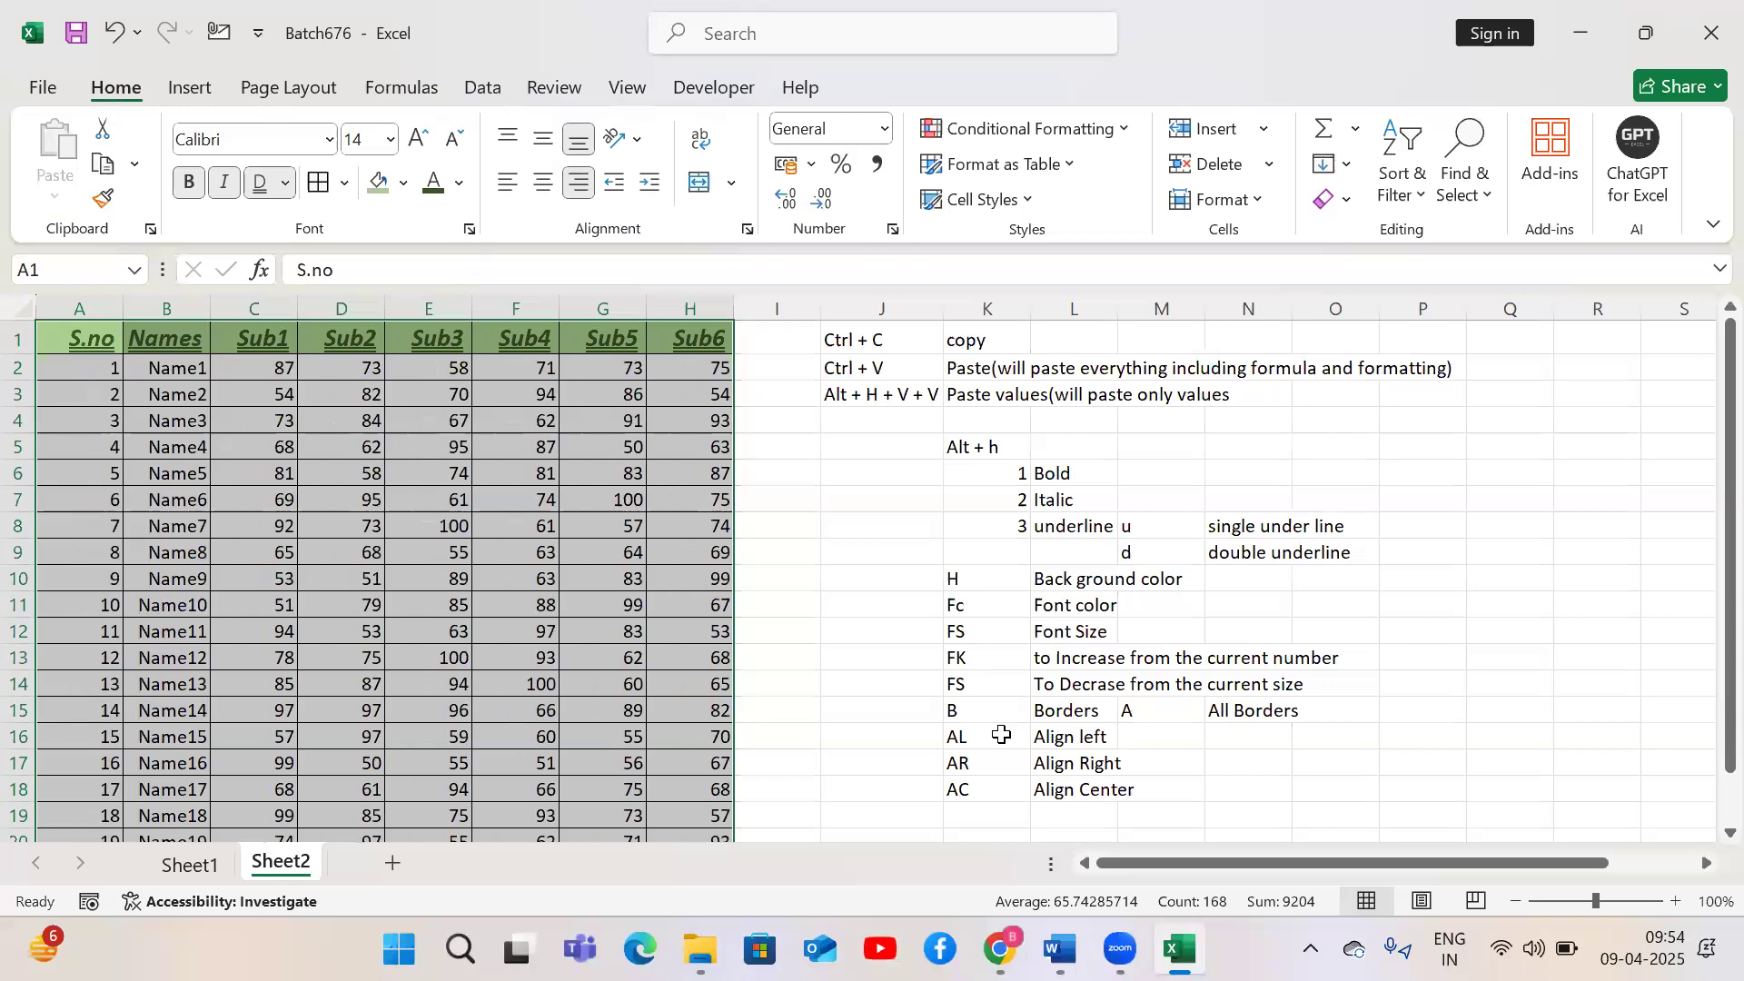
{"action": "key", "text": "alt"}
{"action": "key", "text": "h"}
{"action": "key", "text": "a"}
{"action": "key", "text": "c"}
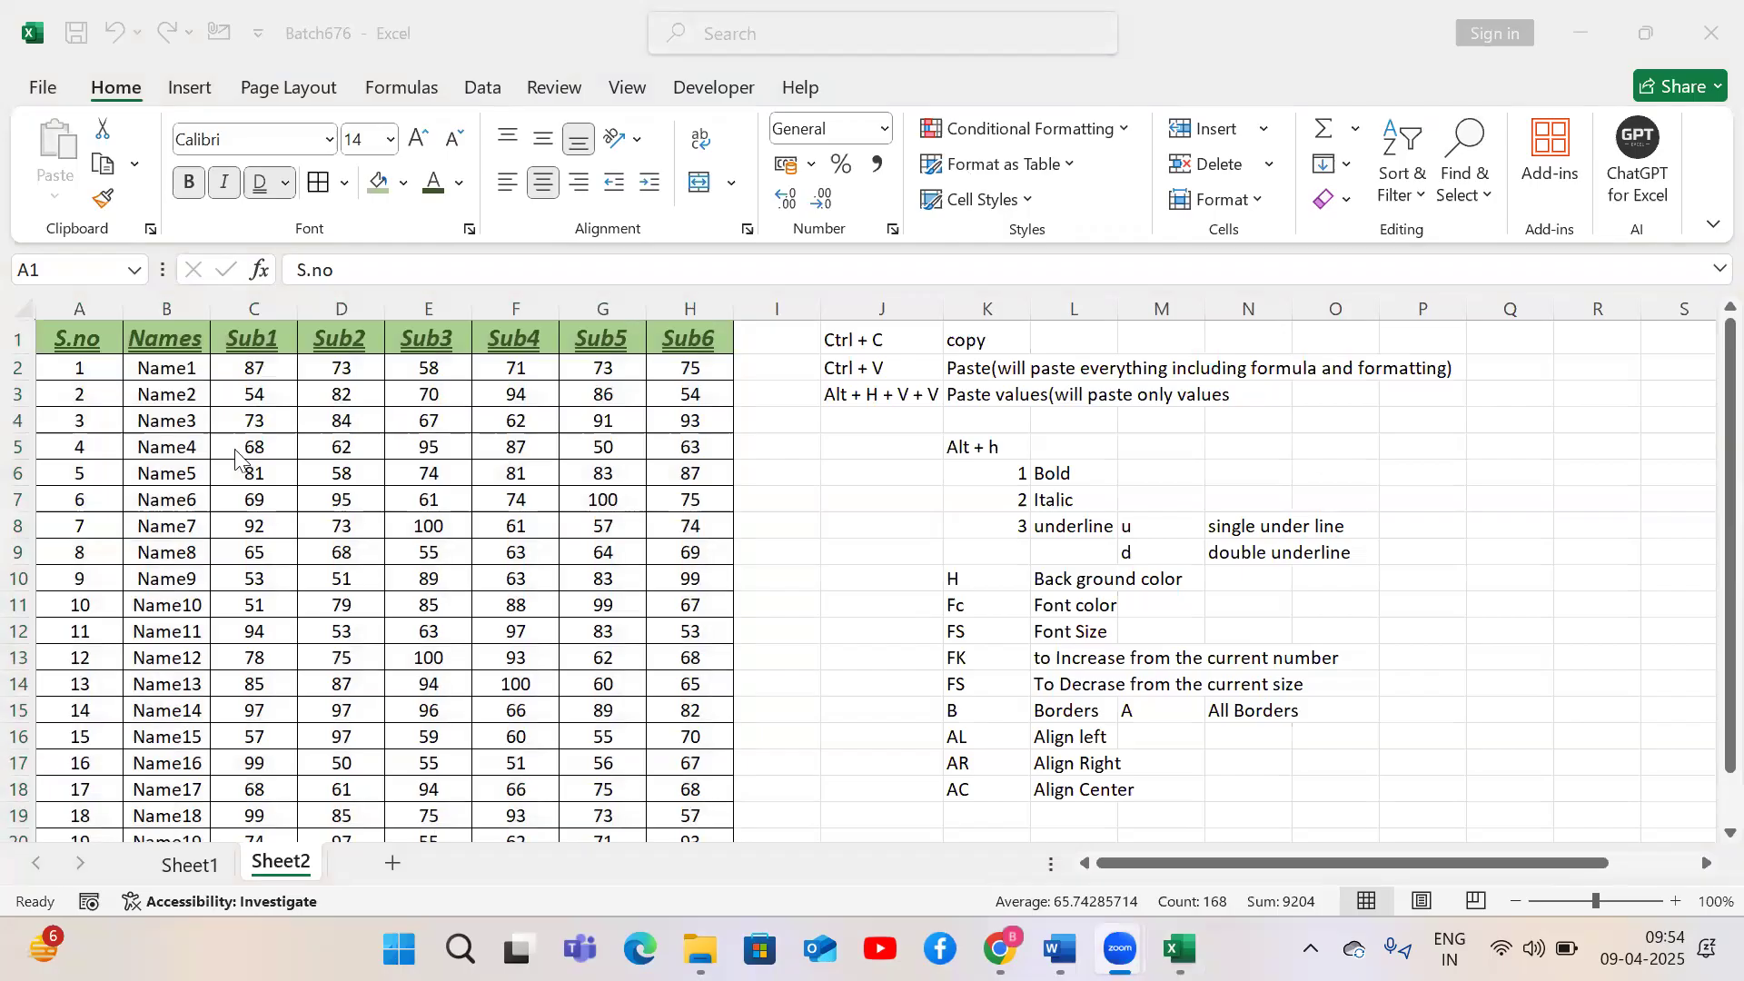
Top-align the marks table's contents vertically and make row 2 much taller
{"action": "key", "text": "alt"}
{"action": "key", "text": "alt+h"}
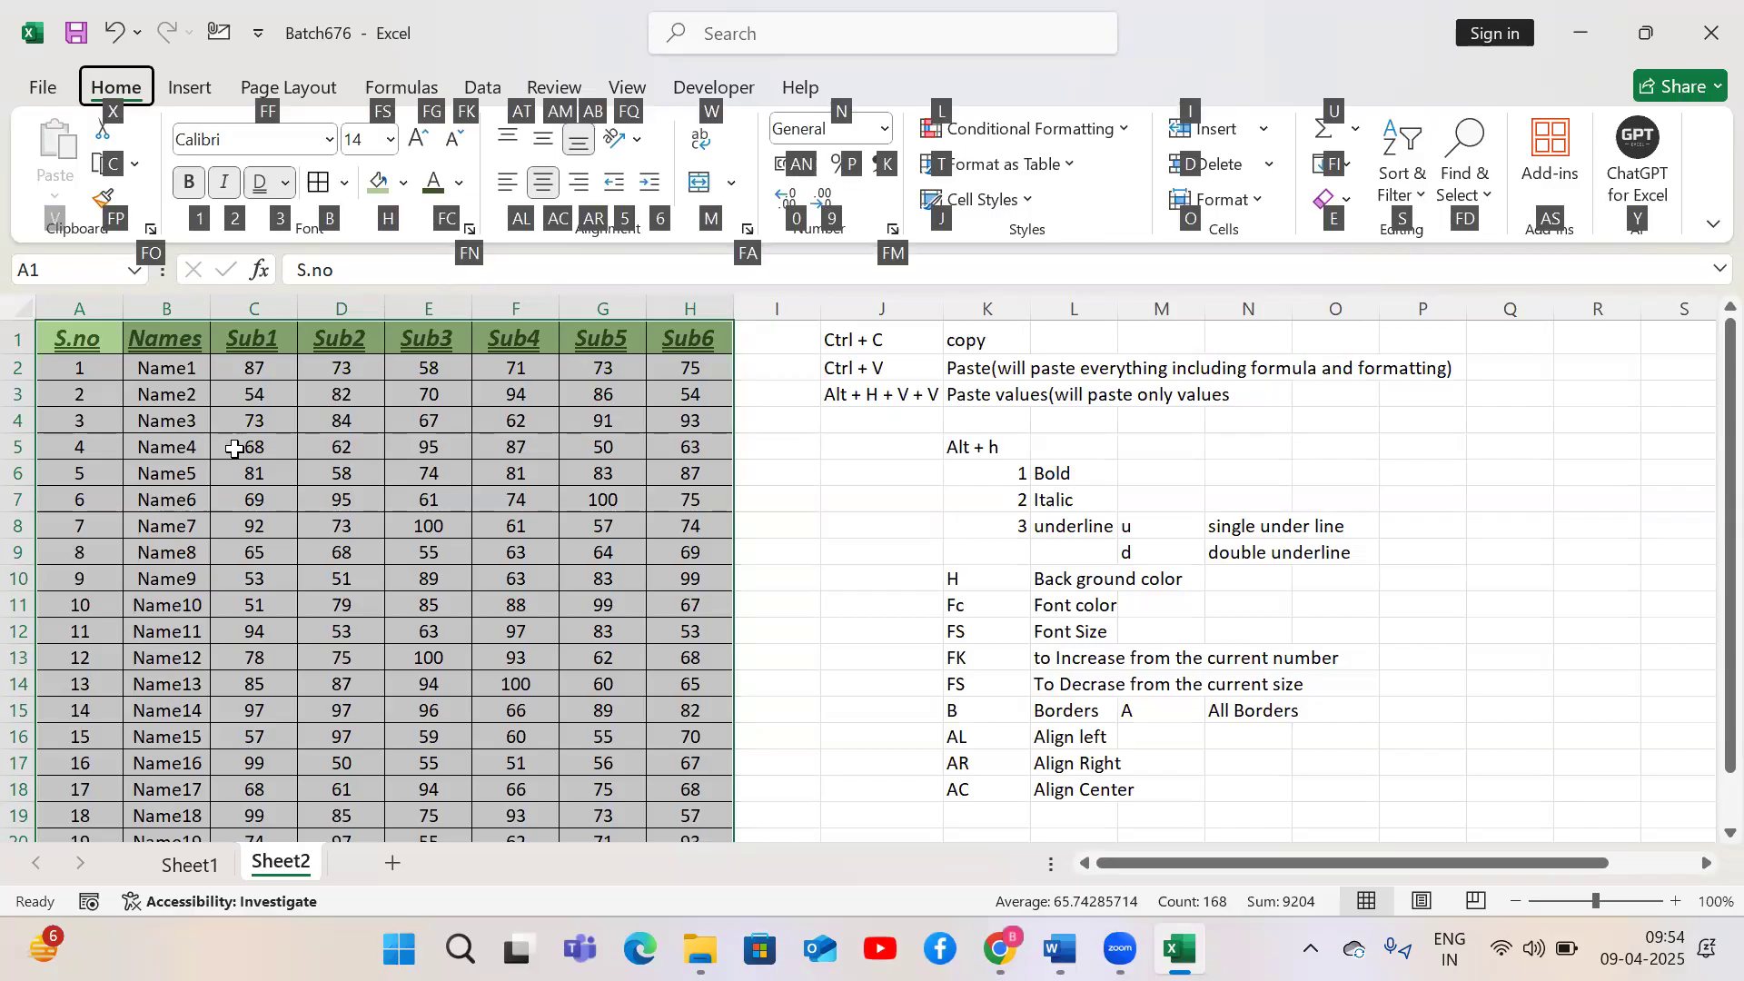
{"action": "key", "text": "a"}
{"action": "key", "text": "t"}
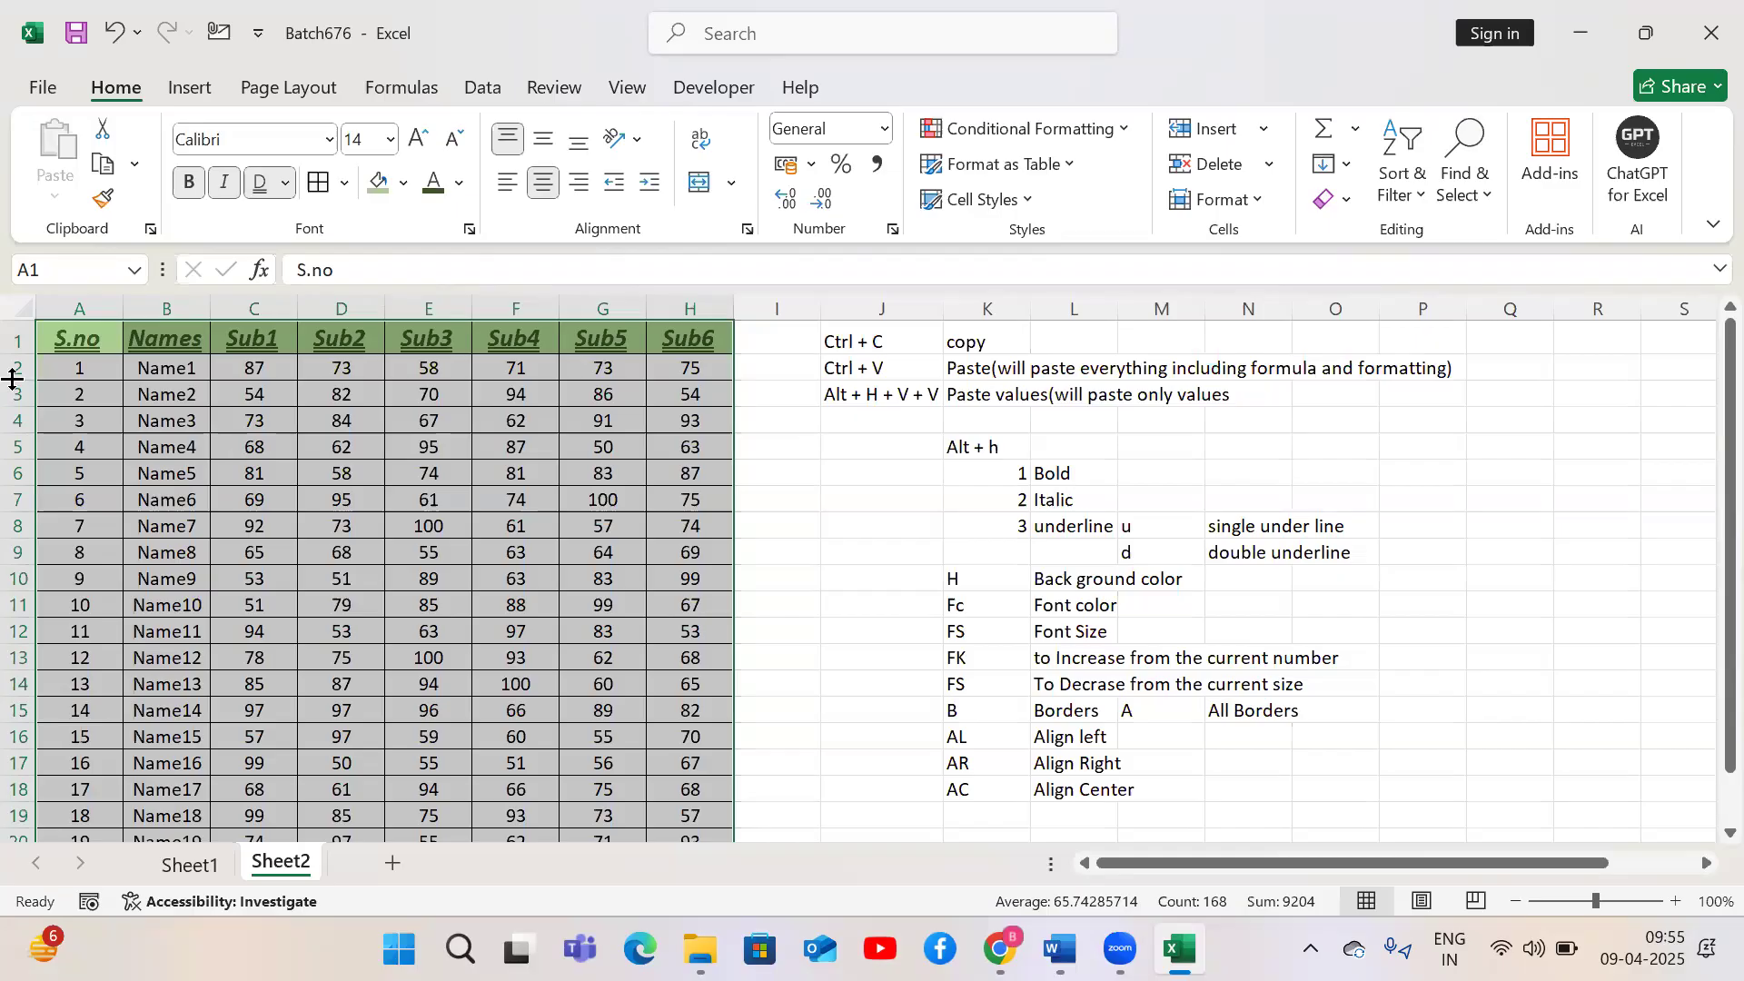
{"action": "left_click_drag", "start_coordinate": [30, 380], "coordinate": [29, 380]}
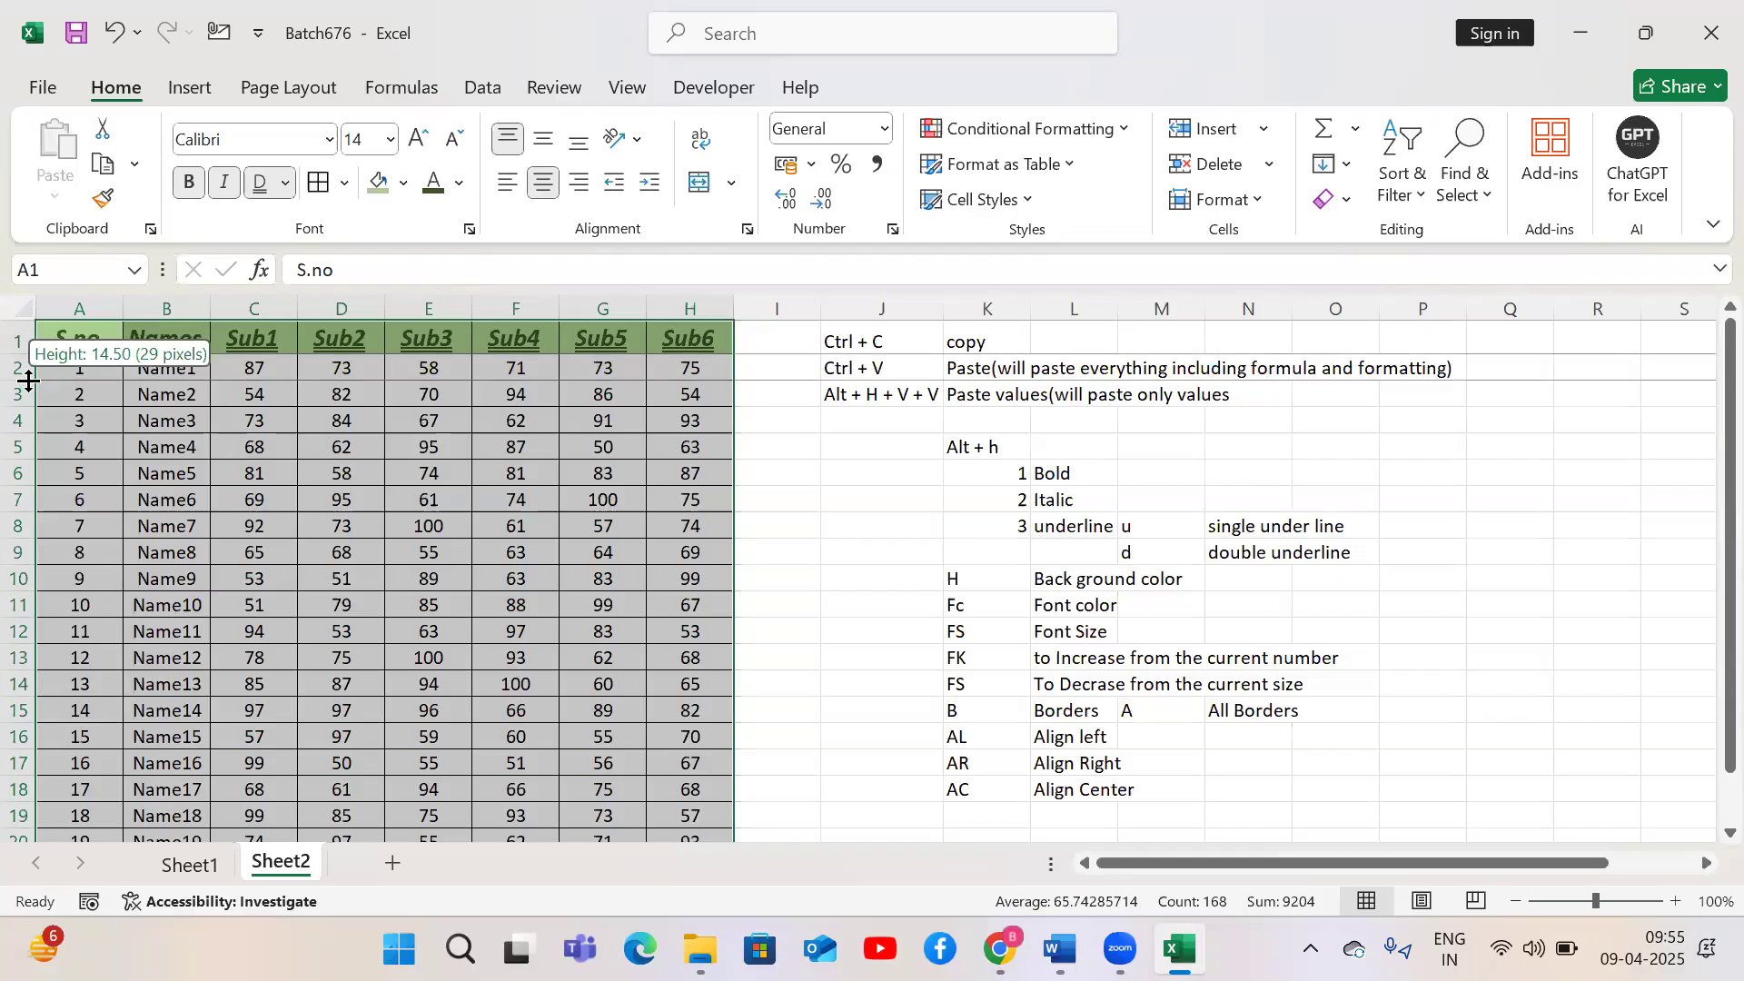
{"action": "left_click_drag", "start_coordinate": [29, 380], "coordinate": [25, 445]}
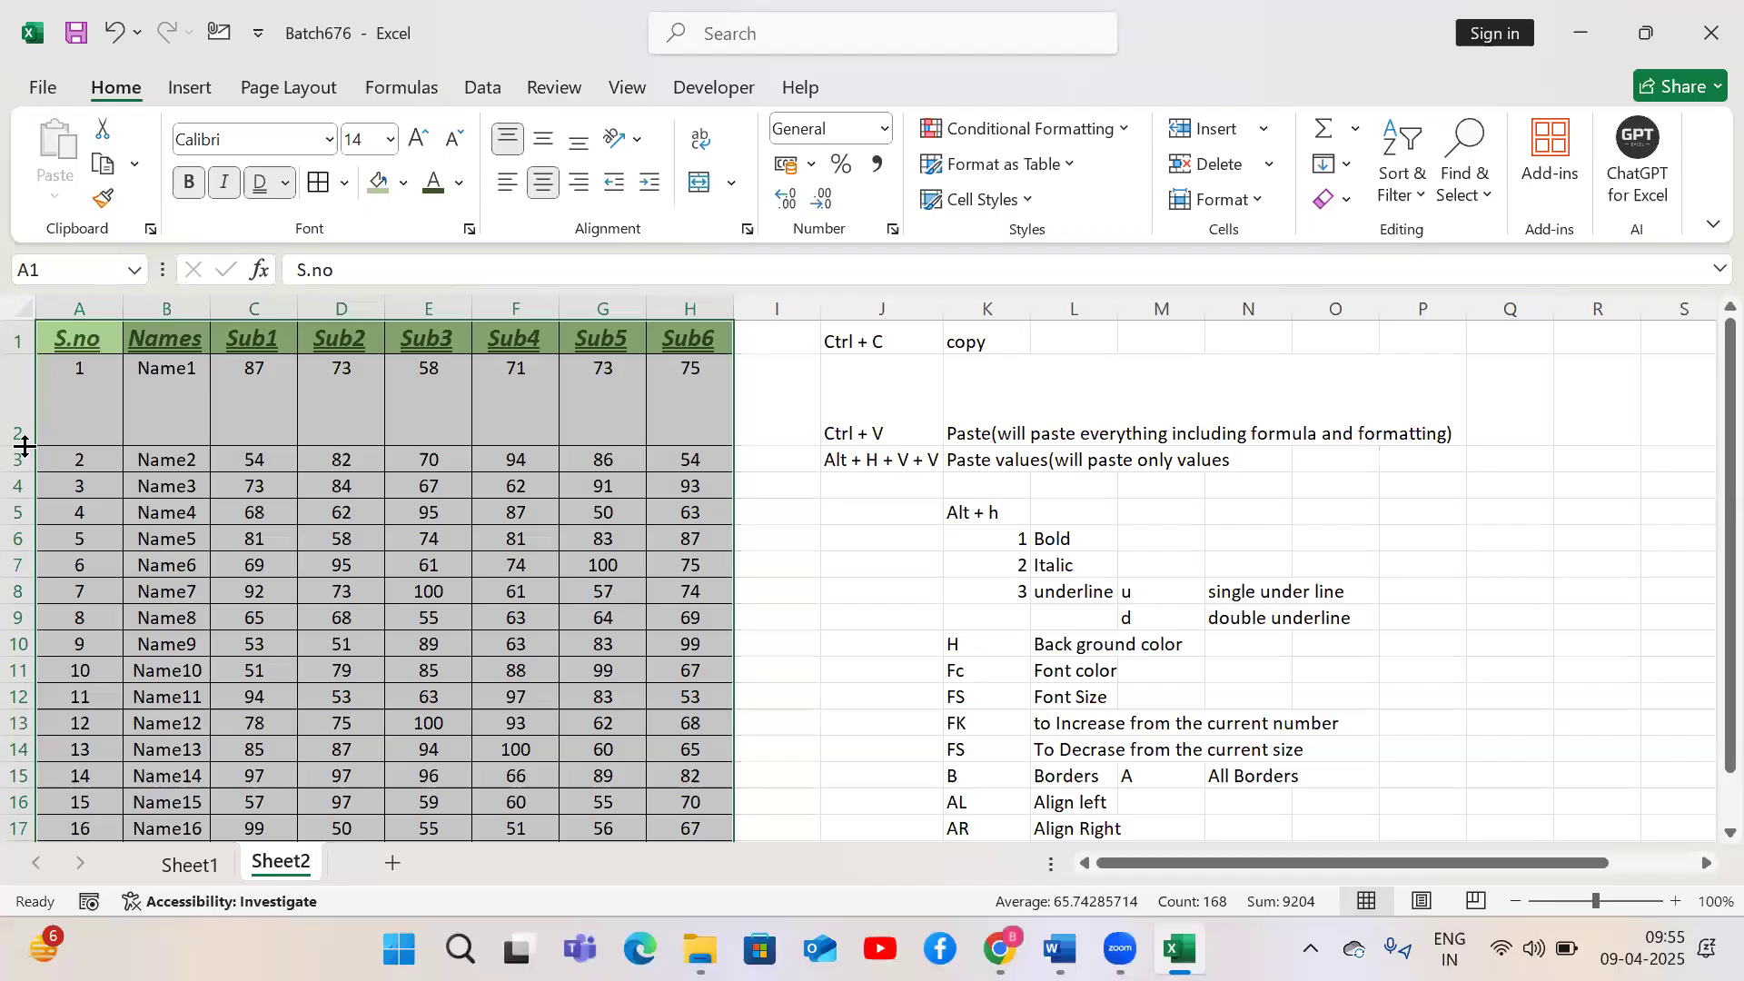
Middle-align, then bottom-align the table's contents vertically
{"action": "key", "text": "alt"}
{"action": "key", "text": "h"}
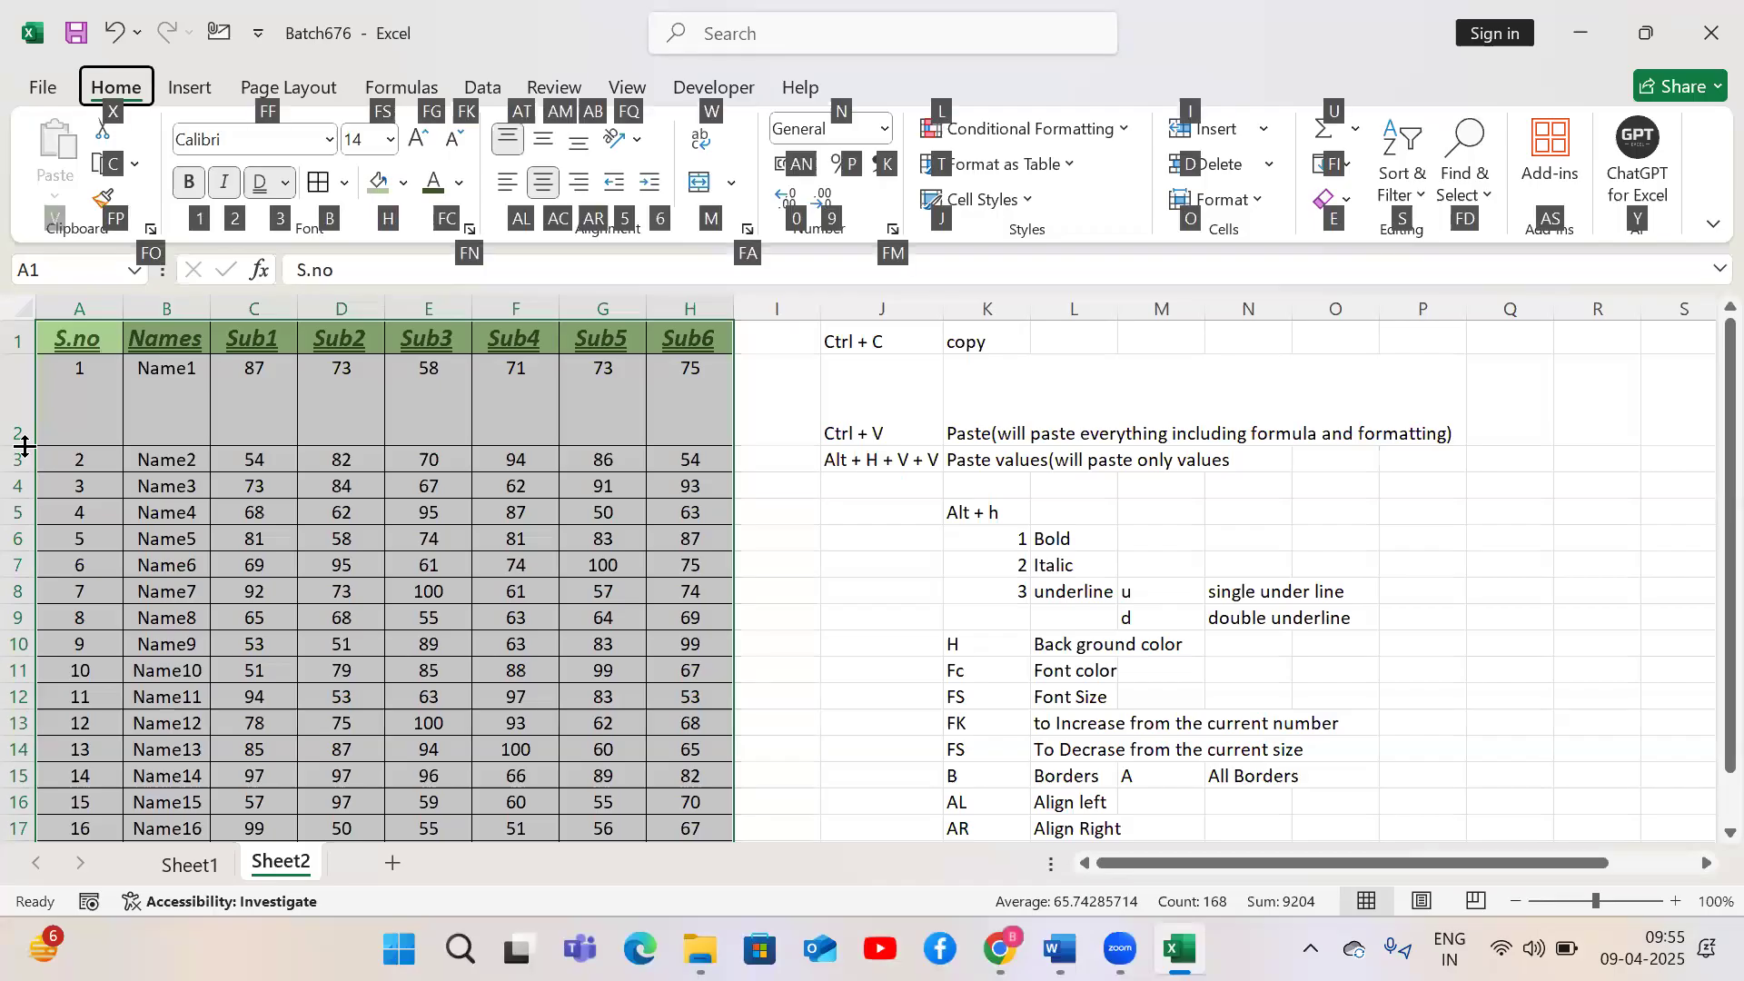
{"action": "key", "text": "a"}
{"action": "key", "text": "m"}
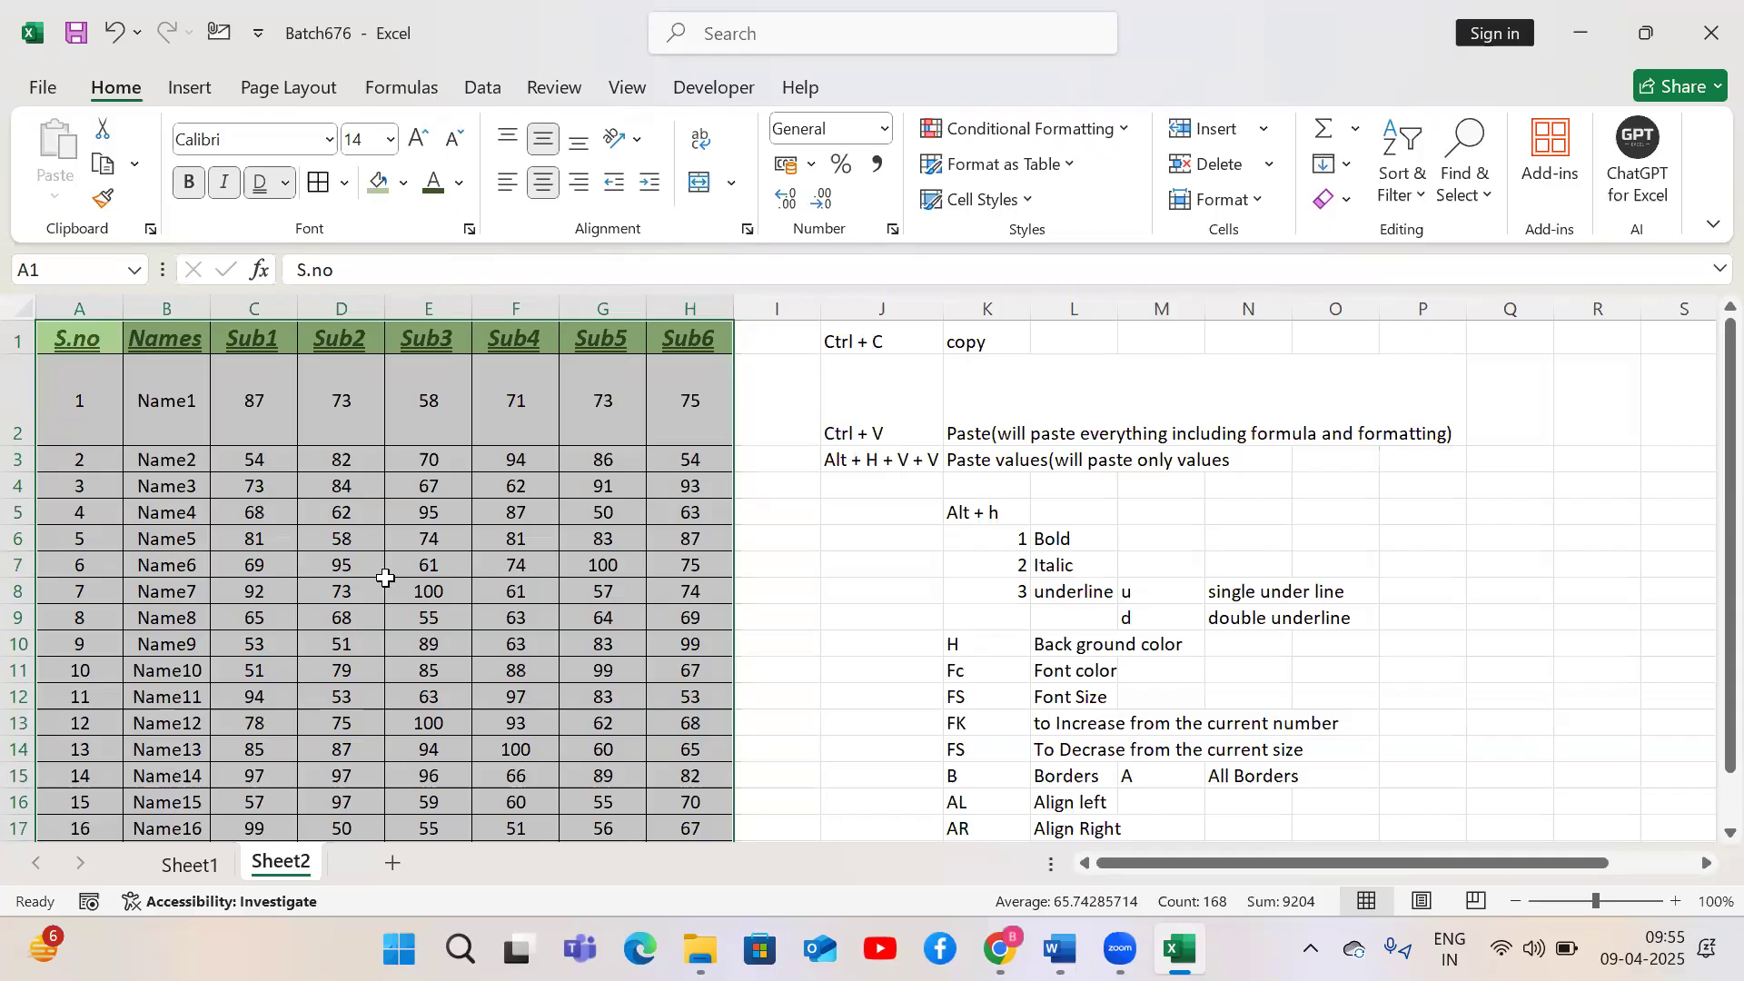
{"action": "key", "text": "alt"}
{"action": "key", "text": "h"}
{"action": "key", "text": "a"}
{"action": "key", "text": "b"}
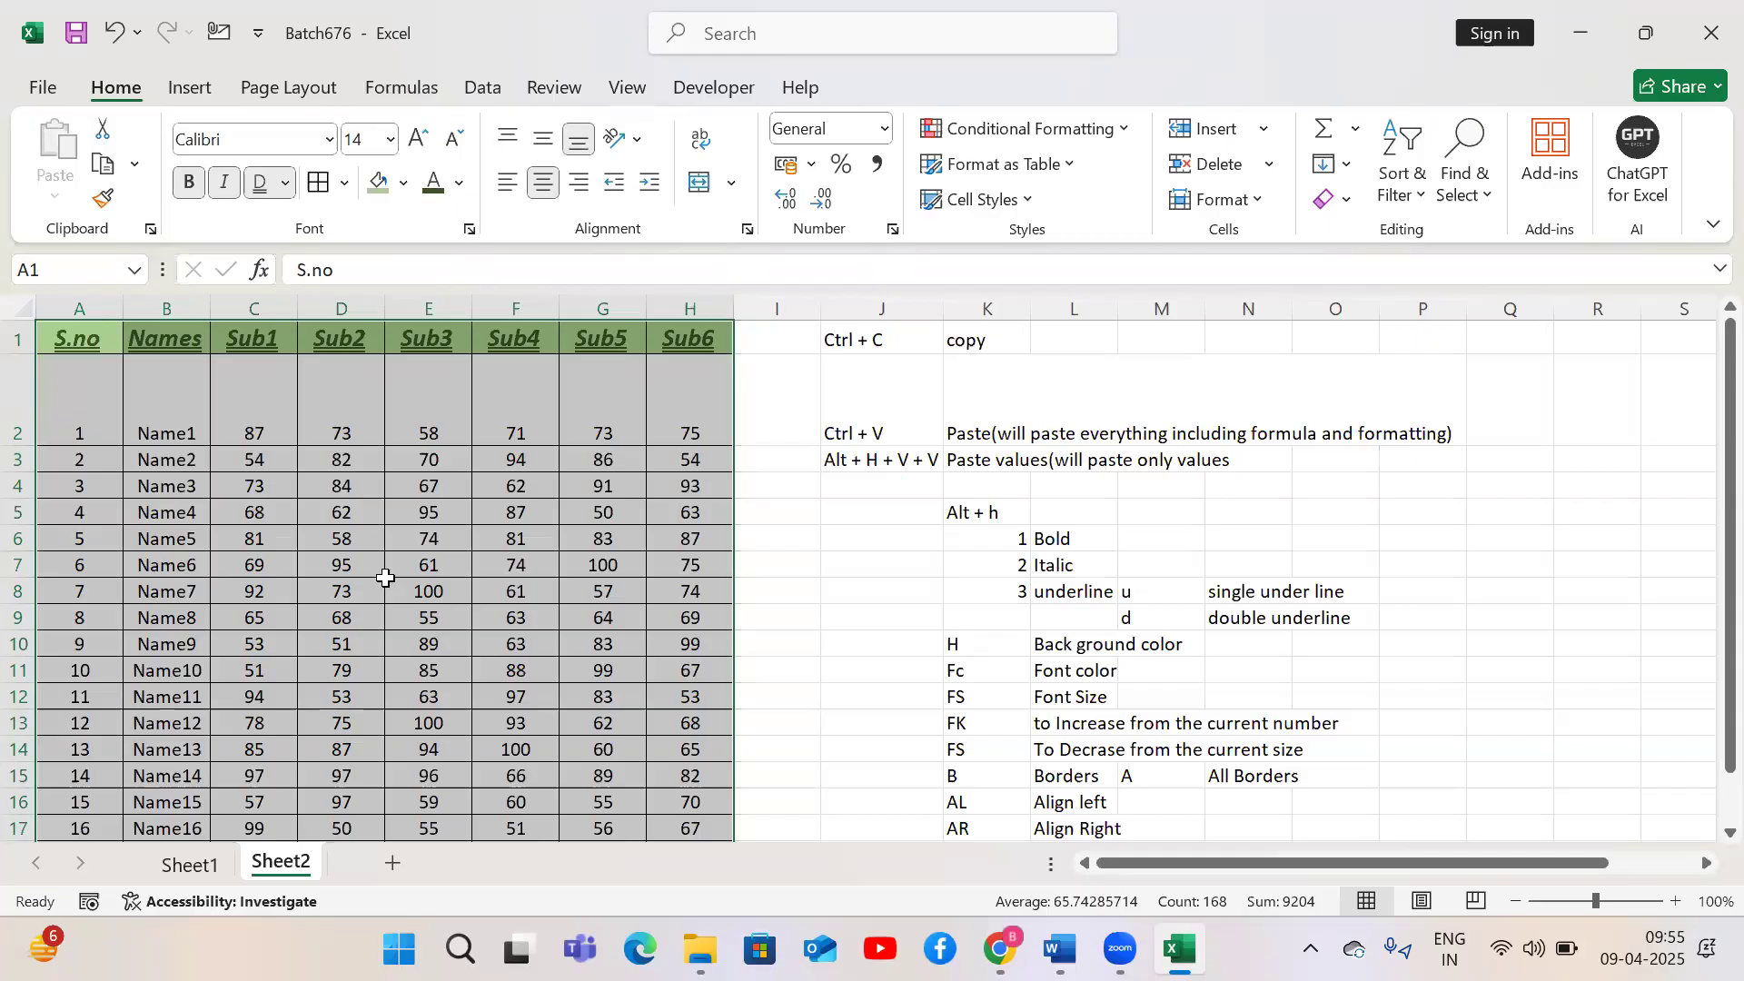
Toggle center alignment off and back on for the marks table
{"action": "key", "text": "alt"}
{"action": "key", "text": "h"}
{"action": "key", "text": "a"}
{"action": "key", "text": "c"}
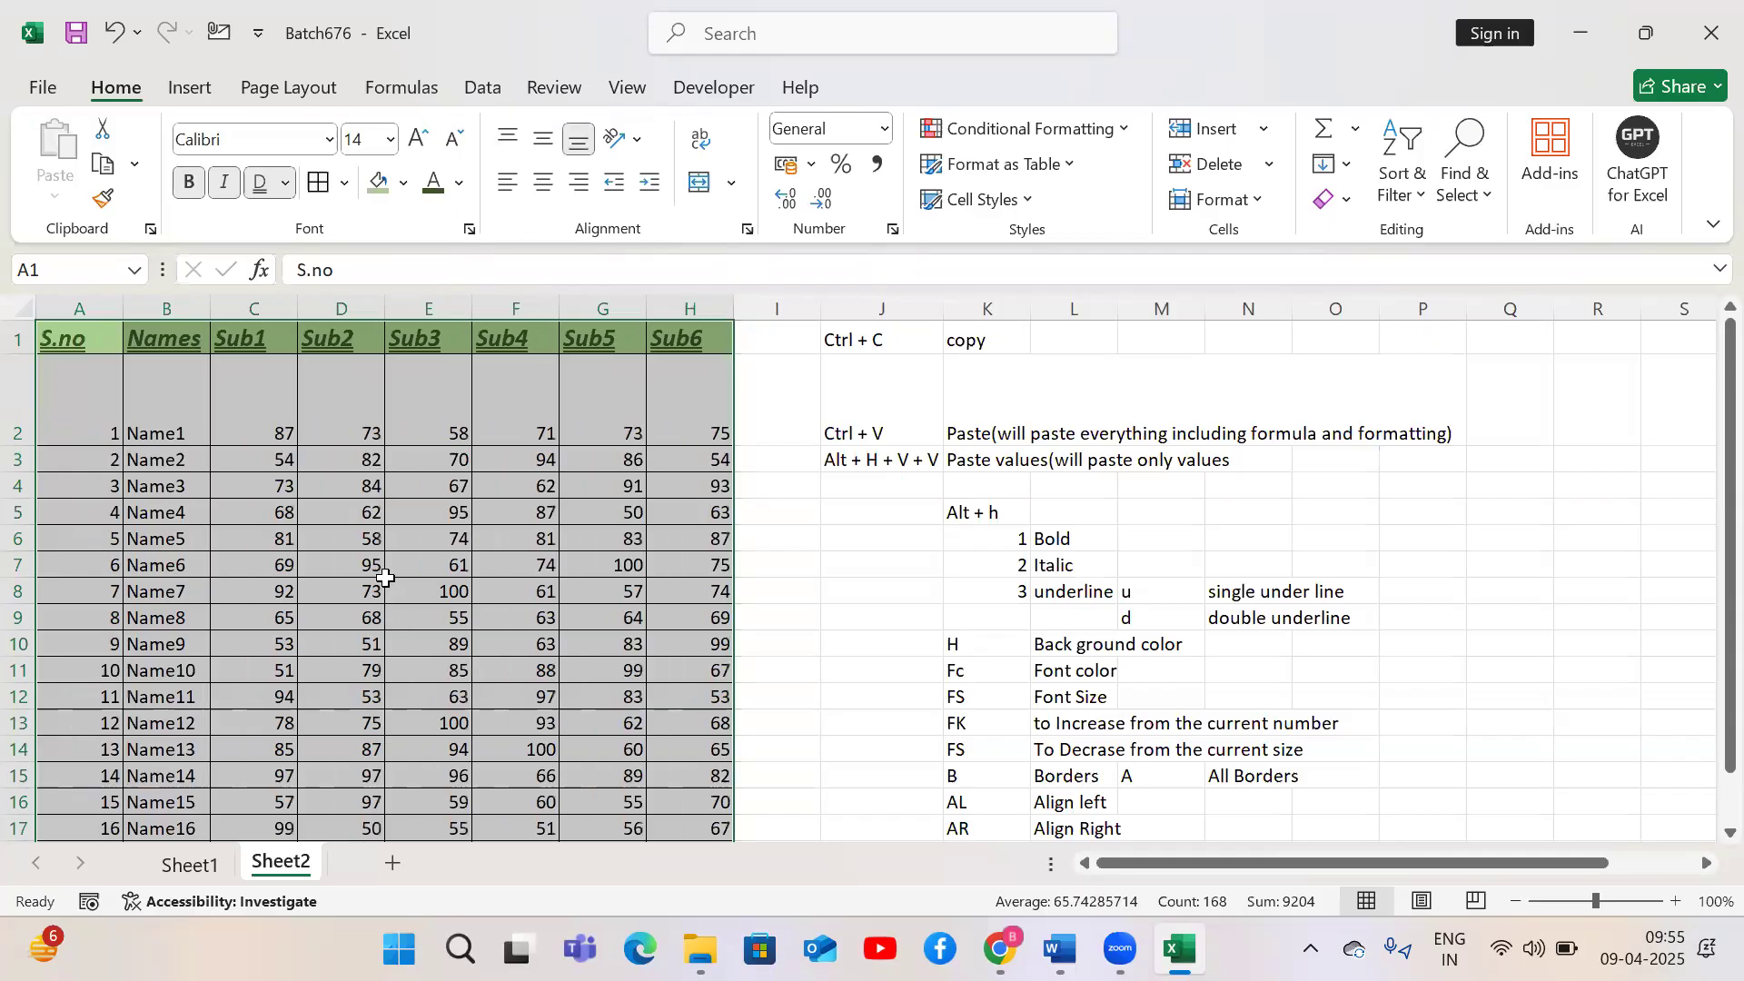
{"action": "key", "text": "alt"}
{"action": "key", "text": "h"}
{"action": "key", "text": "a"}
{"action": "key", "text": "c"}
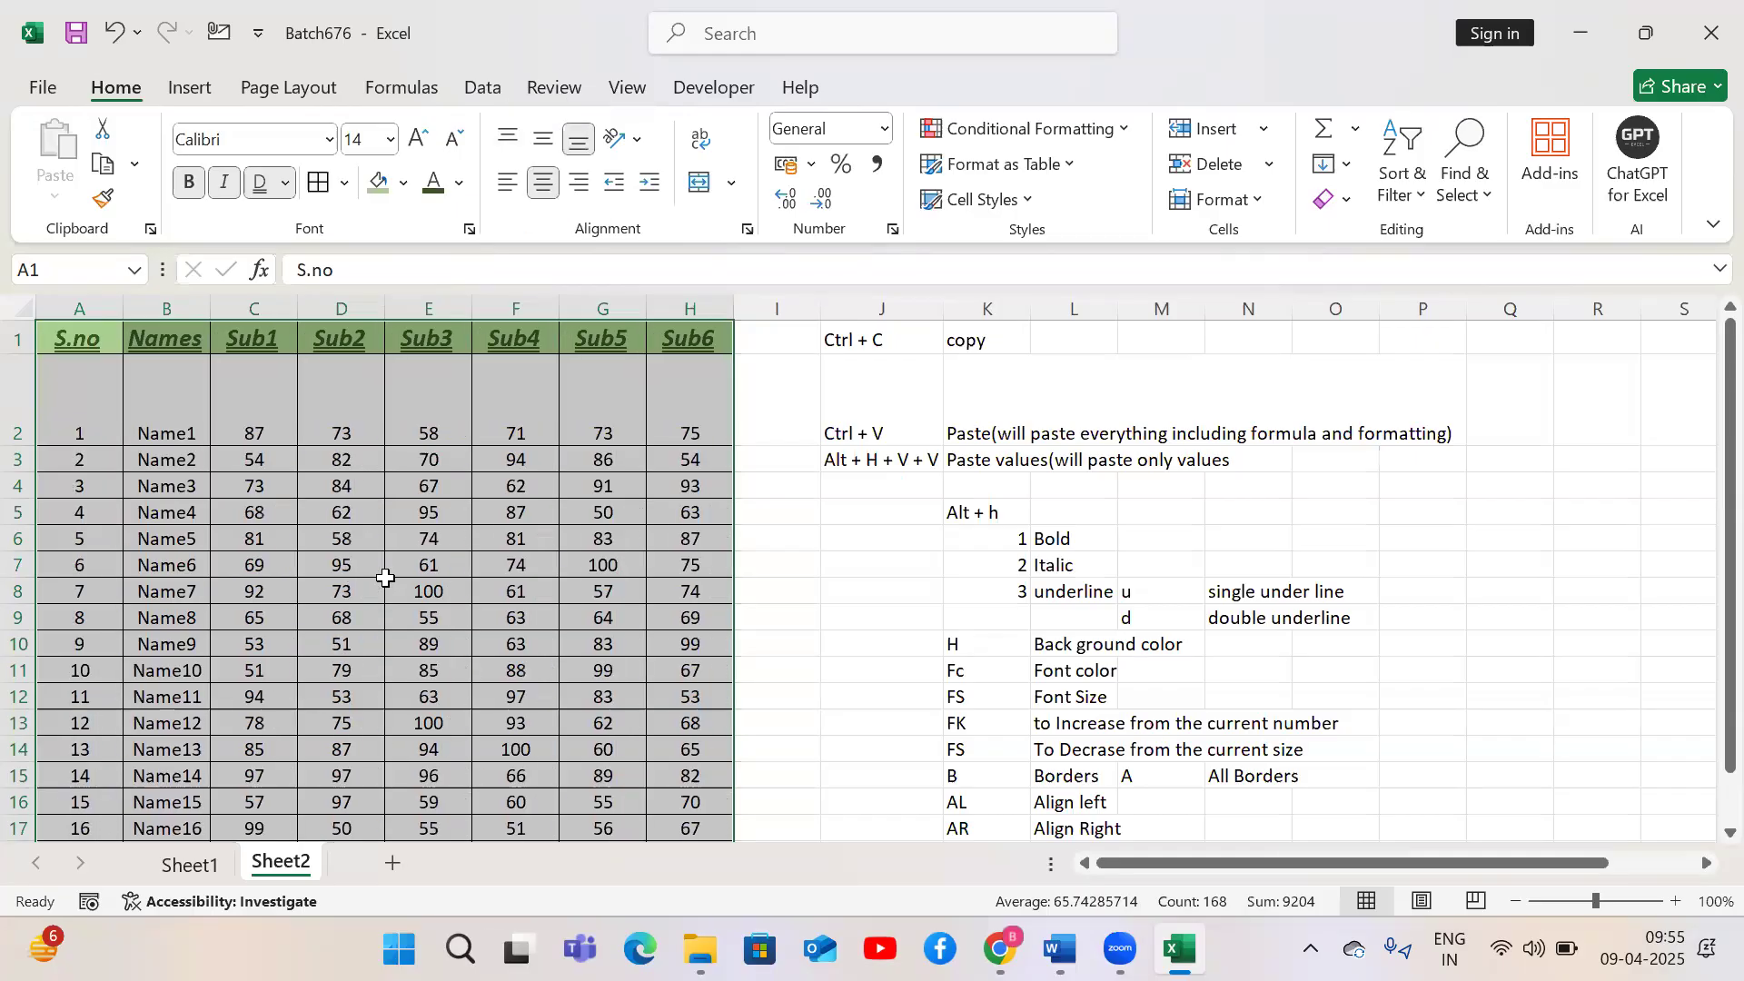
Middle-align the marks table's contents vertically
{"action": "key", "text": "h"}
{"action": "key", "text": "a"}
{"action": "key", "text": "m"}
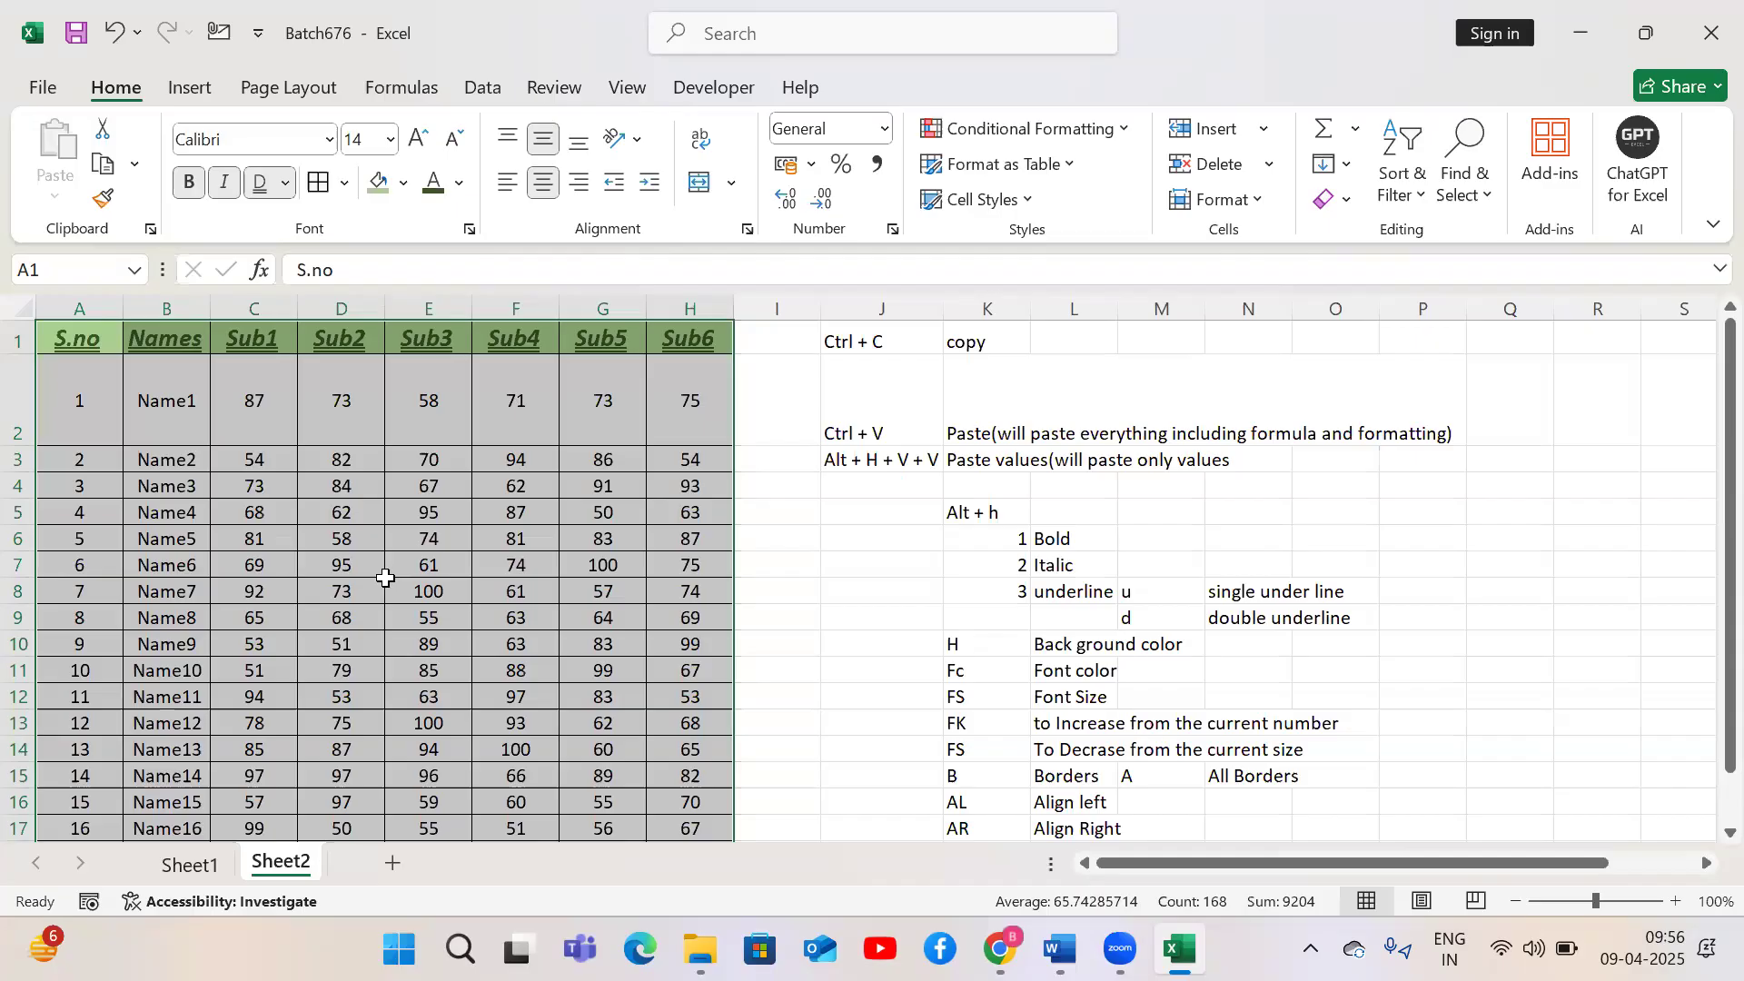
Jump between the edges of the marks table and return to its first header cell
{"action": "left_click", "coordinate": [984, 659]}
{"action": "key", "text": "ctrl+Down"}
{"action": "key", "text": "Up"}
{"action": "key", "text": "Left"}
{"action": "key", "text": "Left"}
{"action": "key", "text": "Left"}
{"action": "key", "text": "ctrl+Home"}
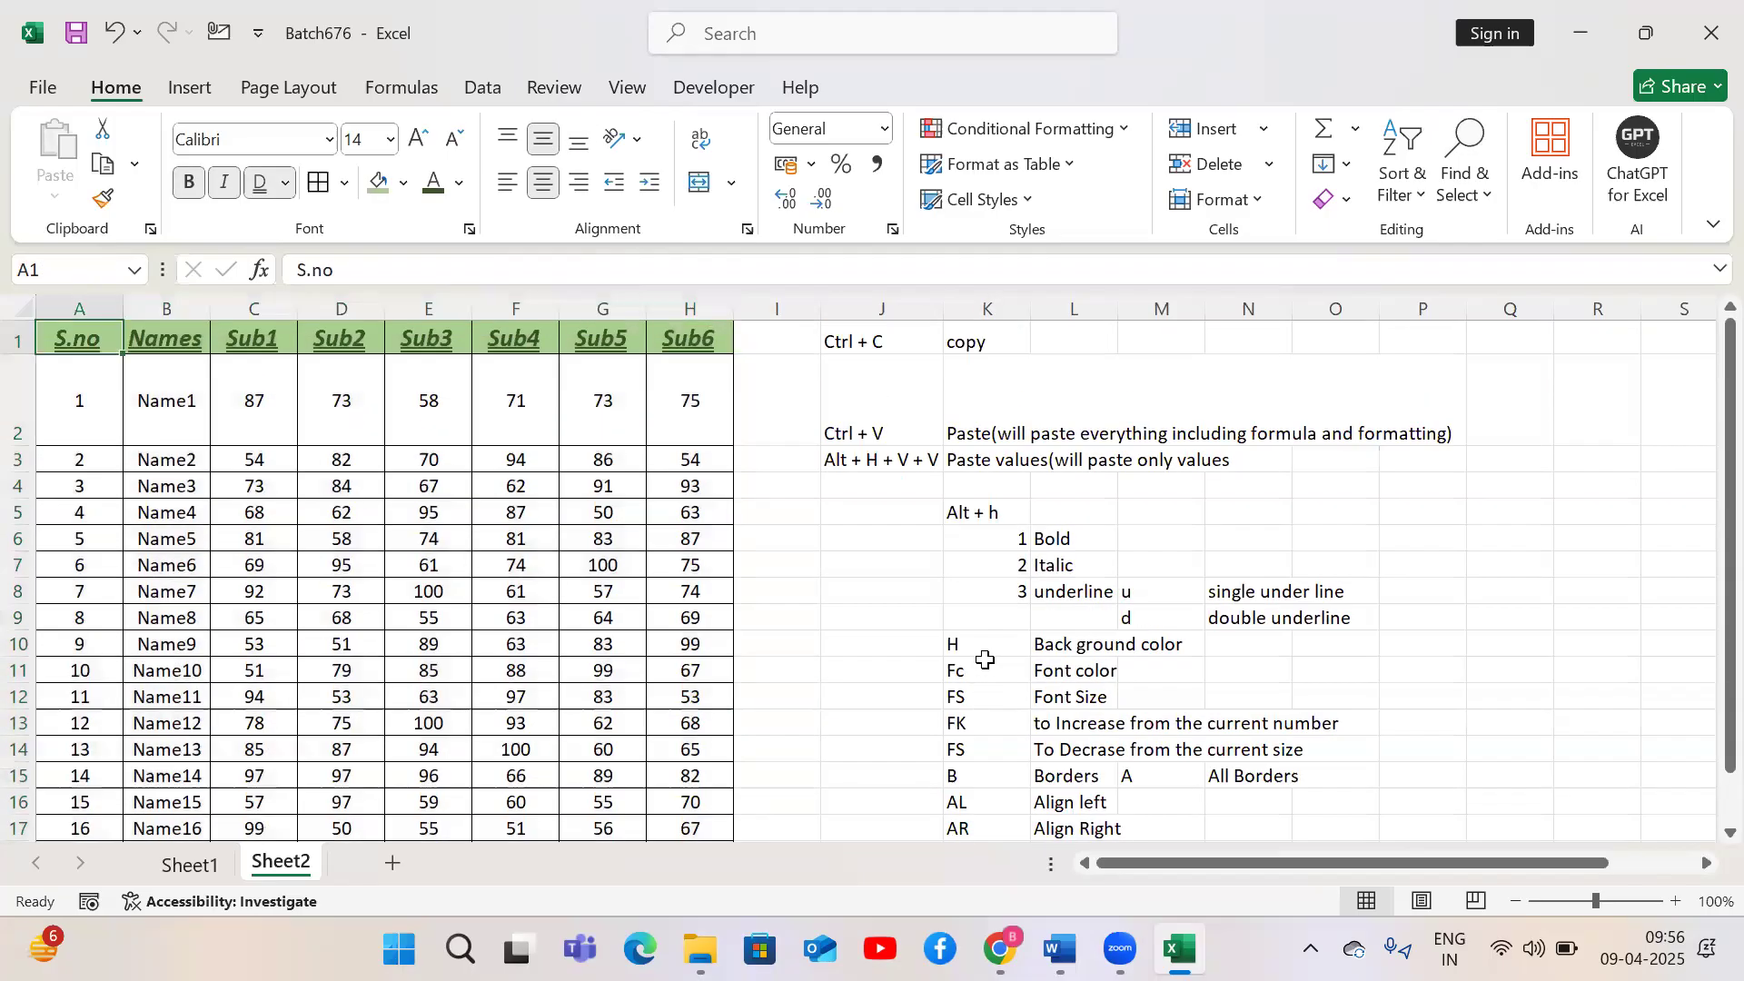
{"action": "key", "text": "ctrl+Down"}
{"action": "key", "text": "ctrl+Up"}
{"action": "key", "text": "ctrl+Right"}
{"action": "key", "text": "ctrl+Down"}
{"action": "key", "text": "ctrl+Up"}
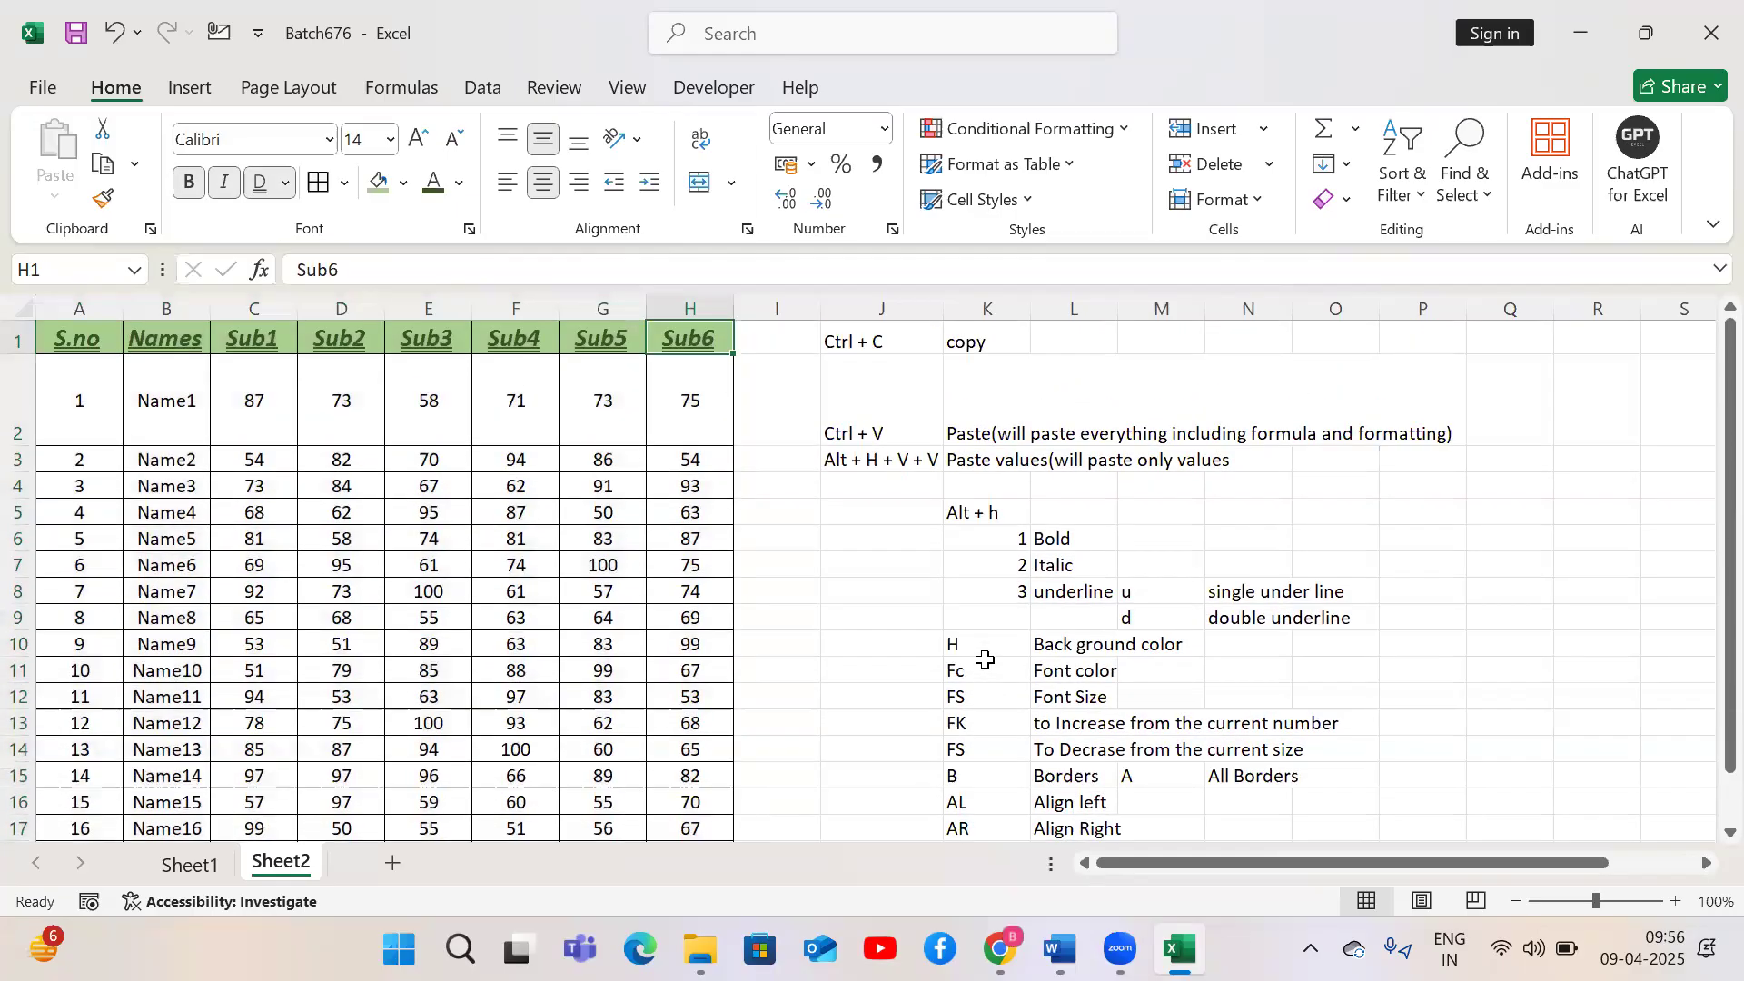
{"action": "key", "text": "ctrl+Left"}
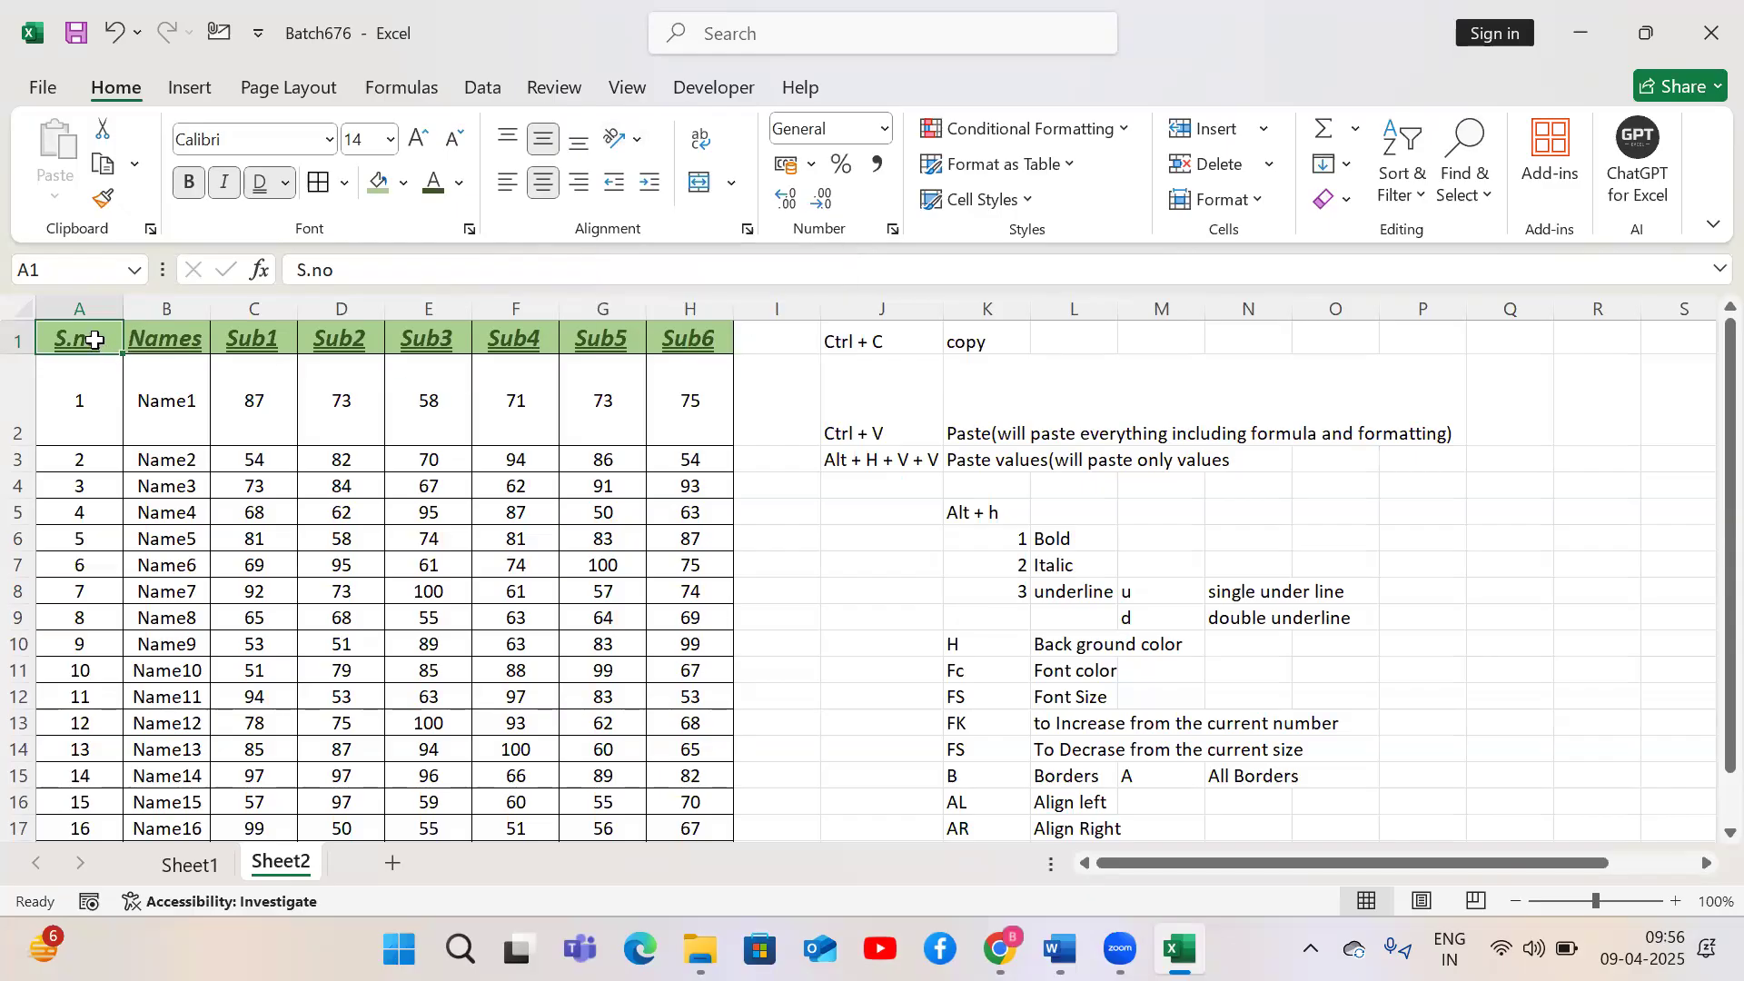
Select the header row of the marks table and angle its text clockwise
{"action": "key", "text": "ctrl+shift+Right"}
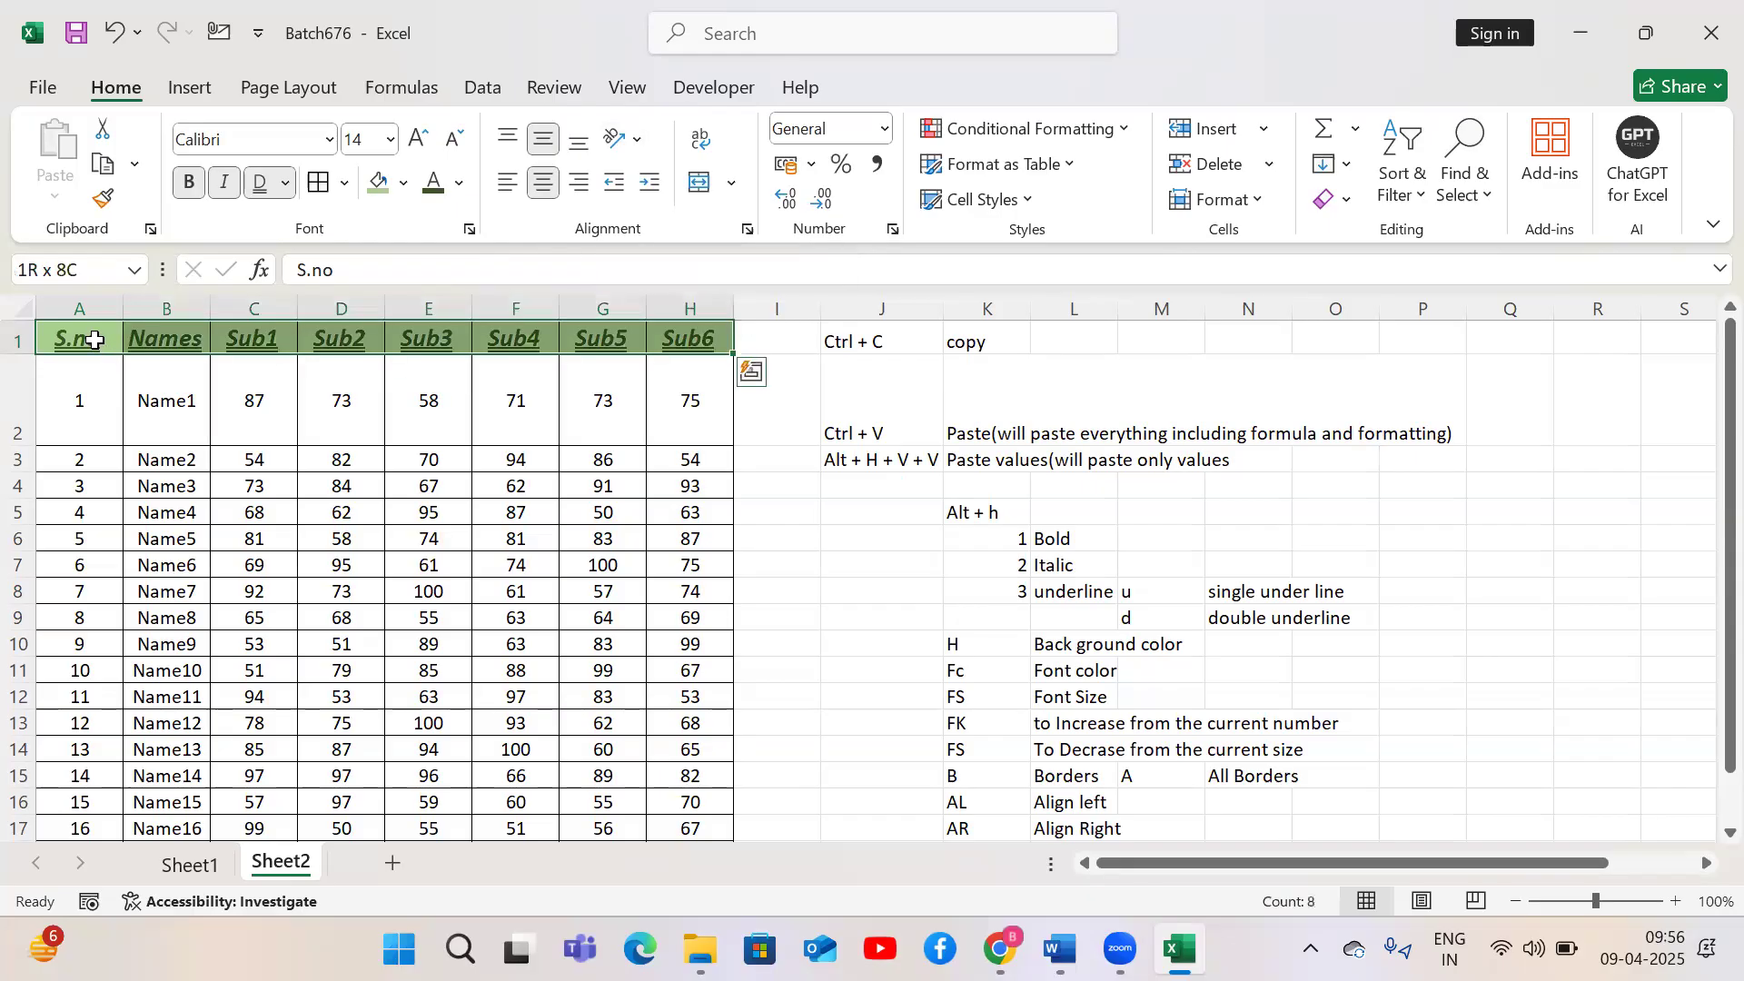
{"action": "key", "text": "alt"}
{"action": "key", "text": "h"}
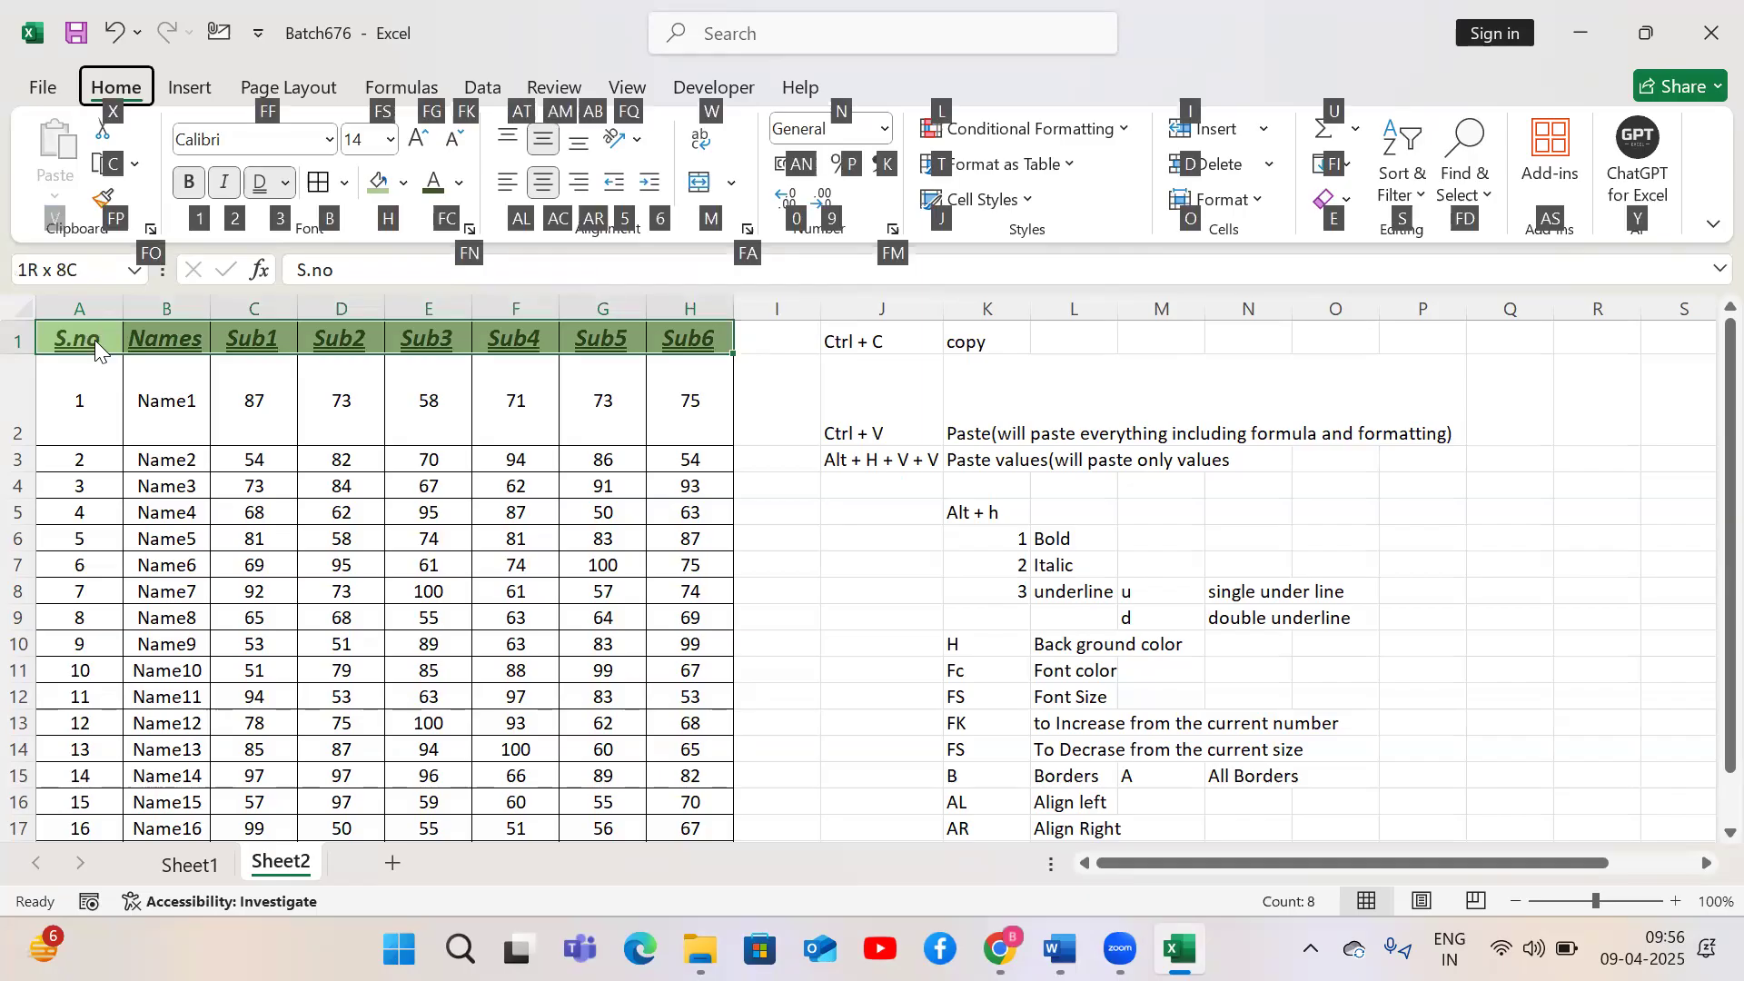
{"action": "key", "text": "f"}
{"action": "key", "text": "q"}
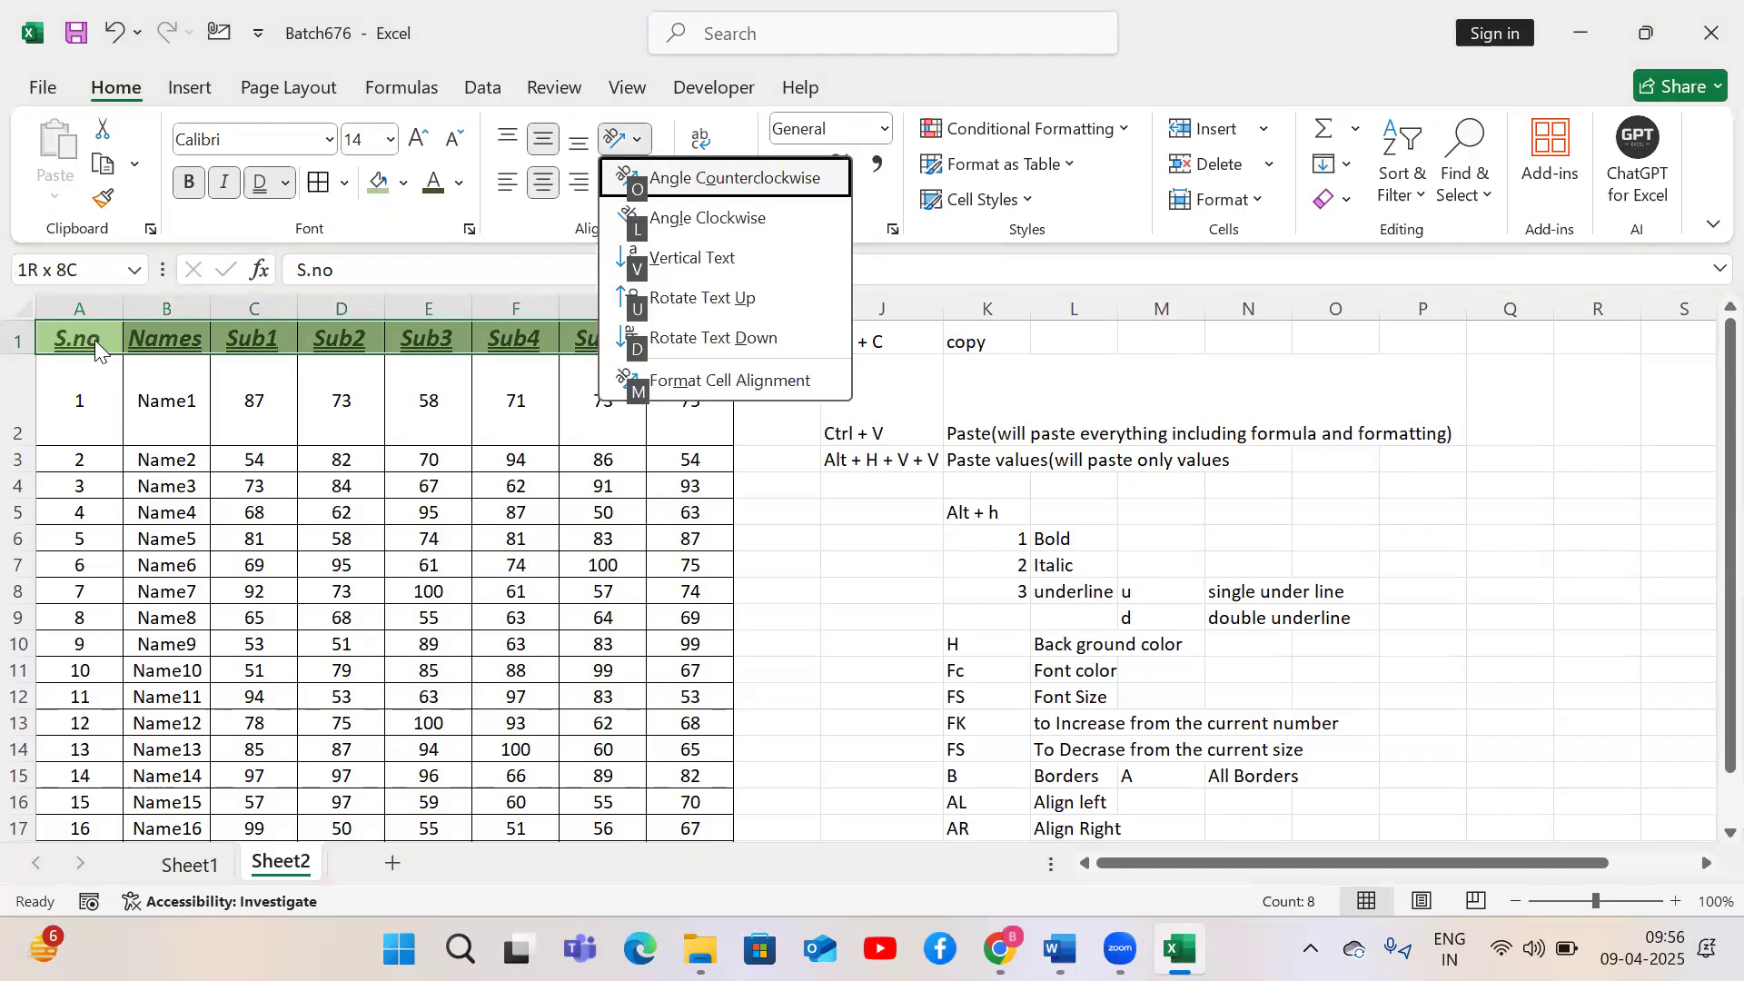
{"action": "key", "text": "l"}
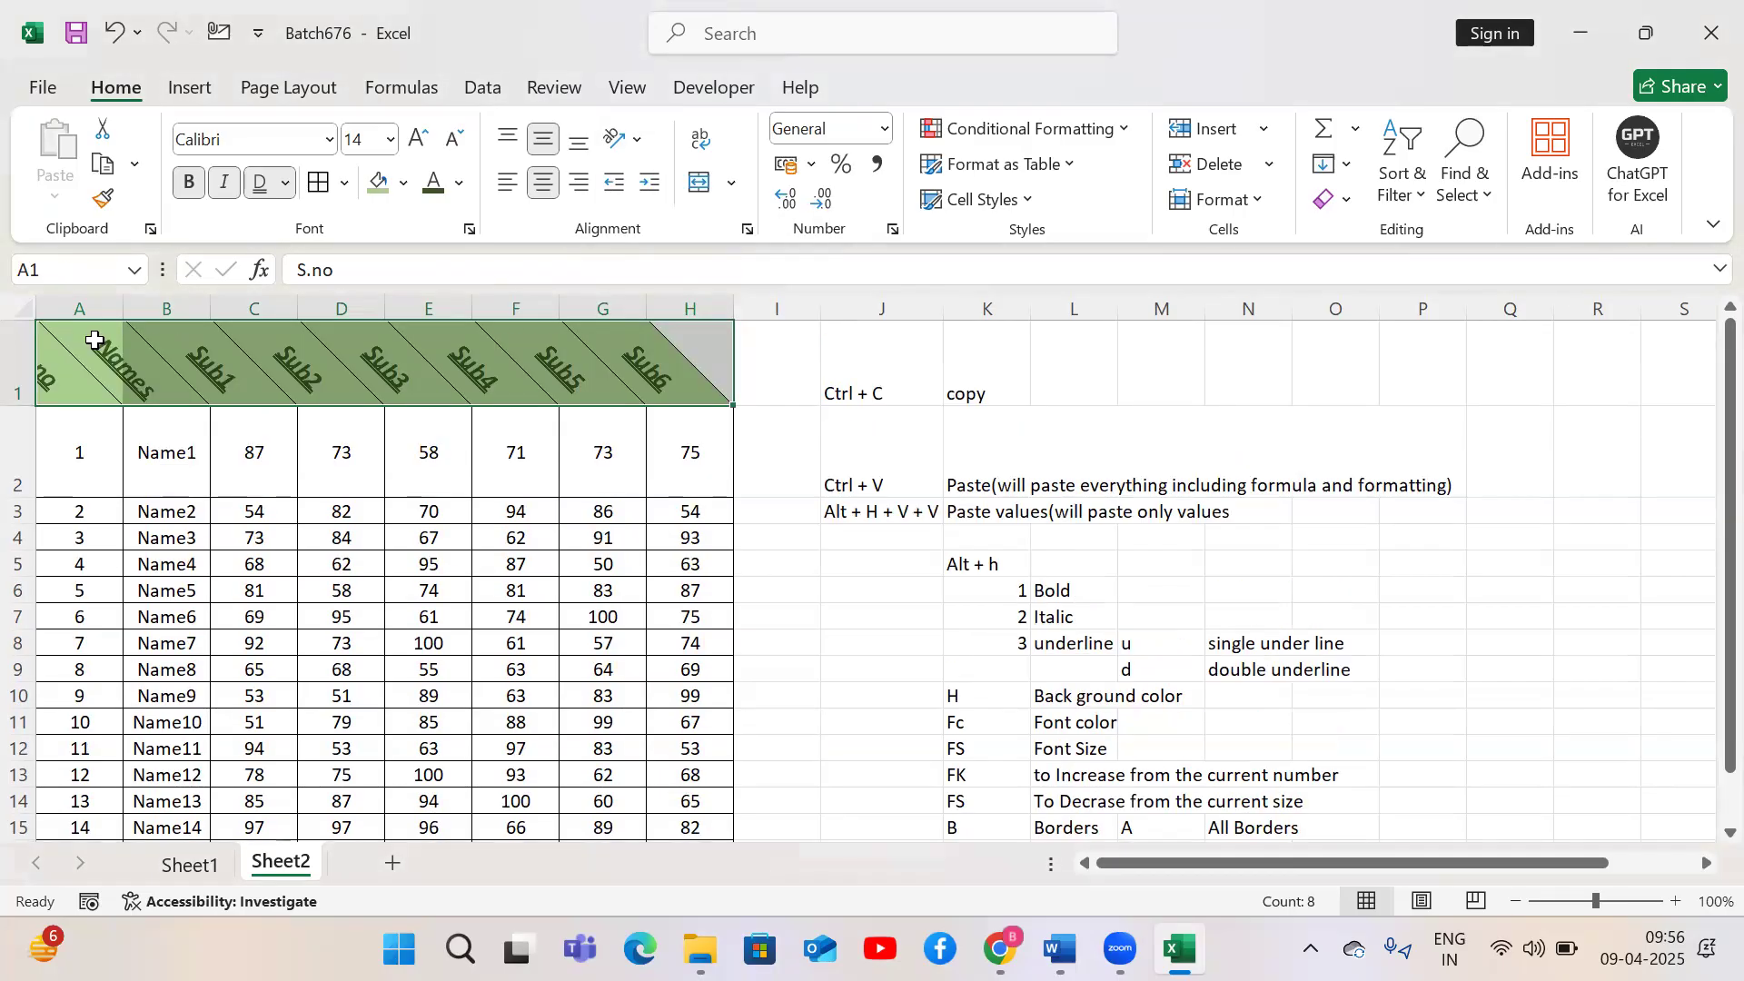
Toggle the clockwise text angle off the header row
{"action": "key", "text": "alt+h"}
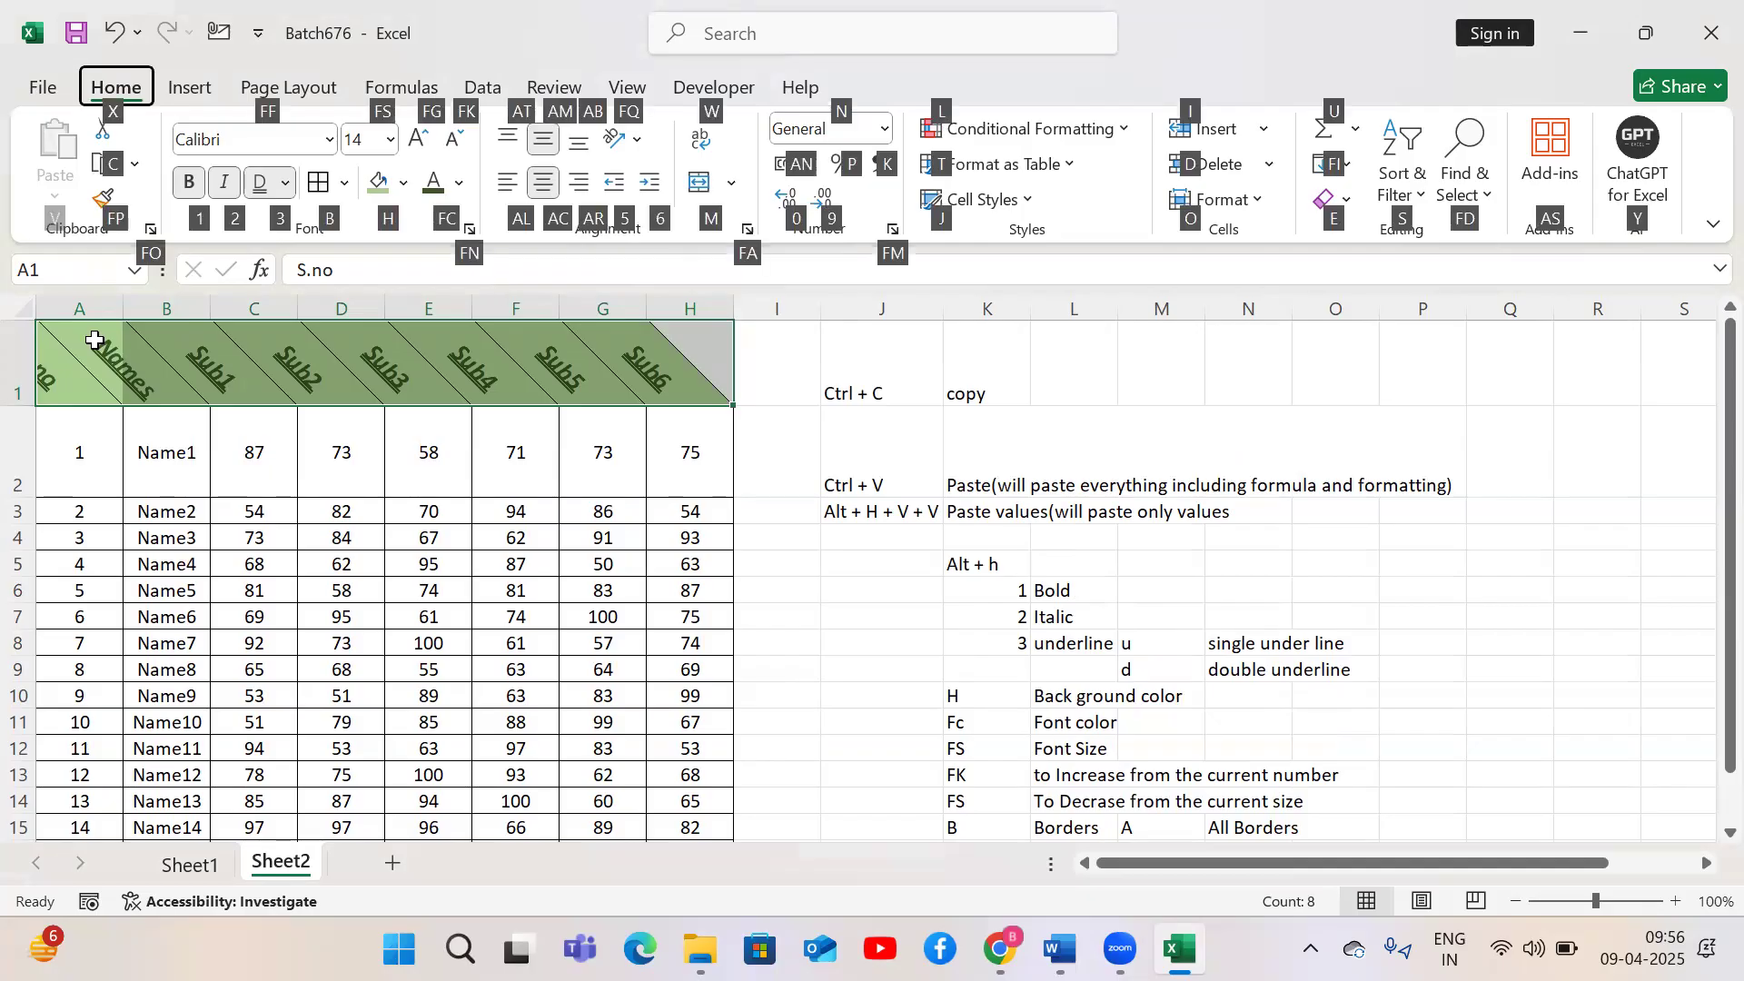
{"action": "key", "text": "f"}
{"action": "key", "text": "q"}
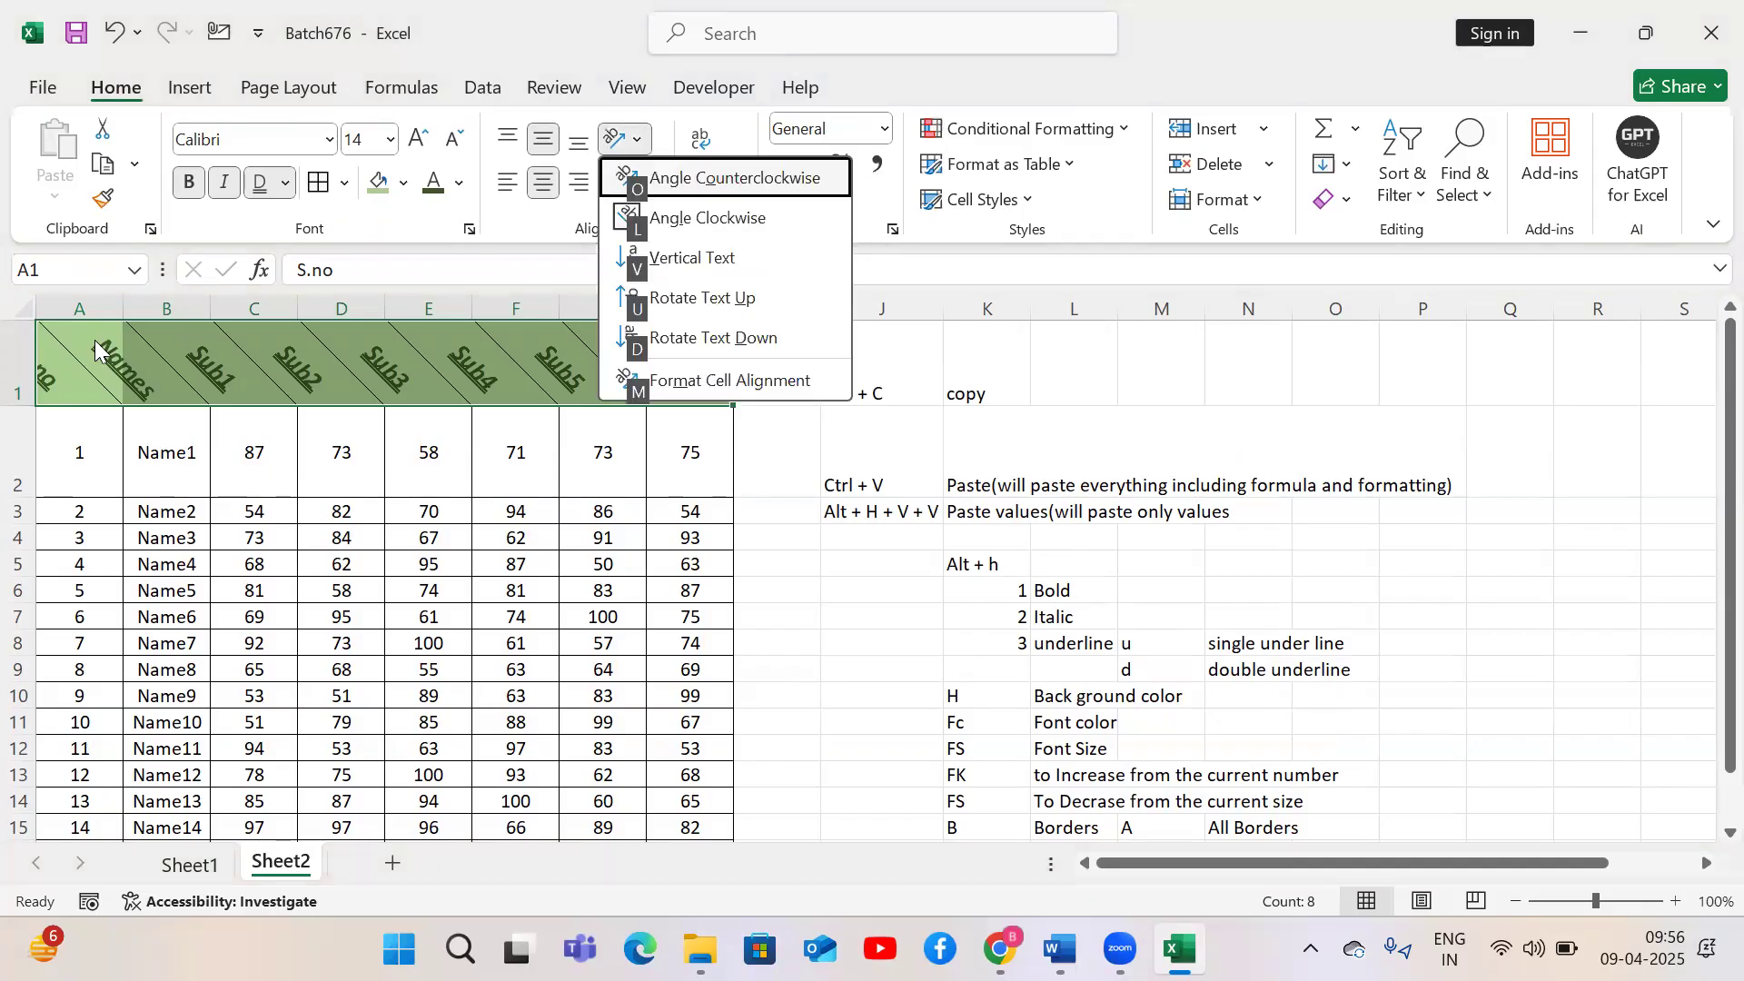
{"action": "key", "text": "l"}
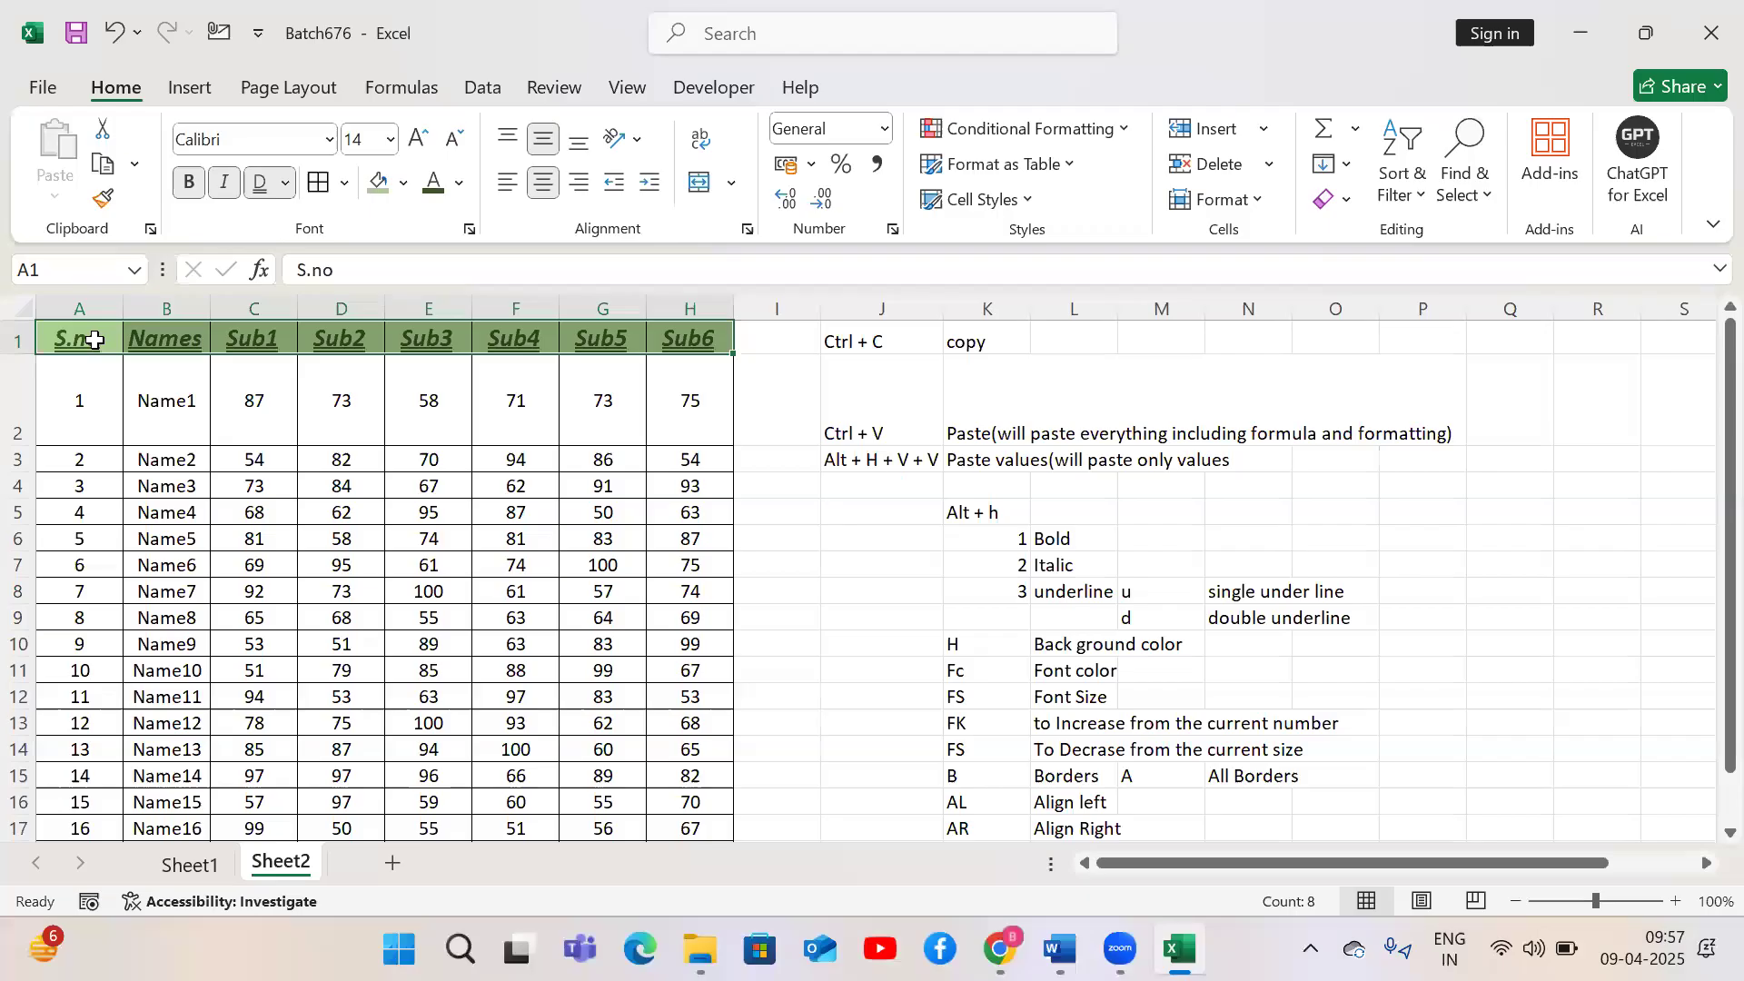
Angle the header row's text counterclockwise
{"action": "key", "text": "alt+h"}
{"action": "key", "text": "f"}
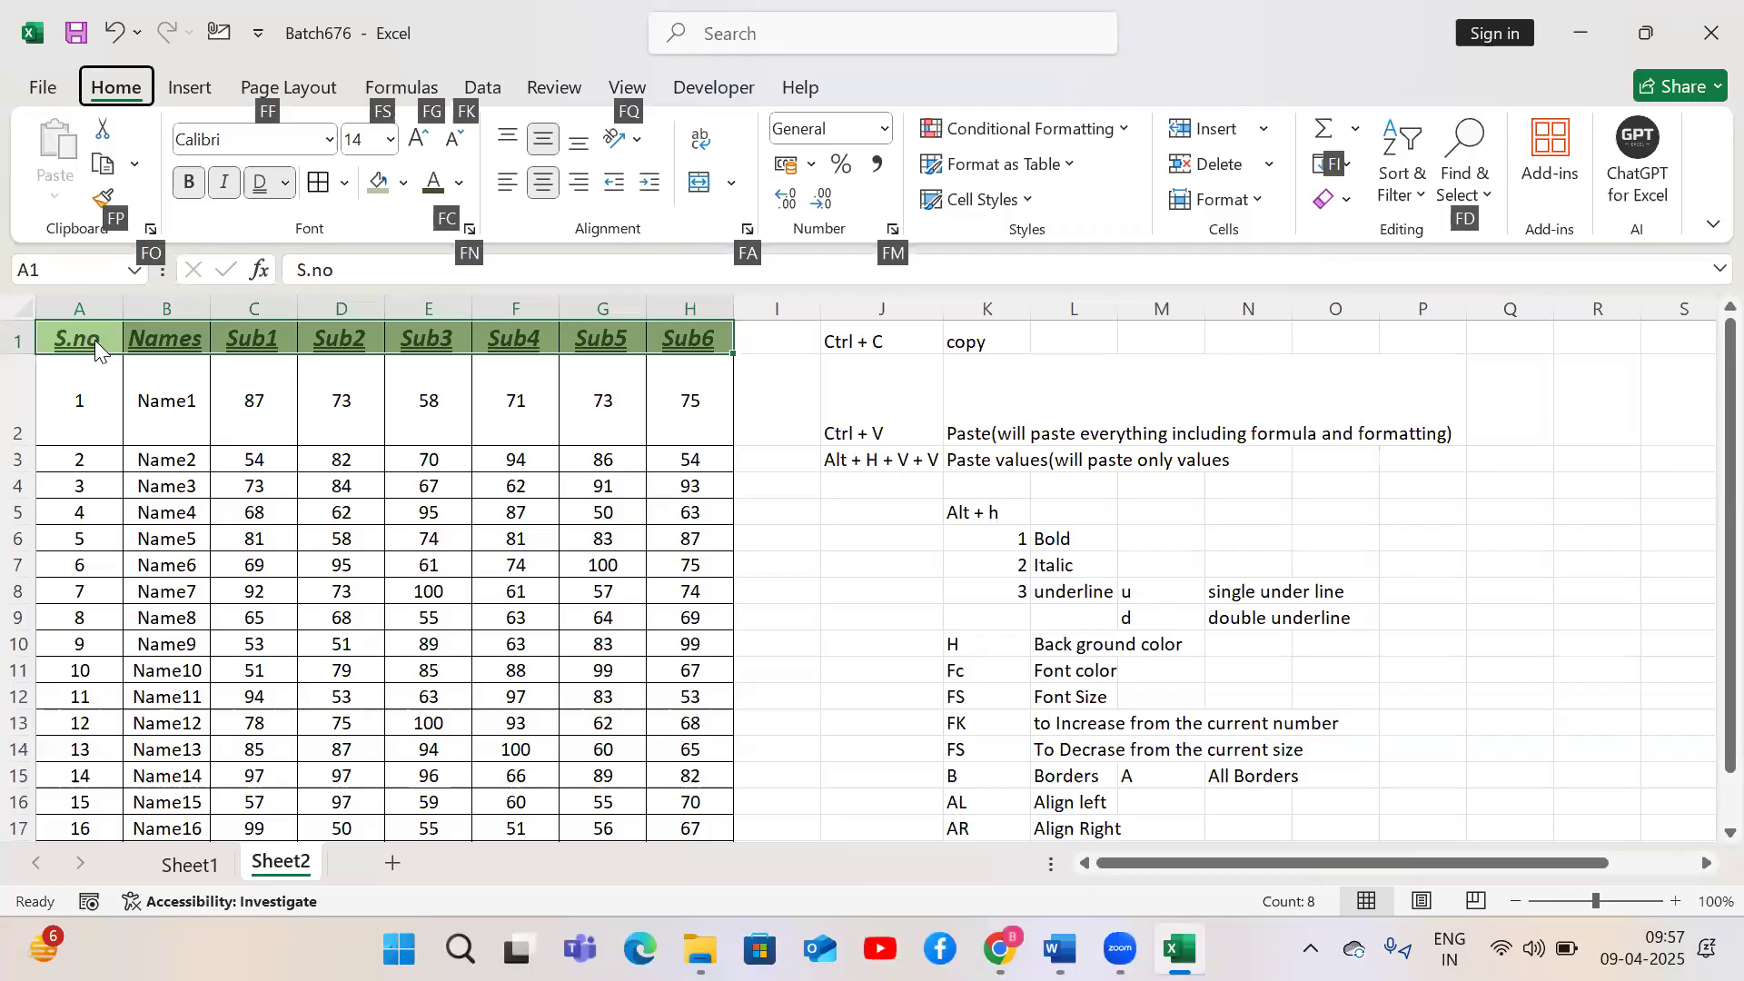
{"action": "key", "text": "q"}
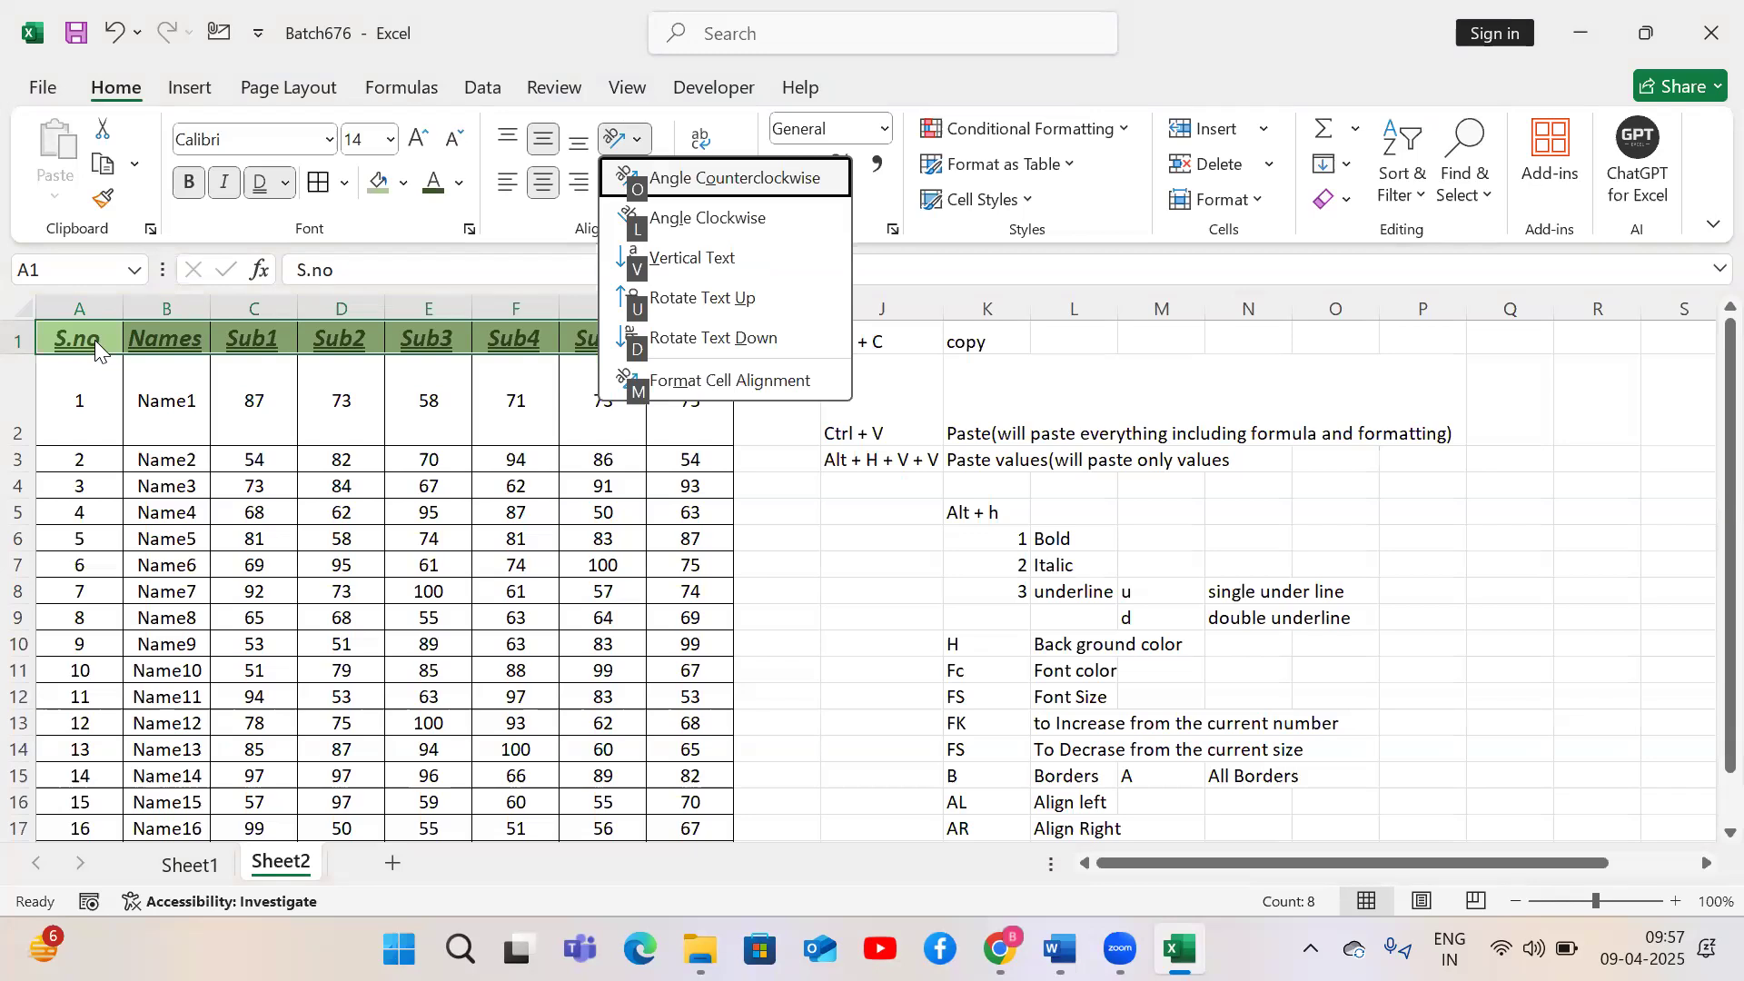
{"action": "key", "text": "o"}
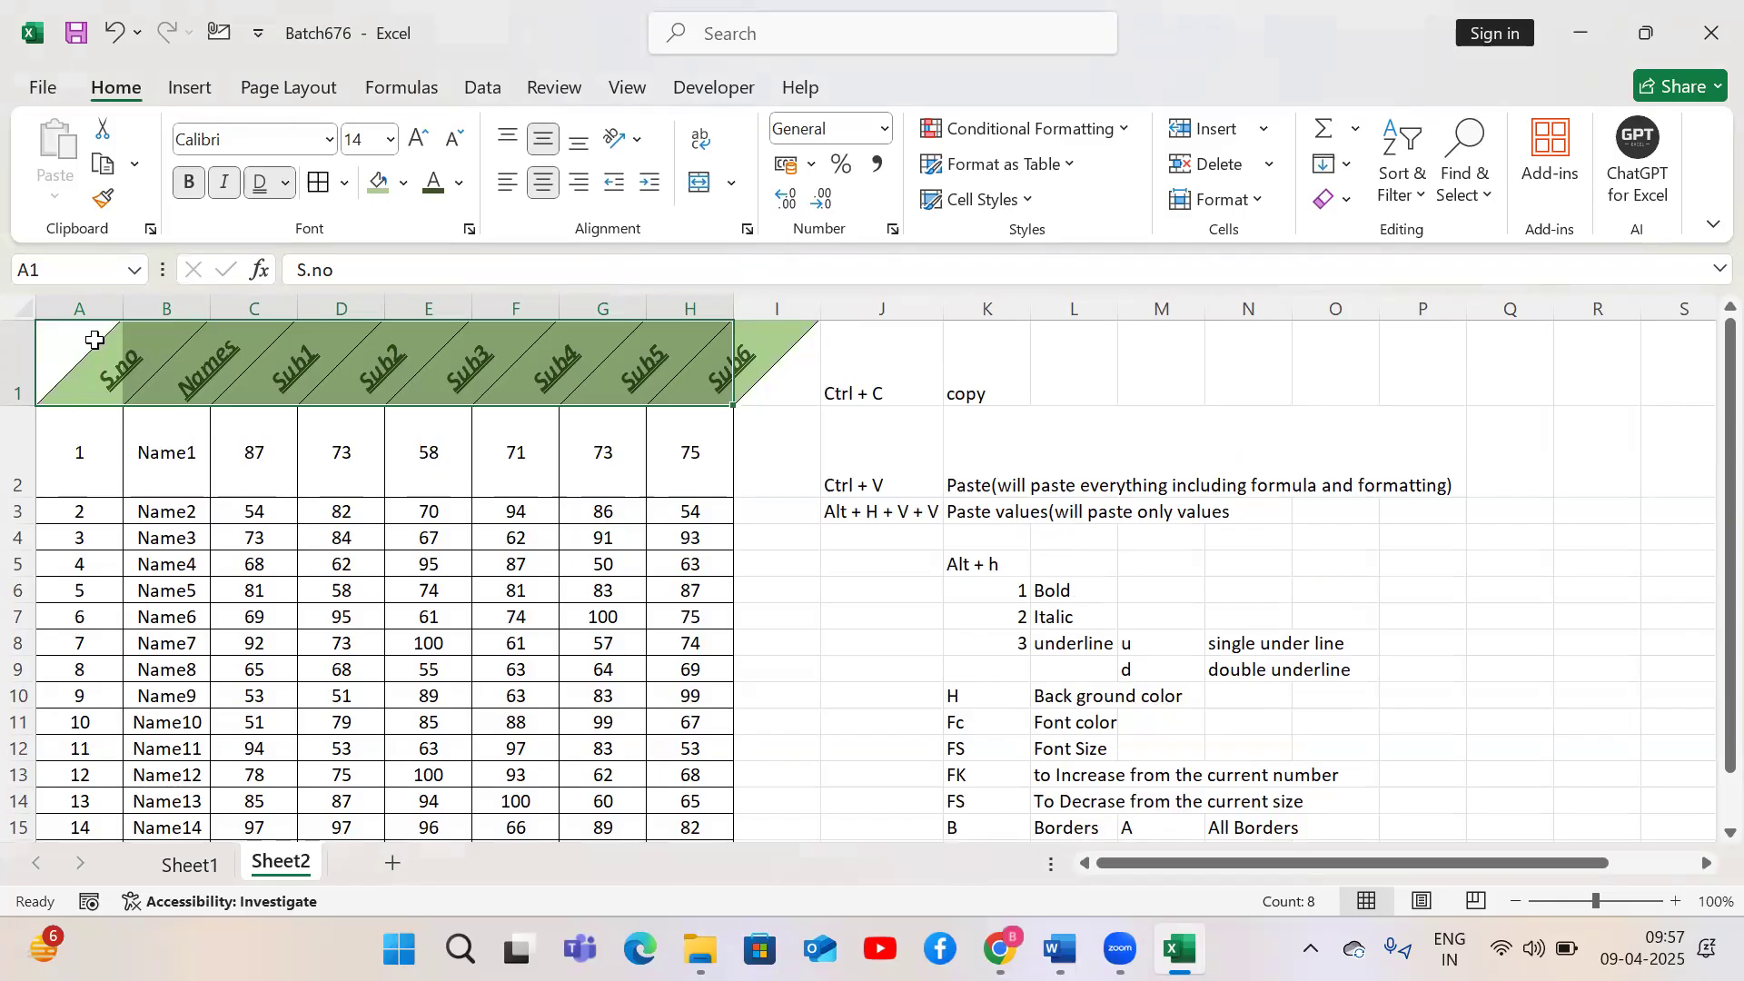
Set the header row's text orientation to 0 degrees in the cell alignment settings
{"action": "left_click", "coordinate": [745, 233]}
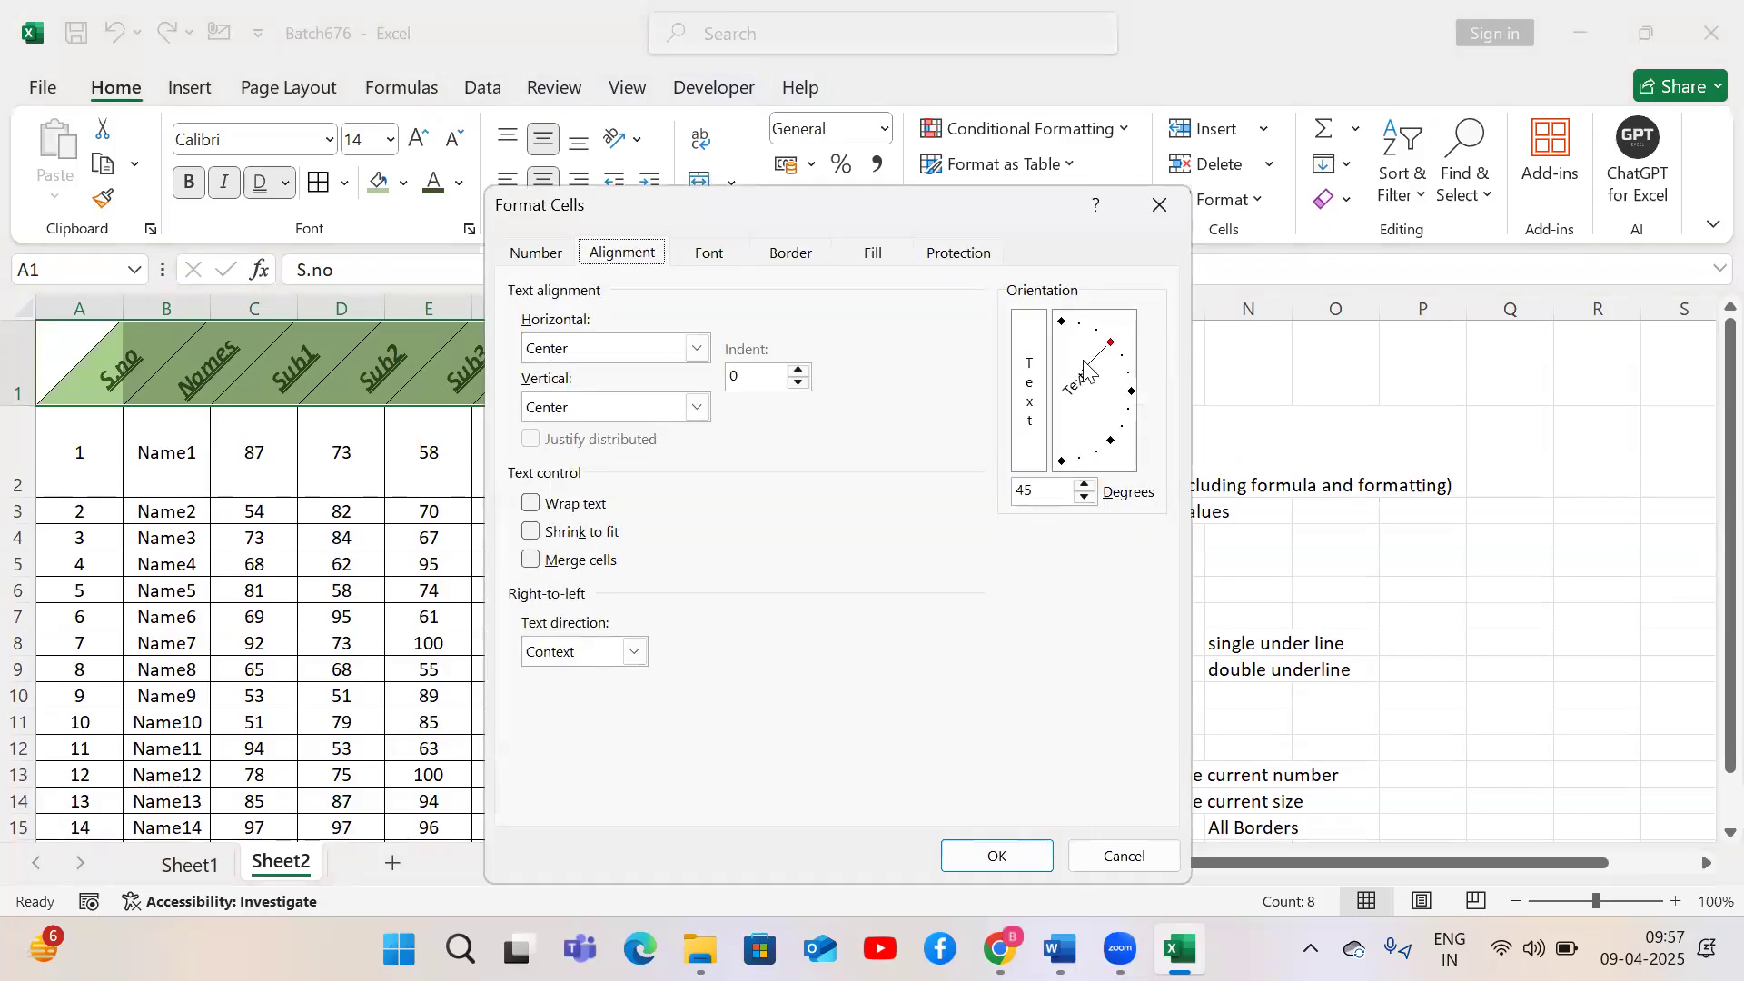
{"action": "left_click", "coordinate": [1109, 354]}
{"action": "left_click_drag", "start_coordinate": [1124, 390], "coordinate": [1126, 400]}
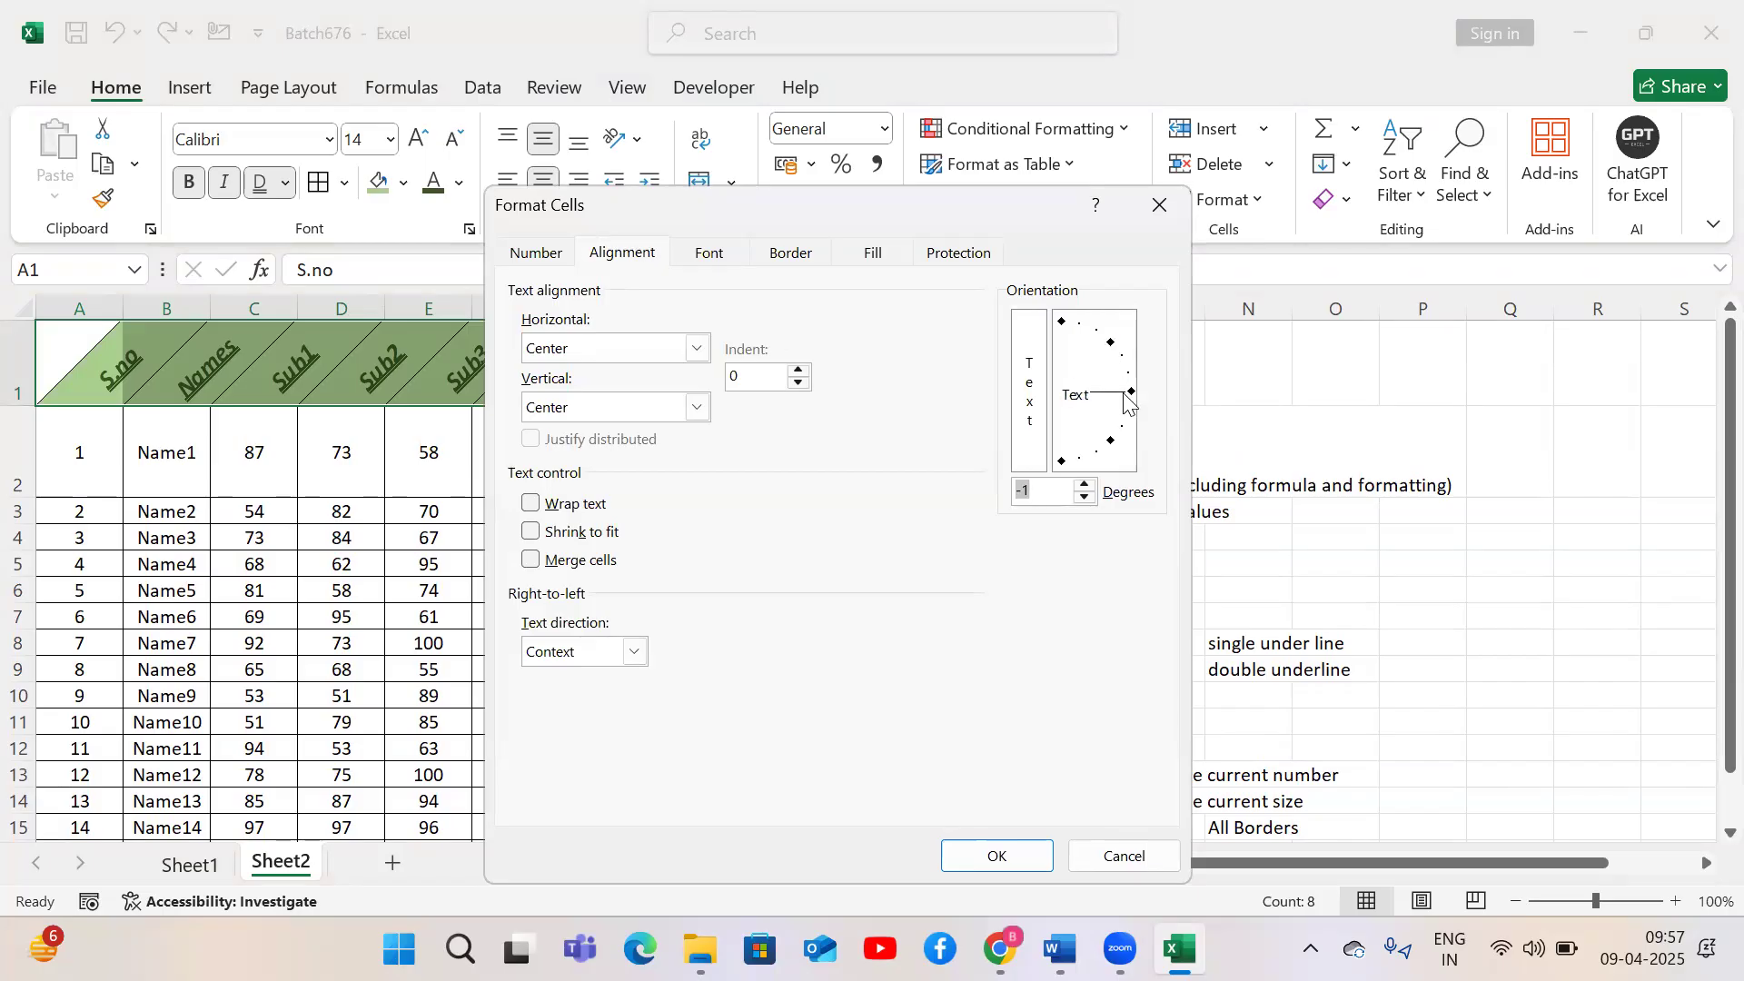
{"action": "type", "text": "0"}
{"action": "left_click", "coordinate": [994, 855]}
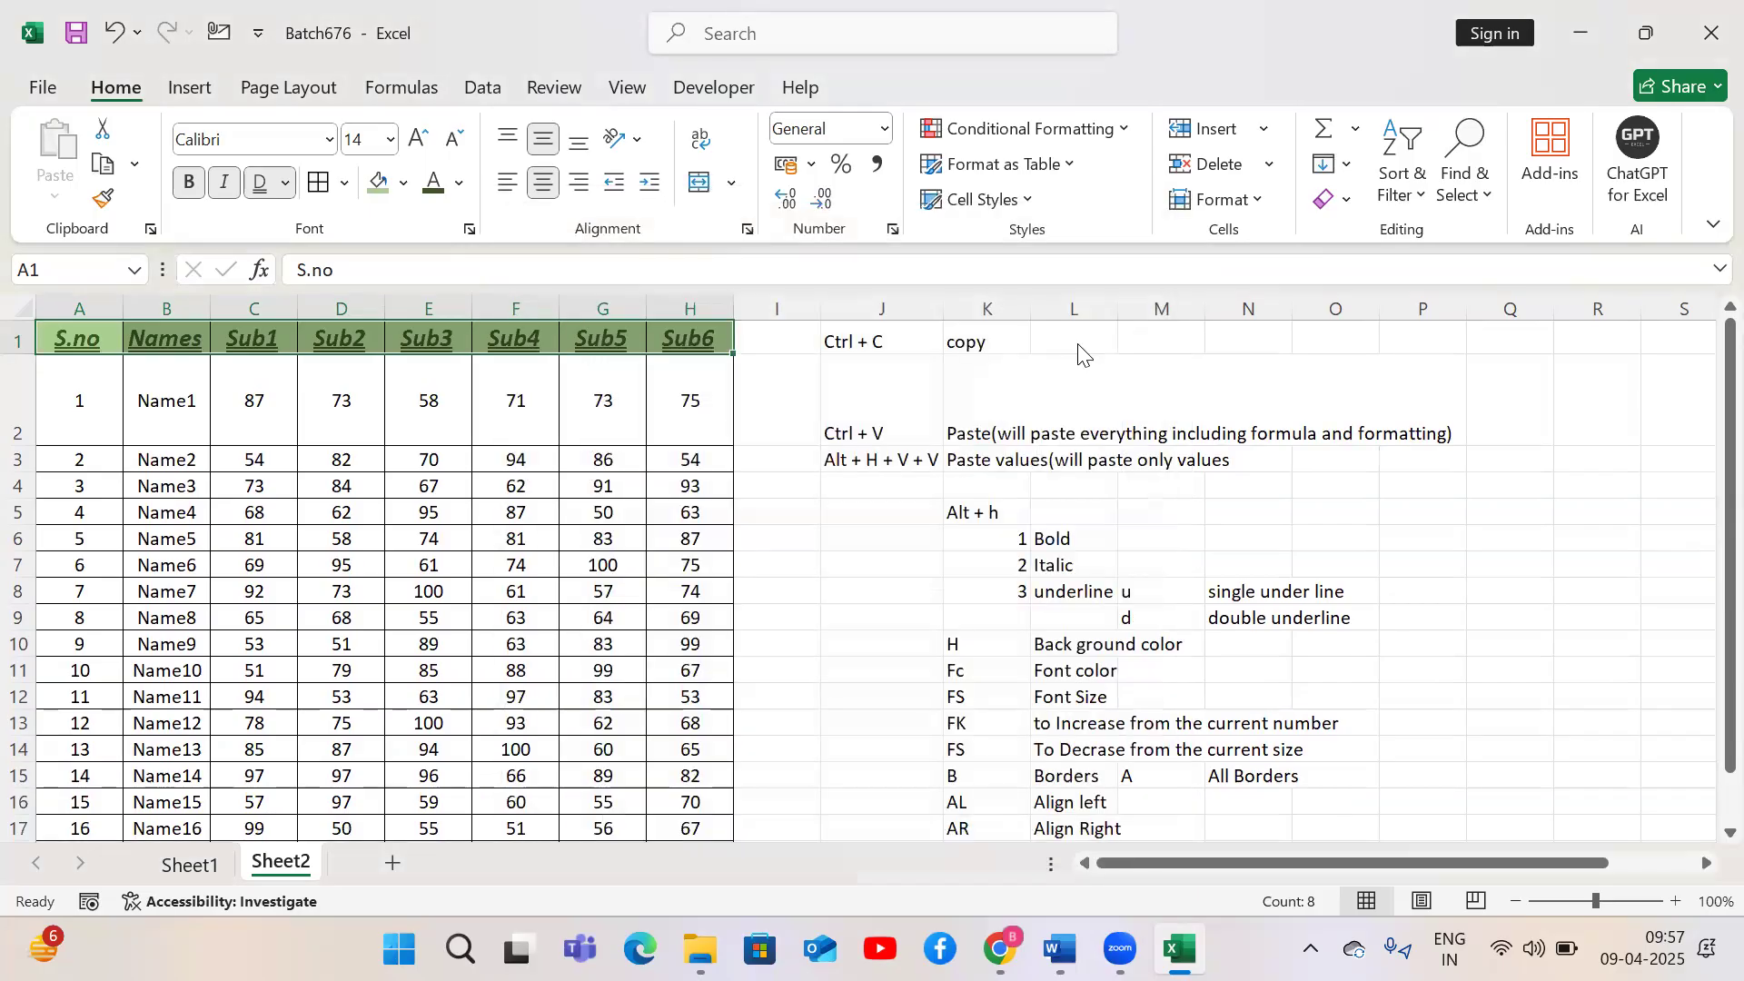
Reopen the Format Cells settings for the header row and close them without changes
{"action": "key", "text": "ctrl+1"}
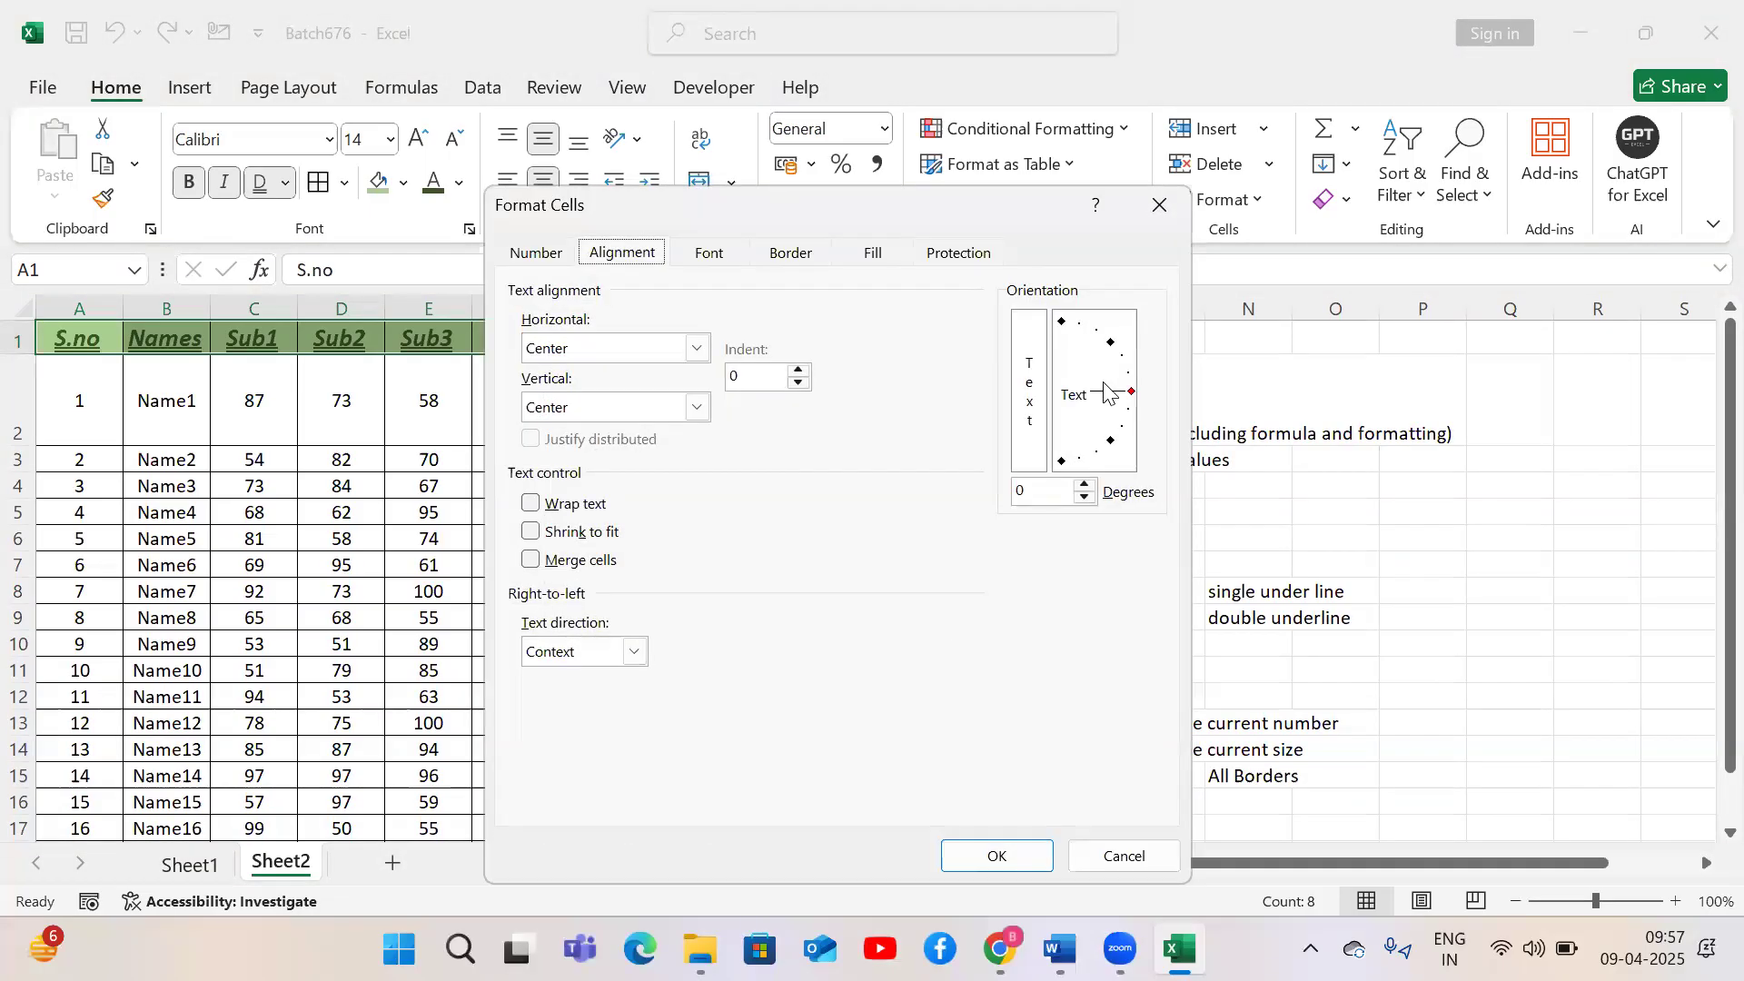
{"action": "left_click", "coordinate": [1163, 204]}
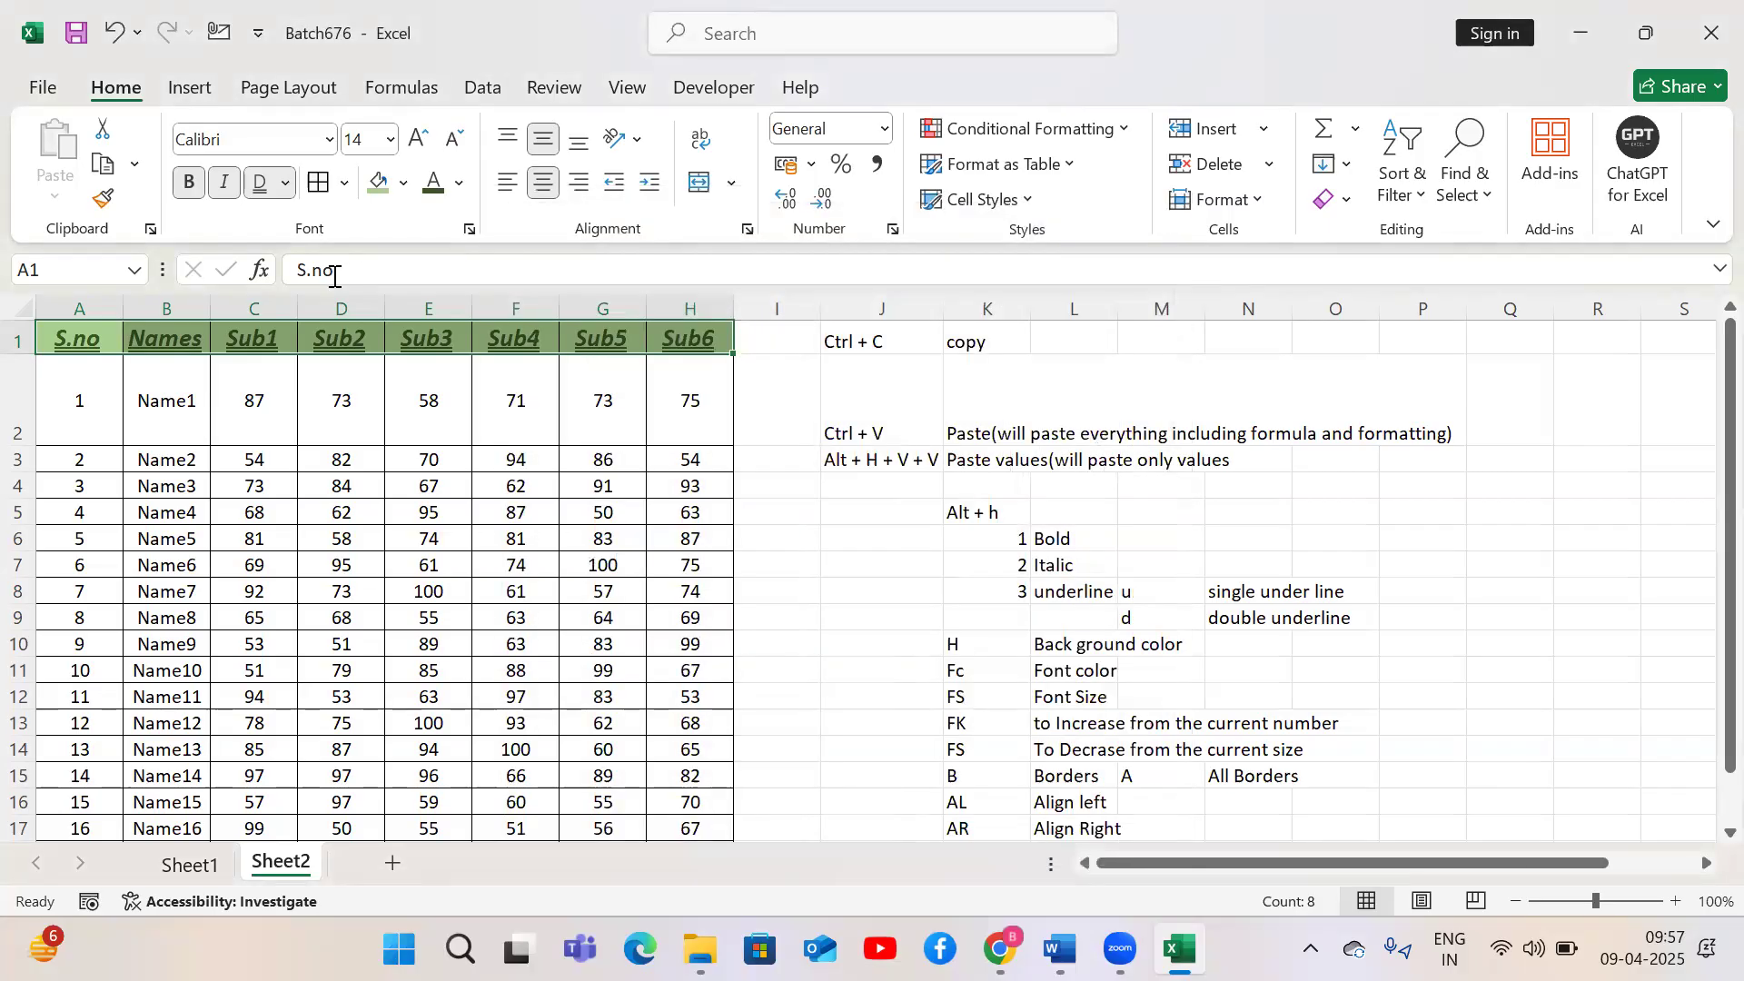
Select columns B and C and widen them considerably
{"action": "left_click_drag", "start_coordinate": [206, 309], "coordinate": [440, 309]}
{"action": "left_click_drag", "start_coordinate": [667, 301], "coordinate": [1446, 293]}
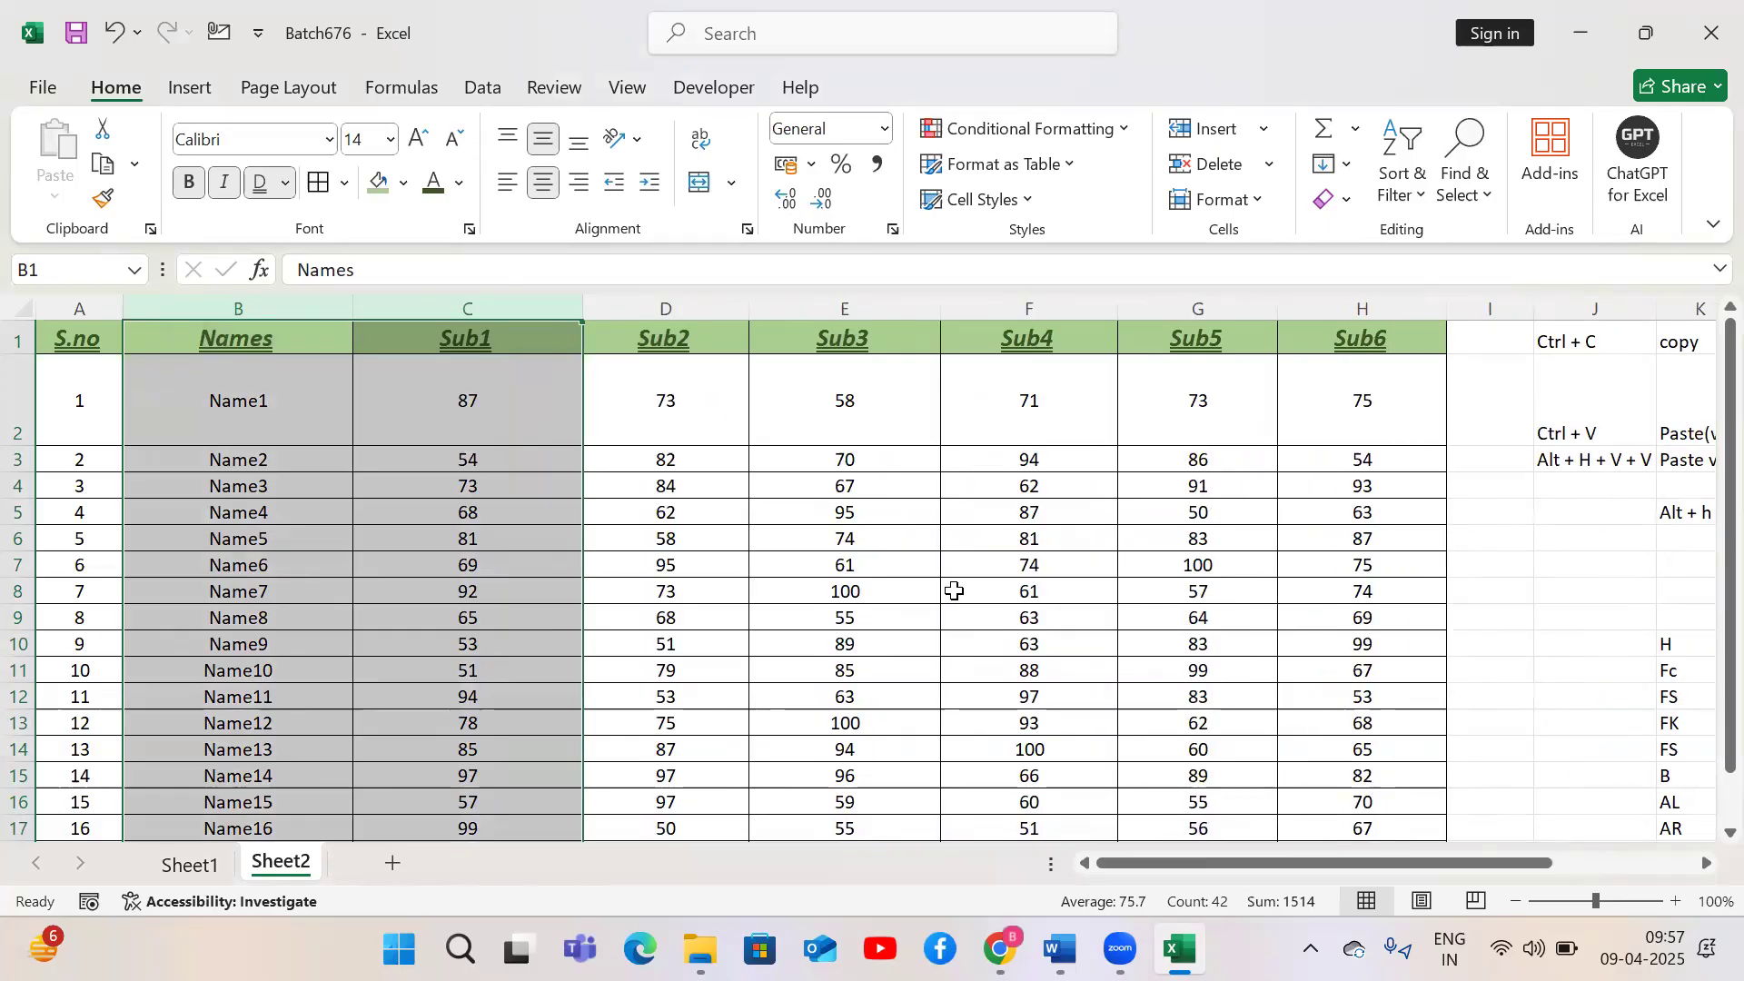
{"action": "left_click", "coordinate": [954, 591]}
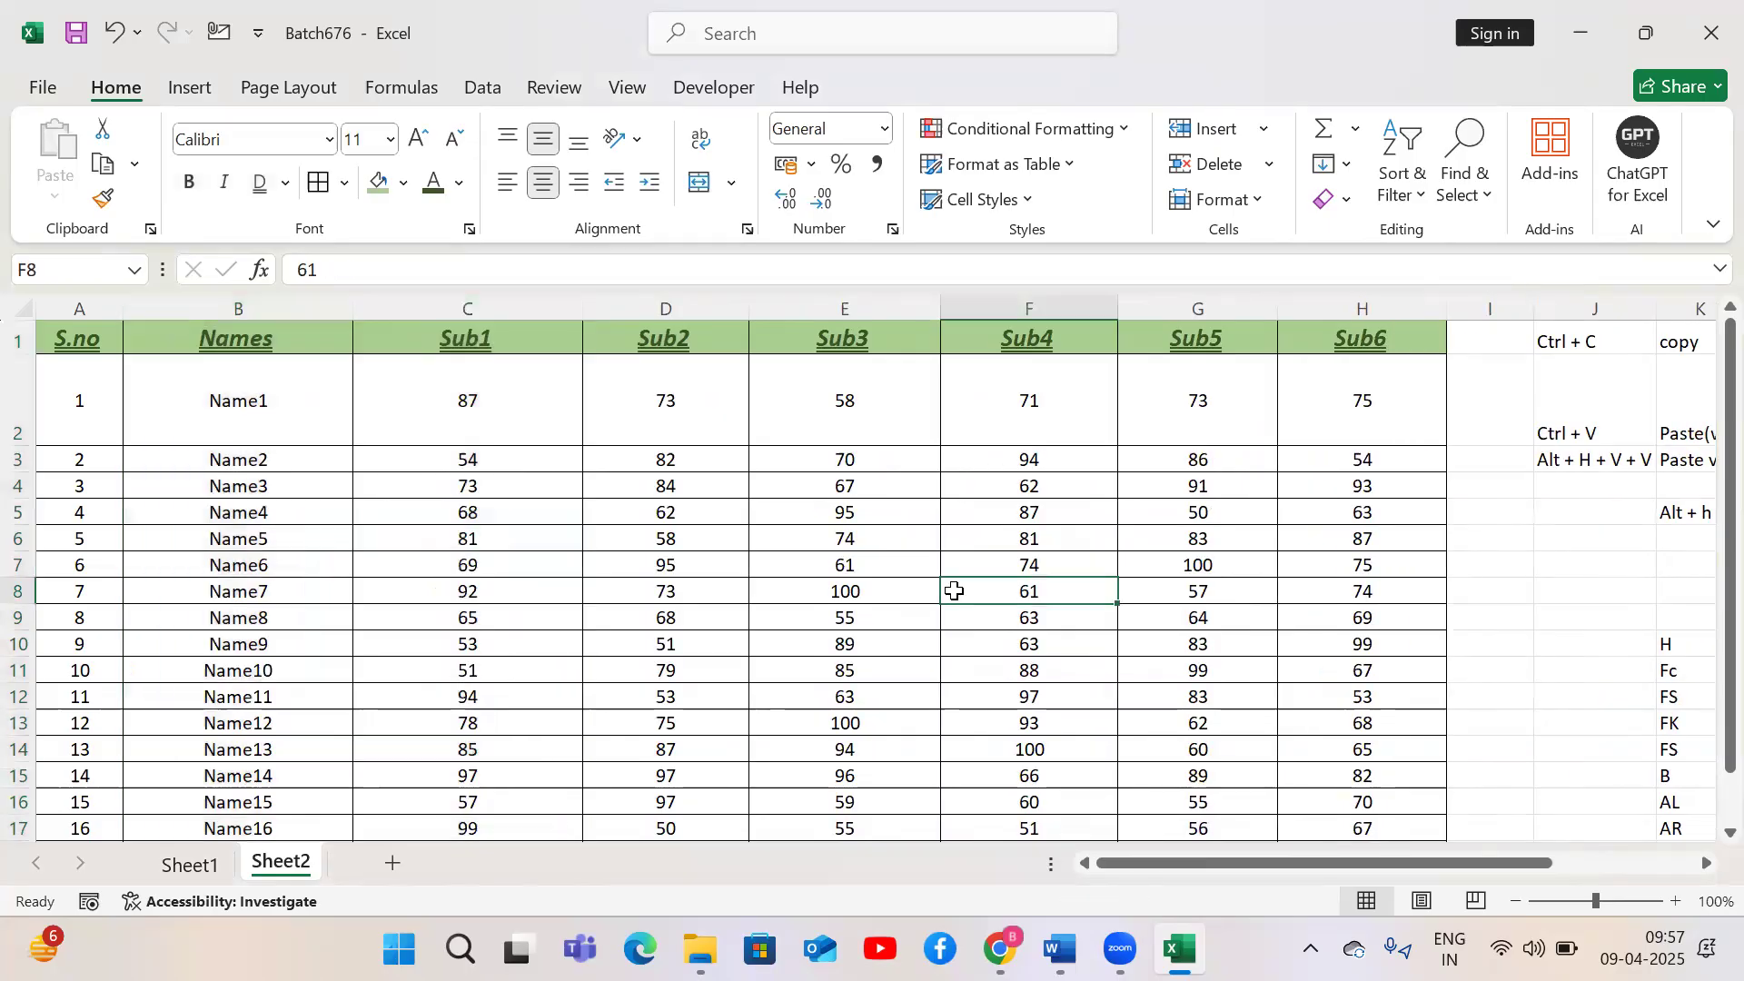
Select the whole marks table and AutoFit its column widths
{"action": "left_click", "coordinate": [489, 629]}
{"action": "key", "text": "ctrl+a"}
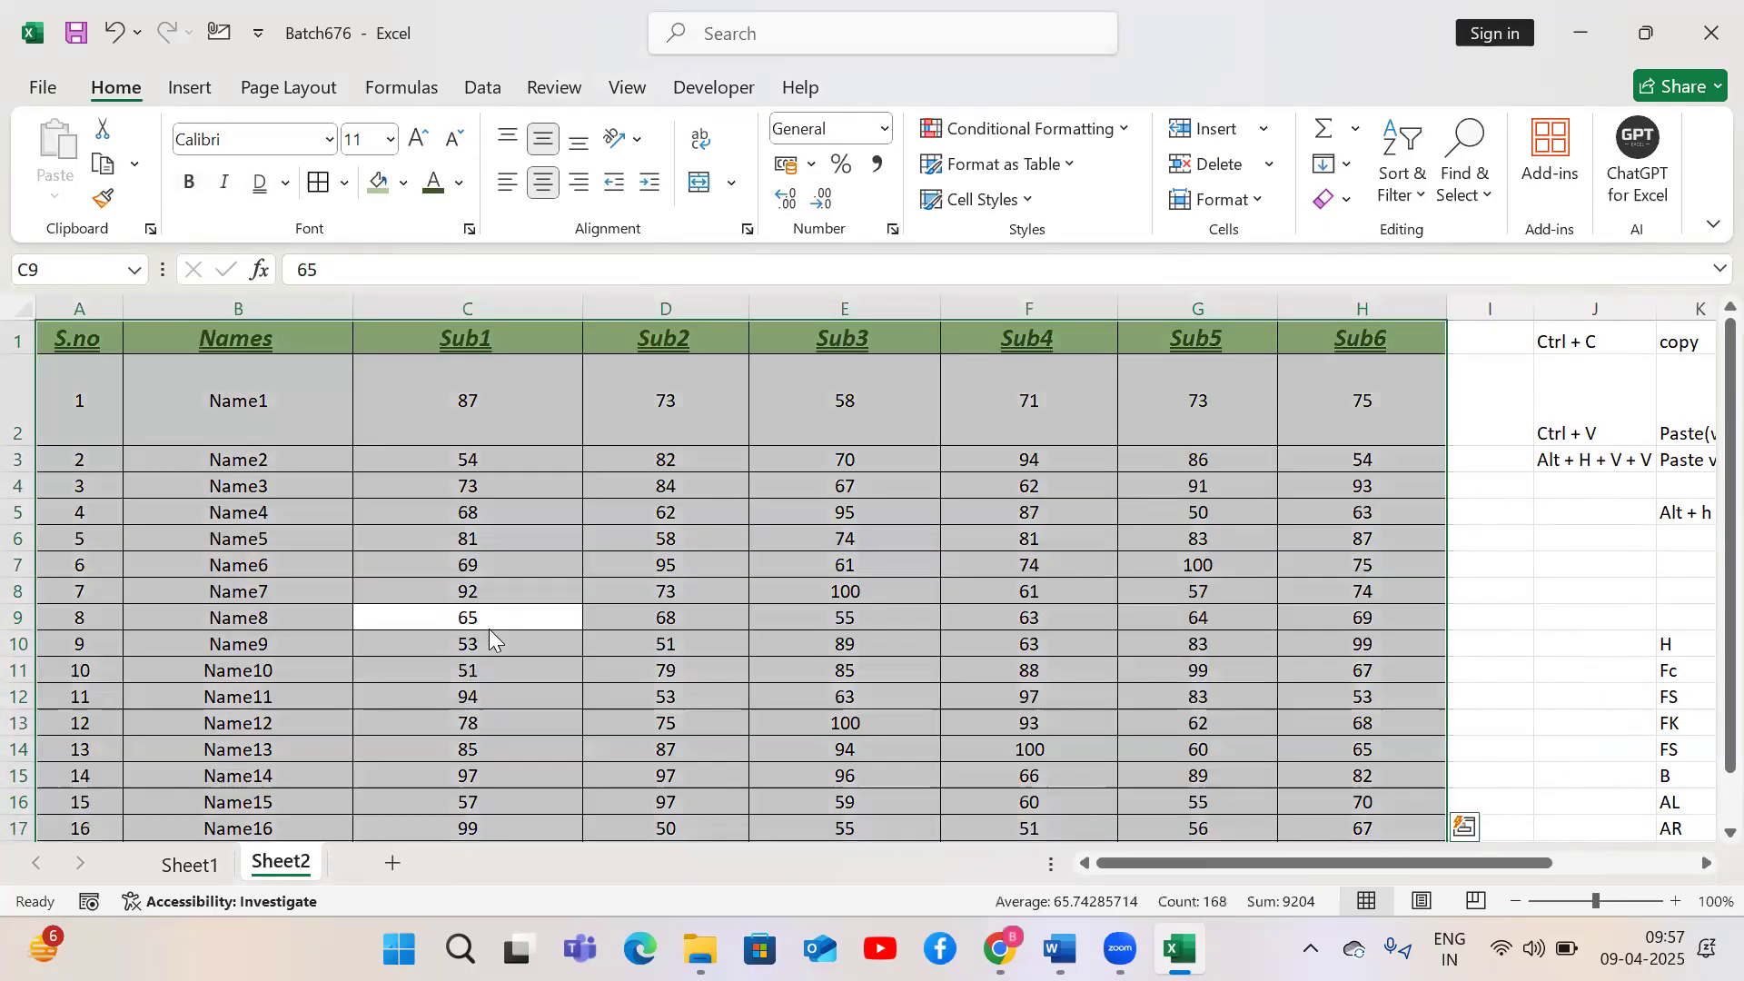
{"action": "key", "text": "alt"}
{"action": "key", "text": "h"}
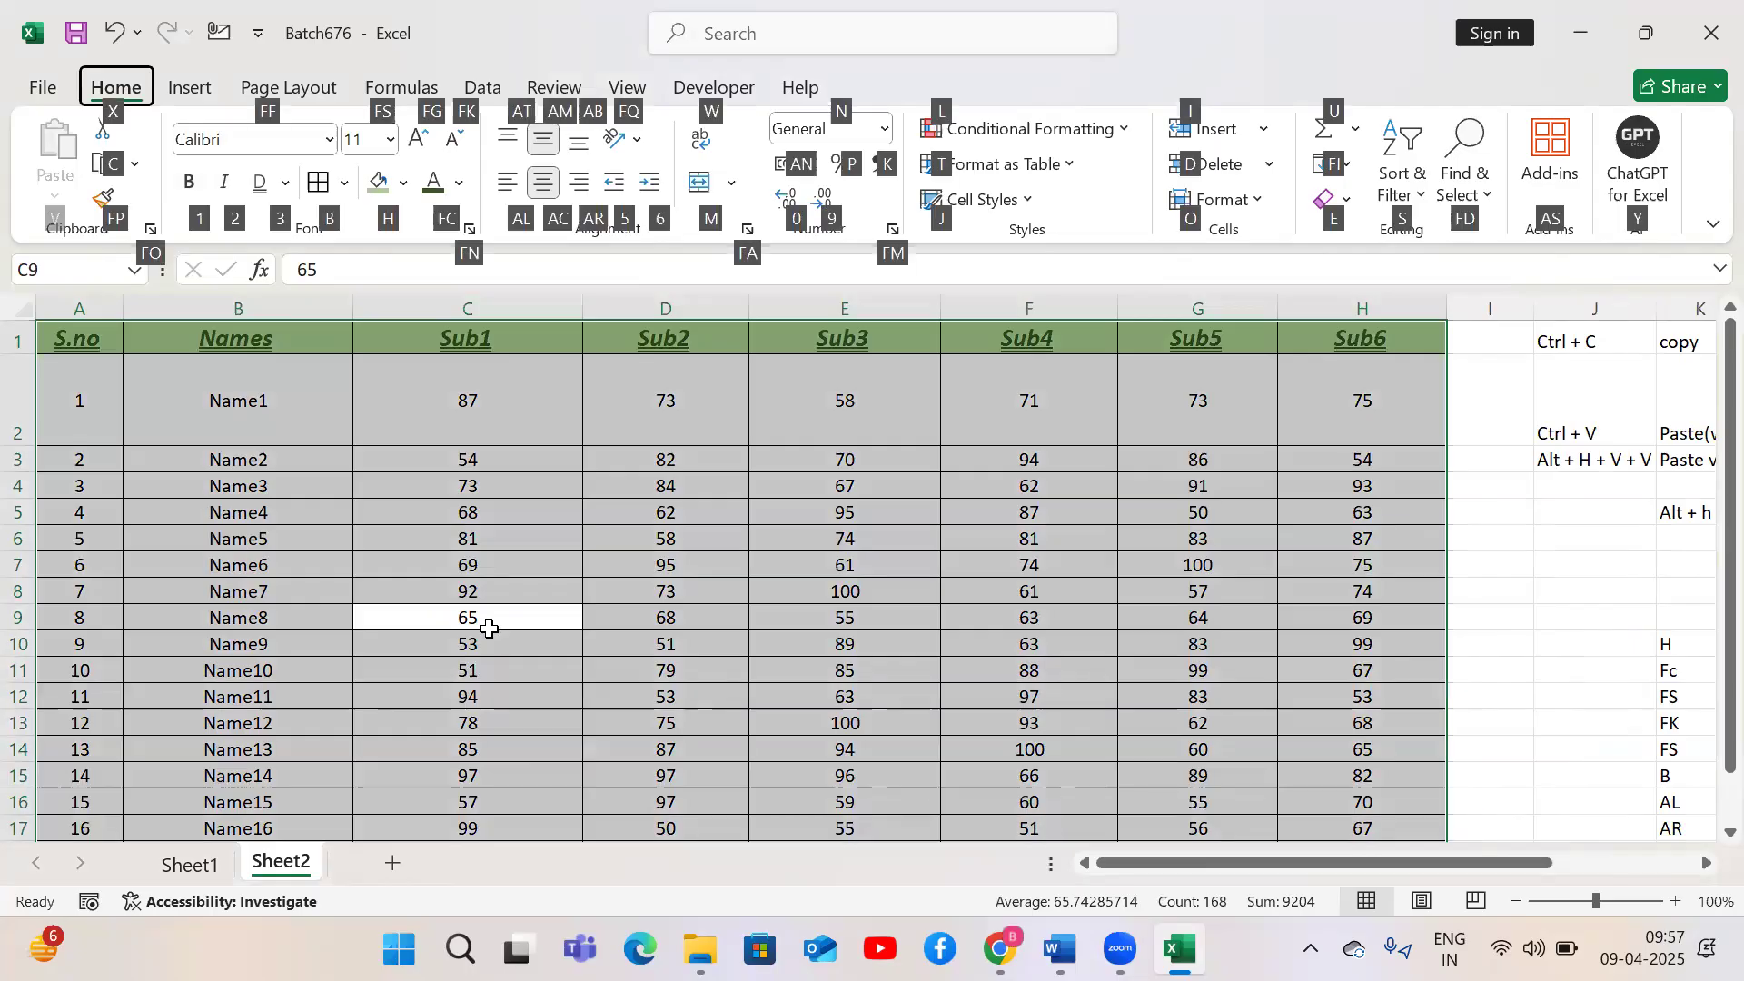
{"action": "key", "text": "o"}
{"action": "key", "text": "i"}
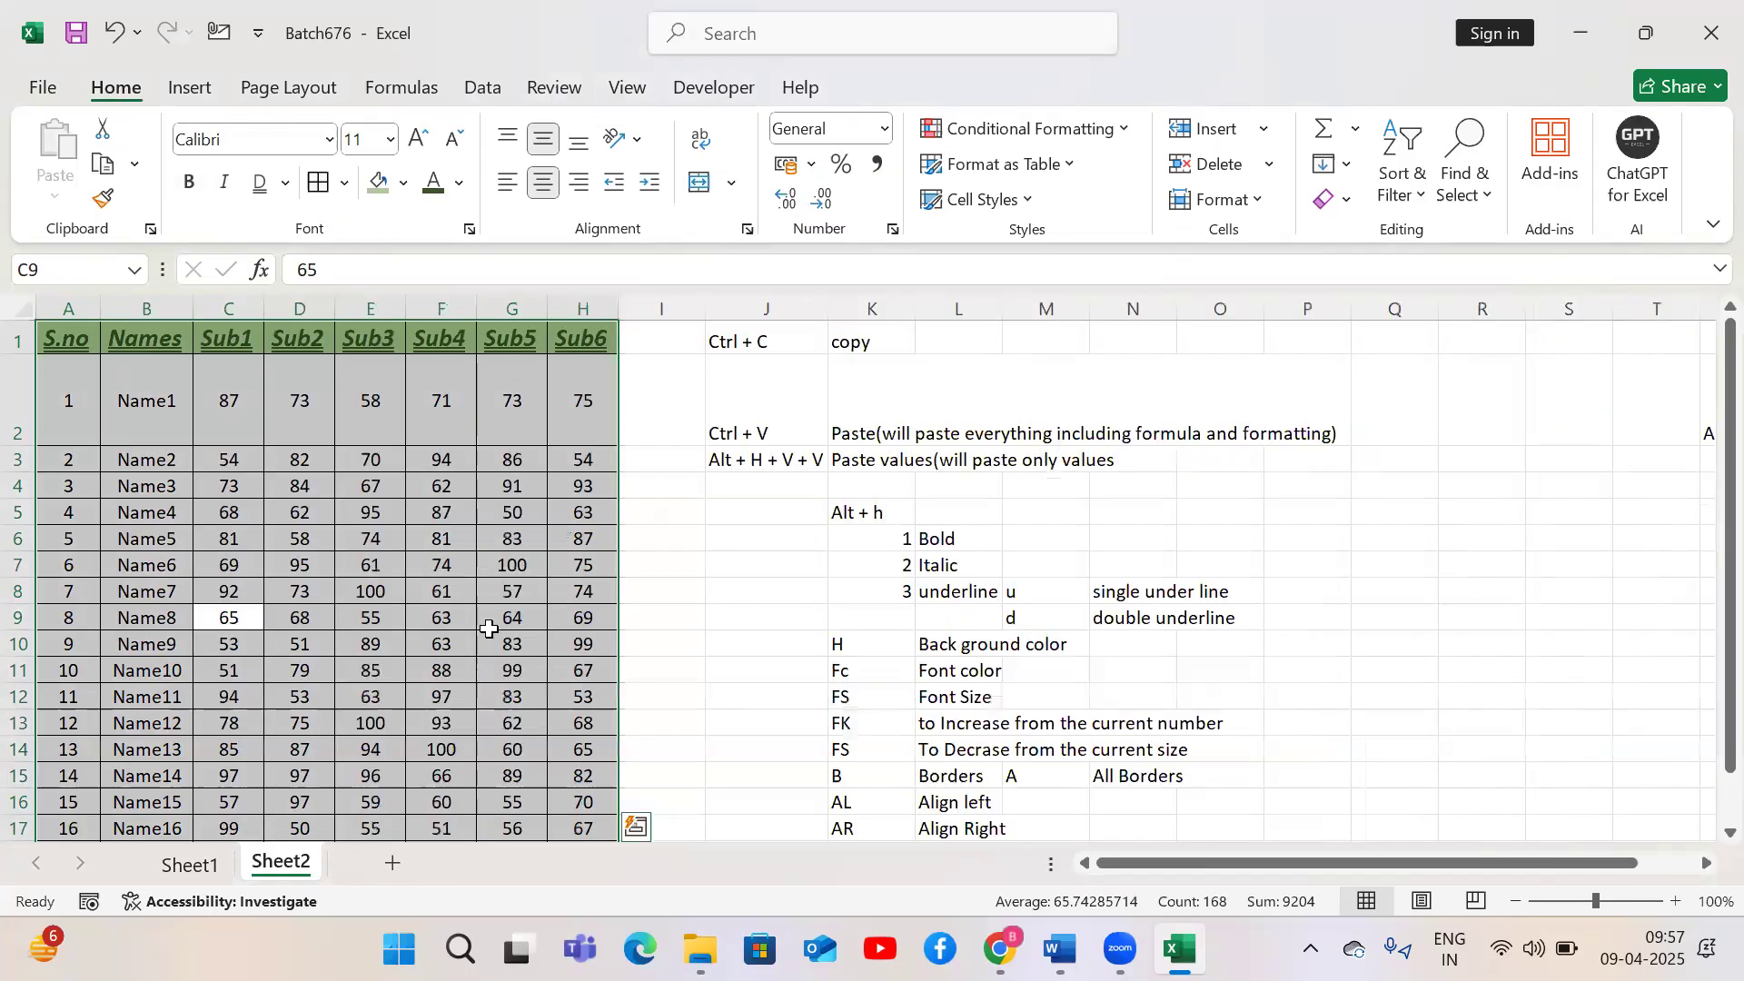
Angle the header row's text counterclockwise, then undo the change
{"action": "left_click", "coordinate": [69, 339]}
{"action": "key", "text": "ctrl+shift+Right"}
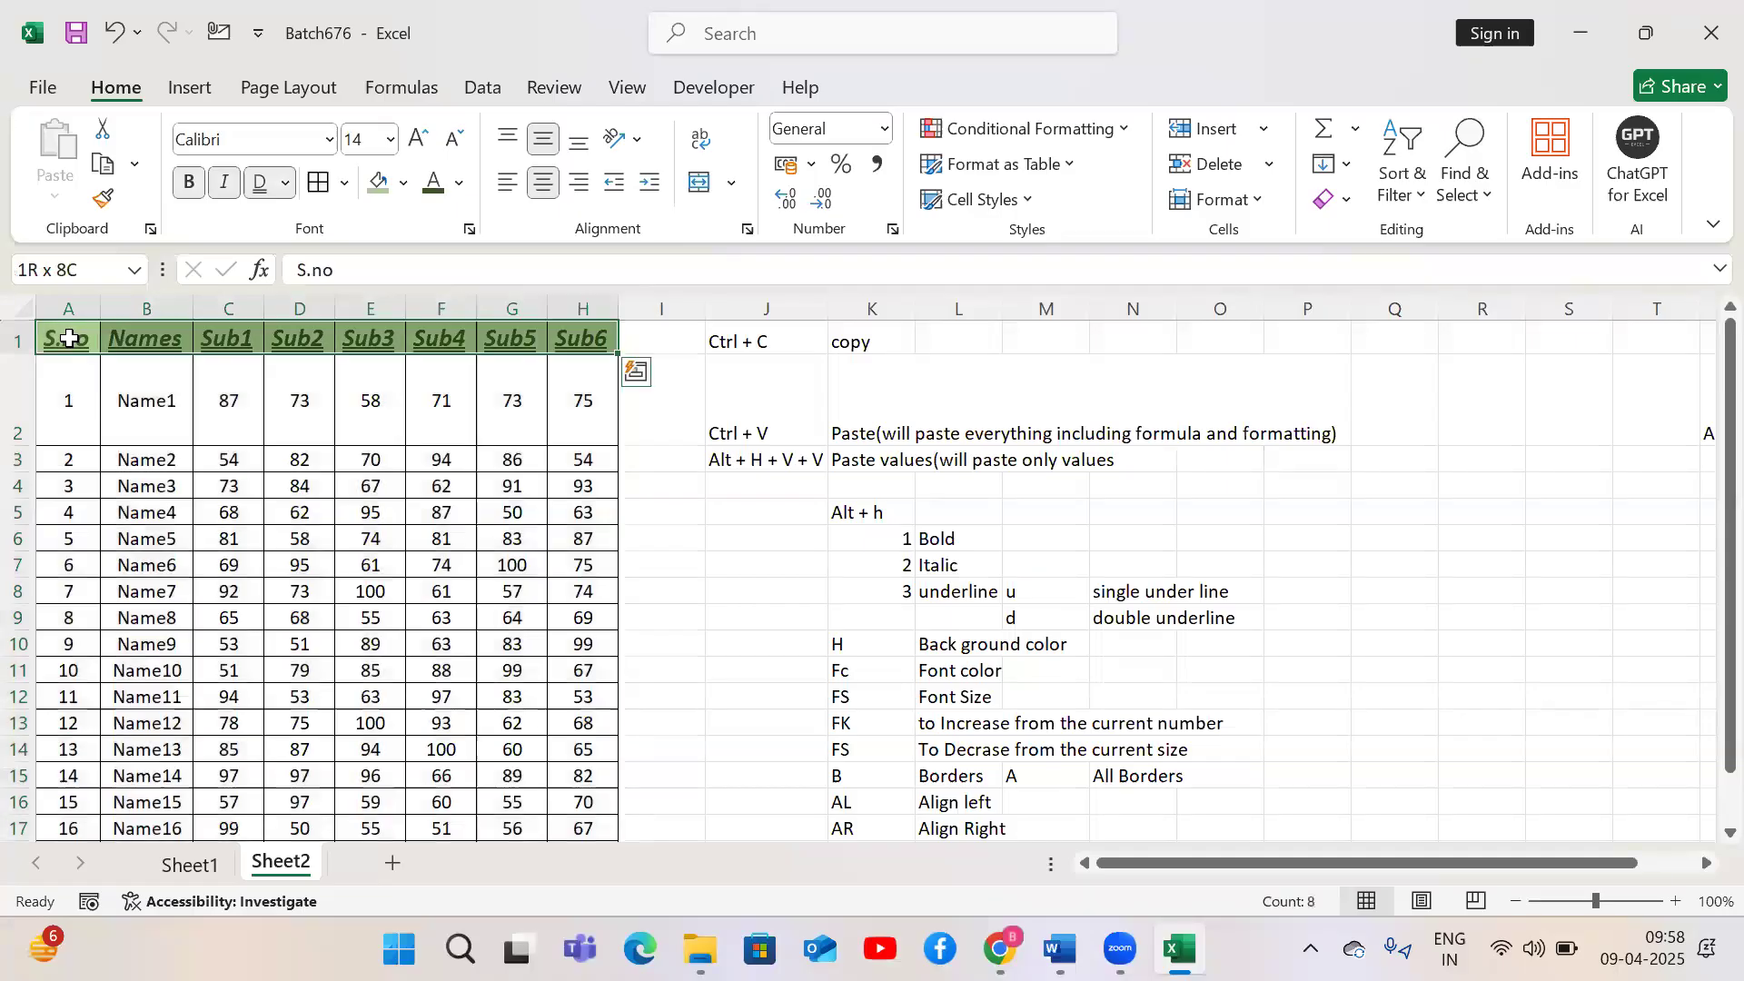
{"action": "key", "text": "alt"}
{"action": "key", "text": "h"}
{"action": "key", "text": "f"}
{"action": "key", "text": "q"}
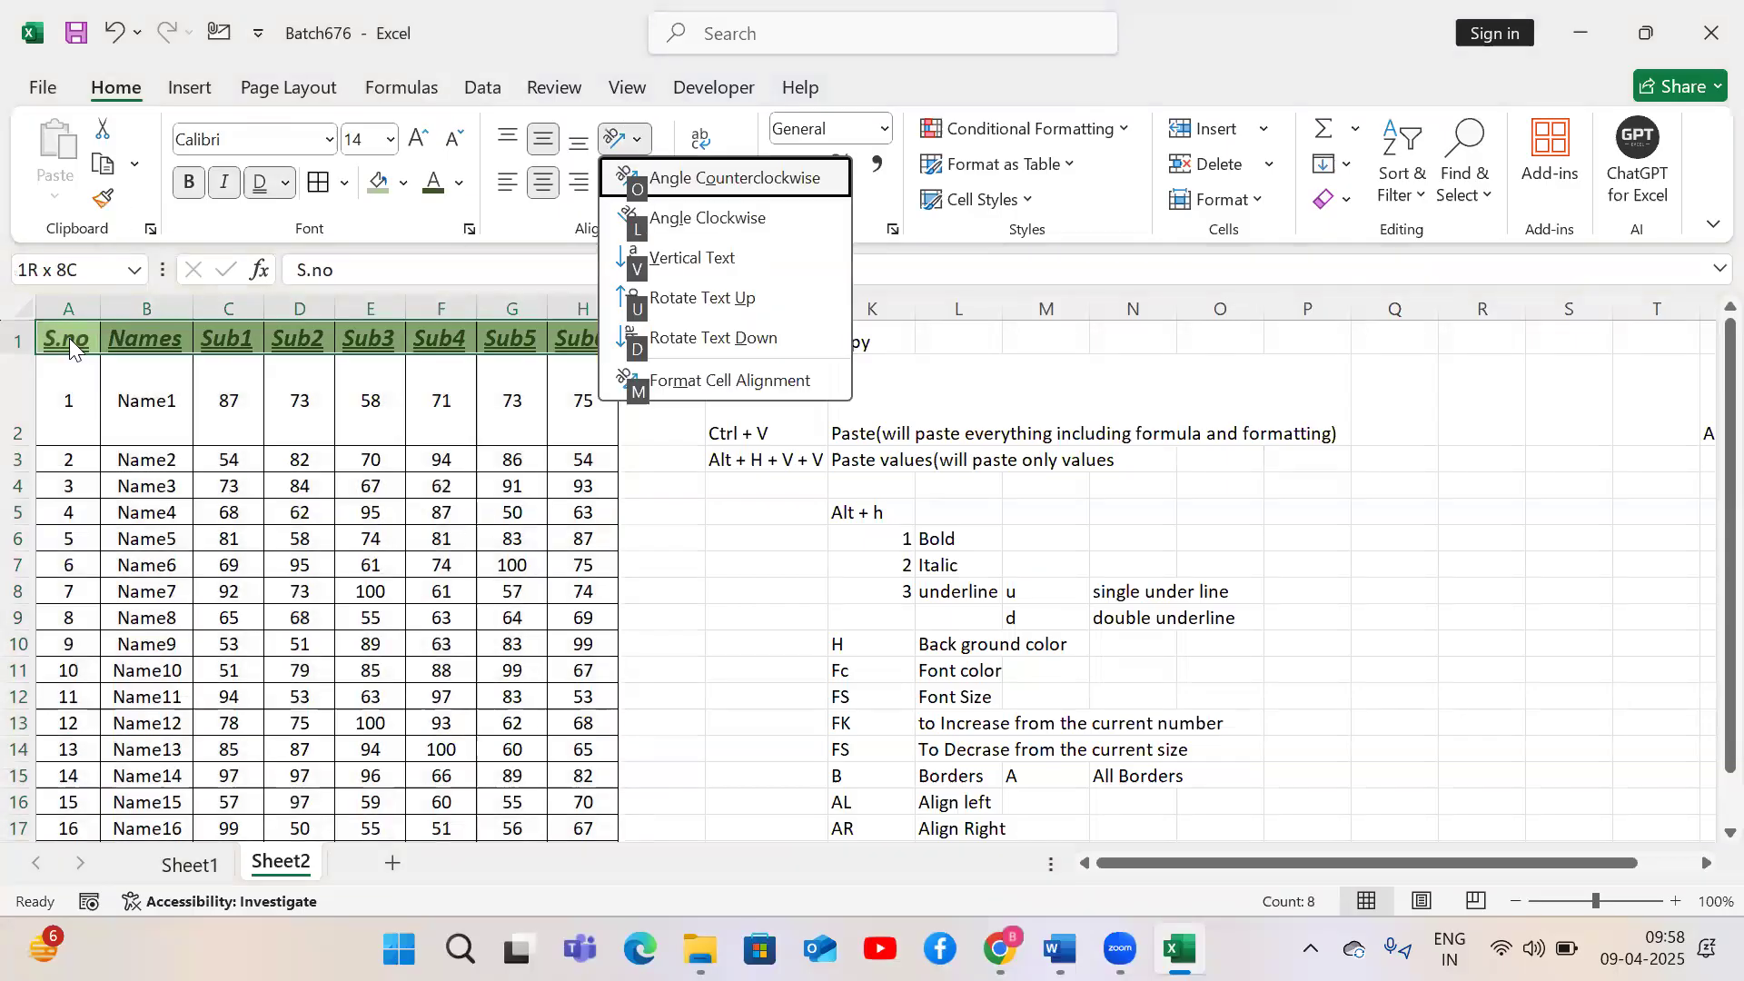
{"action": "key", "text": "o"}
{"action": "left_click", "coordinate": [353, 588]}
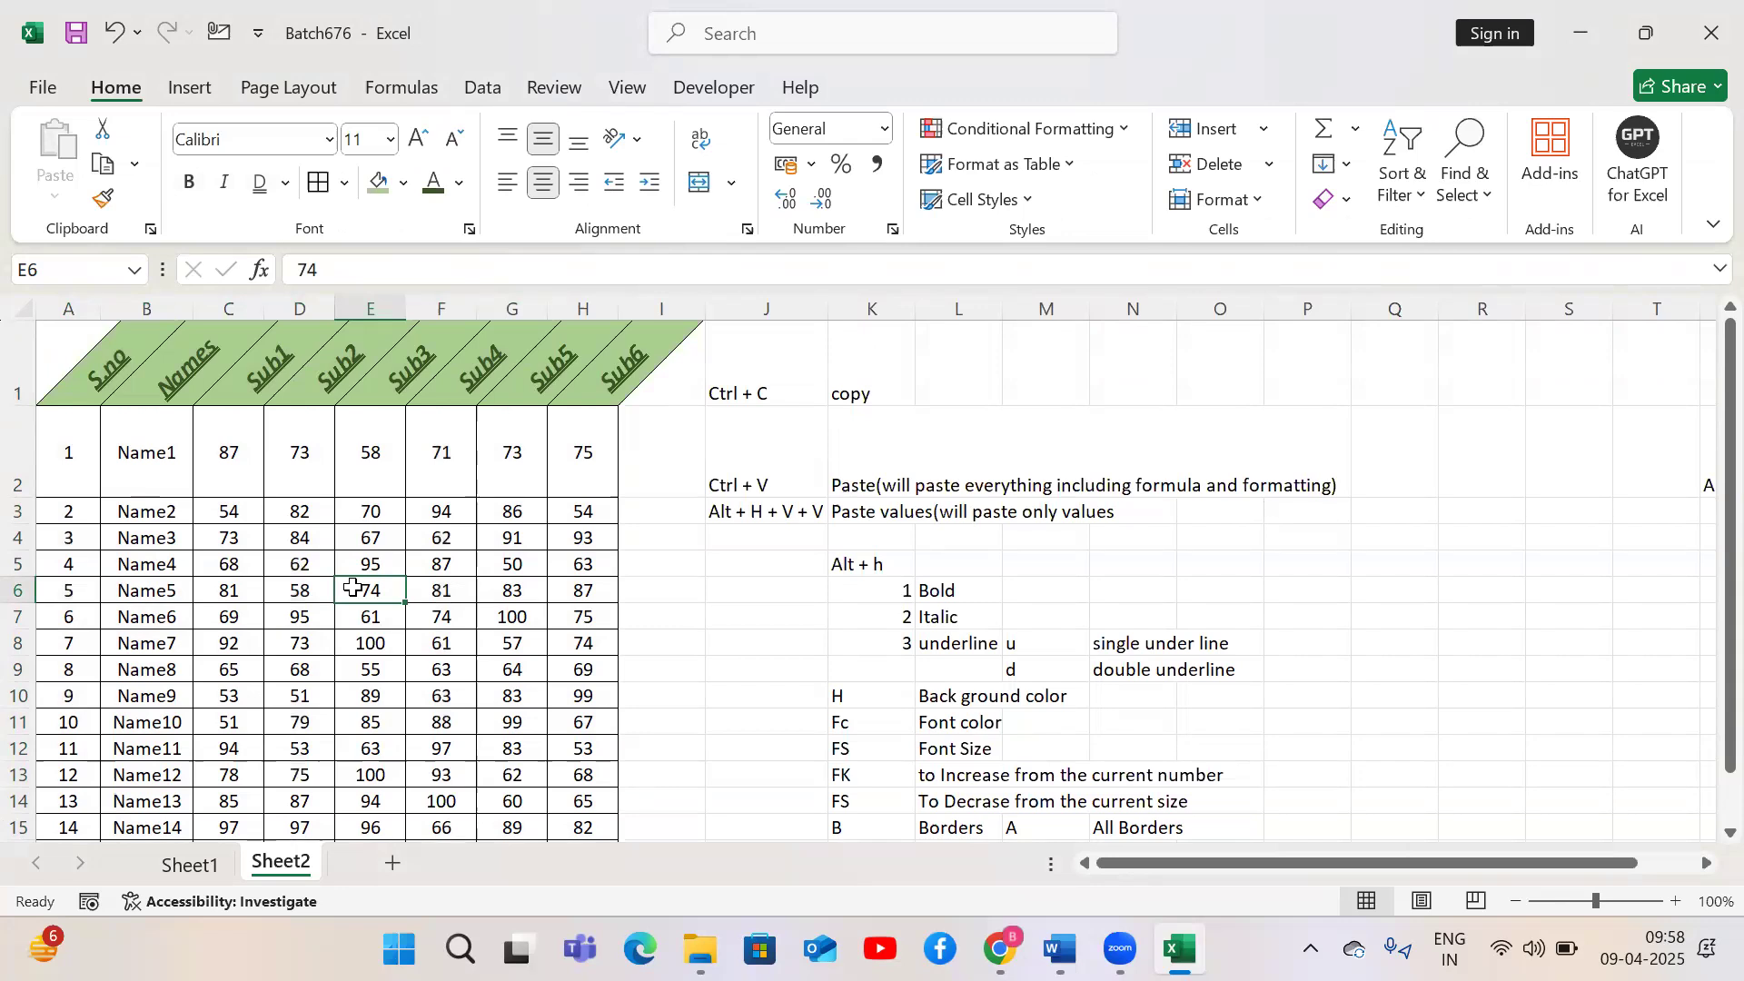
{"action": "key", "text": "ctrl+z"}
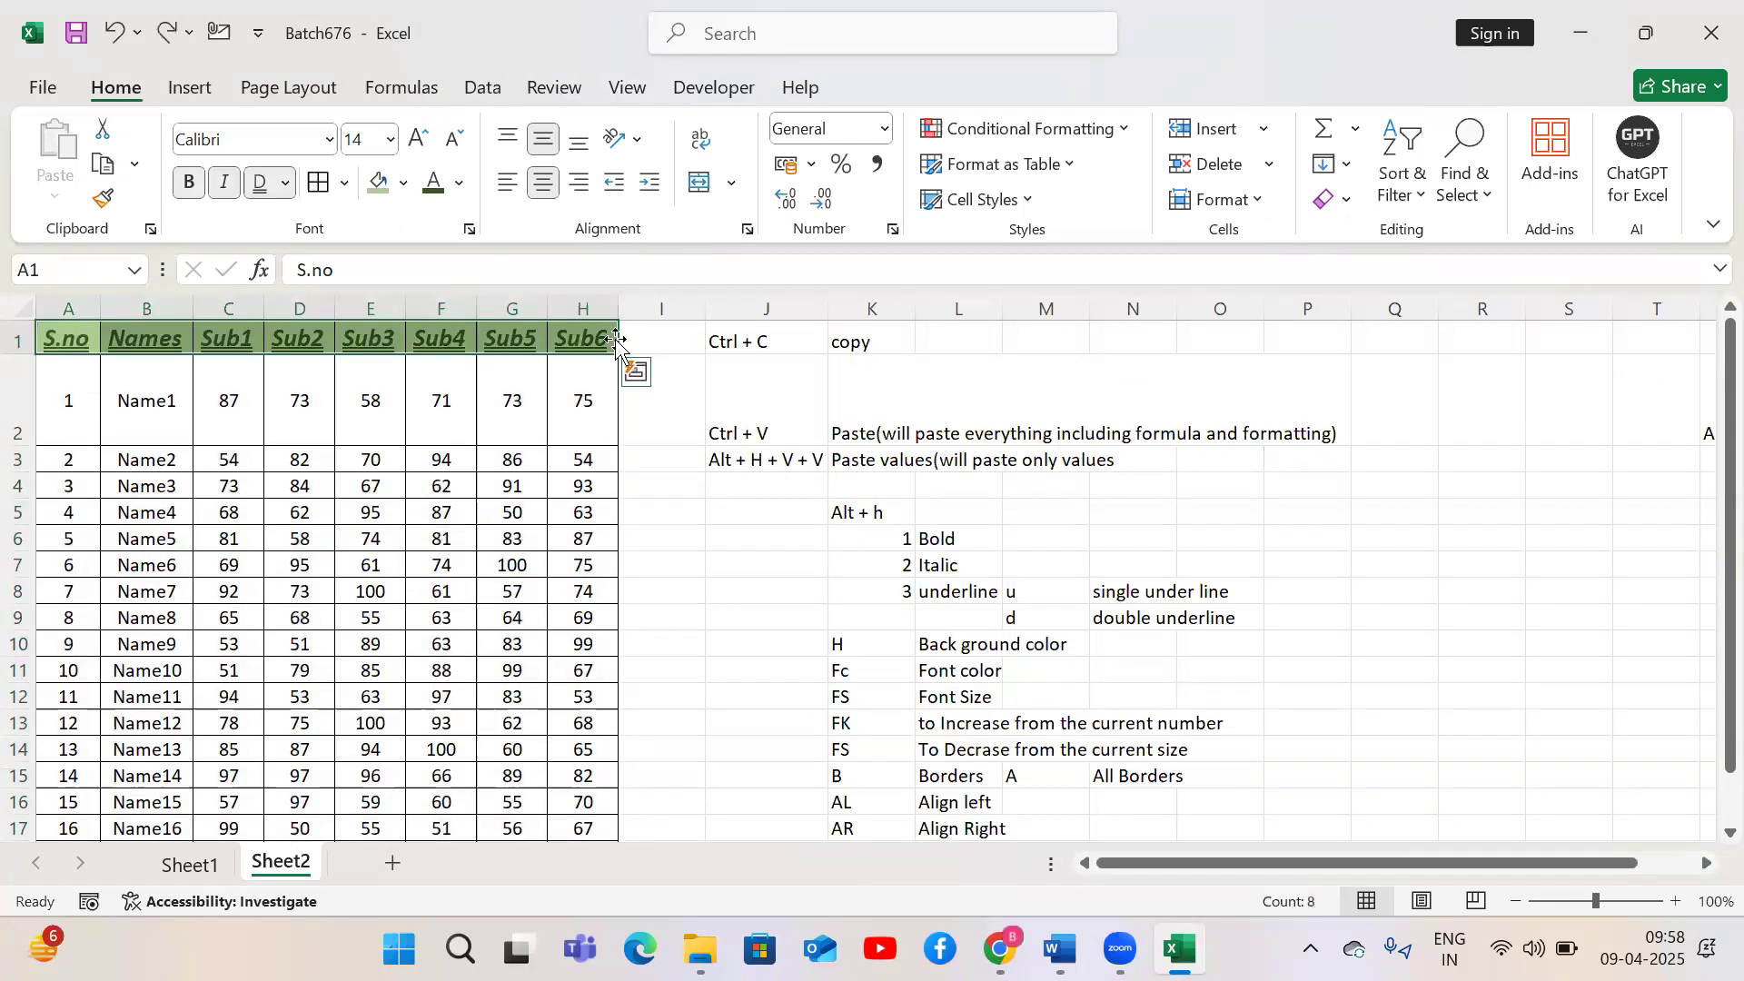
Widen column H and rename its header to Patients insurance policy number
{"action": "left_click_drag", "start_coordinate": [618, 309], "coordinate": [909, 309]}
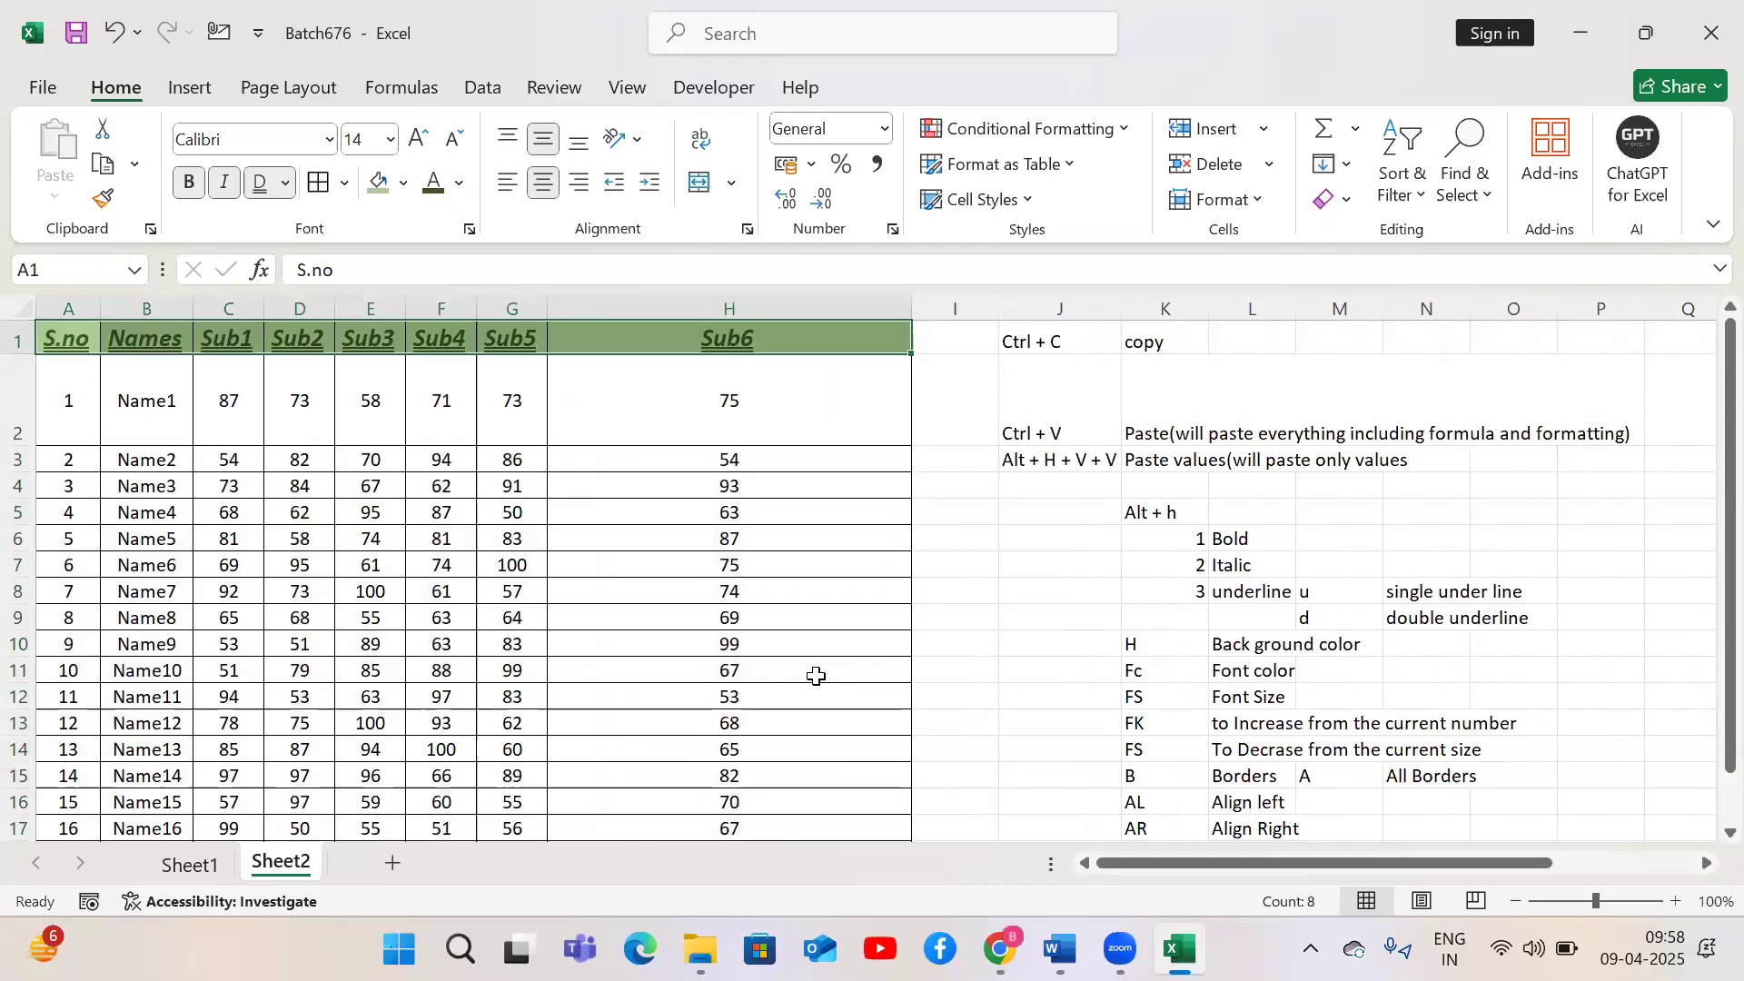
{"action": "left_click", "coordinate": [777, 333]}
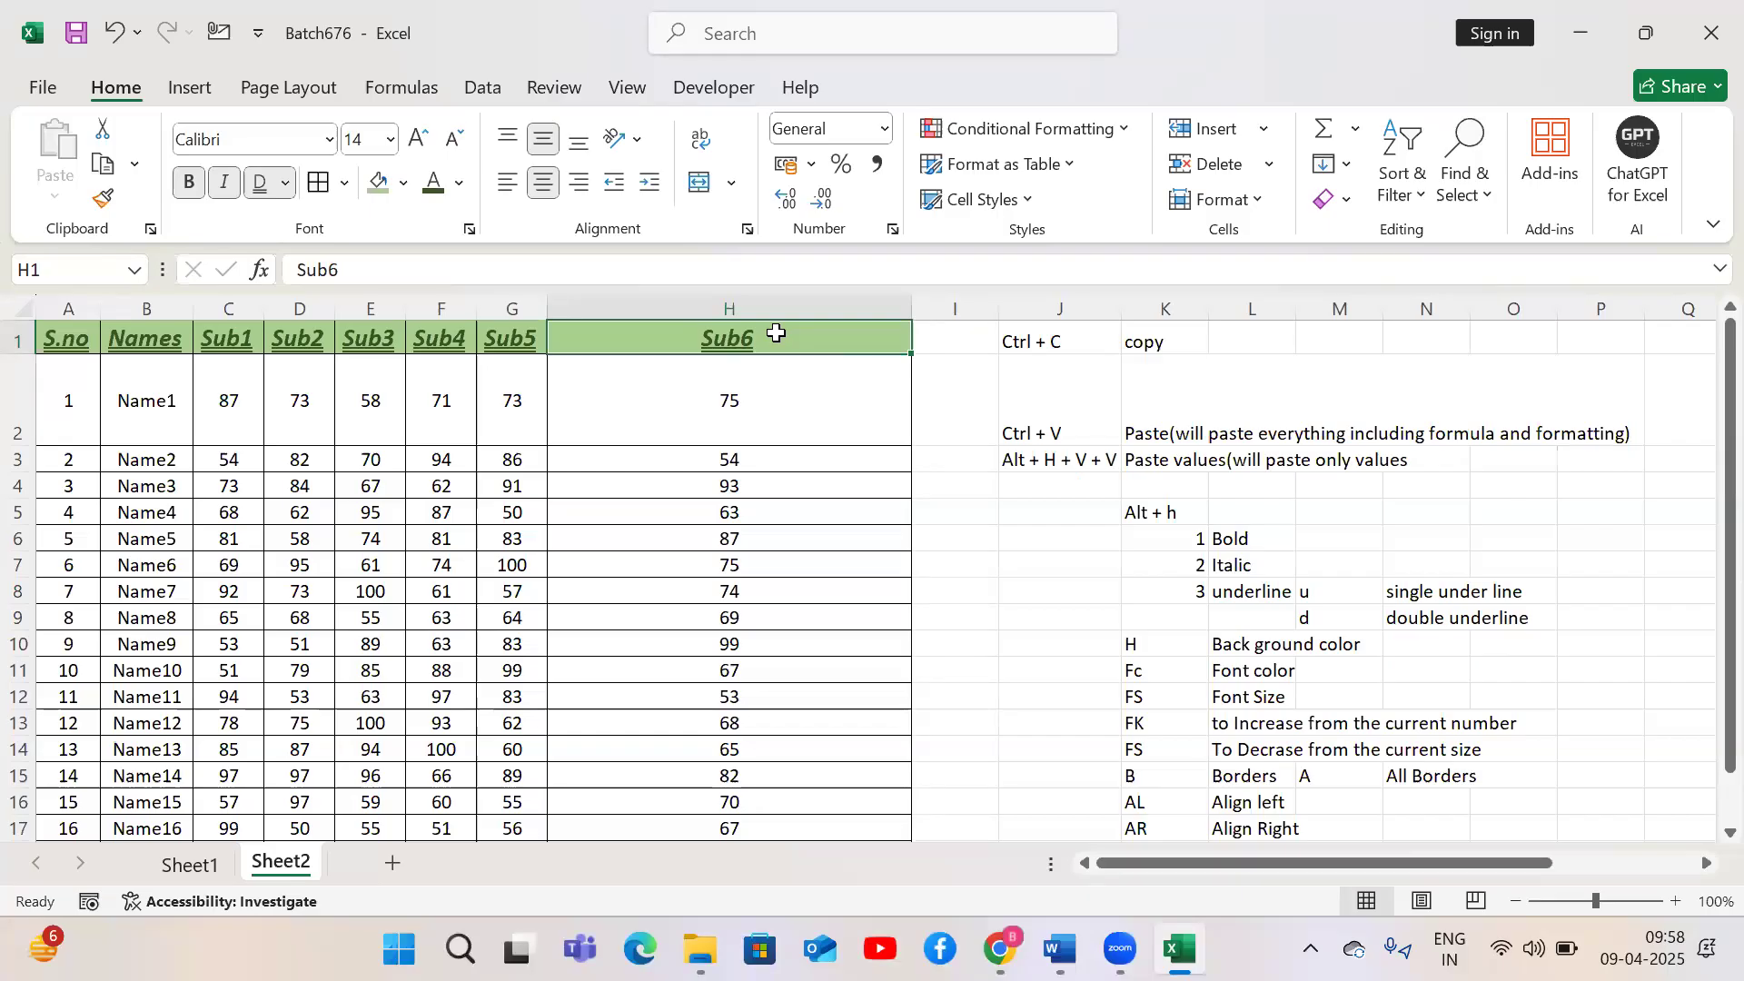
{"action": "type", "text": "Pa"}
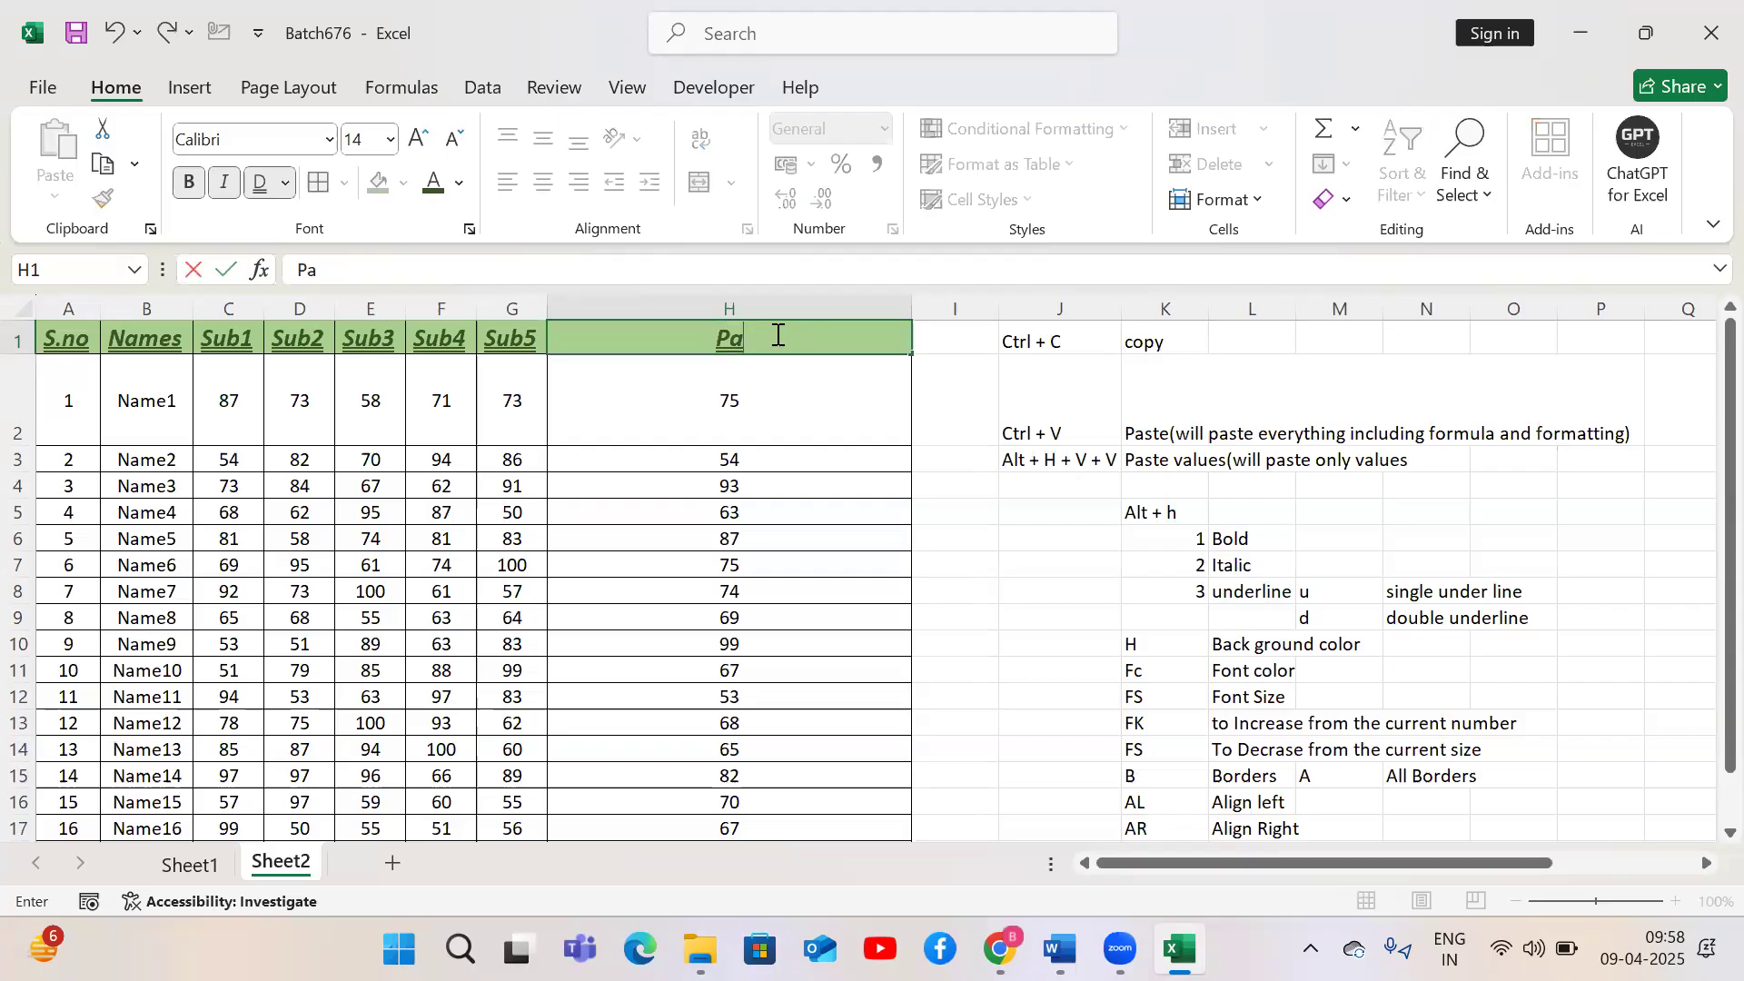
{"action": "type", "text": "tients insurance policy"}
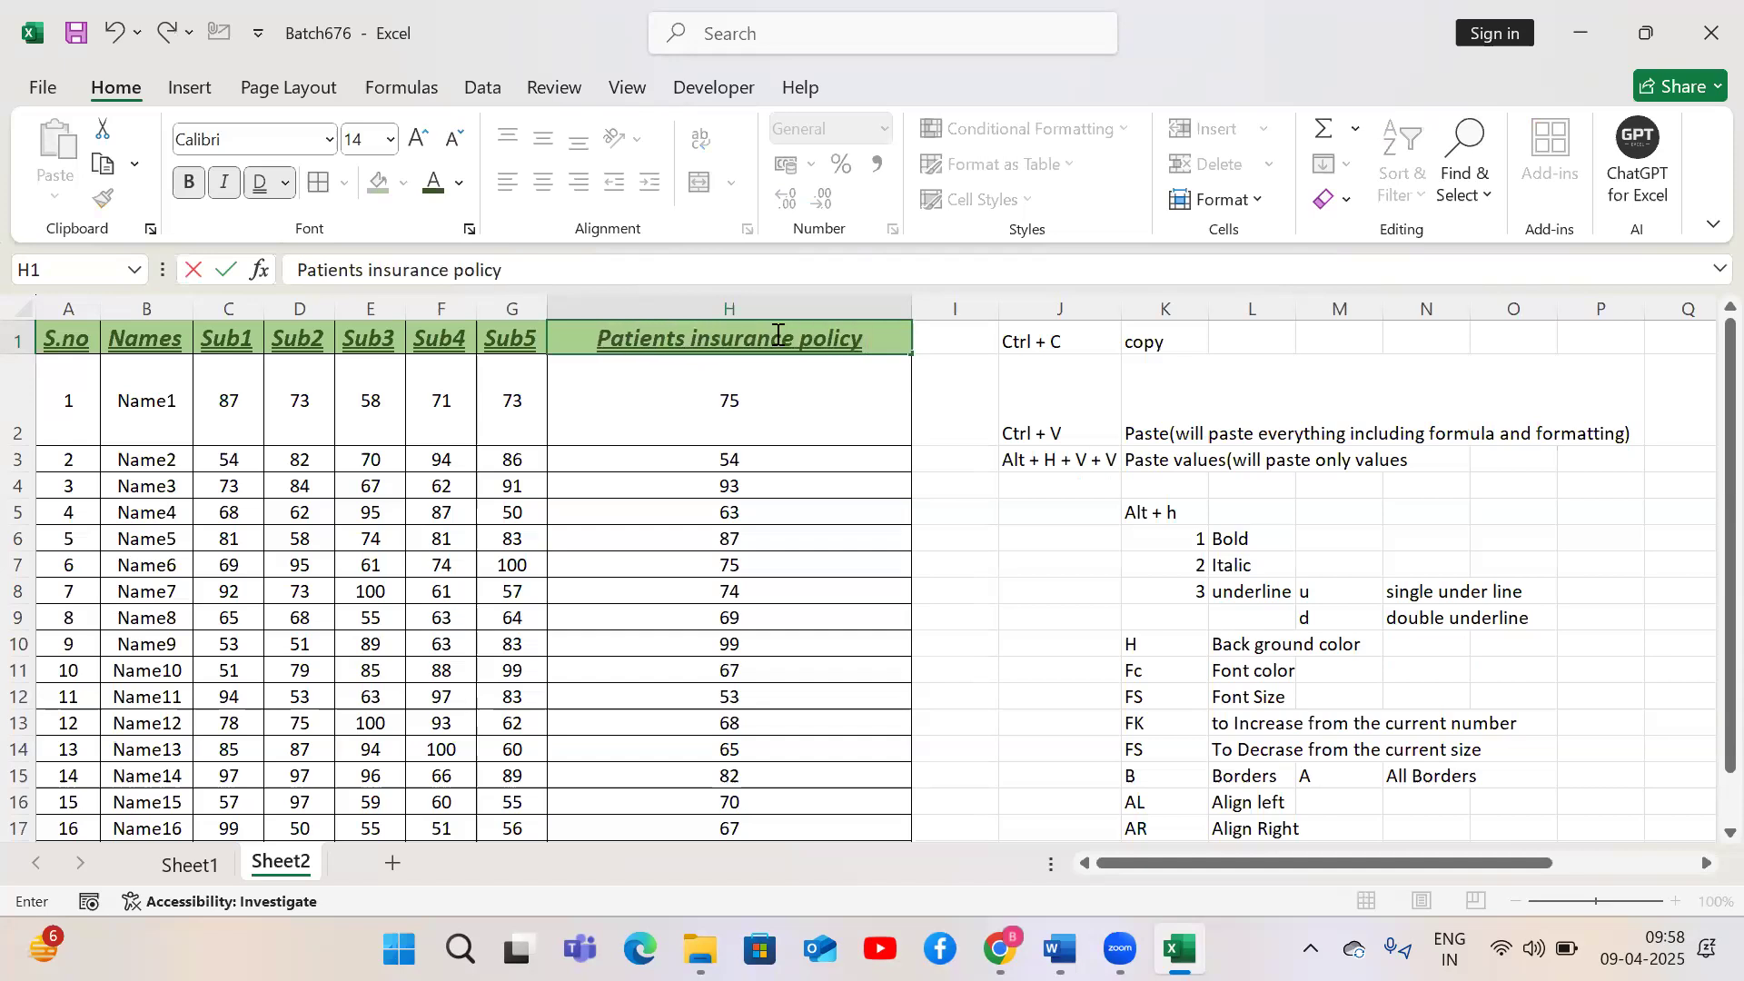
{"action": "type", "text": " number"}
{"action": "key", "text": "Return"}
{"action": "left_click", "coordinate": [776, 333]}
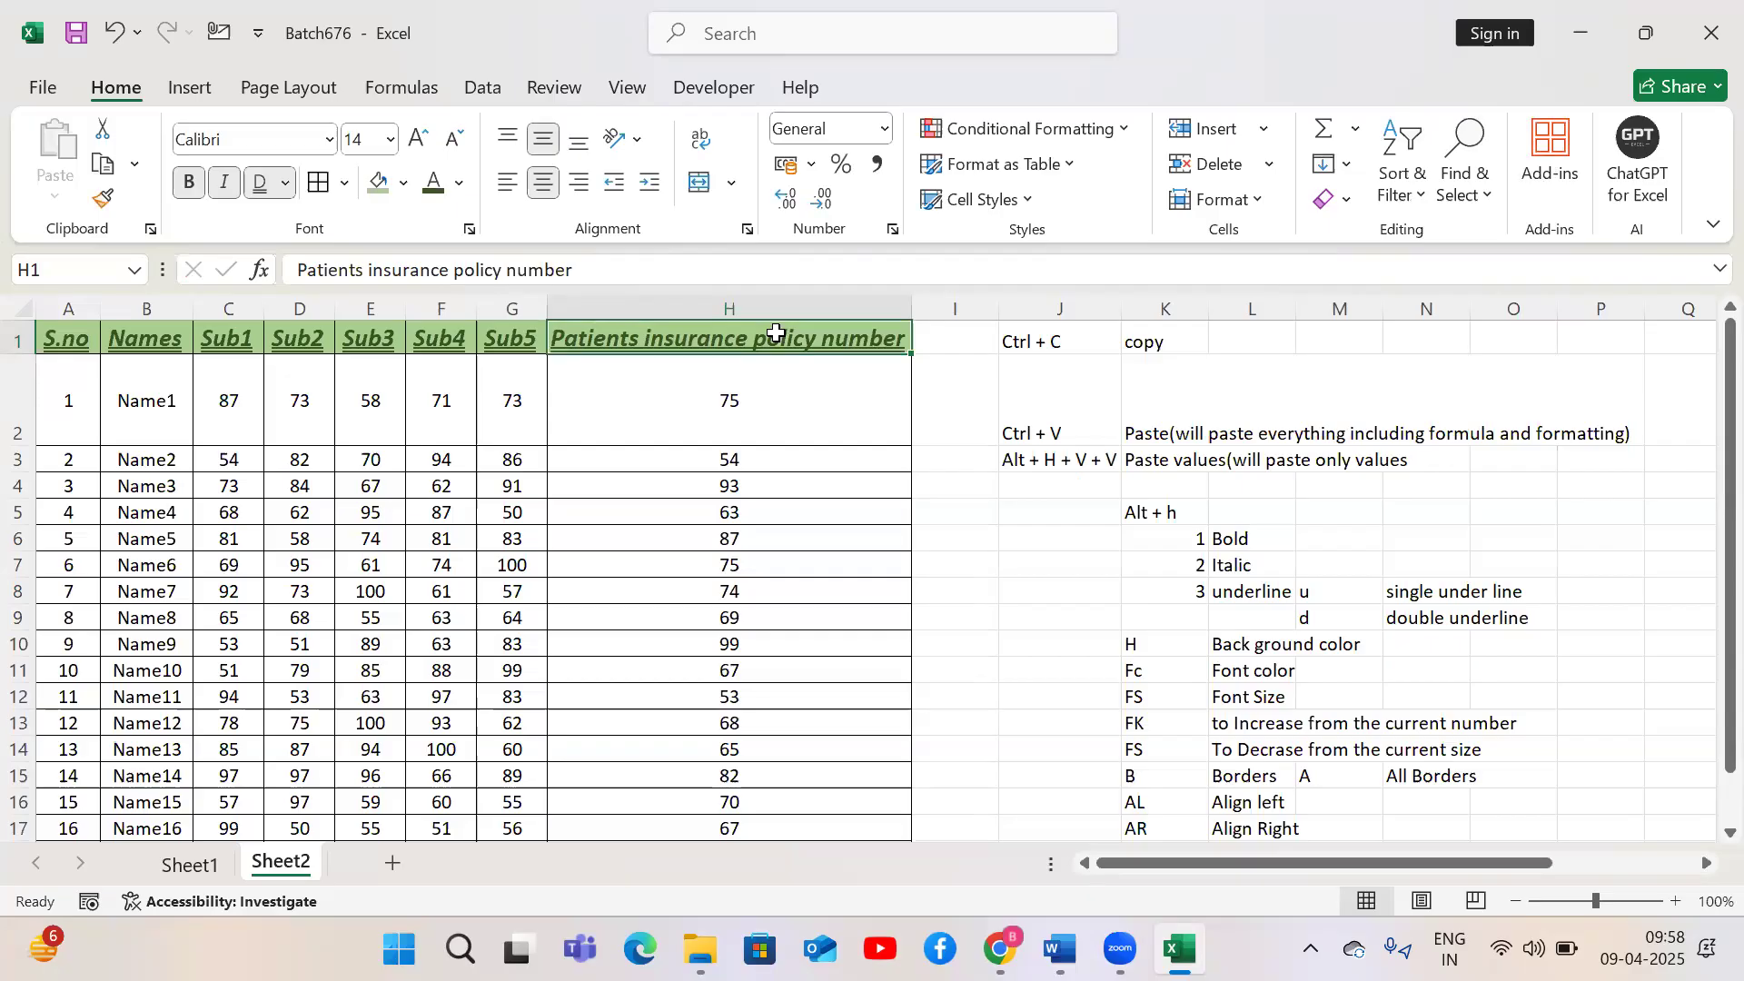
Angle the Patients insurance policy number header counterclockwise
{"action": "key", "text": "alt+h"}
{"action": "key", "text": "f"}
{"action": "key", "text": "q"}
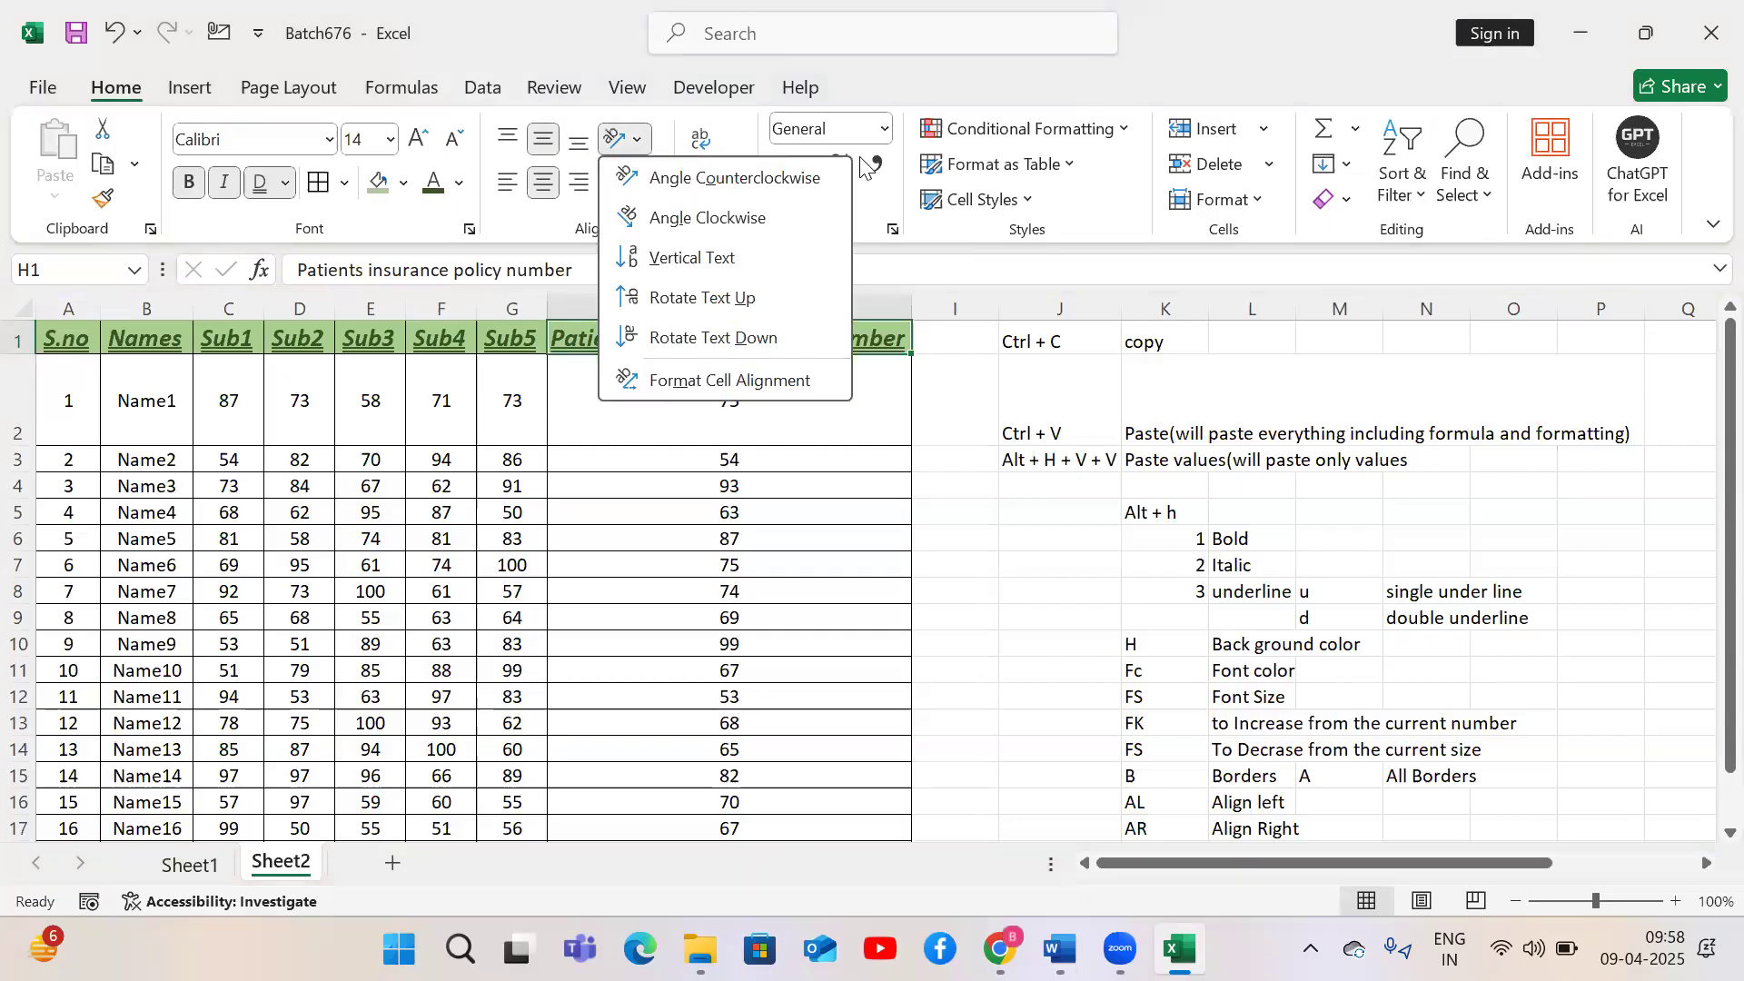
{"action": "left_click", "coordinate": [650, 181]}
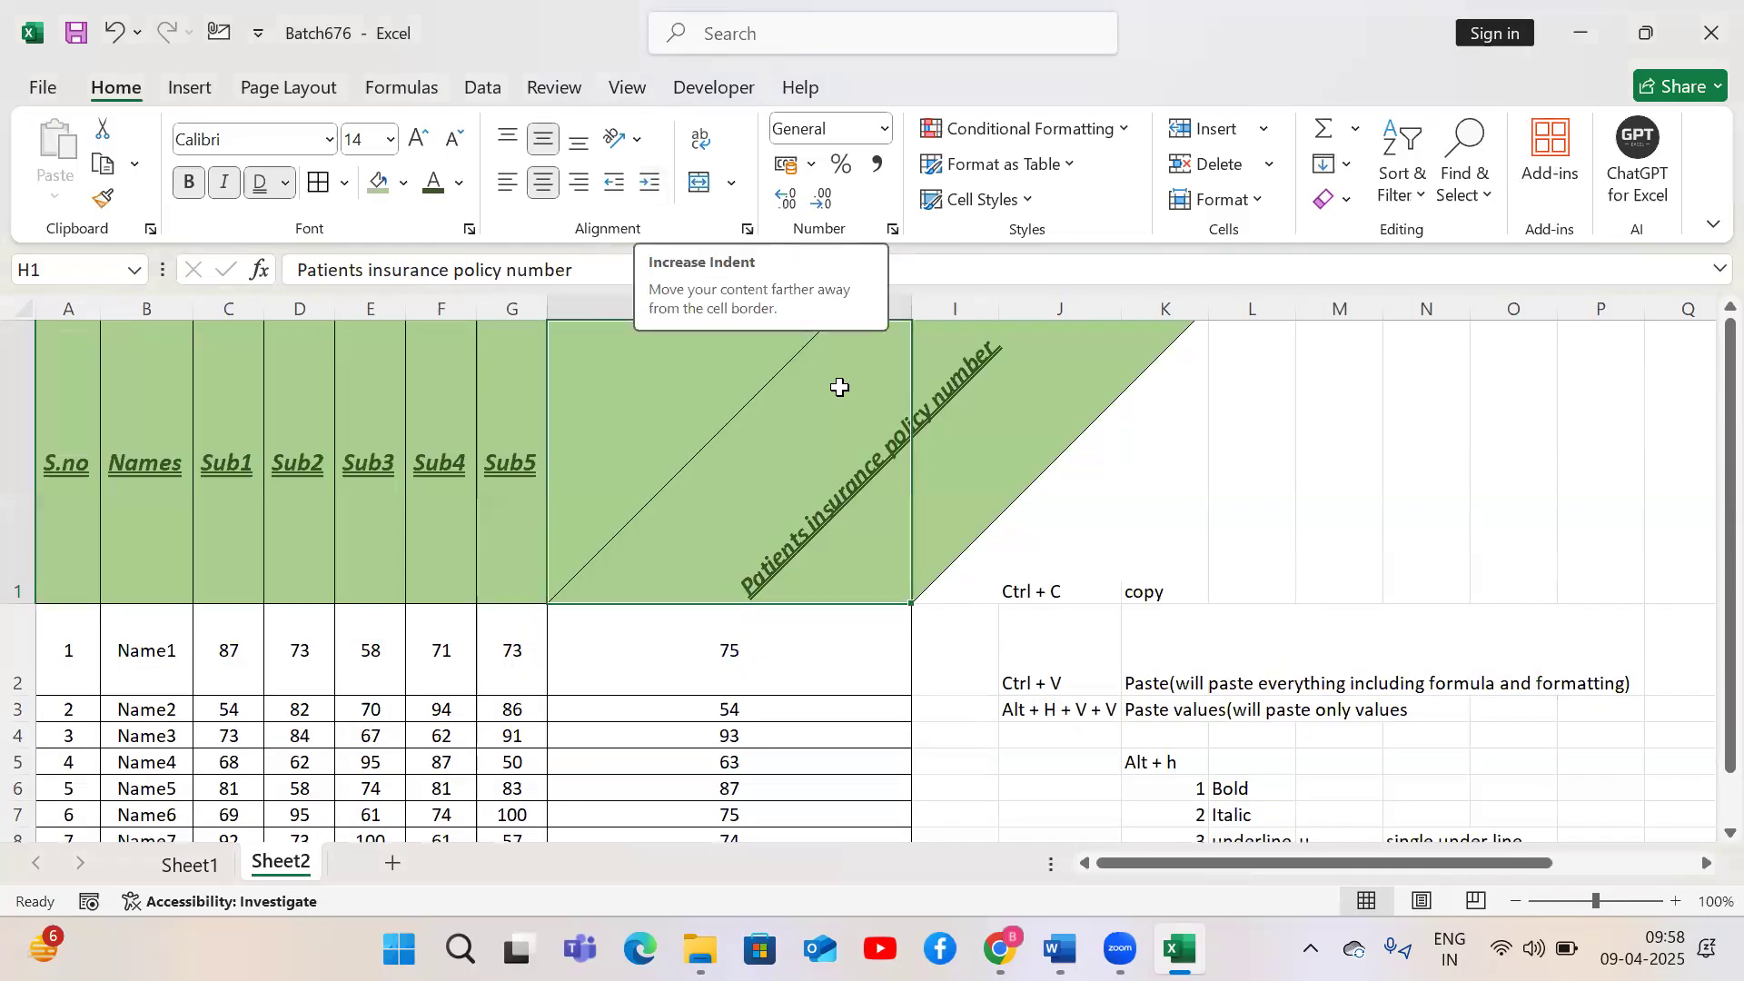
Narrow column H to a width of about 13
{"action": "left_click_drag", "start_coordinate": [919, 297], "coordinate": [799, 302]}
{"action": "left_click_drag", "start_coordinate": [683, 299], "coordinate": [683, 298]}
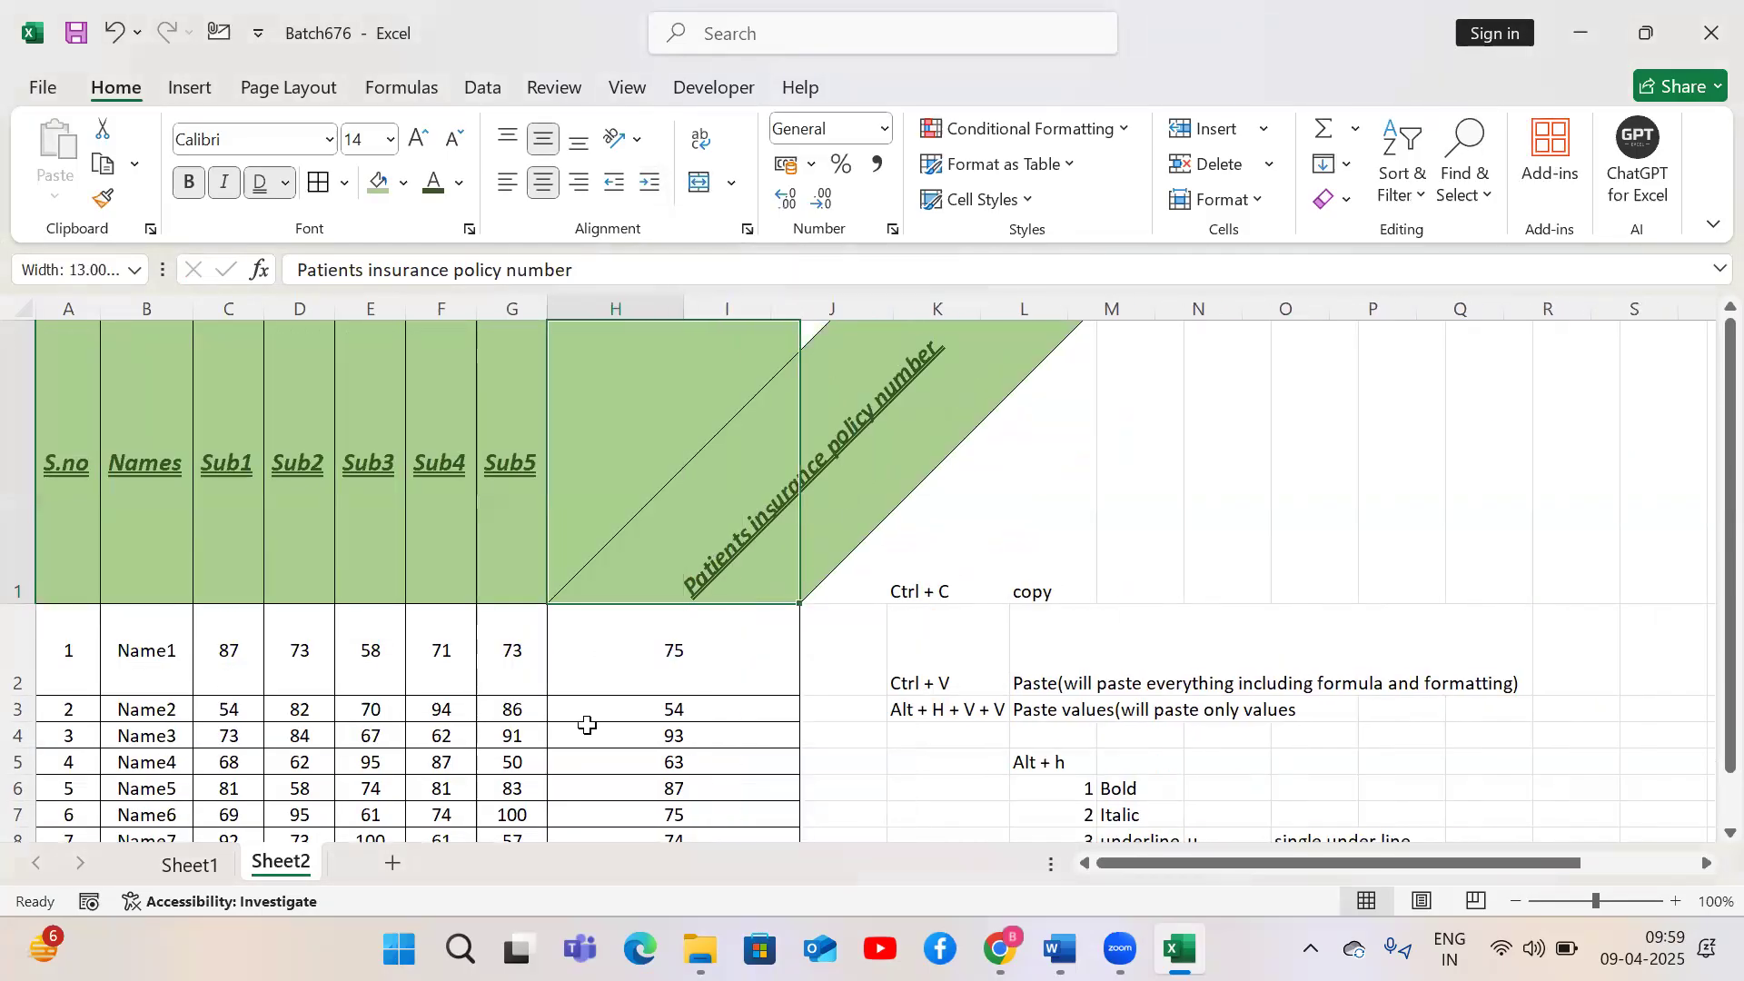
Angle all header labels from S.no to Patients insurance policy number counterclockwise
{"action": "left_click", "coordinate": [613, 676]}
{"action": "key", "text": "ctrl+Down"}
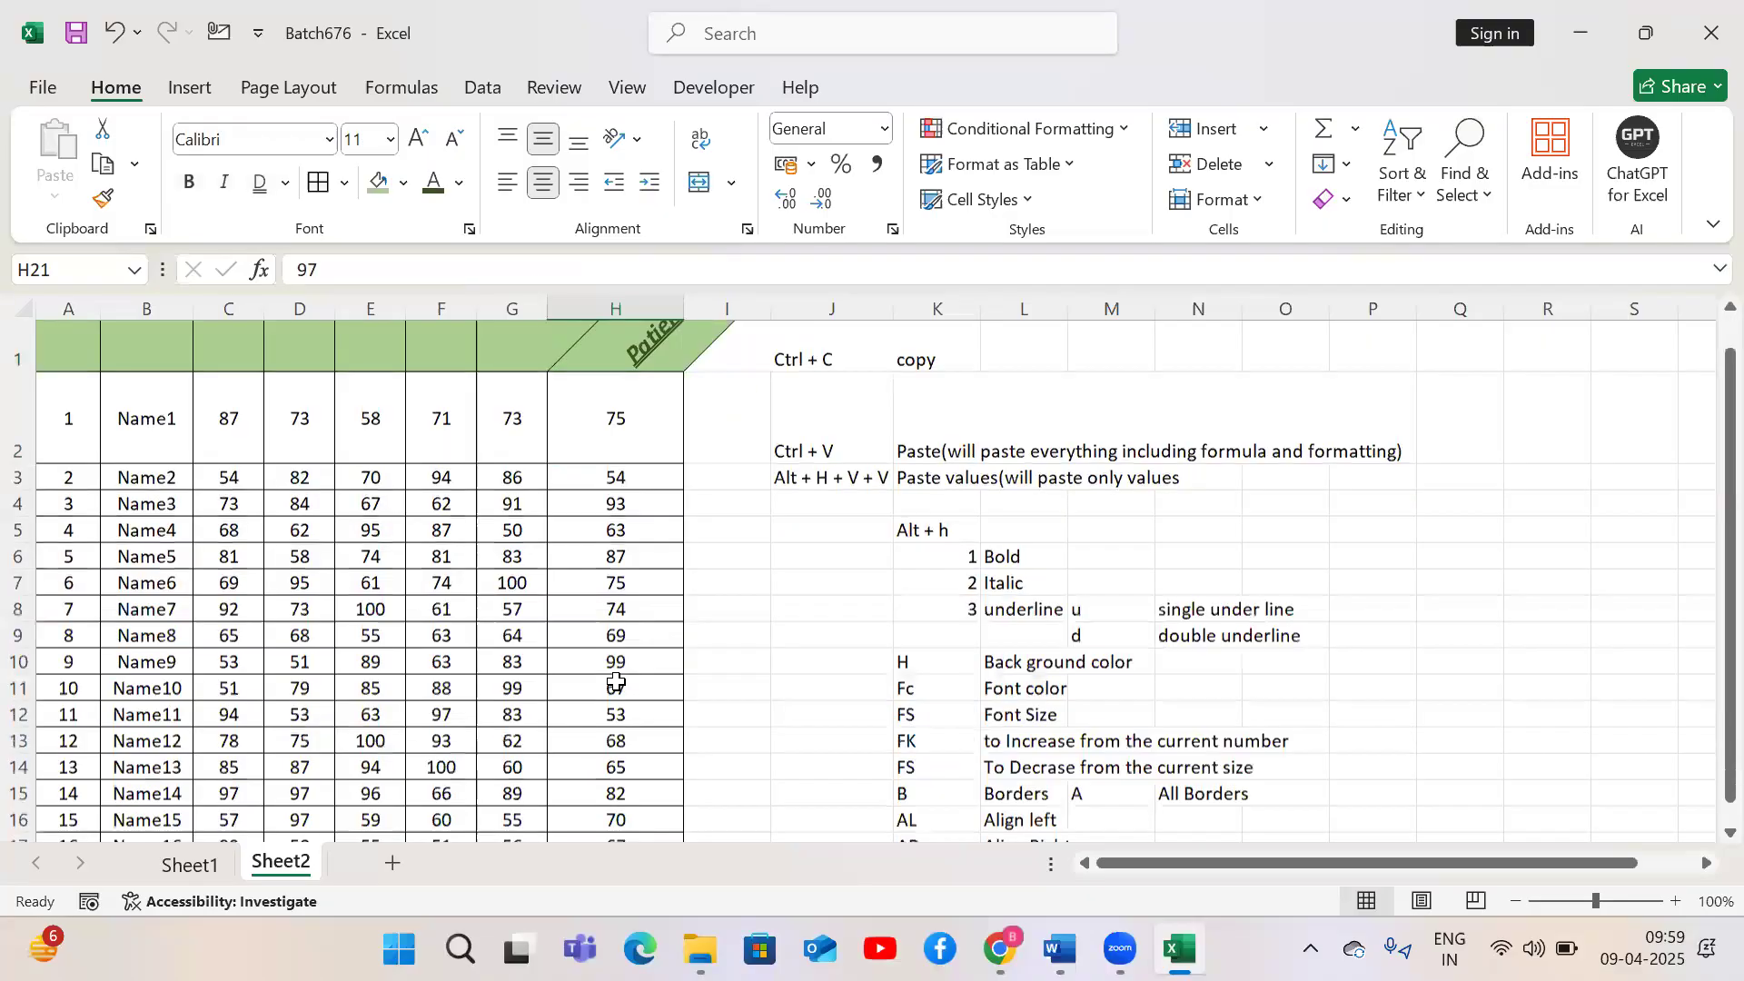
{"action": "key", "text": "ctrl+Up"}
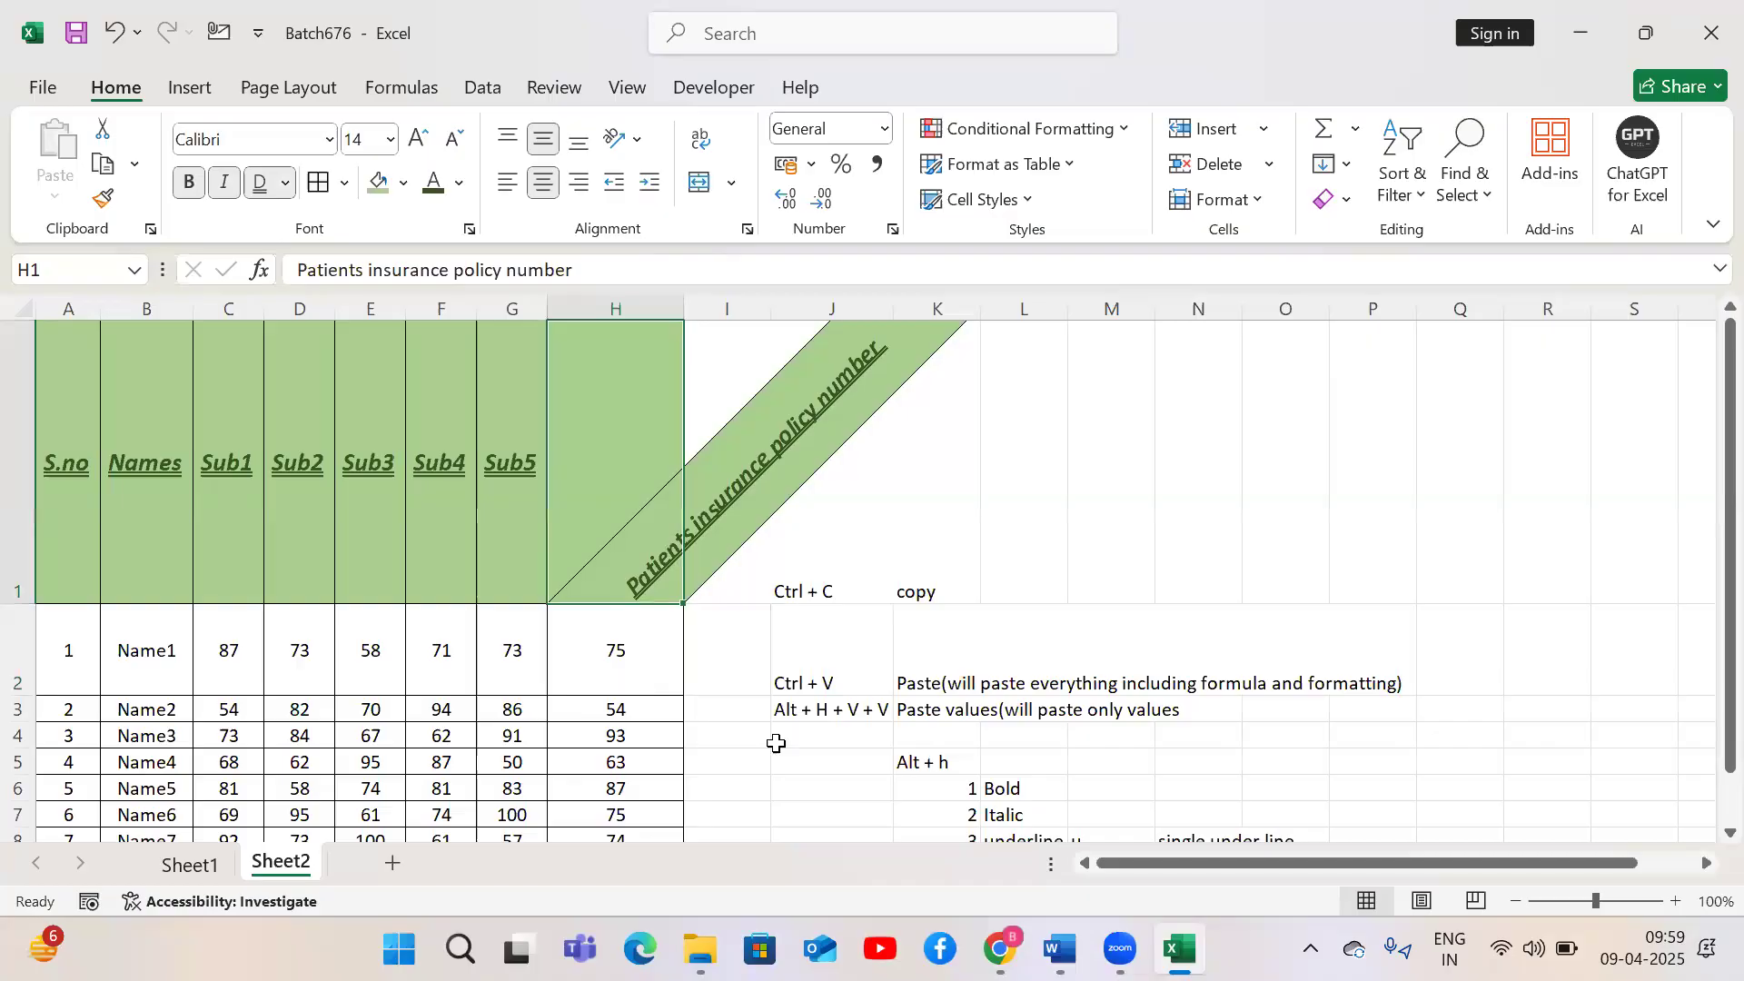
{"action": "left_click_drag", "start_coordinate": [70, 476], "coordinate": [509, 511]}
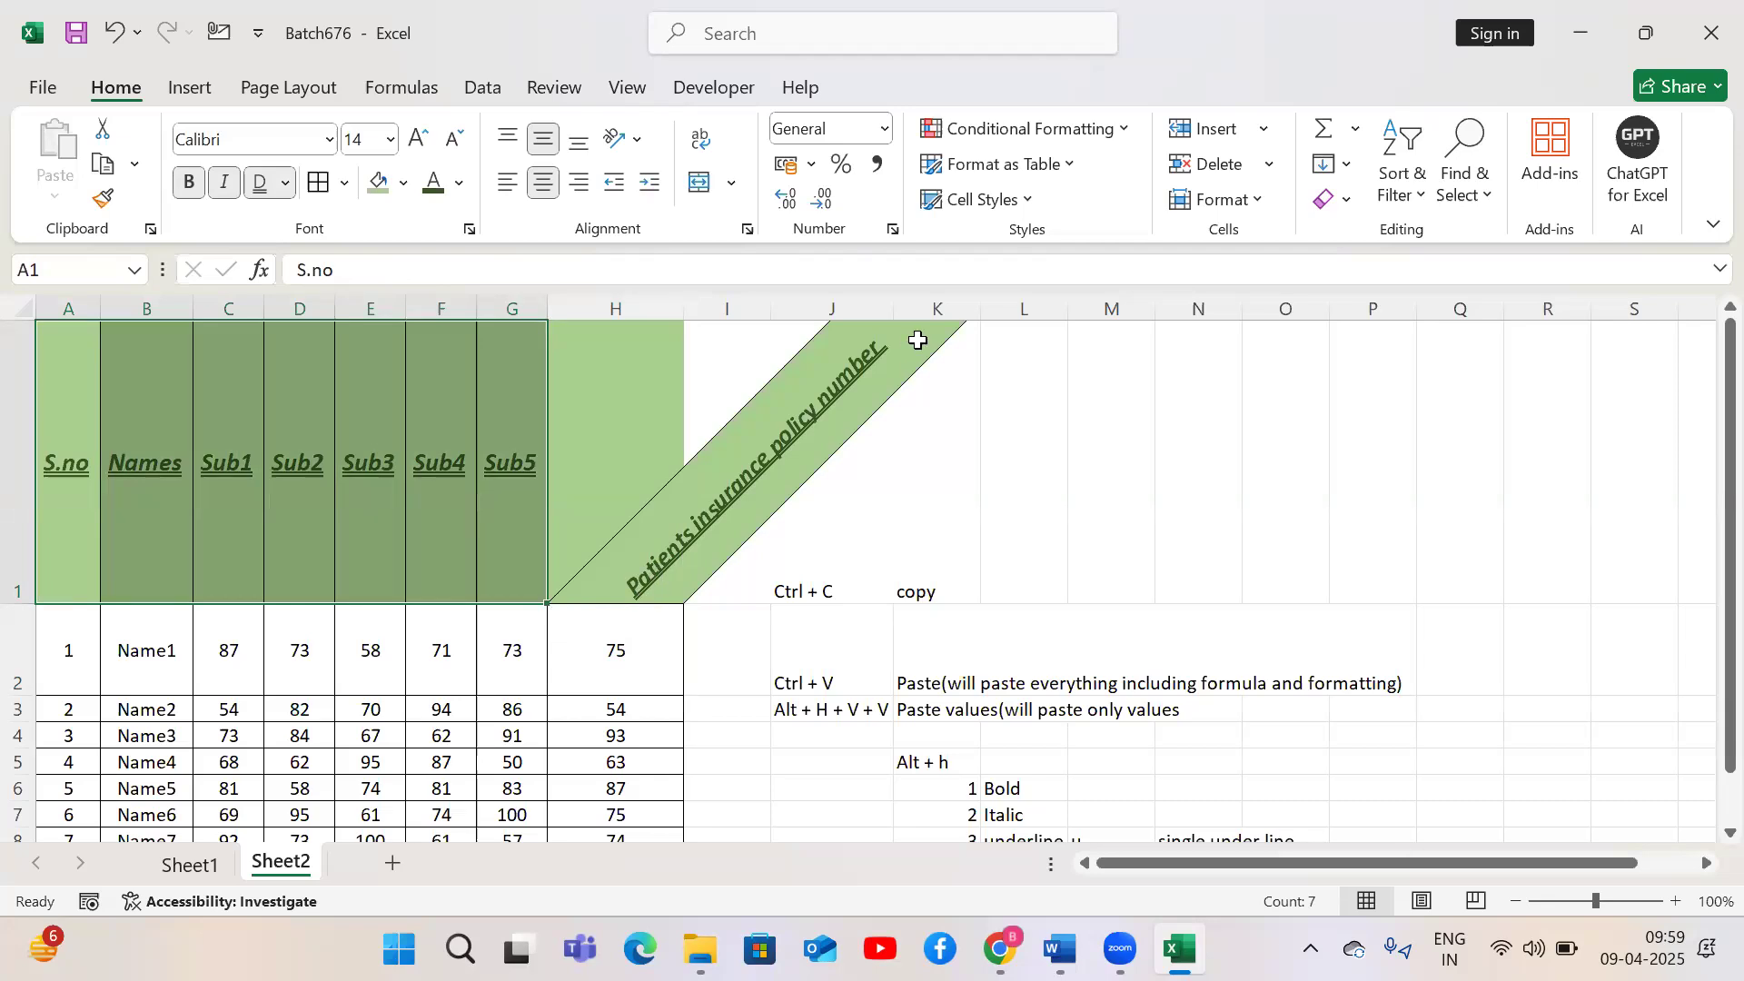
{"action": "left_click_drag", "start_coordinate": [68, 436], "coordinate": [588, 467]}
{"action": "left_click", "coordinate": [638, 138]}
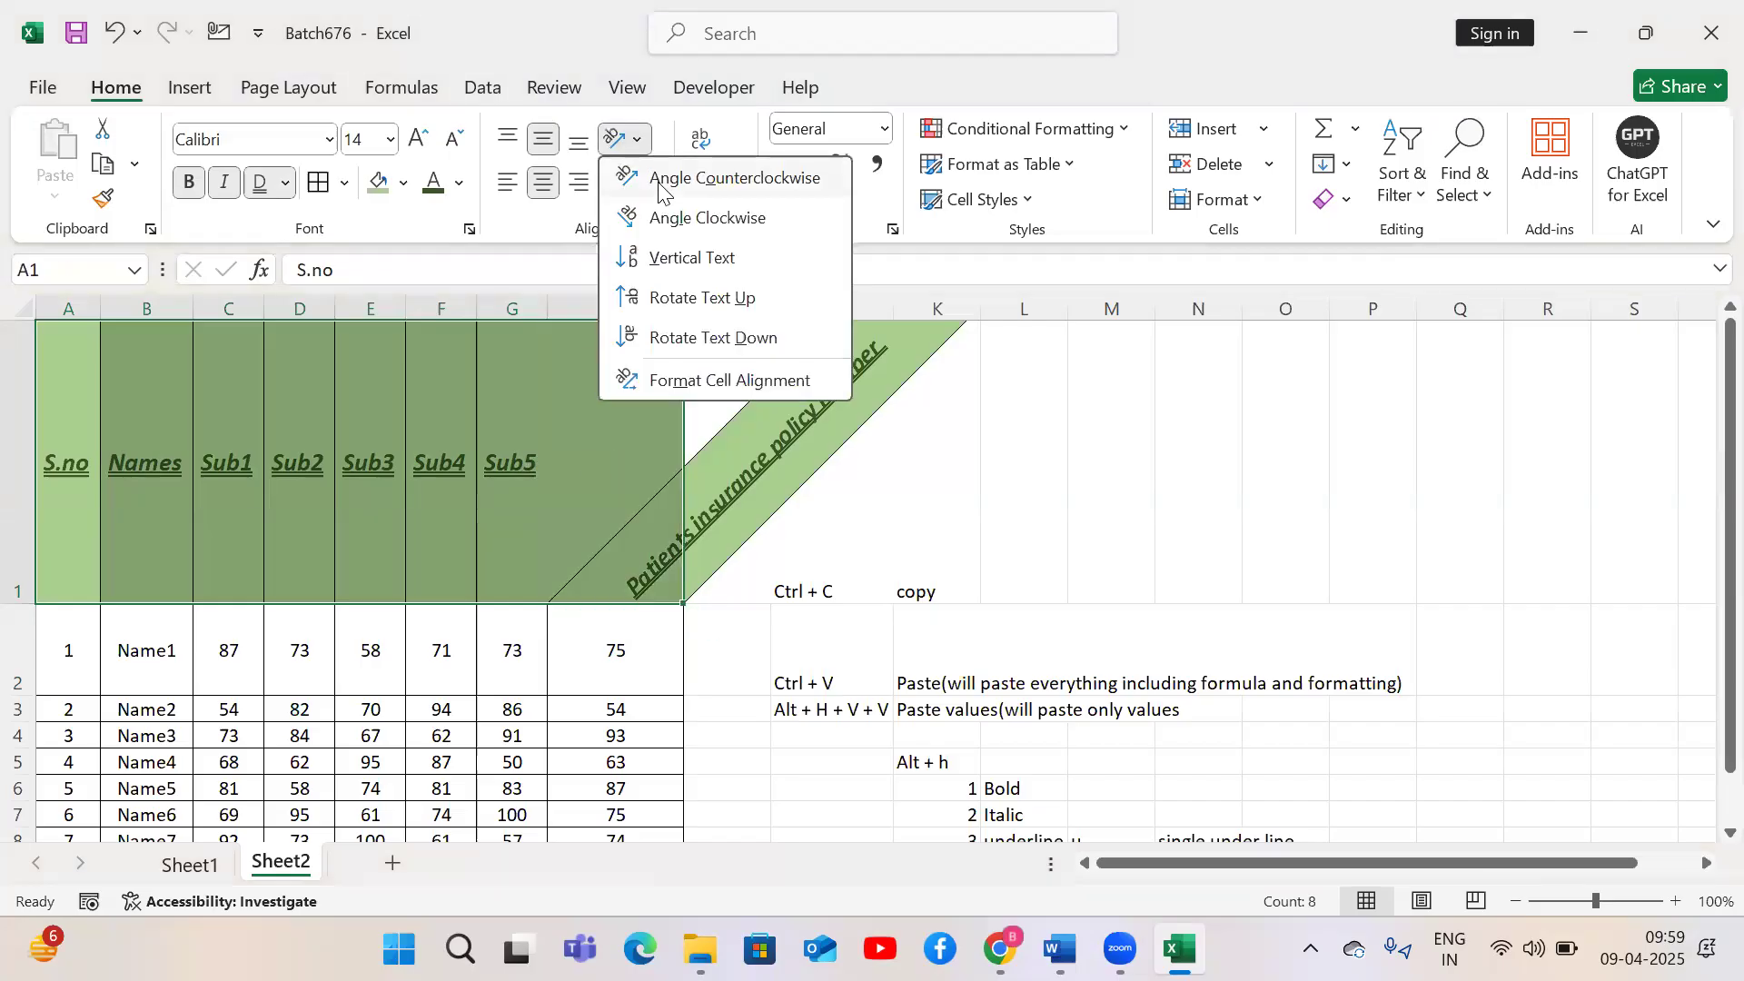
{"action": "left_click", "coordinate": [659, 181]}
{"action": "left_click", "coordinate": [983, 487]}
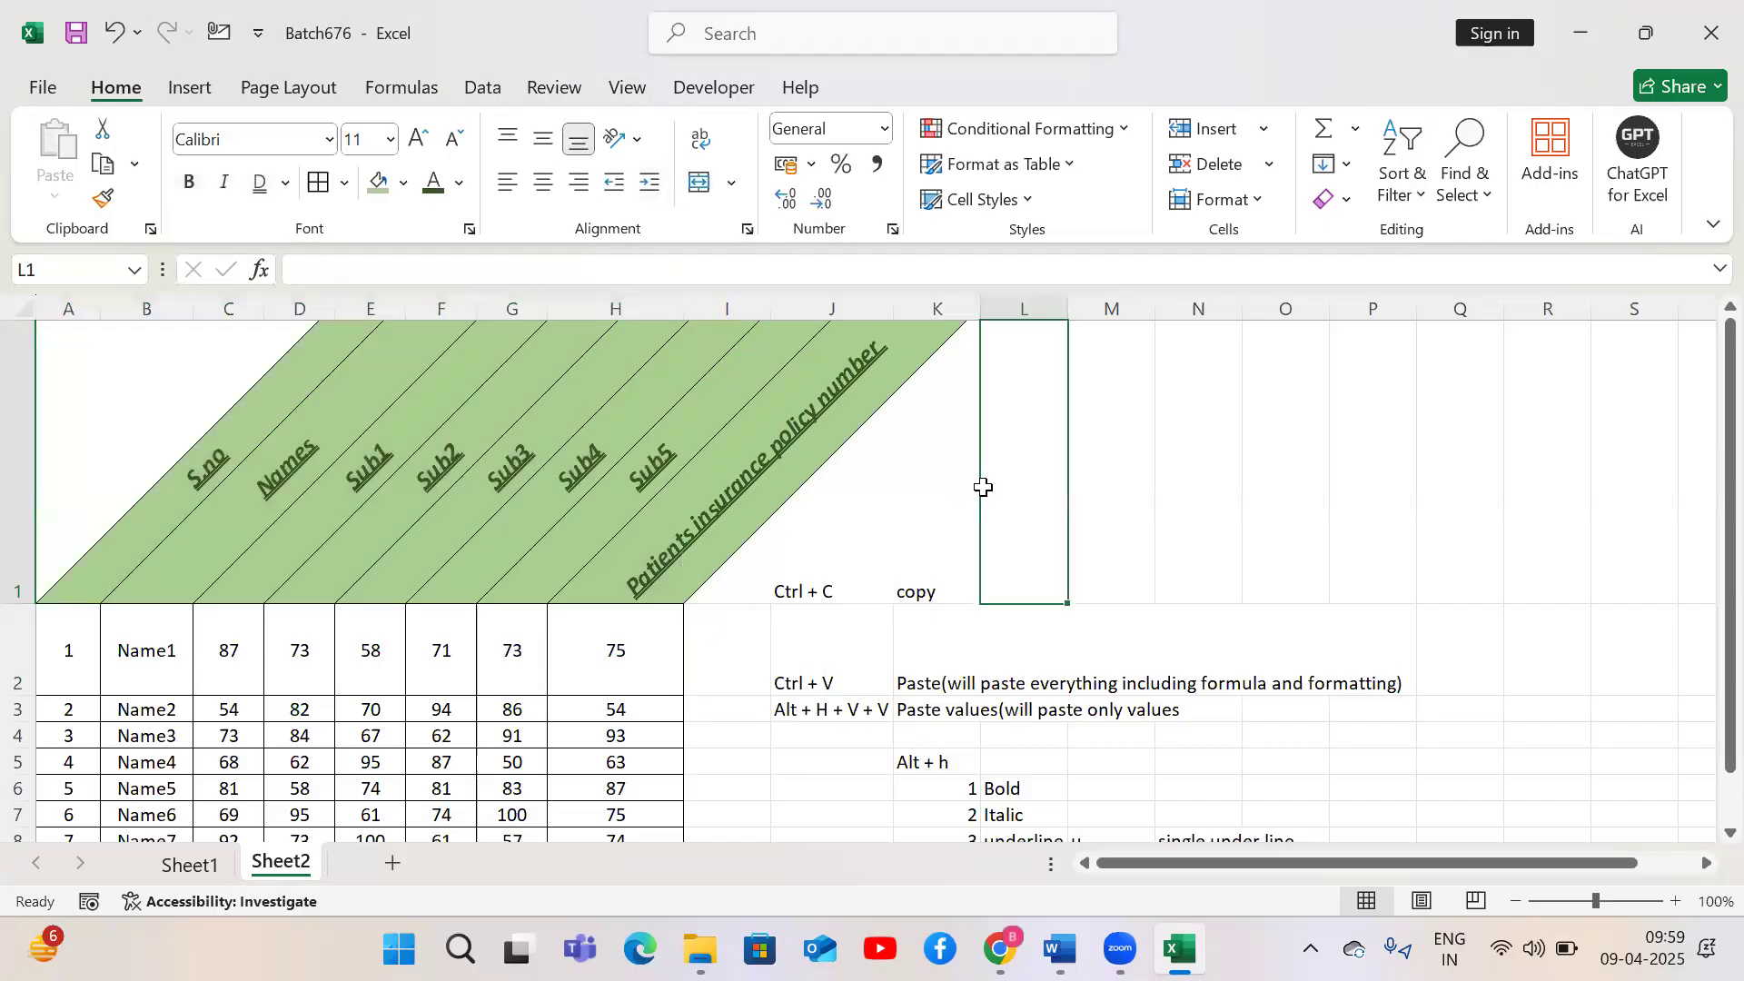
{"action": "left_click", "coordinate": [564, 678]}
{"action": "key", "text": "Up"}
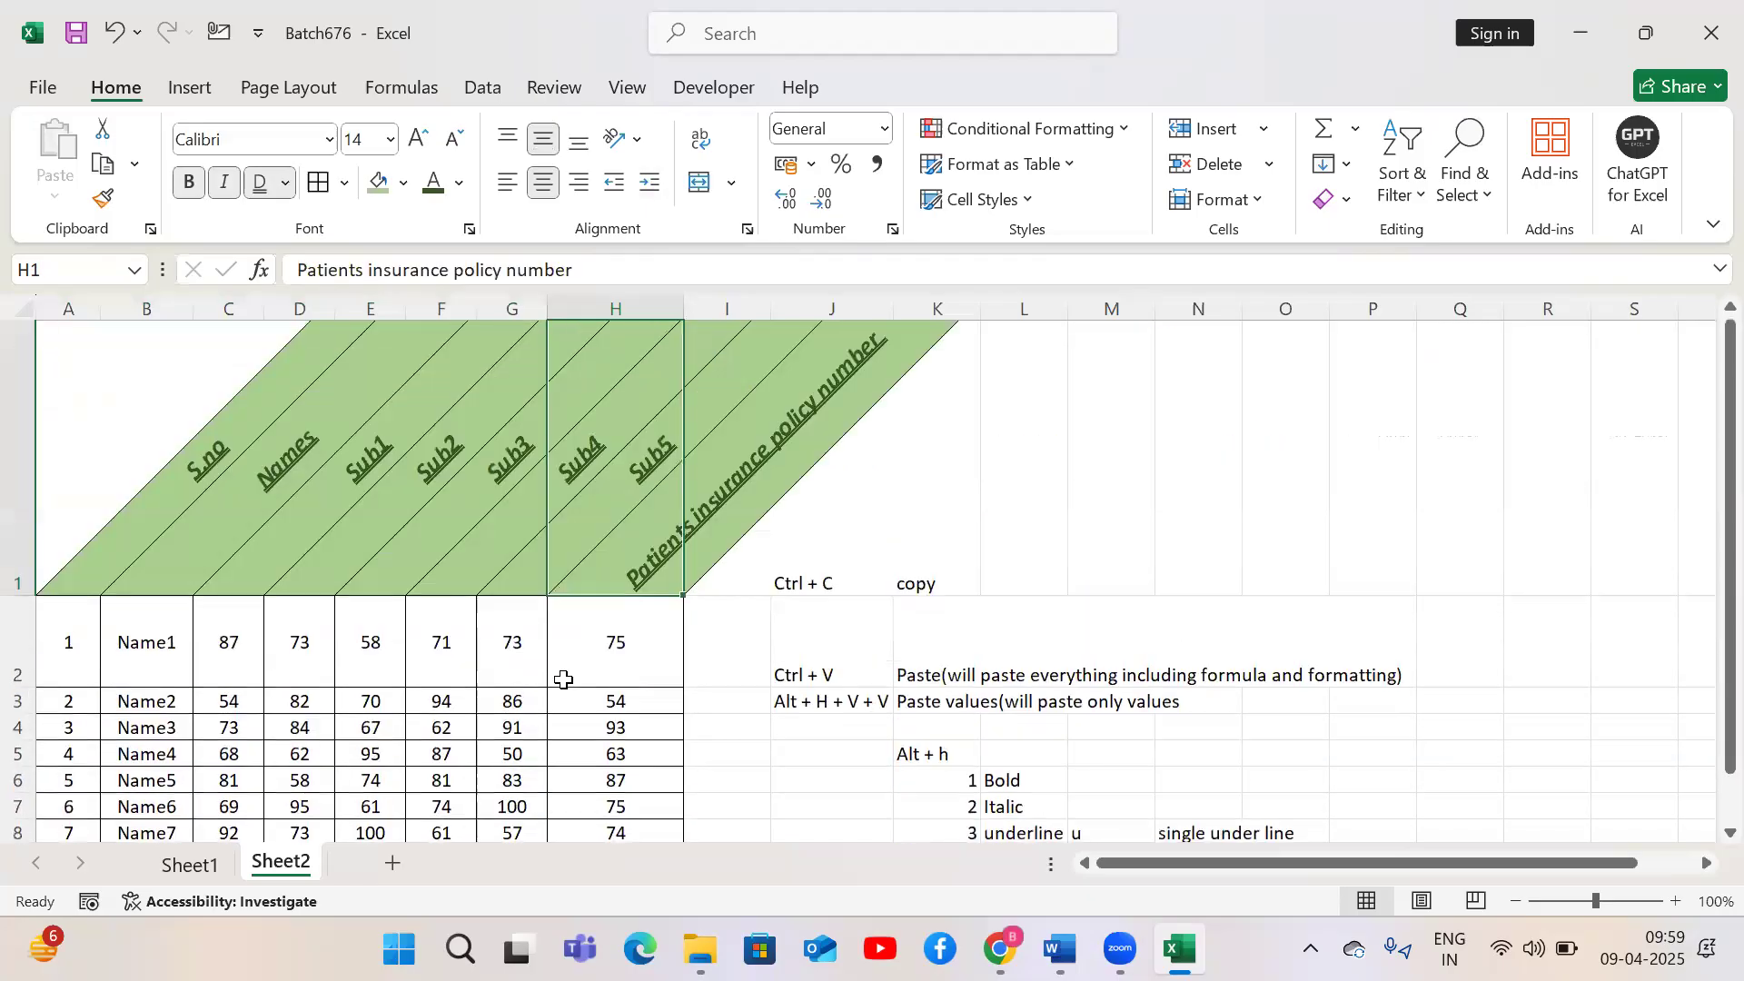
{"action": "key", "text": "Down"}
{"action": "key", "text": "Up"}
{"action": "key", "text": "Down"}
{"action": "key", "text": "Down"}
{"action": "key", "text": "Down"}
{"action": "key", "text": "Down"}
{"action": "key", "text": "Down"}
{"action": "key", "text": "ctrl+Up"}
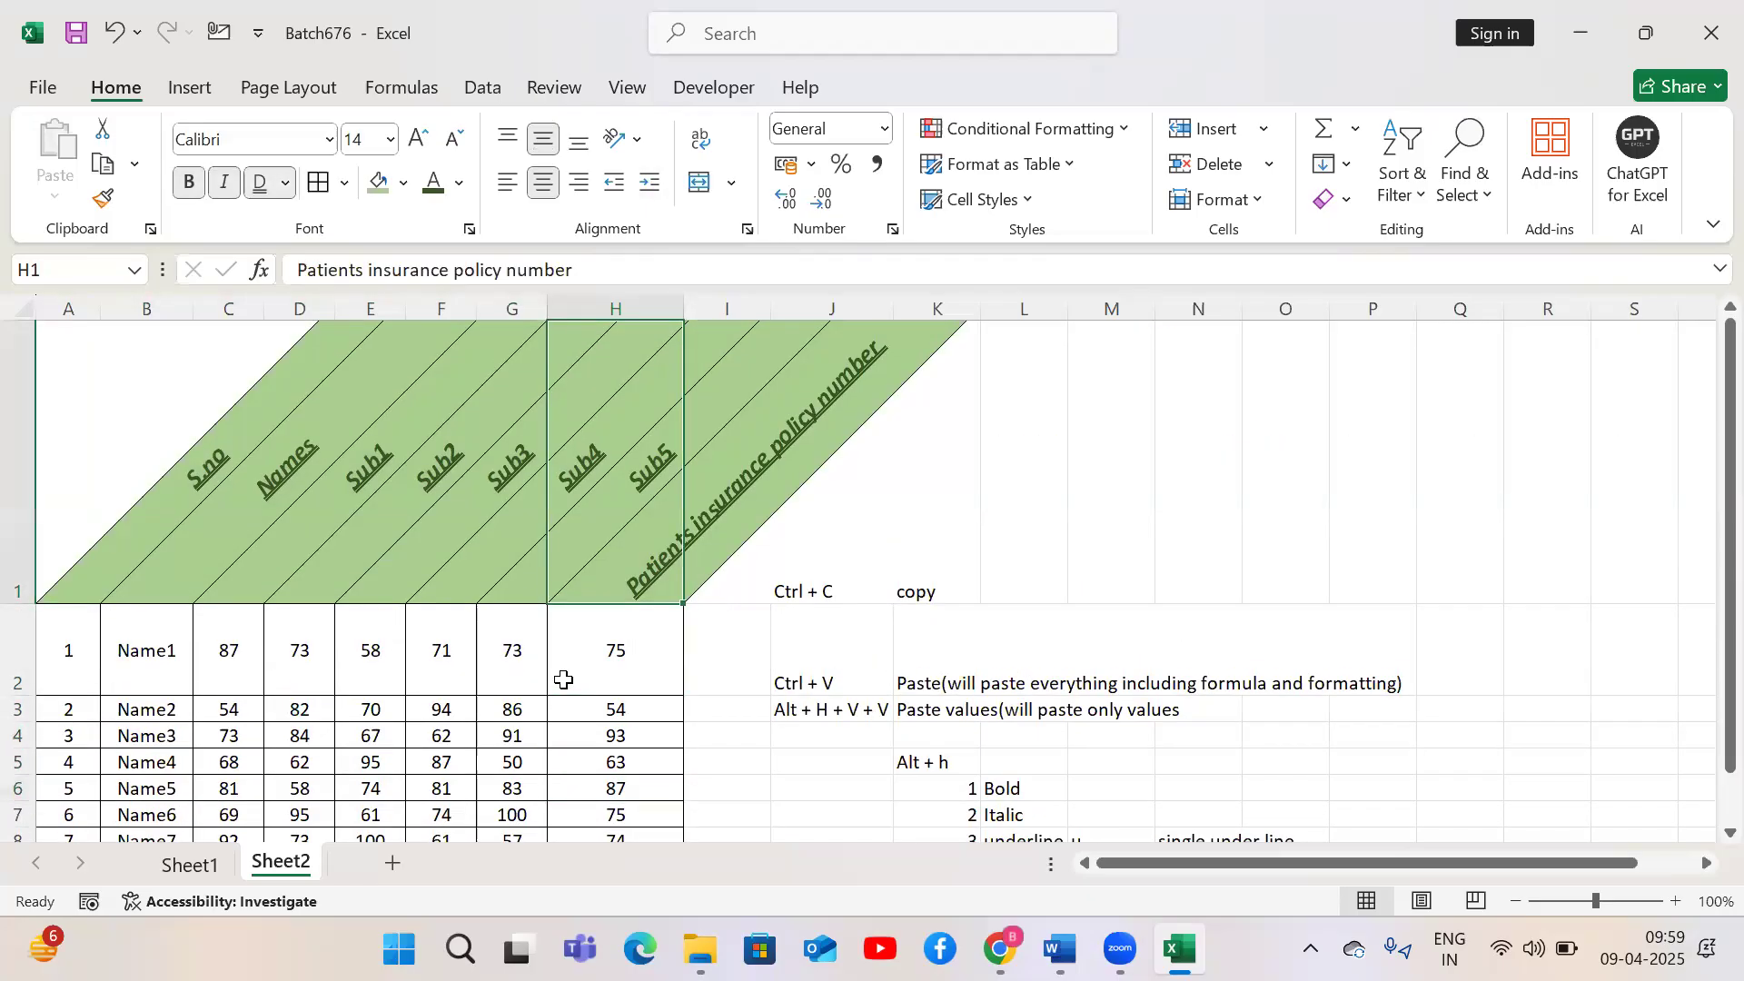
Reset the header row A1:H1's text orientation to 0 degrees
{"action": "key", "text": "ctrl+Left"}
{"action": "key", "text": "ctrl+a"}
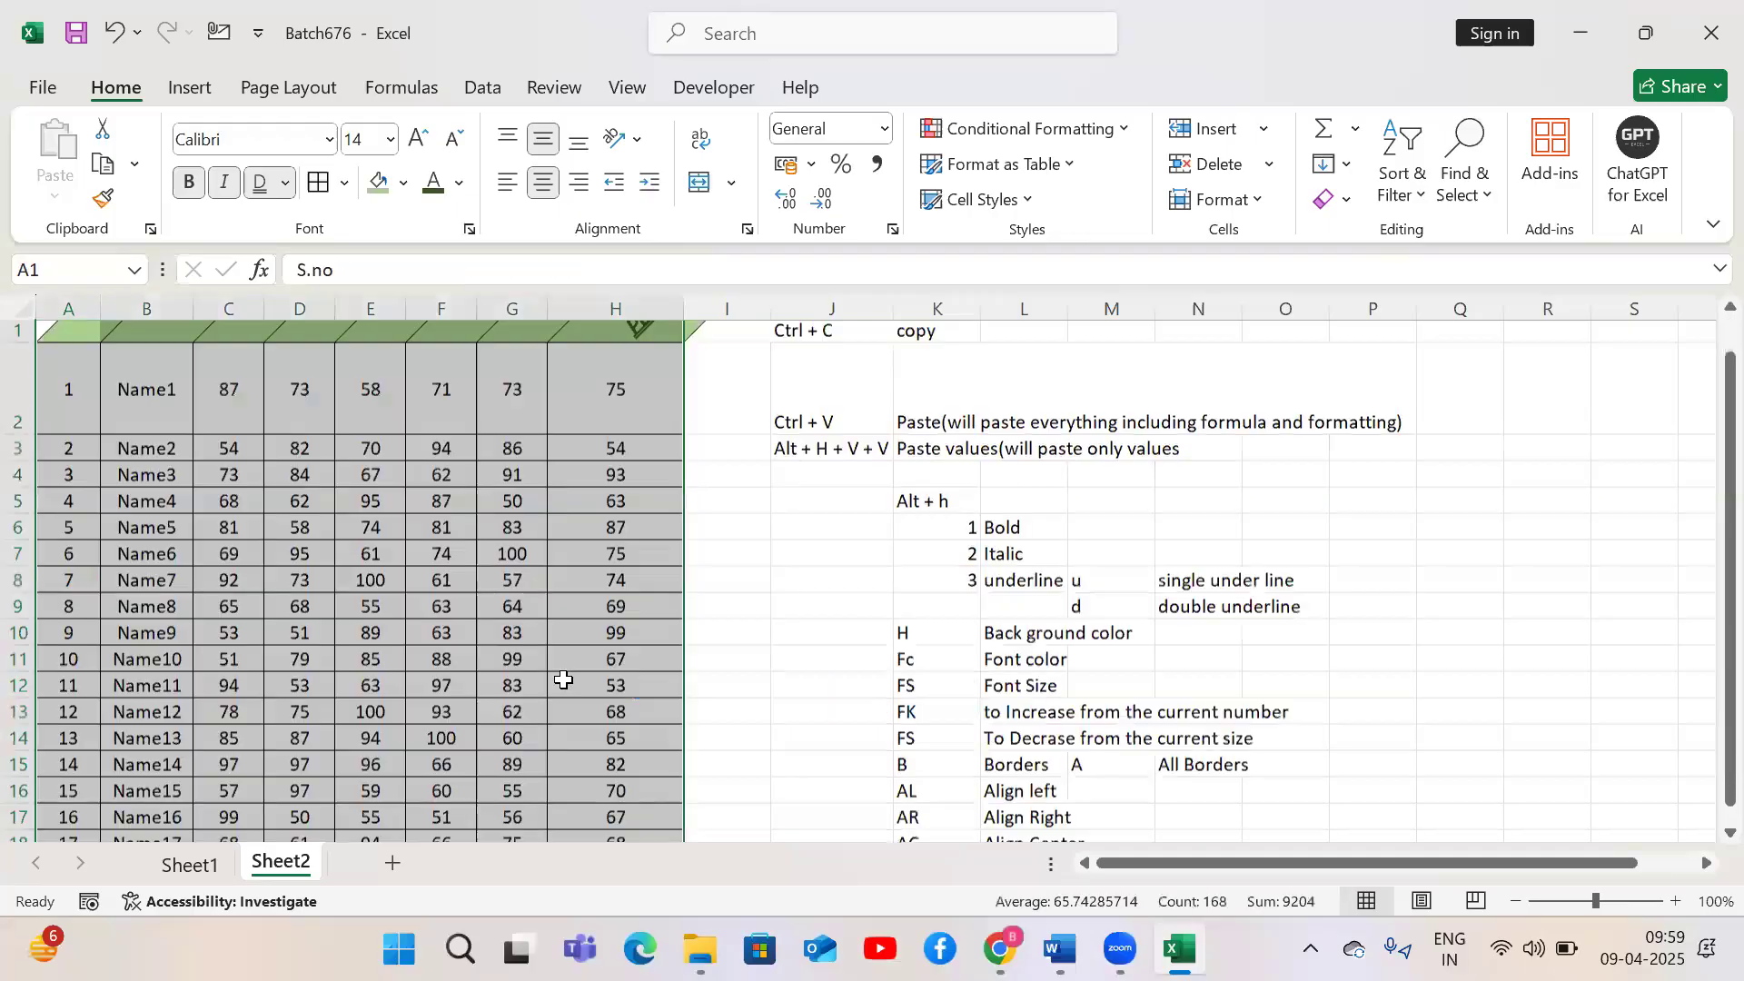
{"action": "key", "text": "ctrl+Home"}
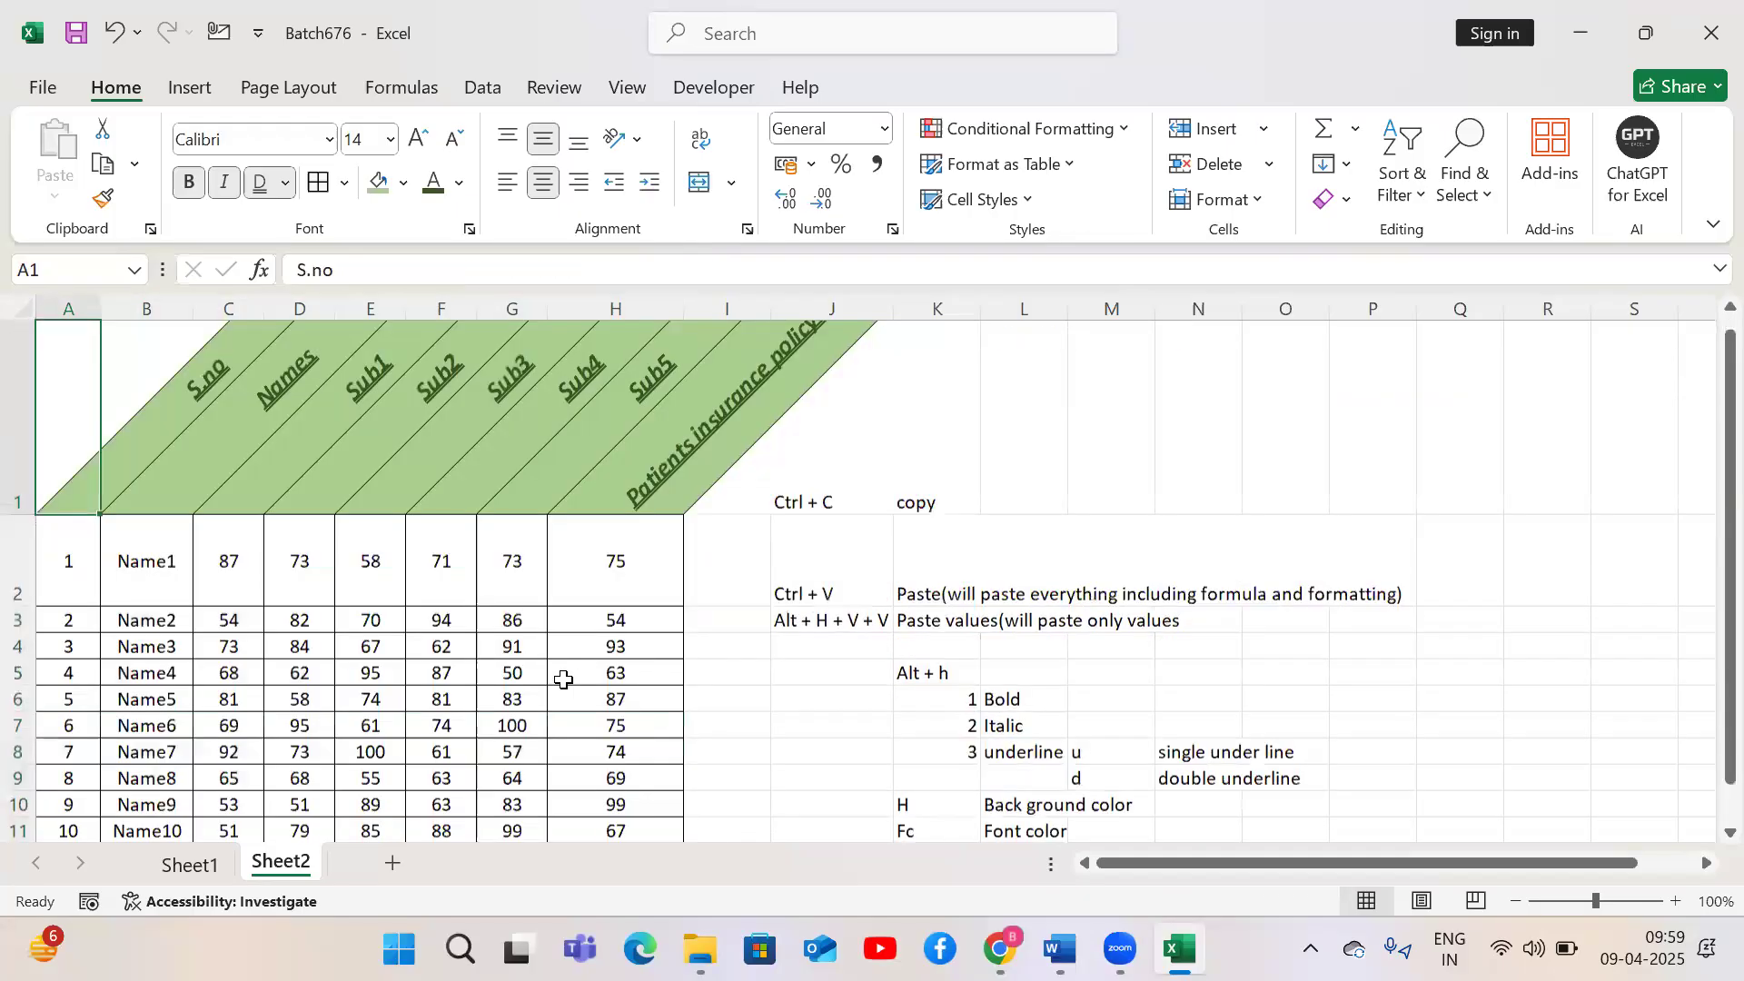
{"action": "key", "text": "ctrl+shift+Right"}
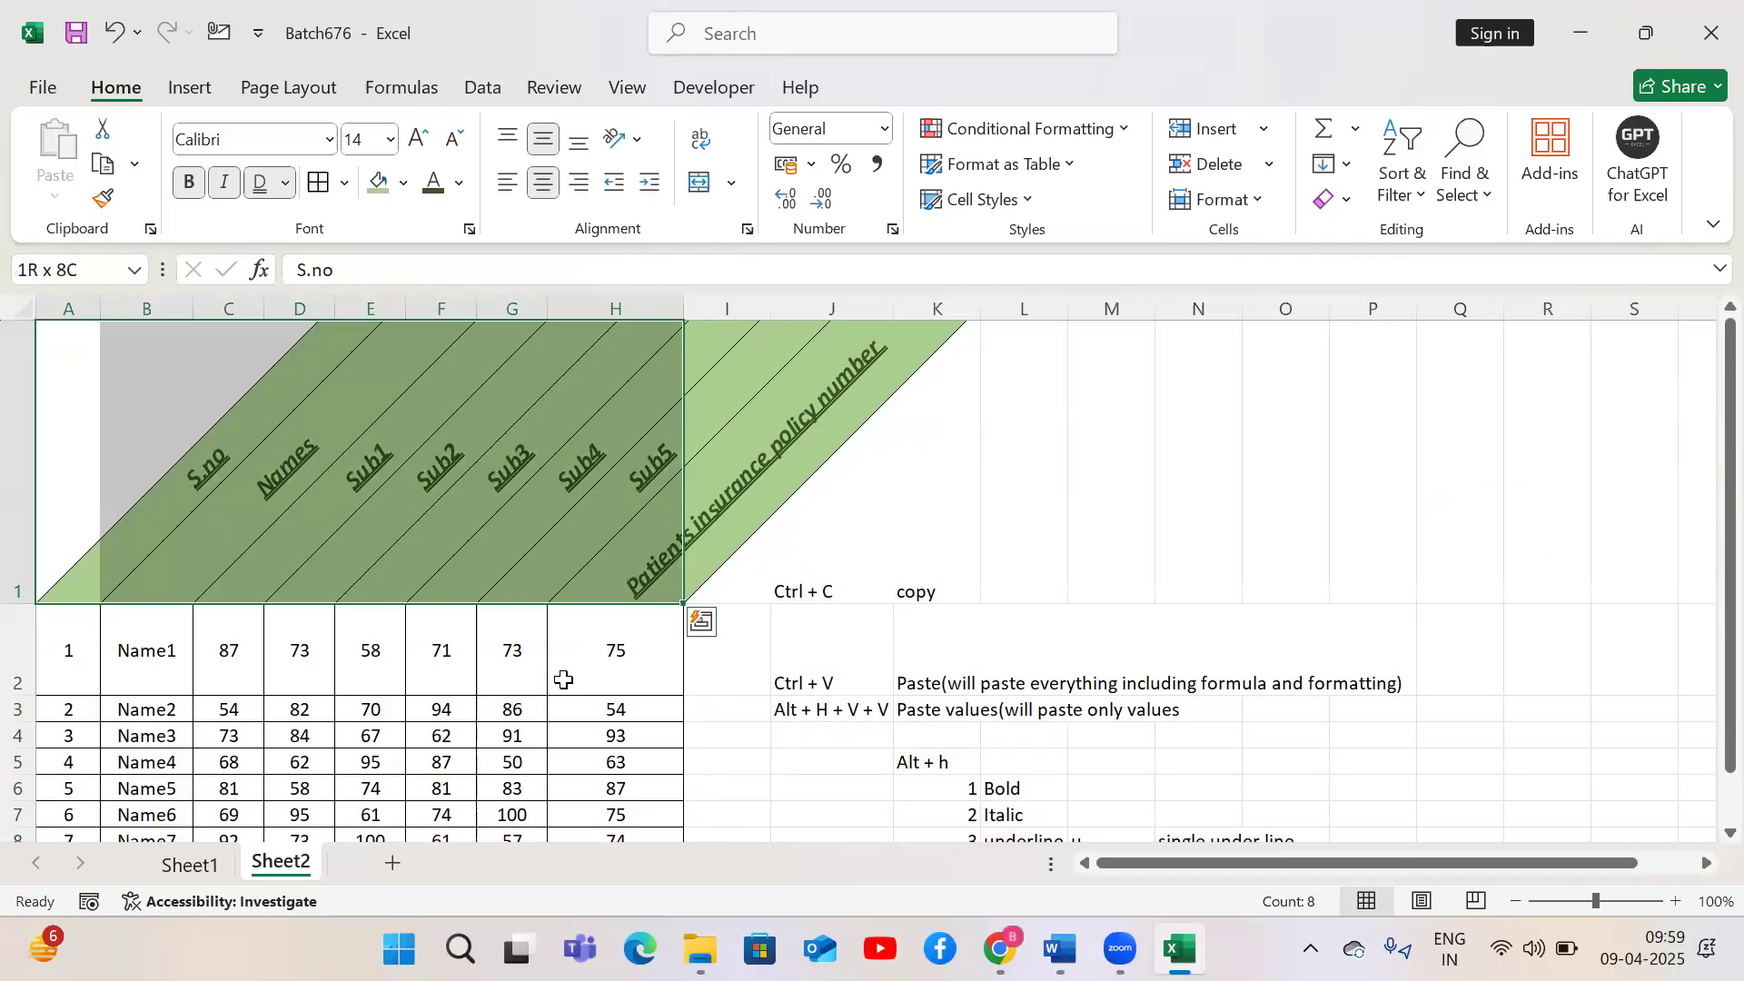
{"action": "left_click", "coordinate": [745, 233]}
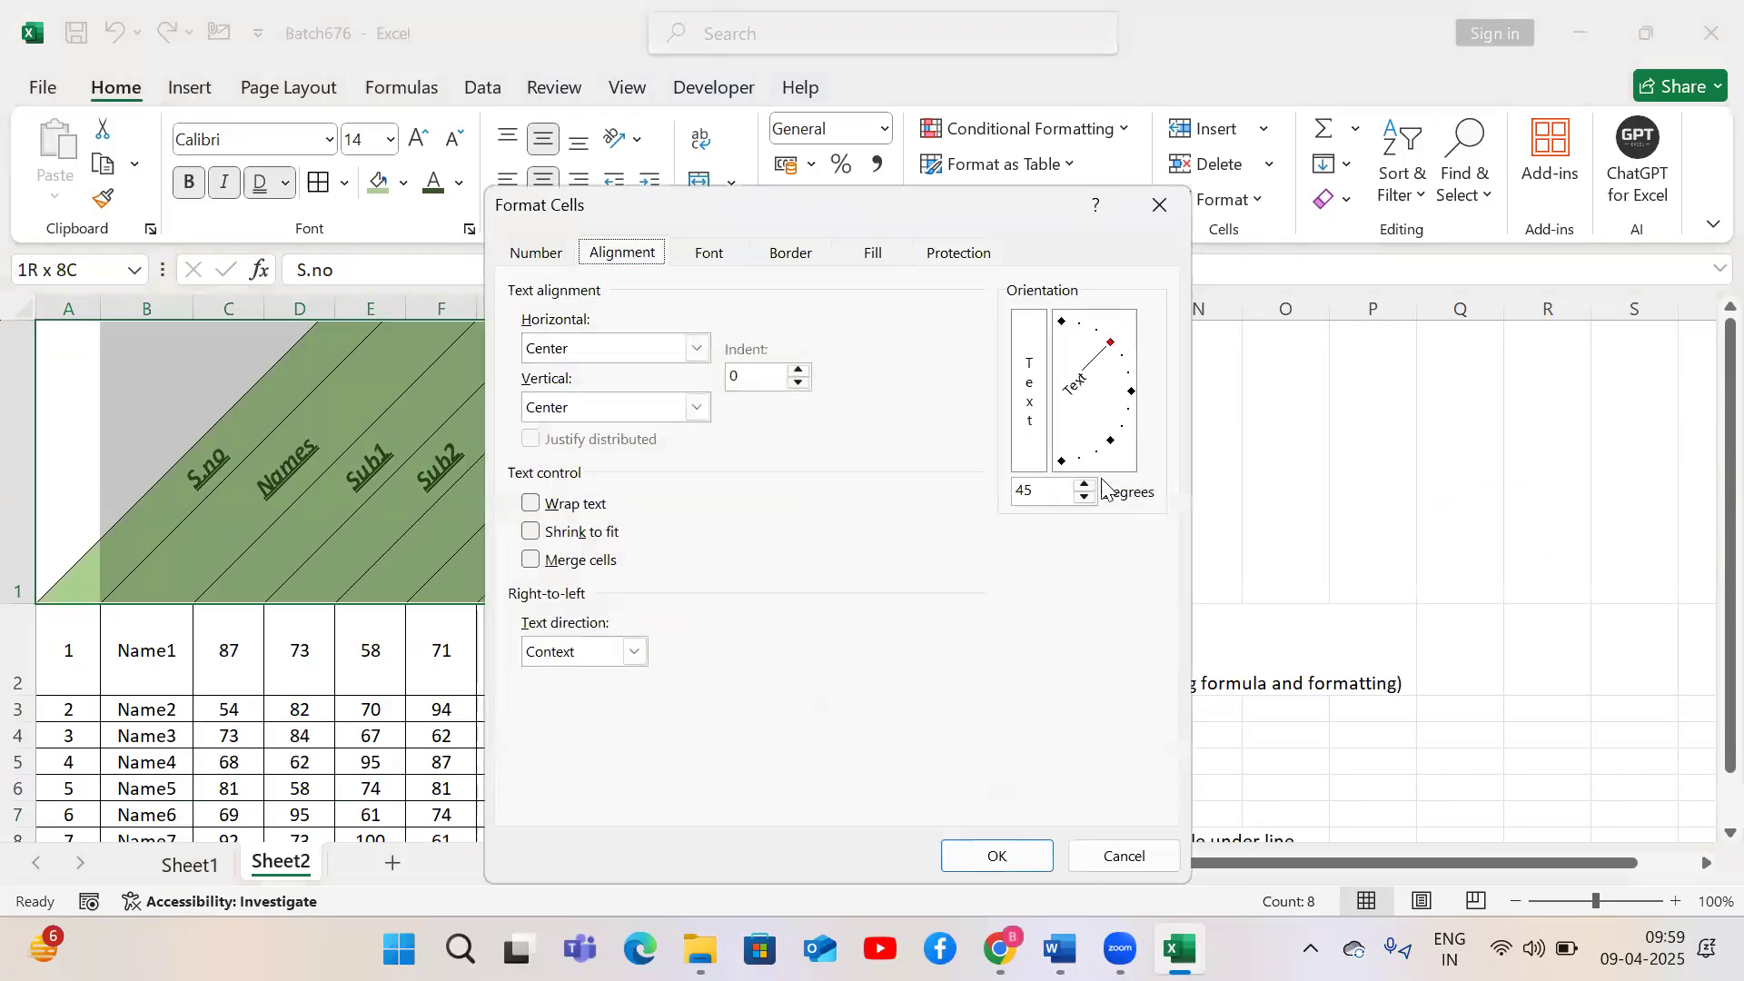
{"action": "left_click_drag", "start_coordinate": [1115, 359], "coordinate": [1130, 393]}
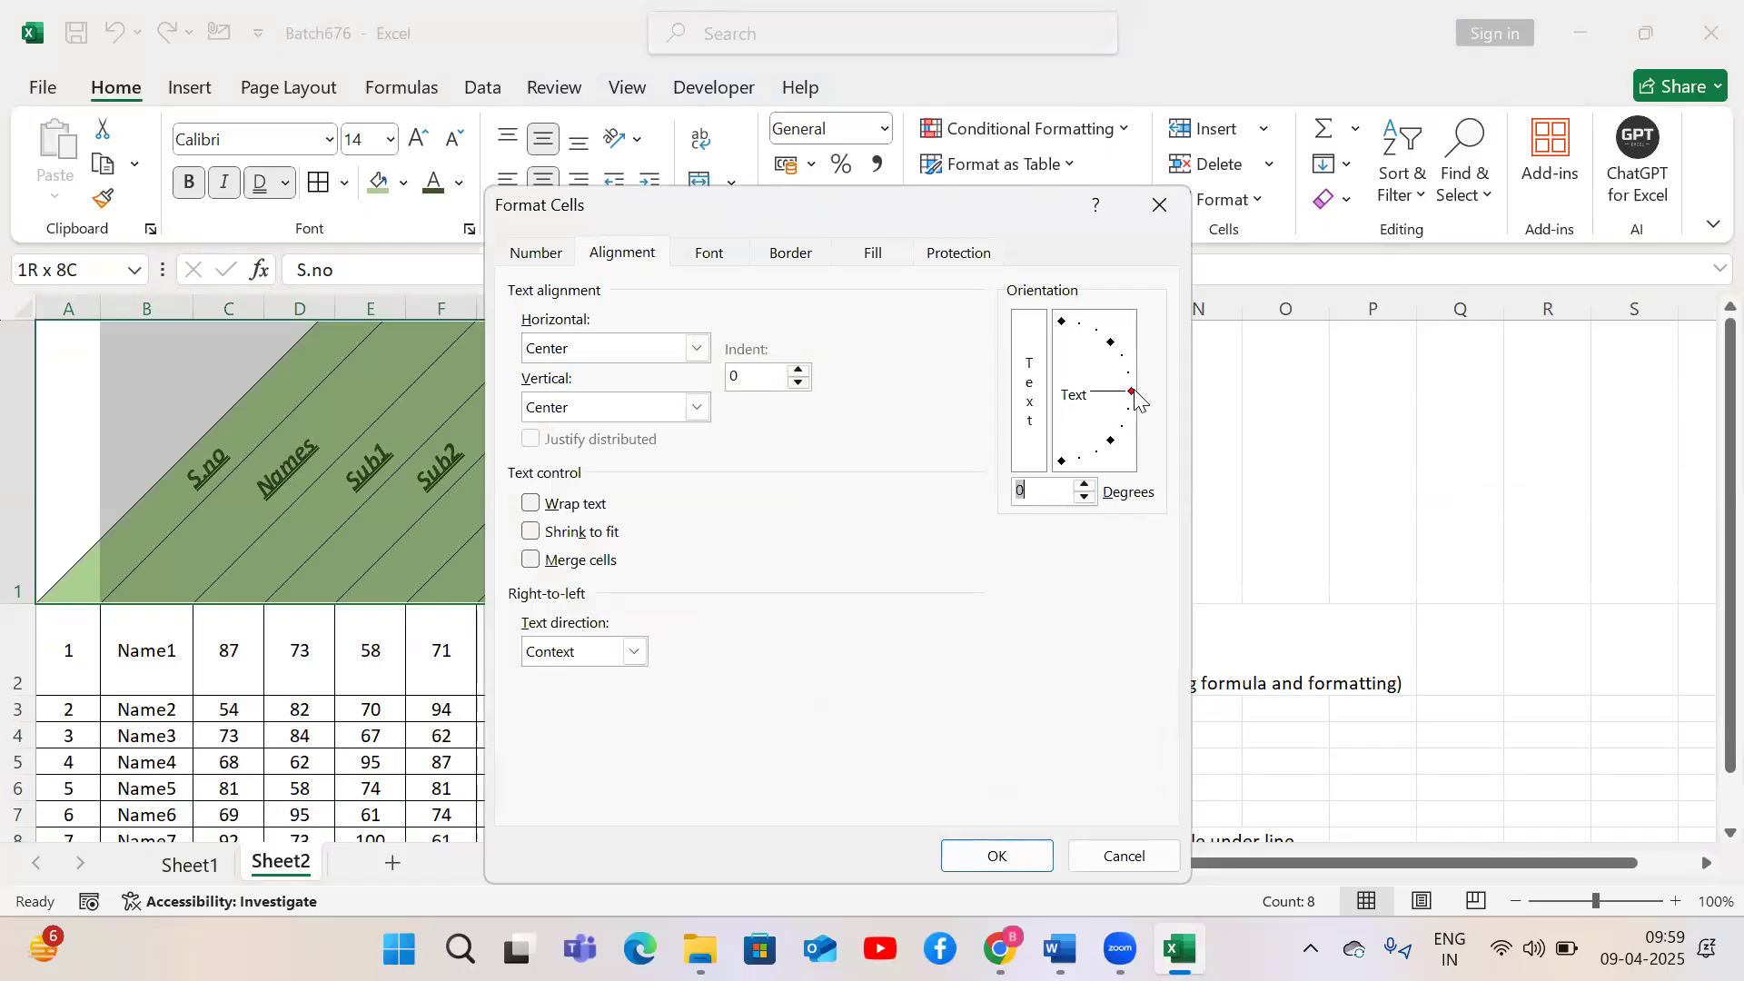
{"action": "left_click", "coordinate": [998, 856]}
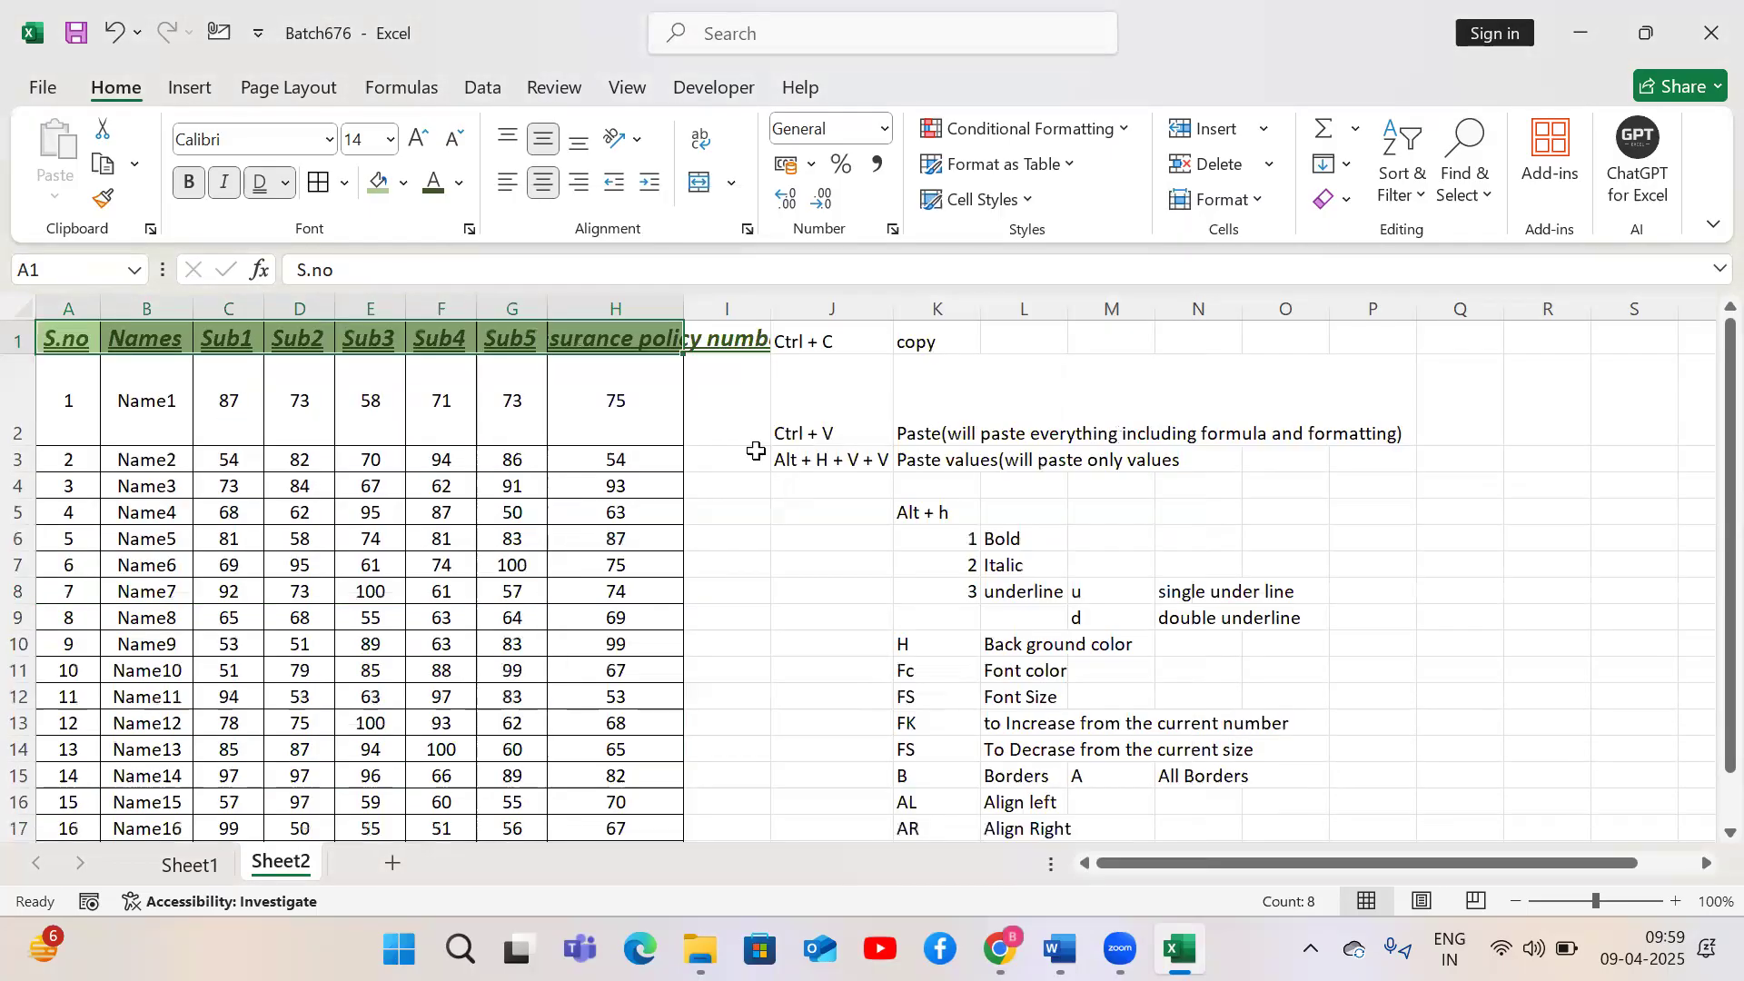
AutoFit the width of column H to its header
{"action": "left_click", "coordinate": [638, 337]}
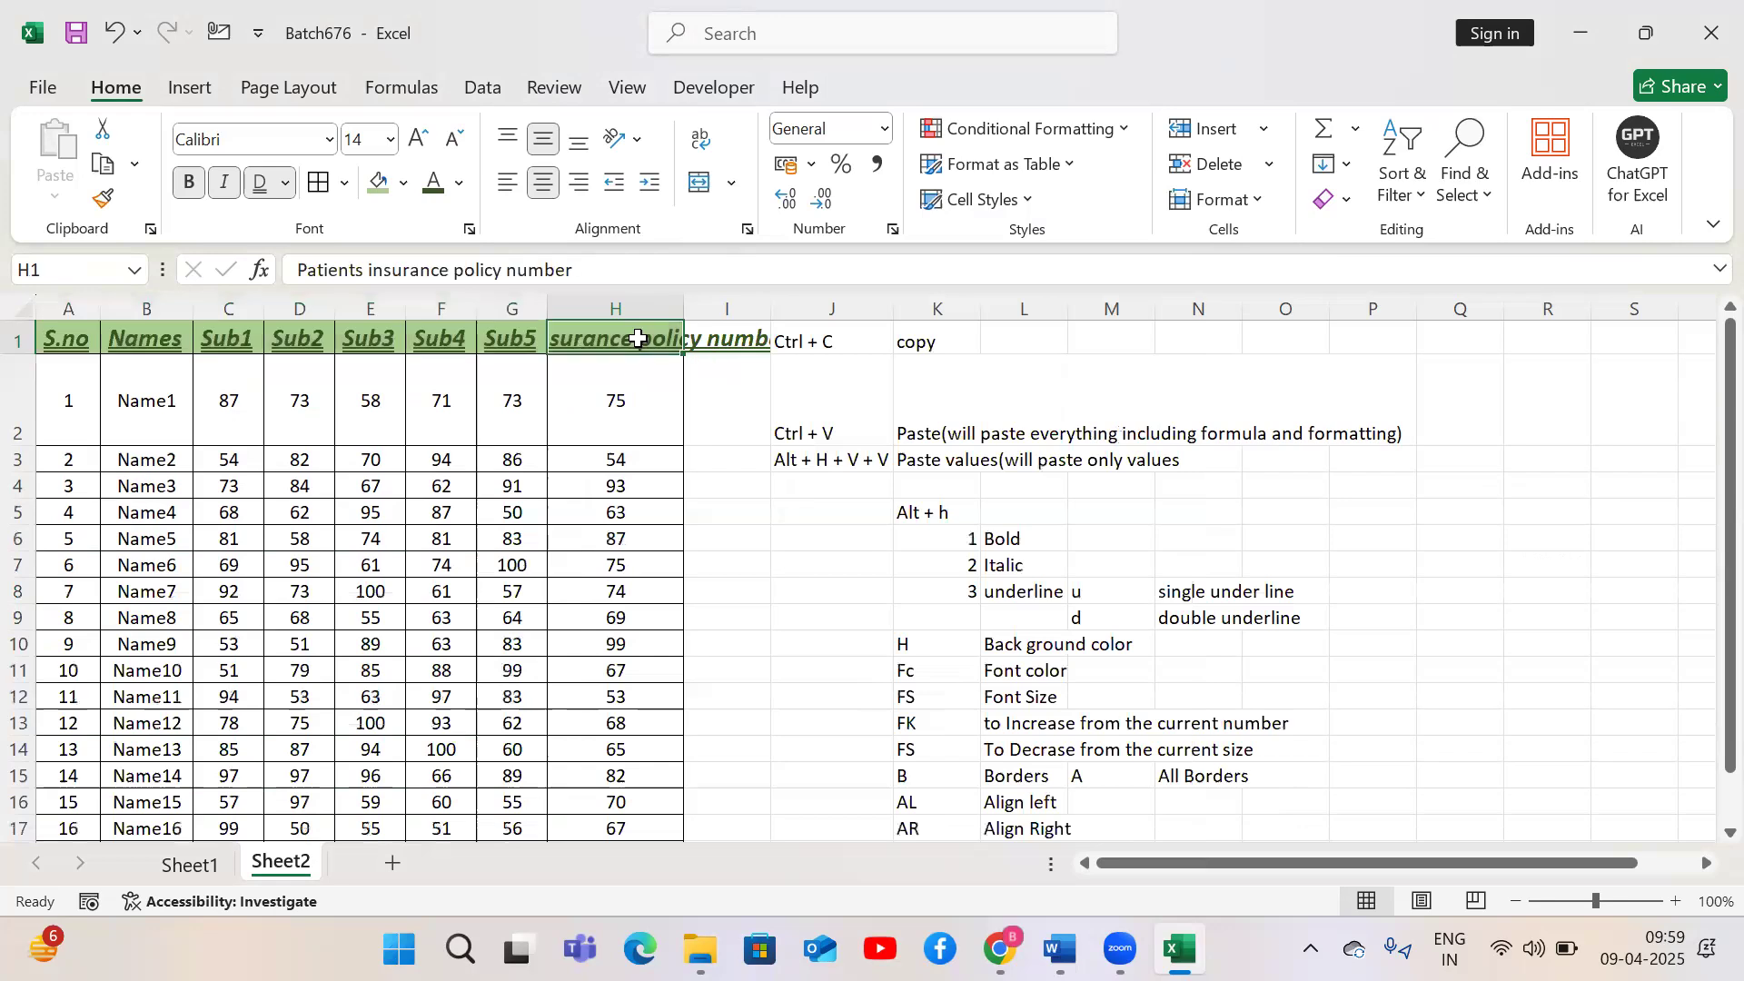
{"action": "left_click", "coordinate": [1258, 199]}
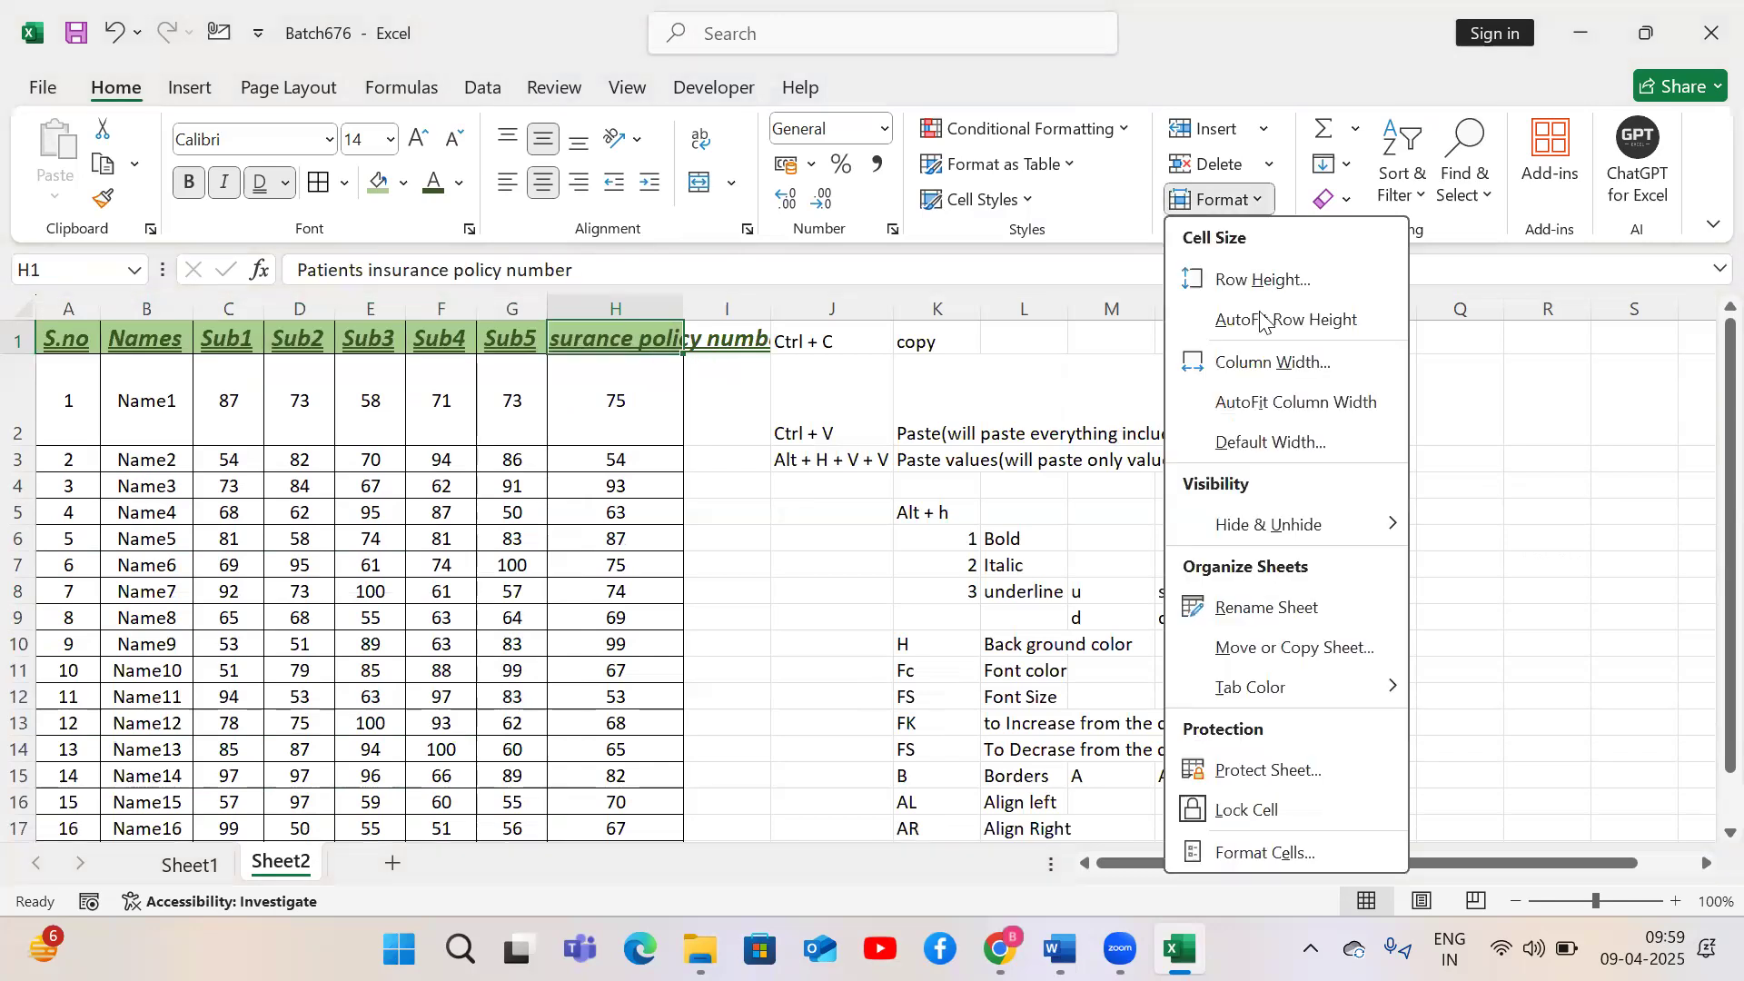
{"action": "left_click", "coordinate": [1272, 402]}
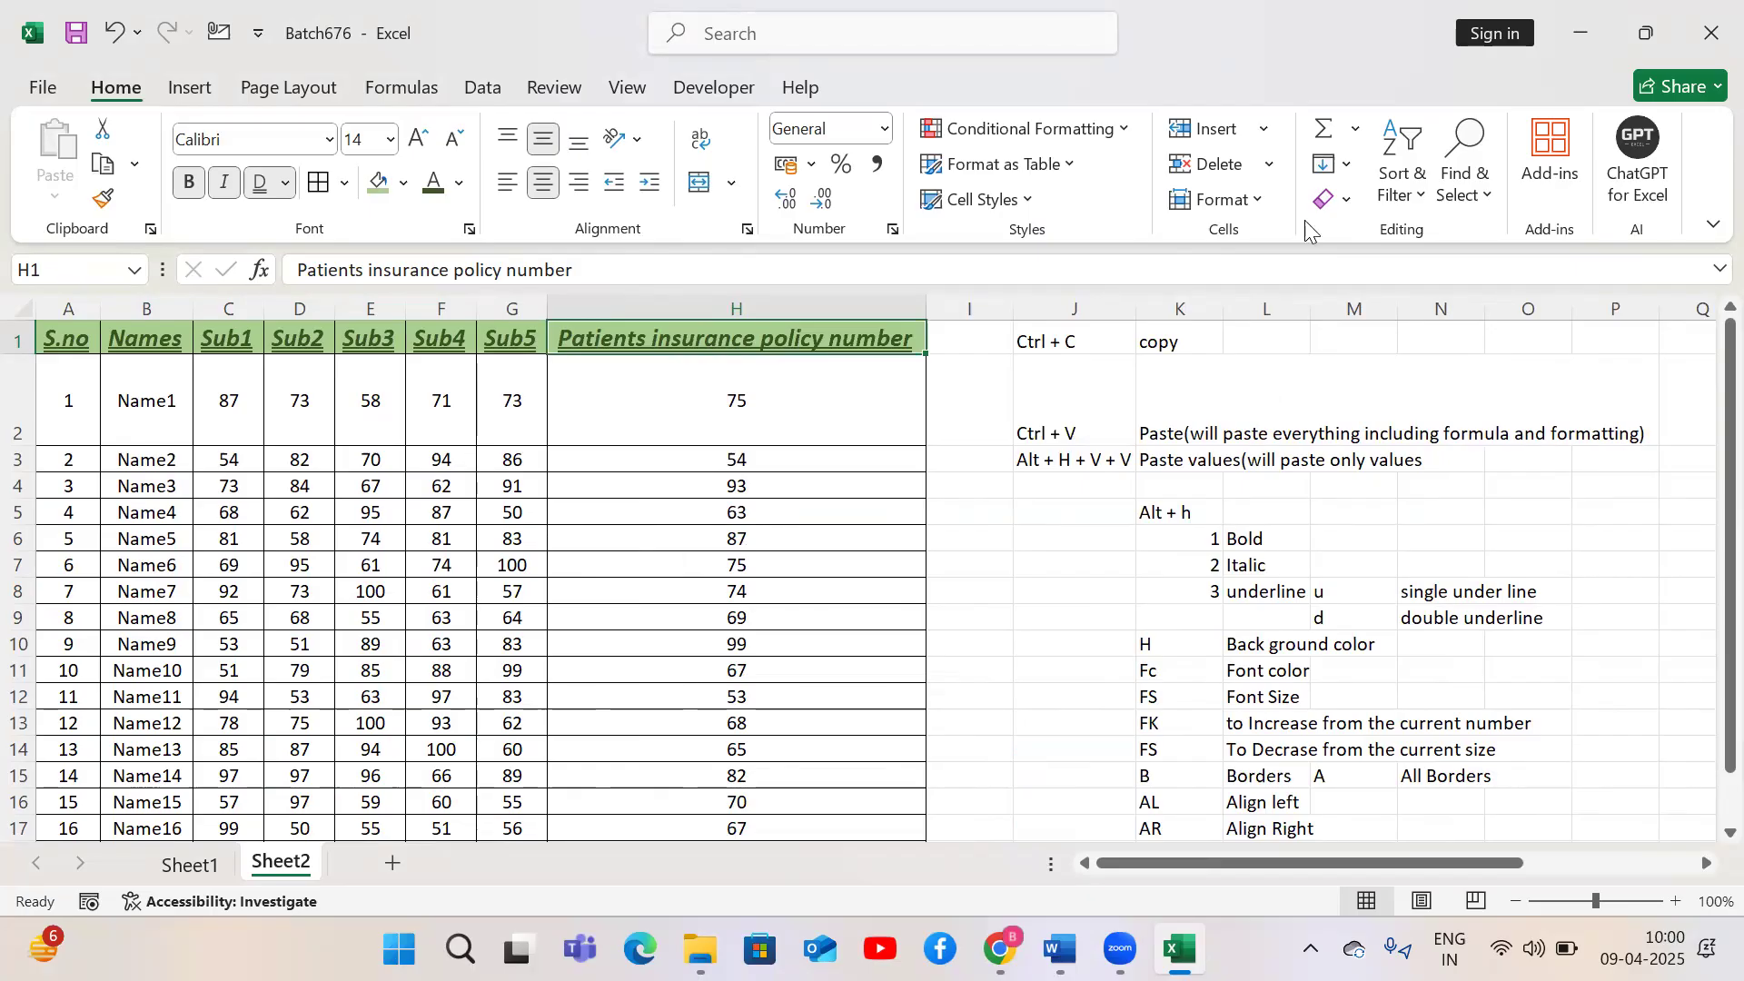
Angle the Patients insurance policy number header text to 44 degrees
{"action": "left_click", "coordinate": [747, 232]}
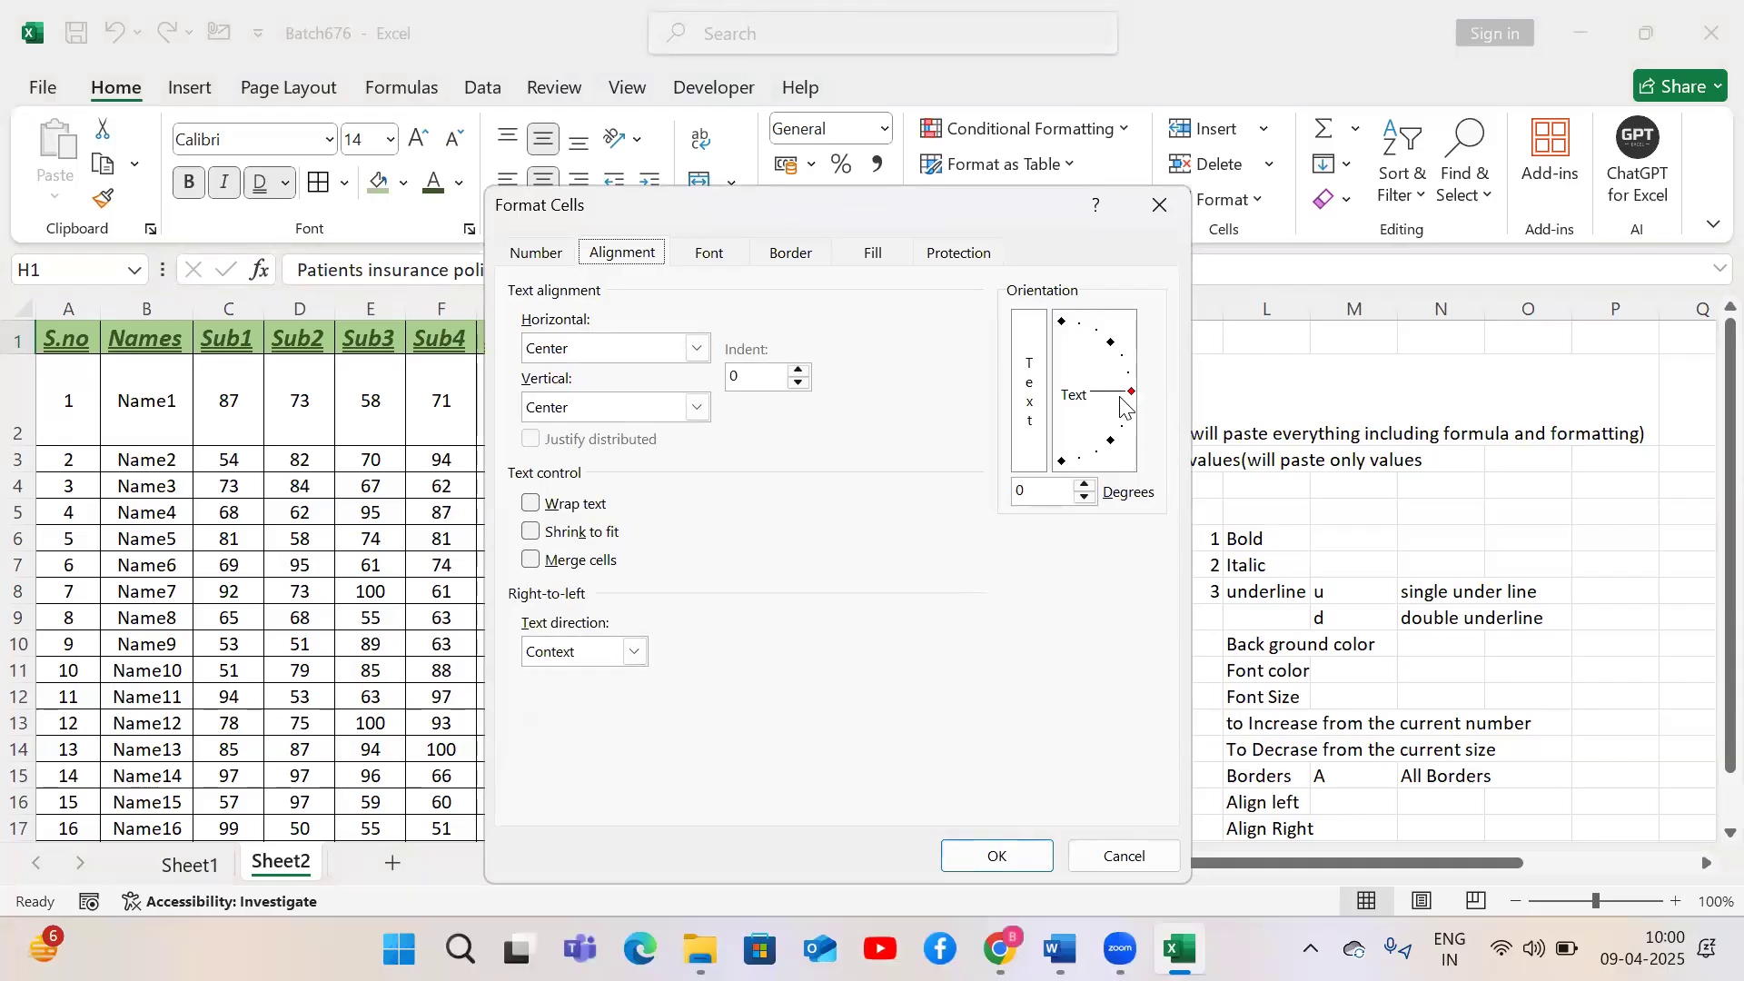
{"action": "left_click_drag", "start_coordinate": [1129, 391], "coordinate": [1116, 344]}
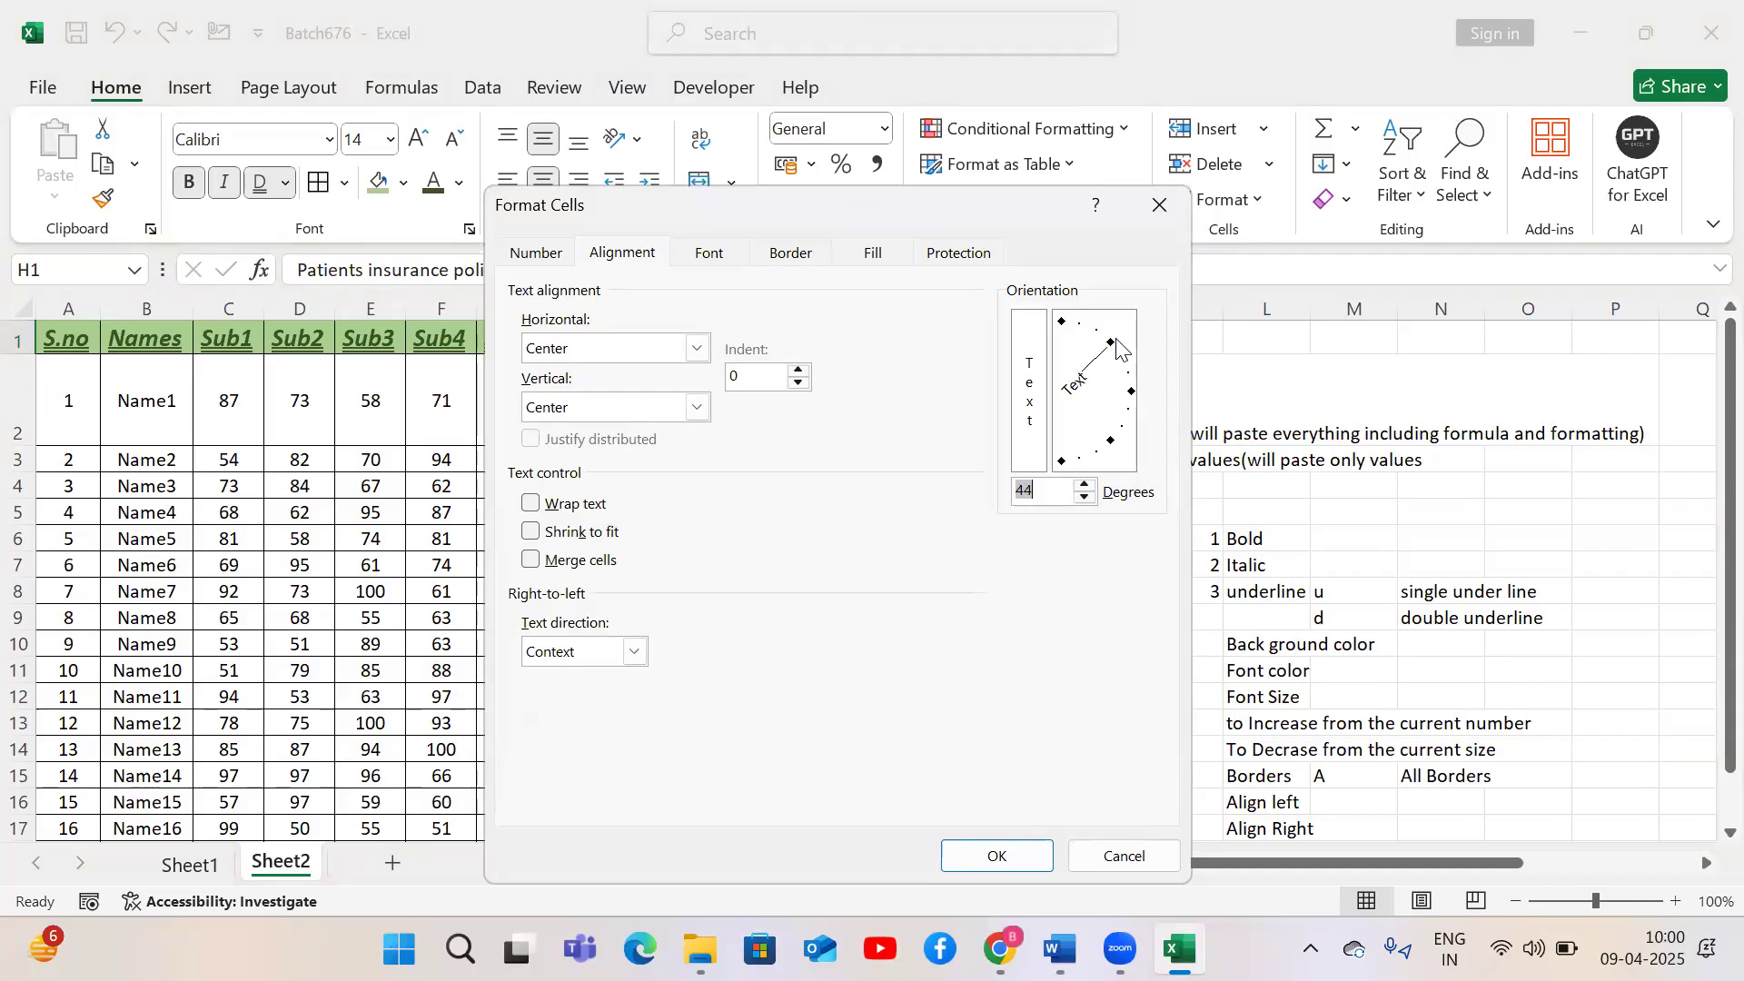
{"action": "left_click", "coordinate": [1008, 850]}
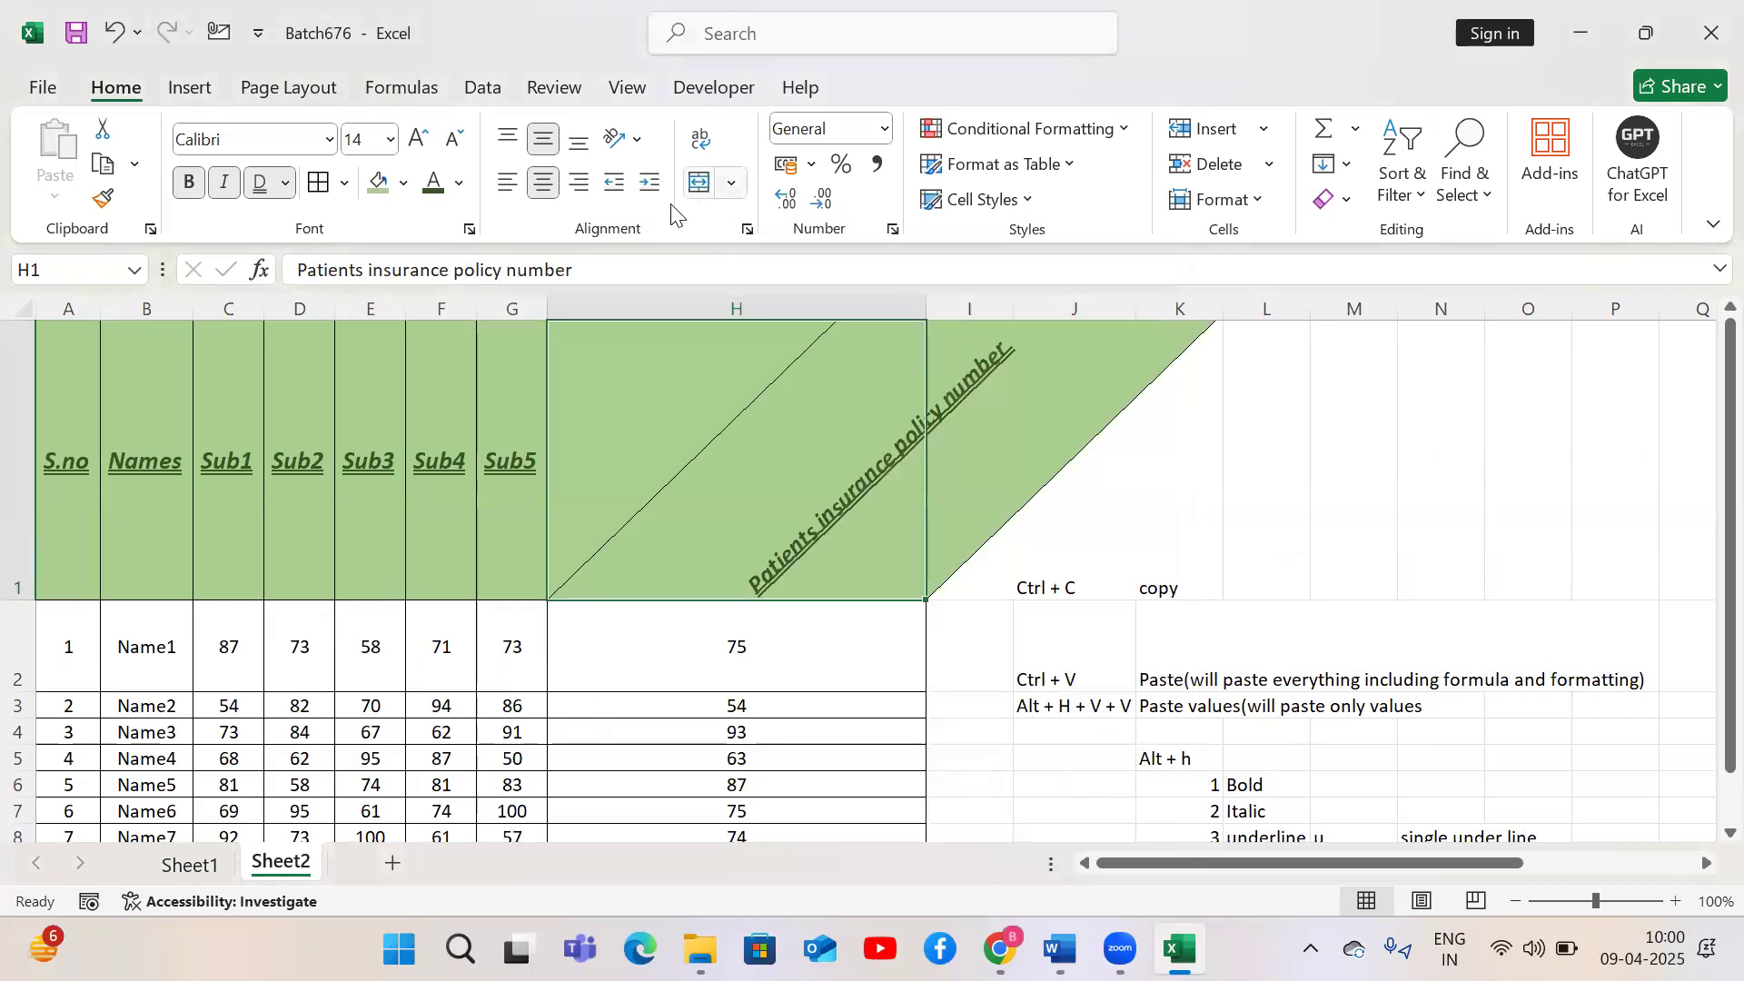
Set the Patients insurance policy number header's orientation back to 0 degrees
{"action": "left_click", "coordinate": [749, 229]}
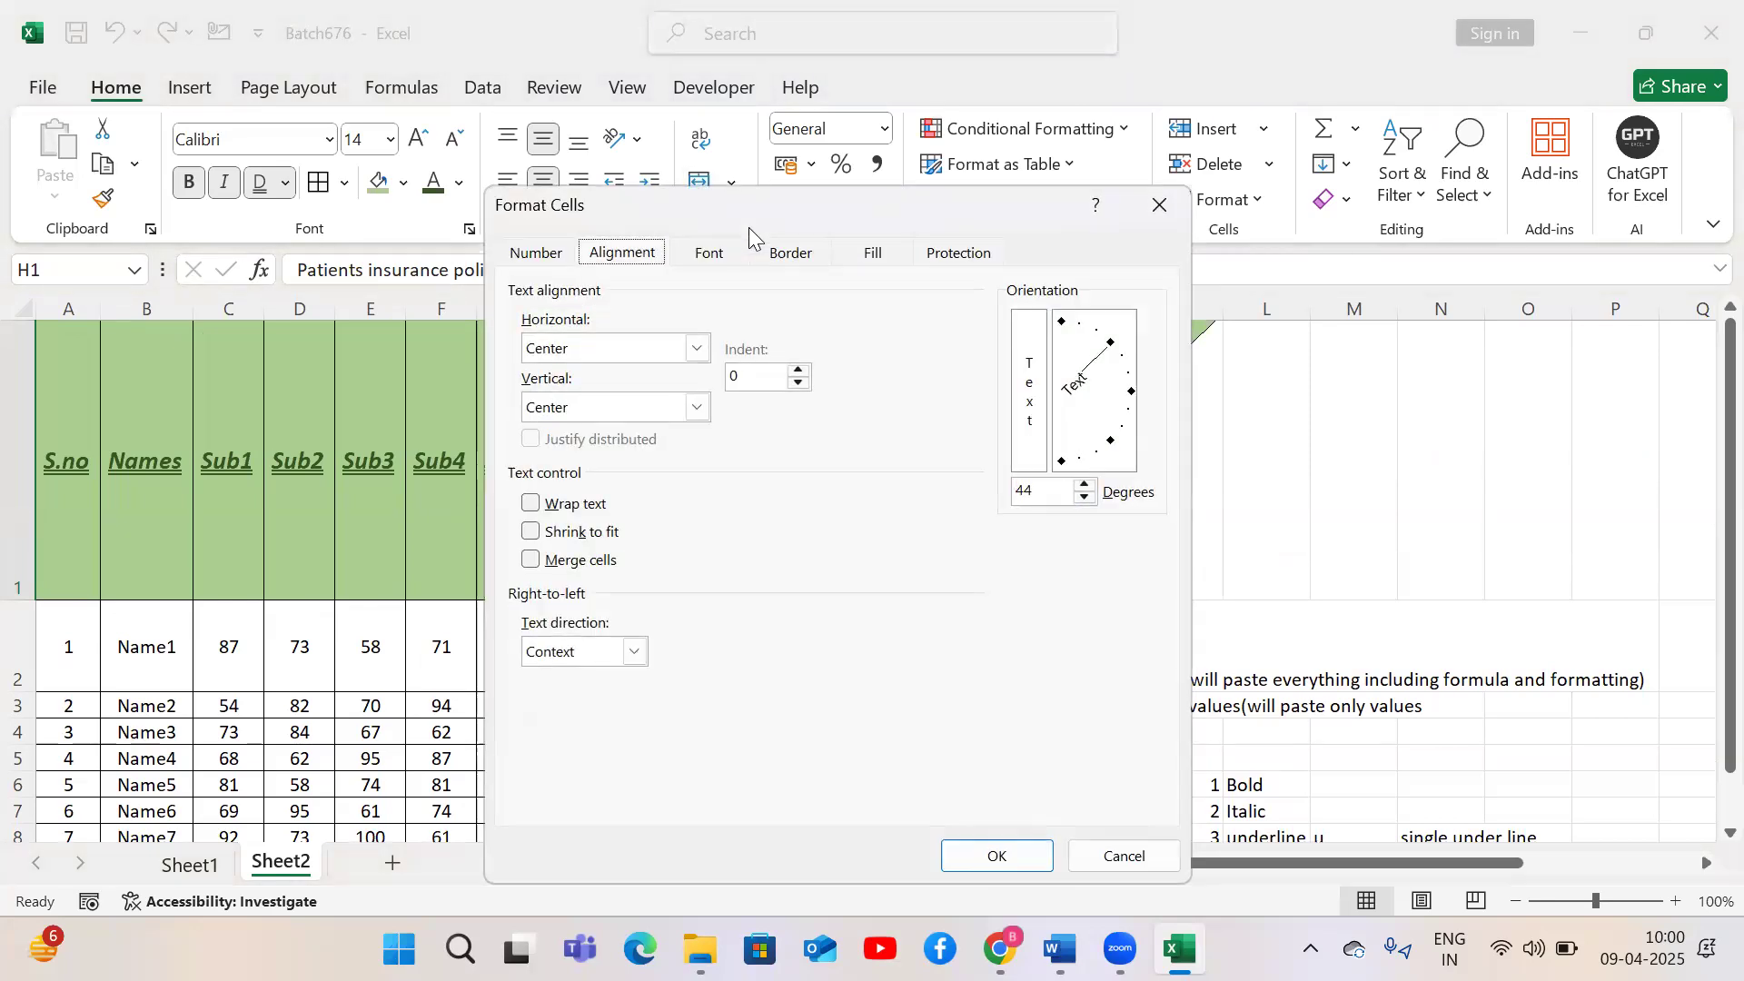
{"action": "left_click", "coordinate": [1045, 491]}
{"action": "key", "text": "BackSpace"}
{"action": "key", "text": "BackSpace"}
{"action": "type", "text": "0"}
{"action": "left_click", "coordinate": [1008, 856]}
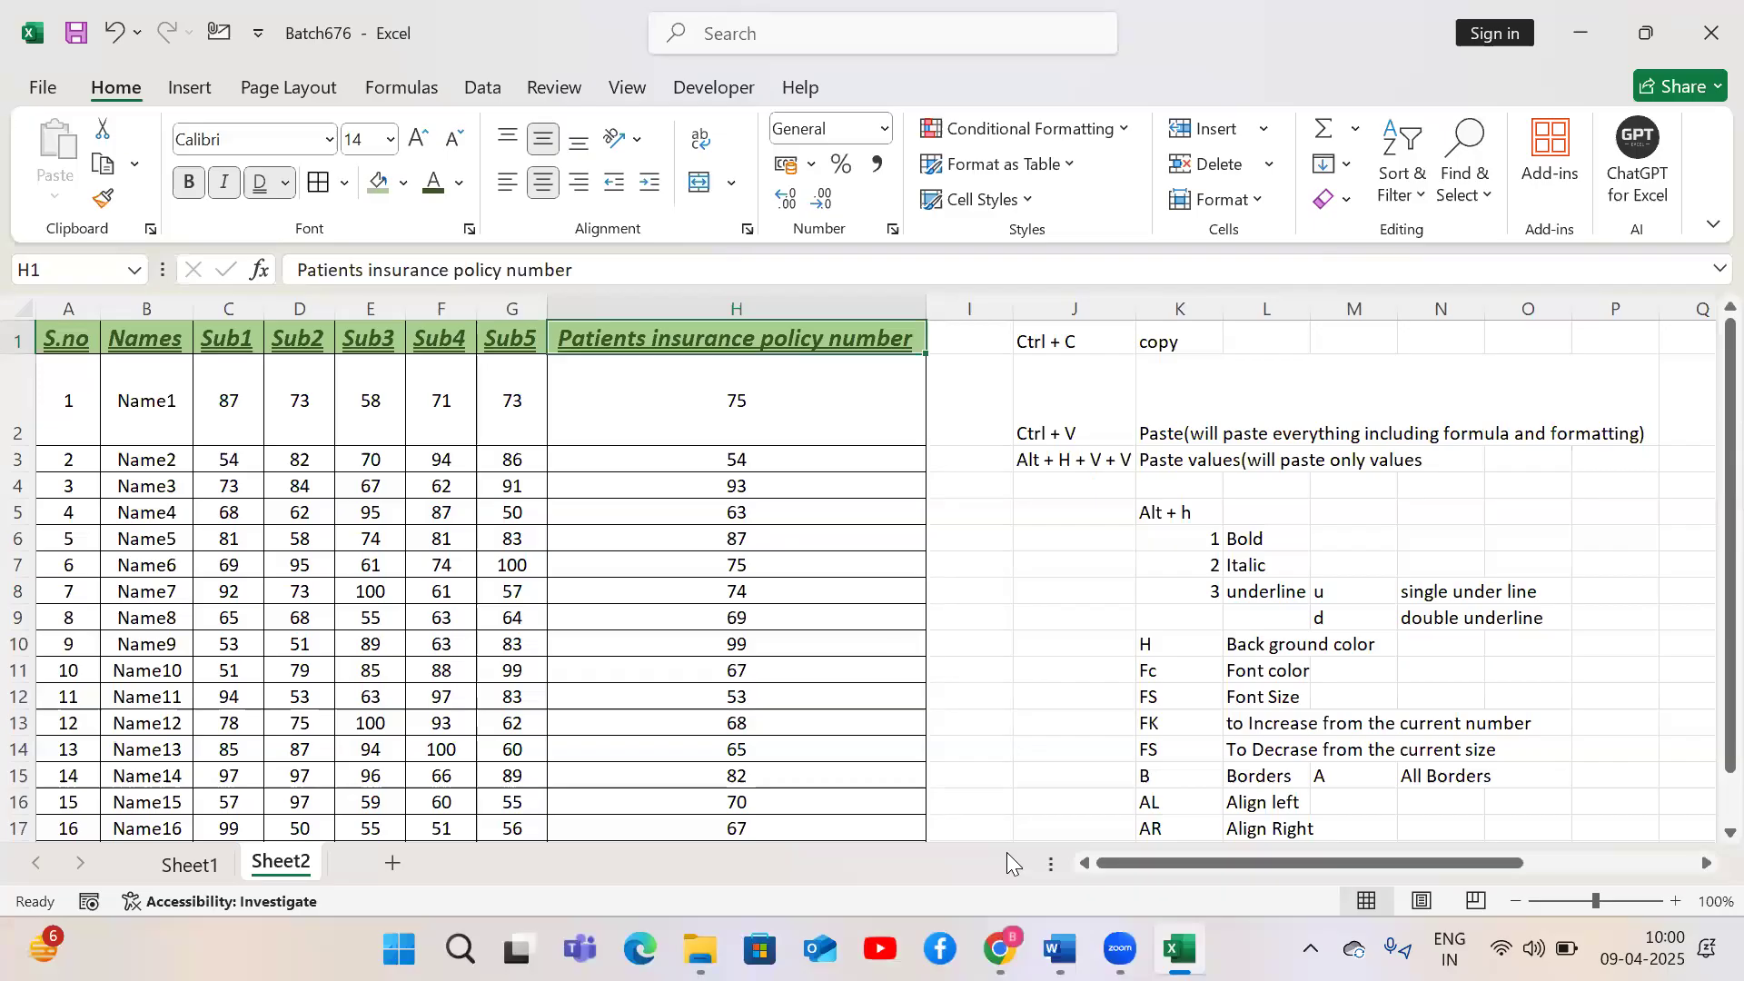
{"action": "left_click", "coordinate": [1262, 201]}
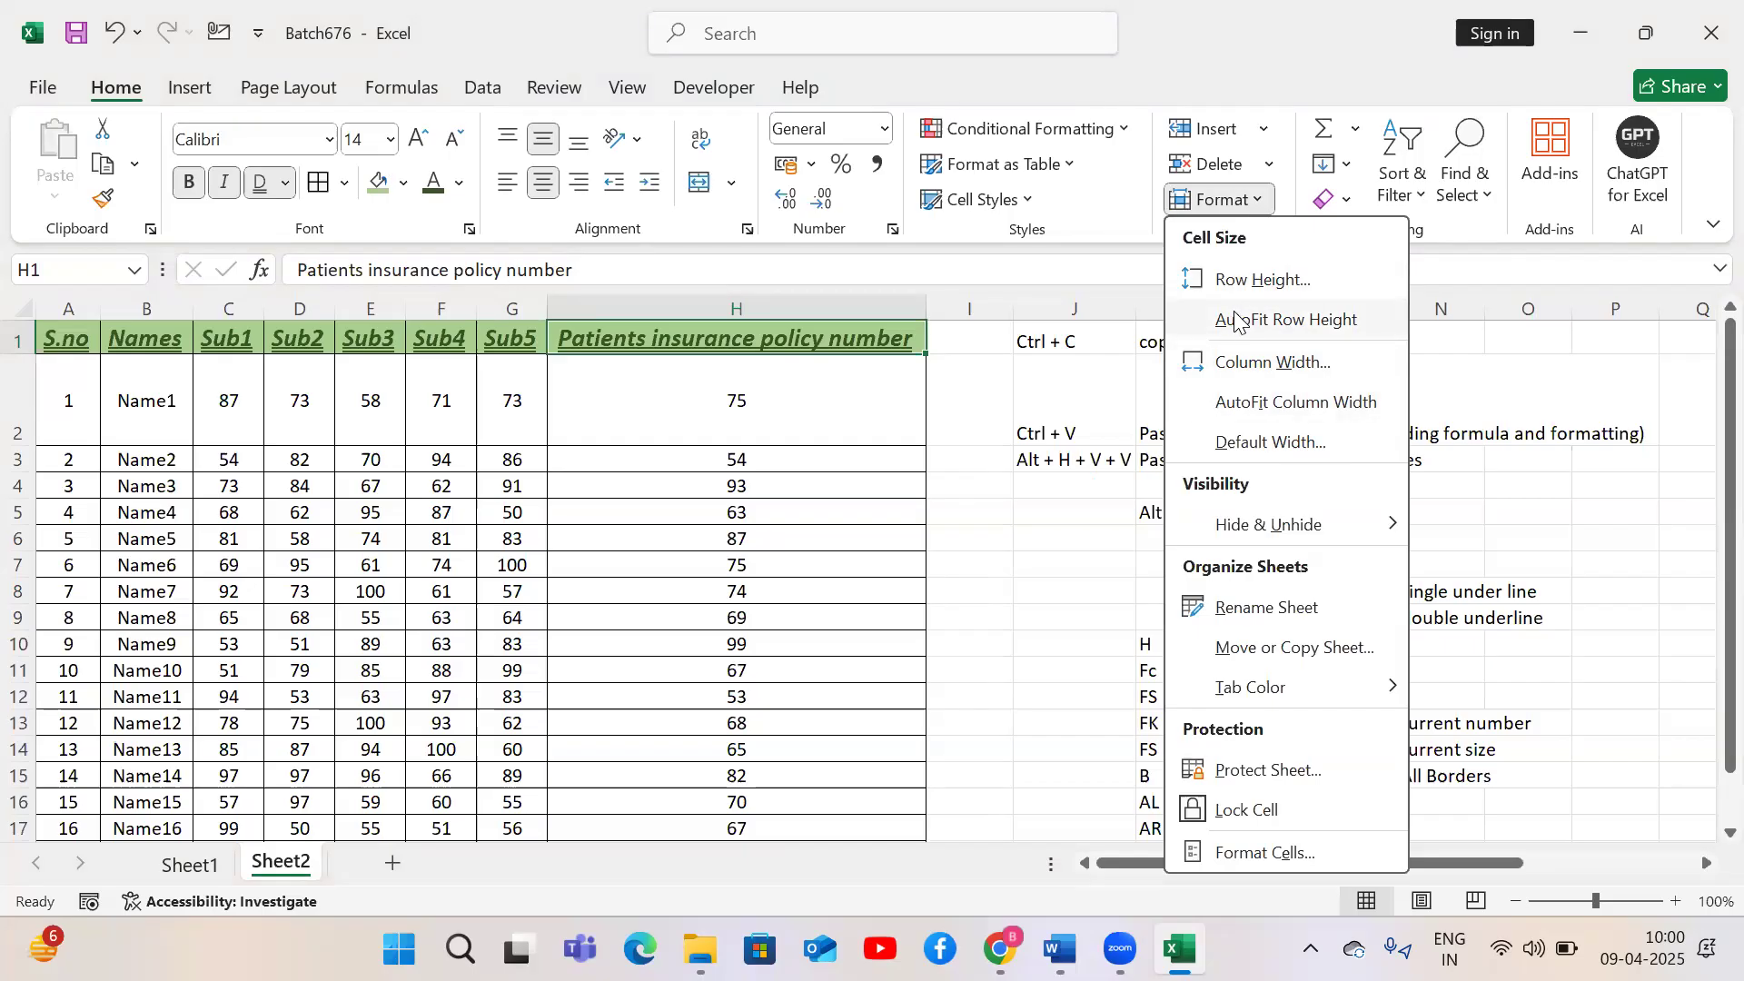
{"action": "left_click", "coordinate": [583, 417]}
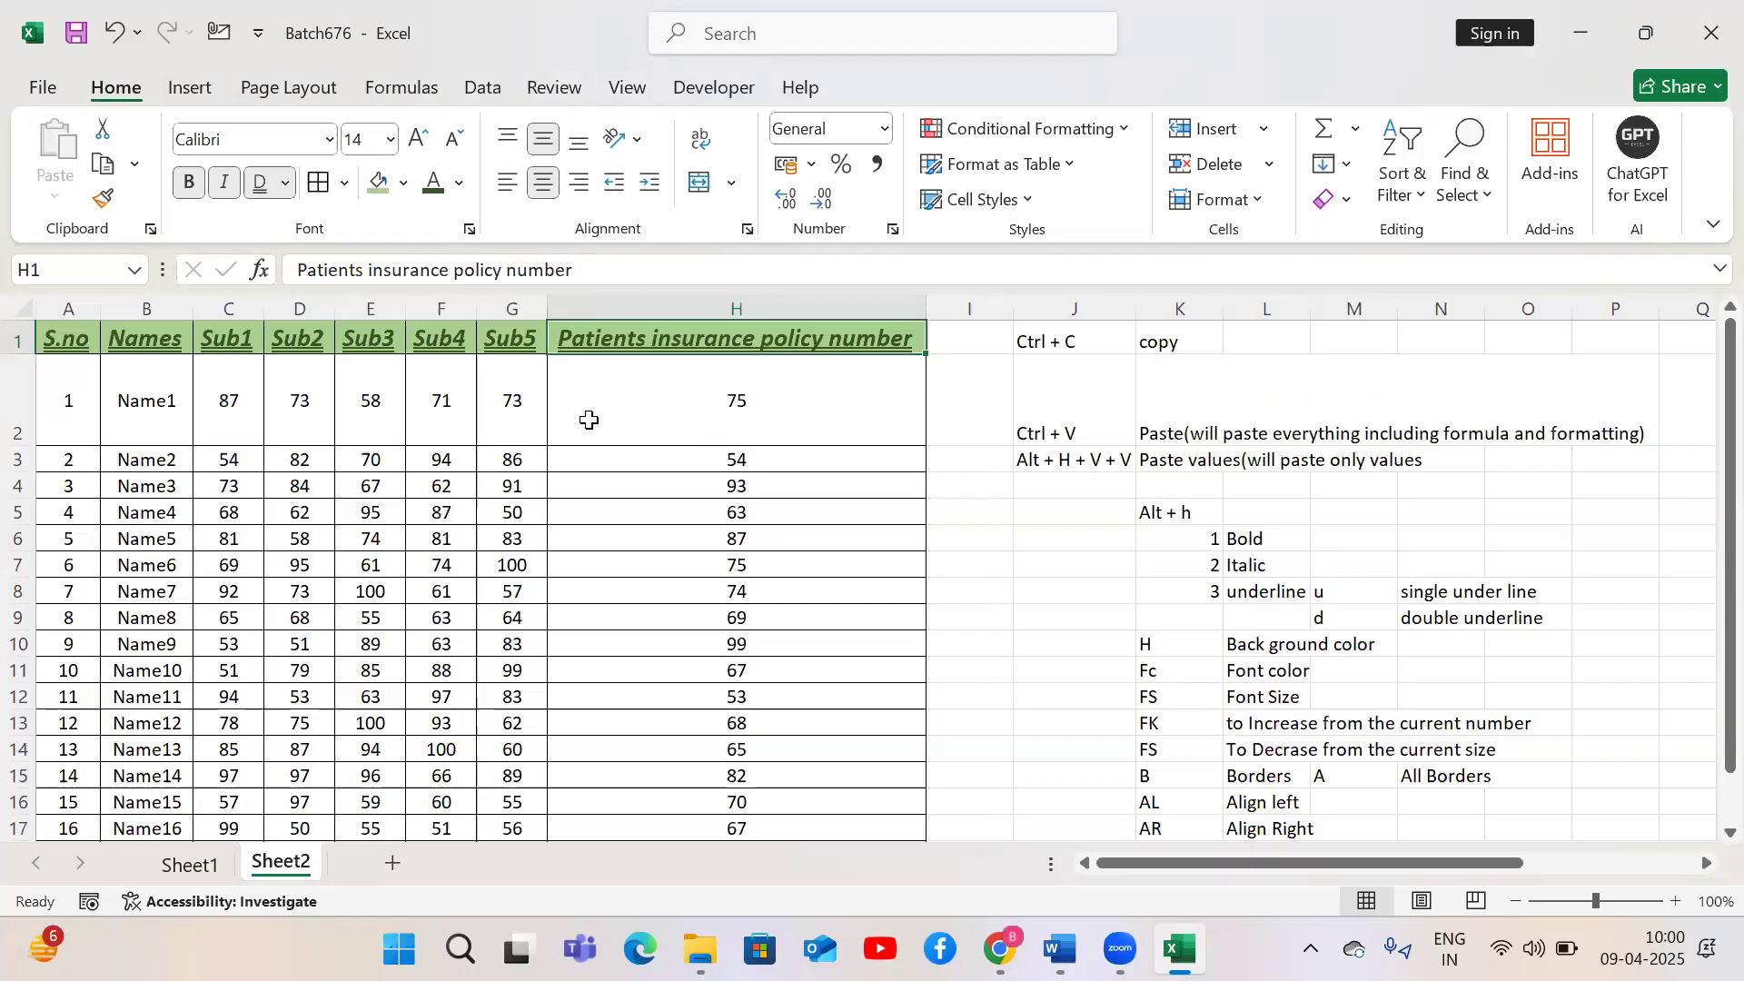
{"action": "left_click", "coordinate": [589, 420]}
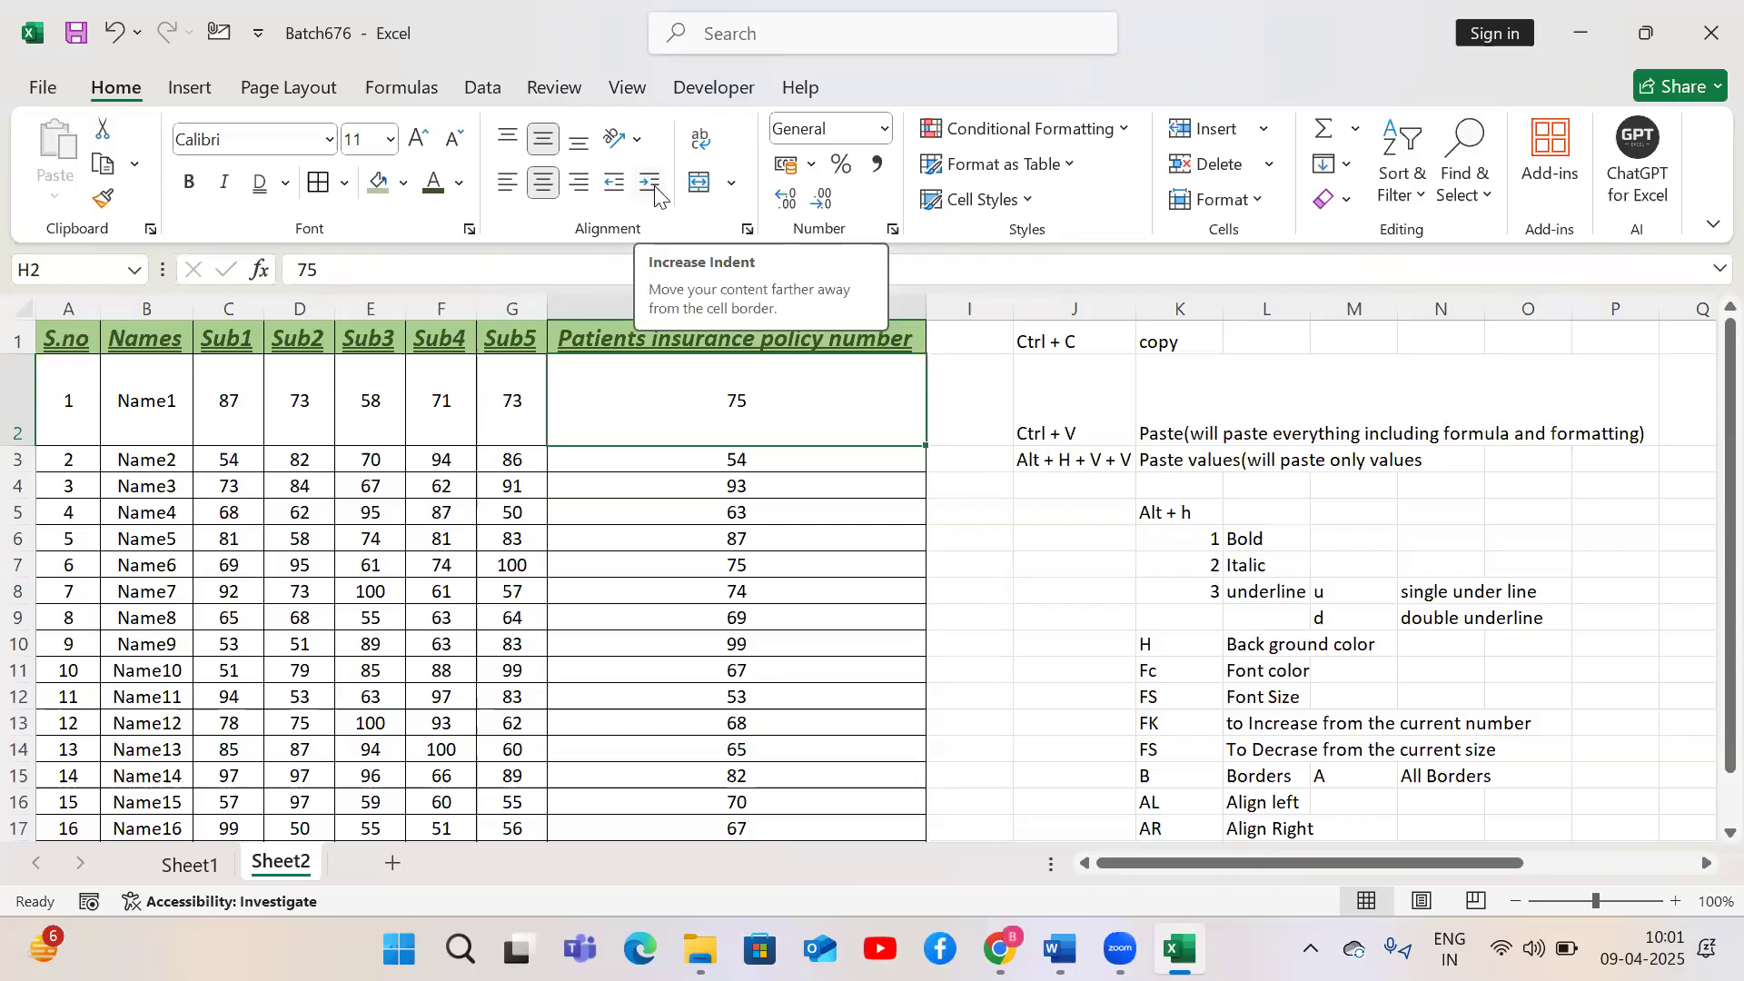
Widen column B and left-align the Names column from header to last name
{"action": "left_click_drag", "start_coordinate": [193, 309], "coordinate": [305, 327]}
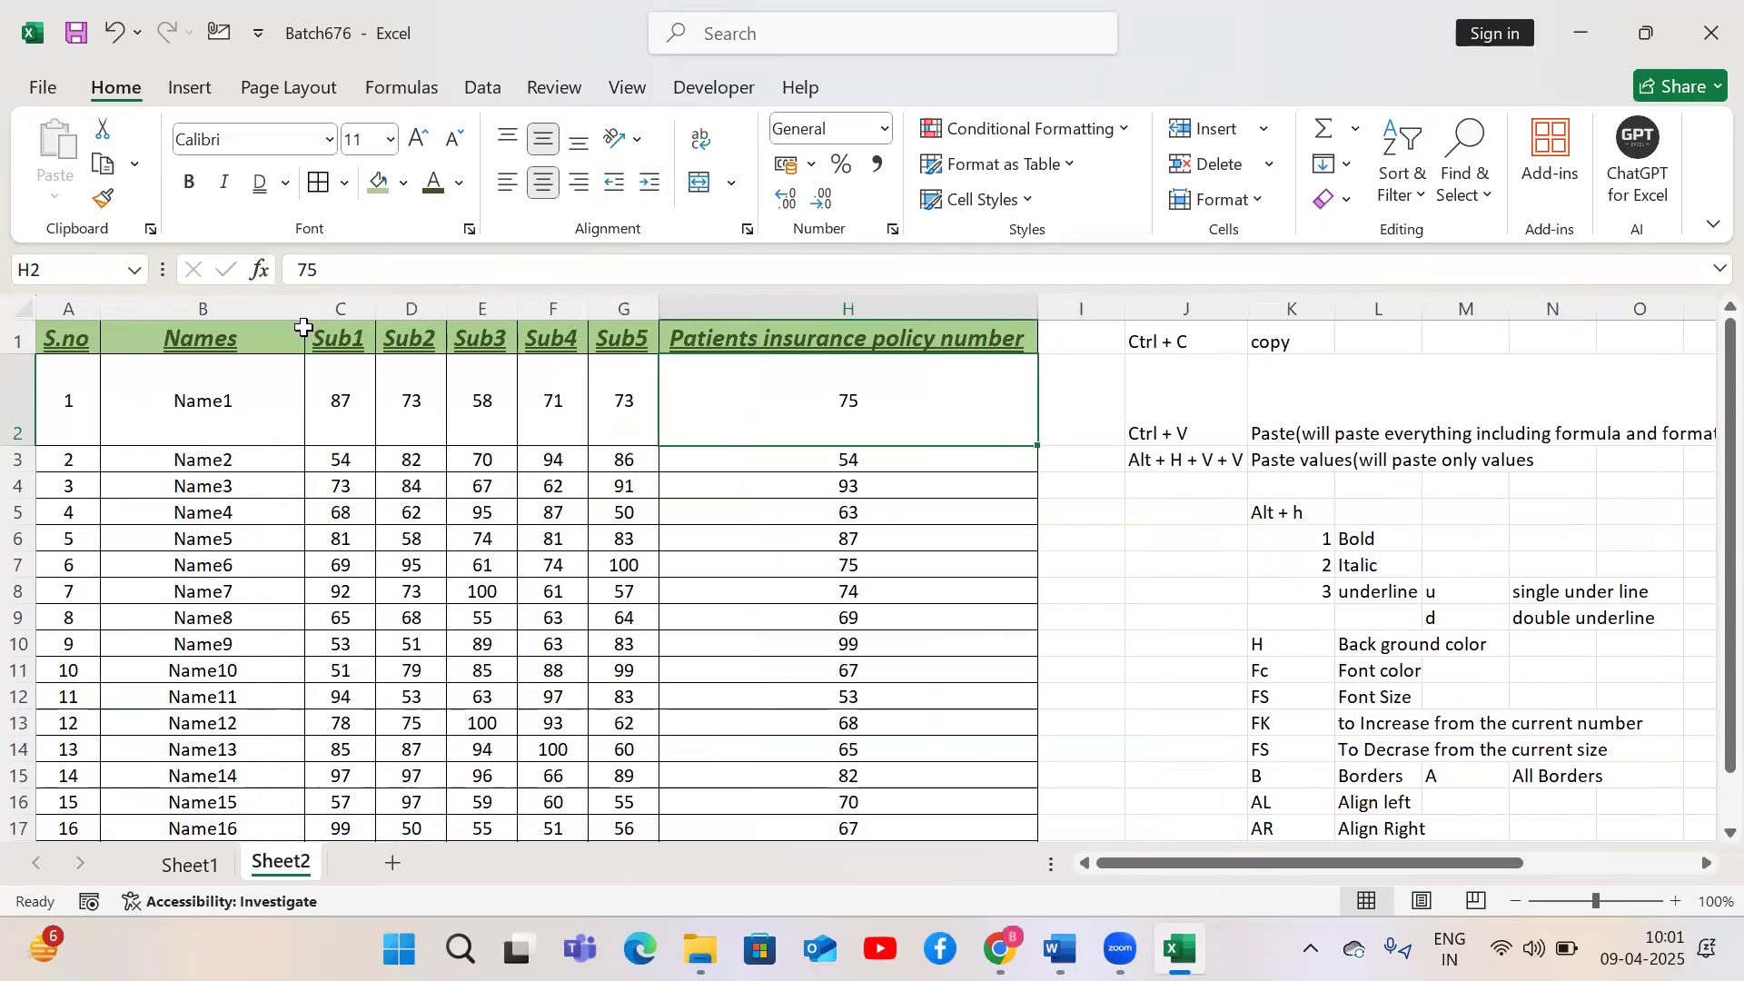
{"action": "left_click", "coordinate": [194, 360]}
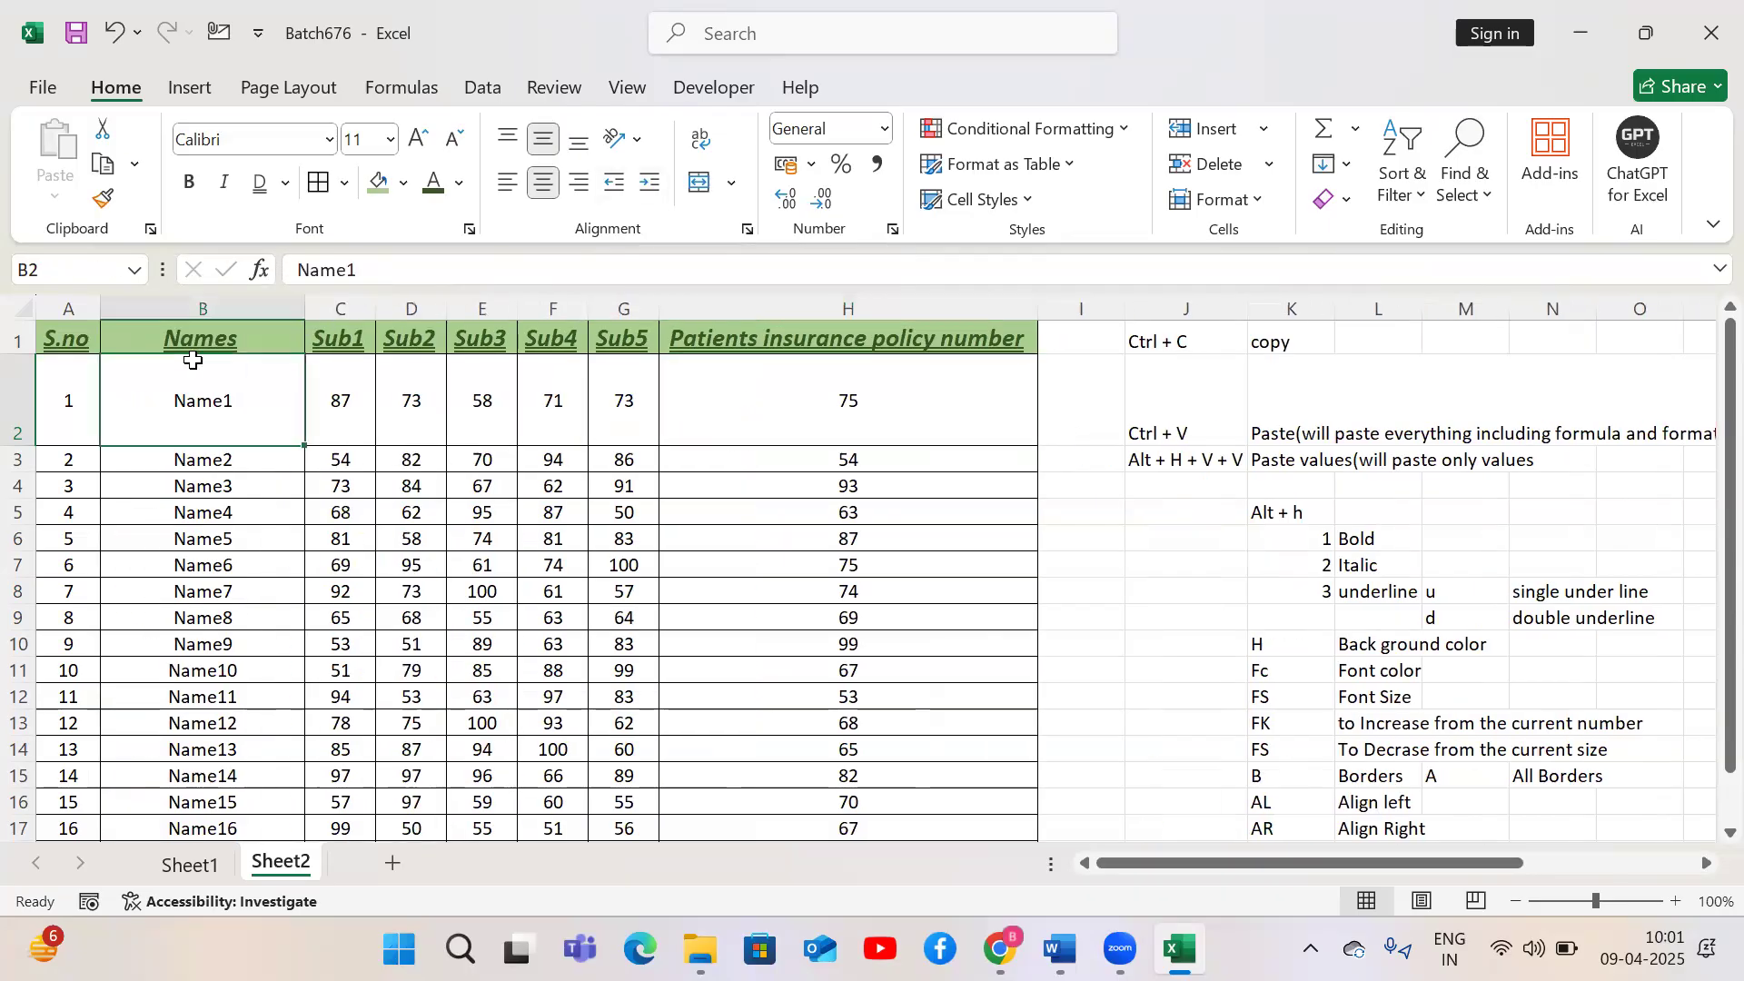
{"action": "key", "text": "Up"}
{"action": "key", "text": "ctrl+shift+Down"}
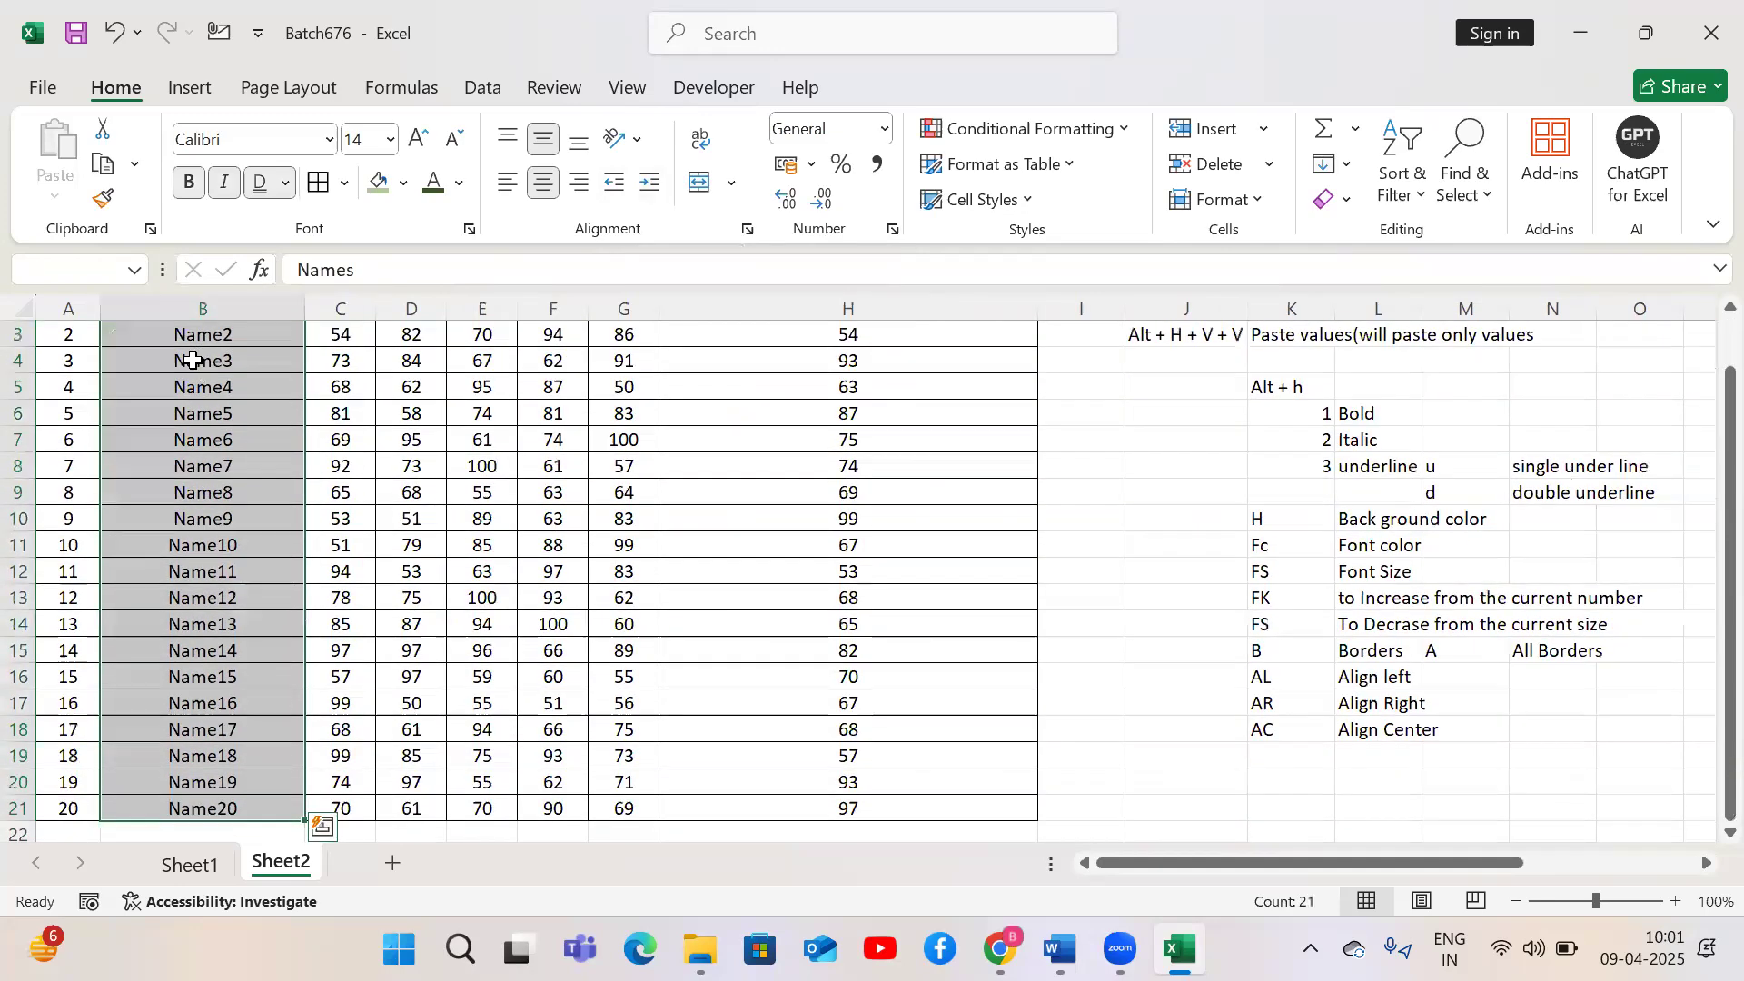
{"action": "key", "text": "alt"}
{"action": "scroll", "coordinate": [193, 360], "scroll_direction": "up", "scroll_amount": 1}
{"action": "left_click", "coordinate": [167, 412]}
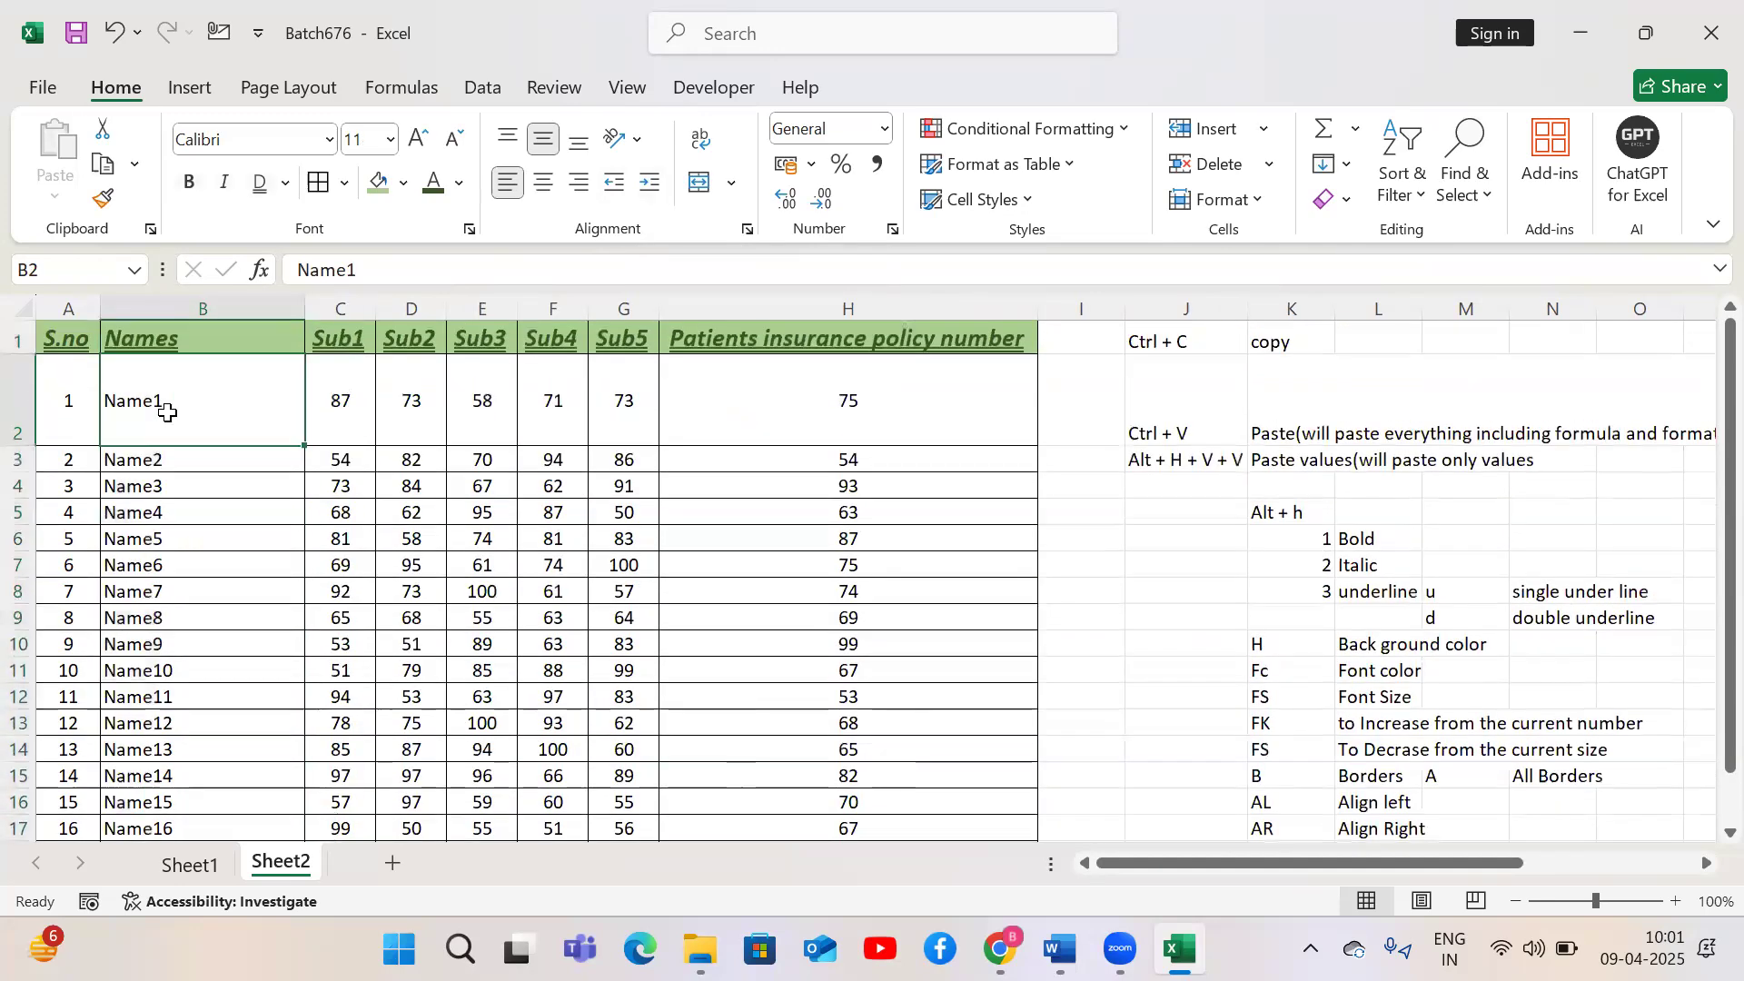
Indent the names Name1 to Name20 by one level
{"action": "key", "text": "ctrl+shift+Down"}
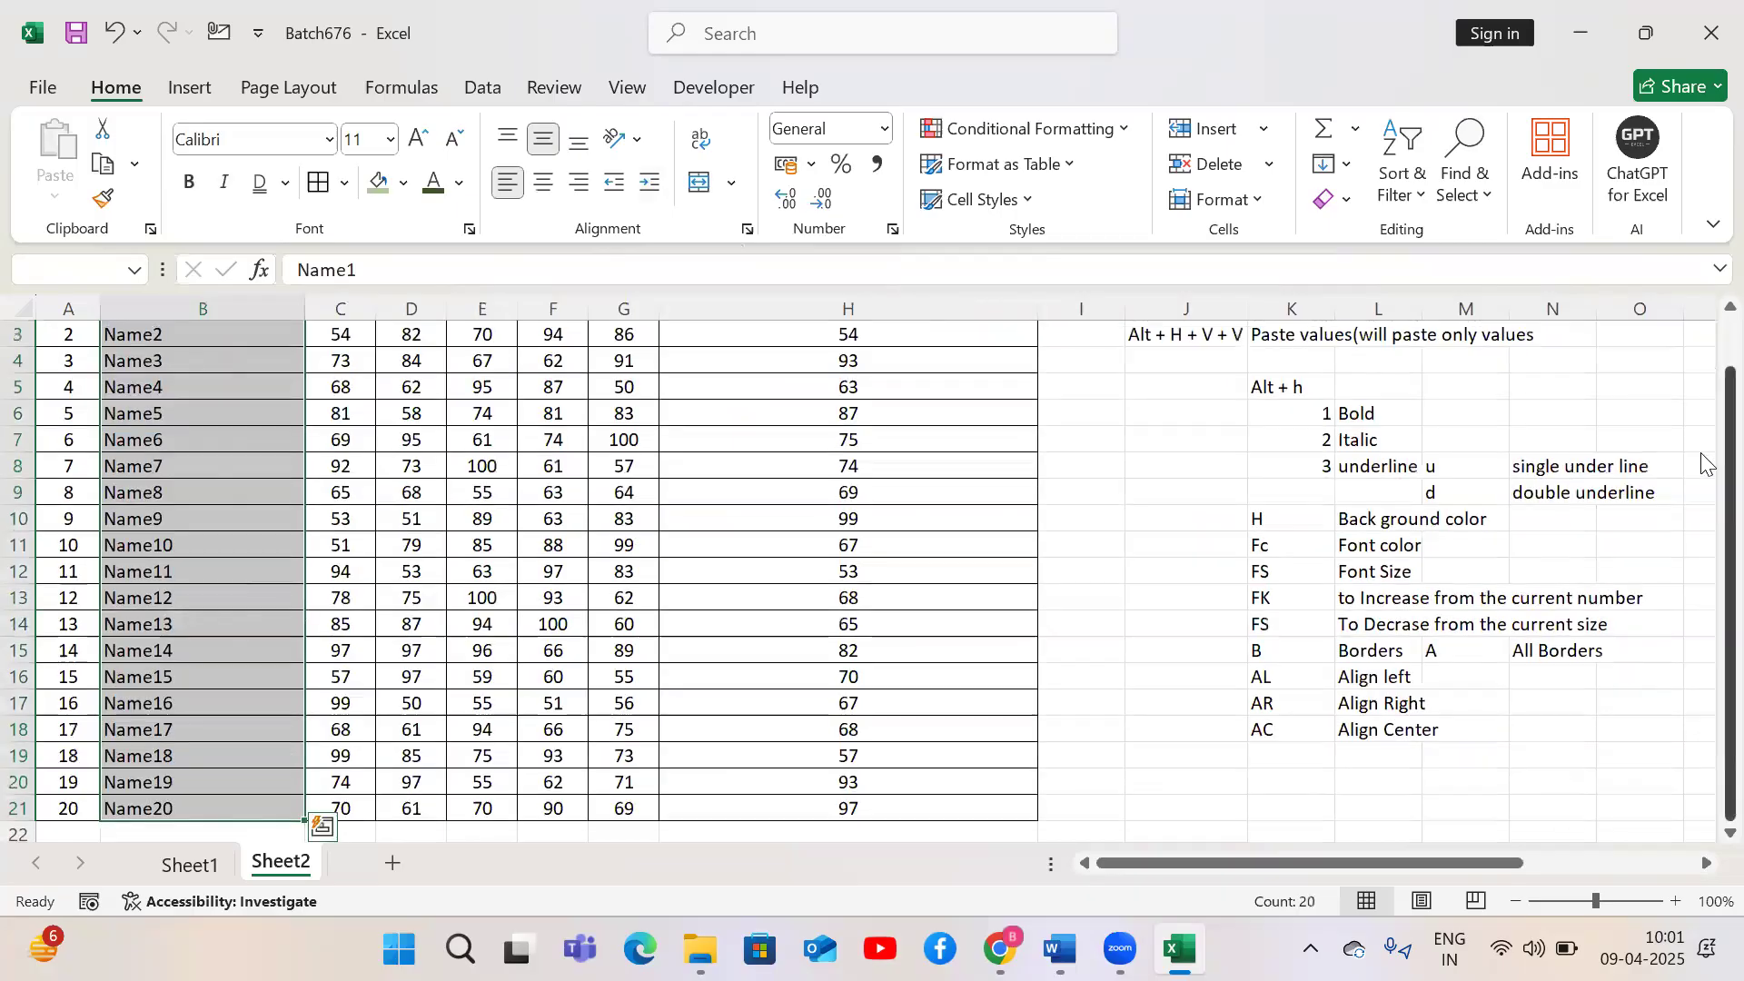
{"action": "left_click_drag", "start_coordinate": [1708, 472], "coordinate": [1704, 348]}
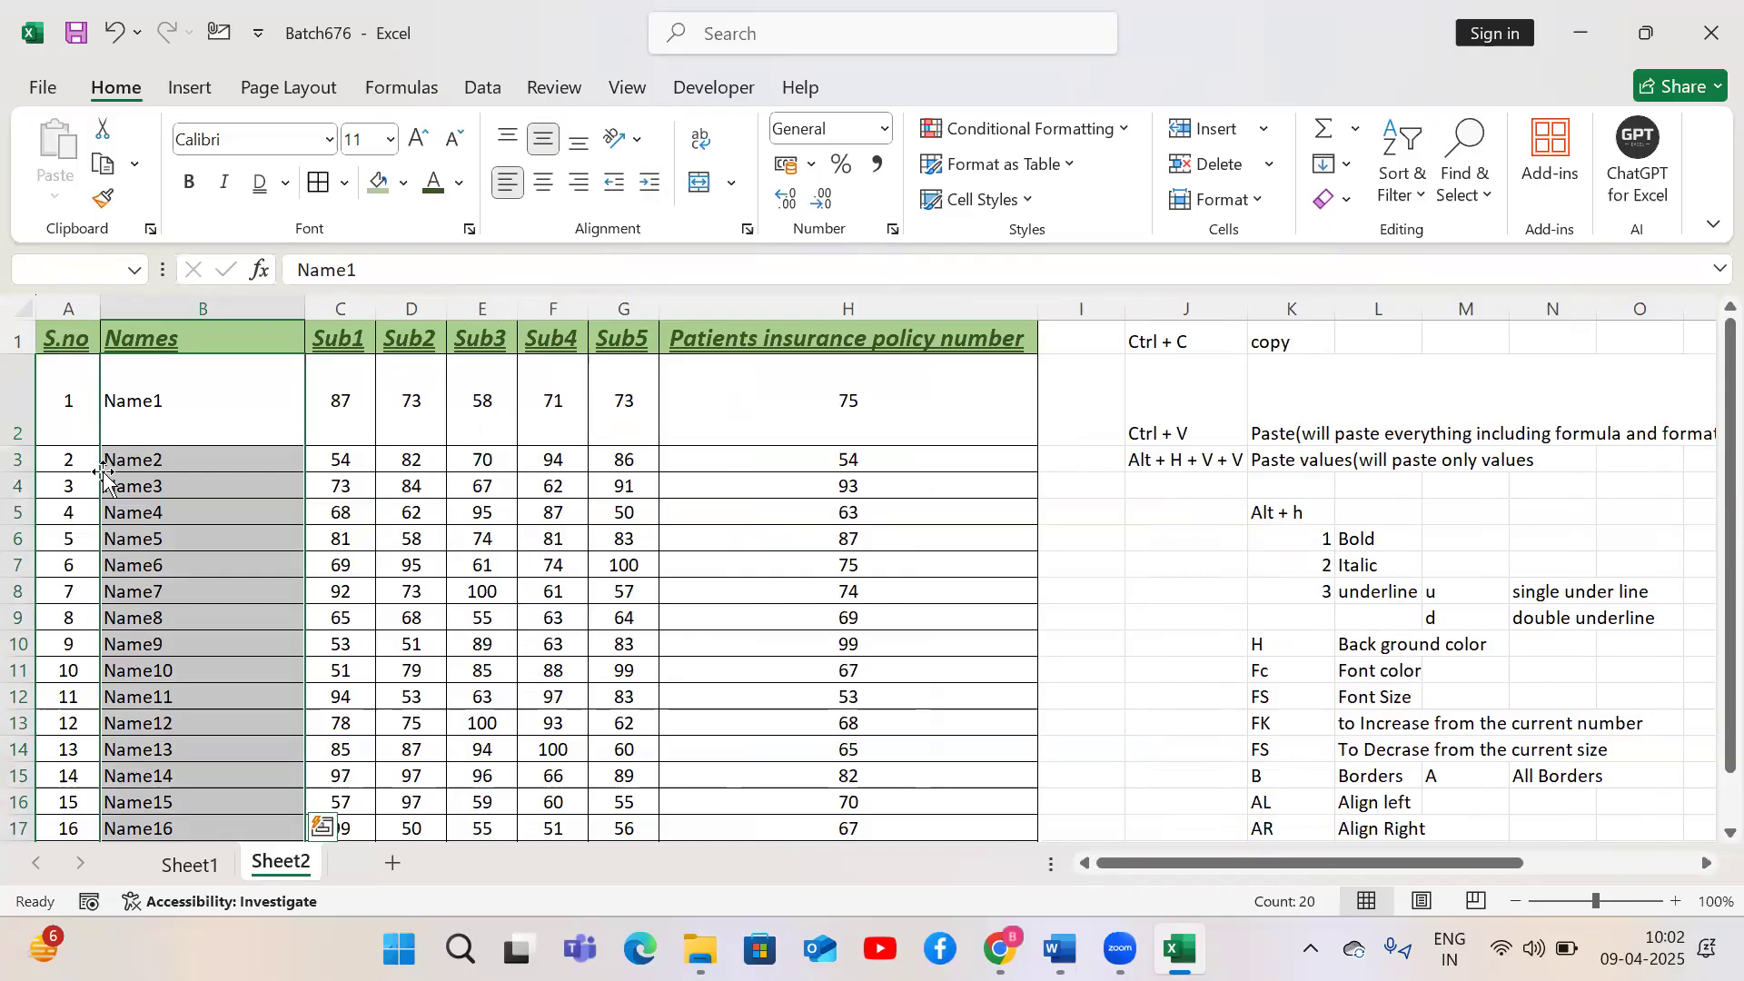
{"action": "key", "text": "Escape"}
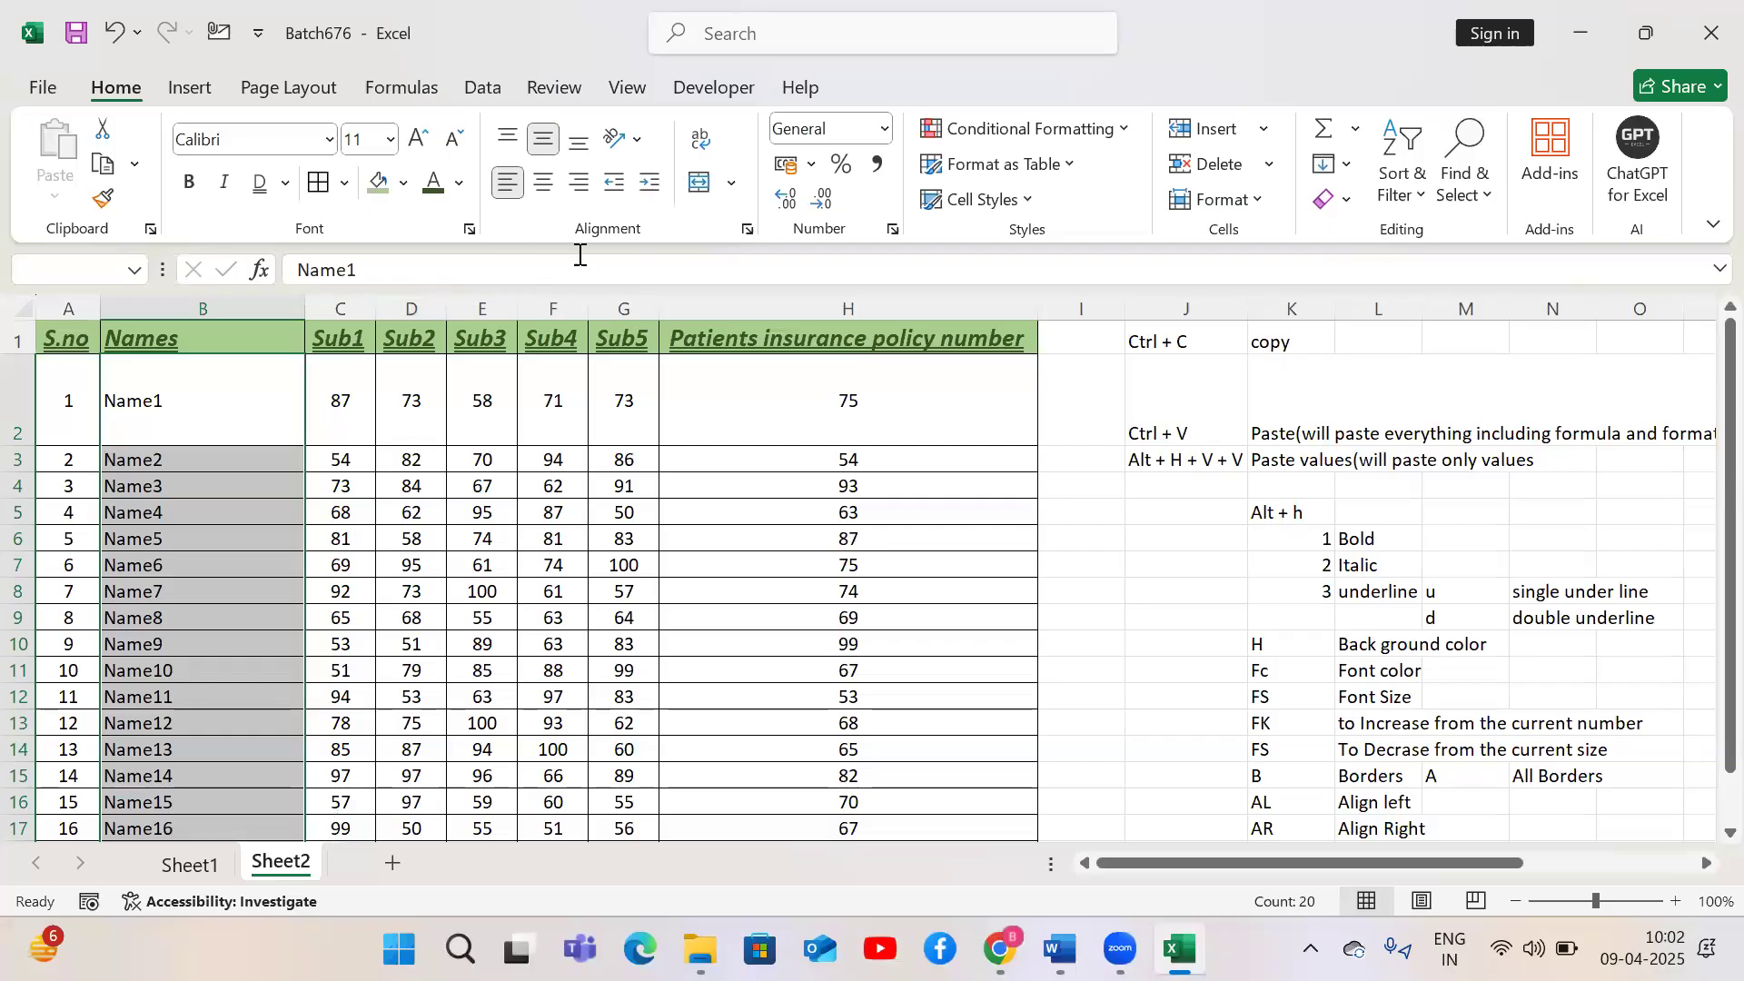
{"action": "left_click", "coordinate": [652, 186]}
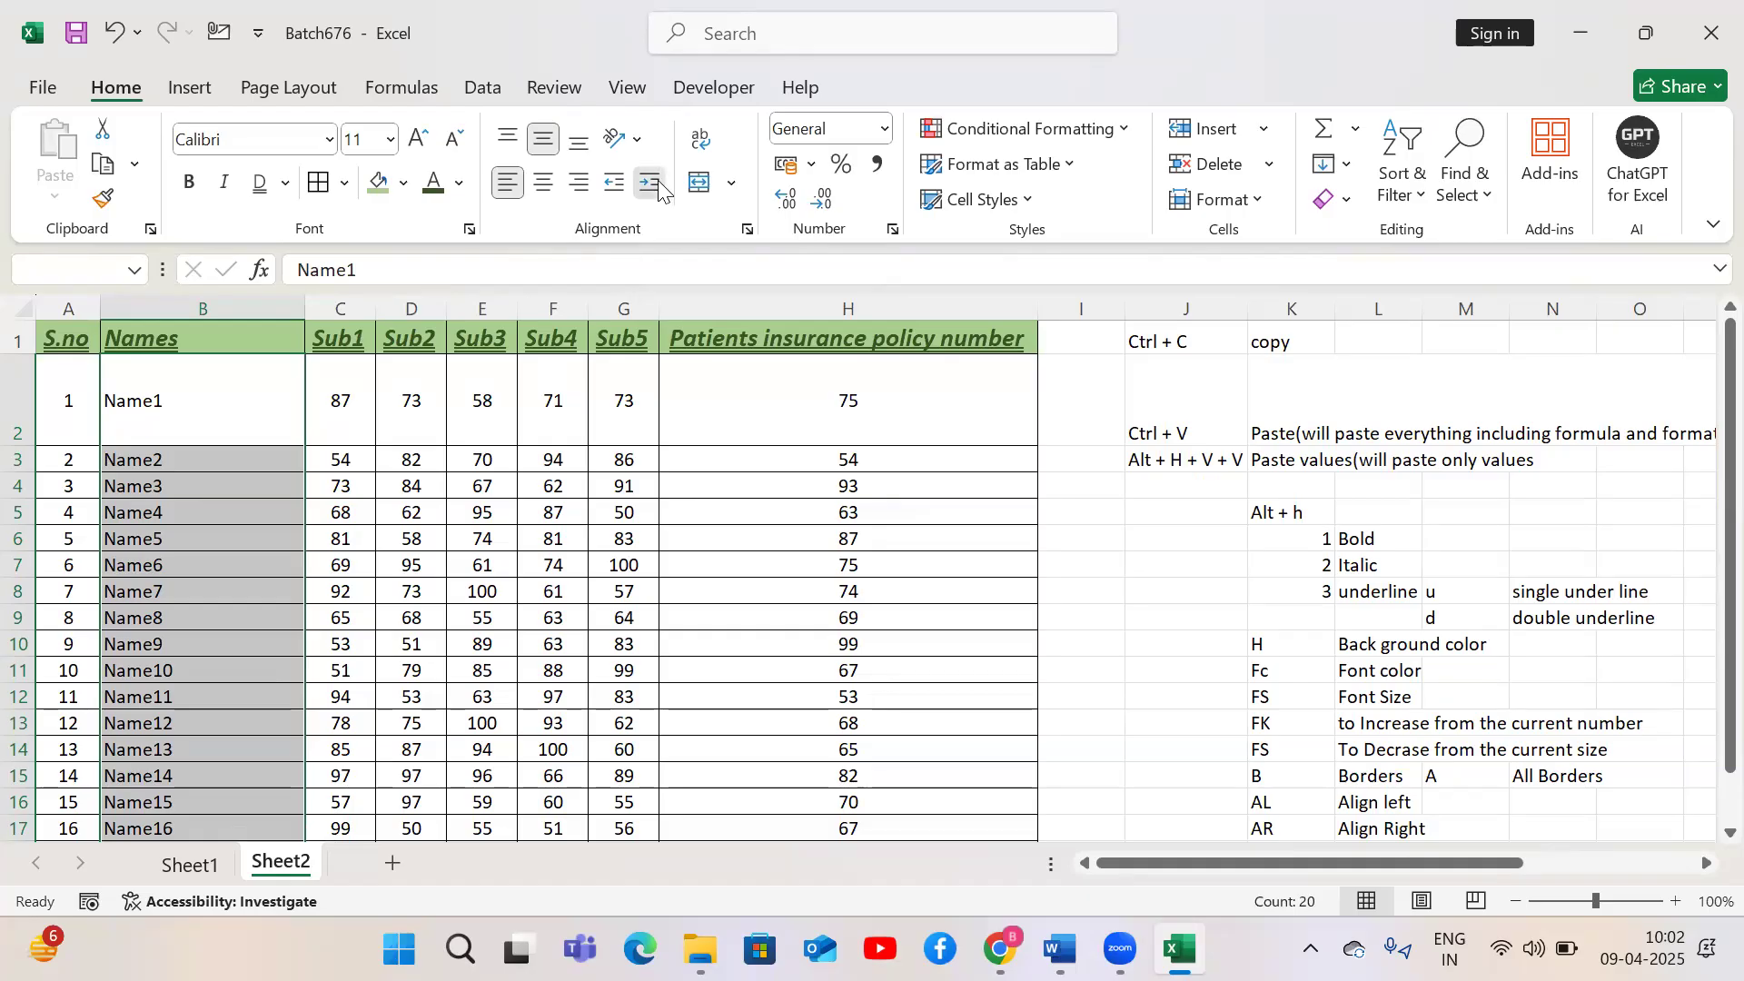
{"action": "left_click", "coordinate": [620, 190]}
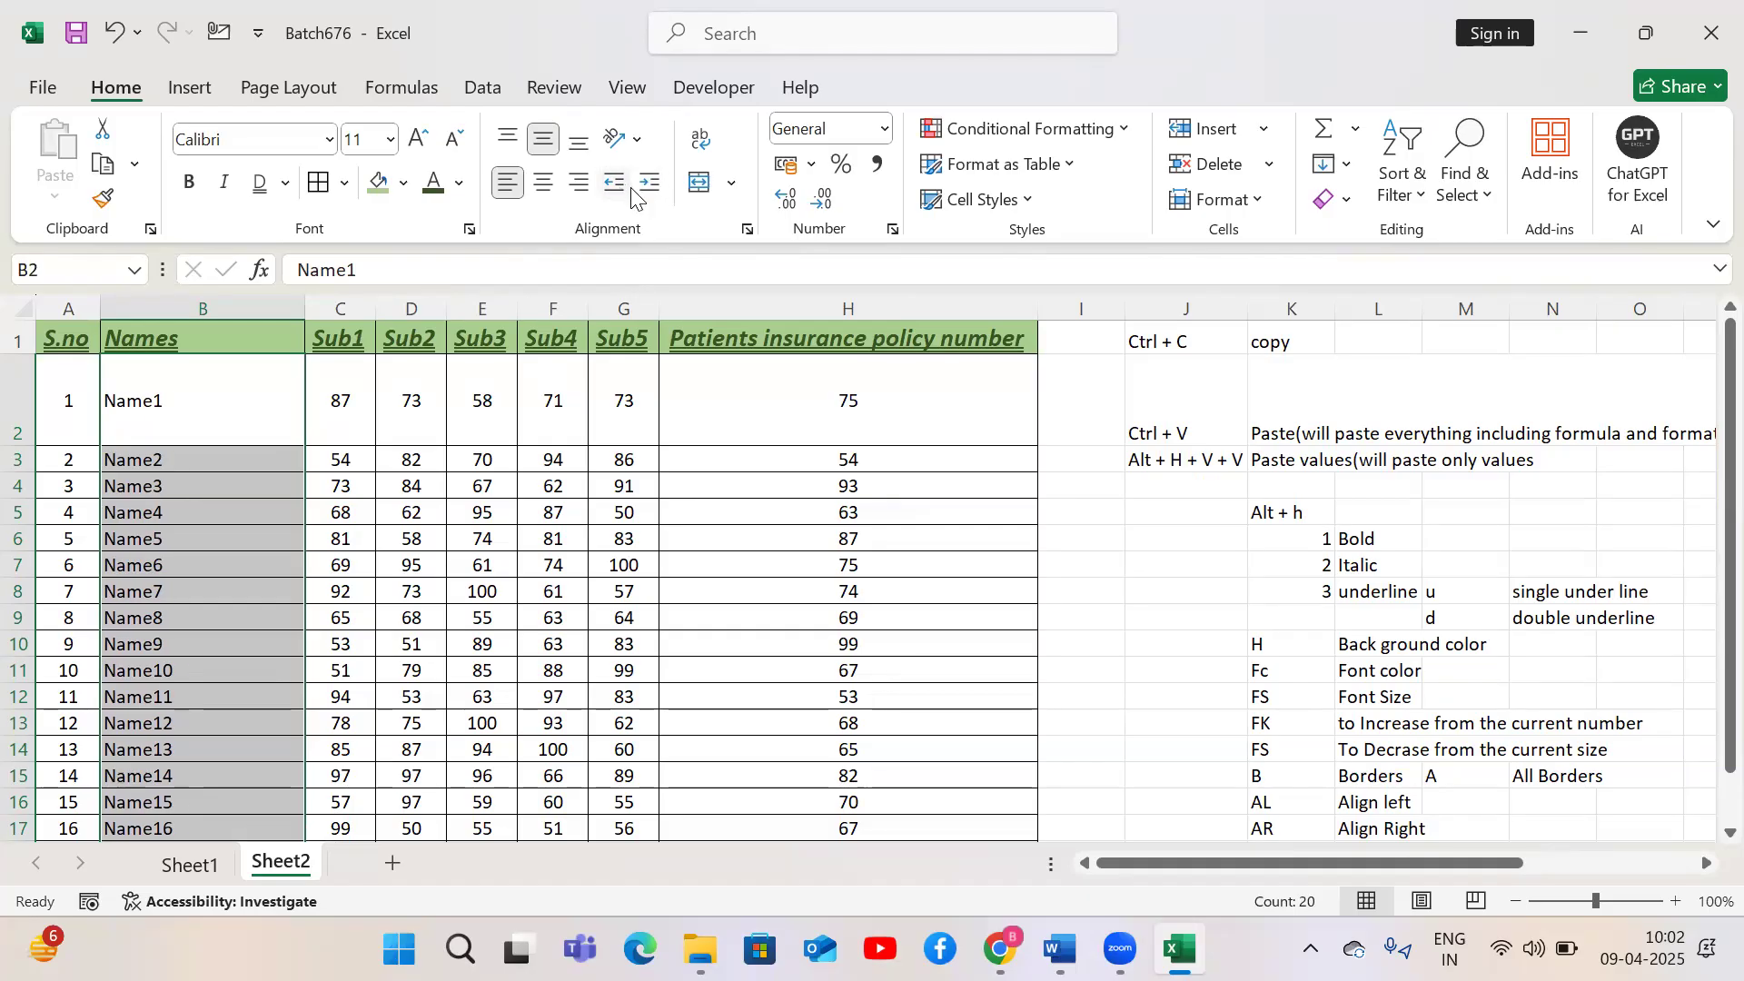
{"action": "left_click", "coordinate": [648, 180]}
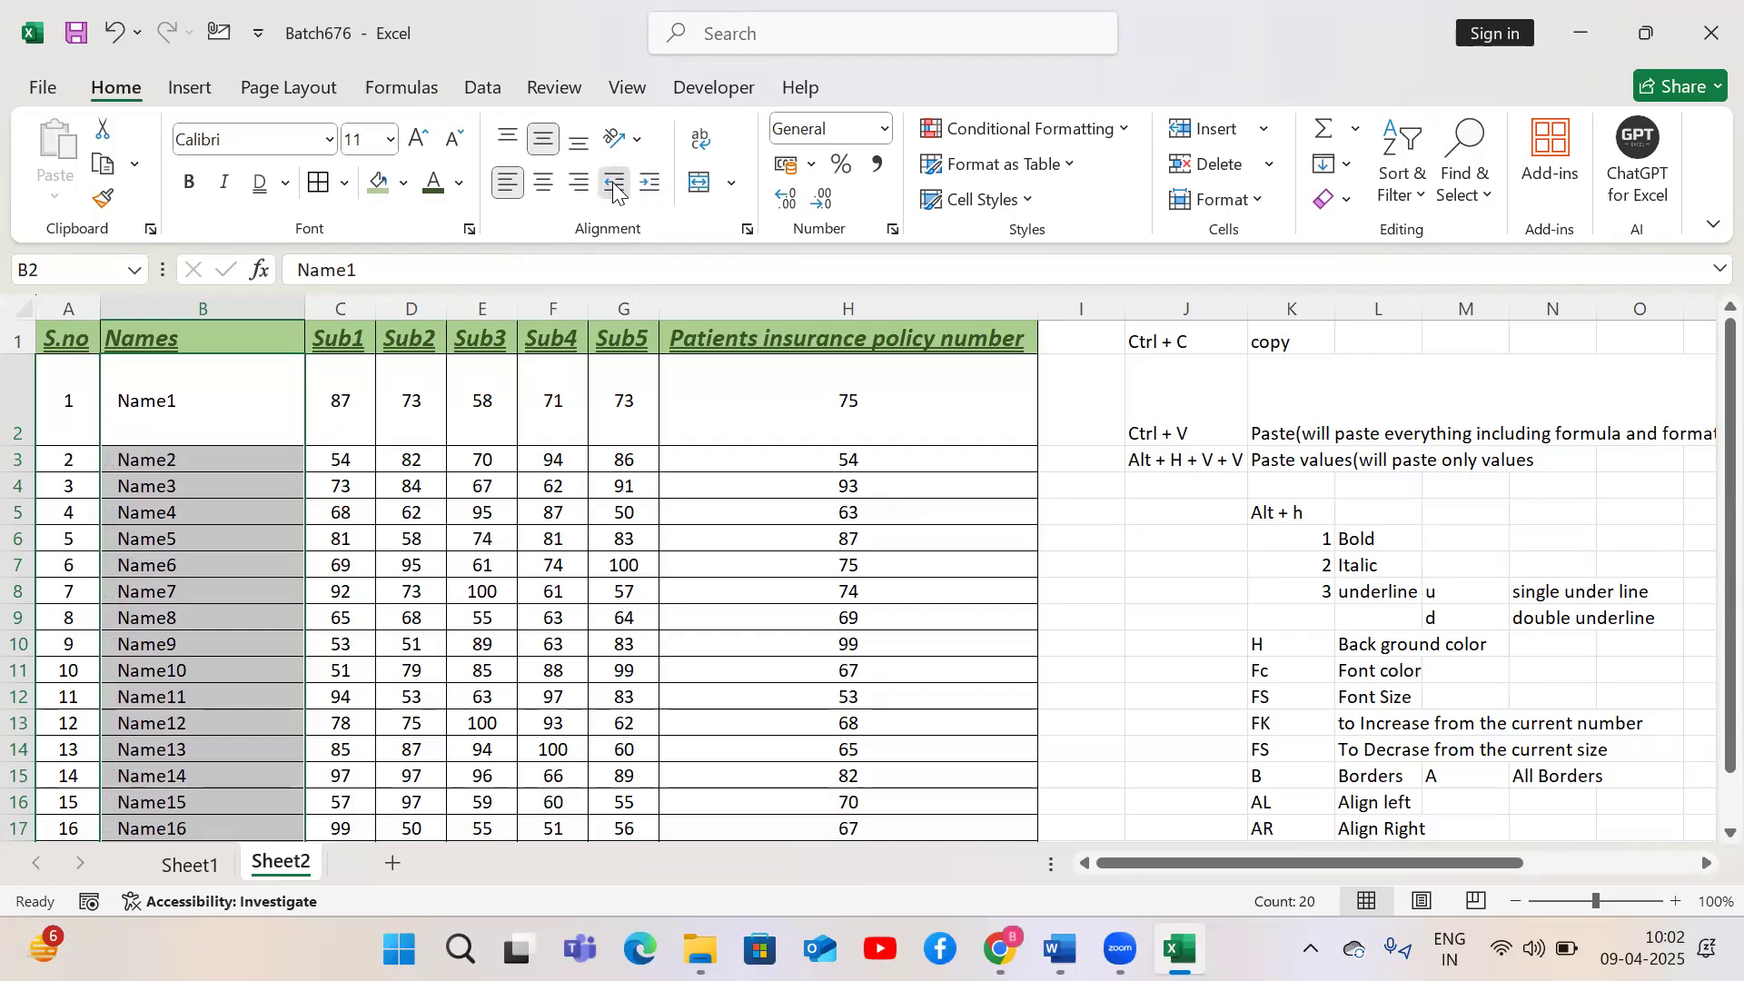
Decrease the names' indent and then increase it back to one level
{"action": "left_click", "coordinate": [612, 182]}
{"action": "left_click", "coordinate": [650, 183]}
{"action": "left_click", "coordinate": [615, 182]}
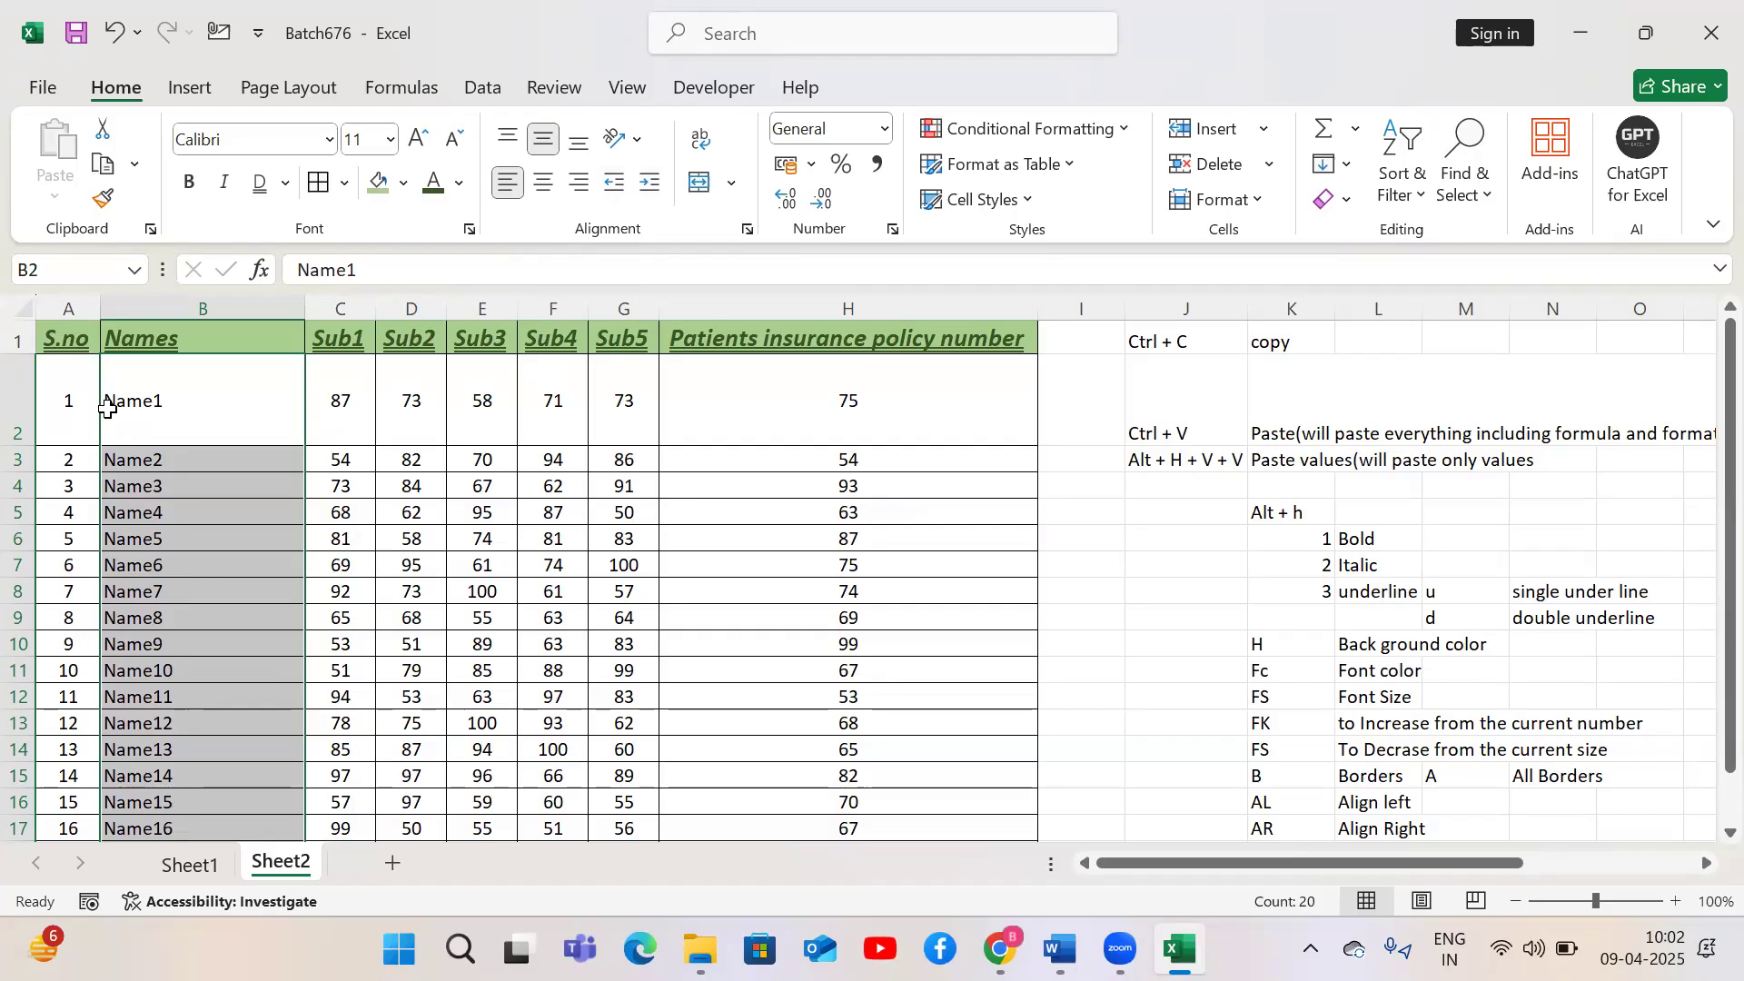
{"action": "left_click", "coordinate": [648, 190]}
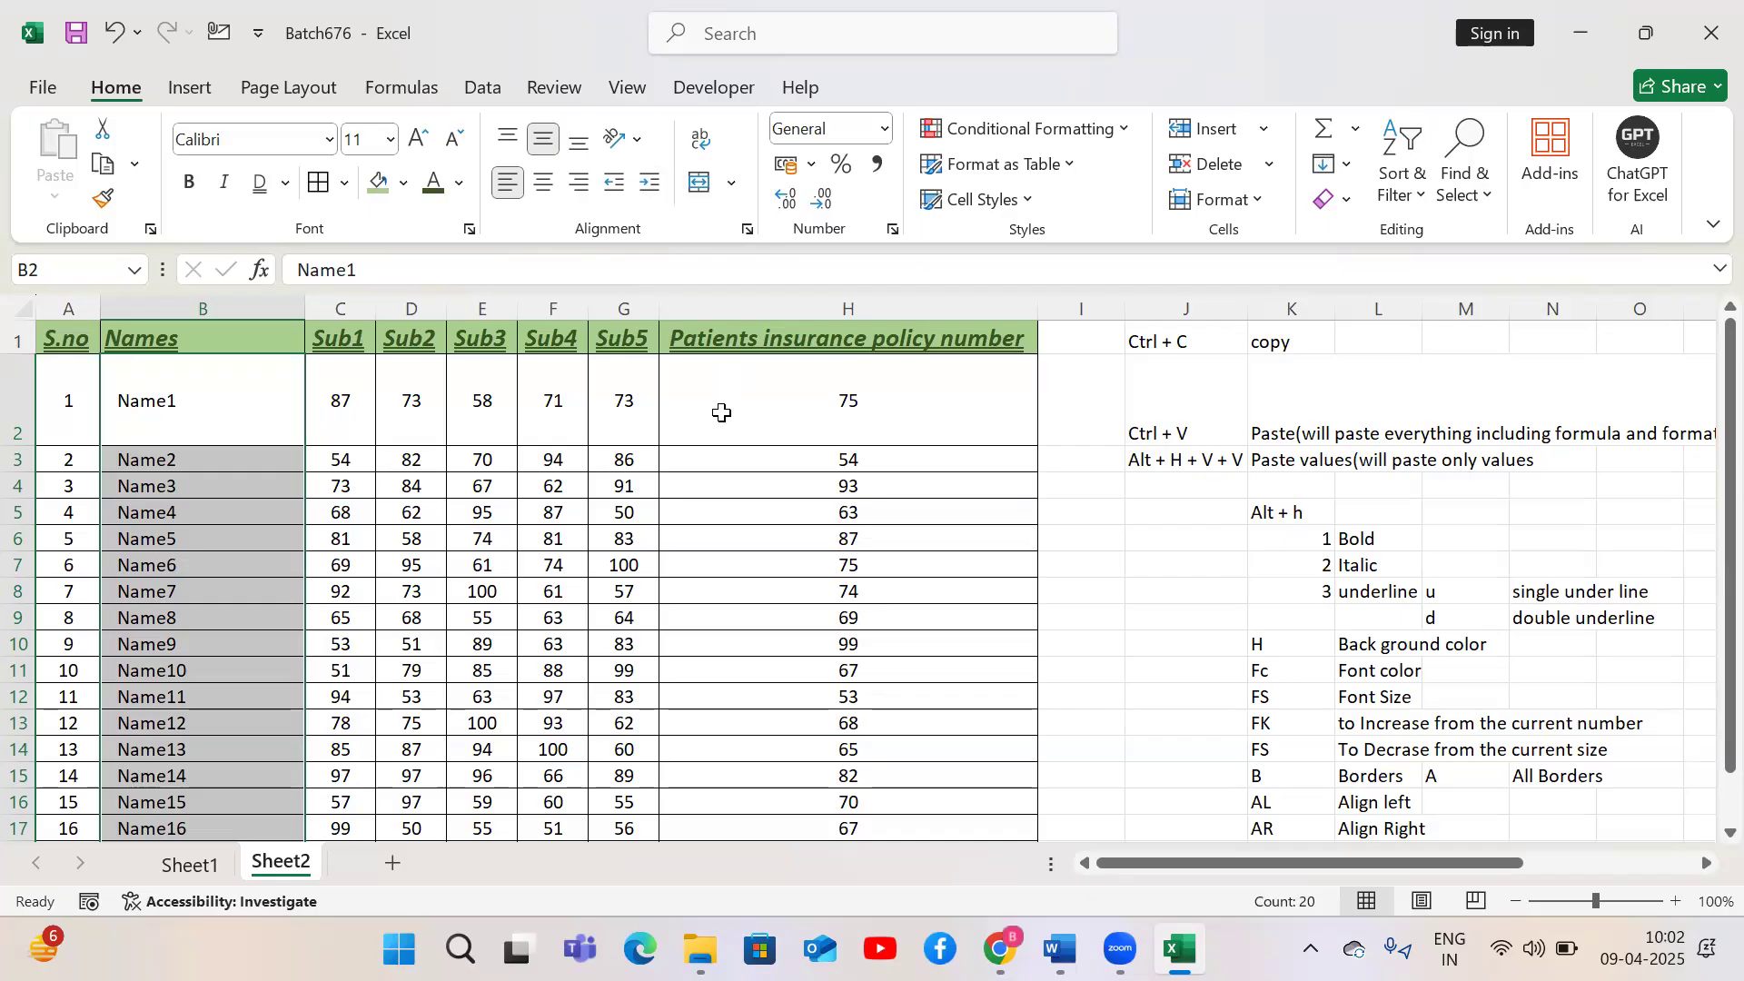
Open the Format Cells alignment settings for the selected names twice, once directly and once through the orientation options, and close them
{"action": "key", "text": "ctrl+1"}
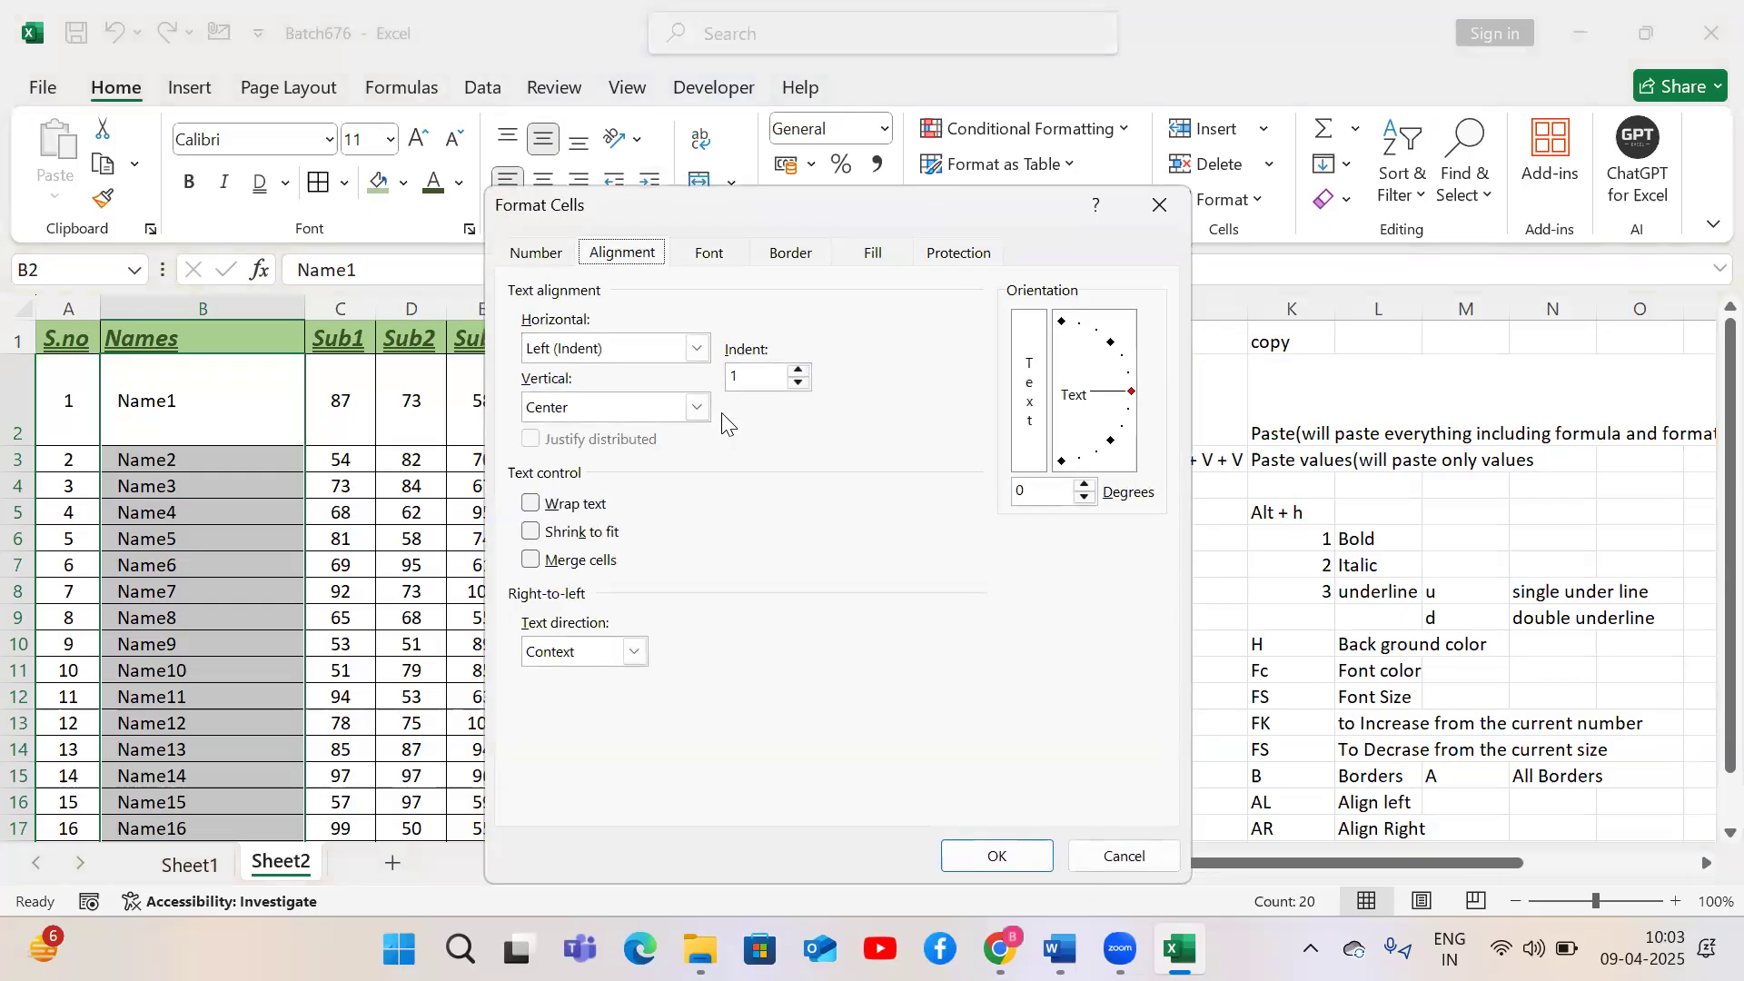
{"action": "left_click", "coordinate": [1157, 207]}
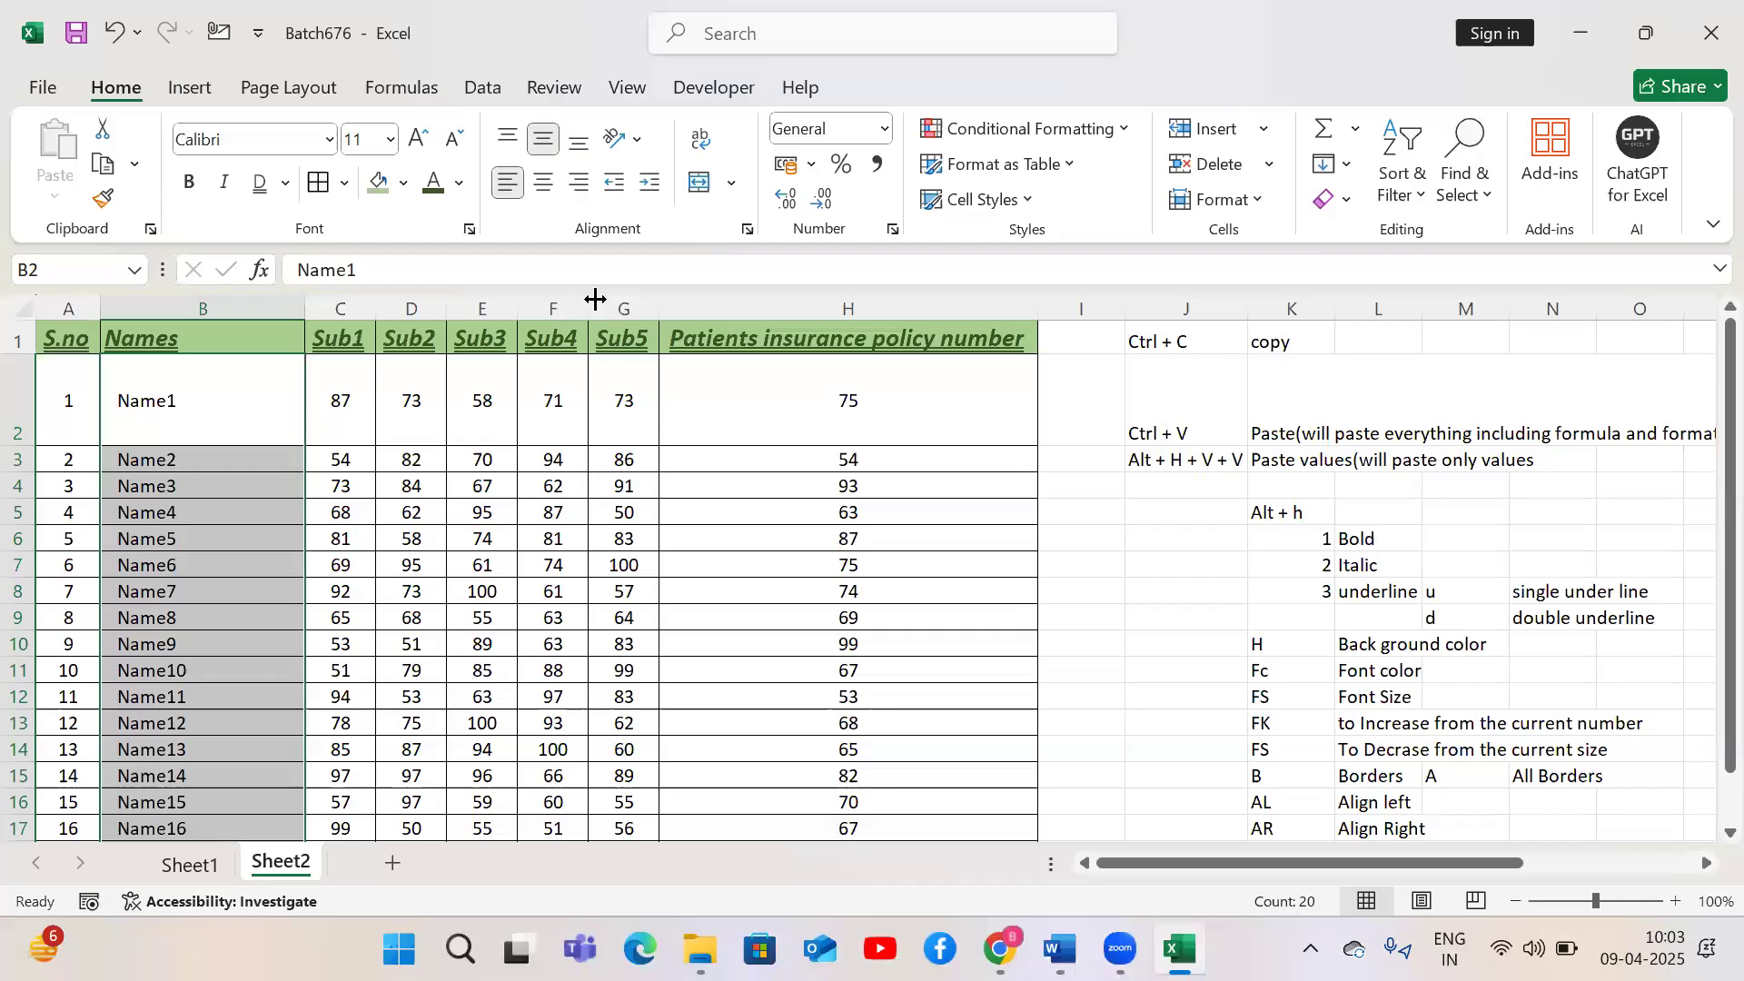
{"action": "key", "text": "alt"}
{"action": "key", "text": "h"}
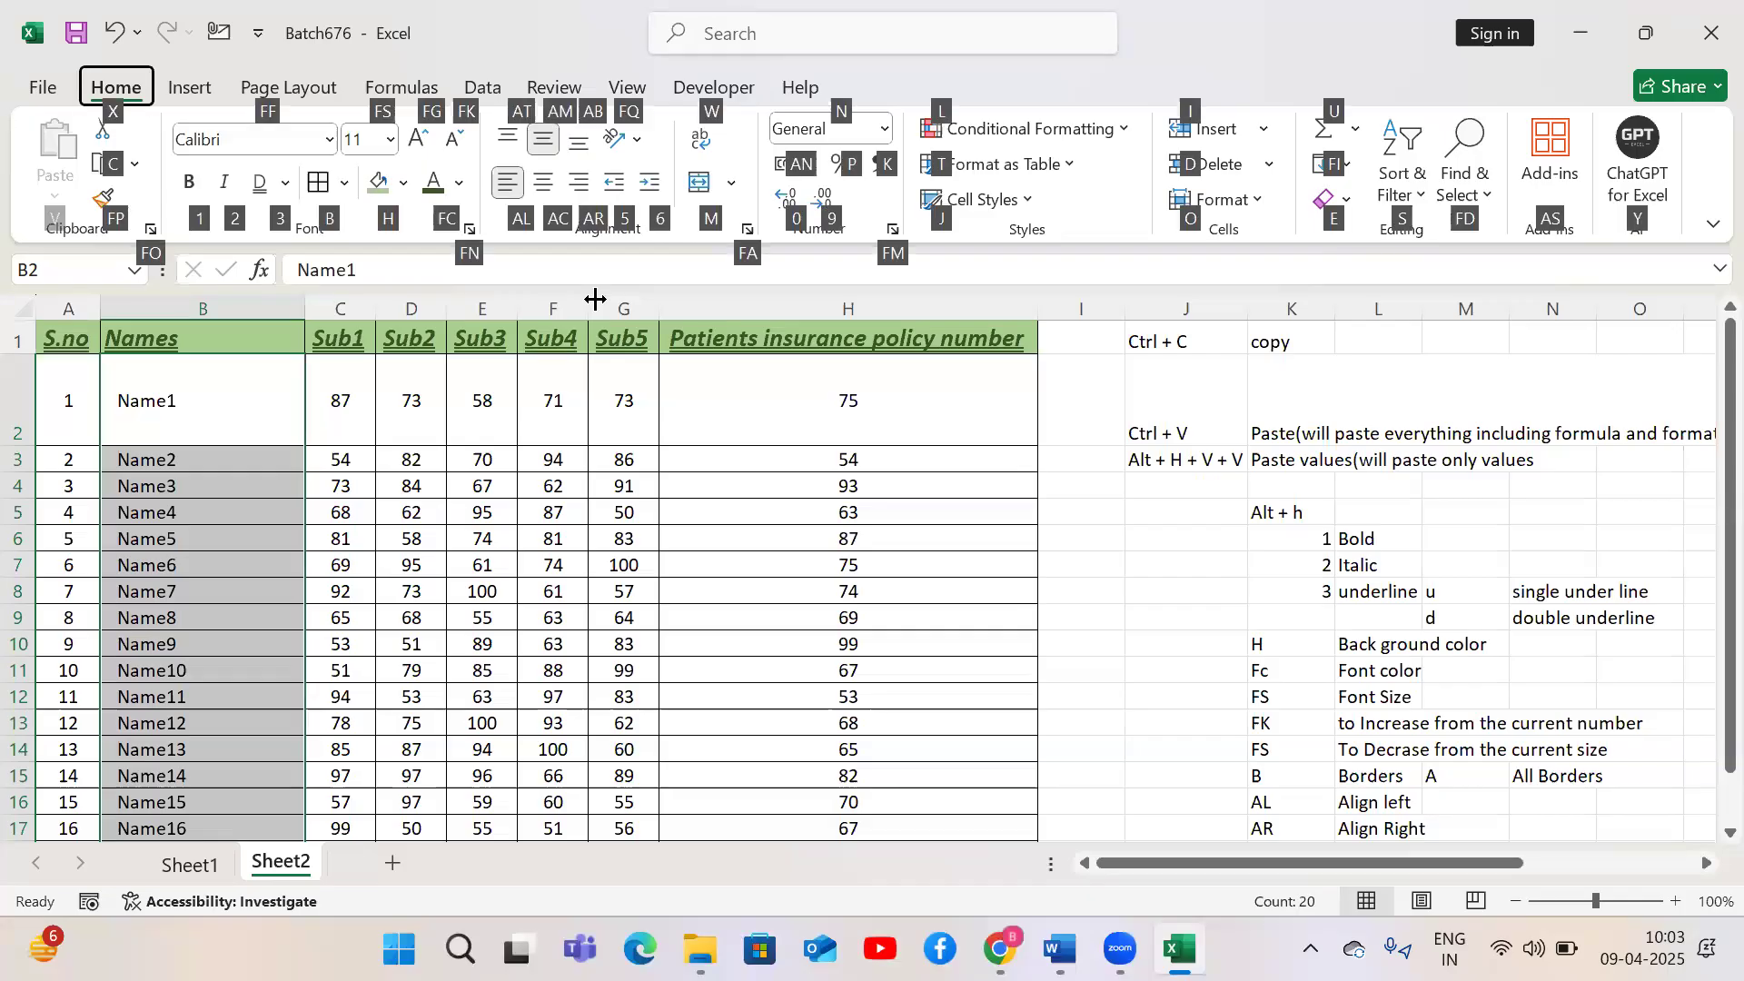
{"action": "key", "text": "f"}
{"action": "key", "text": "q"}
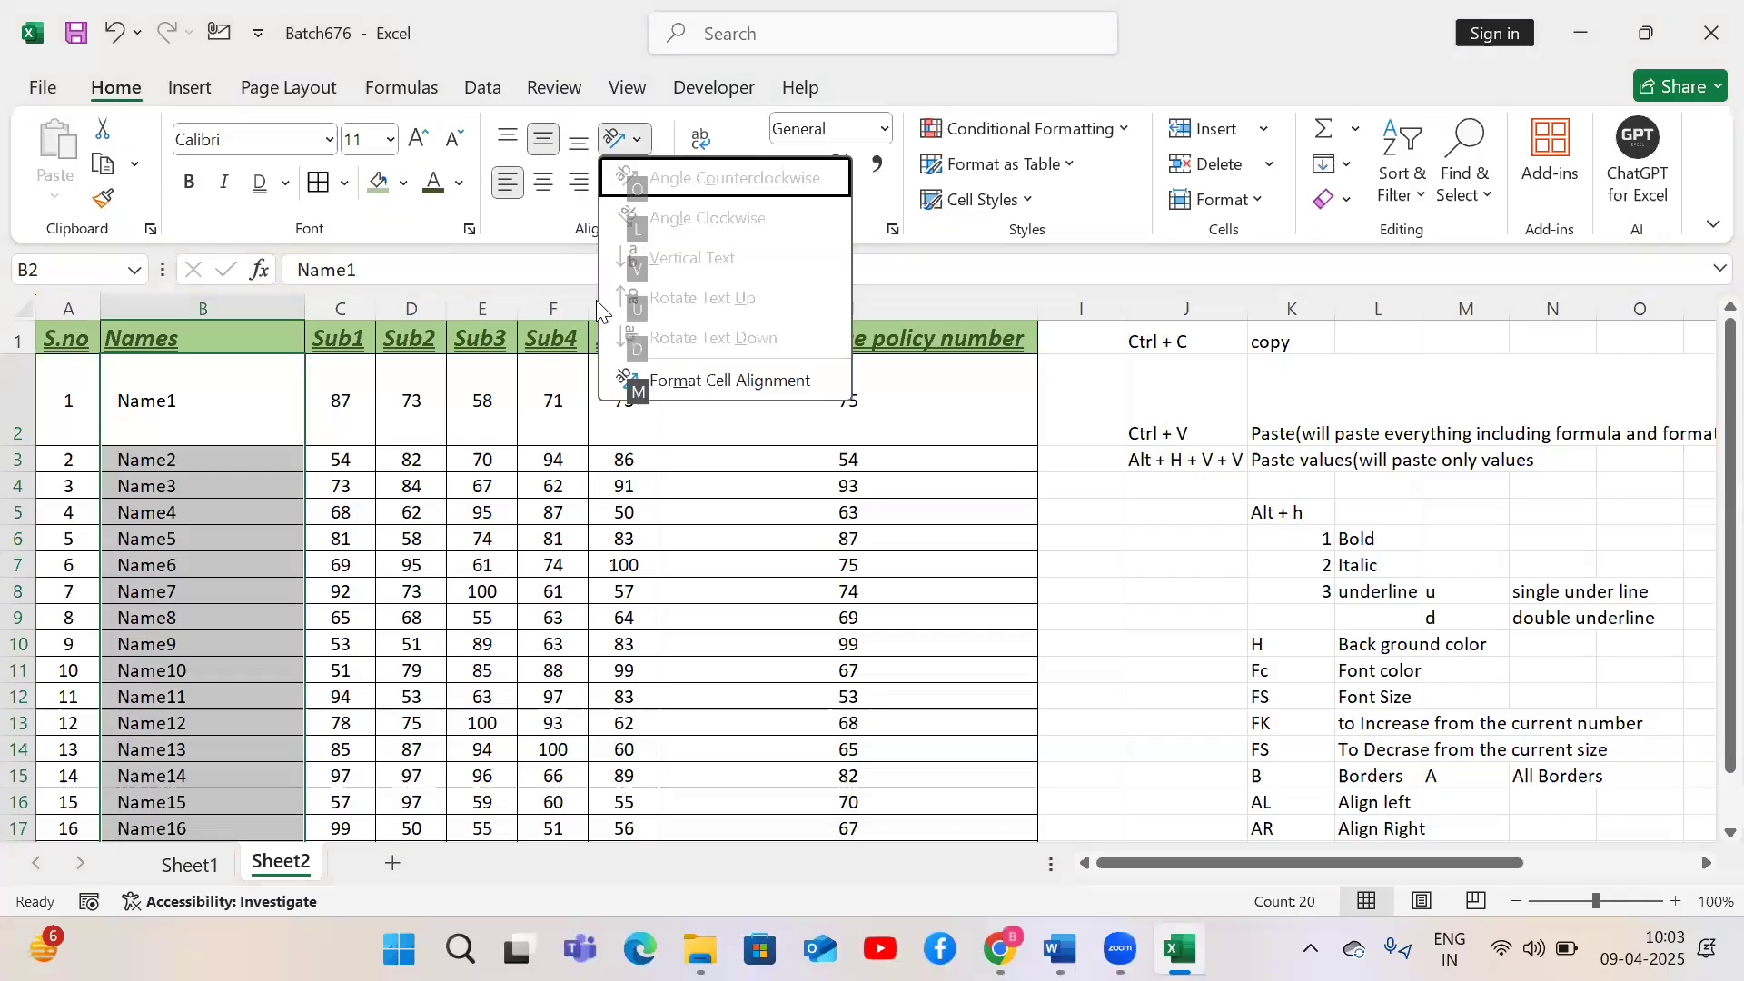
{"action": "key", "text": "m"}
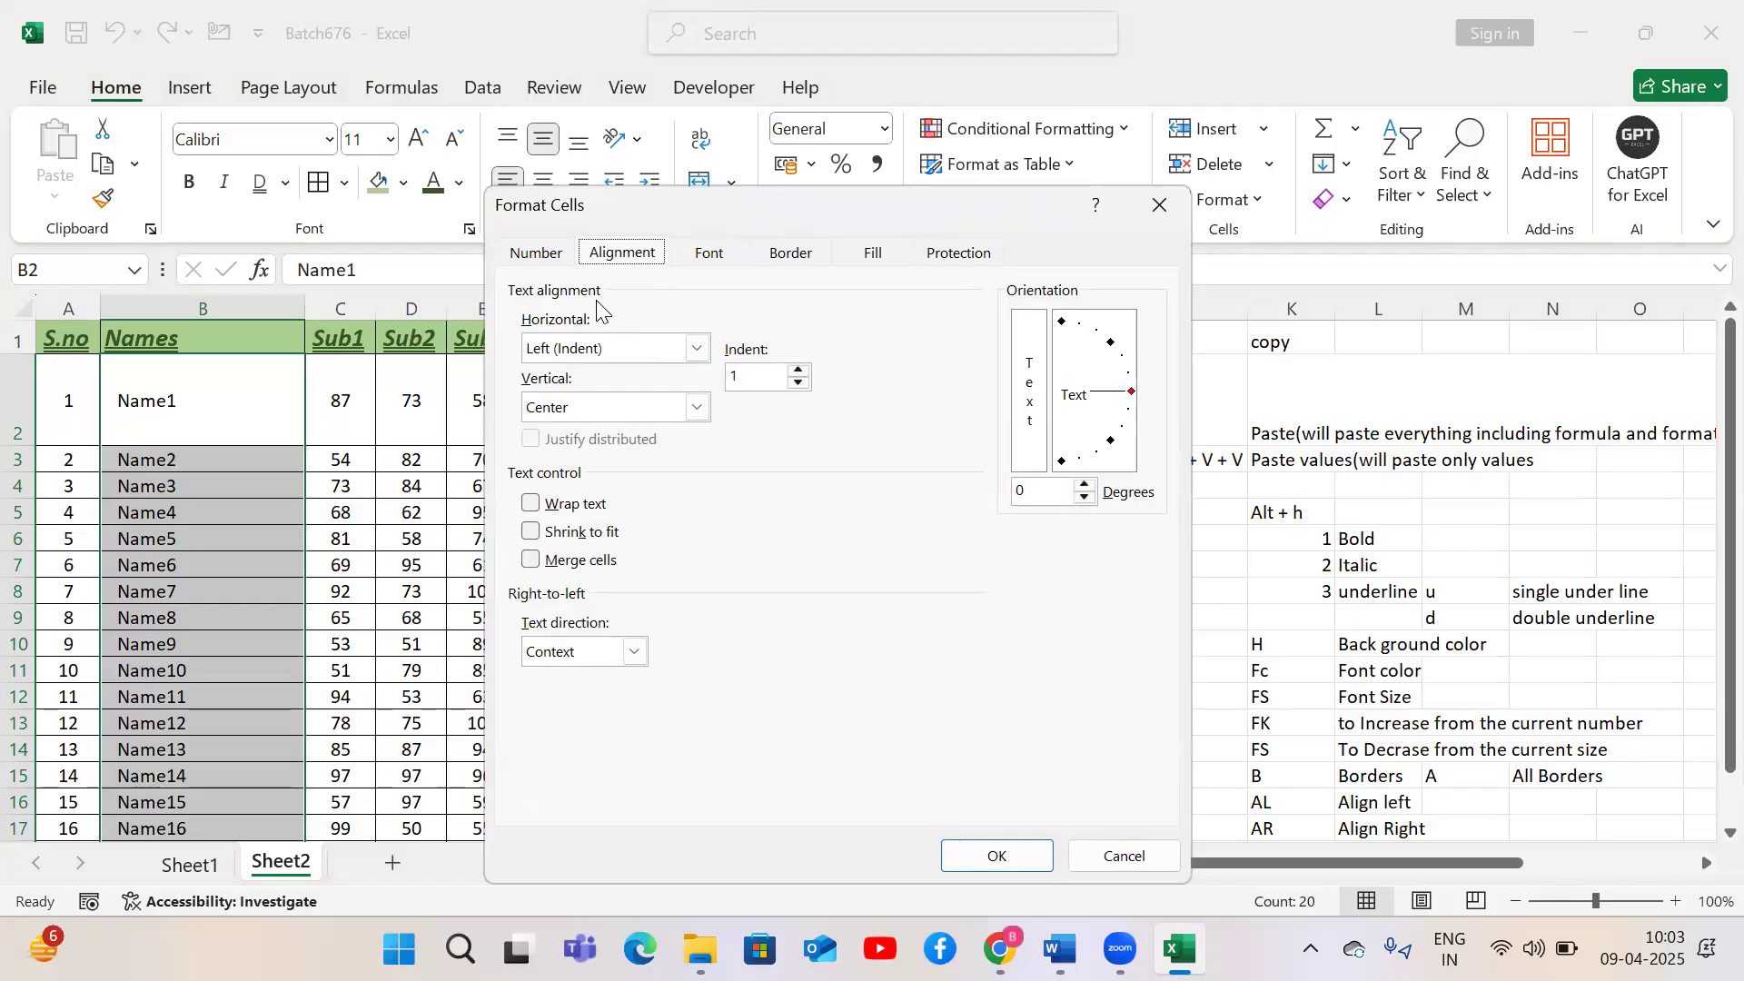
{"action": "left_click", "coordinate": [1155, 216]}
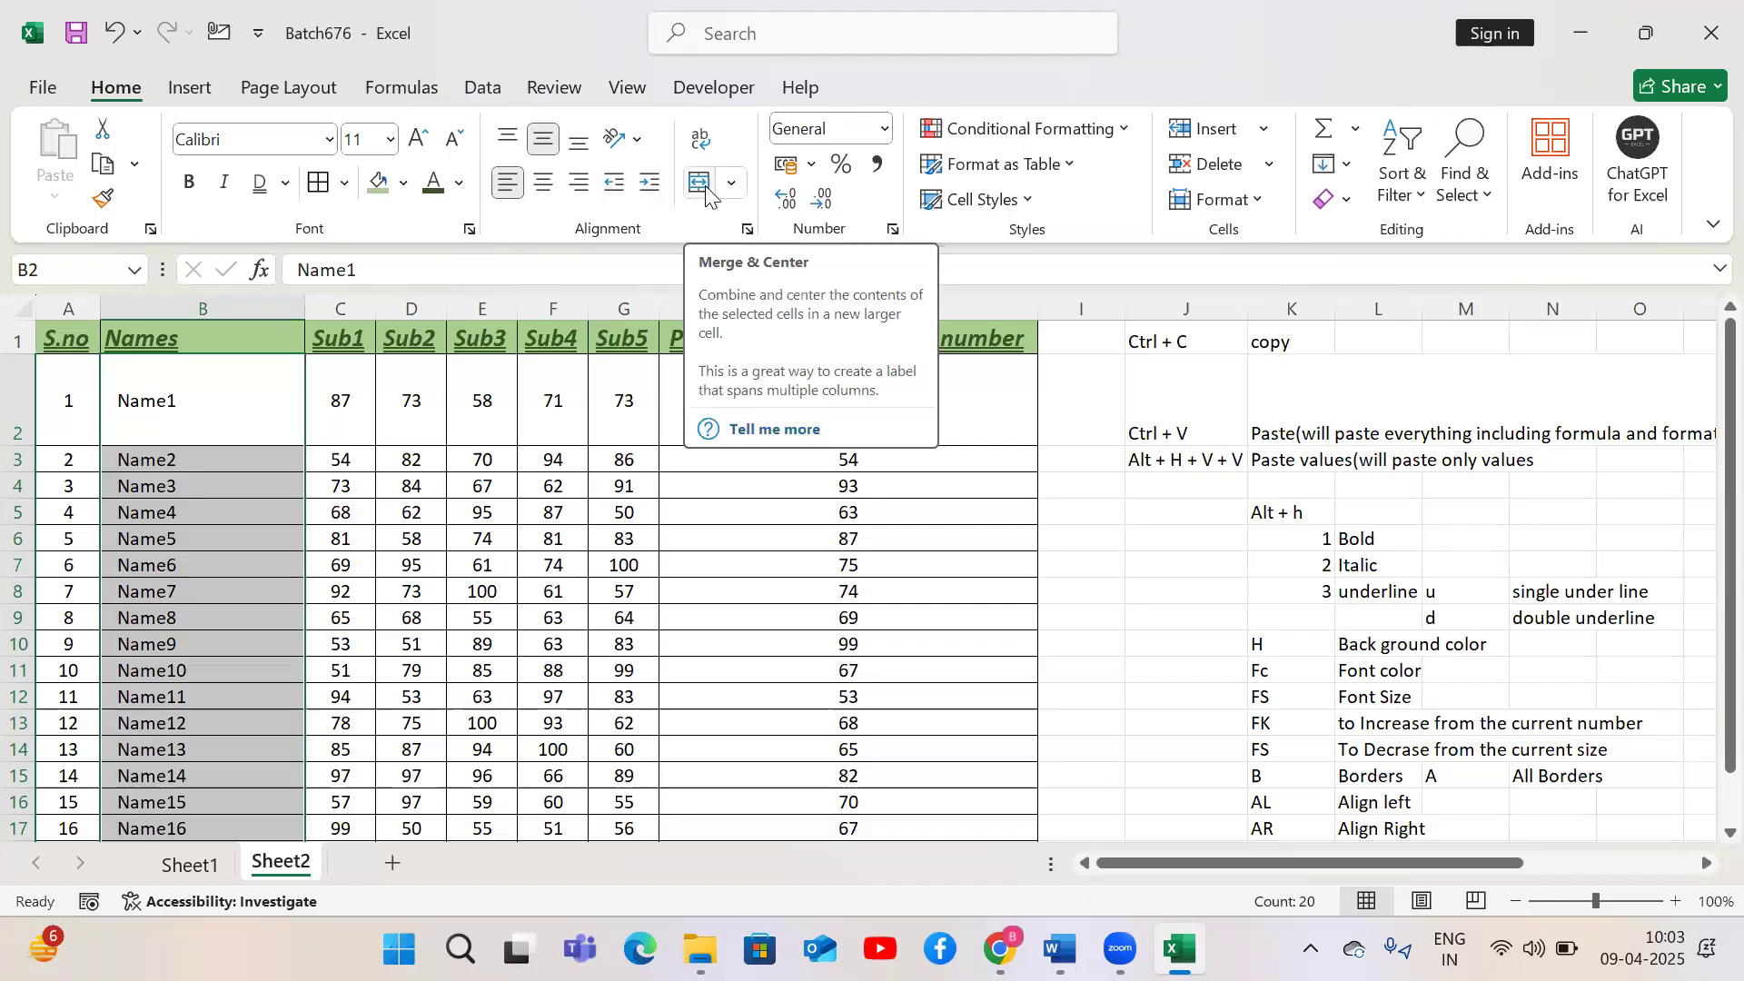
Add a new sheet and merge and center cells D4 to F7
{"action": "double_click", "coordinate": [392, 870]}
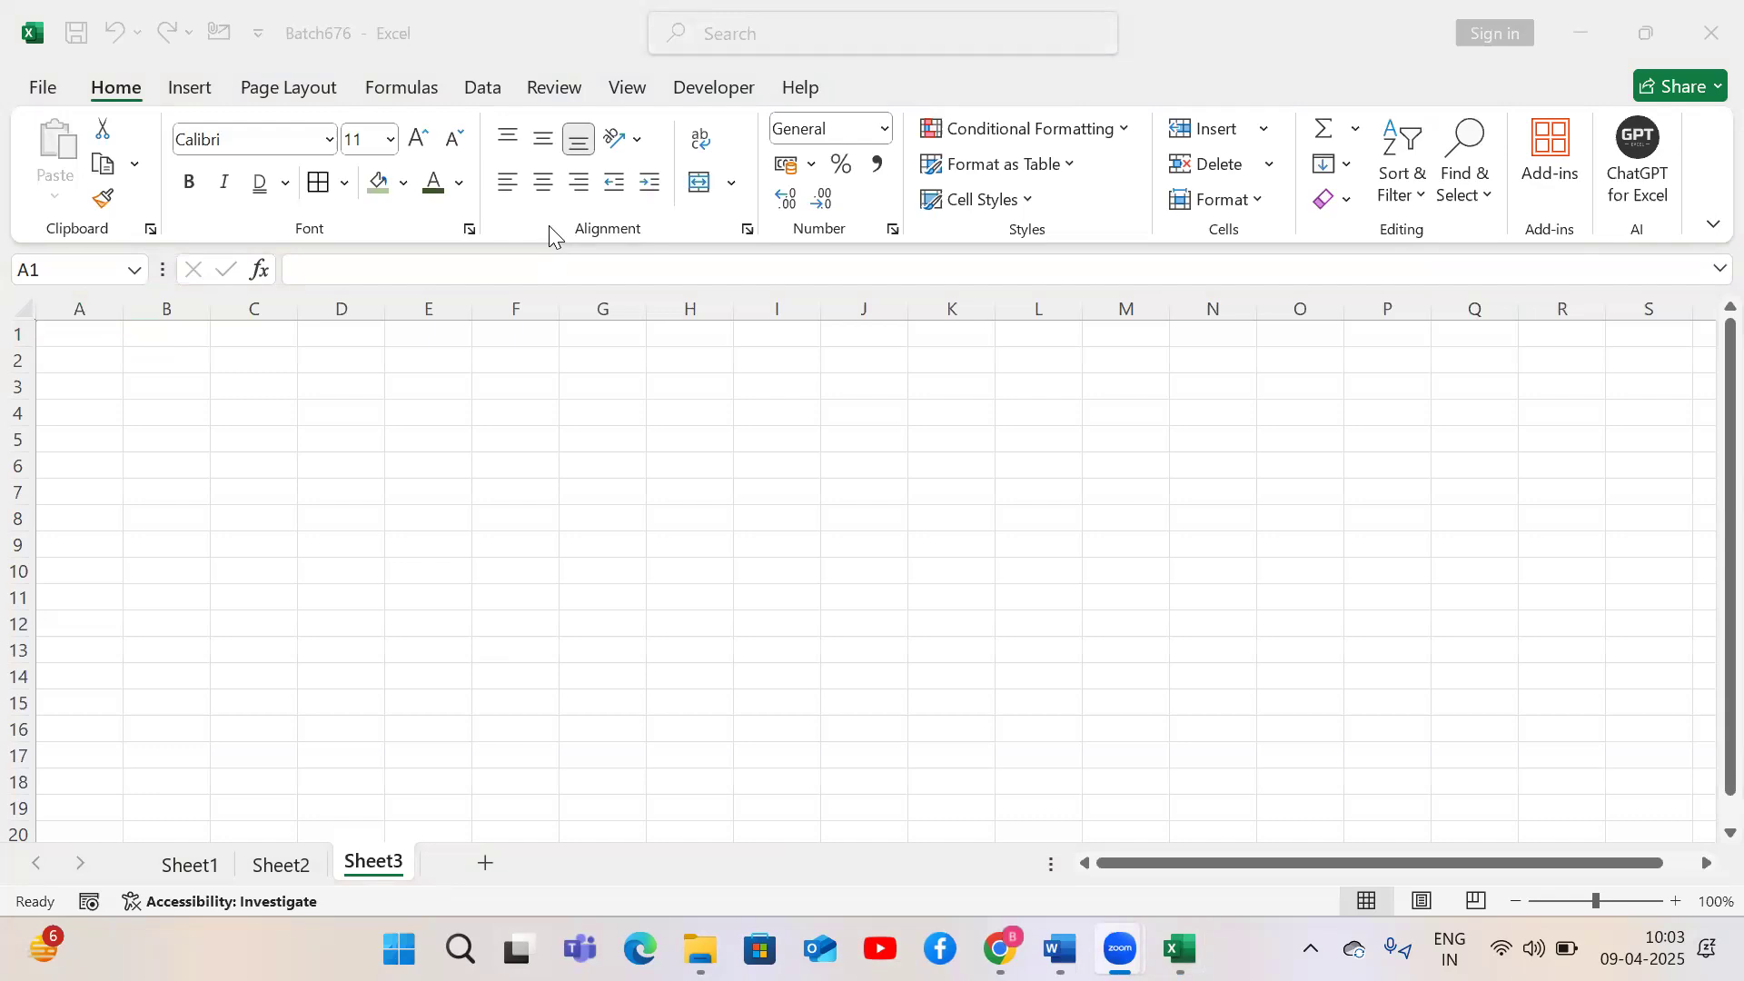
{"action": "left_click", "coordinate": [678, 396]}
{"action": "left_click_drag", "start_coordinate": [327, 411], "coordinate": [525, 485]}
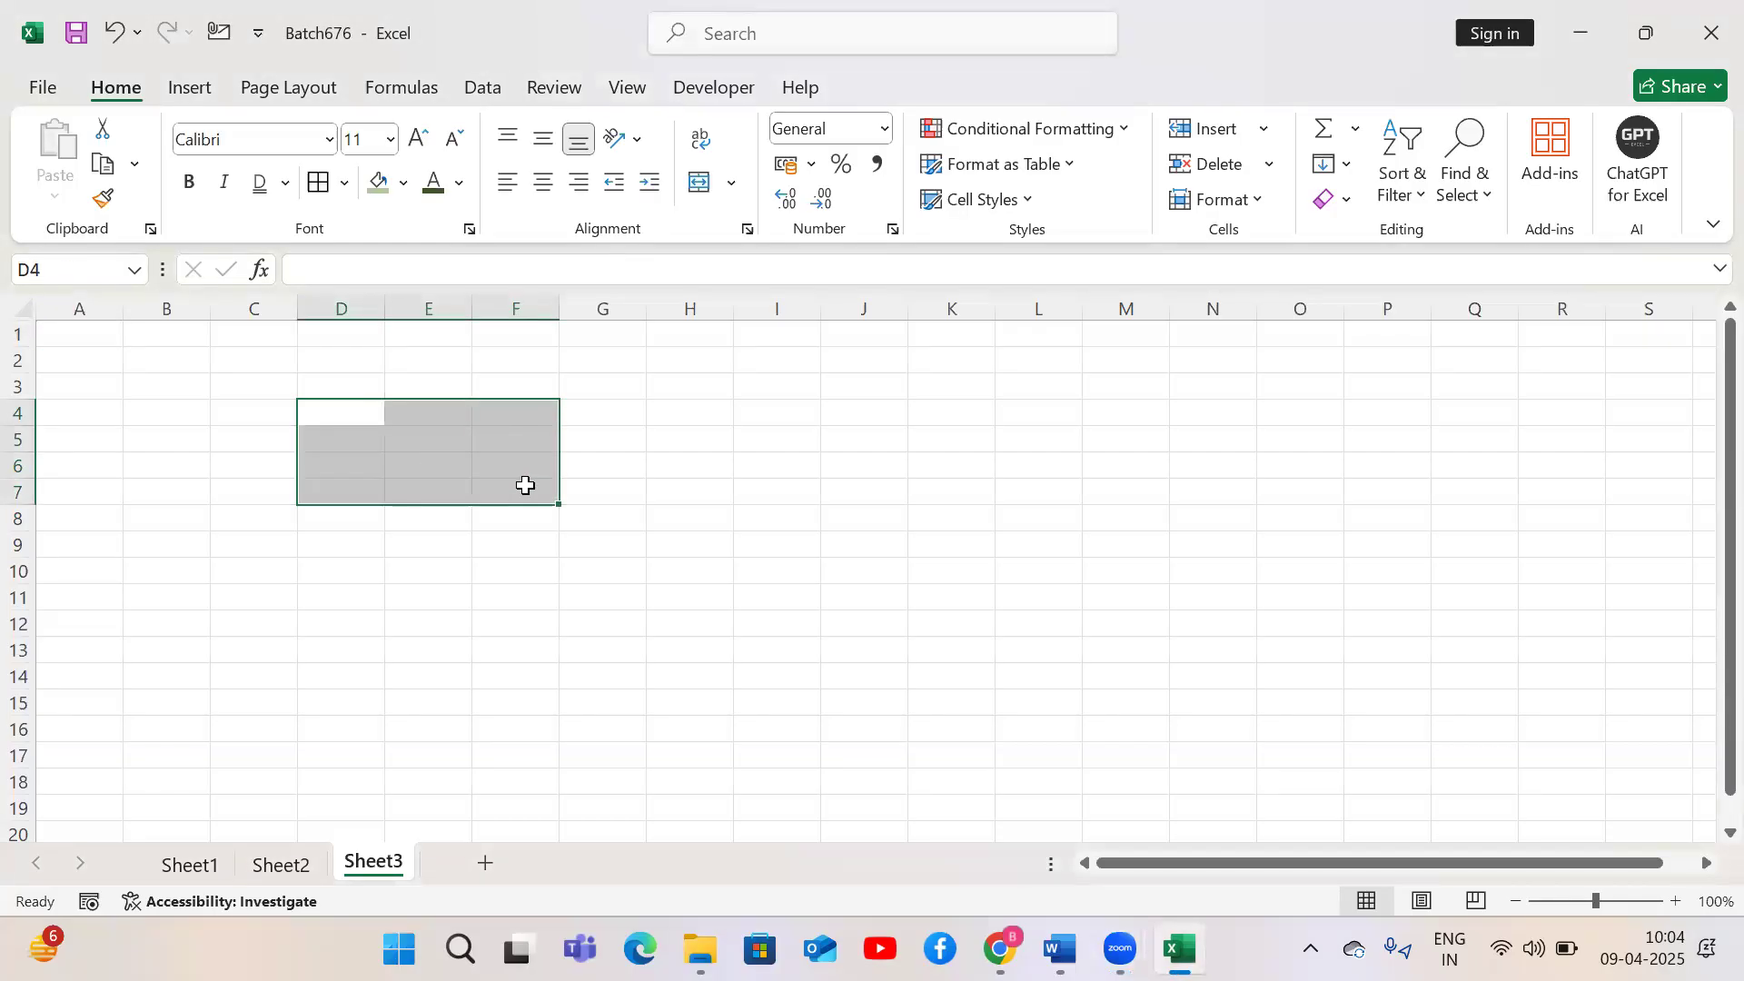
{"action": "key", "text": "alt"}
{"action": "key", "text": "h"}
{"action": "key", "text": "m"}
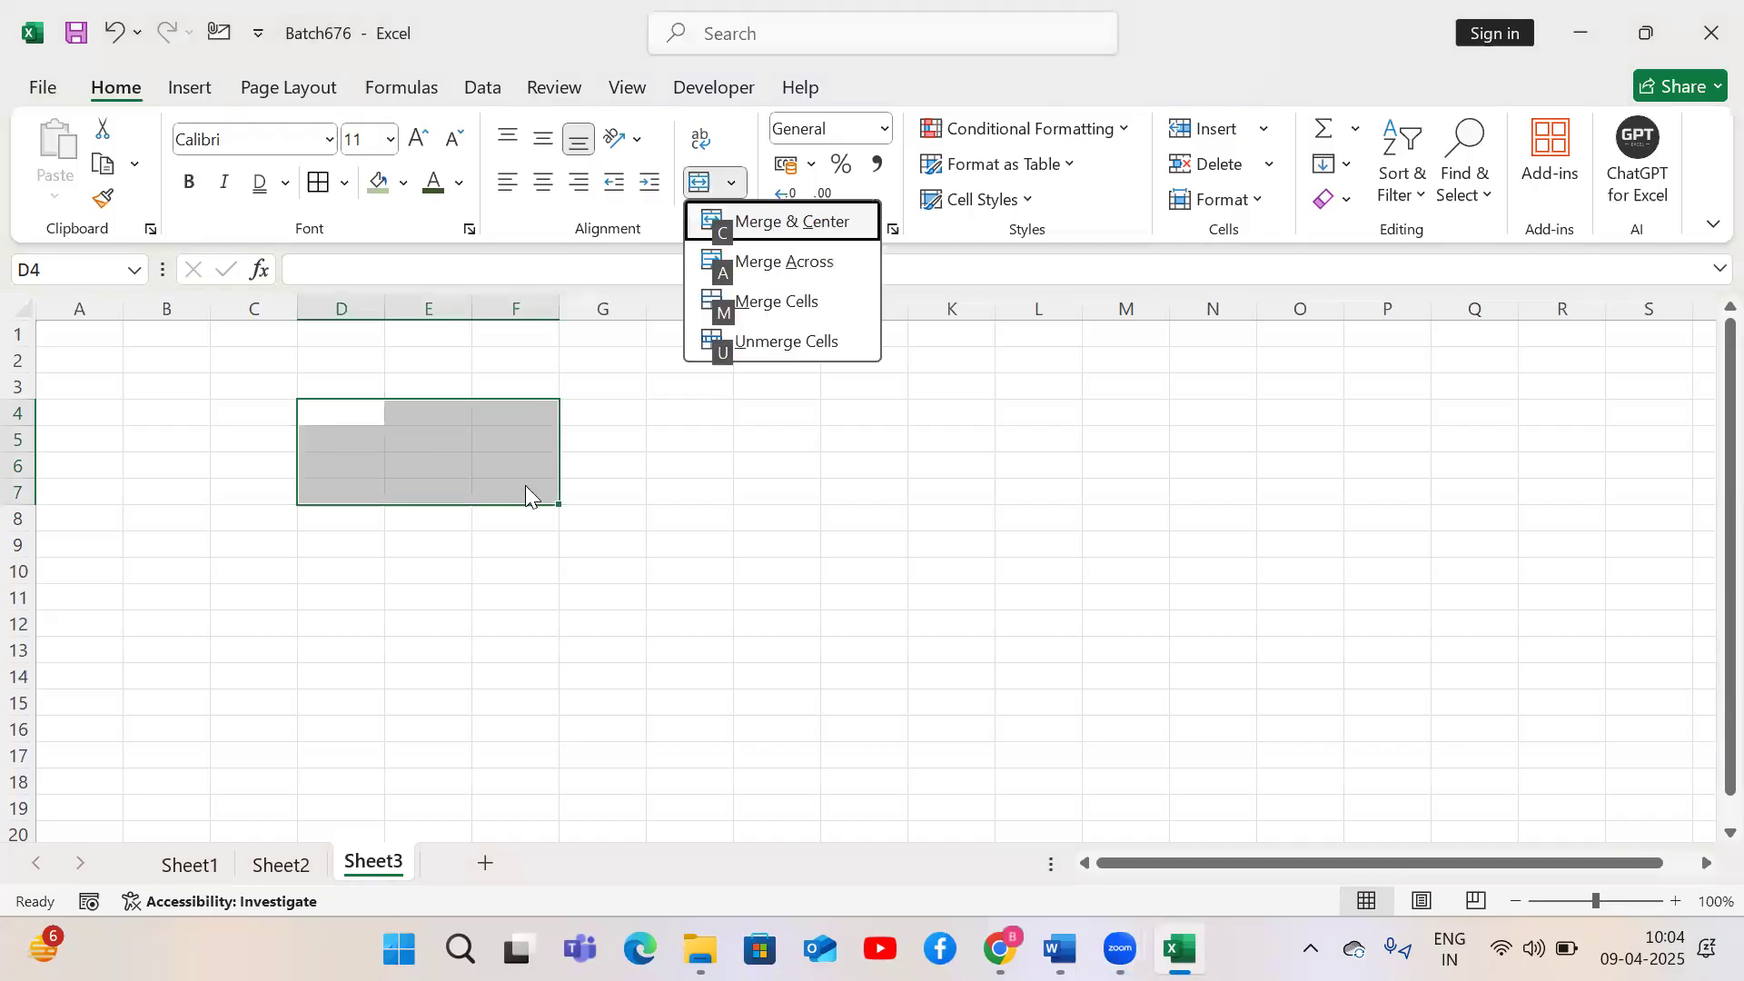
{"action": "key", "text": "c"}
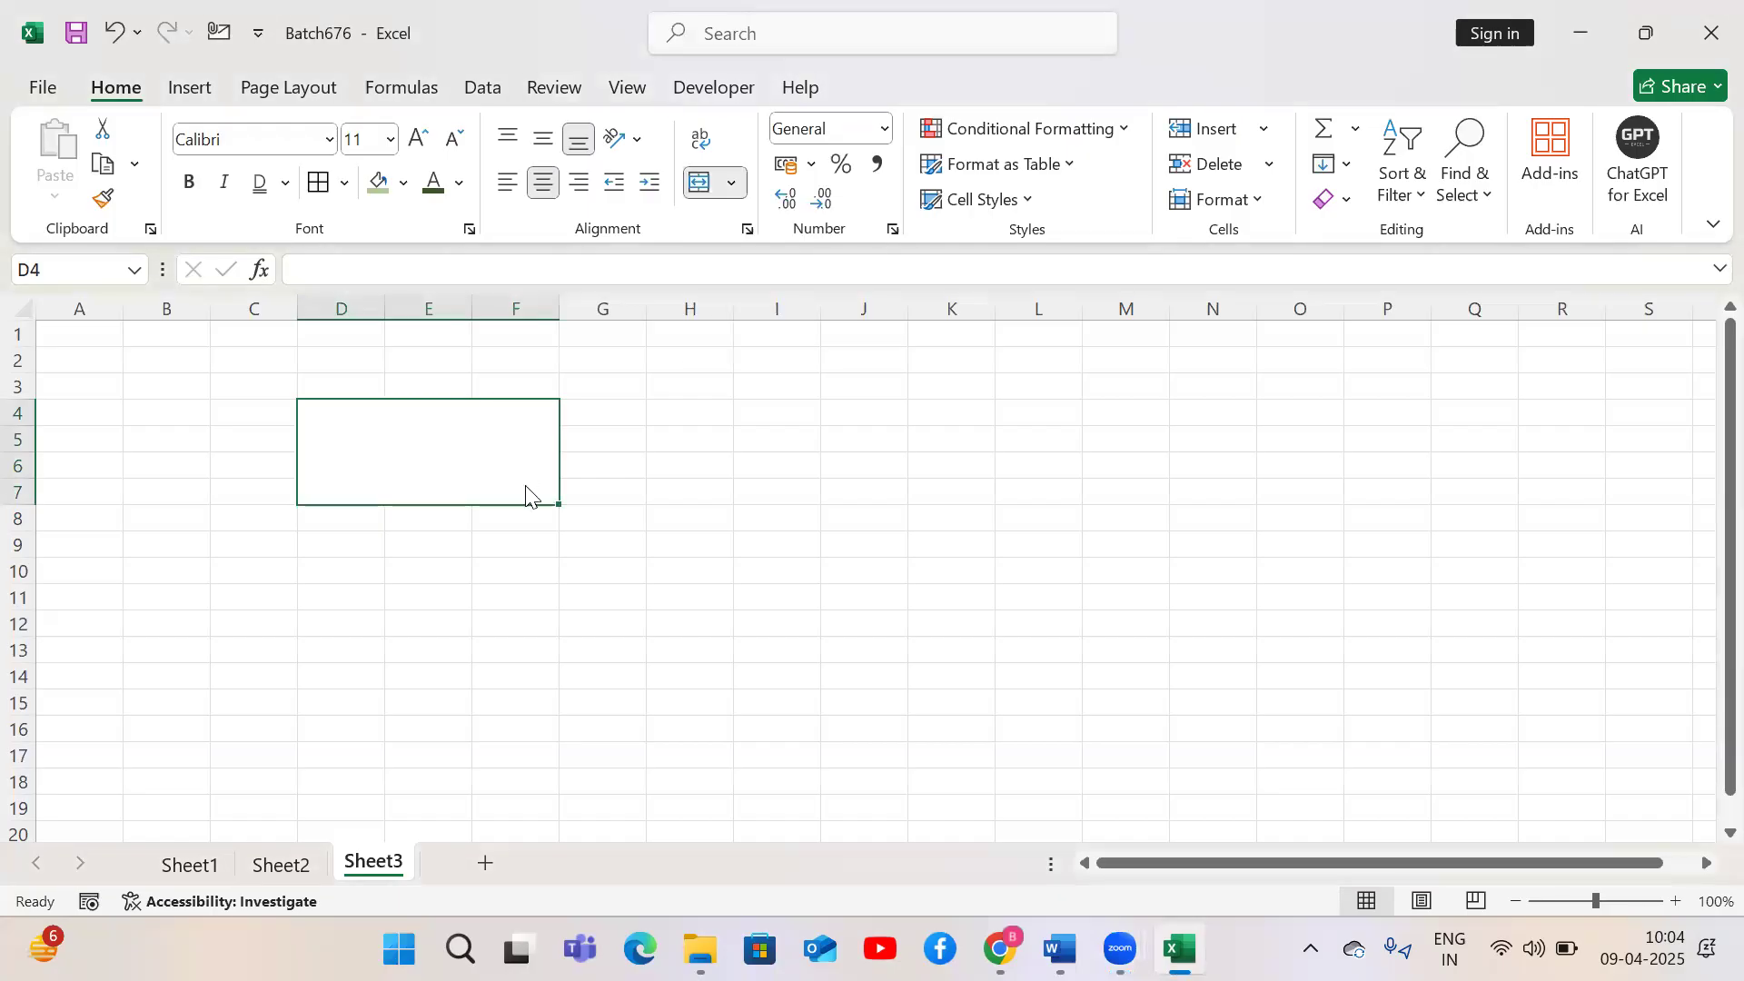
Label the merged block with 'Alt + h + M +C' in E3 and 'Merge & center' in E2
{"action": "key", "text": "Up"}
{"action": "key", "text": "Right"}
{"action": "type", "text": "Alt"}
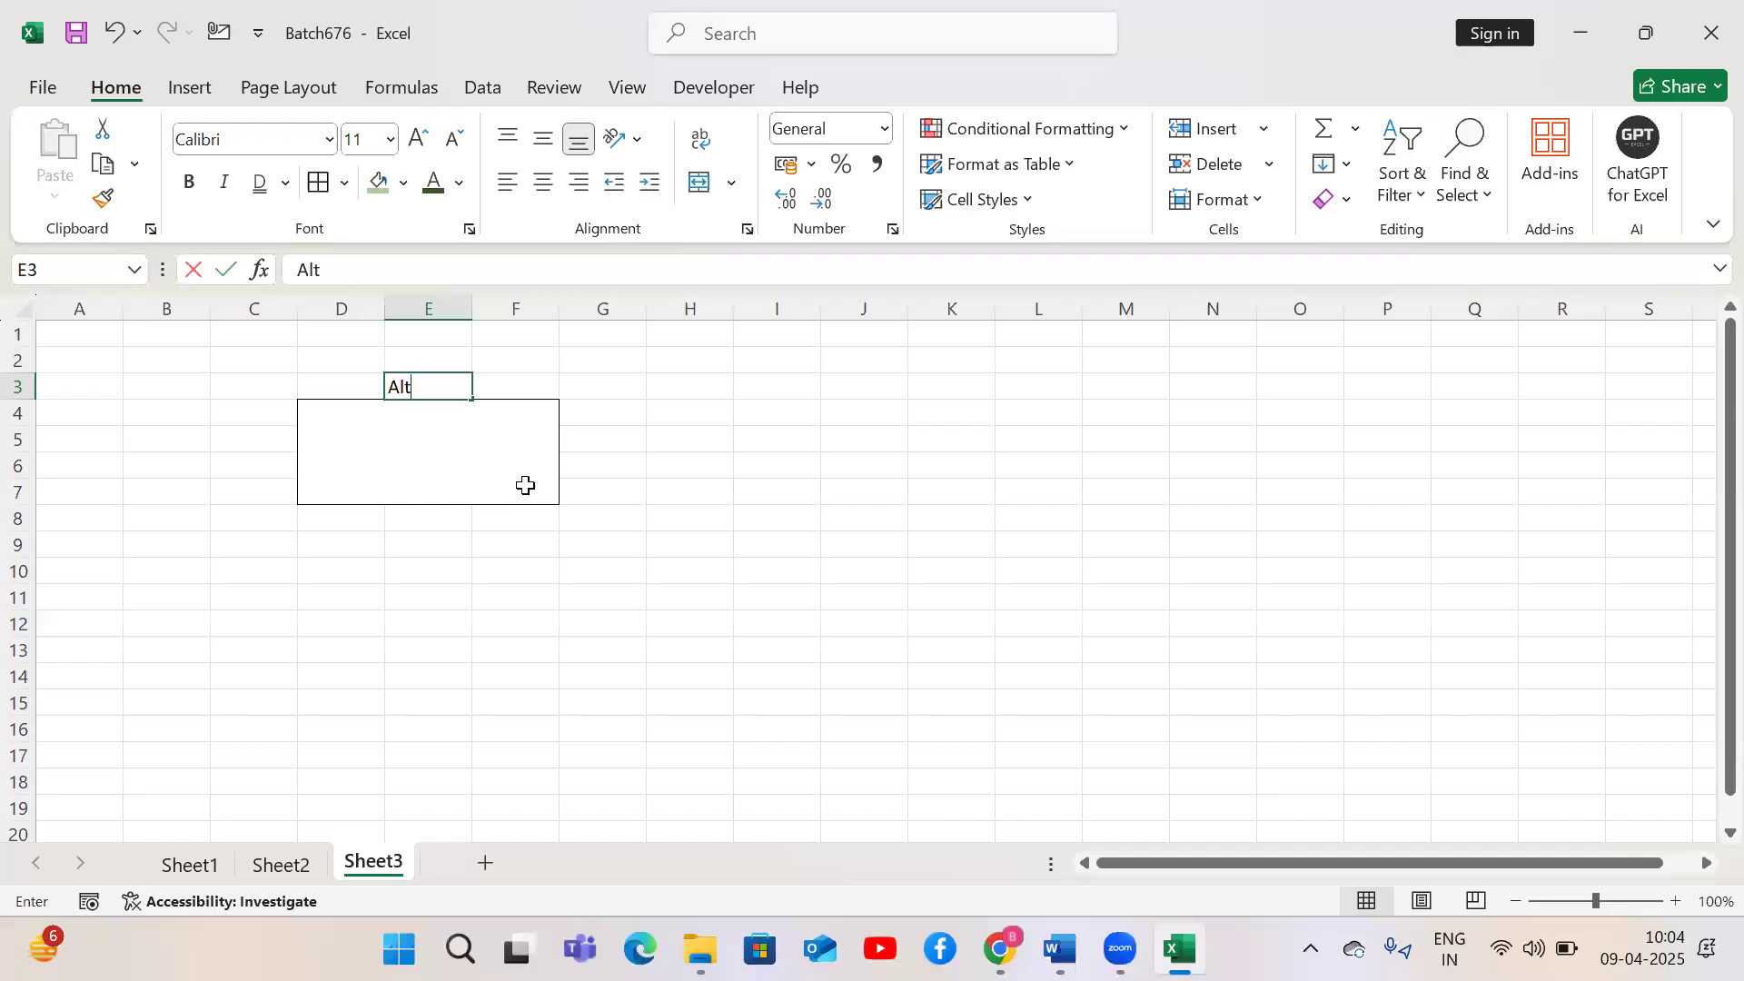
{"action": "type", "text": " + h + "}
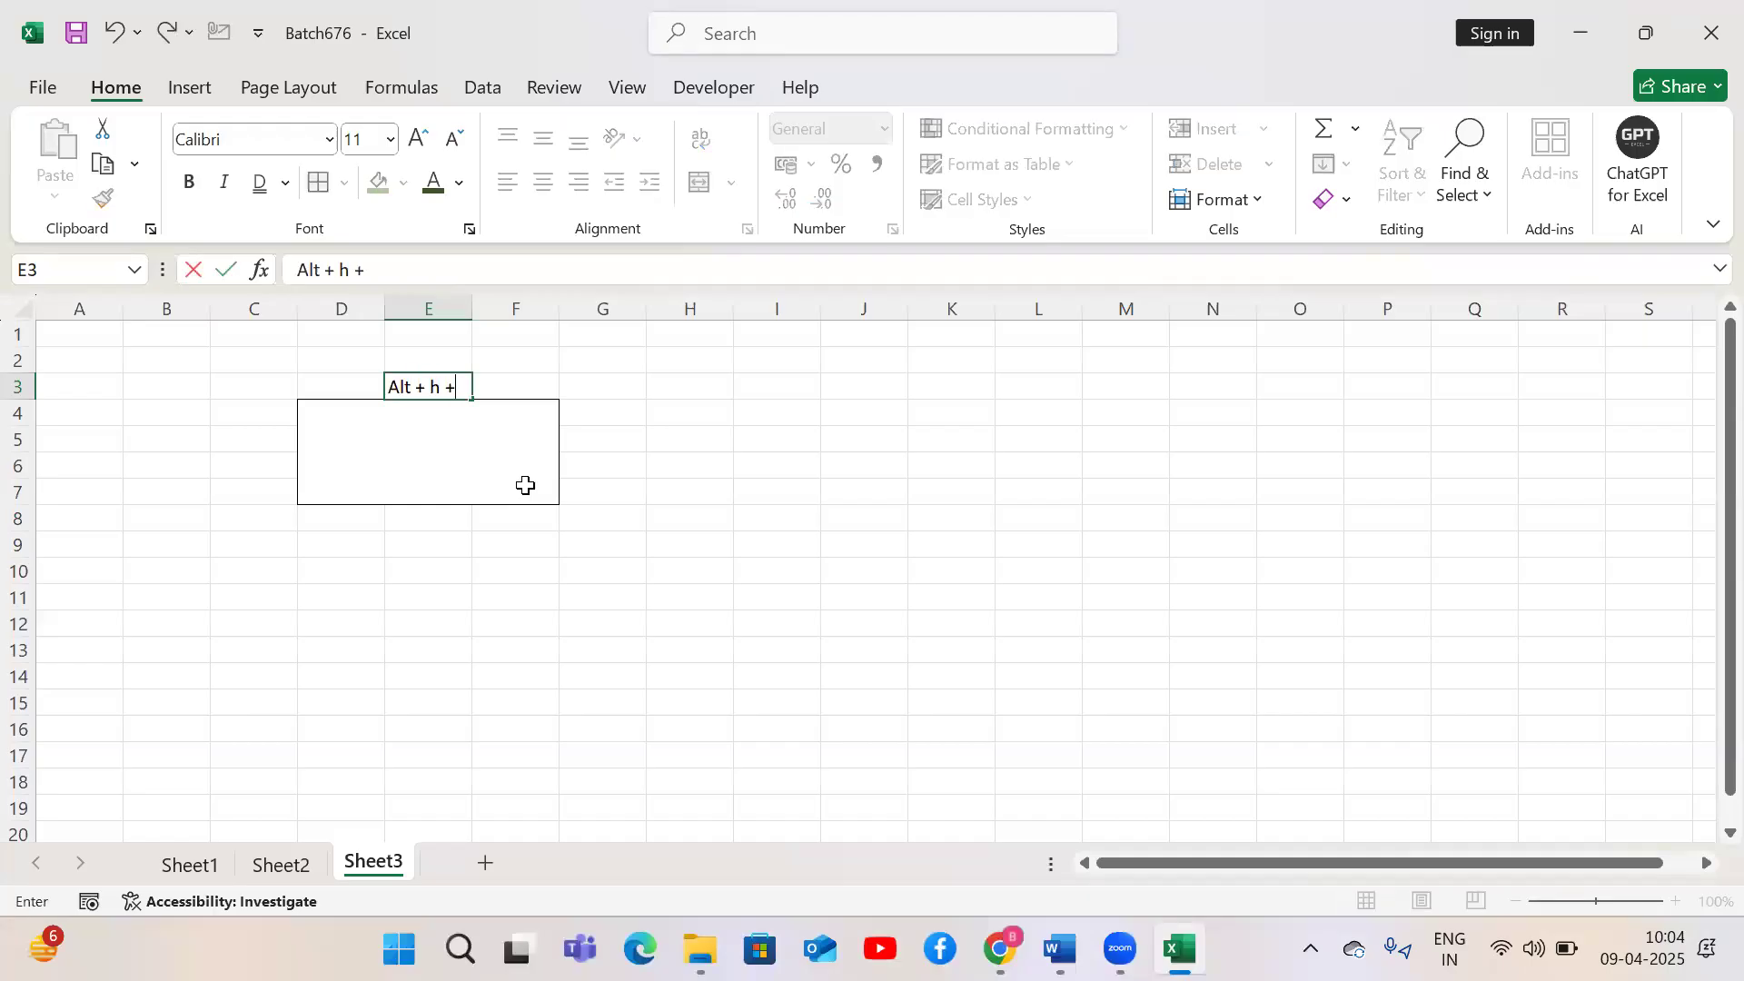
{"action": "type", "text": "M +C"}
{"action": "key", "text": "Return"}
{"action": "key", "text": "Up"}
{"action": "key", "text": "Up"}
{"action": "type", "text": "Merge & center"}
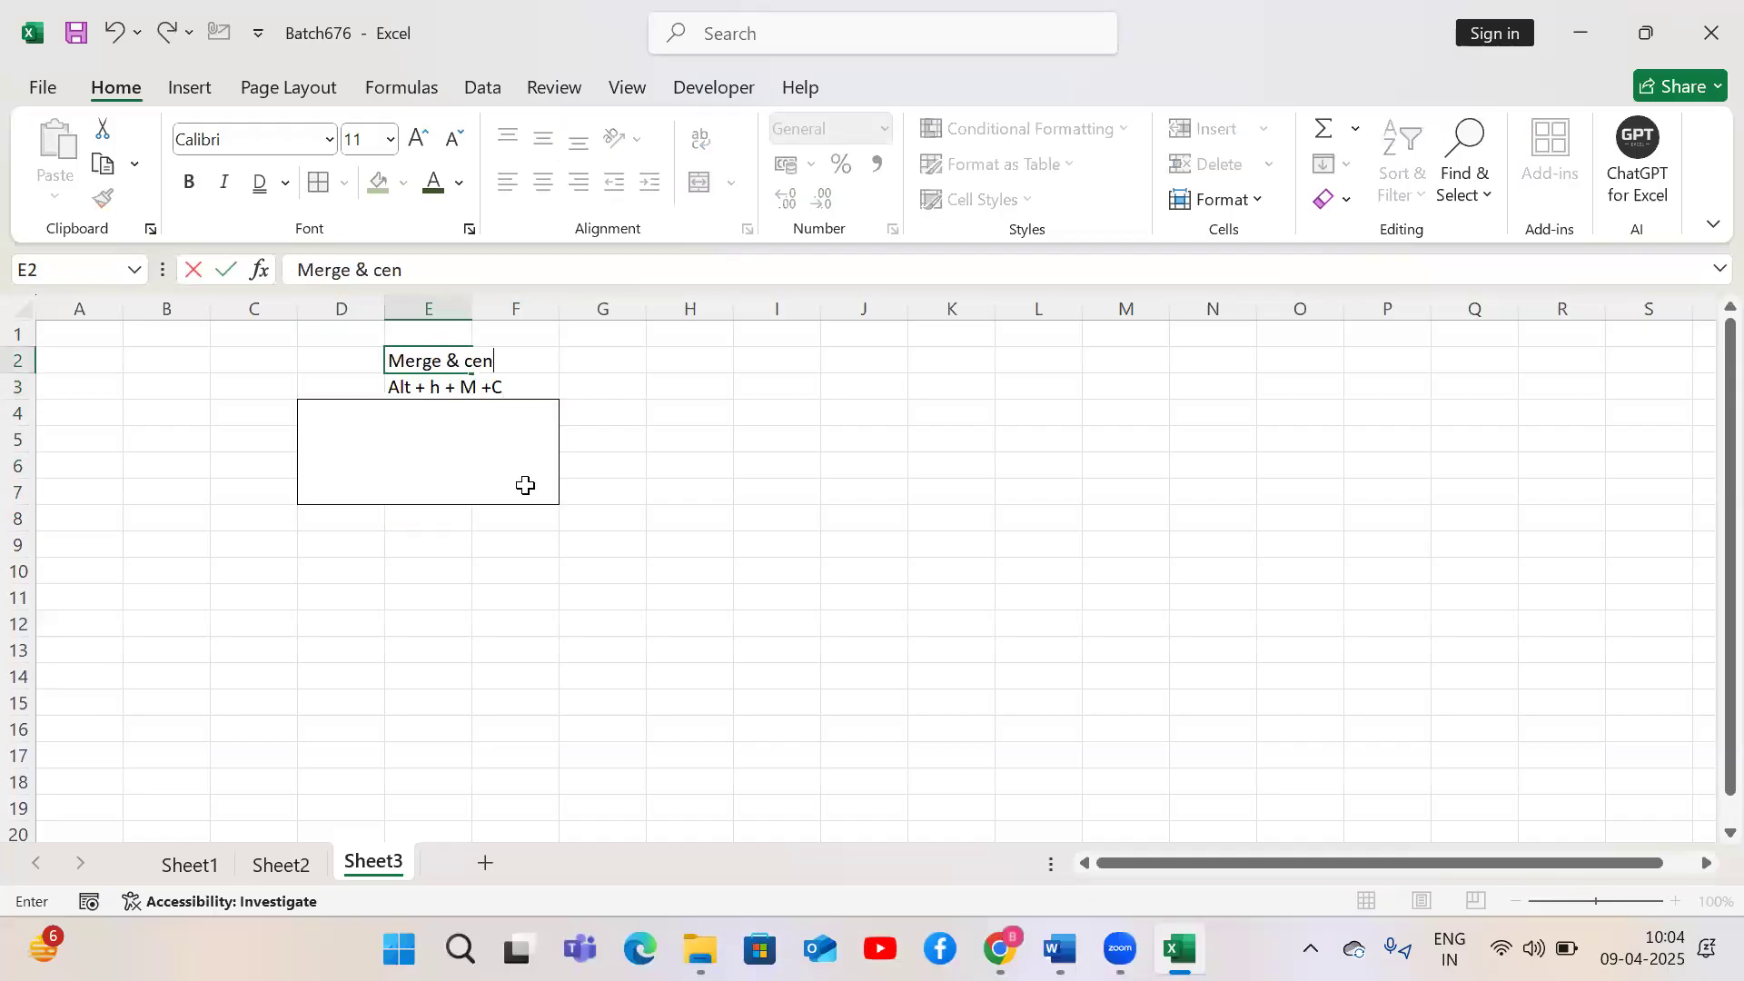
{"action": "key", "text": "Tab"}
Select cells H4 to J7 and apply Merge Across to them
{"action": "key", "text": "Down"}
{"action": "key", "text": "Right"}
{"action": "key", "text": "Right"}
{"action": "key", "text": "Right"}
{"action": "key", "text": "Down"}
{"action": "key", "text": "Left"}
{"action": "key", "text": "shift+Right"}
{"action": "key", "text": "shift+Right"}
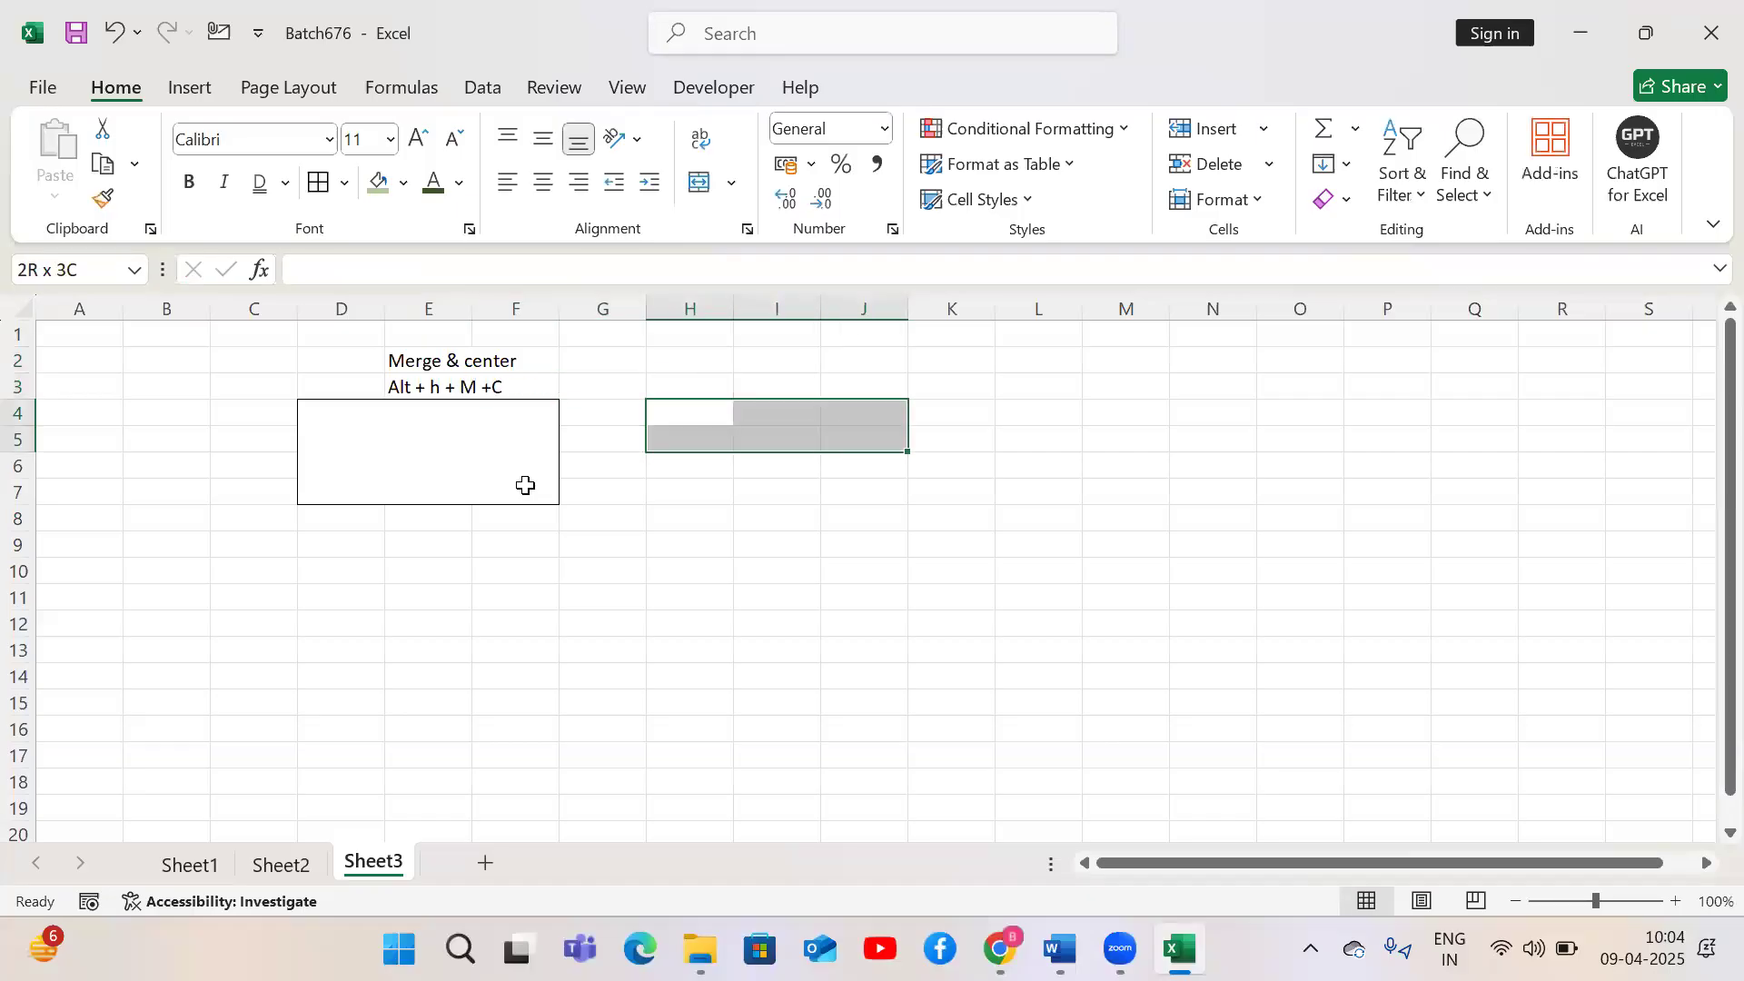
{"action": "key", "text": "shift+Down"}
{"action": "key", "text": "shift+Down"}
{"action": "key", "text": "shift+Down"}
{"action": "key", "text": "alt"}
{"action": "key", "text": "h"}
{"action": "key", "text": "m"}
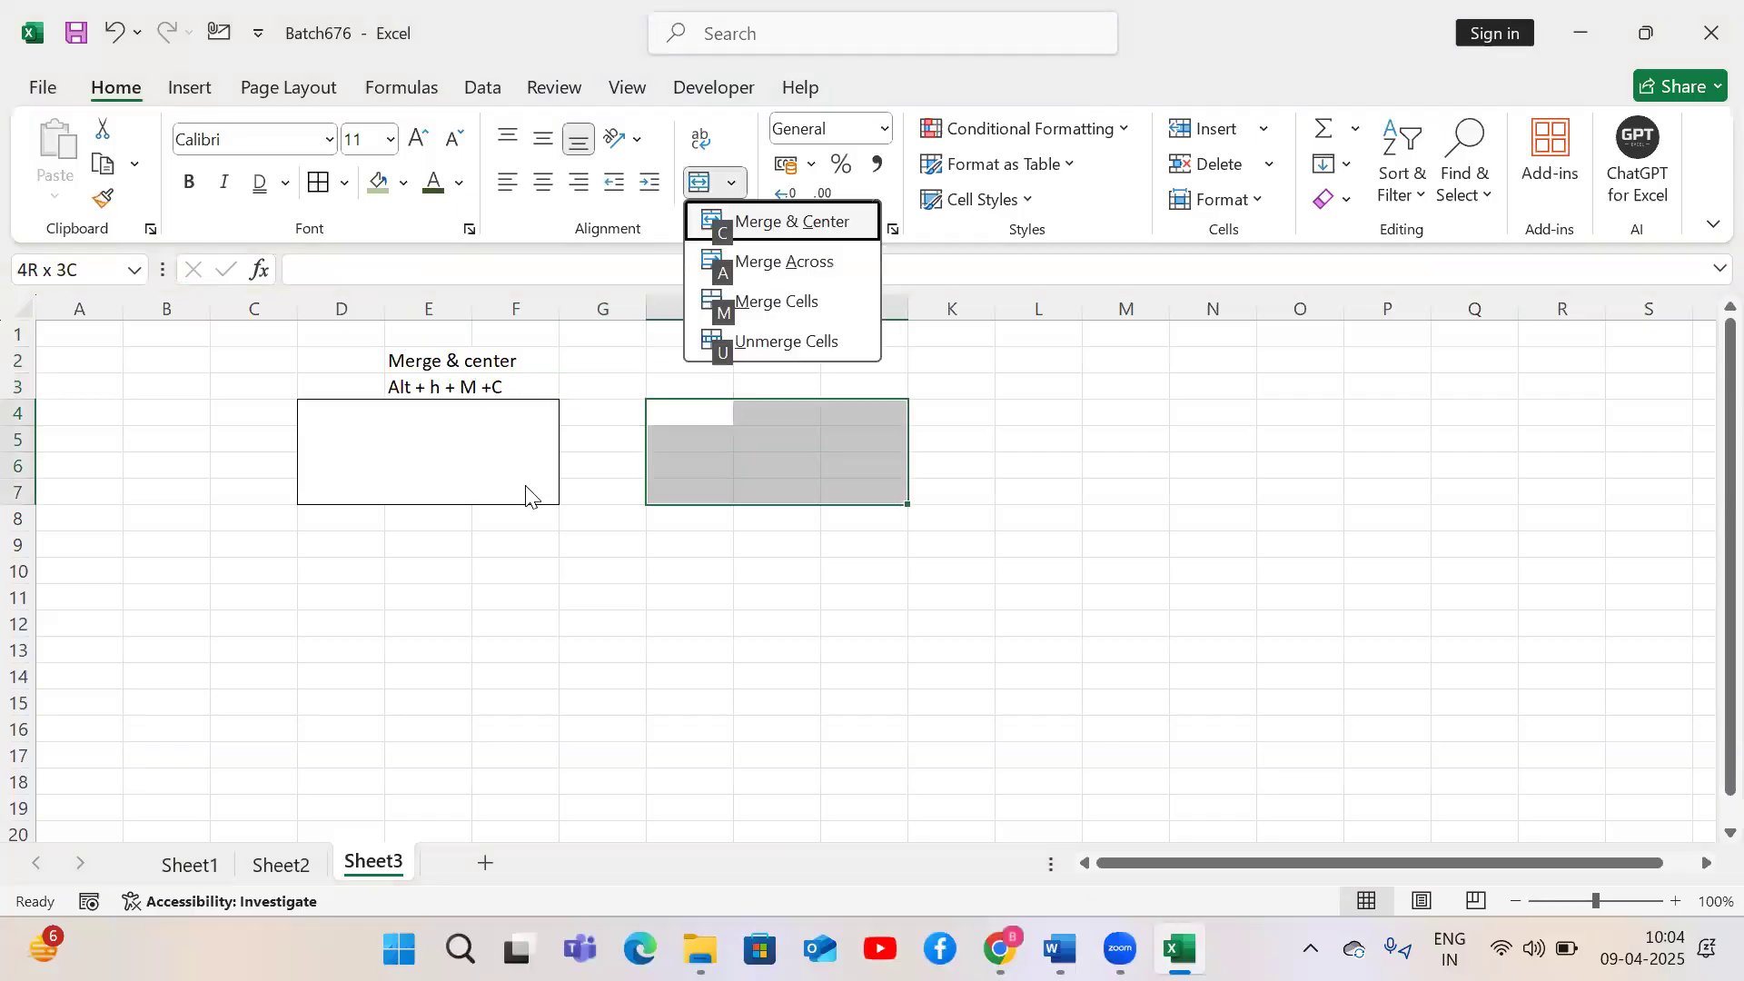
{"action": "key", "text": "c"}
{"action": "key", "text": "alt"}
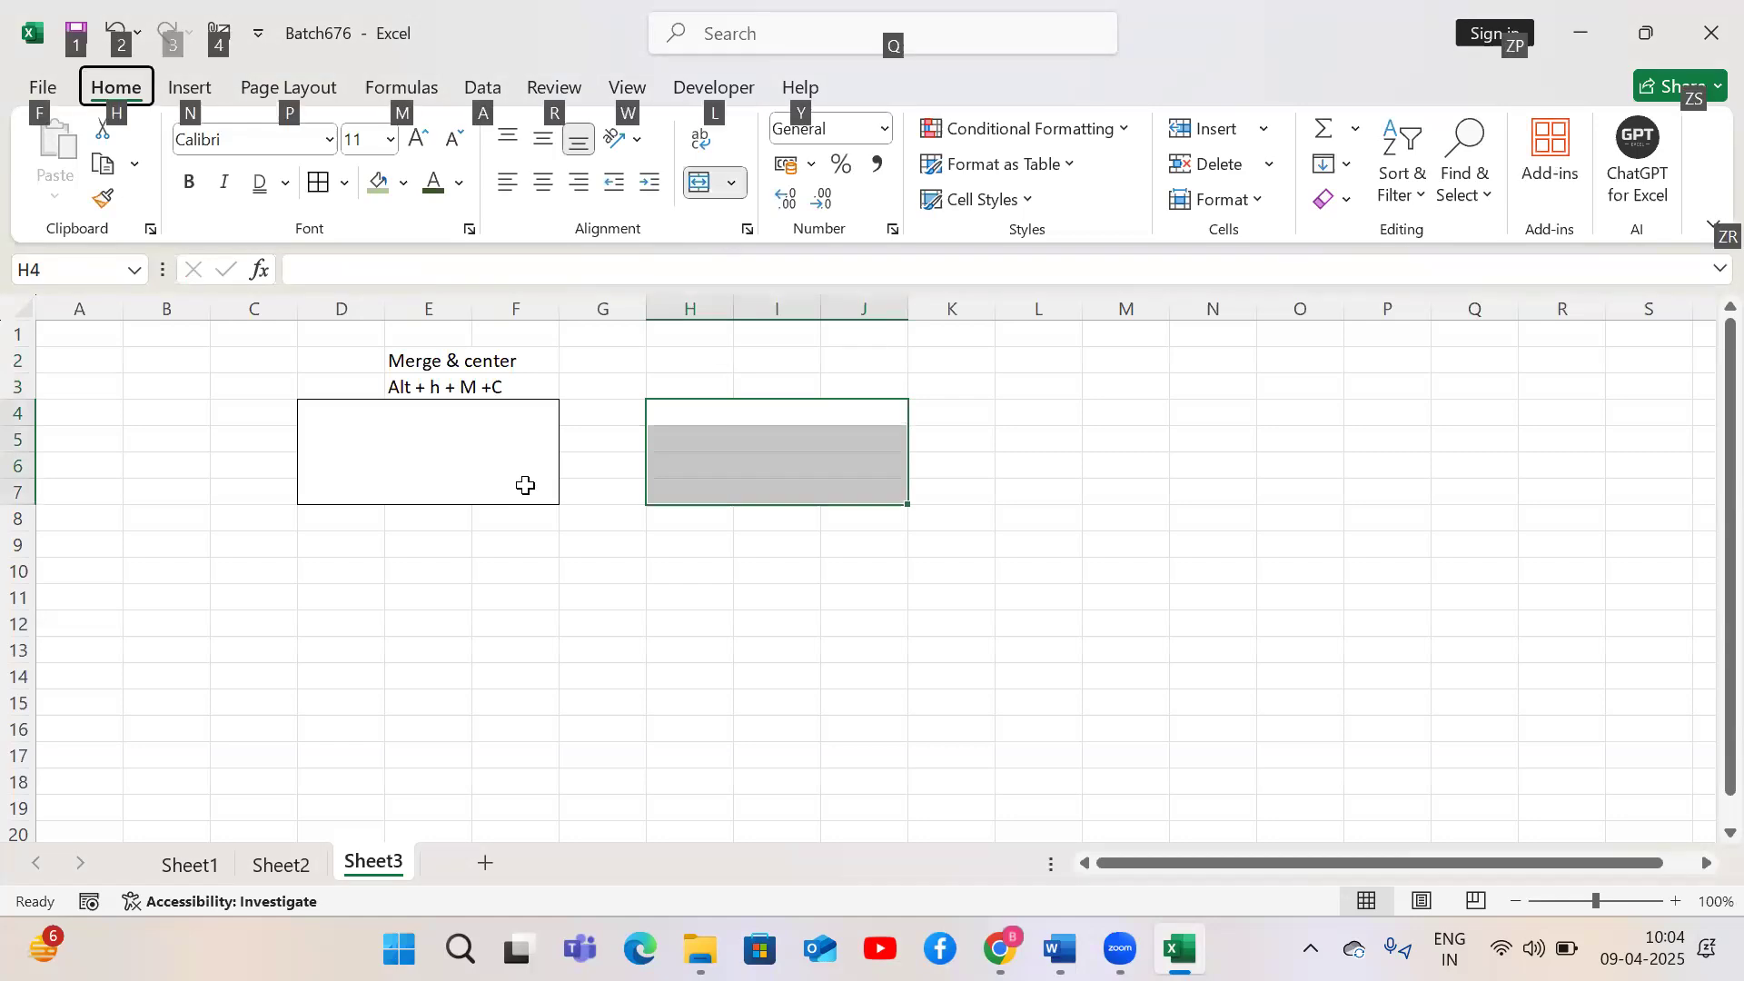
{"action": "key", "text": "h"}
{"action": "key", "text": "m"}
{"action": "key", "text": "a"}
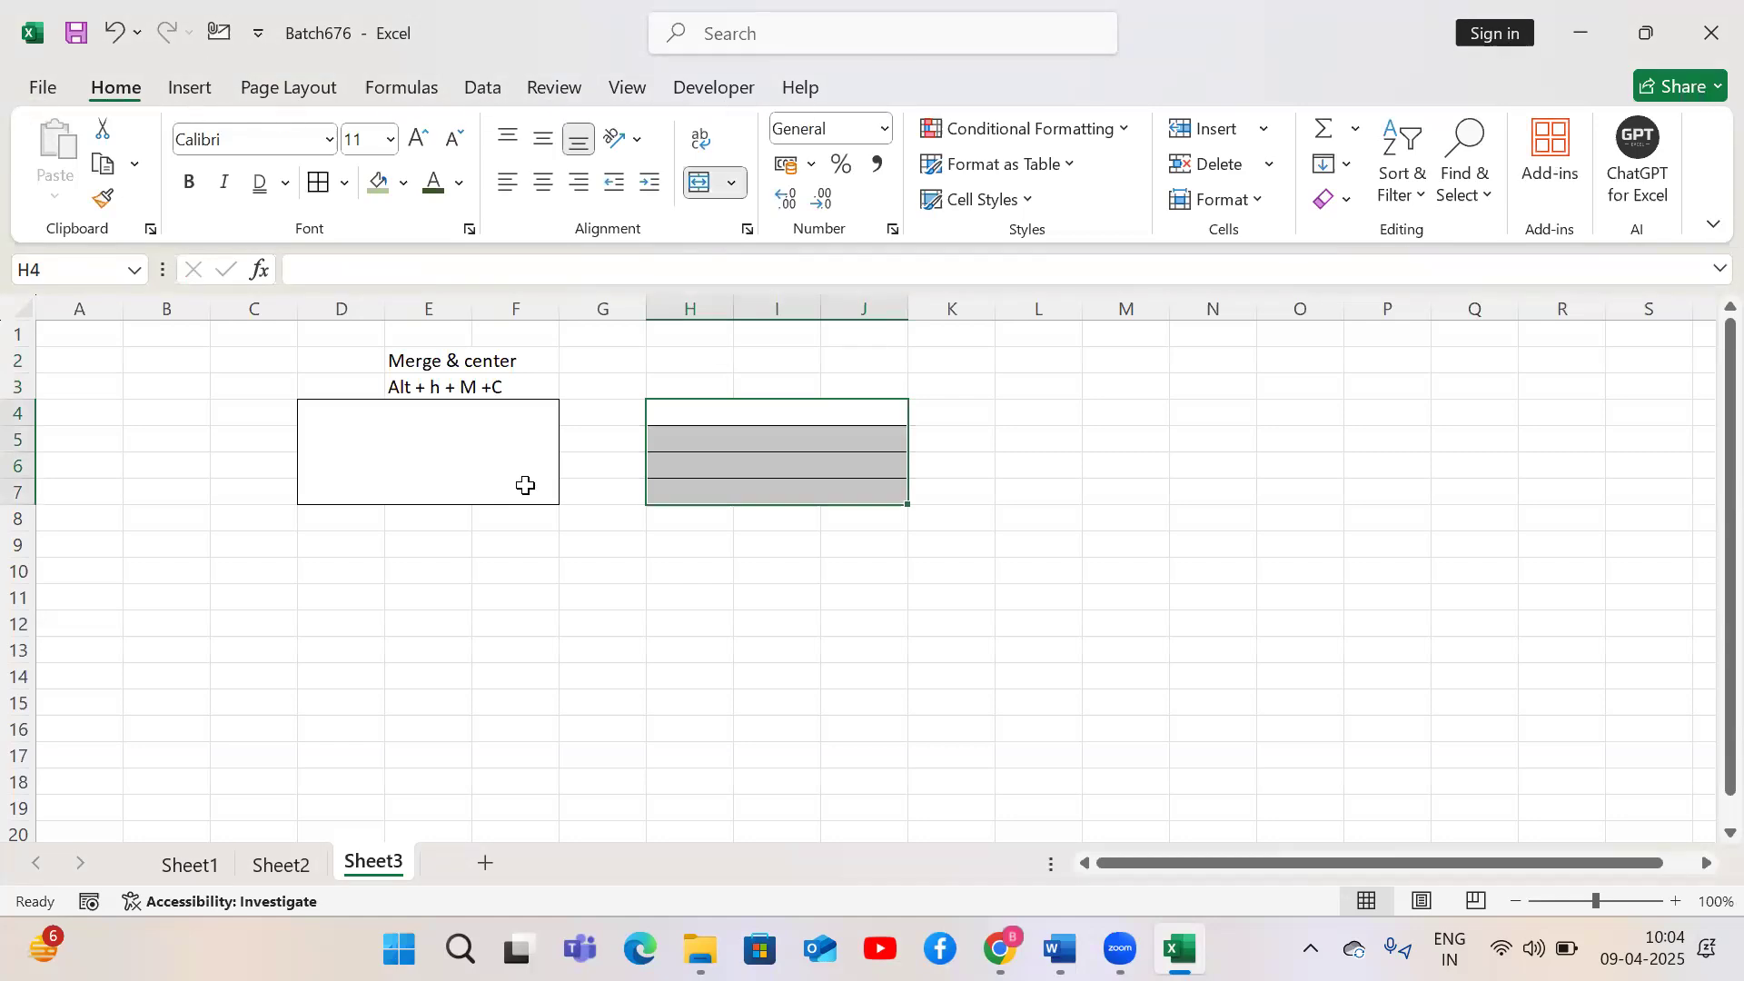
Label the second block with 'Merge Across' in I3 and 'Alt + H + M+A' in I2
{"action": "key", "text": "Up"}
{"action": "key", "text": "Right"}
{"action": "type", "text": "Mer"}
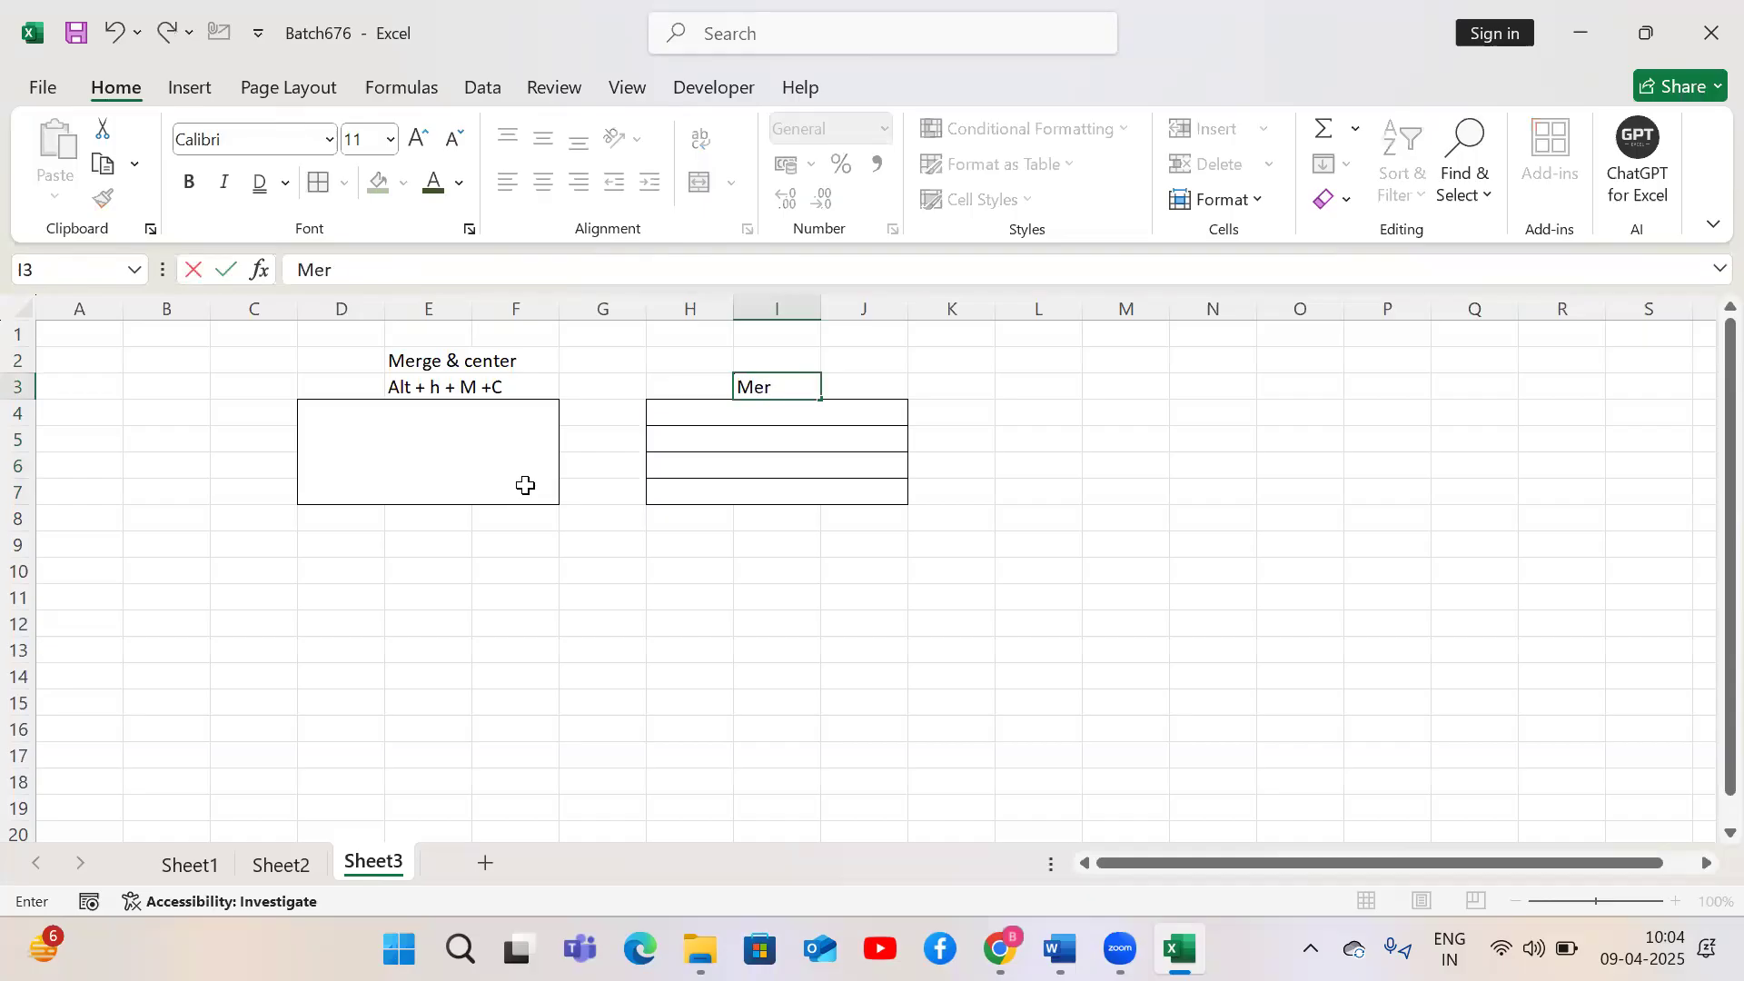
{"action": "type", "text": "ge Across"}
{"action": "key", "text": "Return"}
{"action": "key", "text": "Up"}
{"action": "key", "text": "Up"}
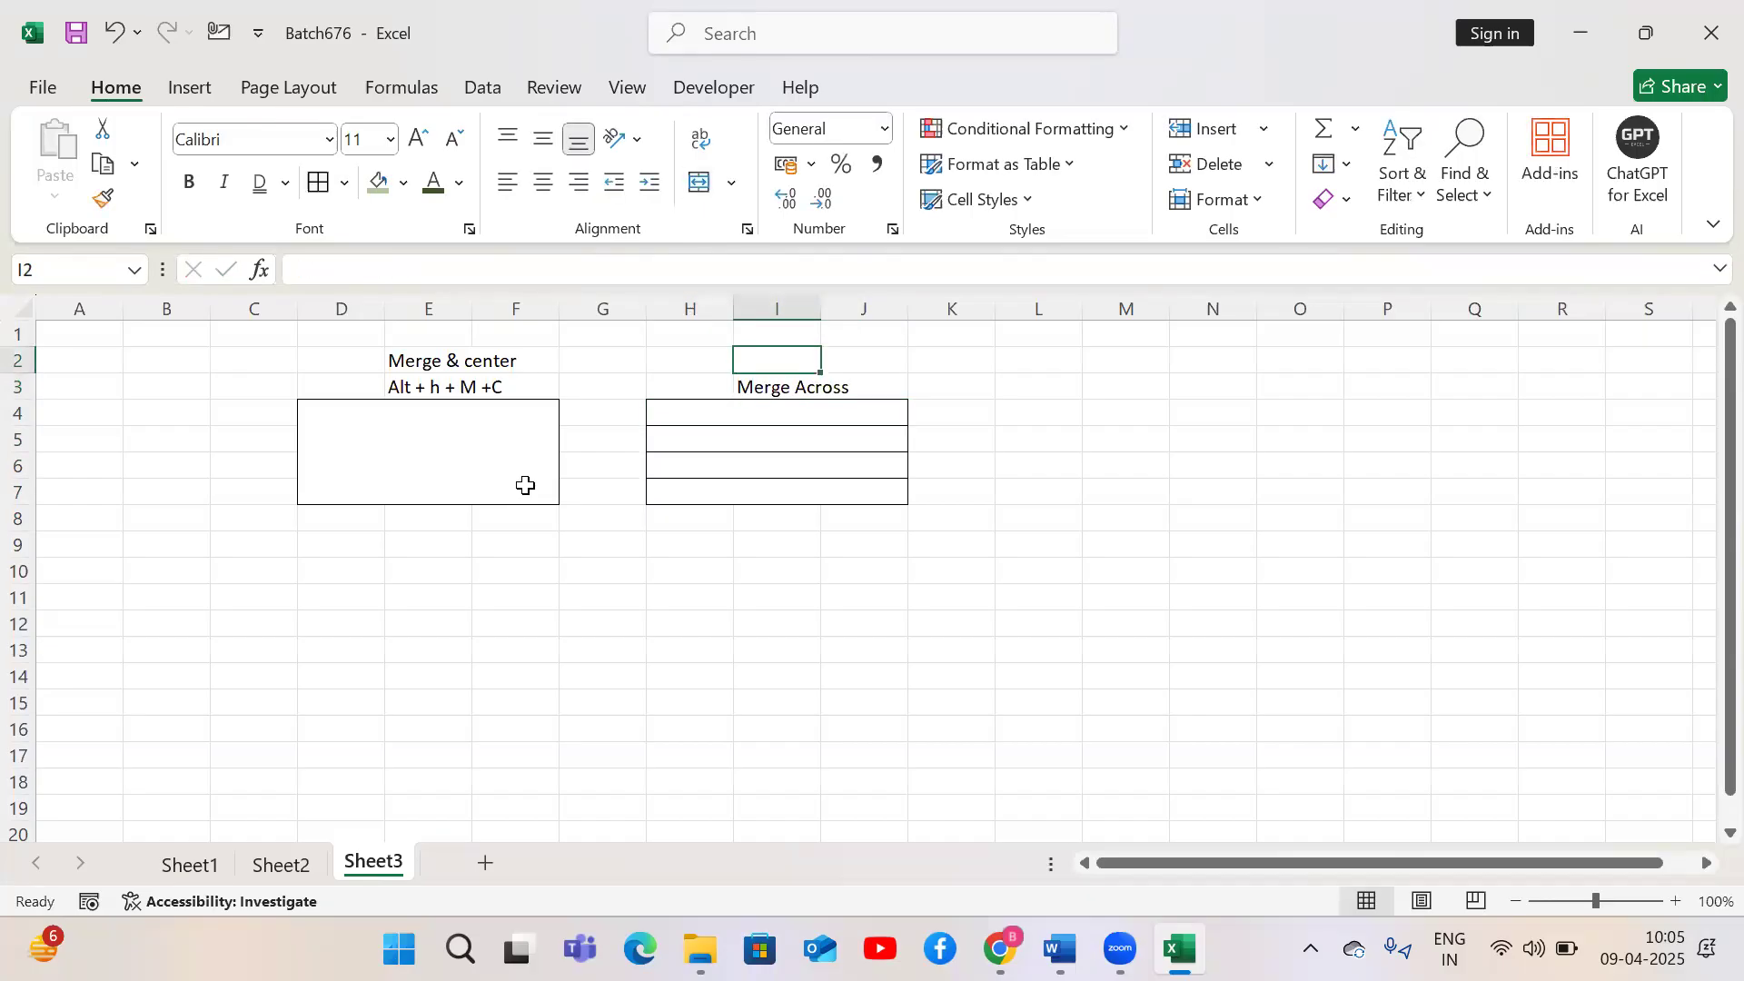
{"action": "type", "text": "Alt +"}
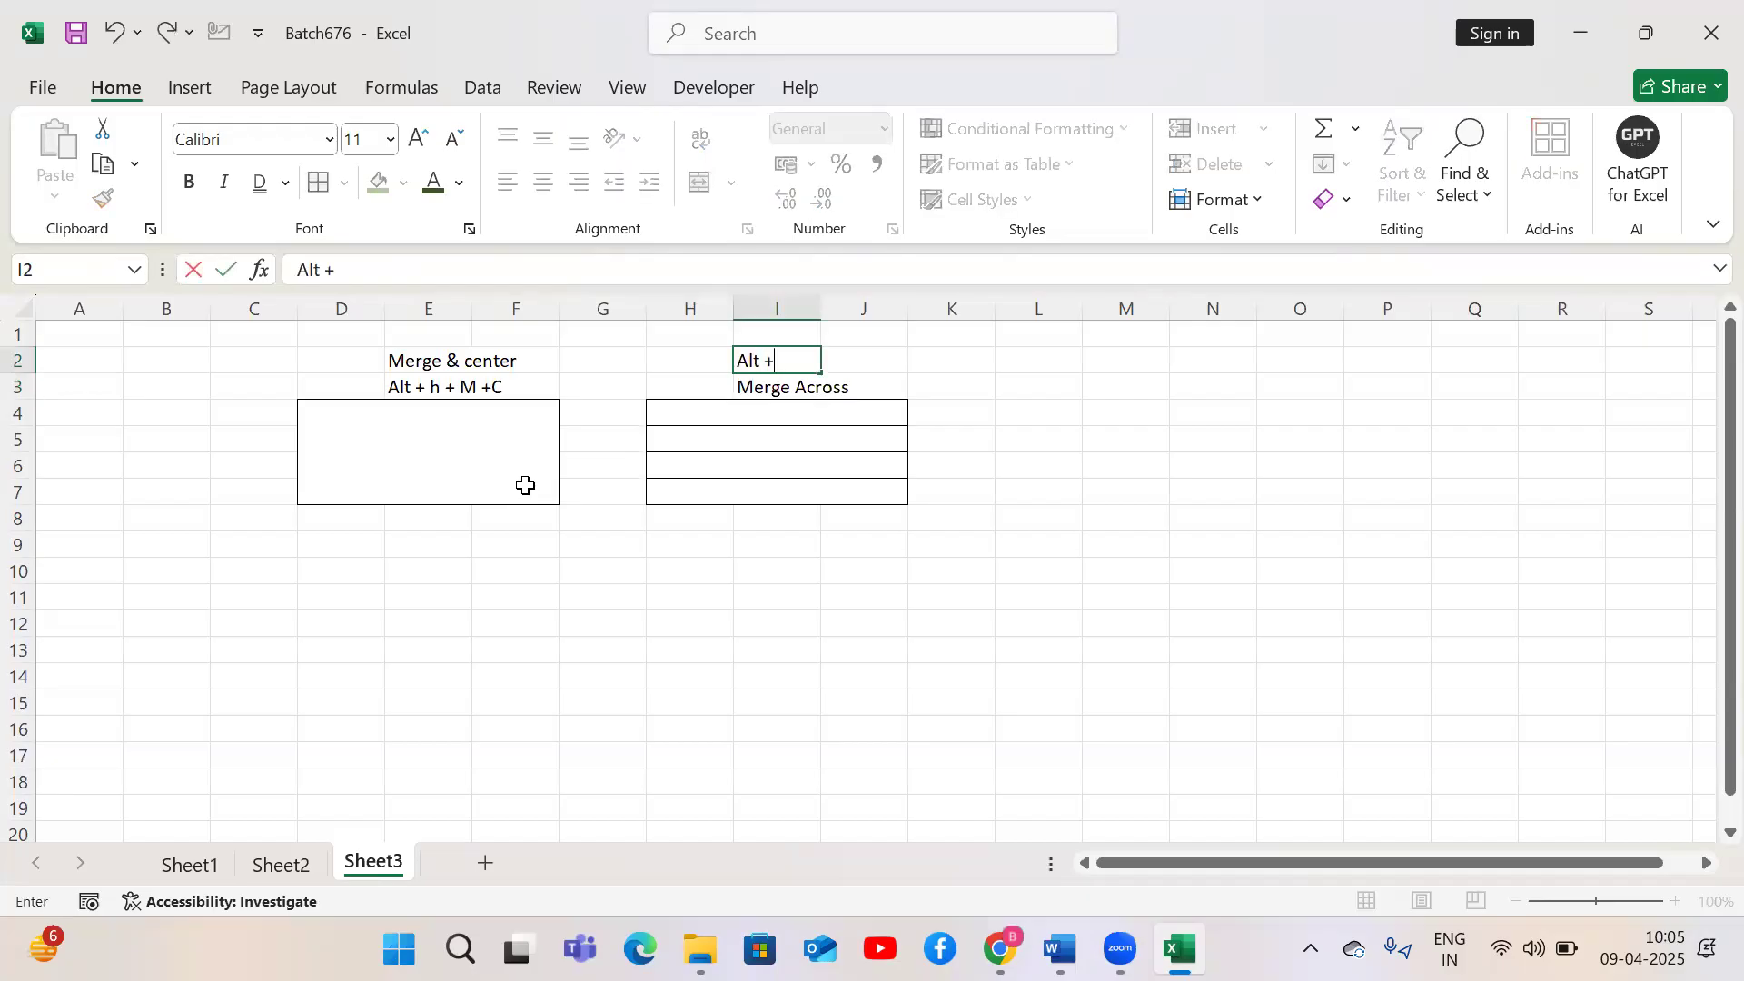
{"action": "type", "text": " H + M+A"}
{"action": "key", "text": "Return"}
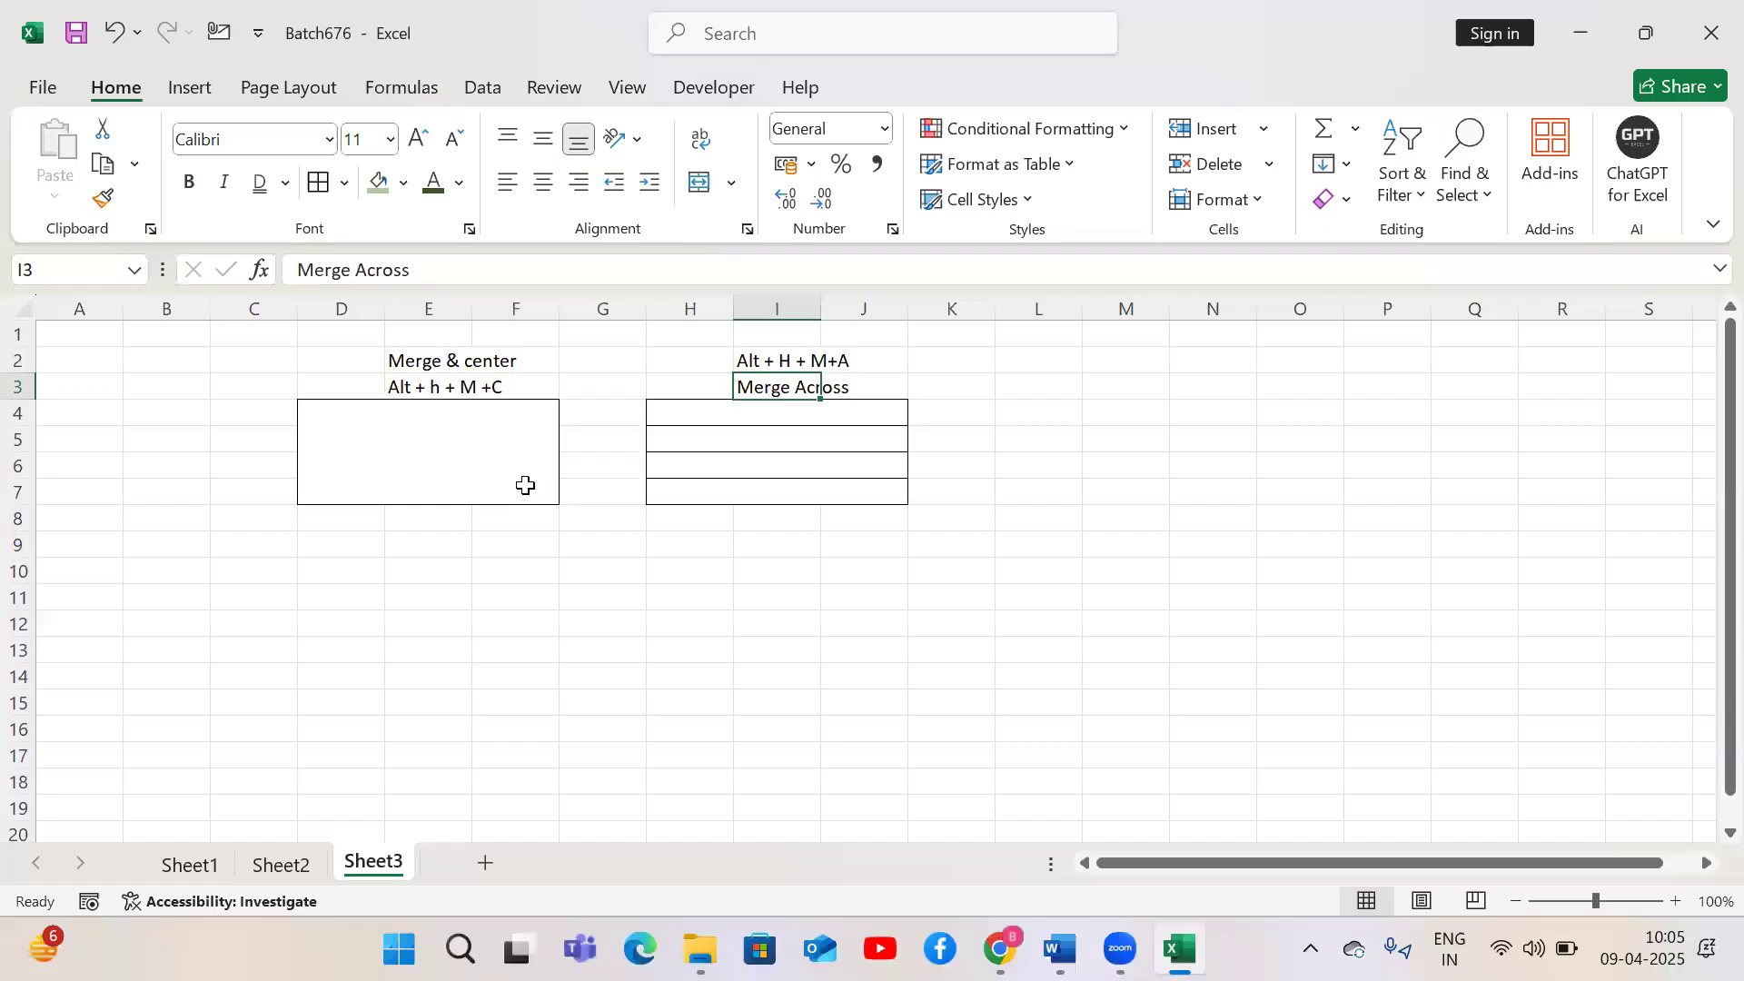
Select cells L4 to N7 and apply Merge Cells to them
{"action": "key", "text": "Down"}
{"action": "left_click", "coordinate": [525, 486]}
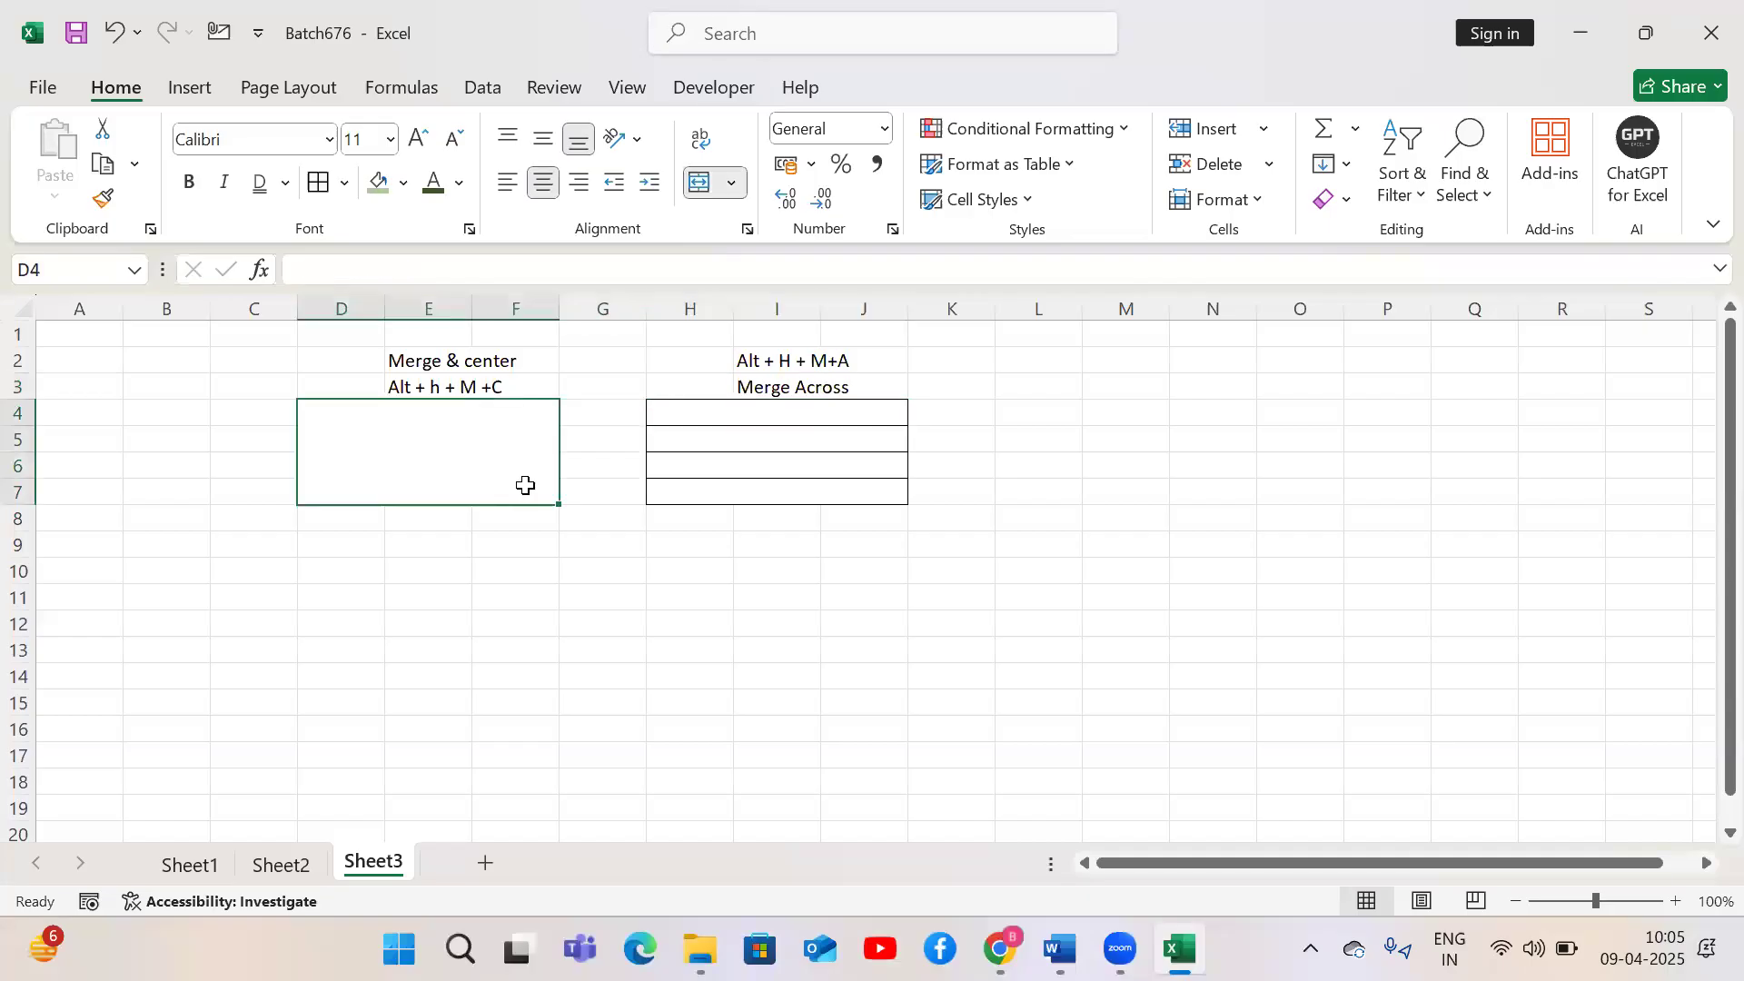
{"action": "key", "text": "Right"}
{"action": "key", "text": "Right"}
{"action": "key", "text": "Right"}
{"action": "key", "text": "Right"}
{"action": "key", "text": "Right"}
{"action": "key", "text": "Left"}
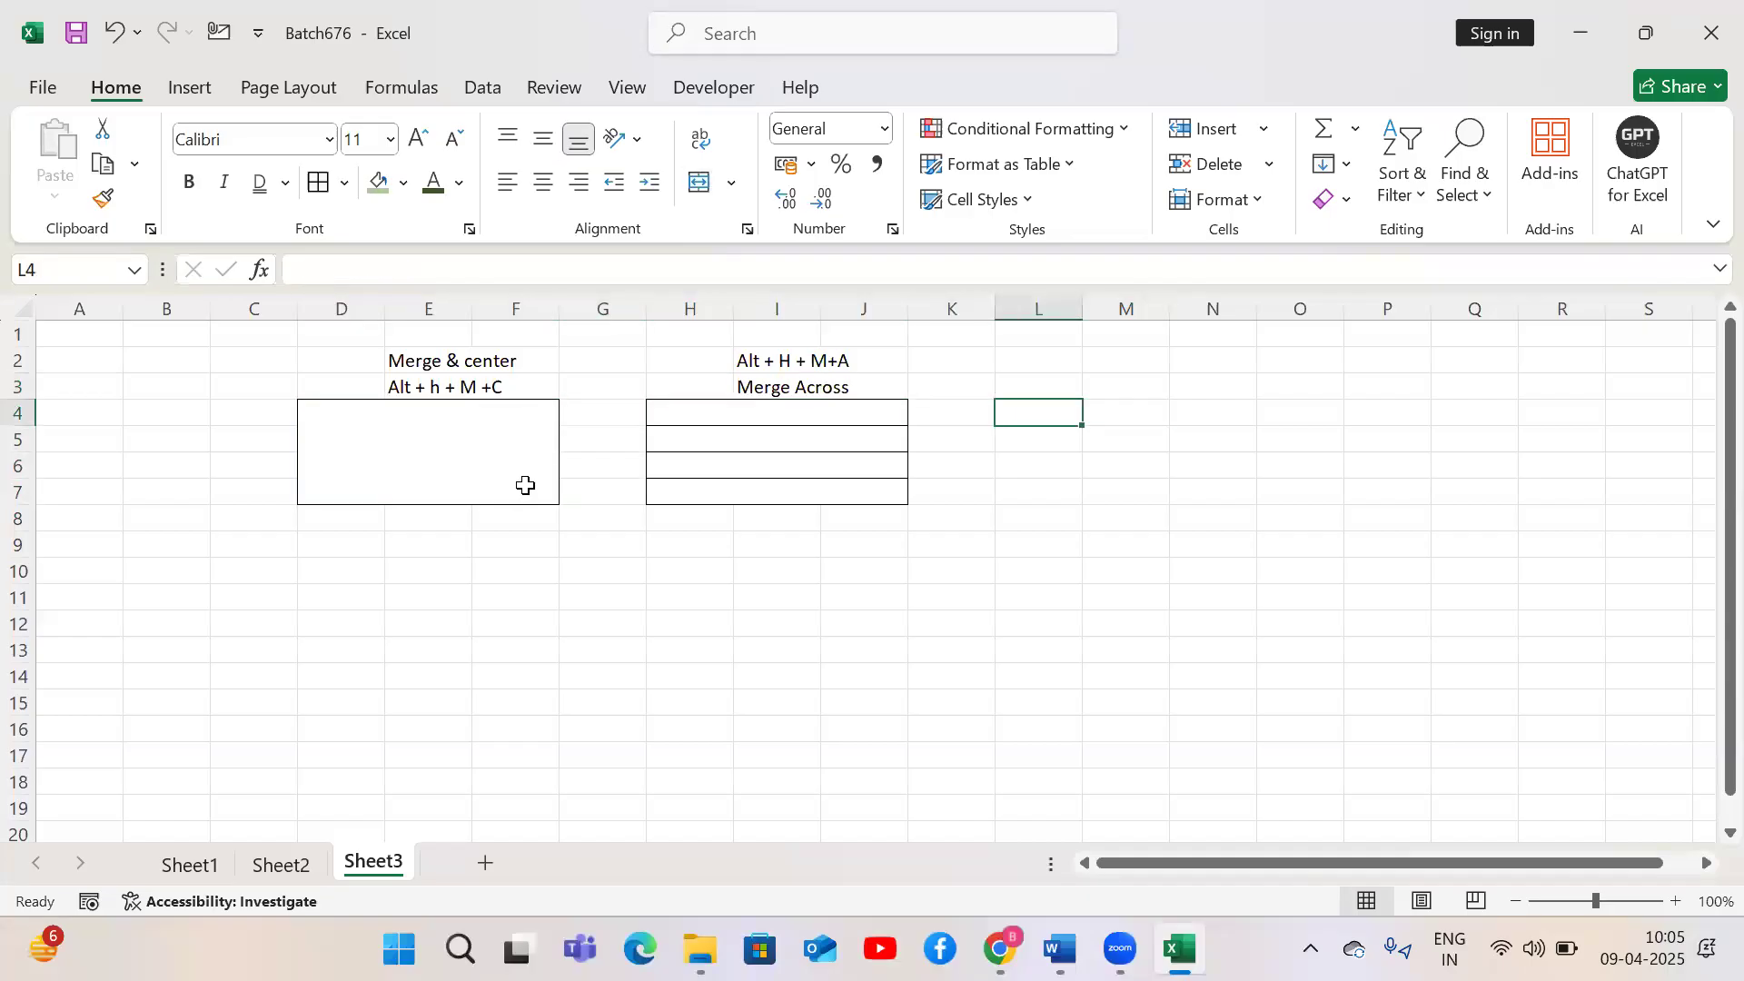
{"action": "key", "text": "shift+Right"}
{"action": "key", "text": "shift+Right"}
{"action": "key", "text": "shift+Down"}
{"action": "key", "text": "shift+Down"}
{"action": "key", "text": "shift+Down"}
{"action": "key", "text": "alt+h"}
{"action": "key", "text": "m"}
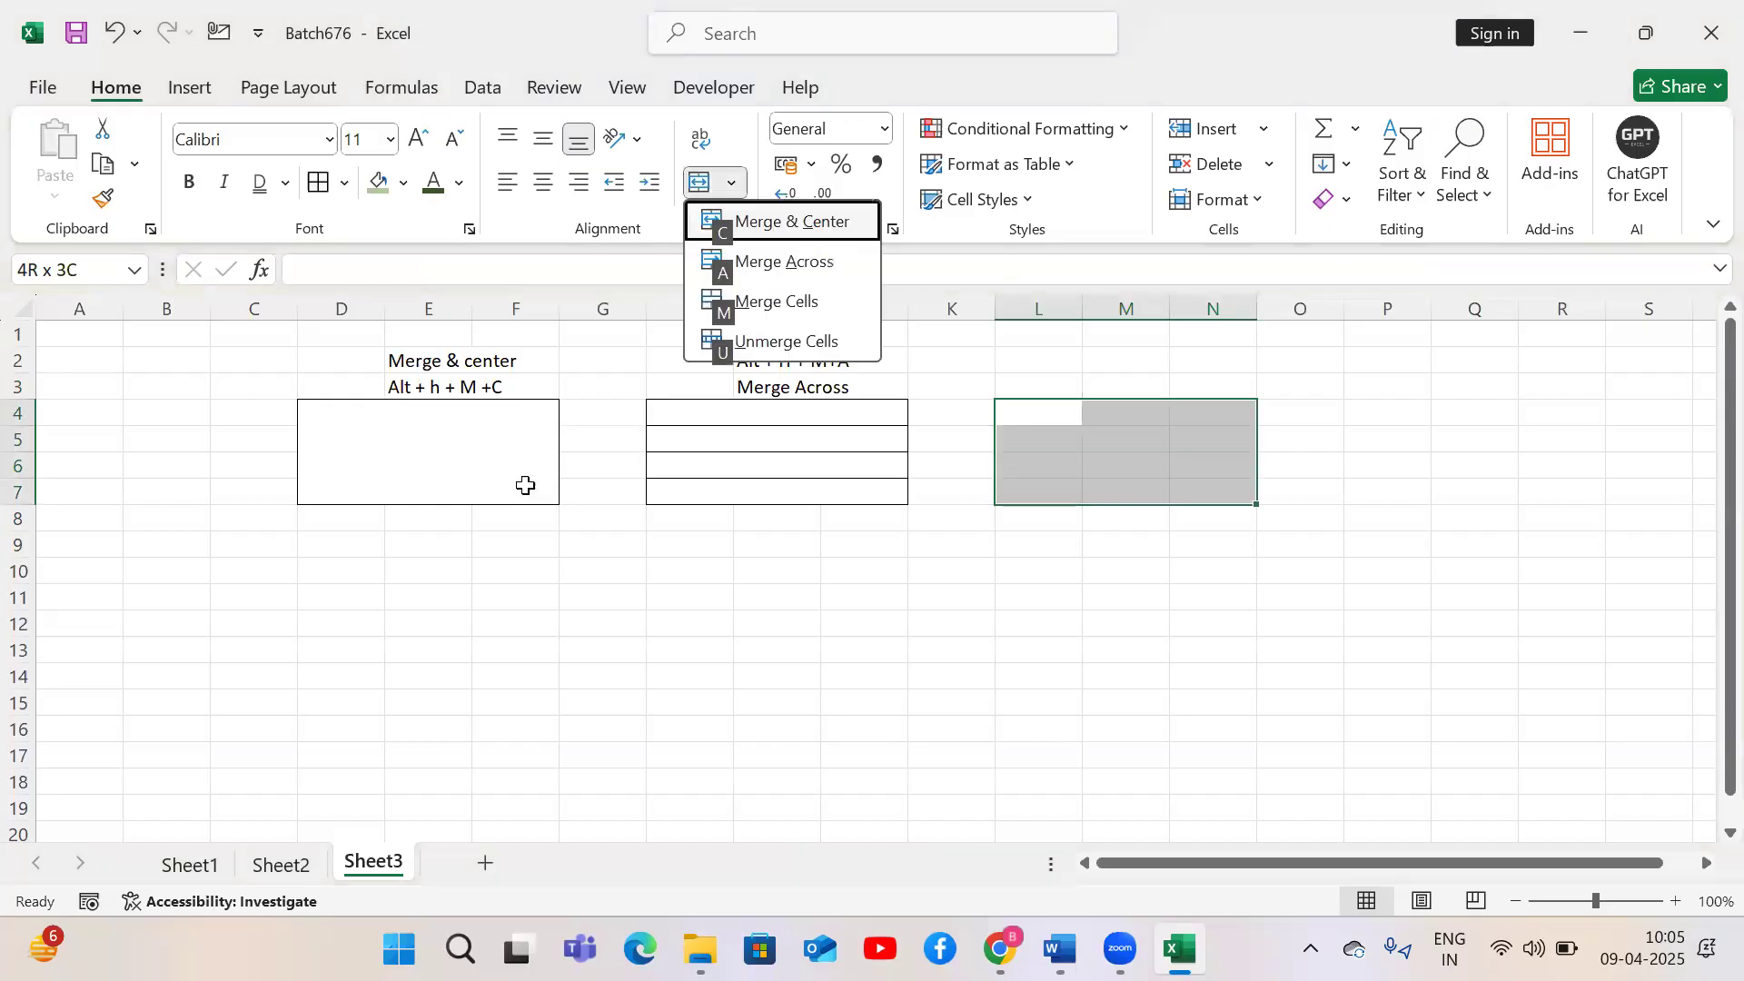
{"action": "key", "text": "m"}
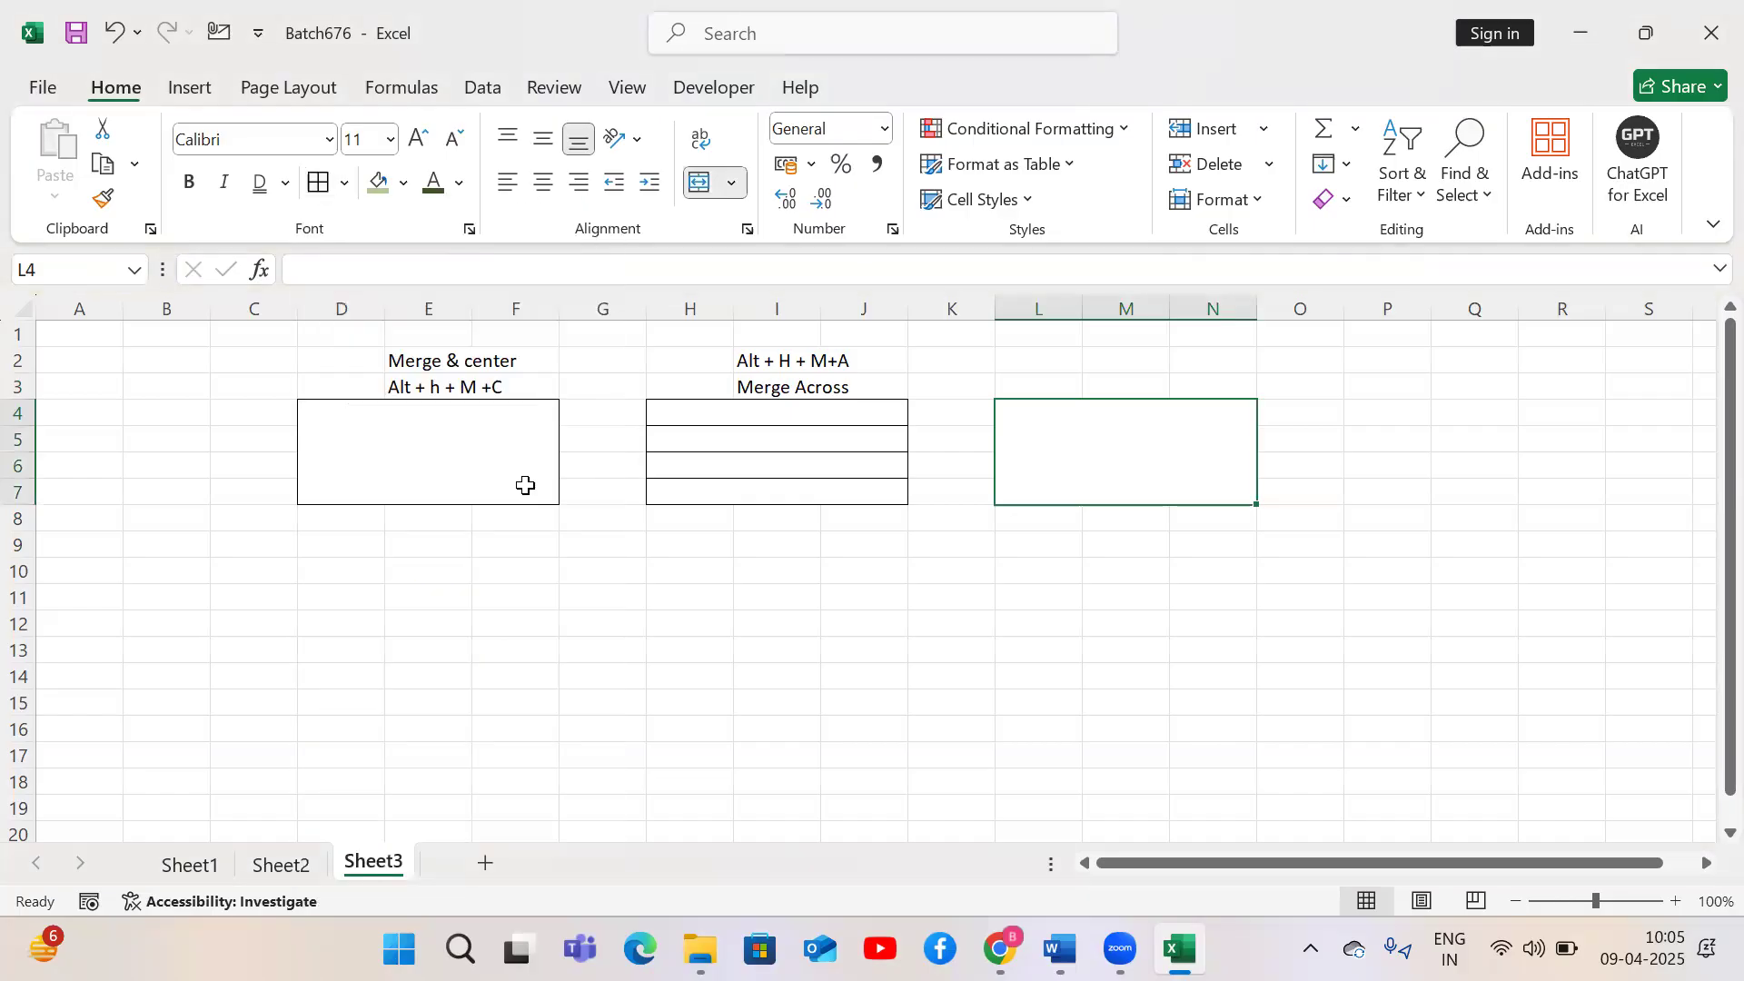
Label the third block with 'Merge cells' in M3 and 'Alt + H + M +M' in M2
{"action": "key", "text": "Up"}
{"action": "type", "text": "Merg"}
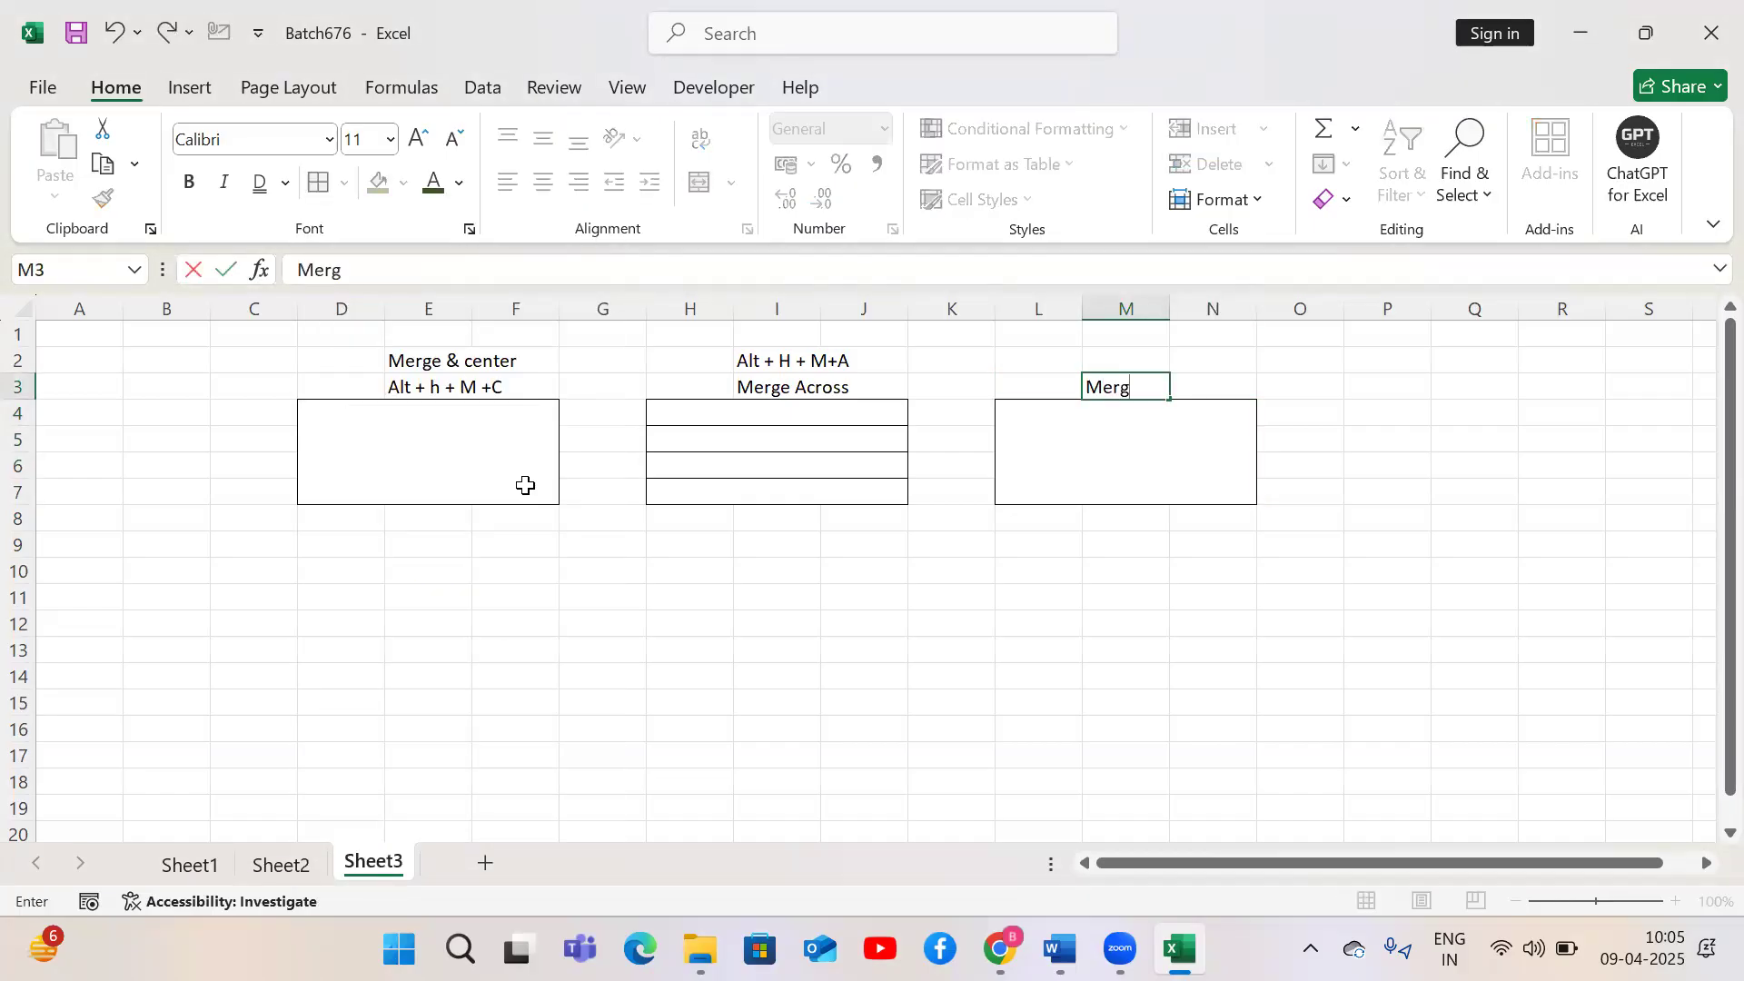
{"action": "type", "text": "e cells"}
{"action": "key", "text": "Up"}
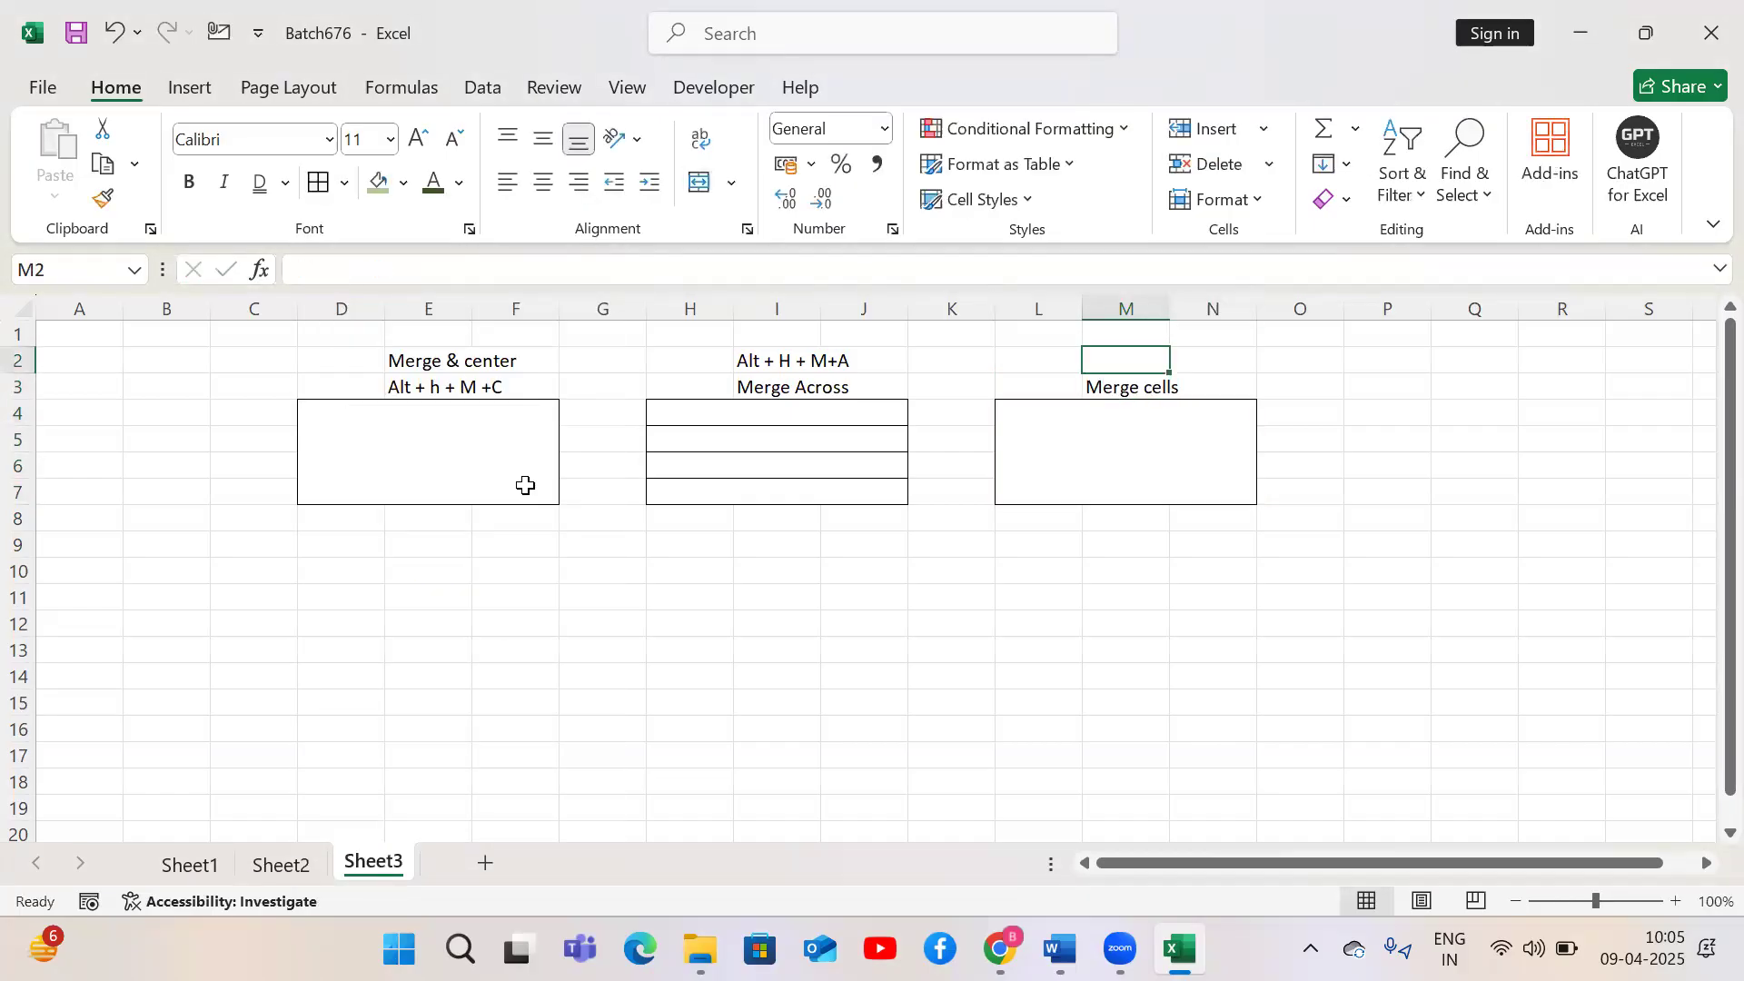
{"action": "type", "text": "Alt + H"}
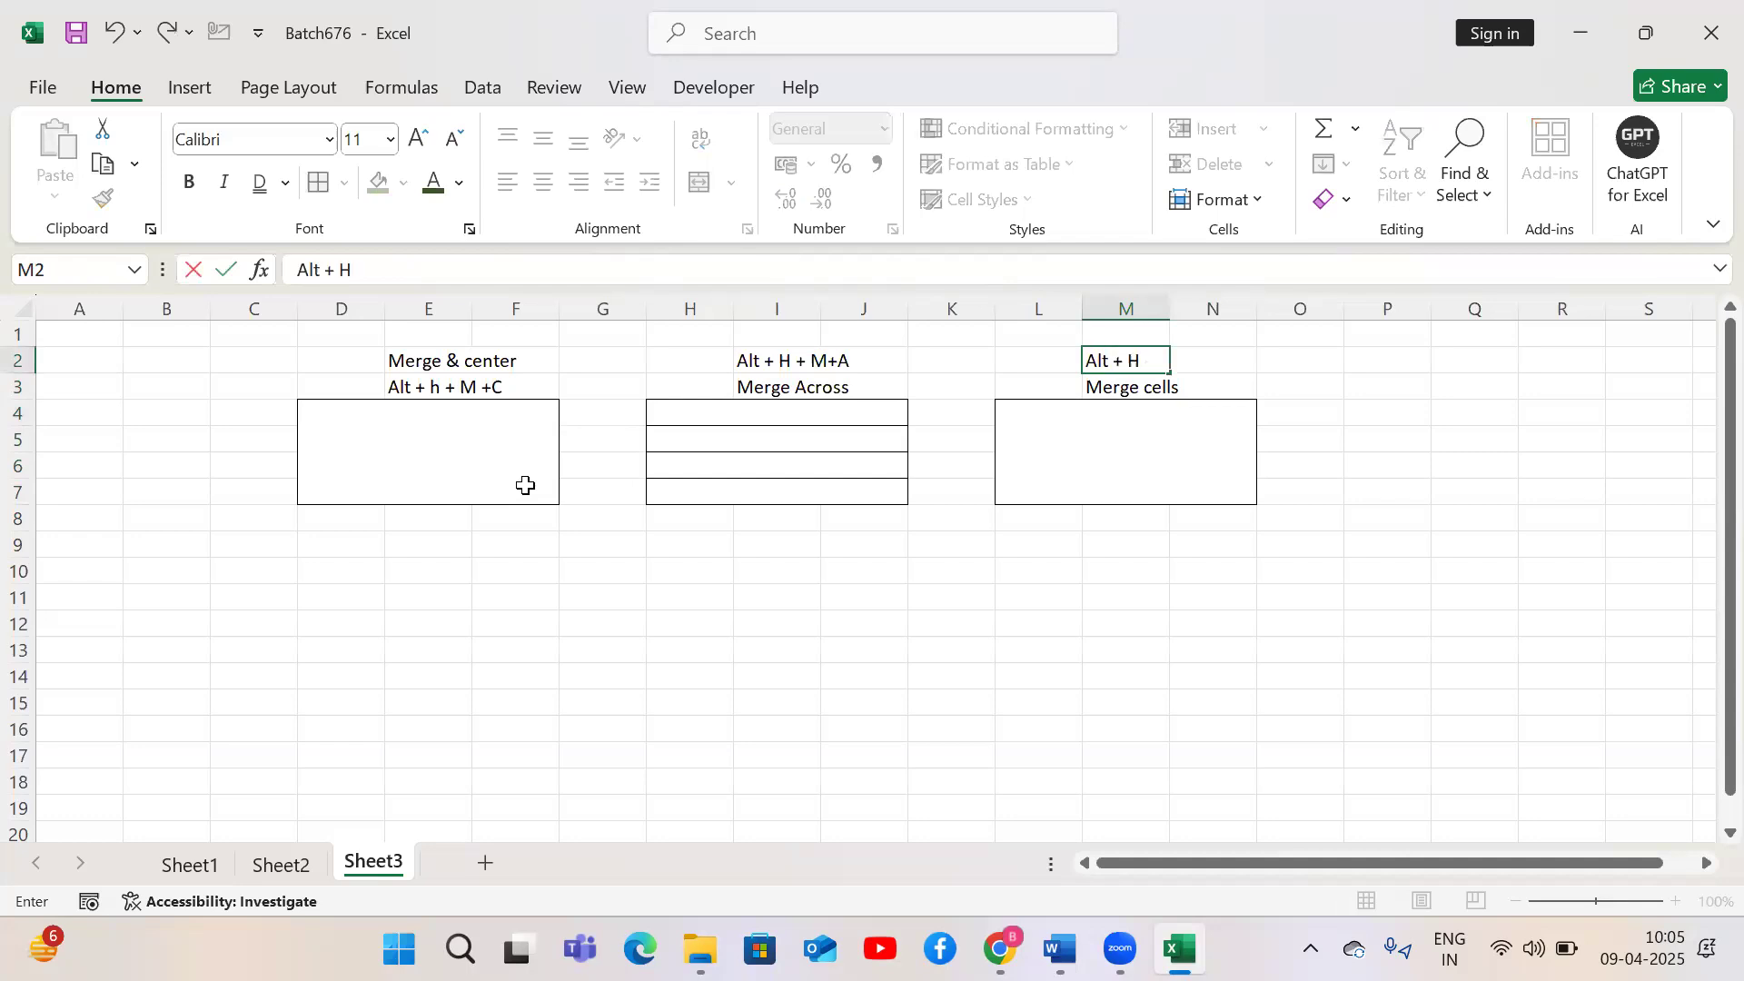
{"action": "type", "text": " + M +M"}
{"action": "key", "text": "Return"}
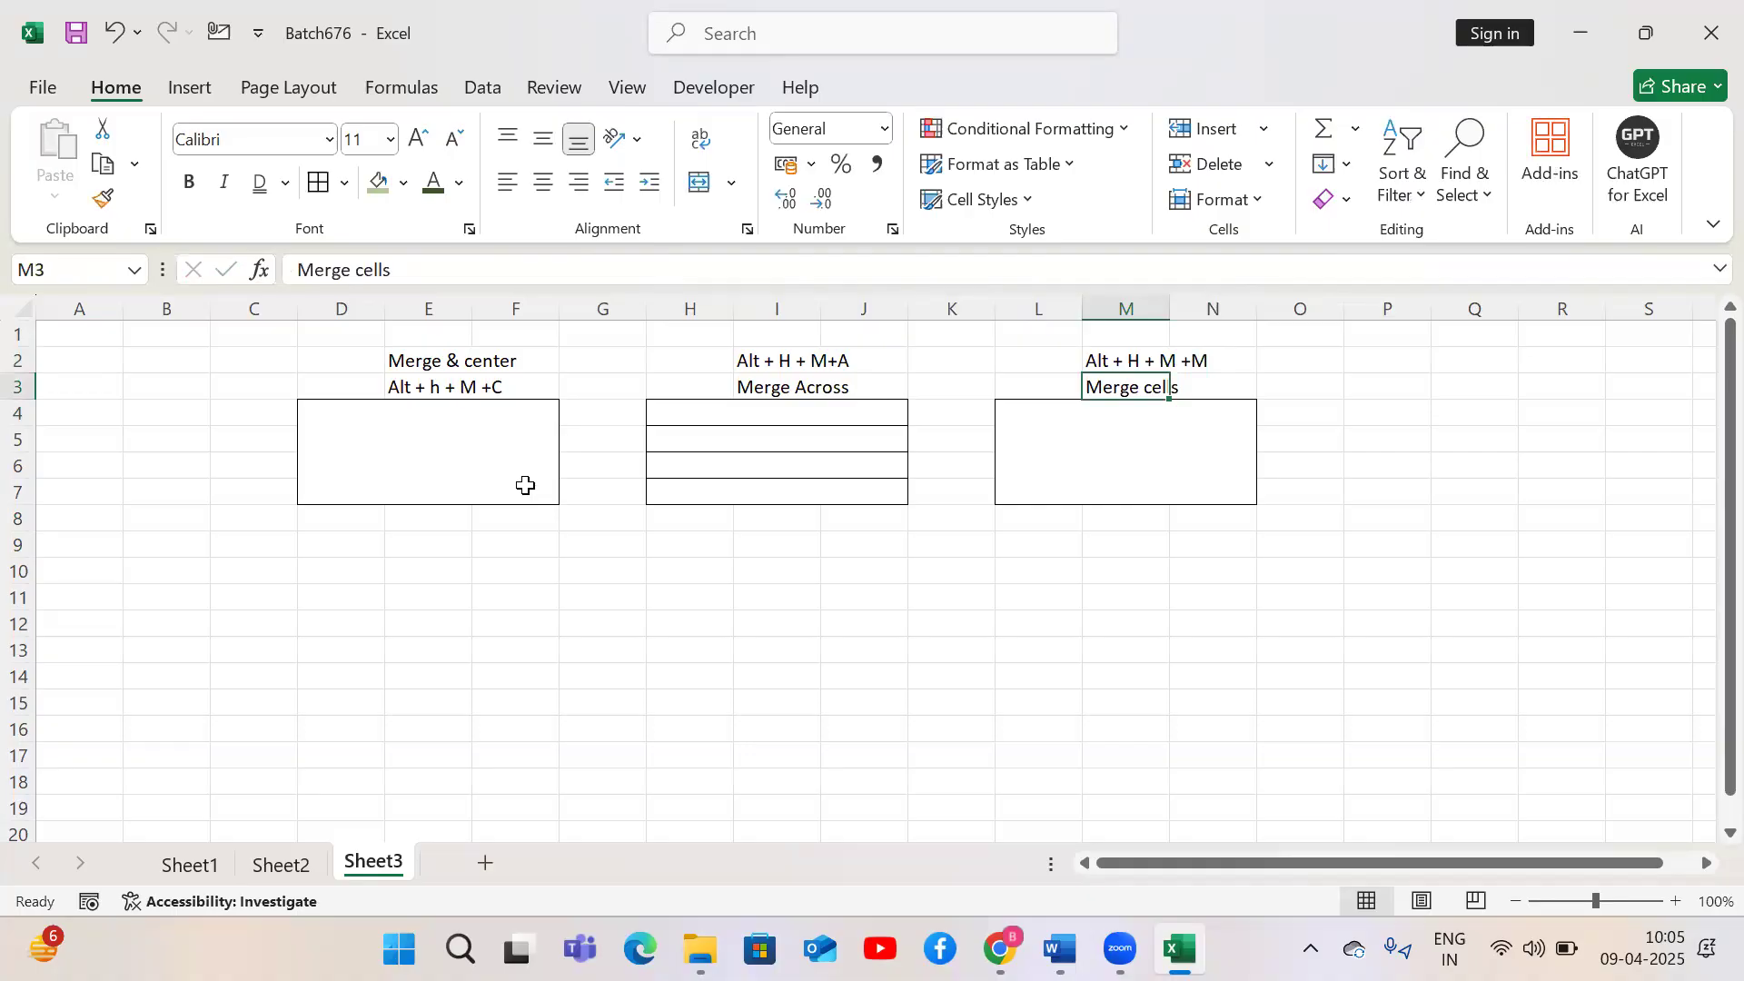
Enter 'Excel' in the merged D4 block and in the merged L4 block
{"action": "left_click", "coordinate": [398, 489]}
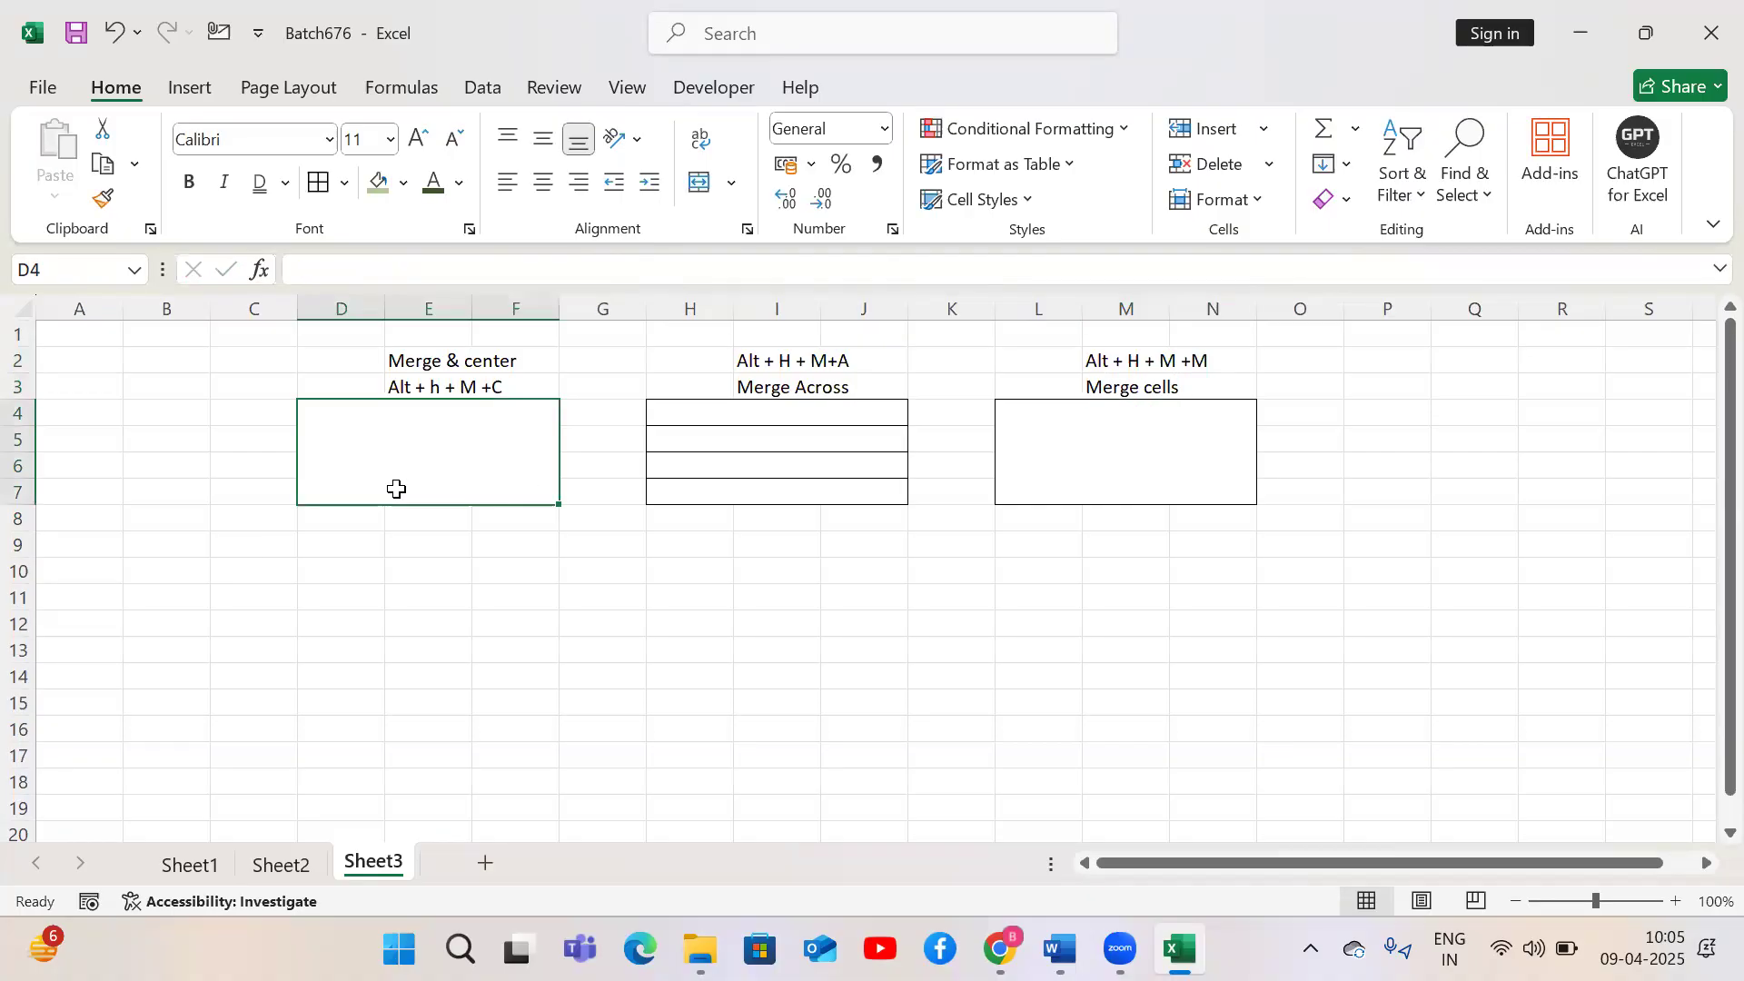
{"action": "type", "text": "Excel"}
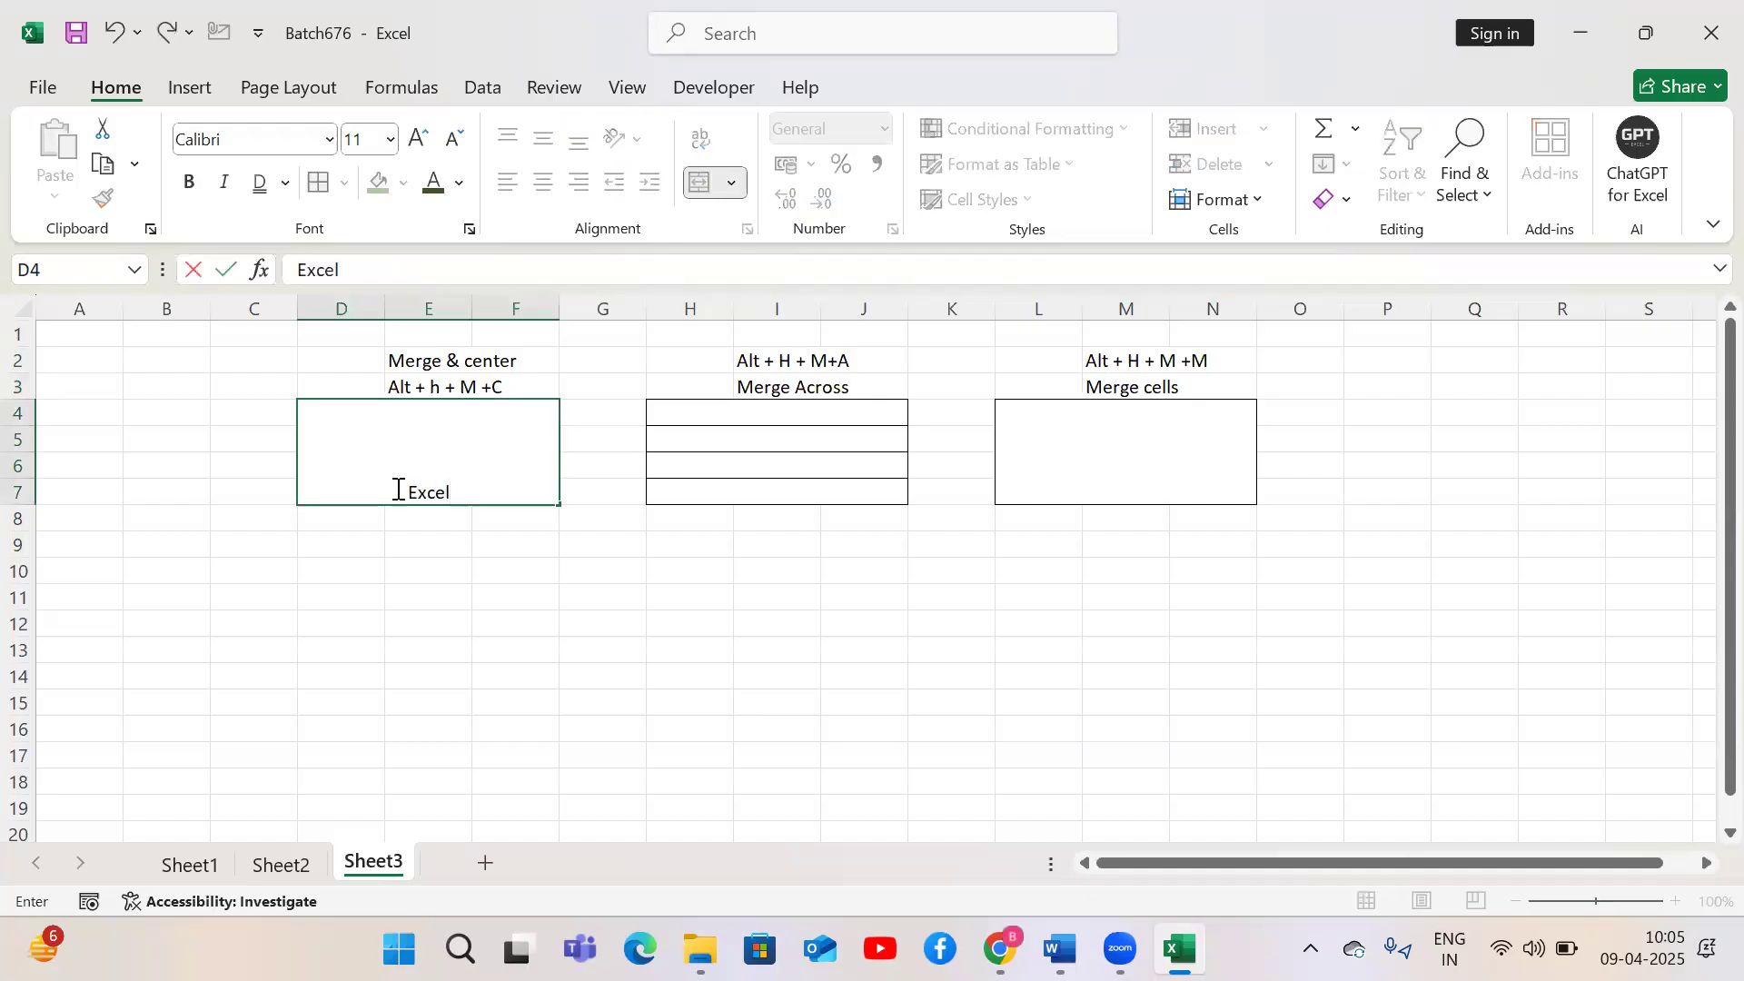
{"action": "left_click", "coordinate": [1112, 448]}
{"action": "type", "text": "Excel"}
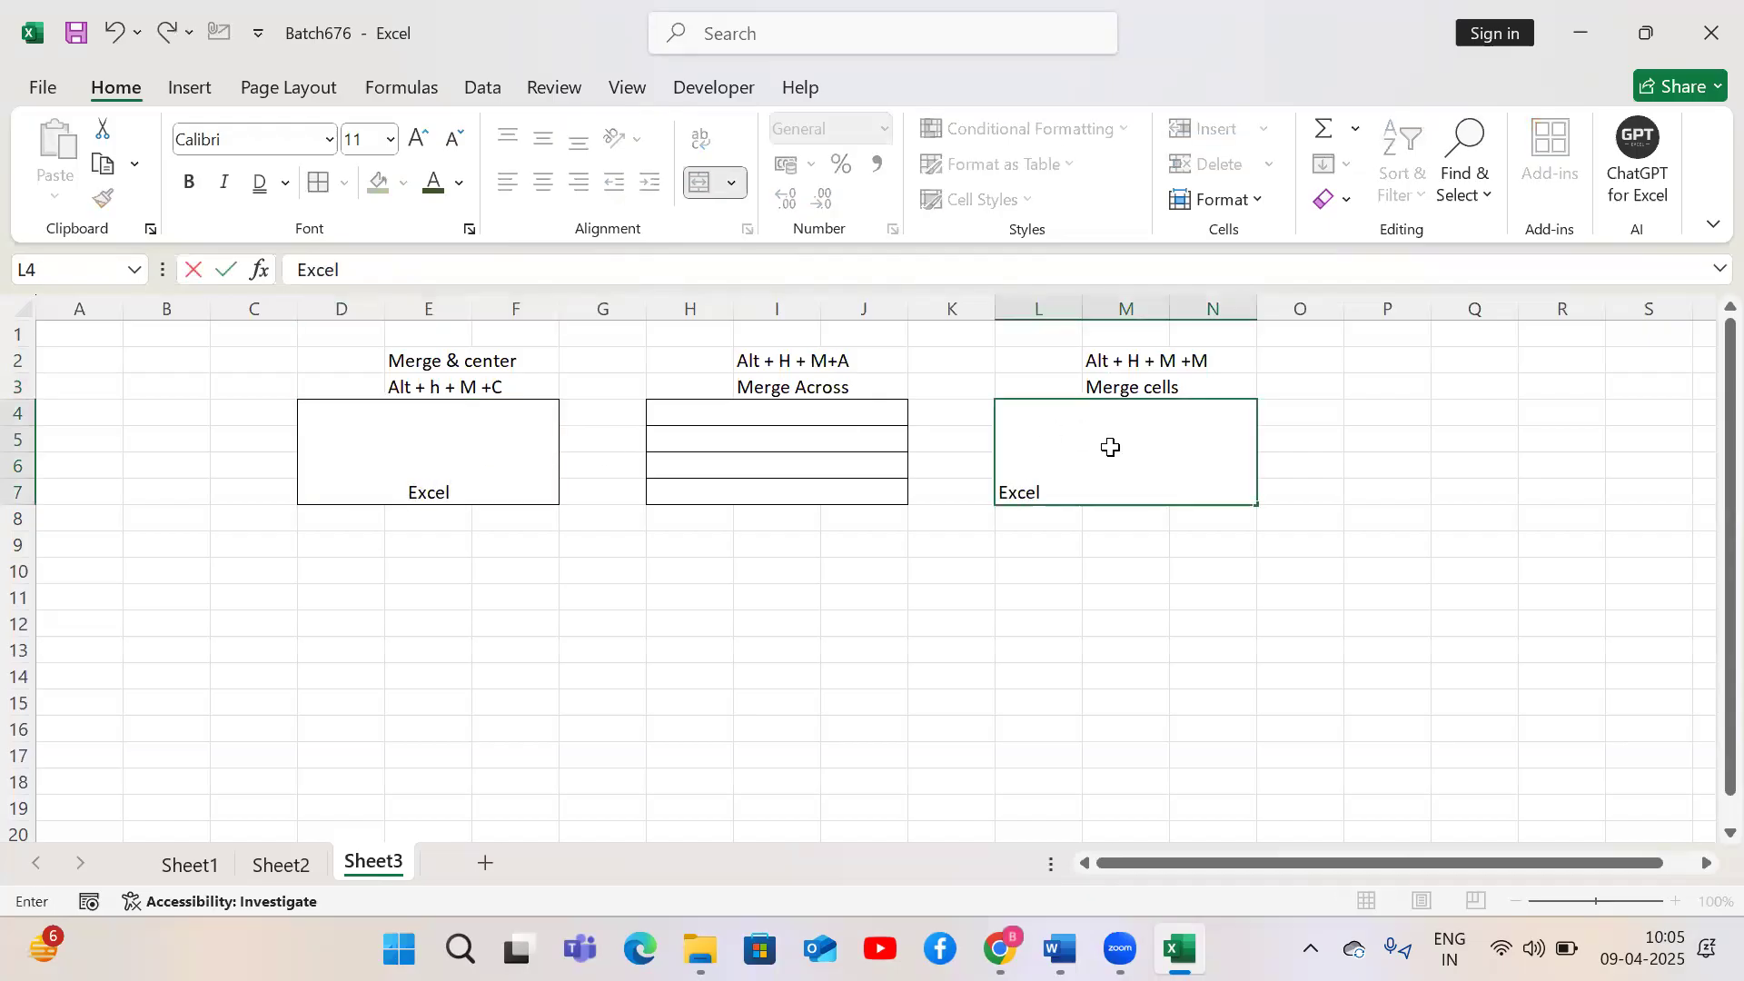
{"action": "key", "text": "Return"}
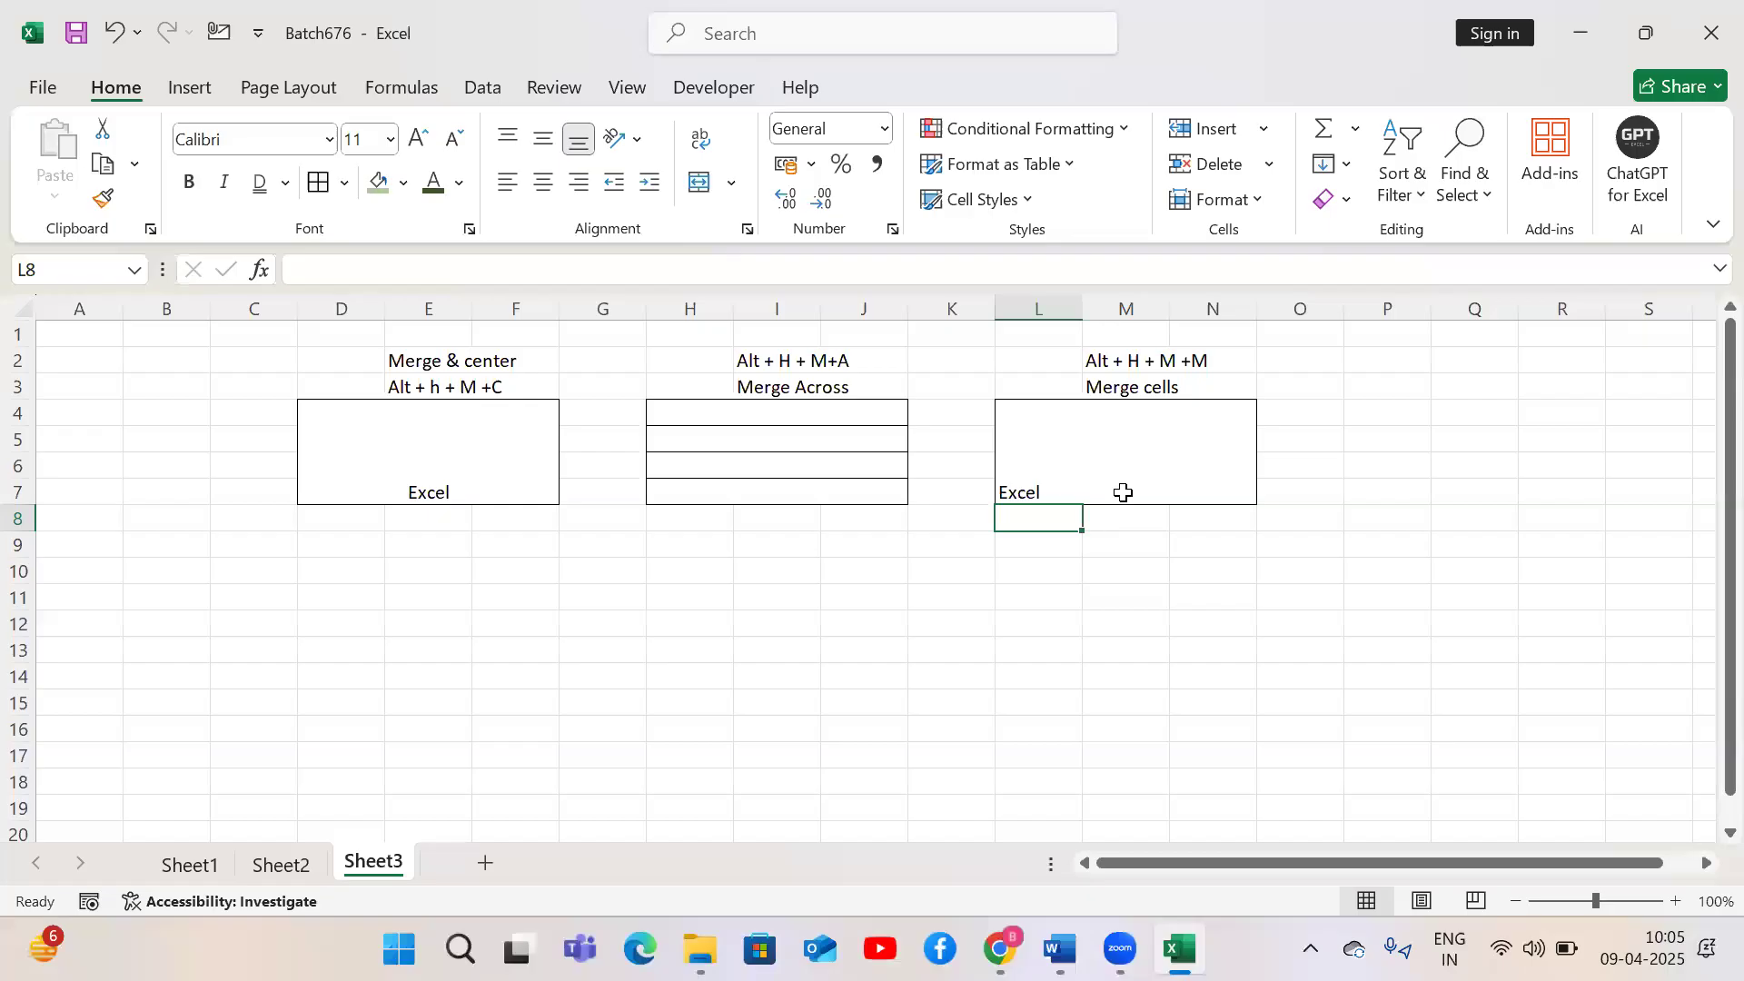
Enter 'Excel' in D13 and fill it across the range D13 to F16
{"action": "left_click", "coordinate": [1119, 481]}
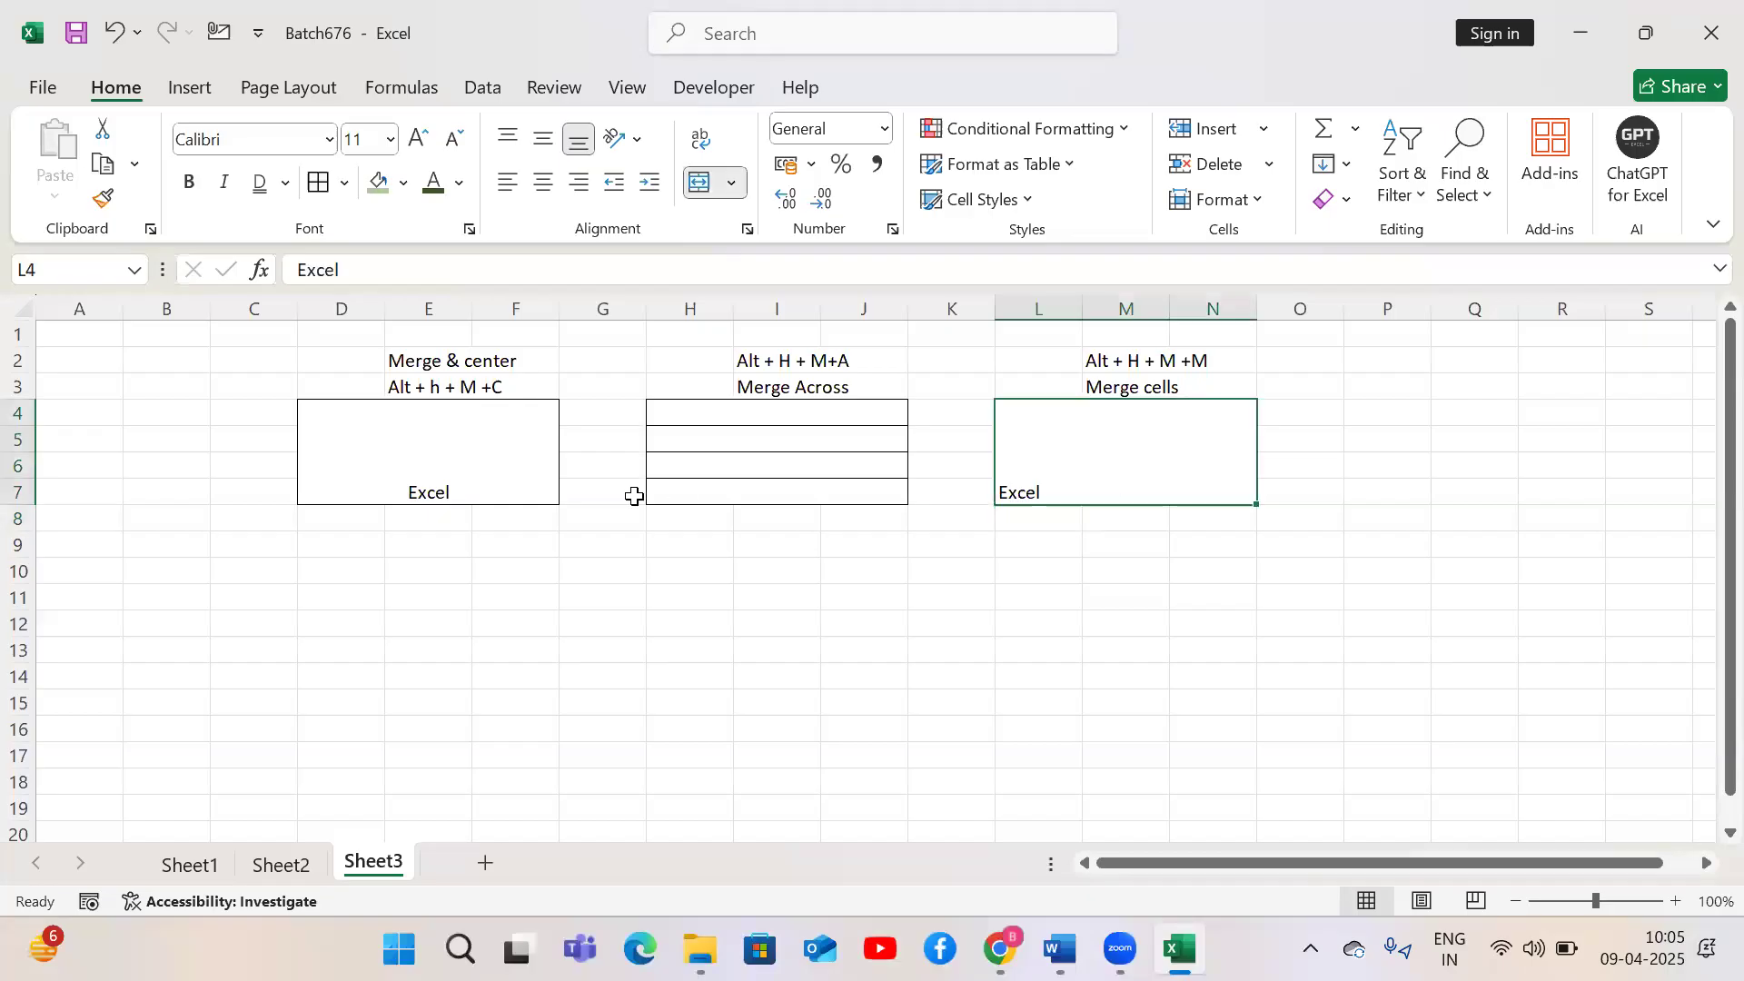
{"action": "left_click", "coordinate": [502, 471]}
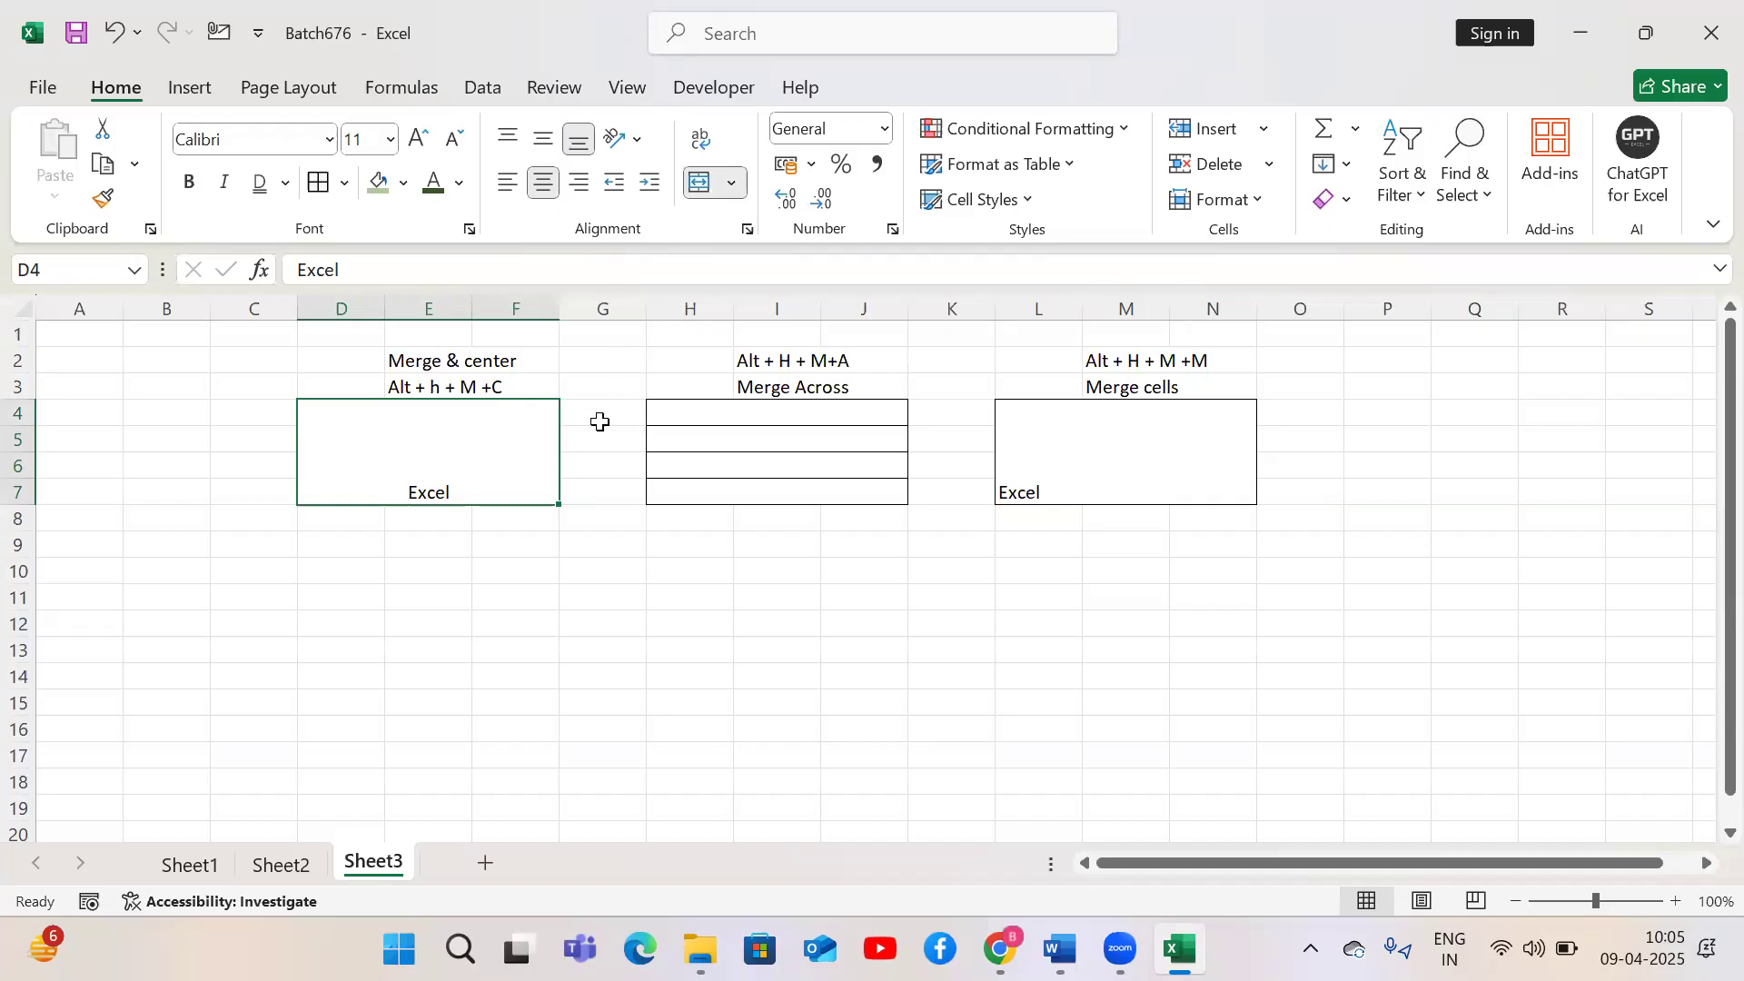
{"action": "left_click", "coordinate": [356, 640]}
{"action": "type", "text": "Excel"}
{"action": "key", "text": "Return"}
{"action": "key", "text": "Up"}
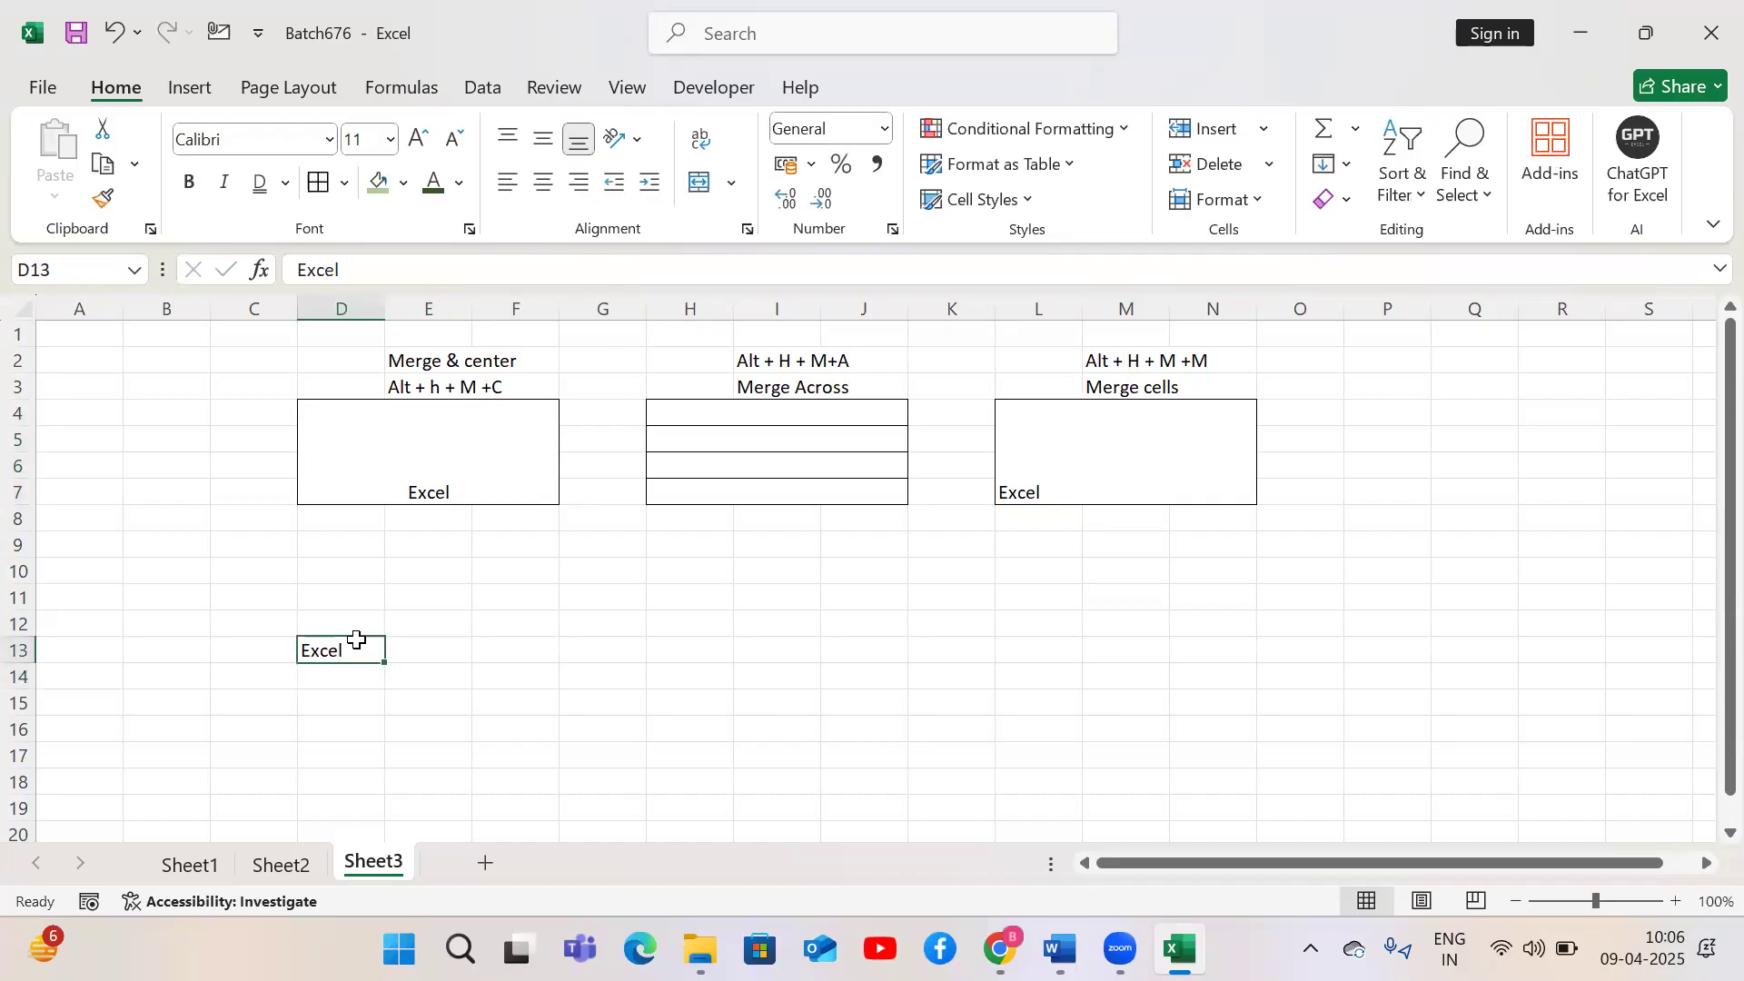
{"action": "key", "text": "shift+Down"}
{"action": "left_click", "coordinate": [360, 644]}
{"action": "left_click_drag", "start_coordinate": [385, 663], "coordinate": [591, 747]}
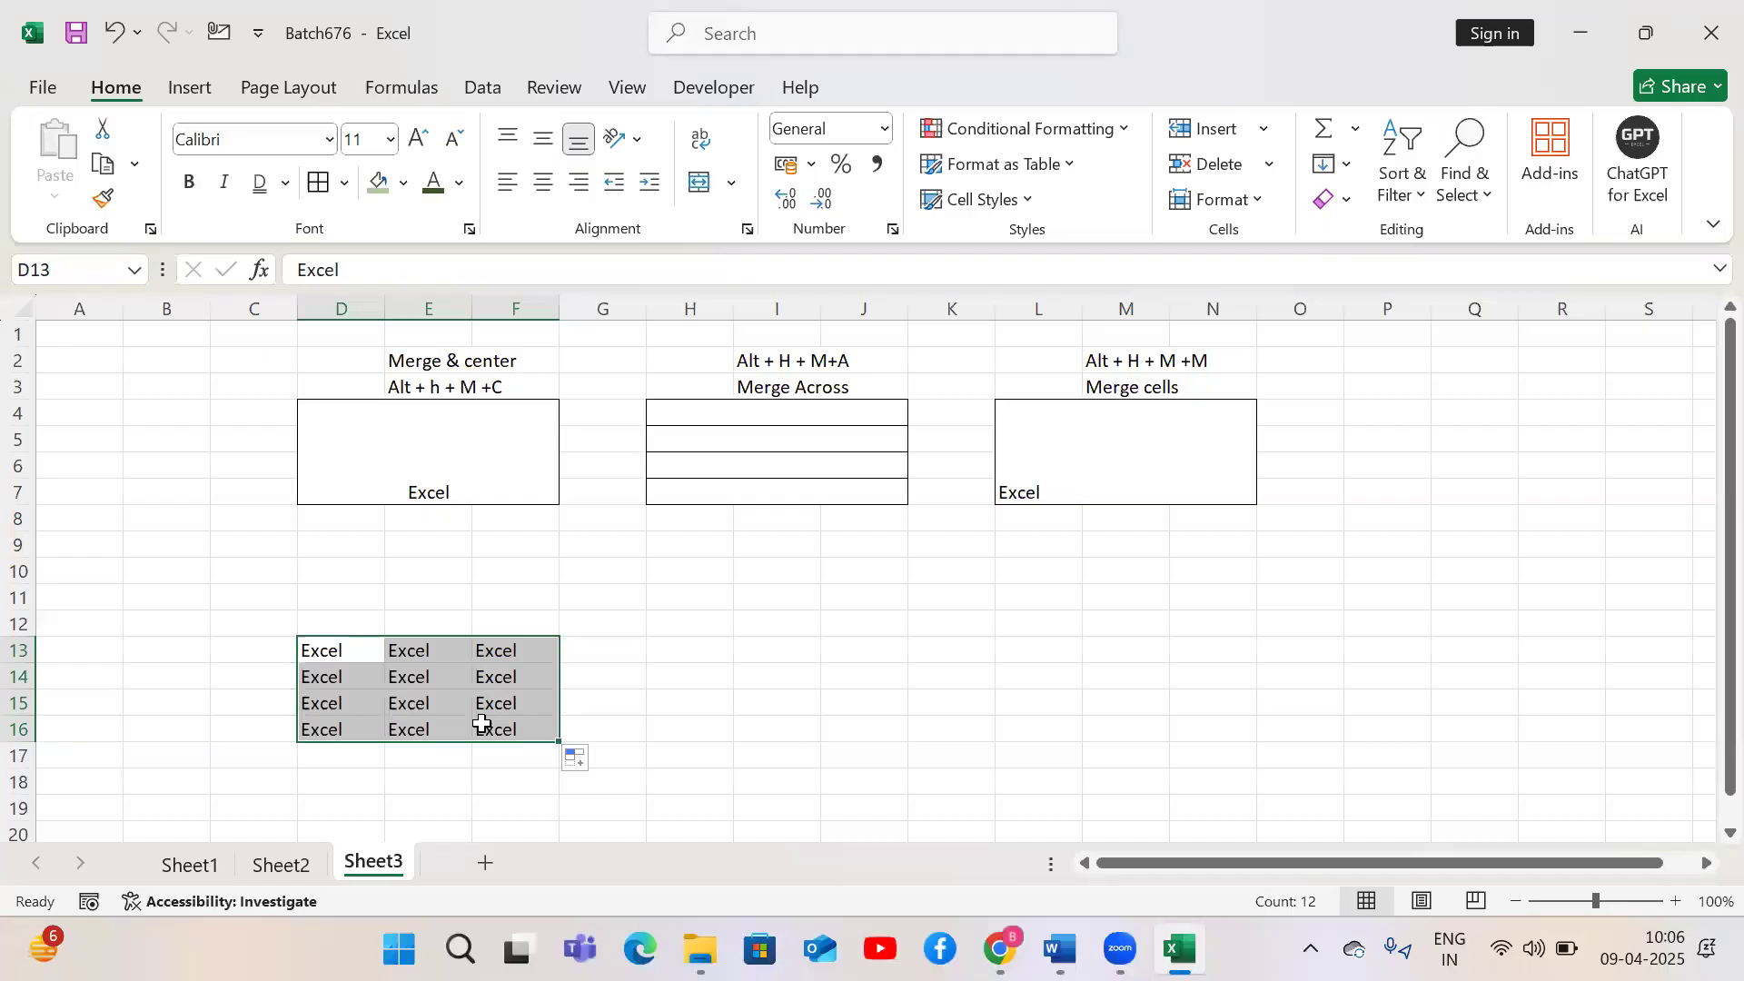
Merge and center D13:F16 with the Alt+H+M+C shortcut, confirming the warning, then align the merged cell top-left
{"action": "key", "text": "alt"}
{"action": "key", "text": "h"}
{"action": "key", "text": "m"}
{"action": "key", "text": "c"}
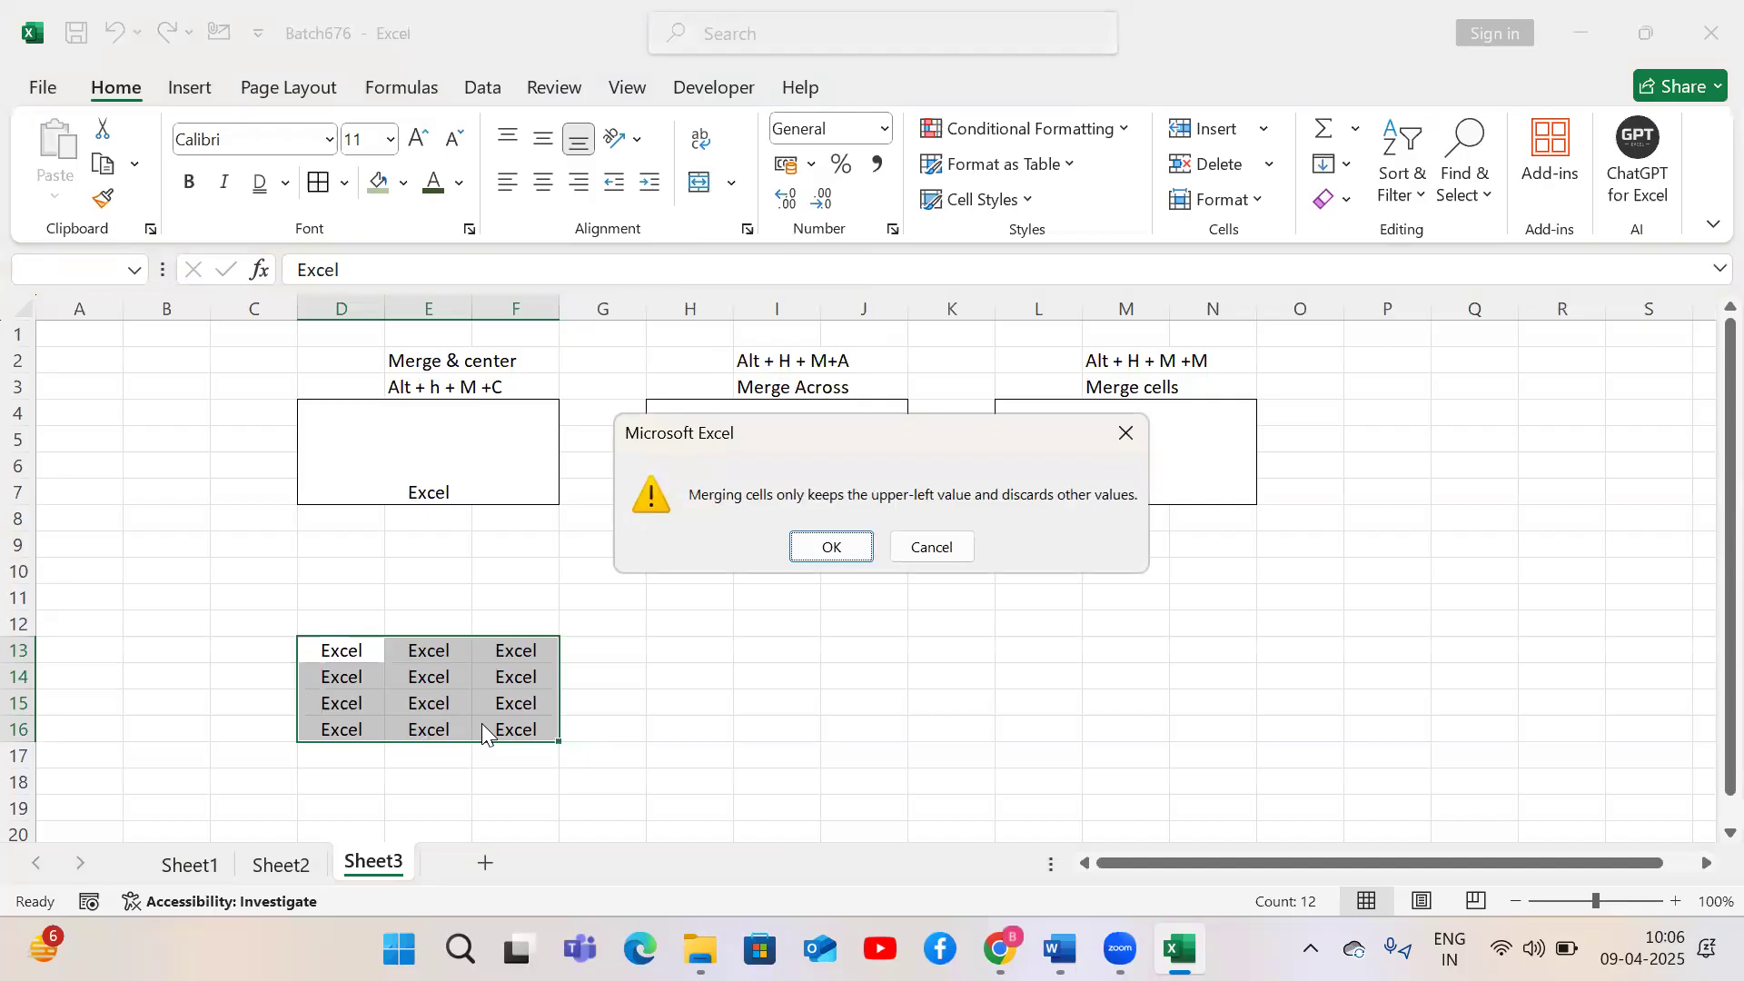
{"action": "left_click", "coordinate": [812, 558]}
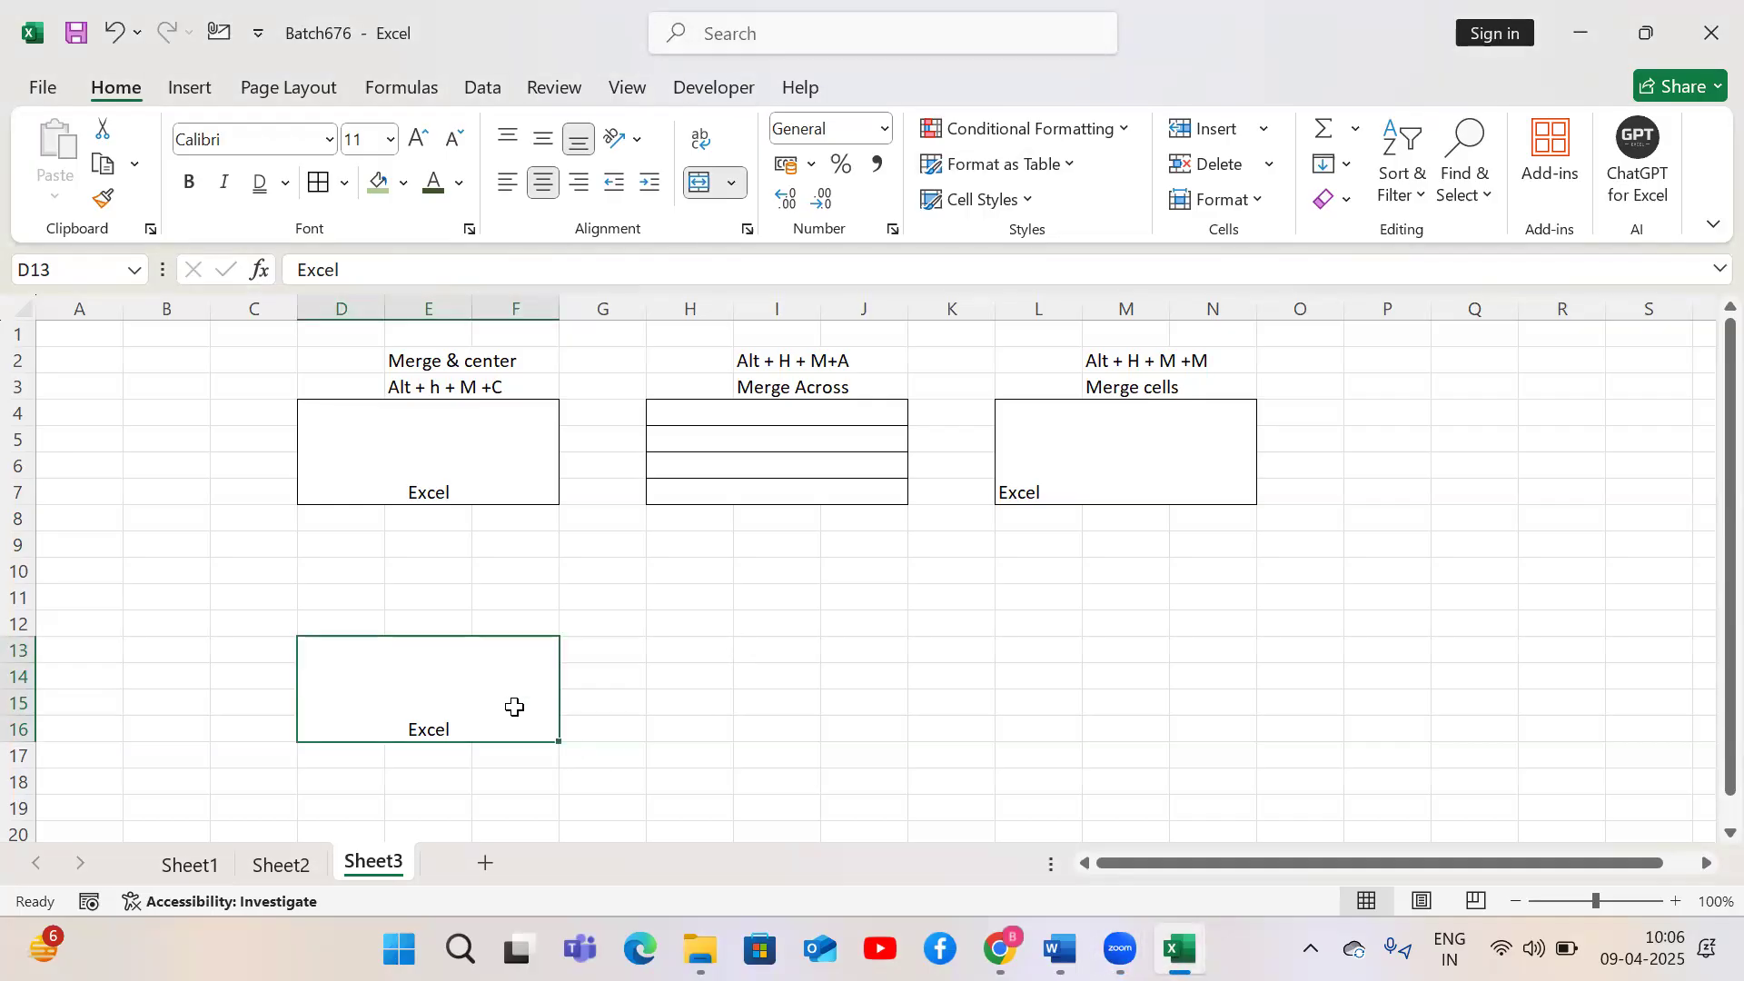
{"action": "left_click", "coordinate": [508, 182]}
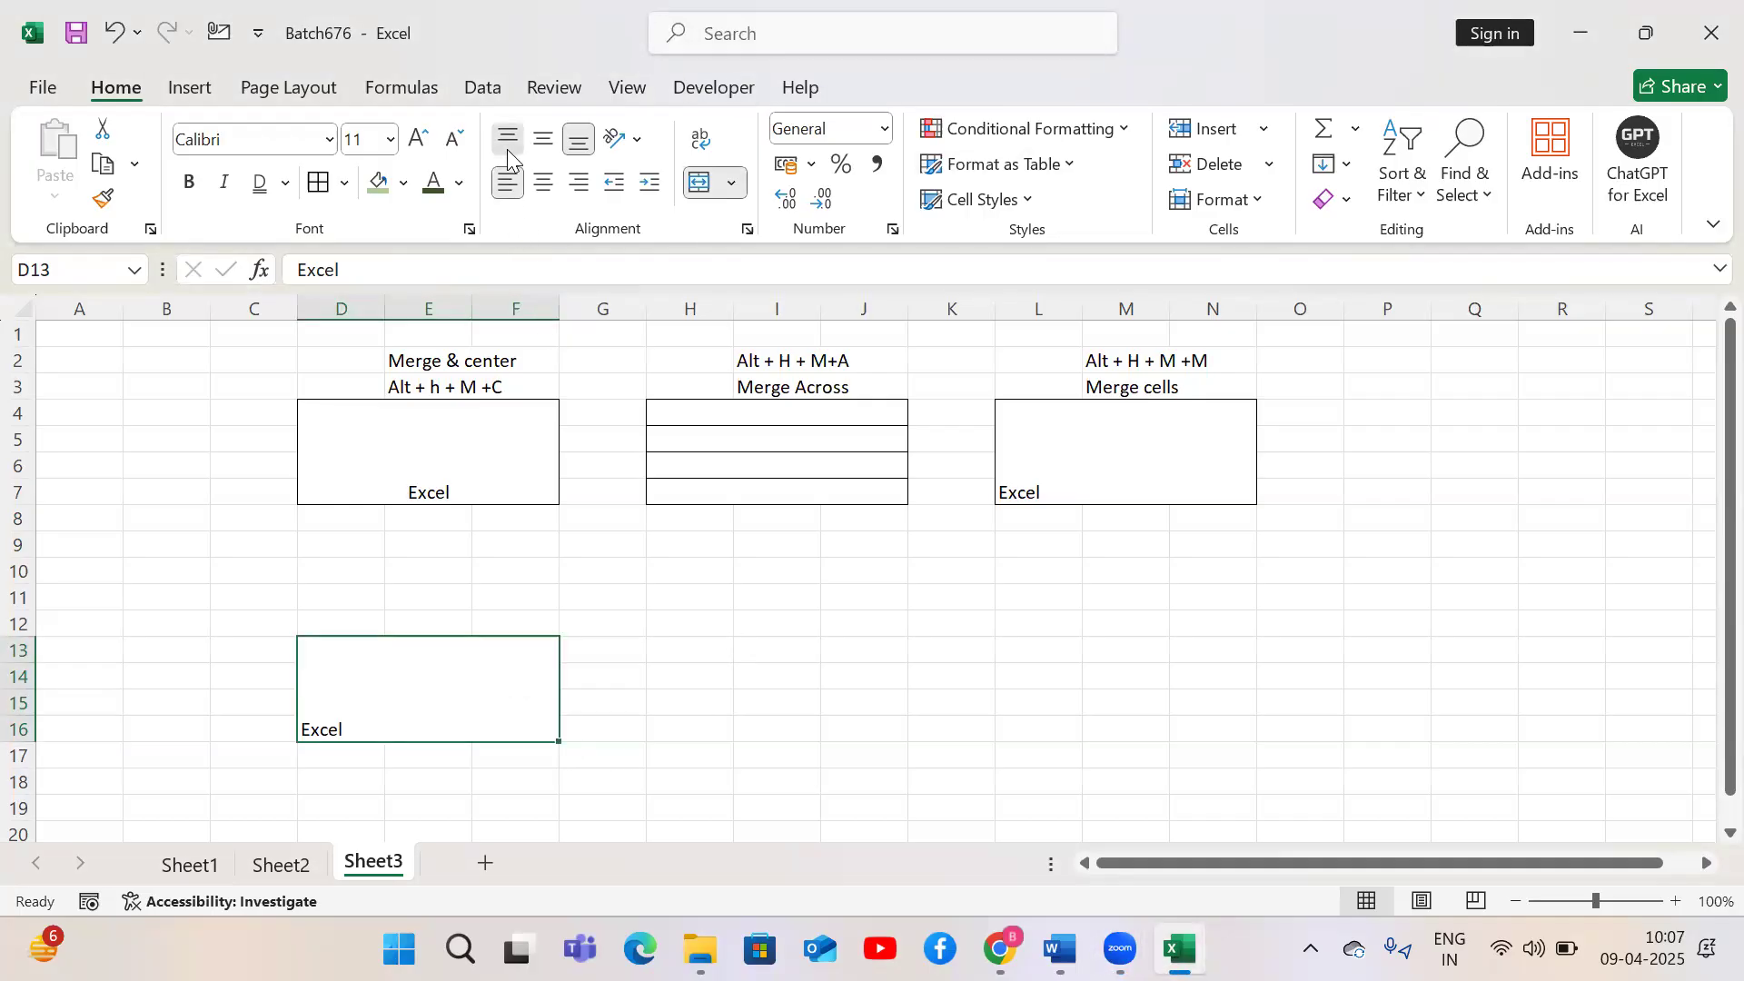
{"action": "left_click", "coordinate": [506, 149]}
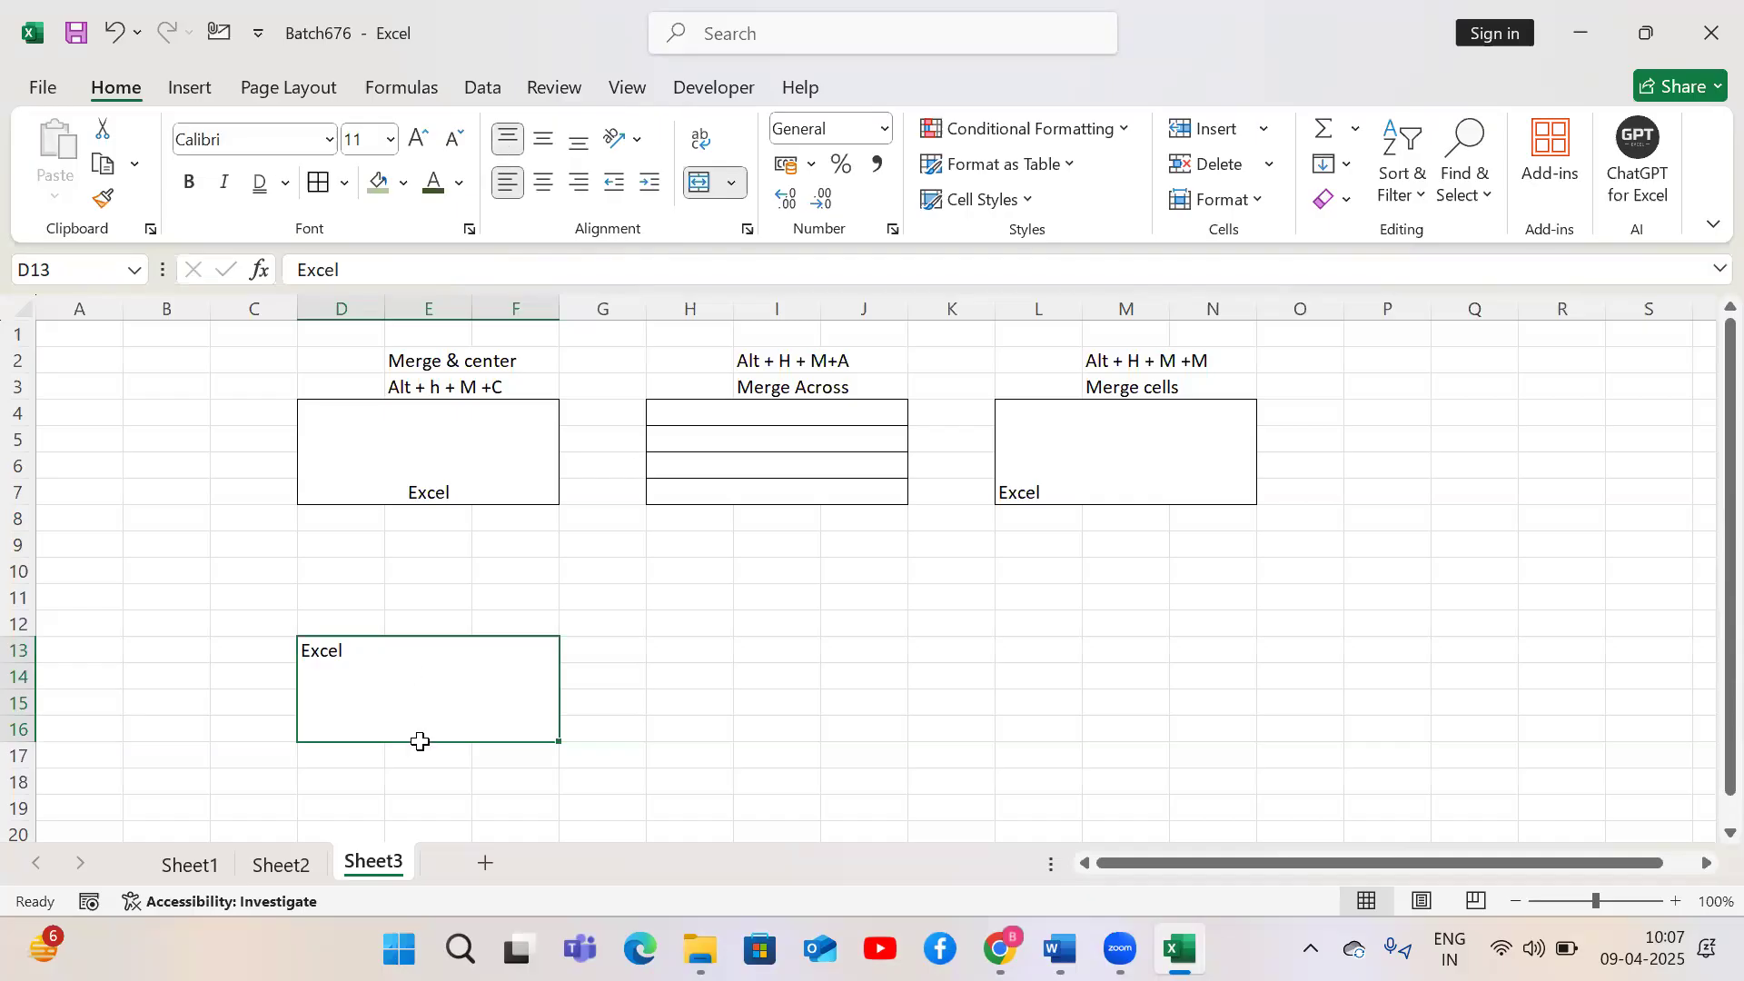
Add line breaks after 'Excel' inside the merged D13 cell using Alt+Enter
{"action": "double_click", "coordinate": [354, 660]}
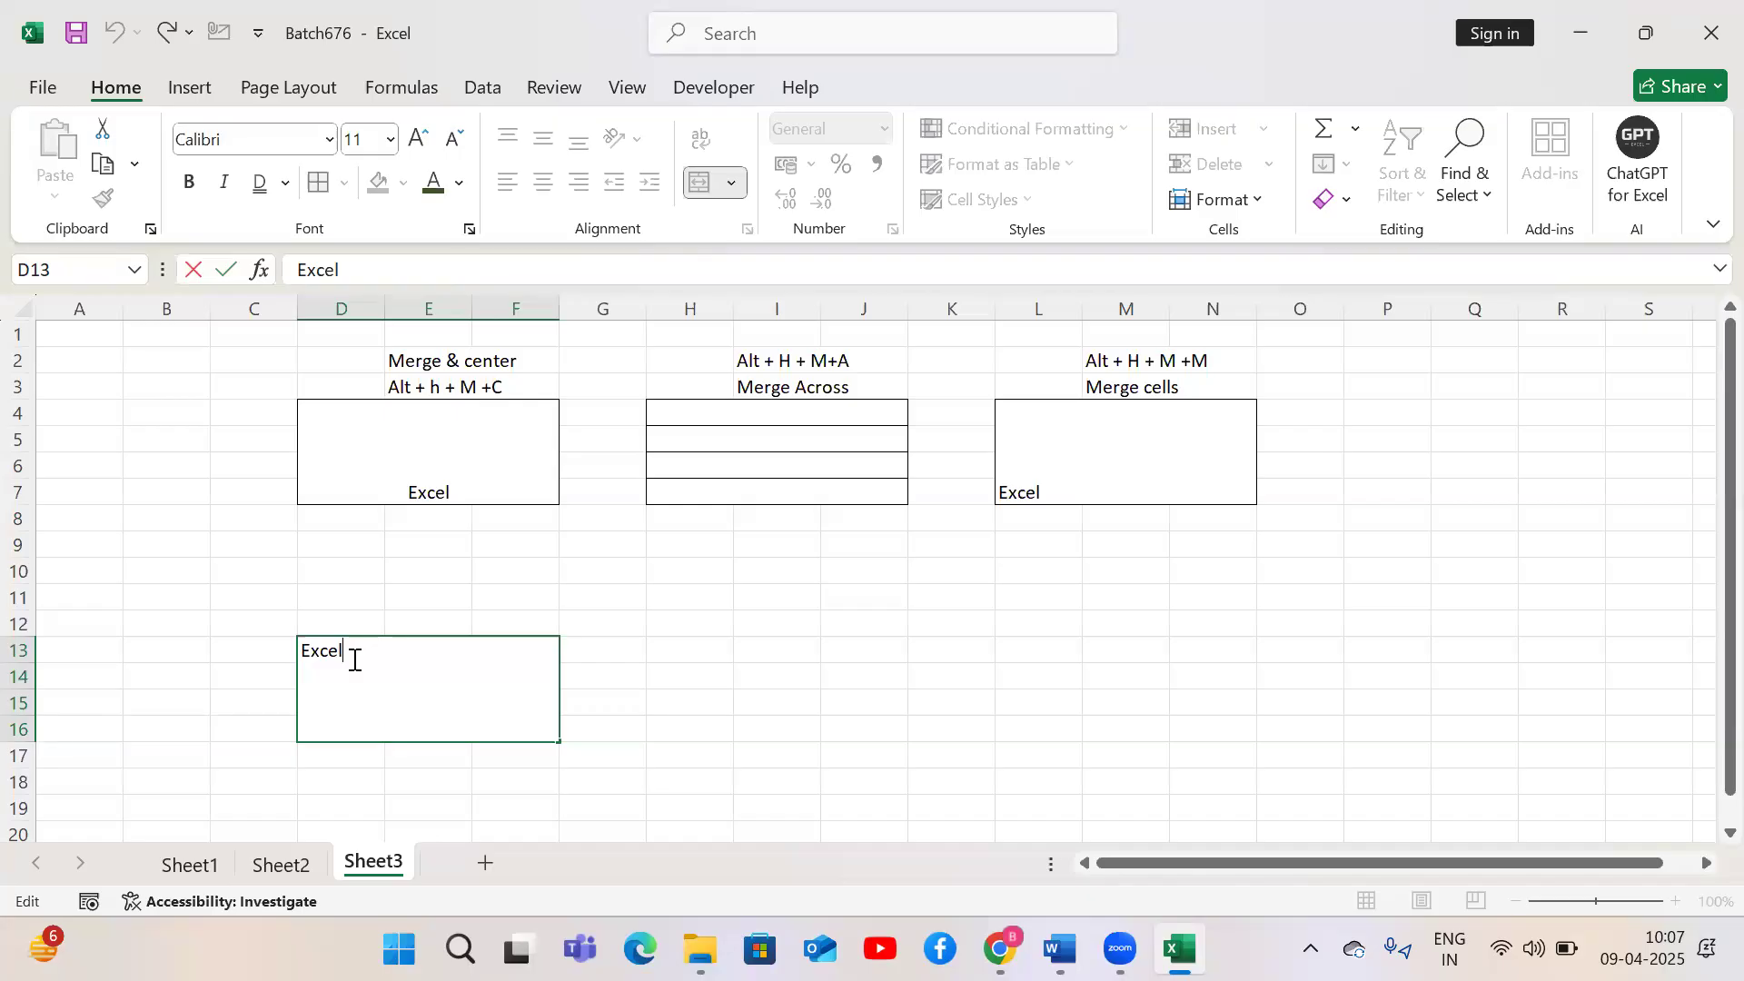
{"action": "key", "text": "Return"}
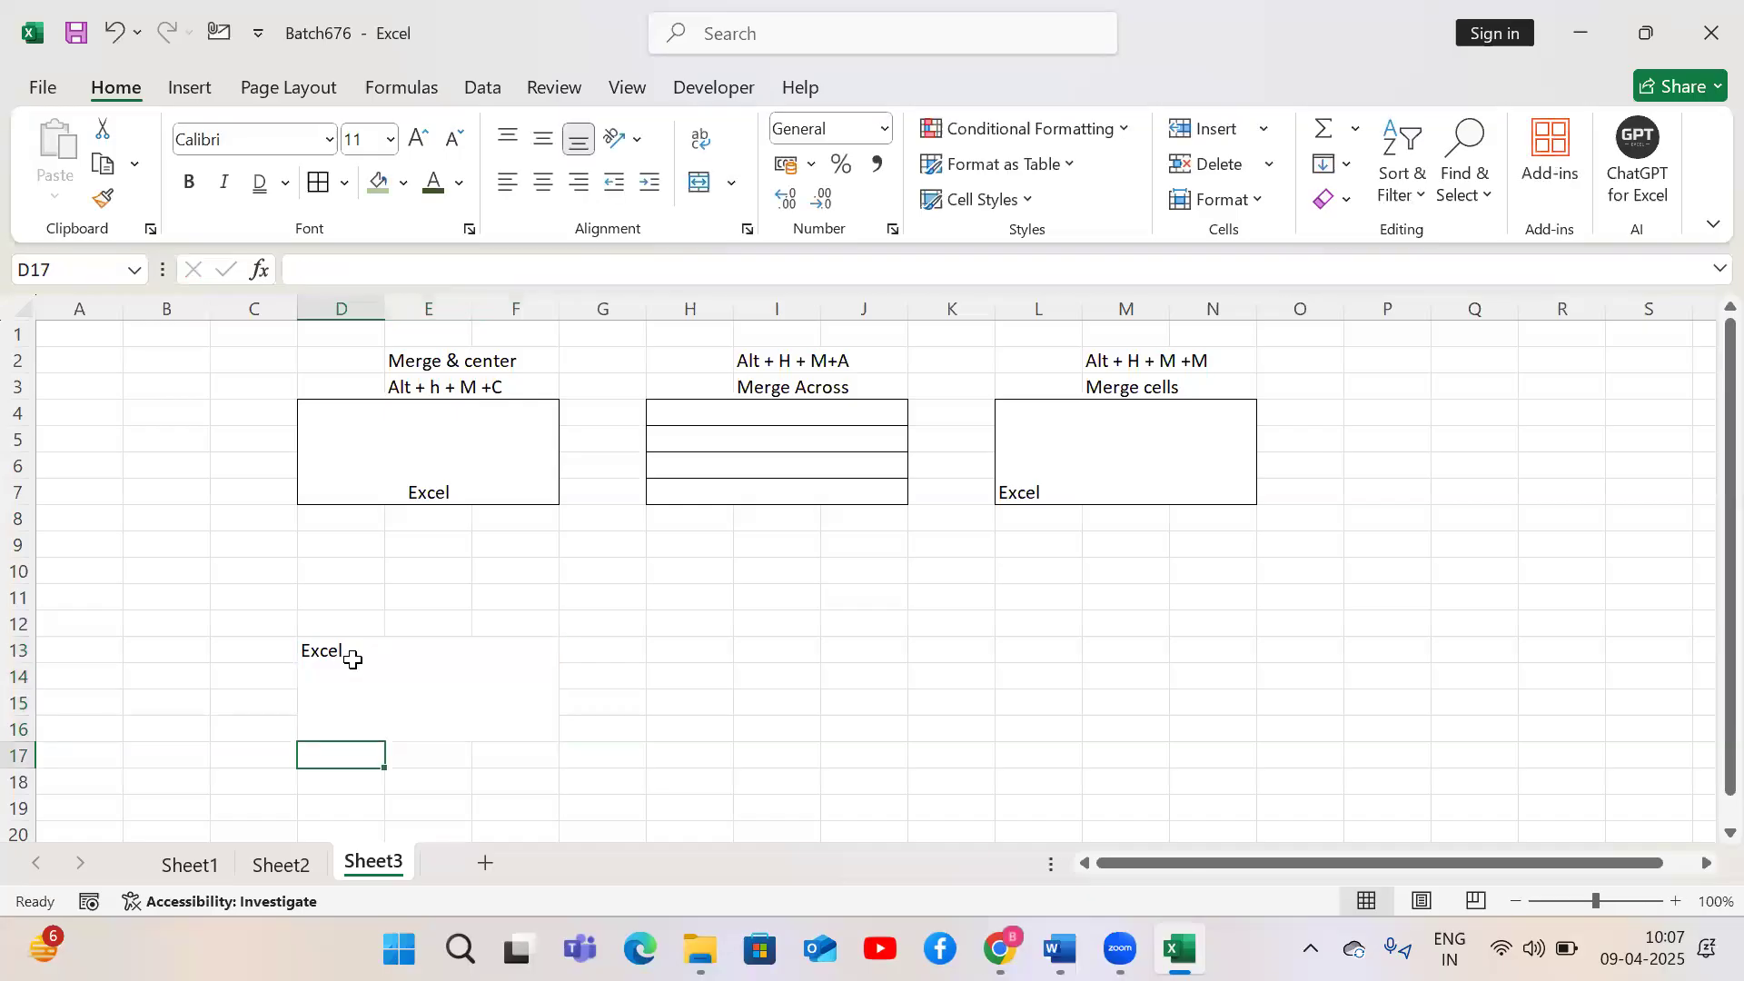
{"action": "double_click", "coordinate": [353, 659]}
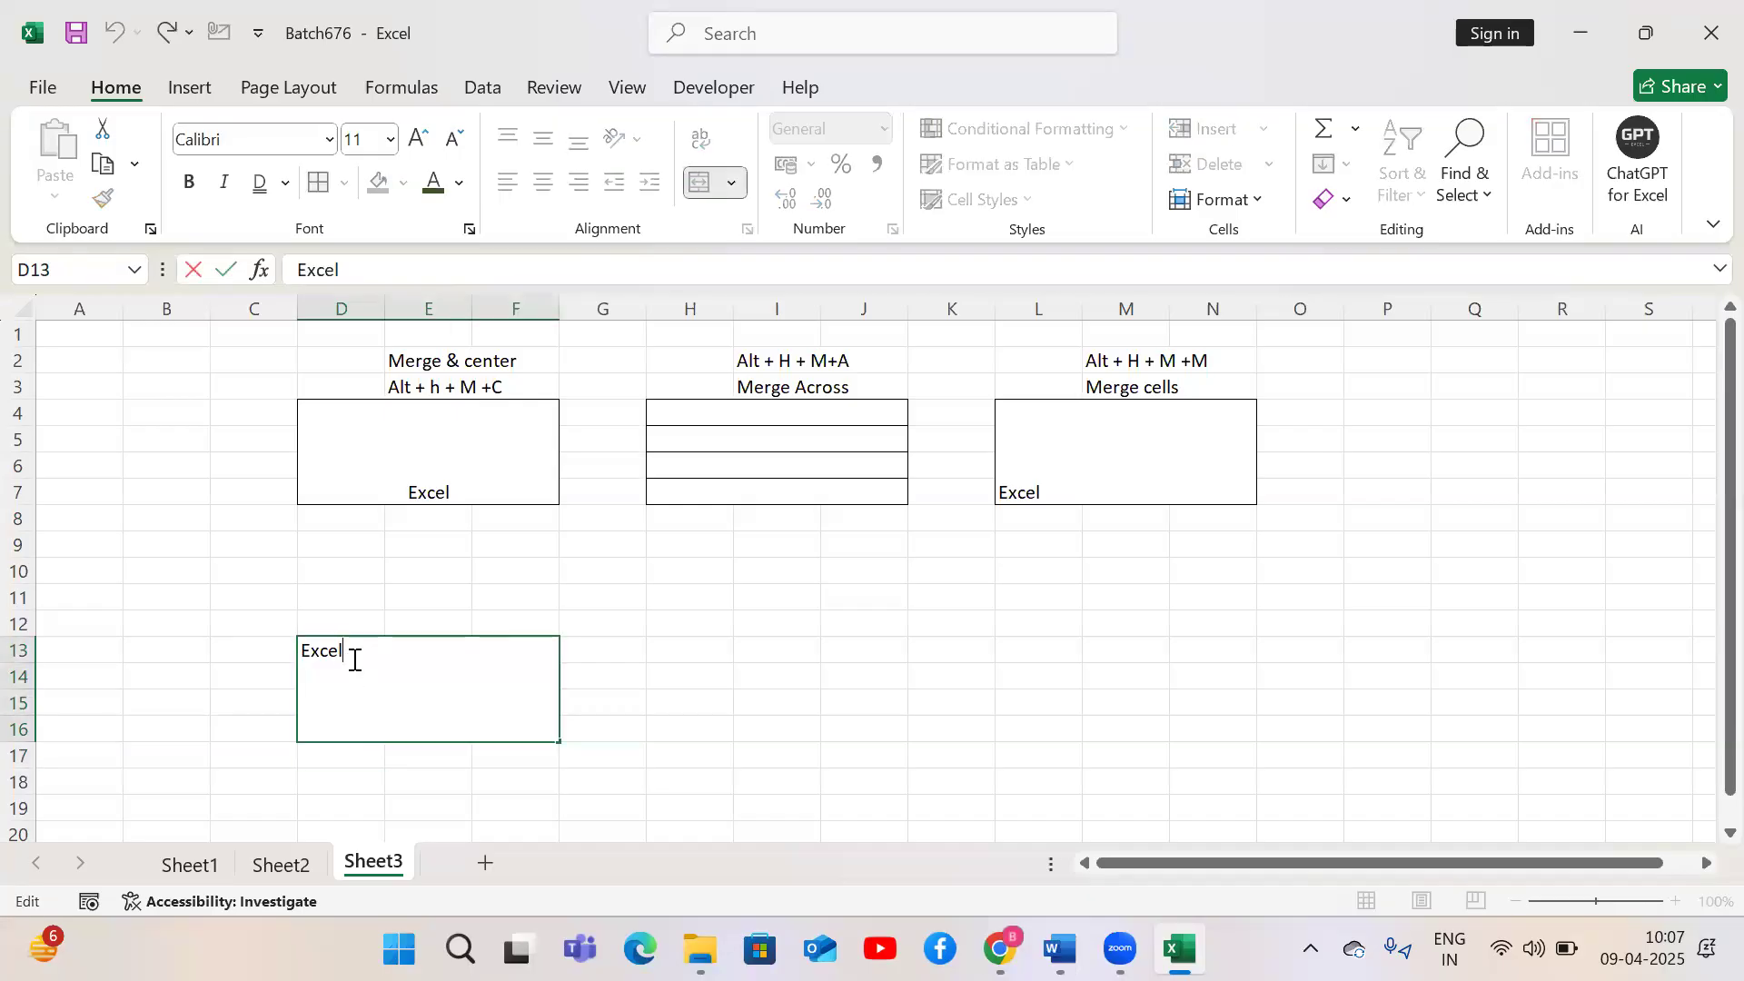
{"action": "key", "text": "alt+Return"}
{"action": "key", "text": "Return"}
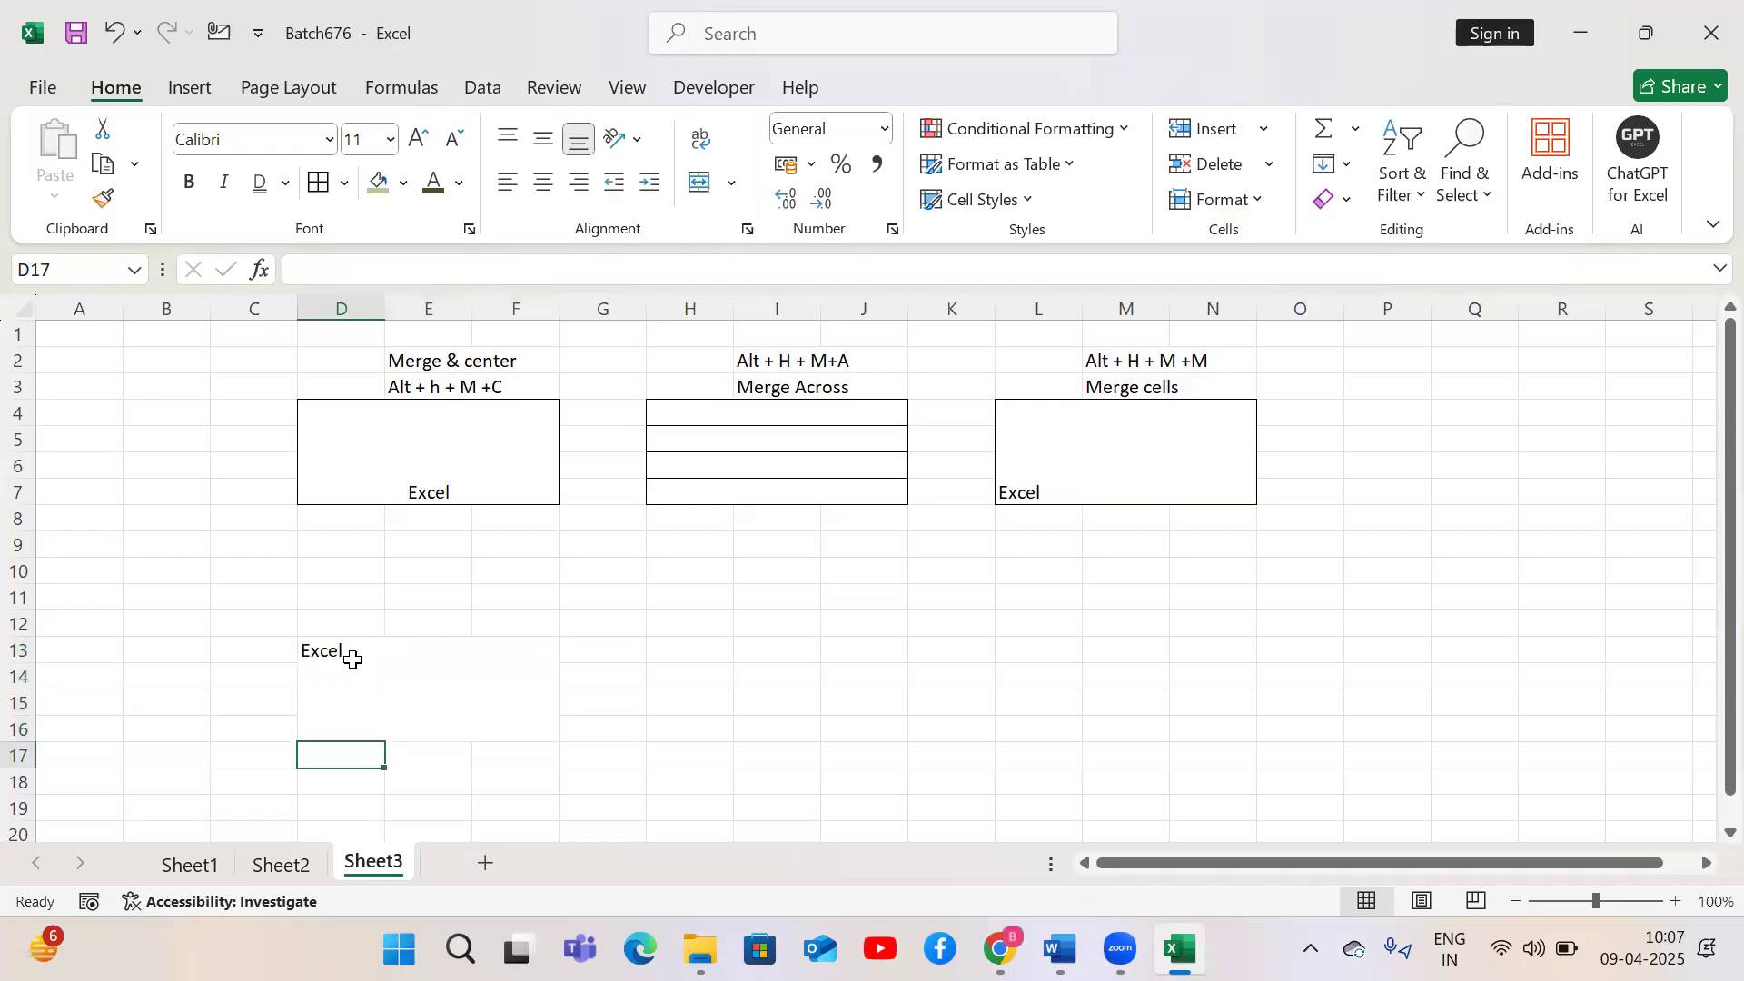
{"action": "double_click", "coordinate": [353, 660]}
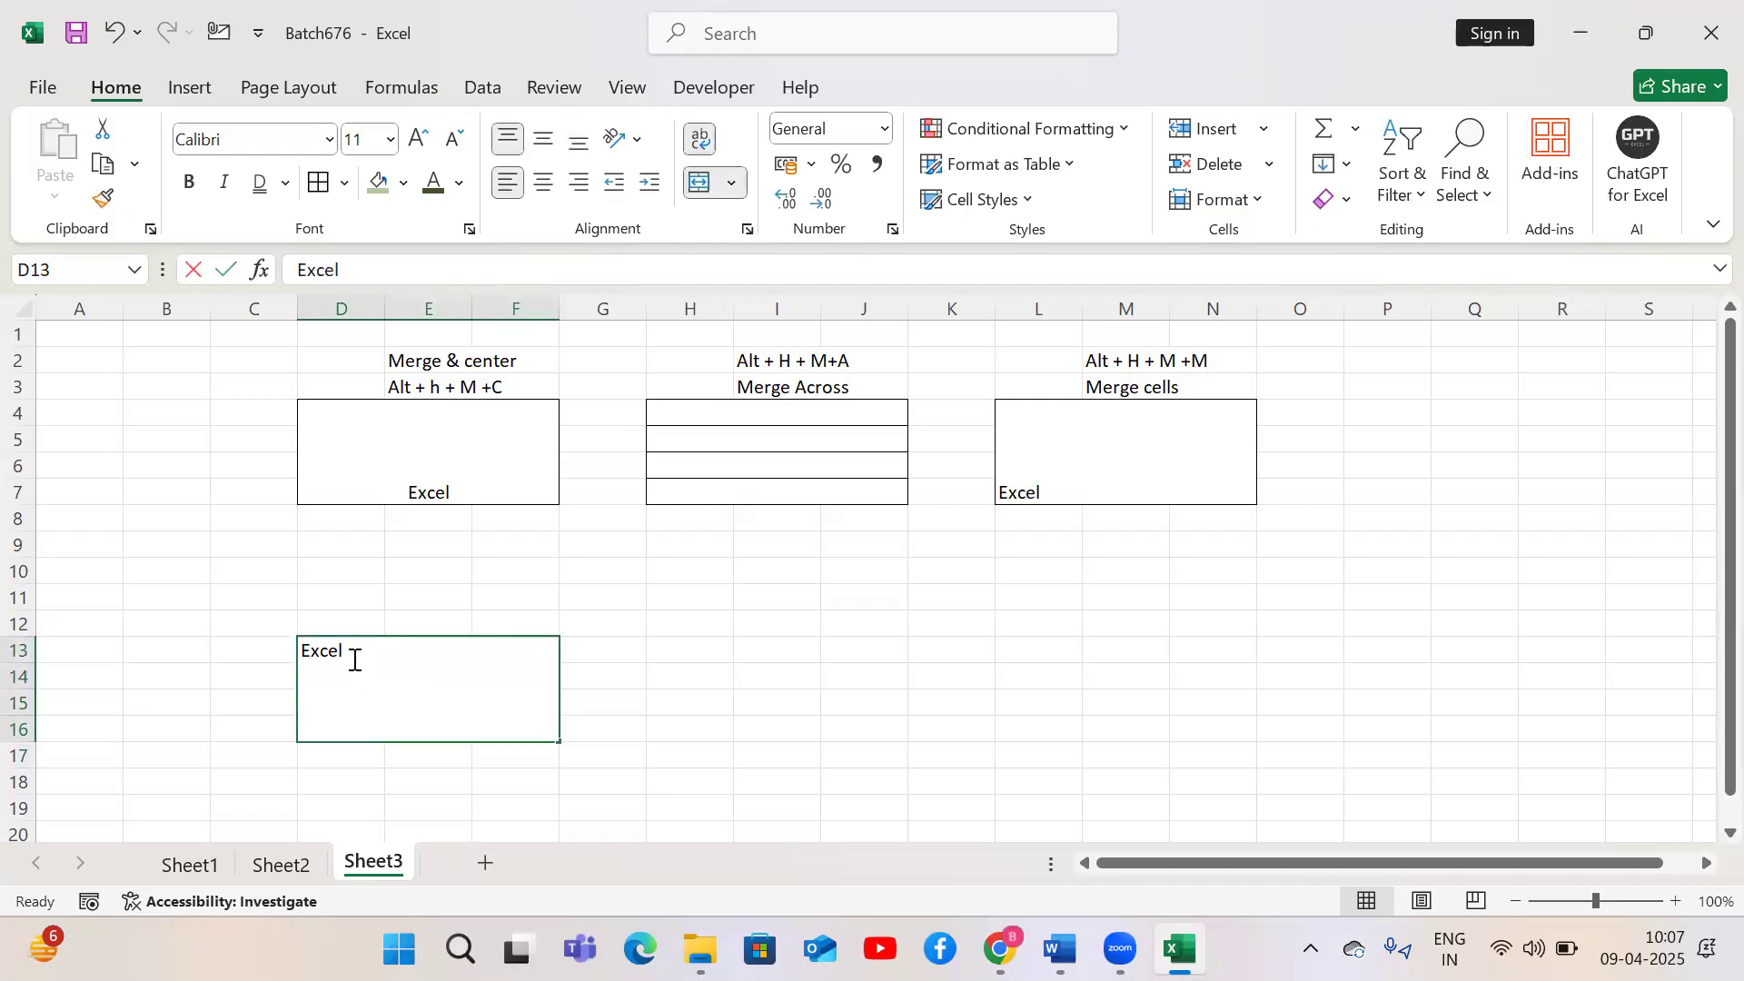
{"action": "key", "text": "alt+Return"}
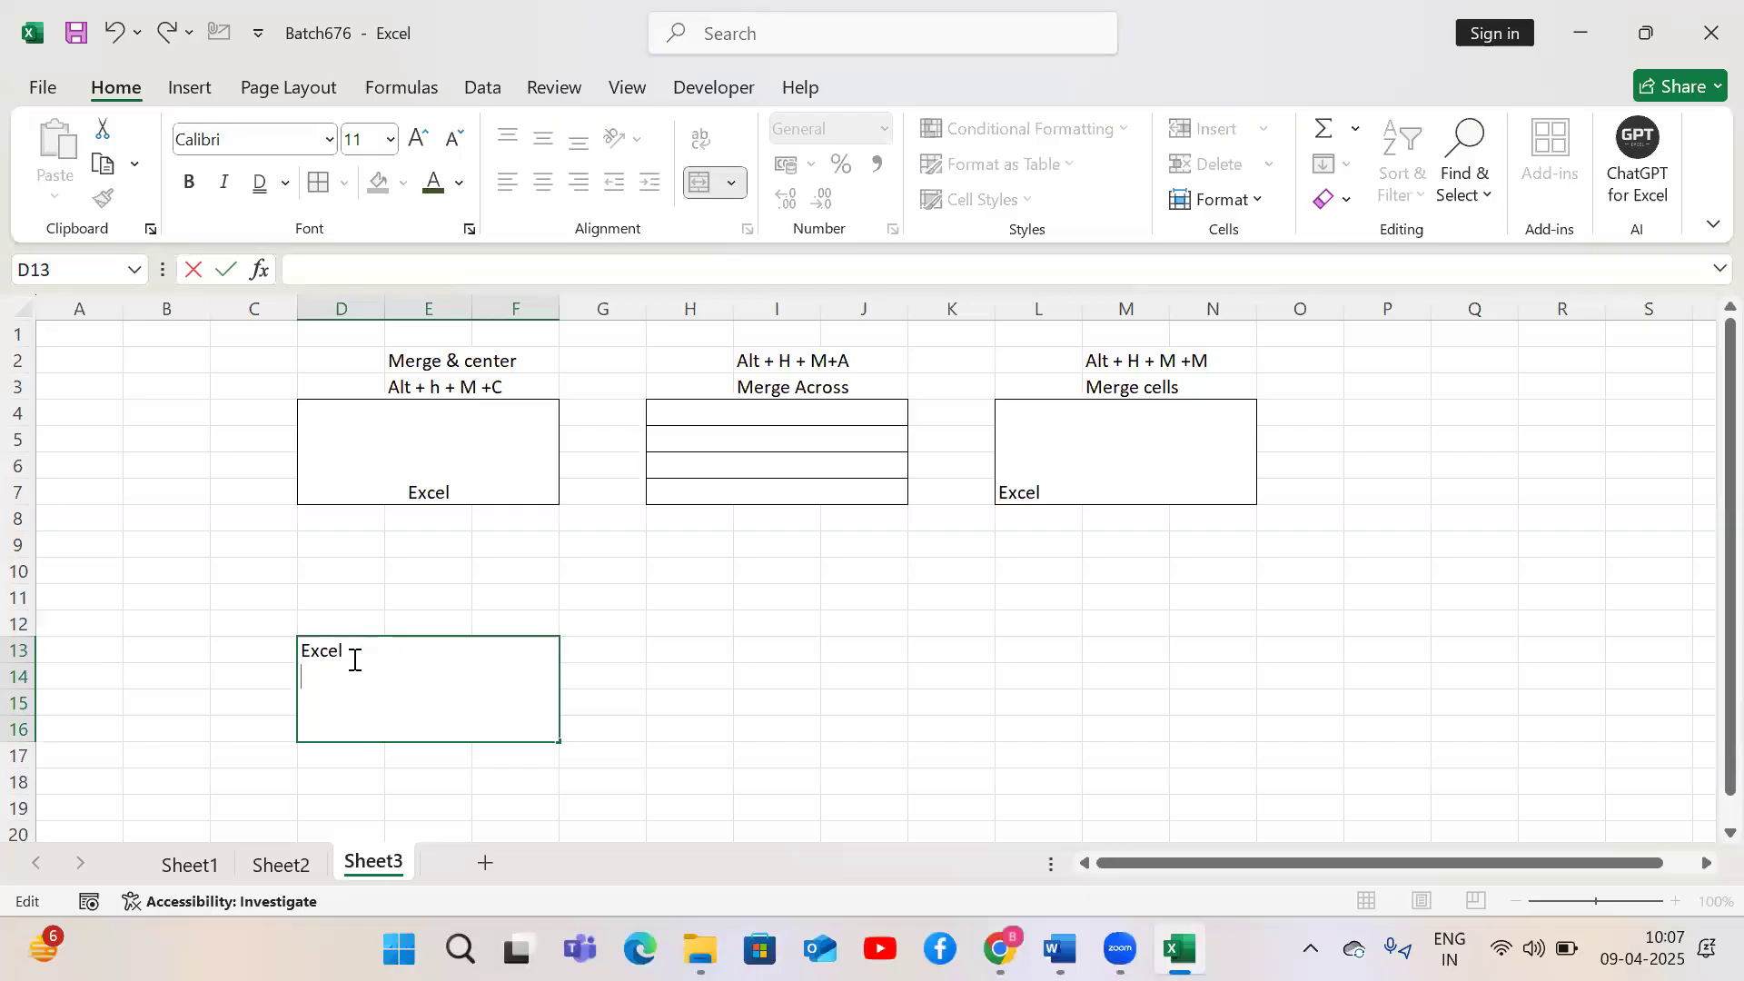
{"action": "key", "text": "alt+Return"}
{"action": "key", "text": "alt+Return"}
{"action": "key", "text": "Return"}
Select H13 to J16 and apply Merge & Center to it
{"action": "key", "text": "Up"}
{"action": "key", "text": "Right"}
{"action": "key", "text": "Right"}
{"action": "key", "text": "Right"}
{"action": "key", "text": "Up"}
{"action": "key", "text": "Up"}
{"action": "key", "text": "Up"}
{"action": "key", "text": "Left"}
{"action": "key", "text": "shift+Right"}
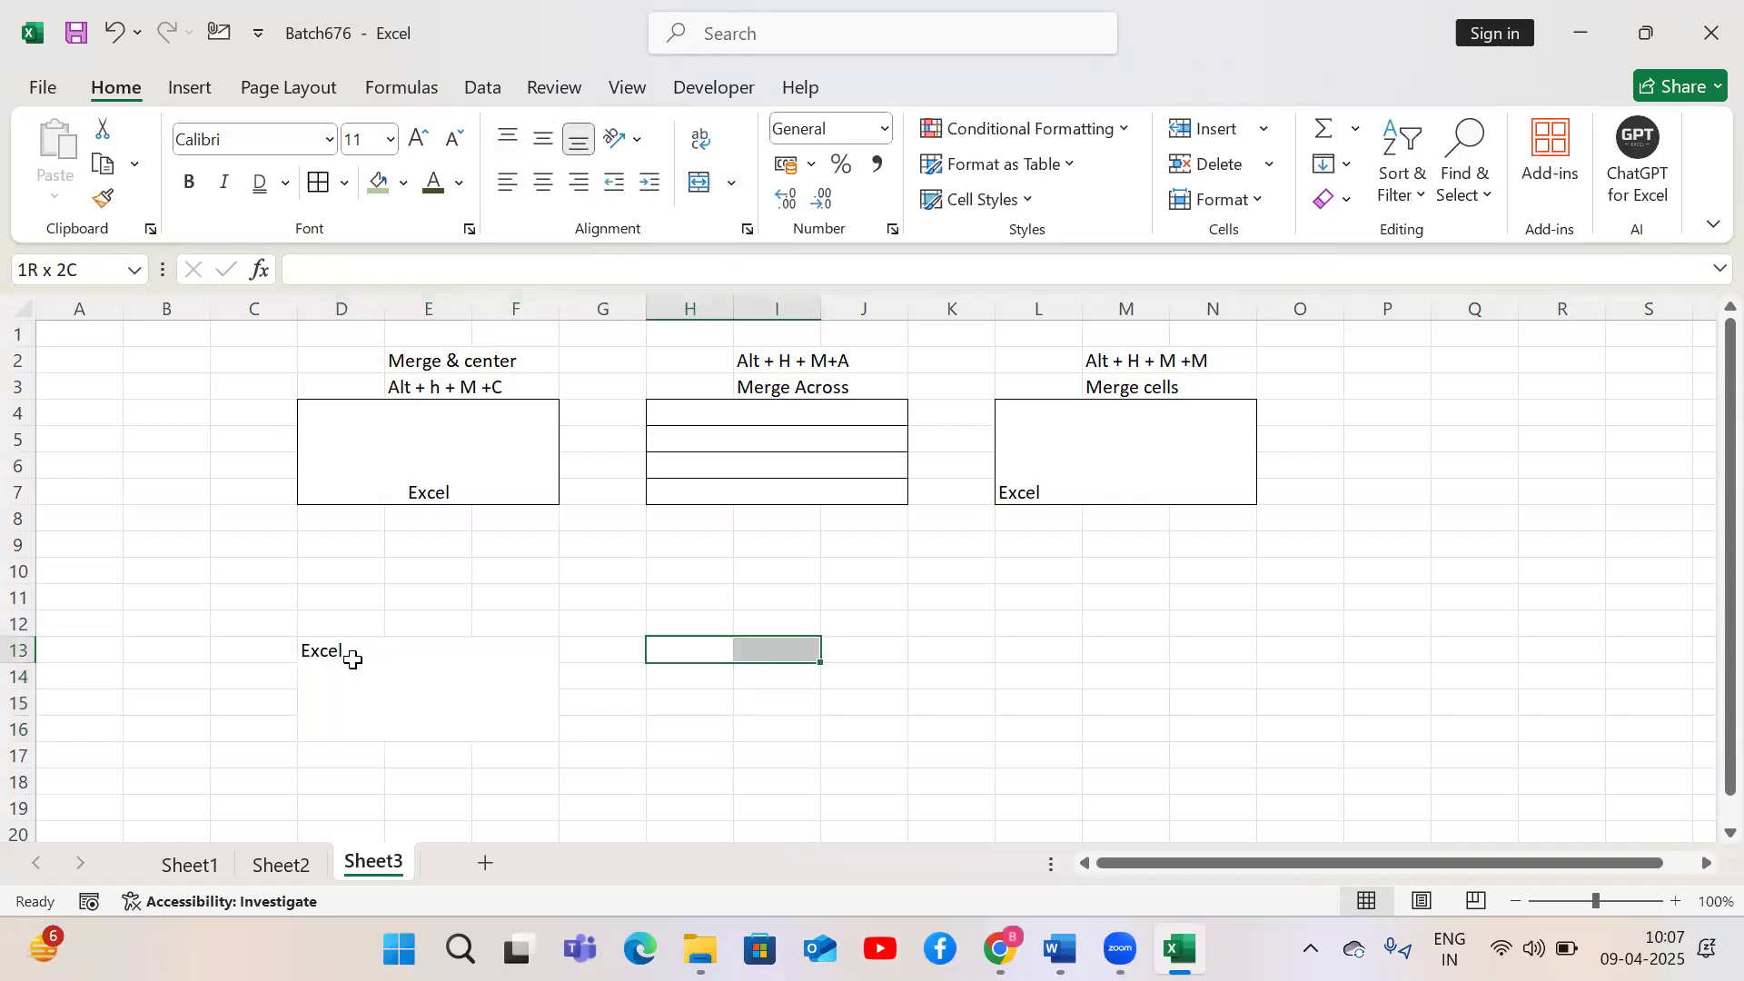
{"action": "key", "text": "shift+Down"}
{"action": "key", "text": "shift+Right"}
{"action": "key", "text": "shift+Down"}
{"action": "key", "text": "shift+Down"}
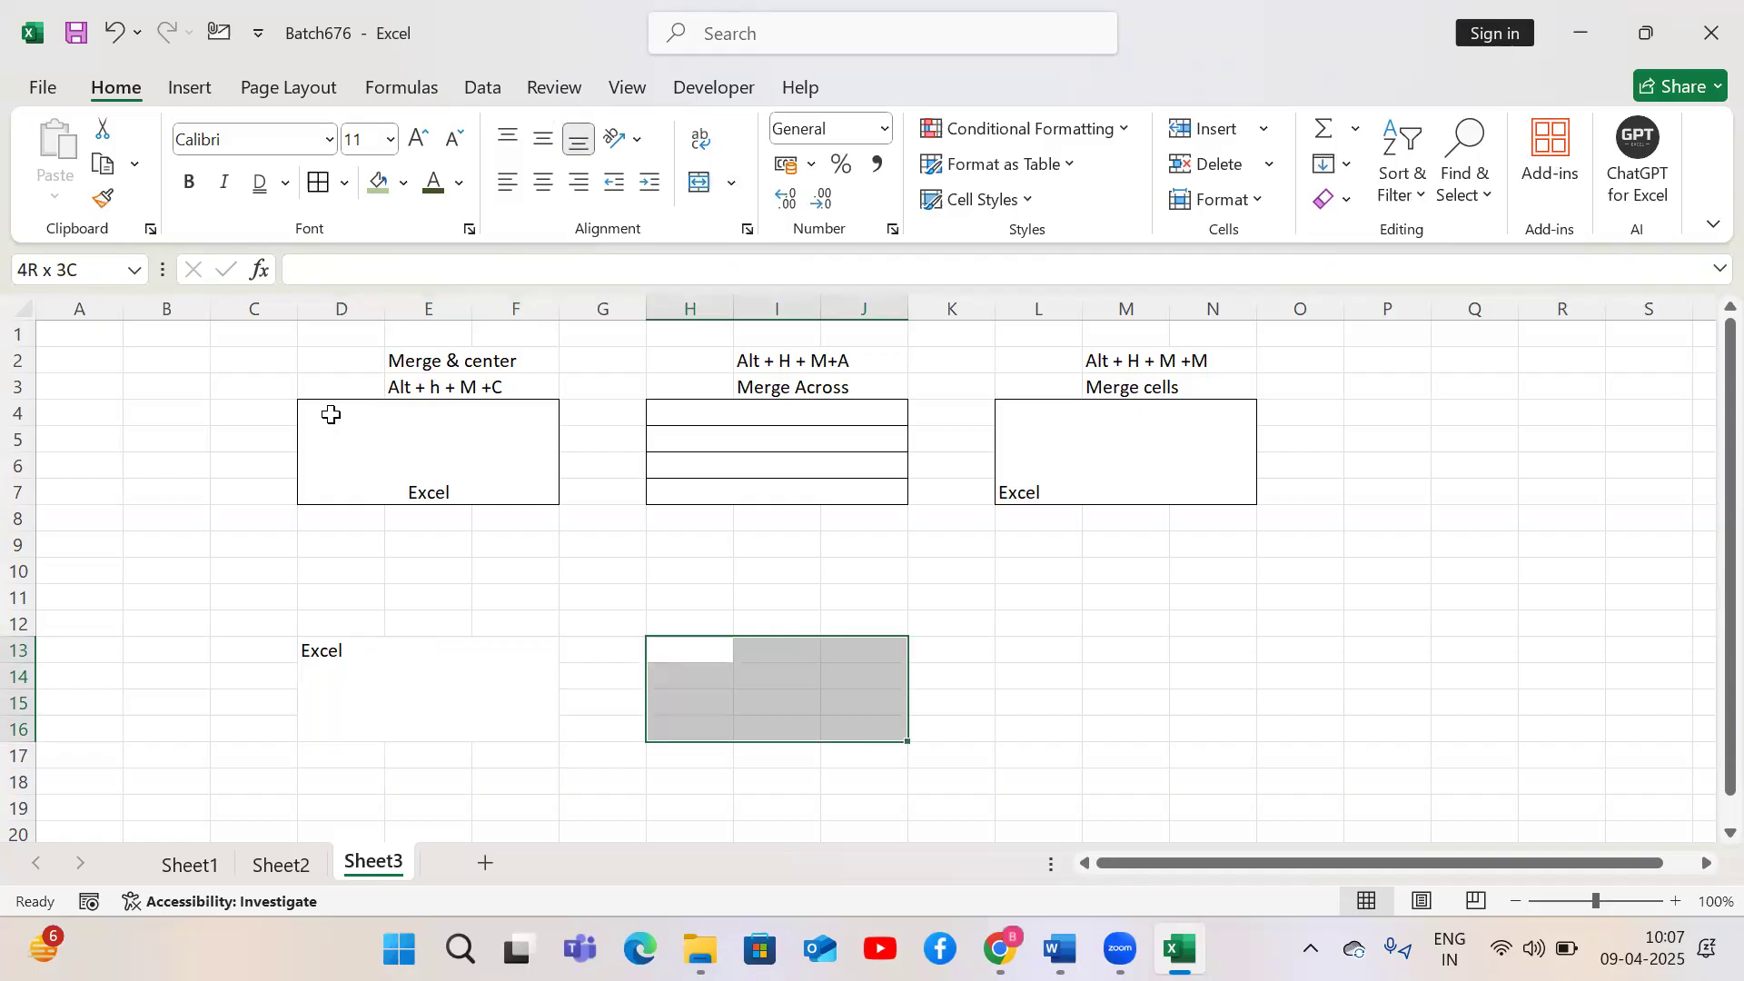
{"action": "left_click", "coordinate": [700, 188]}
Select K13 to M16 and apply Merge Across
{"action": "left_click_drag", "start_coordinate": [965, 651], "coordinate": [1122, 728]}
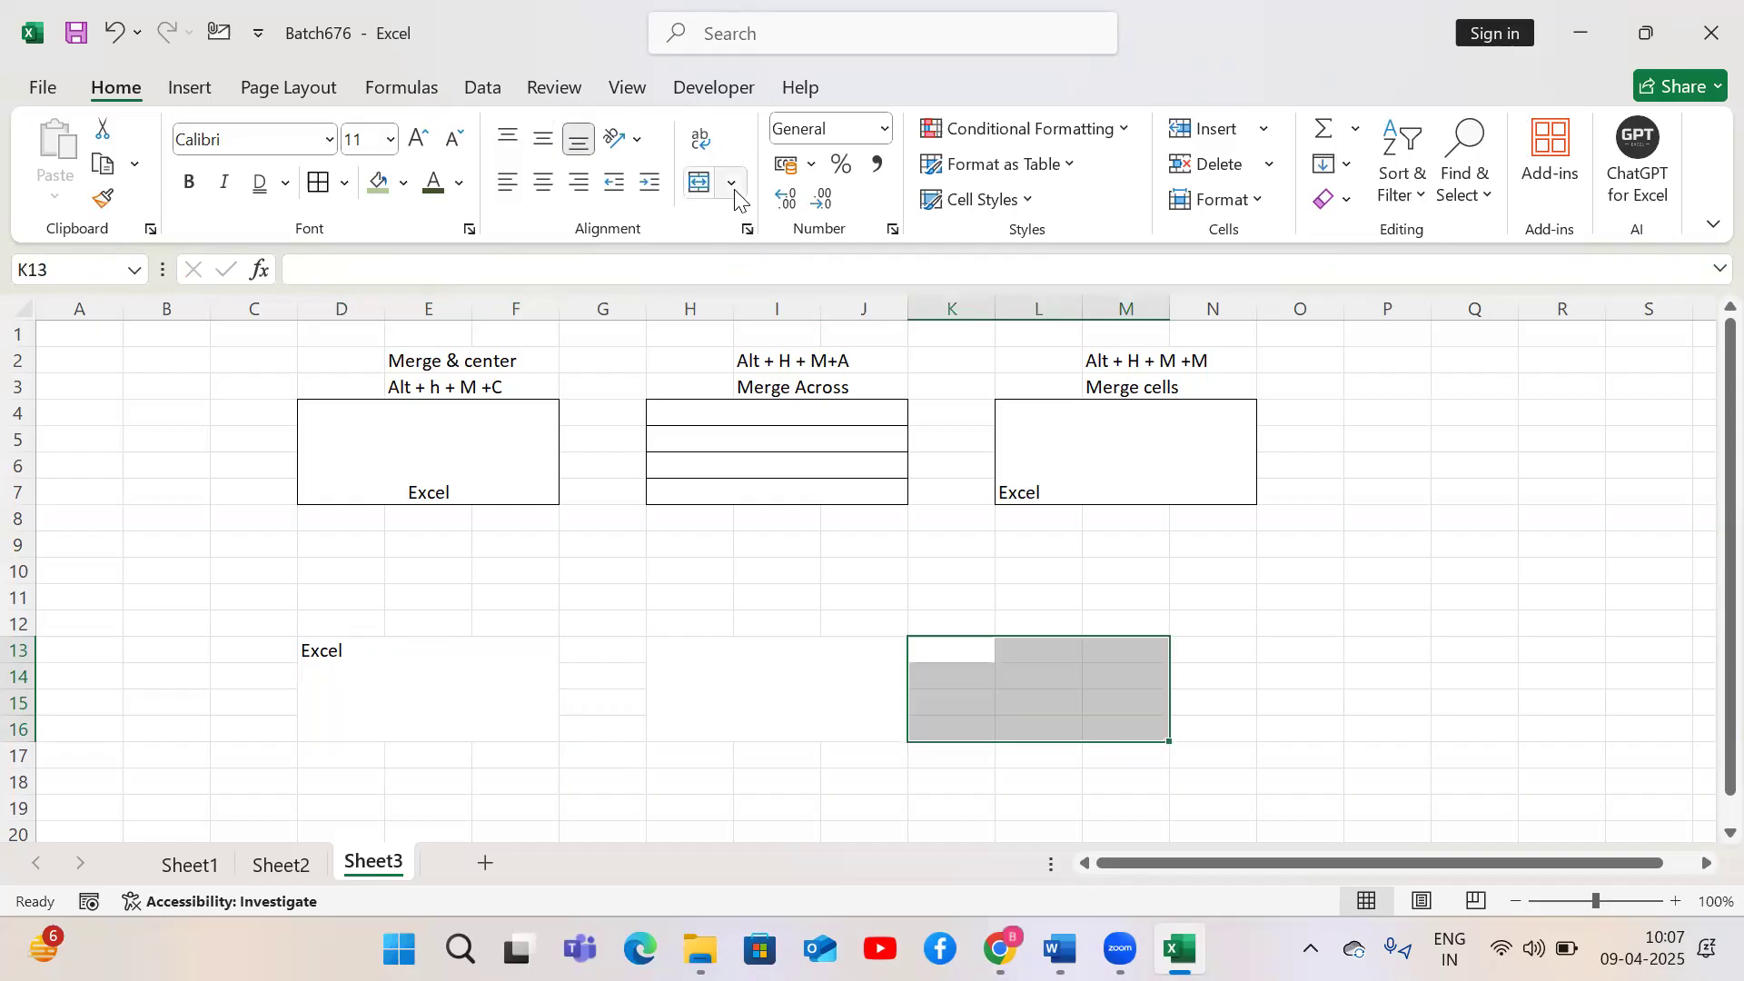
{"action": "left_click", "coordinate": [731, 183]}
{"action": "left_click", "coordinate": [762, 263]}
Select H17 to J26 and apply Merge Across
{"action": "left_click_drag", "start_coordinate": [693, 760], "coordinate": [837, 391]}
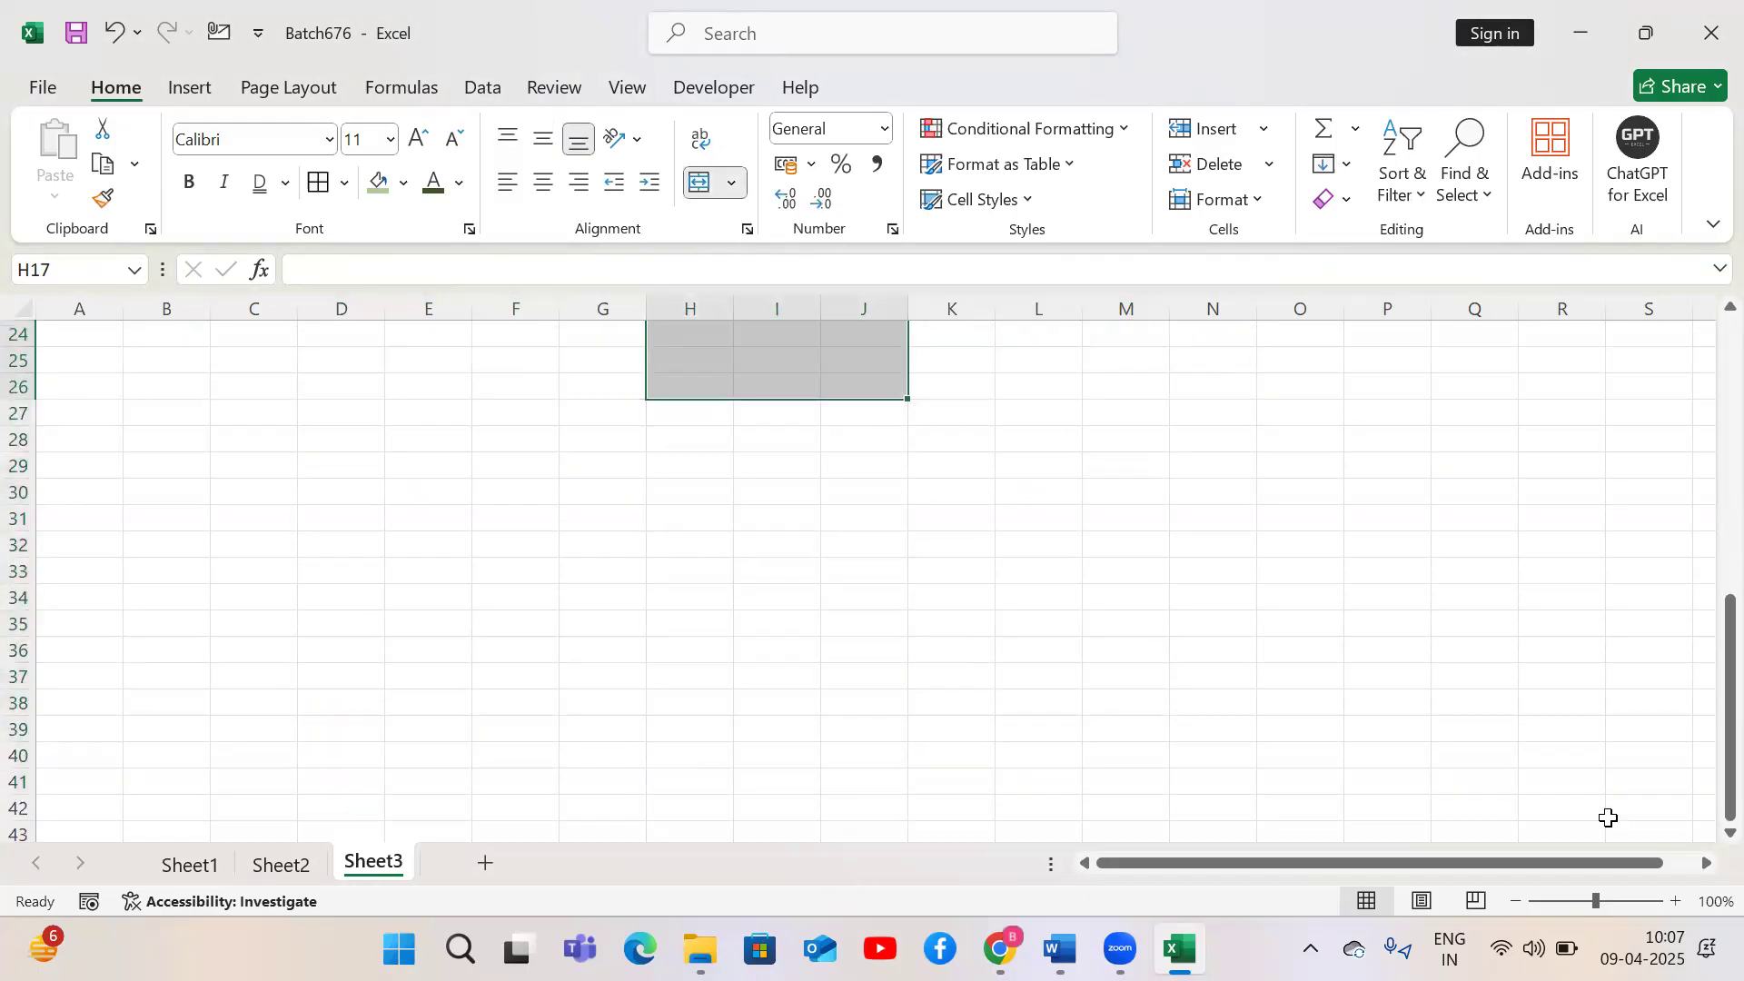
{"action": "left_click_drag", "start_coordinate": [1730, 701], "coordinate": [1730, 574]}
{"action": "left_click", "coordinate": [731, 183]}
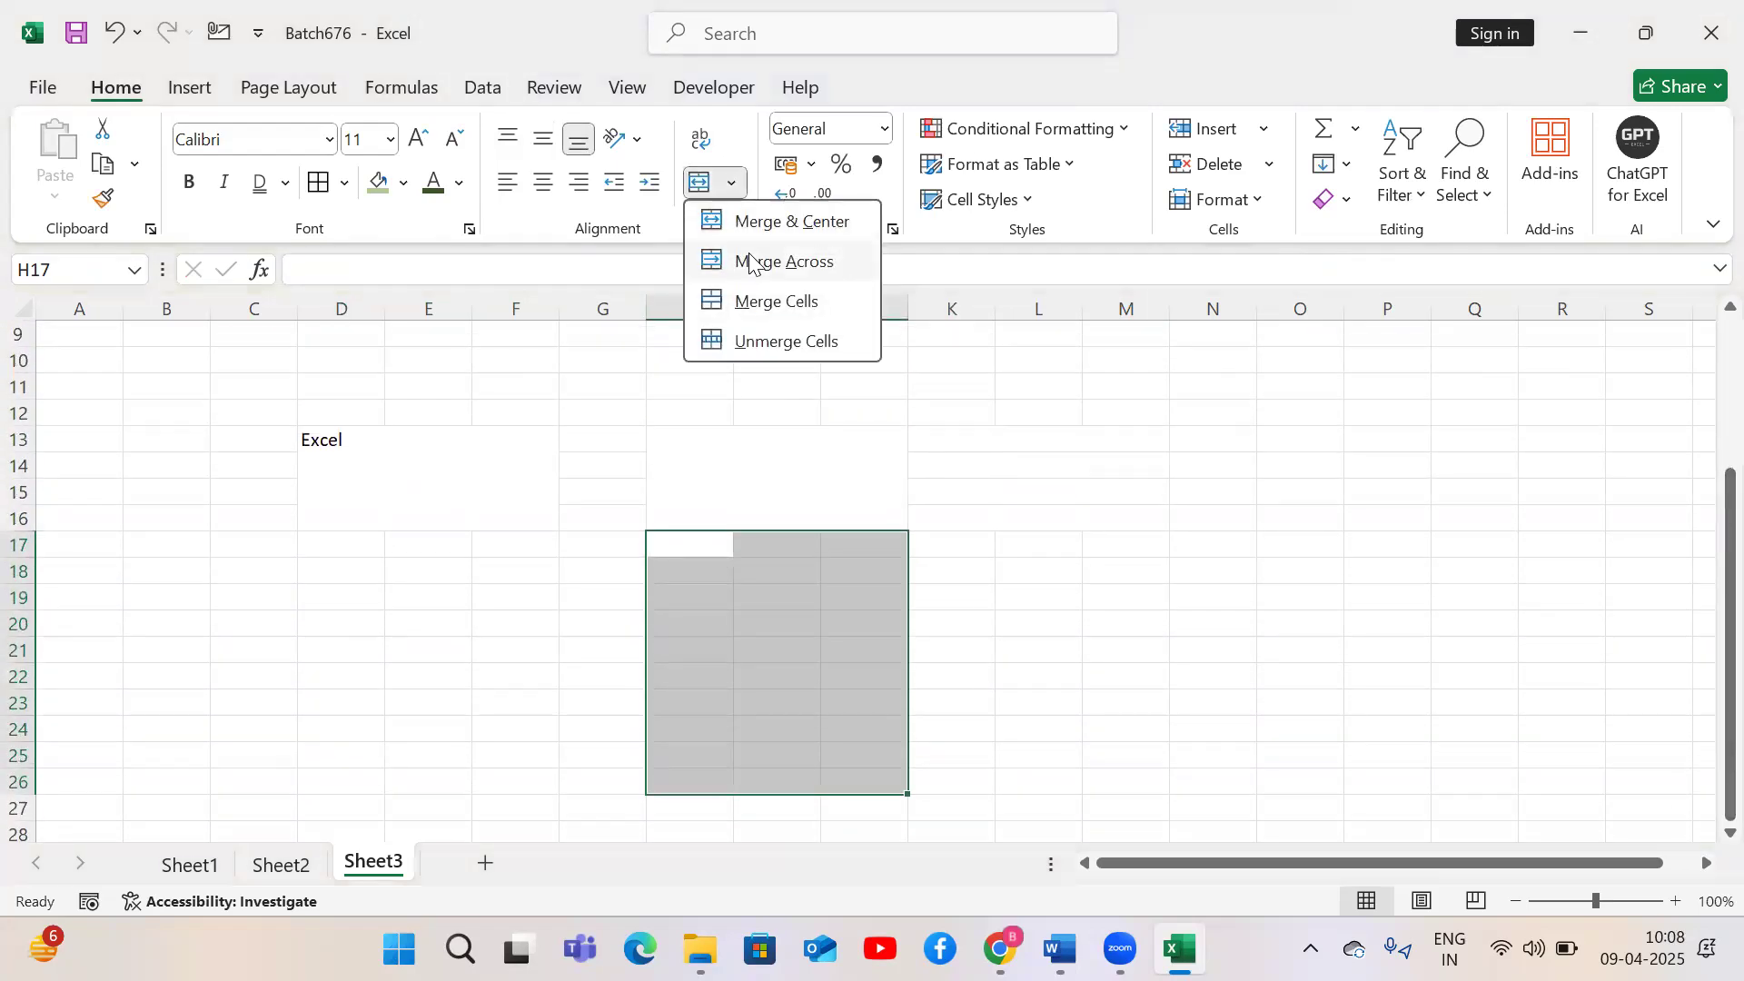
{"action": "left_click", "coordinate": [759, 260]}
Select row 27 from H to M and merge and center it
{"action": "left_click_drag", "start_coordinate": [813, 499], "coordinate": [949, 779]}
{"action": "left_click_drag", "start_coordinate": [716, 817], "coordinate": [1090, 824]}
{"action": "left_click", "coordinate": [690, 194]}
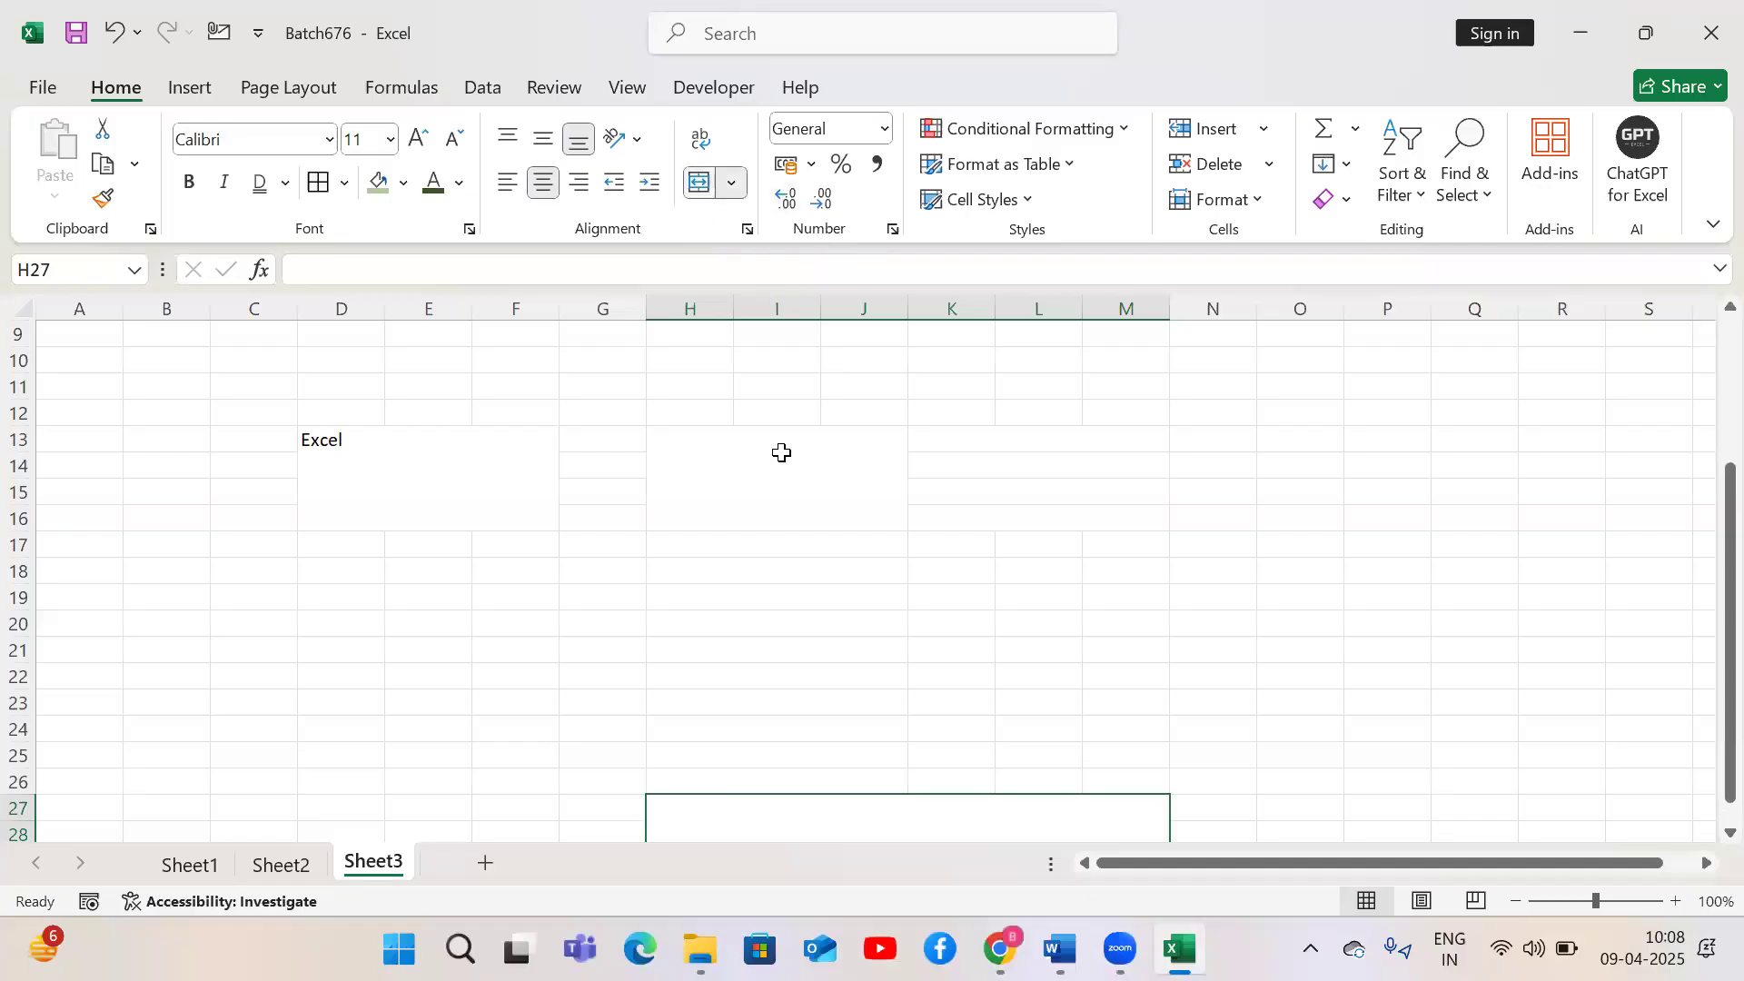
Apply All Borders to the H13 to M27 block with Alt+H+B+A and align it top-left
{"action": "left_click_drag", "start_coordinate": [821, 499], "coordinate": [968, 810]}
{"action": "key", "text": "alt+h"}
{"action": "key", "text": "b"}
{"action": "key", "text": "a"}
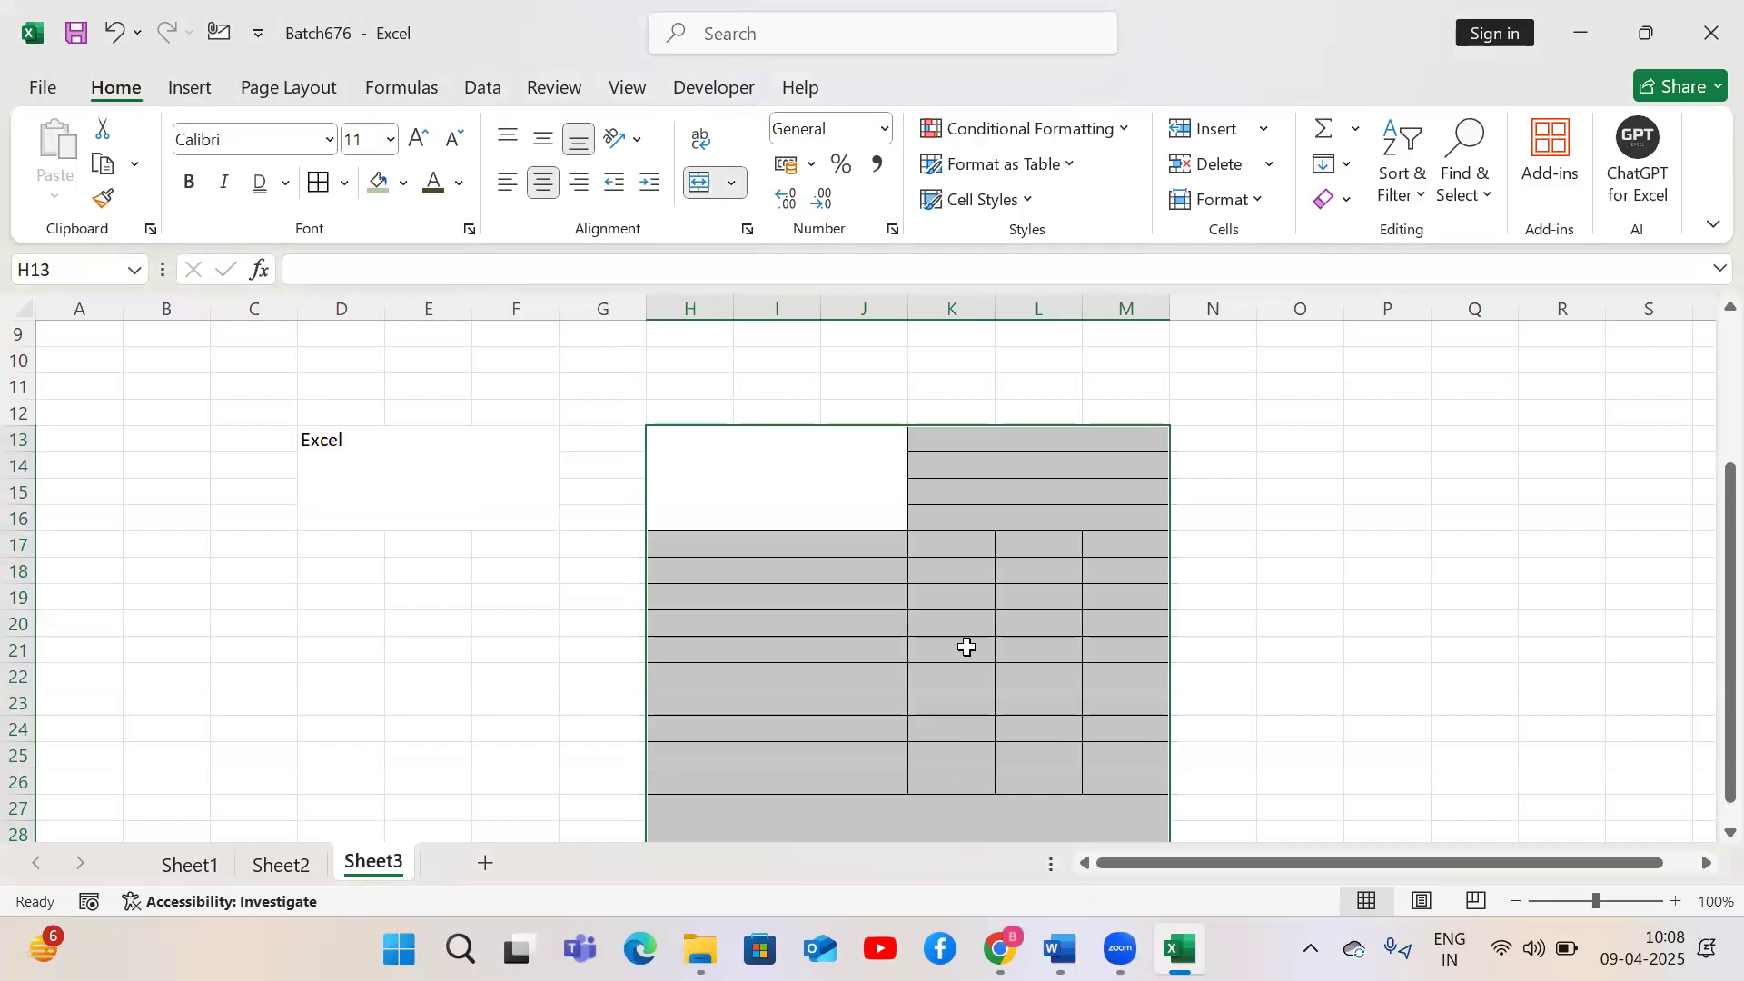
{"action": "left_click", "coordinate": [507, 182]}
{"action": "left_click", "coordinate": [501, 147]}
Enter 'Excel' and 'Microsoft' on two lines in the merged H13 cell
{"action": "left_click", "coordinate": [690, 445]}
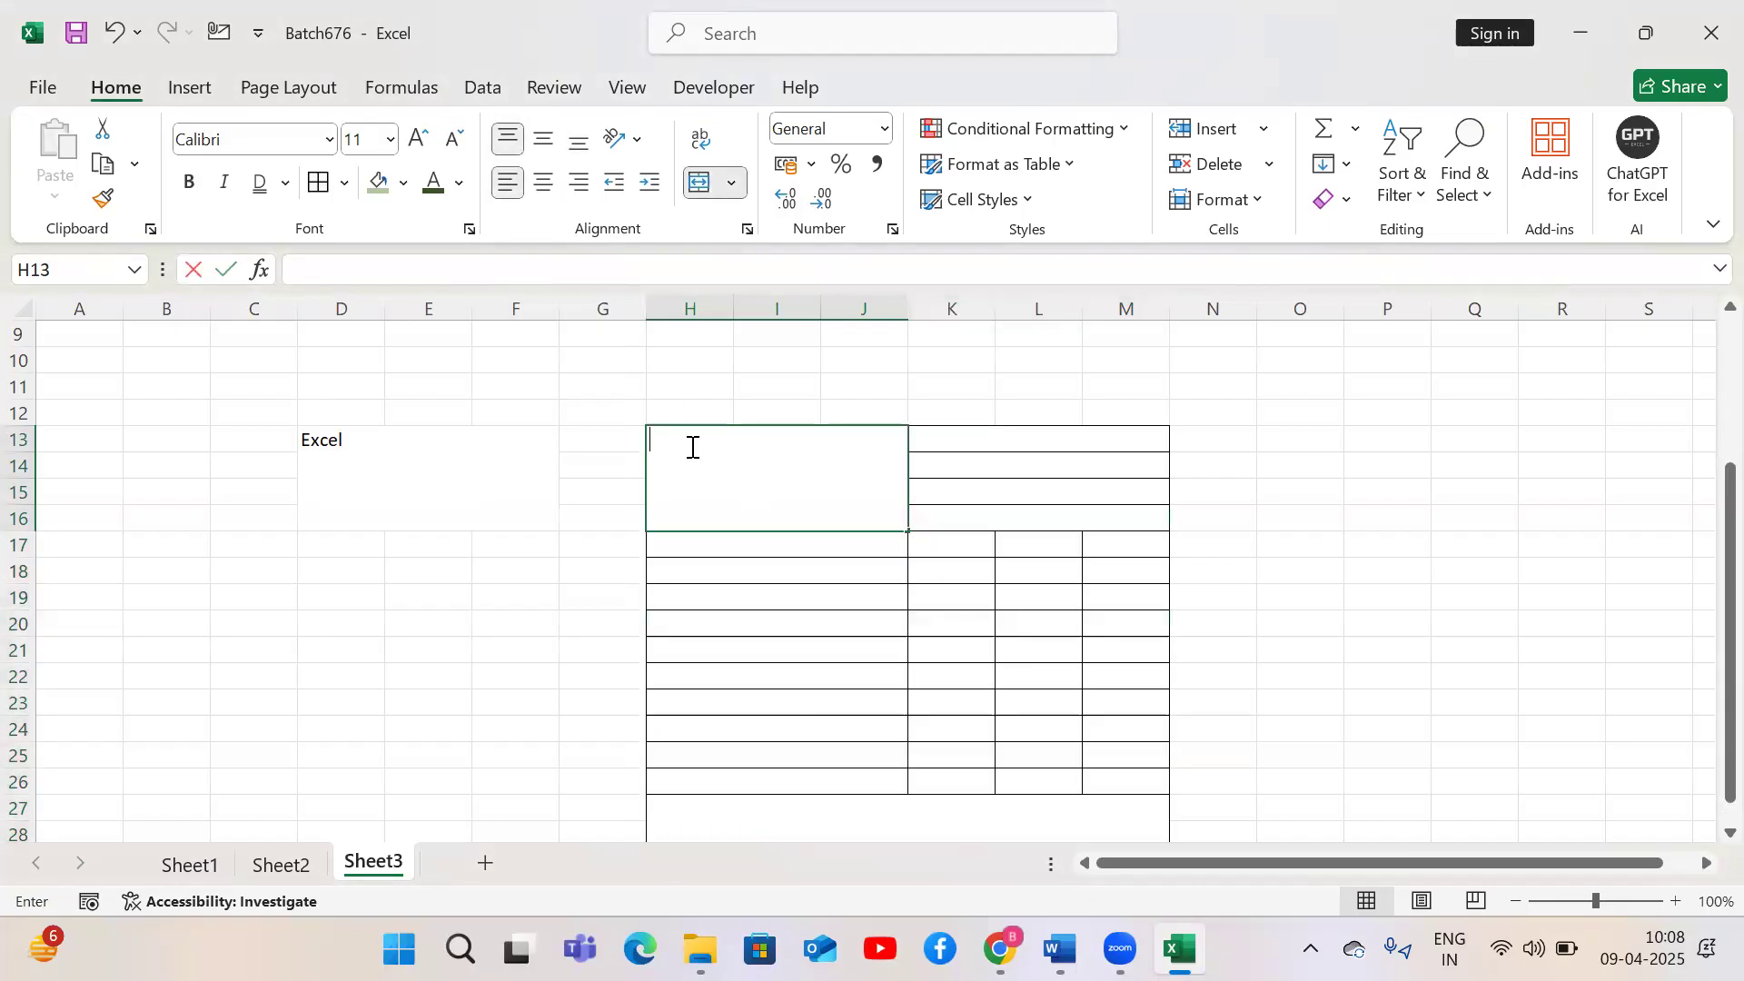
{"action": "type", "text": "Excel"}
{"action": "key", "text": "alt+Return"}
{"action": "type", "text": "Microsoft"}
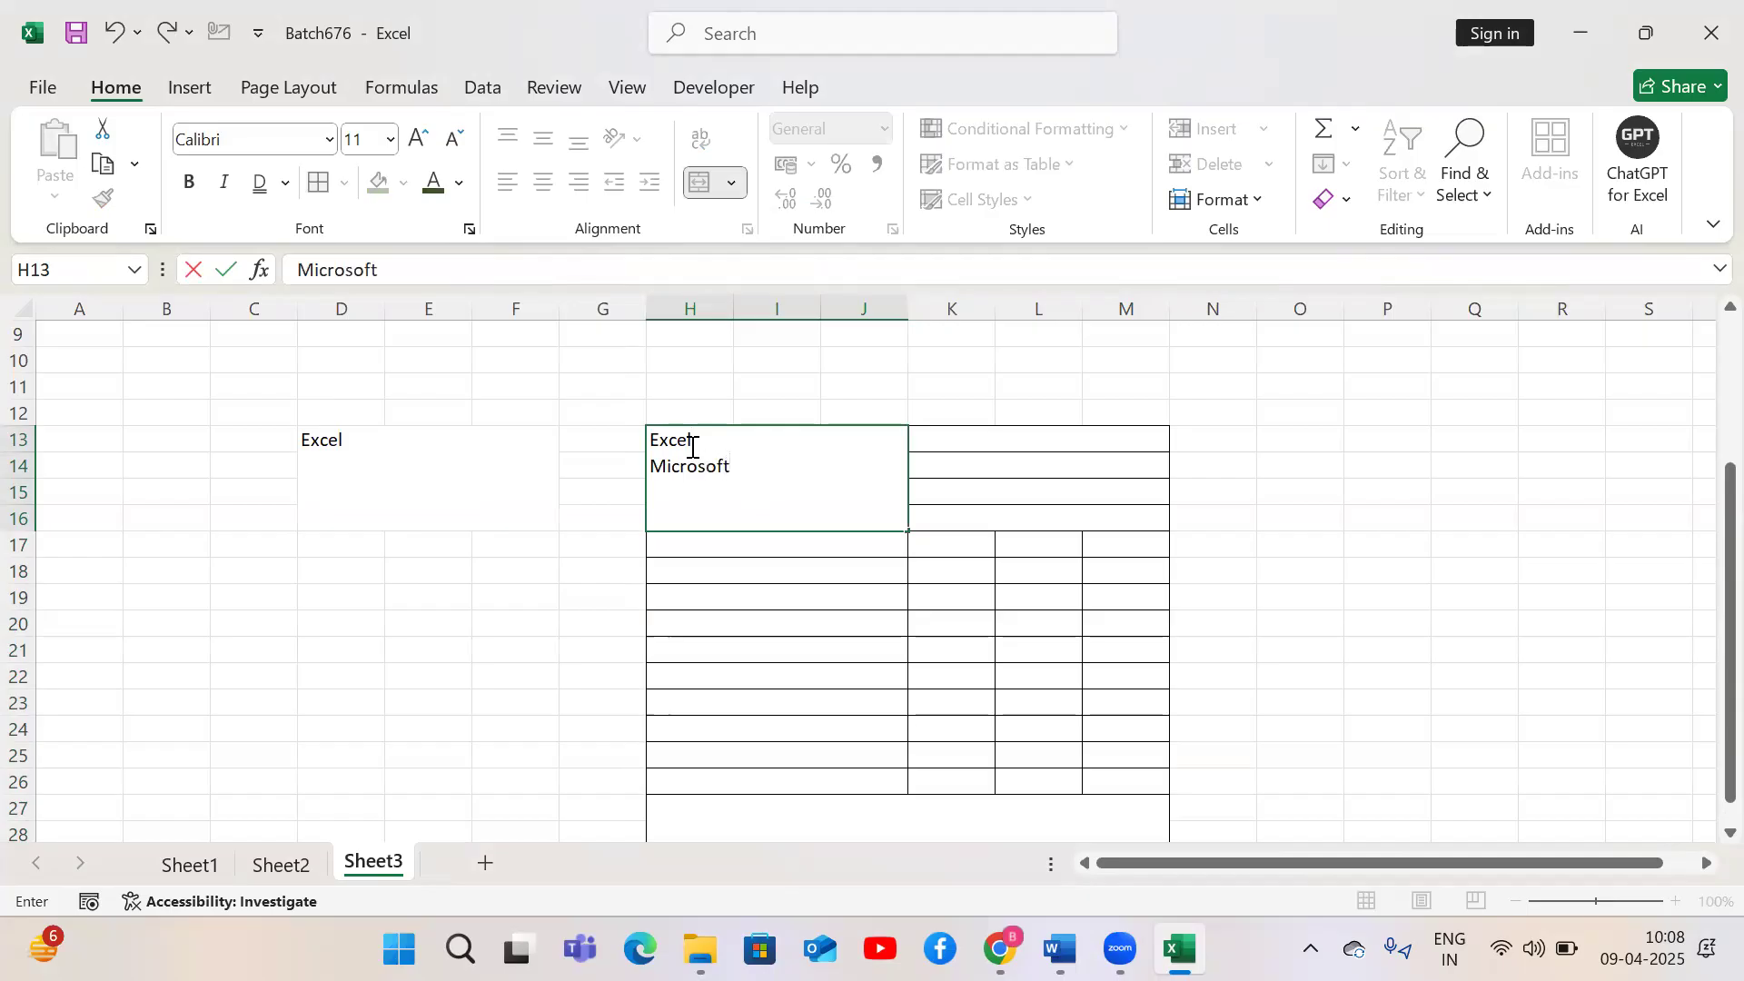
{"action": "key", "text": "Tab"}
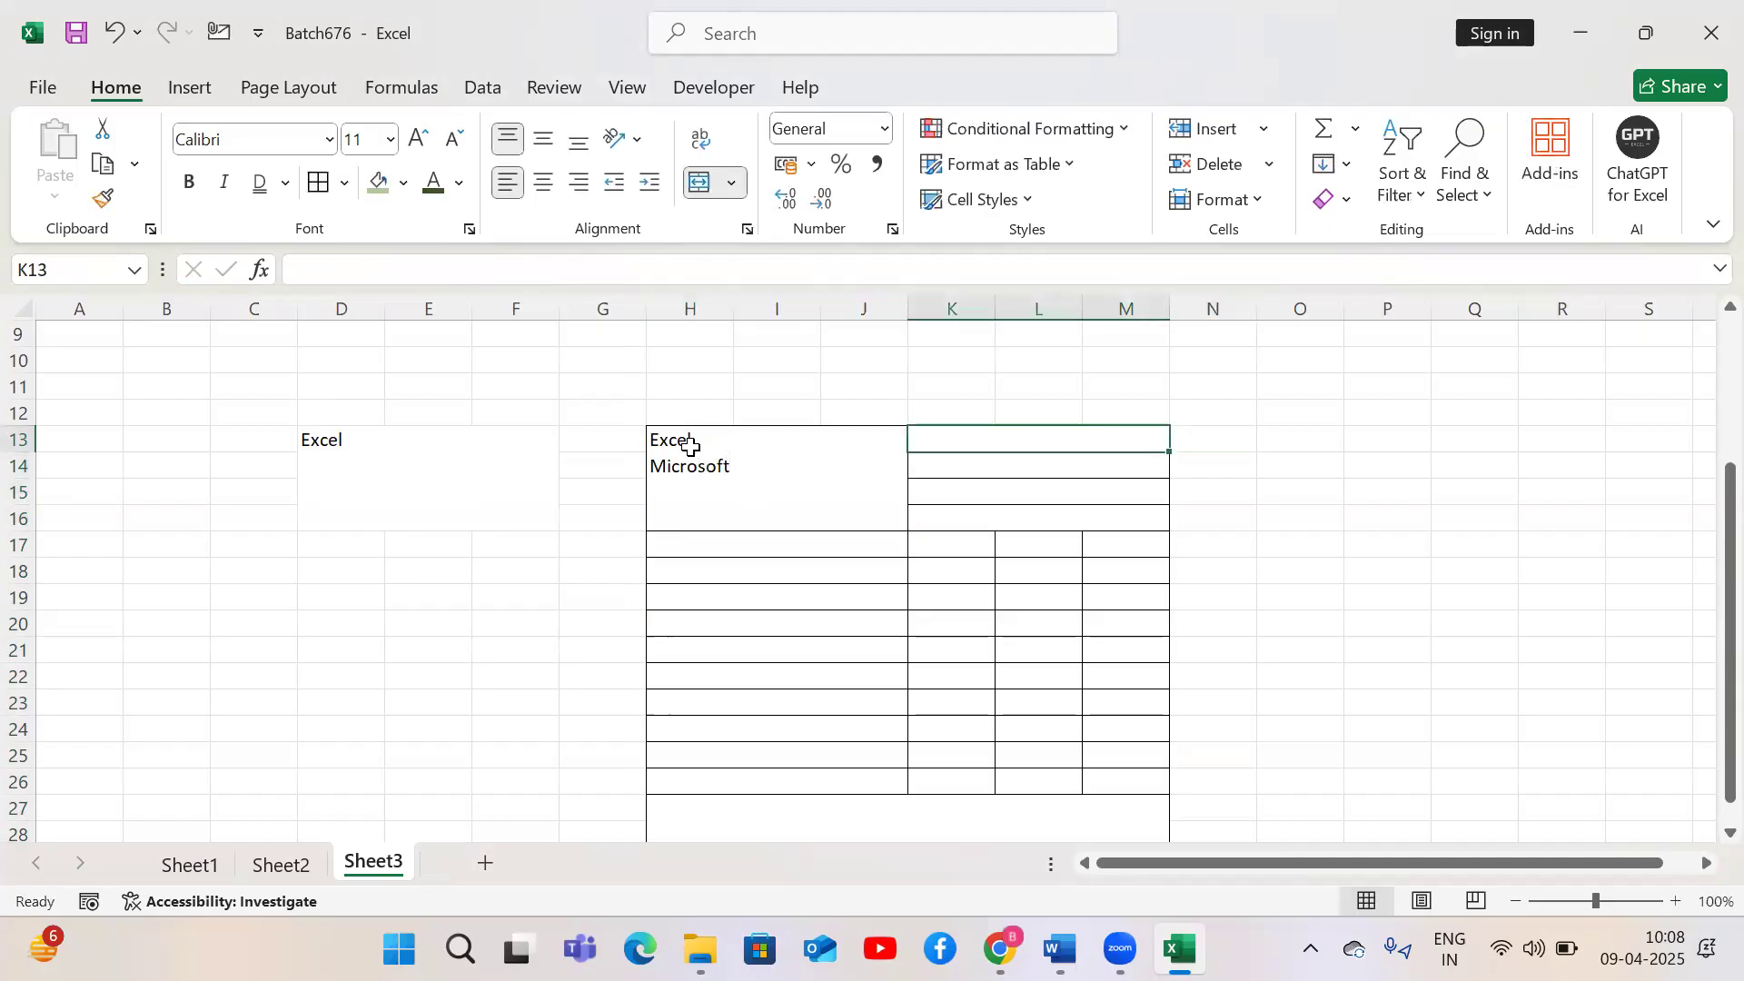
Enter 'Date : 09-04-2025' in K13 and 'Time : 10:08' in K14
{"action": "type", "text": "Date :"}
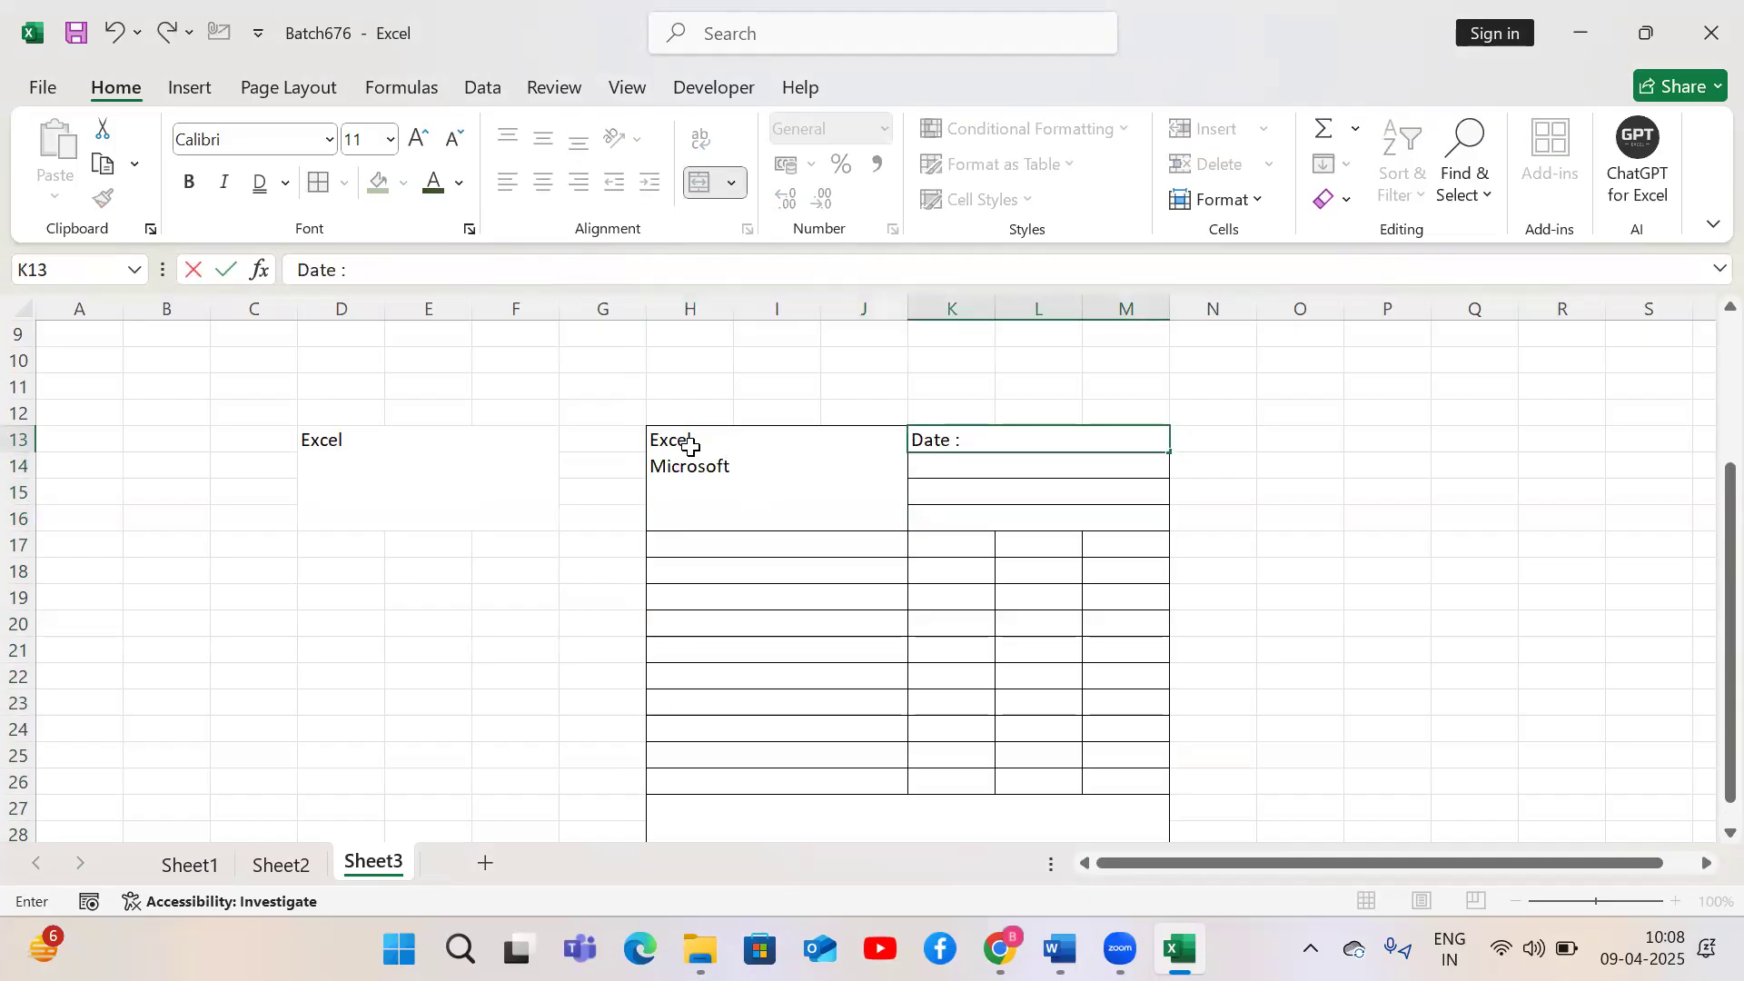
{"action": "type", "text": " 09-04-2025"}
{"action": "key", "text": "Return"}
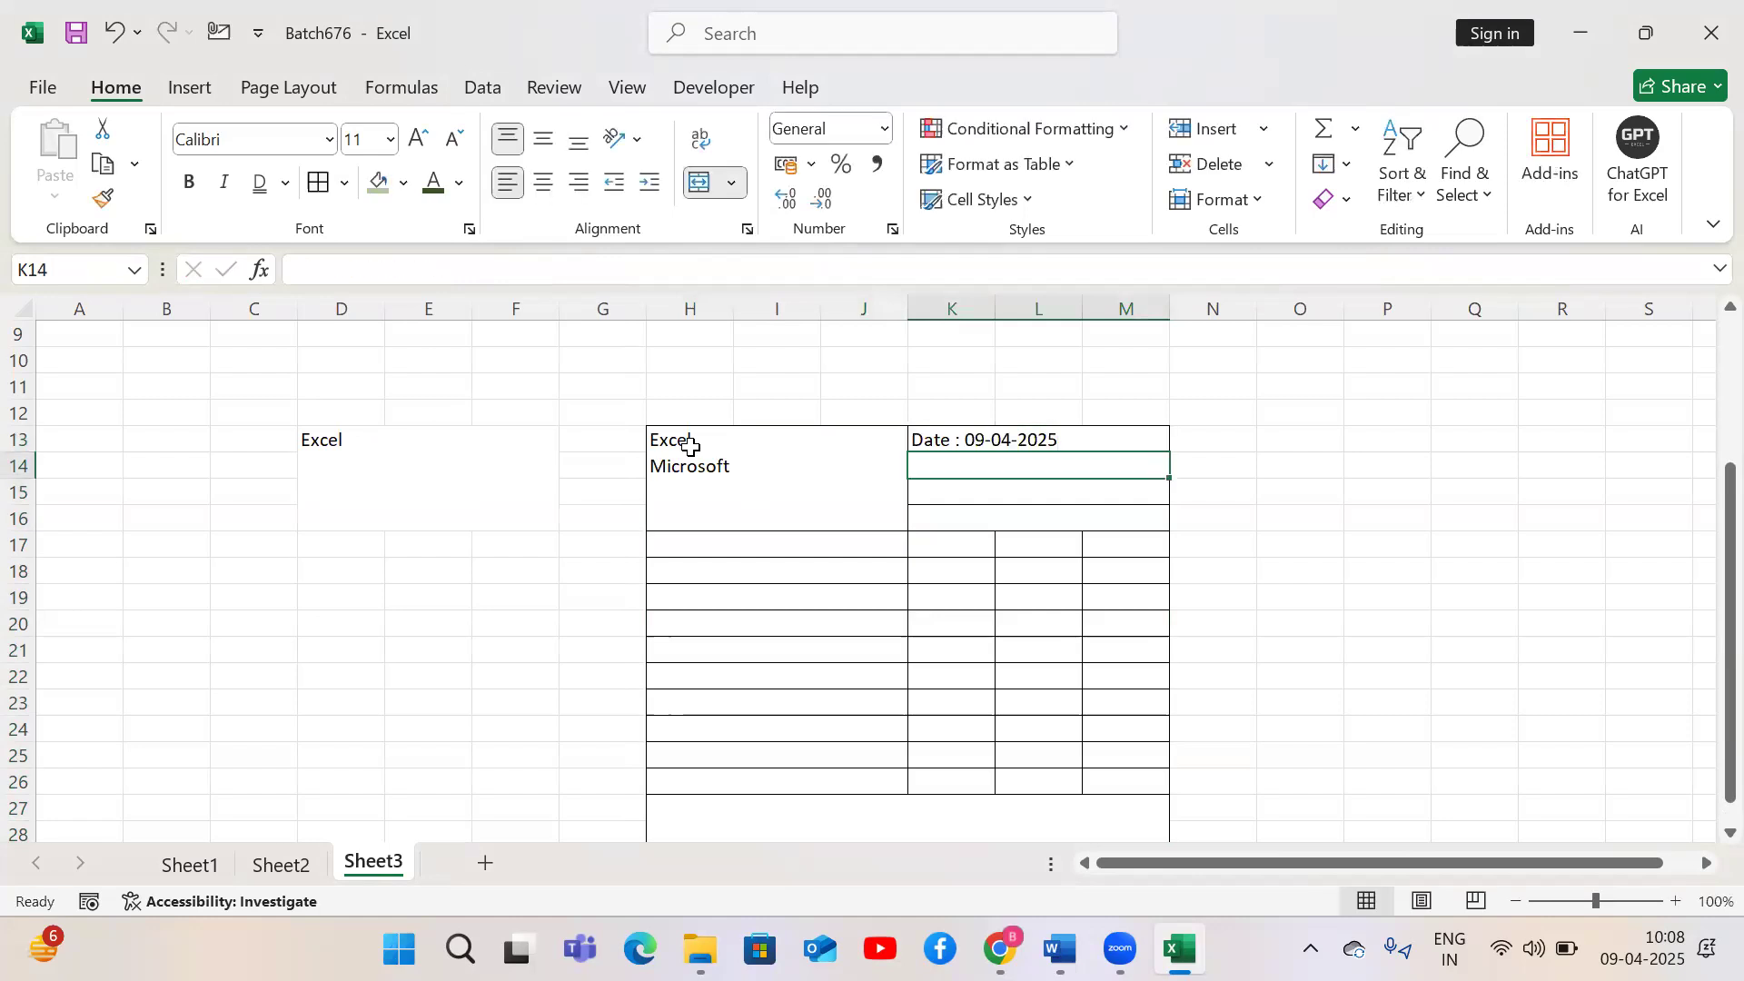
{"action": "type", "text": "Time "}
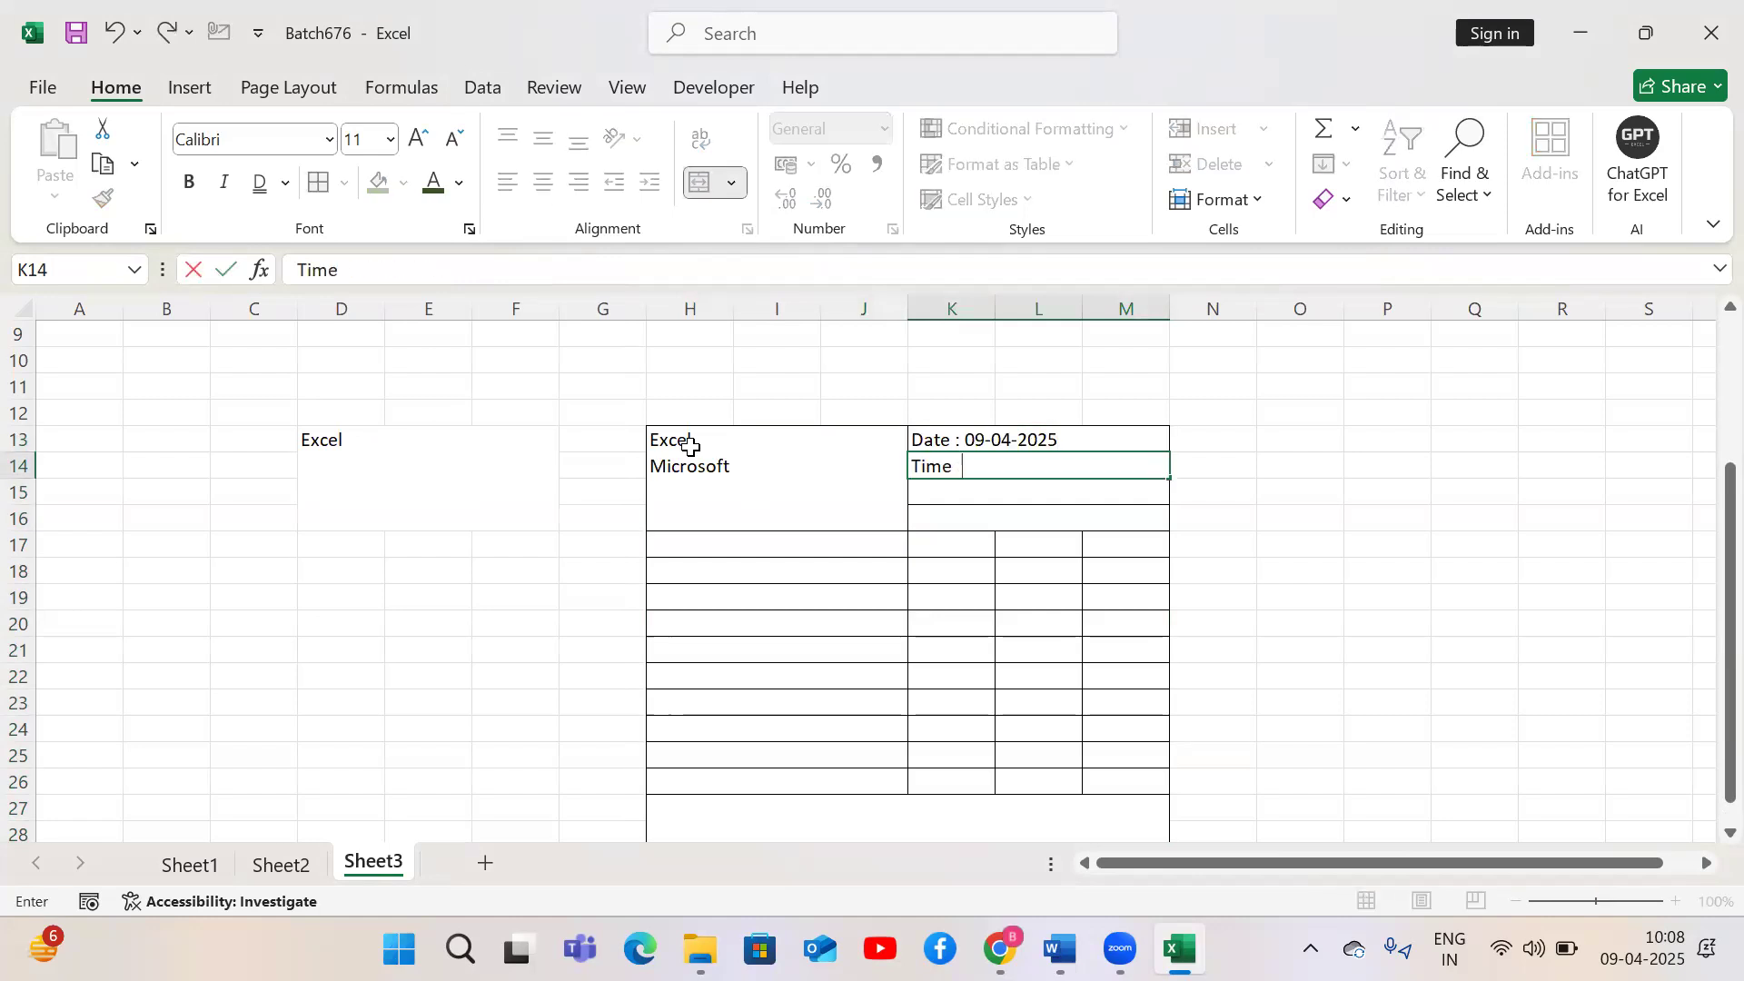
{"action": "type", "text": ": 10:08"}
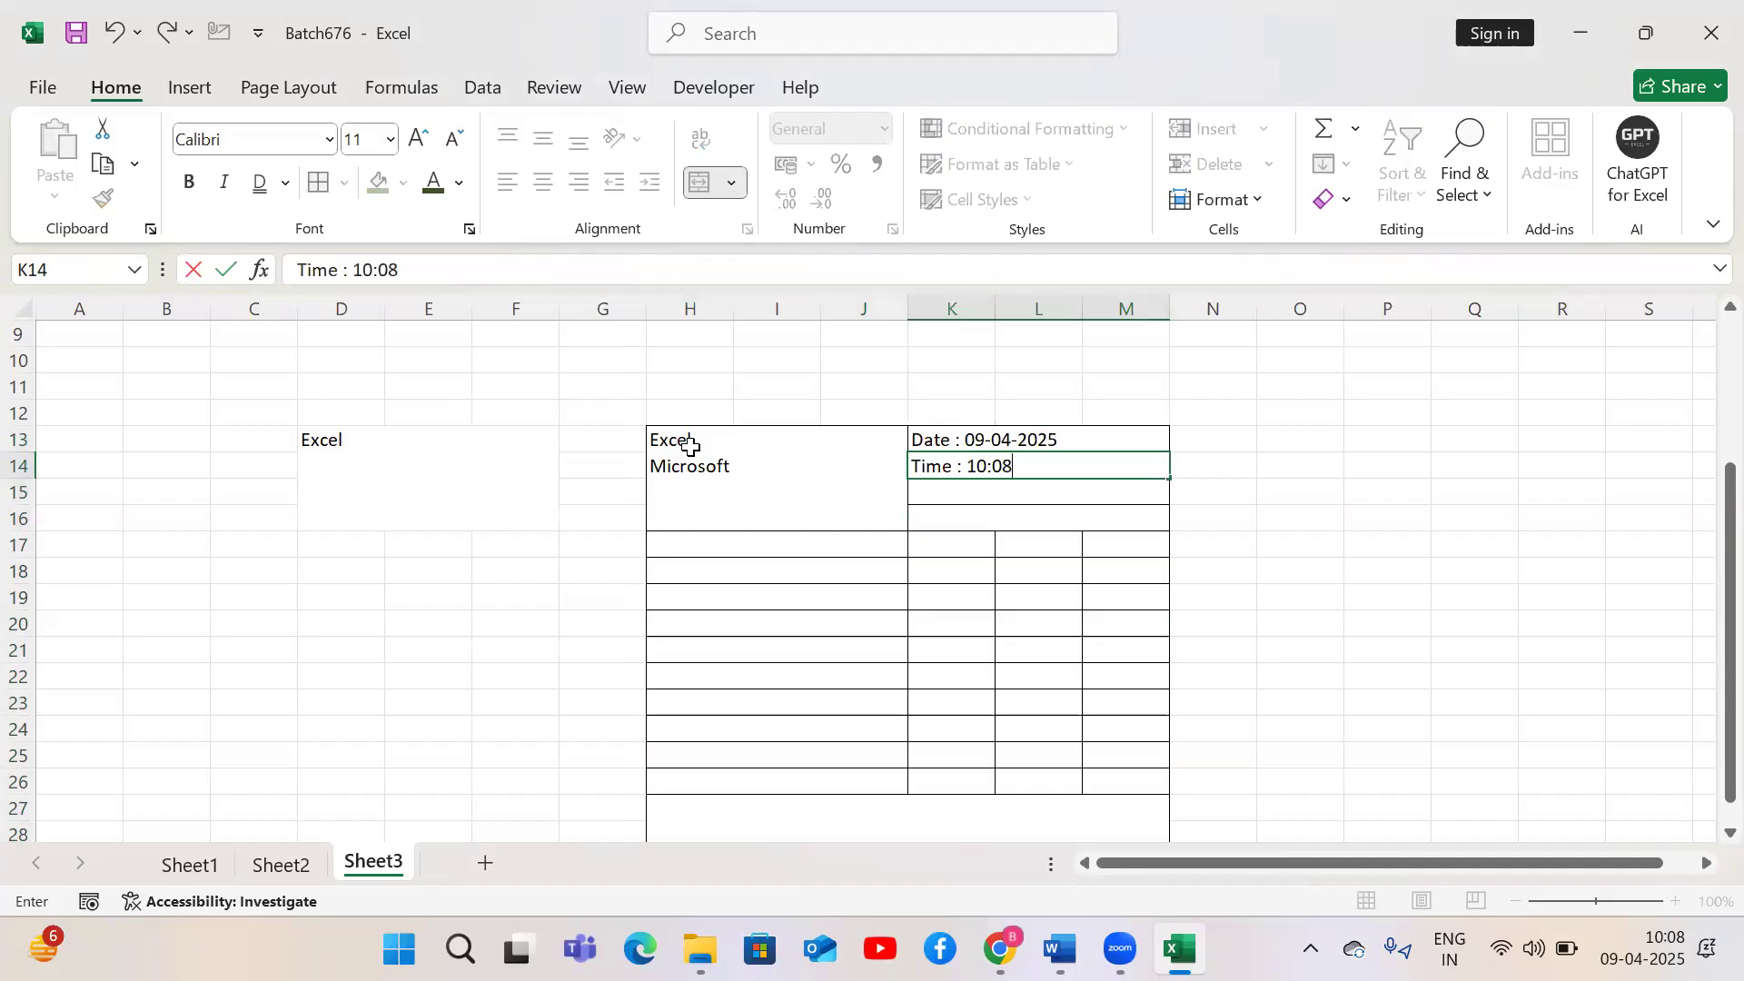
{"action": "key", "text": "Return"}
{"action": "key", "text": "Up"}
{"action": "key", "text": "Up"}
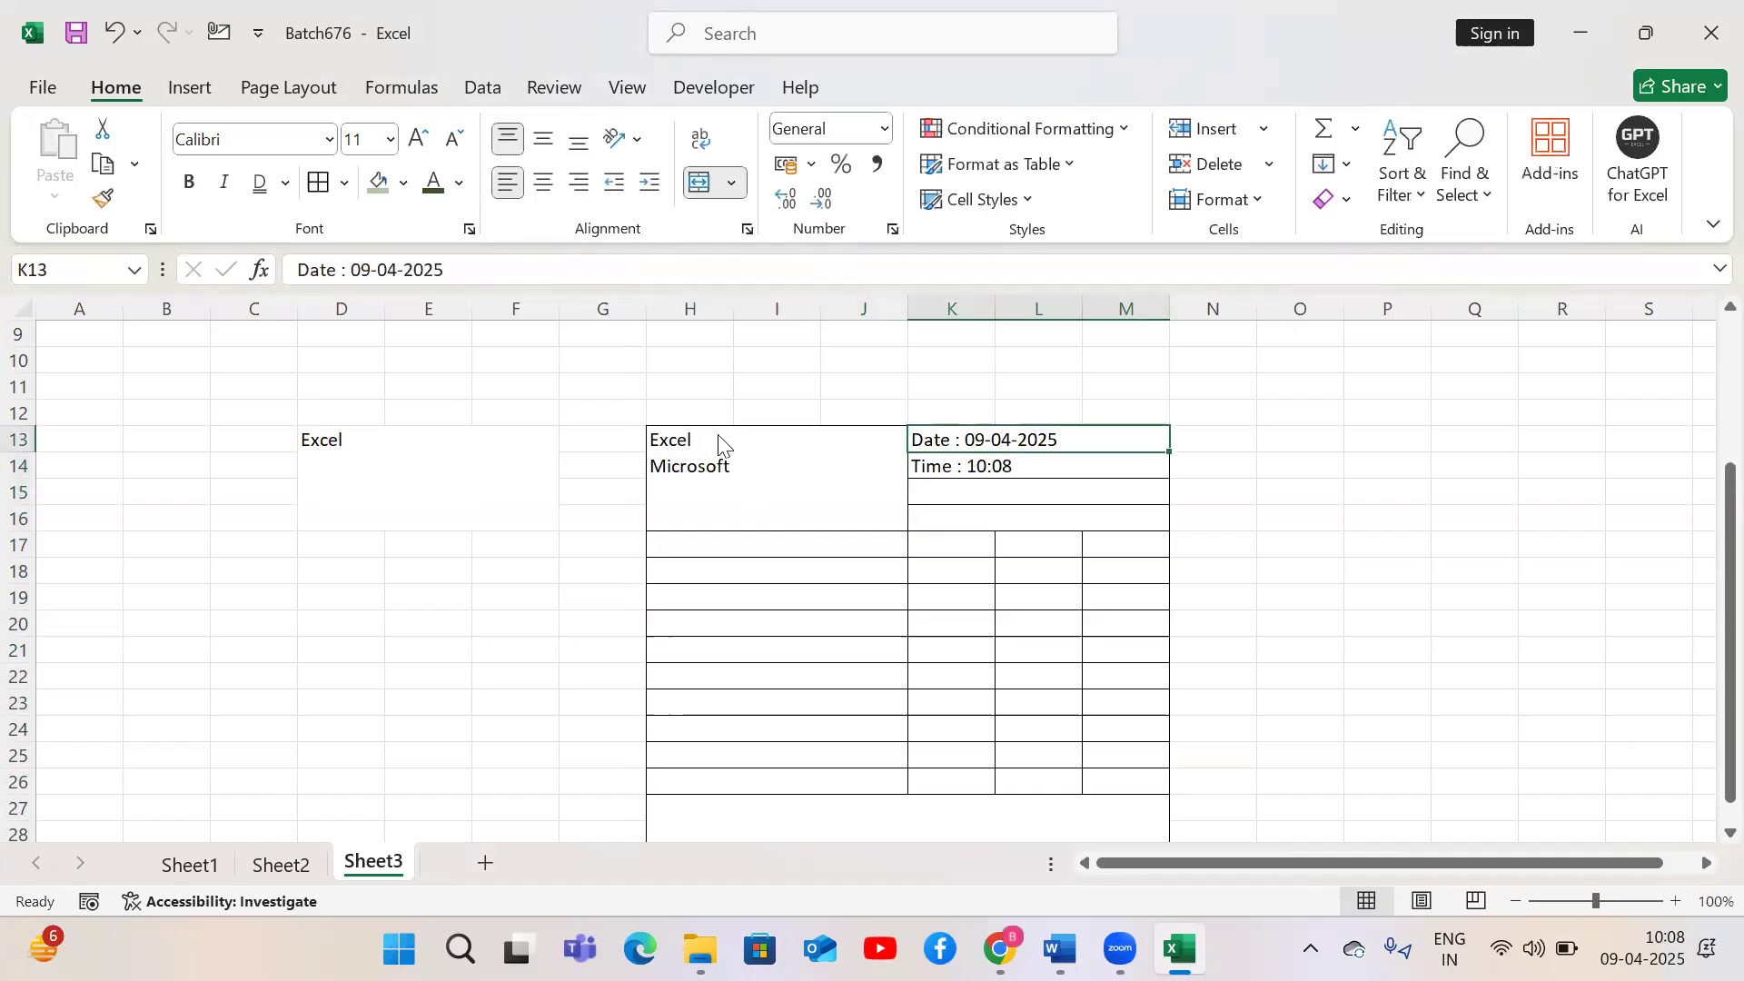
Append '(Ctrl + ;)' to the date entry in K13
{"action": "left_click", "coordinate": [474, 251]}
{"action": "type", "text": "(Ctrl + ;"}
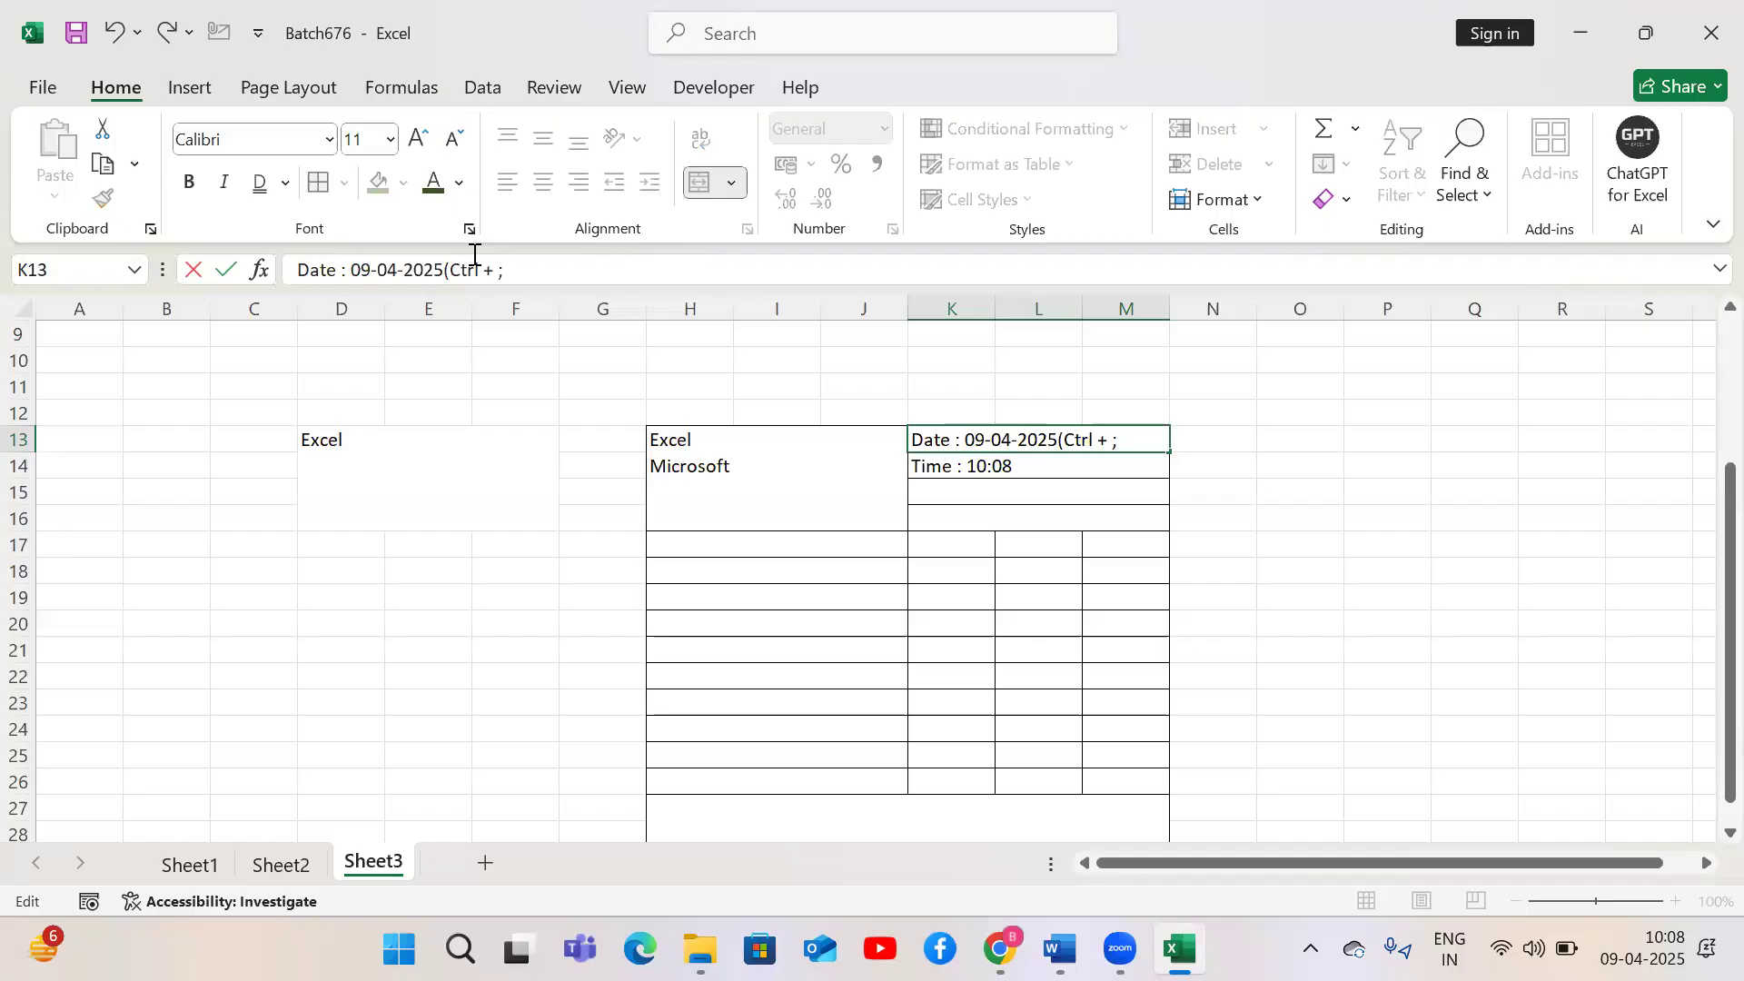
{"action": "type", "text": ")"}
{"action": "key", "text": "Return"}
Append '(Ctrl + Shift + ;)' to the time entry in K14
{"action": "left_click", "coordinate": [474, 258]}
{"action": "type", "text": "(Ctrl + Shift + "}
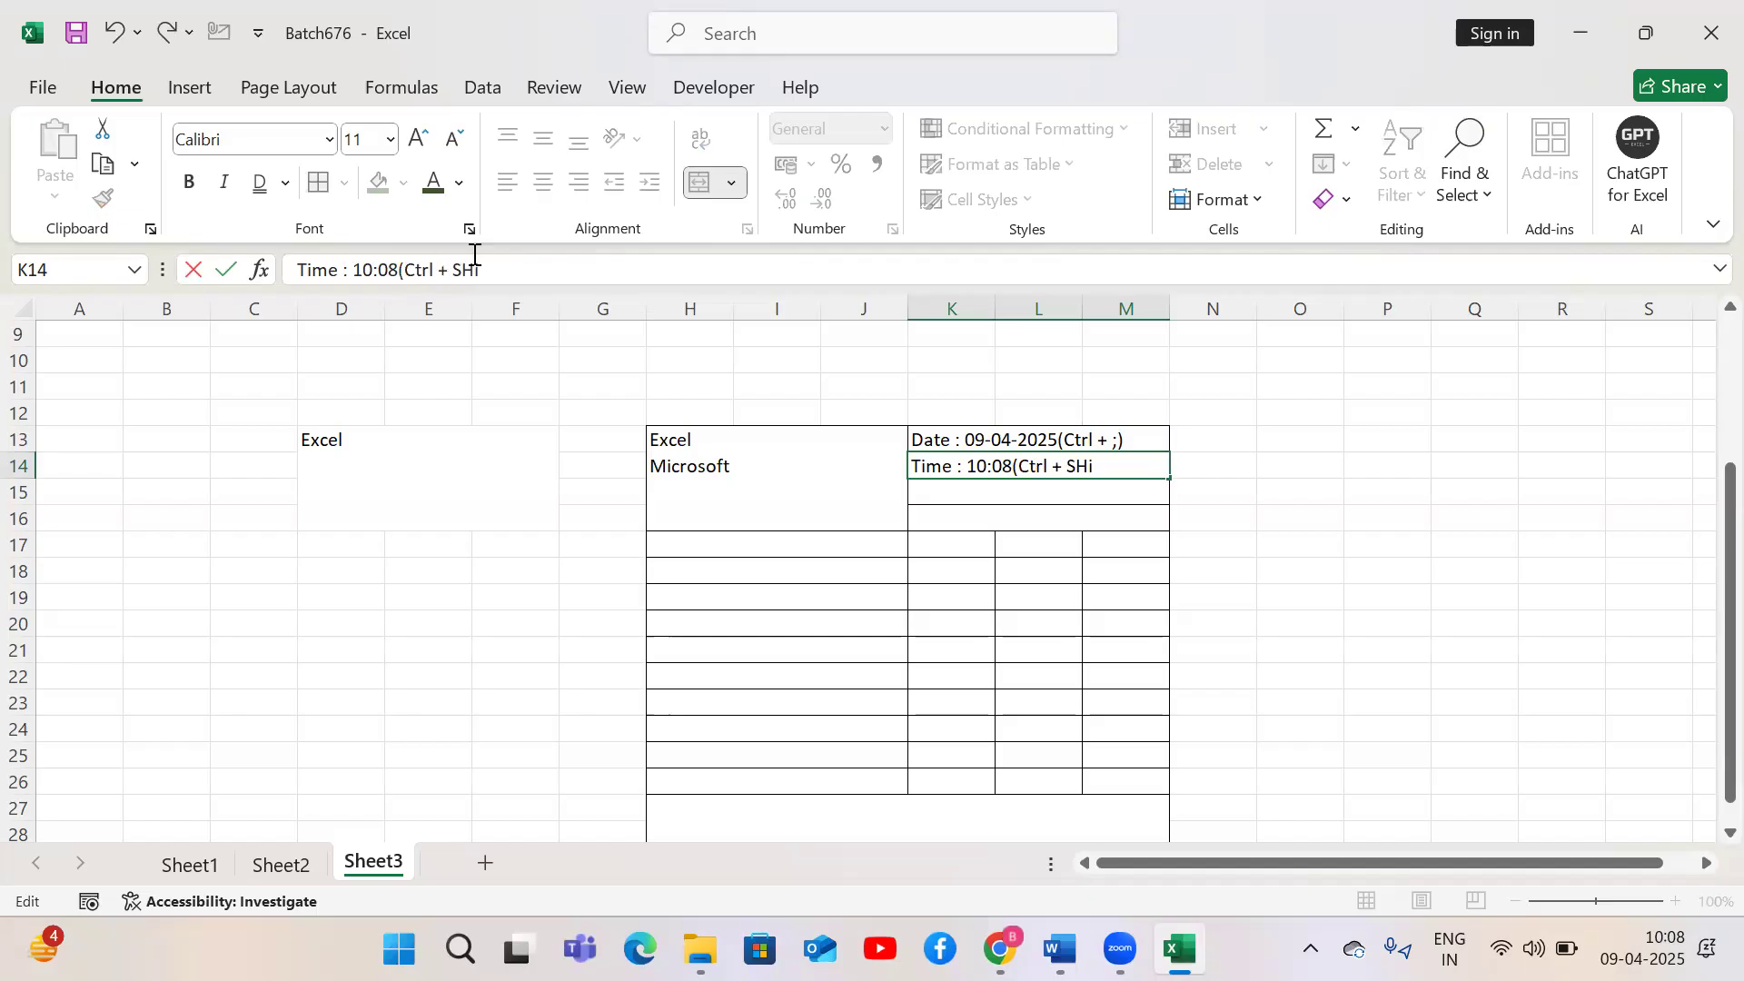
{"action": "type", "text": ";)"}
{"action": "key", "text": "Return"}
{"action": "key", "text": "Down"}
{"action": "key", "text": "Down"}
{"action": "key", "text": "Down"}
{"action": "key", "text": "Down"}
{"action": "key", "text": "Down"}
{"action": "key", "text": "Down"}
{"action": "key", "text": "Down"}
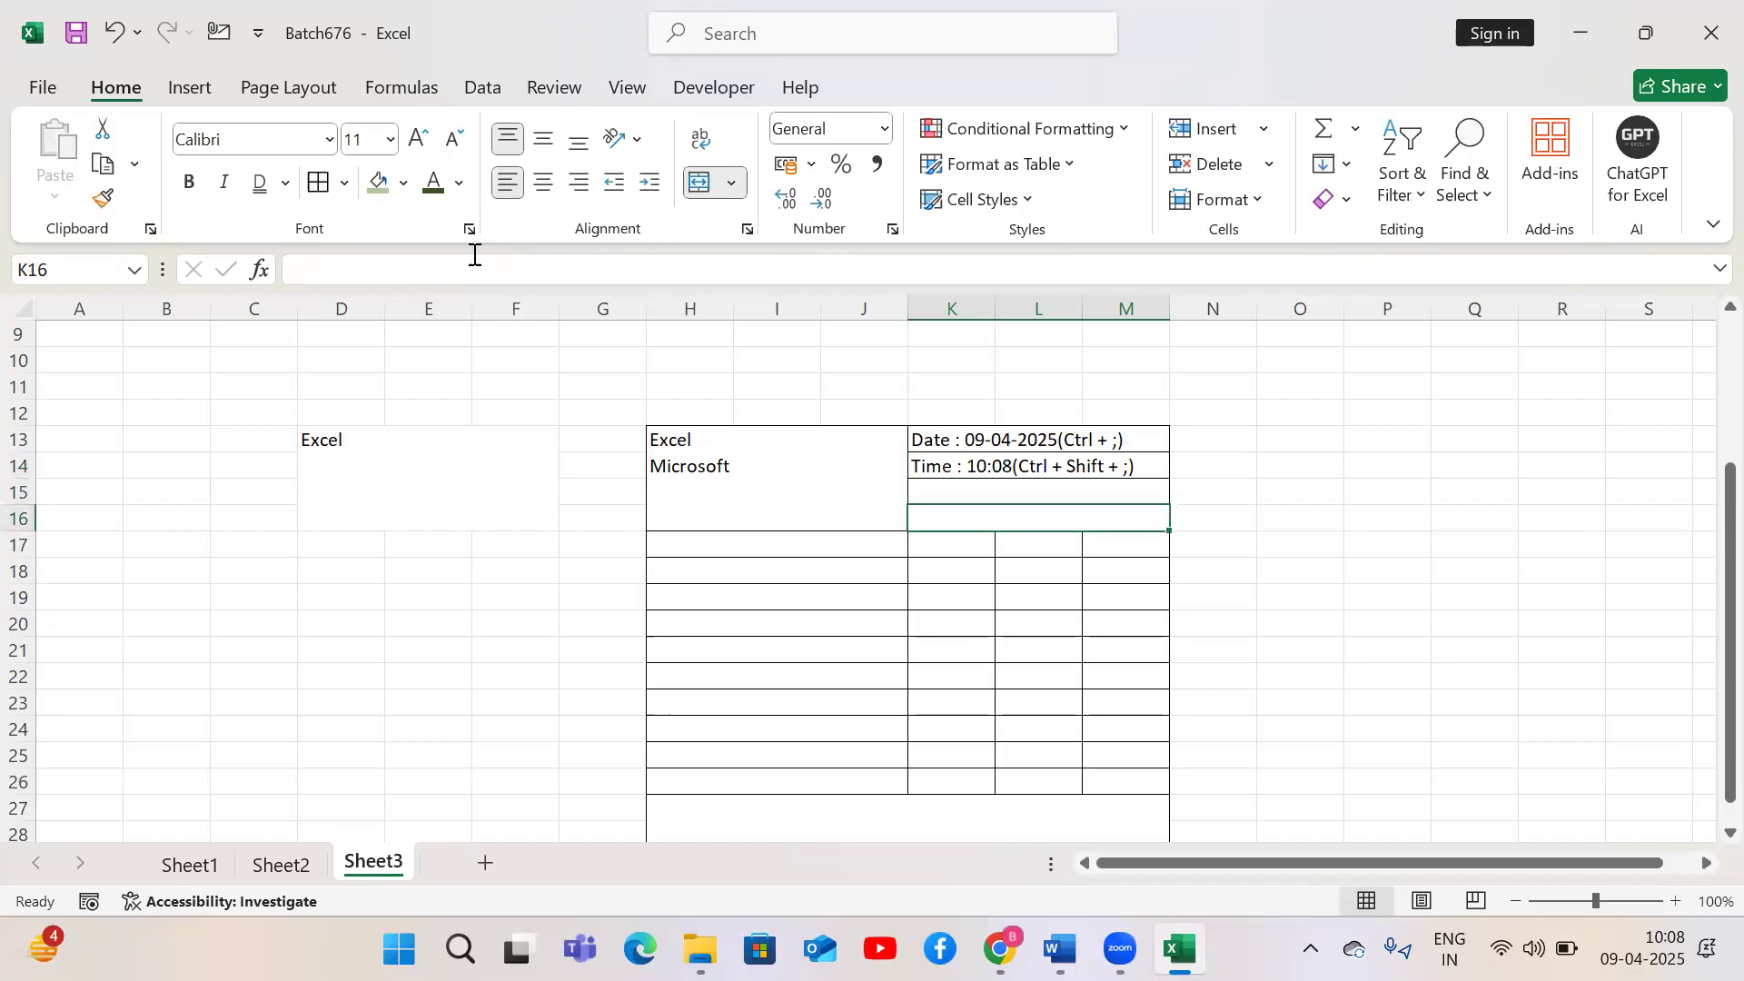
{"action": "key", "text": "Down"}
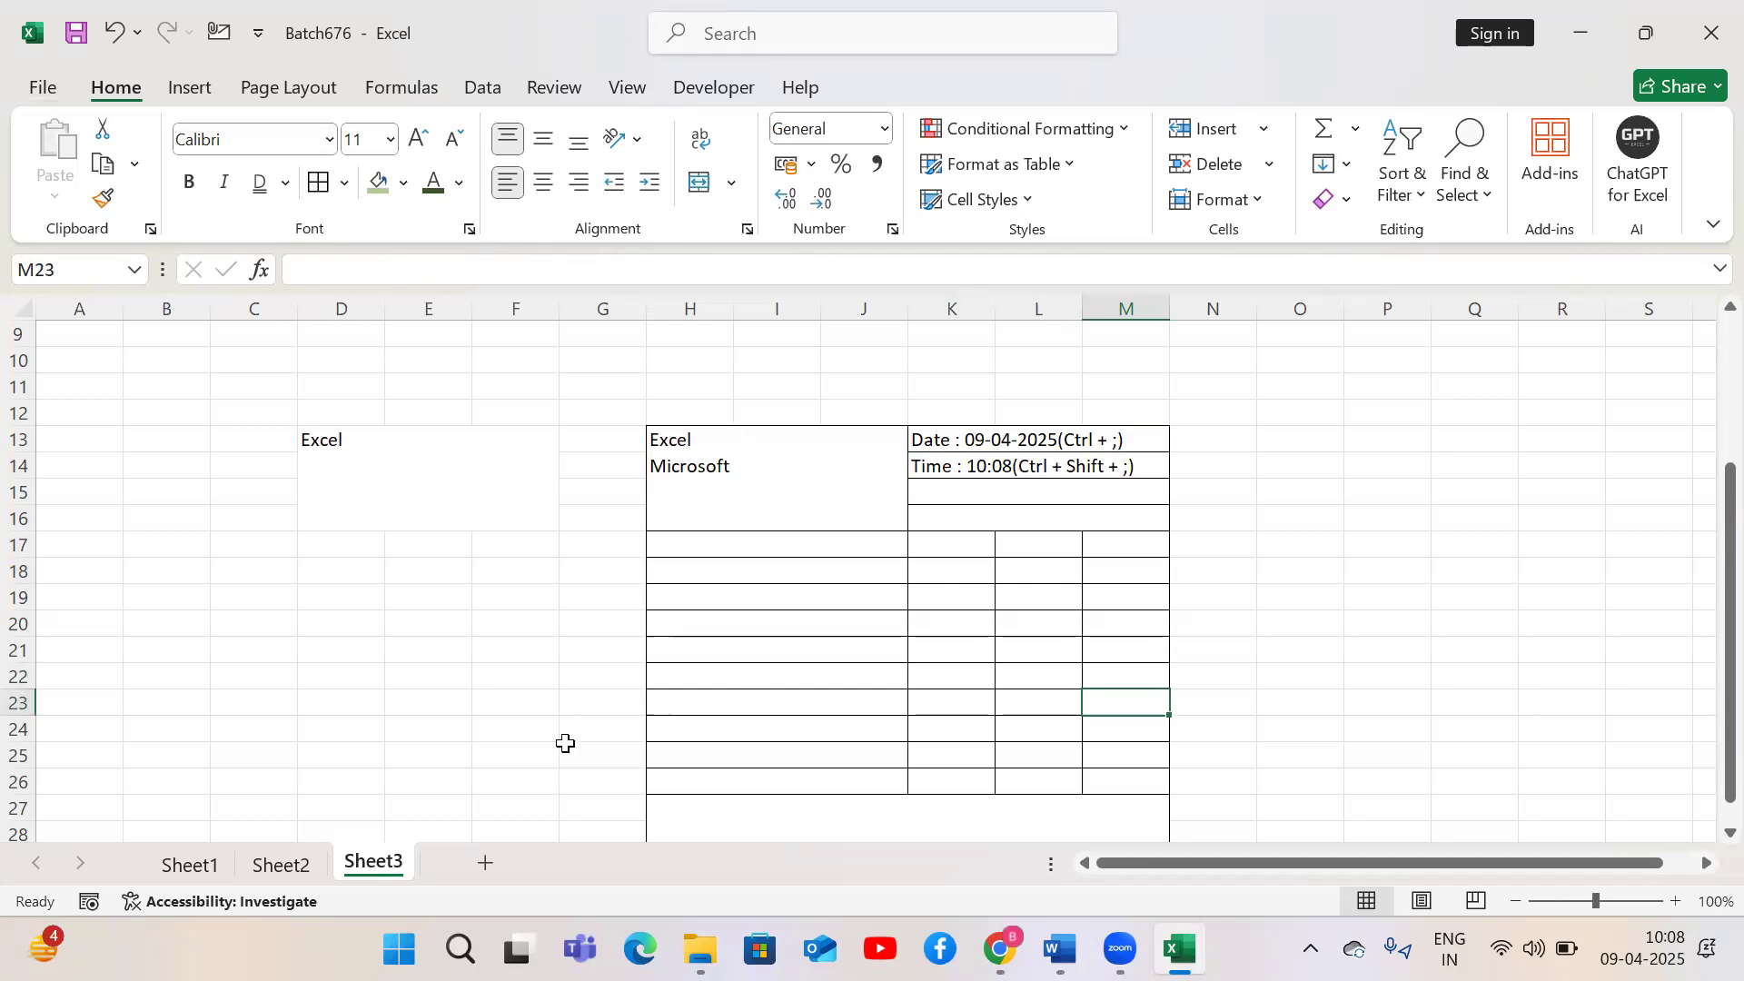
Add a new worksheet, Sheet4, to the workbook
{"action": "left_click", "coordinate": [487, 862]}
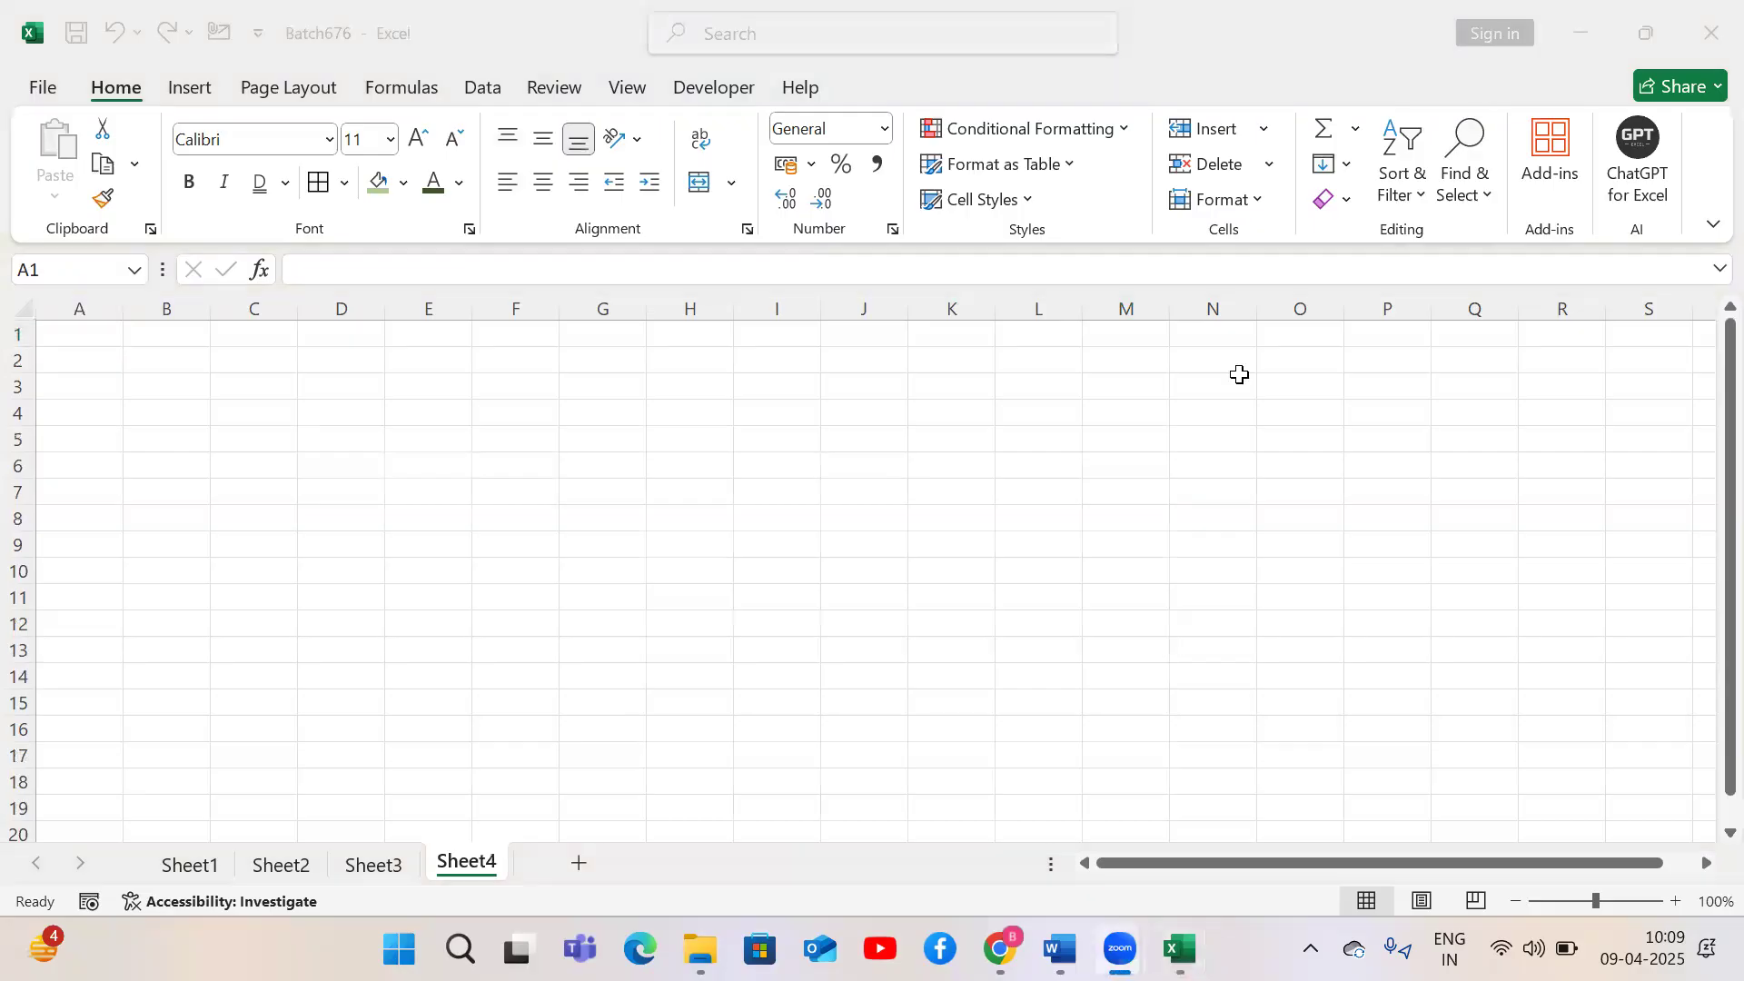
{"action": "left_click", "coordinate": [341, 414]}
{"action": "left_click", "coordinate": [253, 418]}
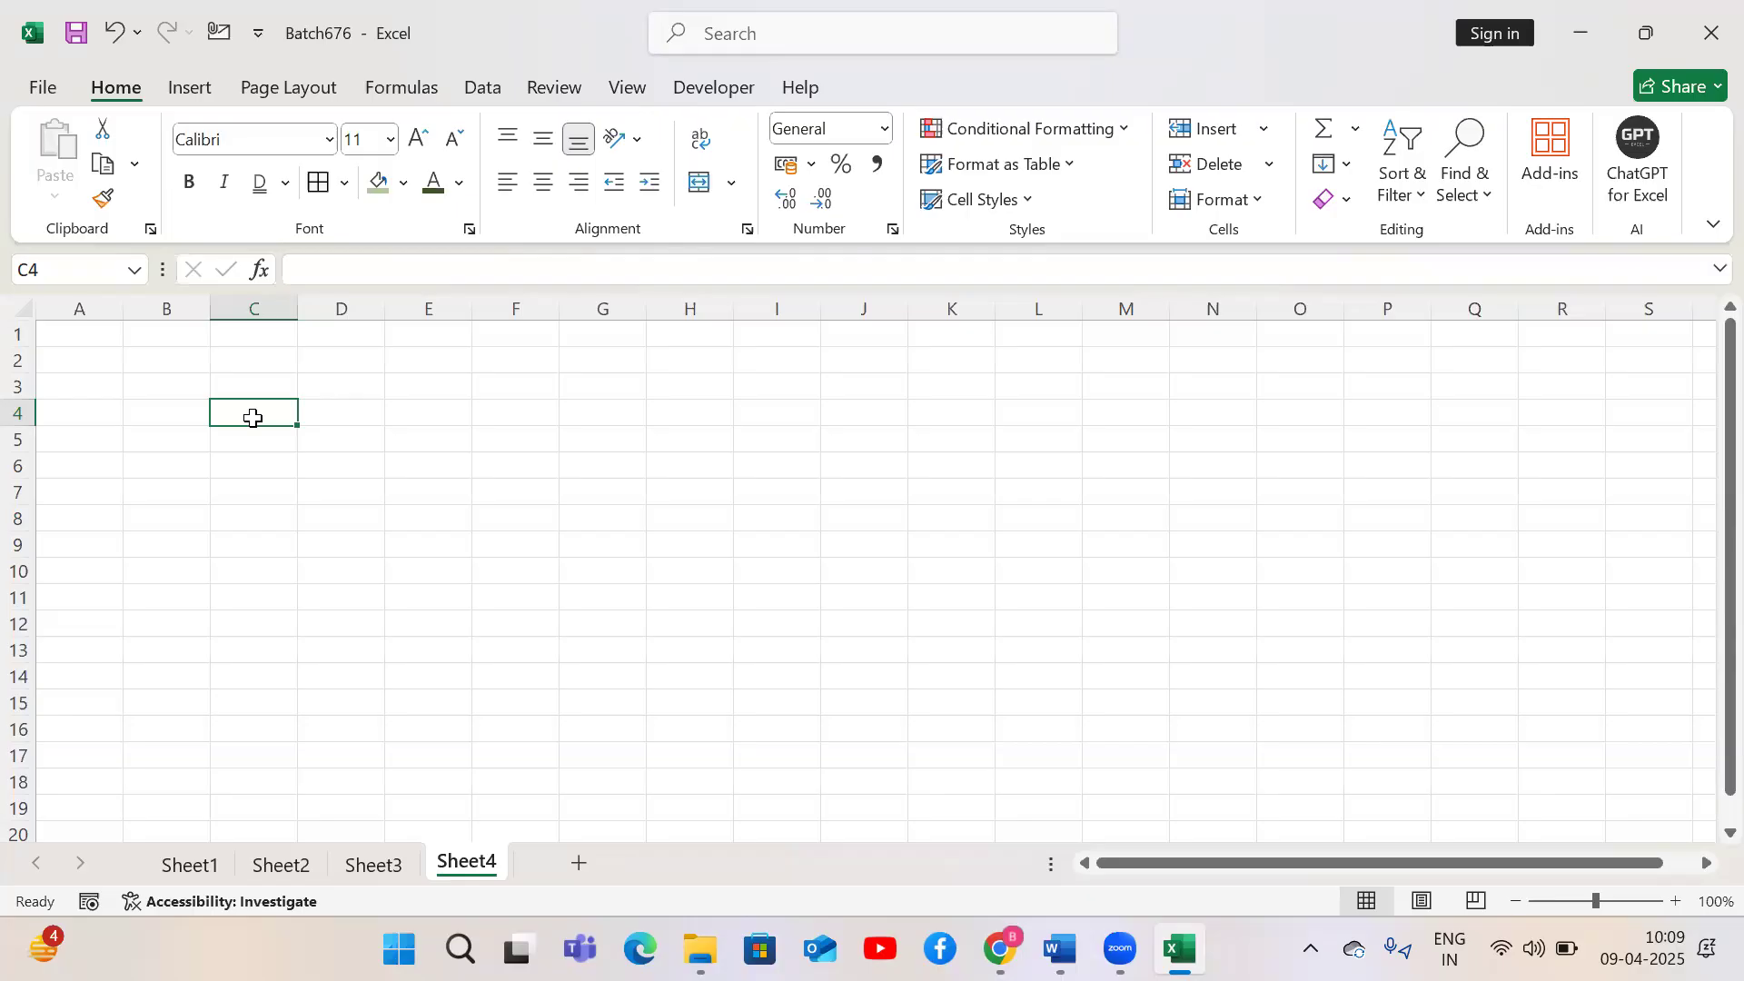
Copy the serial numbers 1–10 from Sheet2's S.no column and paste them into C4:C13 on Sheet4
{"action": "left_click", "coordinate": [367, 867]}
{"action": "left_click", "coordinate": [265, 874]}
{"action": "left_click_drag", "start_coordinate": [74, 412], "coordinate": [78, 683]}
{"action": "key", "text": "ctrl+c"}
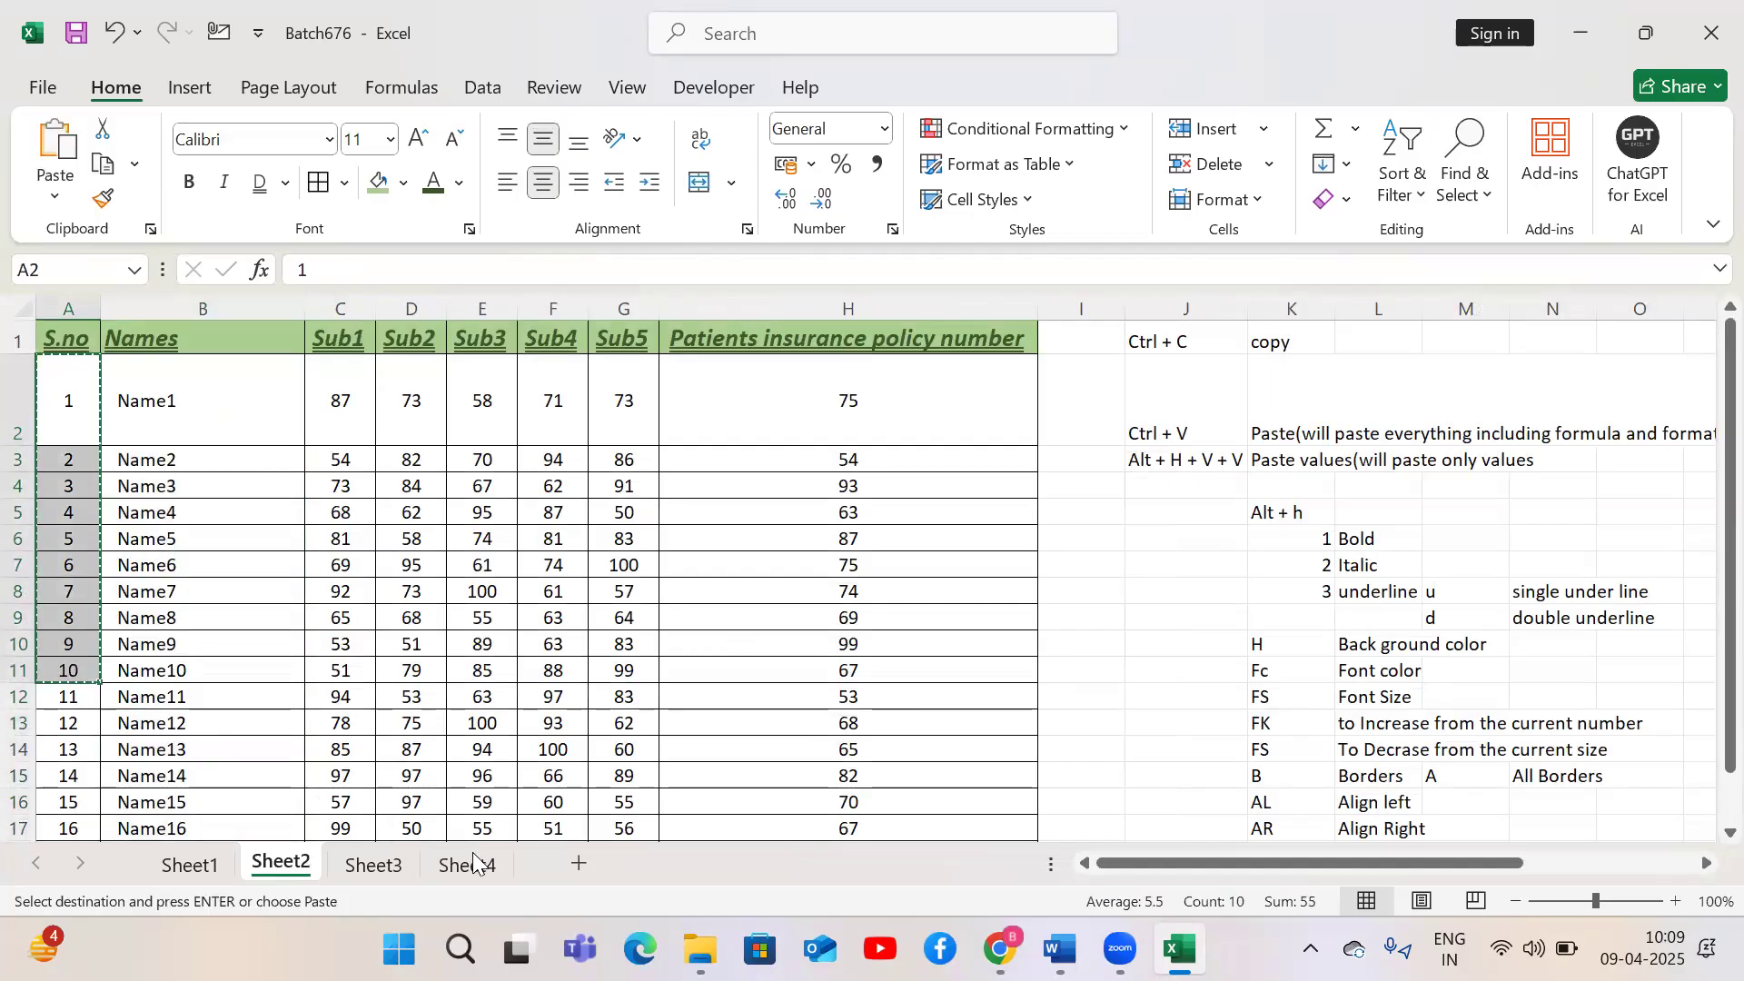
{"action": "left_click", "coordinate": [468, 867]}
{"action": "key", "text": "ctrl+v"}
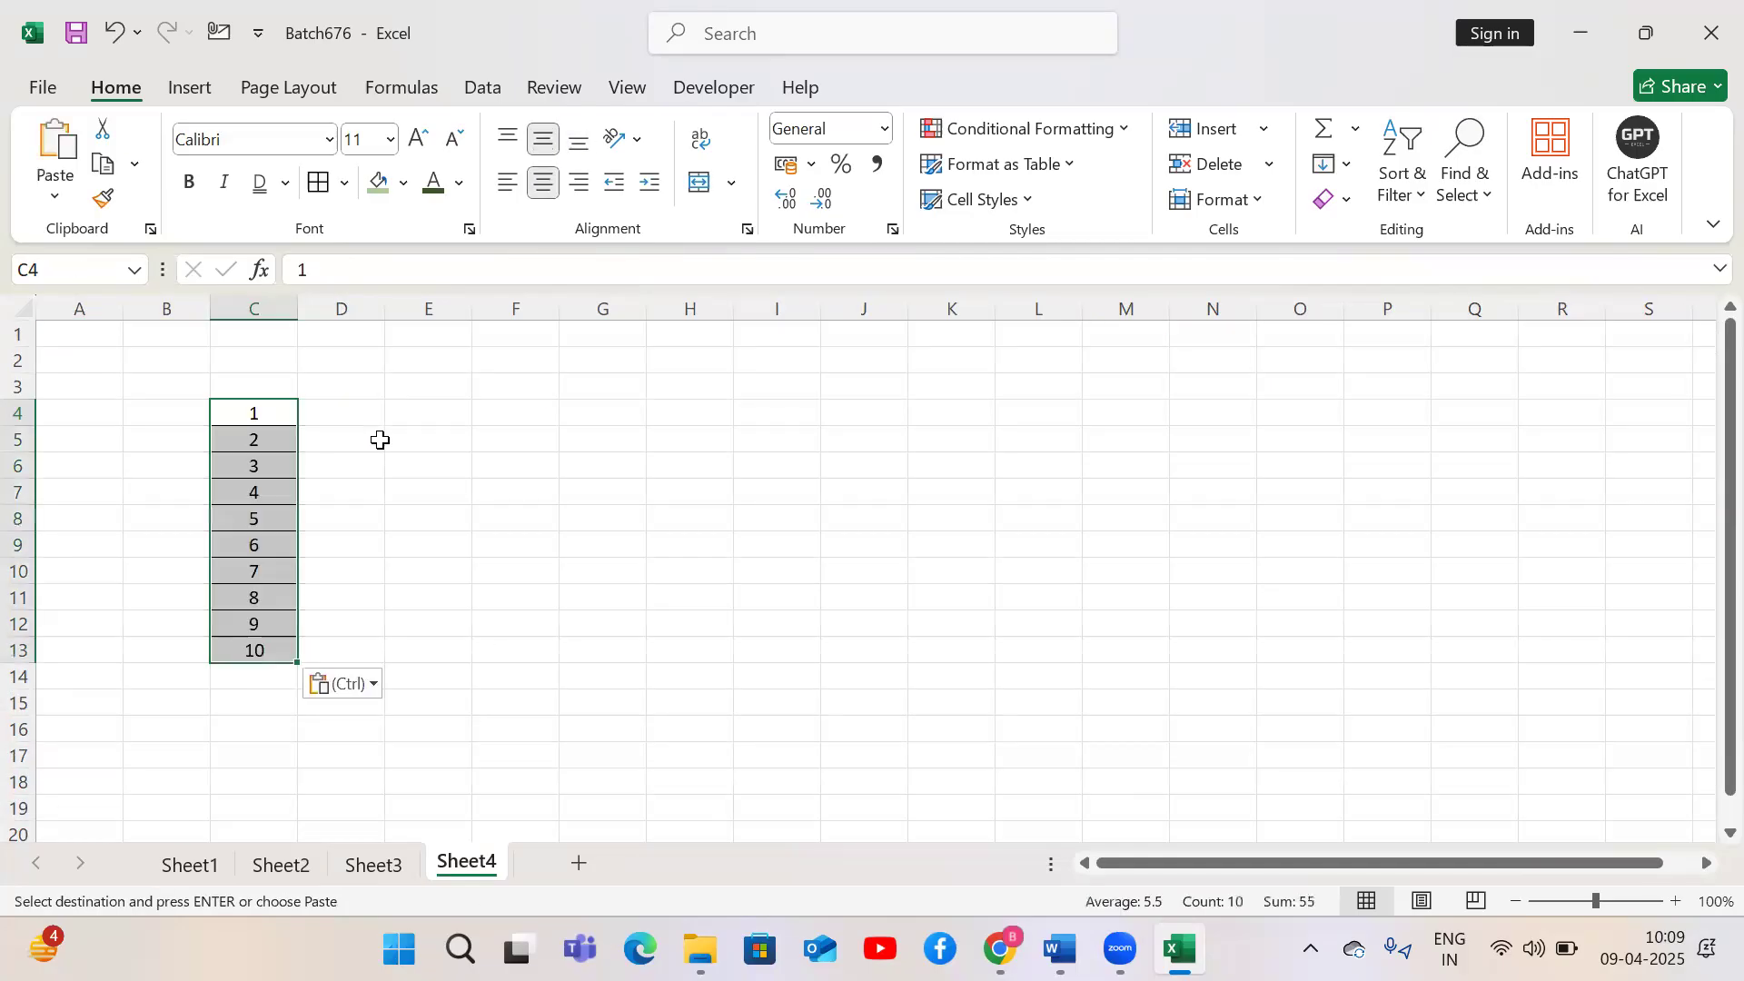
Copy the values in C4:C13 and paste them into E4:E13
{"action": "left_click", "coordinate": [276, 391]}
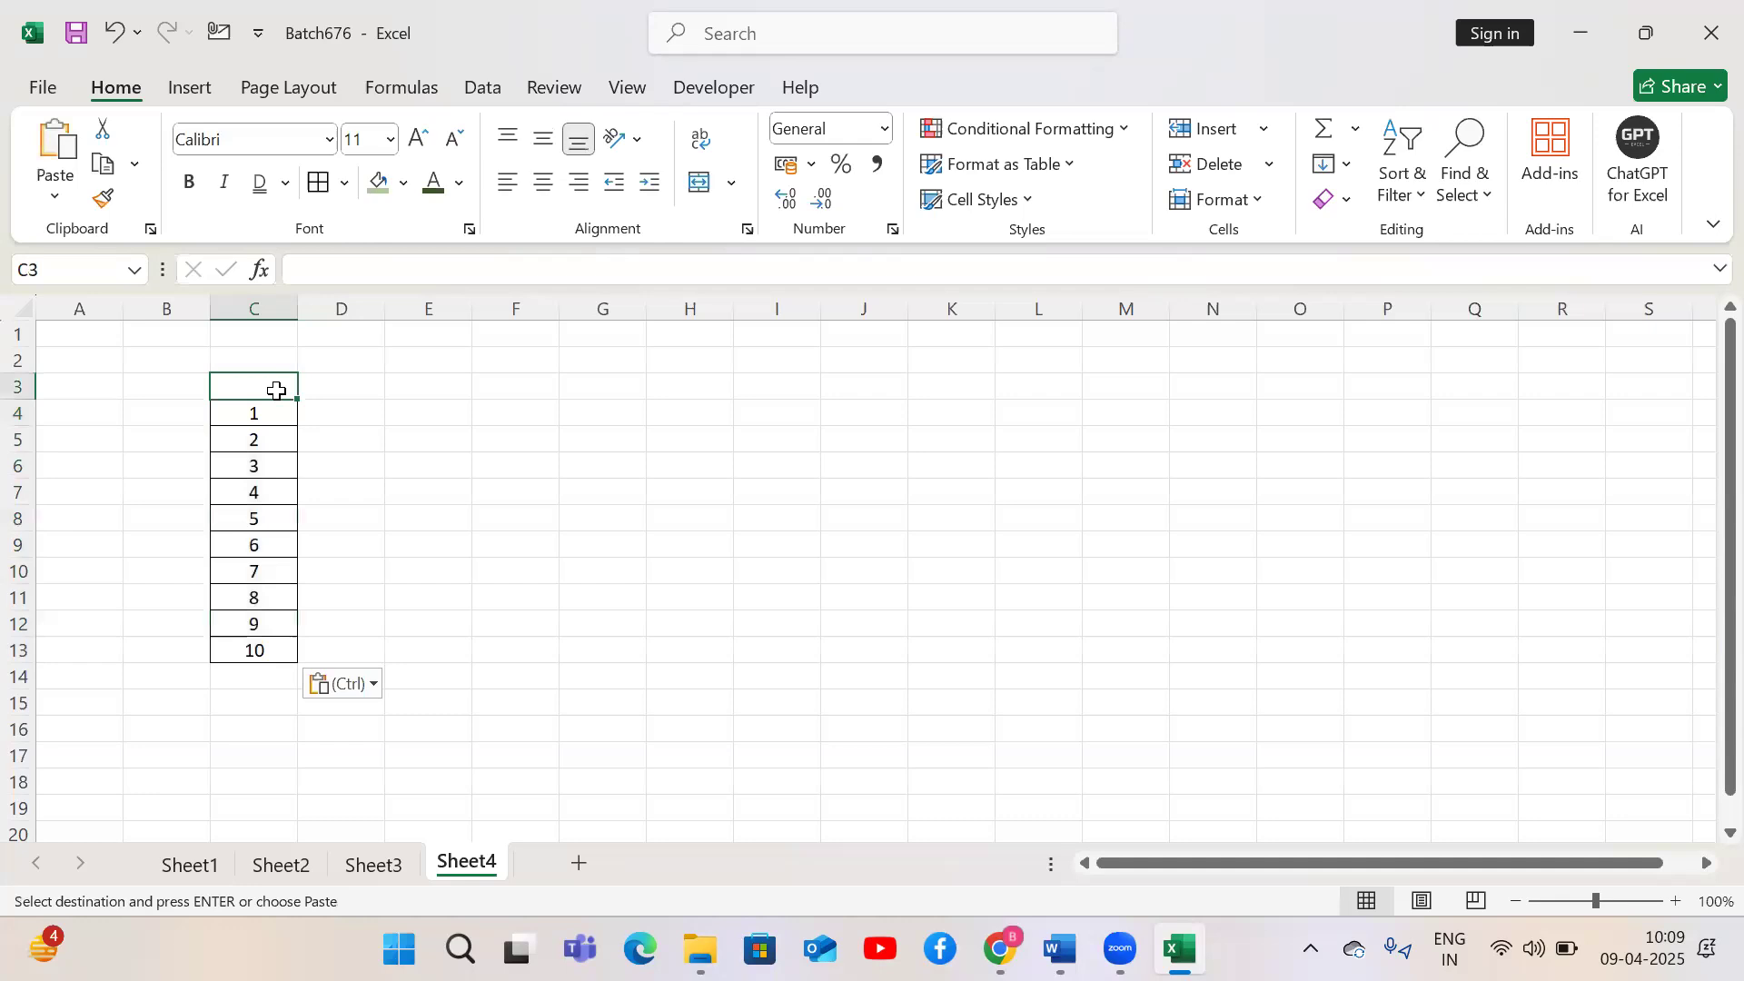
{"action": "key", "text": "Down"}
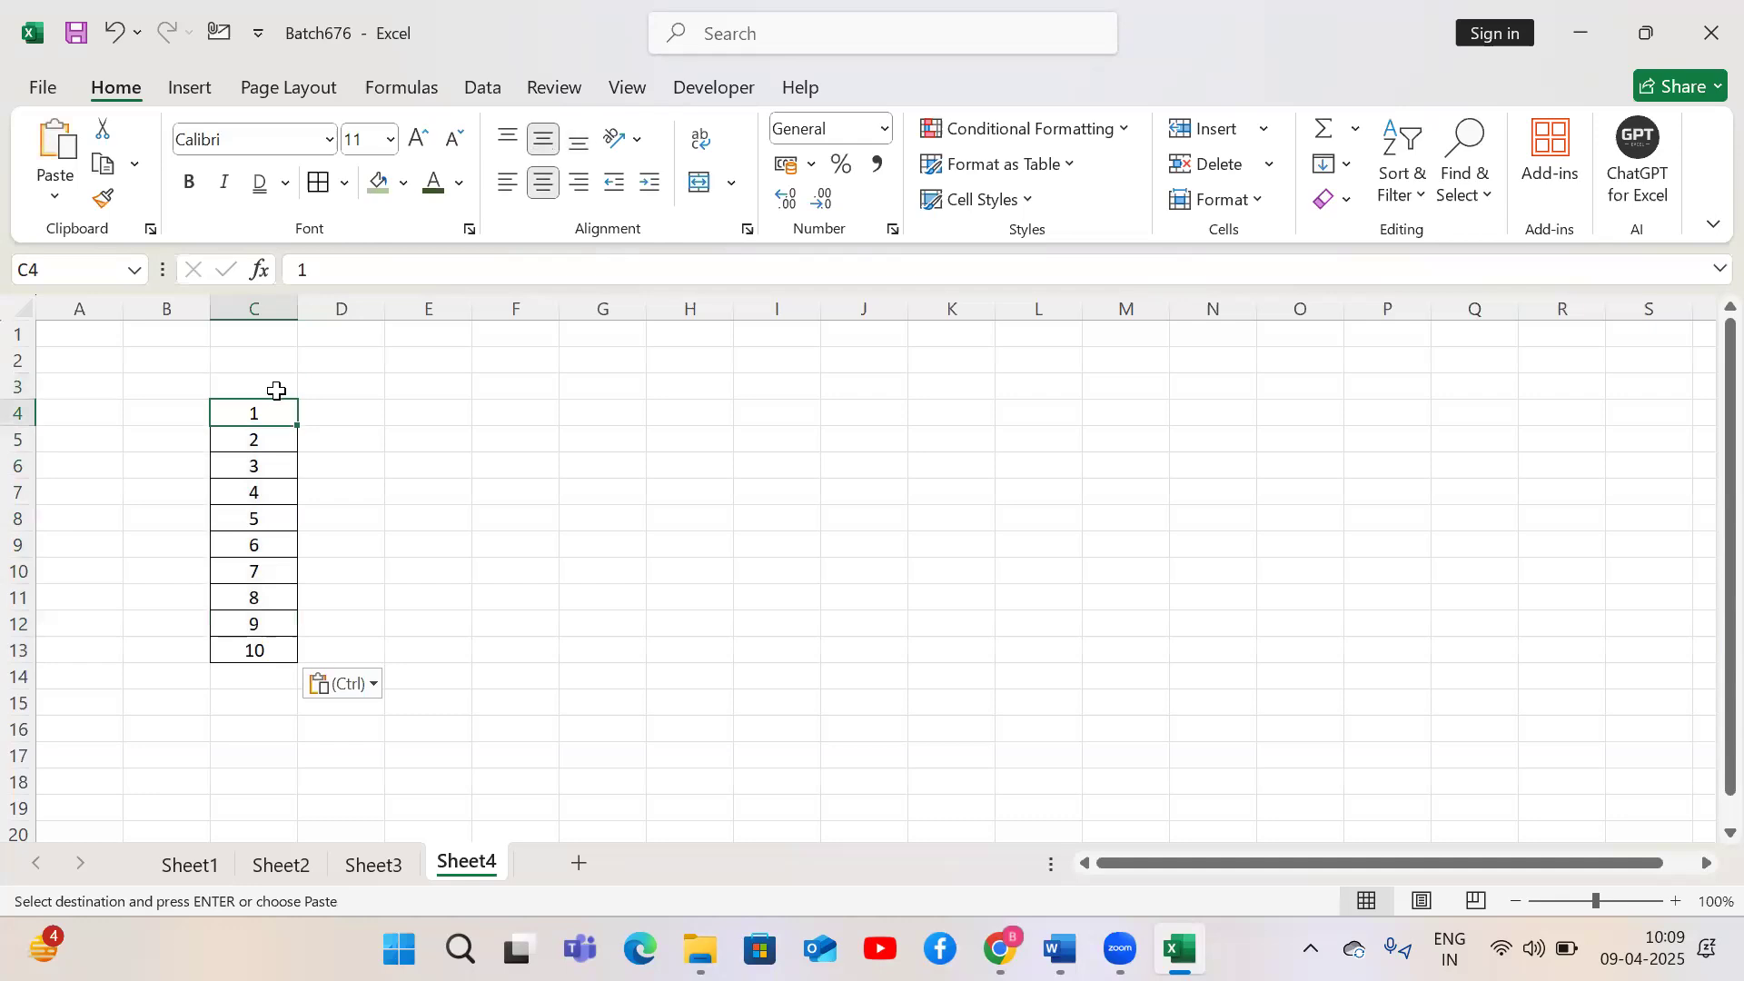
{"action": "key", "text": "ctrl+shift+Down"}
{"action": "key", "text": "ctrl+c"}
{"action": "key", "text": "Right"}
{"action": "key", "text": "Right"}
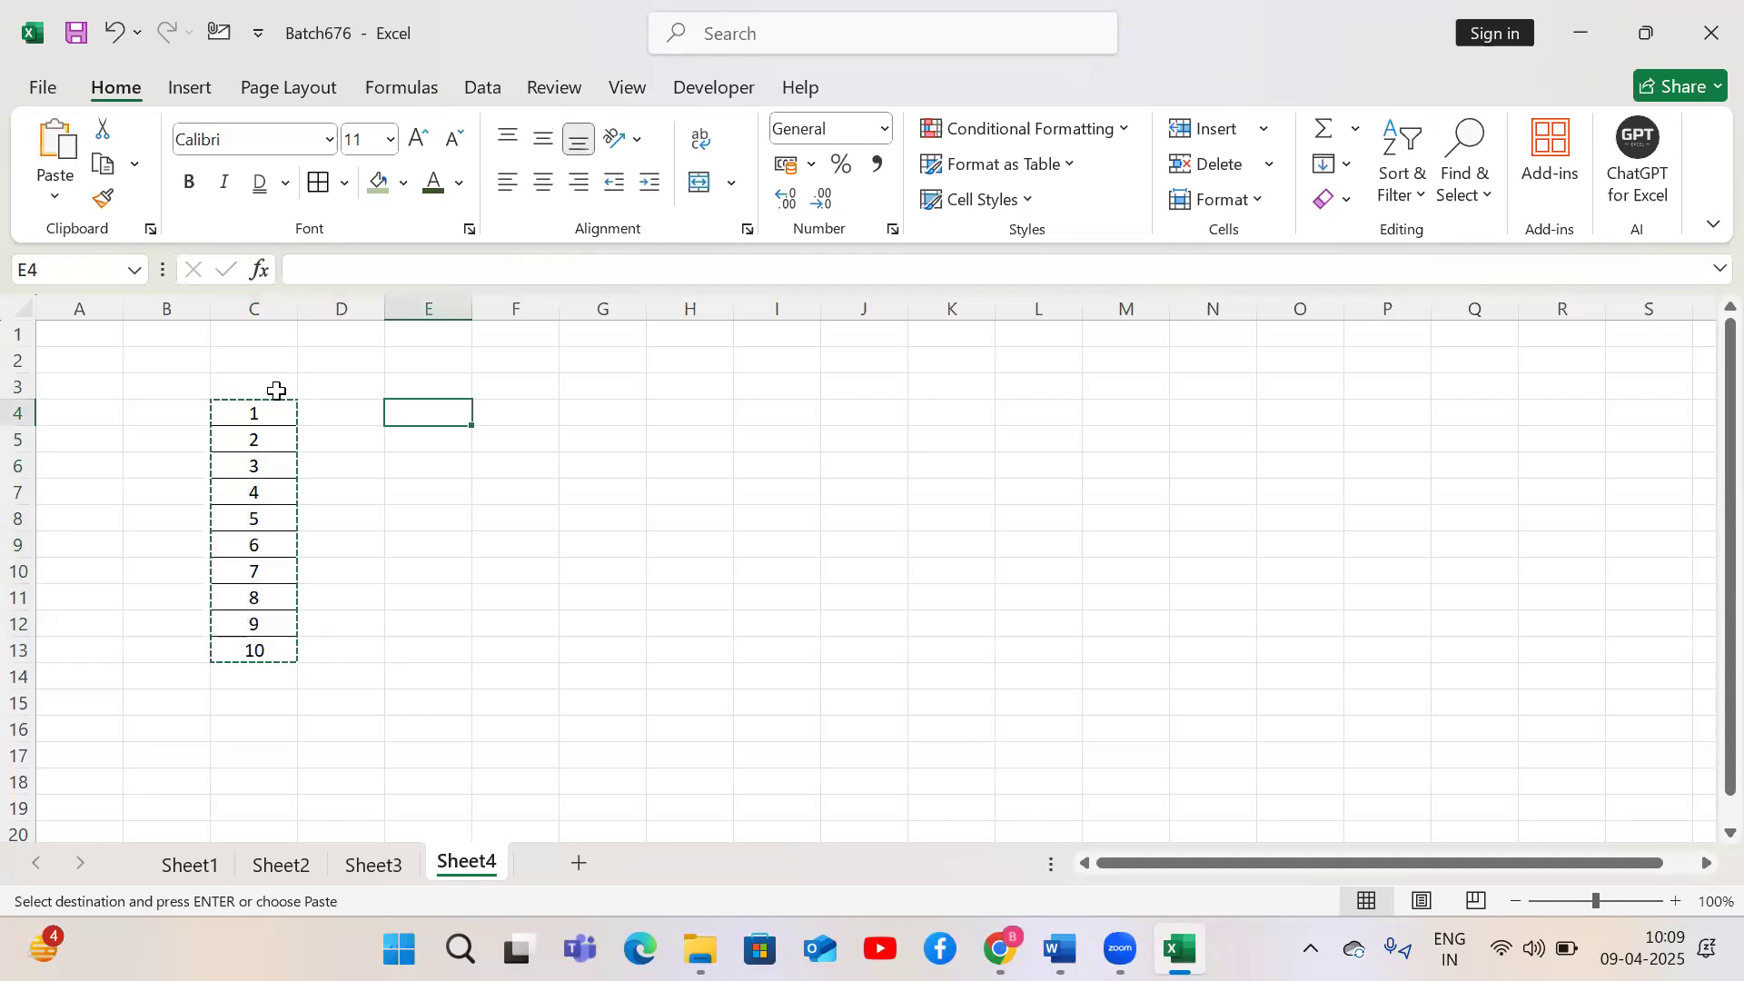
{"action": "key", "text": "ctrl+v"}
Enter 5.678 in I7 and clear the cell again
{"action": "left_click", "coordinate": [740, 482]}
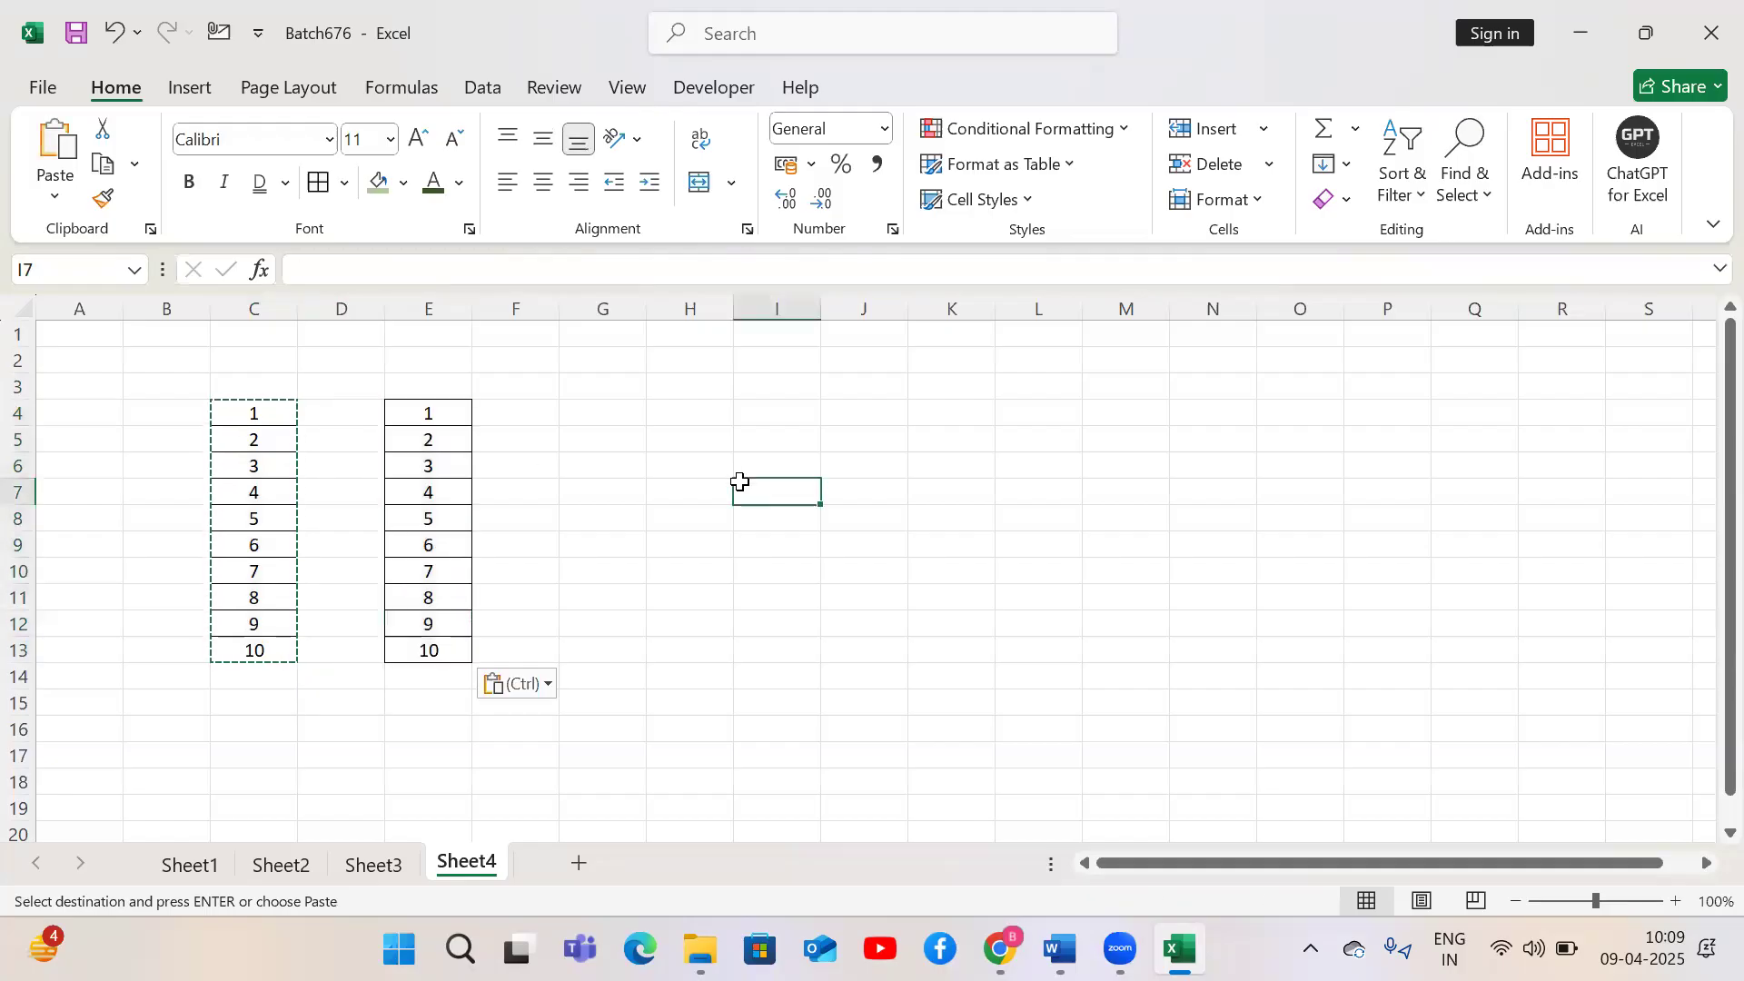
{"action": "type", "text": "5.678"}
{"action": "key", "text": "Return"}
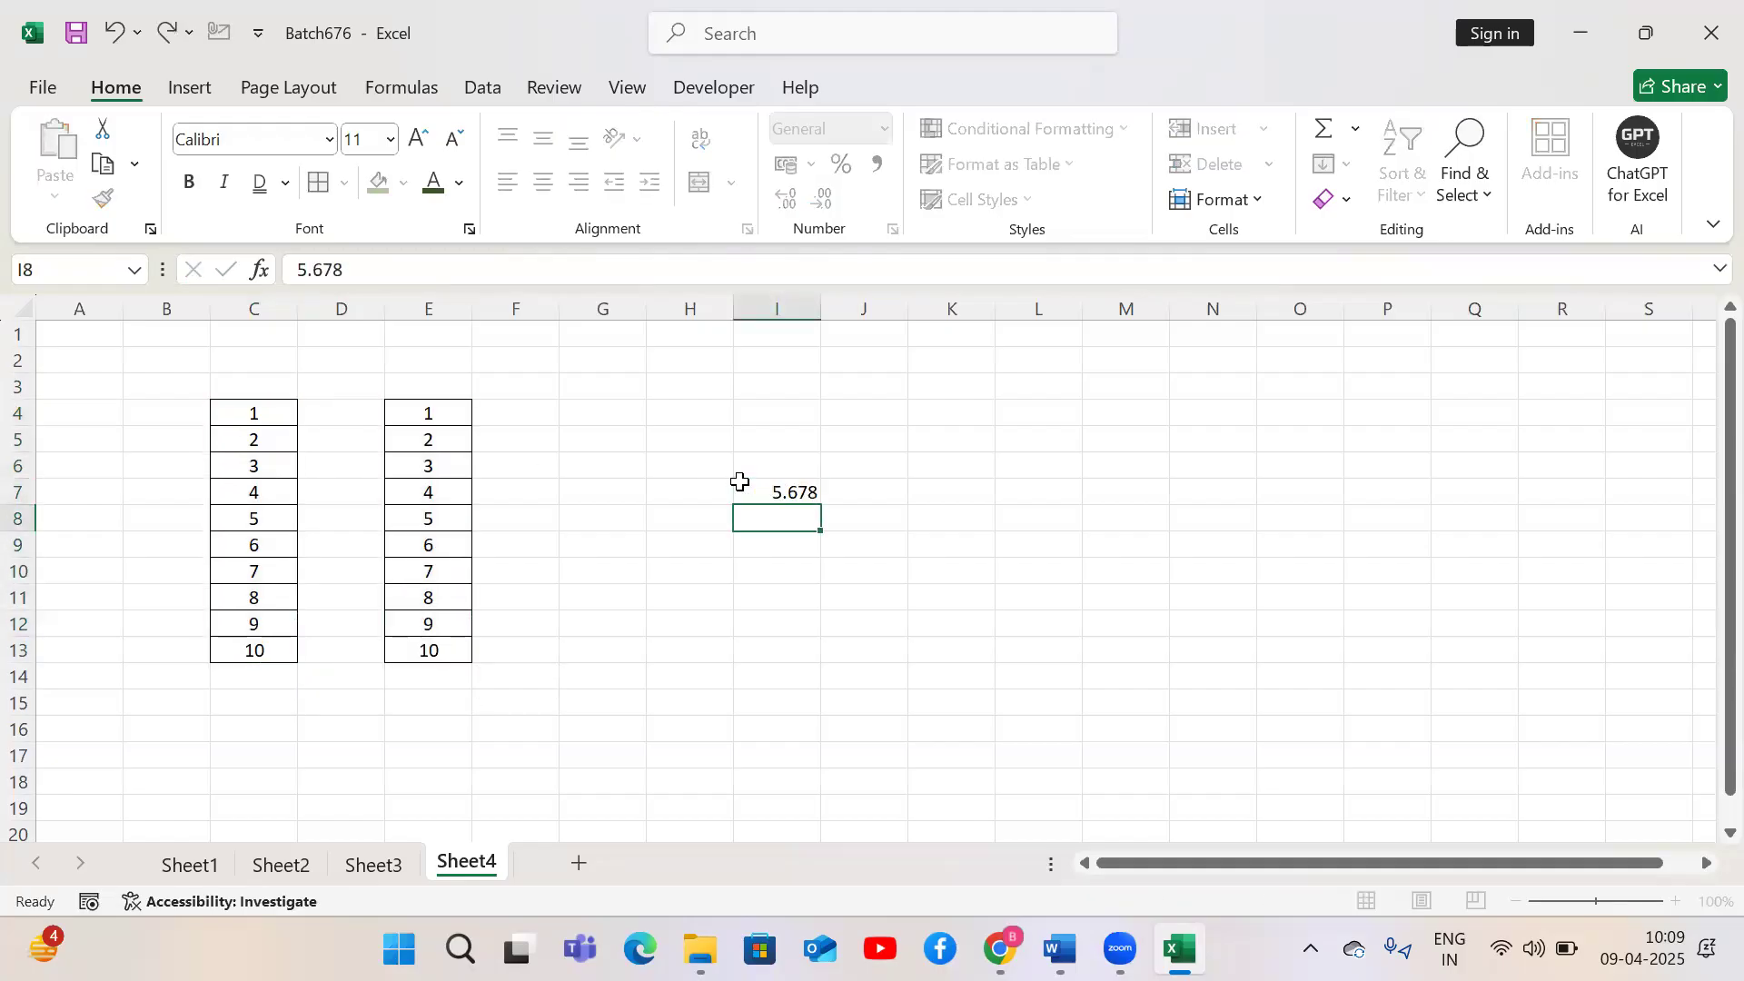
{"action": "left_click", "coordinate": [740, 482]}
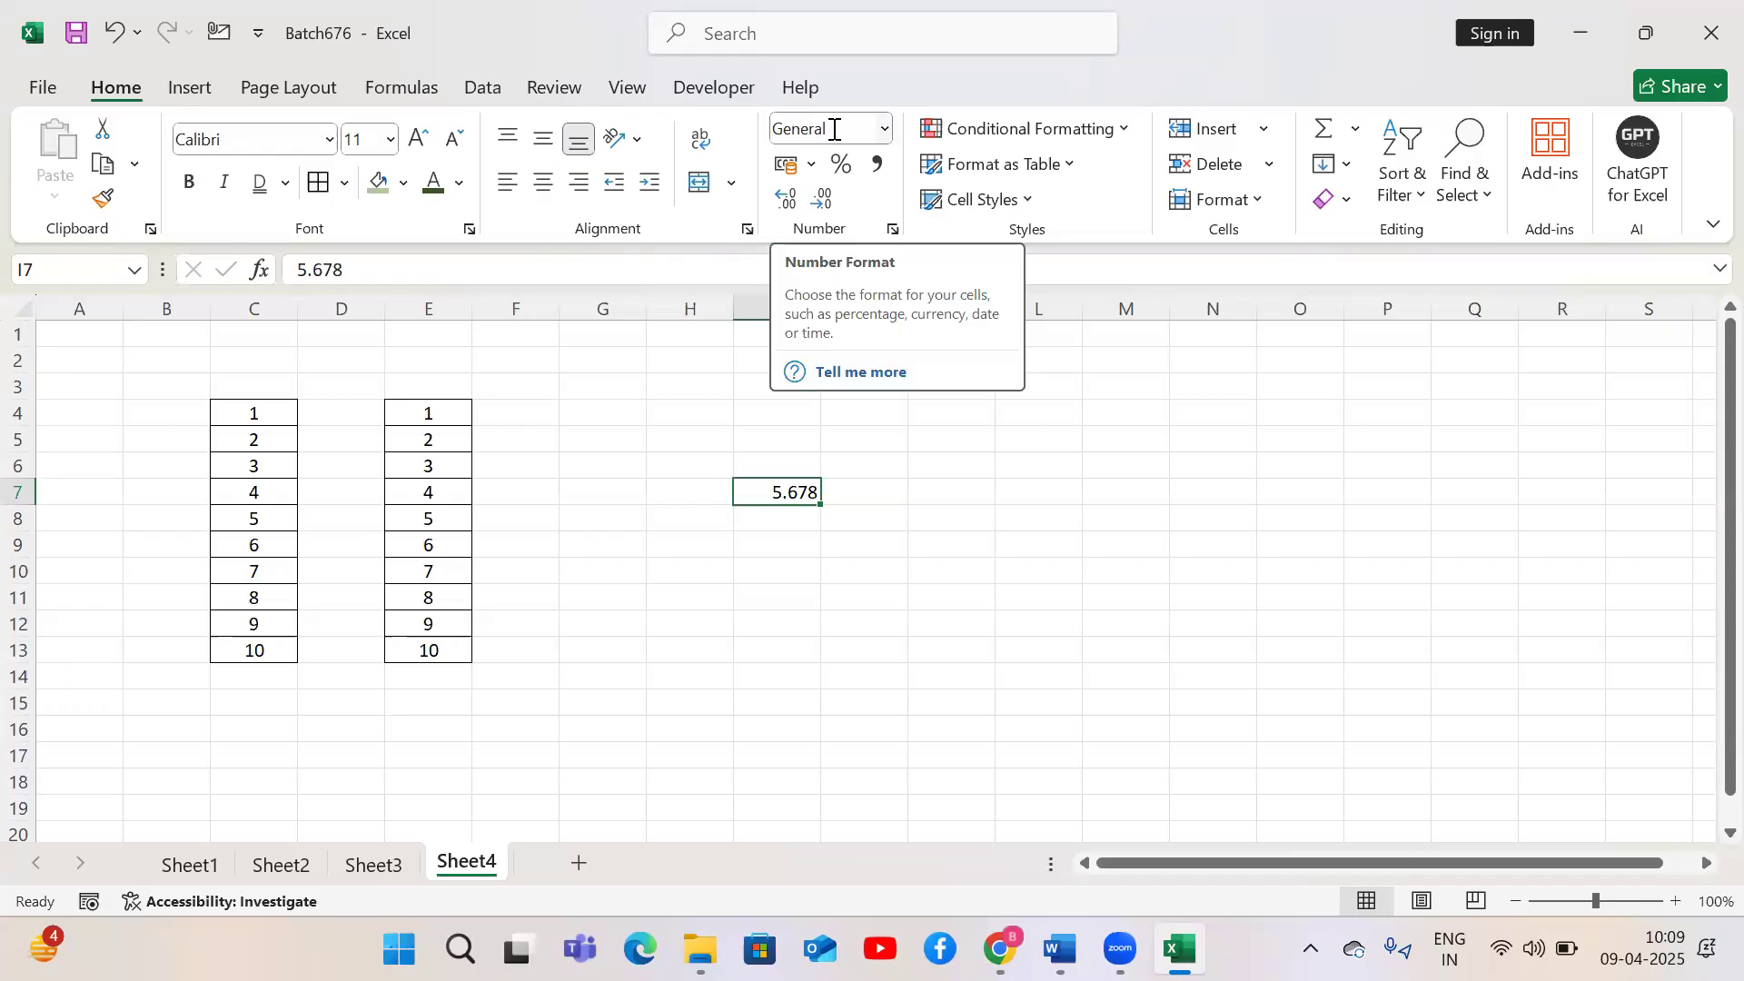
{"action": "key", "text": "Down"}
{"action": "key", "text": "Up"}
{"action": "key", "text": "Delete"}
Apply the Number format to E4:E13
{"action": "left_click_drag", "start_coordinate": [438, 412], "coordinate": [426, 640]}
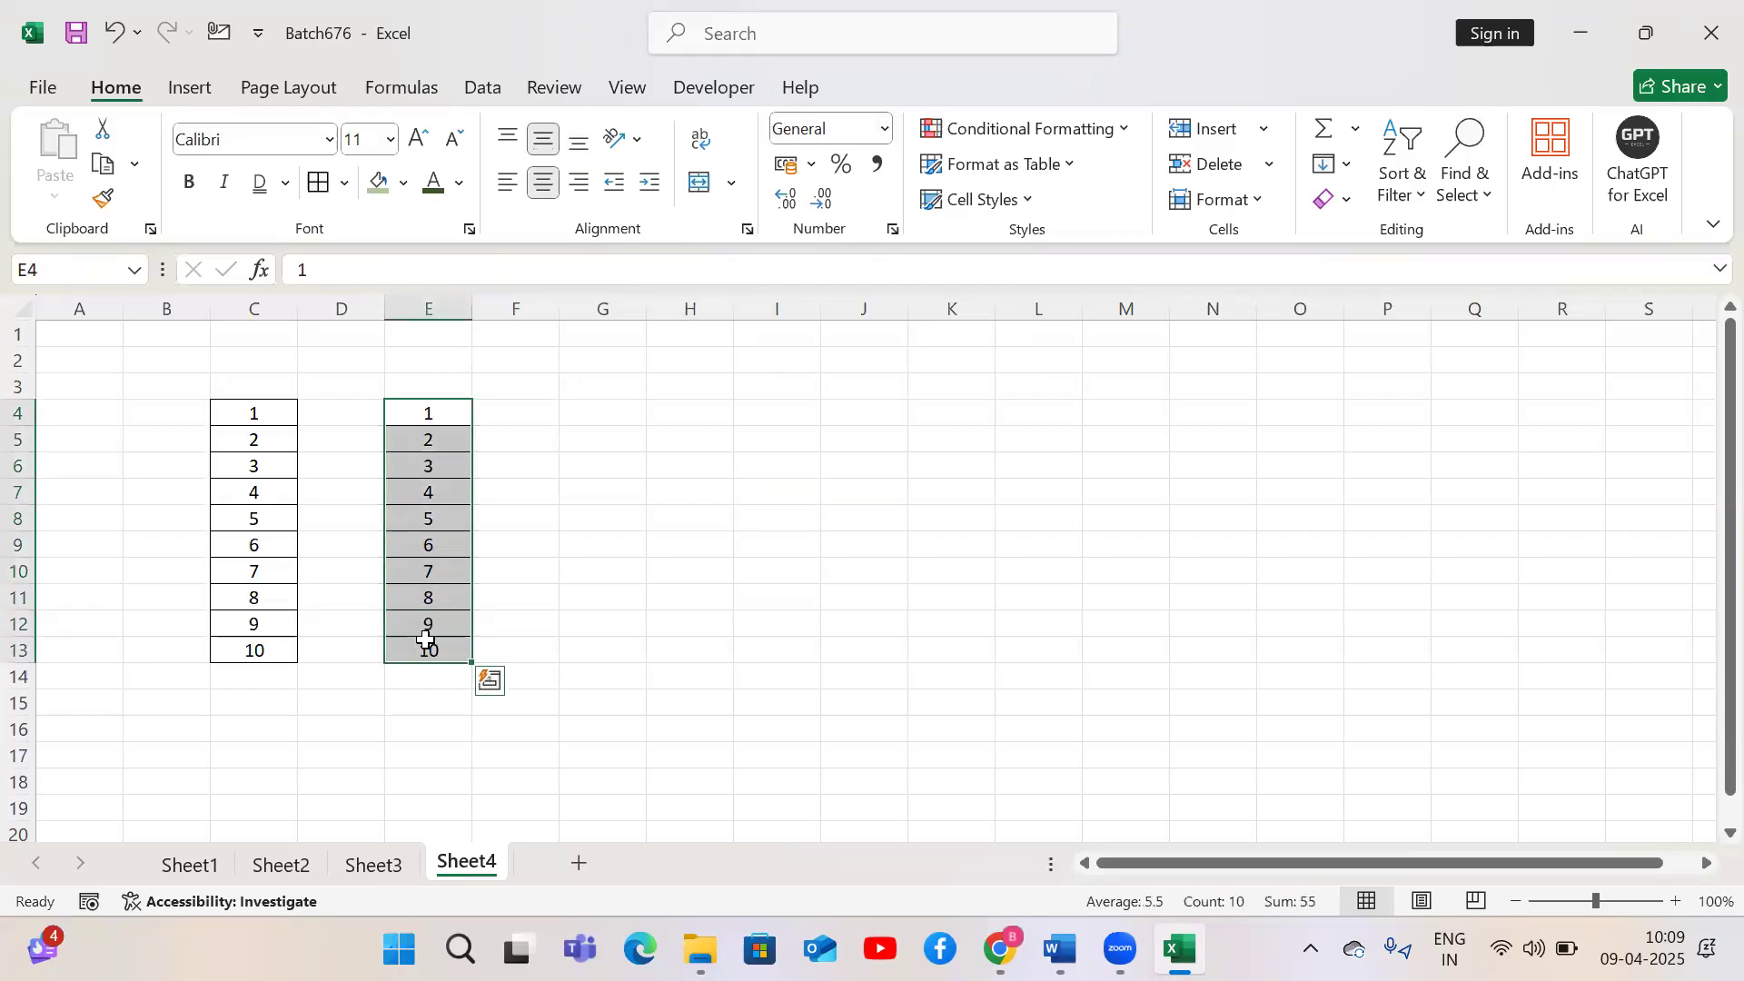
{"action": "left_click", "coordinate": [886, 135]}
{"action": "left_click", "coordinate": [875, 257]}
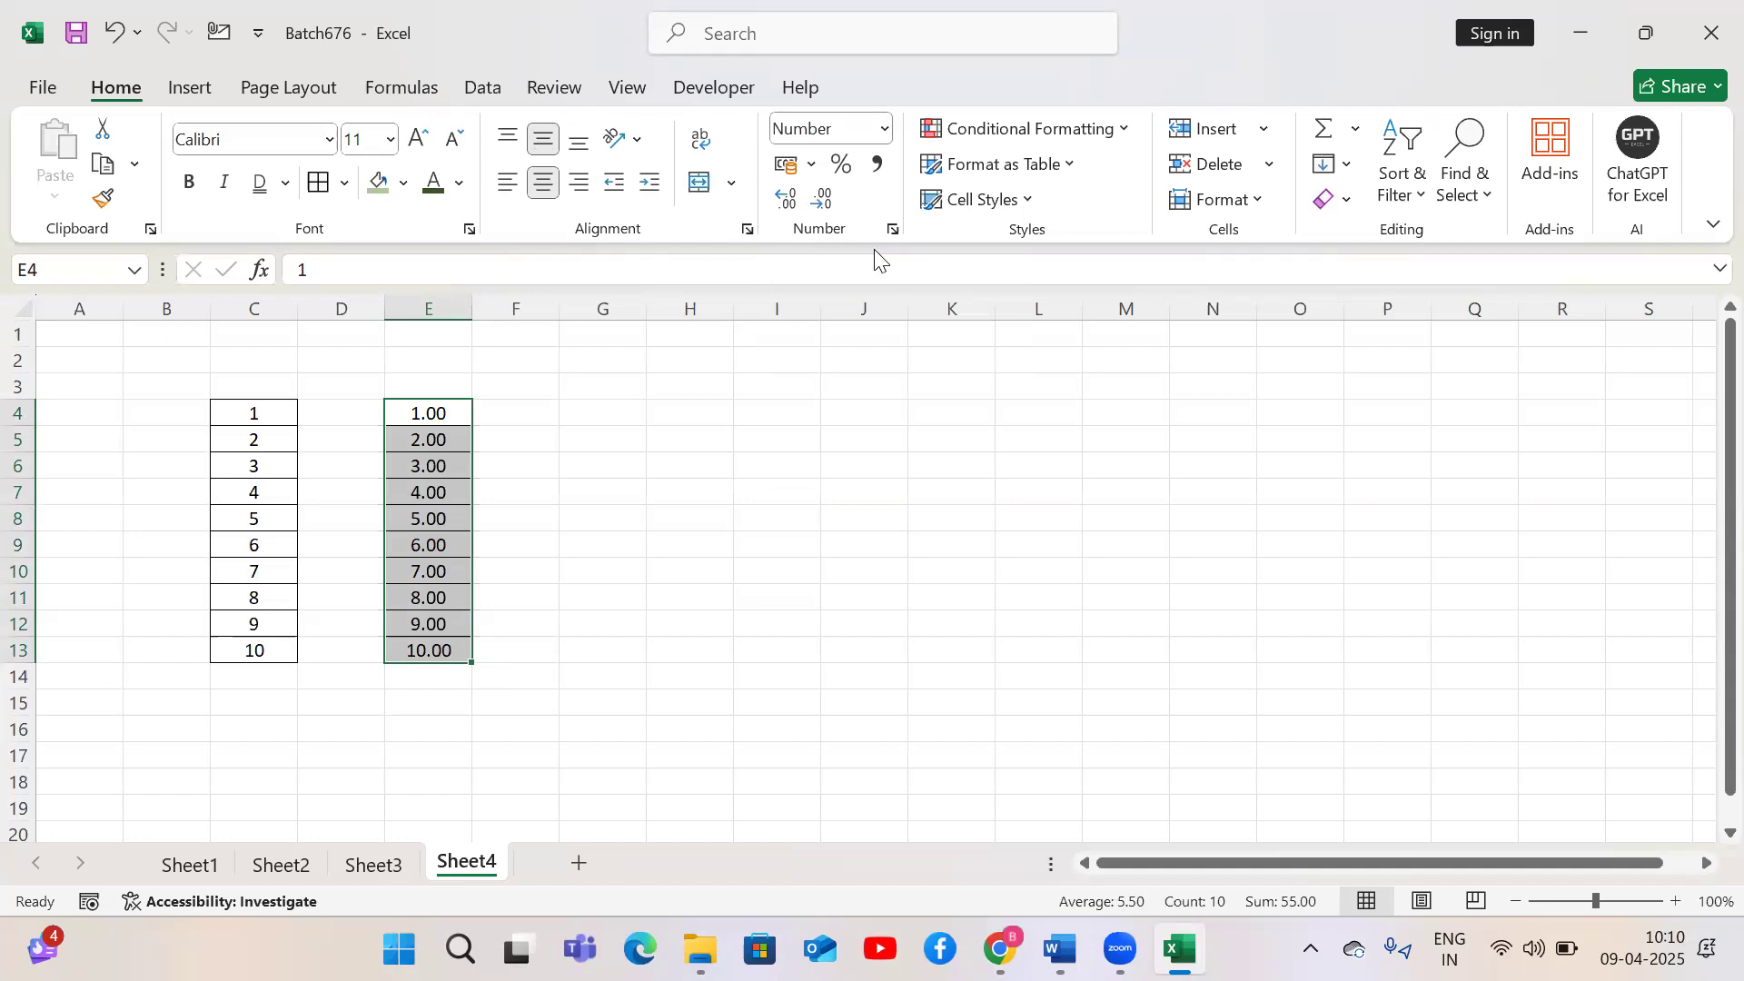
Enter the header 'Number' in E3
{"action": "left_click", "coordinate": [451, 389]}
{"action": "type", "text": "Number"}
{"action": "key", "text": "Return"}
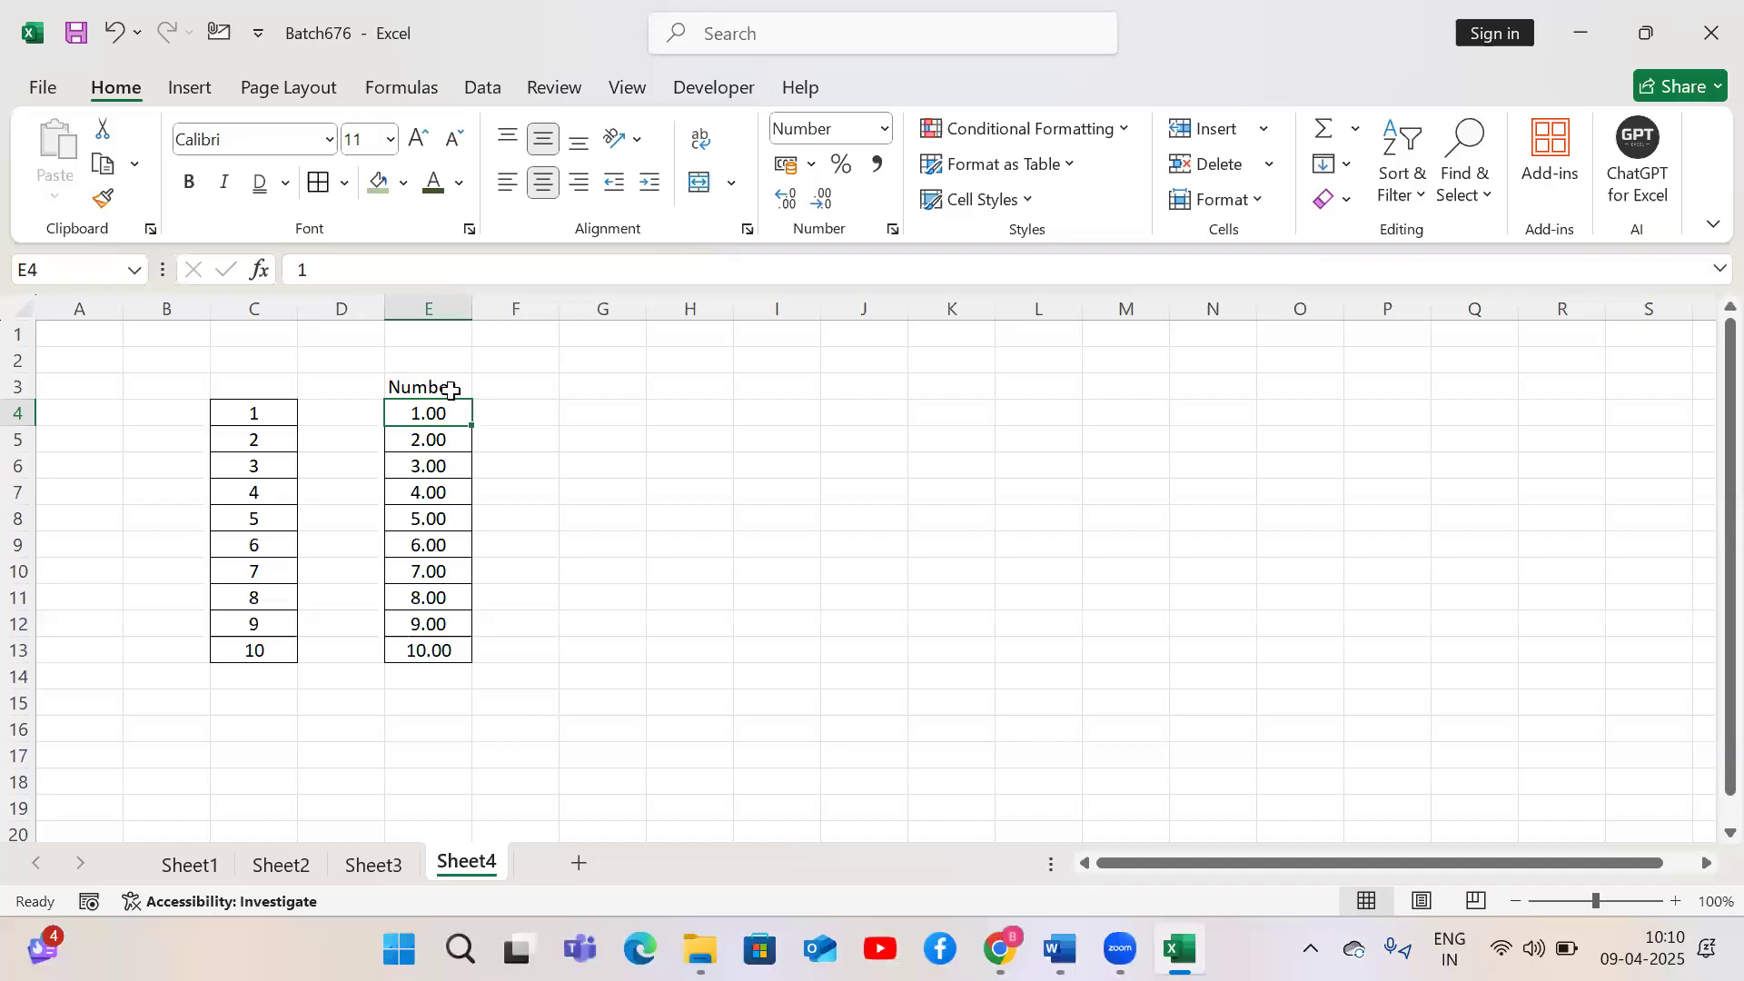
Enter 2.5 in H2 and decrease its displayed decimal places to none
{"action": "left_click", "coordinate": [670, 368]}
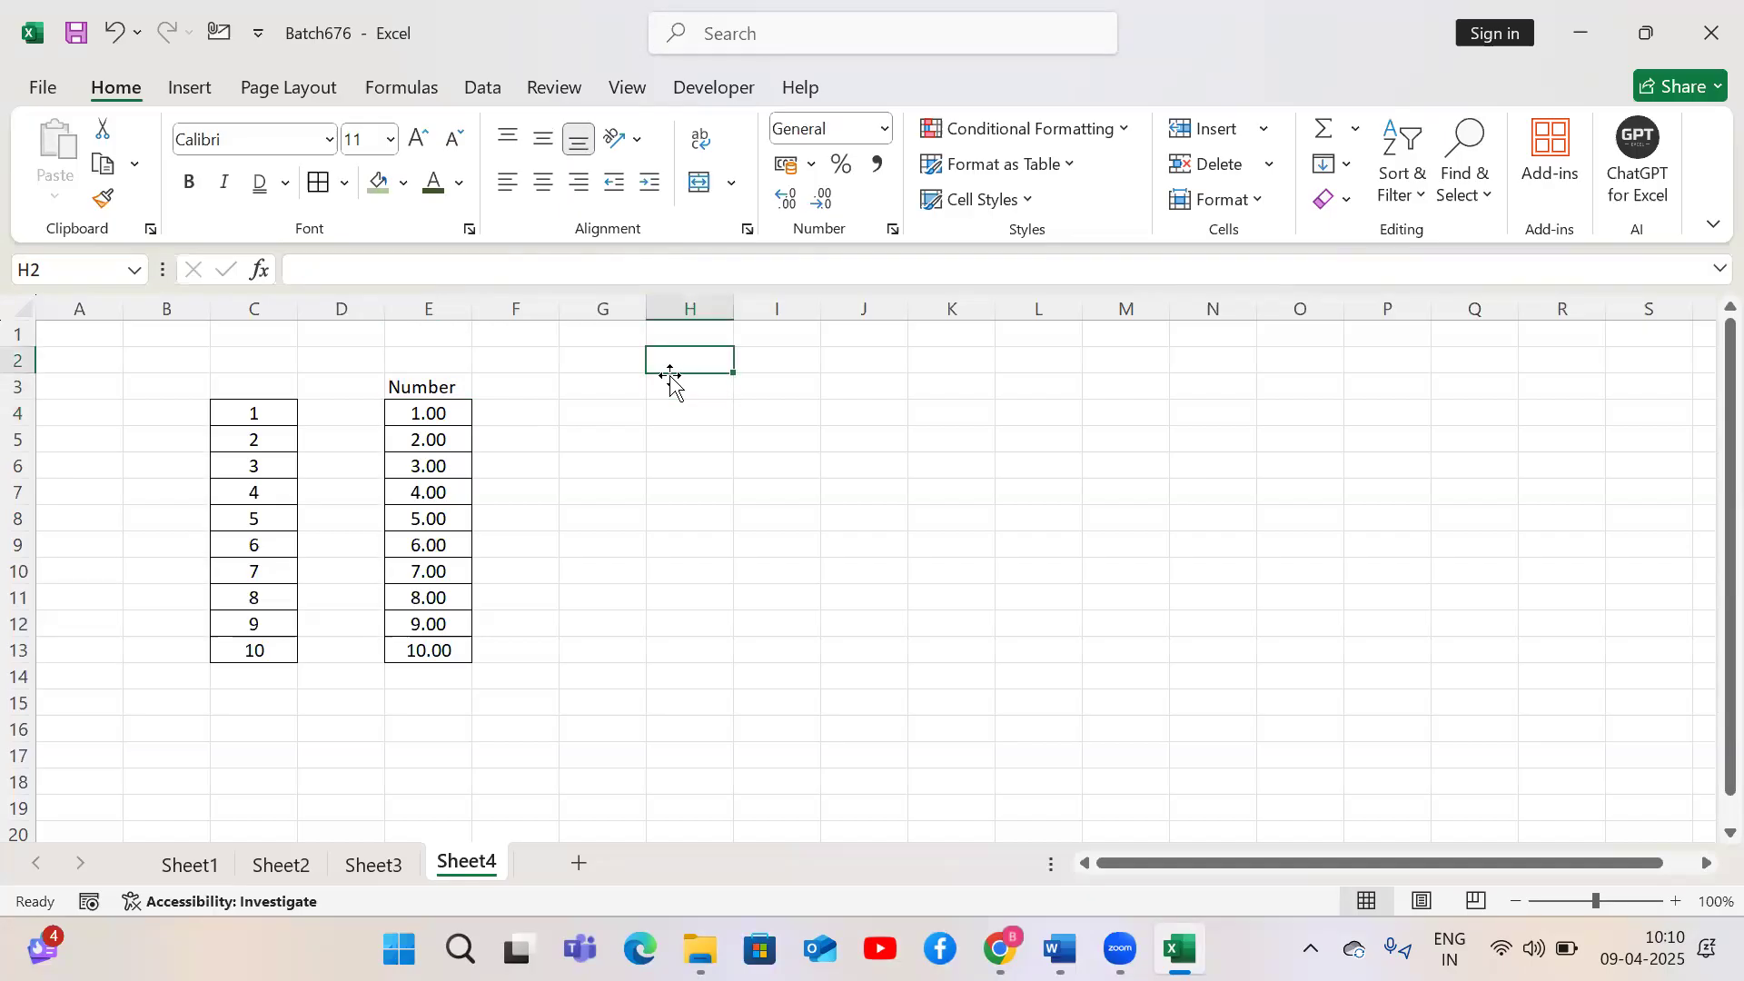
{"action": "type", "text": "2.5"}
{"action": "key", "text": "ctrl+Return"}
{"action": "left_click", "coordinate": [820, 200]}
{"action": "left_click", "coordinate": [869, 363]}
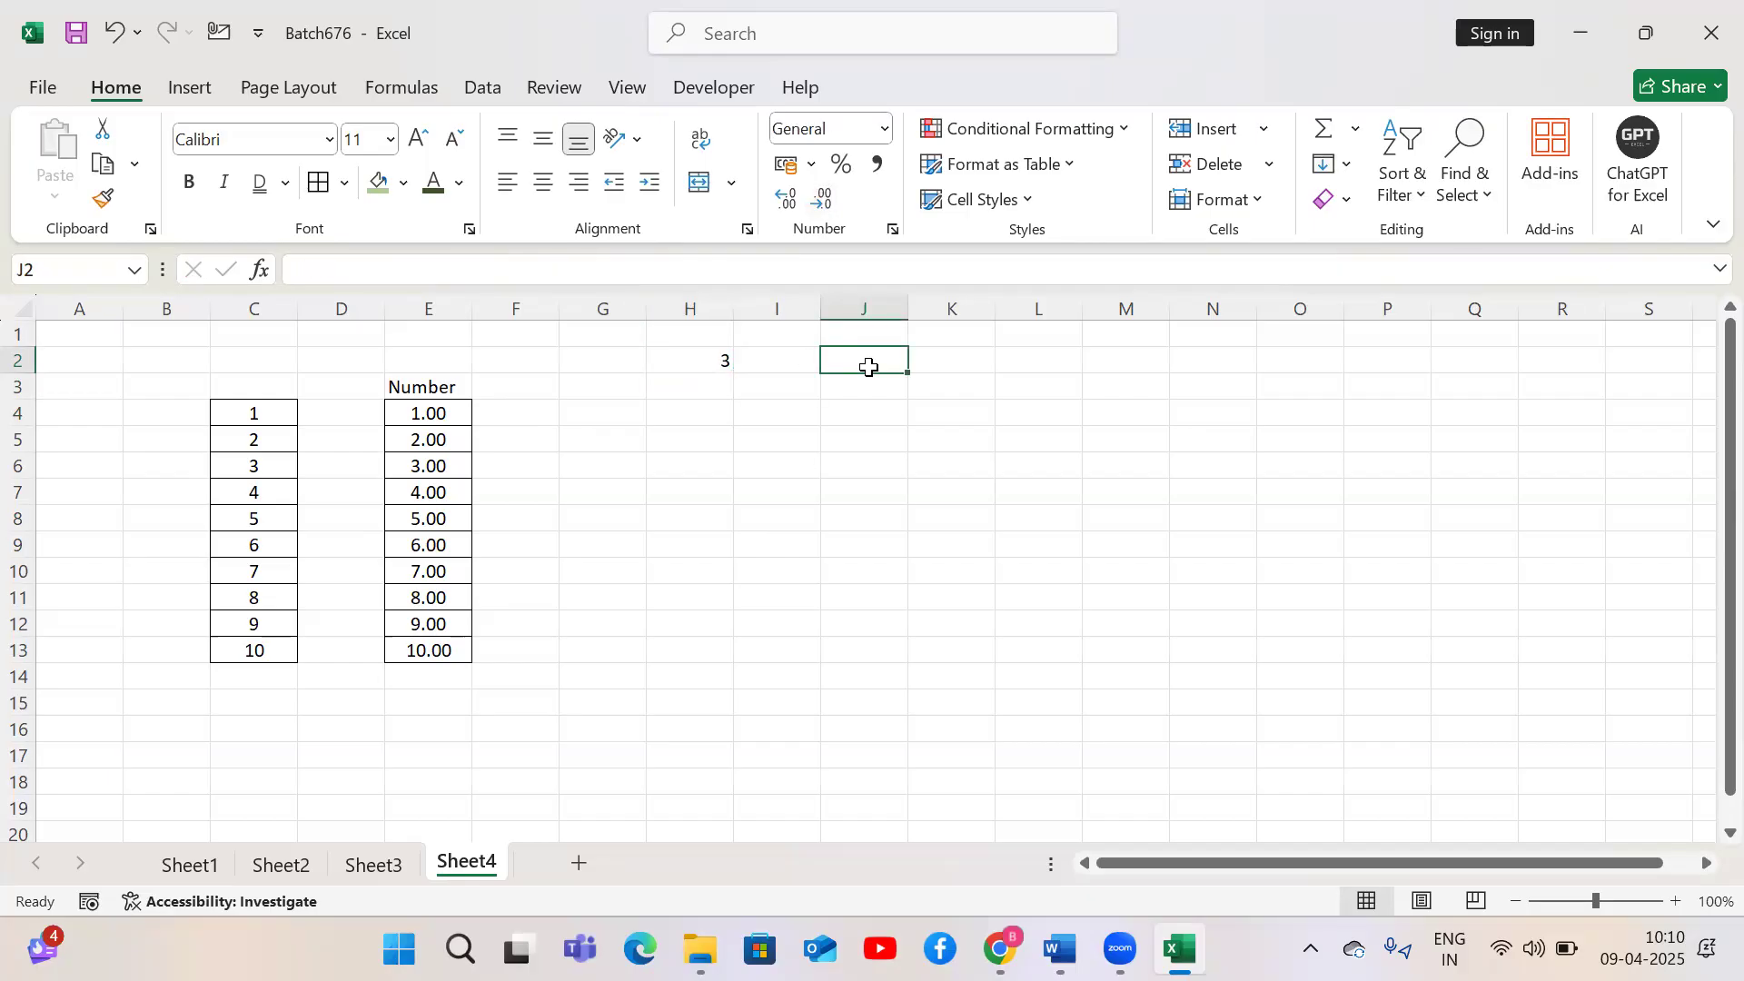
Enter 2 in J2 and the formula =H2*J2 in L2
{"action": "type", "text": "2"}
{"action": "key", "text": "Tab"}
{"action": "key", "text": "Tab"}
{"action": "type", "text": "="}
{"action": "key", "text": "Left"}
{"action": "key", "text": "Left"}
{"action": "key", "text": "Left"}
{"action": "key", "text": "Left"}
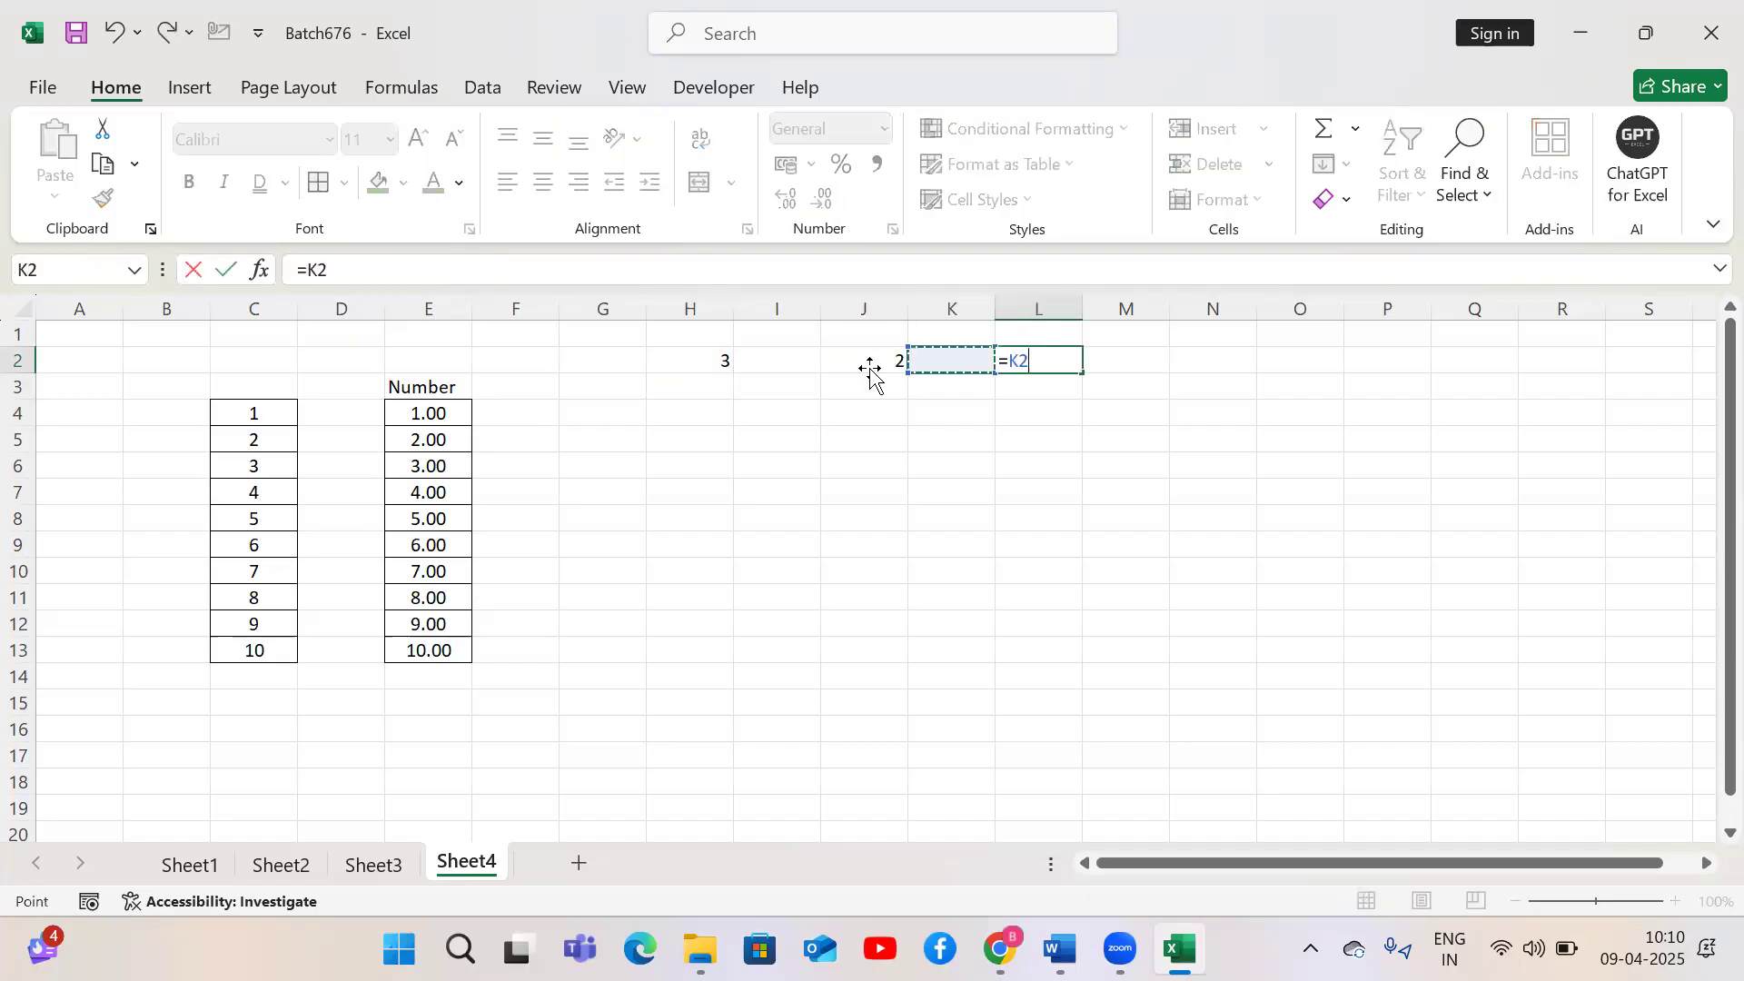
{"action": "type", "text": "*"}
{"action": "key", "text": "Left"}
{"action": "key", "text": "Left"}
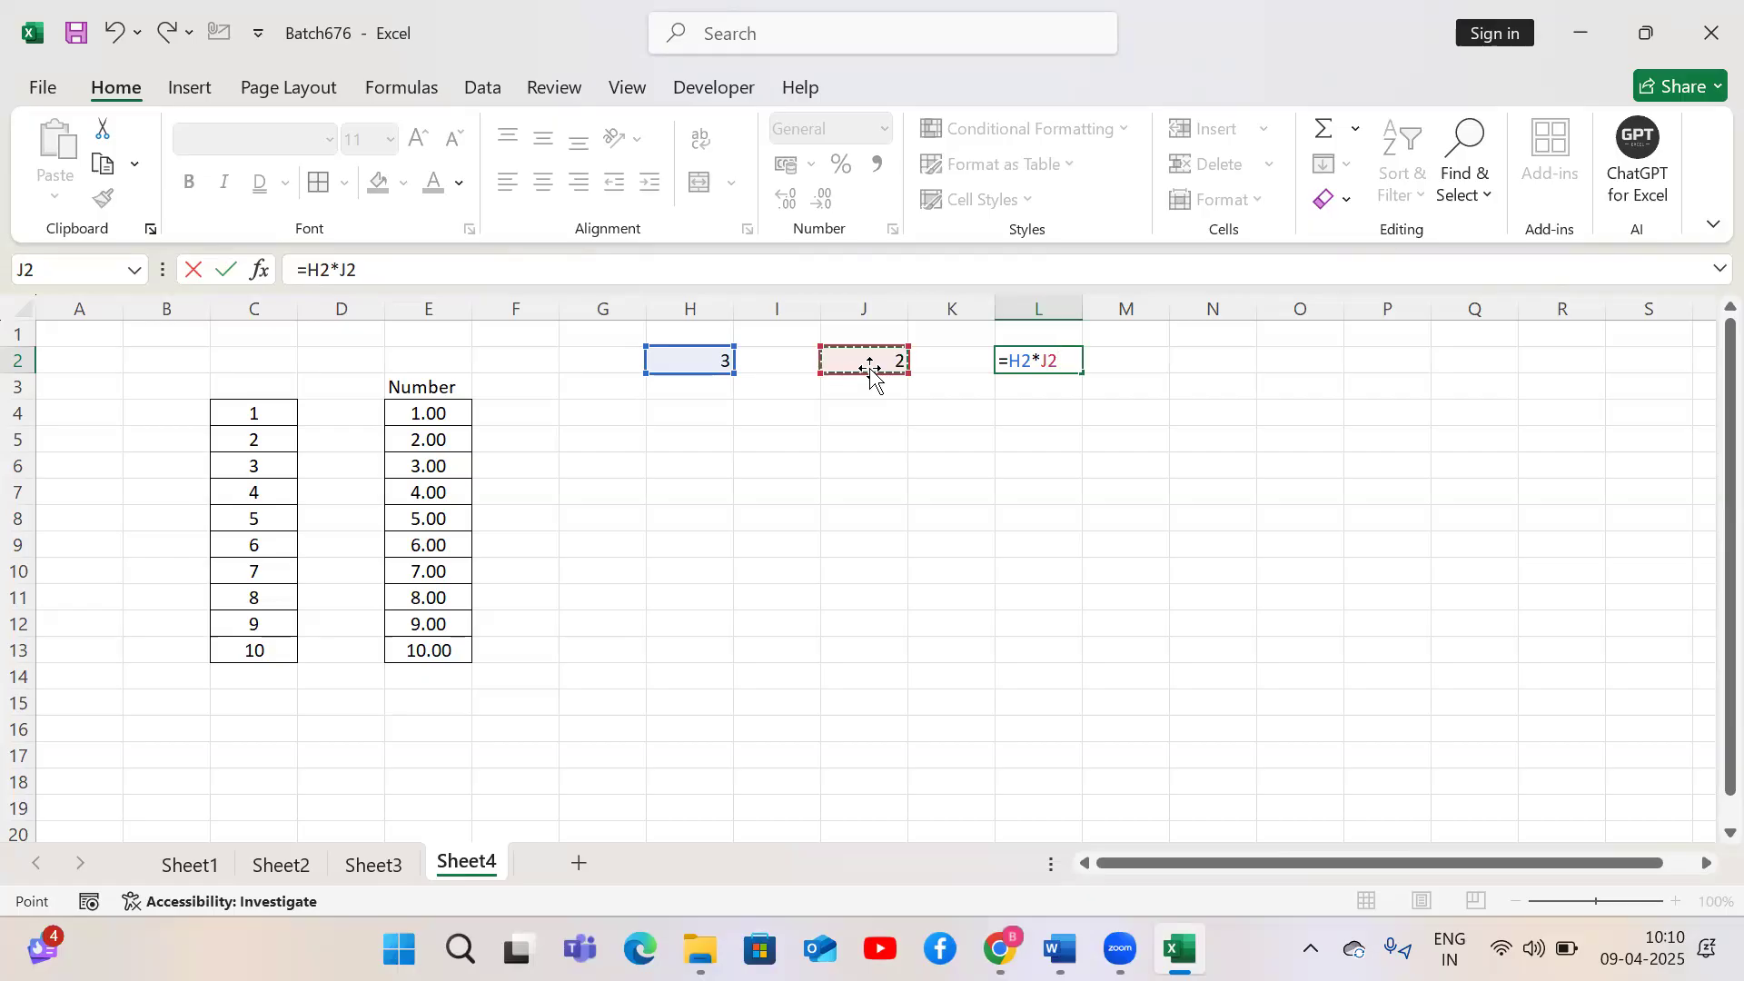
{"action": "key", "text": "Return"}
{"action": "key", "text": "Up"}
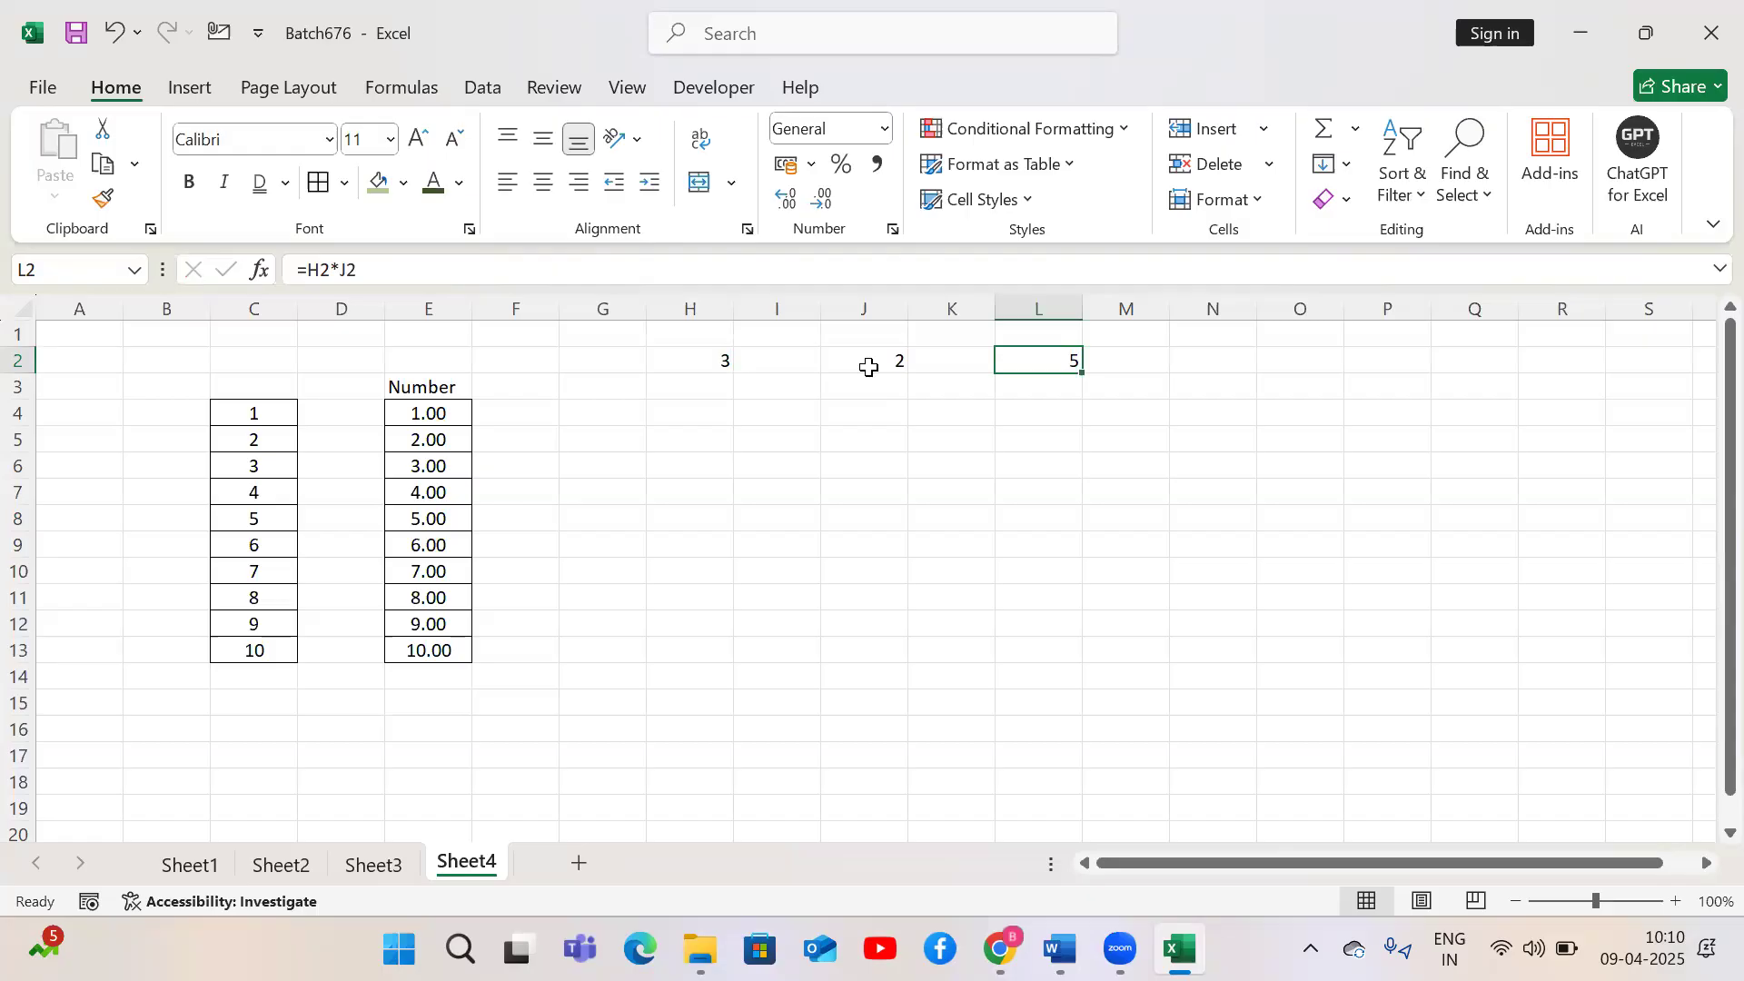
Replace the value in H2 with 2.2
{"action": "left_click", "coordinate": [723, 361]}
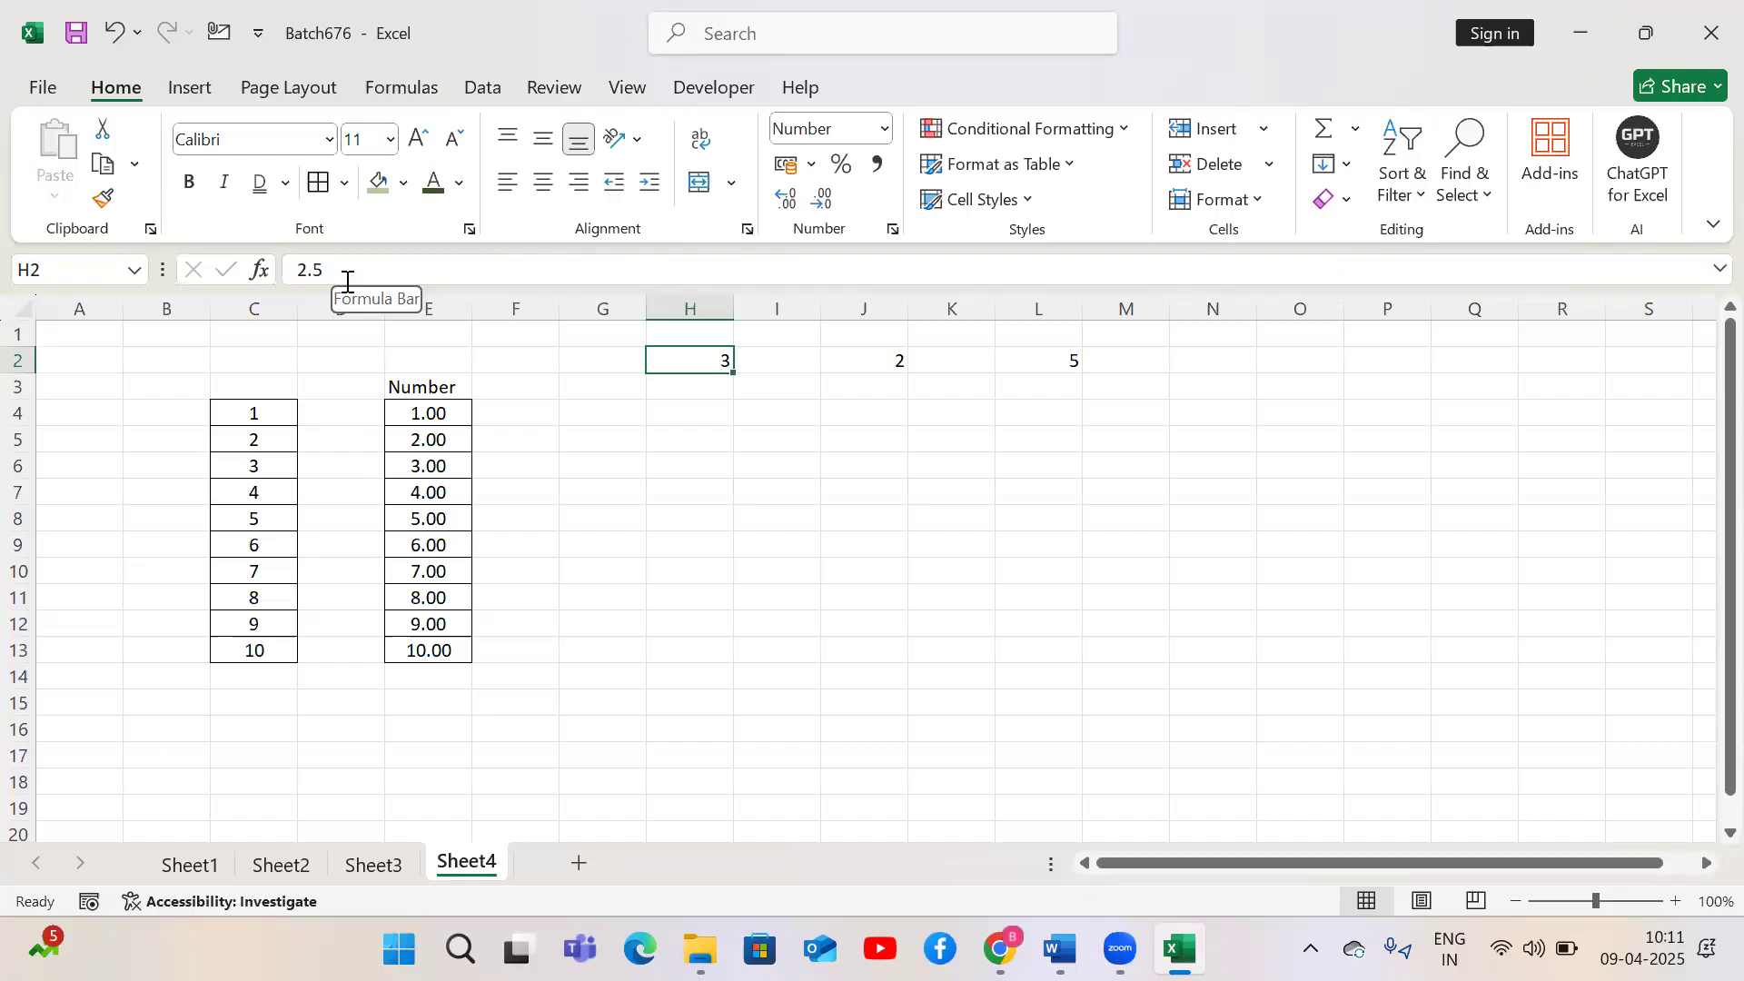
{"action": "left_click", "coordinate": [1026, 364]}
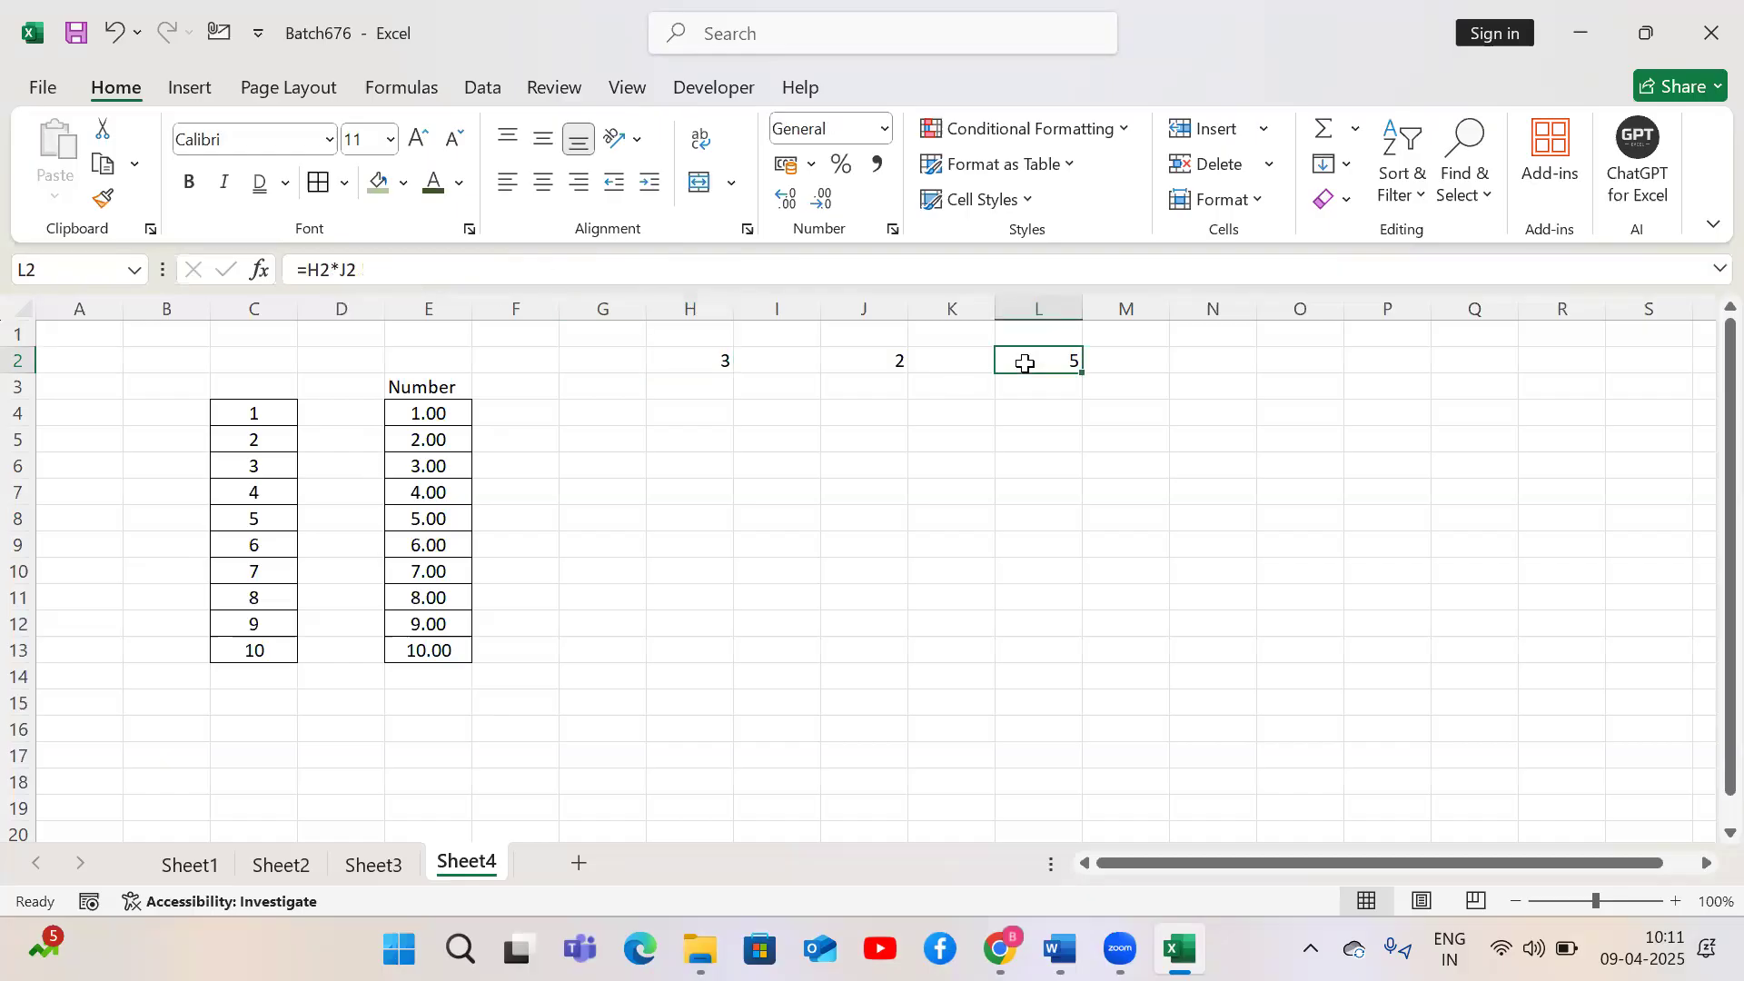
{"action": "left_click", "coordinate": [716, 365]}
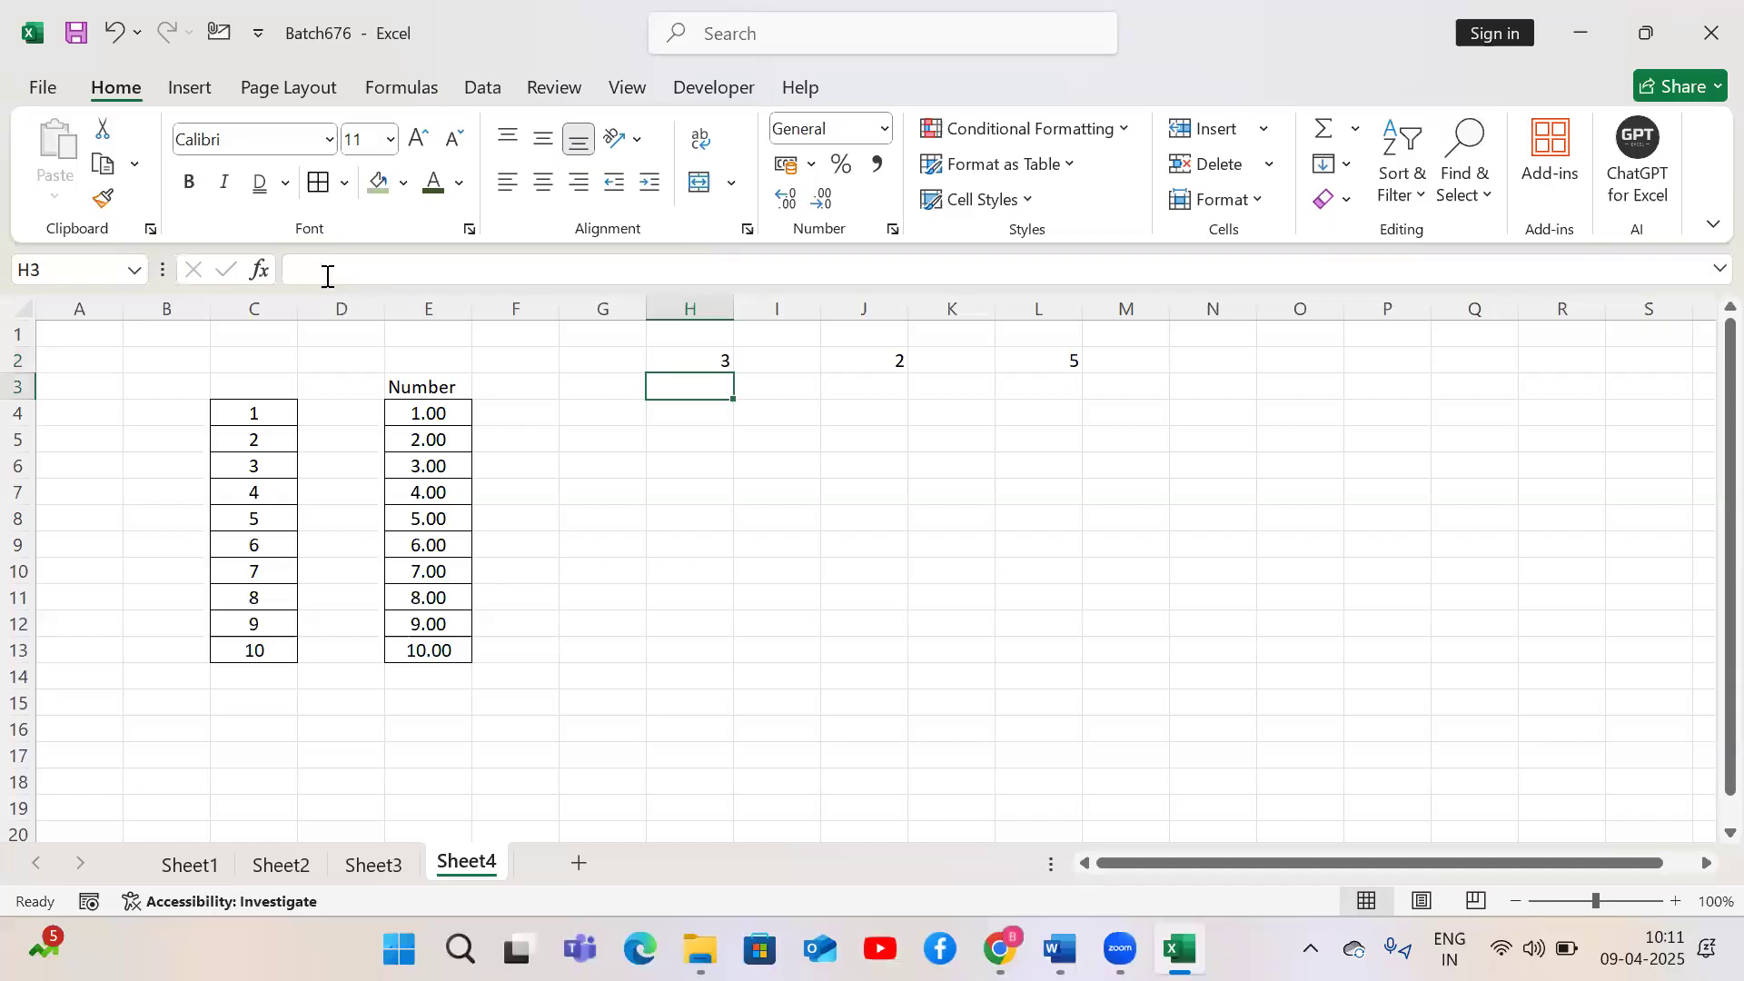
{"action": "type", "text": "2.2"}
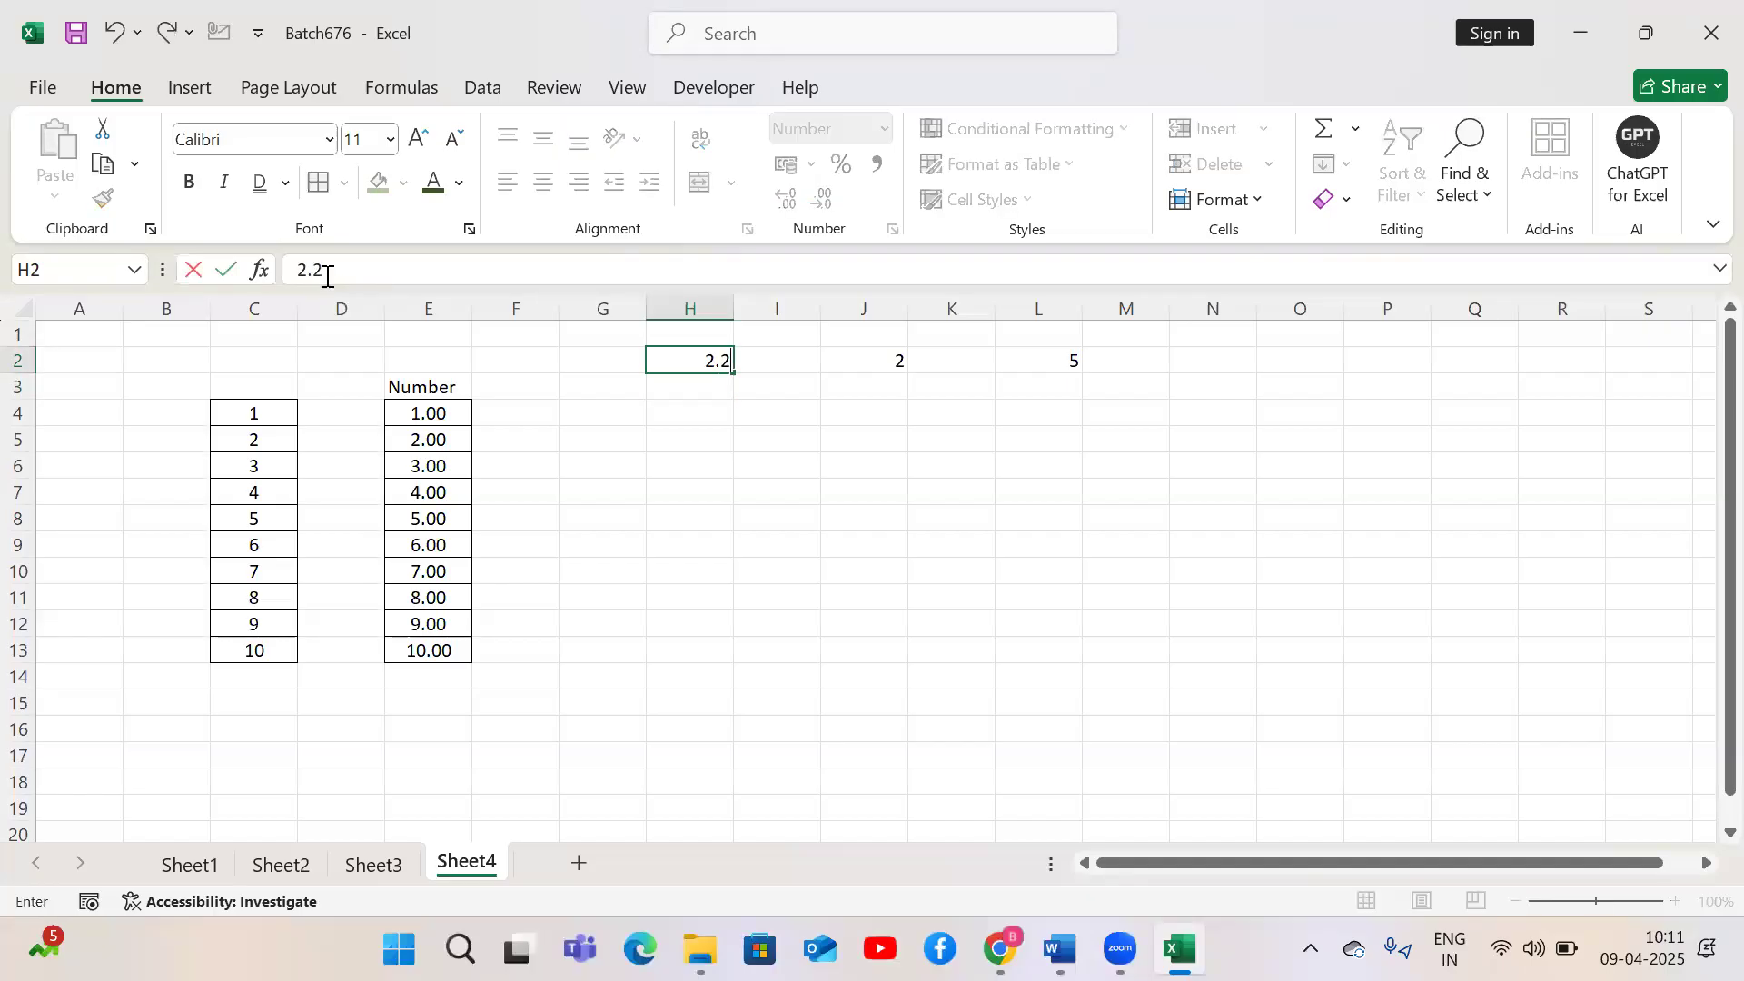
{"action": "key", "text": "Return"}
{"action": "key", "text": "Up"}
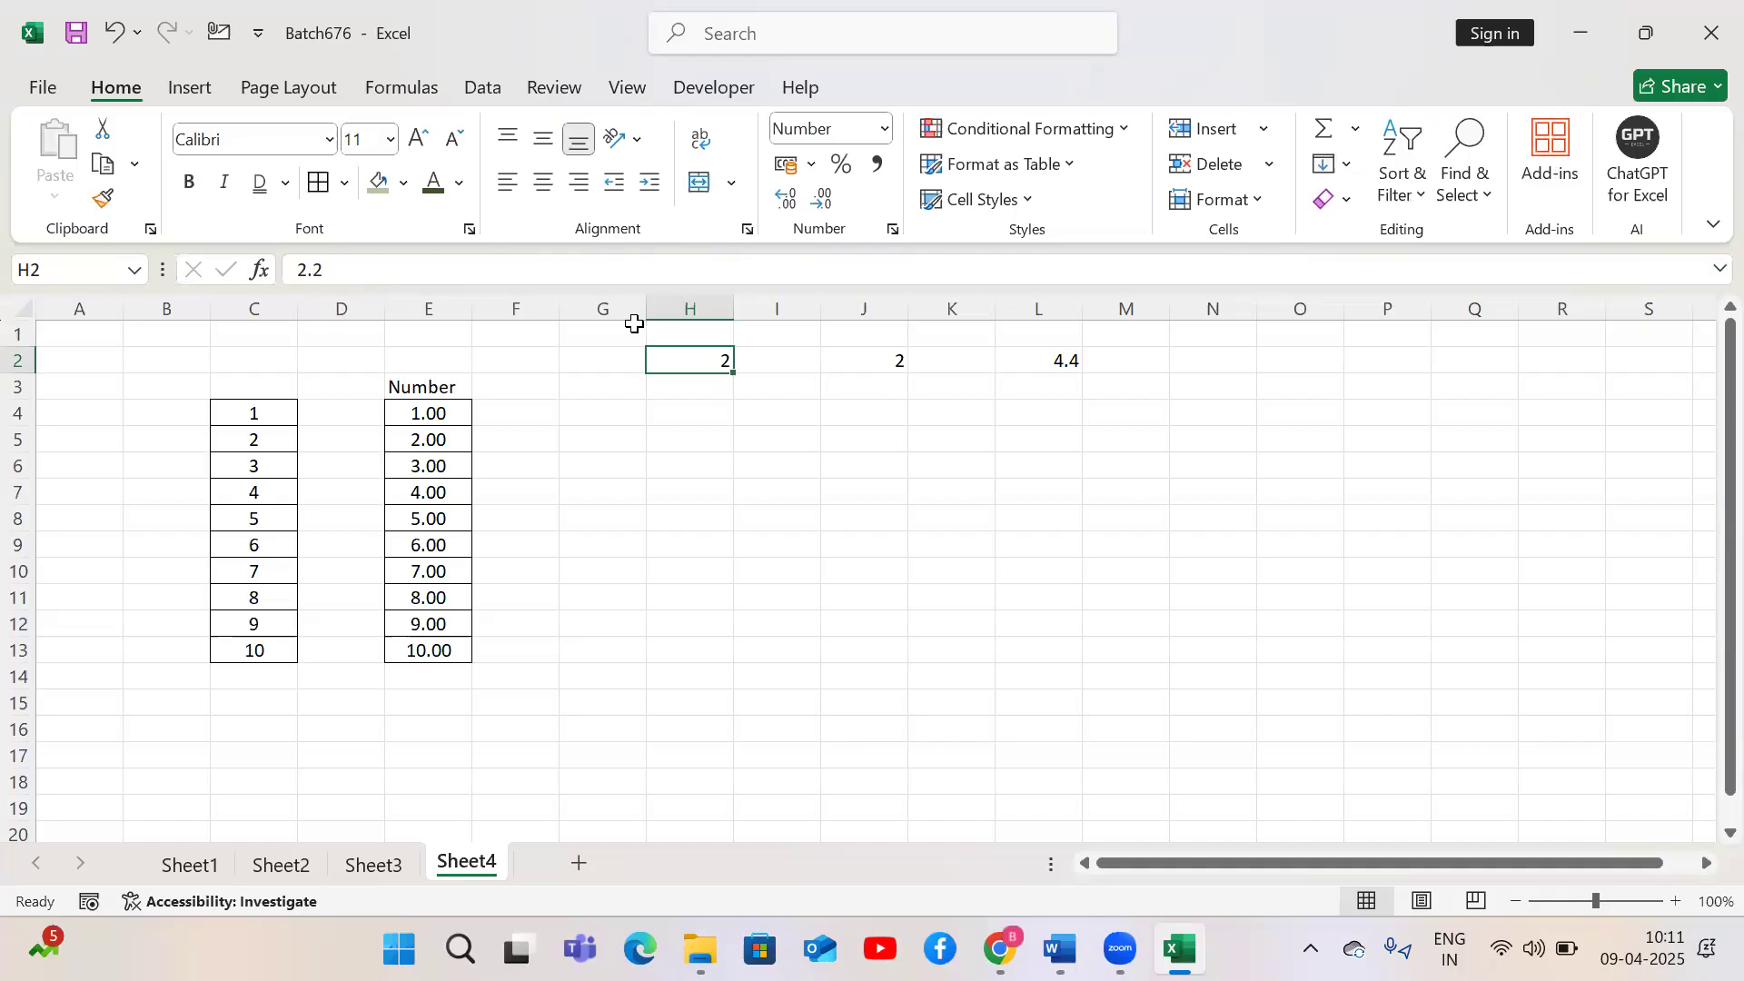
Inspect the formula in L2 and the values in the Number column
{"action": "left_click", "coordinate": [1051, 359]}
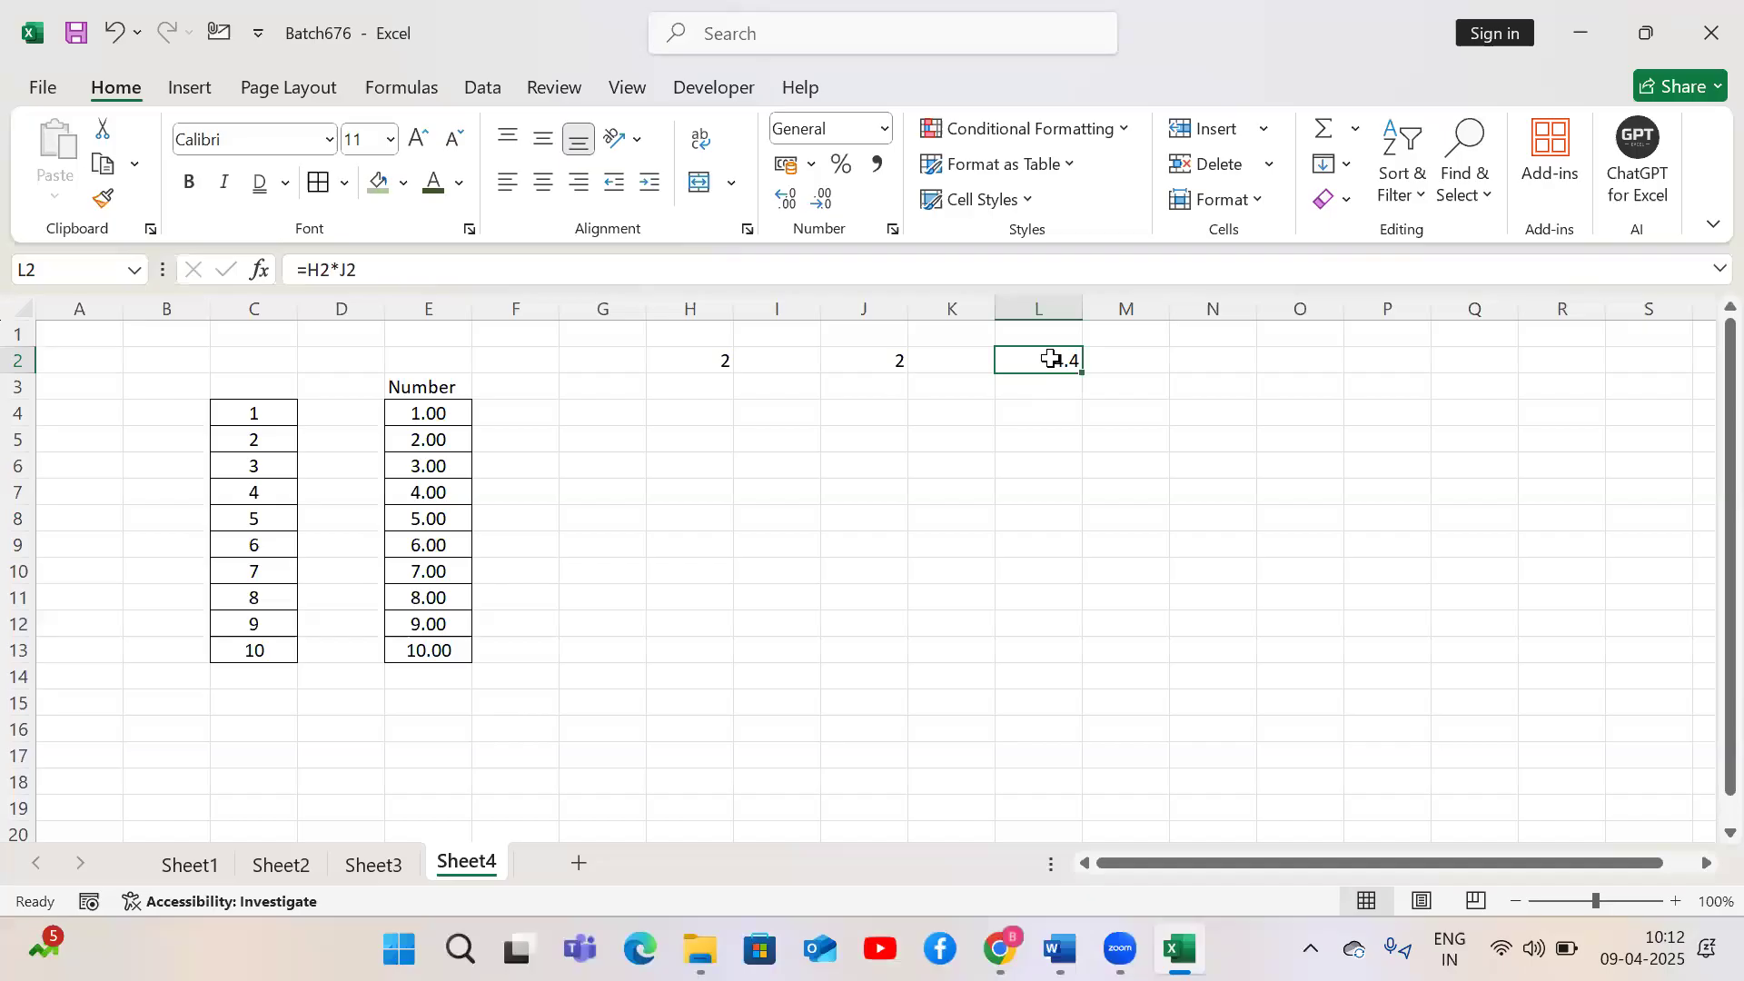
{"action": "key", "text": "Left"}
{"action": "key", "text": "Left"}
{"action": "key", "text": "Left"}
{"action": "key", "text": "Left"}
{"action": "key", "text": "Down"}
{"action": "key", "text": "Down"}
{"action": "key", "text": "Left"}
{"action": "key", "text": "Left"}
{"action": "key", "text": "Left"}
{"action": "key", "text": "ctrl+shift+Down"}
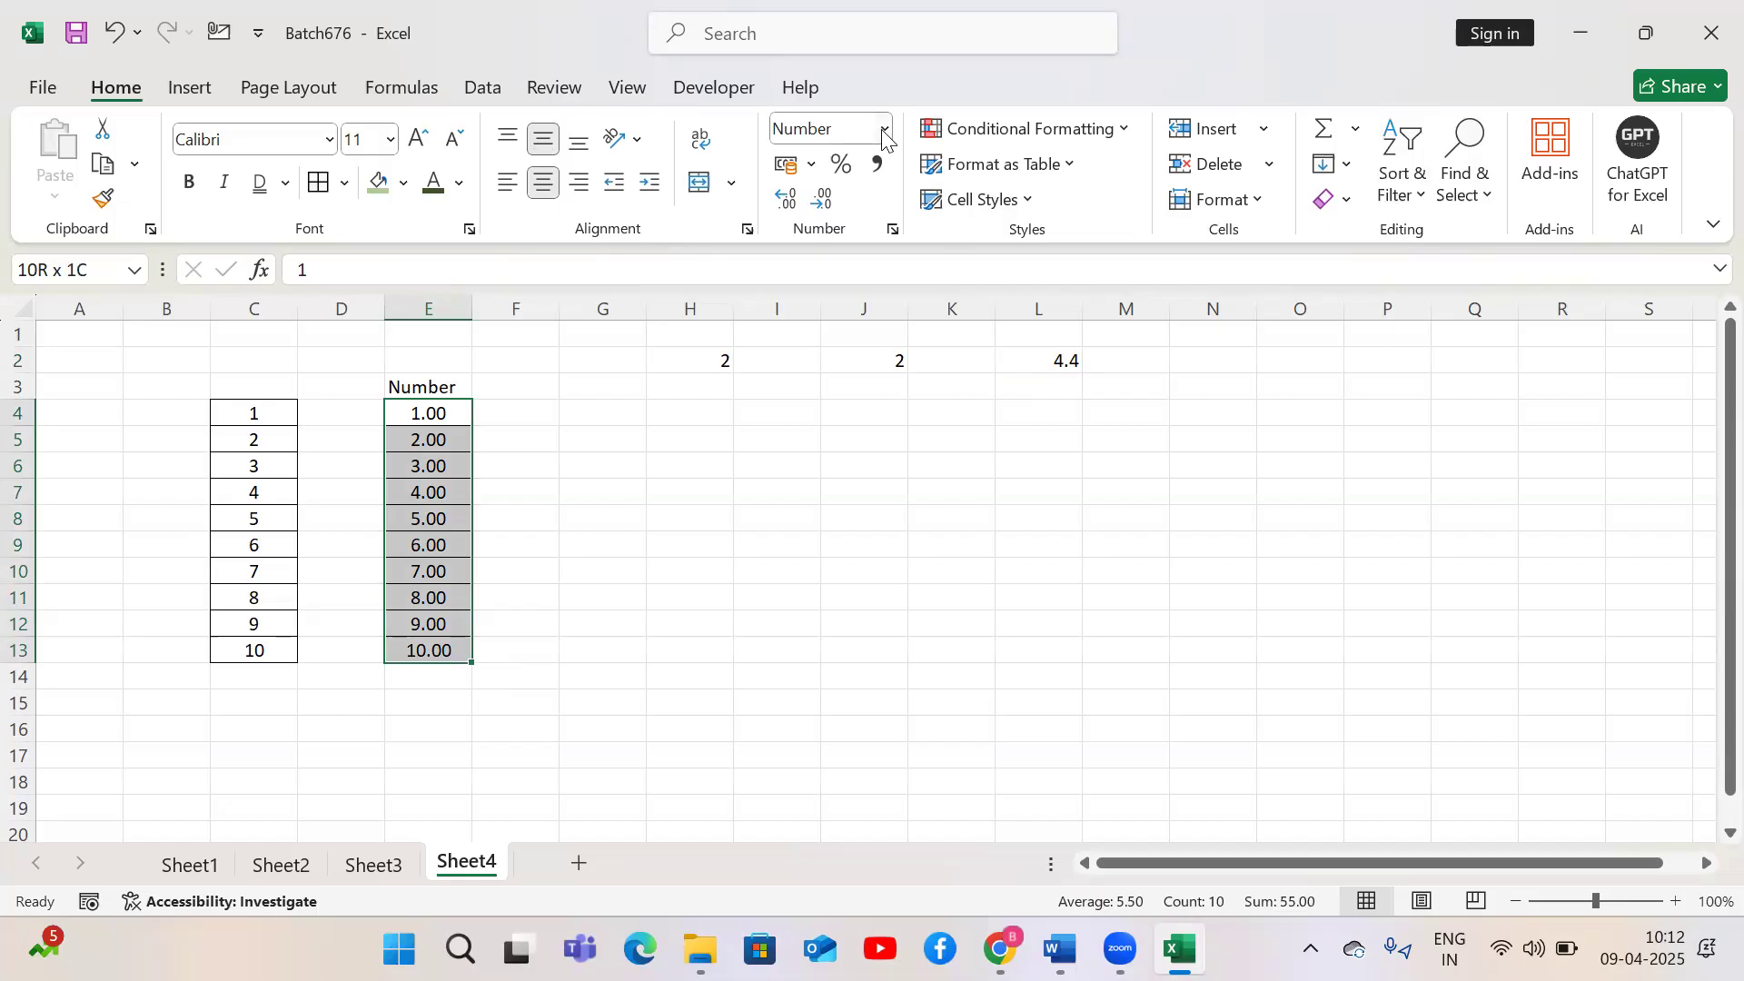
{"action": "left_click", "coordinate": [277, 423]}
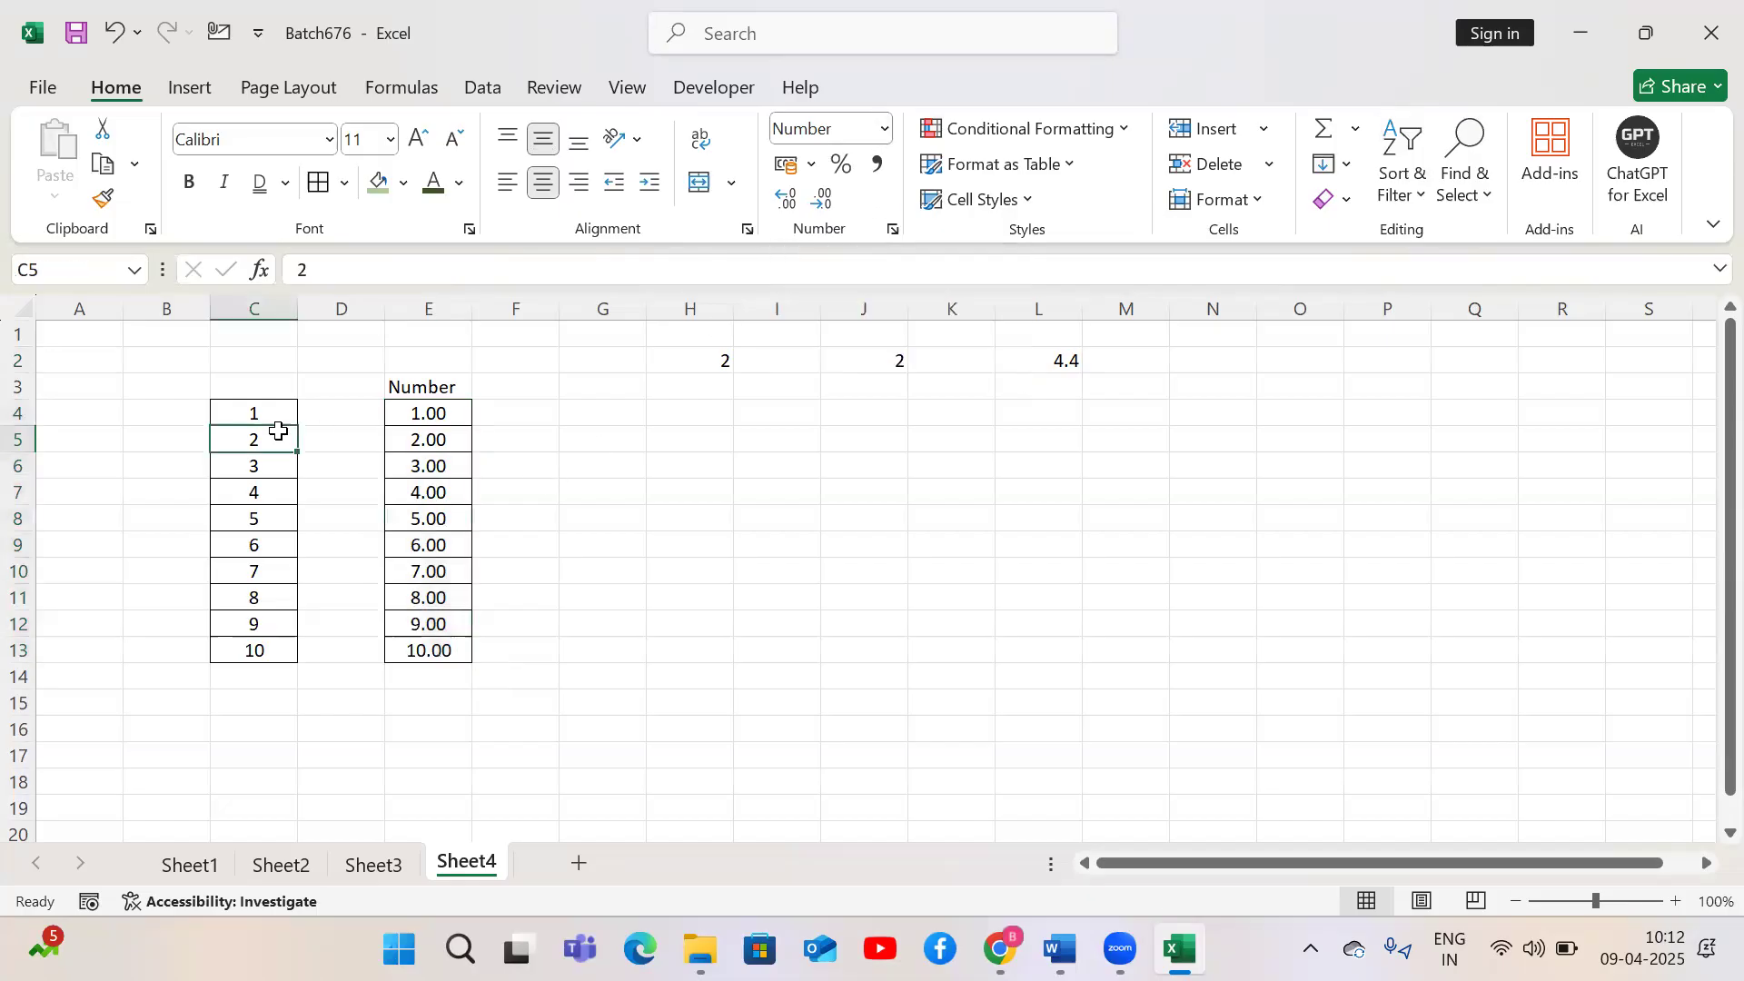
Change E4:E13 to show four decimal places using the increase and decrease decimal commands
{"action": "key", "text": "Right"}
{"action": "key", "text": "Right"}
{"action": "key", "text": "ctrl+shift+Down"}
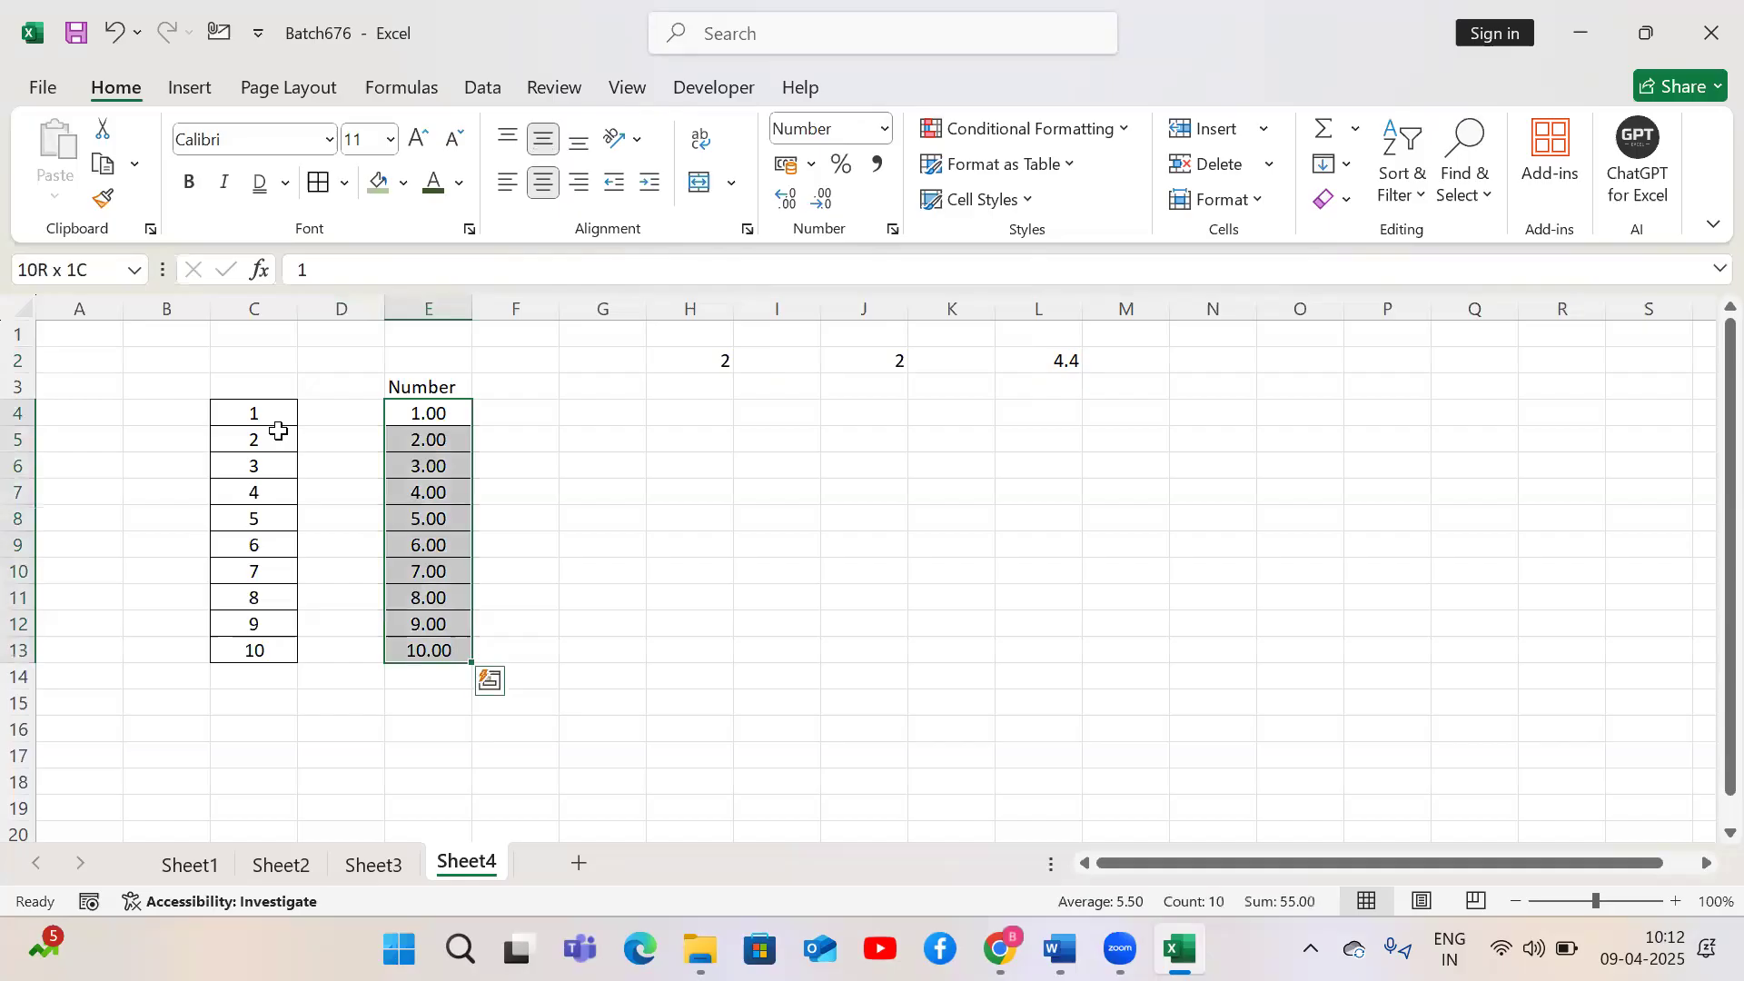
{"action": "double_click", "coordinate": [822, 202]}
{"action": "triple_click", "coordinate": [786, 201]}
{"action": "left_click", "coordinate": [787, 202]}
{"action": "left_click", "coordinate": [831, 198]}
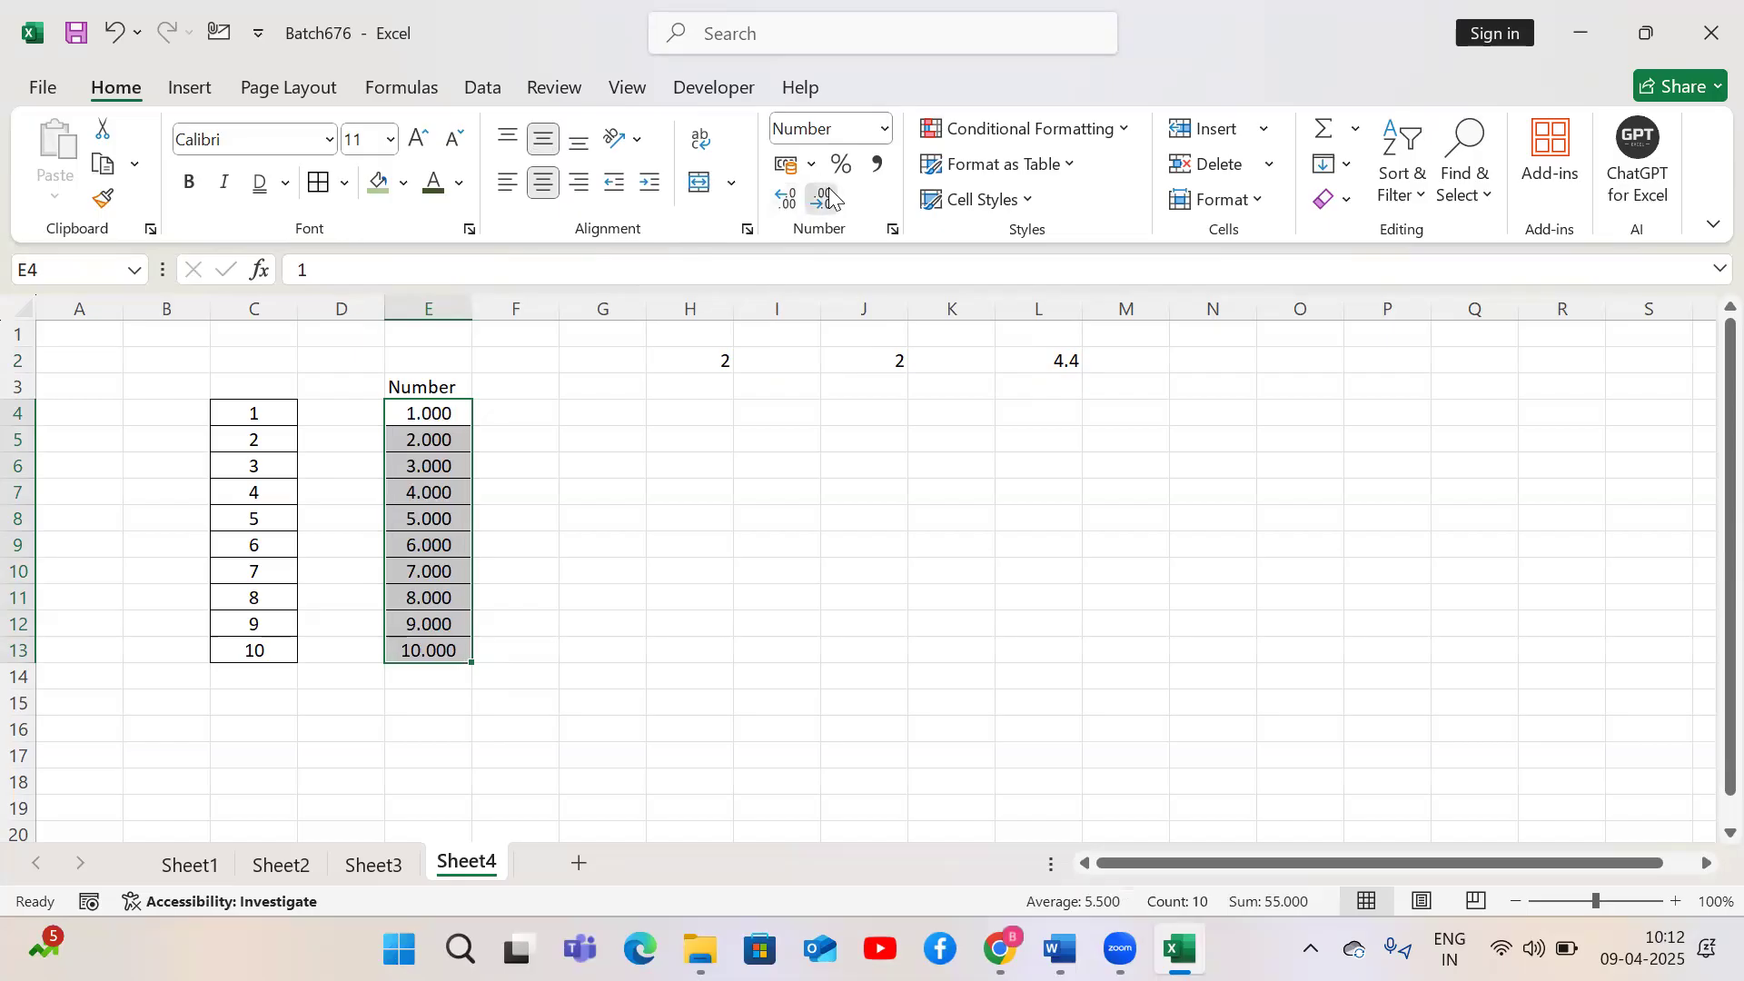
{"action": "triple_click", "coordinate": [830, 198]}
{"action": "double_click", "coordinate": [793, 201]}
{"action": "double_click", "coordinate": [794, 201]}
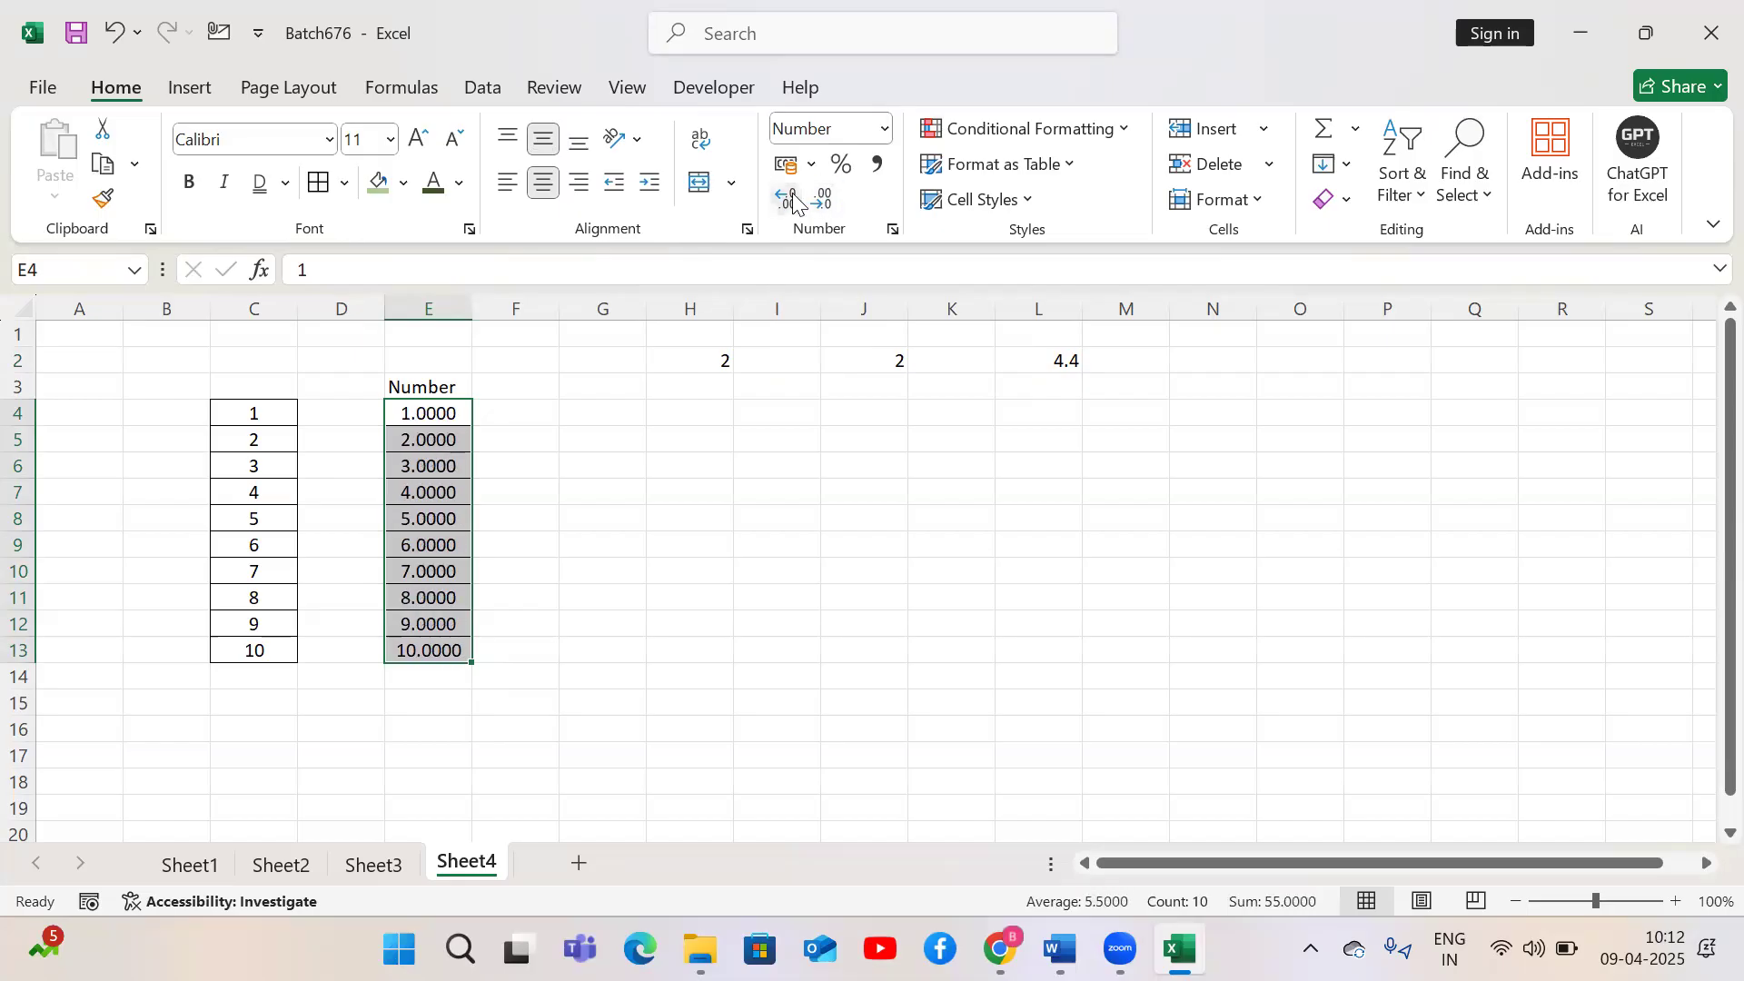
Enter 'Alt + H + 0' in E17 and 'Alt +H + 9' in E18
{"action": "left_click", "coordinate": [443, 745]}
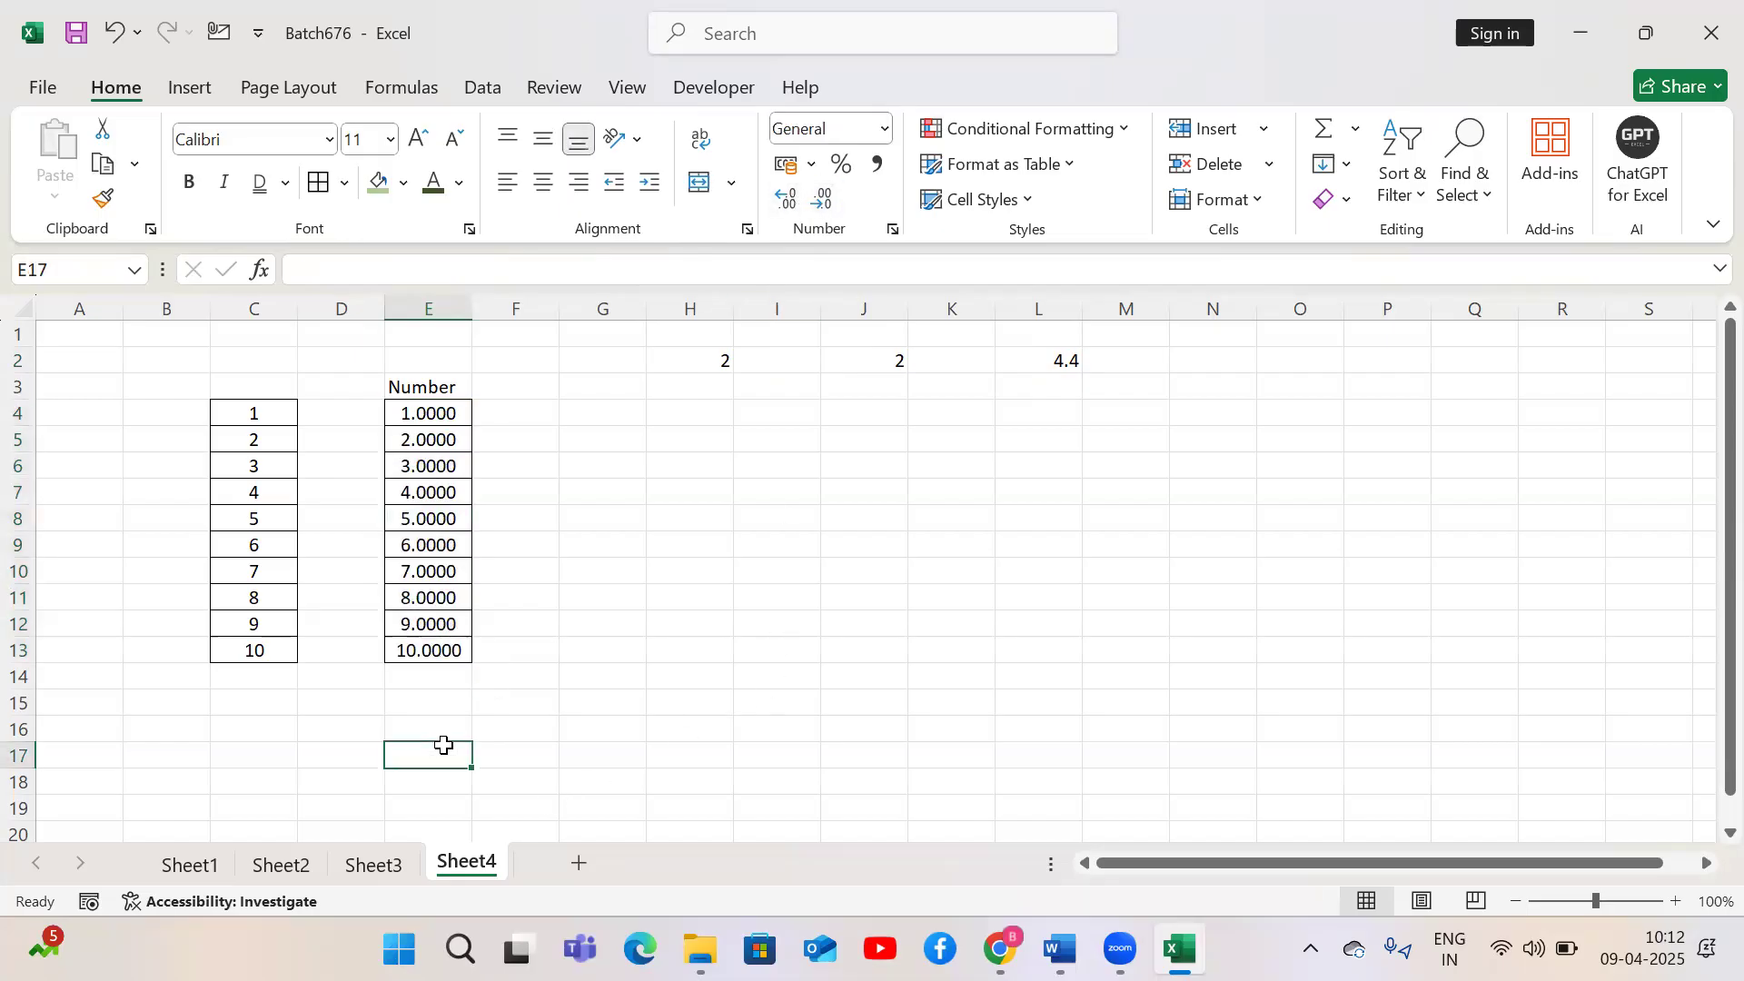
{"action": "type", "text": "Alt + H"}
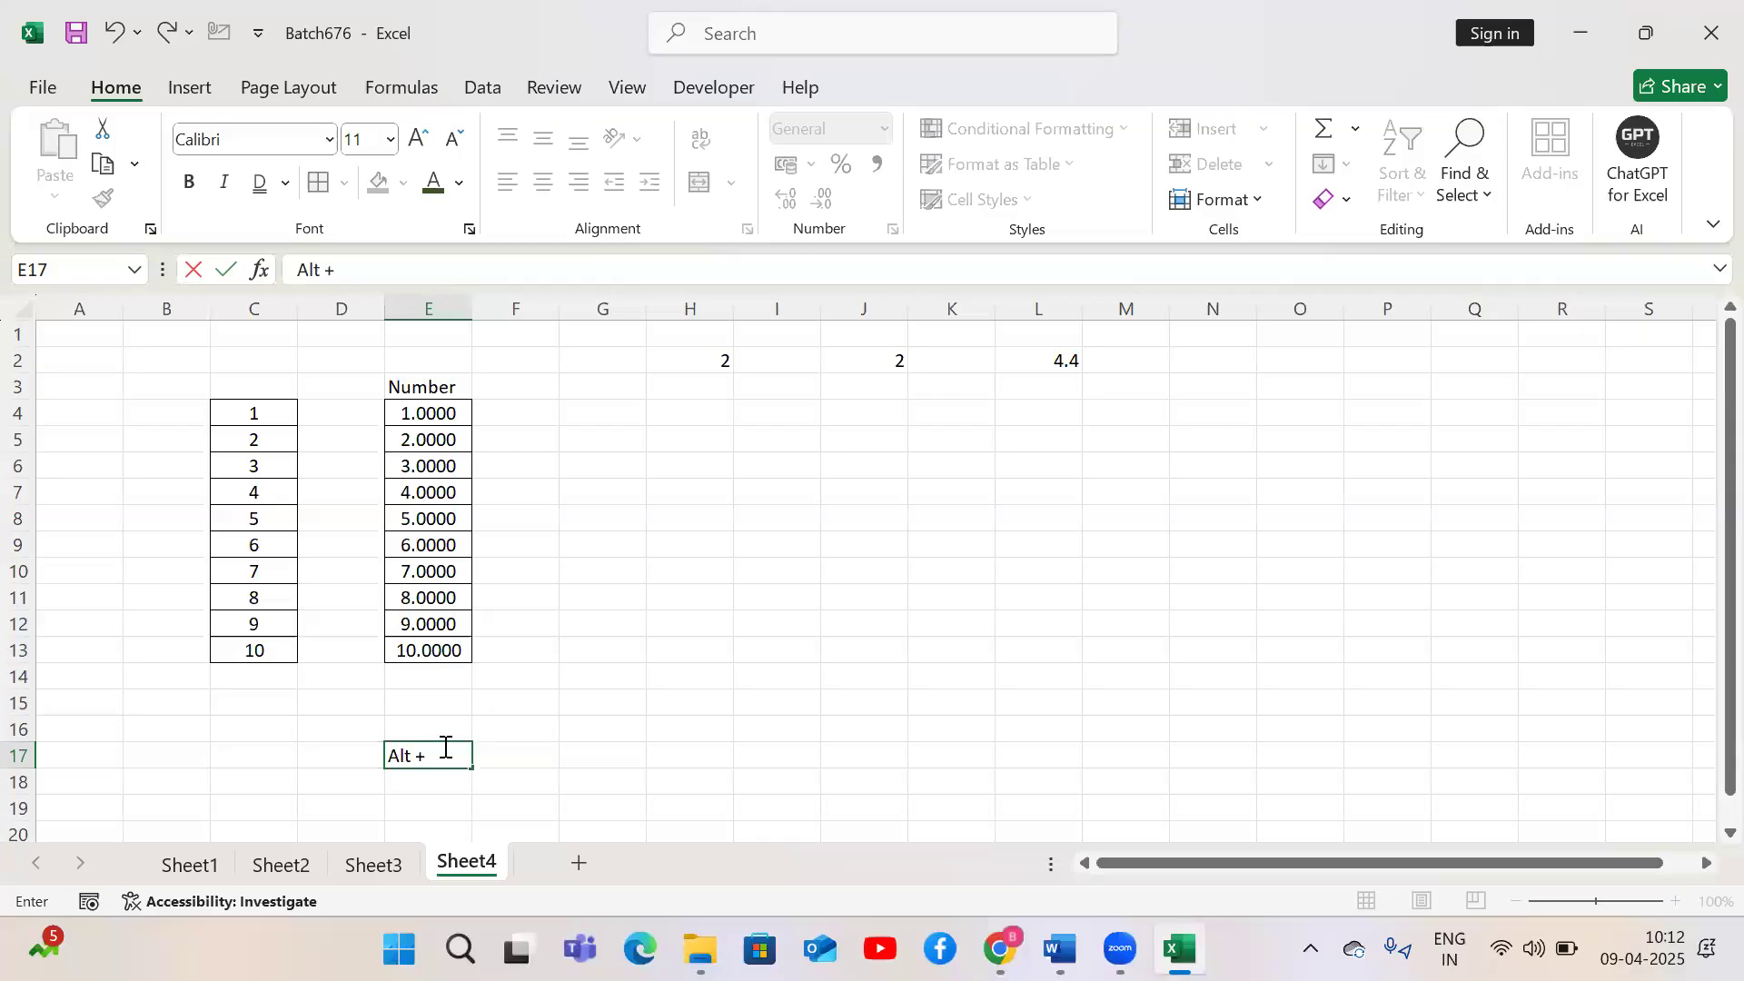
{"action": "type", "text": " + 0"}
{"action": "key", "text": "Return"}
{"action": "type", "text": "Alt +H "}
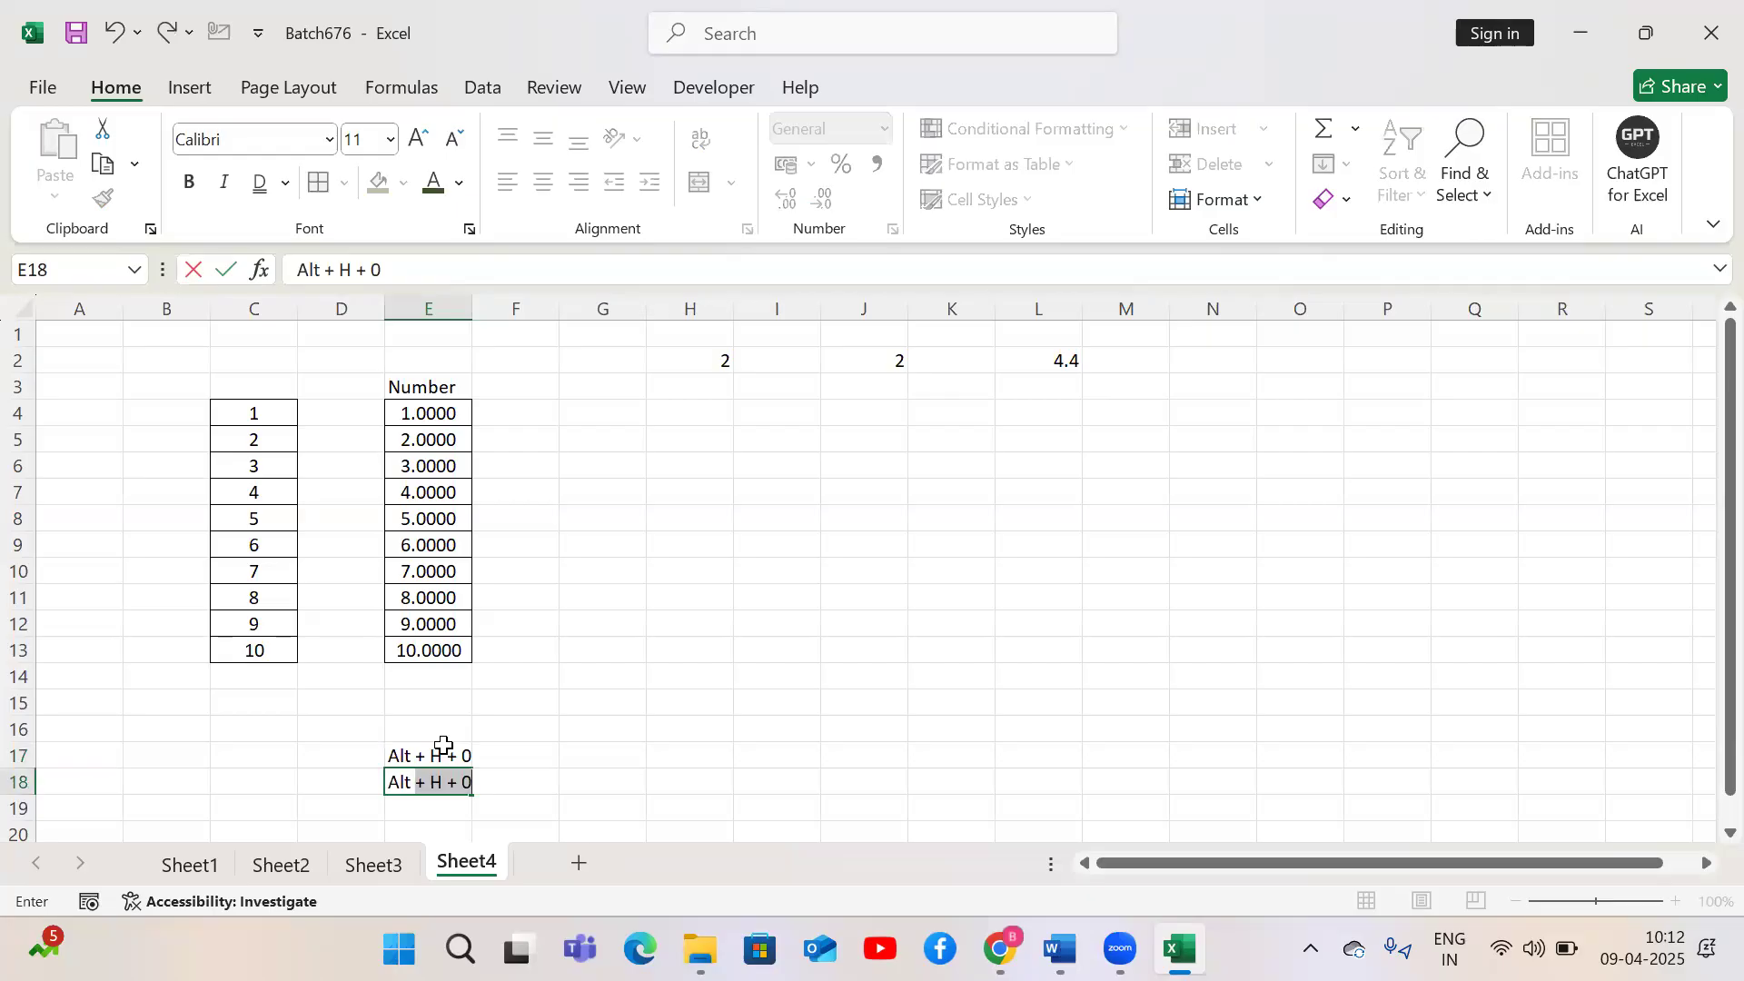
{"action": "type", "text": "+ 9"}
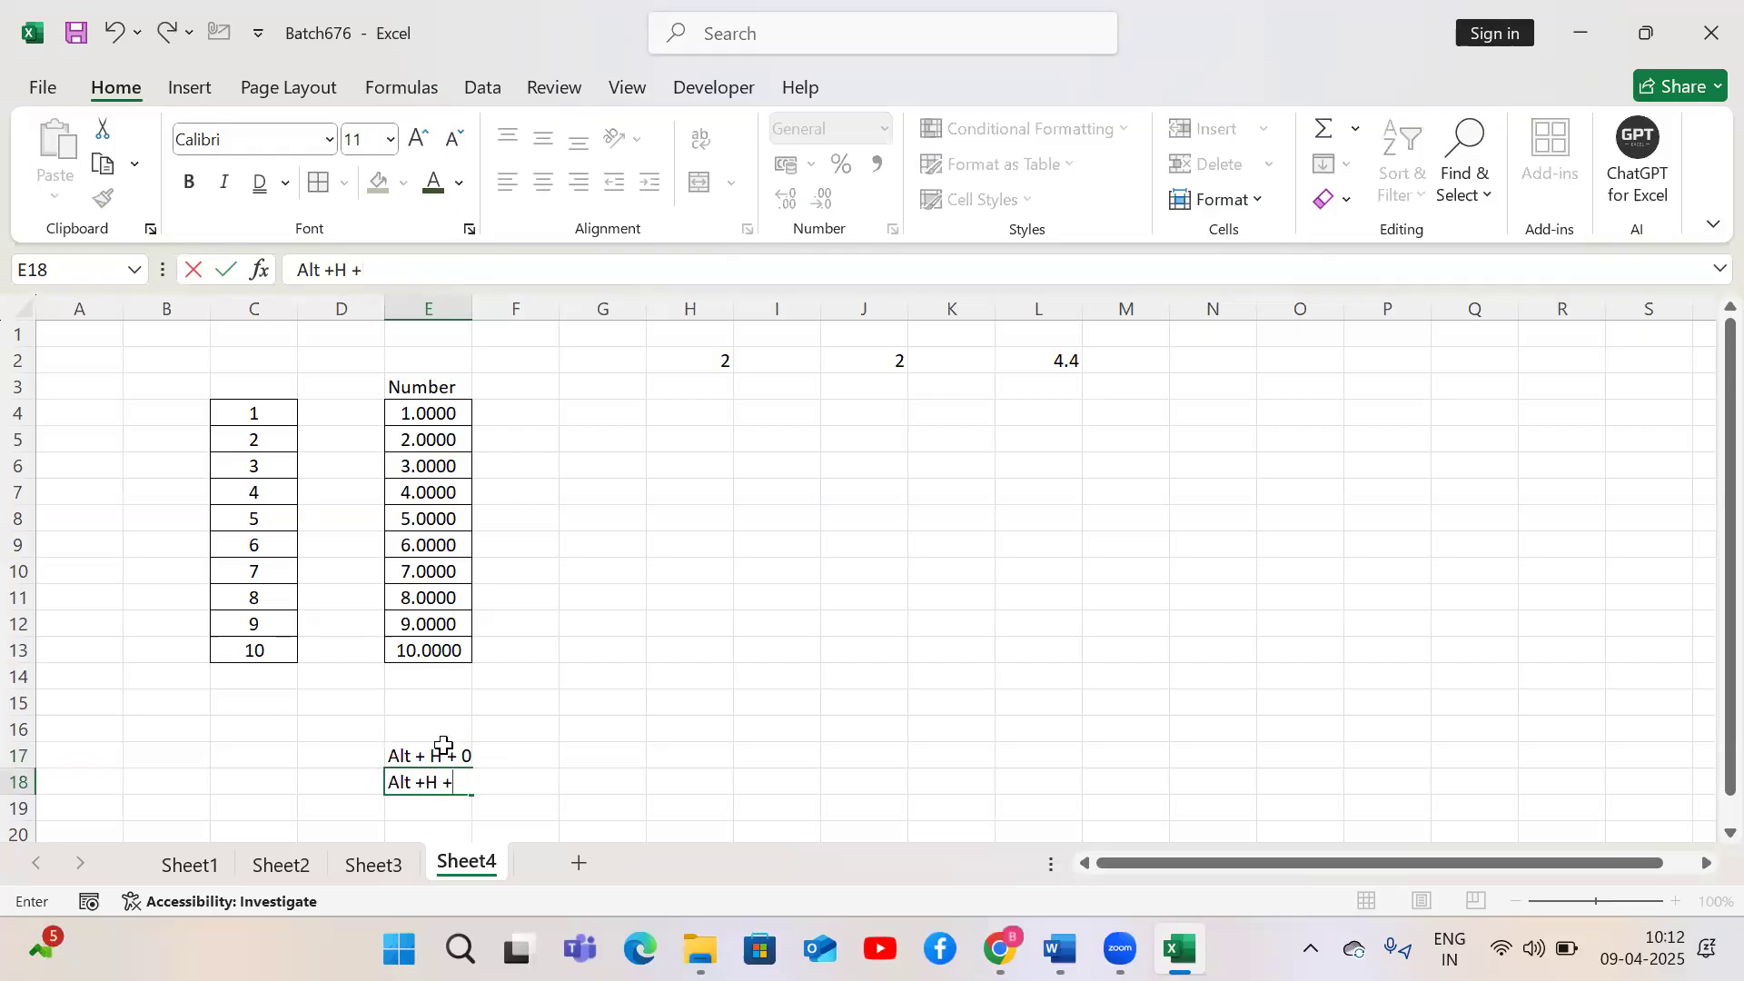
{"action": "key", "text": "Return"}
Label the shortcuts 'increase decimal' in F17 and 'decrease decimal' in F18
{"action": "key", "text": "Up"}
{"action": "key", "text": "Up"}
{"action": "key", "text": "Right"}
{"action": "type", "text": "increase decimal"}
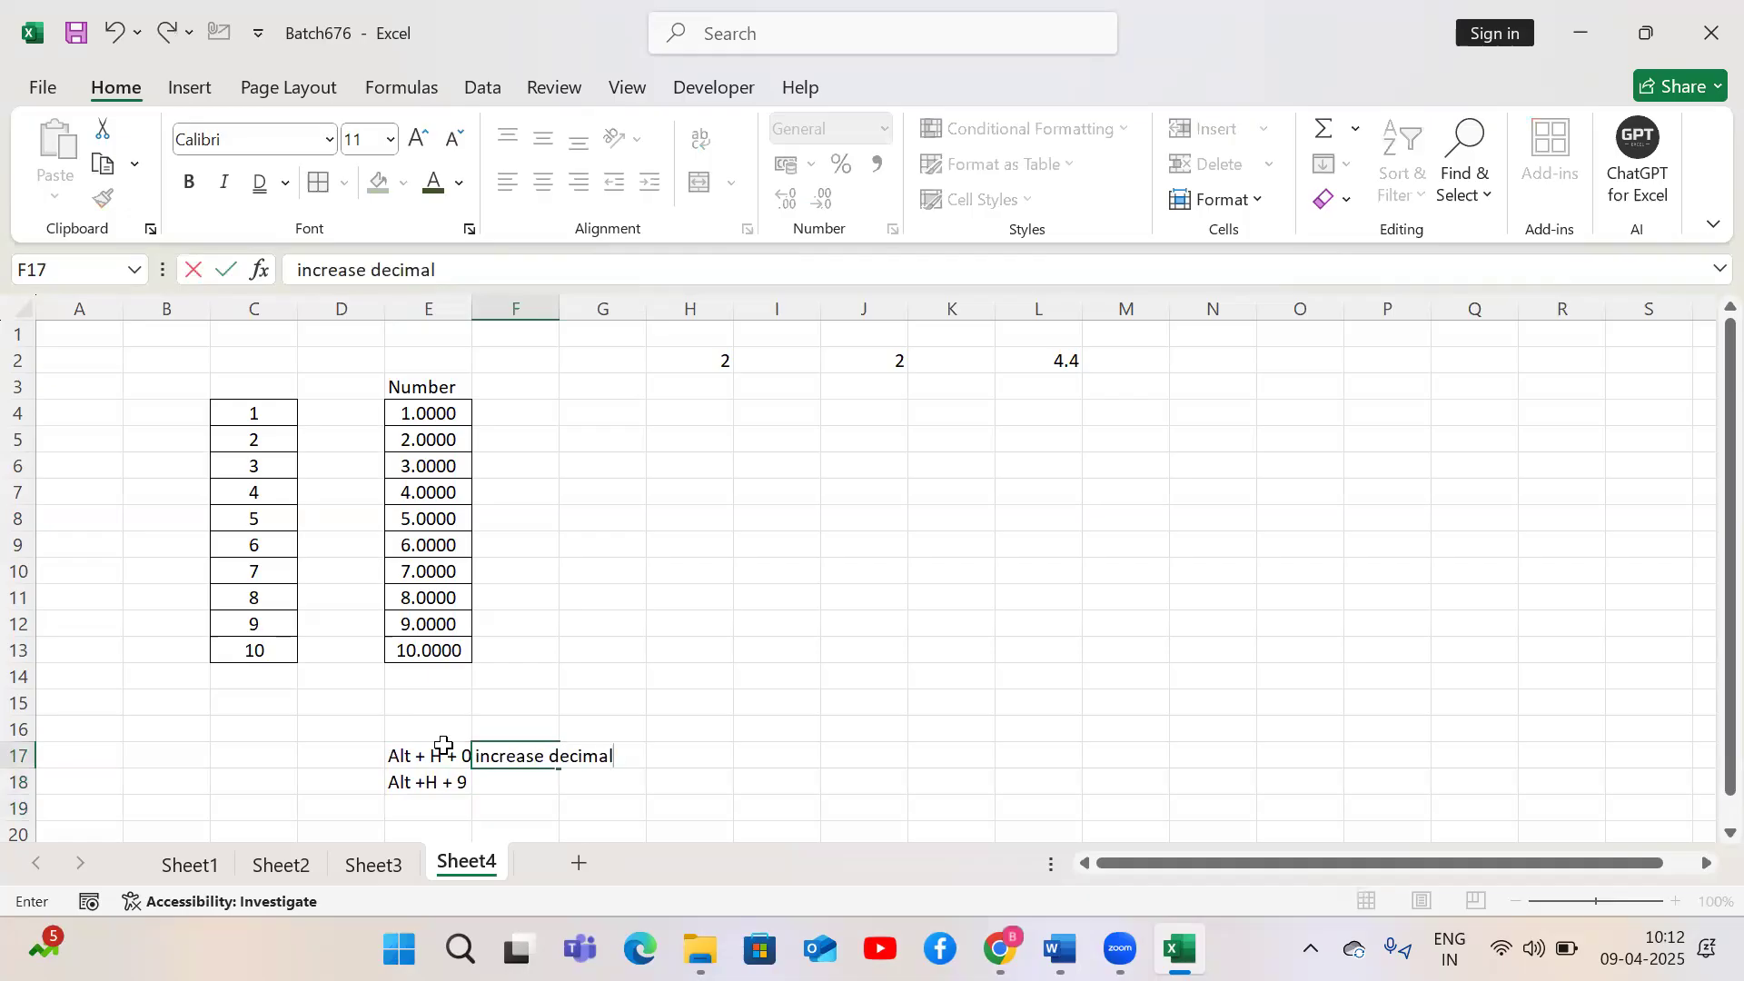
{"action": "key", "text": "Return"}
{"action": "type", "text": "d"}
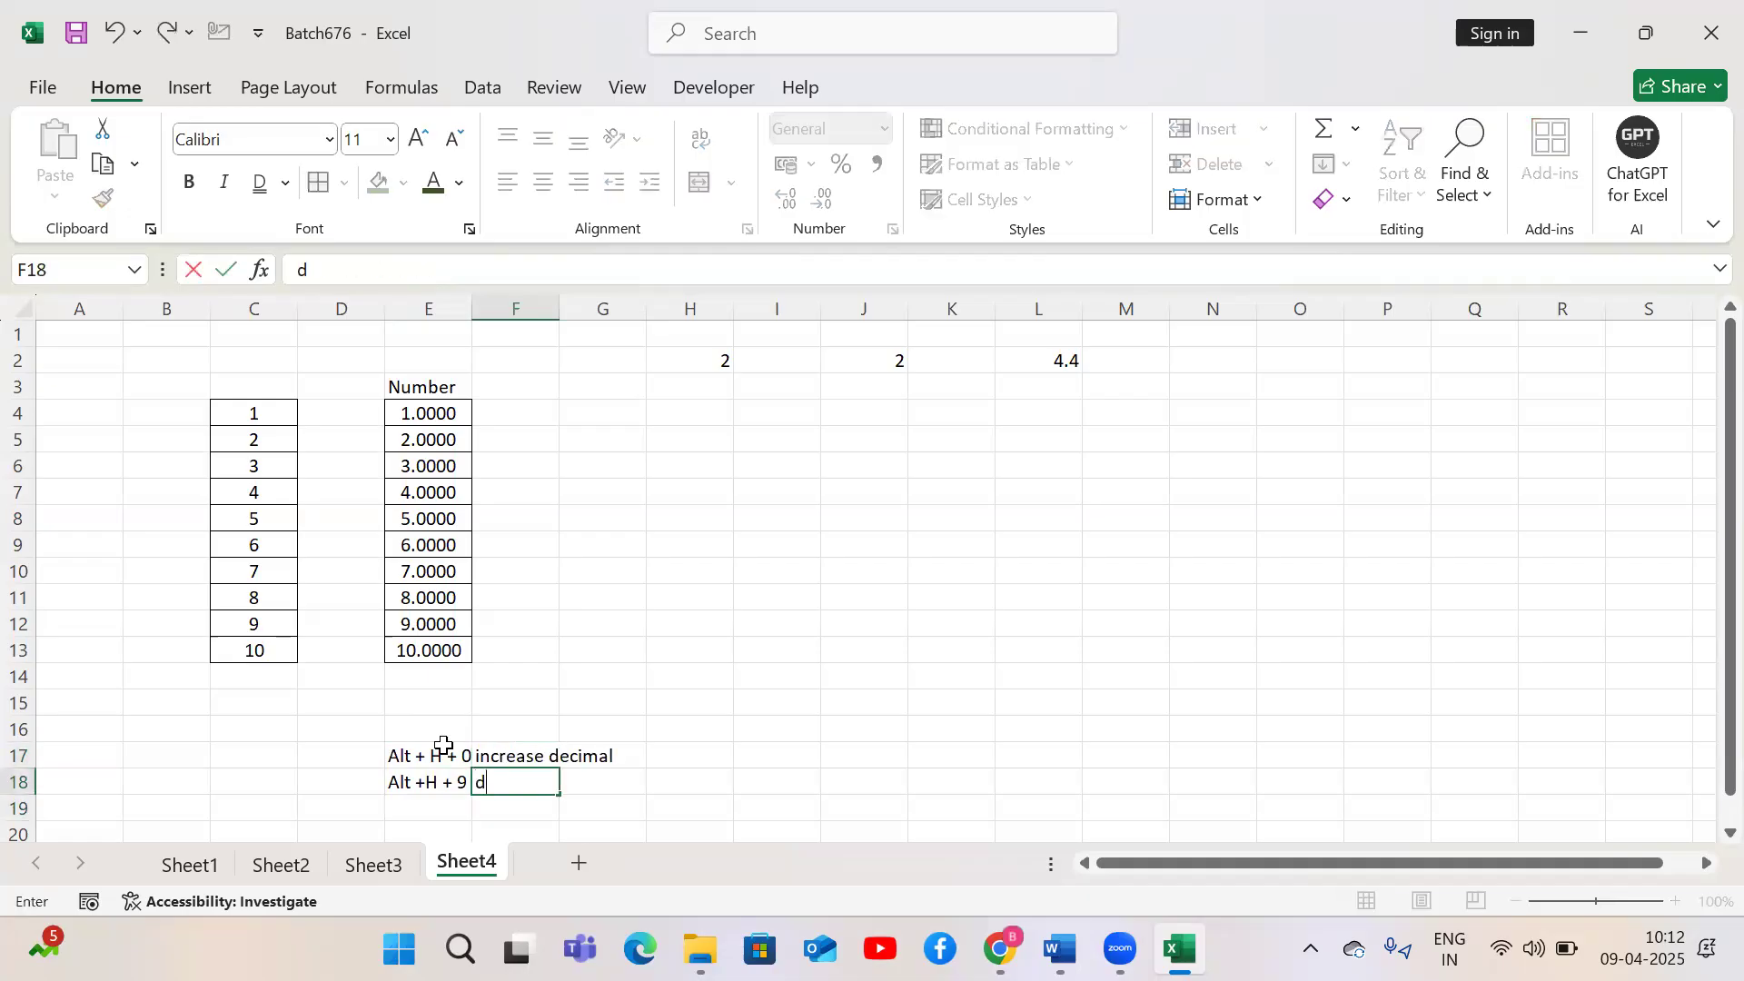
{"action": "type", "text": "ecrease decimal"}
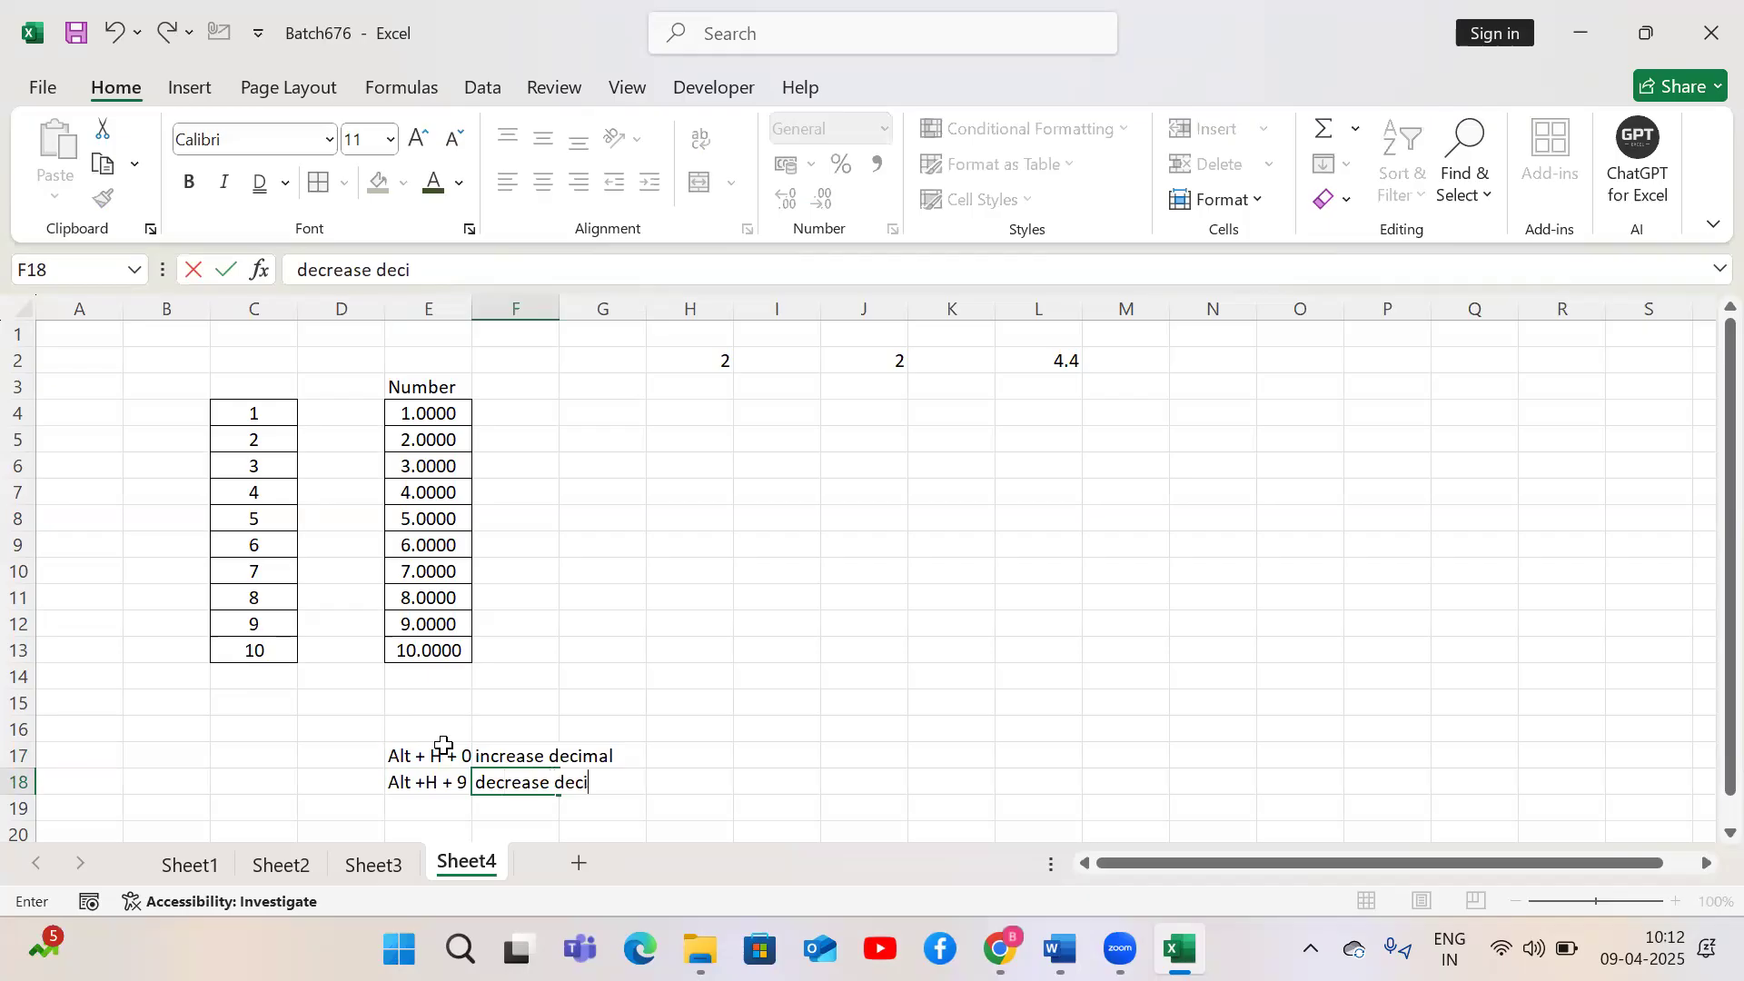
{"action": "key", "text": "Return"}
{"action": "key", "text": "Up"}
{"action": "key", "text": "Left"}
{"action": "key", "text": "Up"}
{"action": "key", "text": "Up"}
{"action": "key", "text": "Up"}
{"action": "key", "text": "Up"}
{"action": "key", "text": "Up"}
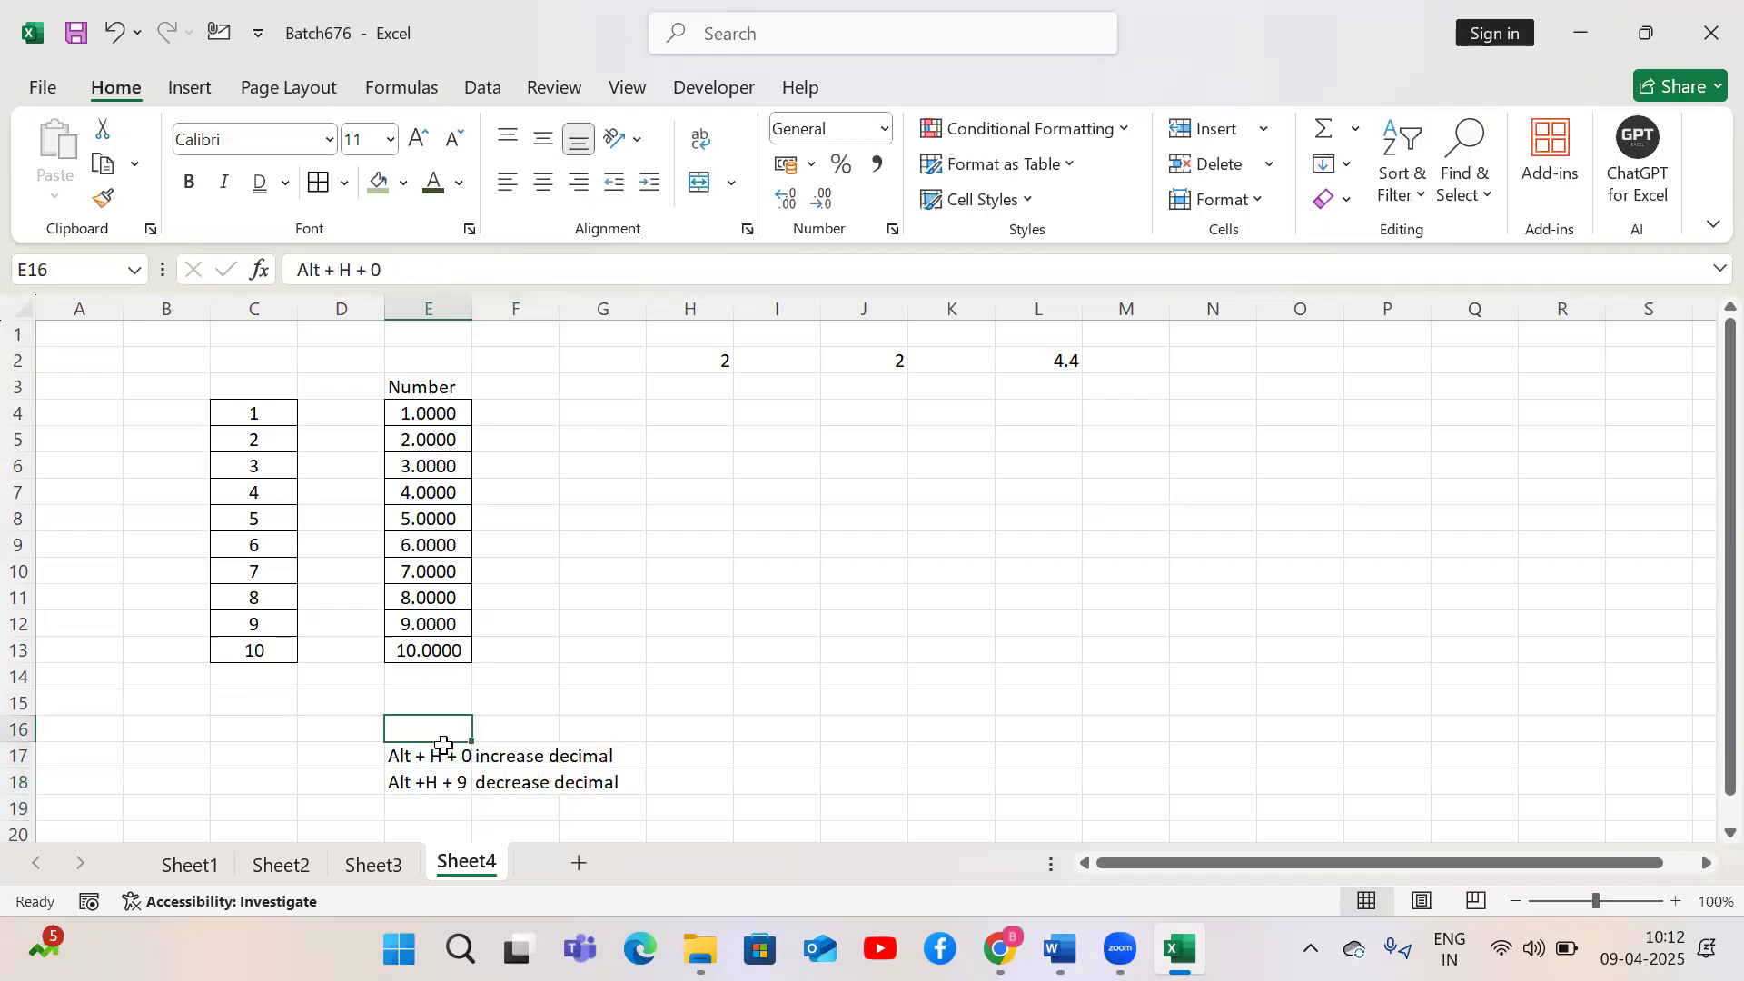
Select E4:E13 and increase its decimal places to five with the increase decimal command
{"action": "key", "text": "Down"}
{"action": "key", "text": "Down"}
{"action": "key", "text": "Down"}
{"action": "key", "text": "Down"}
{"action": "key", "text": "ctrl+Up"}
{"action": "key", "text": "ctrl+Up"}
{"action": "key", "text": "Down"}
{"action": "key", "text": "ctrl+shift+Down"}
{"action": "key", "text": "alt"}
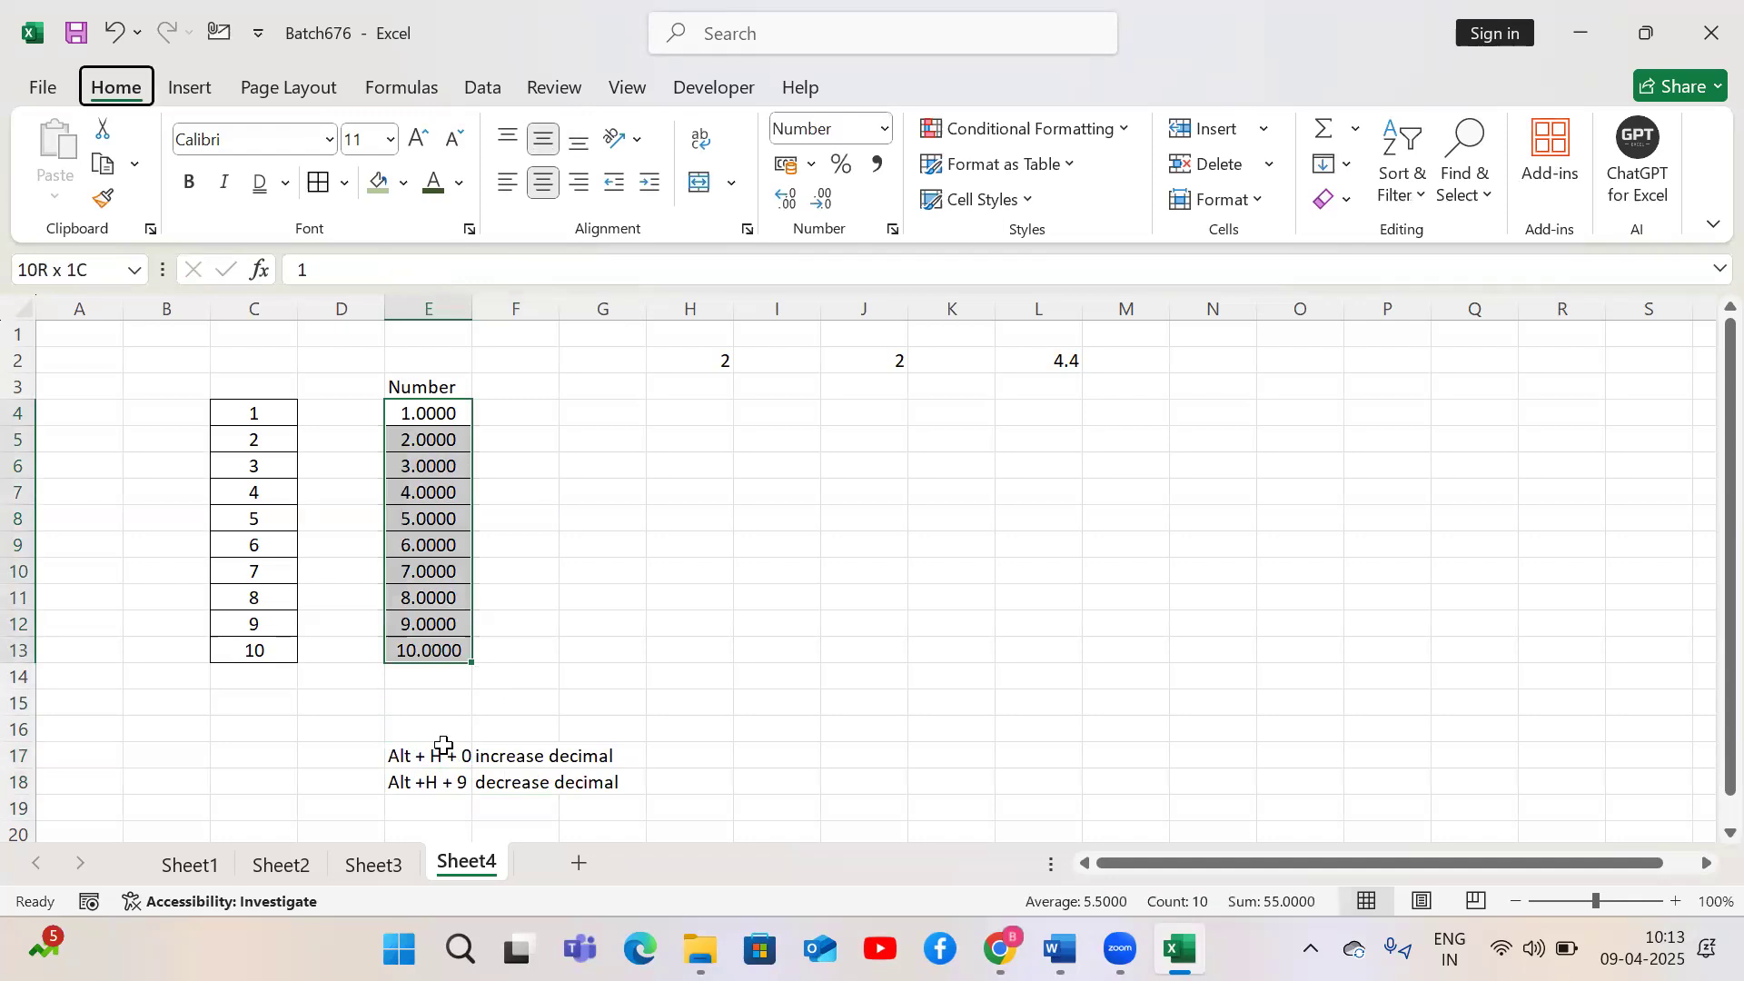
{"action": "key", "text": "h"}
{"action": "key", "text": "0"}
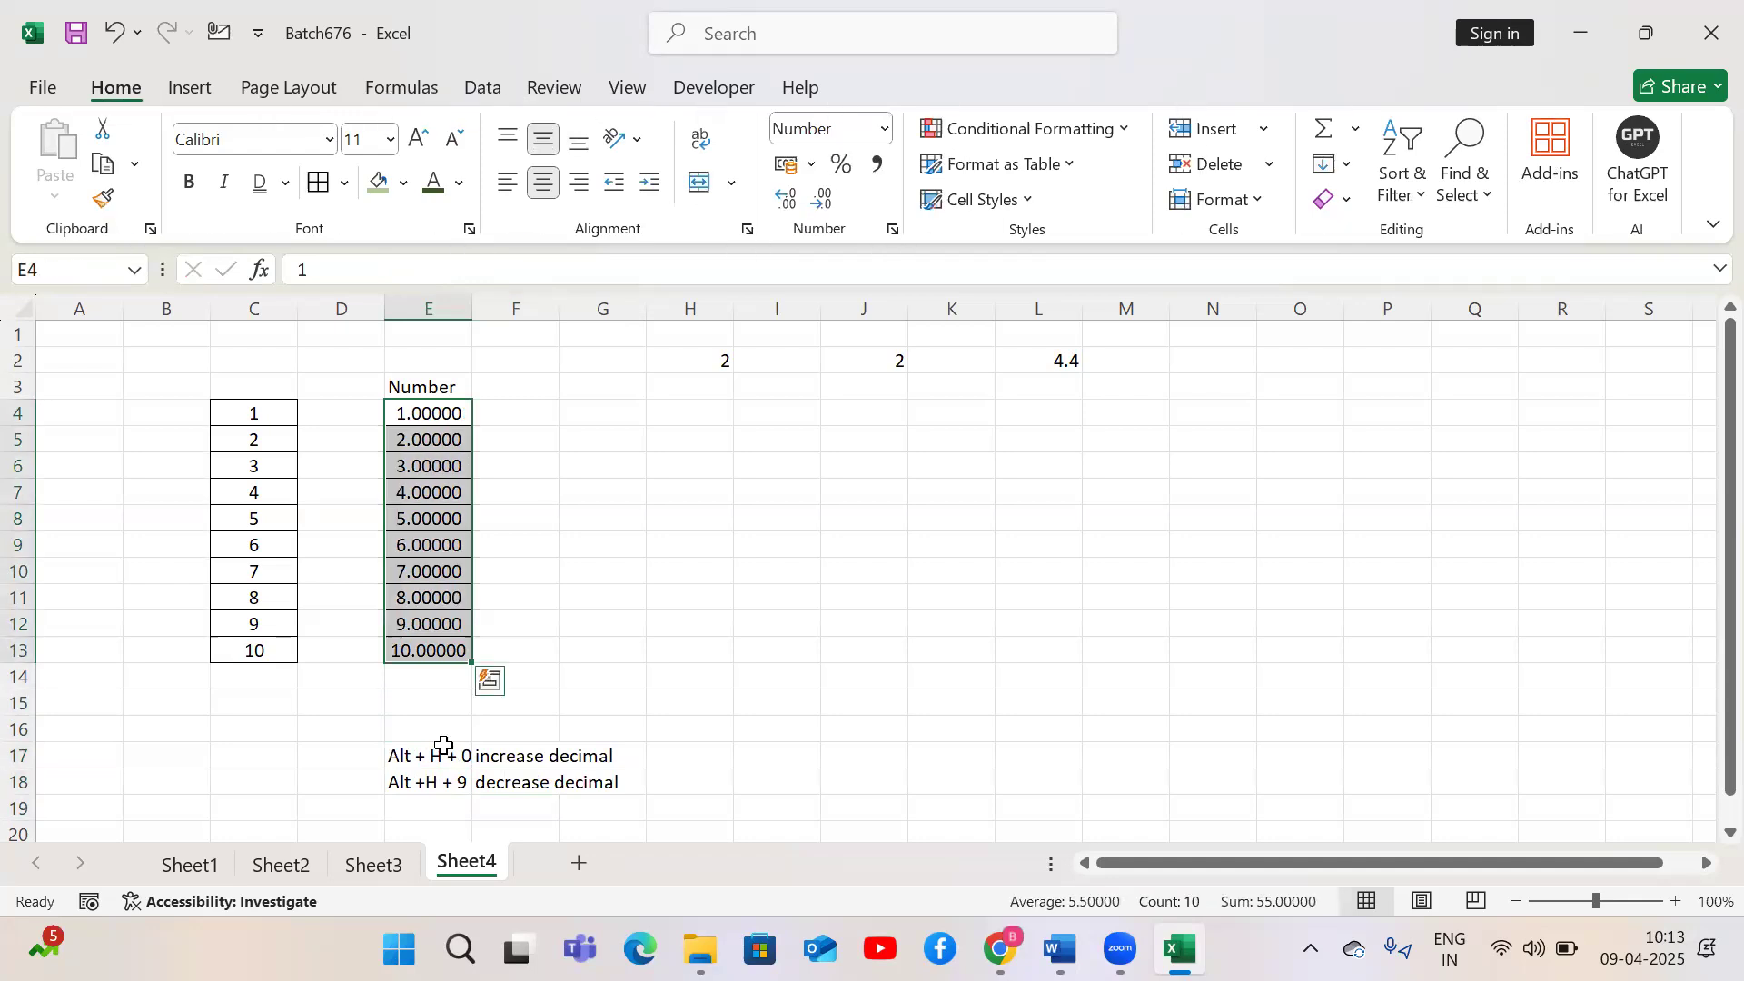
Decrease the decimal places of E4:E13 to two using the decrease decimal command repeatedly
{"action": "key", "text": "alt"}
{"action": "key", "text": "h"}
{"action": "key", "text": "9"}
{"action": "key", "text": "h"}
{"action": "key", "text": "9"}
{"action": "key", "text": "alt"}
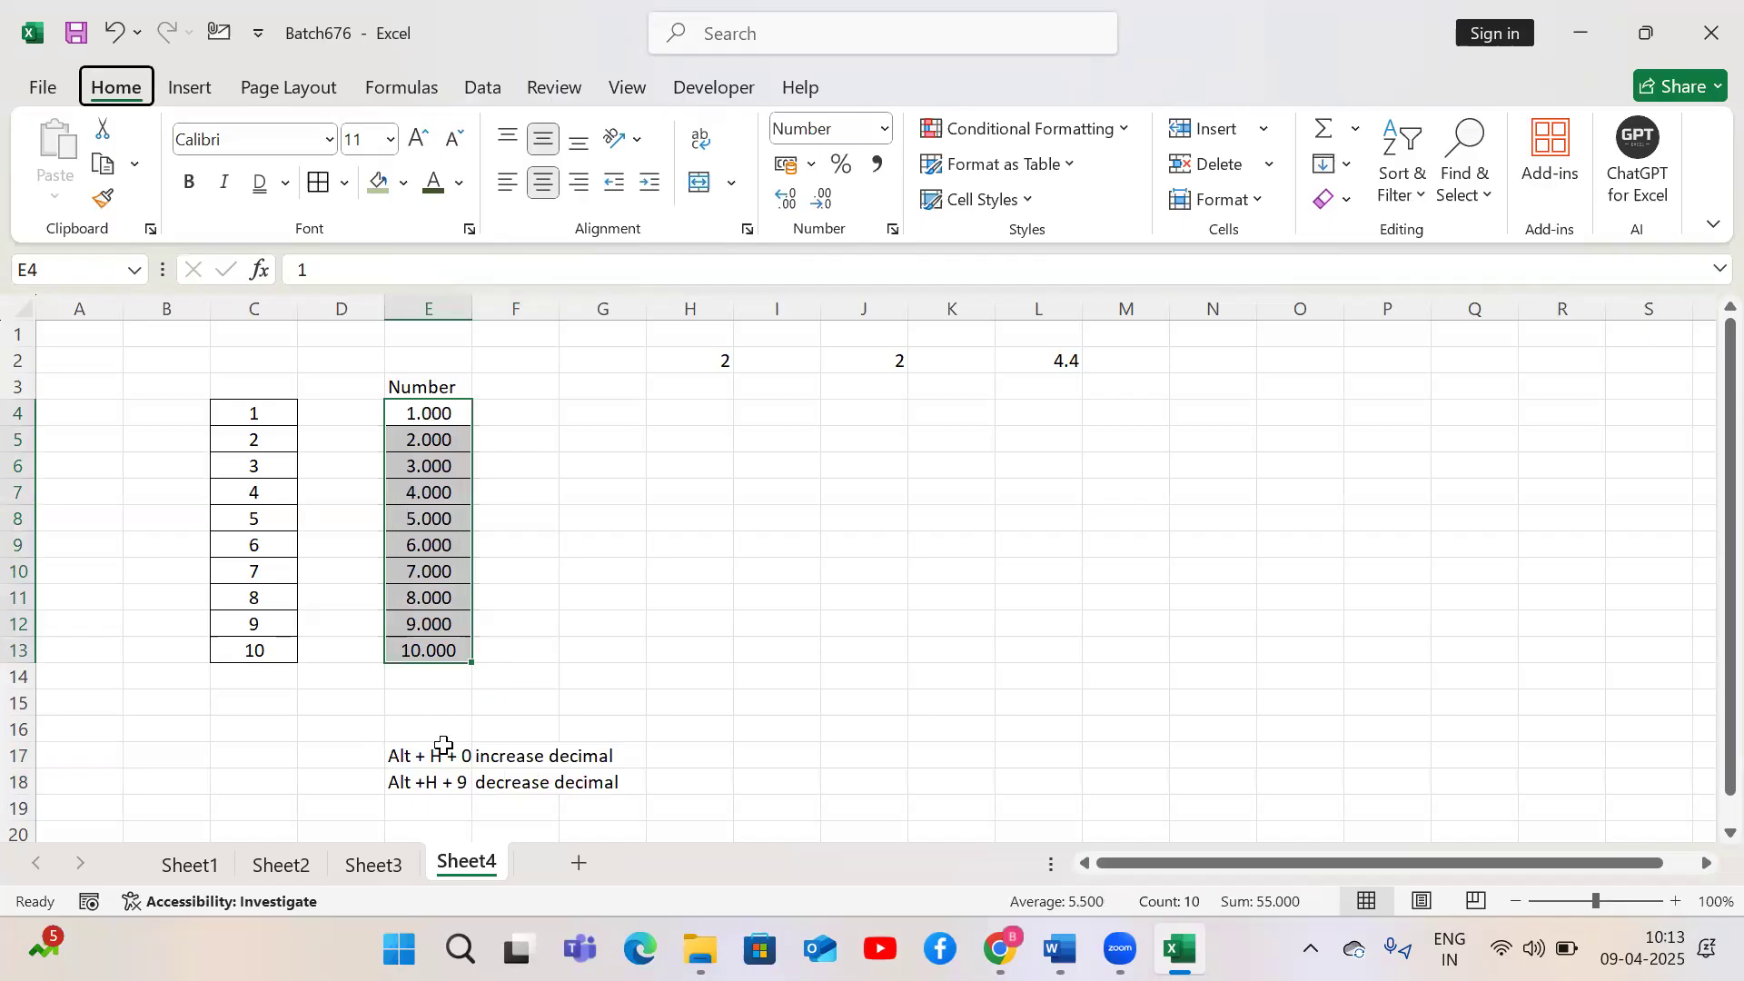
{"action": "key", "text": "h"}
{"action": "key", "text": "9"}
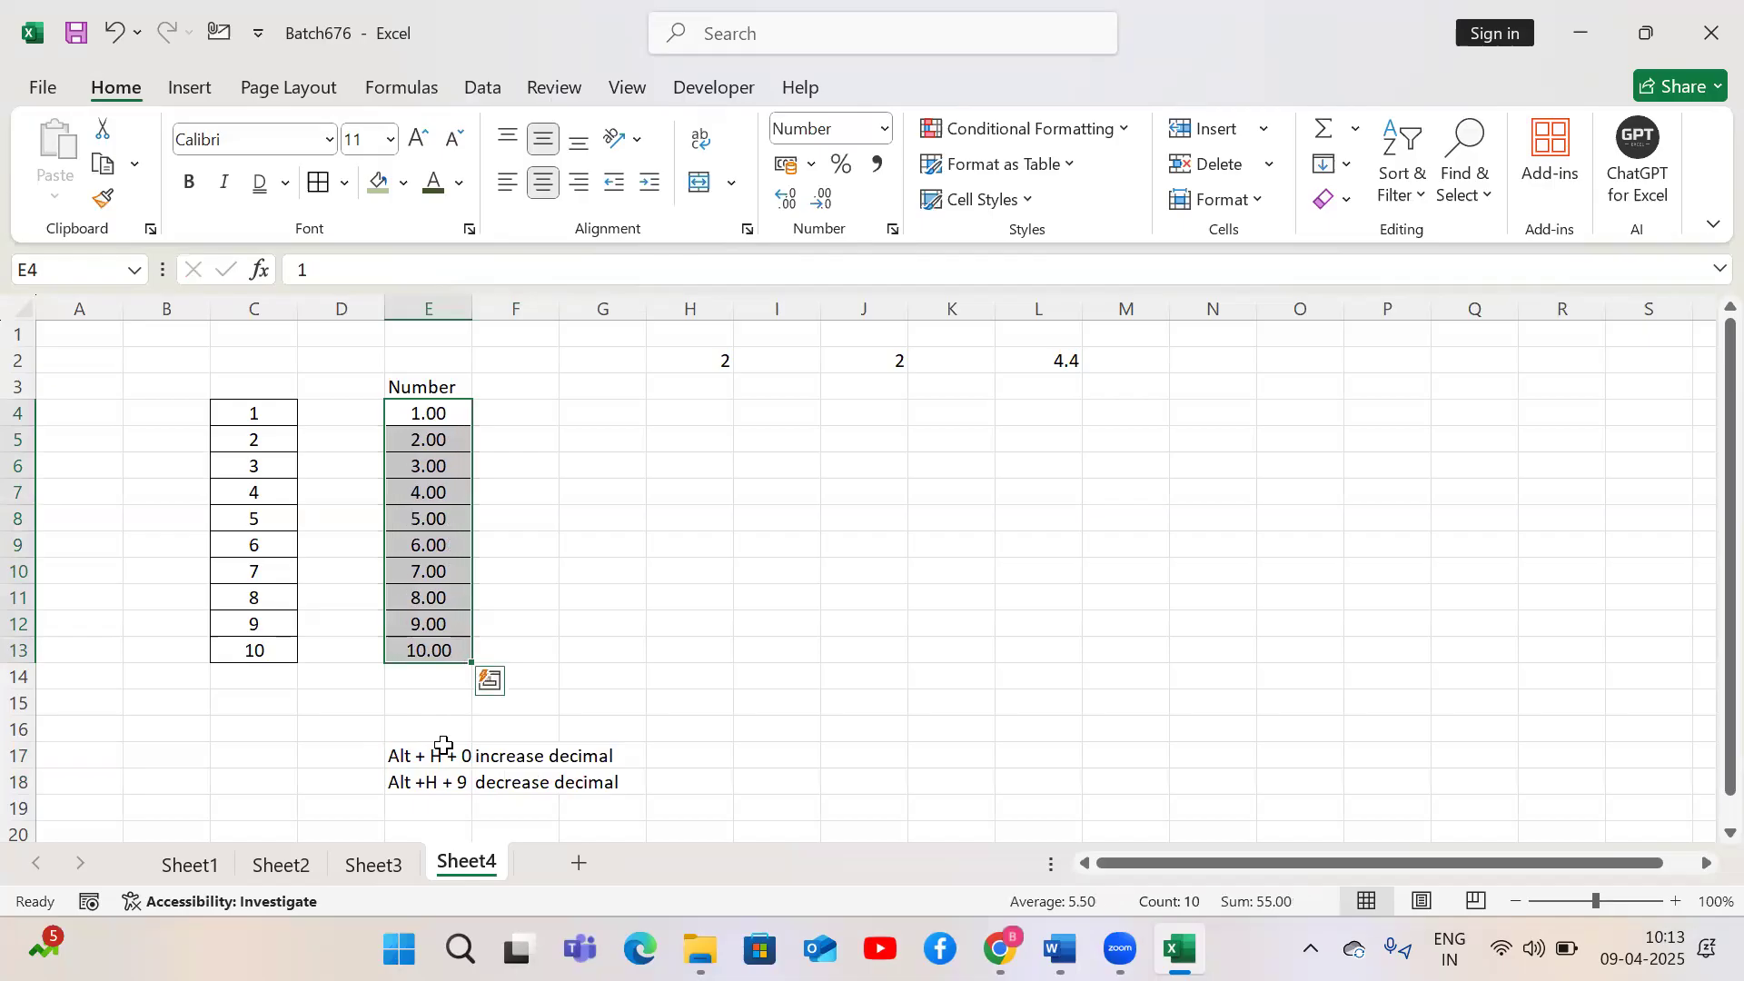
Copy C4:C13 into G4:G13 and apply the Currency number format to the pasted cells
{"action": "key", "text": "Left"}
{"action": "key", "text": "Left"}
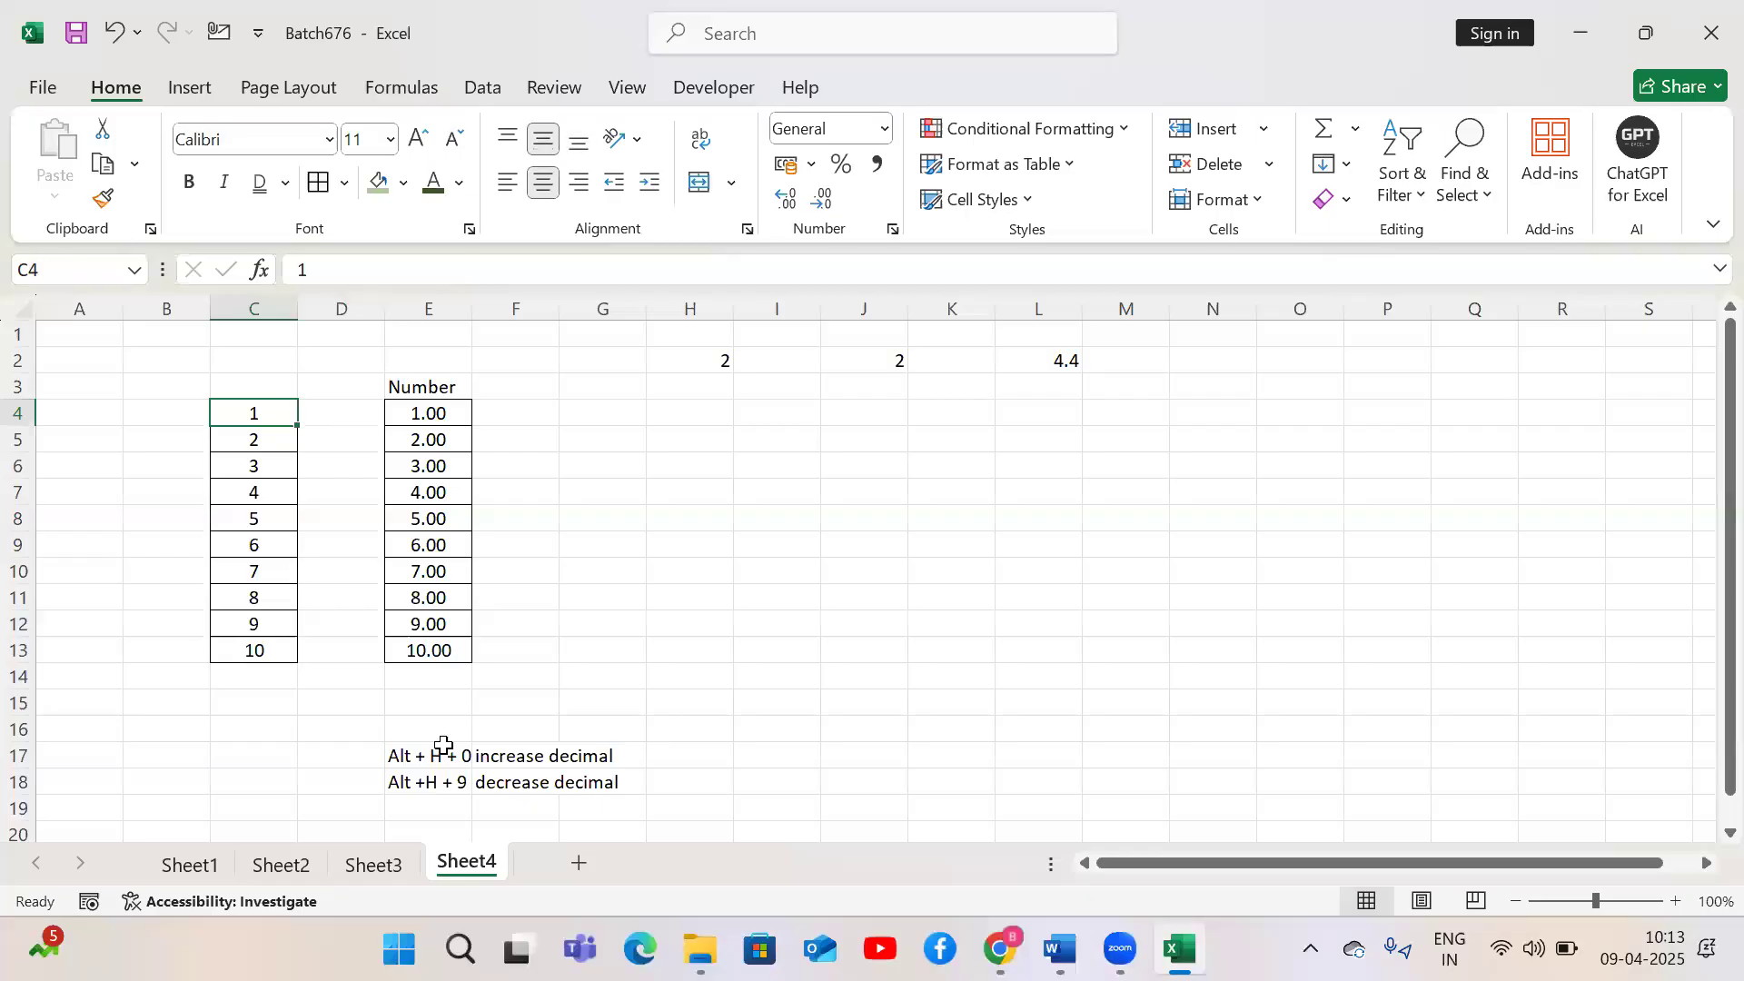
{"action": "key", "text": "ctrl+shift+Down"}
{"action": "key", "text": "ctrl+c"}
{"action": "key", "text": "Right"}
{"action": "key", "text": "Right"}
{"action": "key", "text": "Right"}
{"action": "key", "text": "Right"}
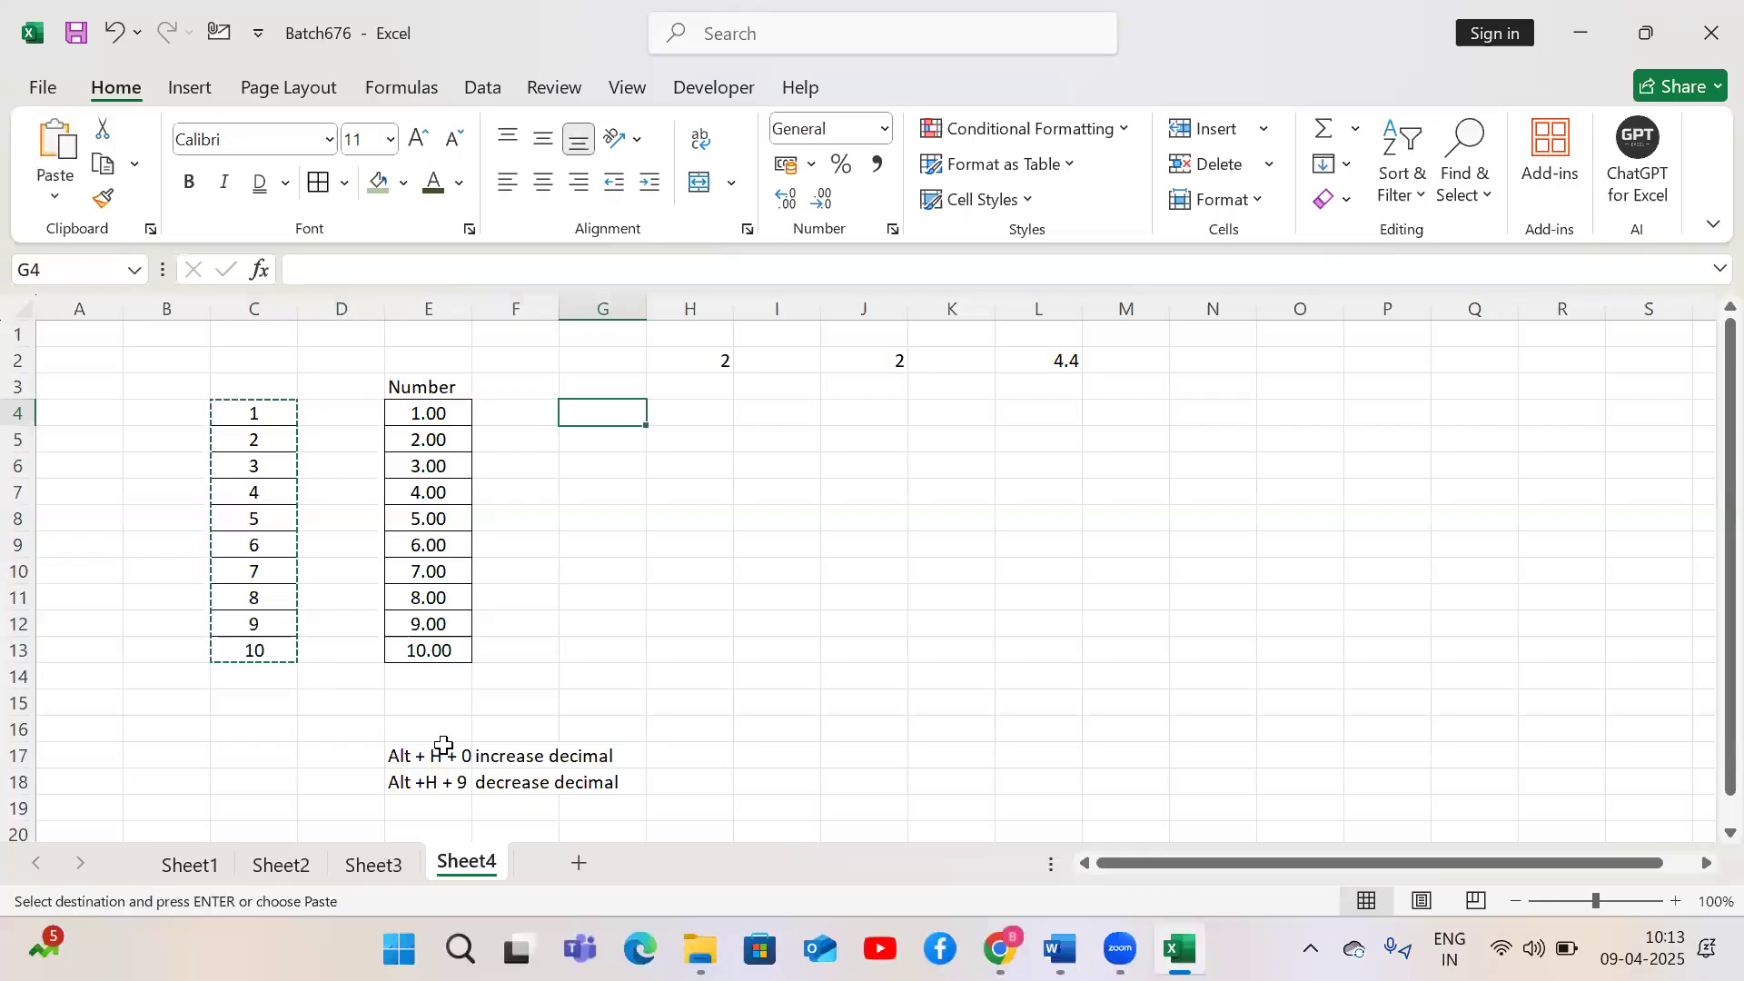
{"action": "key", "text": "ctrl+v"}
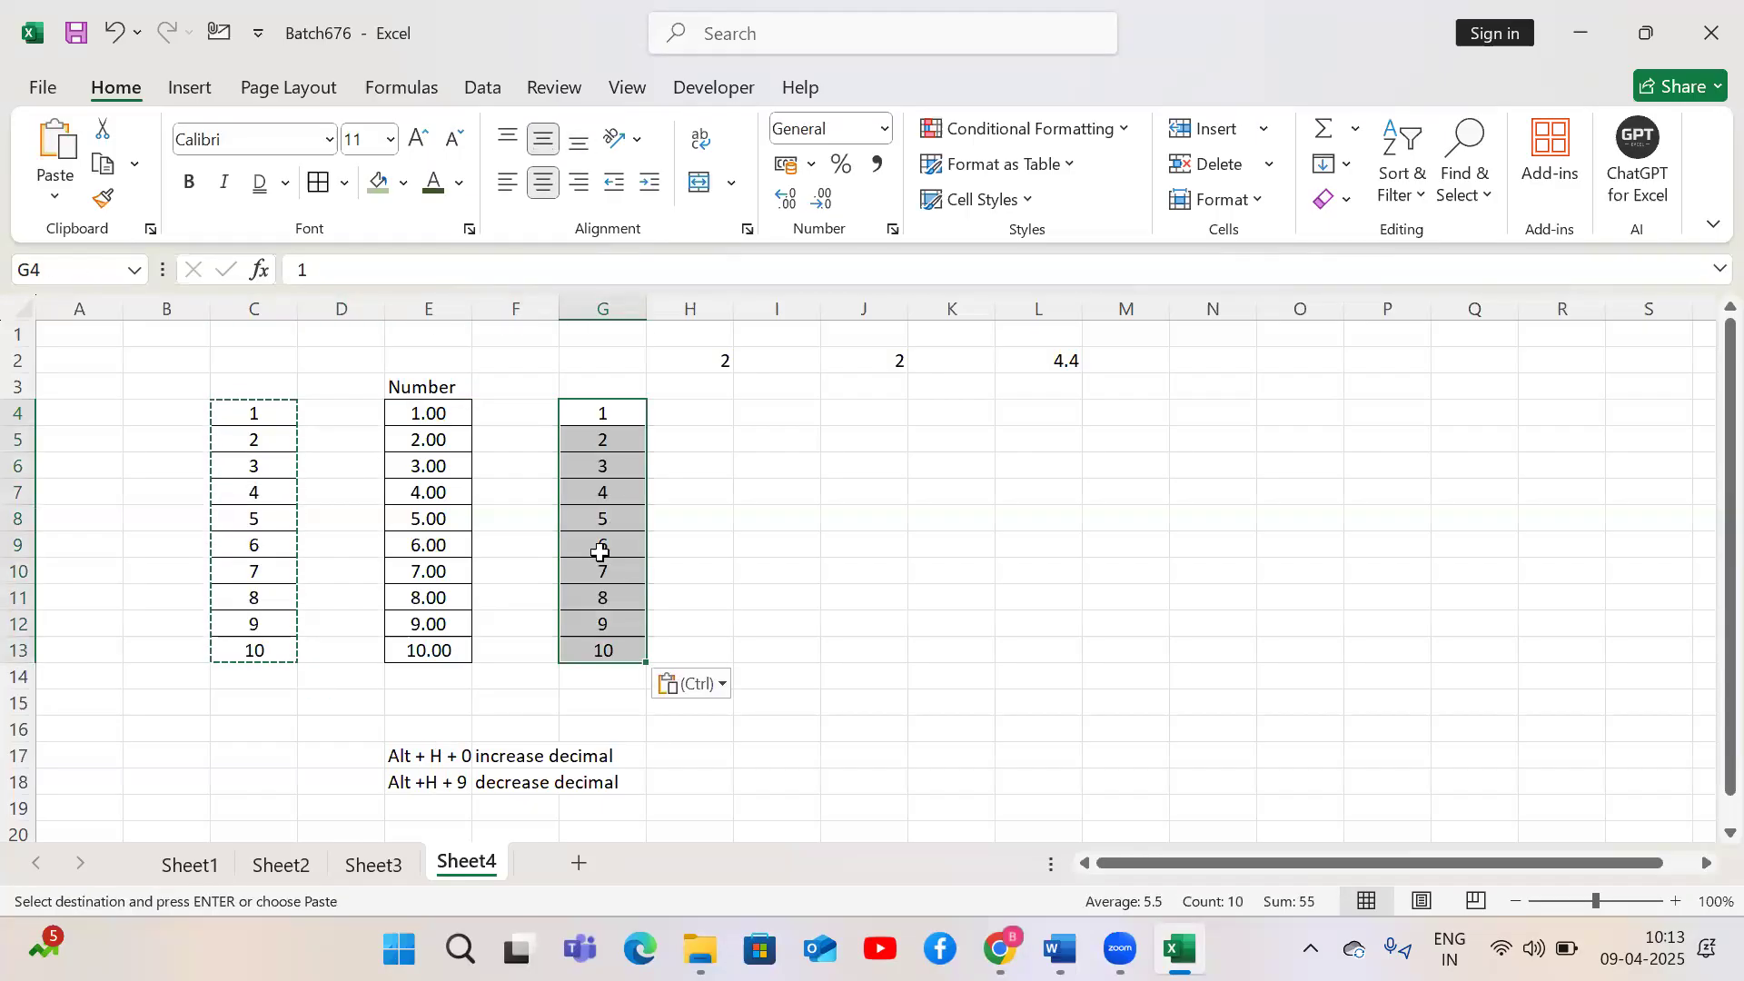
{"action": "left_click", "coordinate": [886, 128]}
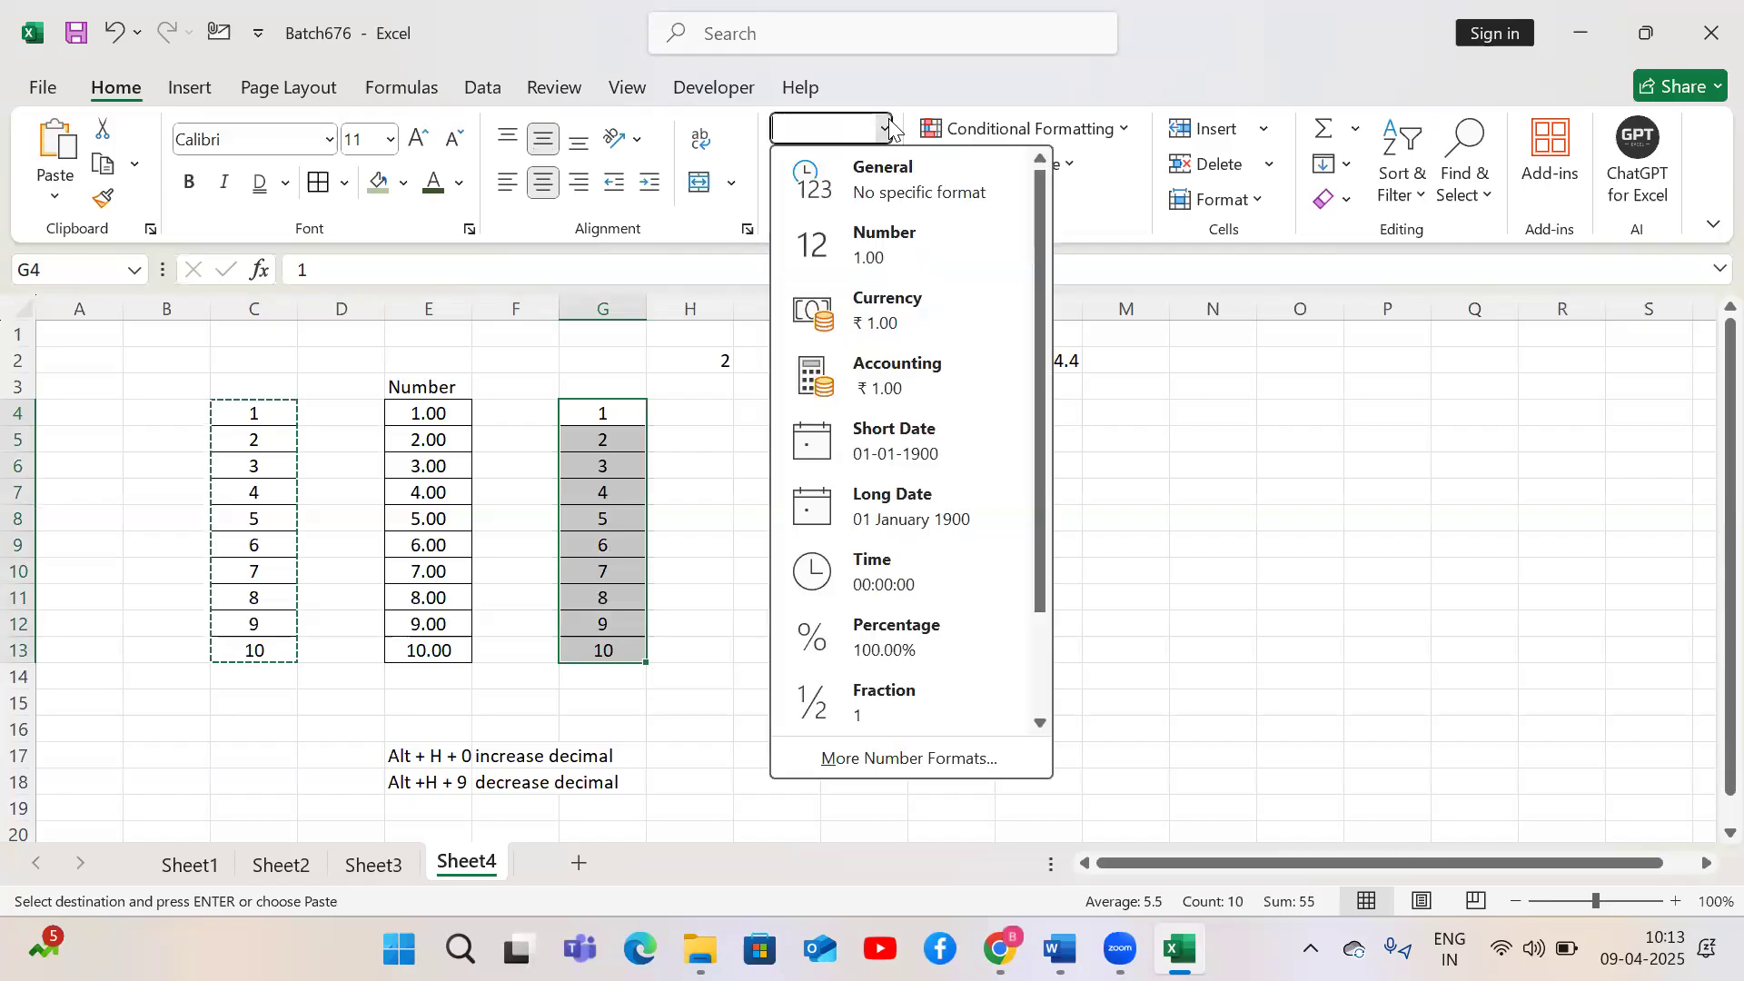
{"action": "left_click", "coordinate": [886, 324]}
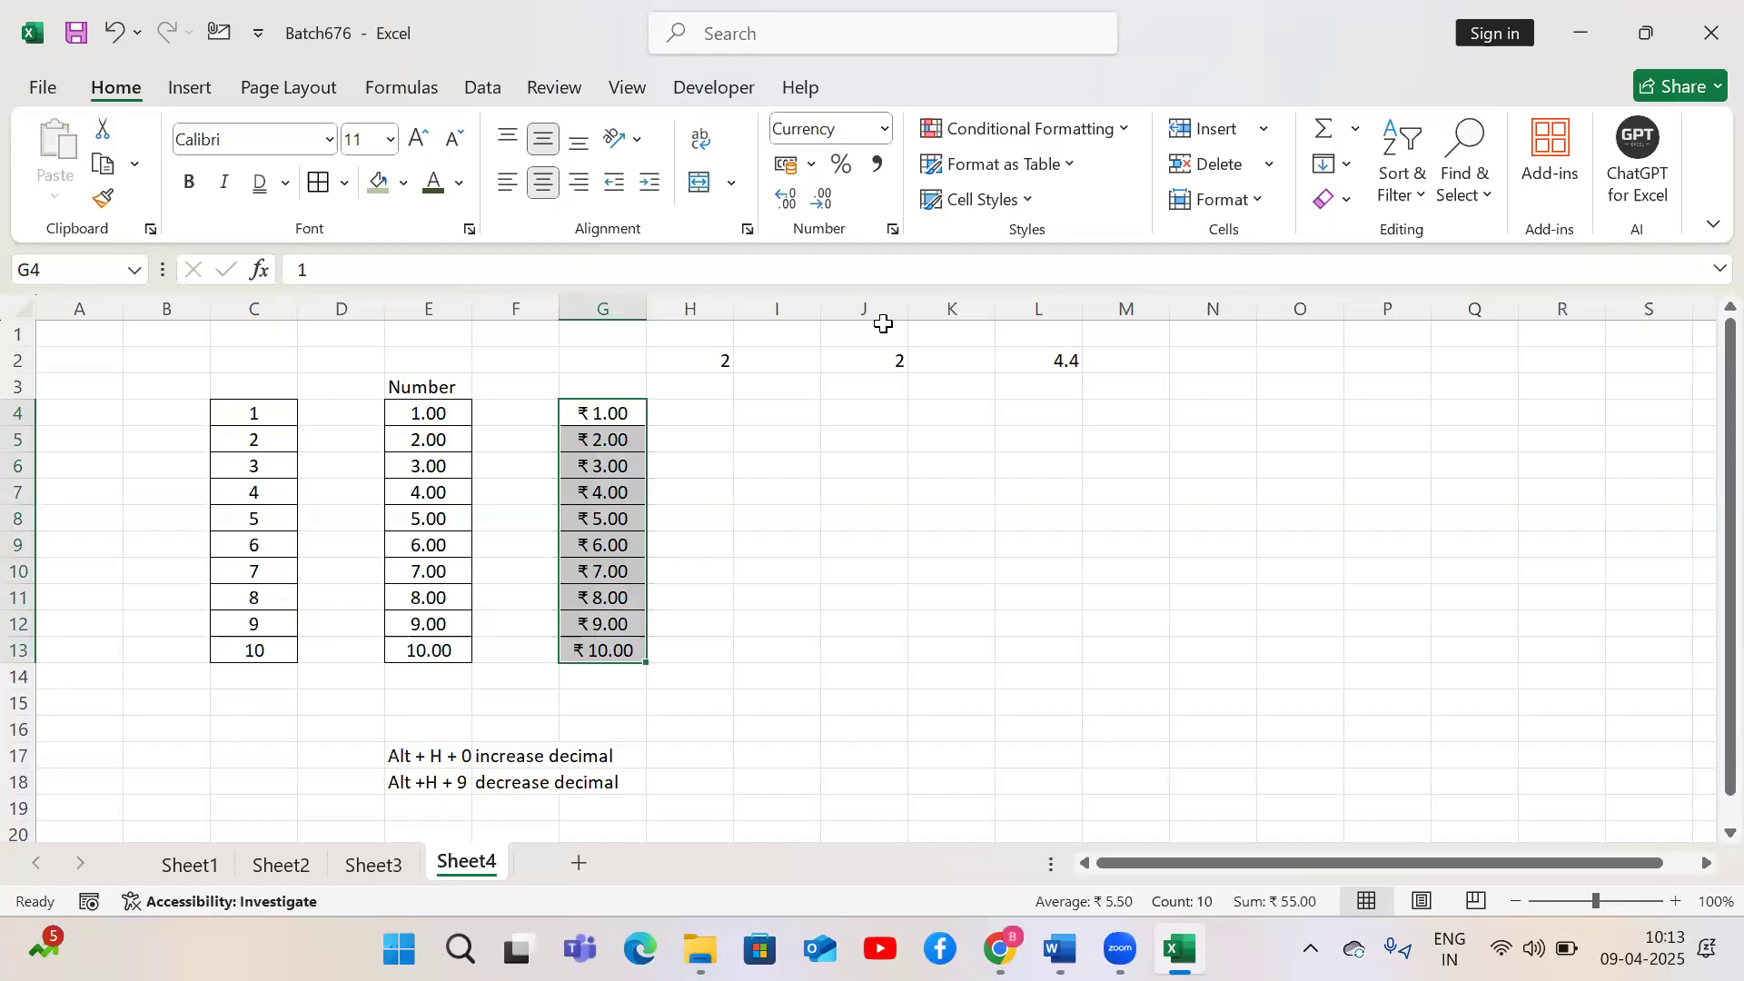
Copy G4:G13 into I4:I13 and apply the Accounting number format to the pasted cells
{"action": "key", "text": "ctrl+c"}
{"action": "key", "text": "Right"}
{"action": "key", "text": "Right"}
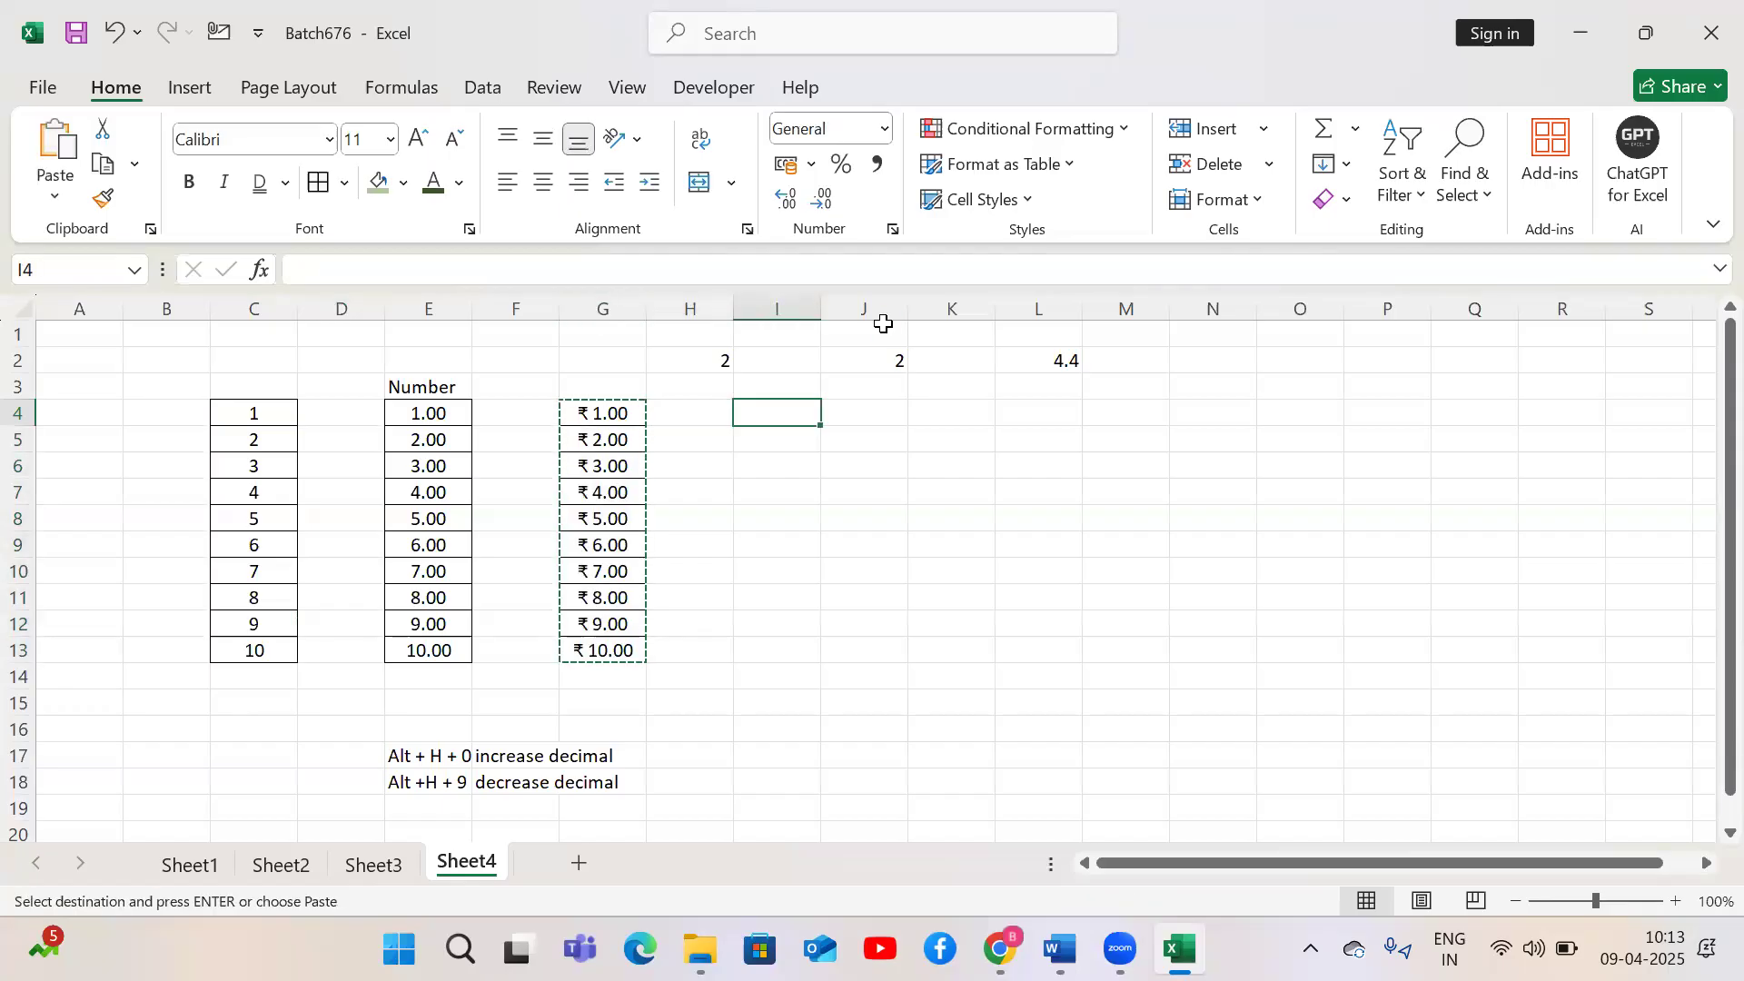
{"action": "key", "text": "ctrl+v"}
{"action": "left_click", "coordinate": [886, 128]}
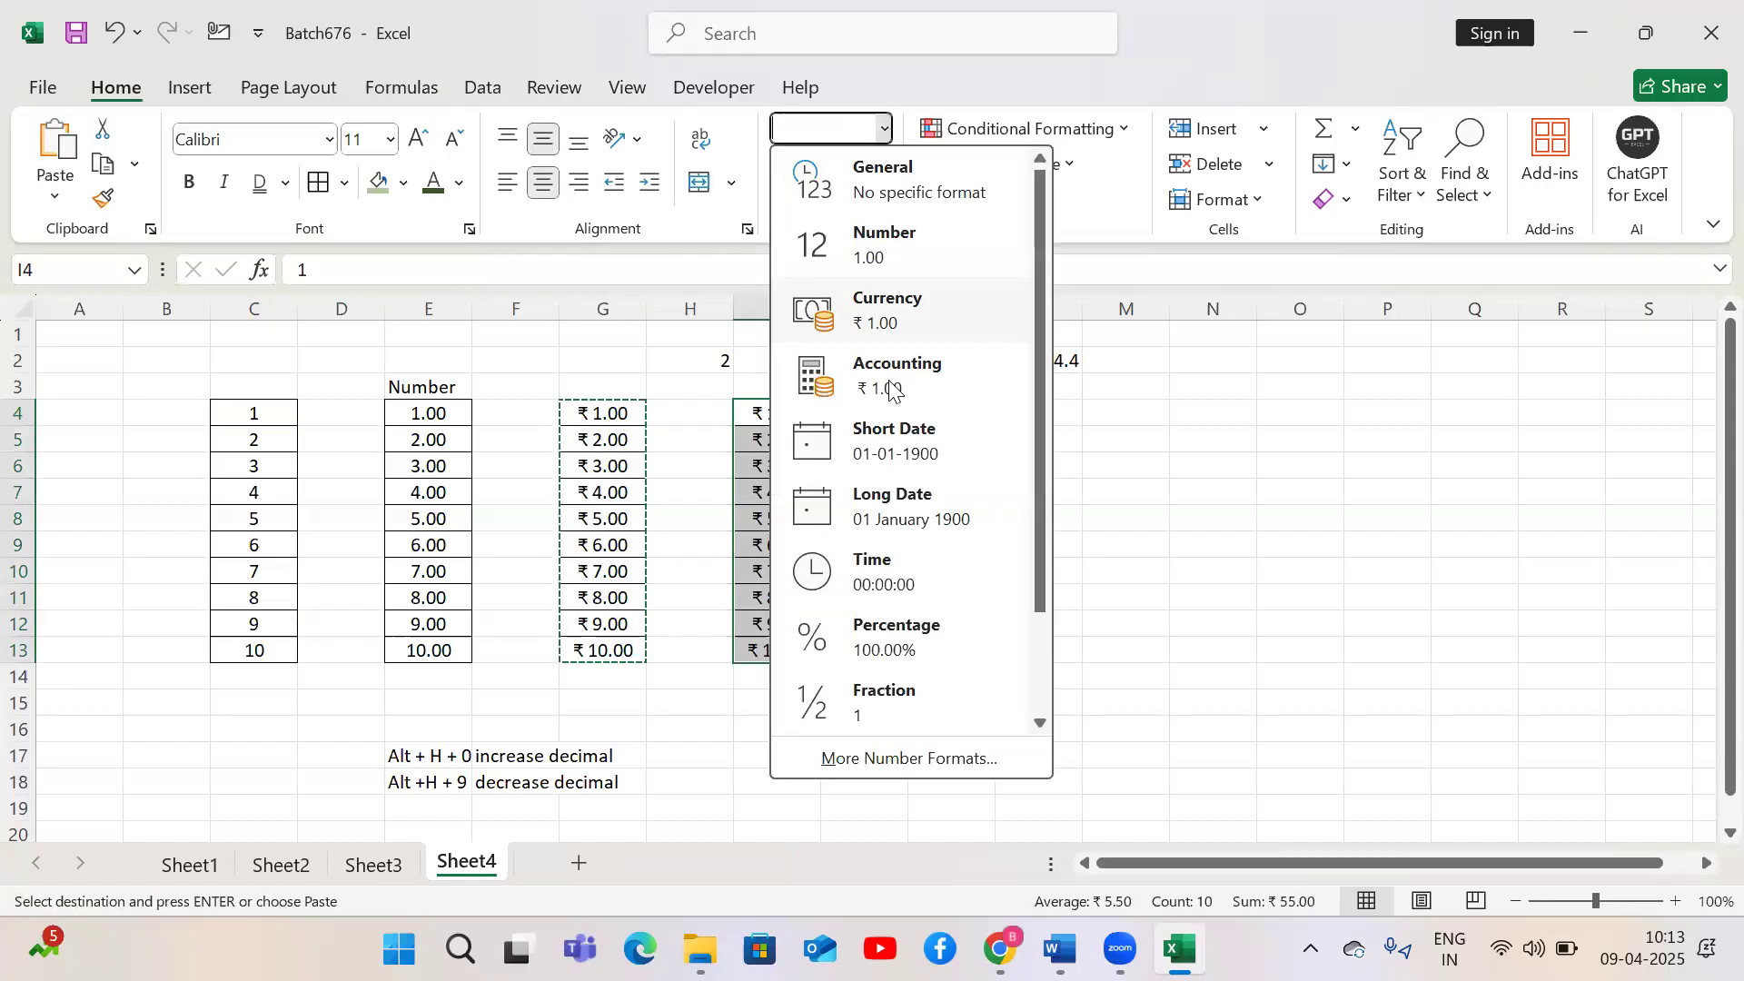
{"action": "left_click", "coordinate": [895, 390]}
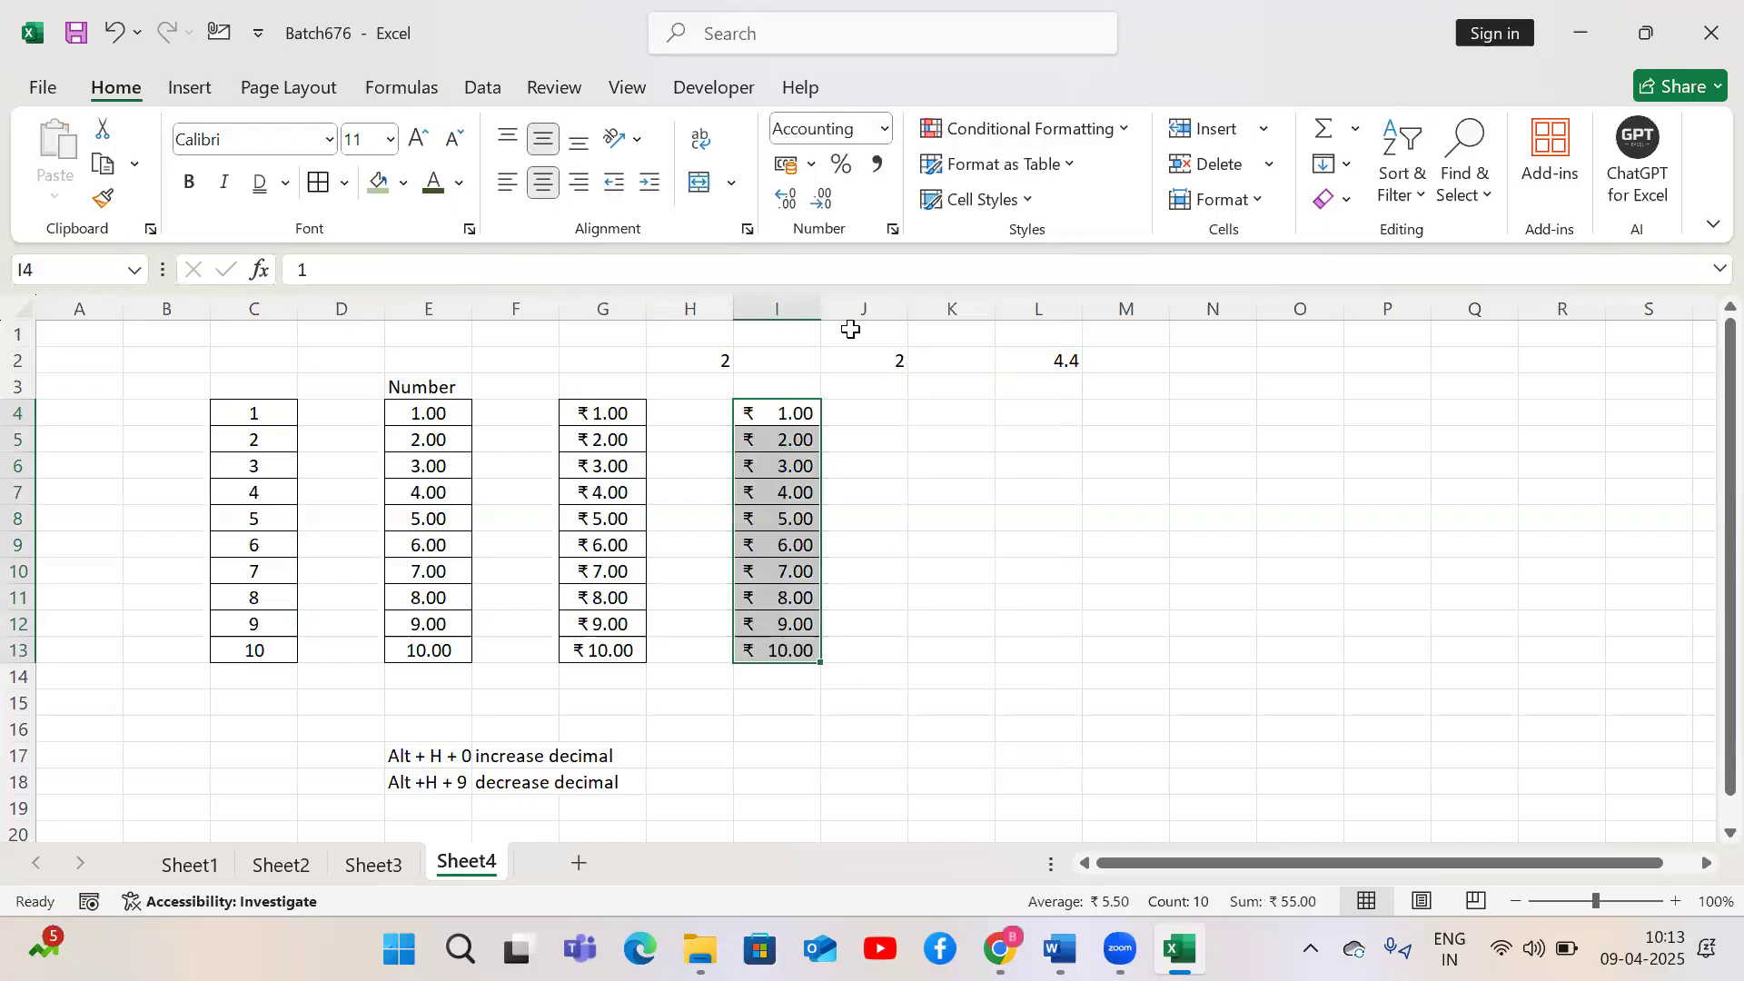
Widen column I and set the accounting symbol of I4:I13 to $ English (United States)
{"action": "left_click_drag", "start_coordinate": [825, 309], "coordinate": [867, 316]}
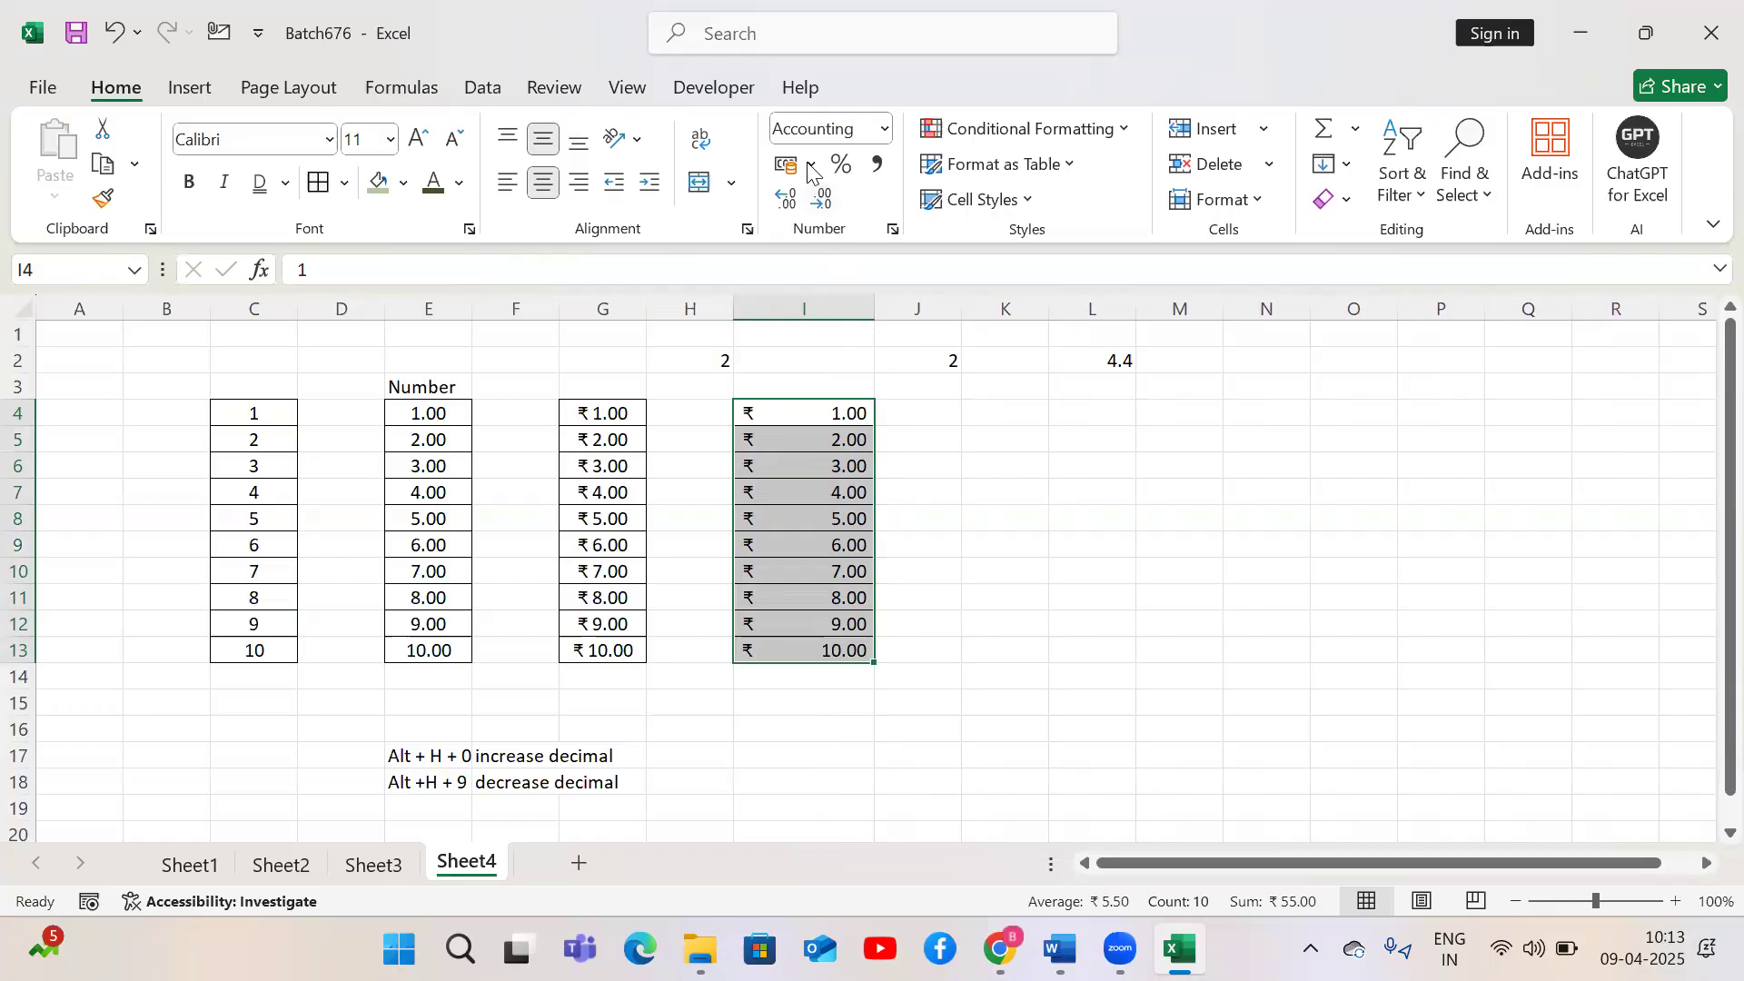
{"action": "key", "text": "alt"}
{"action": "key", "text": "h"}
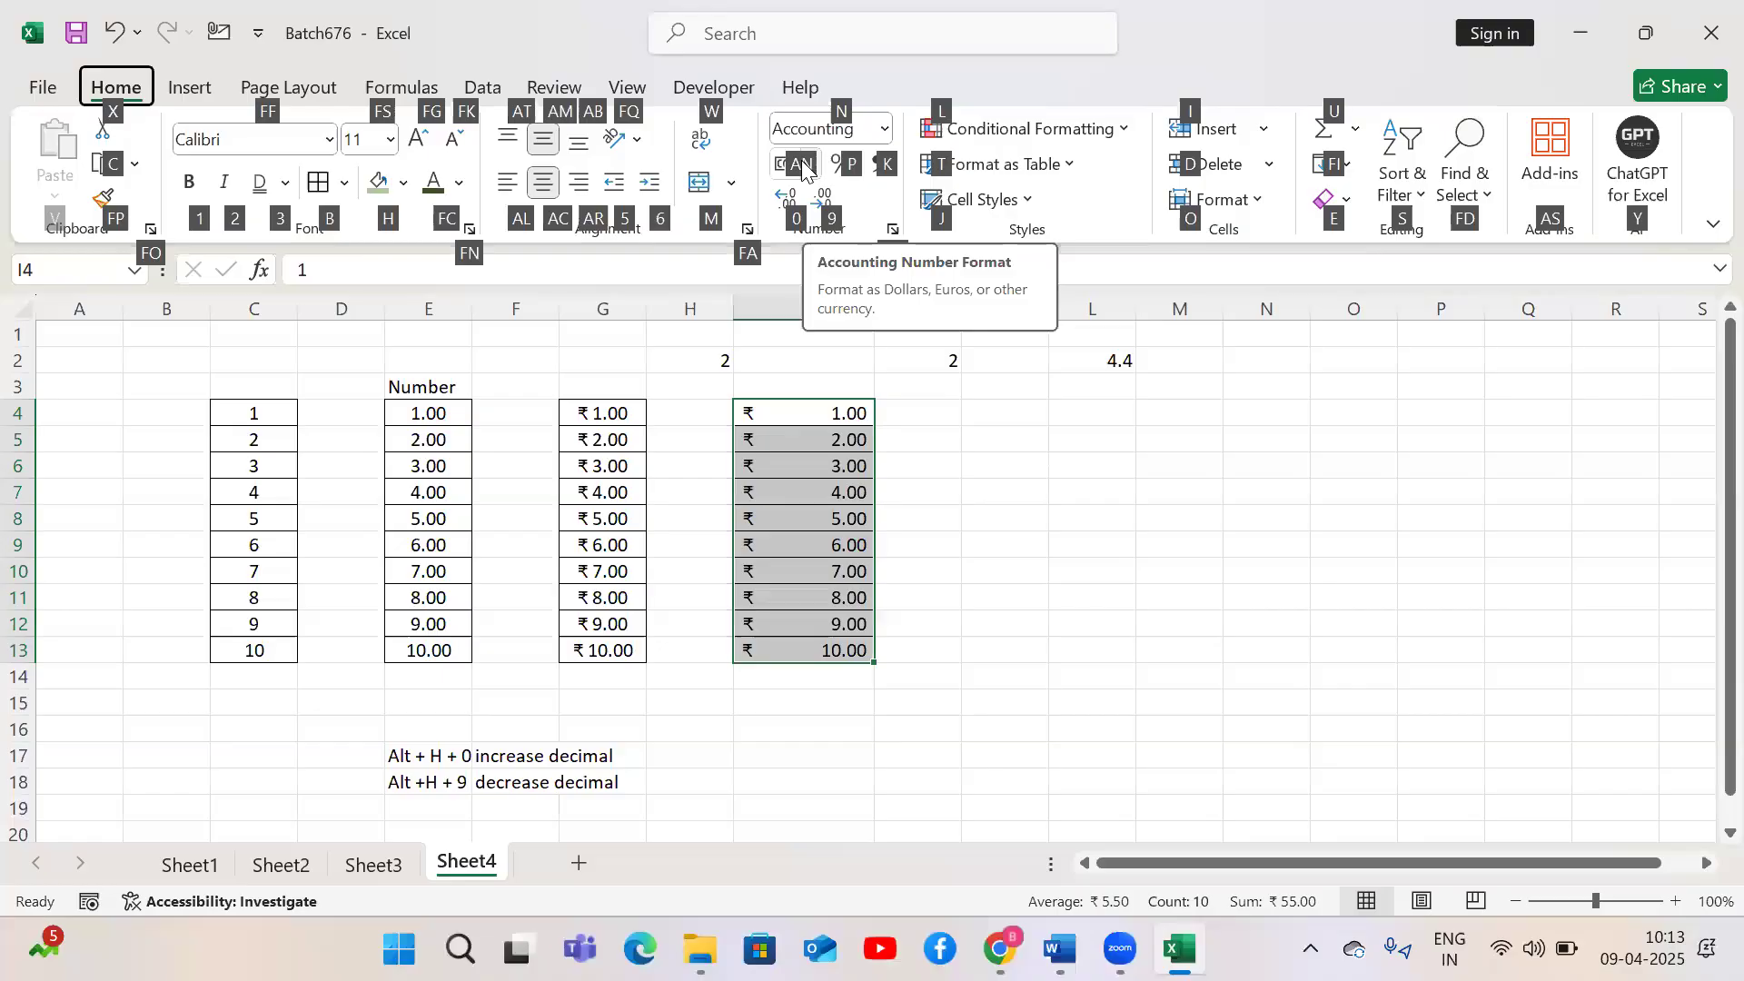
{"action": "key", "text": "a"}
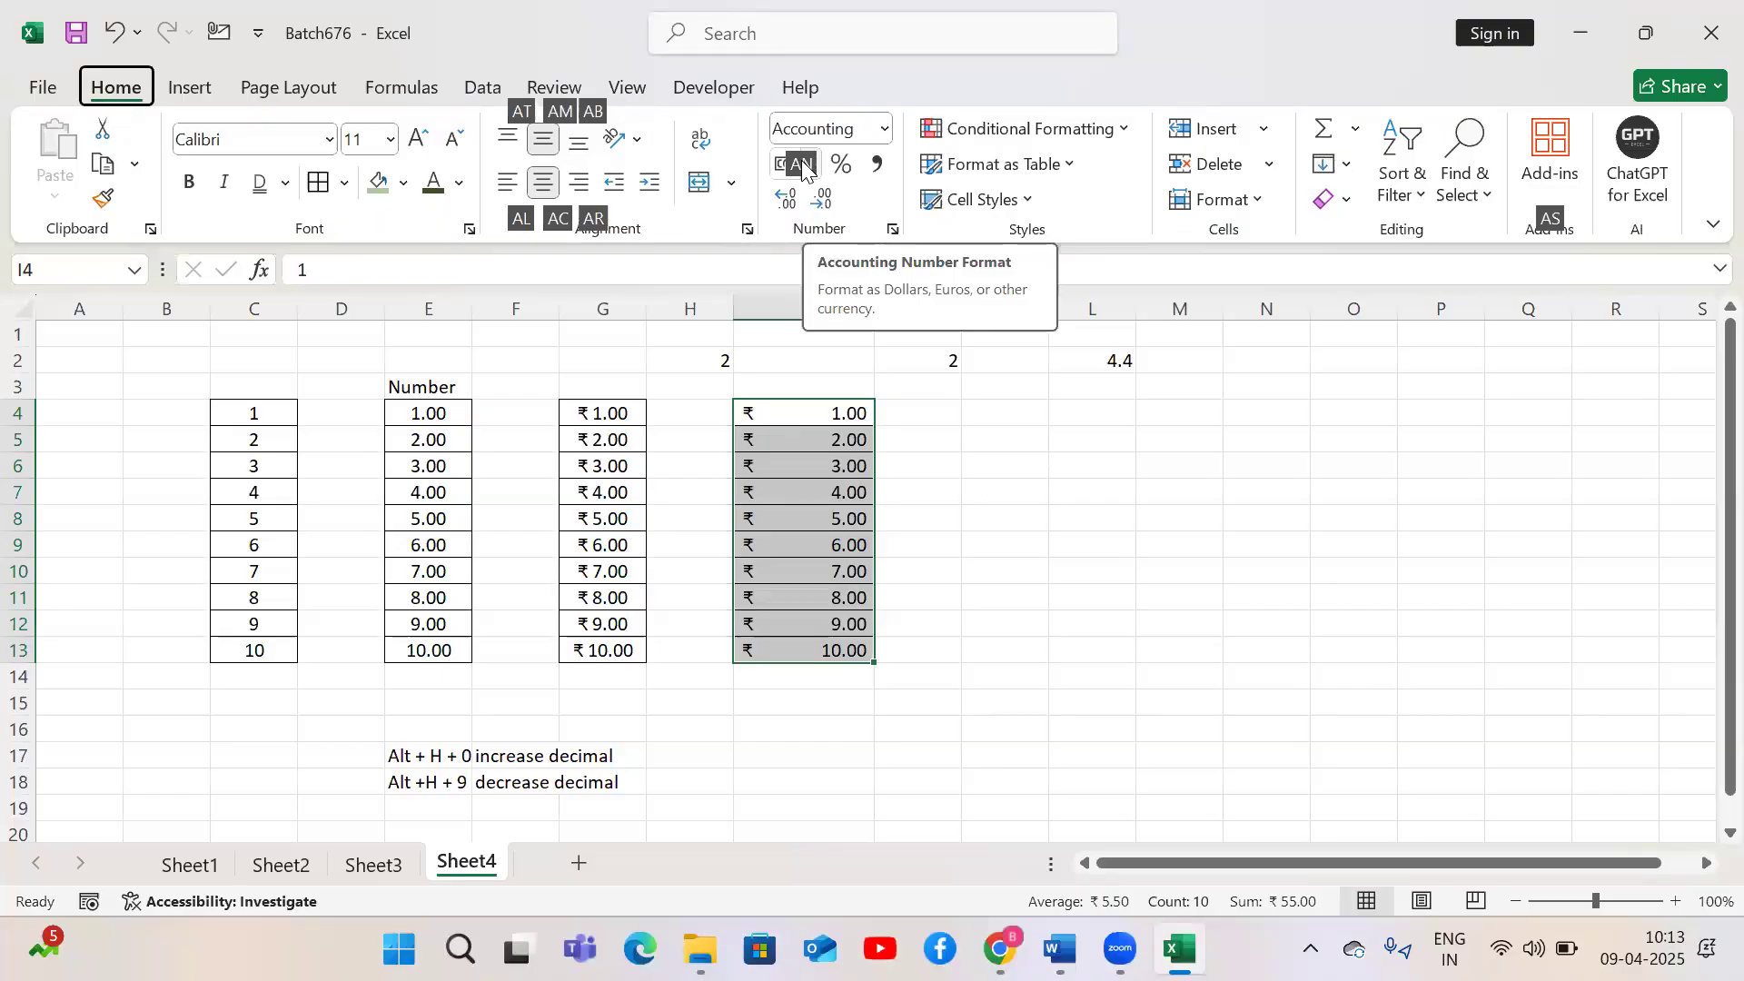
{"action": "key", "text": "n"}
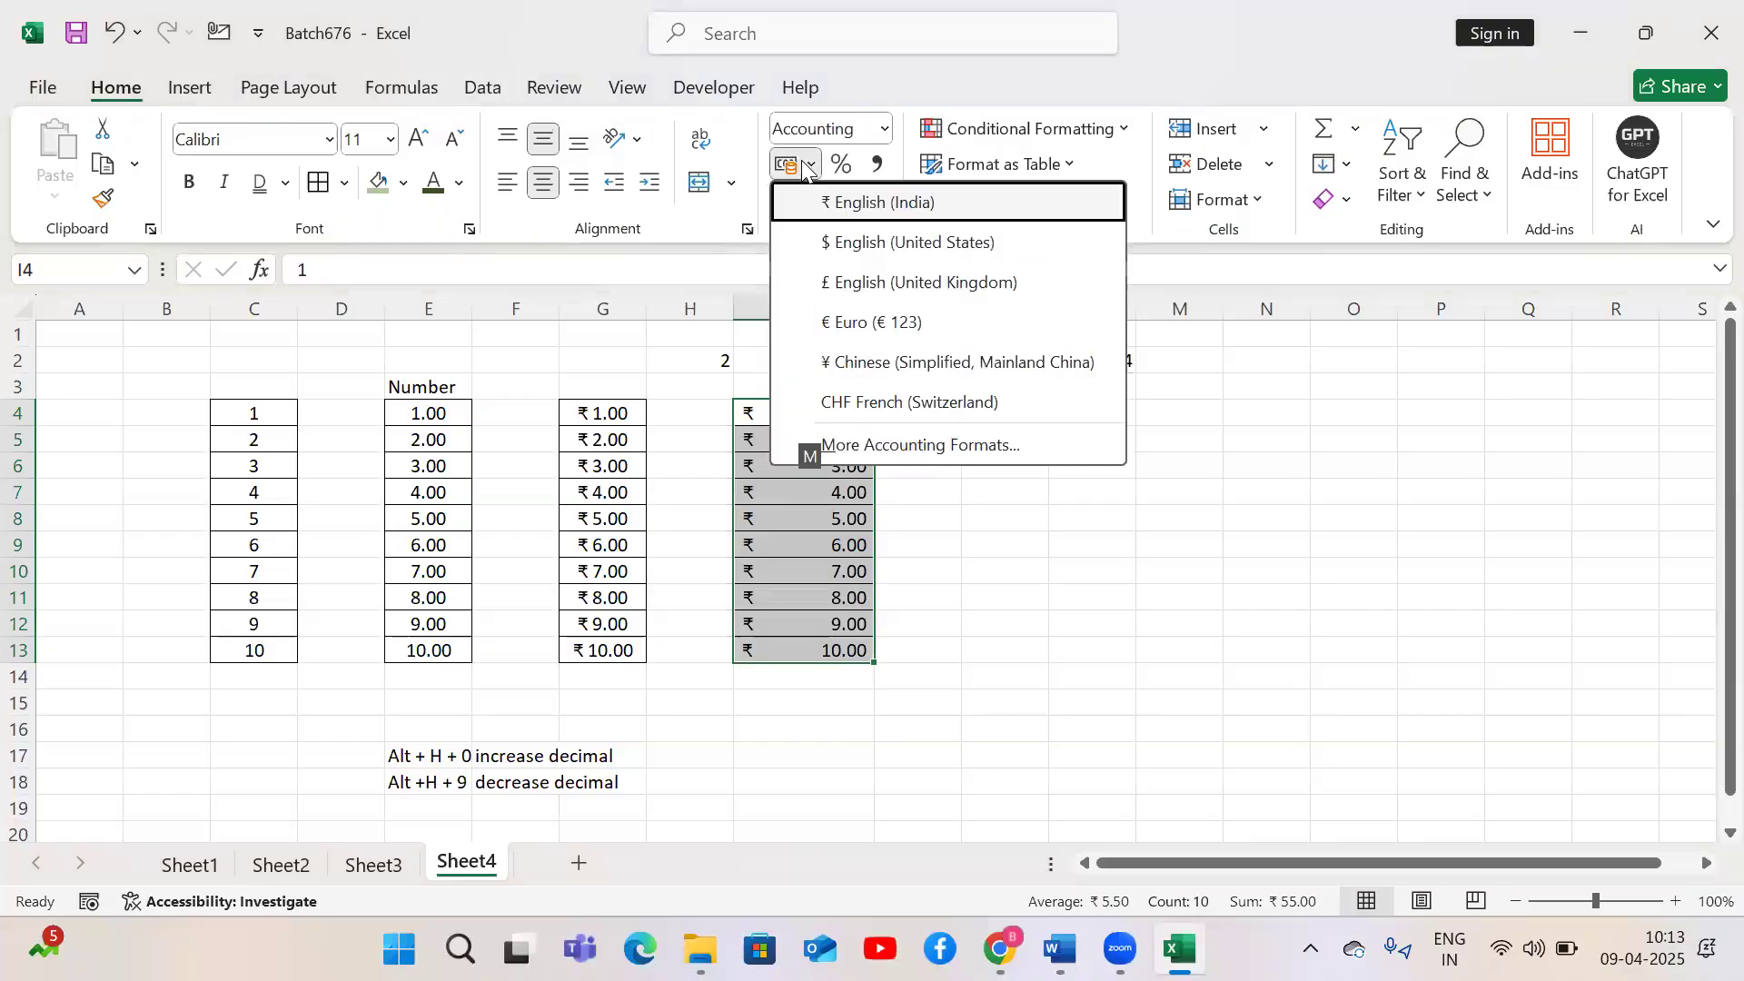
{"action": "left_click", "coordinate": [851, 243]}
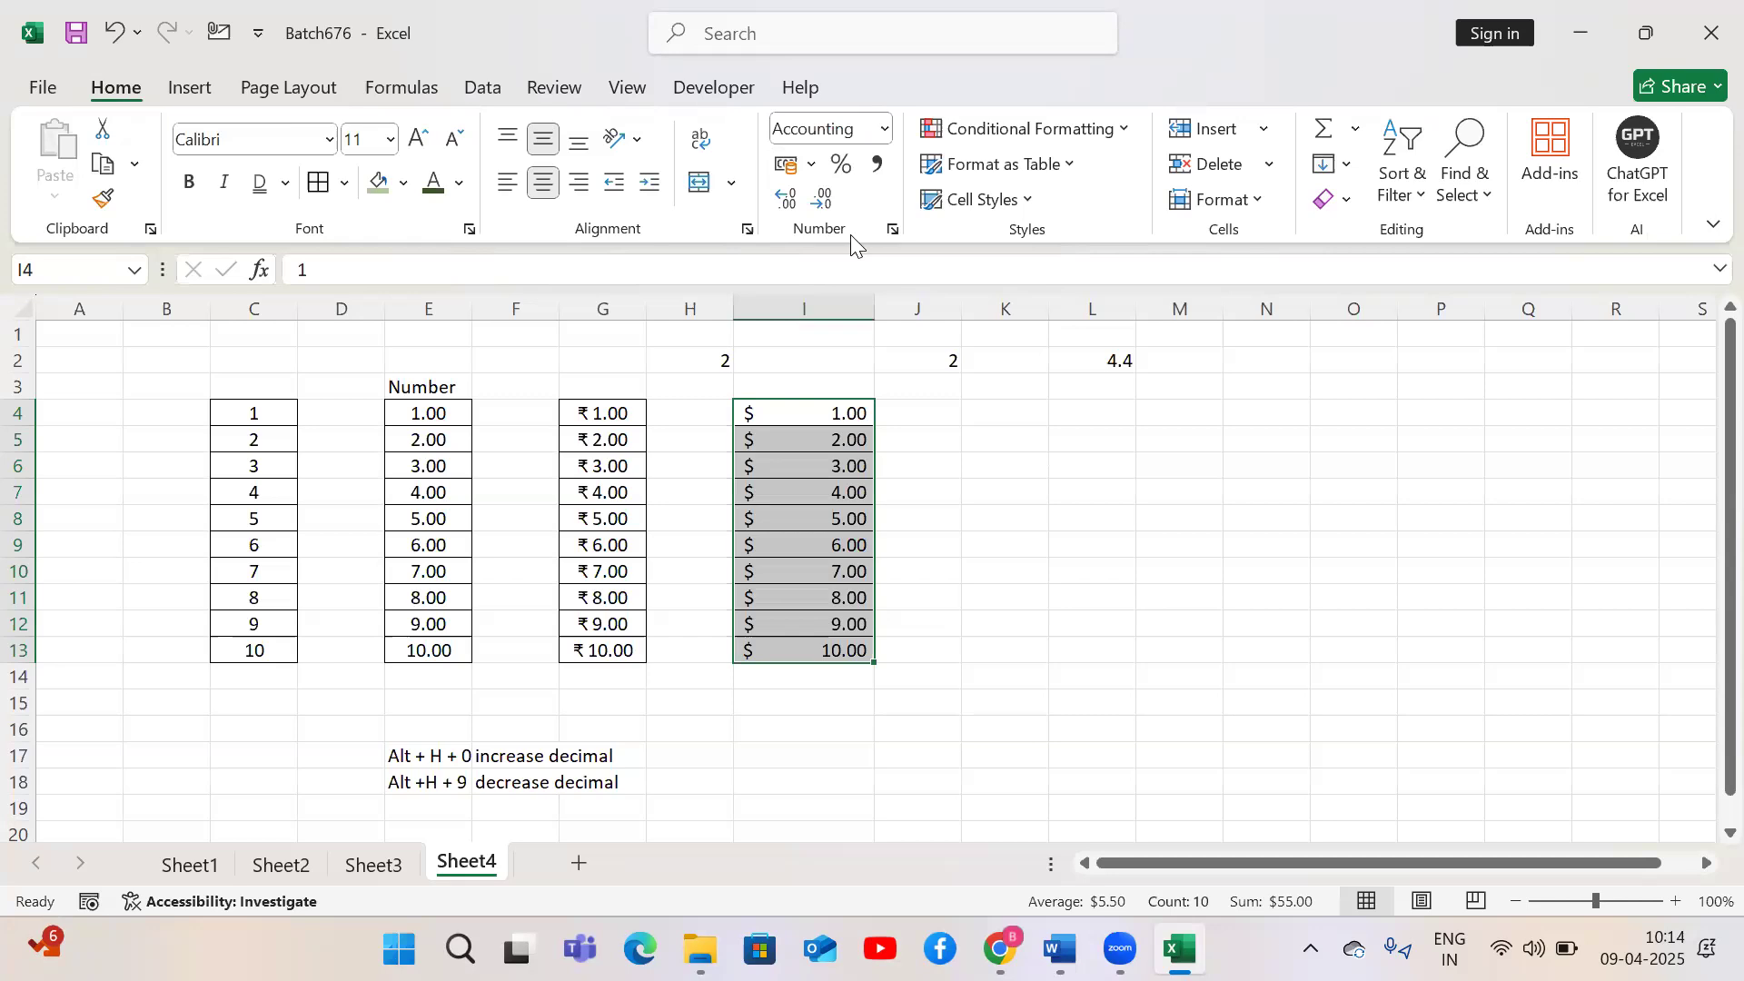
Switch the accounting symbol of I4:I13 to £ English (United Kingdom), then Euro, then ¥ Chinese
{"action": "left_click", "coordinate": [811, 163]}
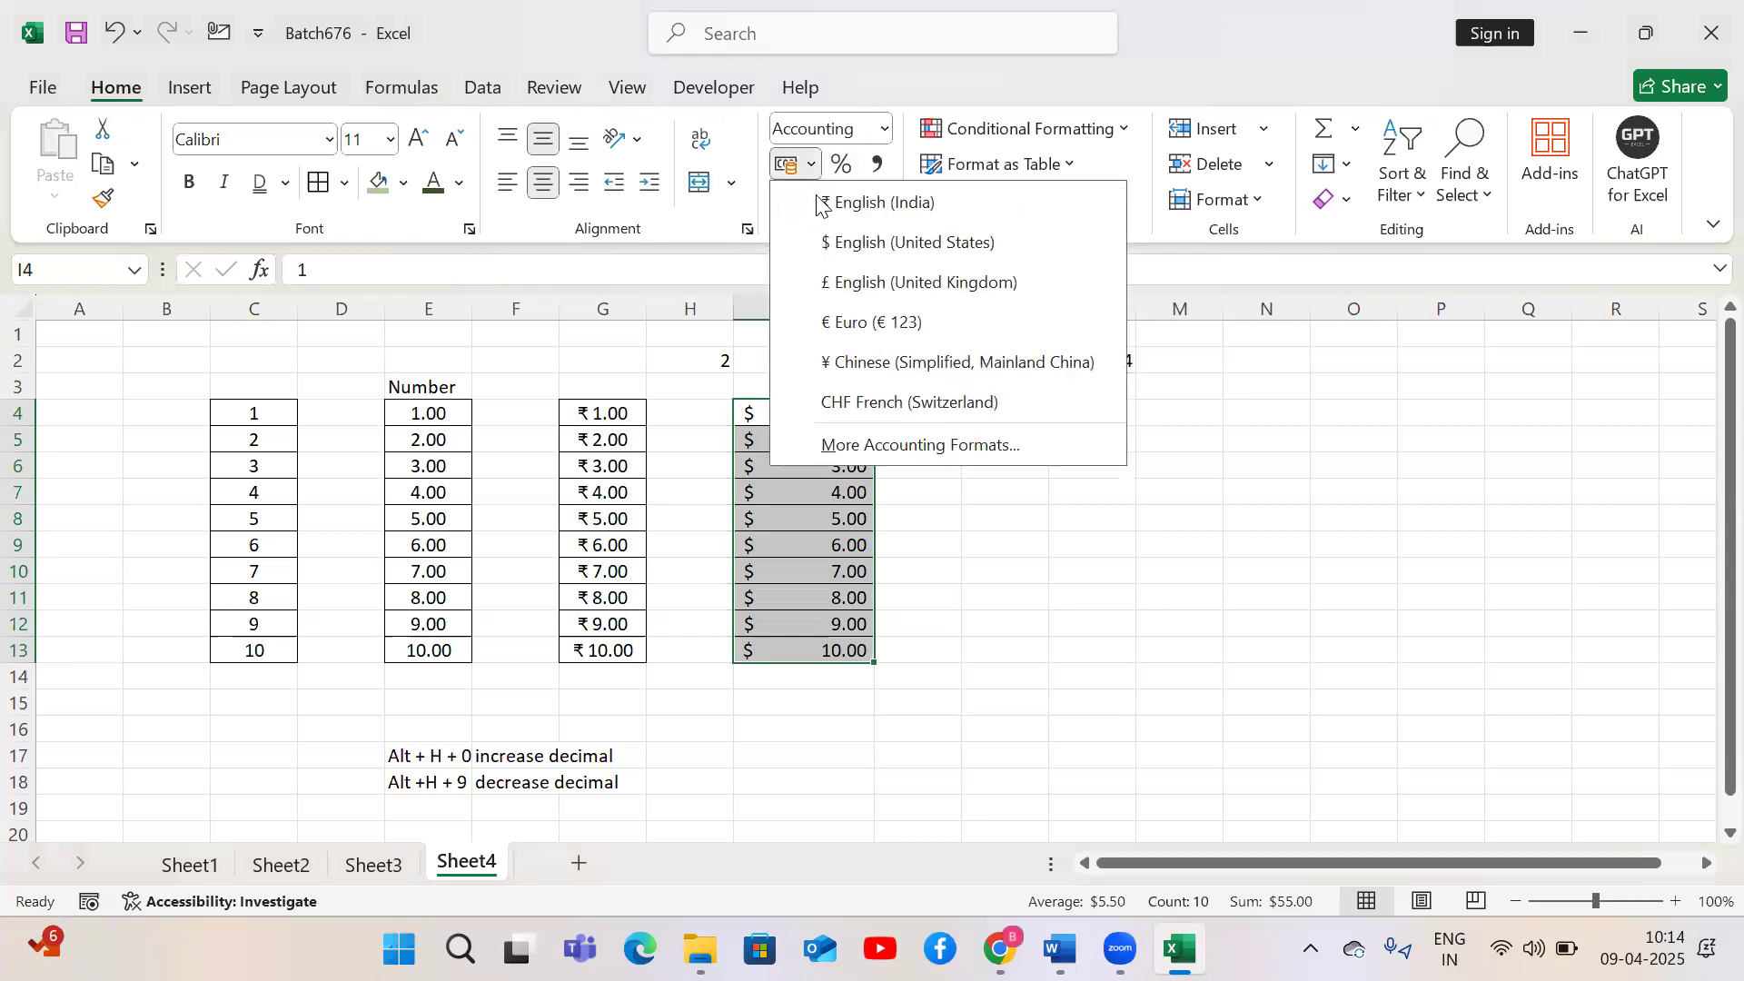
{"action": "left_click", "coordinate": [845, 284]}
{"action": "left_click", "coordinate": [811, 163]}
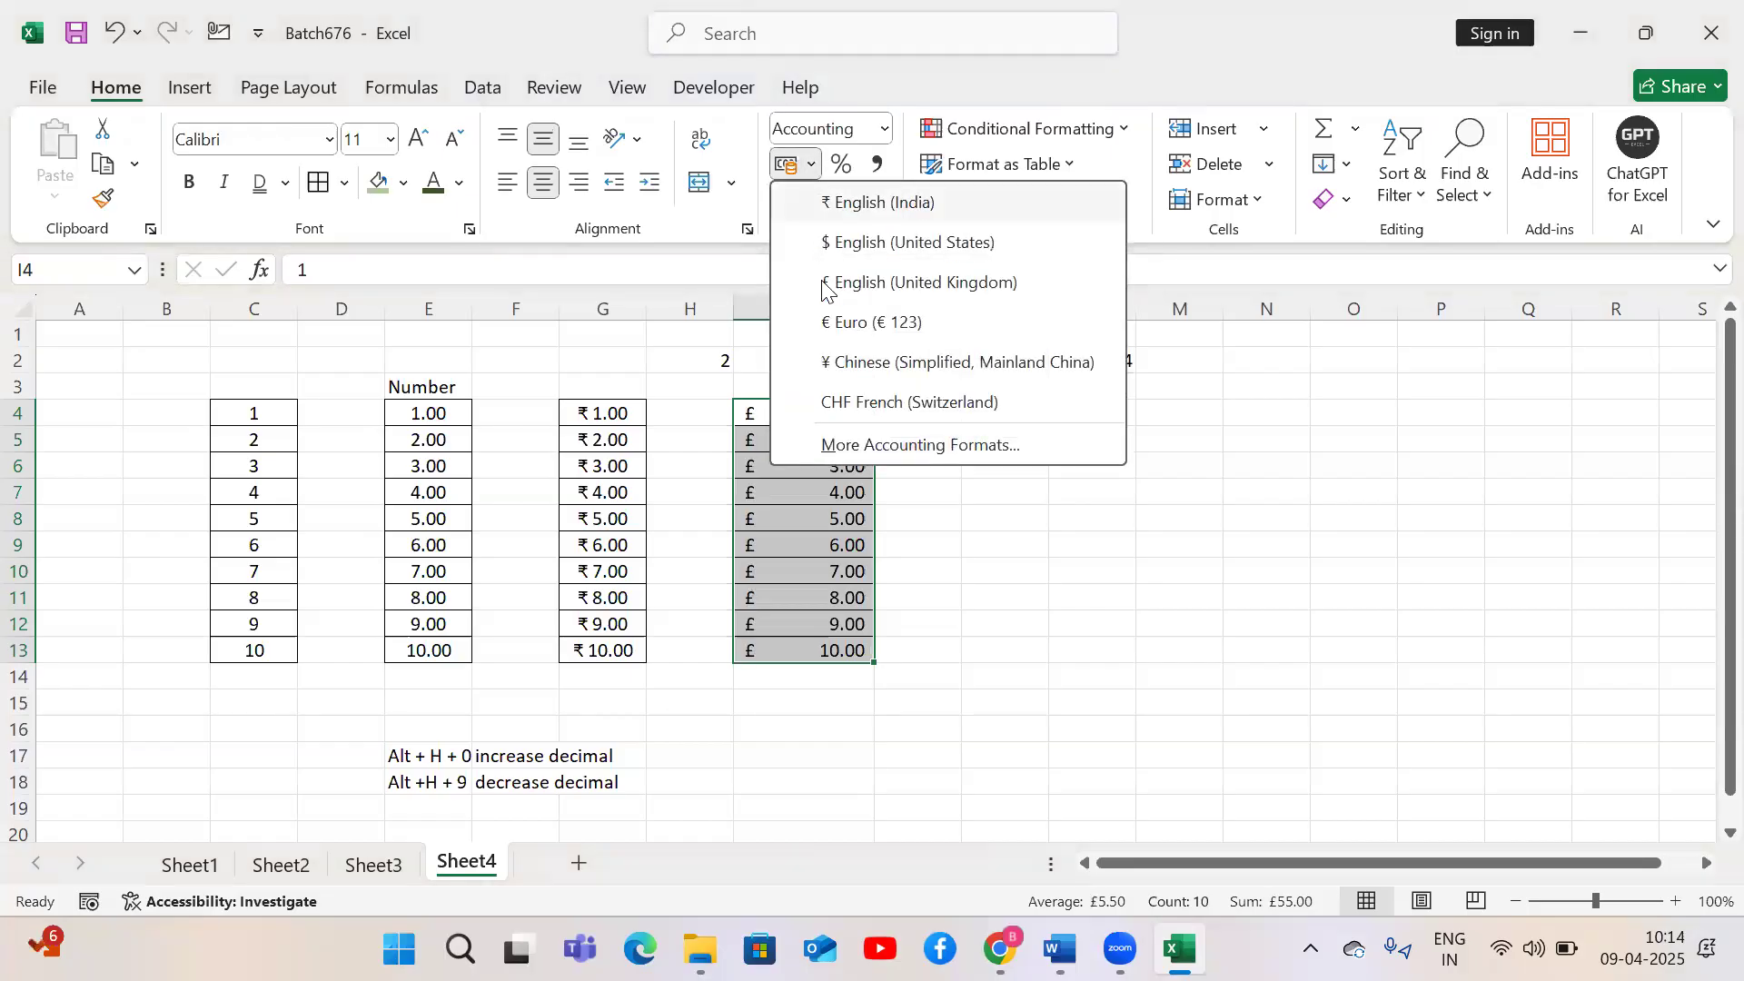
{"action": "left_click", "coordinate": [827, 323]}
{"action": "left_click", "coordinate": [810, 163]}
{"action": "left_click", "coordinate": [834, 363]}
Open More Accounting Formats and set the symbol of I4:I13 to د.م. Arabic (Morocco)
{"action": "left_click", "coordinate": [811, 163]}
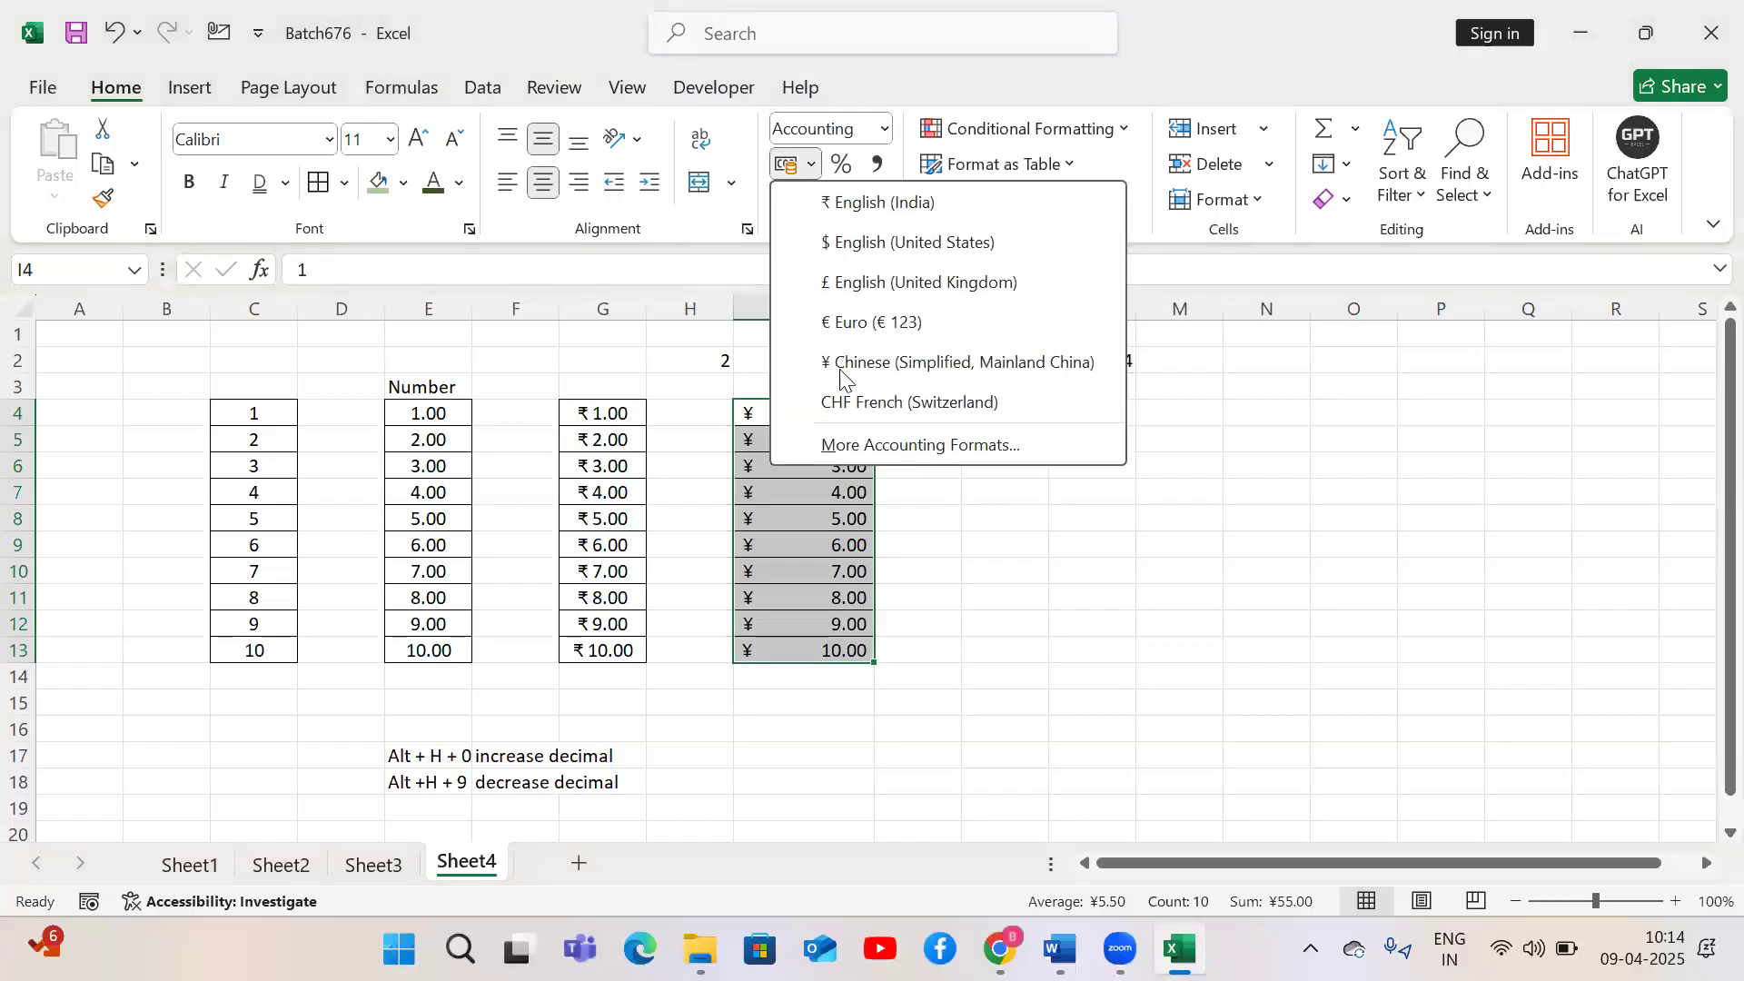
{"action": "left_click", "coordinate": [870, 450]}
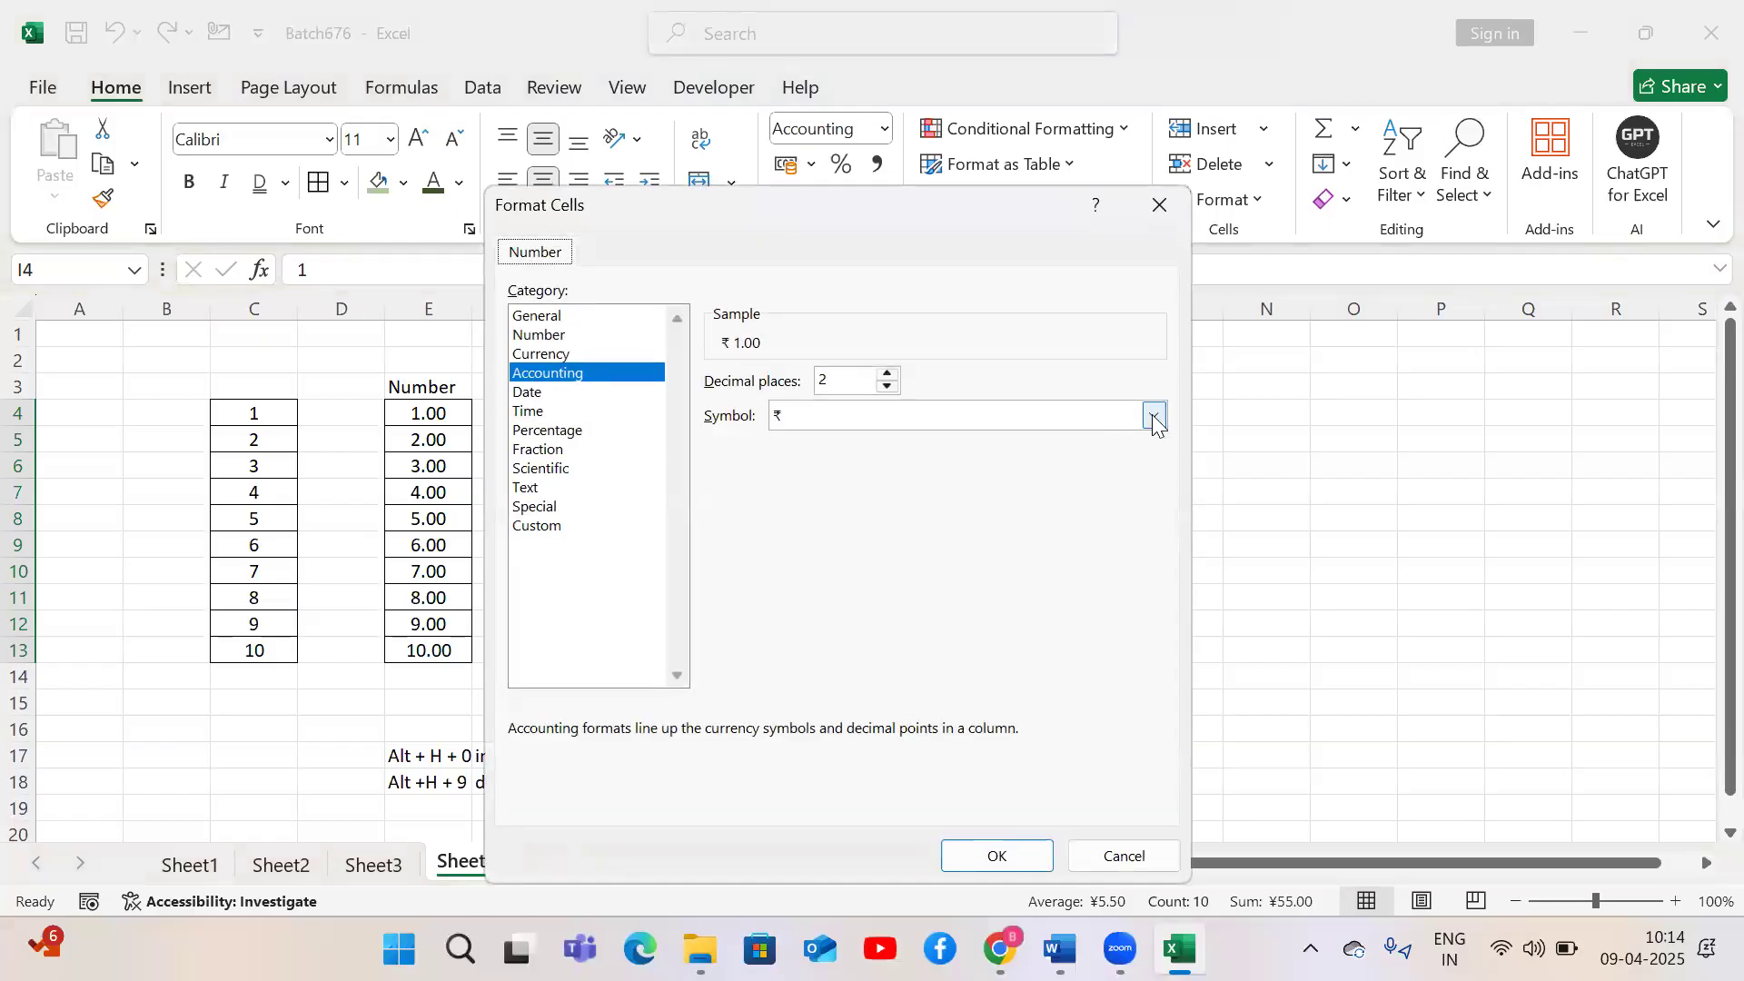
{"action": "left_click", "coordinate": [1153, 418]}
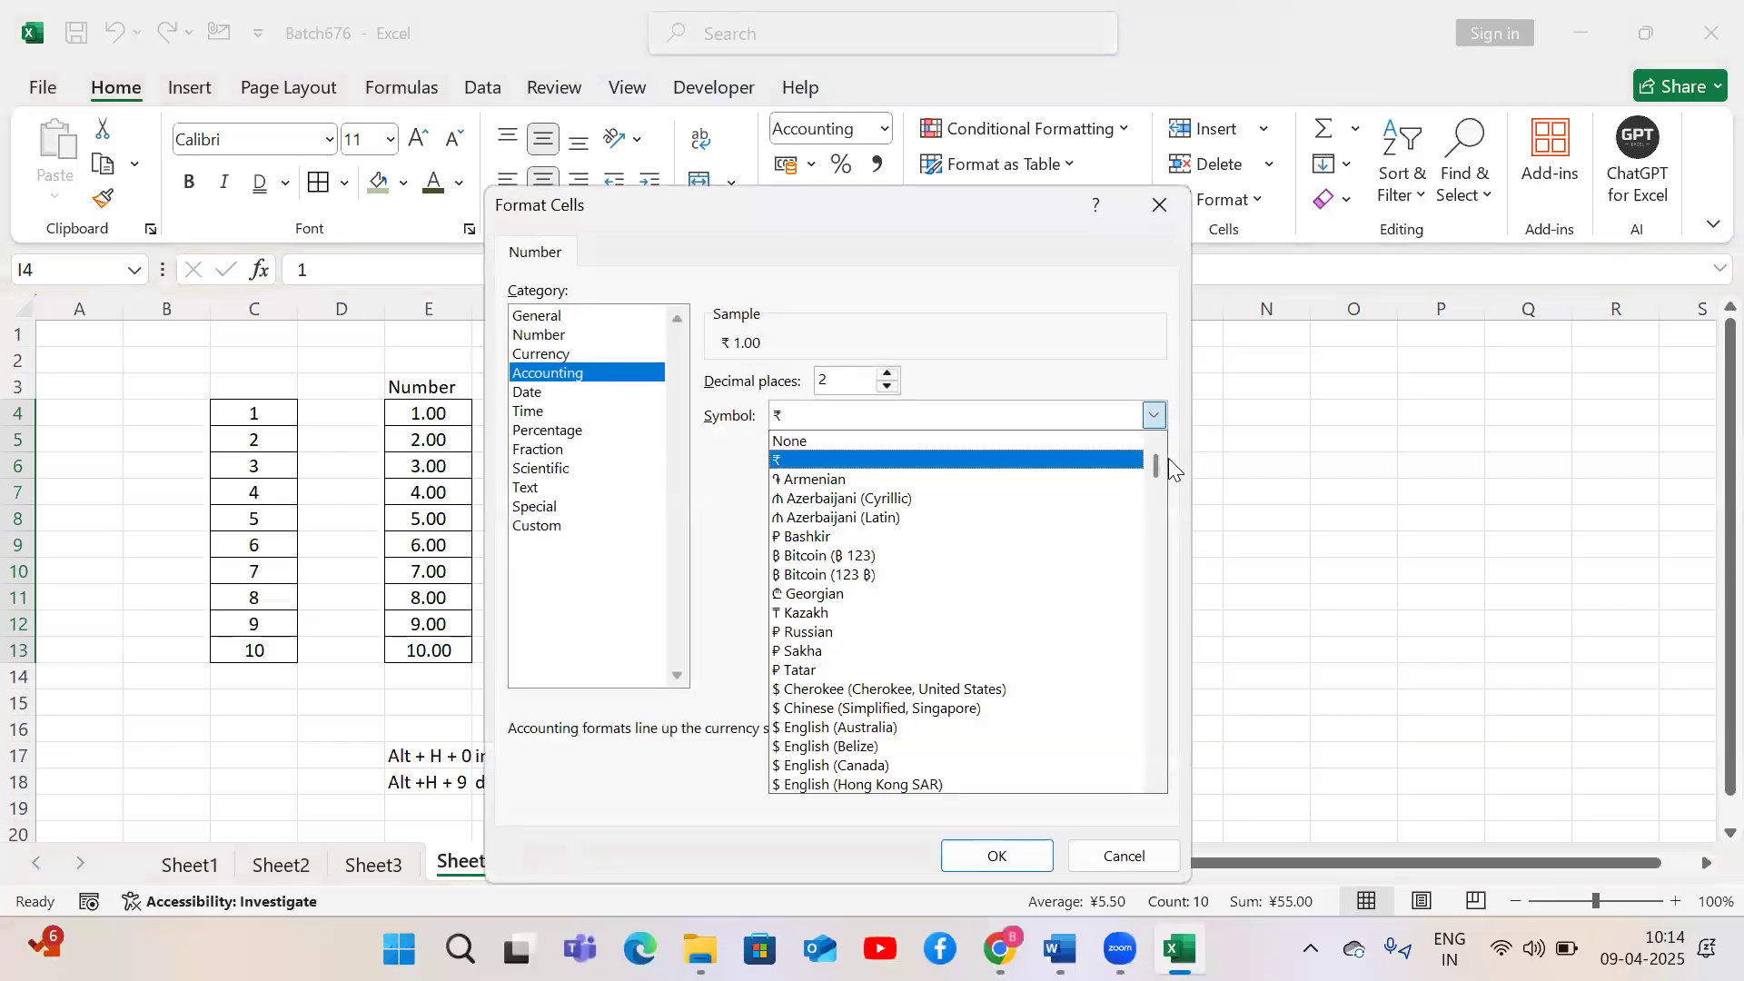
{"action": "left_click_drag", "start_coordinate": [1157, 461], "coordinate": [1166, 612]}
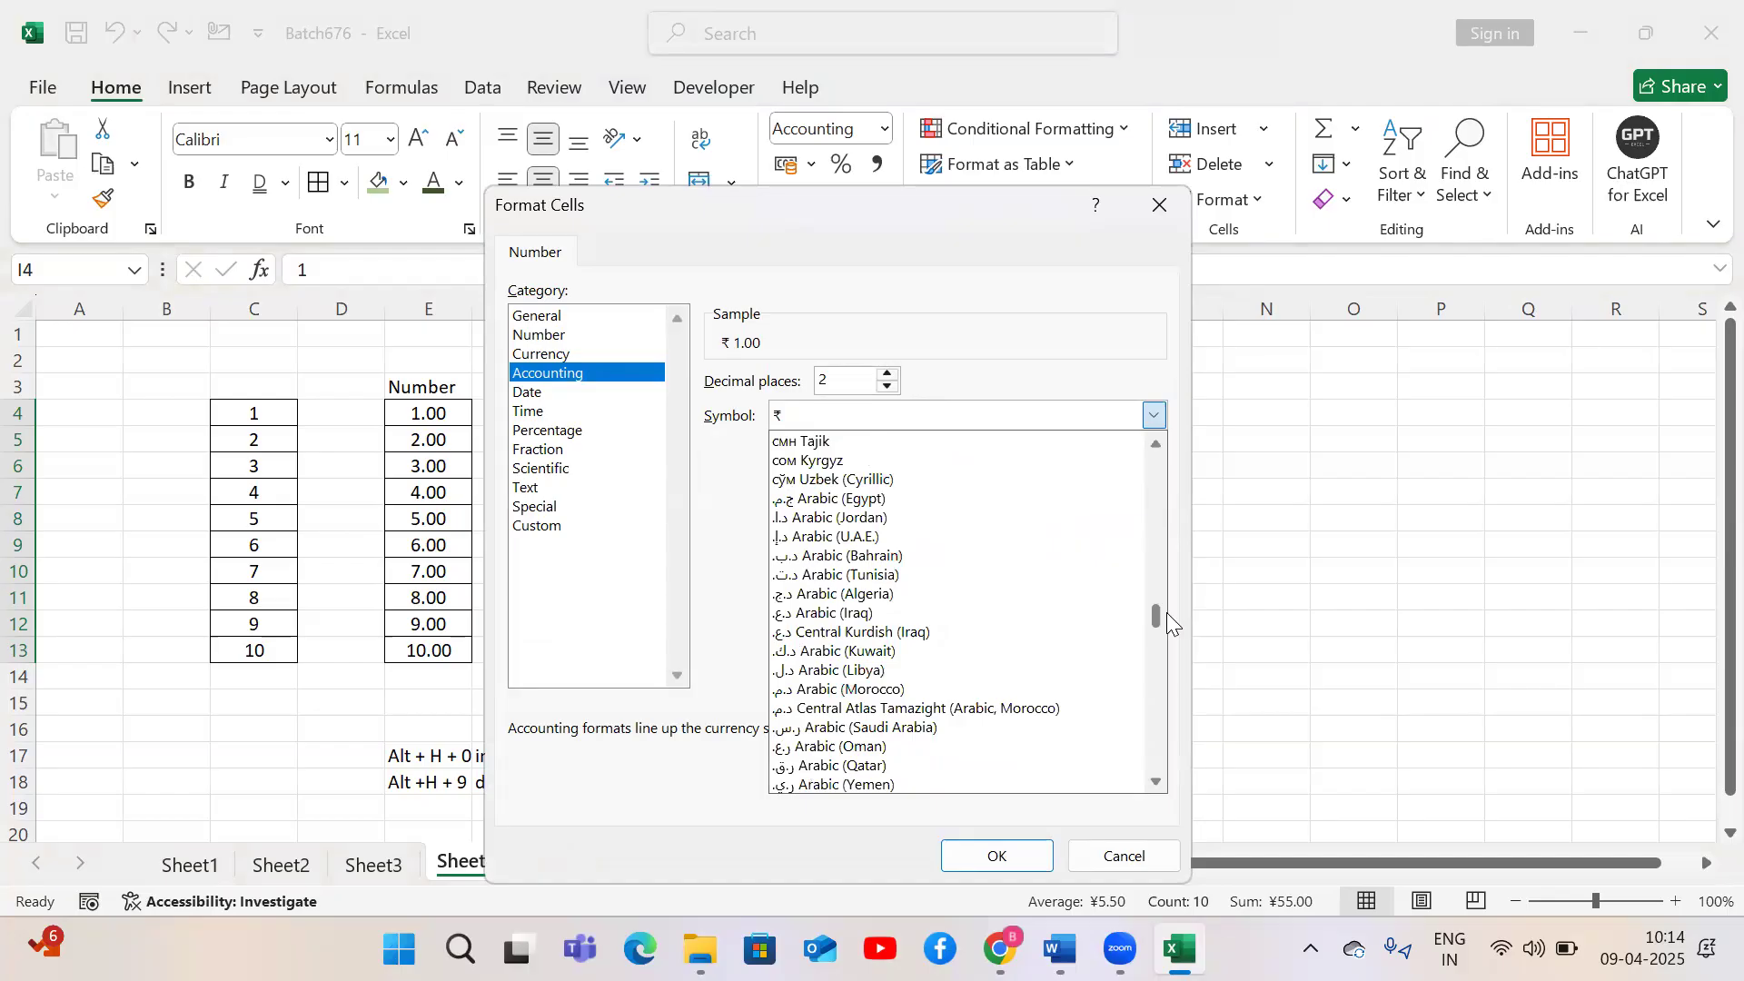
{"action": "left_click", "coordinate": [873, 688]}
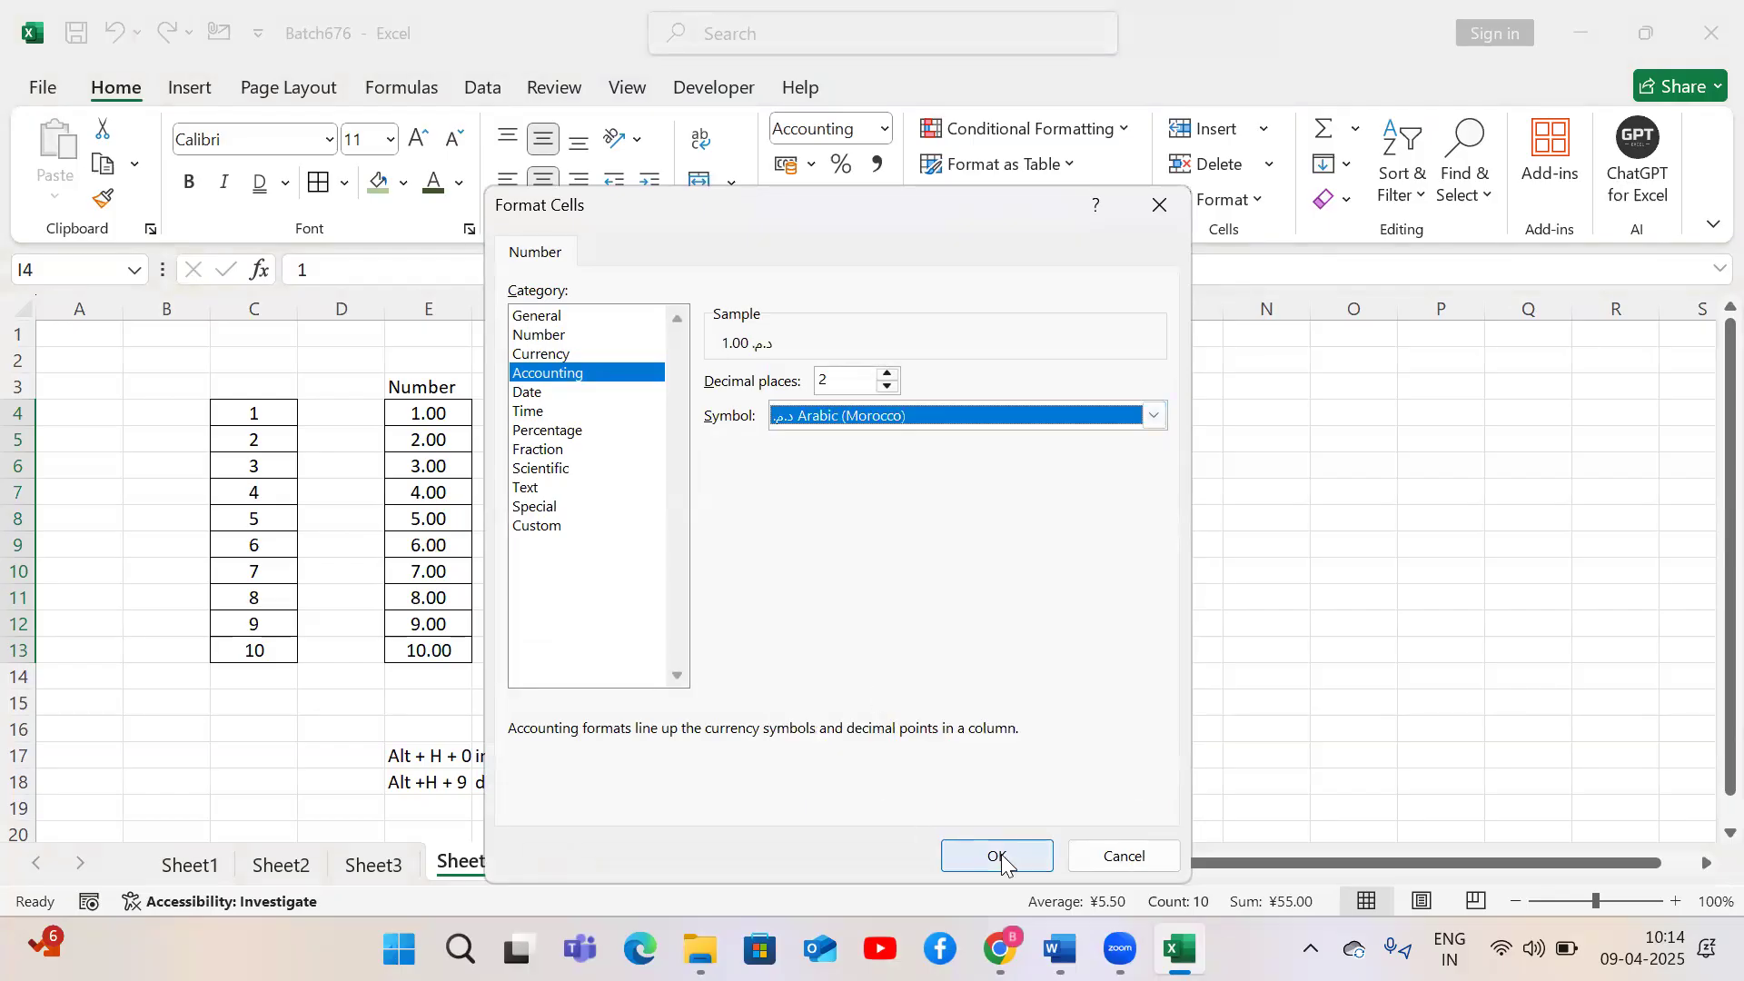
{"action": "left_click", "coordinate": [1001, 854]}
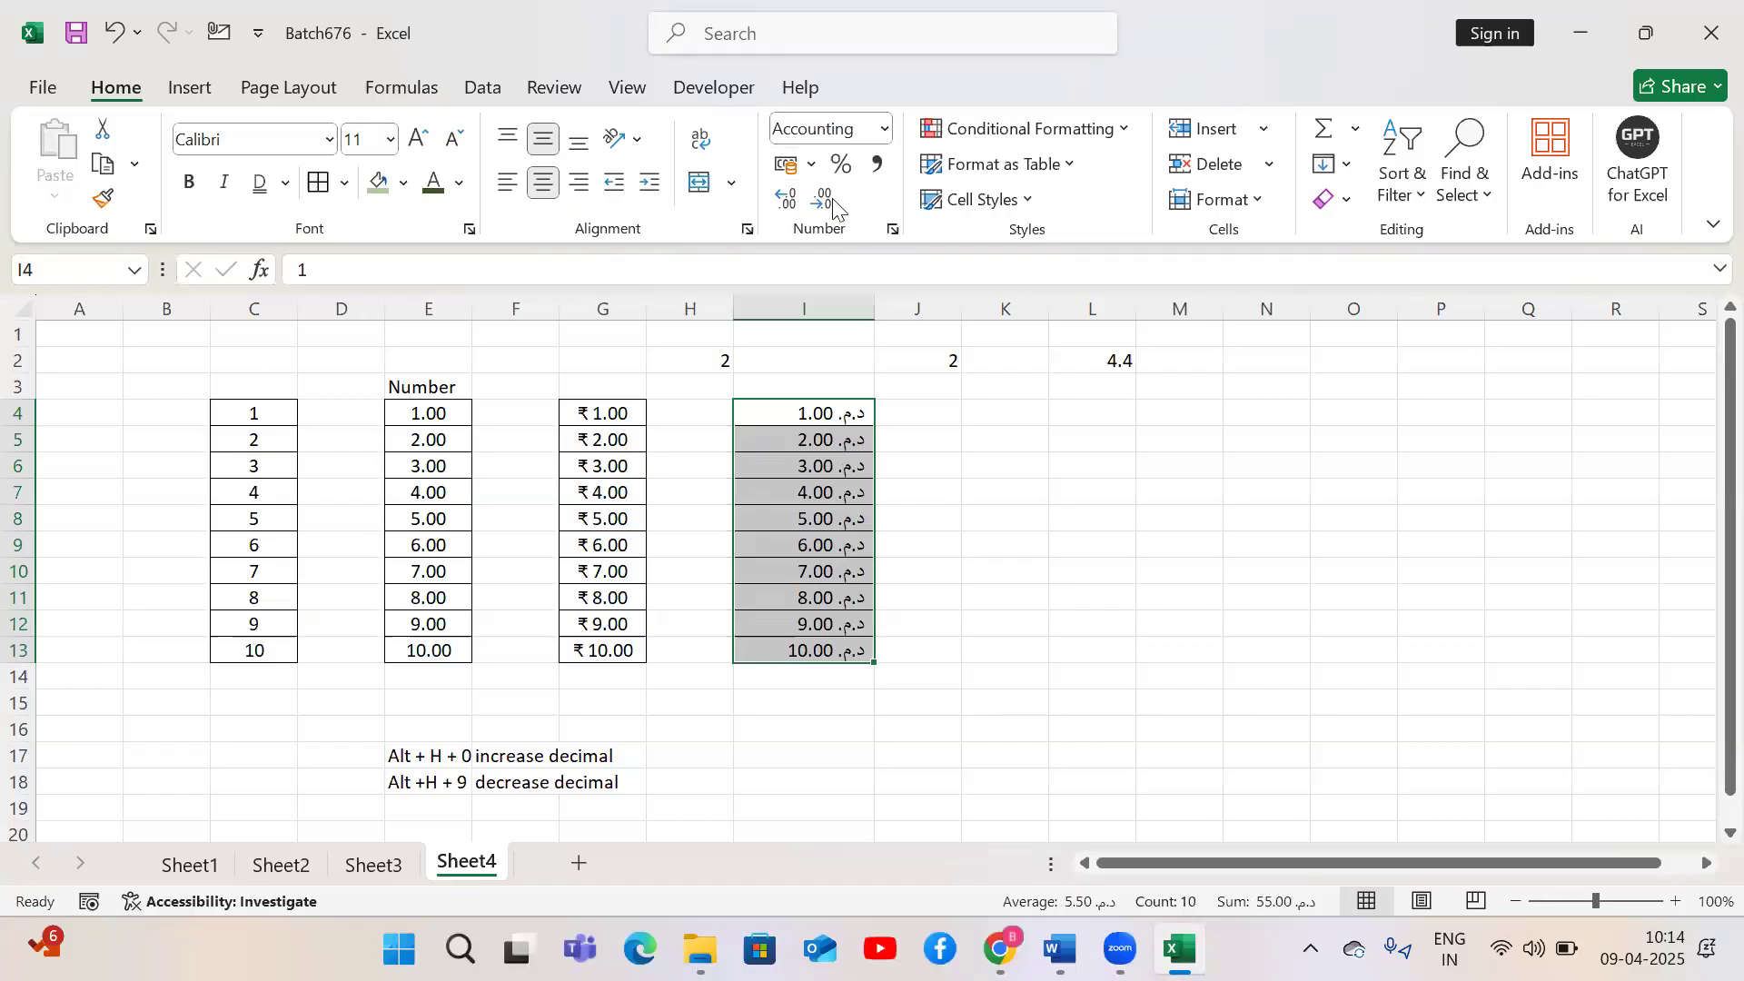
Open More Accounting Formats for I4:I13 and browse the full list of currency symbols
{"action": "left_click", "coordinate": [812, 167]}
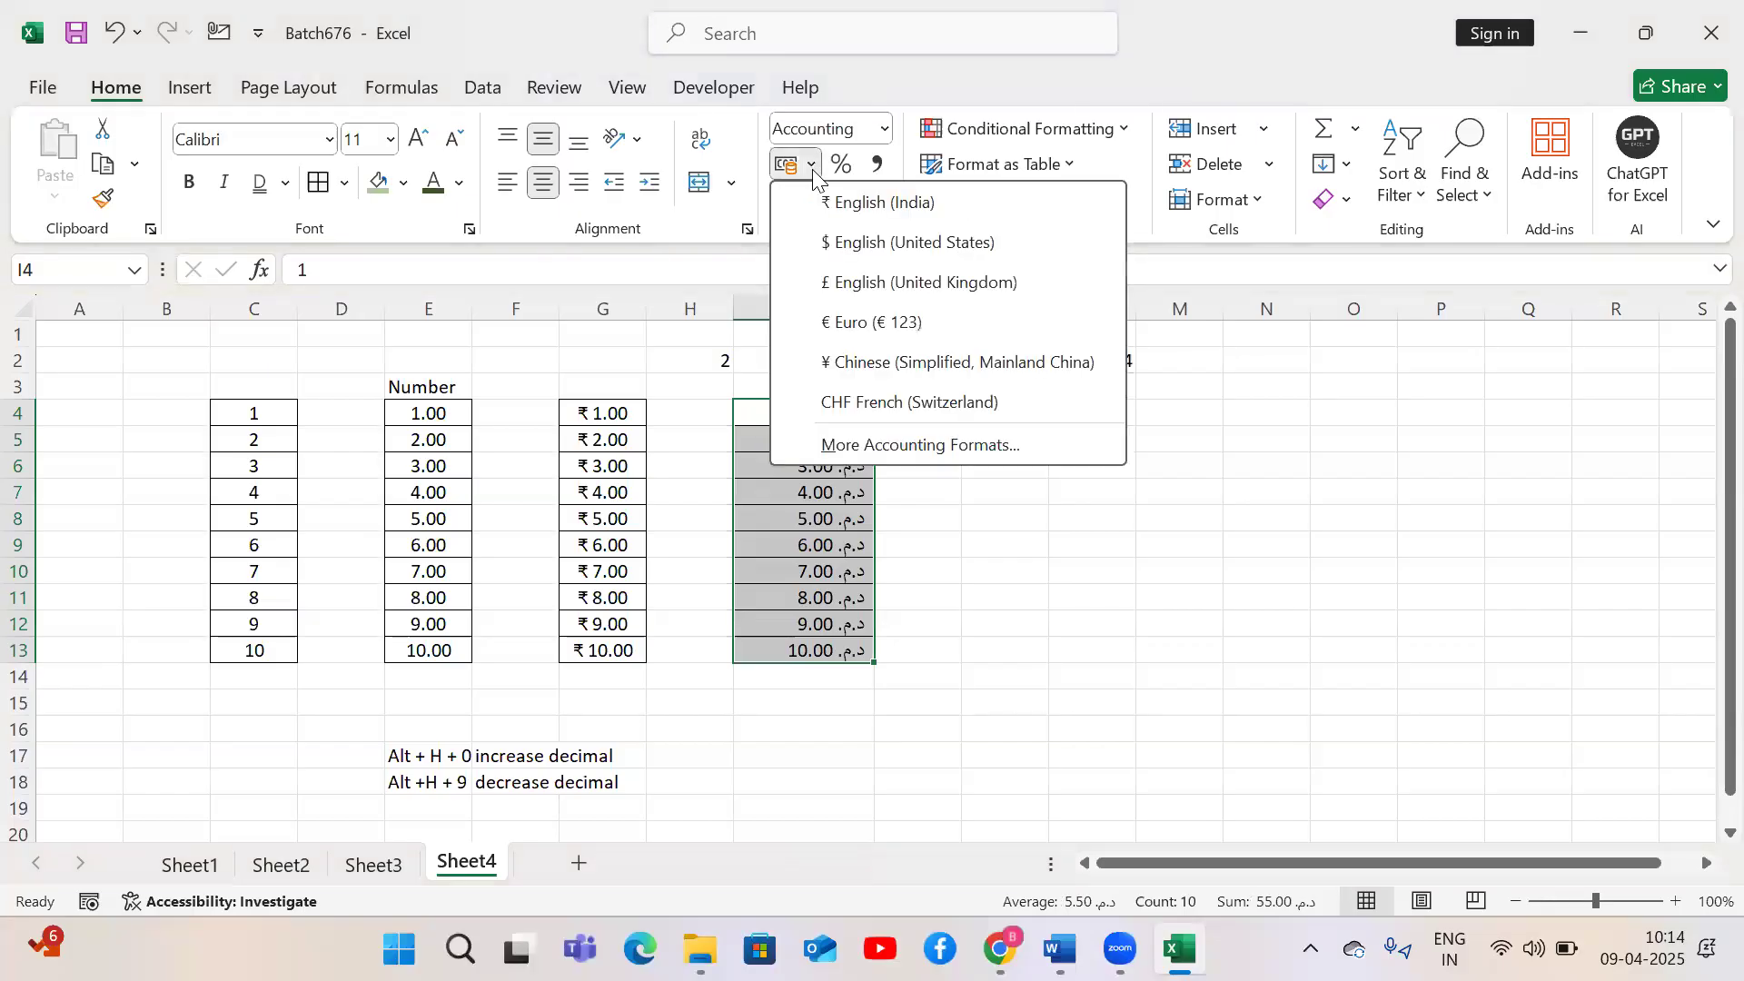
{"action": "left_click", "coordinate": [903, 446]}
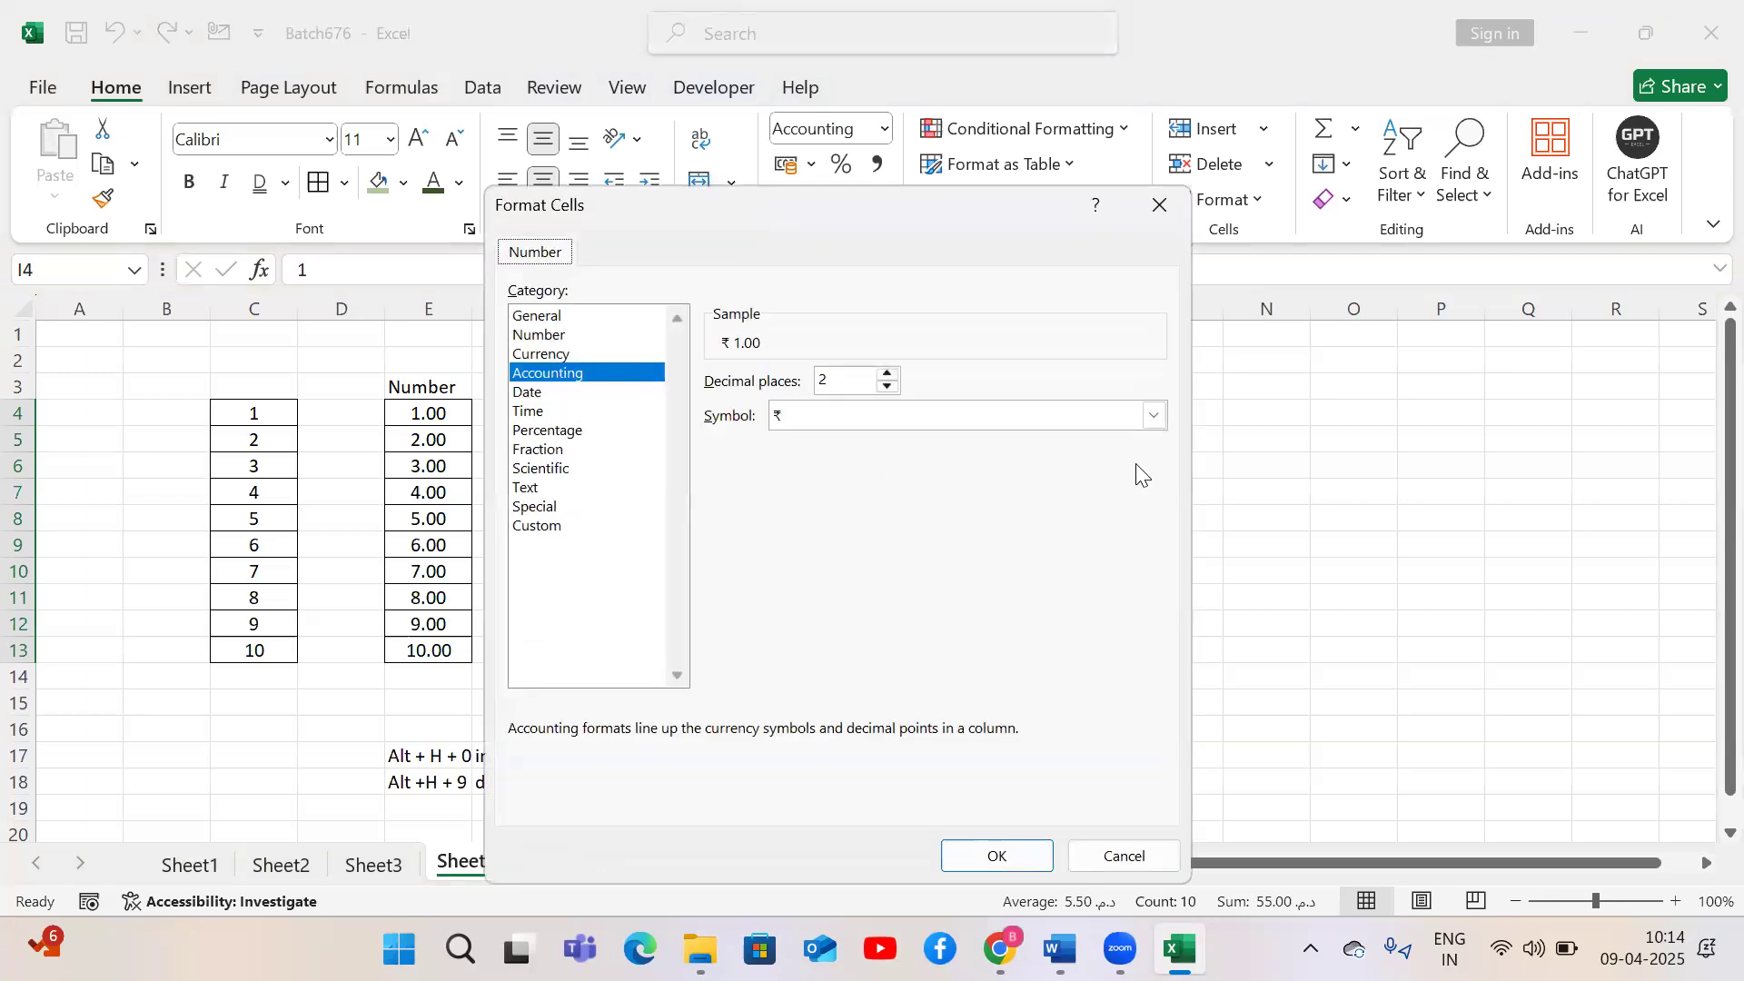
{"action": "left_click", "coordinate": [1154, 417]}
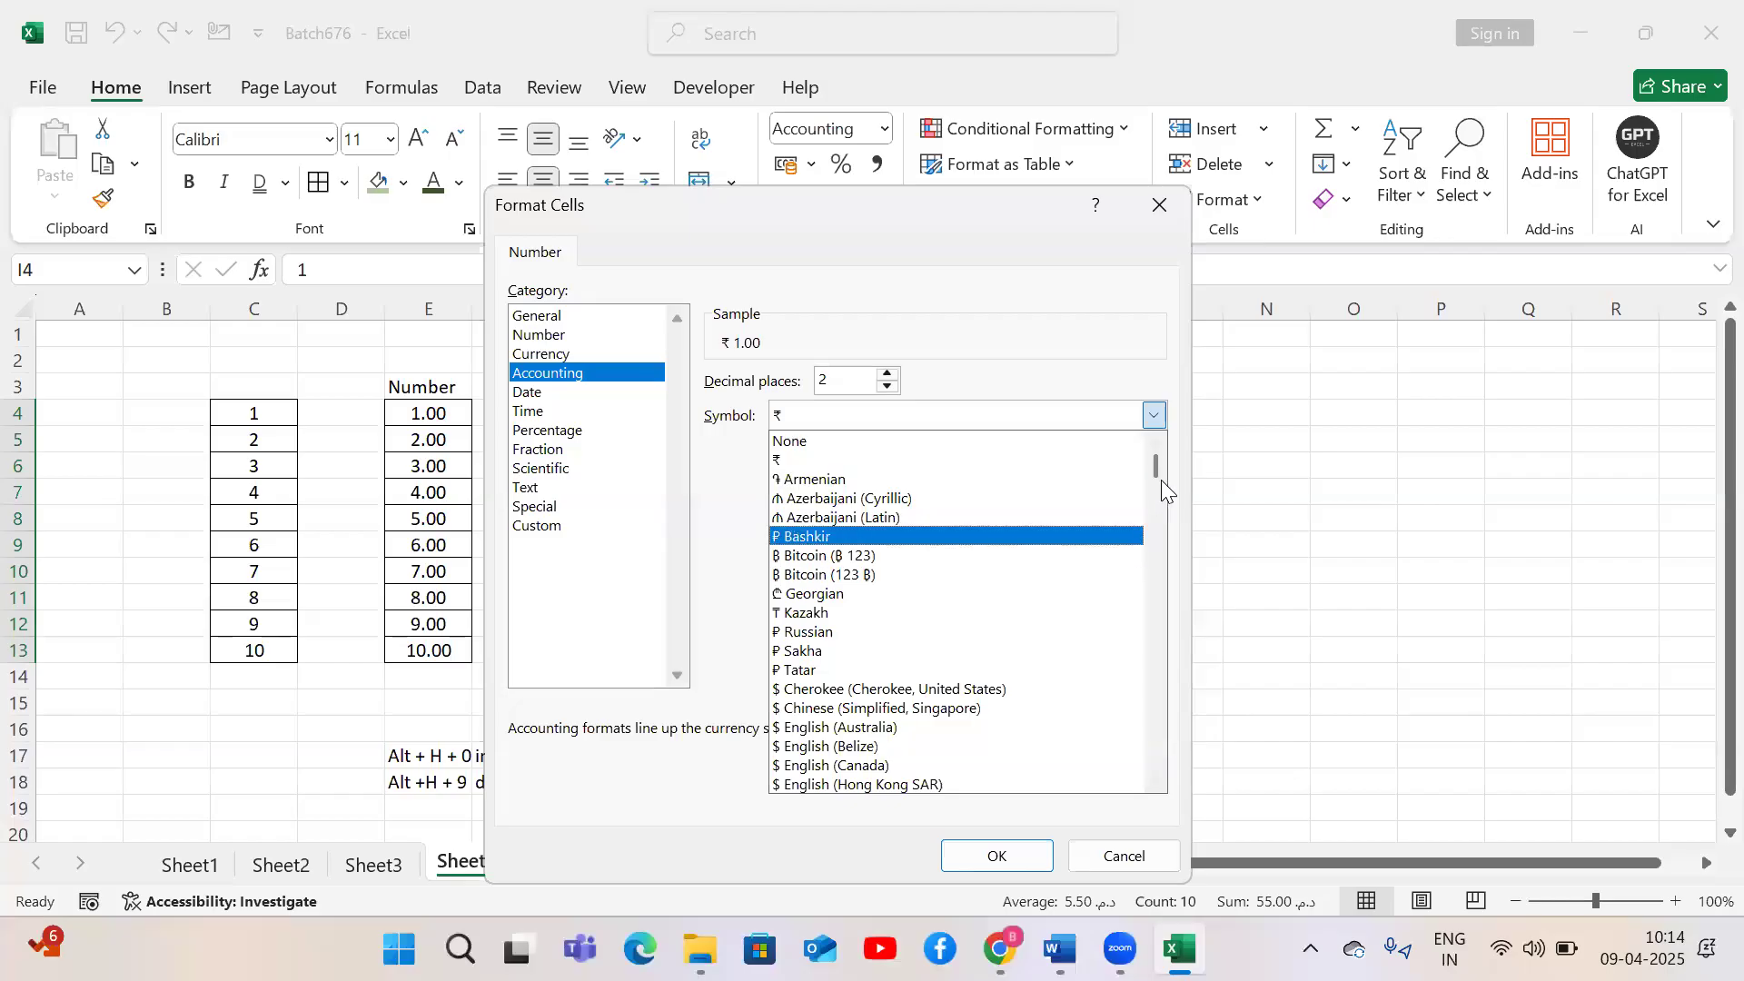
{"action": "left_click_drag", "start_coordinate": [1155, 472], "coordinate": [1168, 512]}
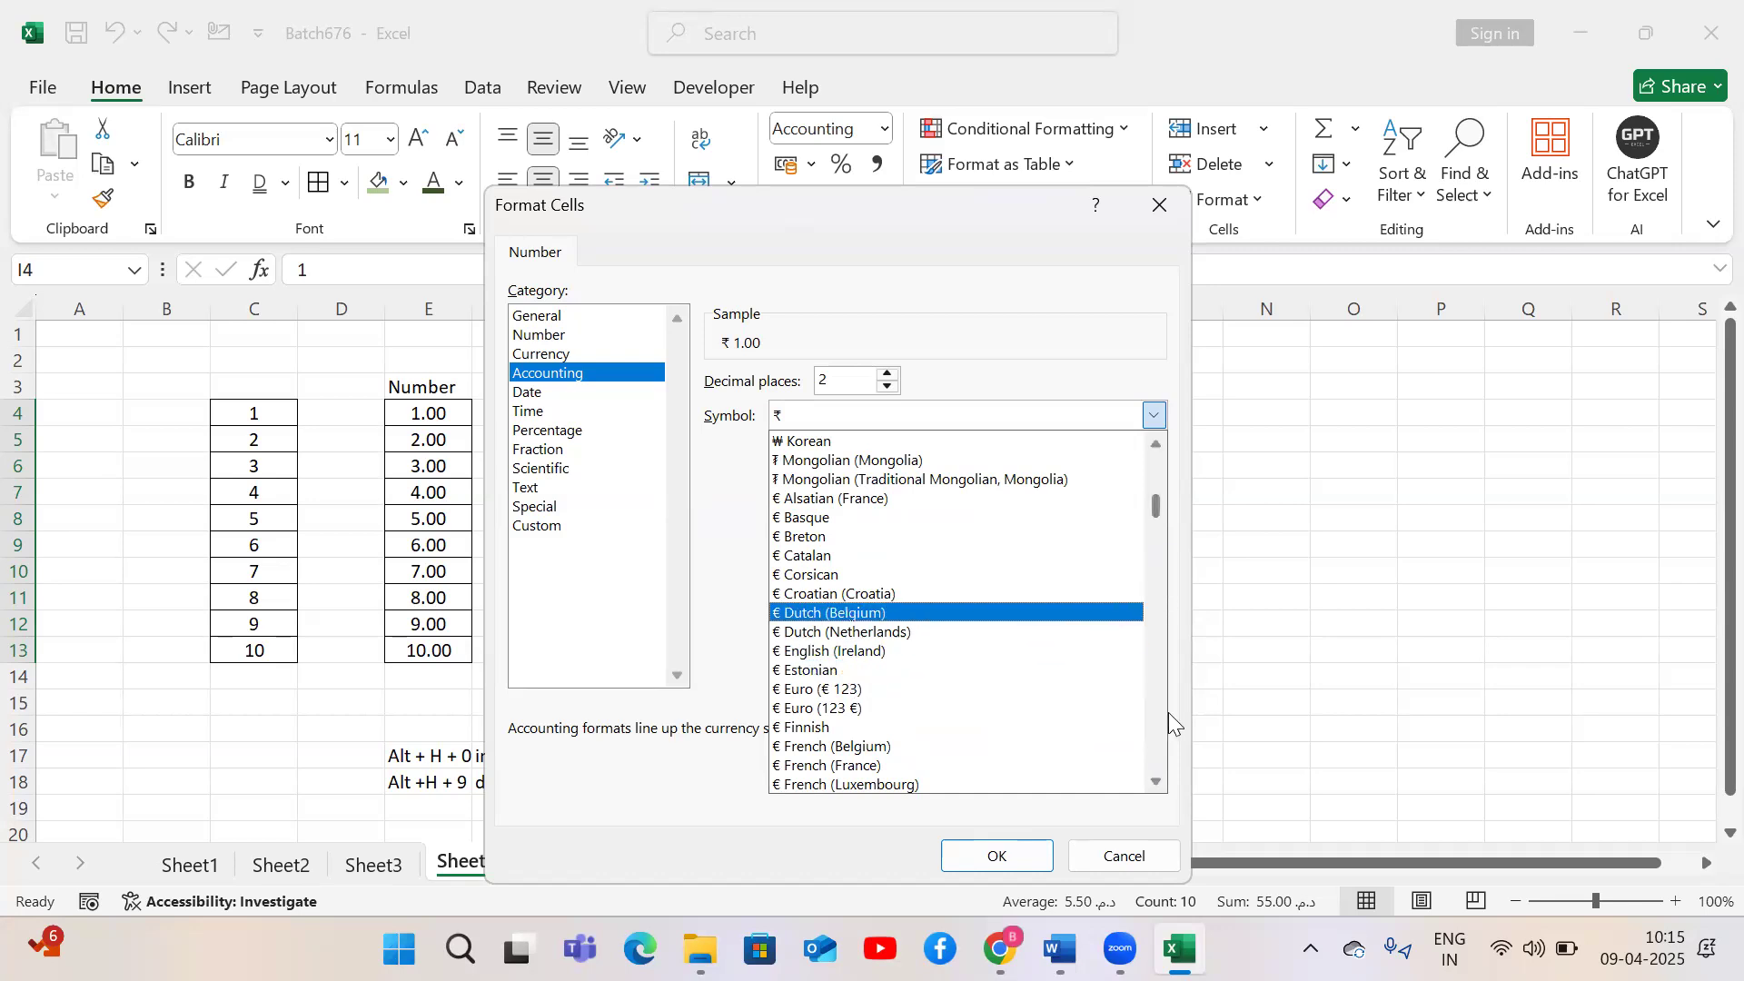
{"action": "left_click", "coordinate": [1155, 781]}
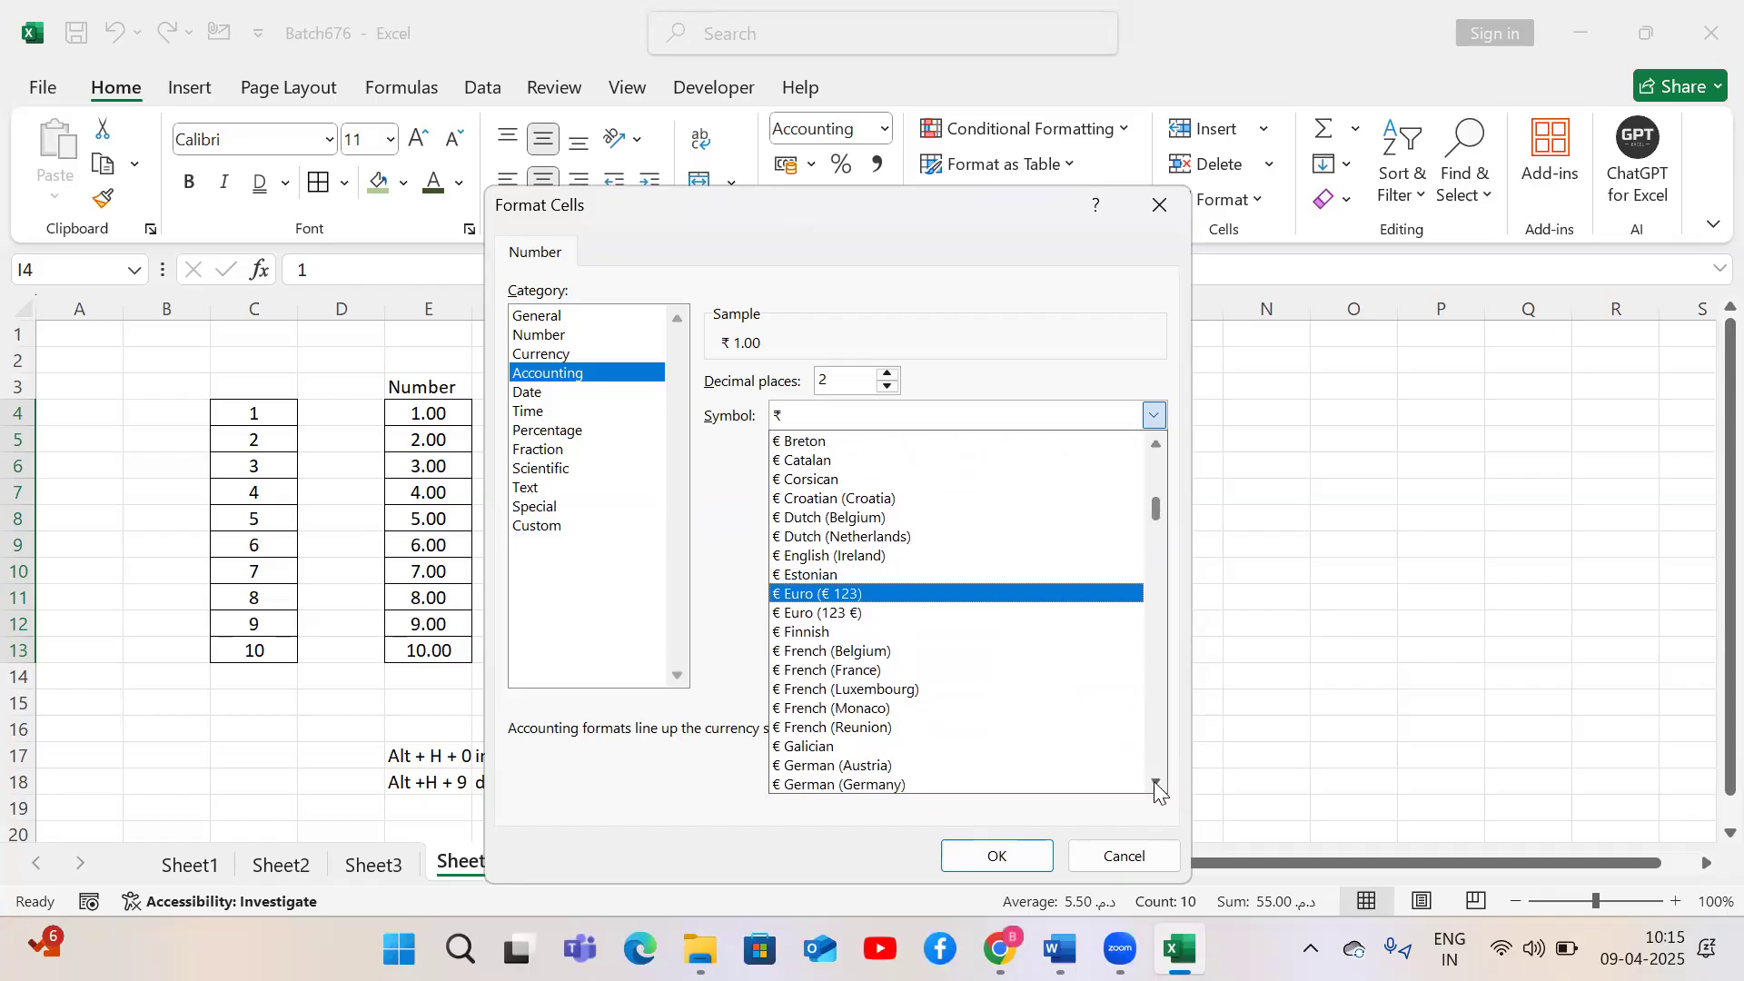
{"action": "left_click_drag", "start_coordinate": [1154, 781], "coordinate": [1154, 781]}
{"action": "left_click", "coordinate": [1153, 781]}
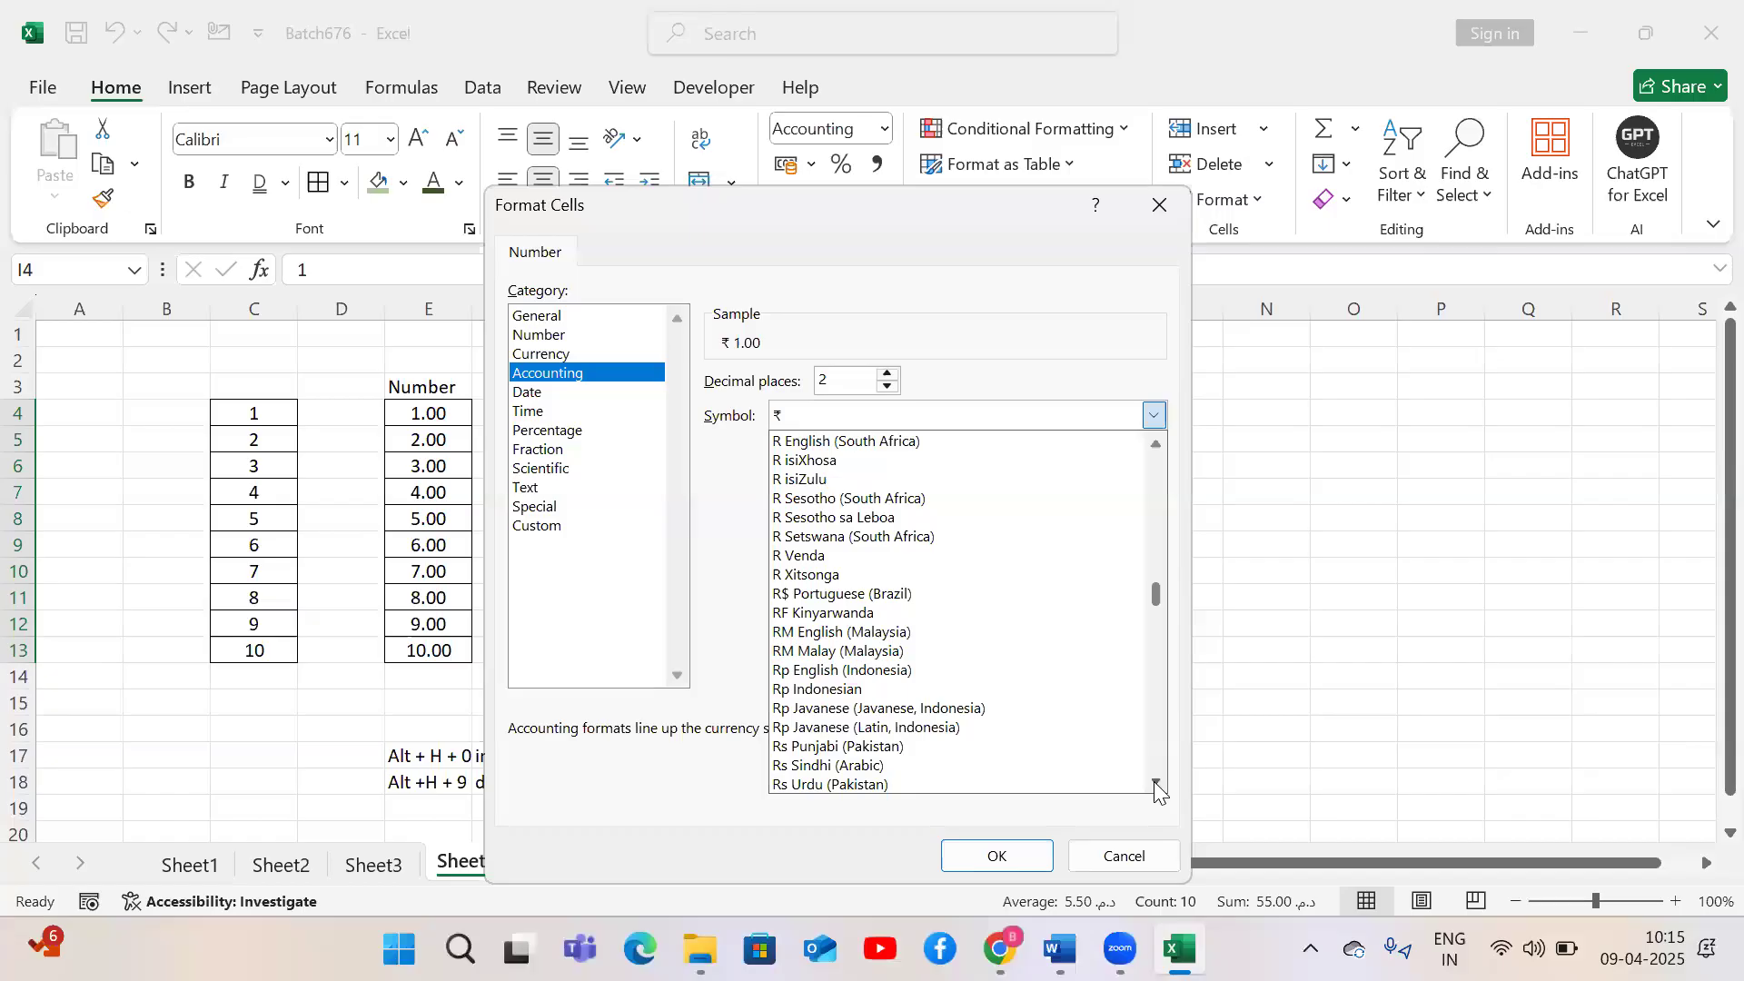
{"action": "left_click", "coordinate": [1154, 782]}
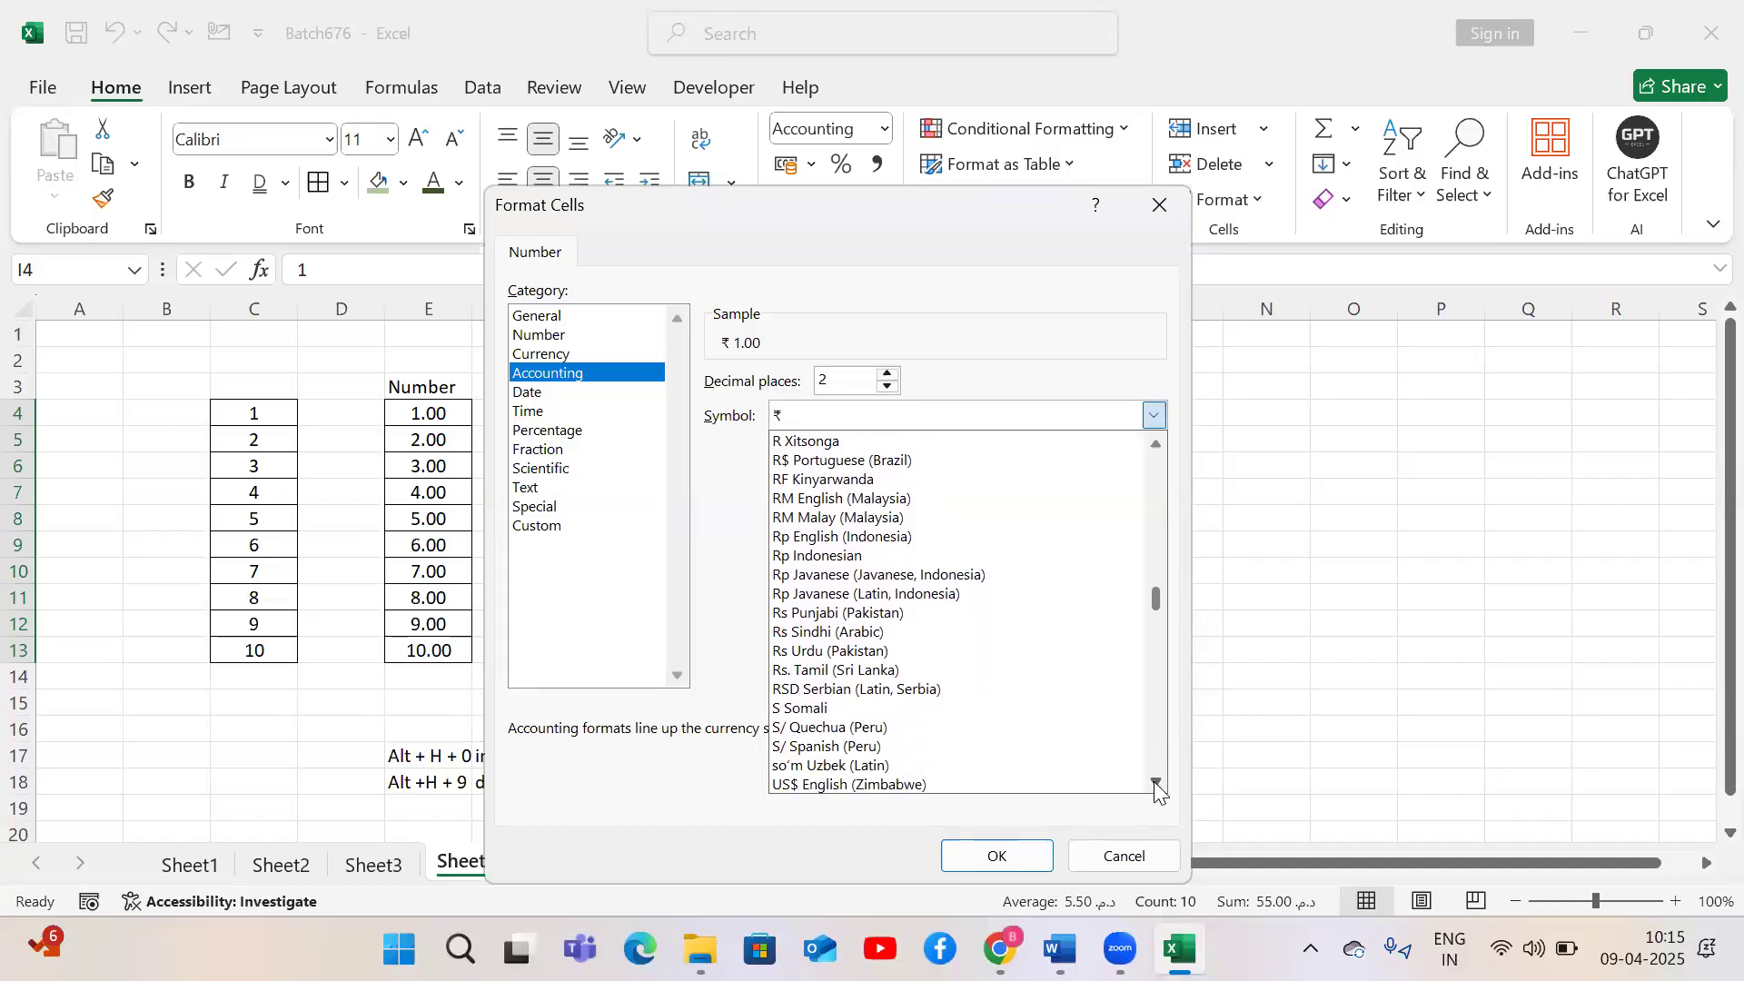
{"action": "left_click", "coordinate": [1154, 781]}
{"action": "left_click", "coordinate": [1153, 781]}
{"action": "left_click", "coordinate": [1153, 781]}
{"action": "left_click", "coordinate": [1154, 781]}
{"action": "left_click", "coordinate": [1154, 780]}
{"action": "left_click", "coordinate": [1154, 781]}
{"action": "left_click", "coordinate": [1153, 781]}
{"action": "left_click", "coordinate": [1153, 781]}
{"action": "left_click", "coordinate": [1153, 781]}
{"action": "left_click", "coordinate": [1154, 781]}
{"action": "left_click", "coordinate": [1153, 781]}
{"action": "left_click", "coordinate": [1153, 781]}
{"action": "left_click", "coordinate": [1154, 781]}
{"action": "left_click", "coordinate": [1153, 781]}
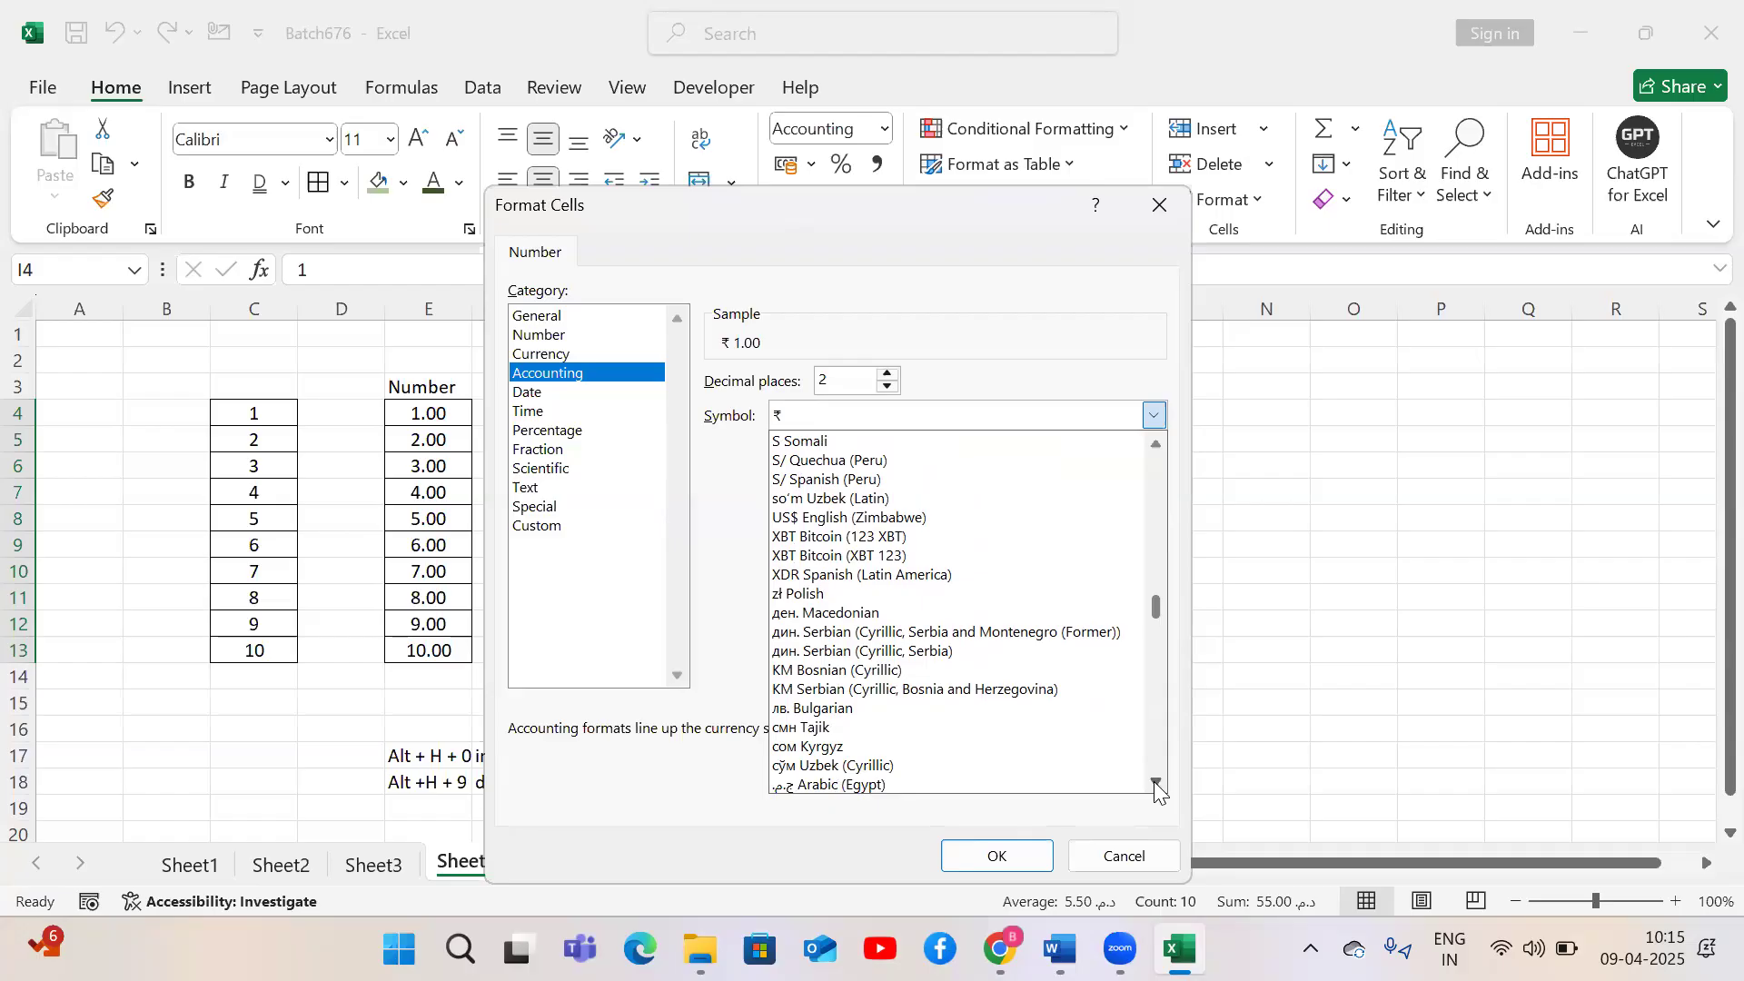
{"action": "left_click", "coordinate": [1153, 781]}
{"action": "left_click", "coordinate": [1154, 781]}
{"action": "left_click", "coordinate": [1153, 781]}
{"action": "left_click", "coordinate": [1153, 781]}
{"action": "left_click", "coordinate": [1153, 780]}
{"action": "left_click", "coordinate": [1153, 780]}
{"action": "scroll", "coordinate": [1154, 781], "scroll_direction": "down", "scroll_amount": 3}
{"action": "scroll", "coordinate": [1153, 781], "scroll_direction": "down", "scroll_amount": 4}
{"action": "scroll", "coordinate": [1154, 781], "scroll_direction": "down", "scroll_amount": 5}
{"action": "scroll", "coordinate": [1153, 781], "scroll_direction": "down", "scroll_amount": 3}
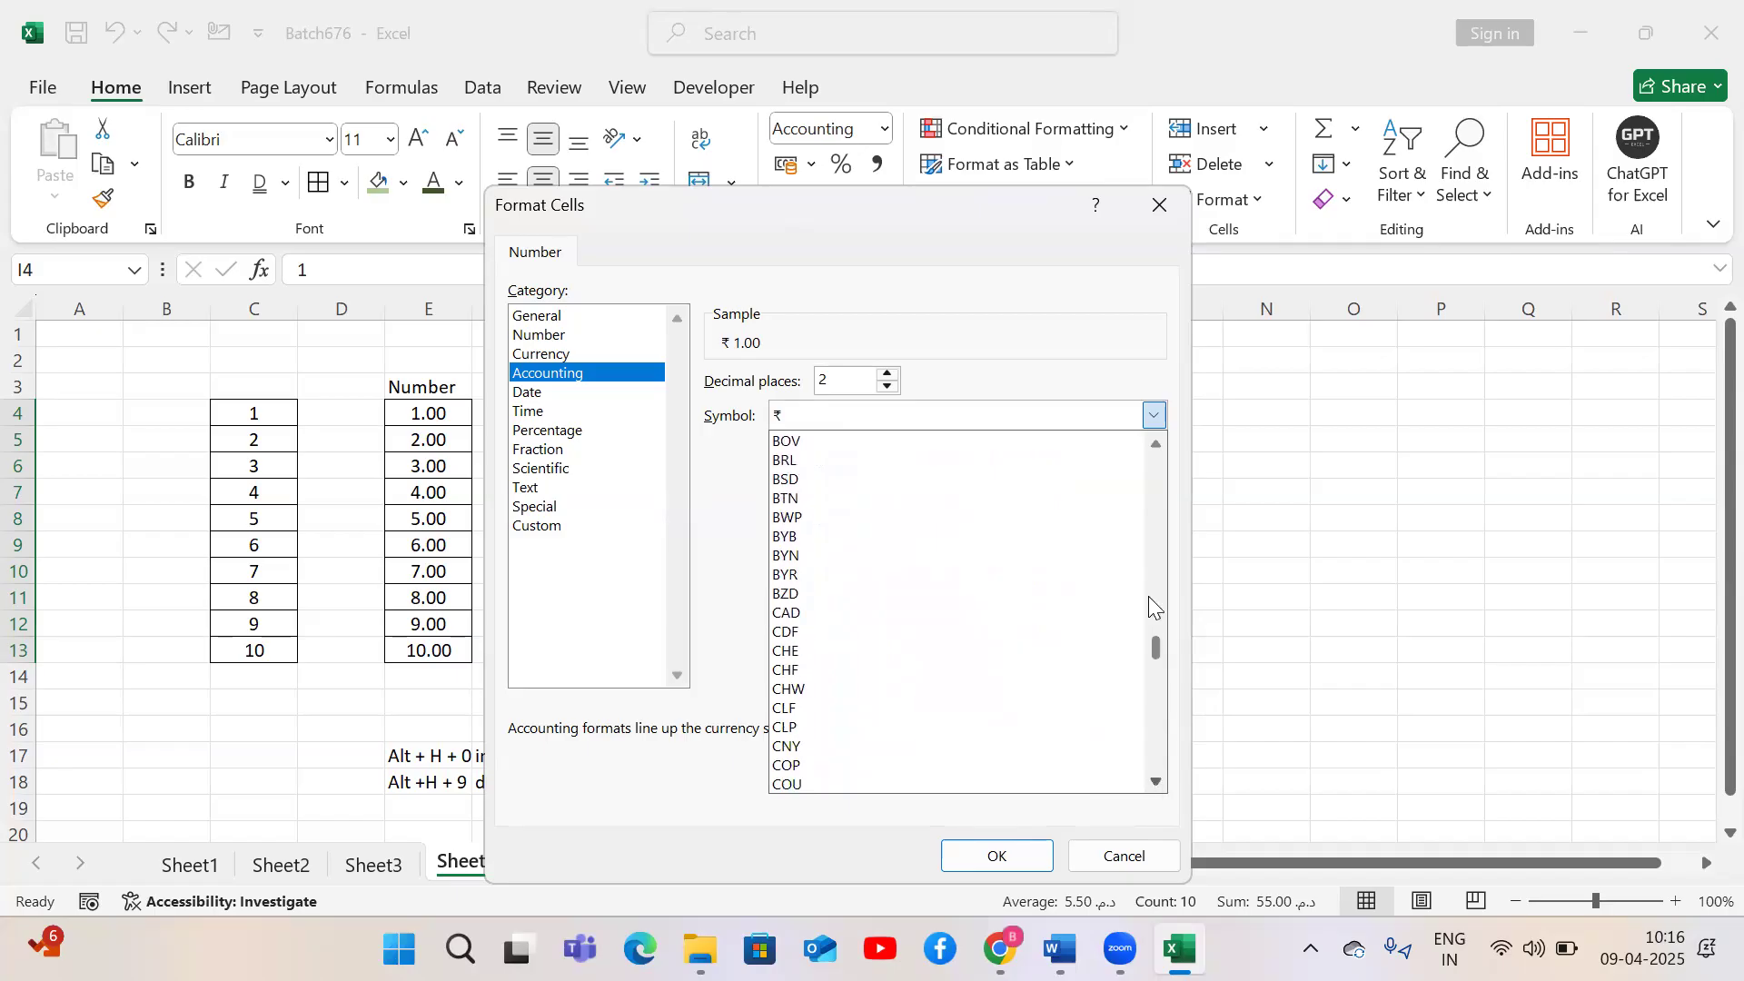
{"action": "left_click_drag", "start_coordinate": [1158, 647], "coordinate": [1157, 653]}
{"action": "left_click_drag", "start_coordinate": [1161, 712], "coordinate": [1143, 465]}
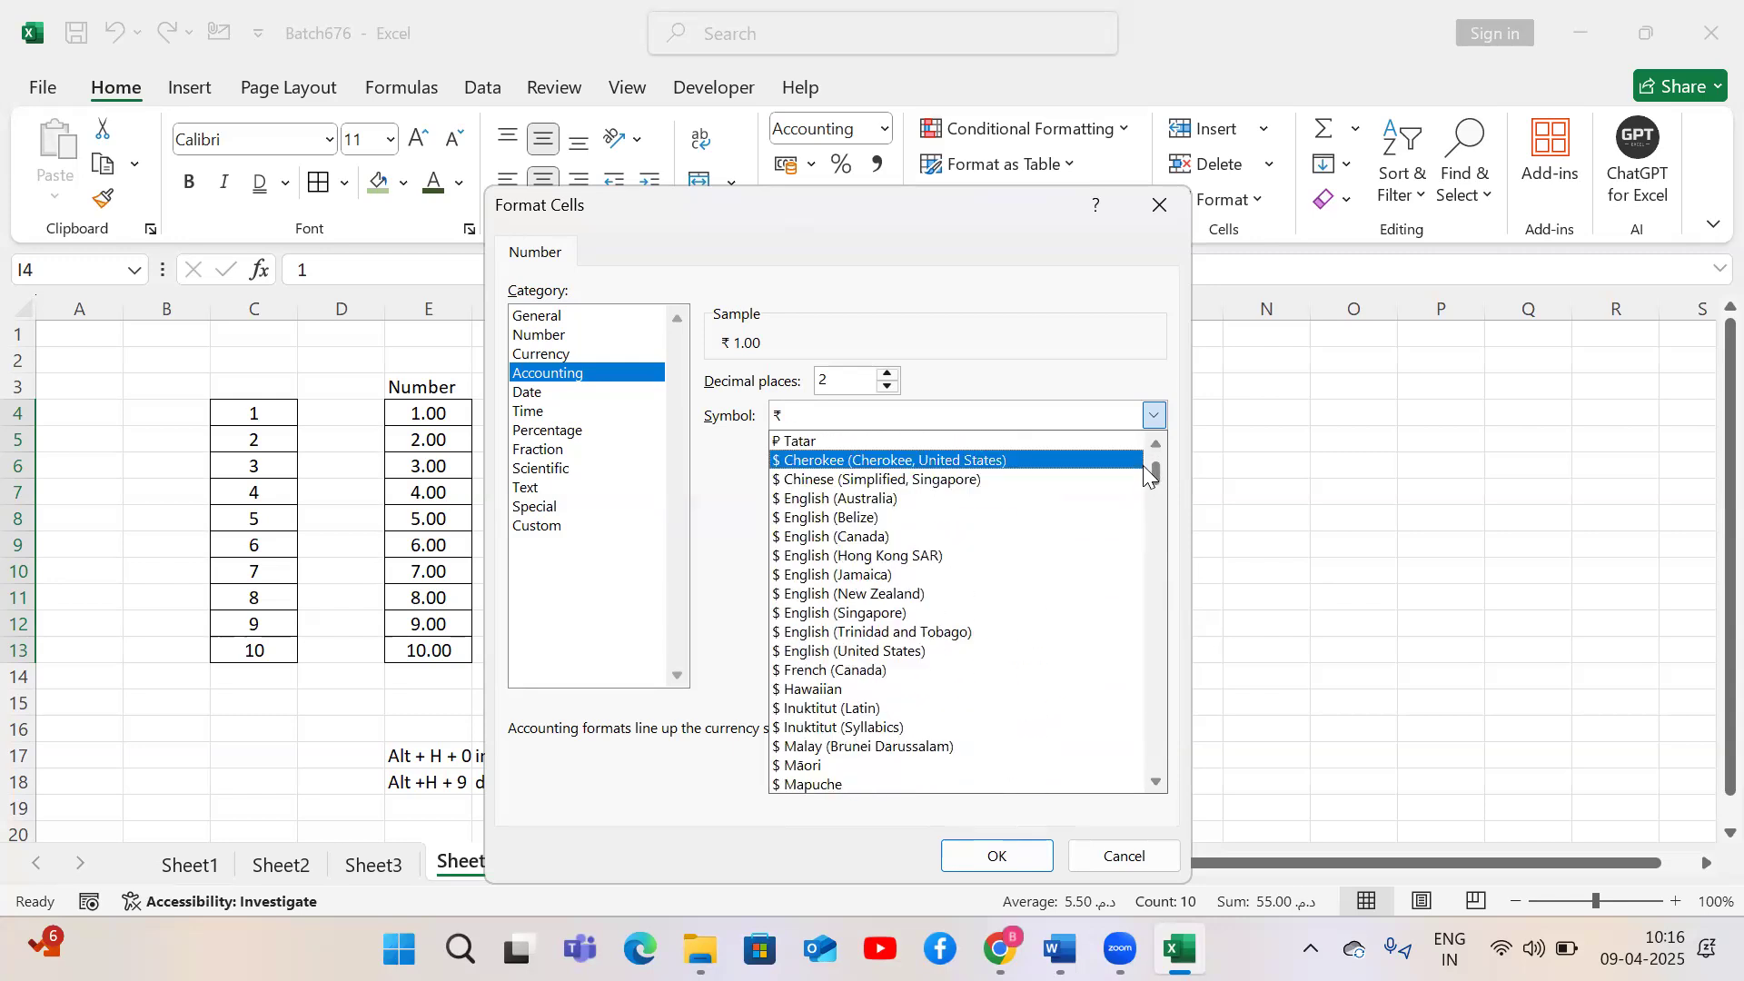
Set the accounting symbol of I4:I13 to ₽ Sakha and confirm the dialog
{"action": "left_click", "coordinate": [852, 407]}
{"action": "left_click", "coordinate": [1153, 415]}
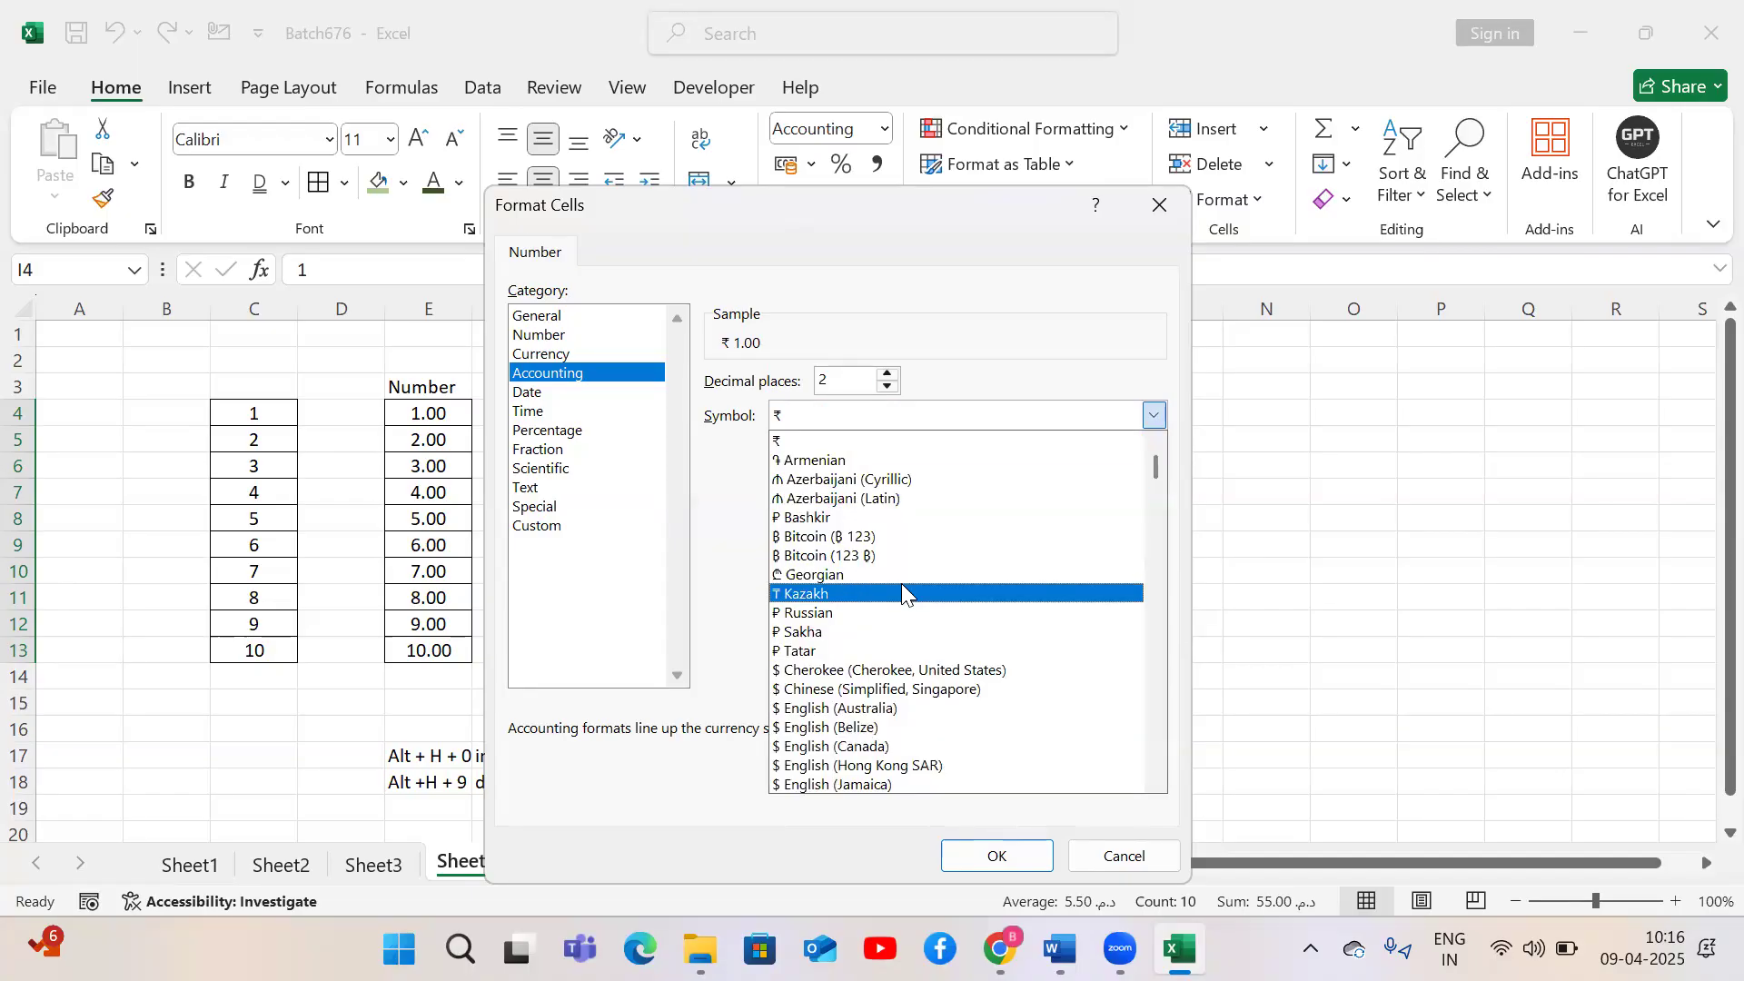
{"action": "type", "text": "et"}
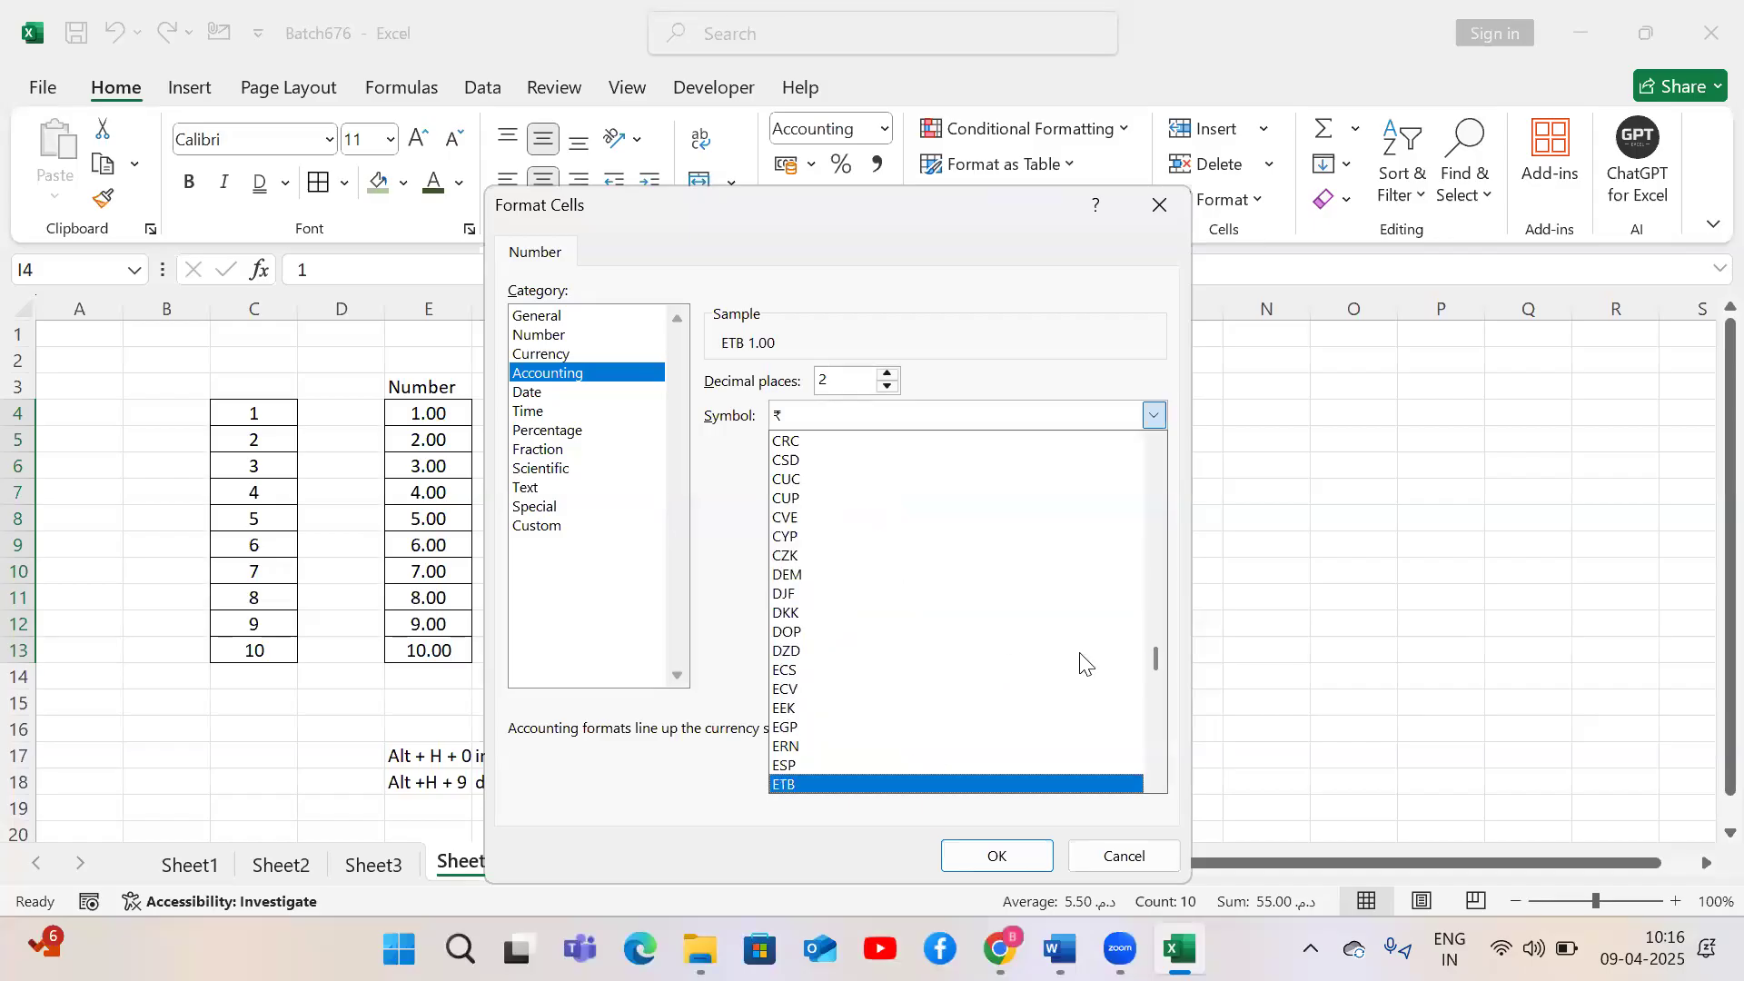
{"action": "left_click_drag", "start_coordinate": [1155, 654], "coordinate": [1157, 663]}
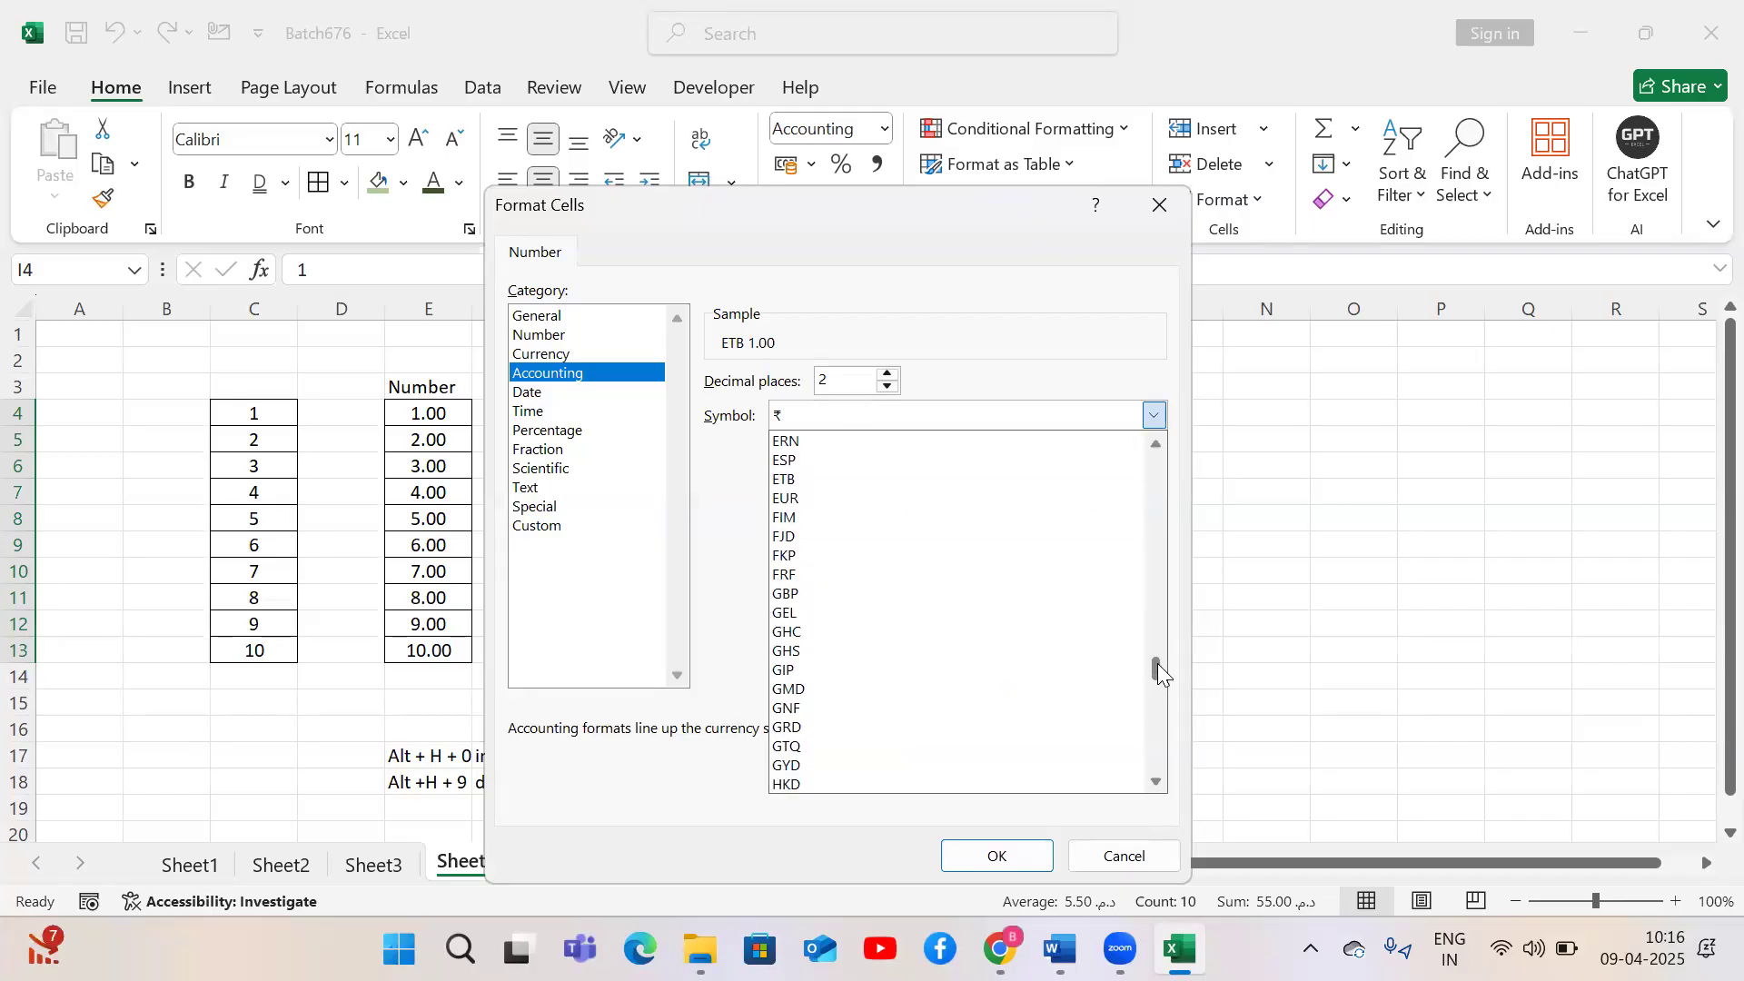
{"action": "type", "text": "et"}
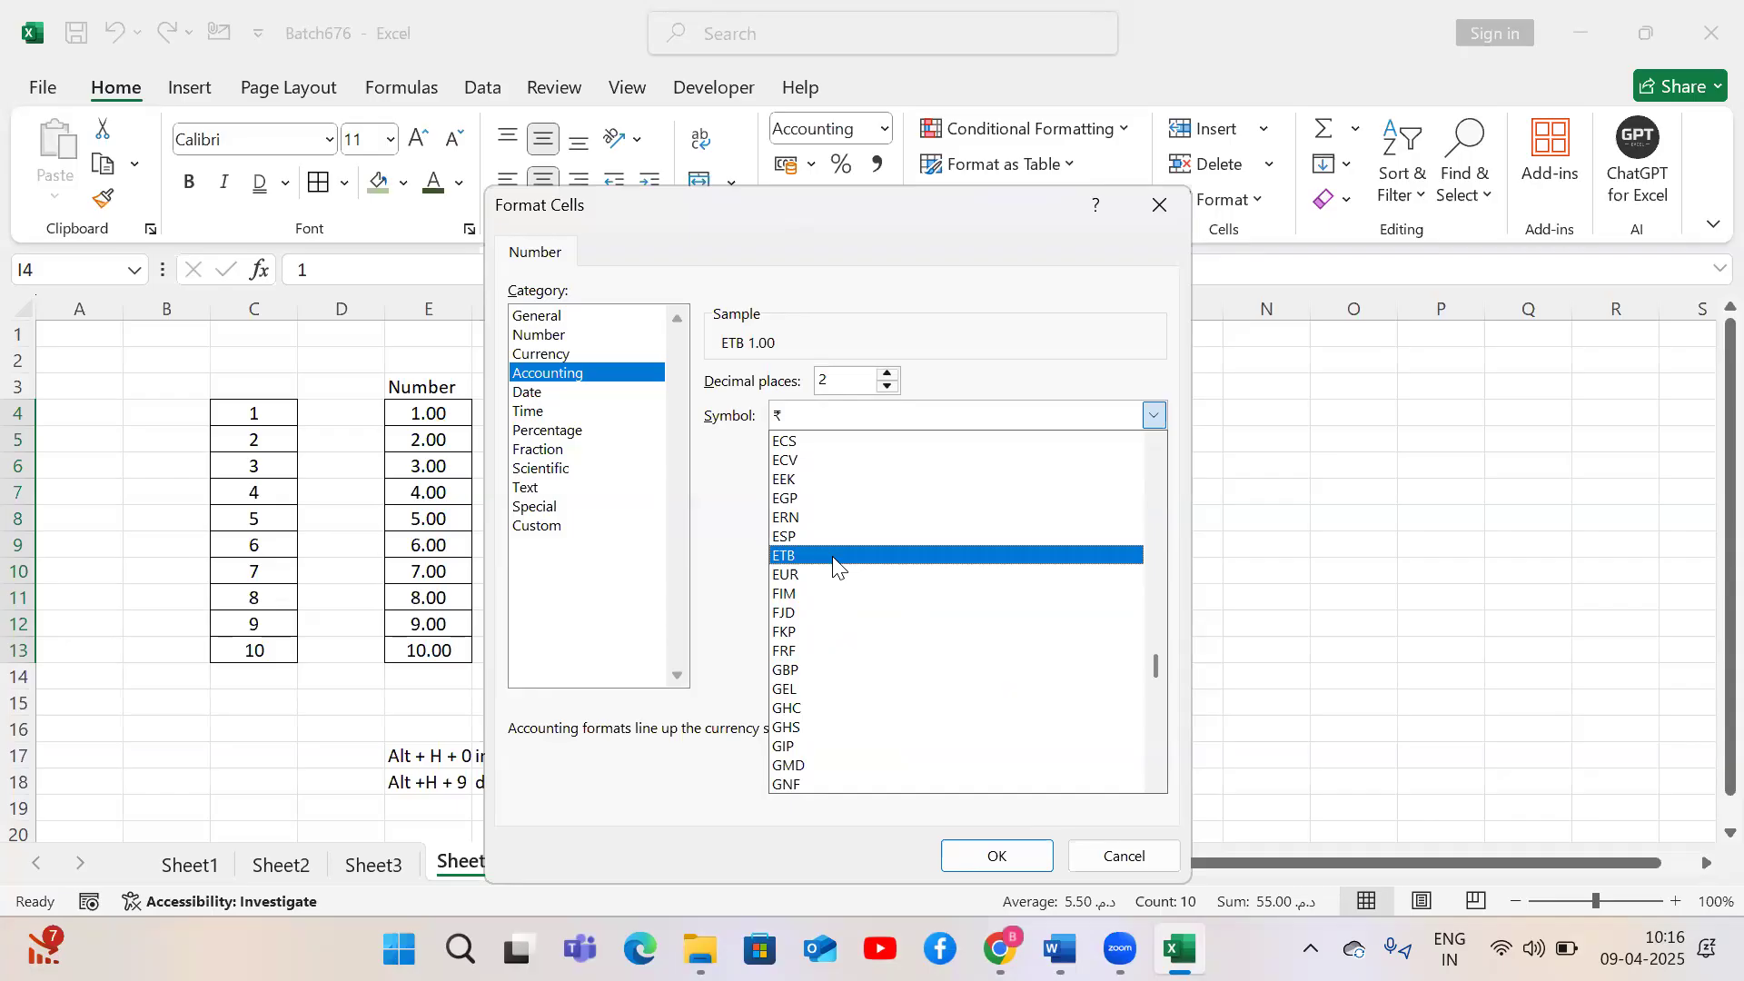
{"action": "left_click", "coordinate": [1158, 203]}
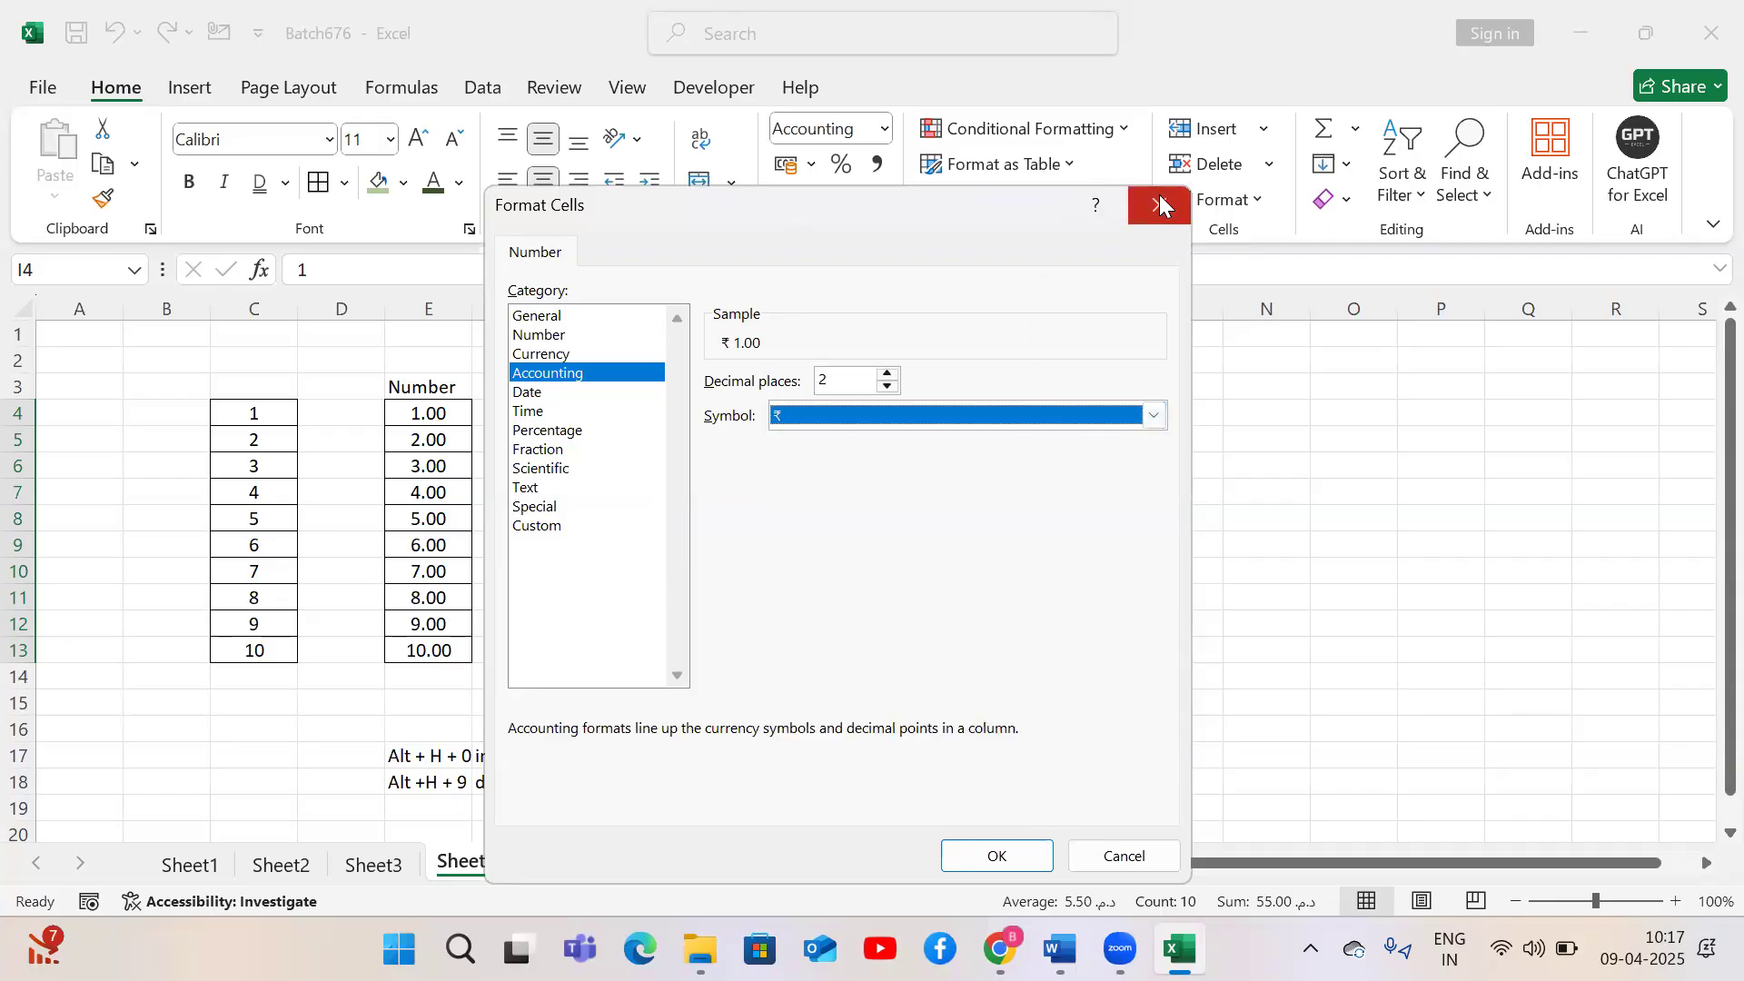
{"action": "left_click", "coordinate": [1153, 415]}
{"action": "left_click", "coordinate": [833, 634]}
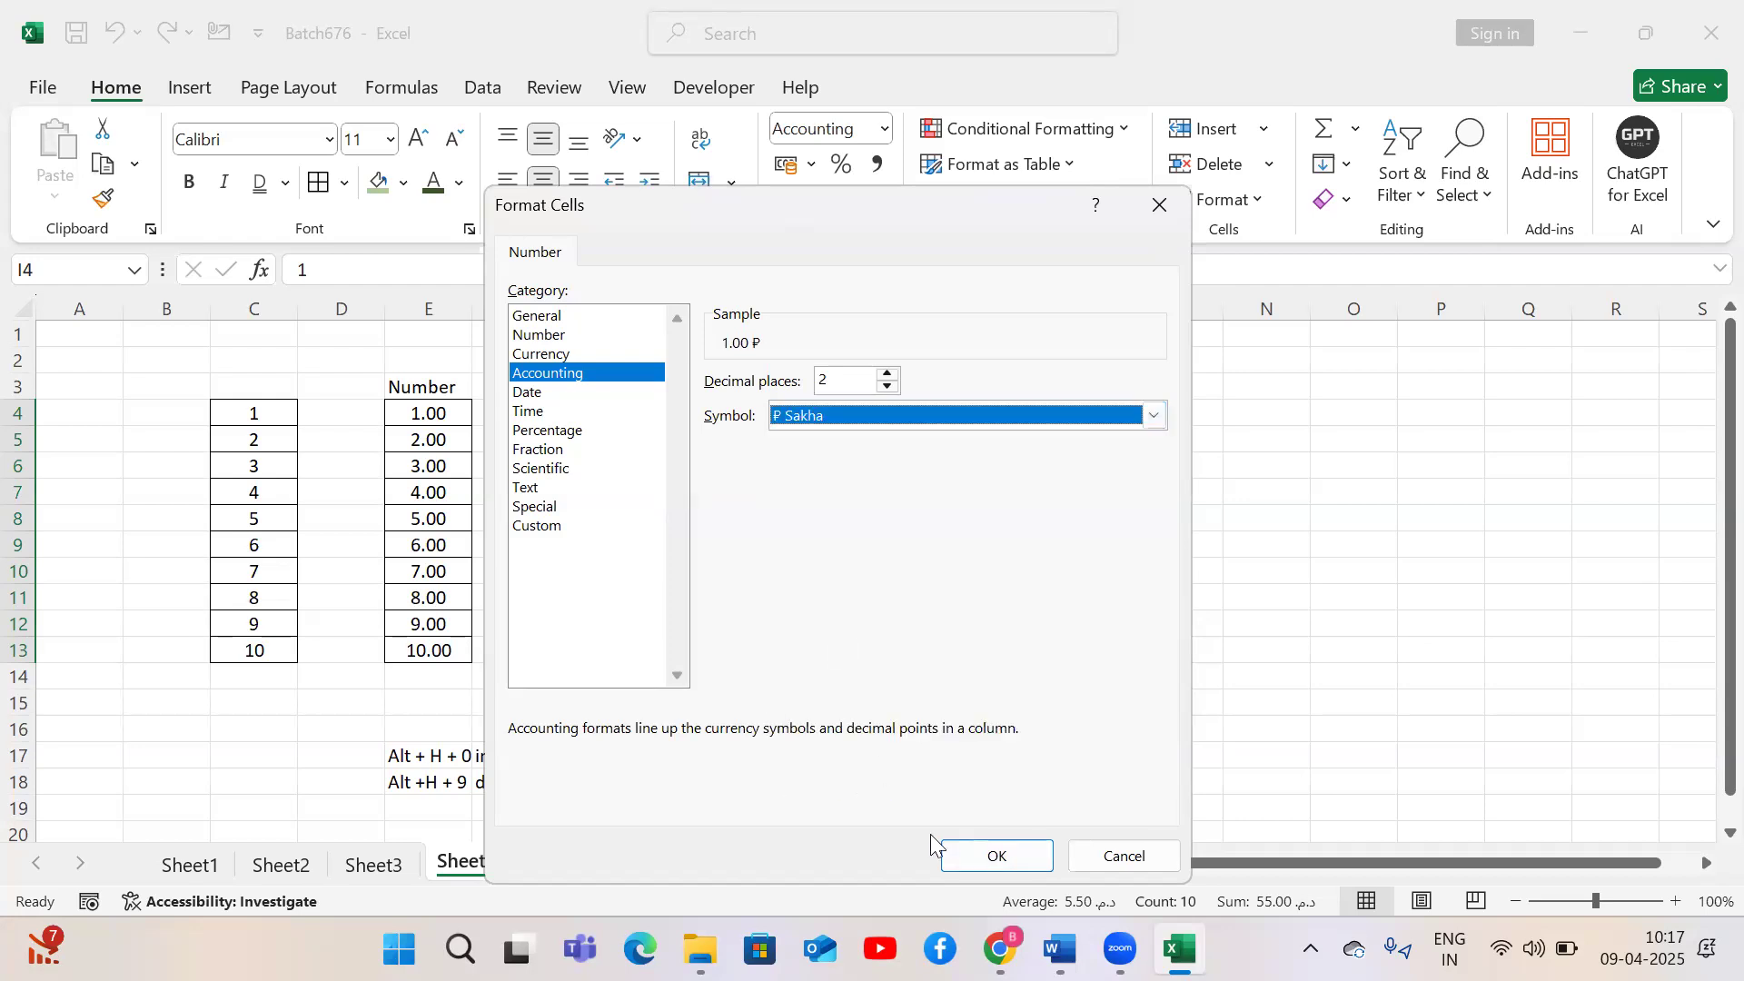
{"action": "left_click", "coordinate": [973, 857]}
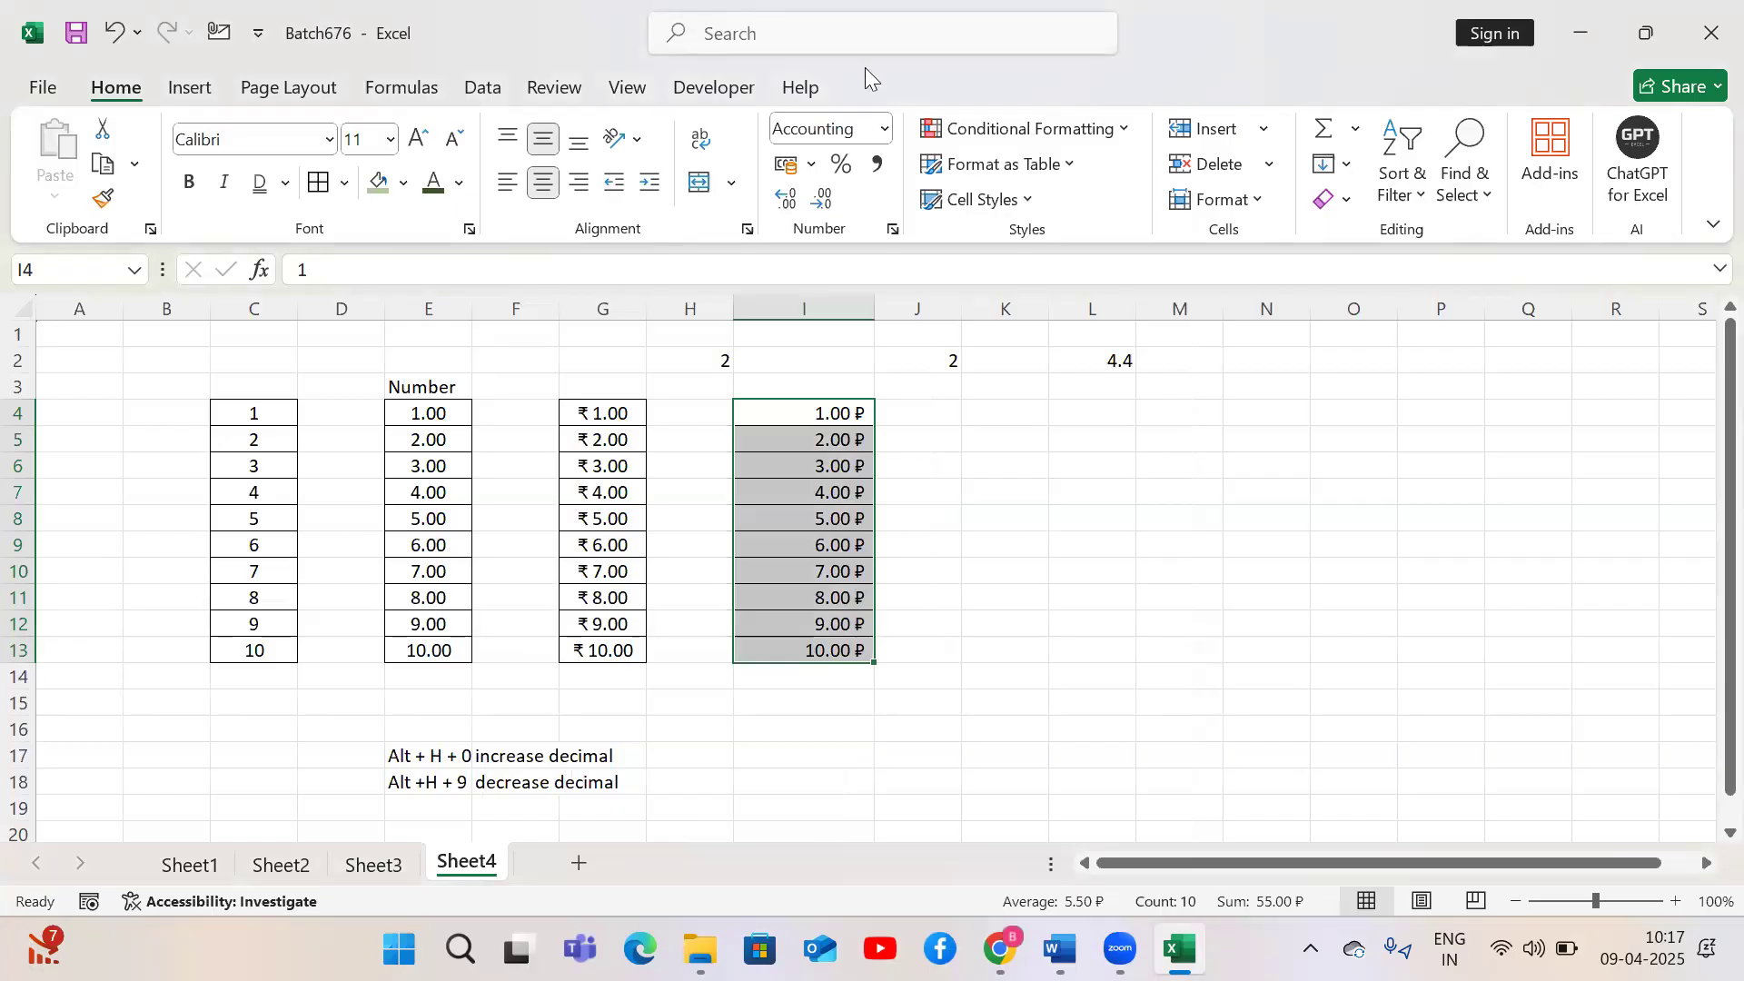
Copy the values in C4:C13 into K4:K13
{"action": "left_click", "coordinate": [886, 129]}
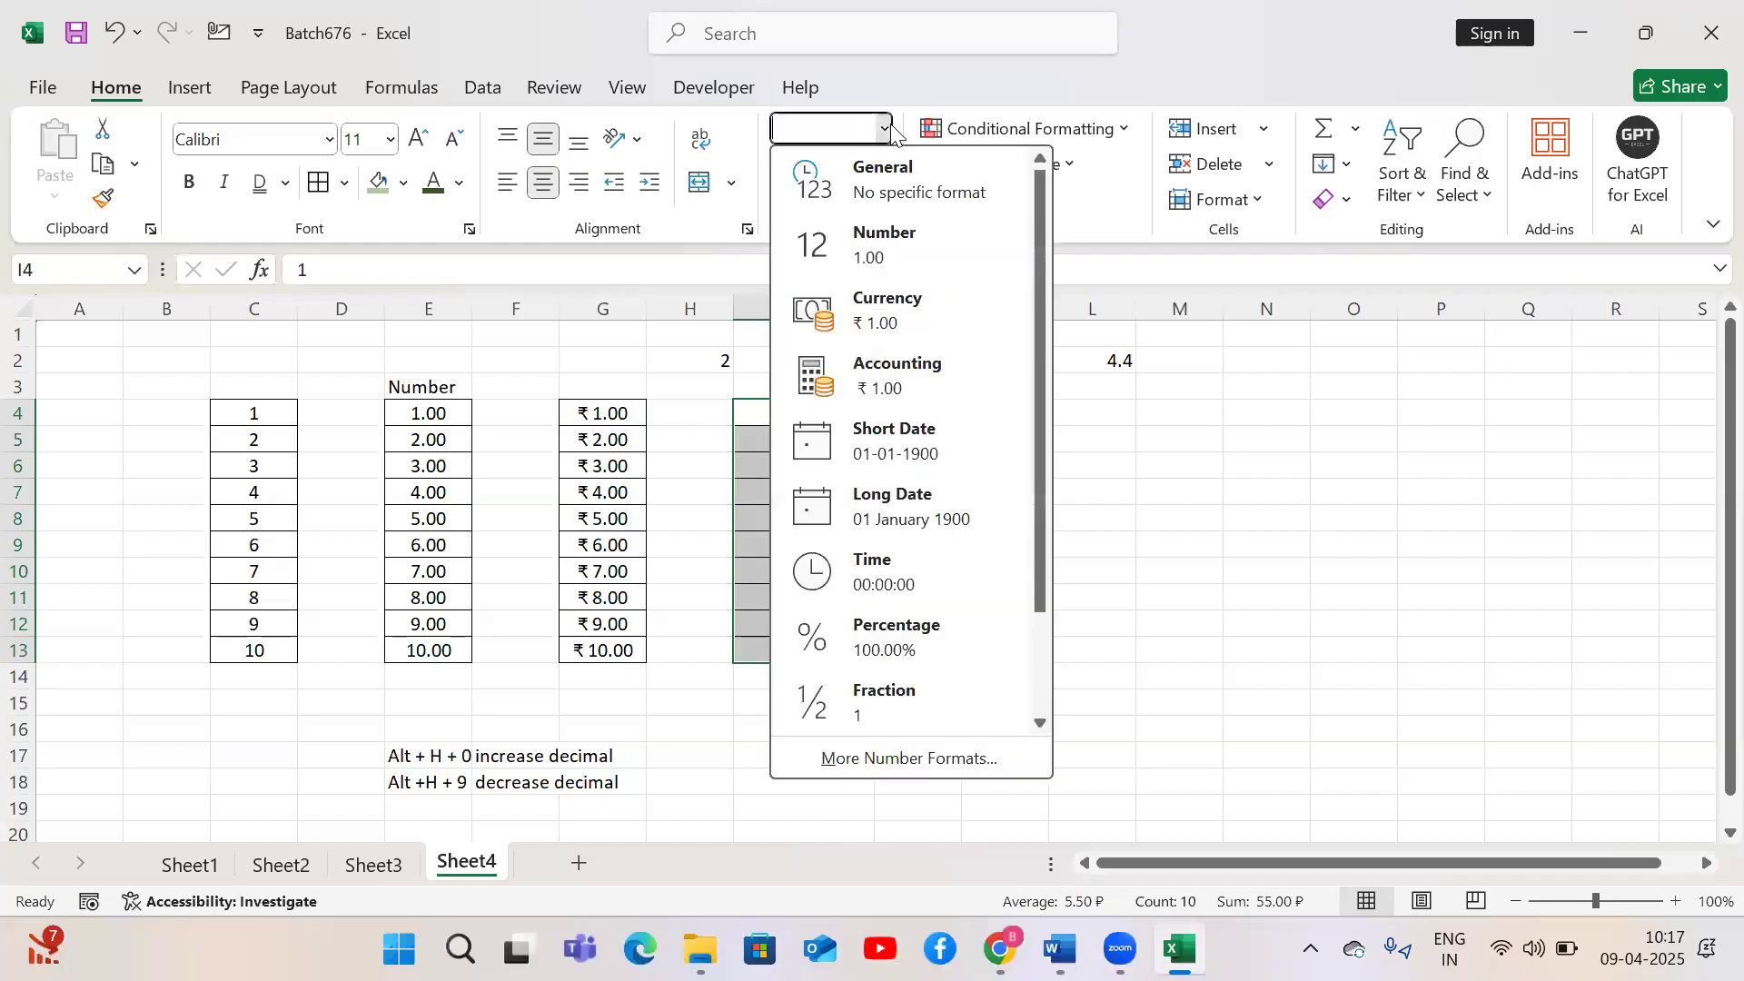
{"action": "left_click", "coordinate": [498, 563]}
{"action": "left_click_drag", "start_coordinate": [271, 418], "coordinate": [245, 672]}
{"action": "key", "text": "ctrl+c"}
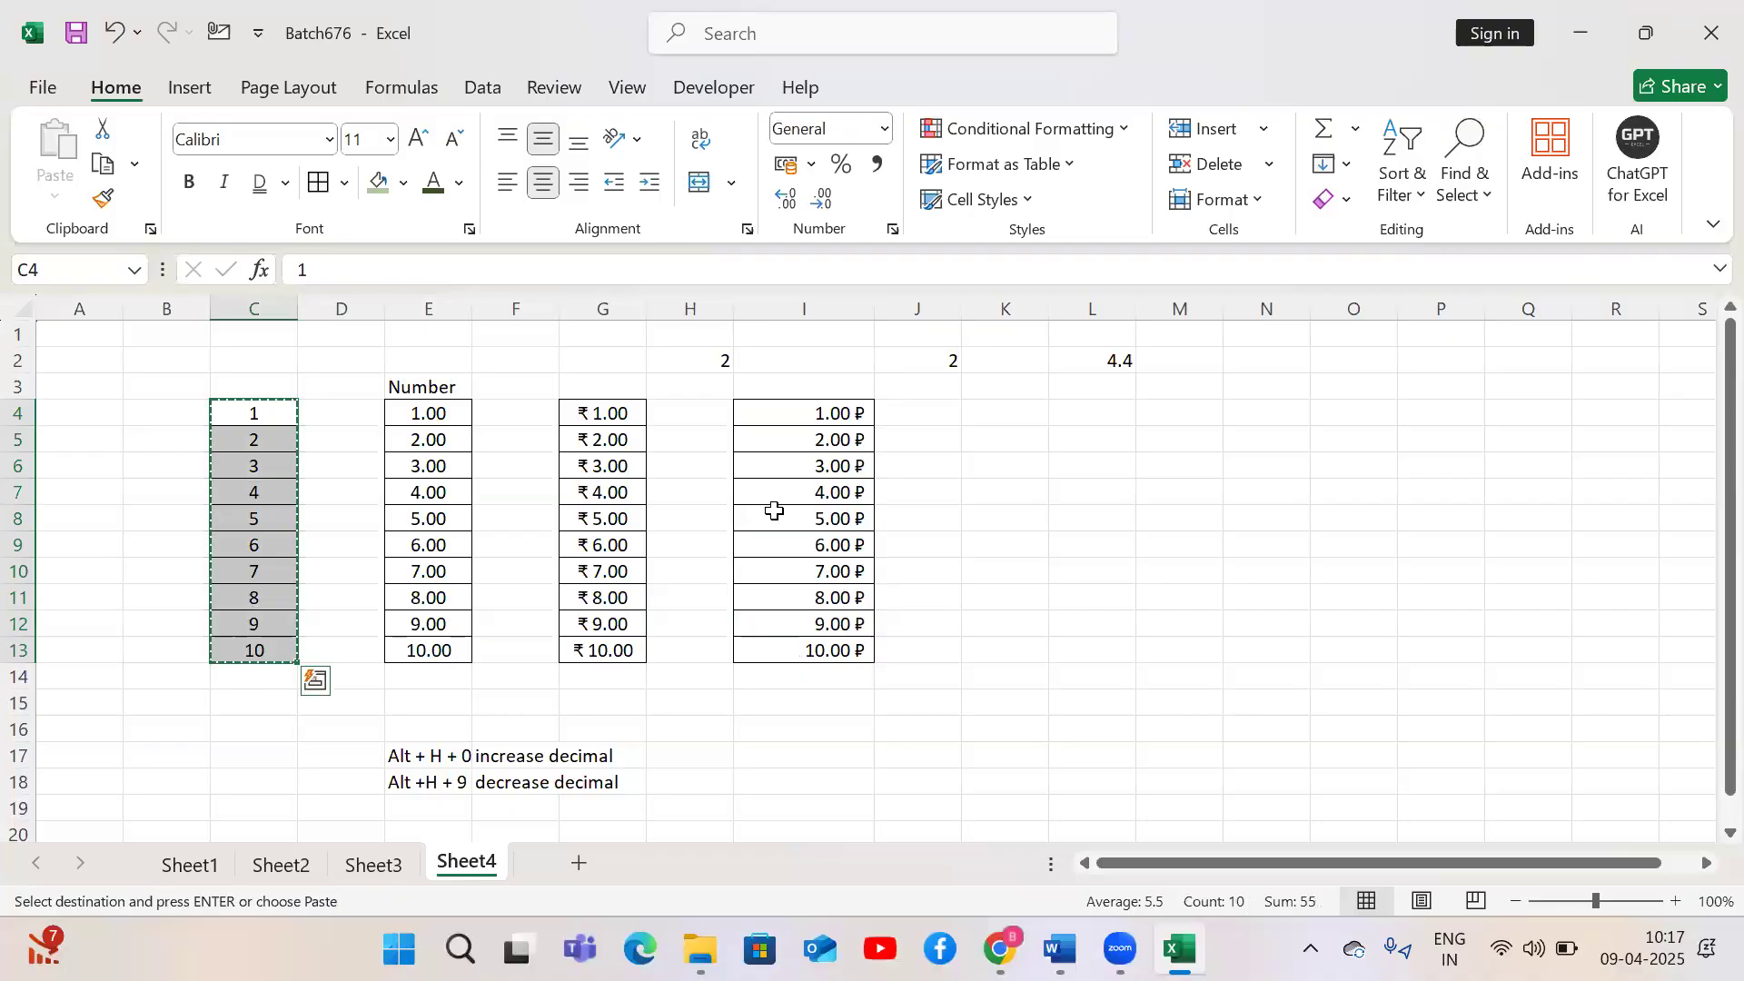
{"action": "left_click", "coordinate": [1015, 429]}
{"action": "key", "text": "ctrl+v"}
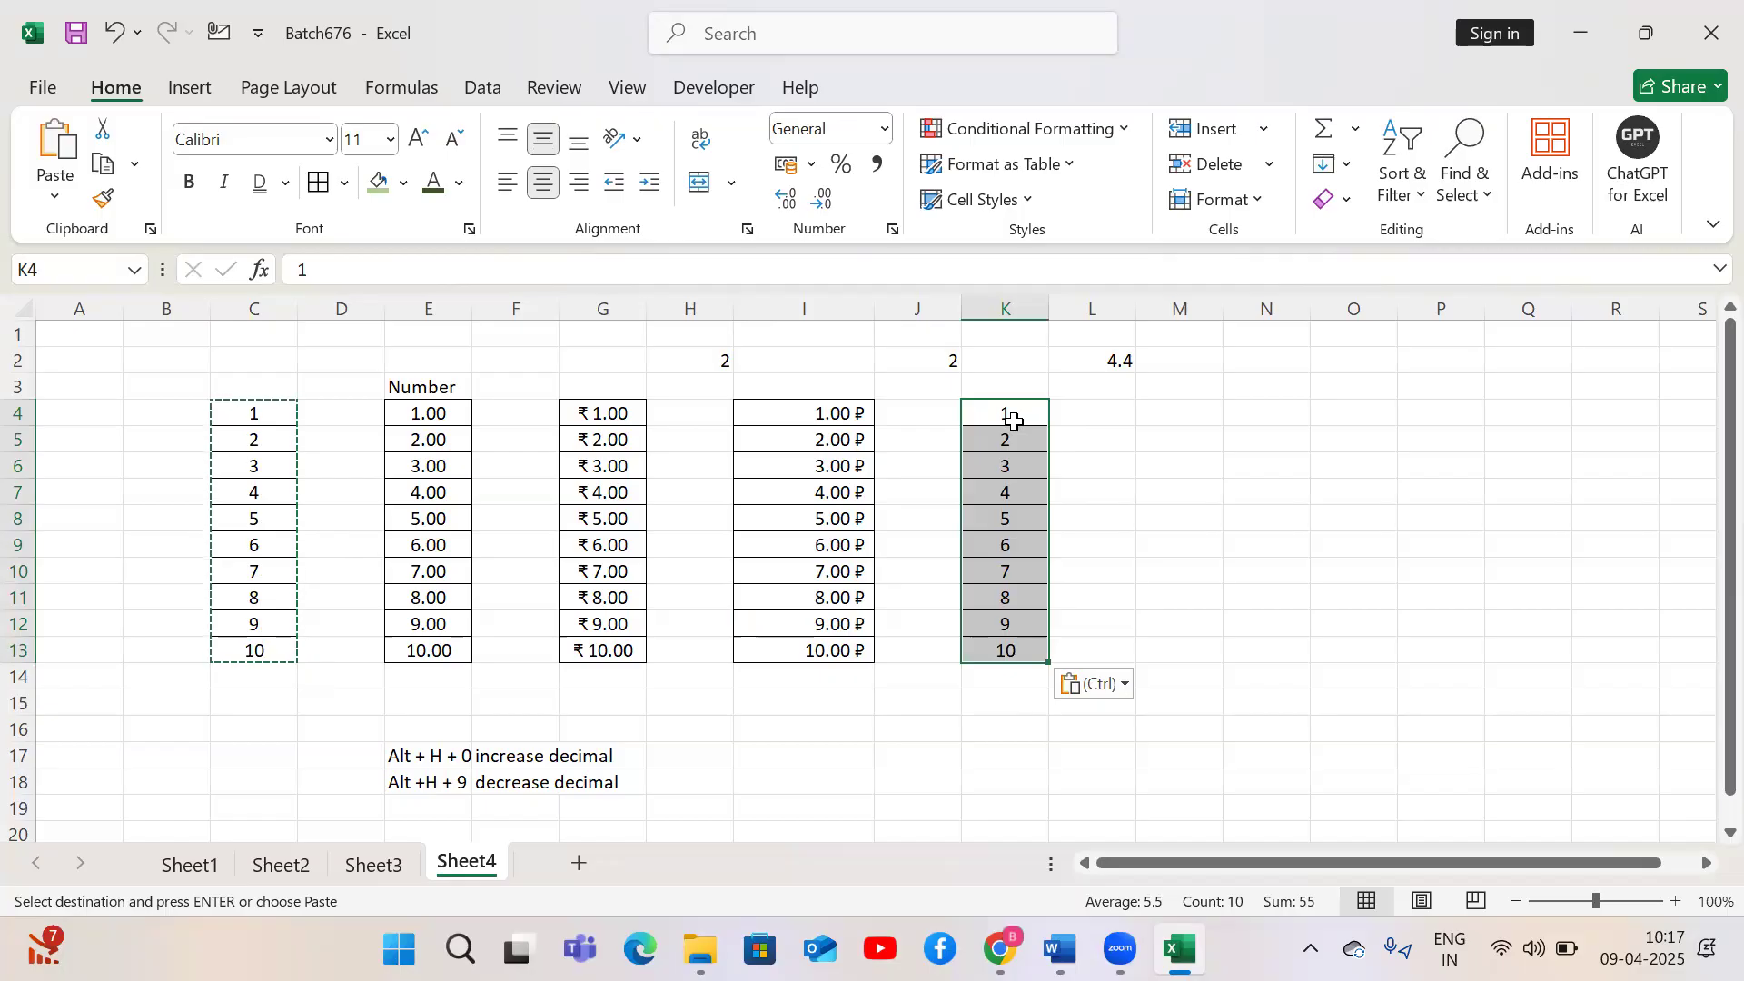
Apply the Short Date number format to K4:K13 and step through the converted cells
{"action": "left_click", "coordinate": [884, 129]}
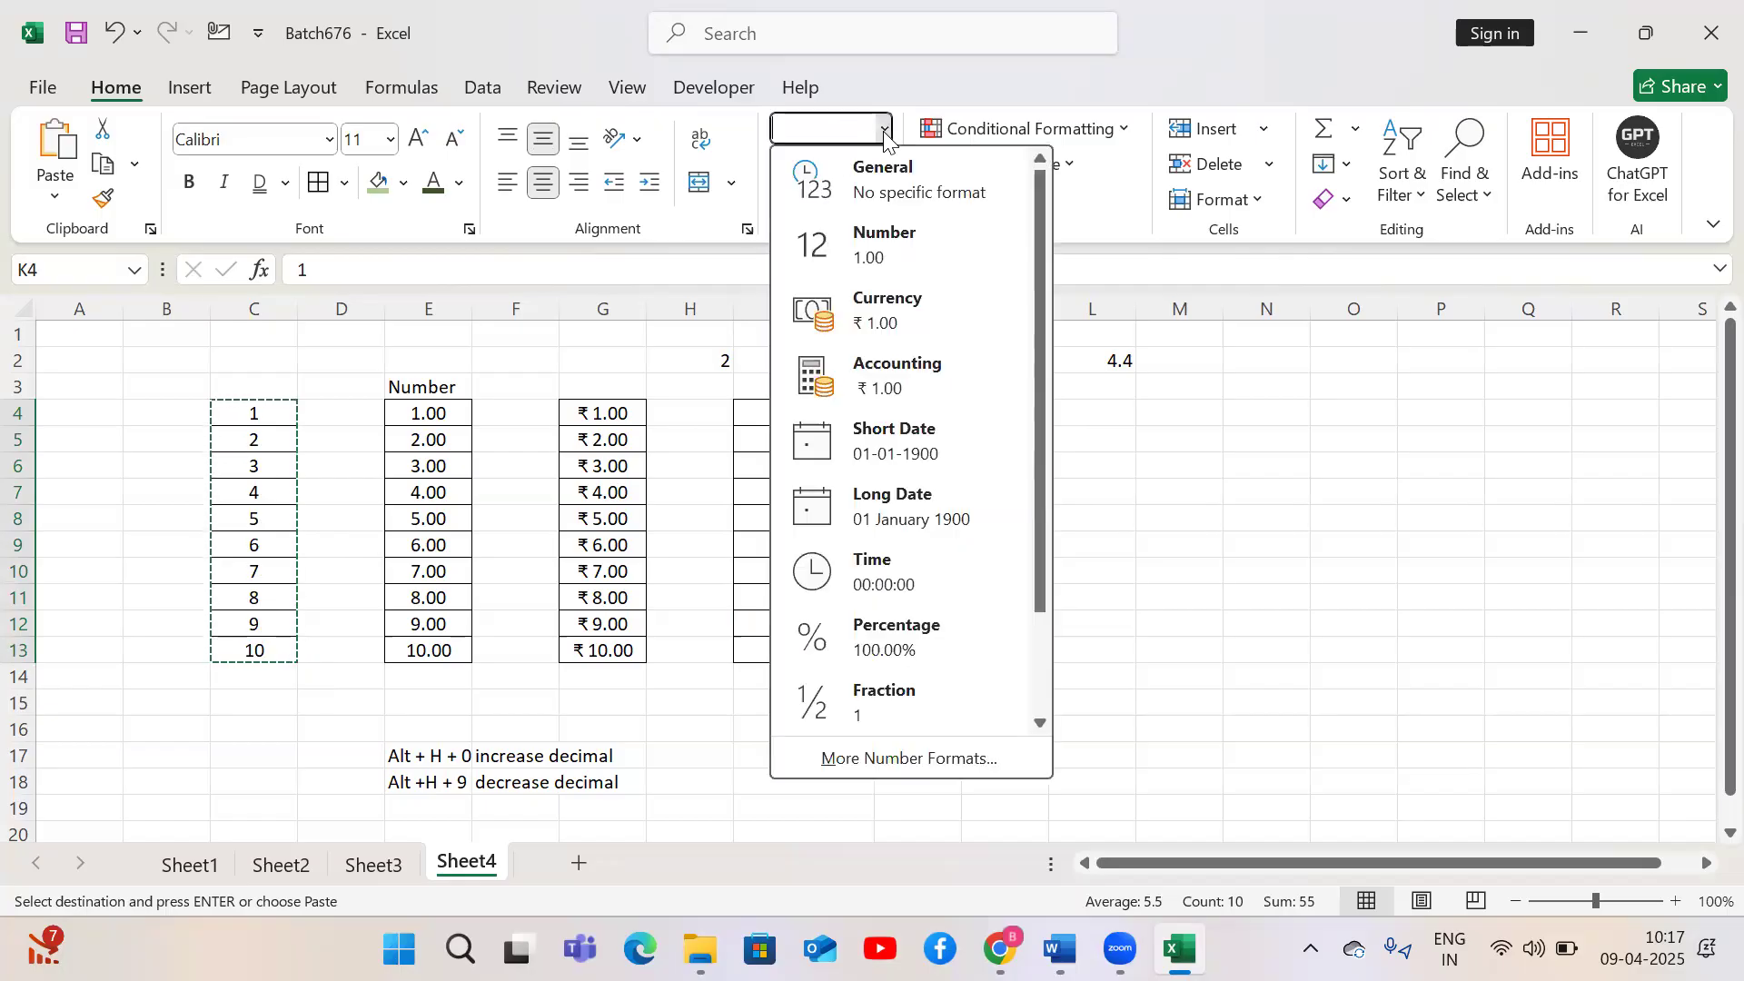
{"action": "left_click", "coordinate": [896, 443]}
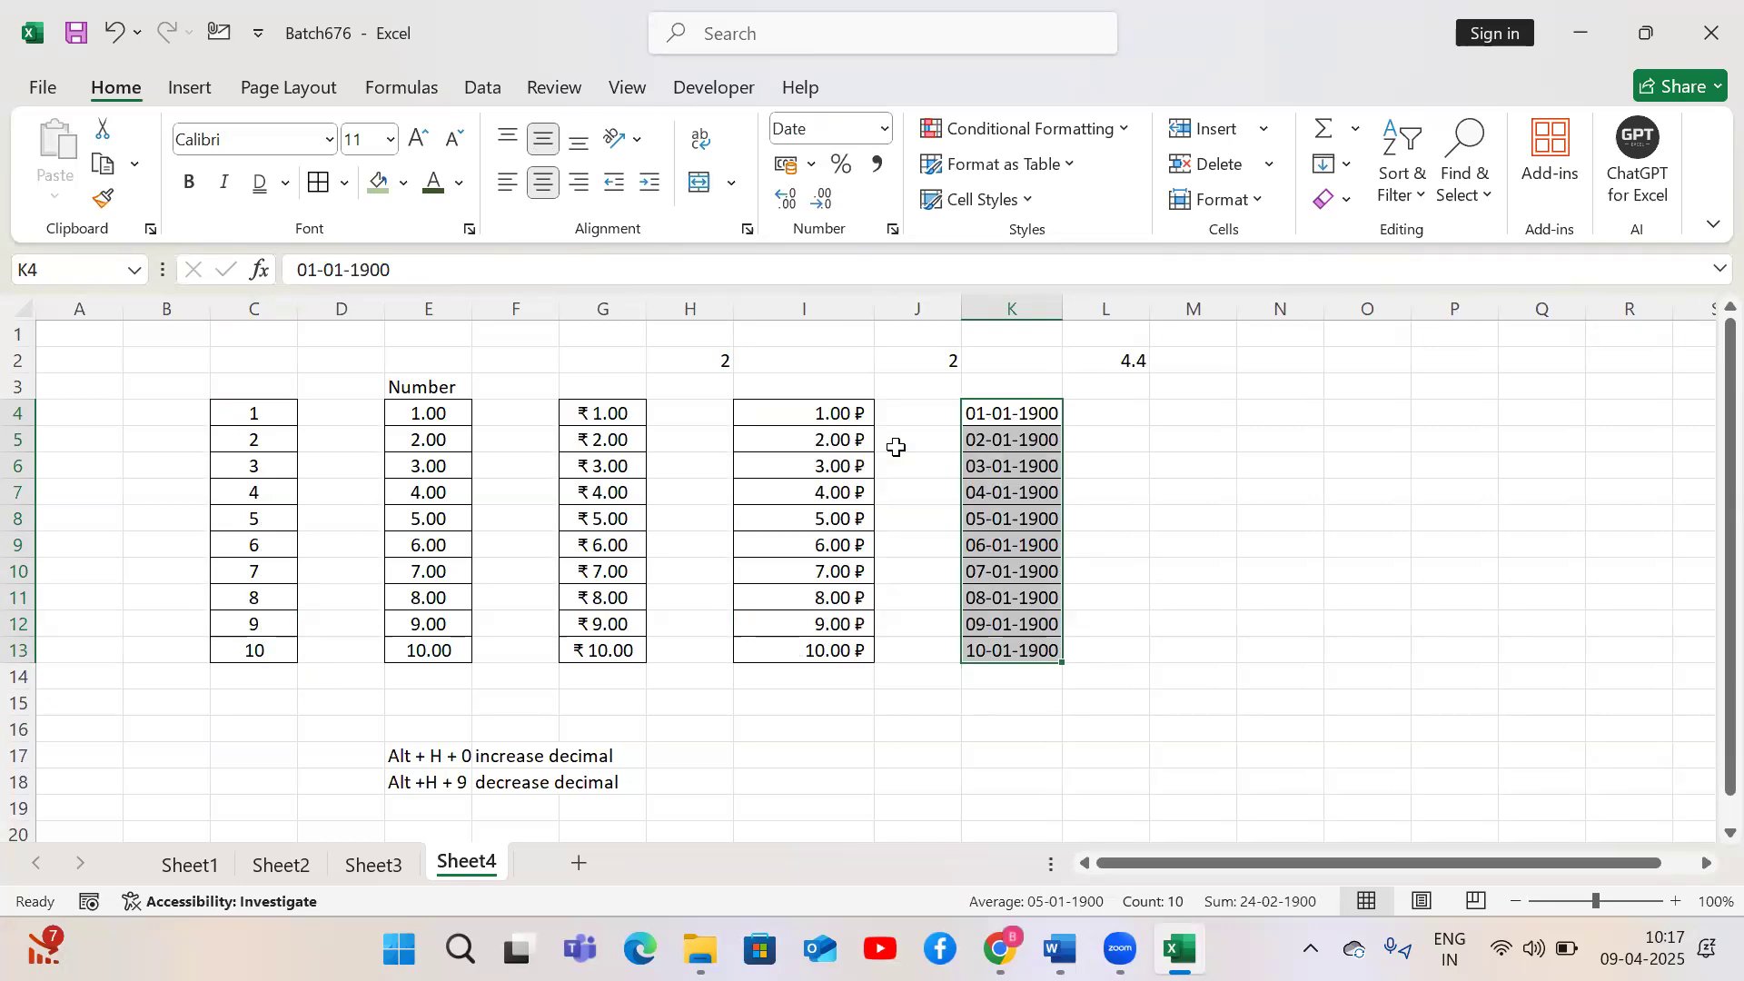
{"action": "key", "text": "Up"}
{"action": "key", "text": "Down"}
{"action": "key", "text": "Down"}
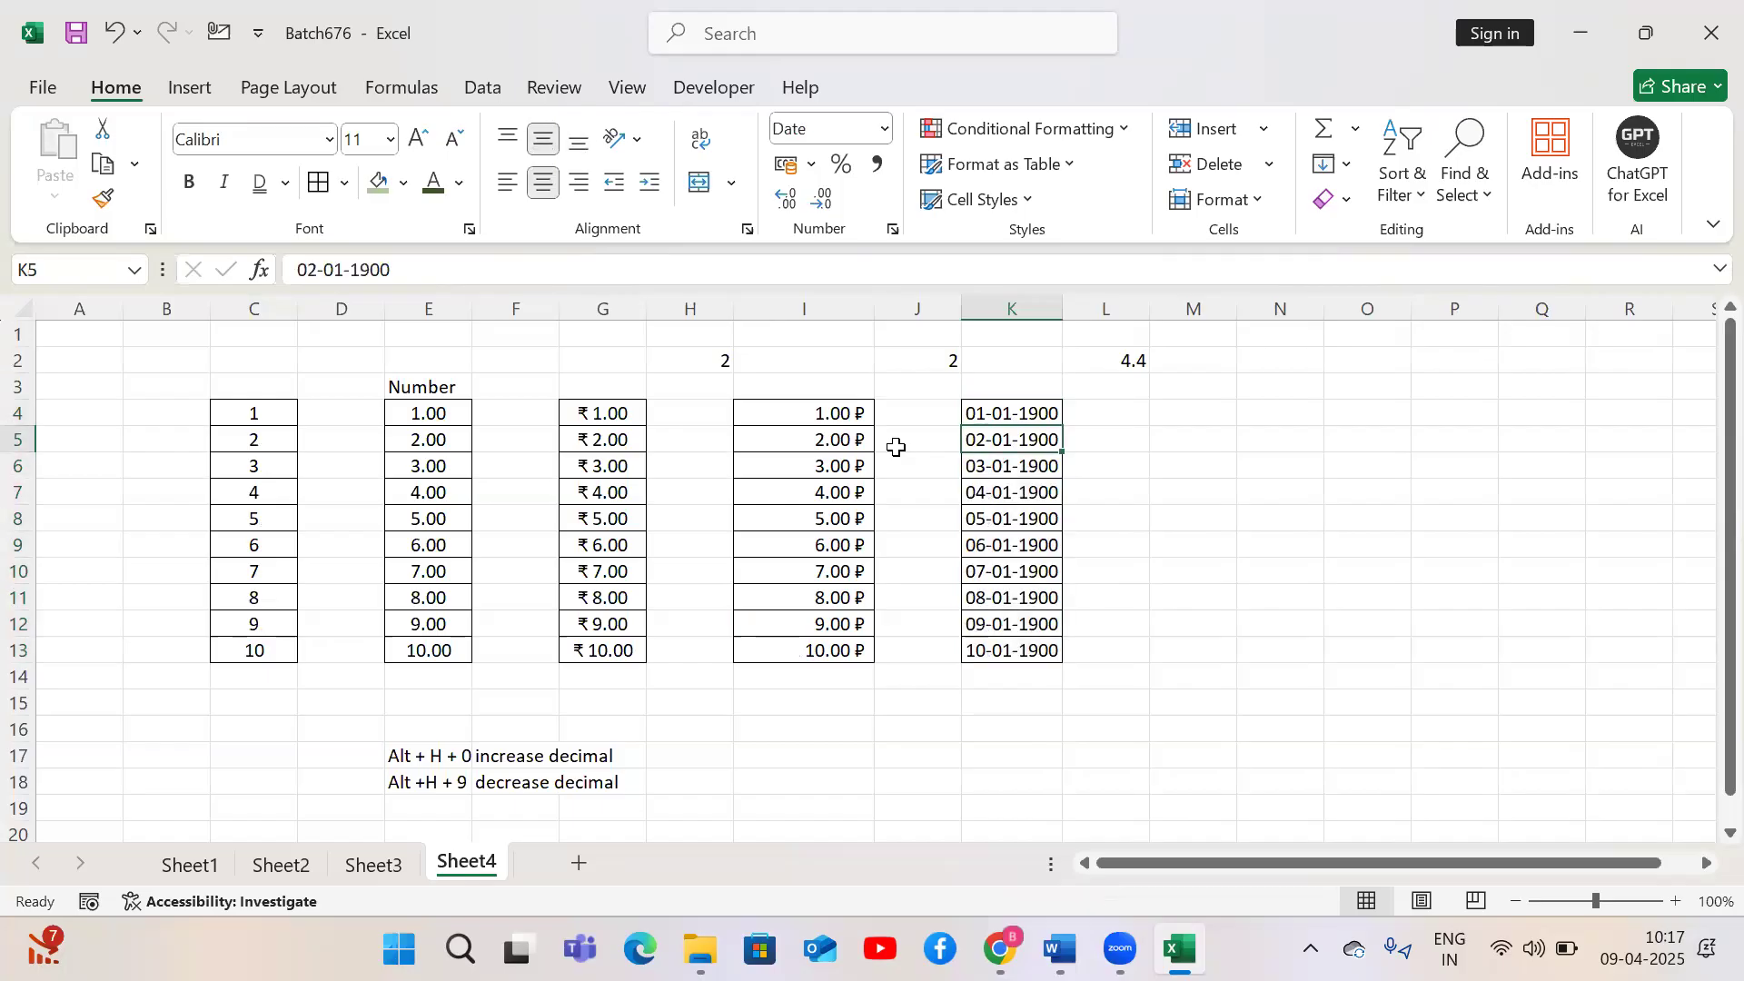
{"action": "key", "text": "Down"}
{"action": "key", "text": "Down"}
{"action": "key", "text": "ctrl+Down"}
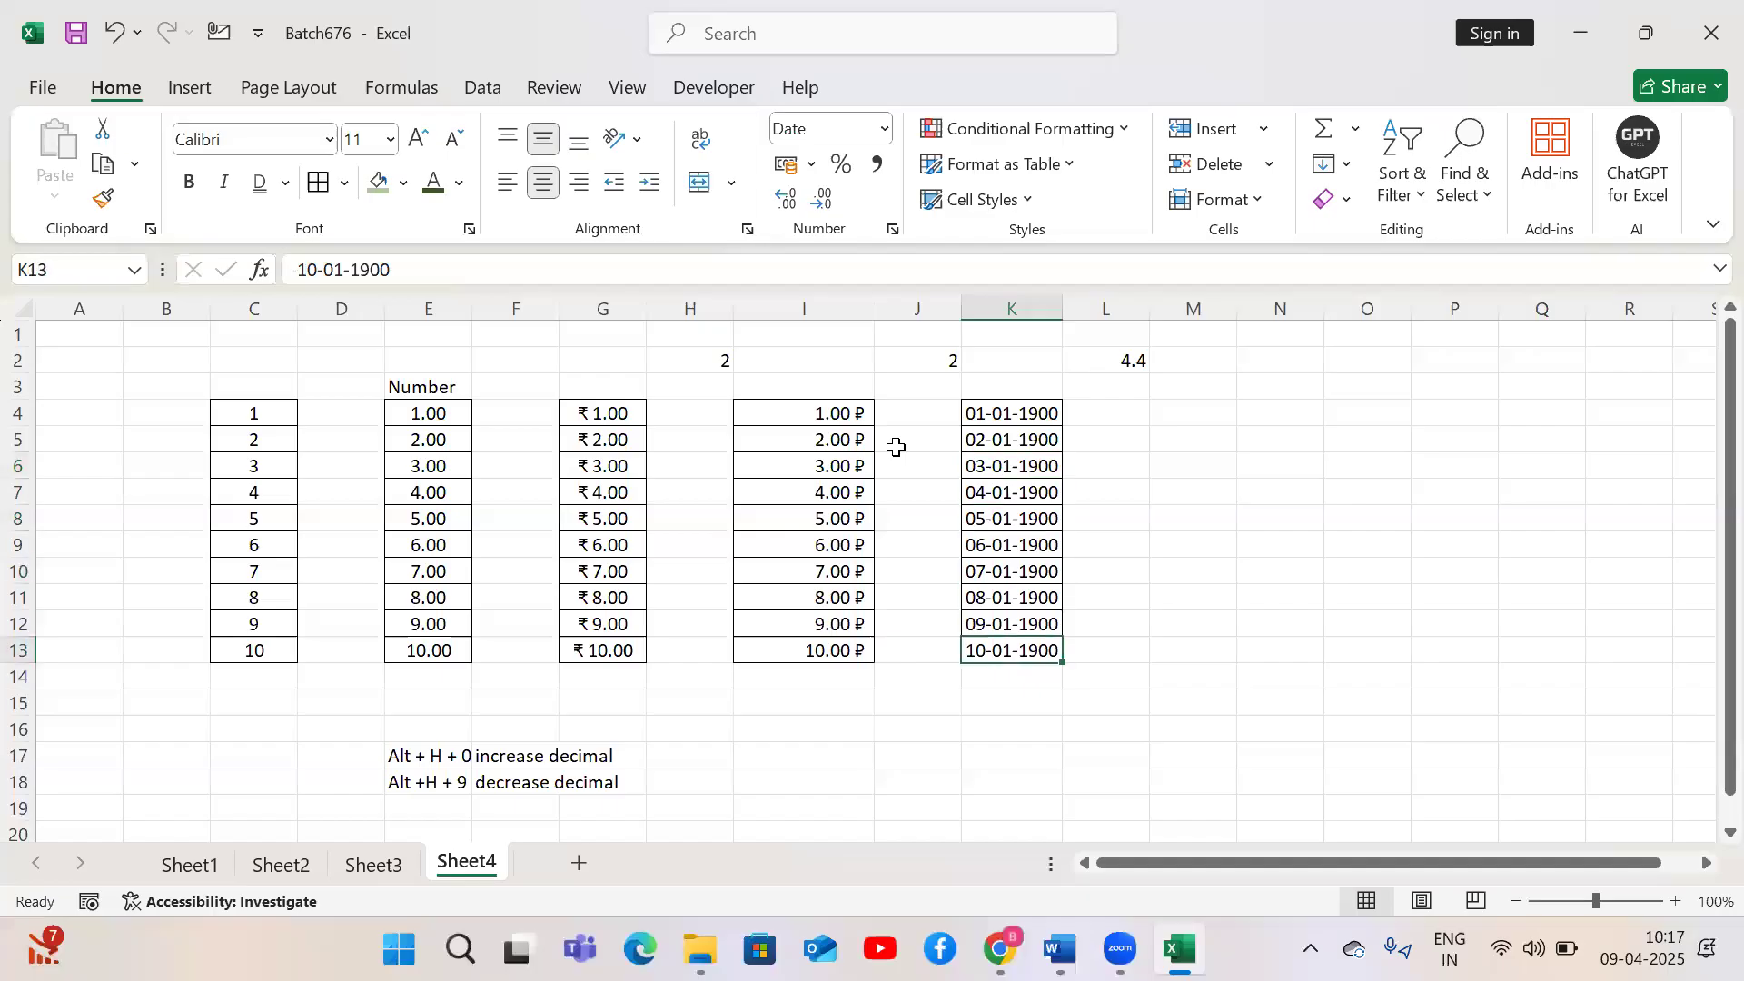
Copy the values in C4:C13 into L4:L13
{"action": "key", "text": "Left"}
{"action": "key", "text": "Left"}
{"action": "key", "text": "Left"}
{"action": "key", "text": "Left"}
{"action": "key", "text": "Left"}
{"action": "key", "text": "Left"}
{"action": "key", "text": "Left"}
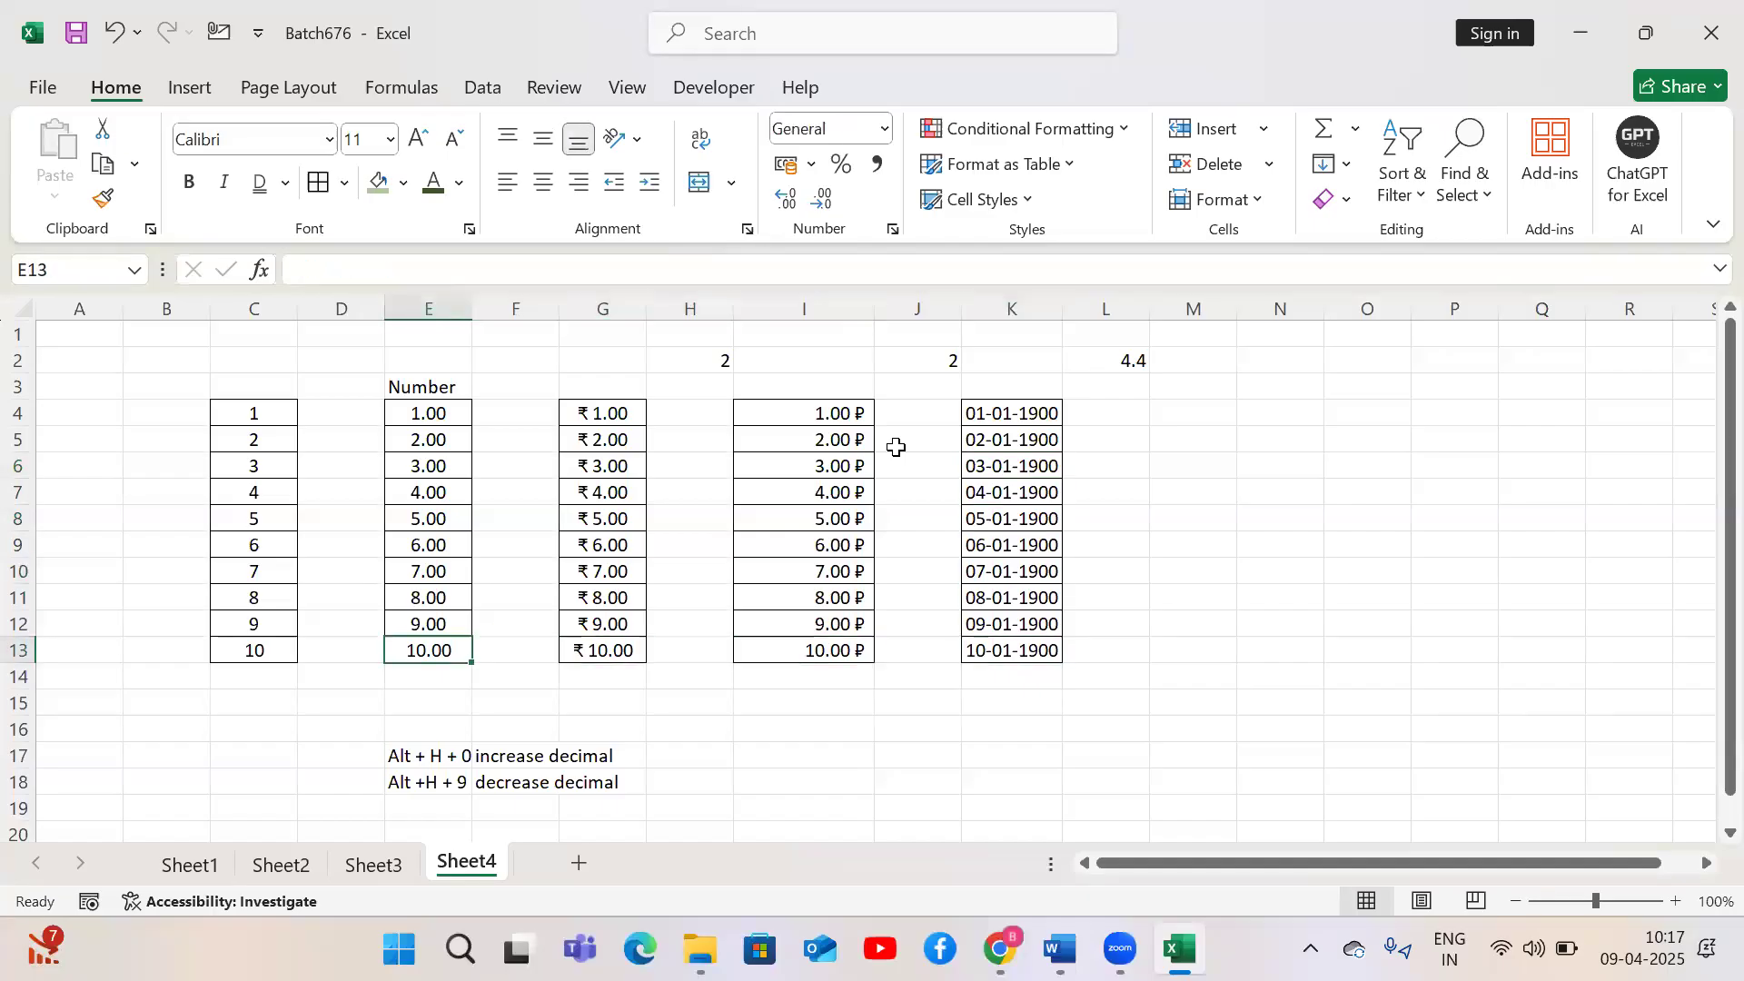
{"action": "key", "text": "Left"}
{"action": "key", "text": "ctrl+Up"}
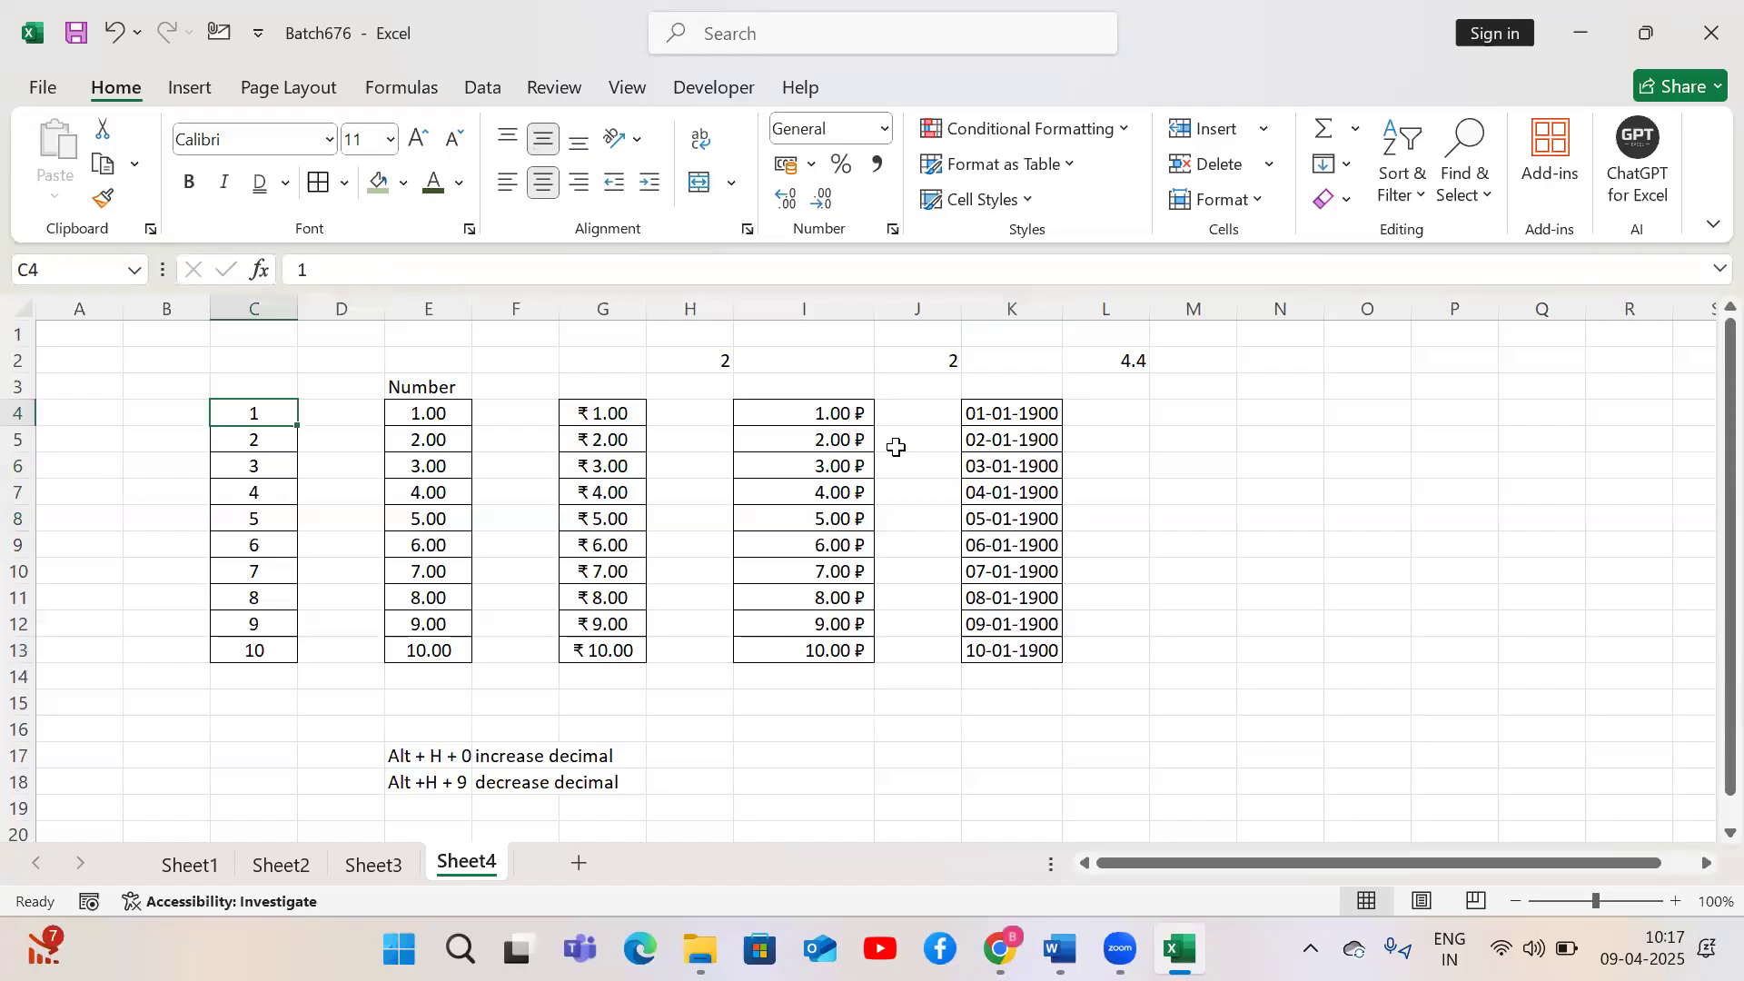
{"action": "key", "text": "ctrl+shift+Down"}
{"action": "key", "text": "ctrl+c"}
{"action": "key", "text": "Right"}
{"action": "key", "text": "Right"}
{"action": "key", "text": "Right"}
{"action": "key", "text": "Right"}
{"action": "key", "text": "Right"}
{"action": "key", "text": "Right"}
{"action": "key", "text": "Right"}
{"action": "key", "text": "Right"}
{"action": "key", "text": "Right"}
{"action": "key", "text": "Right"}
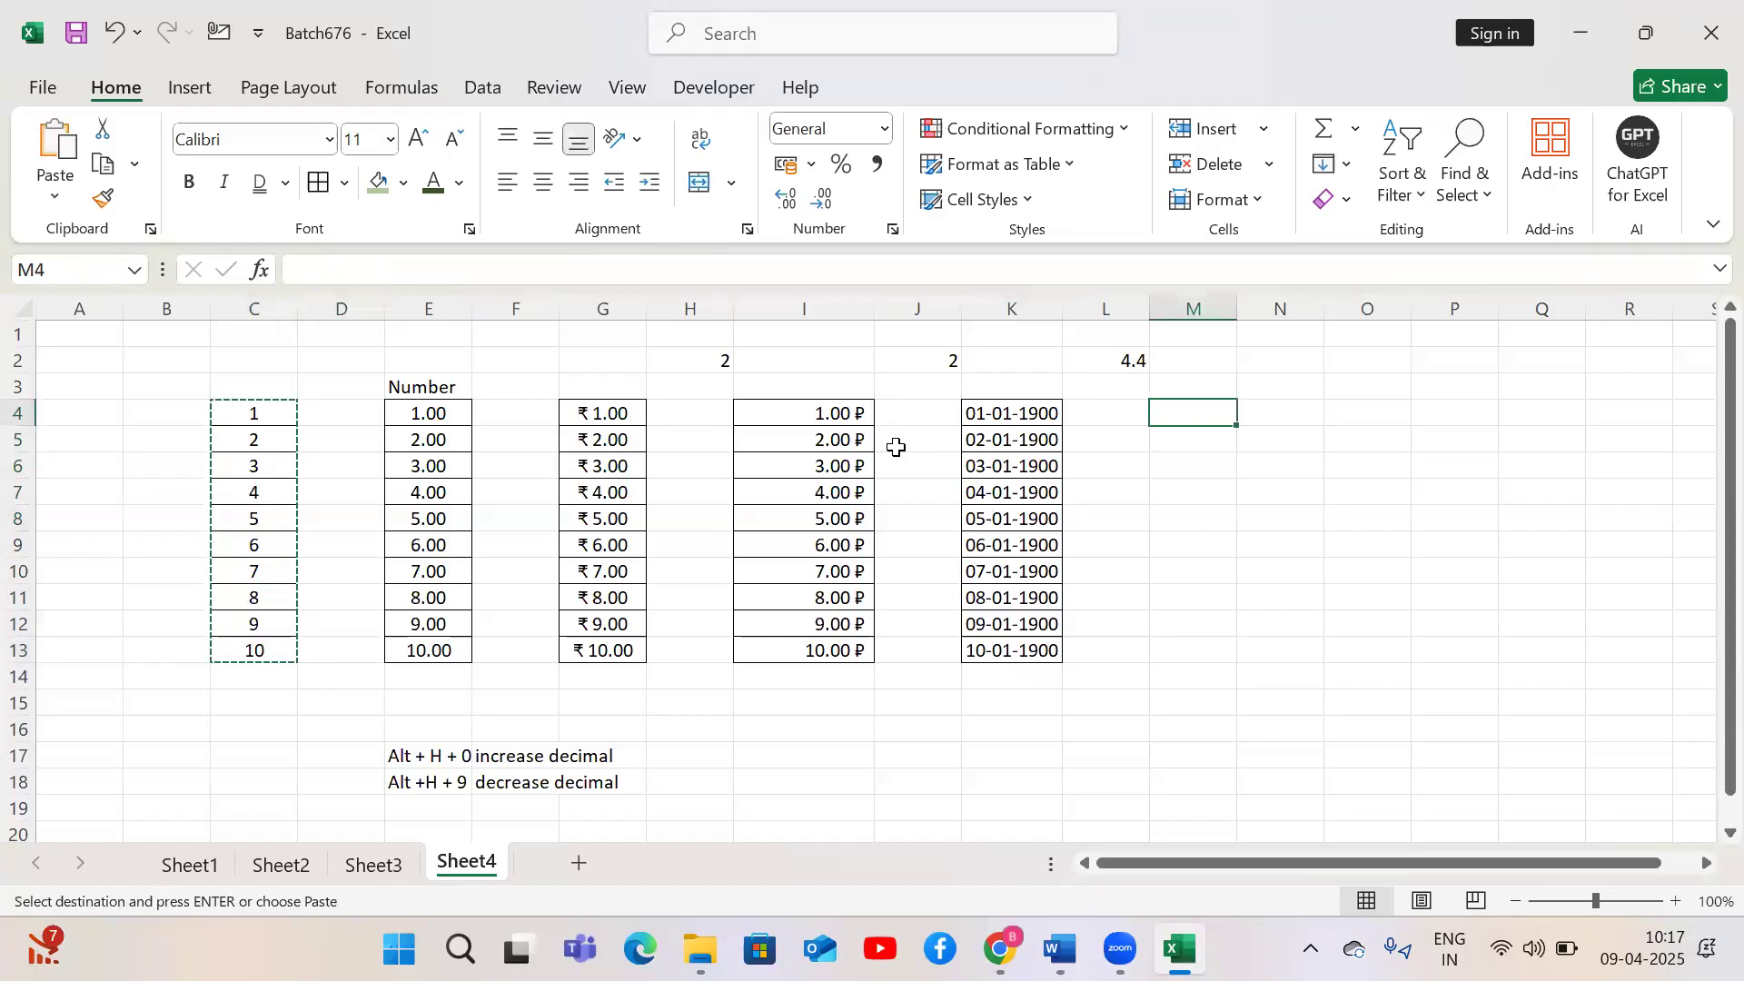
{"action": "key", "text": "Left"}
{"action": "key", "text": "ctrl+v"}
{"action": "key", "text": "Left"}
{"action": "key", "text": "Down"}
{"action": "key", "text": "Up"}
{"action": "key", "text": "ctrl+Down"}
{"action": "key", "text": "ctrl"}
{"action": "key", "text": "Up"}
{"action": "key", "text": "Right"}
{"action": "key", "text": "Right"}
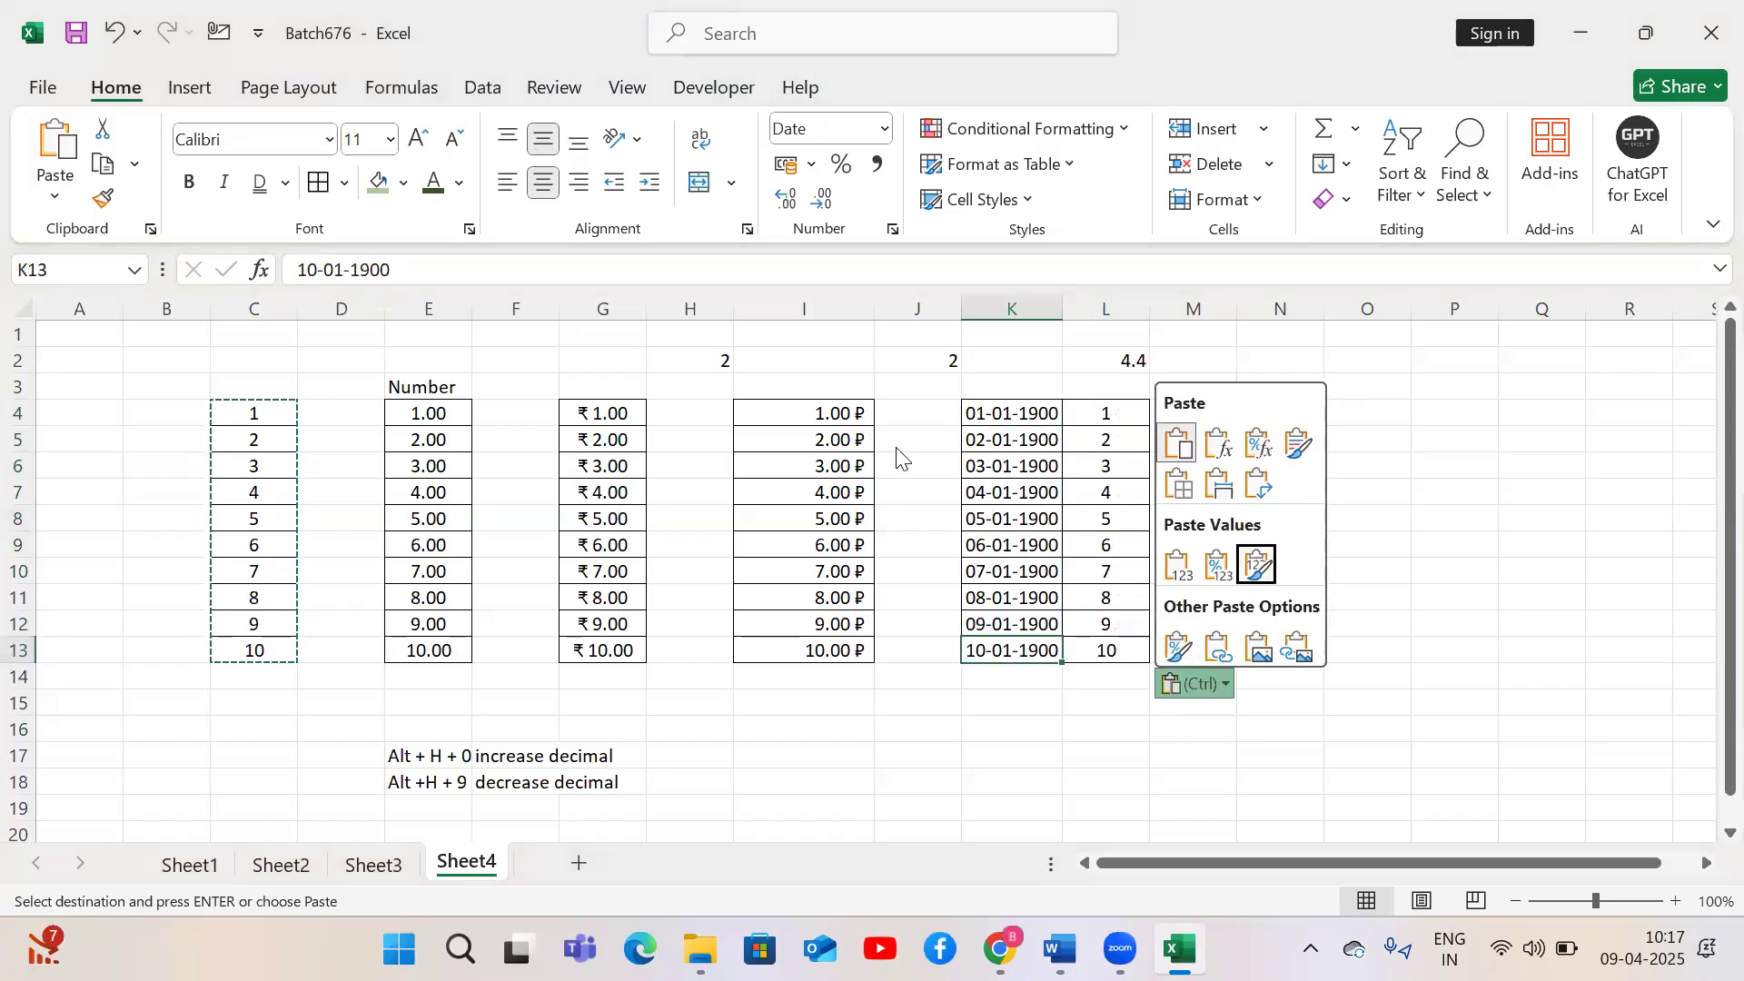
{"action": "key", "text": "Escape"}
{"action": "key", "text": "ctrl+Up"}
{"action": "key", "text": "Down"}
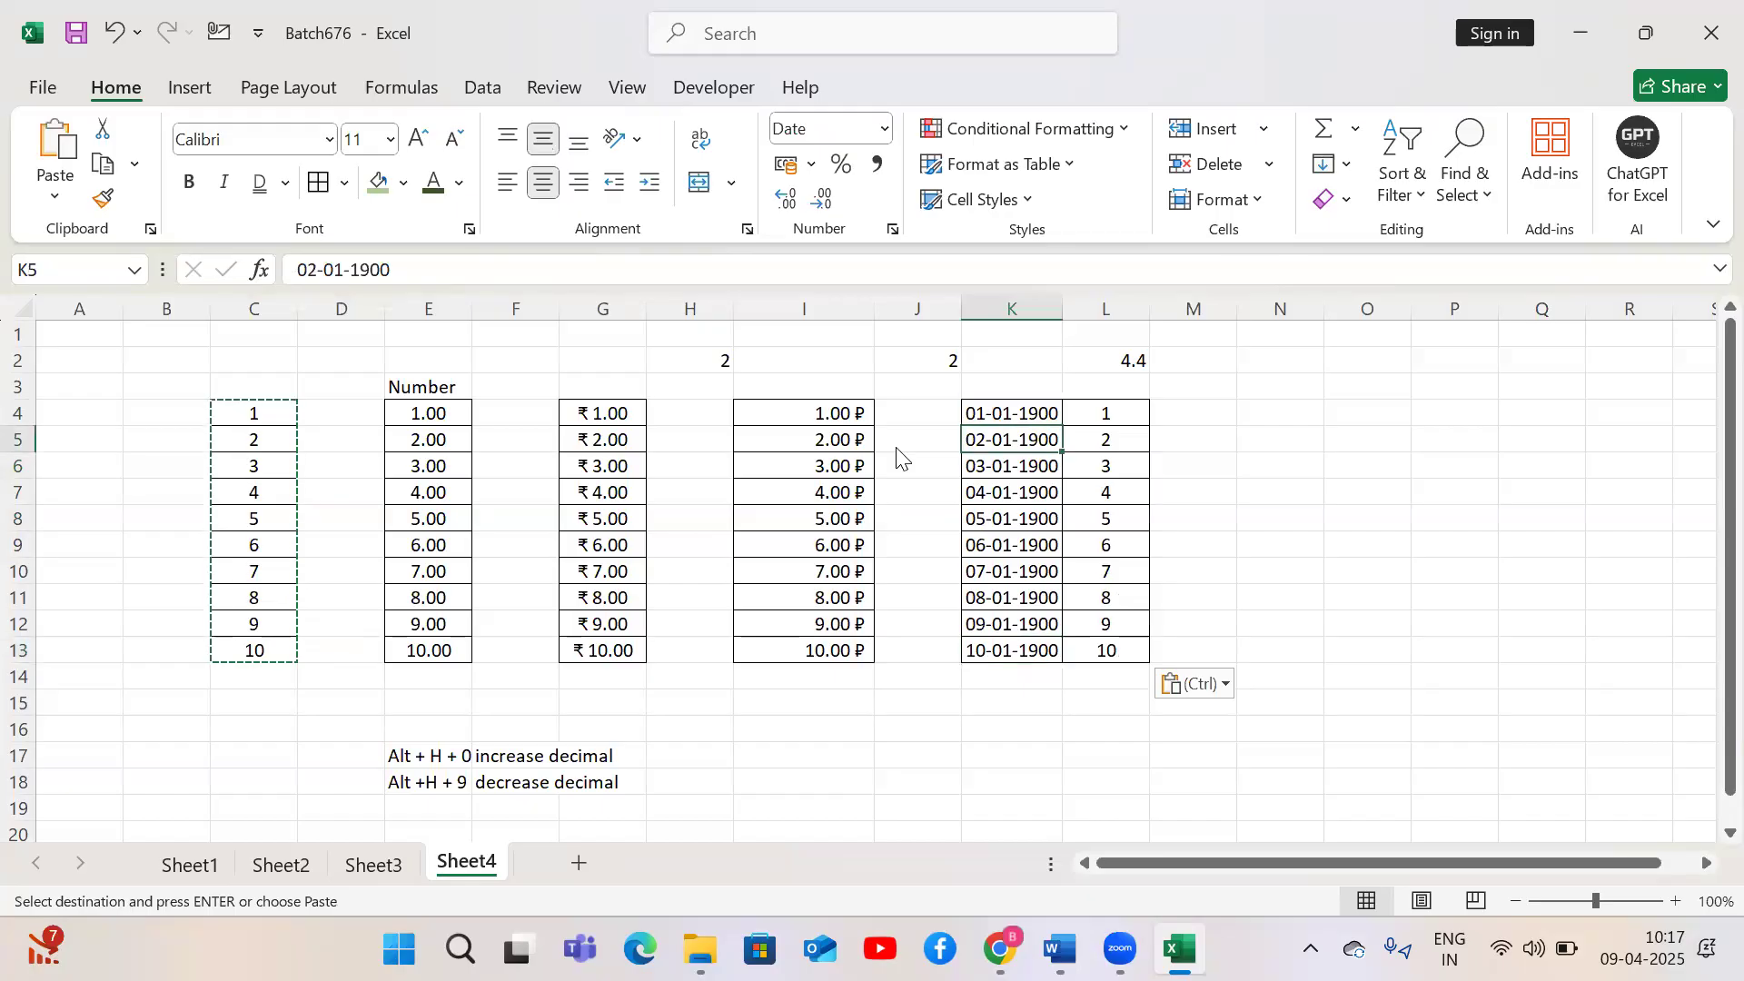
{"action": "key", "text": "ctrl"}
{"action": "key", "text": "Escape"}
{"action": "key", "text": "Up"}
Move the dates from K4:K13 into M4:M13 beside the numbers and autofit the column width
{"action": "key", "text": "ctrl+shift+Down"}
{"action": "key", "text": "ctrl+c"}
{"action": "key", "text": "Right"}
{"action": "key", "text": "Right"}
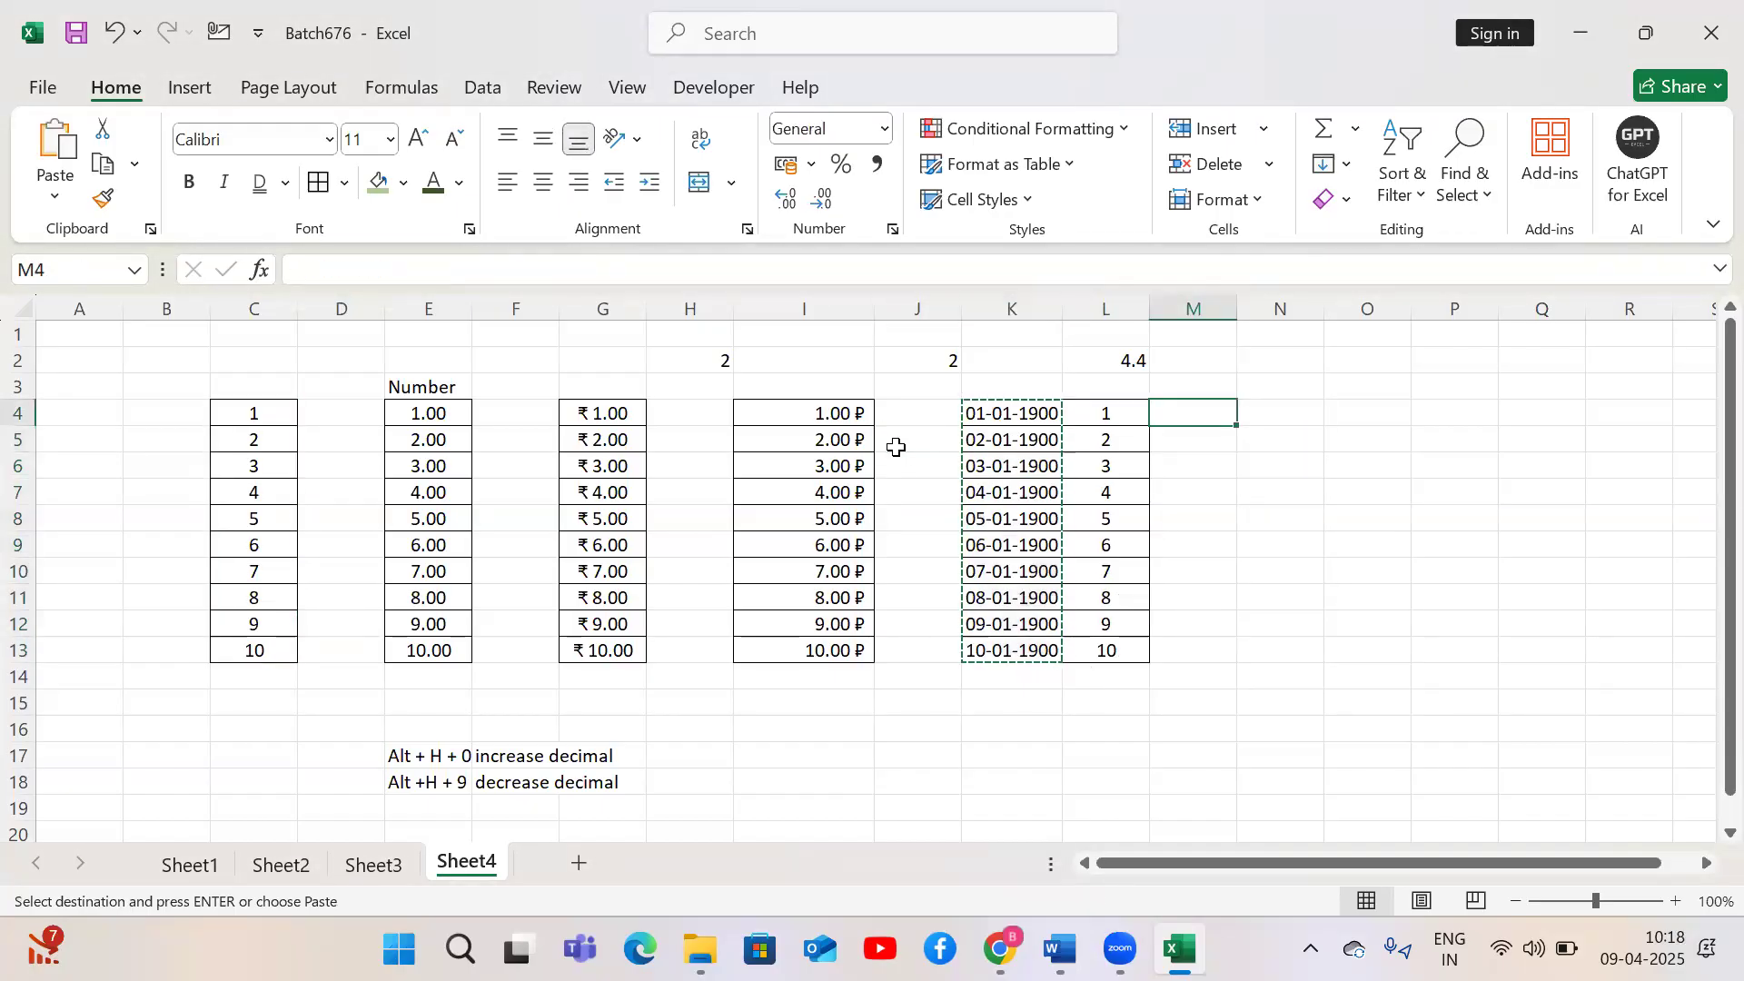
{"action": "key", "text": "ctrl+v"}
{"action": "key", "text": "alt"}
{"action": "key", "text": "h"}
{"action": "key", "text": "o"}
{"action": "key", "text": "i"}
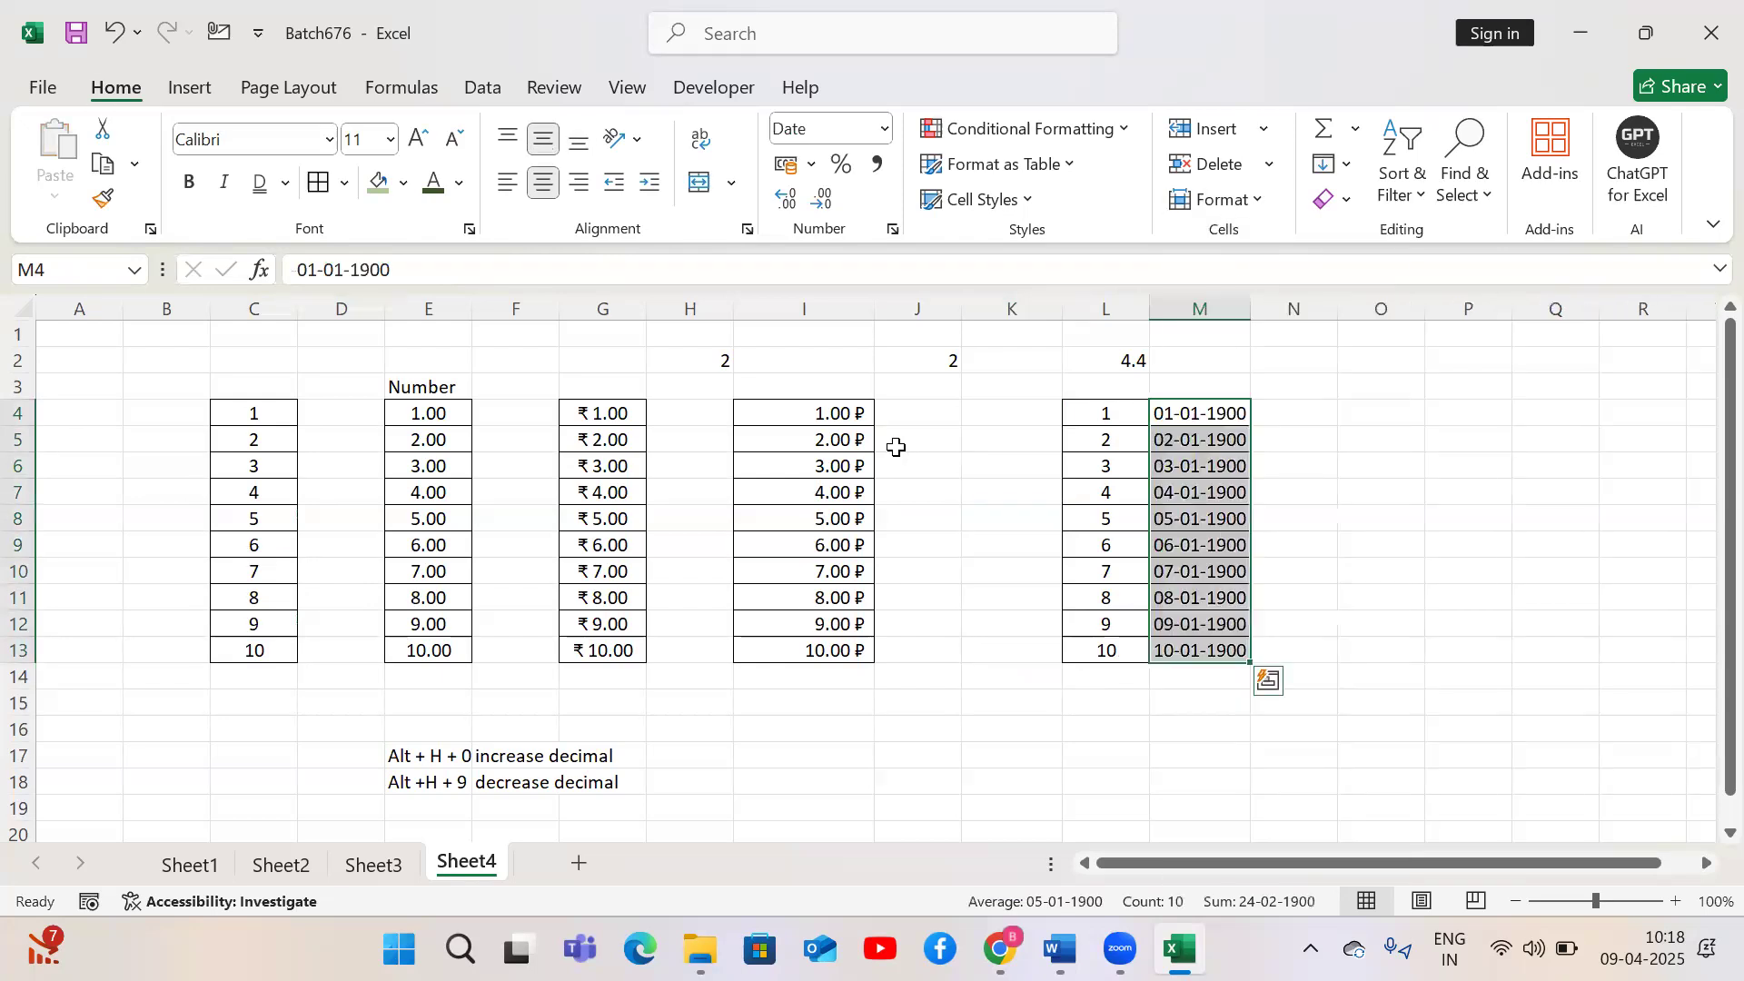
Enter 100 in both L14 and M14 to compare the number with its date
{"action": "key", "text": "Left"}
{"action": "key", "text": "Down"}
{"action": "key", "text": "ctrl+Down"}
{"action": "key", "text": "Down"}
{"action": "type", "text": "100"}
{"action": "key", "text": "Tab"}
{"action": "type", "text": "1900"}
{"action": "key", "text": "Return"}
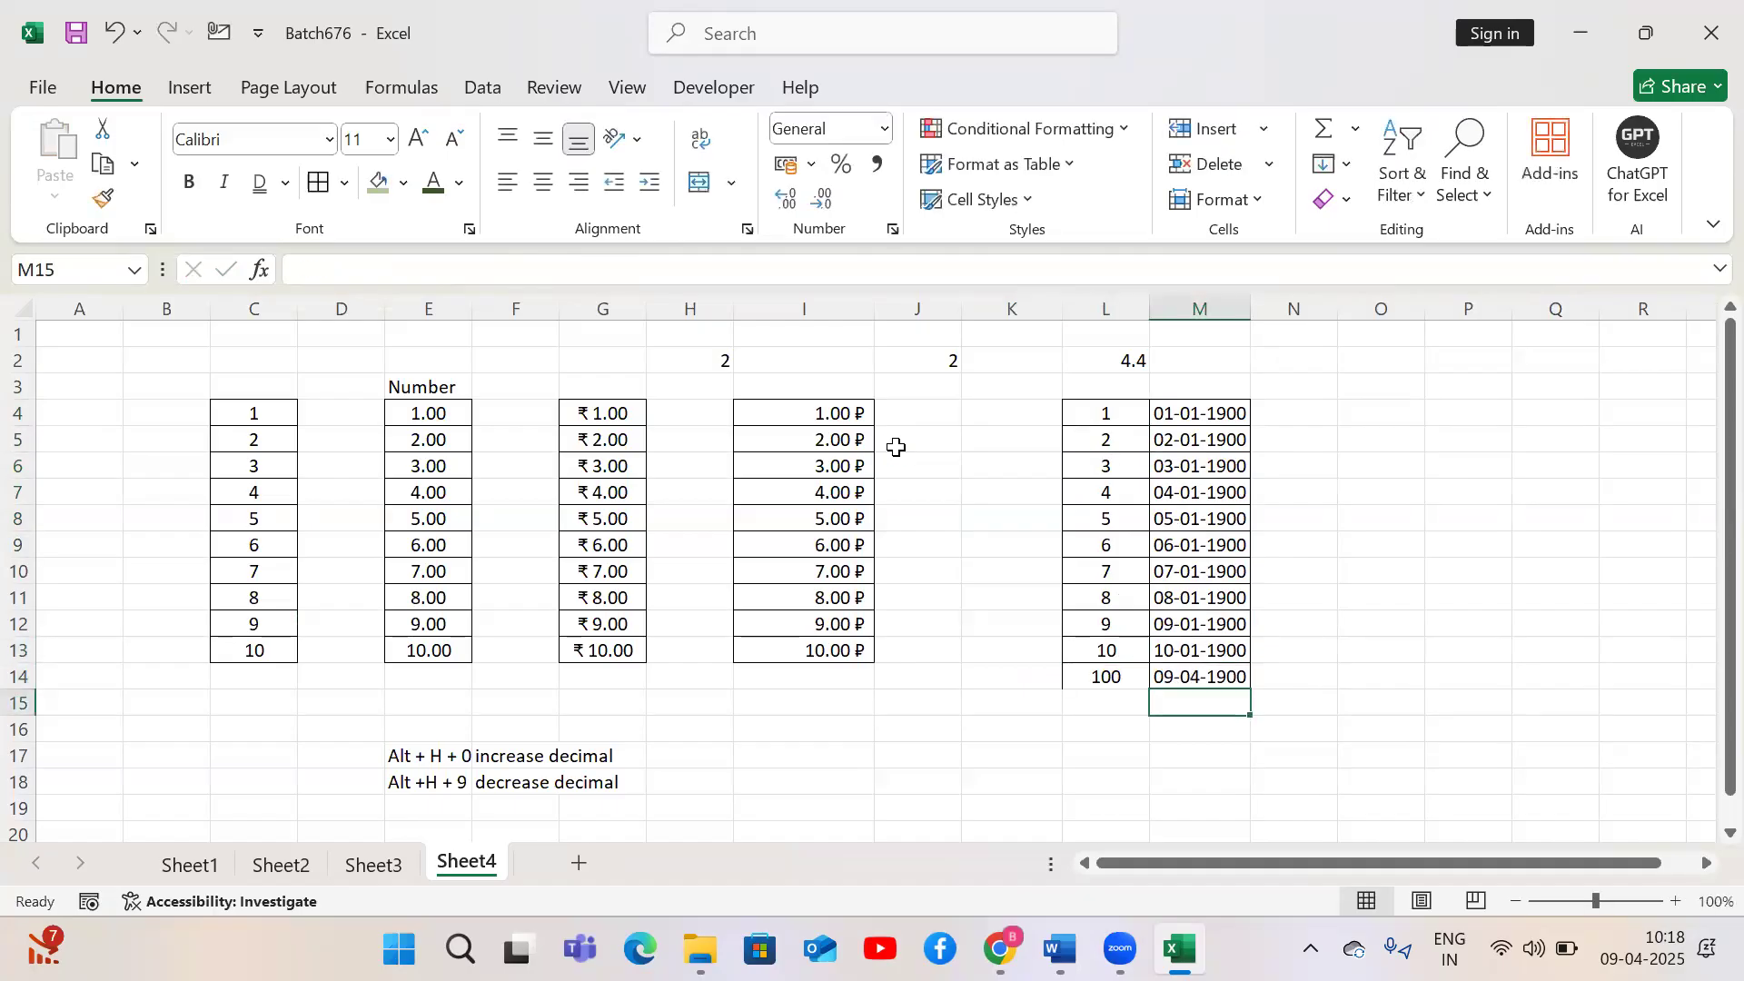
Enter 1000 in L15 and M15, and 10000 in L16 and M16
{"action": "key", "text": "Left"}
{"action": "type", "text": "1000"}
{"action": "key", "text": "Tab"}
{"action": "type", "text": "1000"}
{"action": "key", "text": "Return"}
{"action": "type", "text": "10000"}
{"action": "key", "text": "Tab"}
{"action": "type", "text": "10000"}
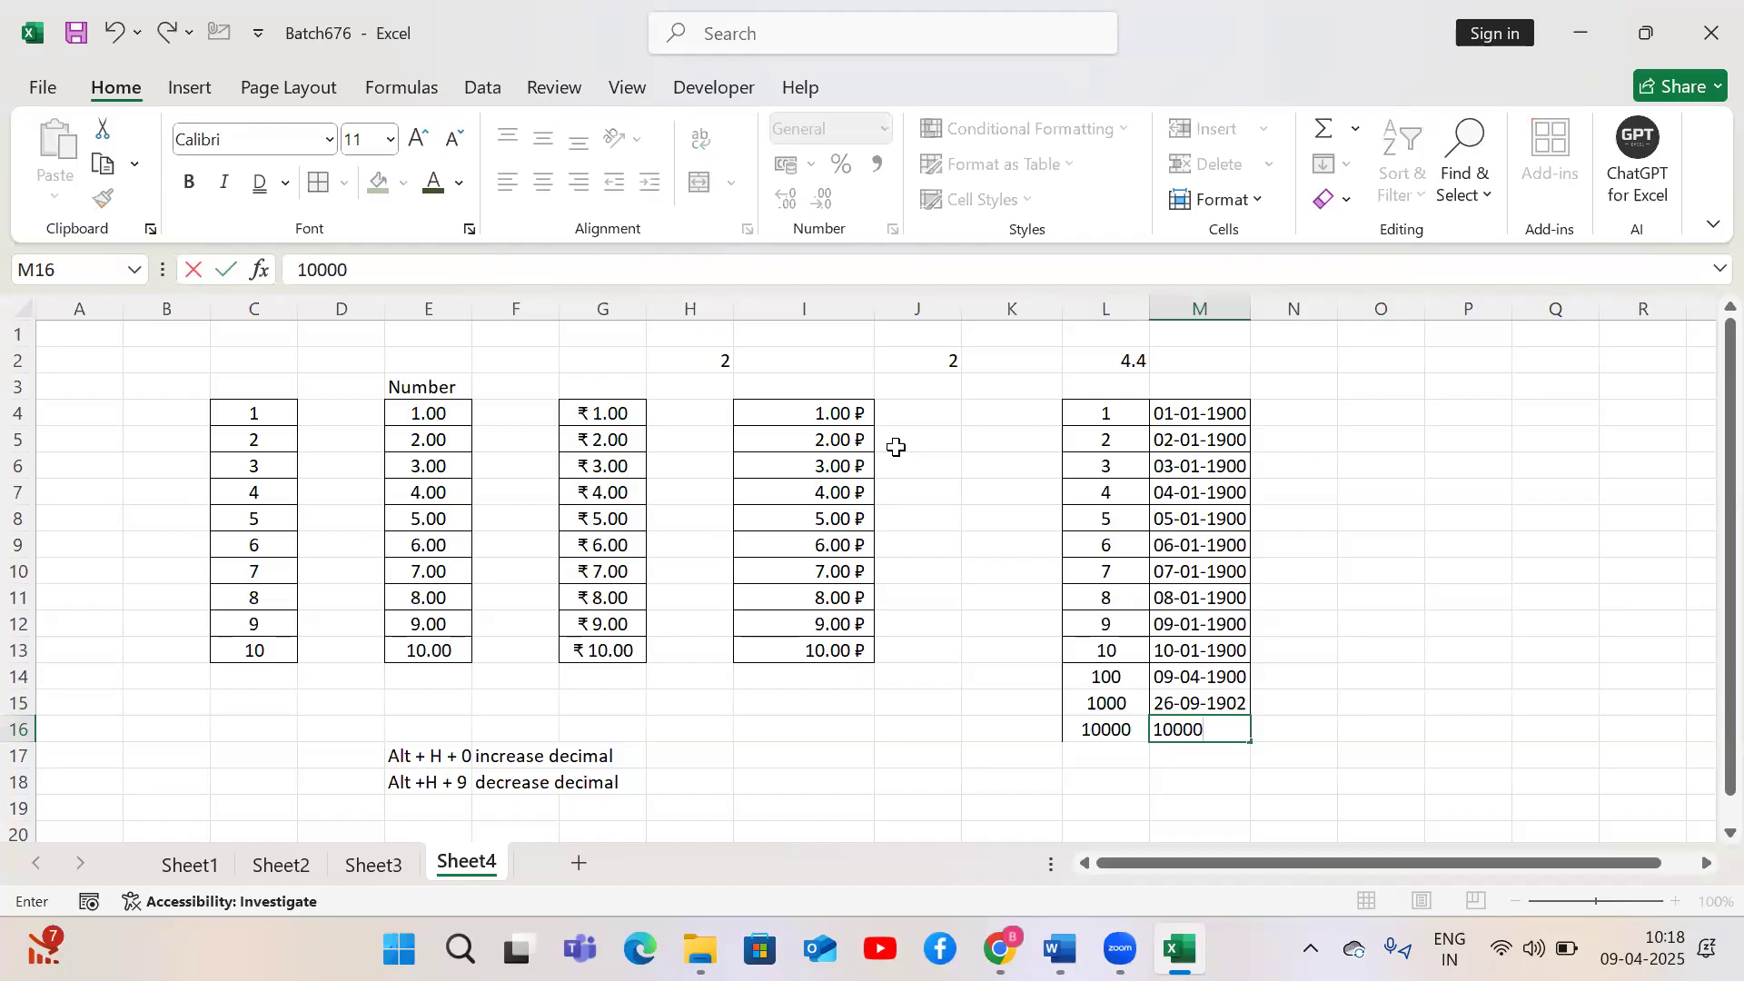
{"action": "key", "text": "Return"}
Enter 20000 in both L17 and M17
{"action": "type", "text": "20000"}
{"action": "key", "text": "Tab"}
{"action": "type", "text": "20000"}
{"action": "key", "text": "Return"}
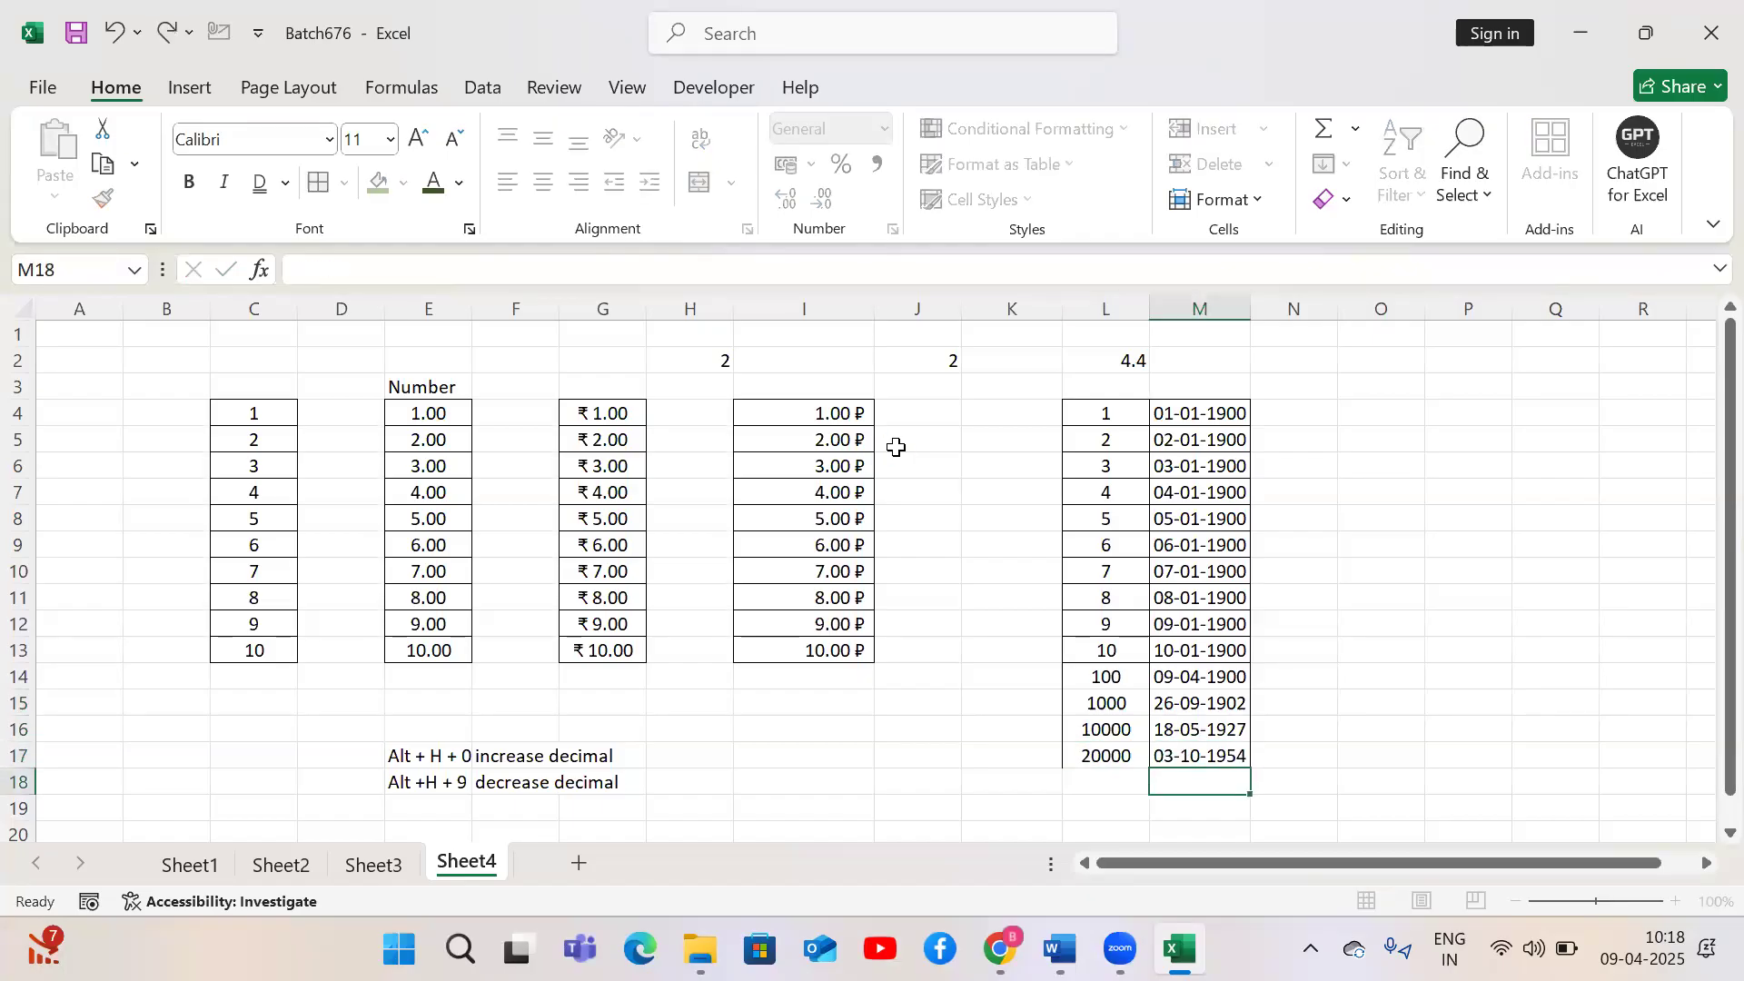
Enter 30000 in L18 and M18, and 40000 in L19 and M19
{"action": "key", "text": "Left"}
{"action": "type", "text": "30000"}
{"action": "key", "text": "Tab"}
{"action": "type", "text": "30000"}
{"action": "key", "text": "Return"}
{"action": "type", "text": "40000"}
{"action": "key", "text": "Tab"}
{"action": "type", "text": "40000"}
{"action": "key", "text": "Return"}
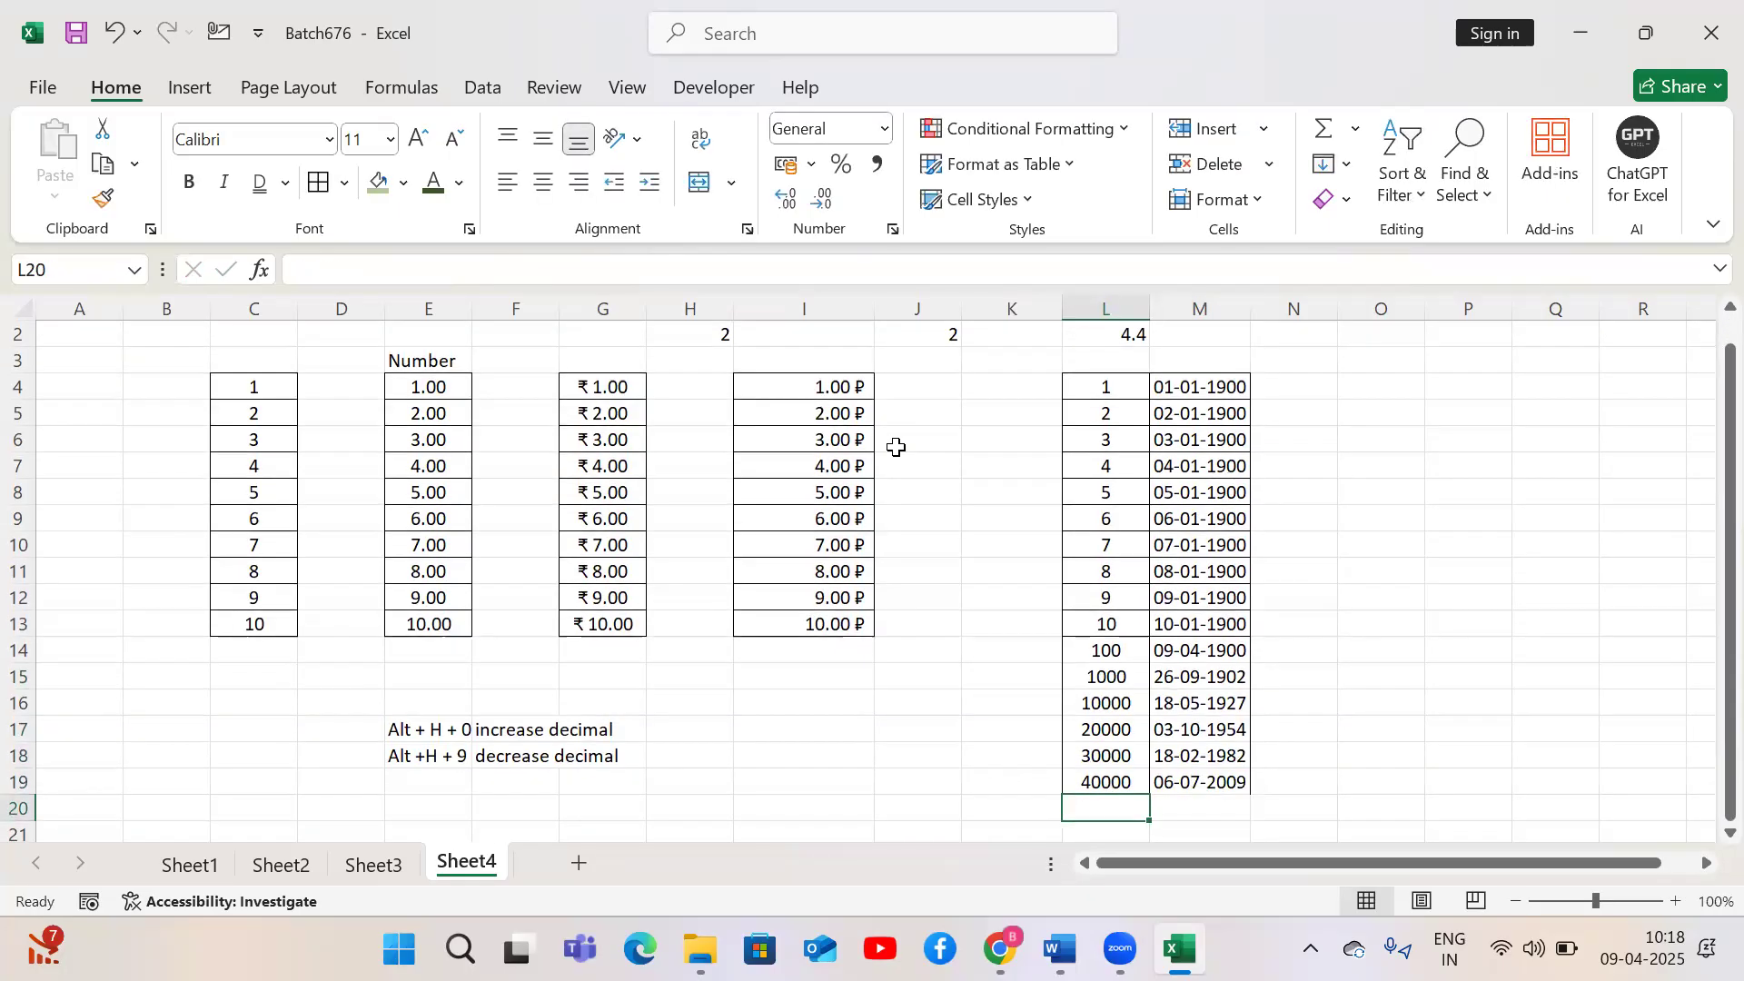
Enter 50000 in both L20 and M20
{"action": "type", "text": "50000"}
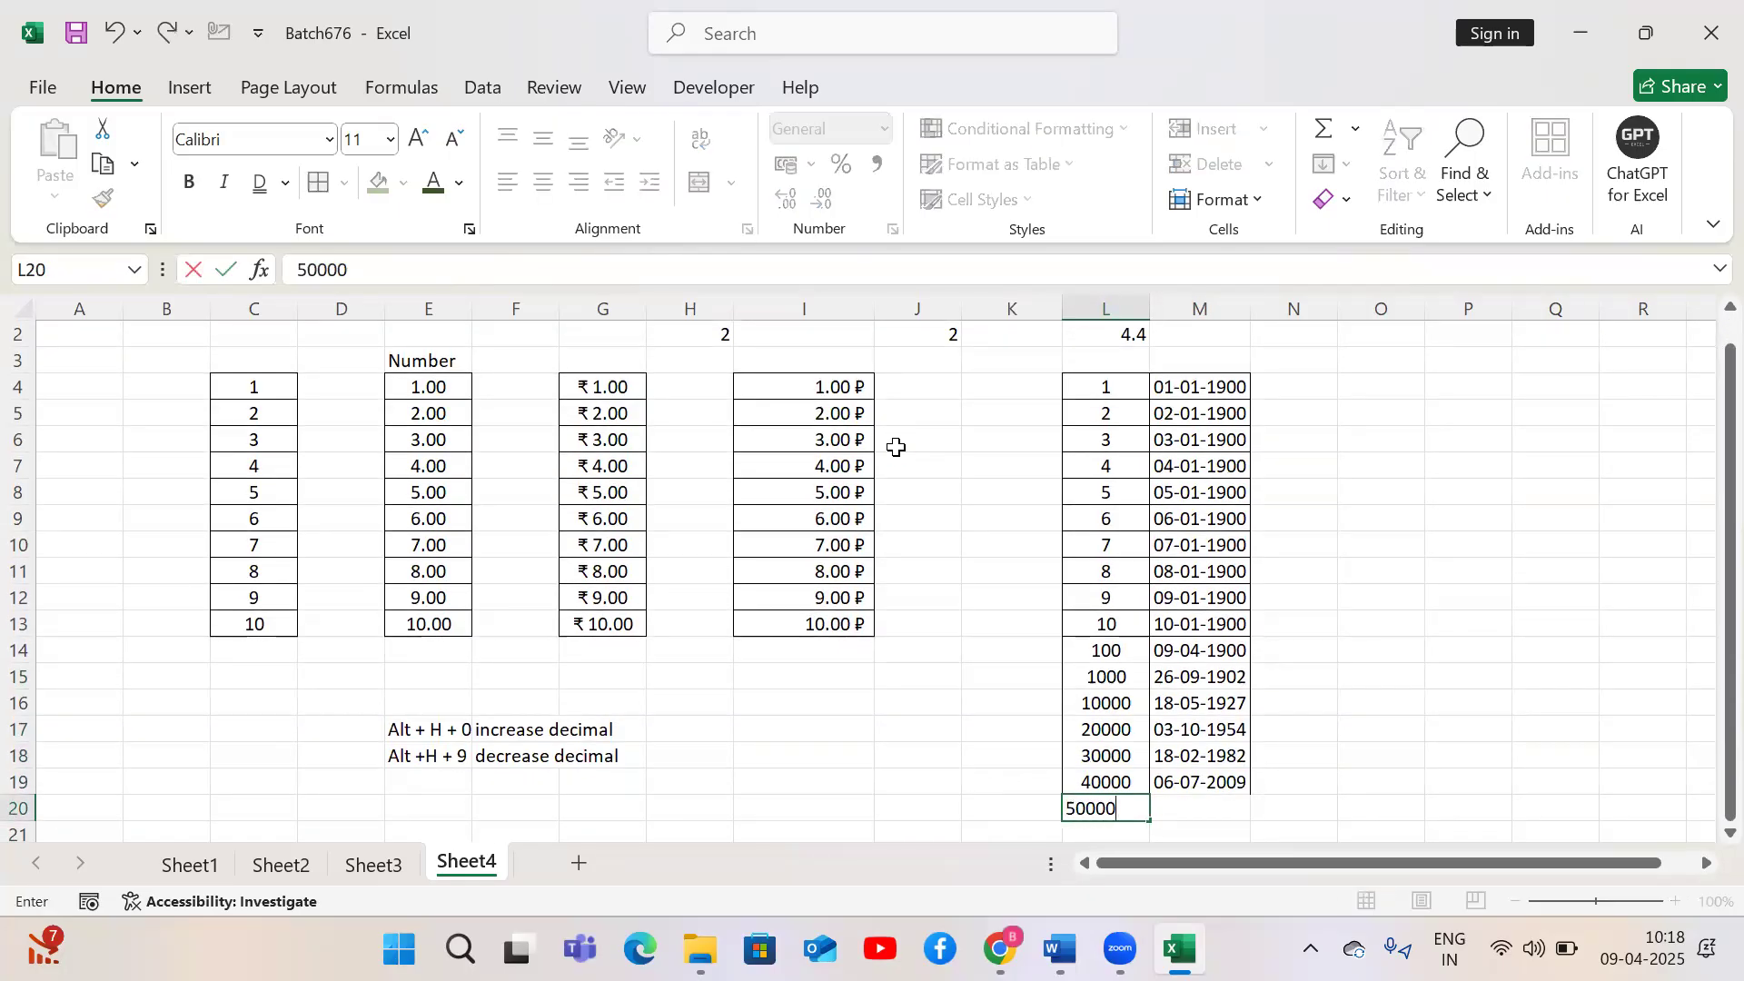
{"action": "key", "text": "Tab"}
{"action": "type", "text": "50000"}
{"action": "key", "text": "Return"}
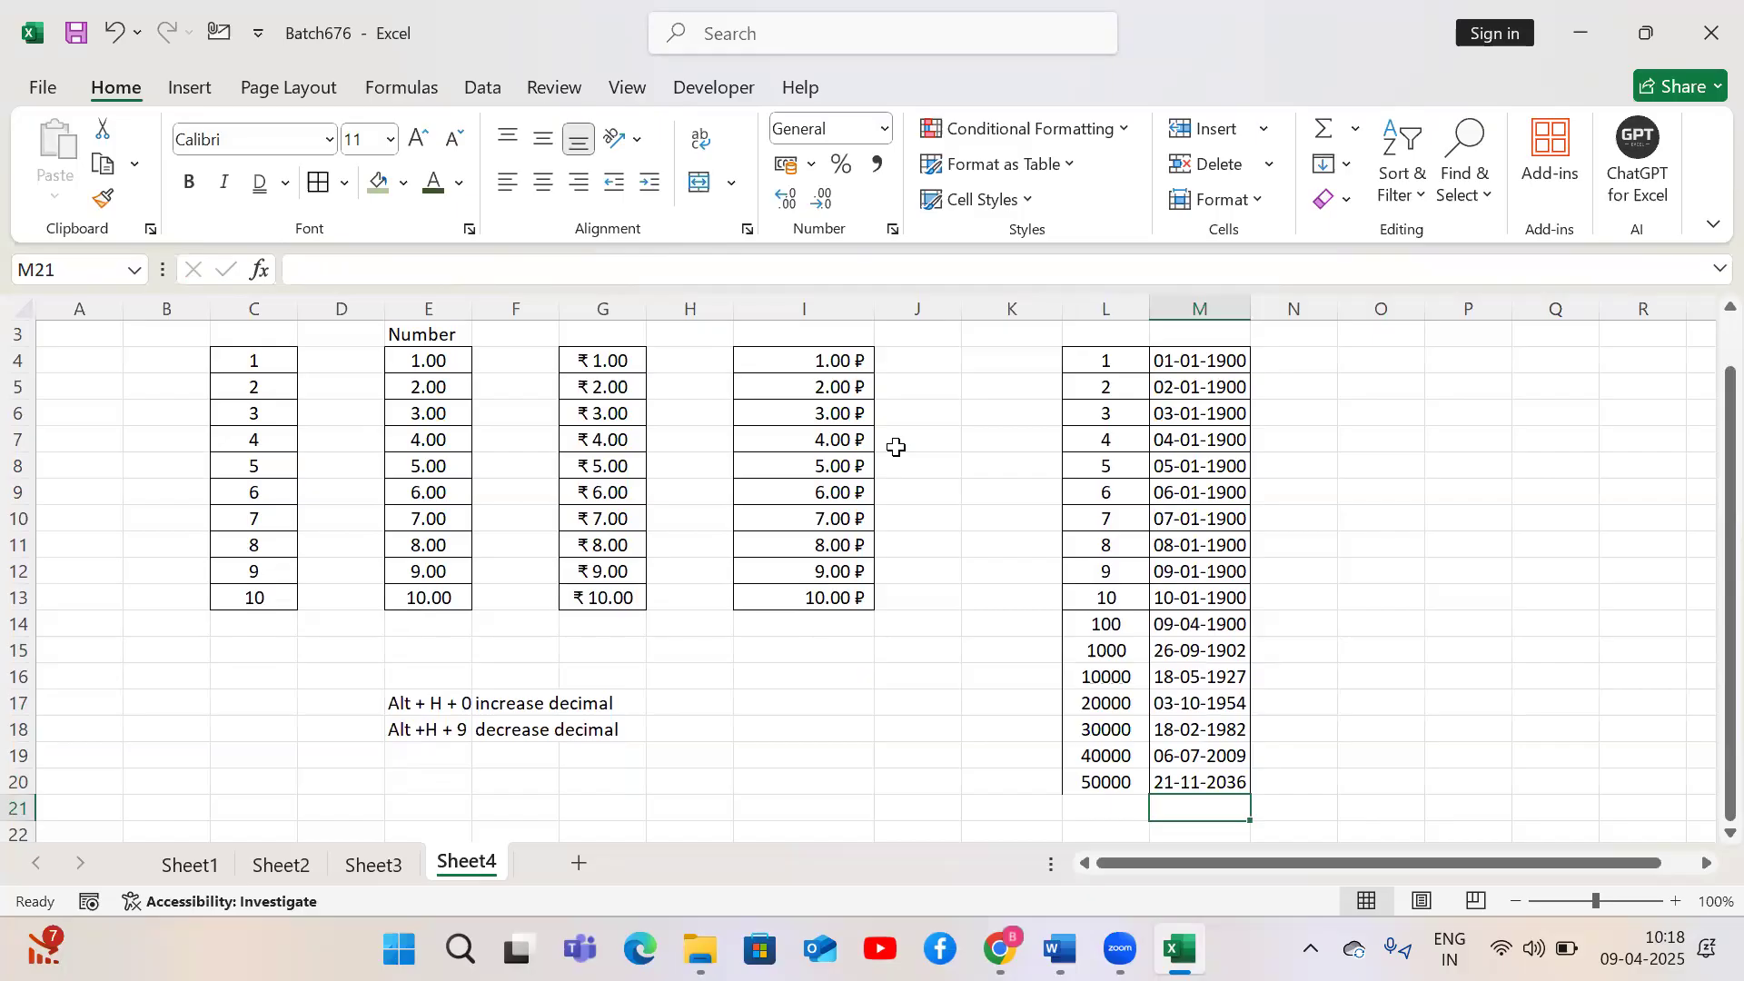
Select the numbers in L4:L20 and apply the Short Date format to them
{"action": "key", "text": "Left"}
{"action": "key", "text": "Up"}
{"action": "key", "text": "ctrl+Up"}
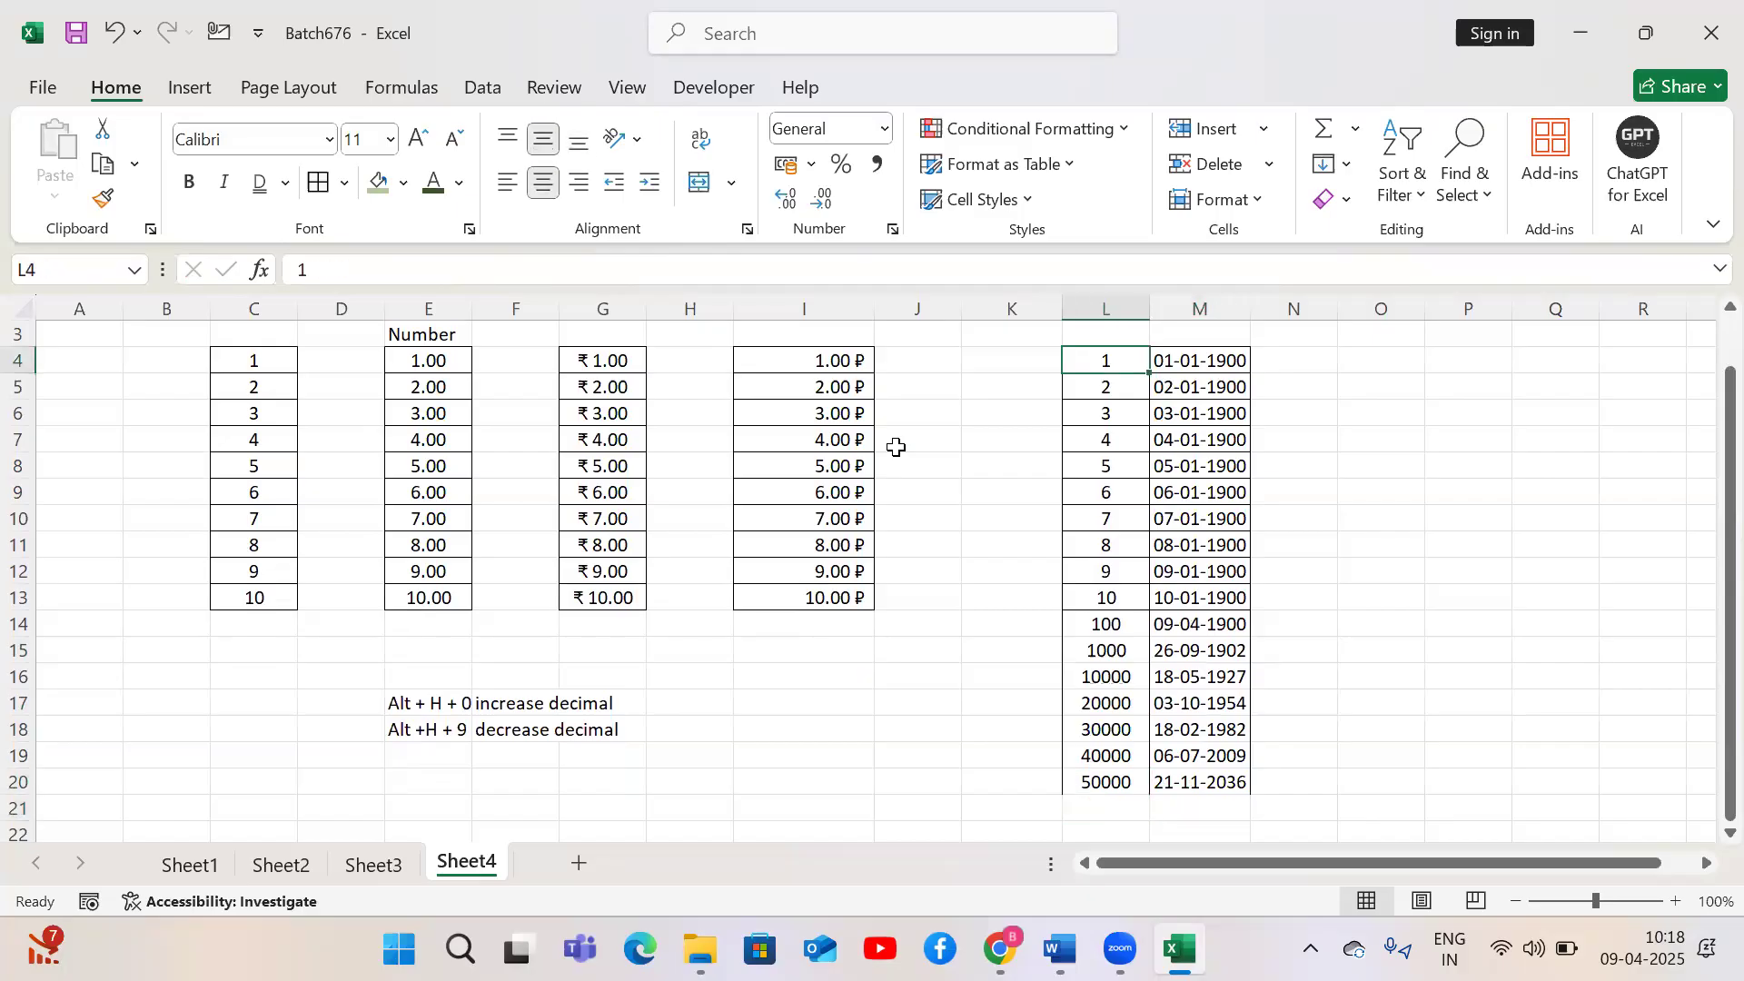
{"action": "key", "text": "Right"}
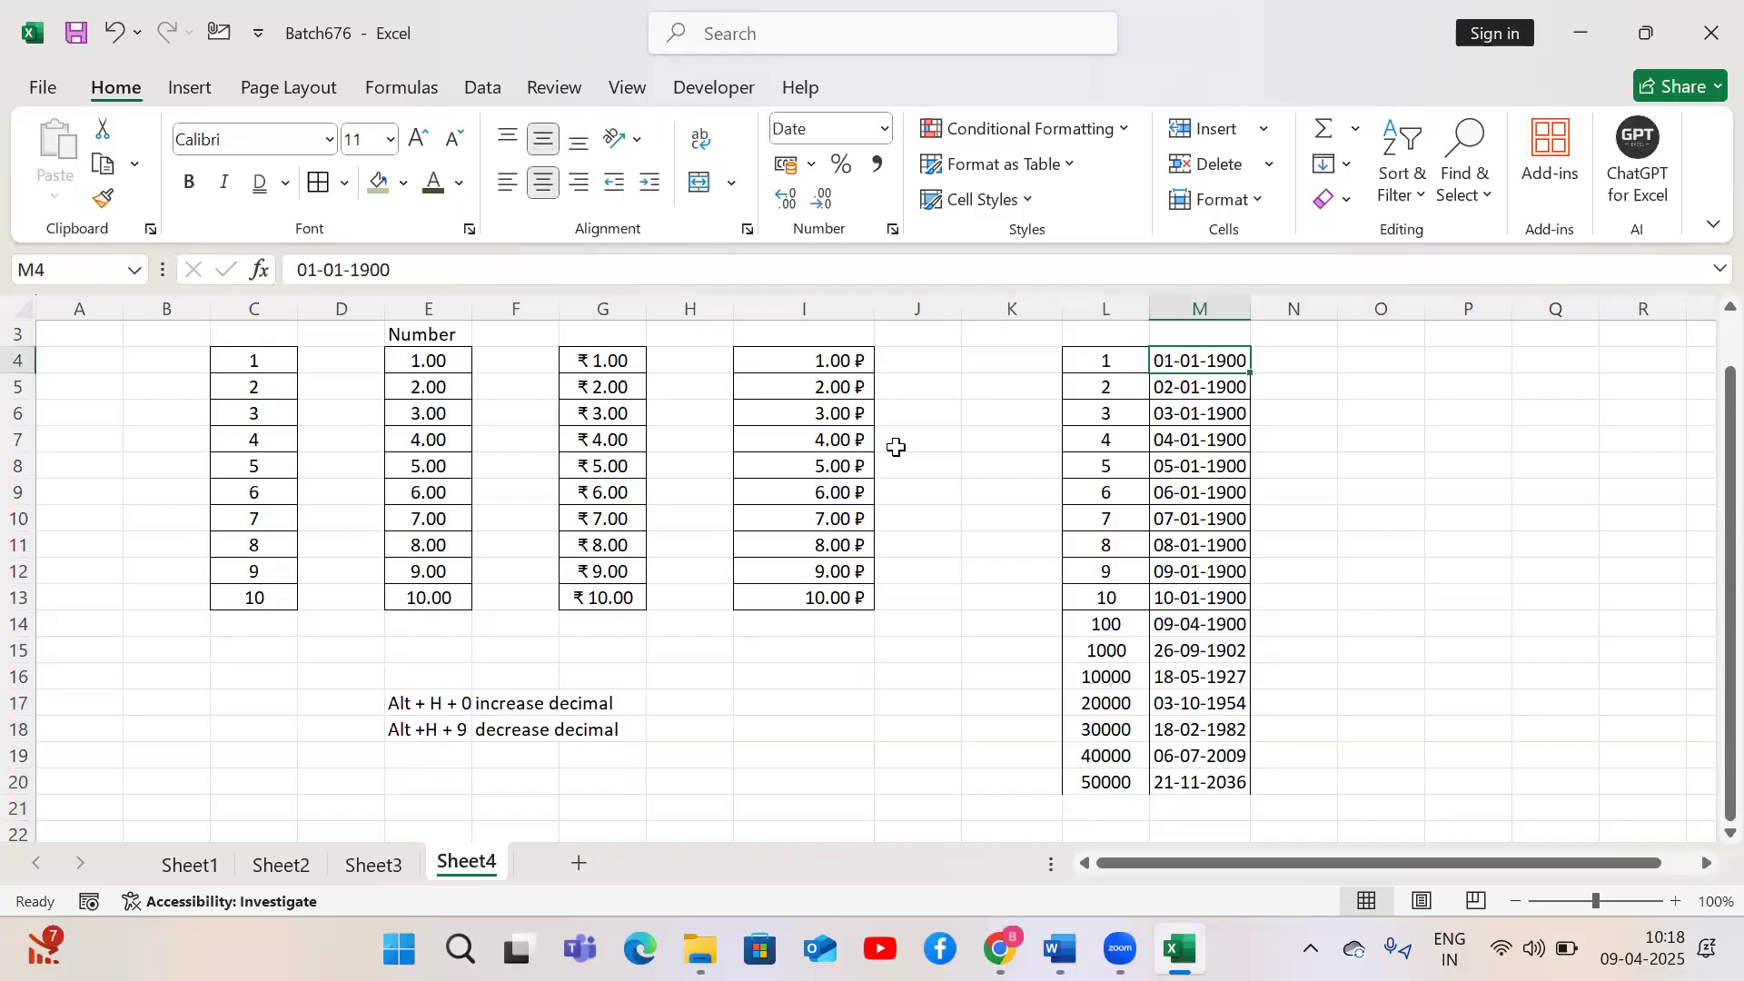
{"action": "key", "text": "Up"}
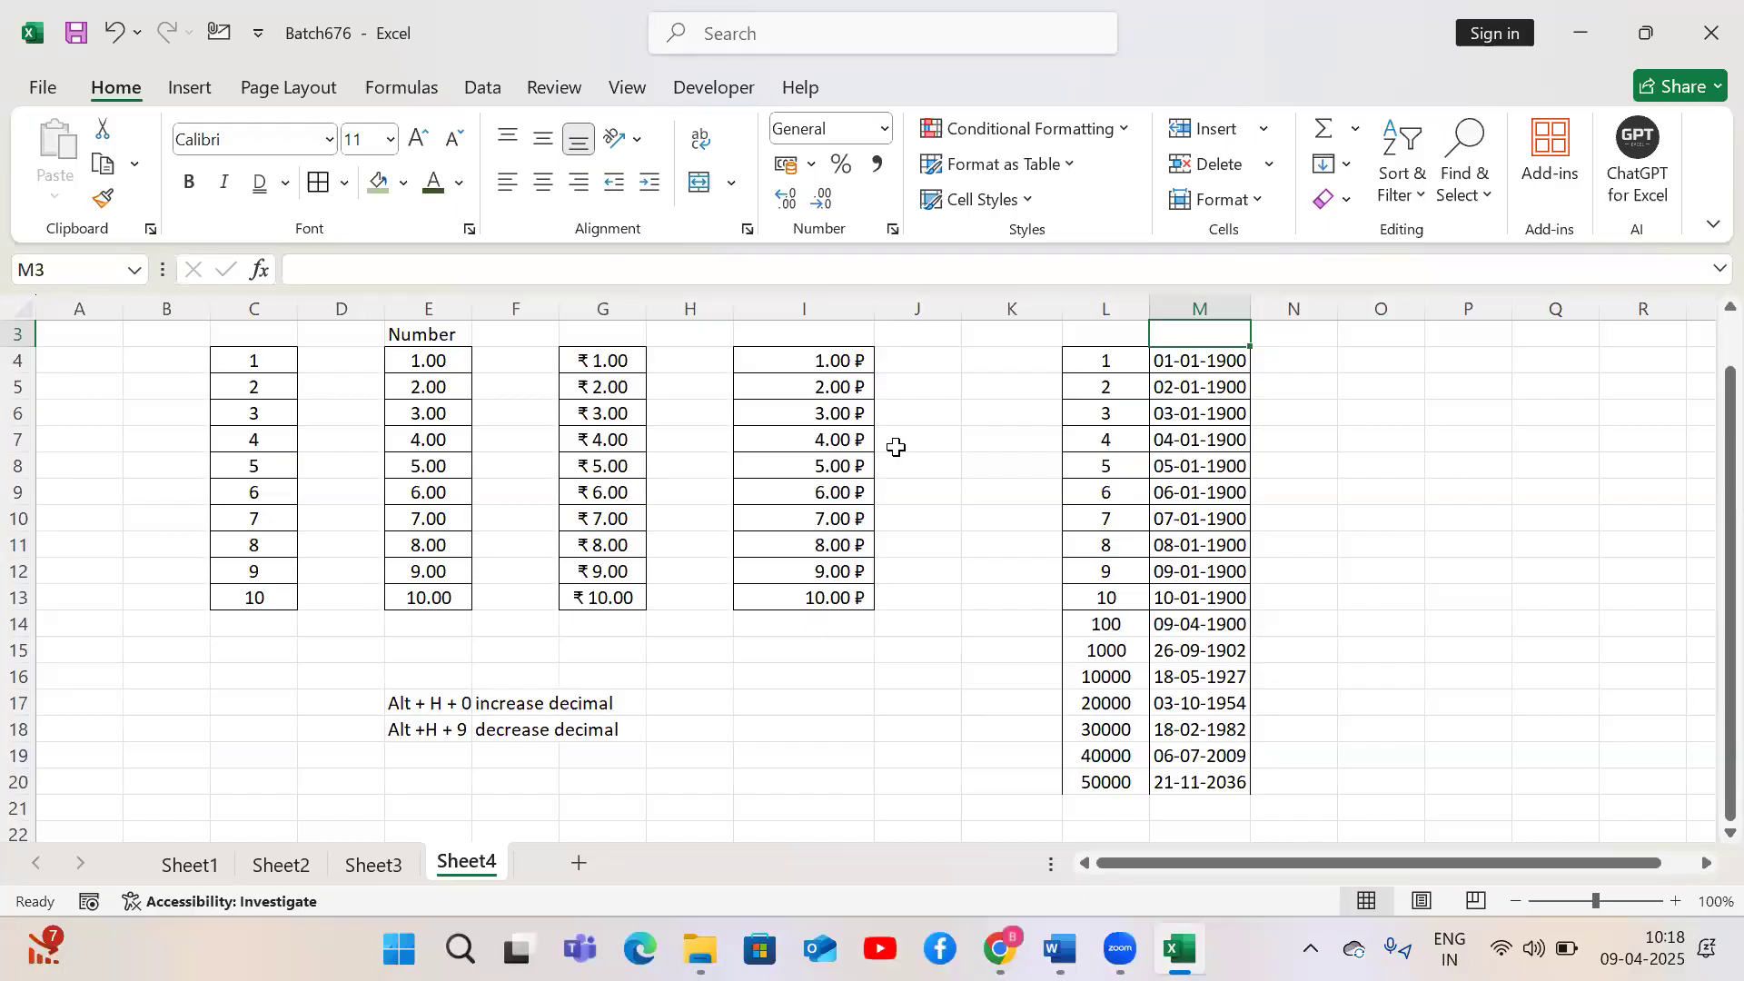
{"action": "key", "text": "Left"}
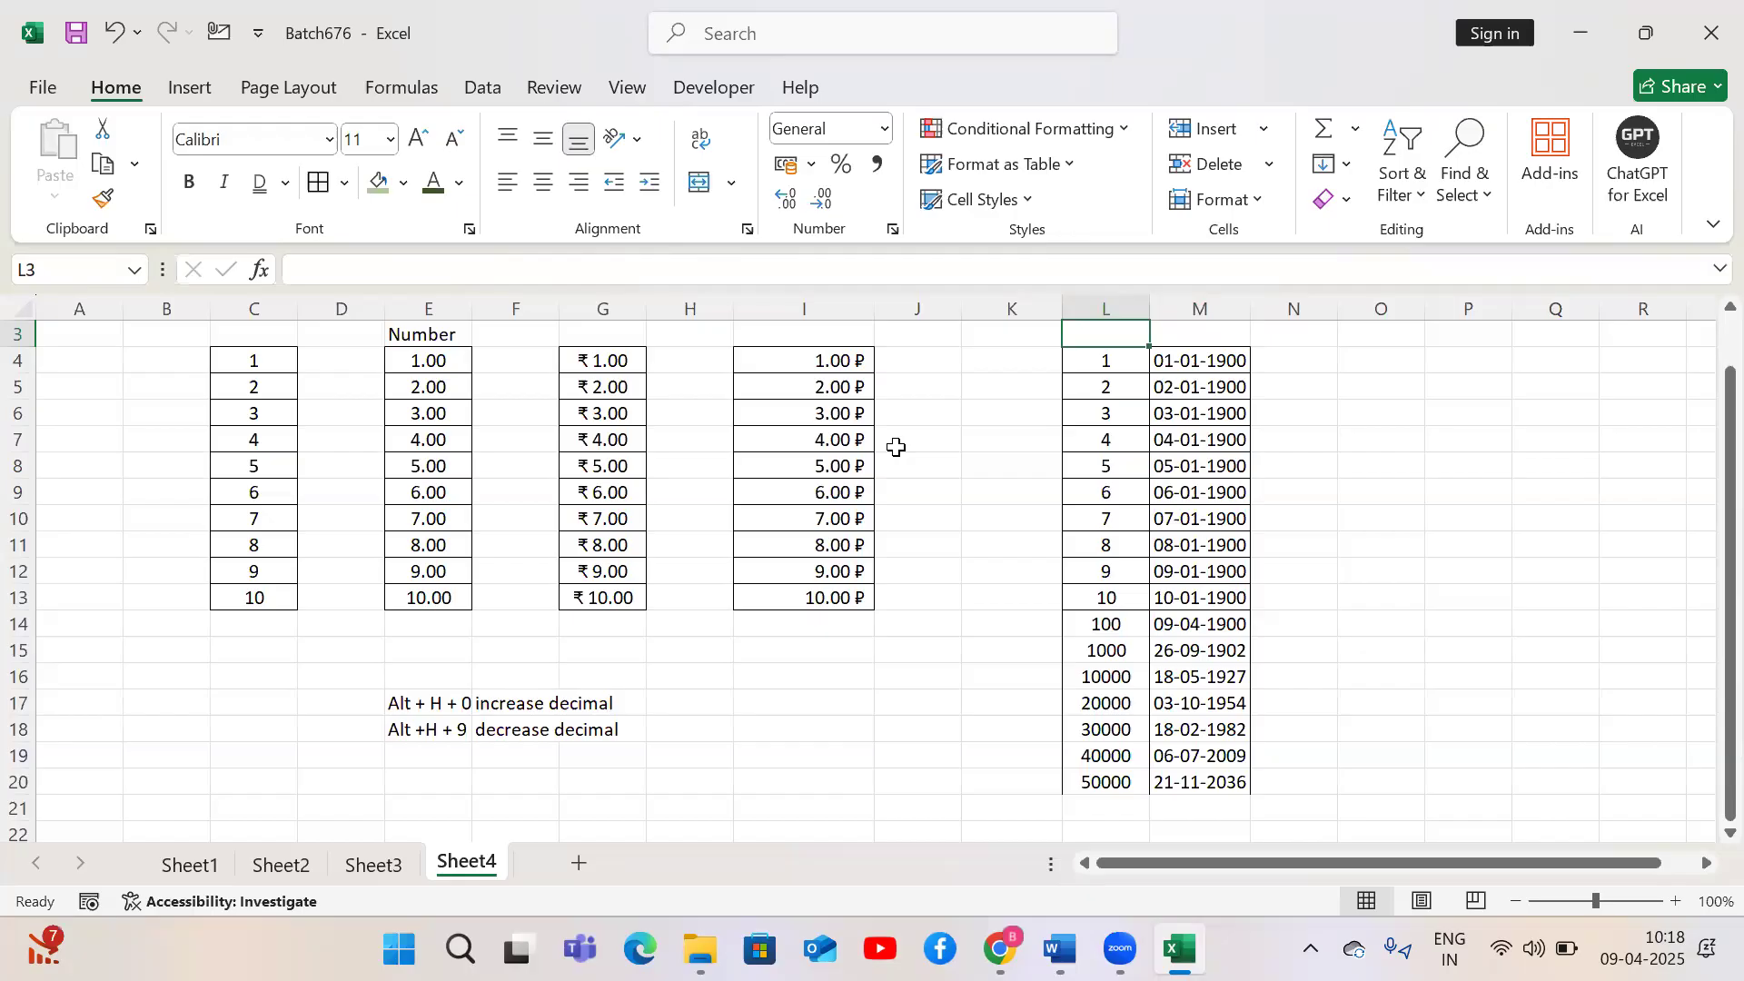
{"action": "key", "text": "ctrl+shift+Down"}
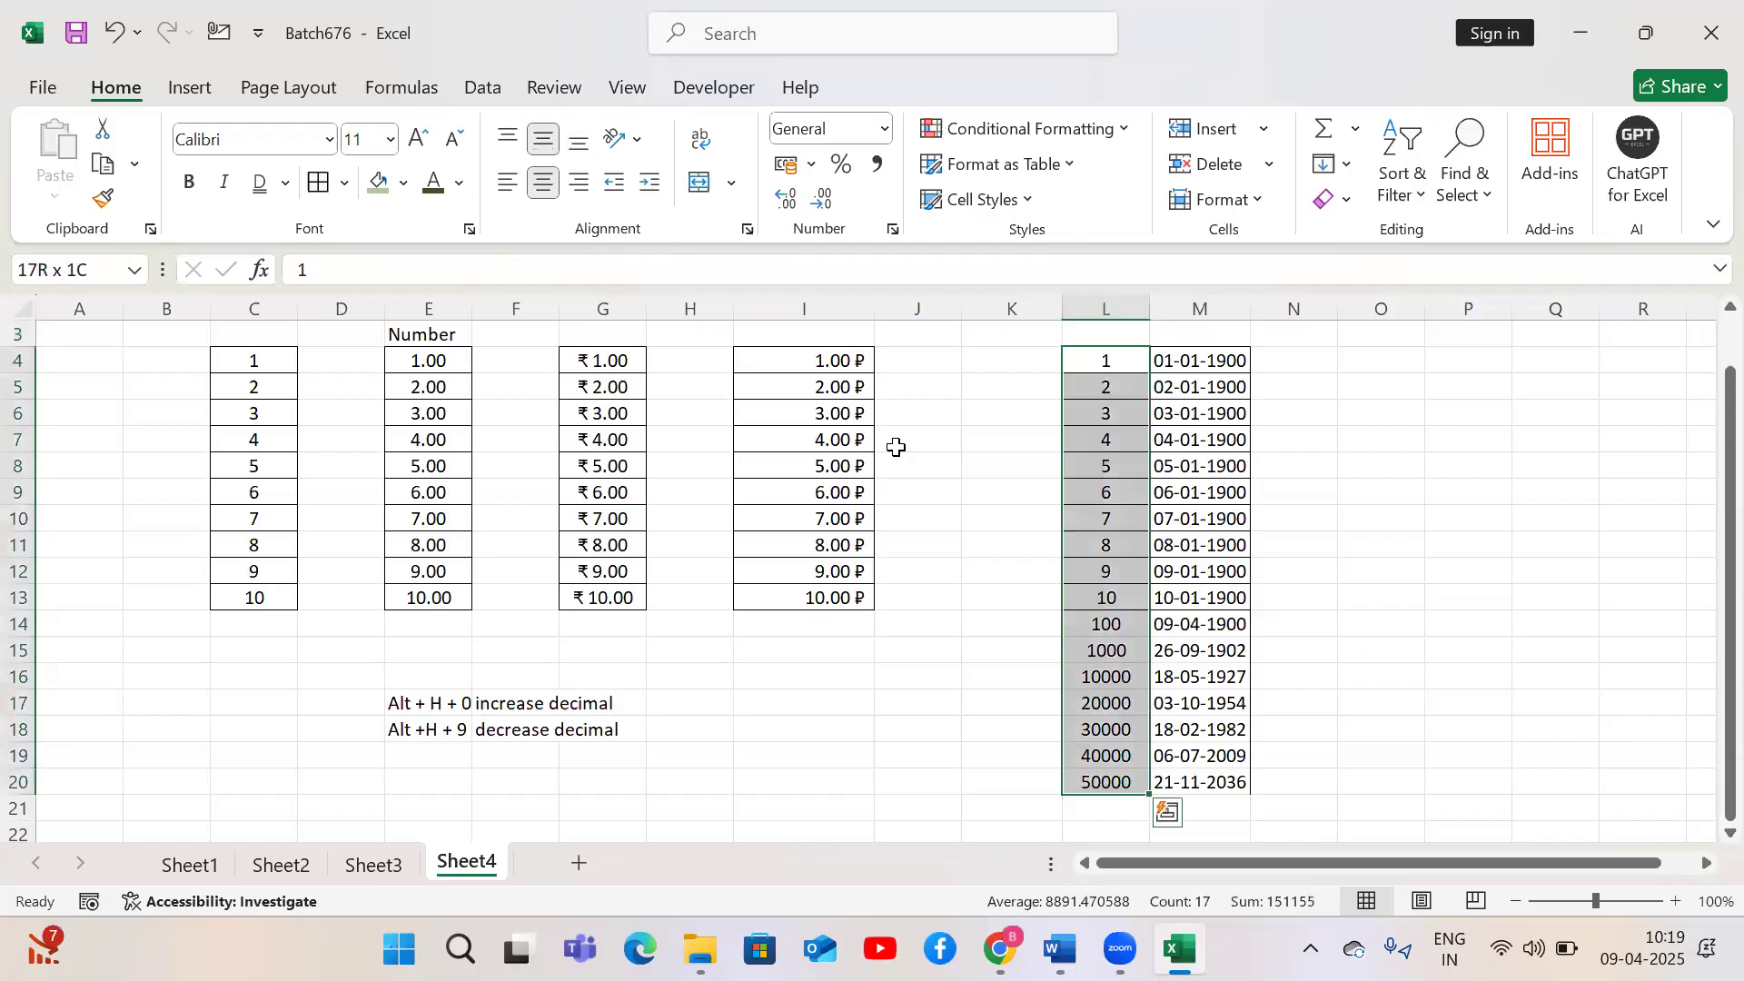
{"action": "left_click", "coordinate": [810, 136]}
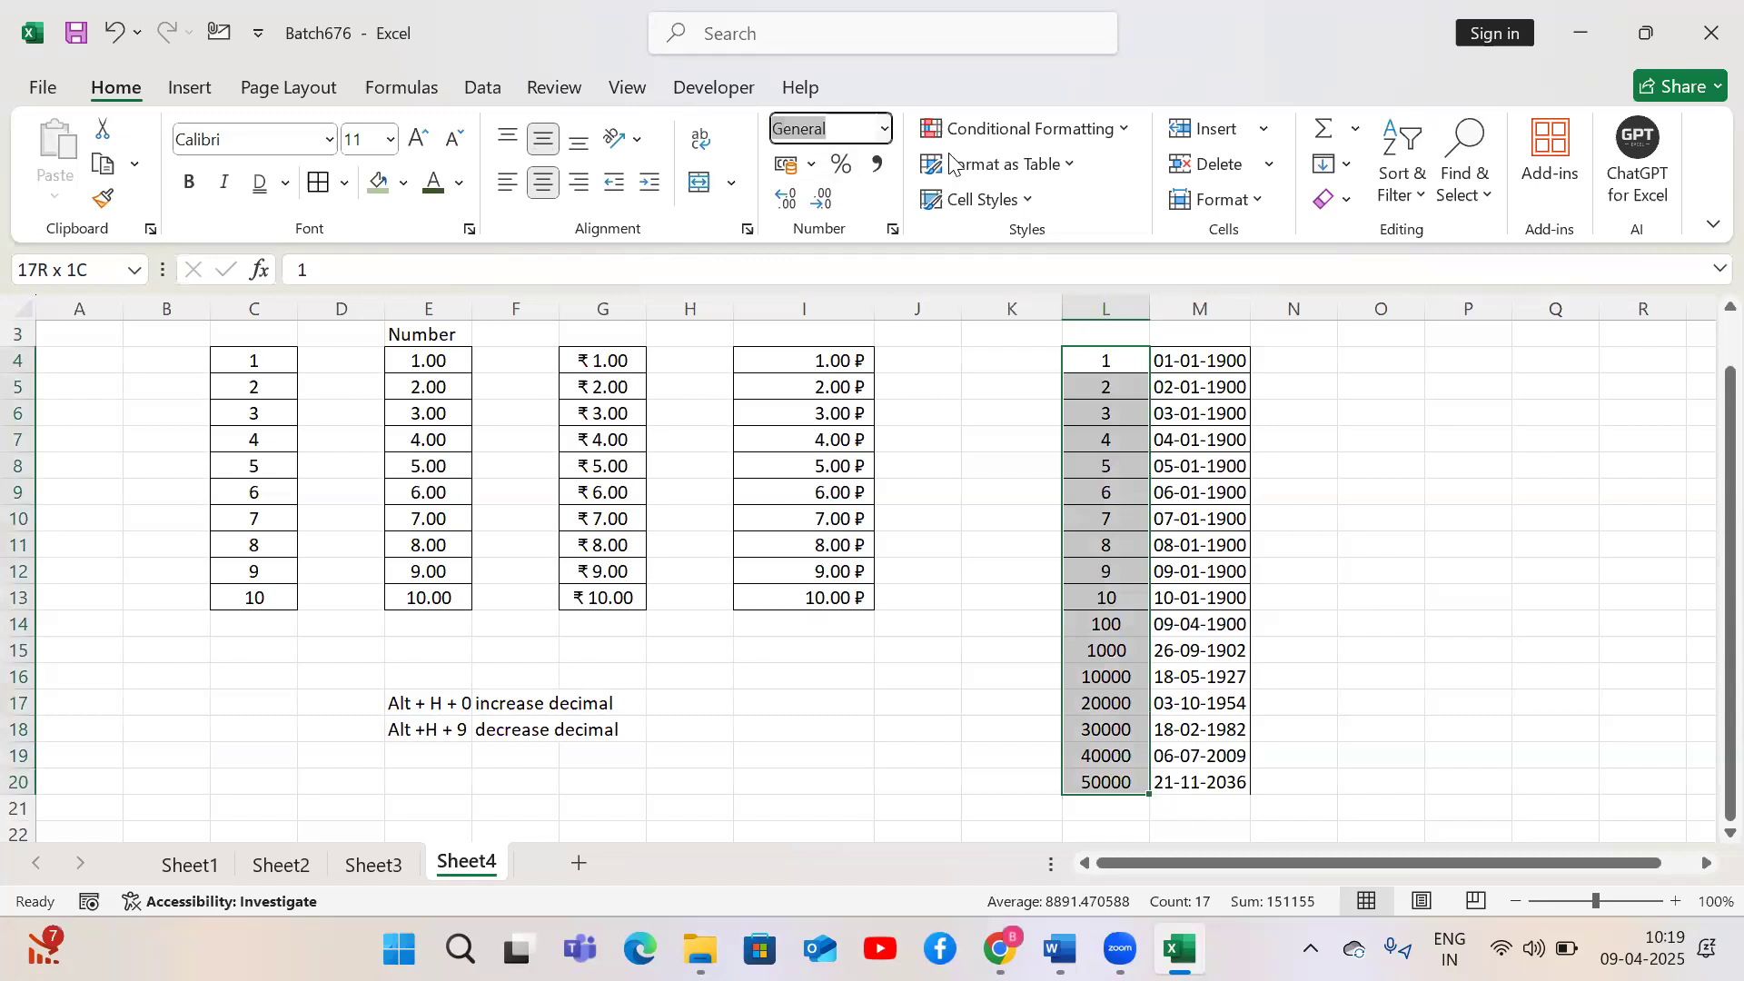
{"action": "left_click", "coordinate": [885, 130]}
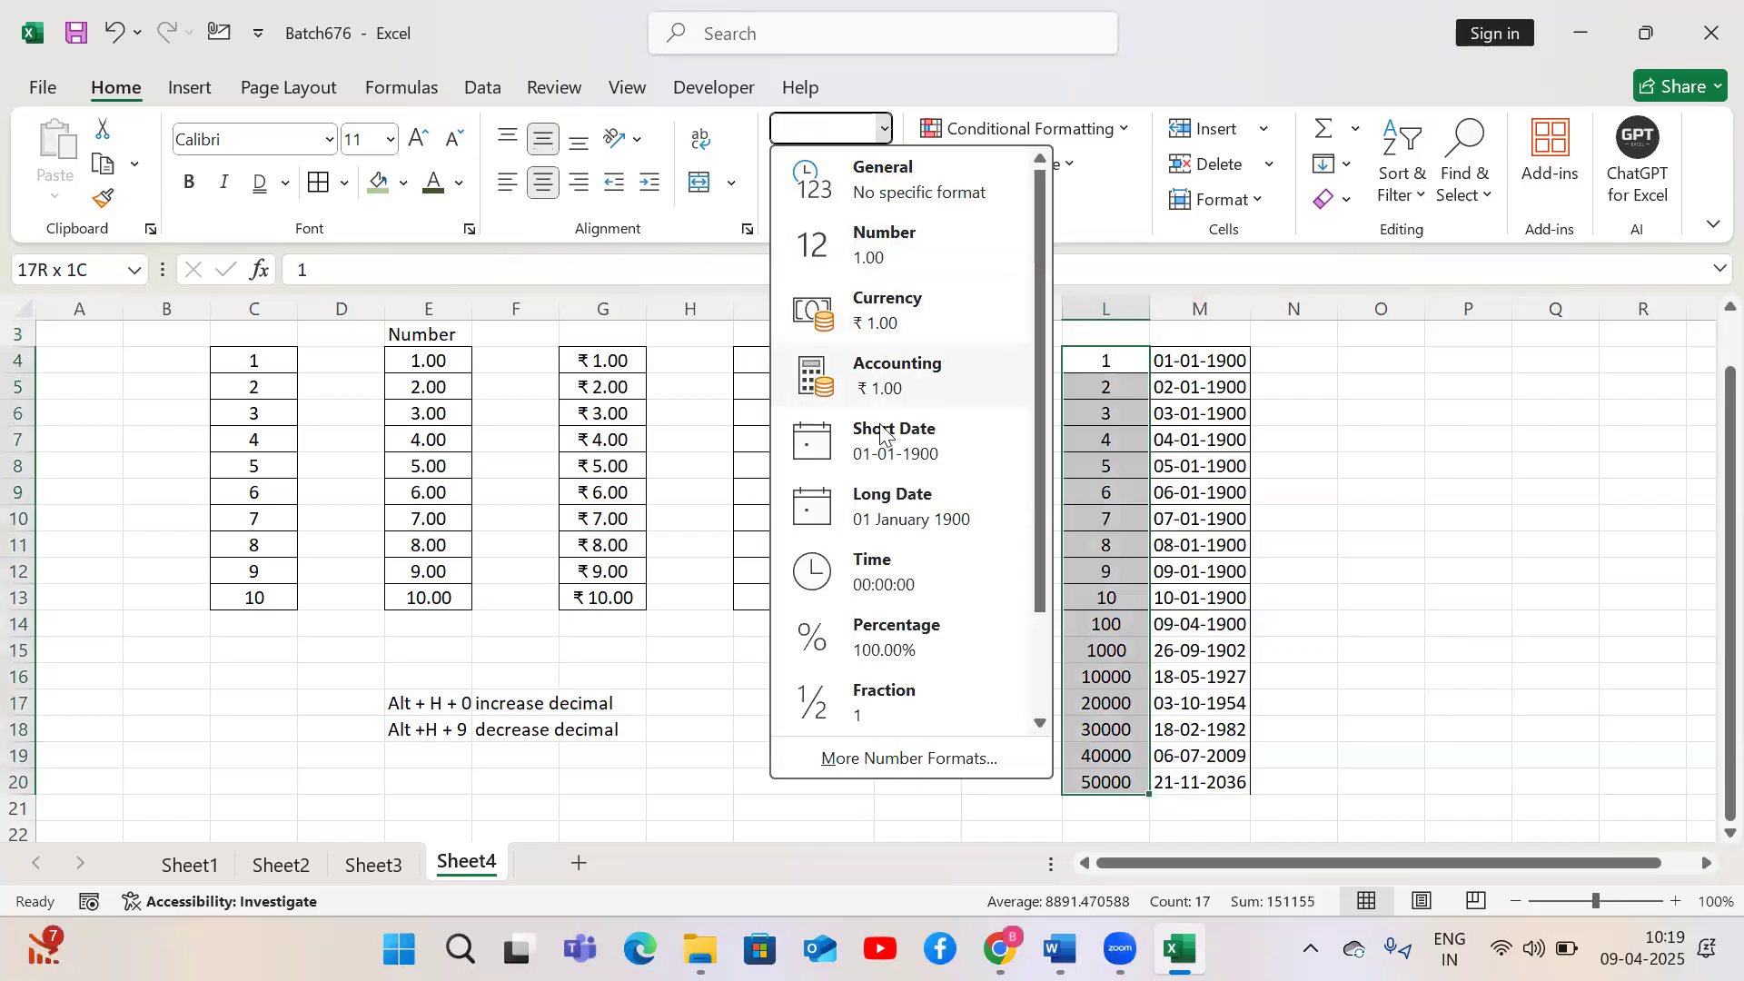
{"action": "left_click", "coordinate": [886, 449]}
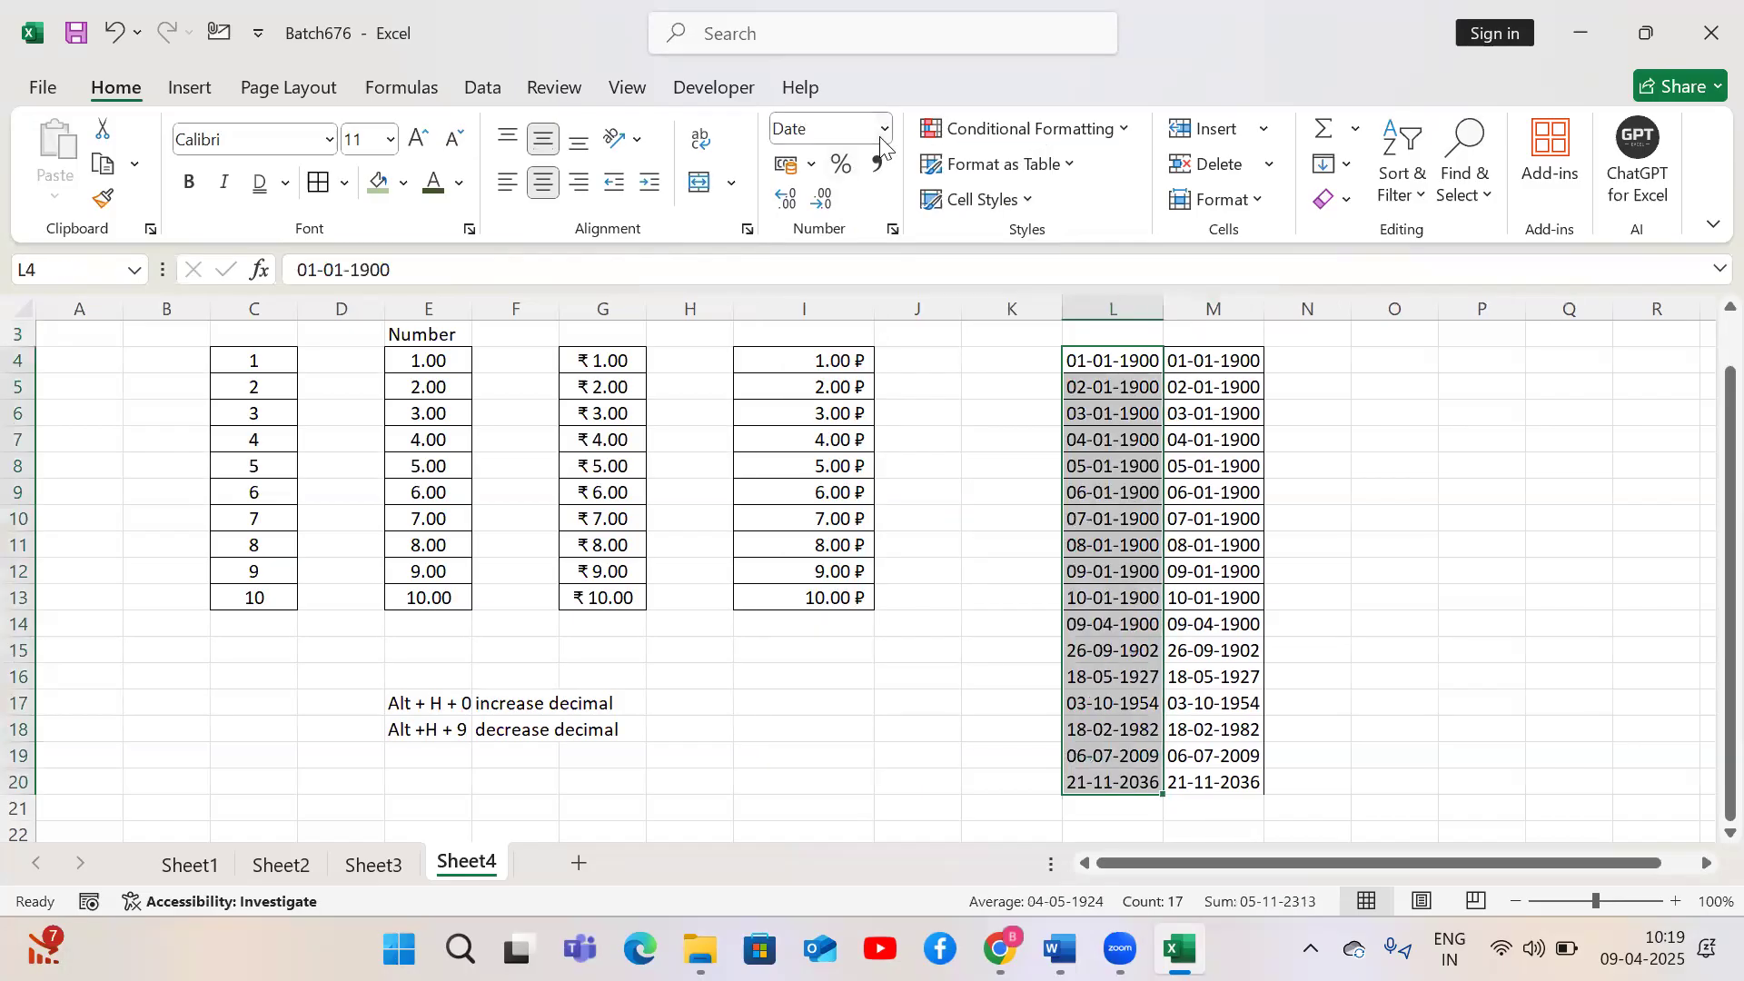
Change the format of L4:L20 to Long Date, then to Number
{"action": "left_click", "coordinate": [886, 129]}
{"action": "left_click", "coordinate": [868, 497]}
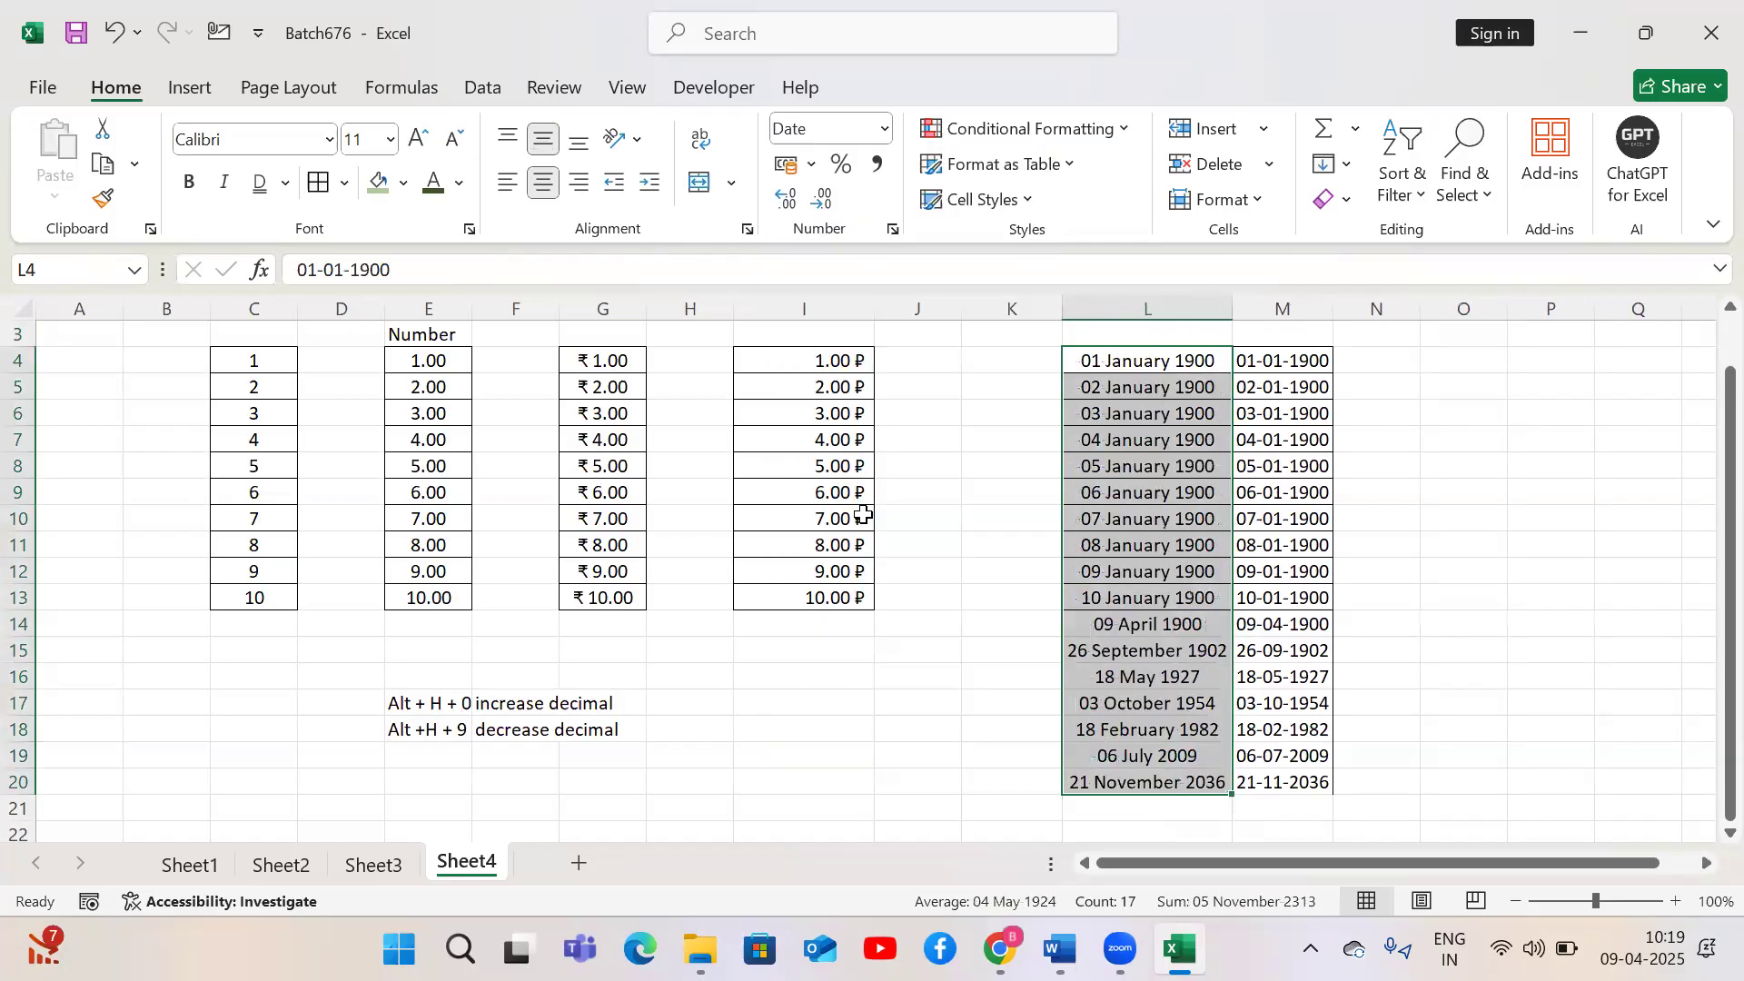
{"action": "left_click", "coordinate": [883, 133]}
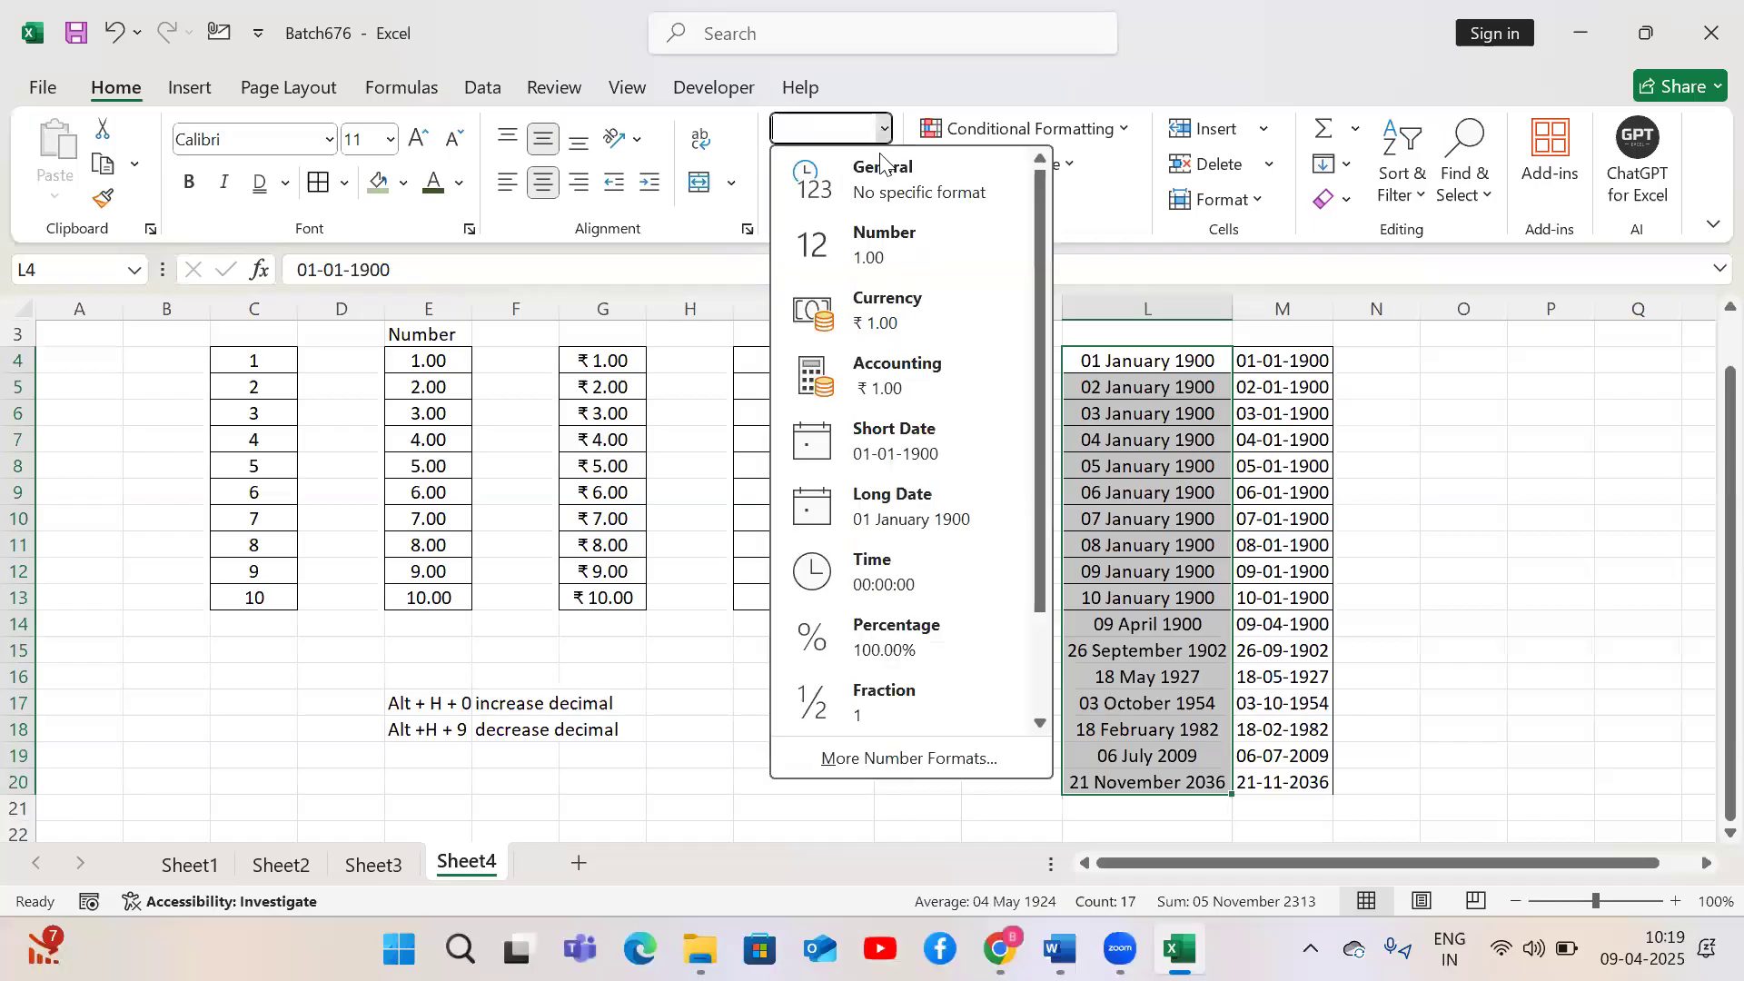
{"action": "left_click", "coordinate": [880, 260]}
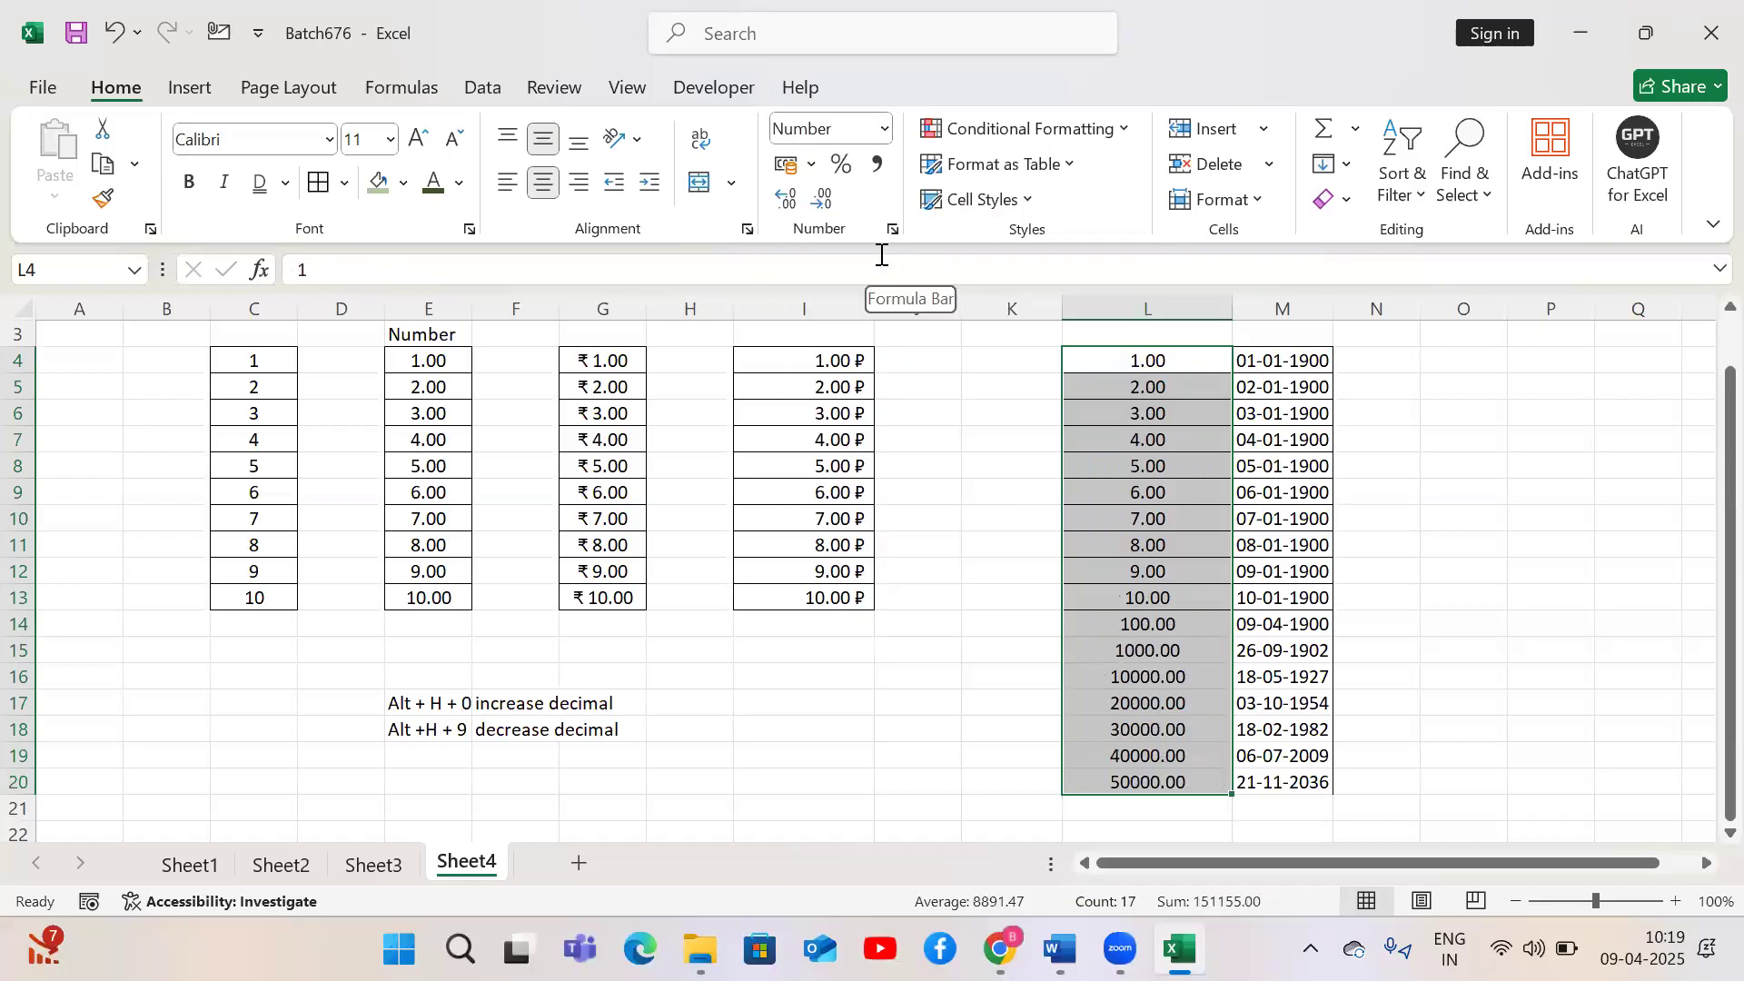
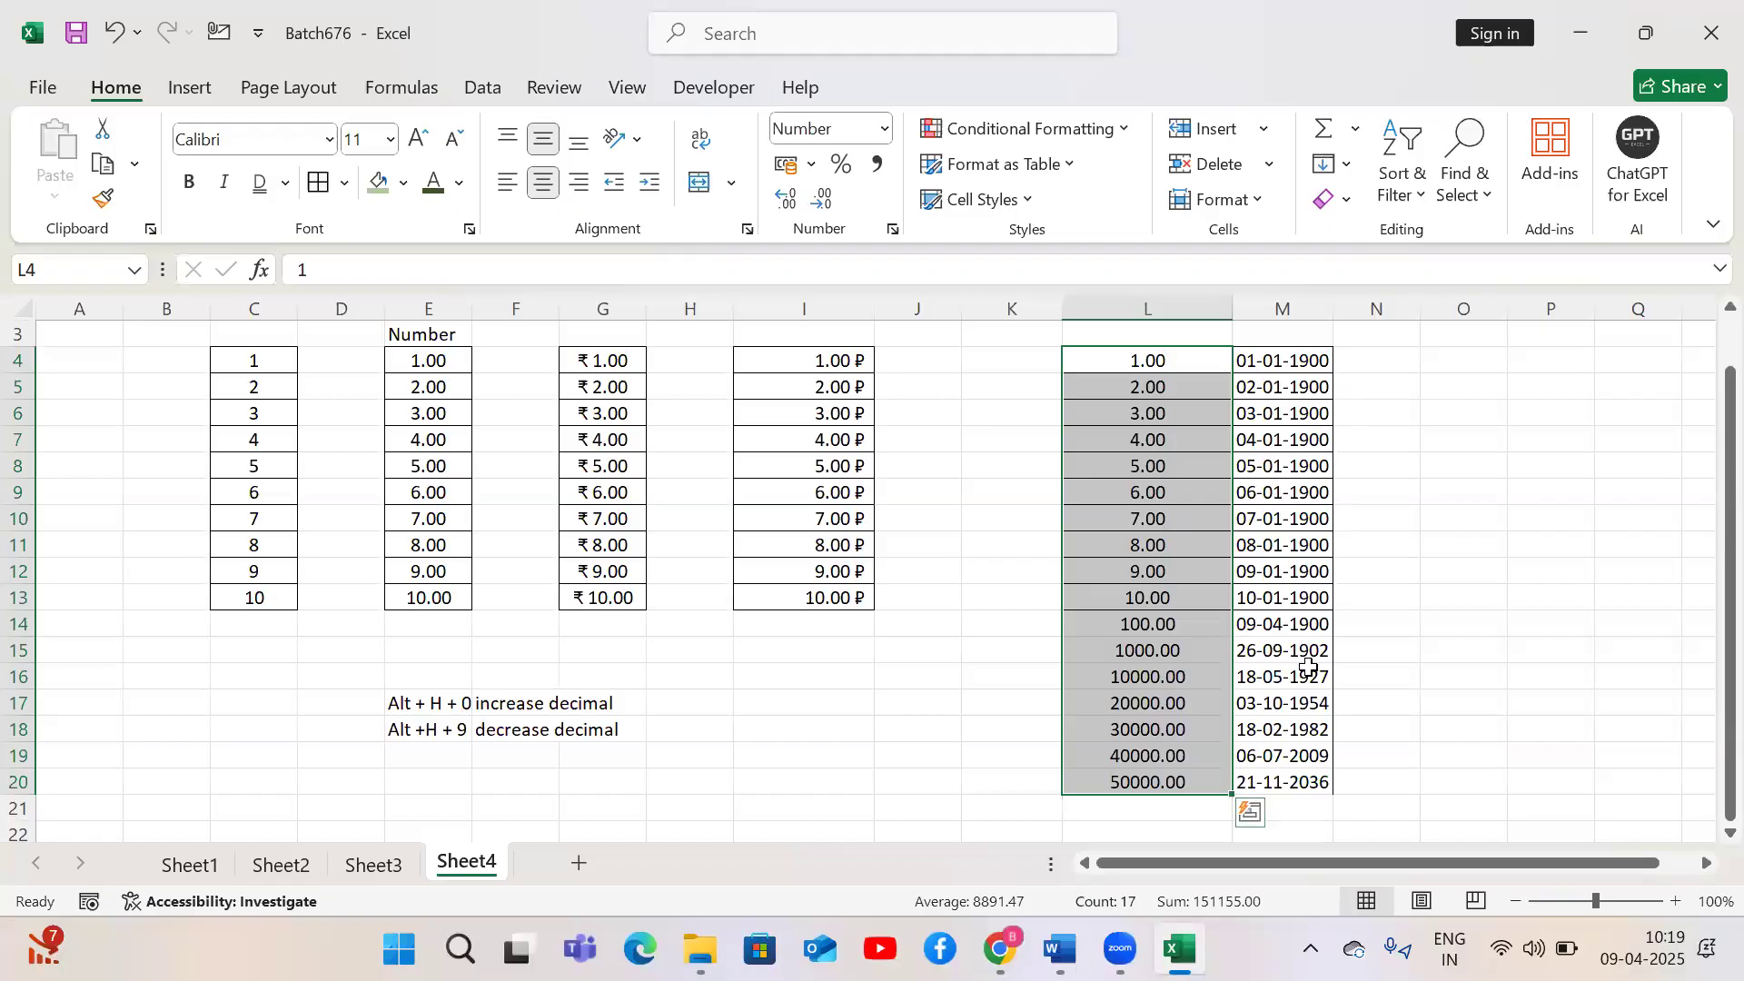
Insert today's date in L21 with the current-date shortcut
{"action": "left_click", "coordinate": [1160, 676]}
{"action": "key", "text": "ctrl+Down"}
{"action": "key", "text": "Down"}
{"action": "key", "text": "Down"}
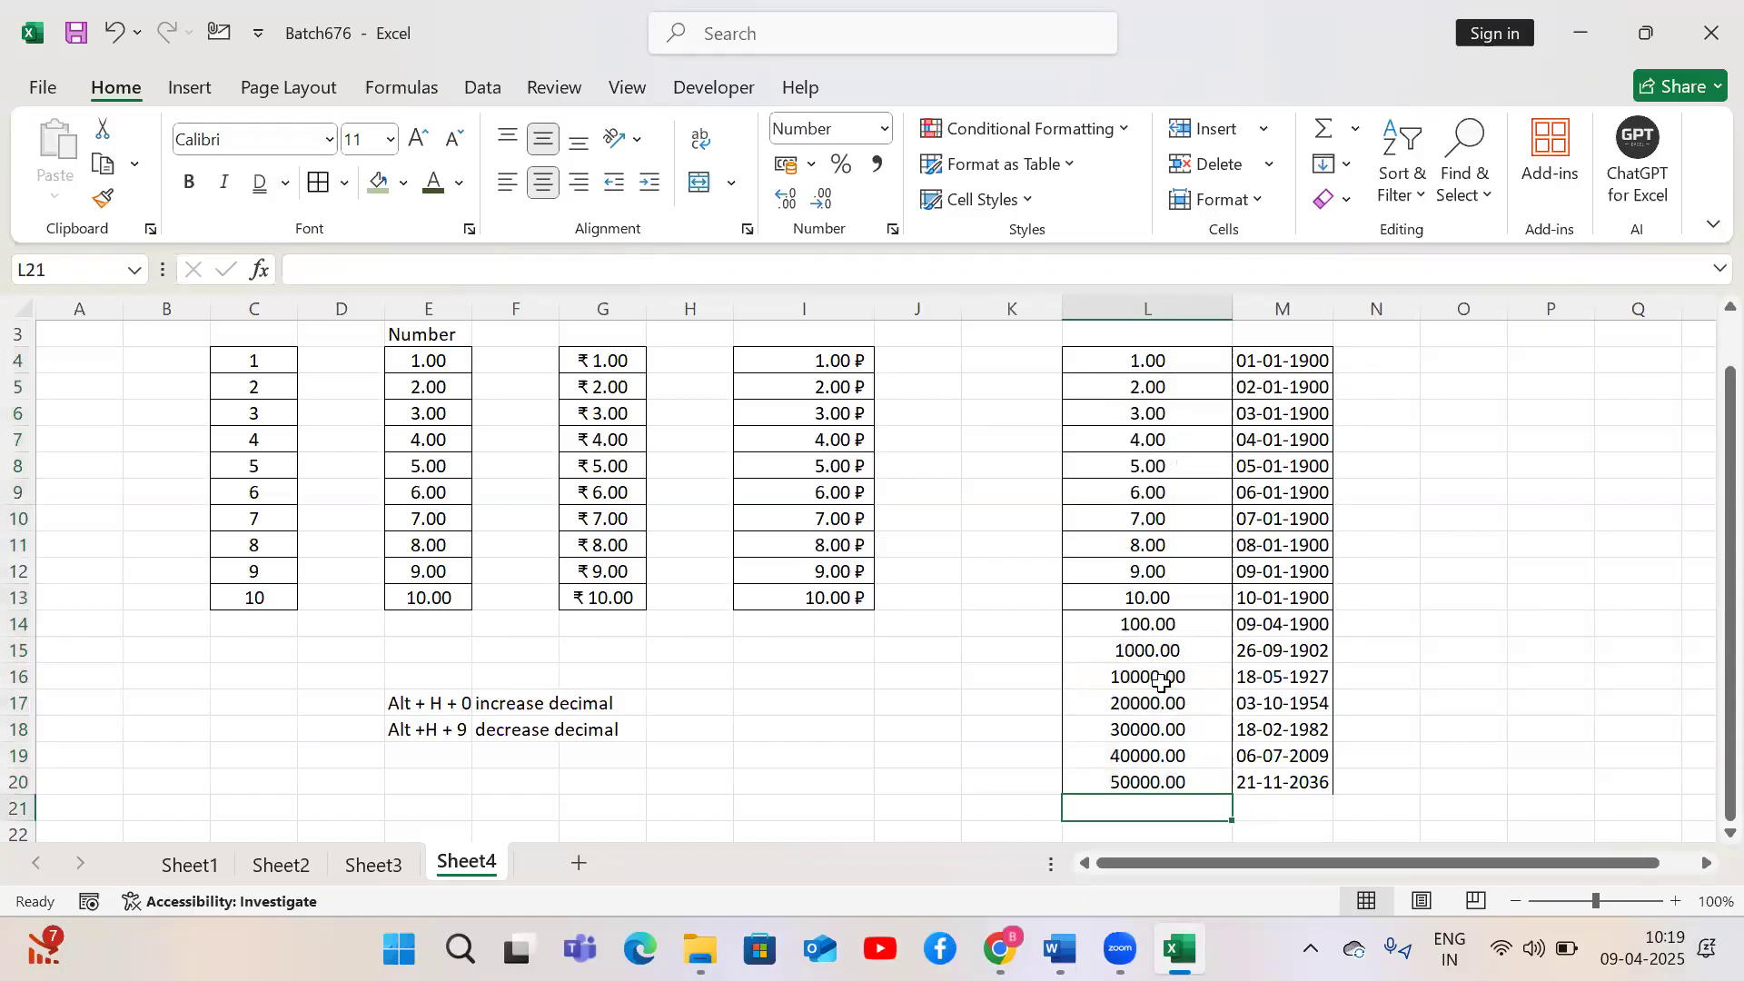
{"action": "key", "text": "Up"}
{"action": "key", "text": "ctrl+semicolon"}
{"action": "key", "text": "Return"}
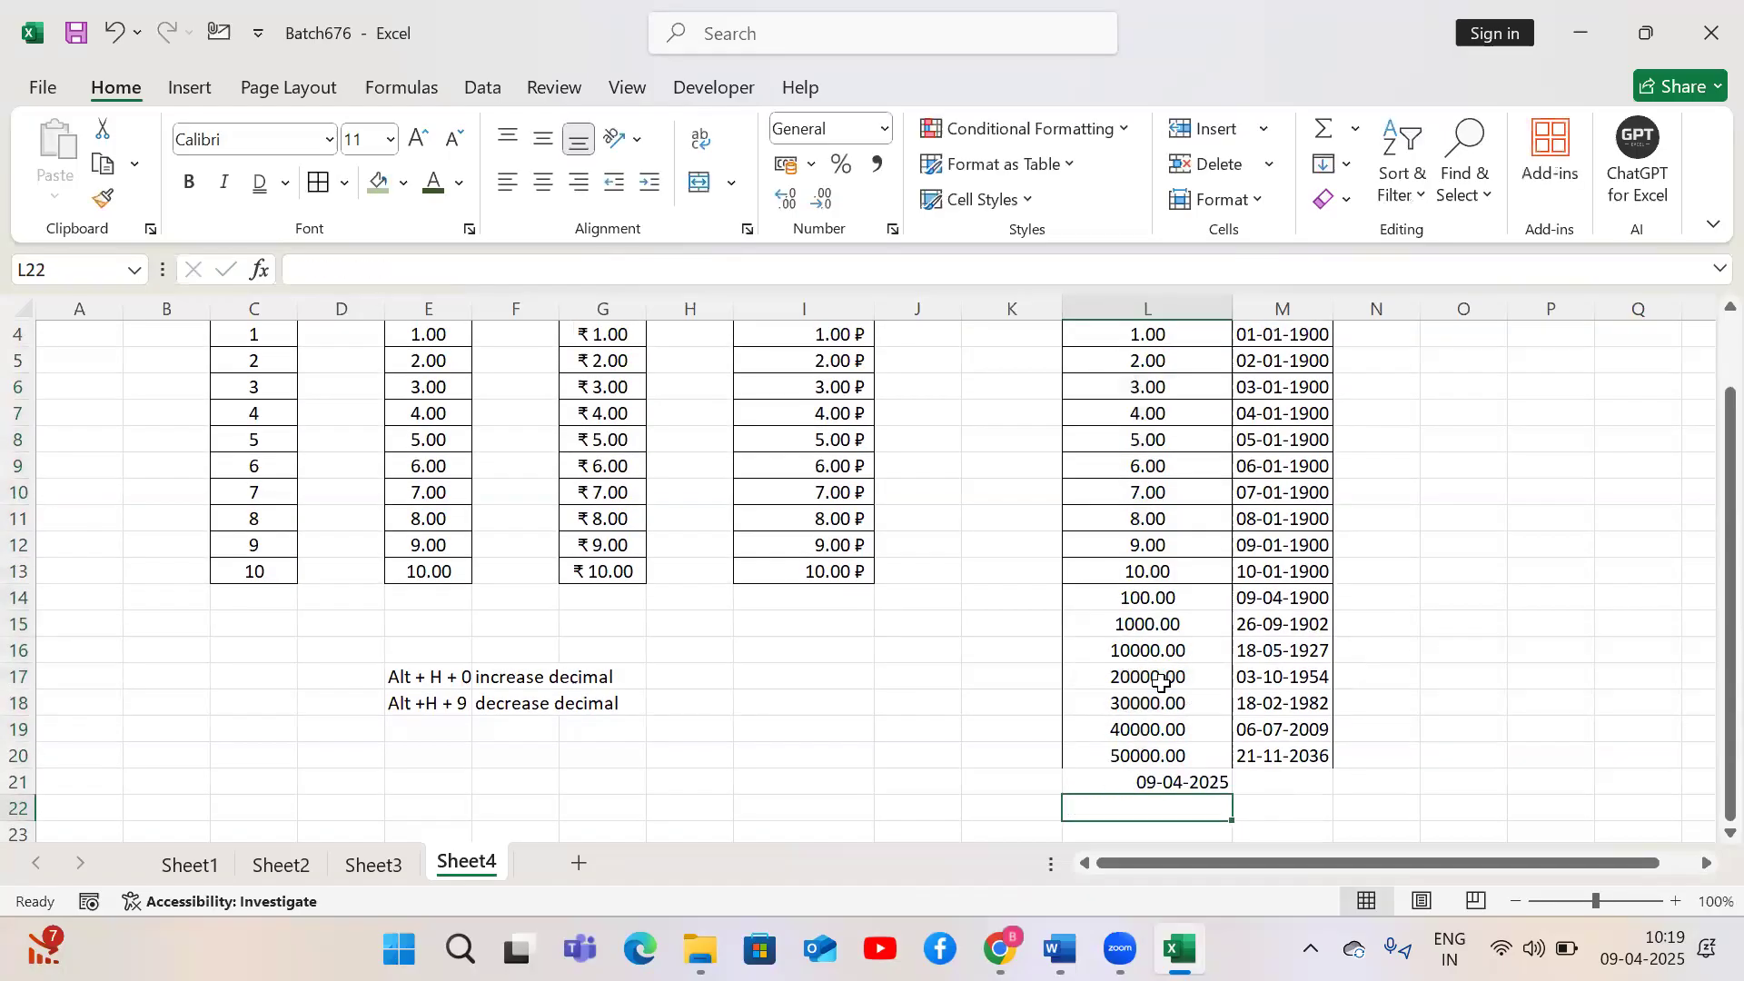
Change the date in L21 to the Number format
{"action": "key", "text": "Up"}
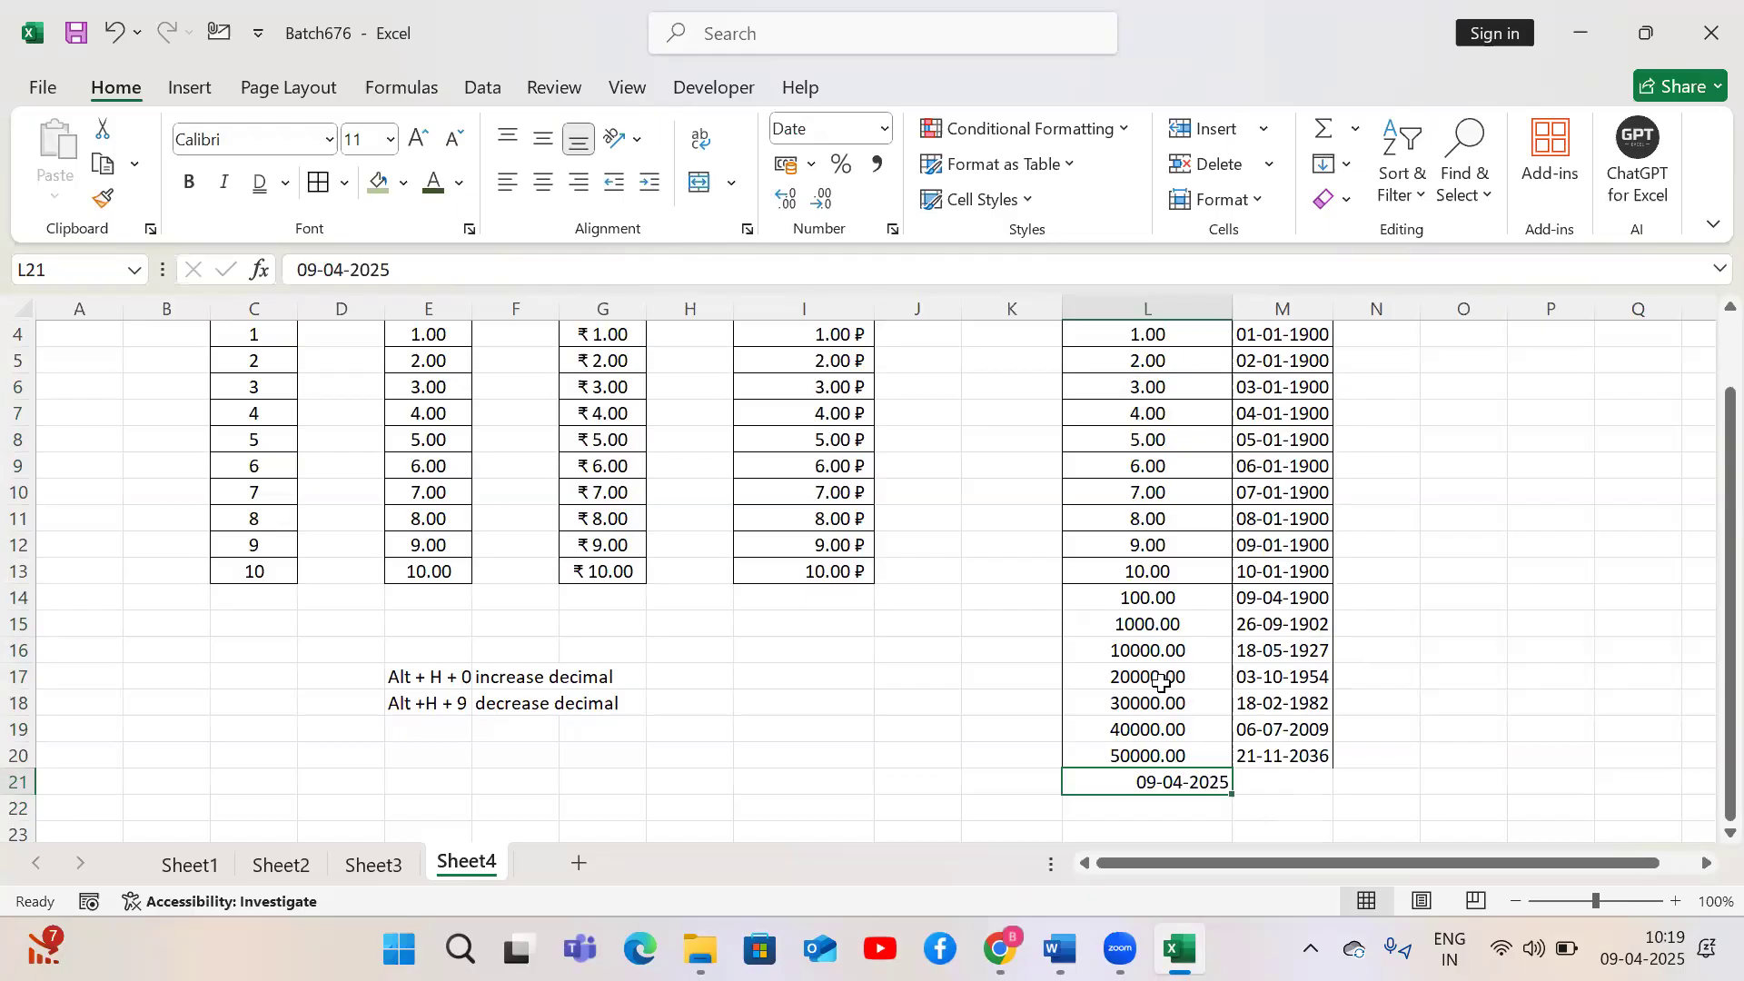
{"action": "left_click", "coordinate": [882, 129]}
{"action": "left_click", "coordinate": [886, 236]}
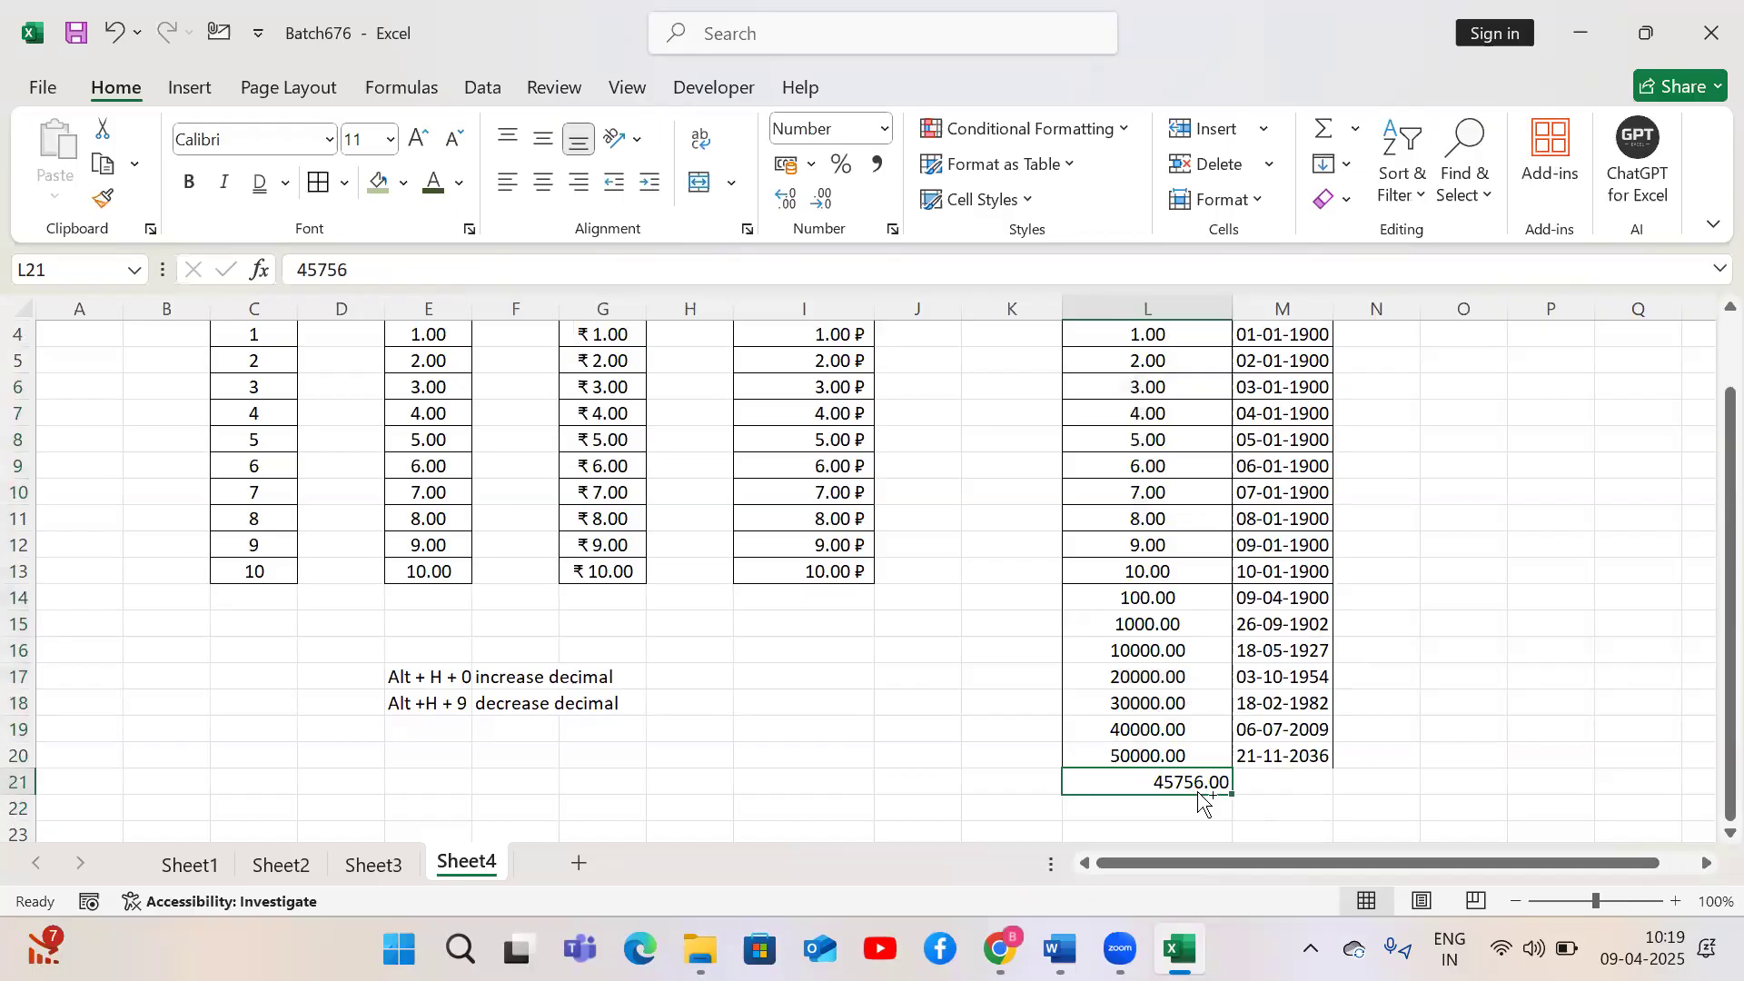
Copy L21 into M21 and format M21 as Short Date
{"action": "key", "text": "ctrl+c"}
{"action": "key", "text": "Right"}
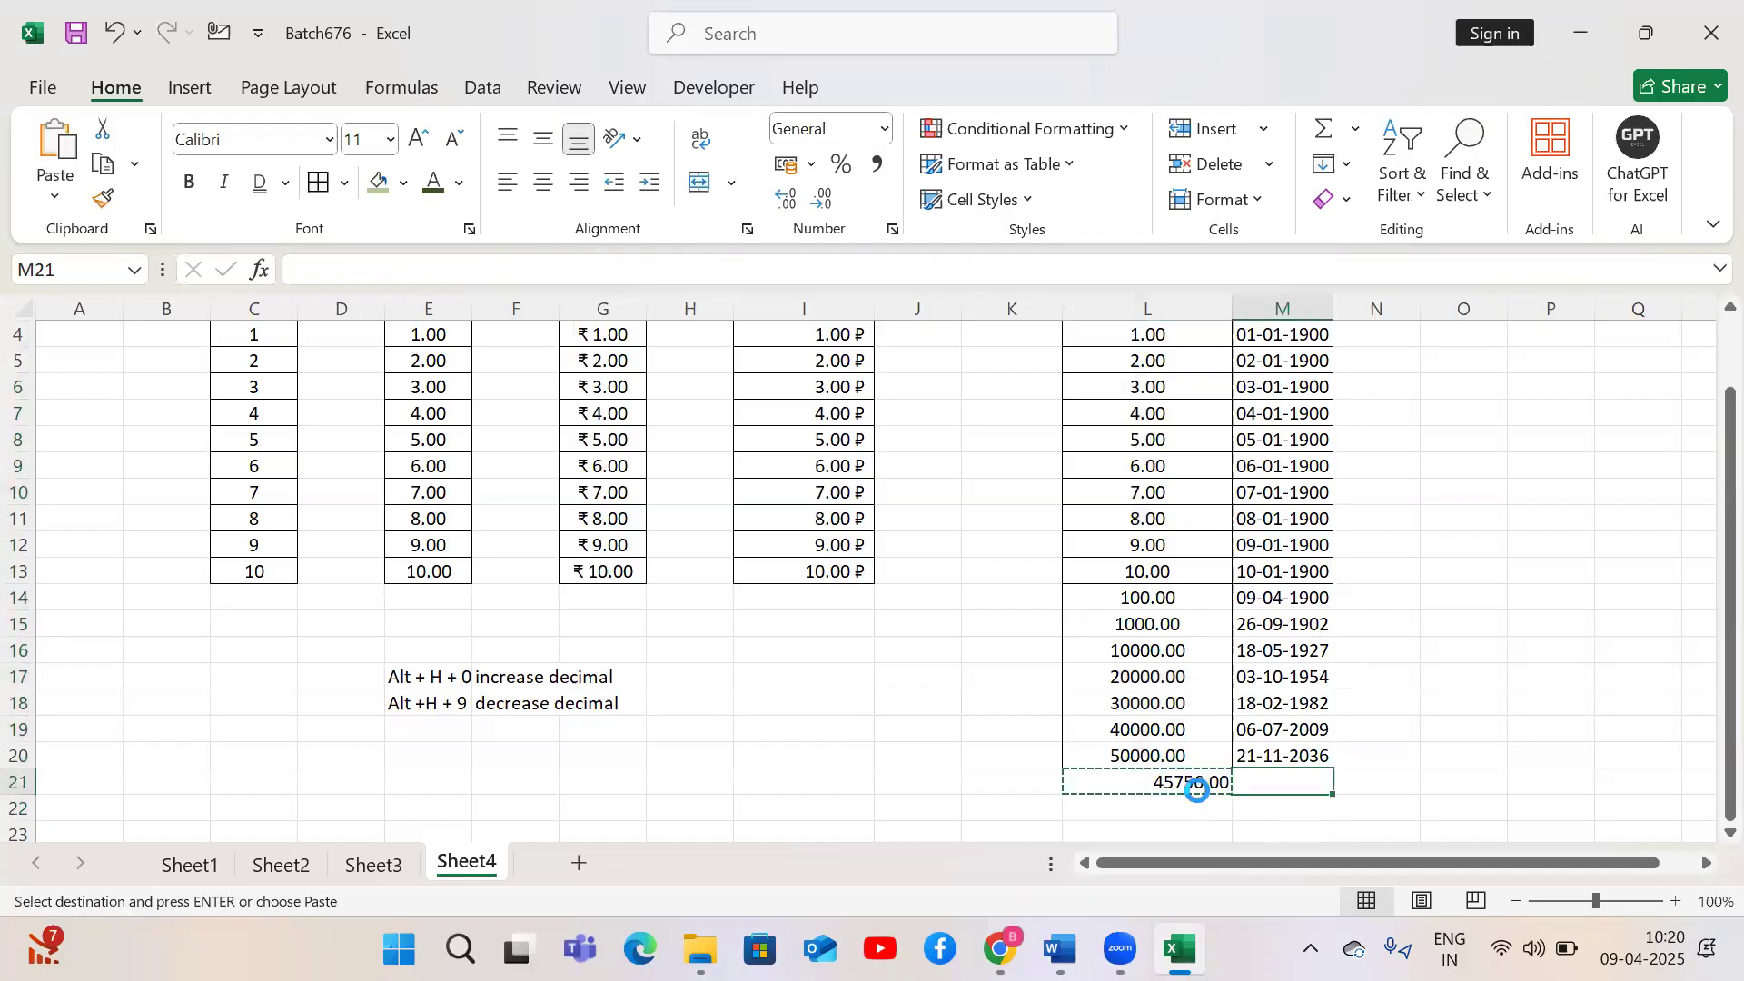
{"action": "key", "text": "ctrl+v"}
{"action": "key", "text": "Escape"}
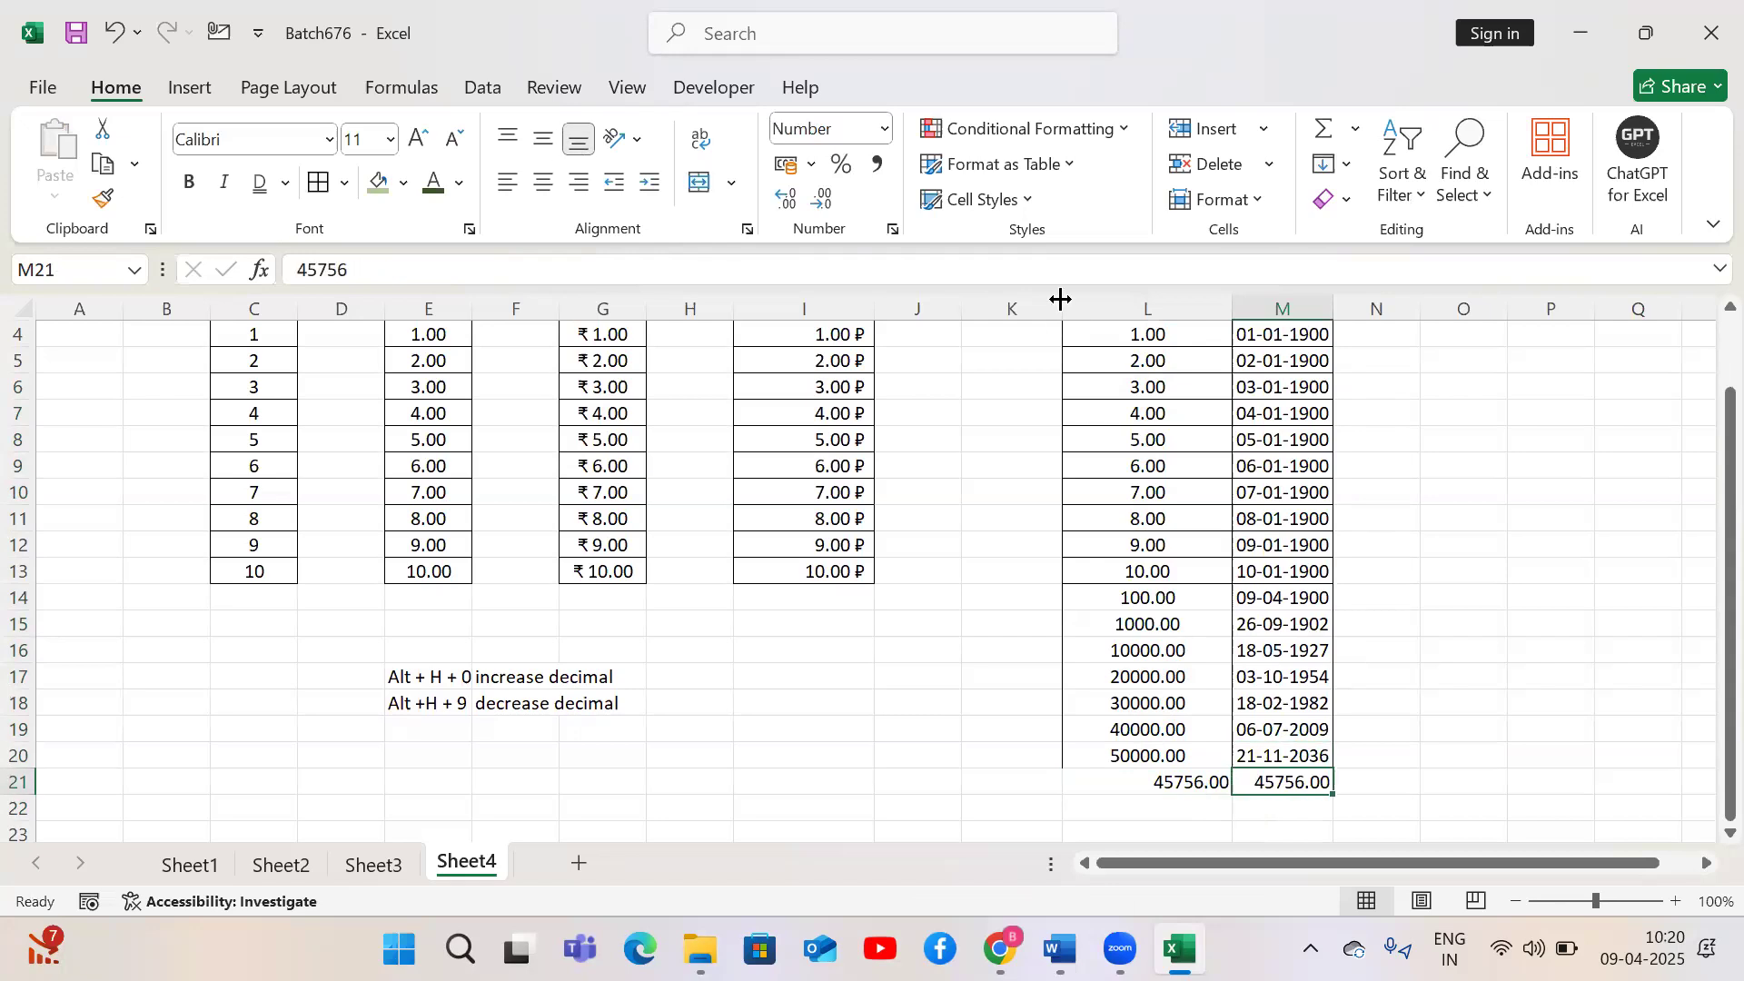
{"action": "left_click", "coordinate": [885, 129]}
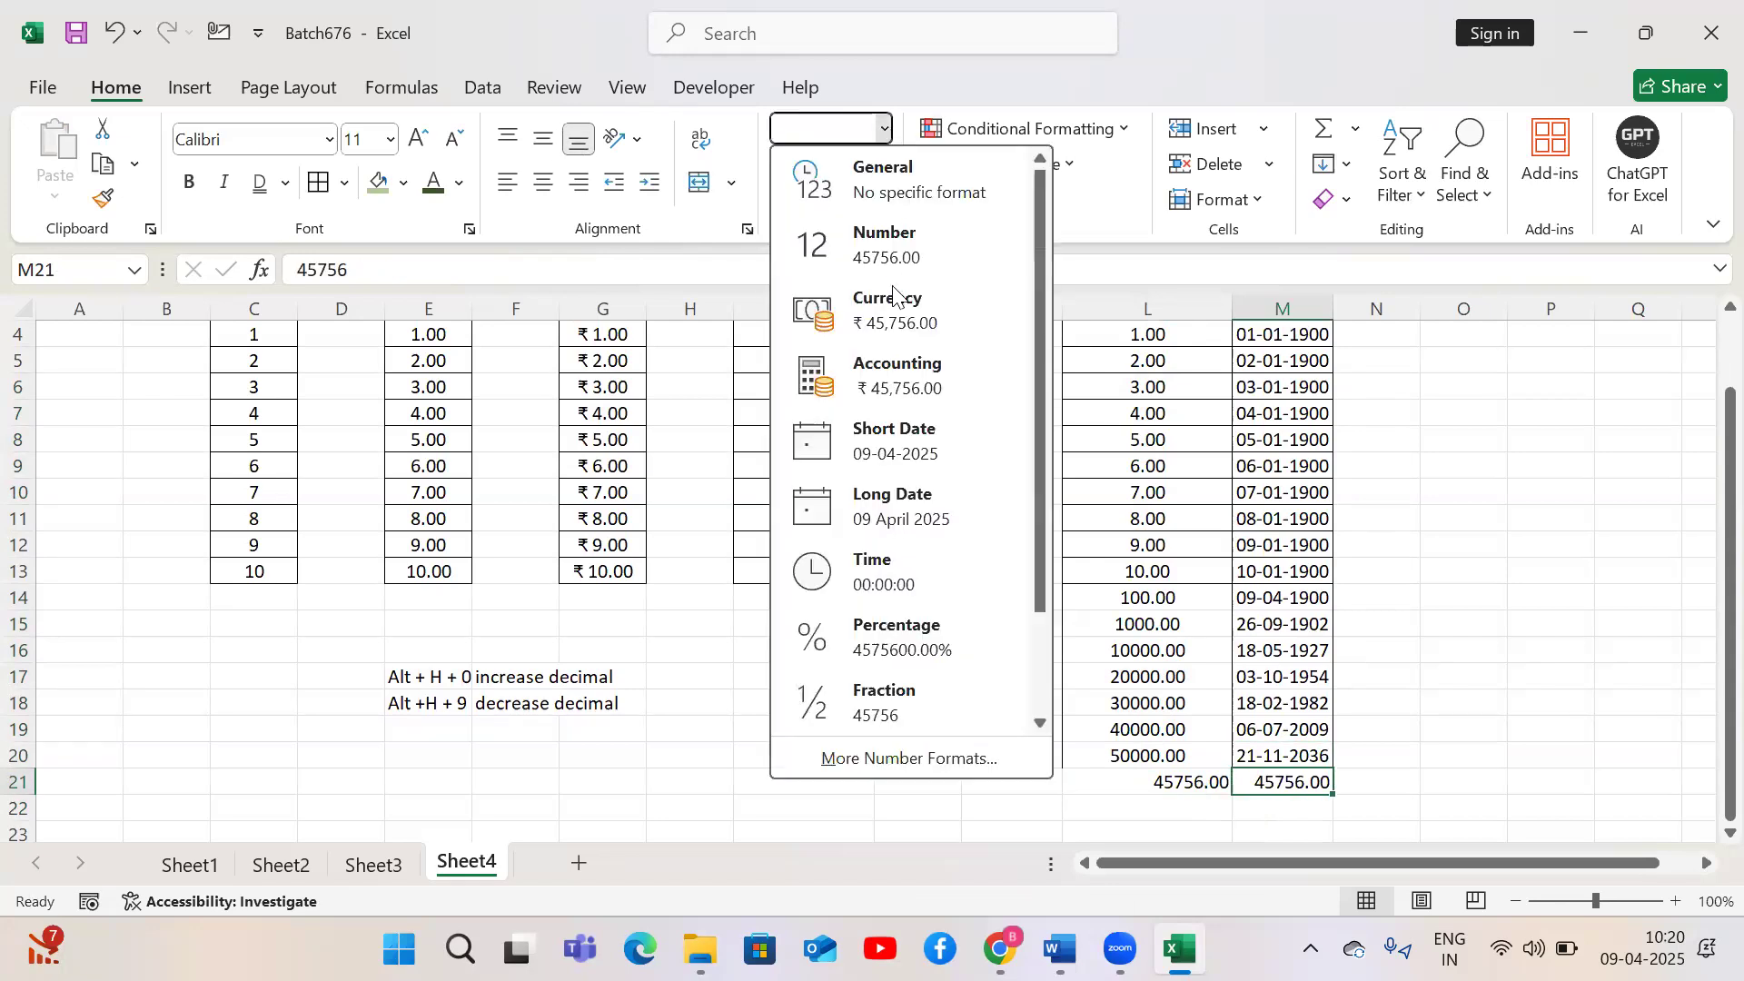
{"action": "left_click", "coordinate": [903, 454]}
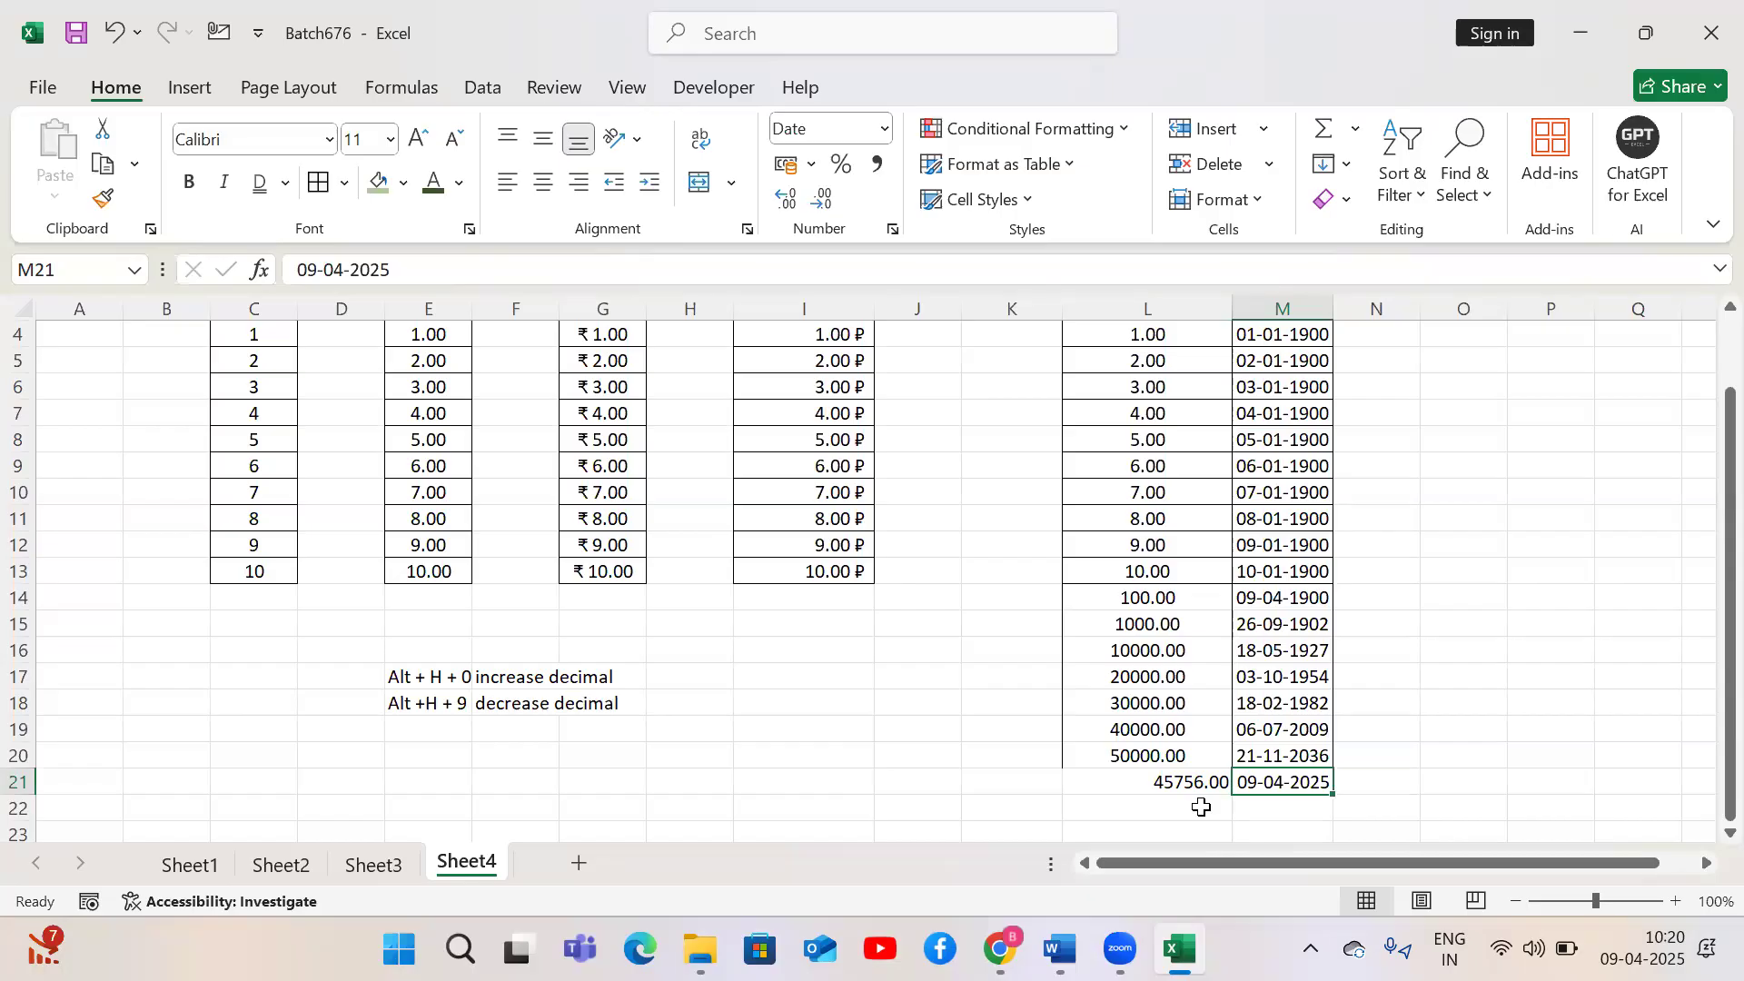
Copy the value in L21 into D20
{"action": "key", "text": "Left"}
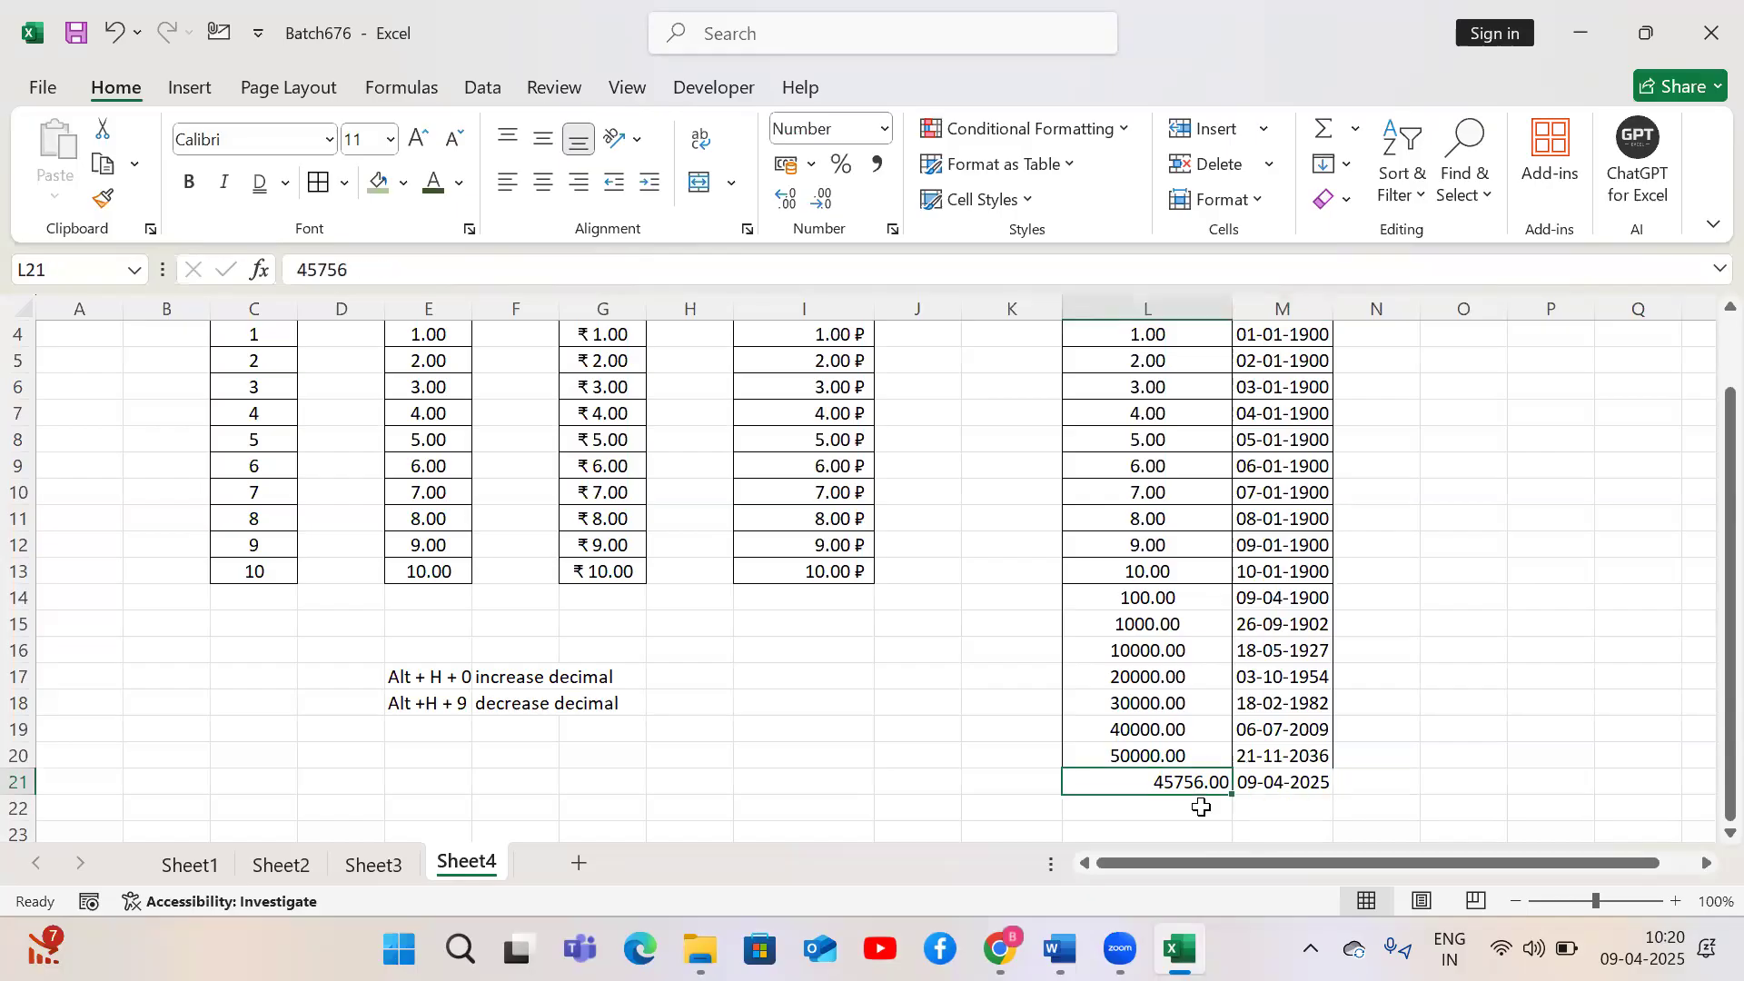
{"action": "key", "text": "ctrl+c"}
{"action": "key", "text": "Left"}
{"action": "key", "text": "Left"}
{"action": "key", "text": "Left"}
{"action": "key", "text": "Left"}
{"action": "key", "text": "Left"}
{"action": "key", "text": "Left"}
{"action": "key", "text": "Left"}
{"action": "key", "text": "Left"}
{"action": "key", "text": "Up"}
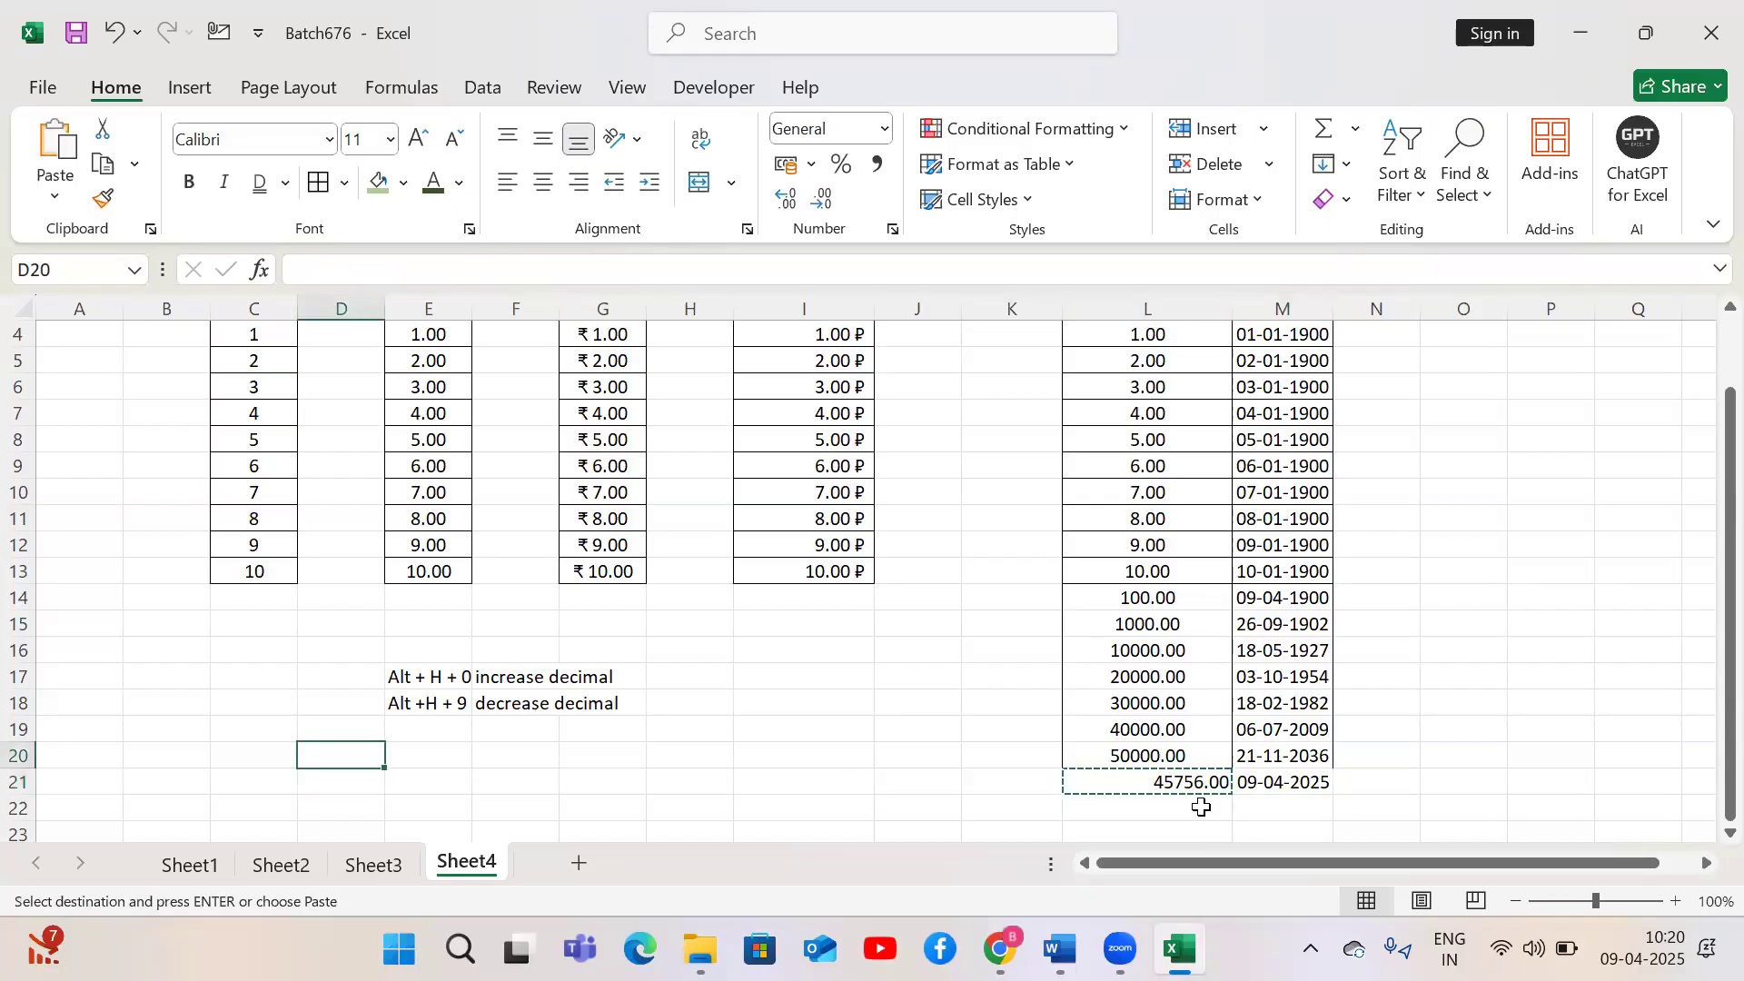
{"action": "key", "text": "ctrl+v"}
{"action": "key", "text": "Down"}
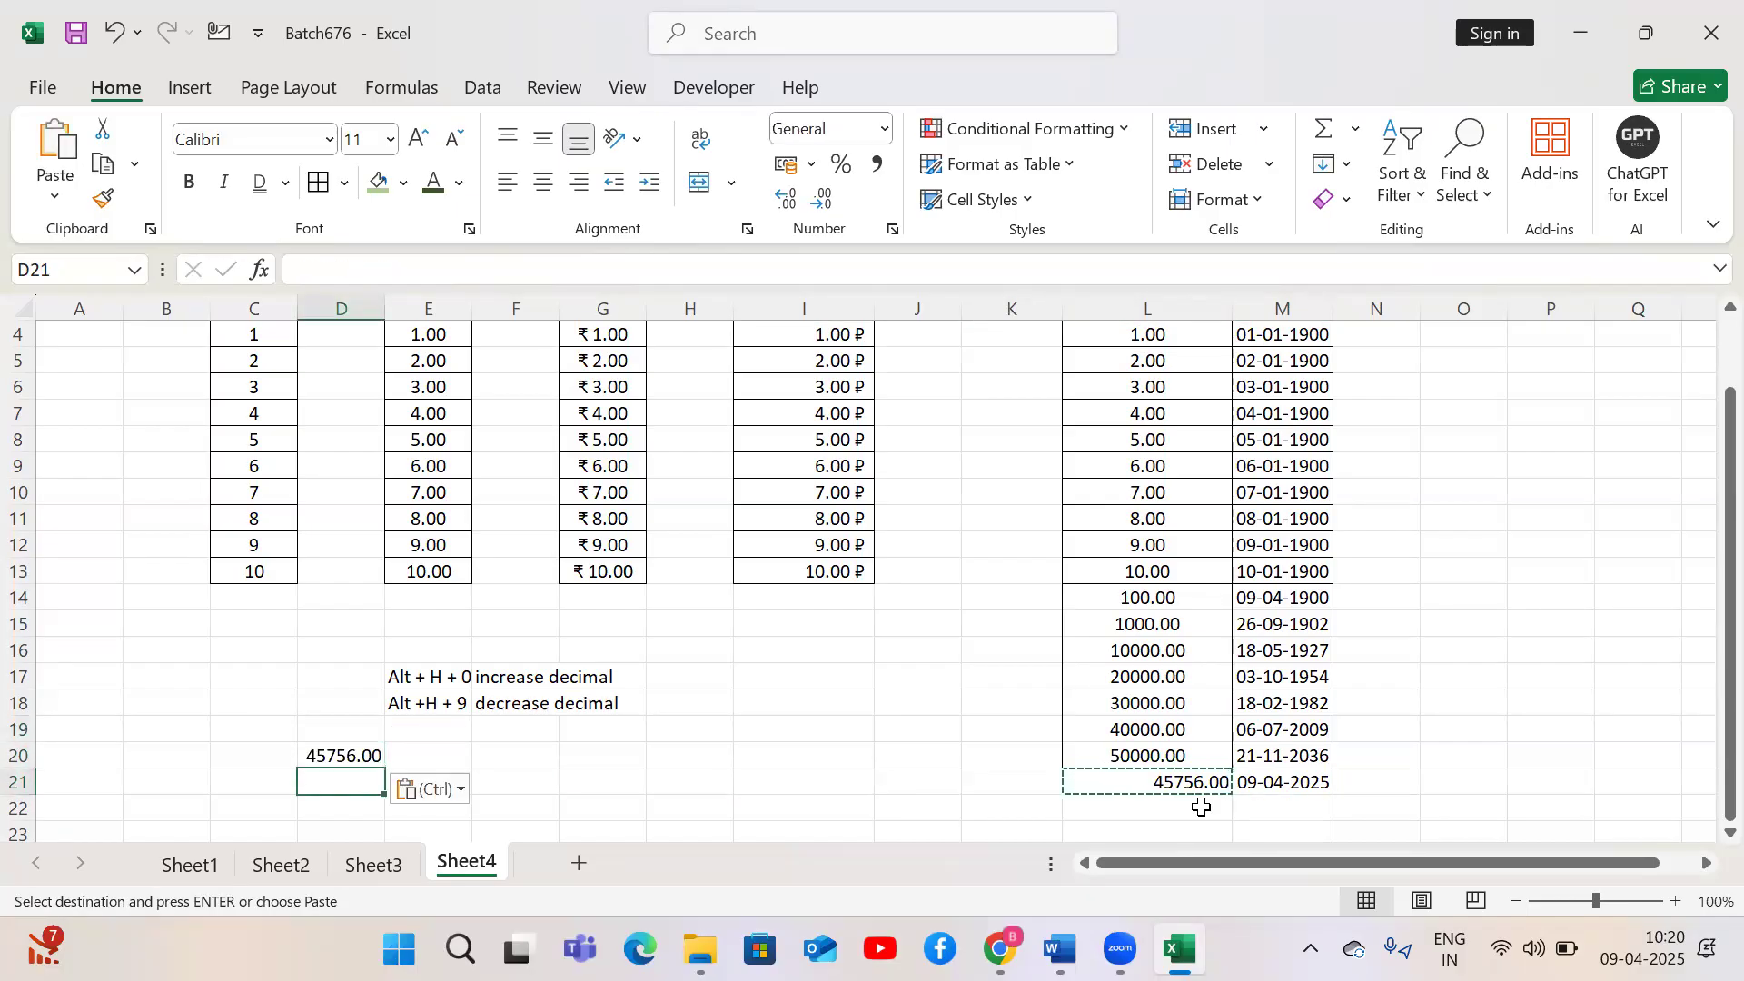
Fill the value in D20 down through D23
{"action": "key", "text": "Down"}
{"action": "key", "text": "Down"}
{"action": "key", "text": "Down"}
{"action": "key", "text": "Up"}
{"action": "key", "text": "Up"}
{"action": "key", "text": "Up"}
{"action": "key", "text": "Up"}
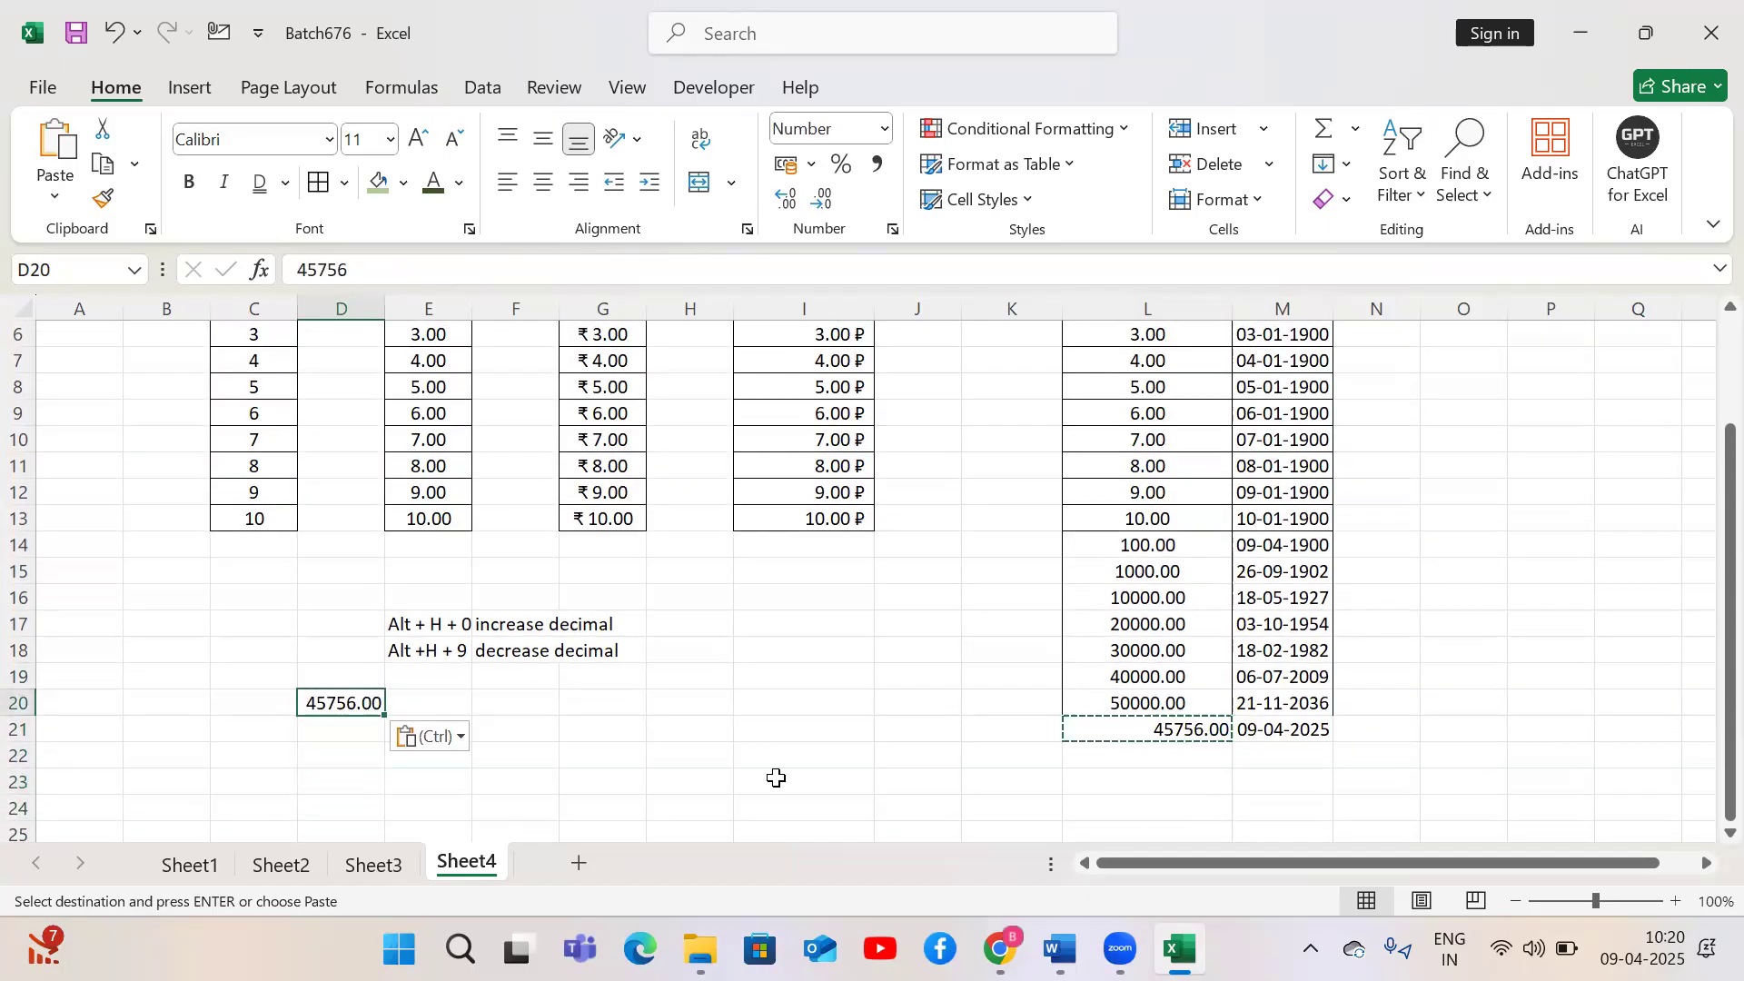
{"action": "left_click_drag", "start_coordinate": [384, 715], "coordinate": [378, 787]}
Edit D21 to 45756.25
{"action": "key", "text": "Down"}
{"action": "key", "text": "Down"}
{"action": "left_click", "coordinate": [369, 729]}
{"action": "left_click", "coordinate": [361, 280]}
{"action": "type", "text": ".245"}
{"action": "key", "text": "BackSpace"}
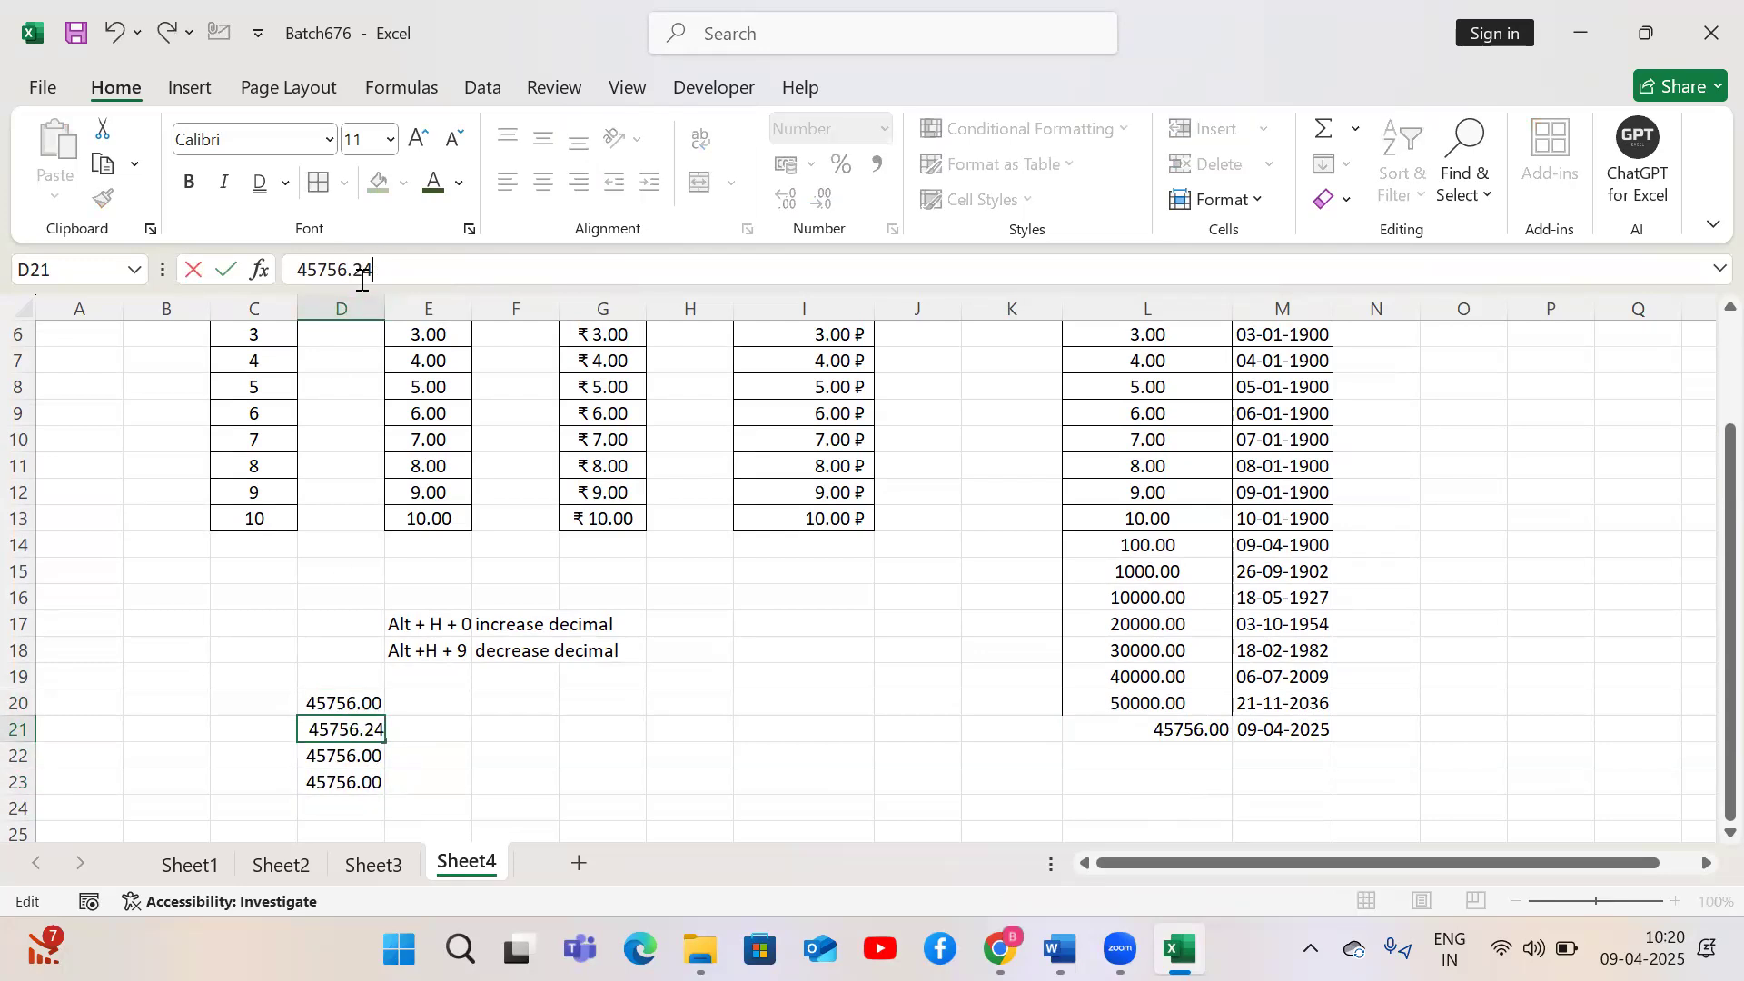
{"action": "left_click", "coordinate": [366, 278]}
{"action": "key", "text": "BackSpace"}
{"action": "key", "text": "BackSpace"}
{"action": "type", "text": "25"}
{"action": "key", "text": "Return"}
Set D22 to 45756.5 and D23 to 45756.75
{"action": "left_click", "coordinate": [368, 278]}
{"action": "type", "text": ".5"}
{"action": "key", "text": "Return"}
{"action": "left_click", "coordinate": [369, 277]}
{"action": "type", "text": ".75"}
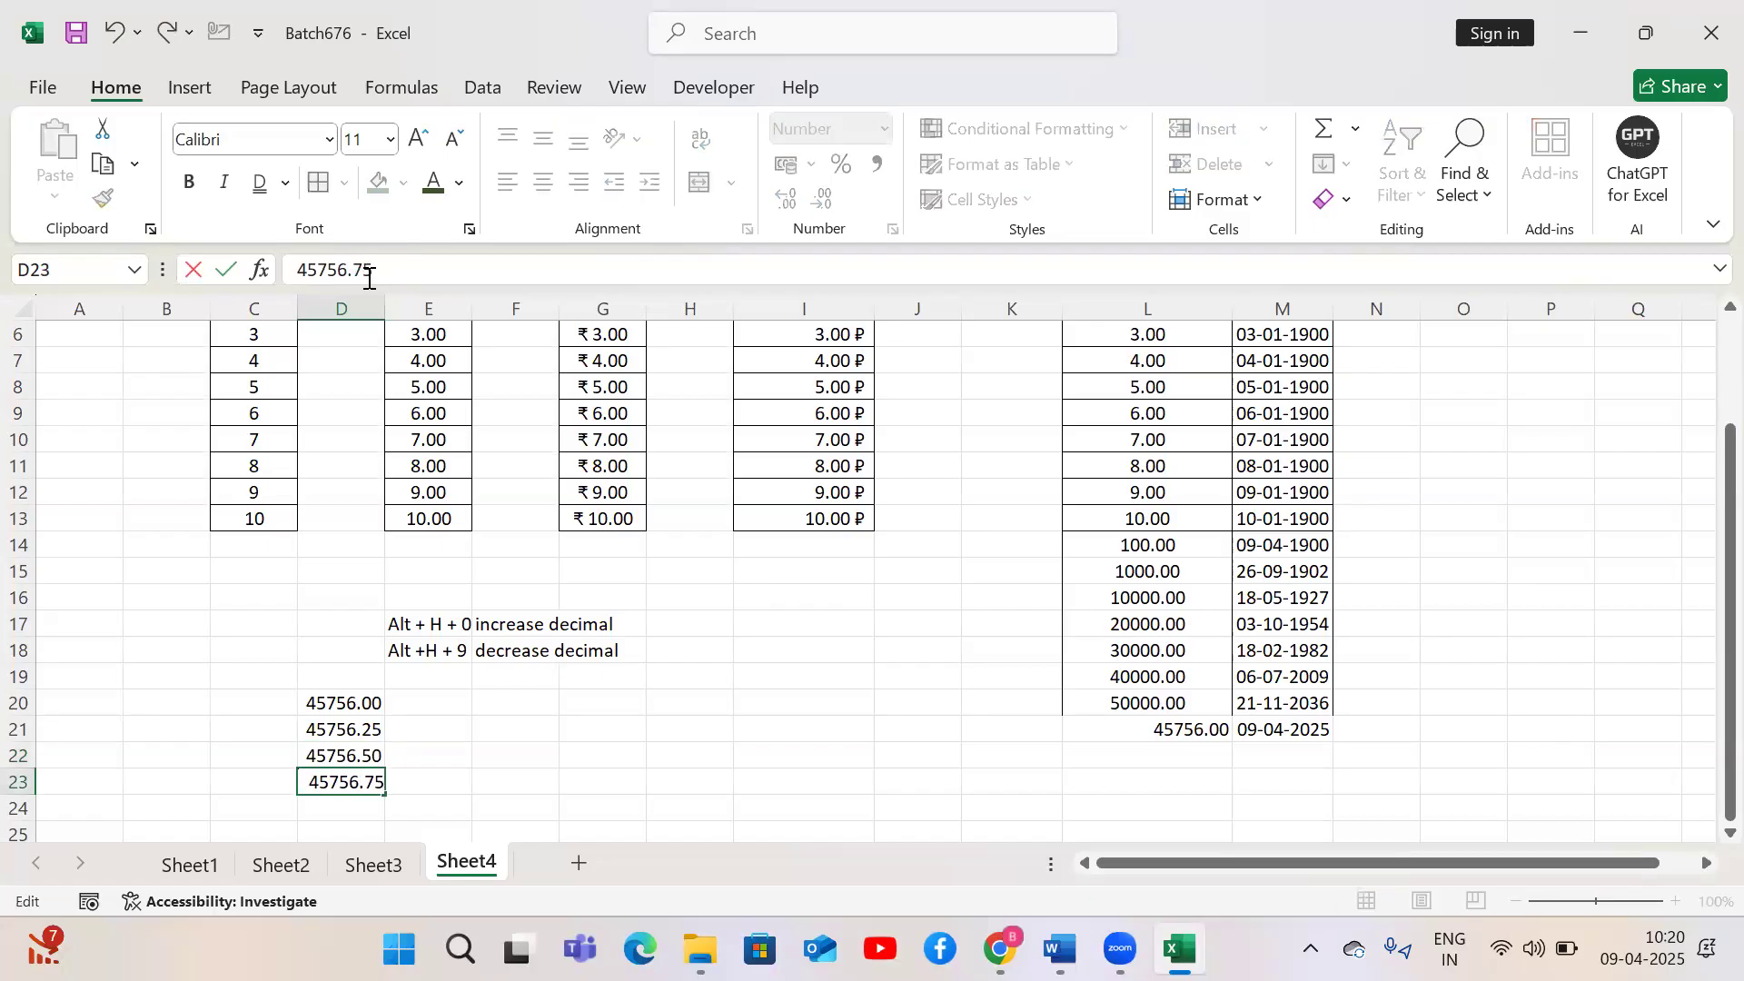
{"action": "key", "text": "Return"}
Copy D20:D23 into E20:E23
{"action": "key", "text": "Up"}
{"action": "key", "text": "Up"}
{"action": "key", "text": "Up"}
{"action": "key", "text": "Up"}
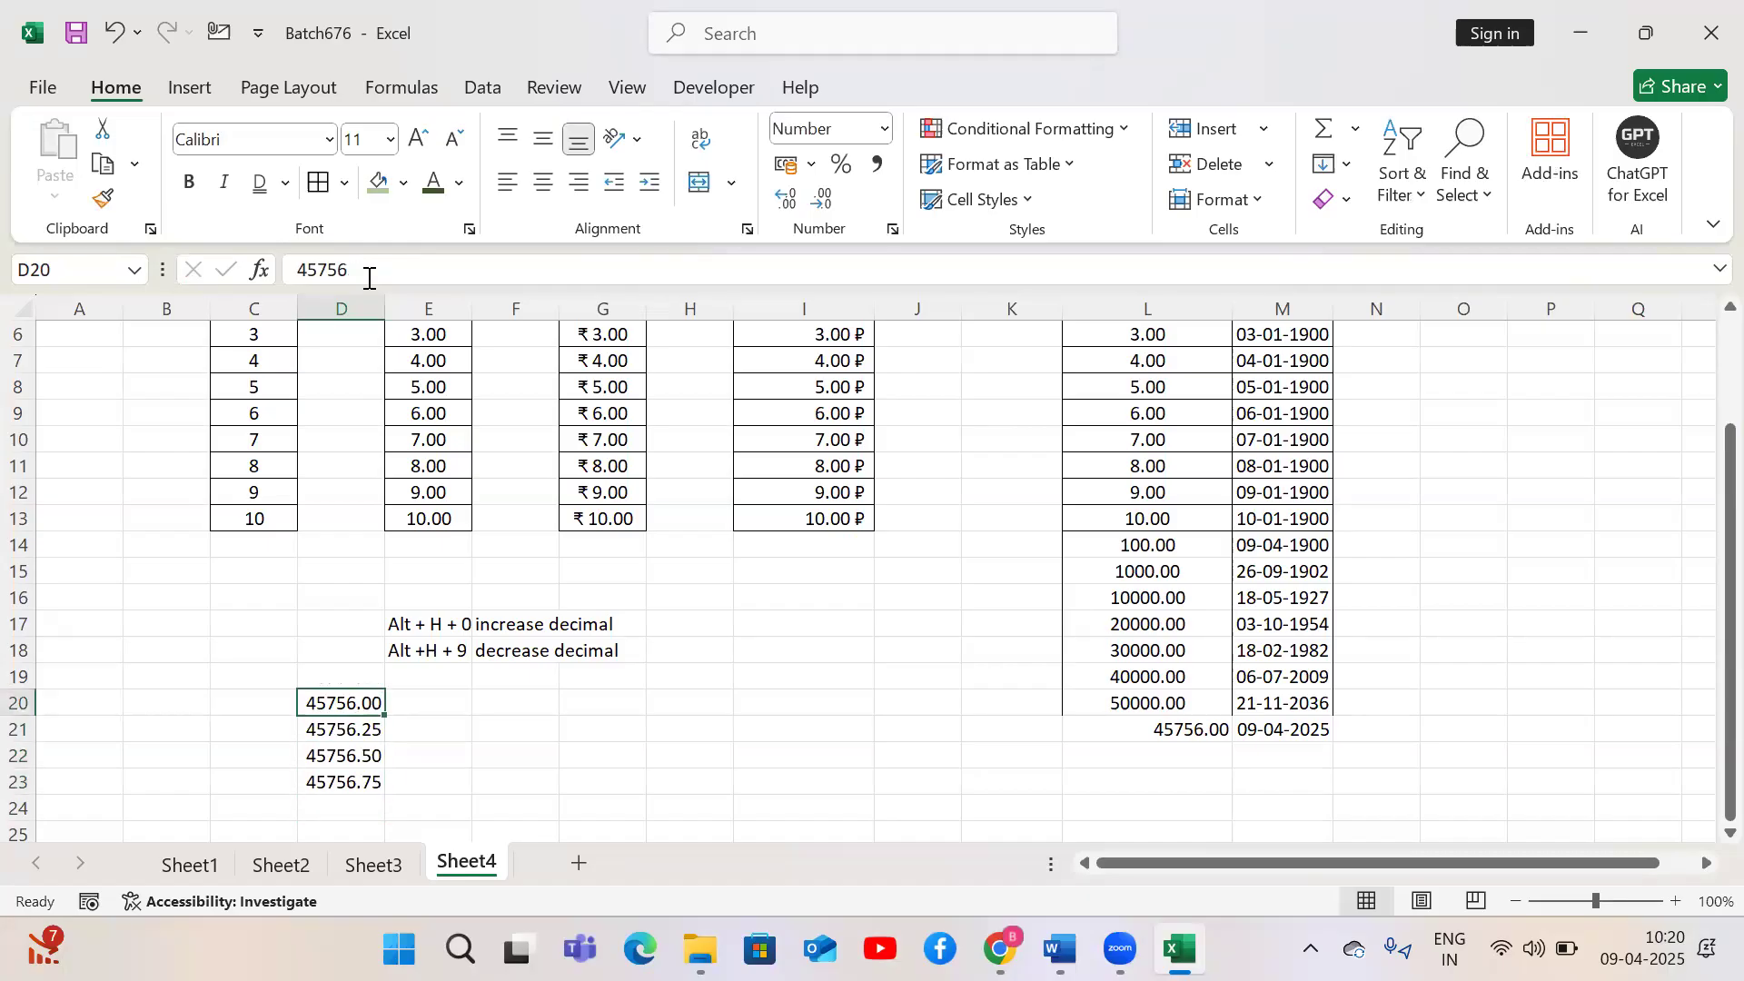
{"action": "key", "text": "shift+Down"}
{"action": "key", "text": "shift+Down"}
{"action": "key", "text": "shift+Down"}
{"action": "key", "text": "ctrl+c"}
{"action": "key", "text": "Right"}
{"action": "key", "text": "ctrl+v"}
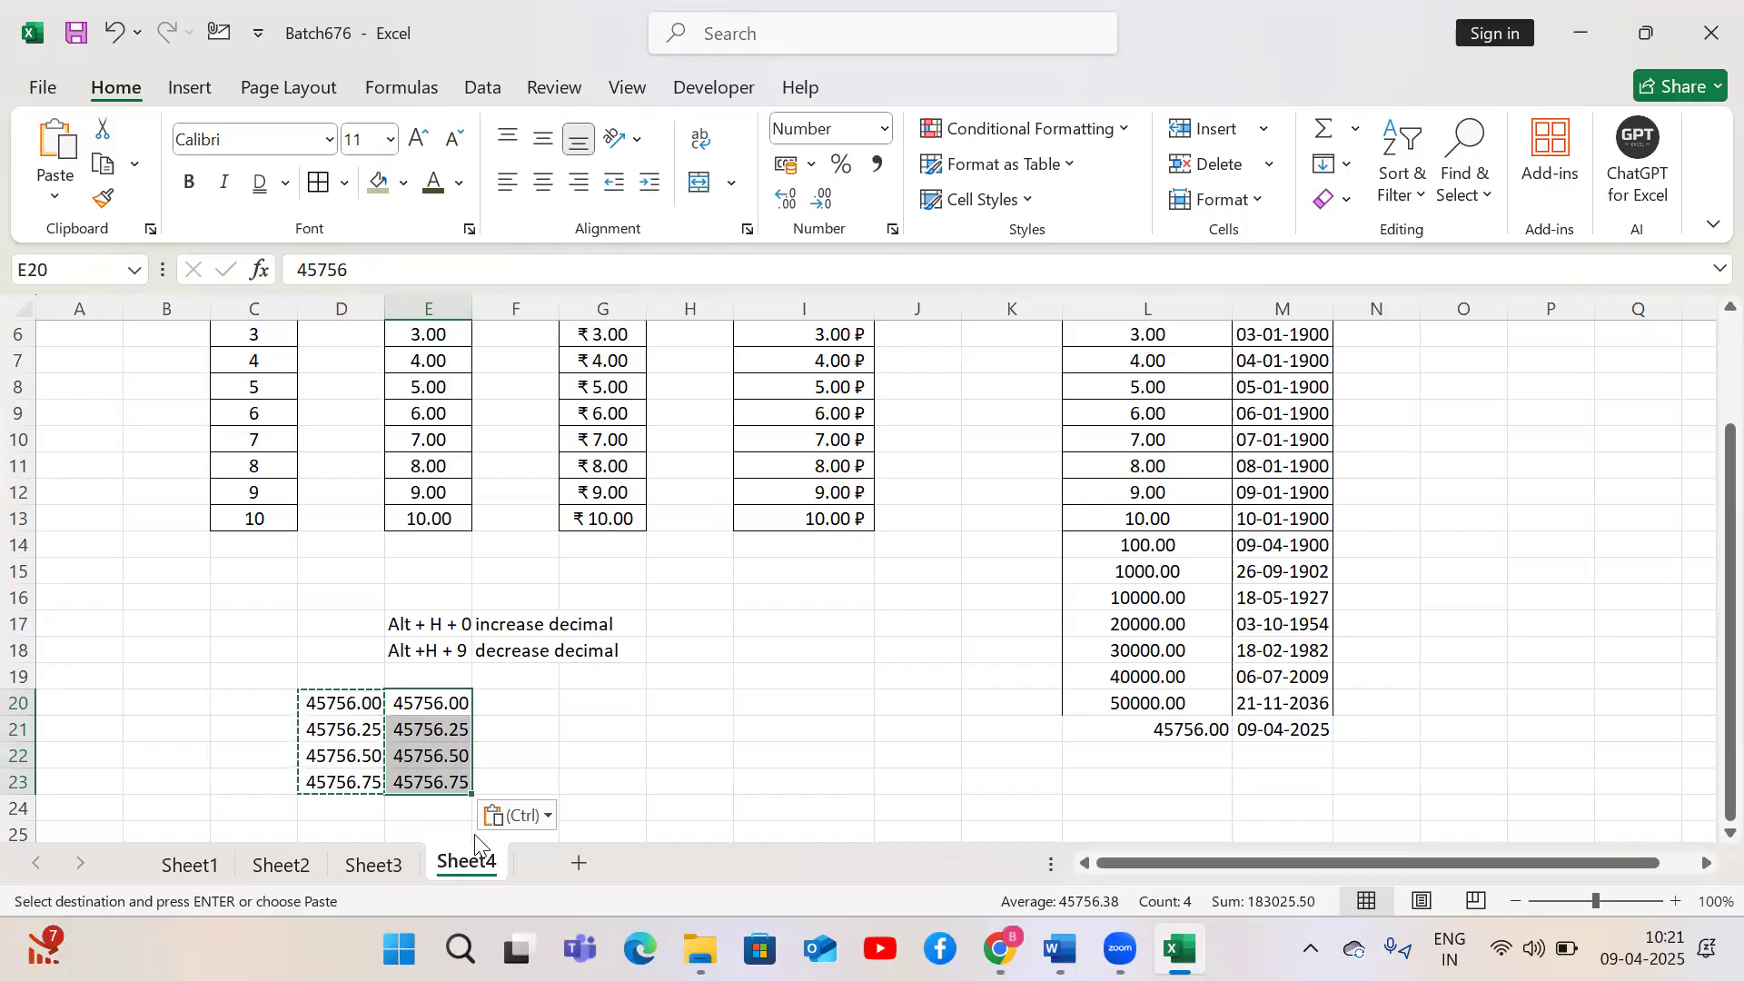
Format E20:E23 as Time and step through each converted cell
{"action": "left_click", "coordinate": [886, 129]}
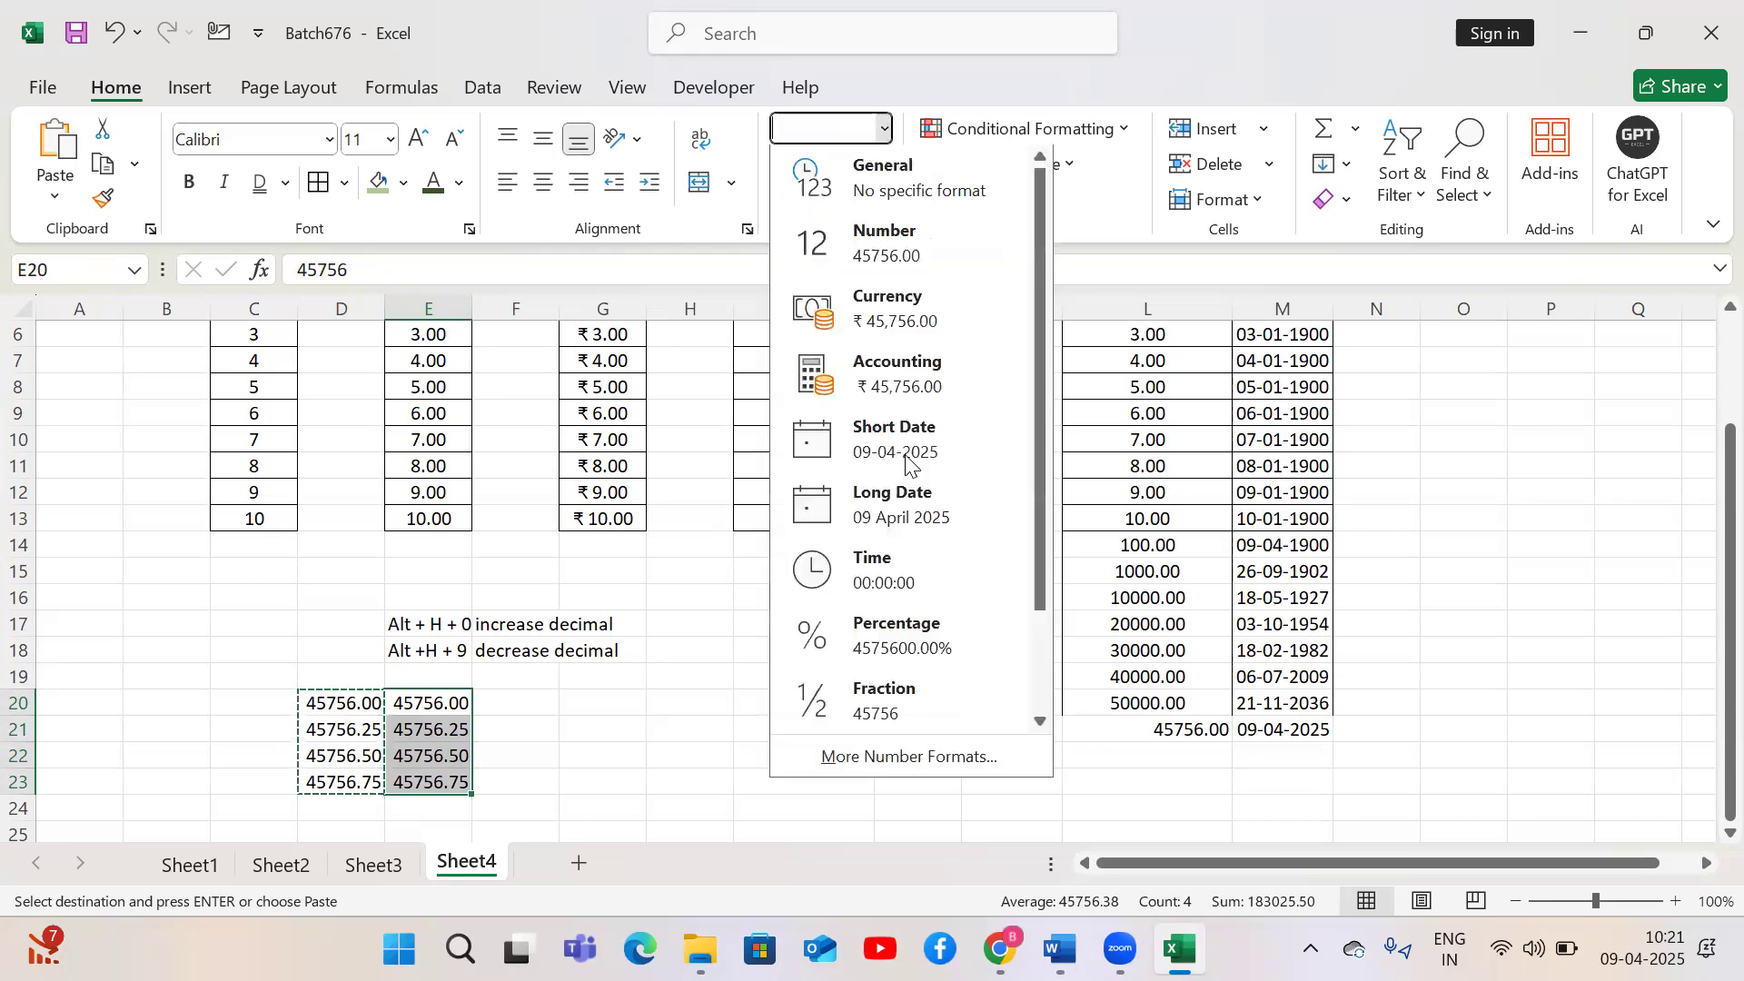
{"action": "left_click", "coordinate": [906, 577]}
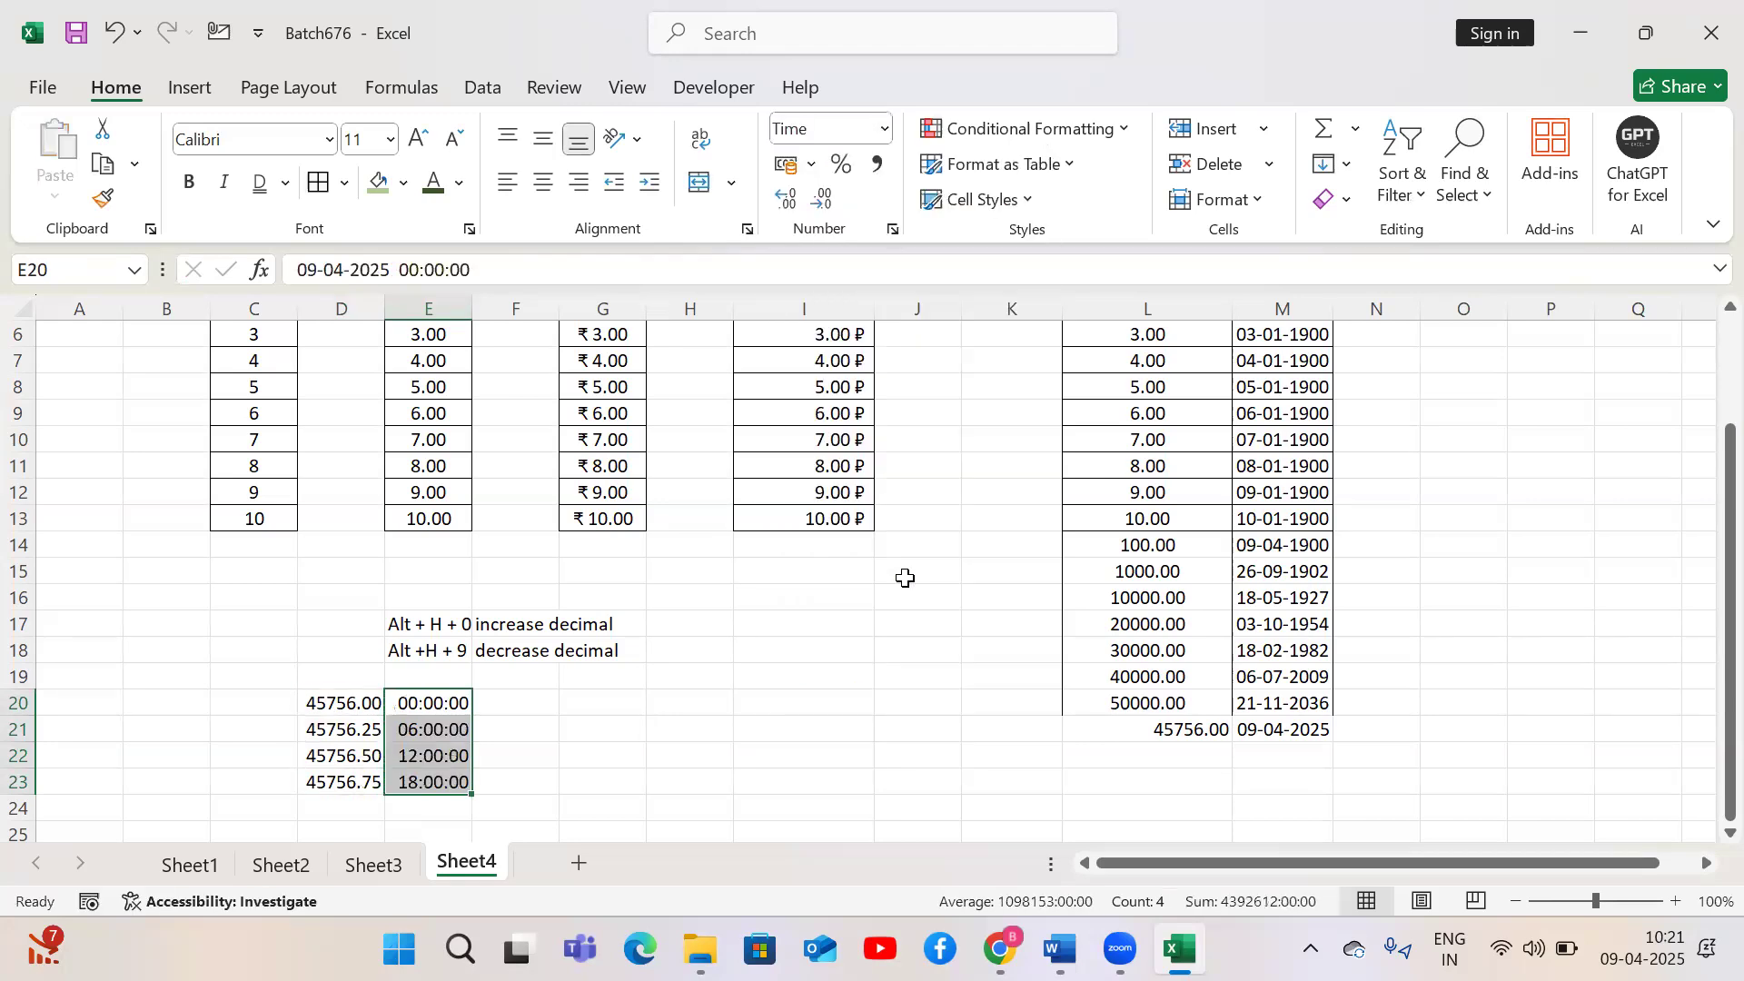
{"action": "key", "text": "Down"}
{"action": "key", "text": "Up"}
{"action": "key", "text": "Right"}
{"action": "key", "text": "Left"}
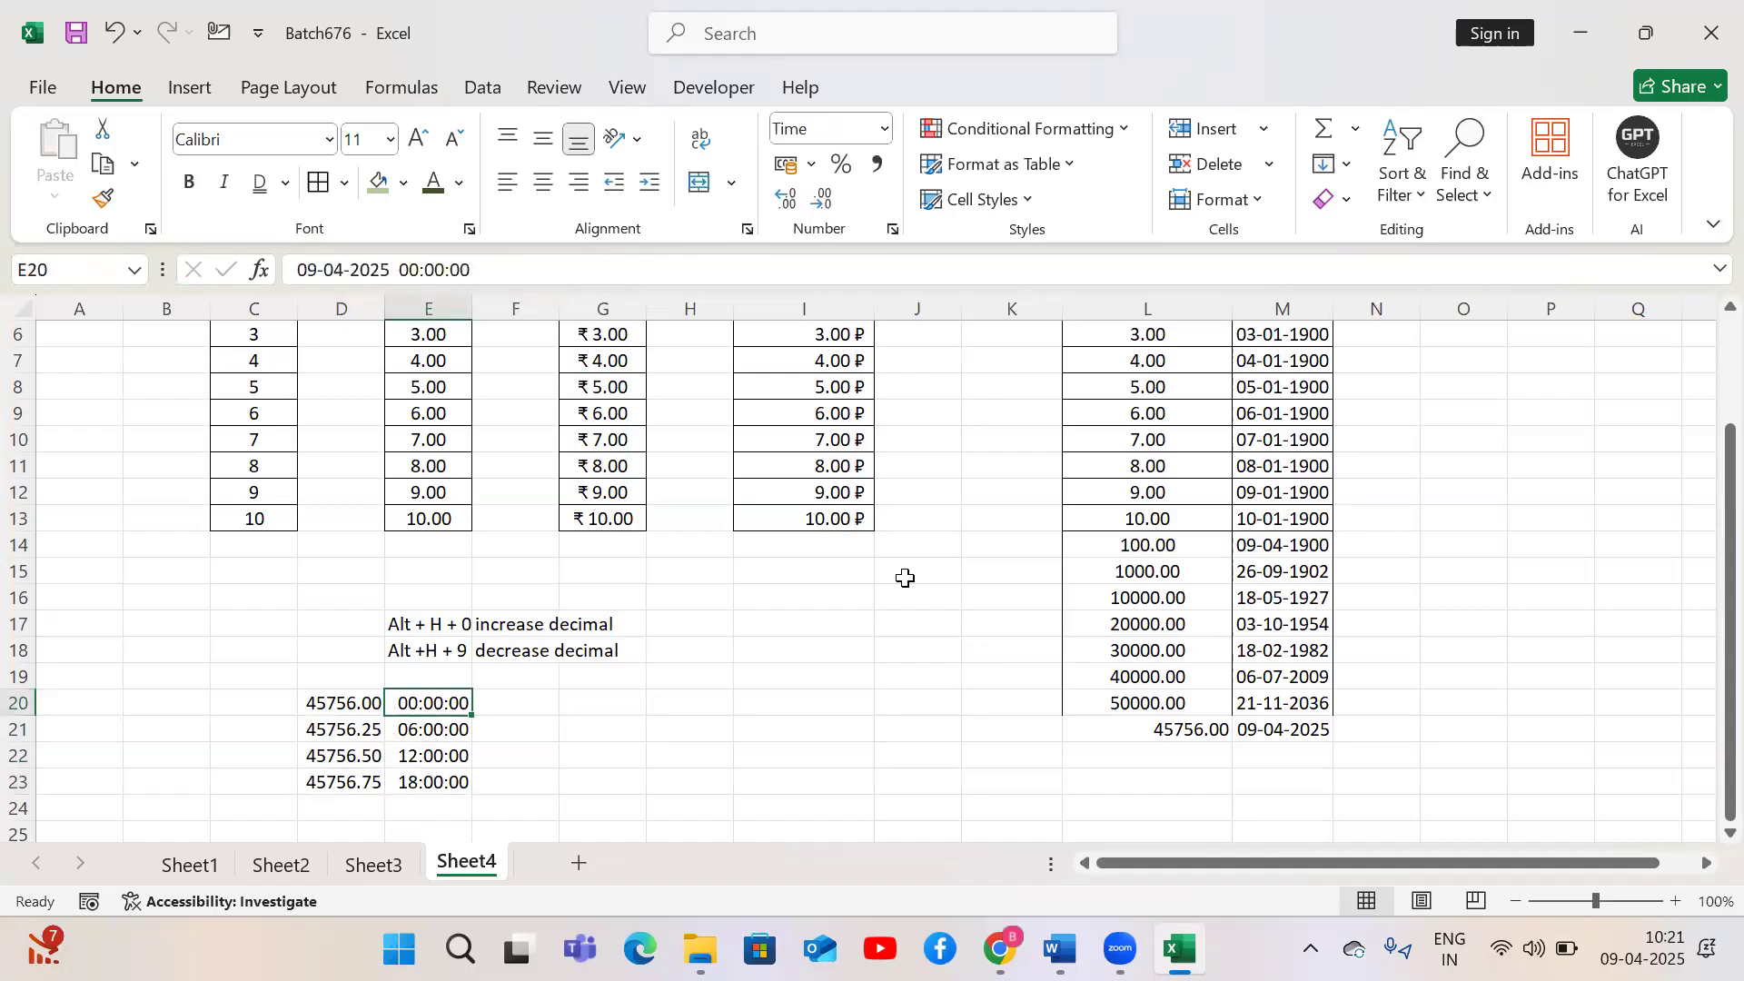
{"action": "key", "text": "Down"}
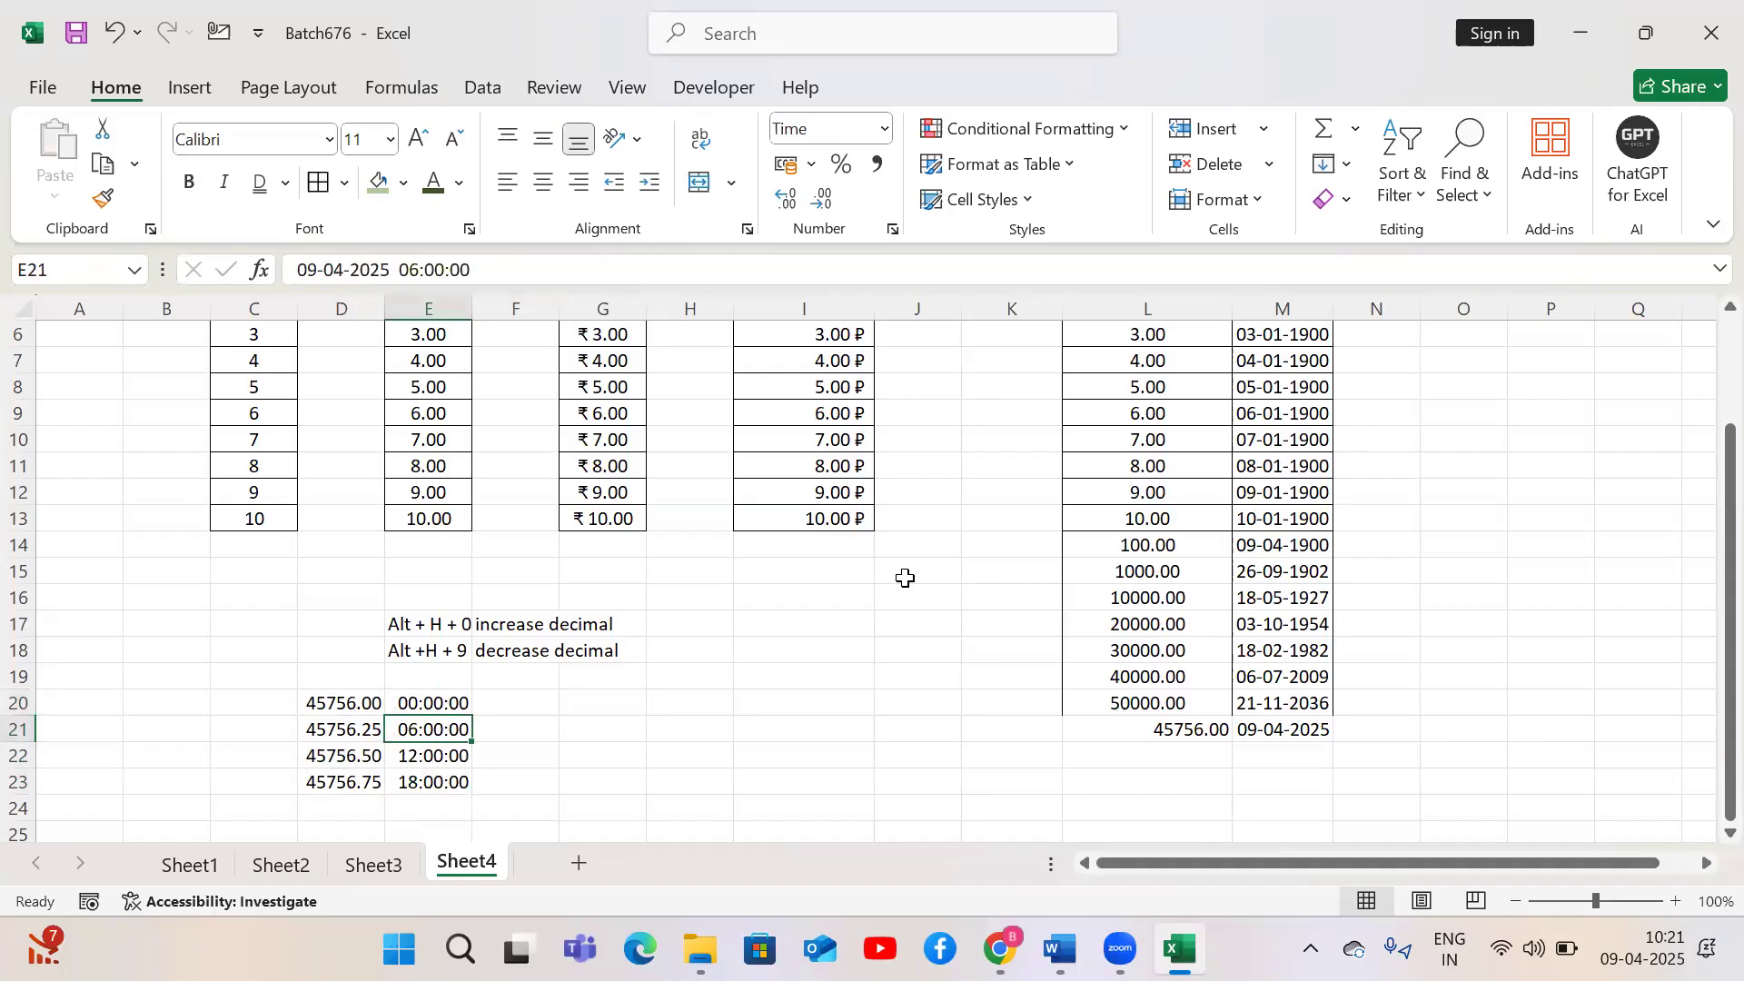
{"action": "key", "text": "Down"}
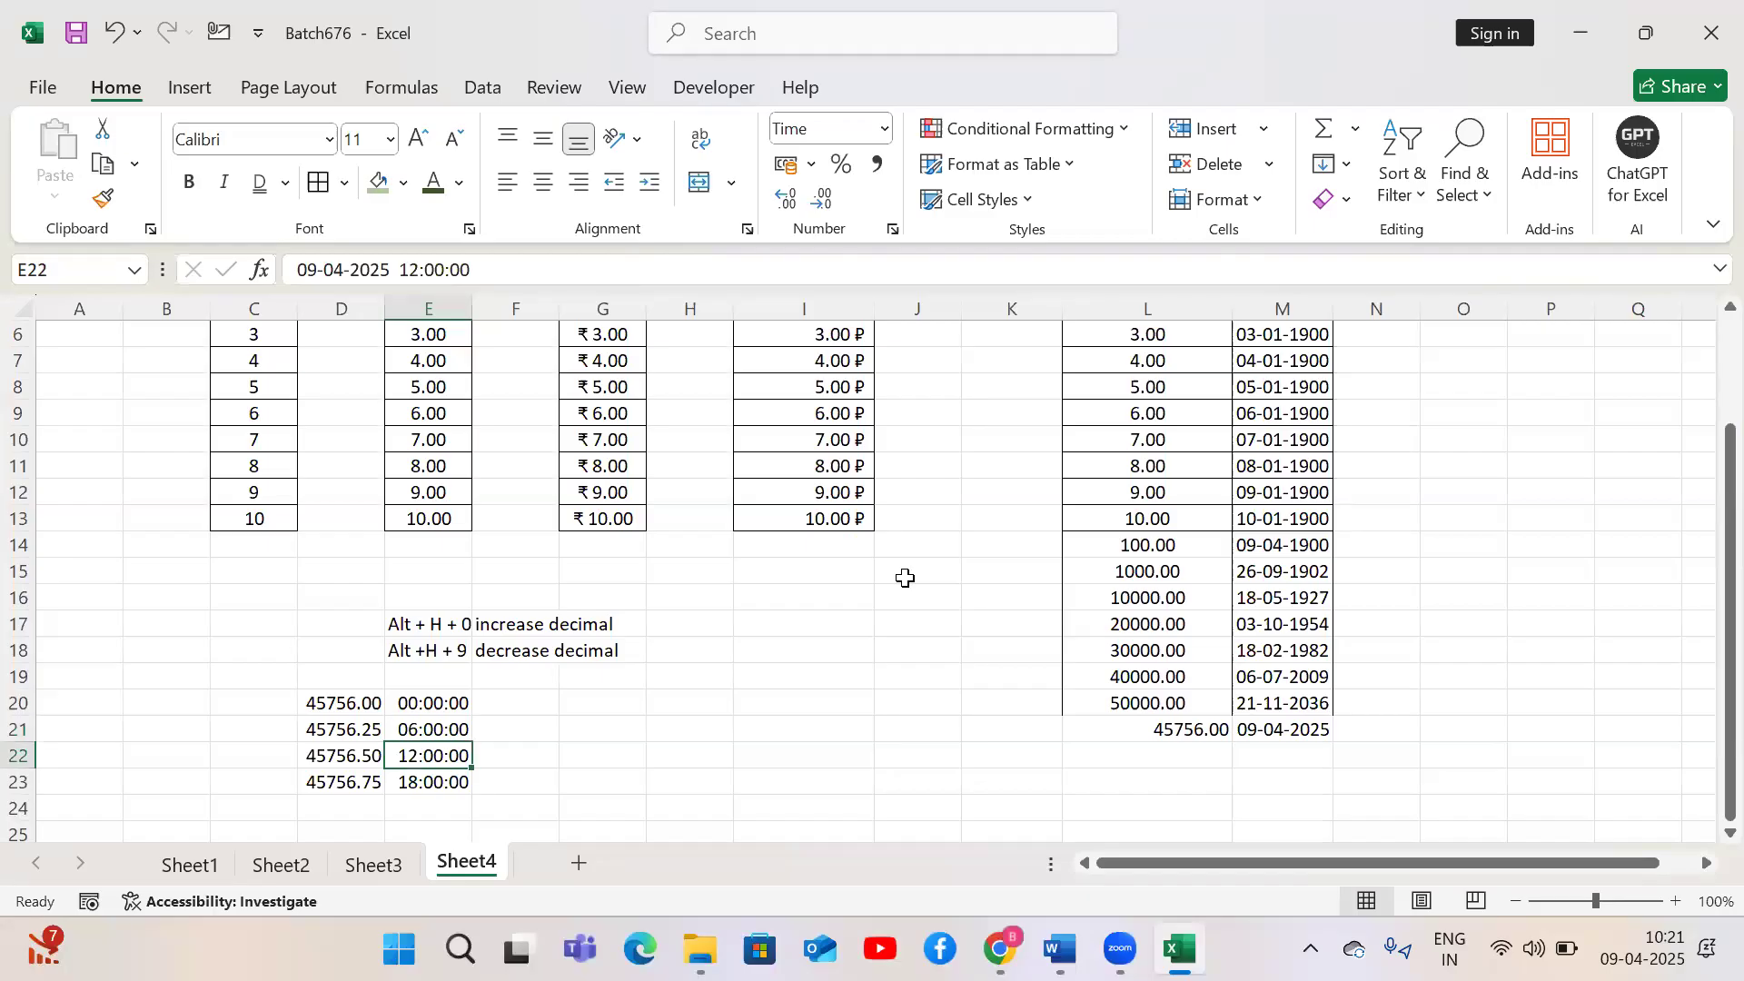
{"action": "key", "text": "Down"}
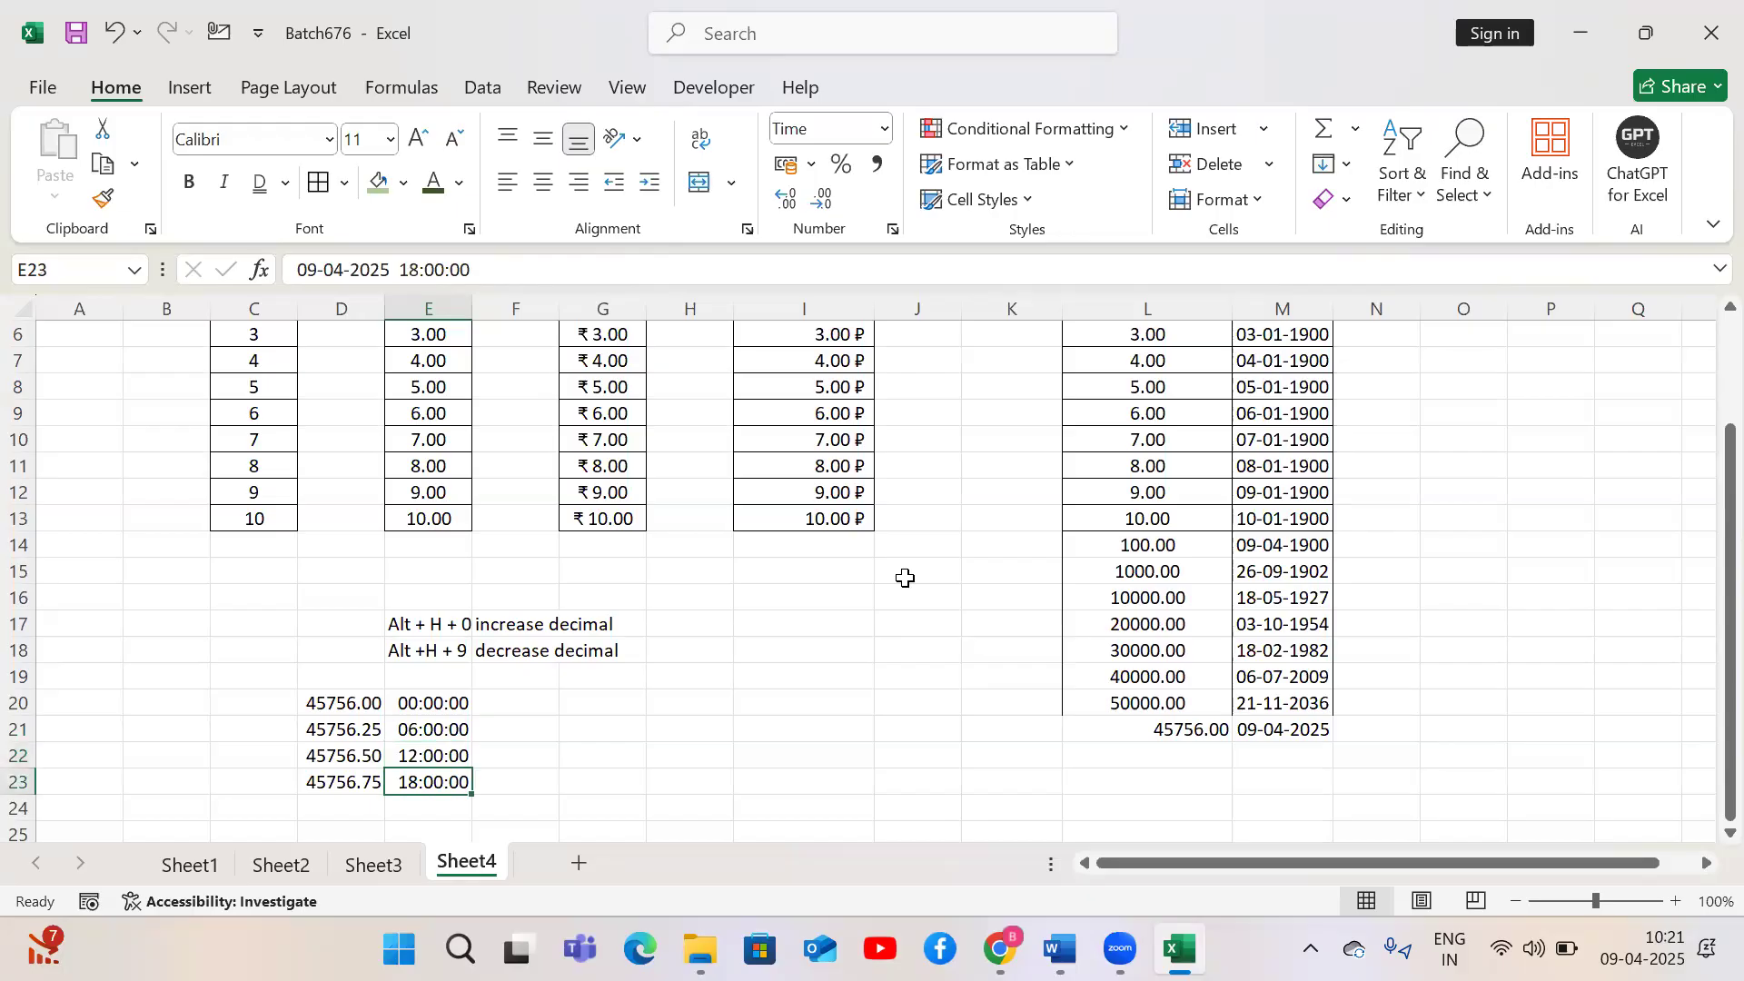
Enter 45757 in D24
{"action": "key", "text": "Left"}
{"action": "key", "text": "Down"}
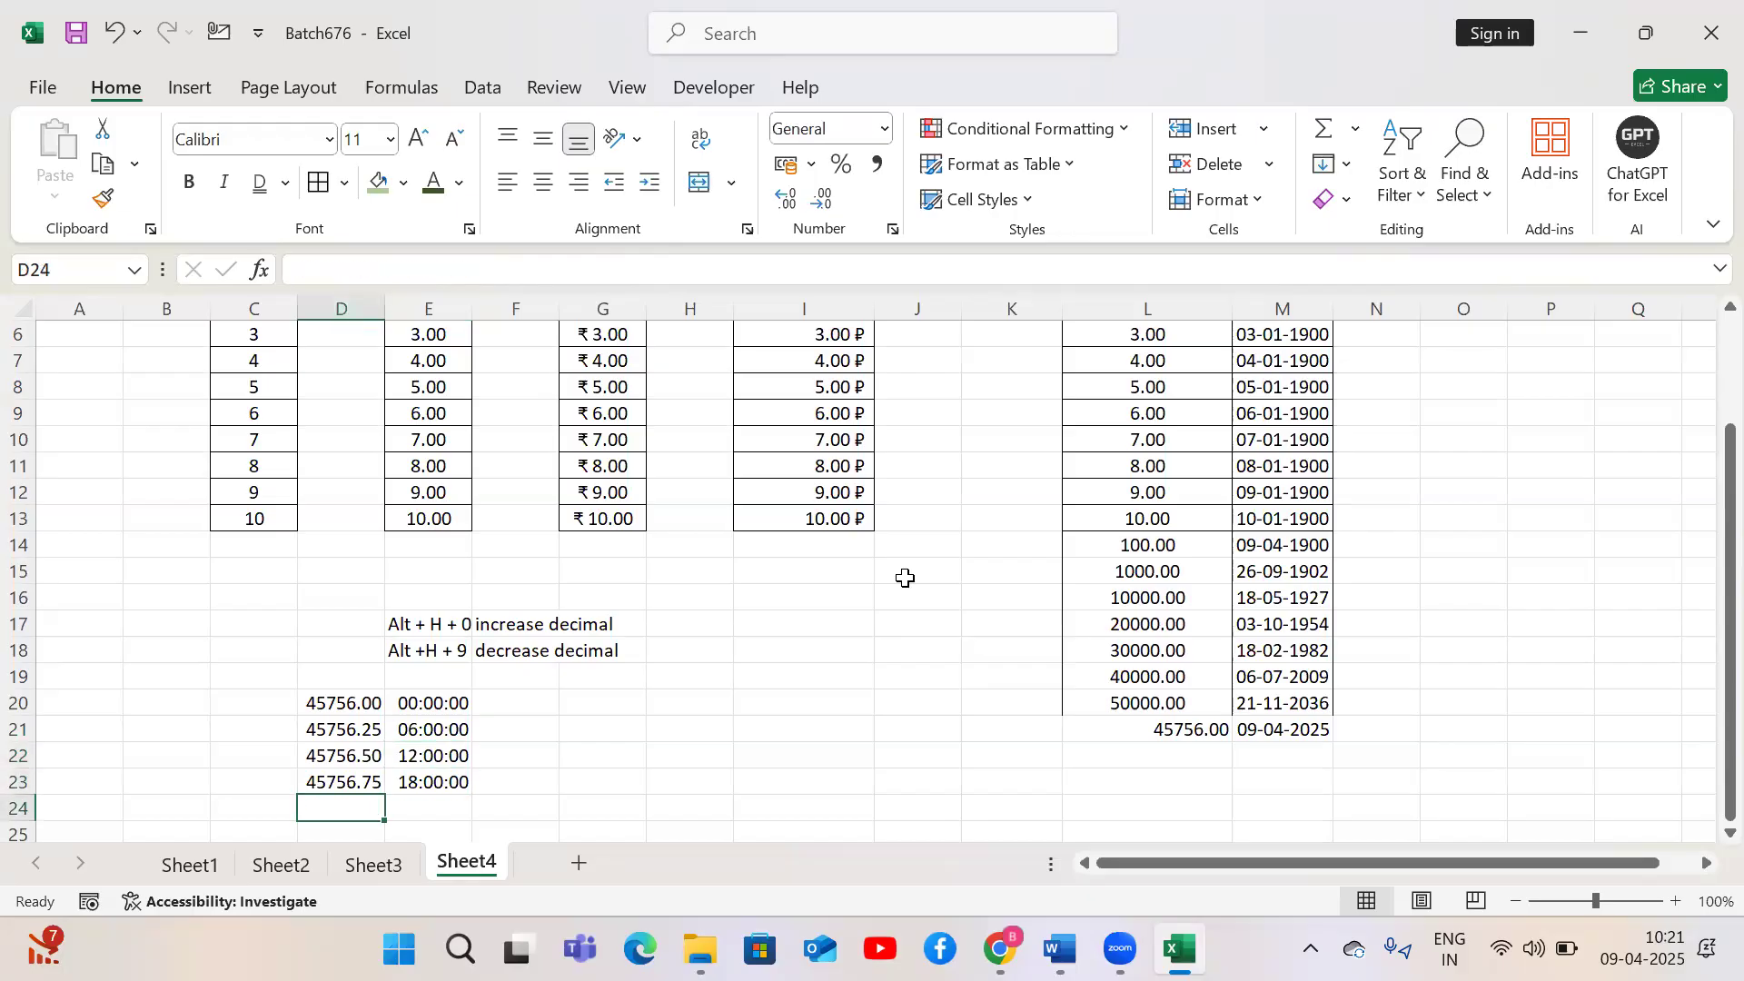
{"action": "type", "text": "45"}
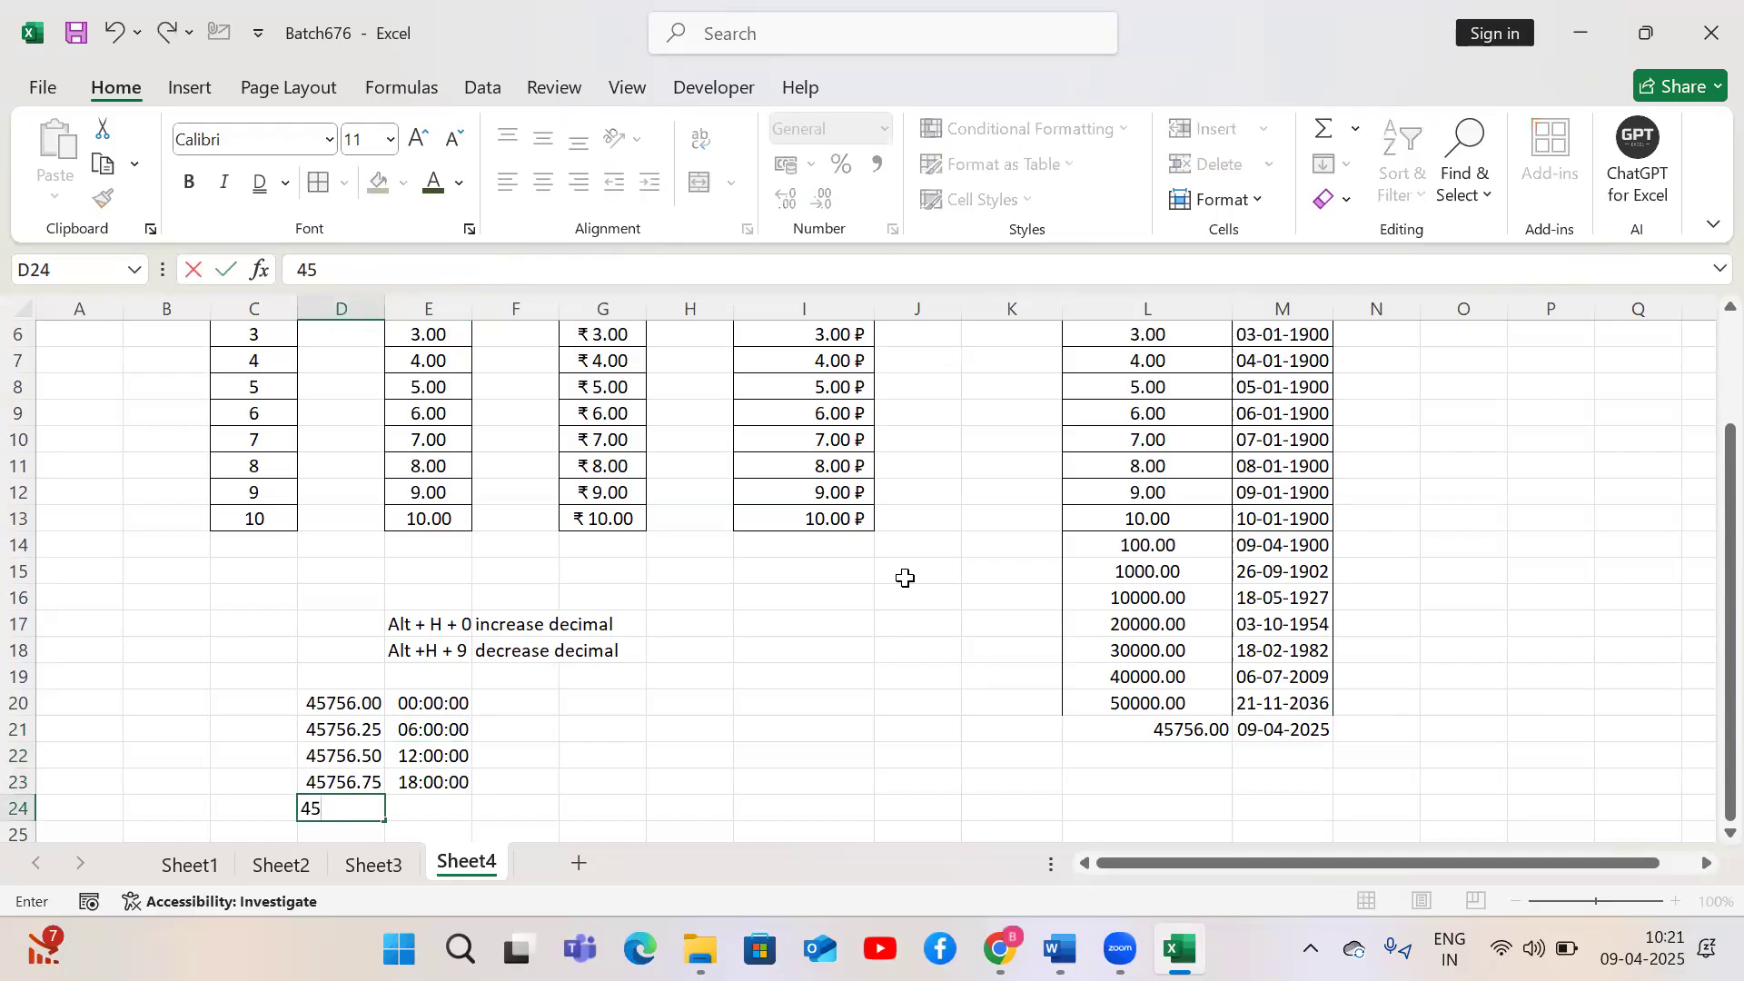
{"action": "type", "text": "757"}
{"action": "key", "text": "Return"}
{"action": "key", "text": "Up"}
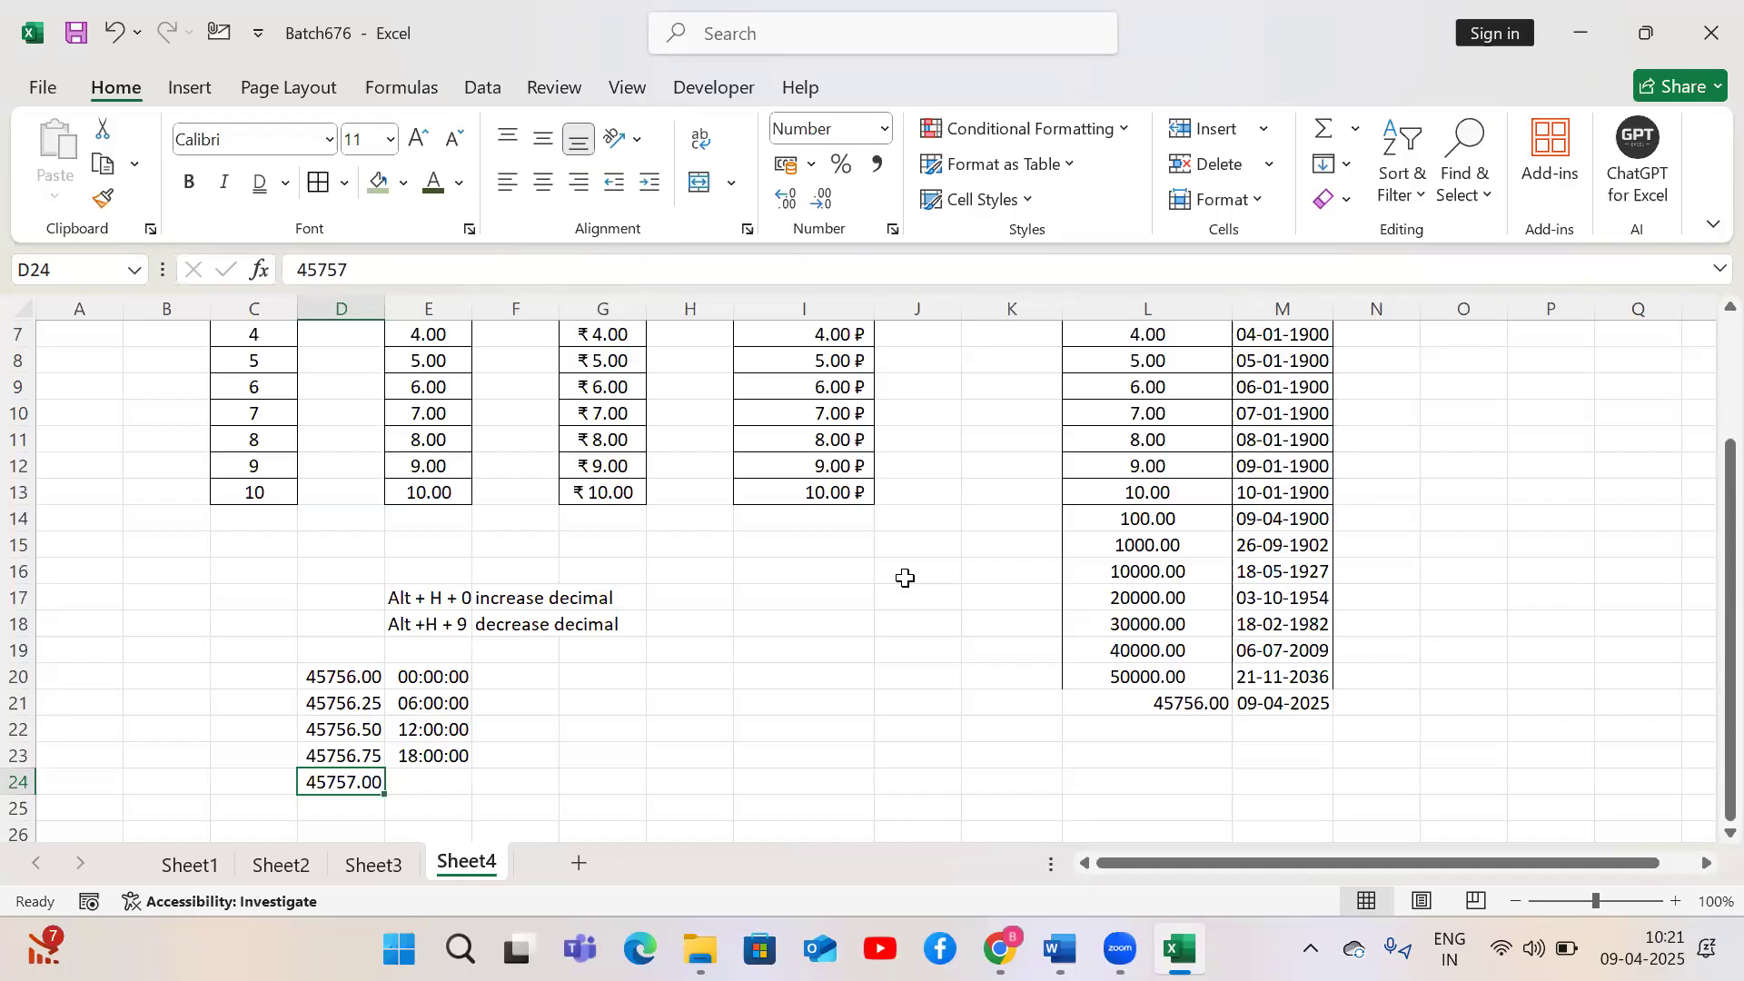
Add the heading Date in L3 above the number column
{"action": "key", "text": "ctrl+Up"}
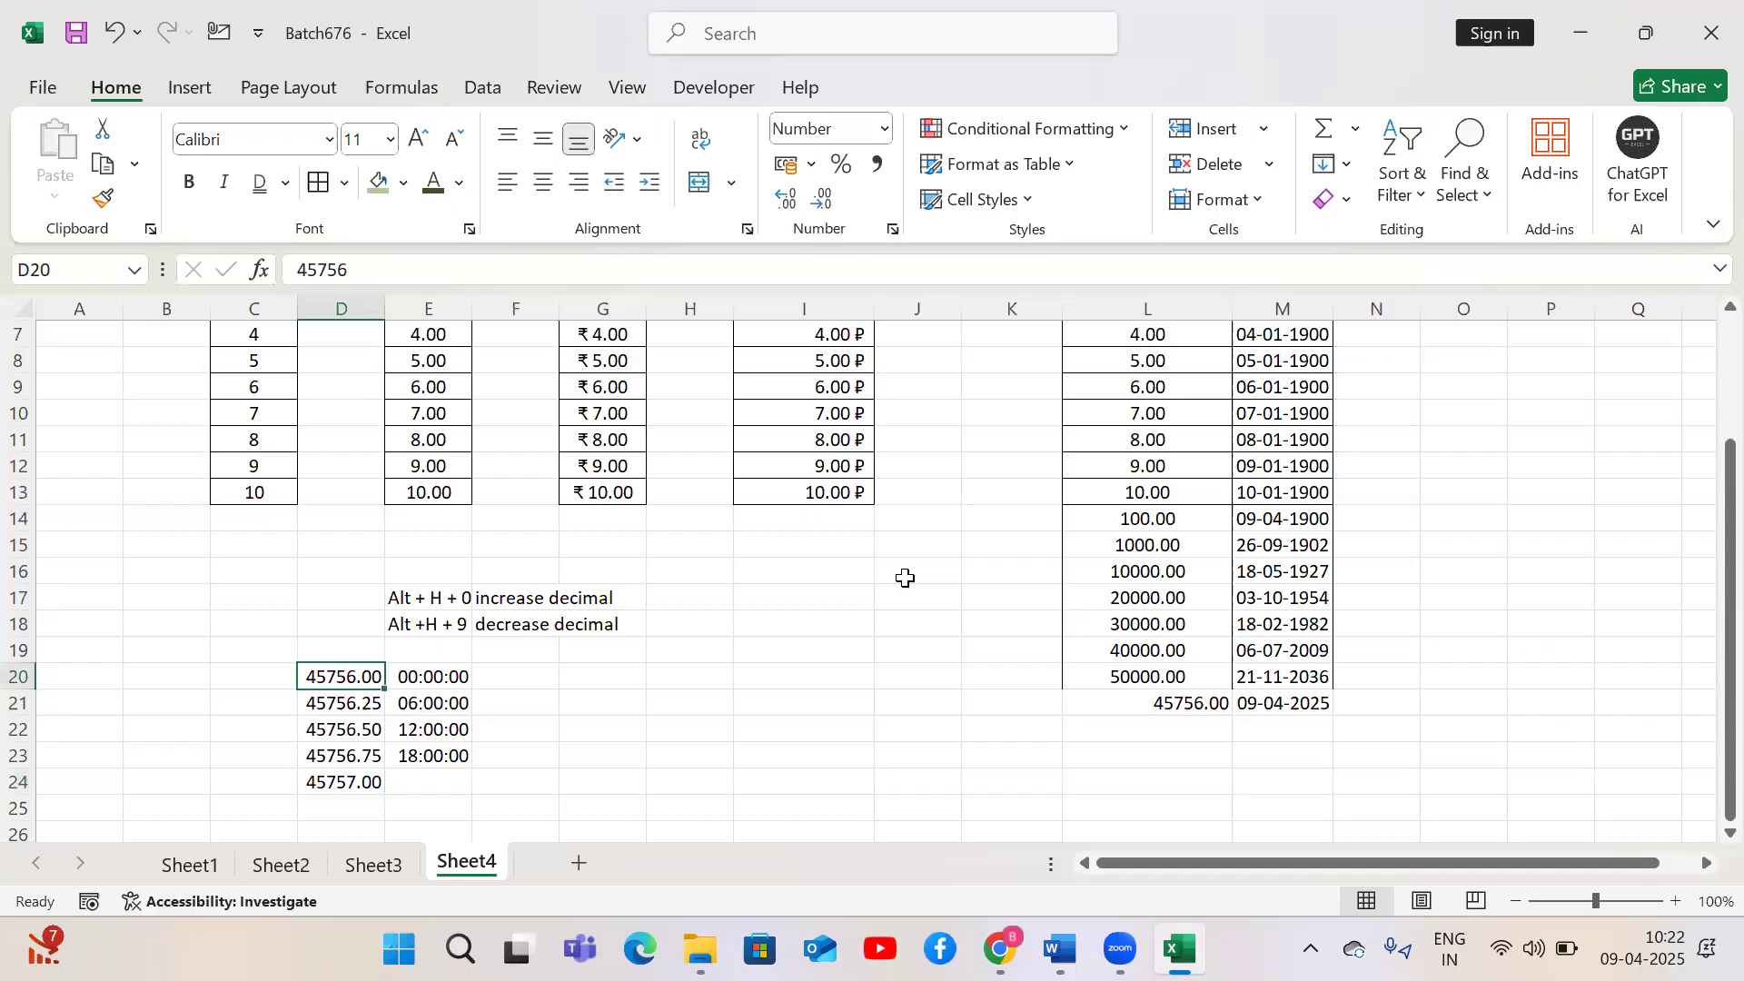
{"action": "key", "text": "Right"}
{"action": "key", "text": "Right"}
{"action": "key", "text": "Right"}
{"action": "key", "text": "Right"}
{"action": "key", "text": "Right"}
{"action": "key", "text": "Right"}
{"action": "key", "text": "Right"}
{"action": "key", "text": "Right"}
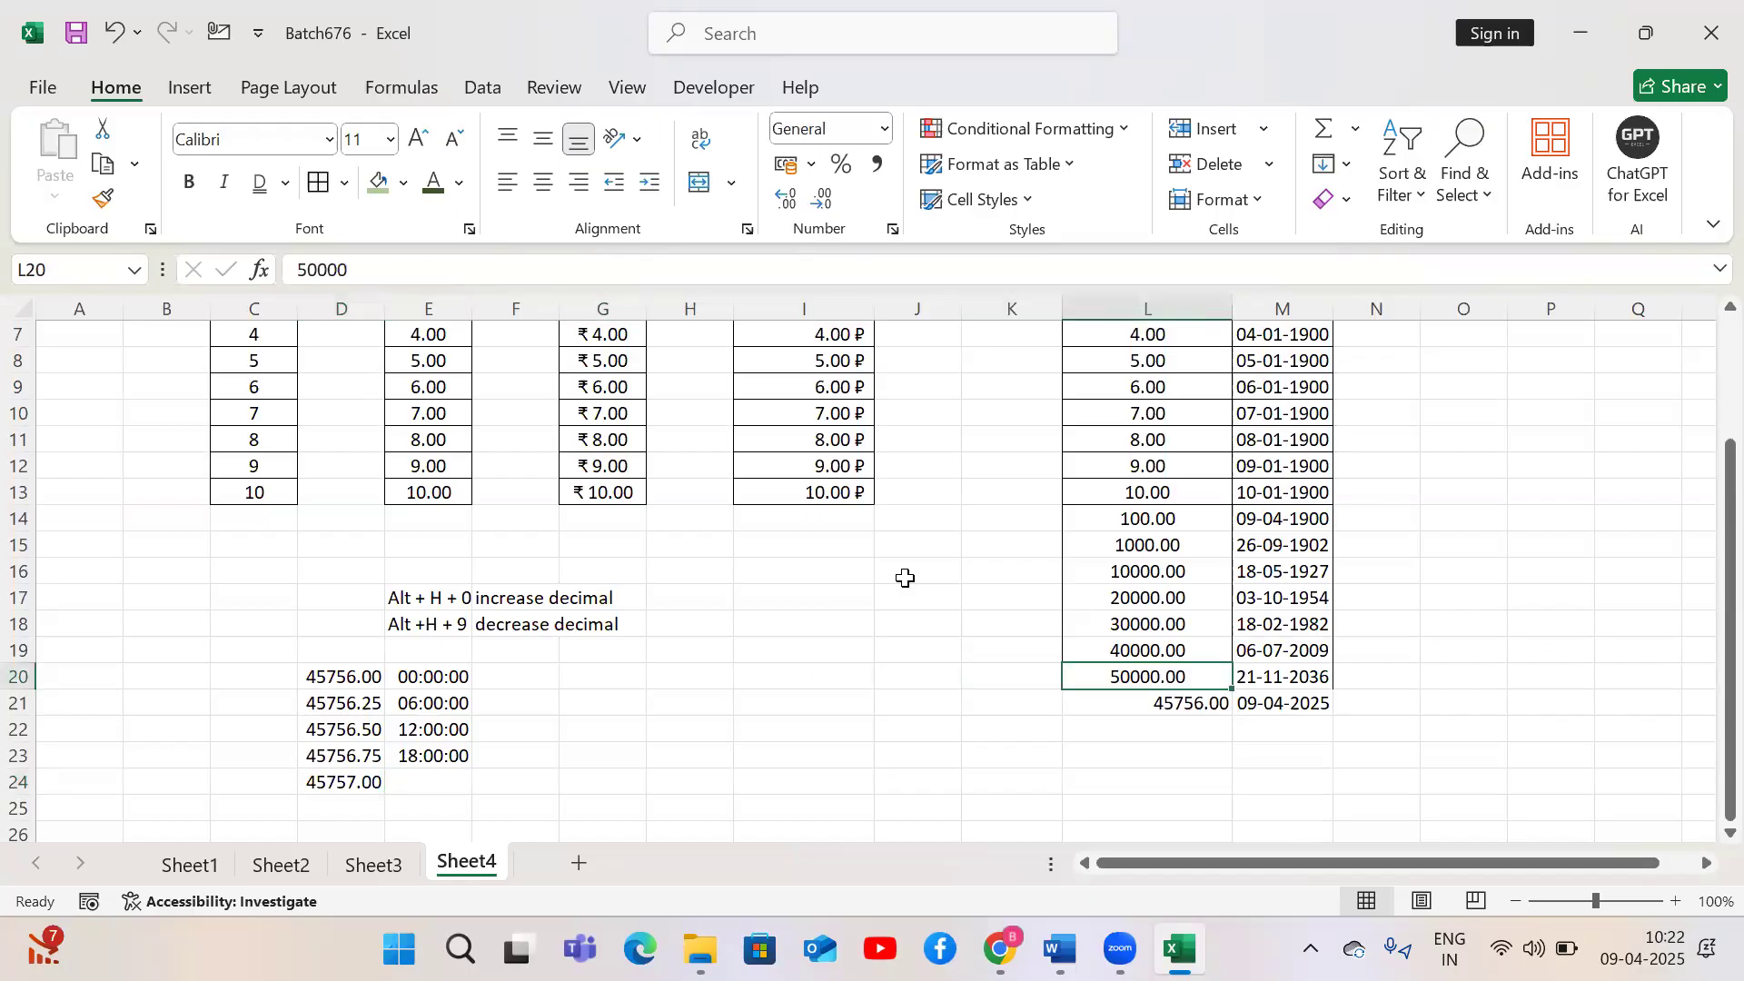
{"action": "key", "text": "ctrl+Up"}
{"action": "key", "text": "ctrl+Up"}
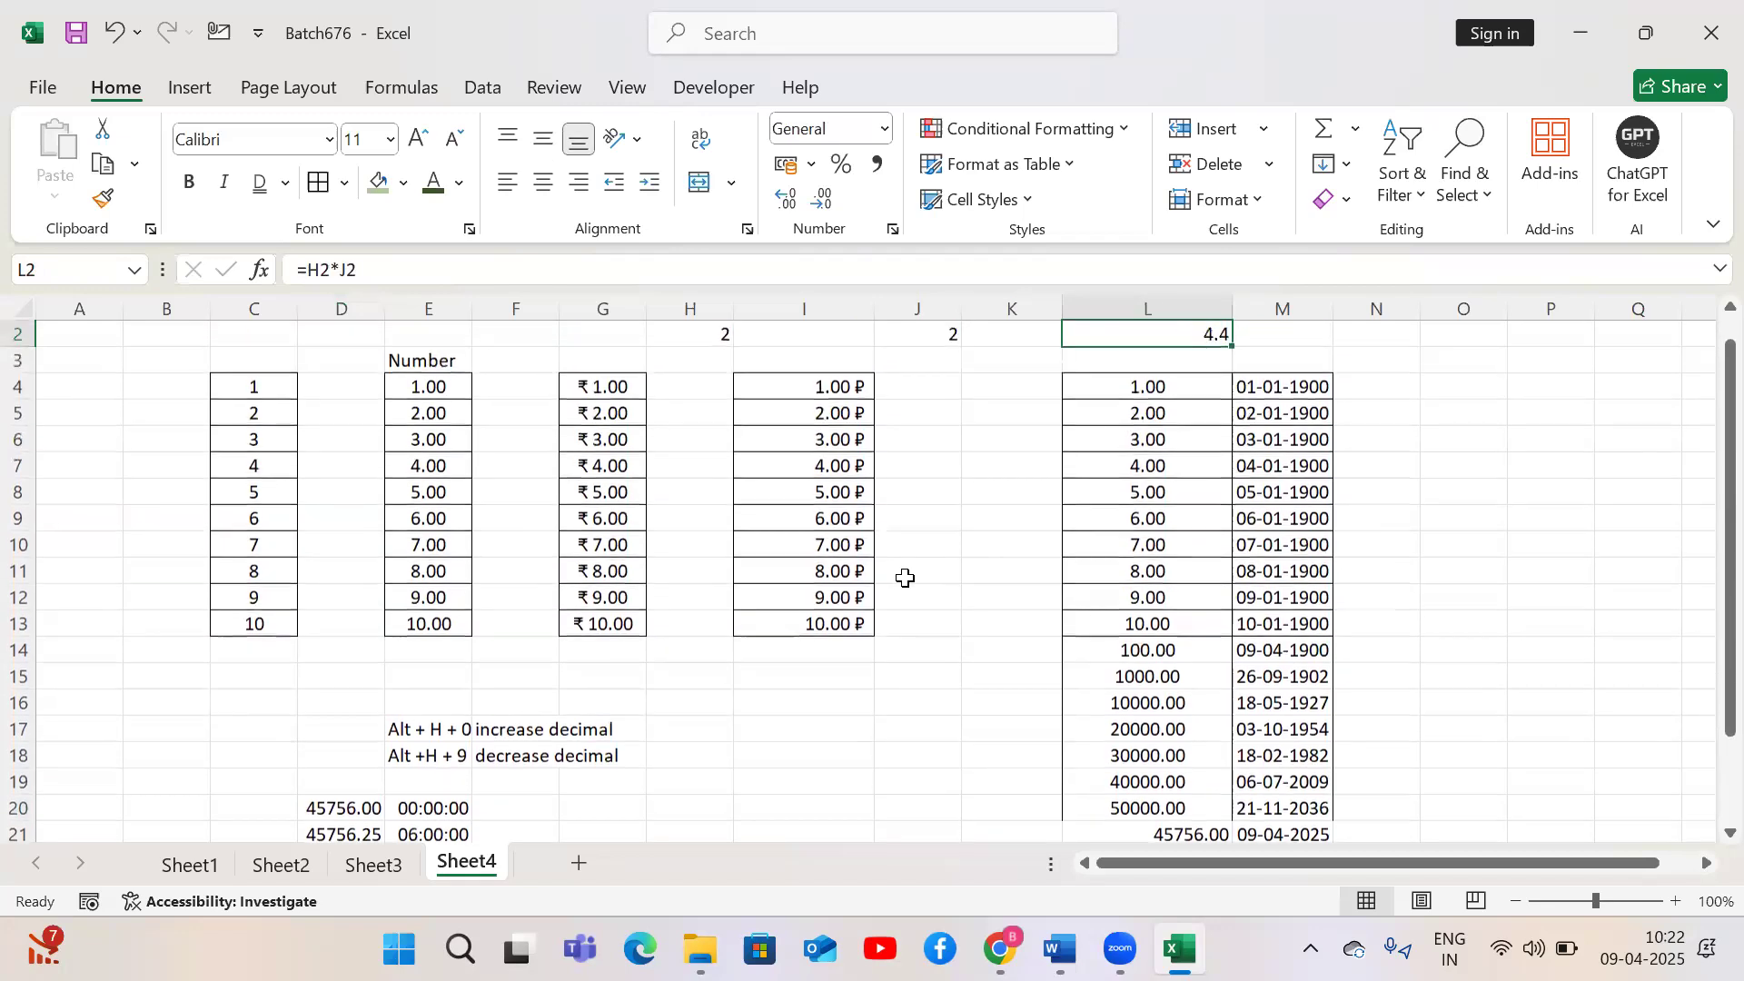
{"action": "key", "text": "Down"}
{"action": "type", "text": "Date"}
{"action": "key", "text": "Return"}
{"action": "key", "text": "Up"}
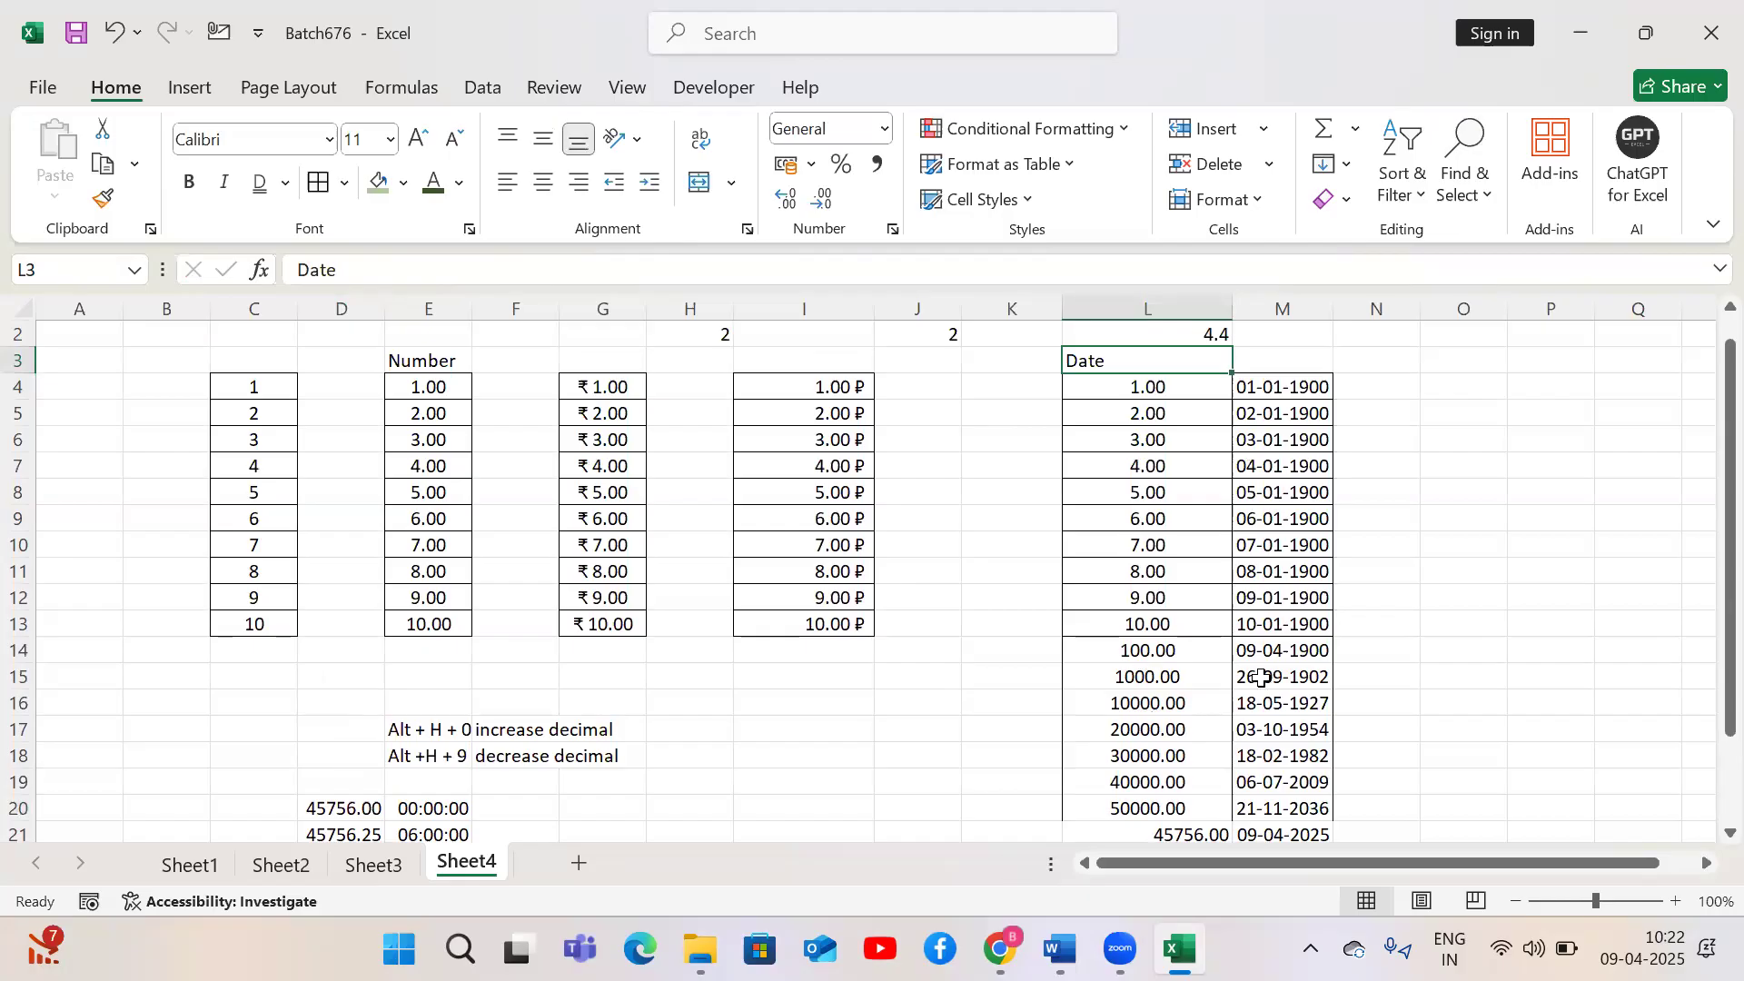
Try the Short Date format on L15:L20, then undo it
{"action": "left_click_drag", "start_coordinate": [1172, 674], "coordinate": [1166, 797]}
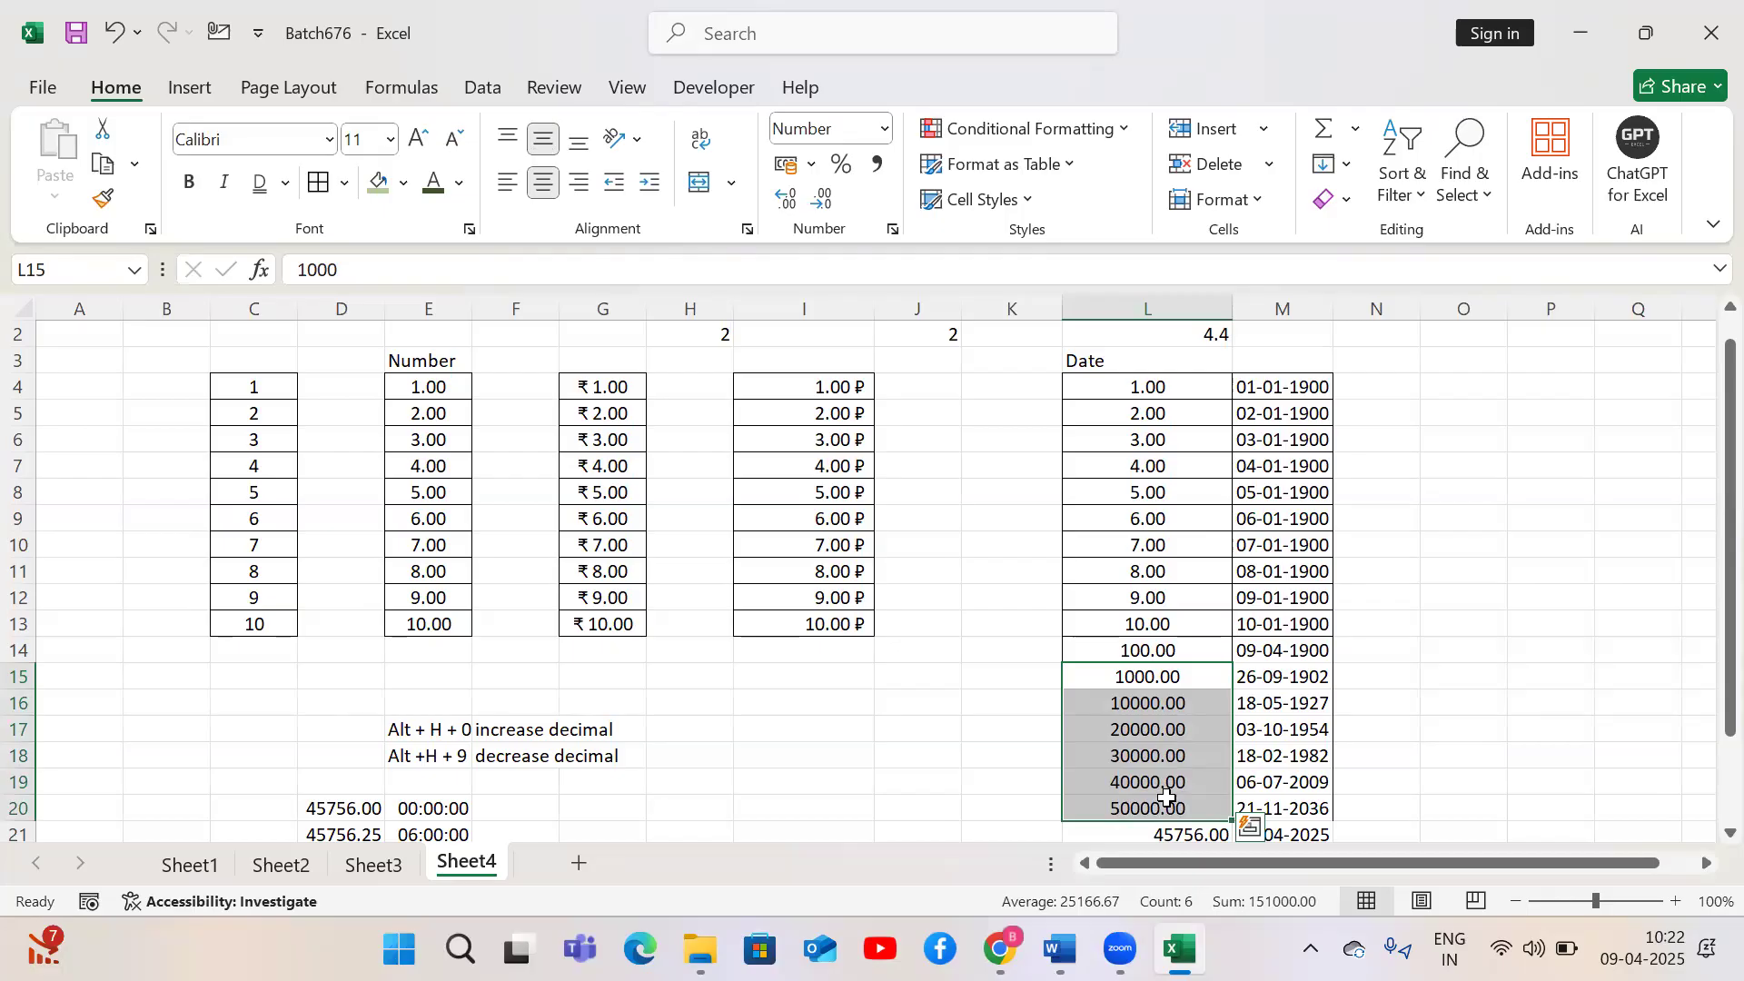
{"action": "left_click", "coordinate": [884, 129]}
{"action": "left_click", "coordinate": [911, 438]}
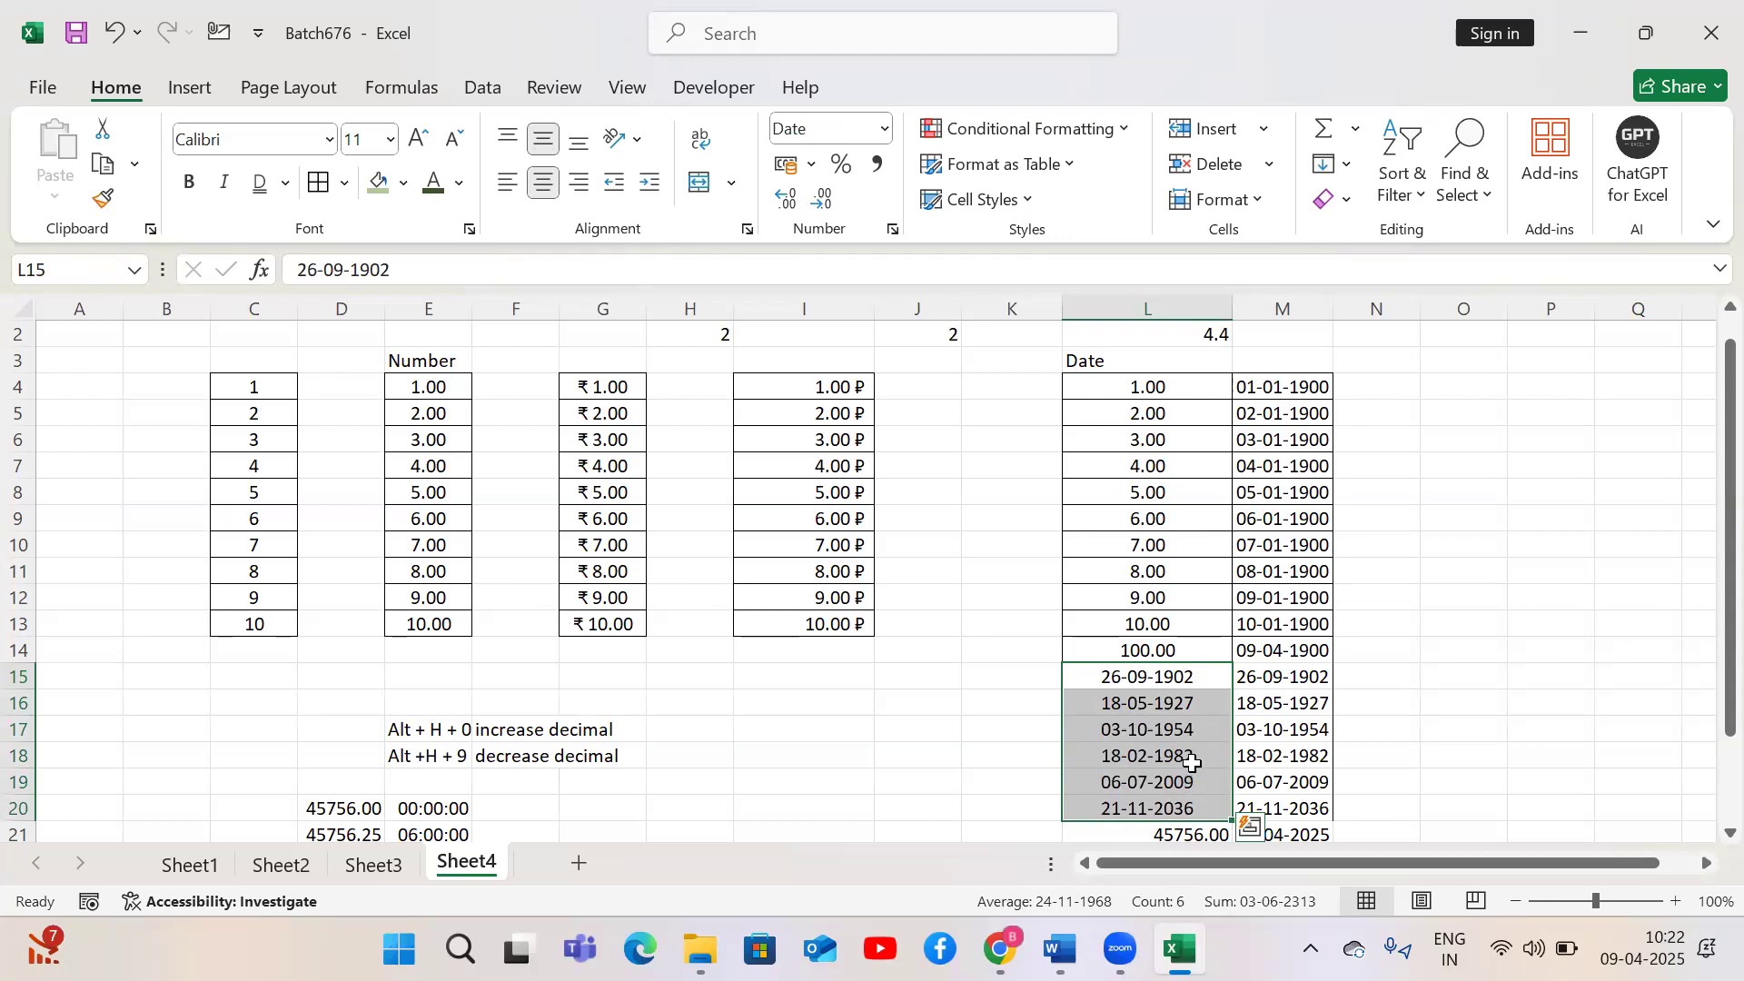
{"action": "key", "text": "ctrl+z"}
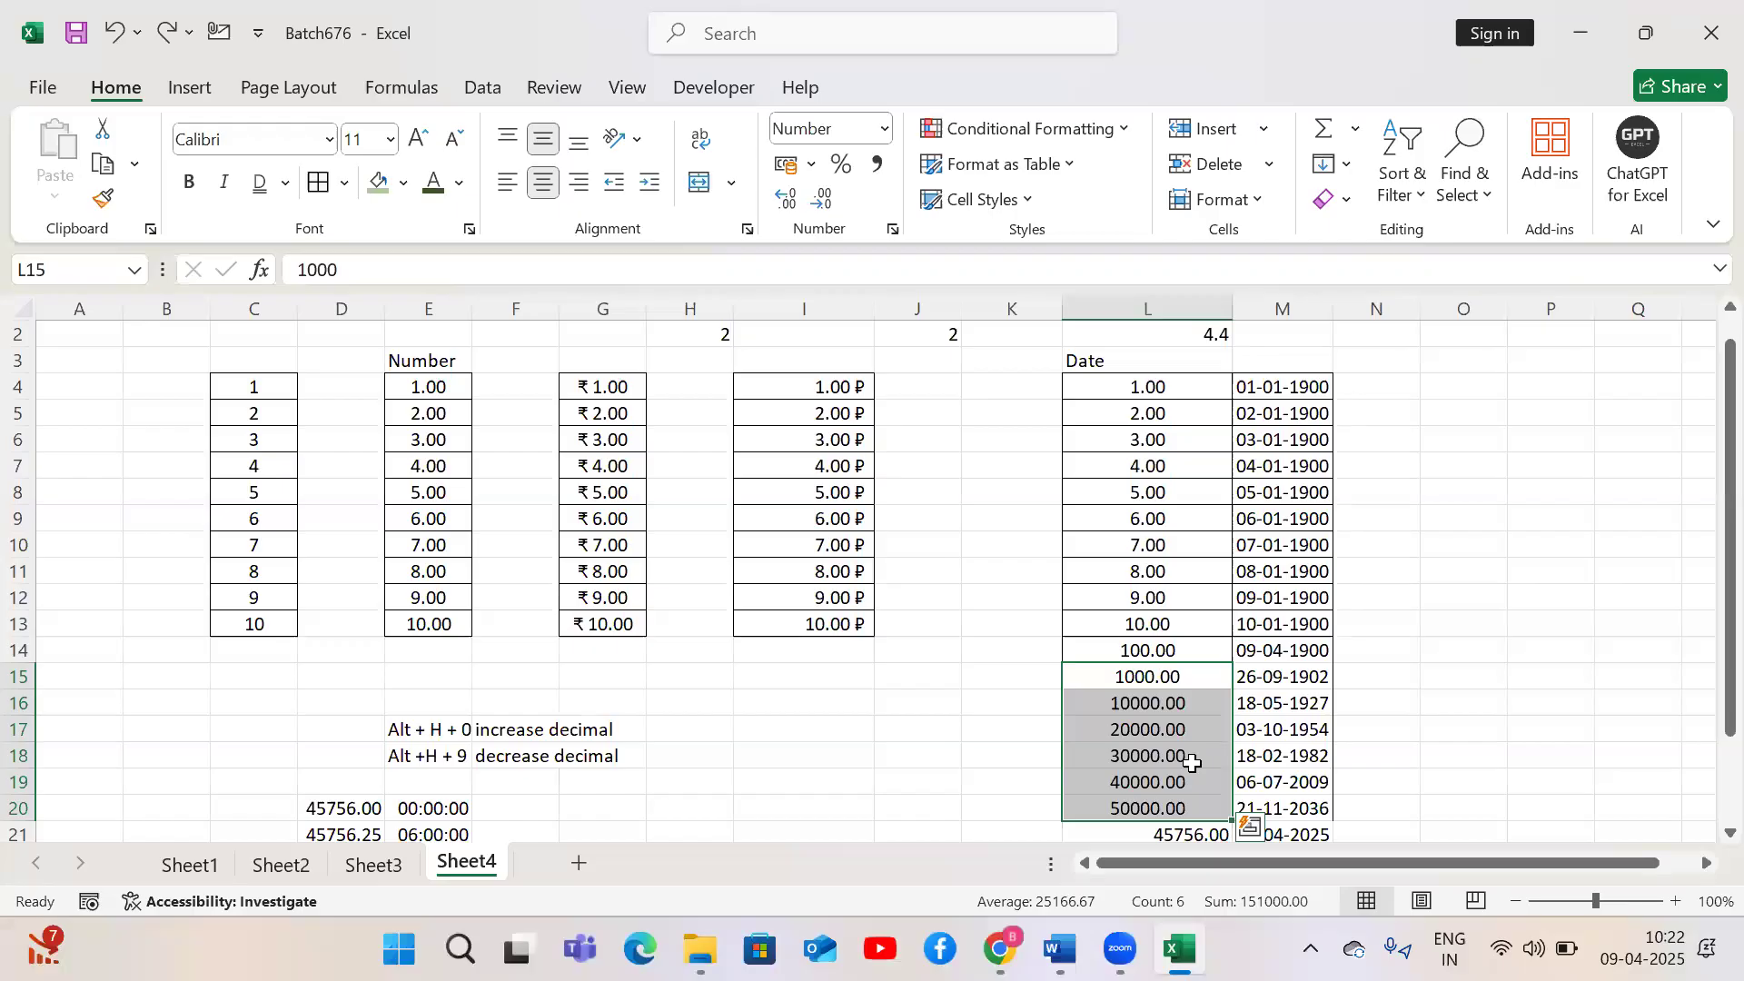
{"action": "key", "text": "ctrl+z"}
Examine the decimal value in D21 and its time-formatted copy in E21
{"action": "key", "text": "Down"}
{"action": "key", "text": "Down"}
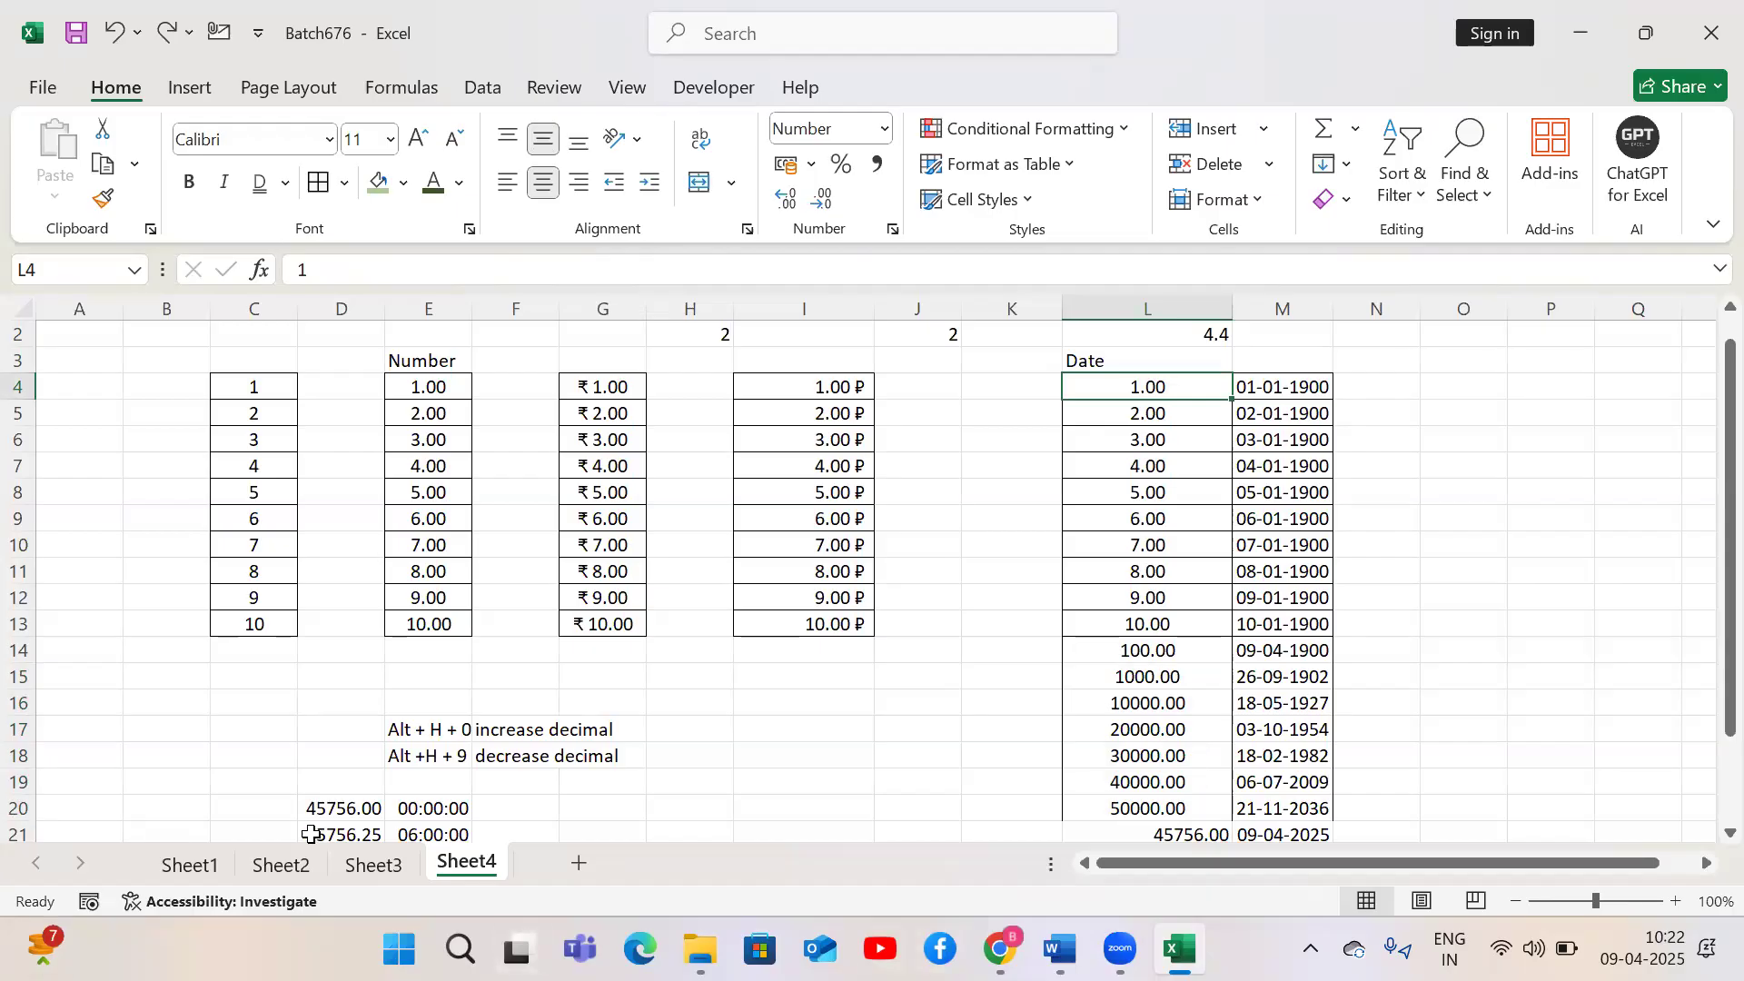
{"action": "left_click", "coordinate": [329, 808]}
{"action": "key", "text": "Down"}
{"action": "key", "text": "Down"}
{"action": "key", "text": "Up"}
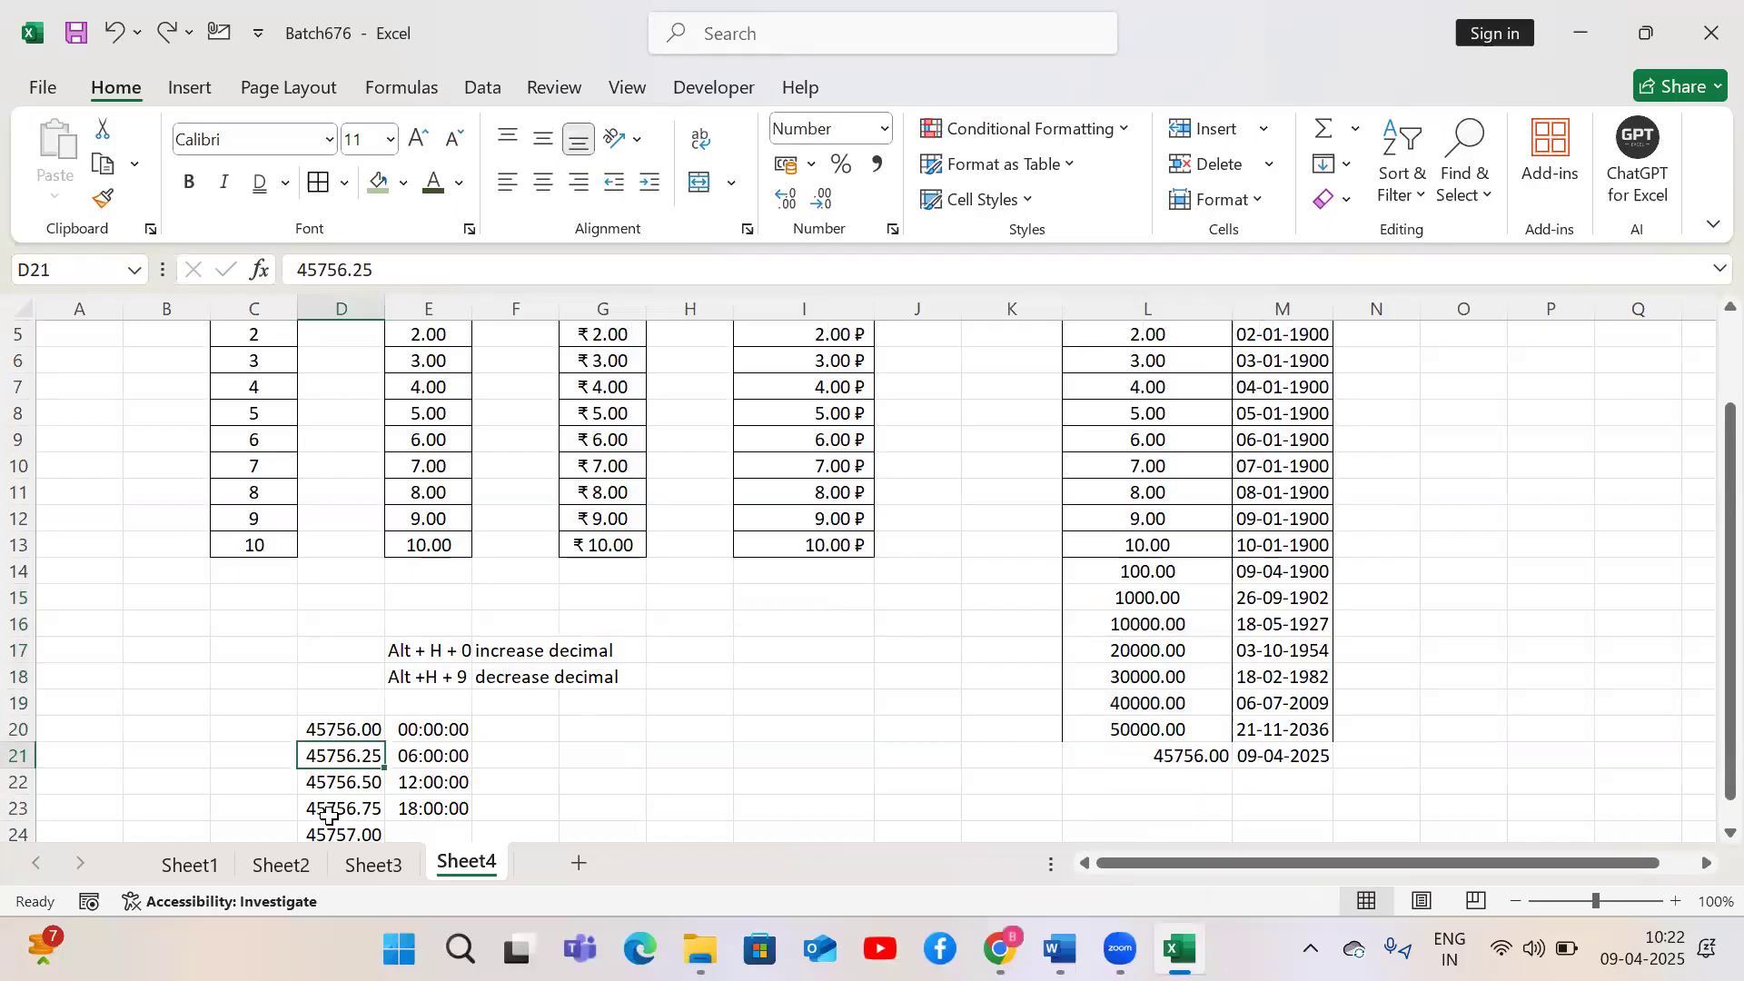
{"action": "left_click", "coordinate": [446, 752]}
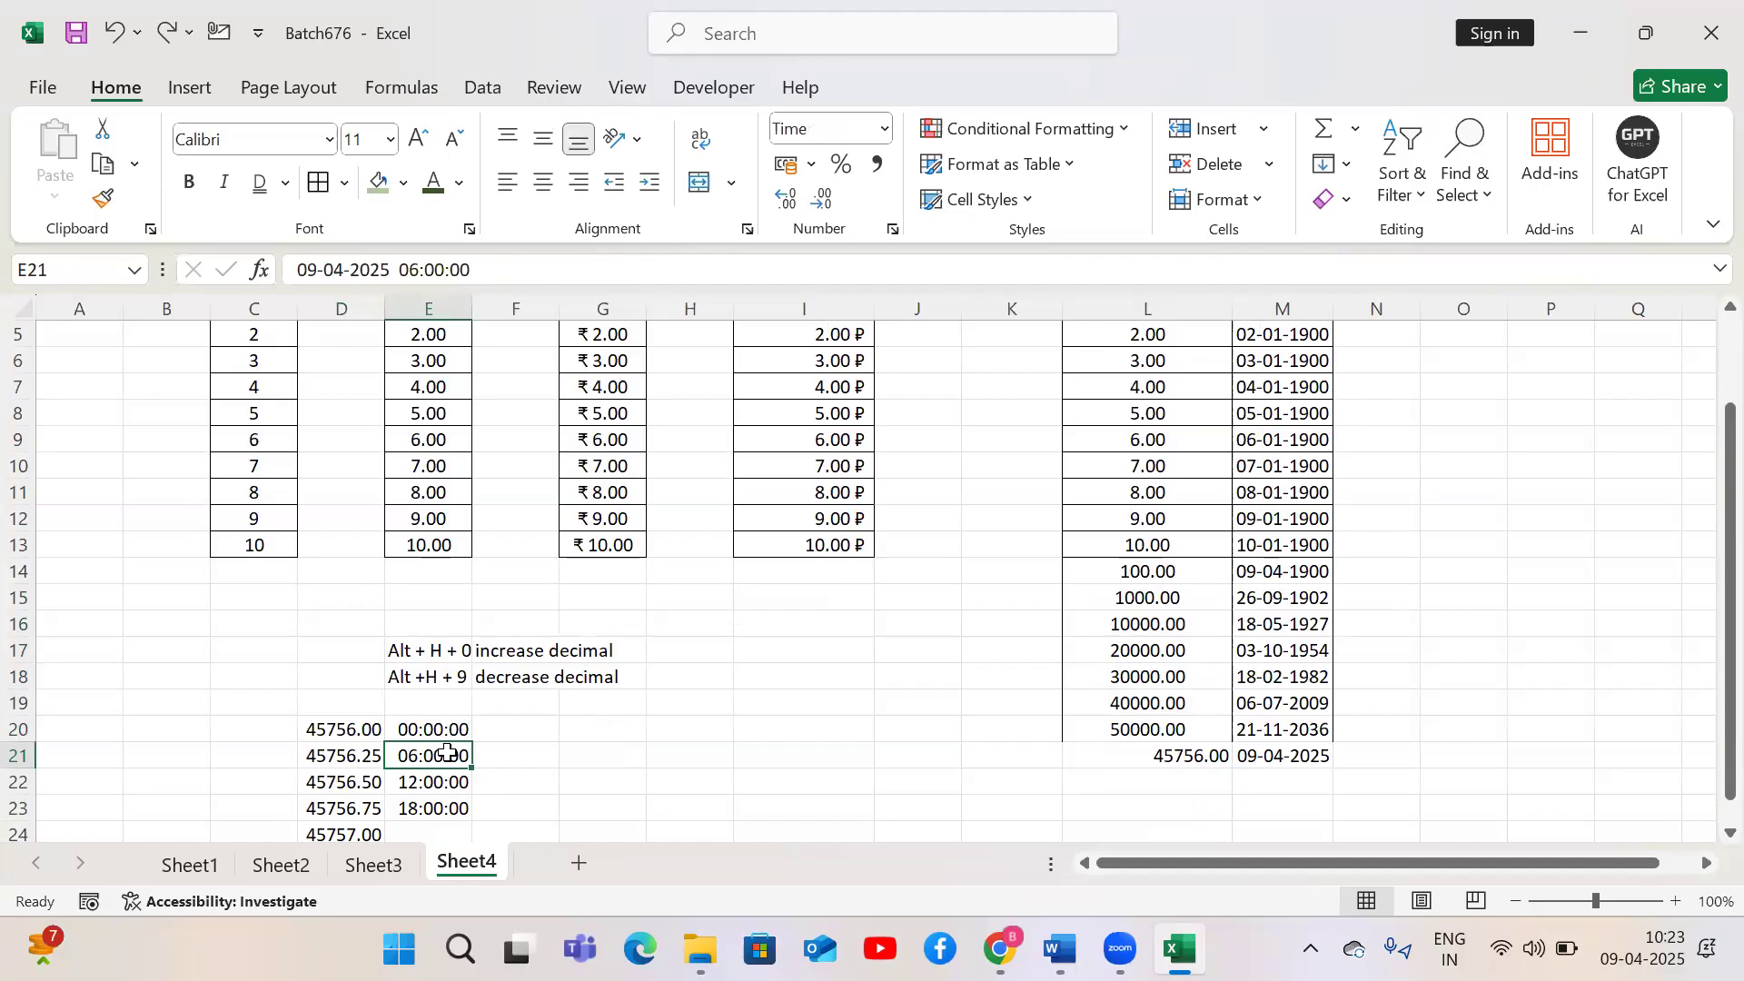
Try the custom dd-mm-yyyy hh:mm format on D20:D24, then undo it
{"action": "key", "text": "Left"}
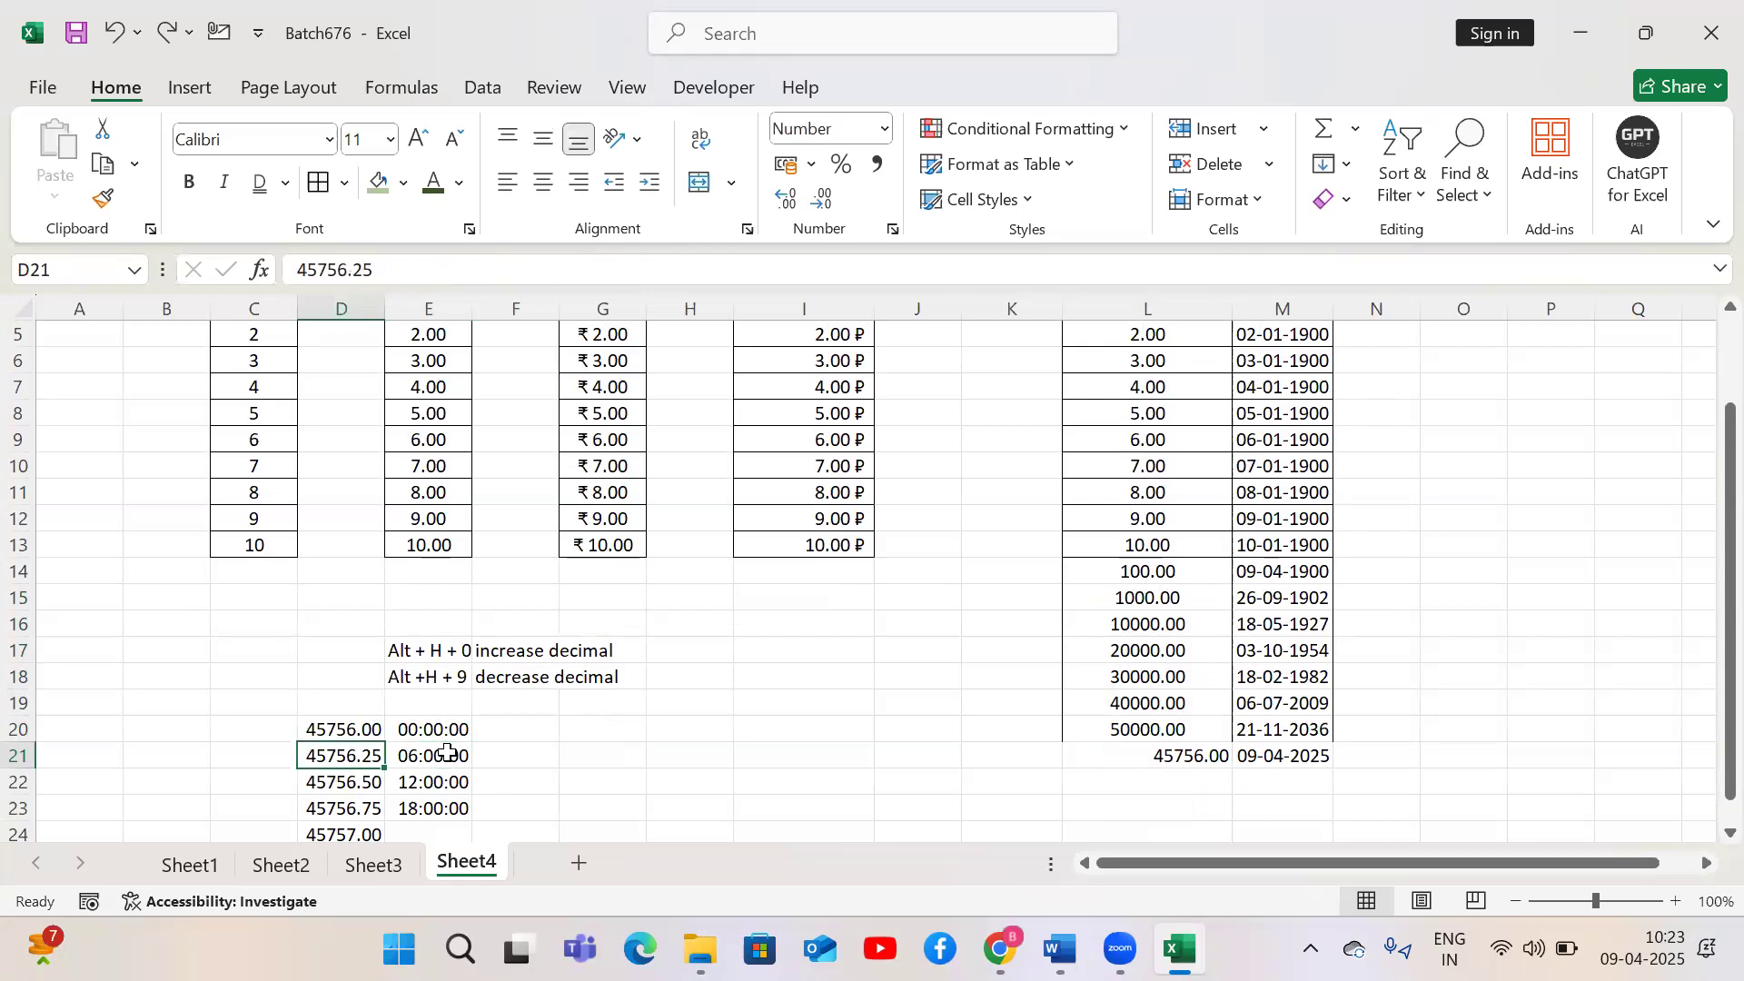
{"action": "key", "text": "Up"}
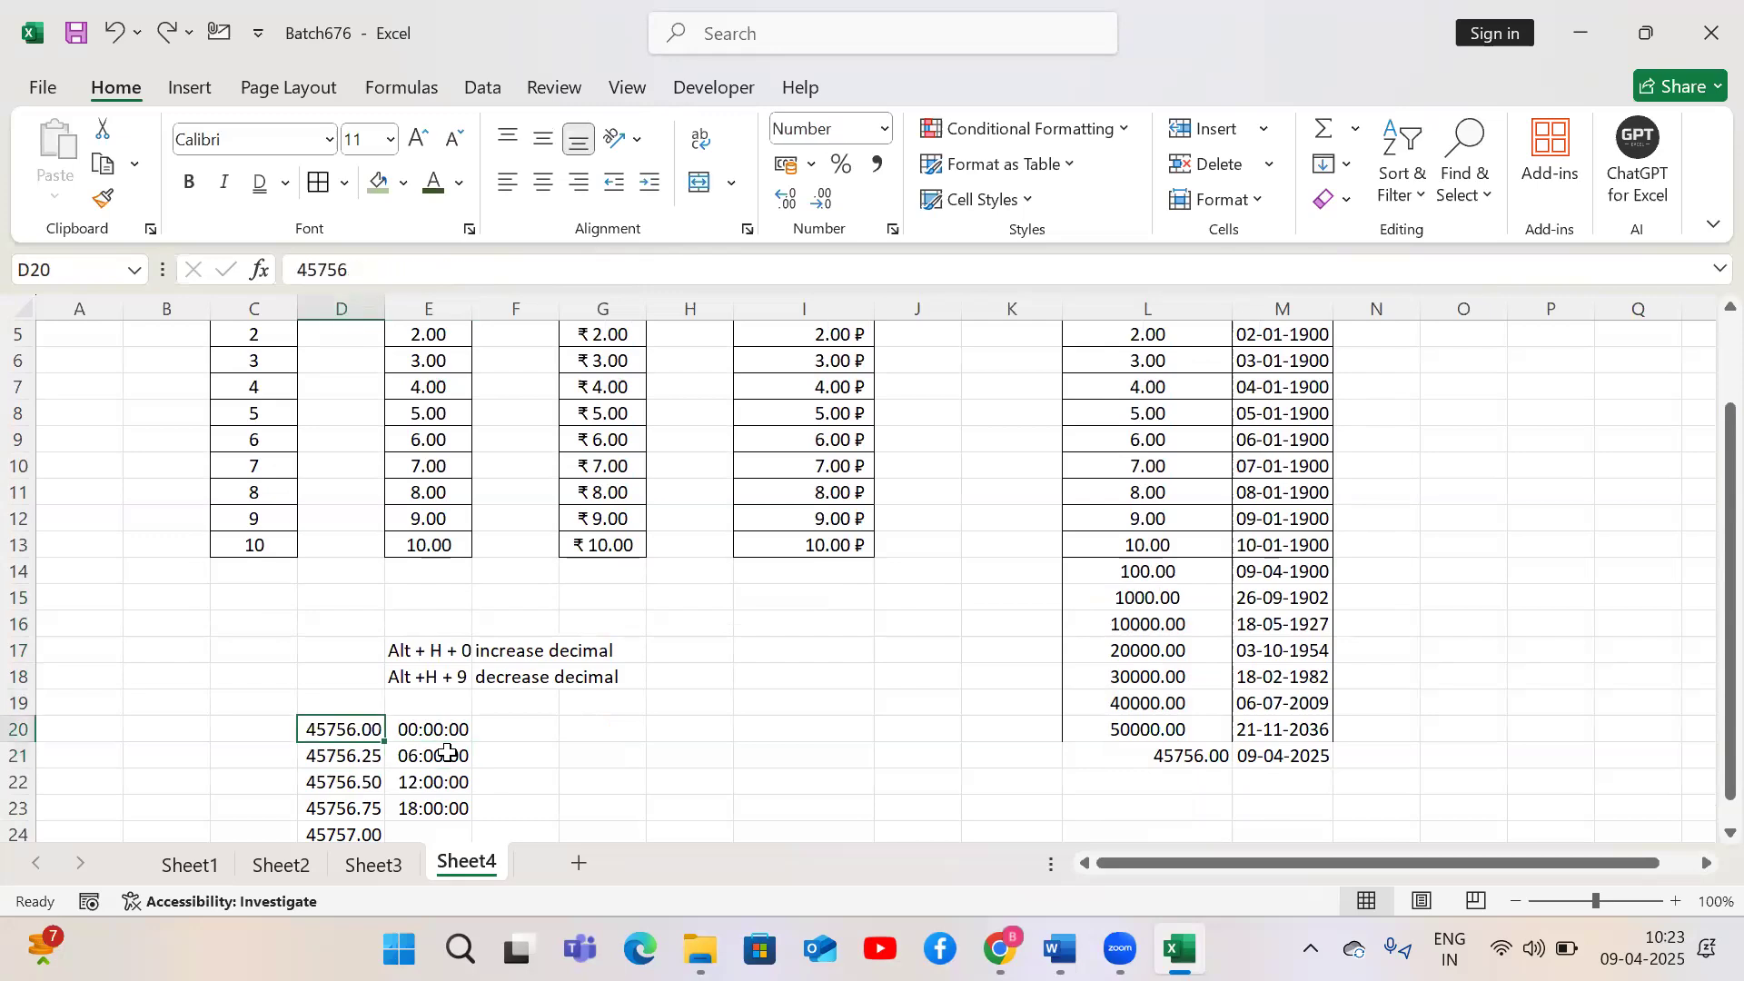
{"action": "key", "text": "ctrl+shift+Down"}
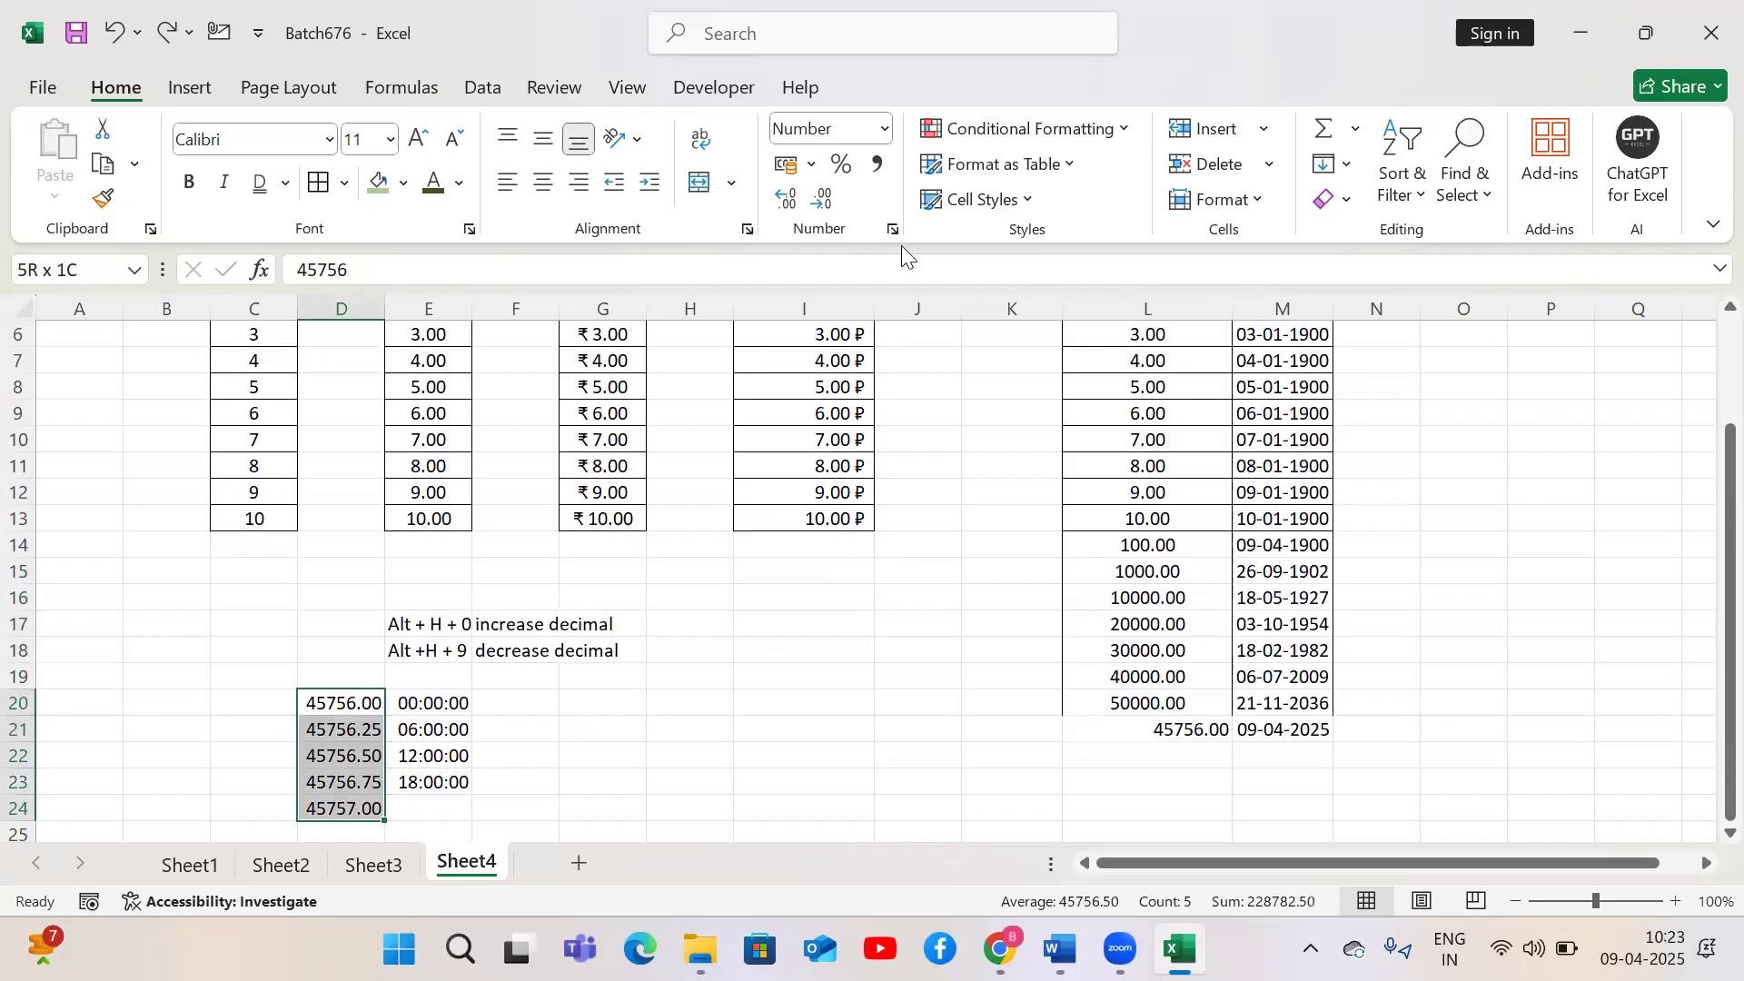
{"action": "left_click", "coordinate": [893, 232]}
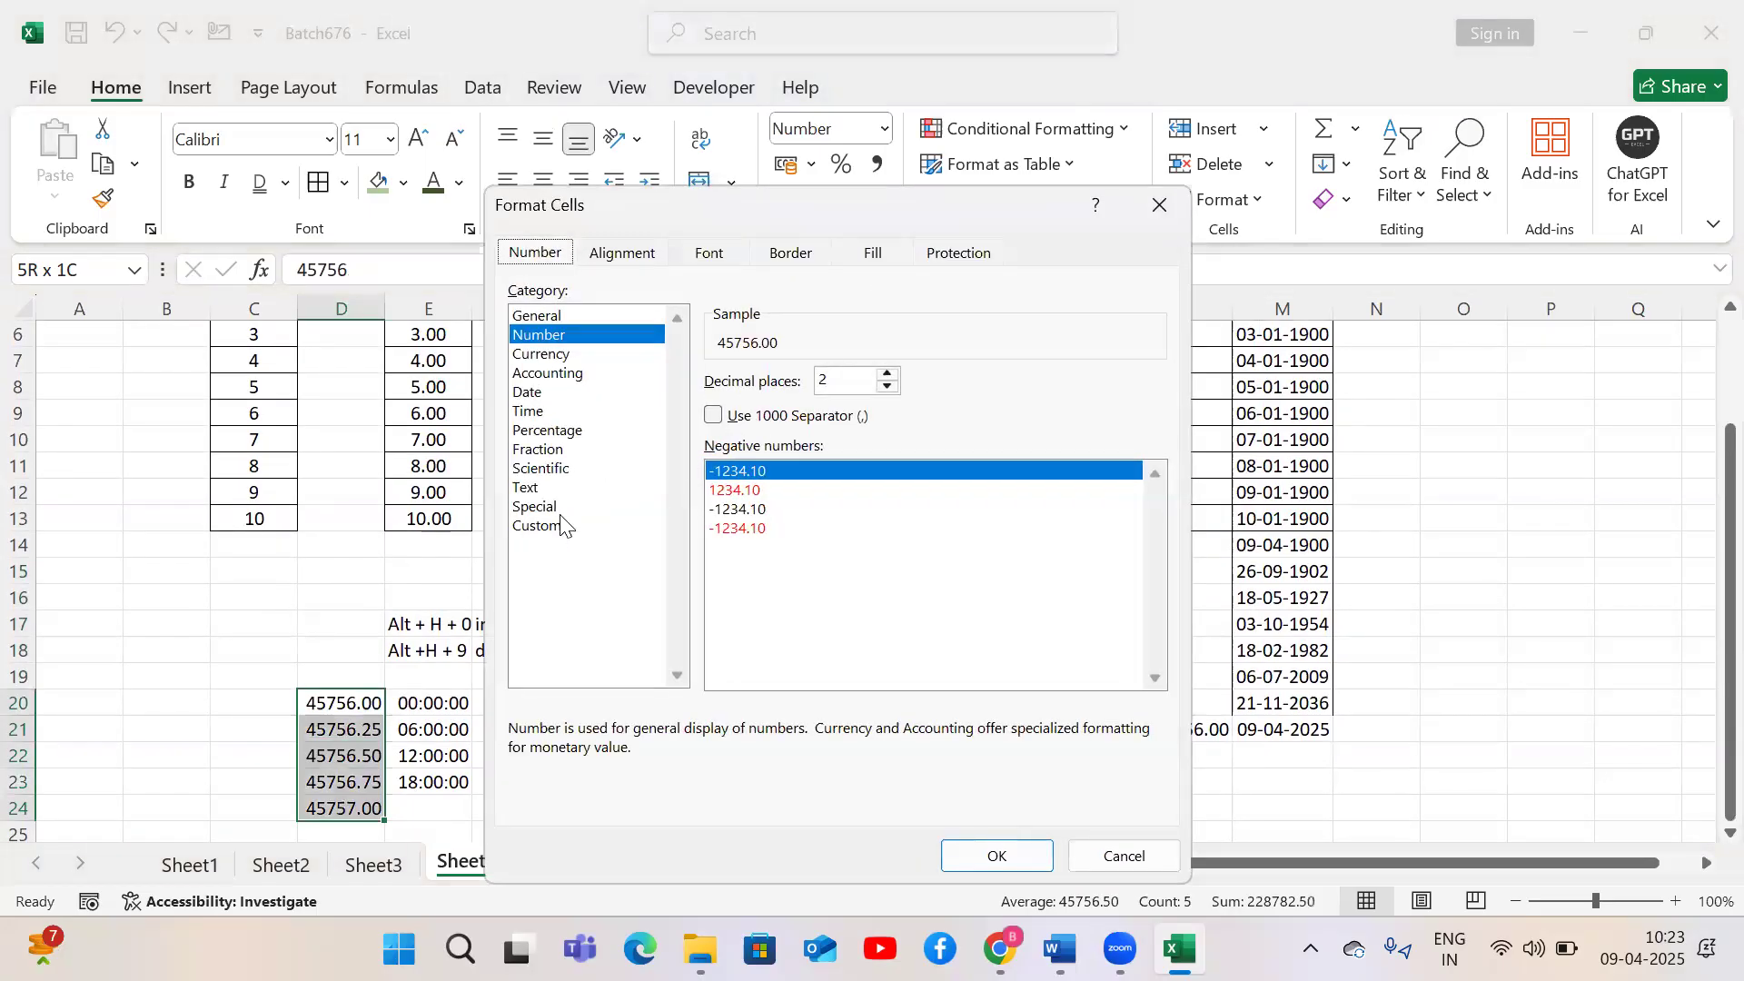
{"action": "left_click", "coordinate": [549, 527]}
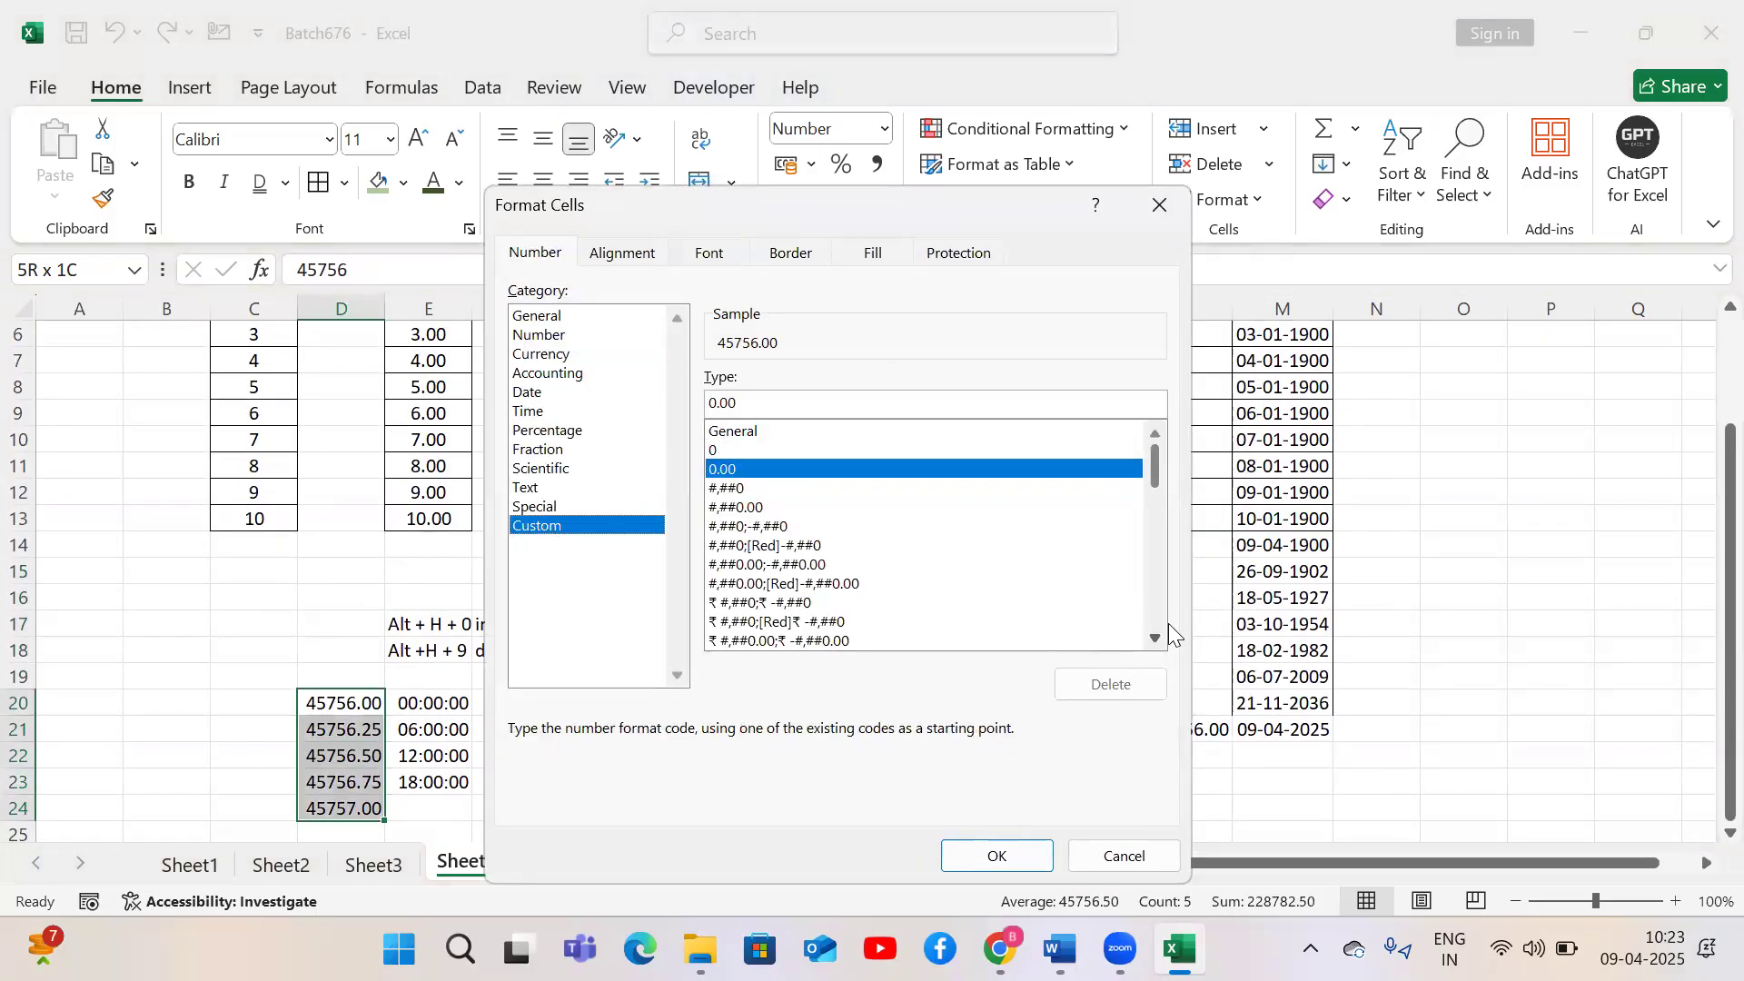
{"action": "scroll", "coordinate": [1151, 638], "scroll_direction": "down", "scroll_amount": 6}
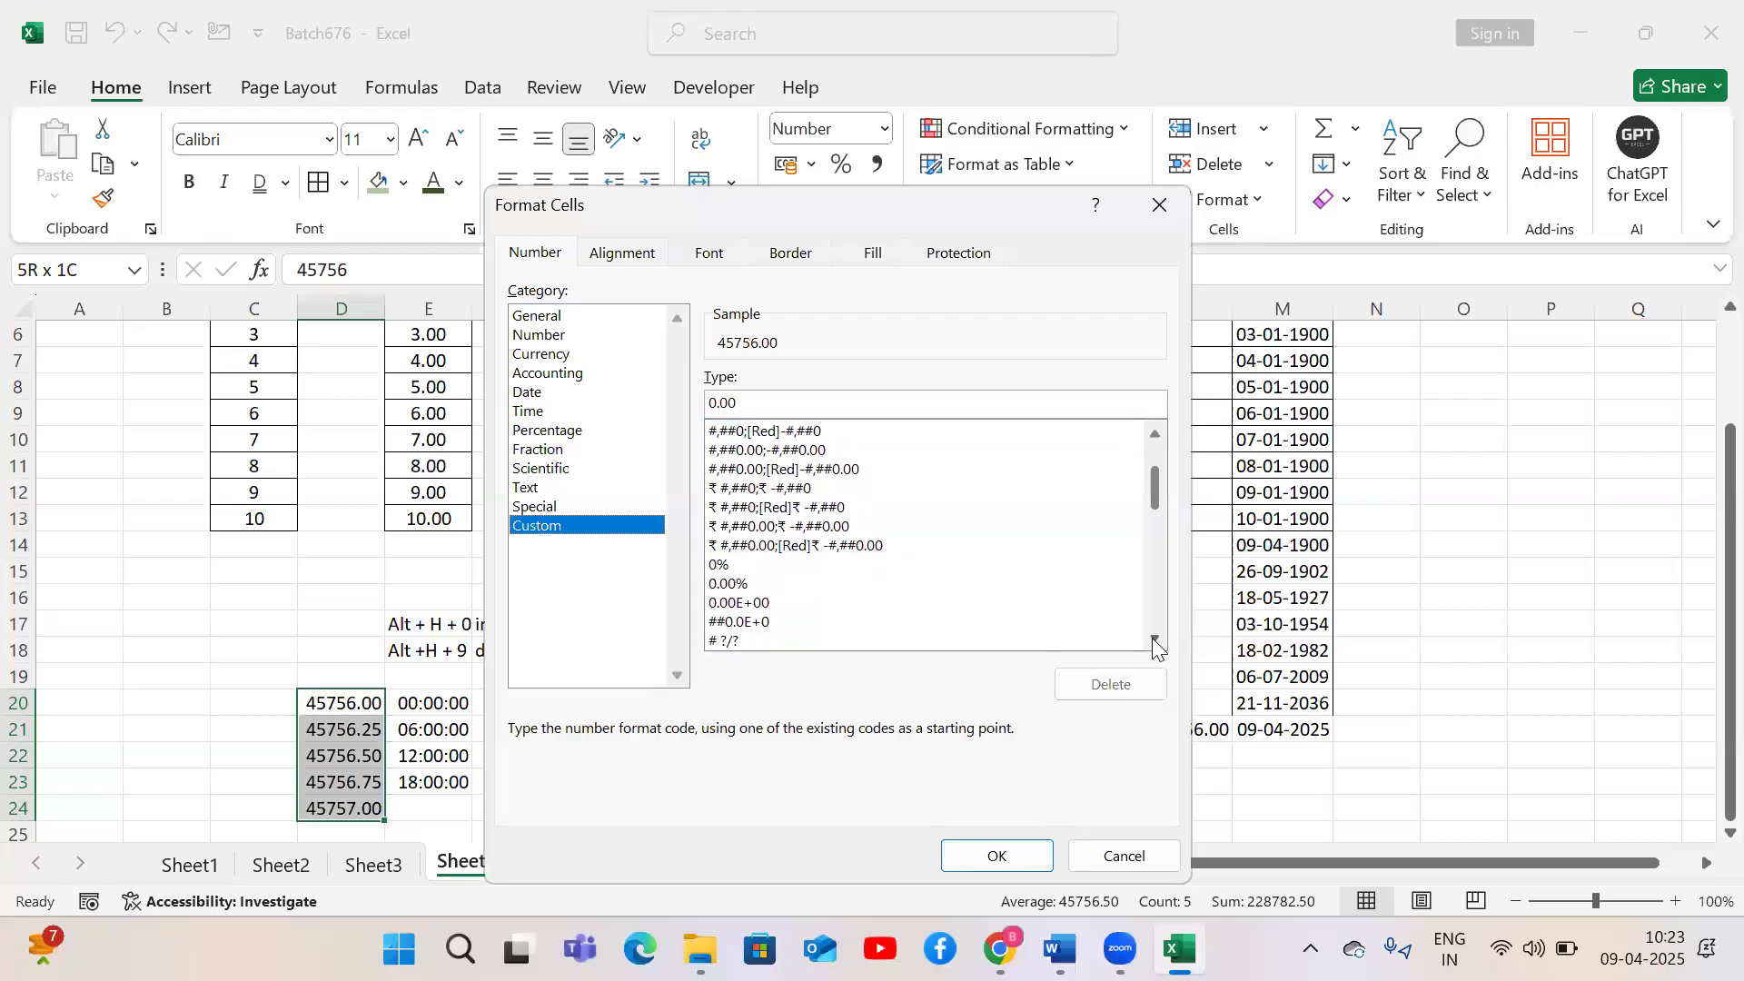
{"action": "scroll", "coordinate": [1152, 638], "scroll_direction": "down", "scroll_amount": 2}
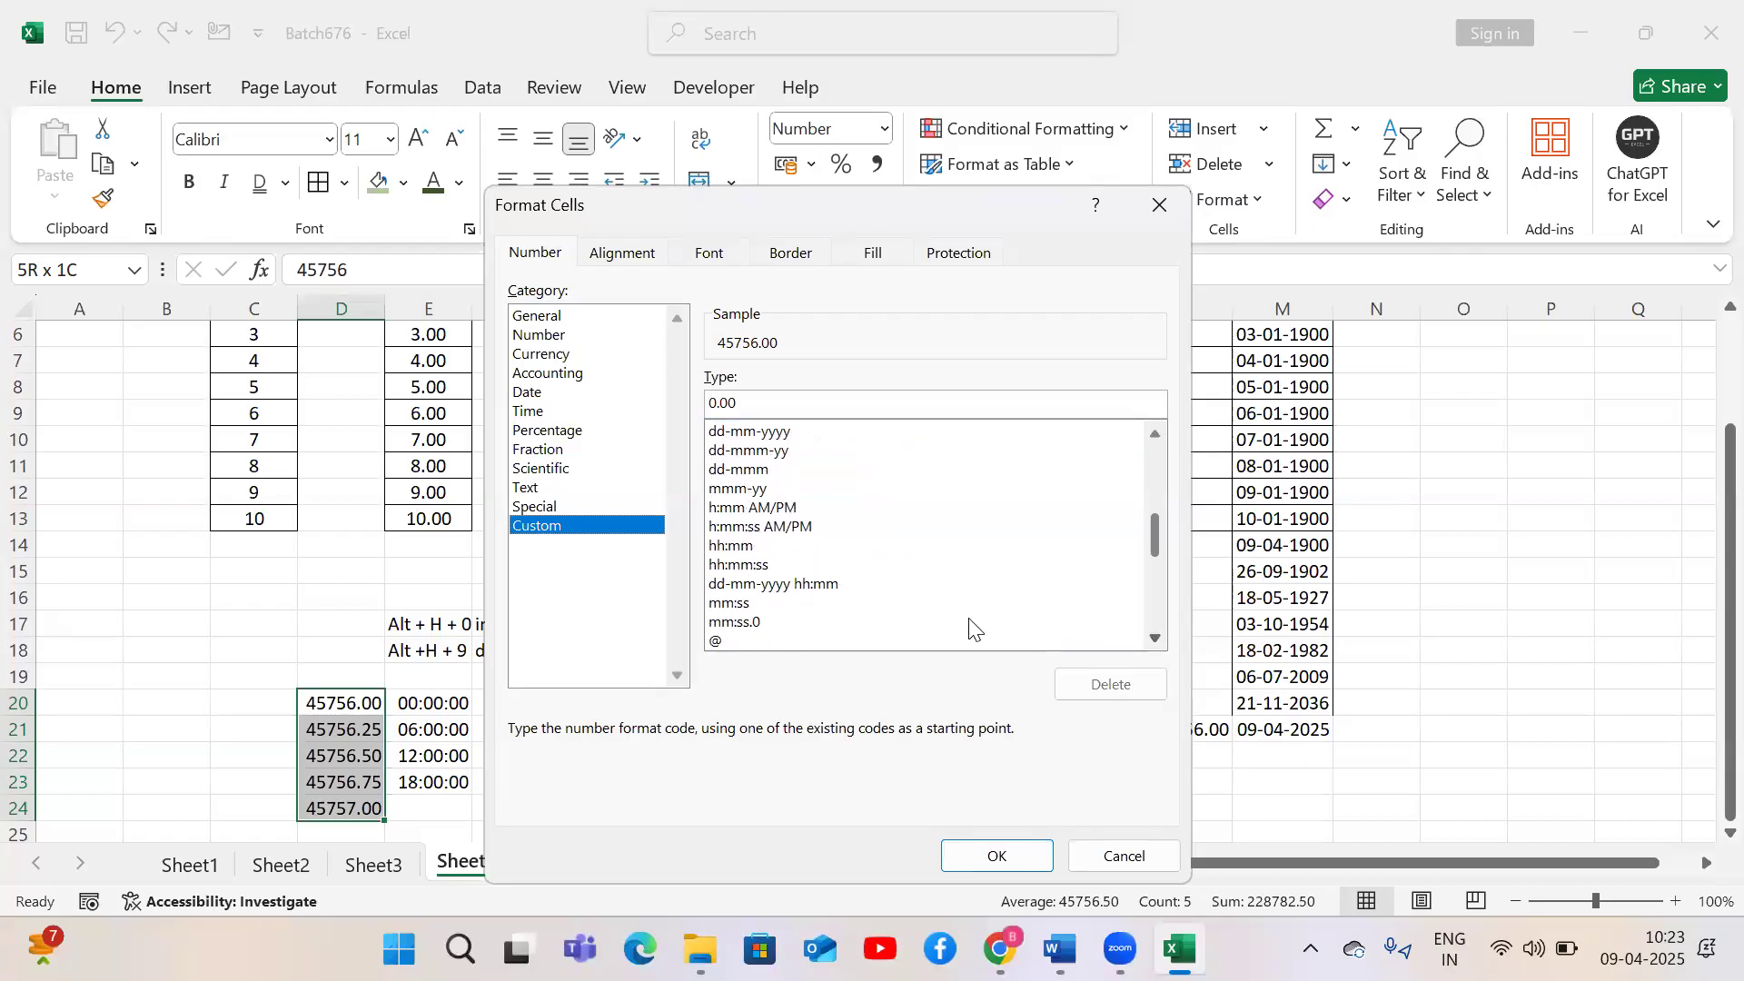
{"action": "left_click", "coordinate": [816, 586]}
{"action": "left_click", "coordinate": [980, 861]}
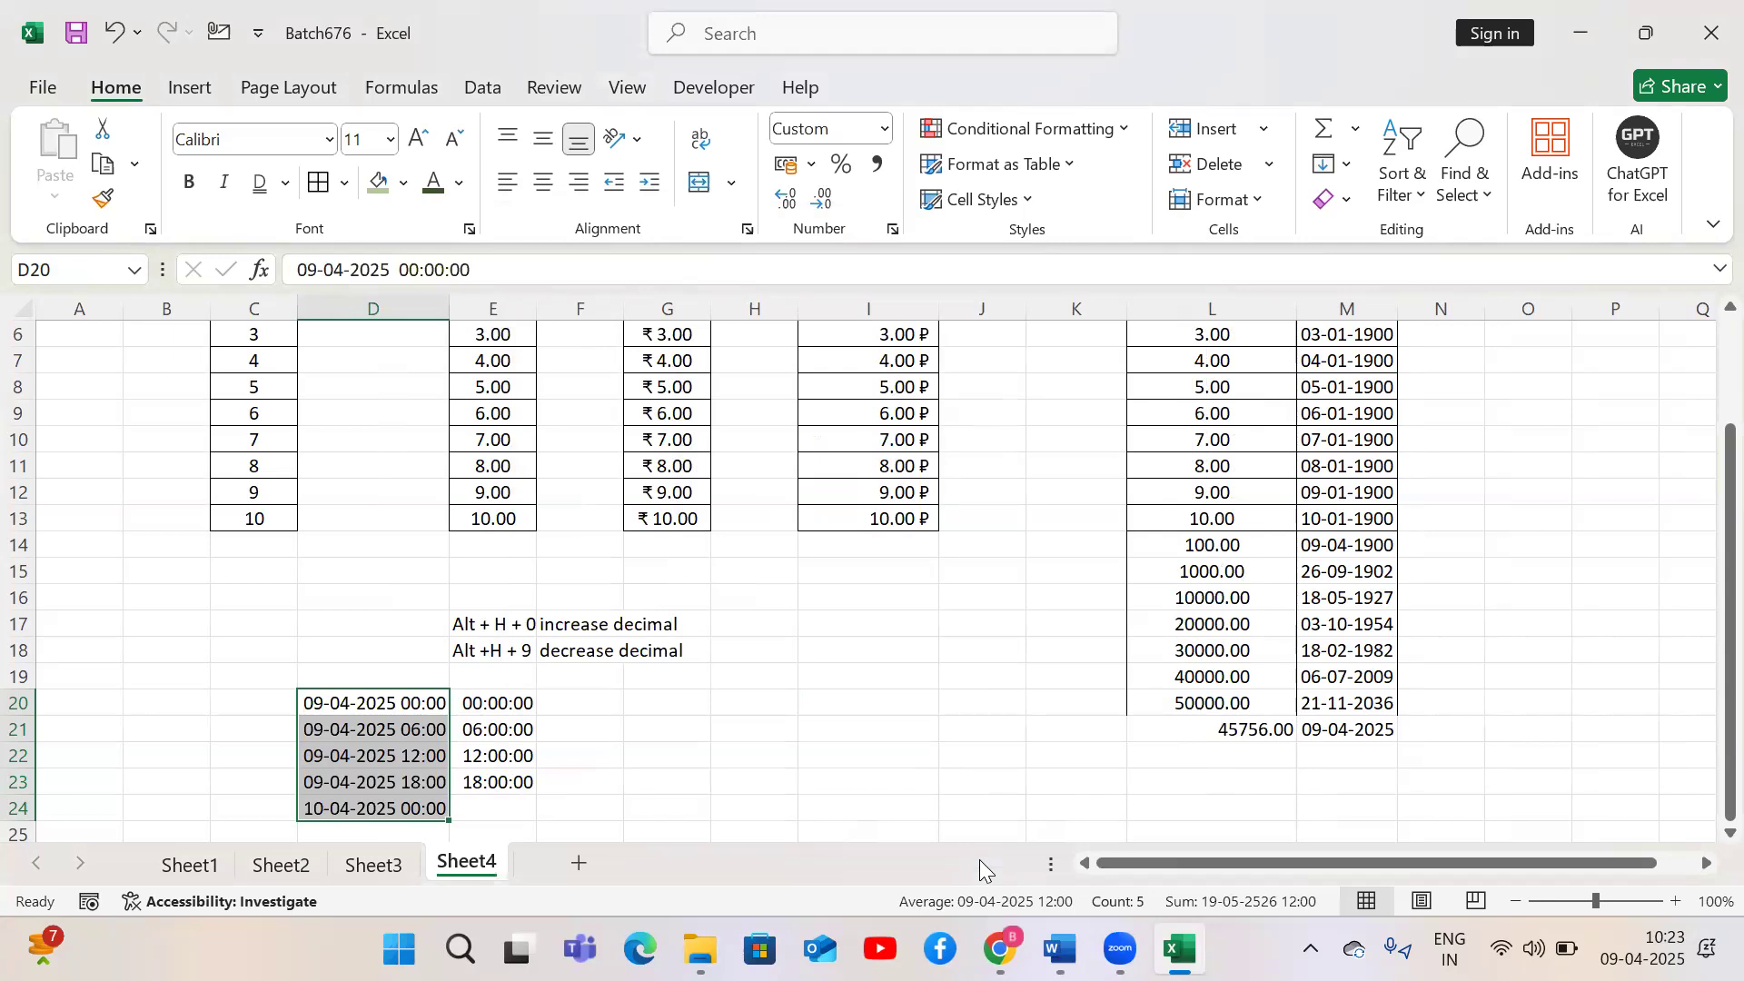
{"action": "key", "text": "ctrl+z"}
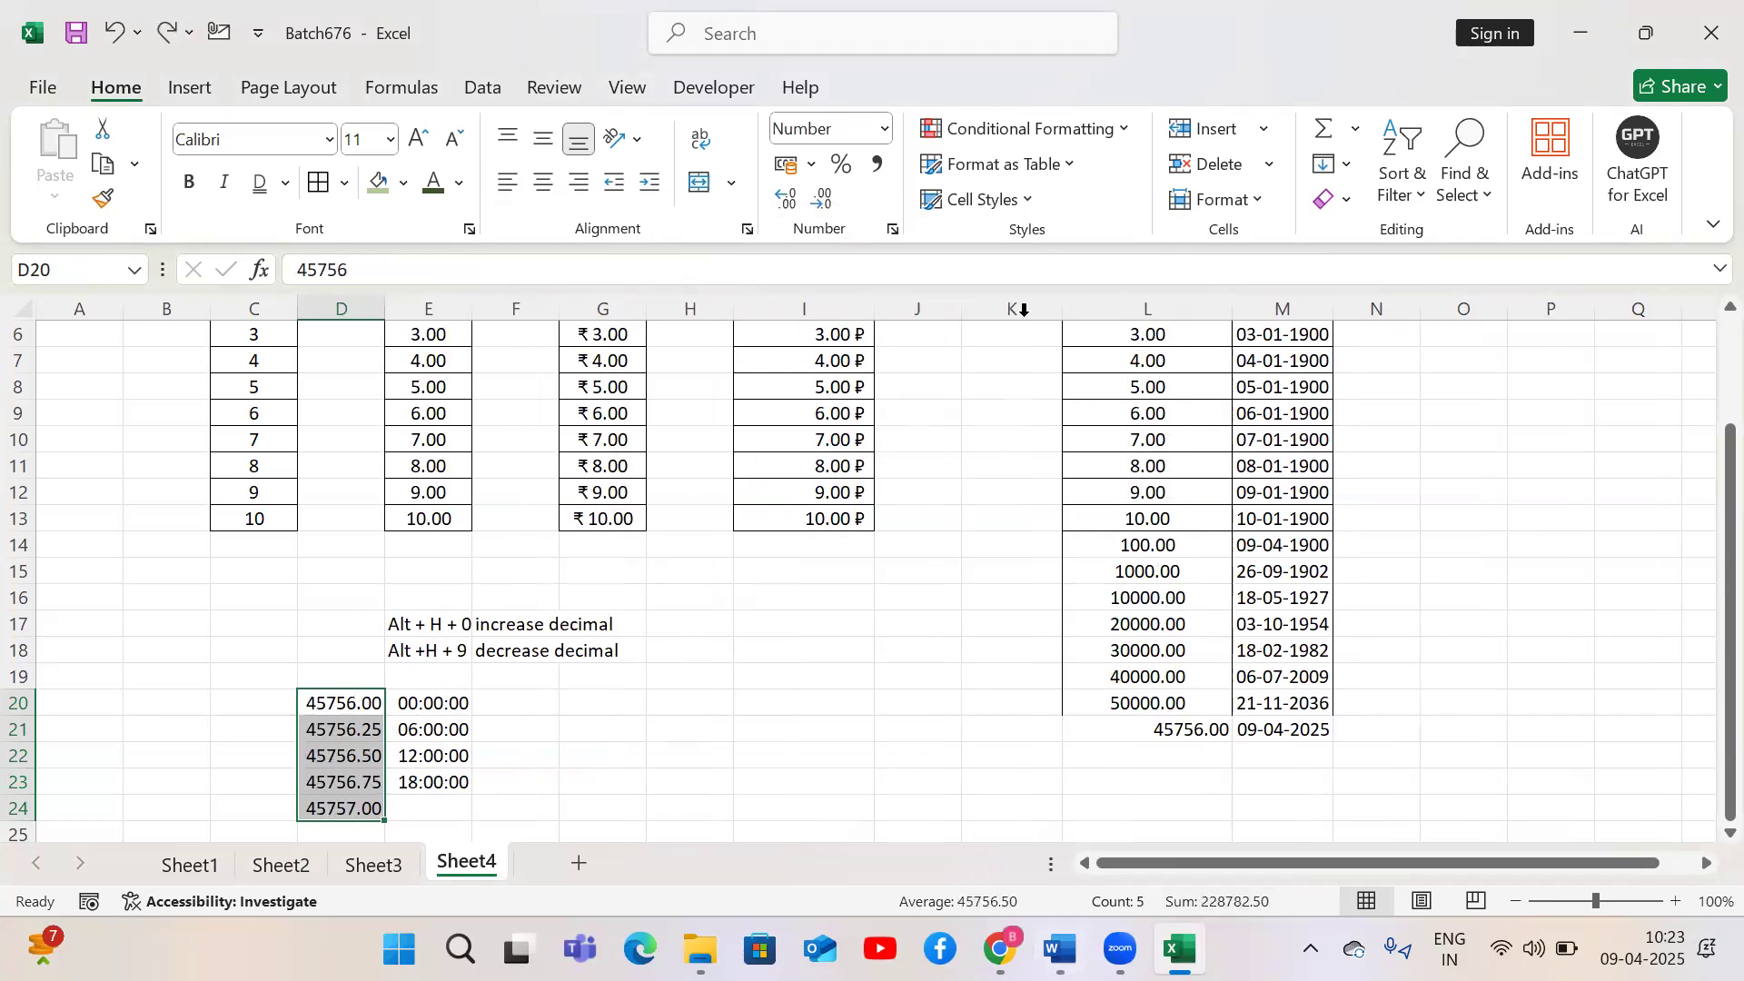
{"action": "left_click", "coordinate": [883, 128]}
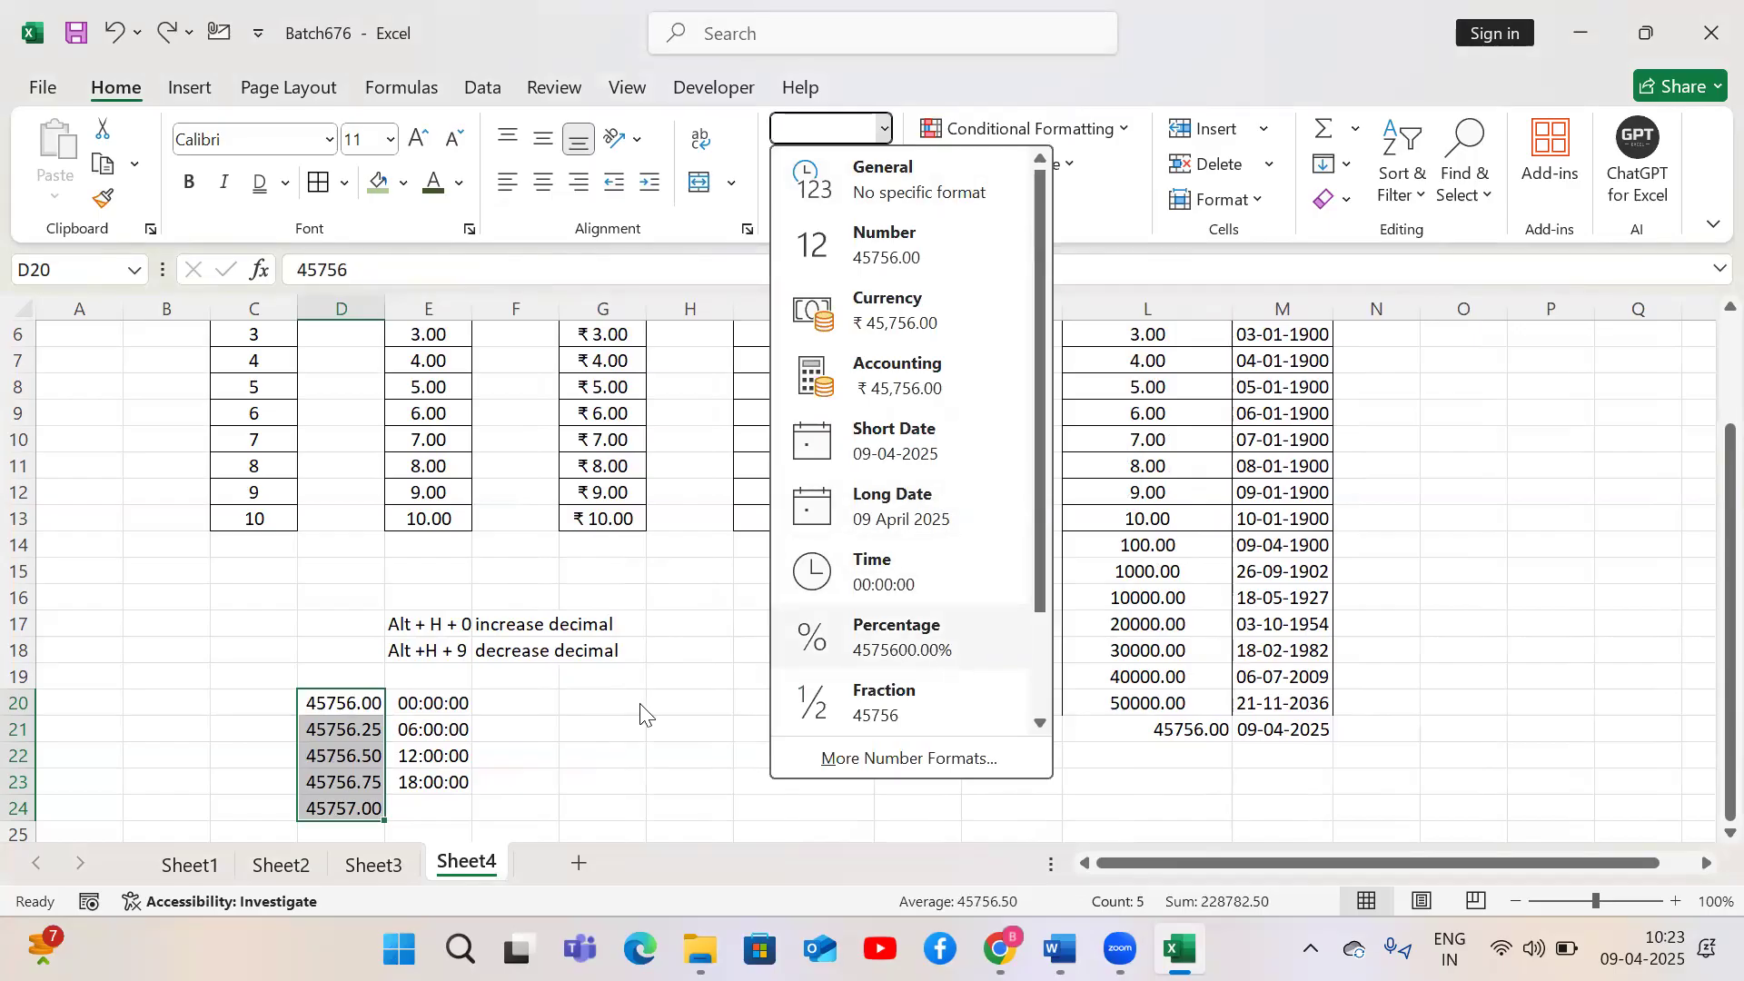
{"action": "key", "text": "Escape"}
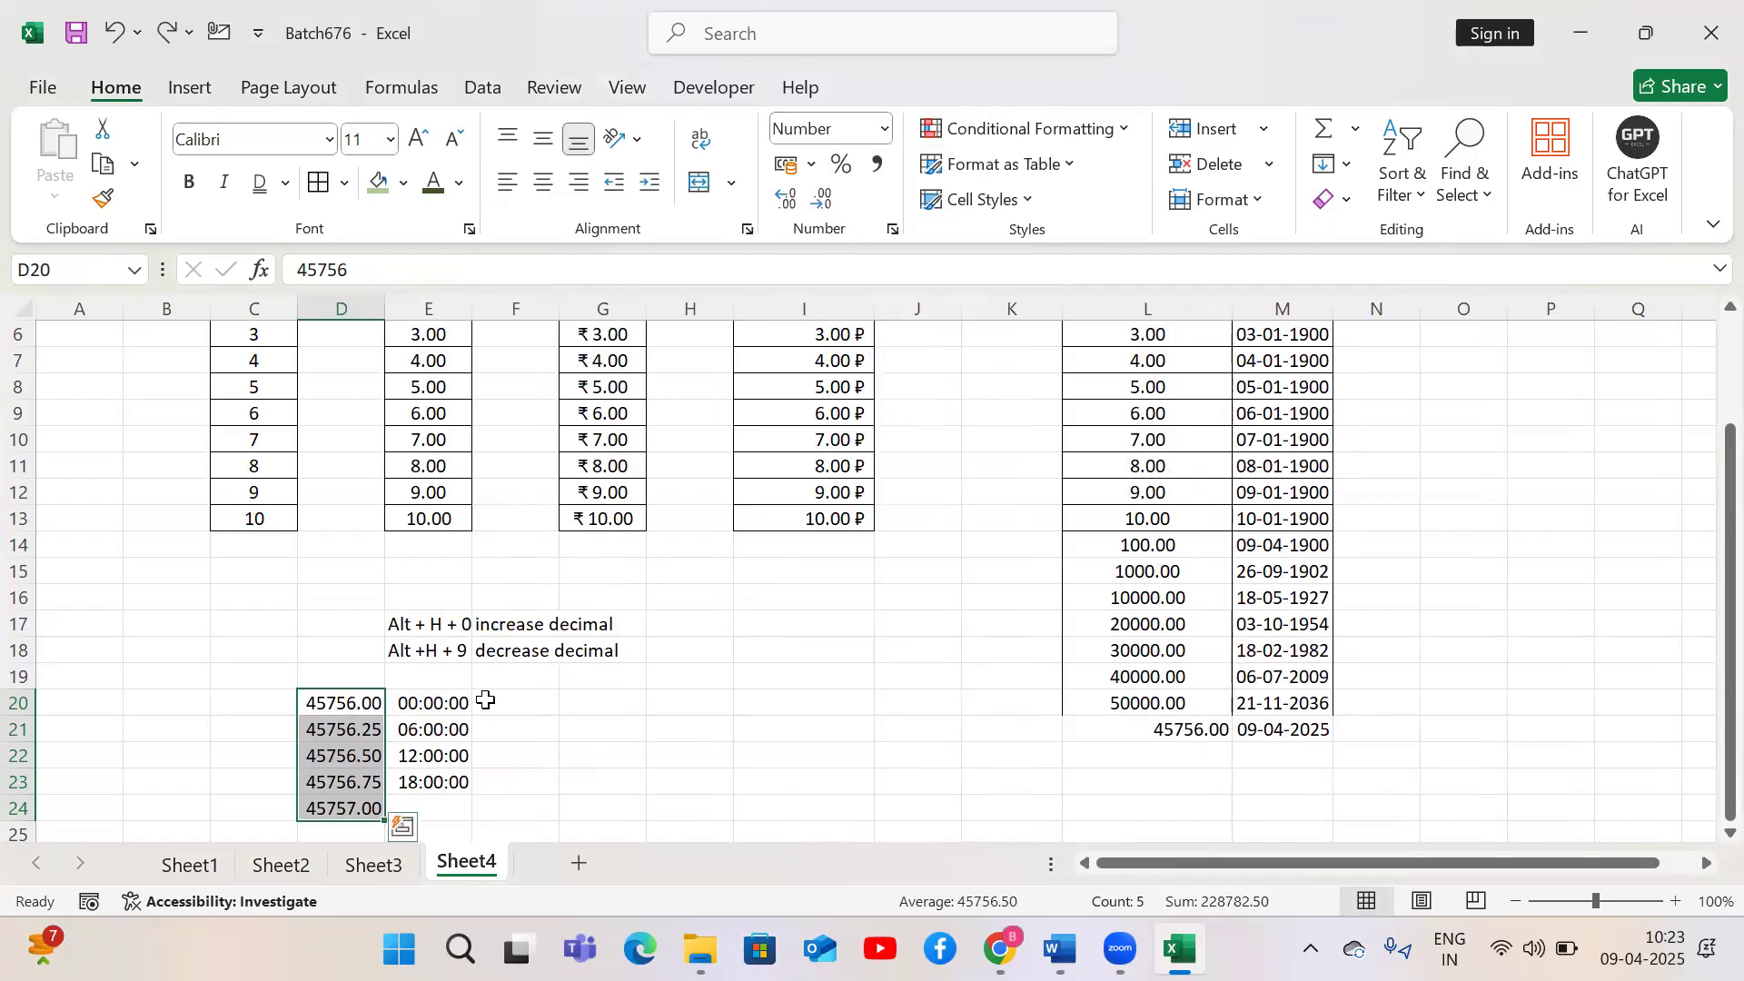
On Sheet2, replace the H1 heading with Sub6
{"action": "left_click", "coordinate": [371, 866]}
{"action": "left_click", "coordinate": [241, 868]}
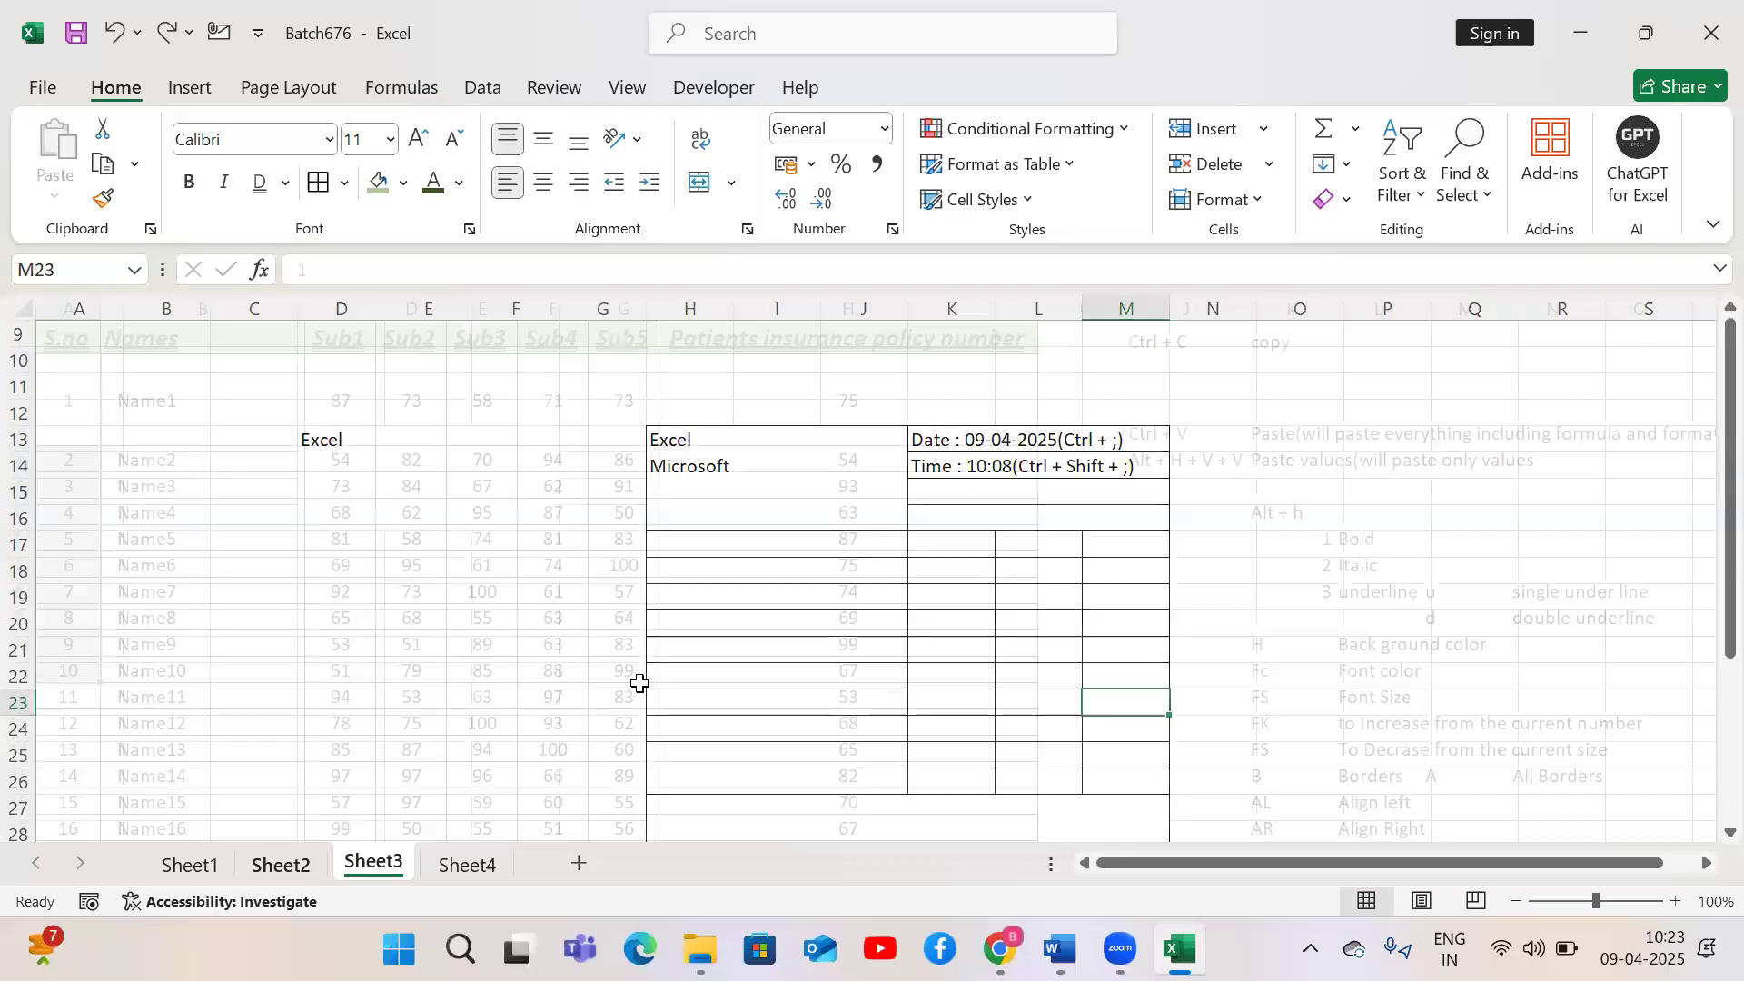
{"action": "left_click_drag", "start_coordinate": [1036, 309], "coordinate": [762, 317]}
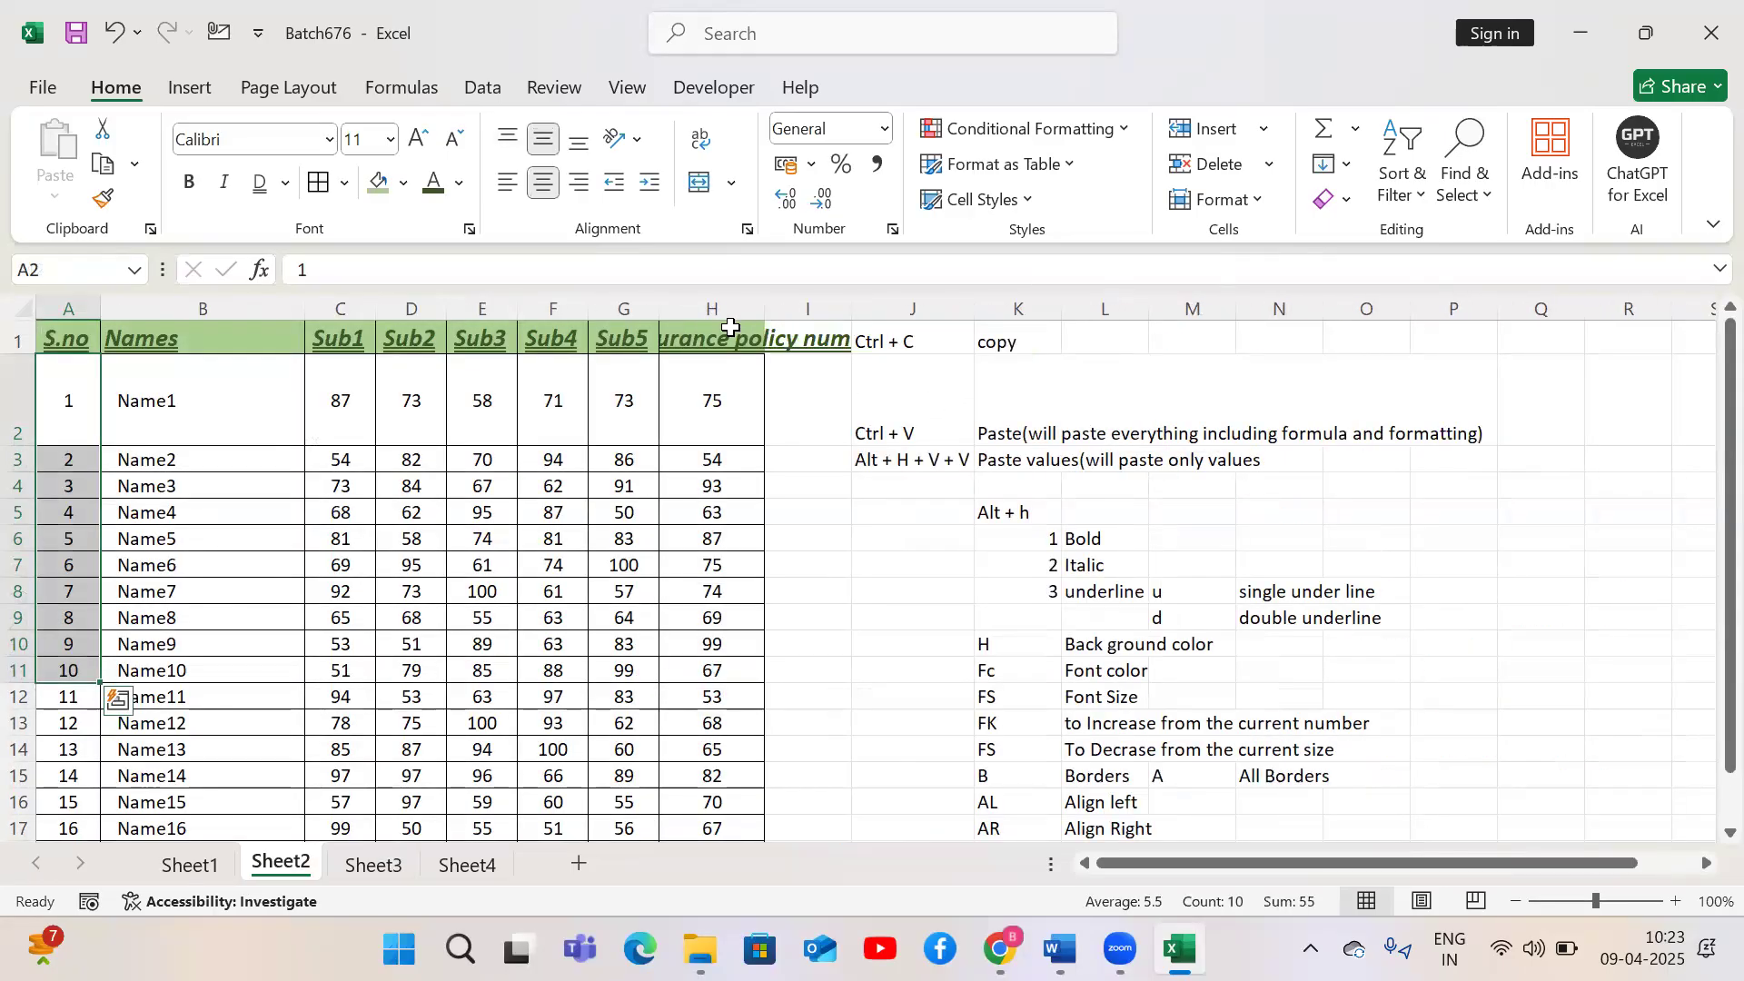
{"action": "left_click", "coordinate": [722, 335]}
{"action": "type", "text": "Sub6"}
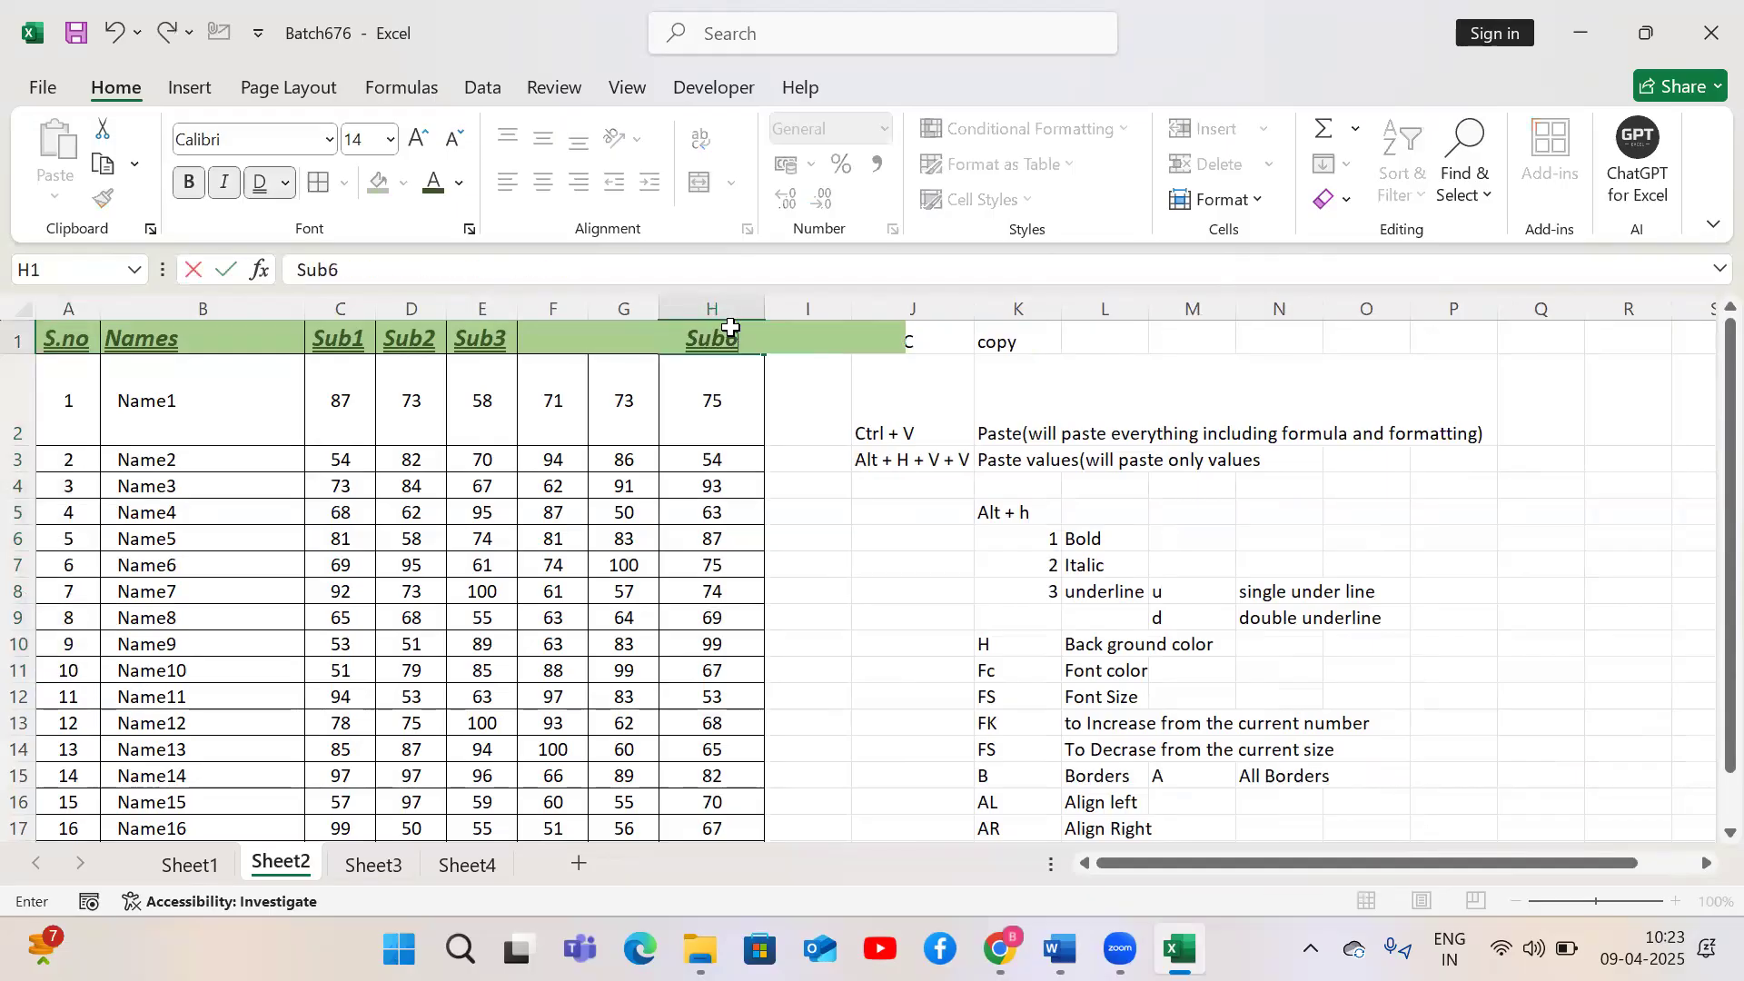
{"action": "key", "text": "Return"}
Insert a blank column at J beside the marks table
{"action": "left_click", "coordinate": [731, 327]}
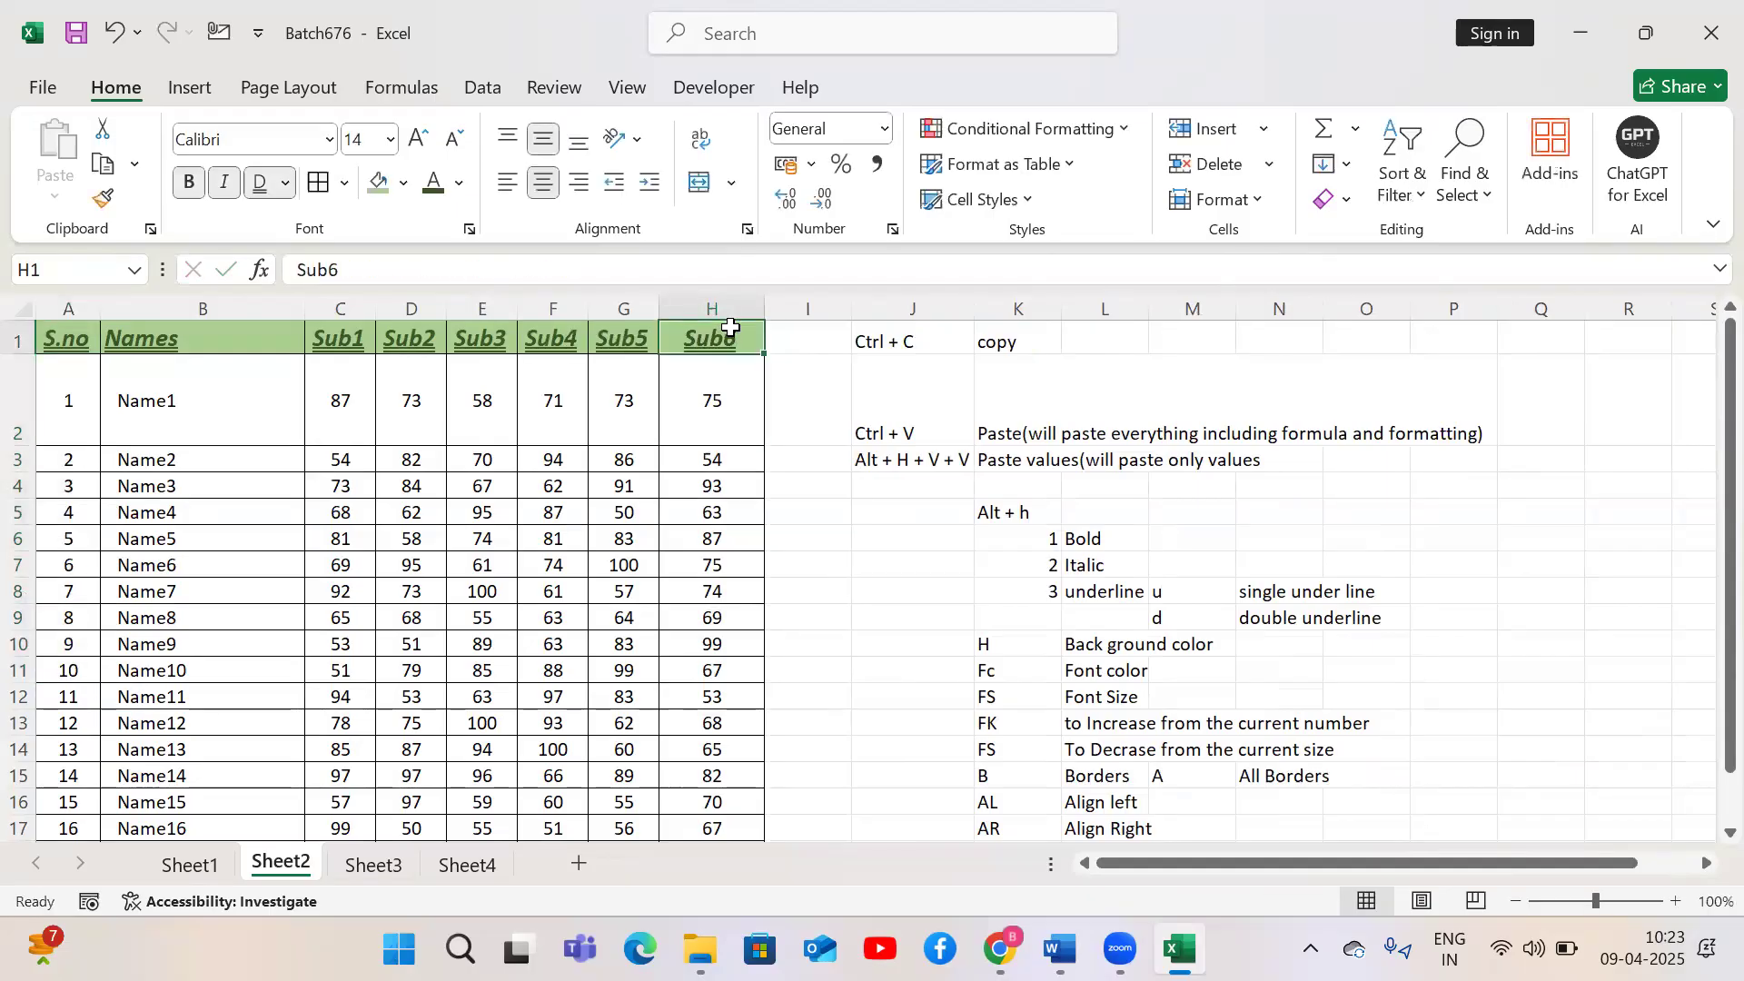
{"action": "left_click", "coordinate": [906, 308]}
{"action": "right_click", "coordinate": [906, 308]}
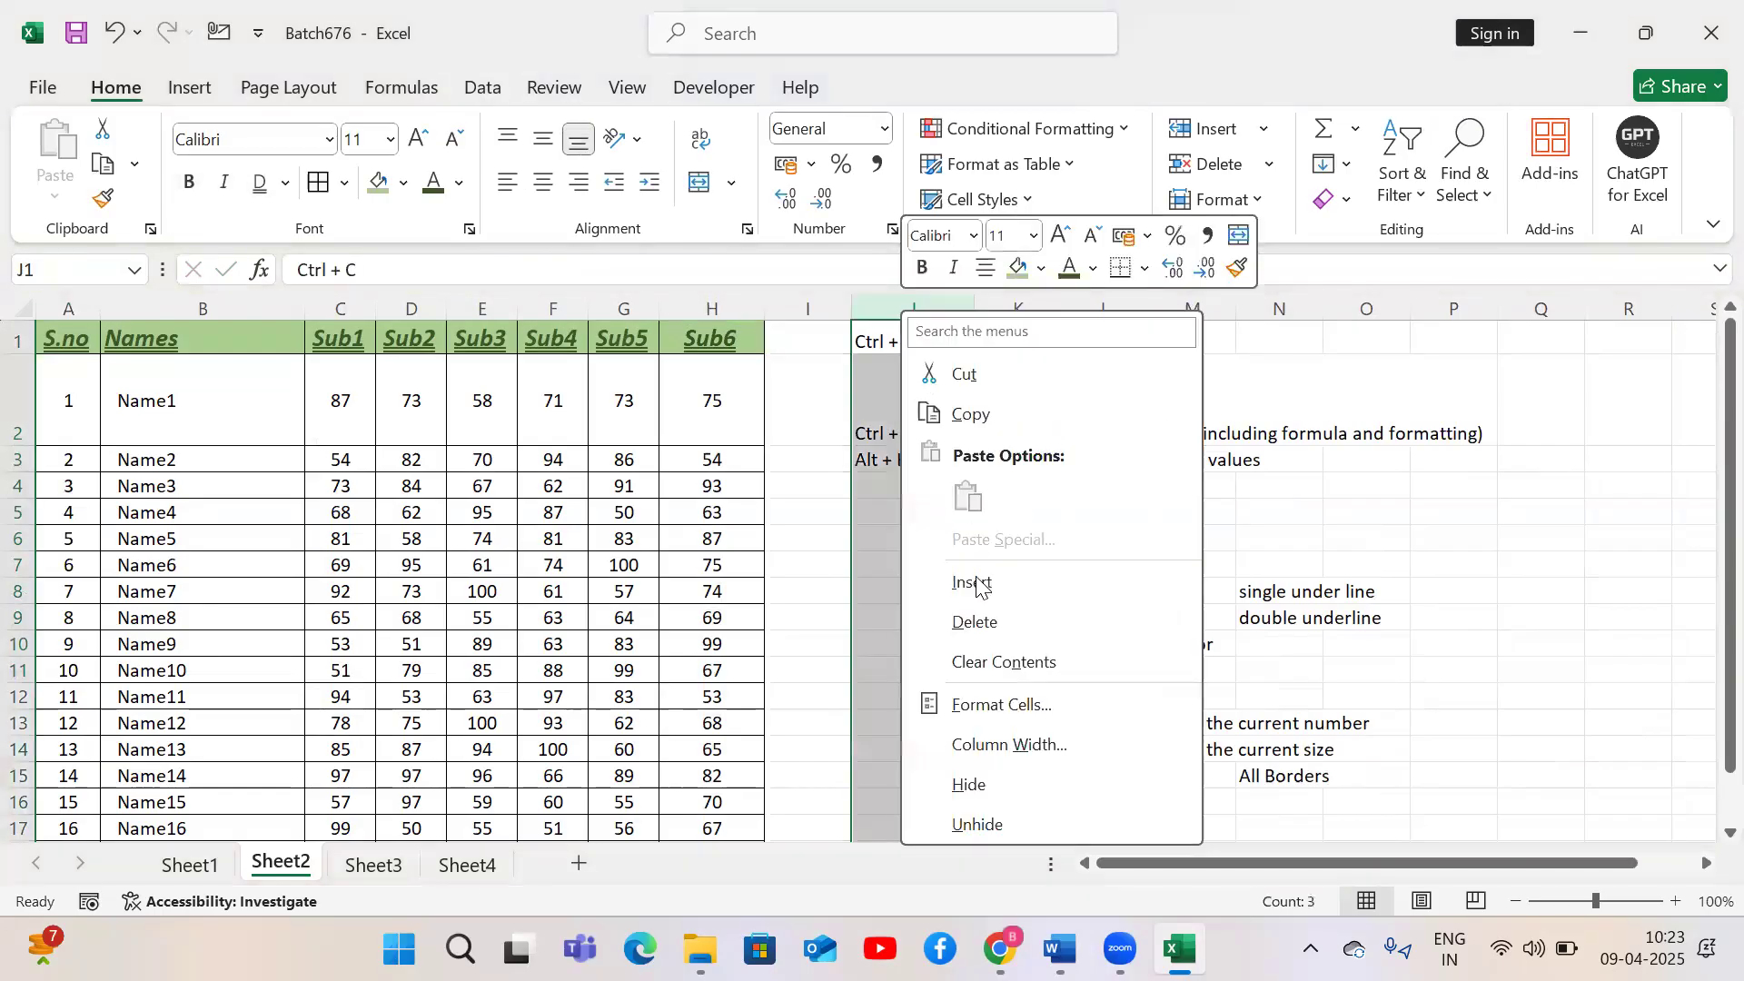
{"action": "left_click", "coordinate": [975, 583]}
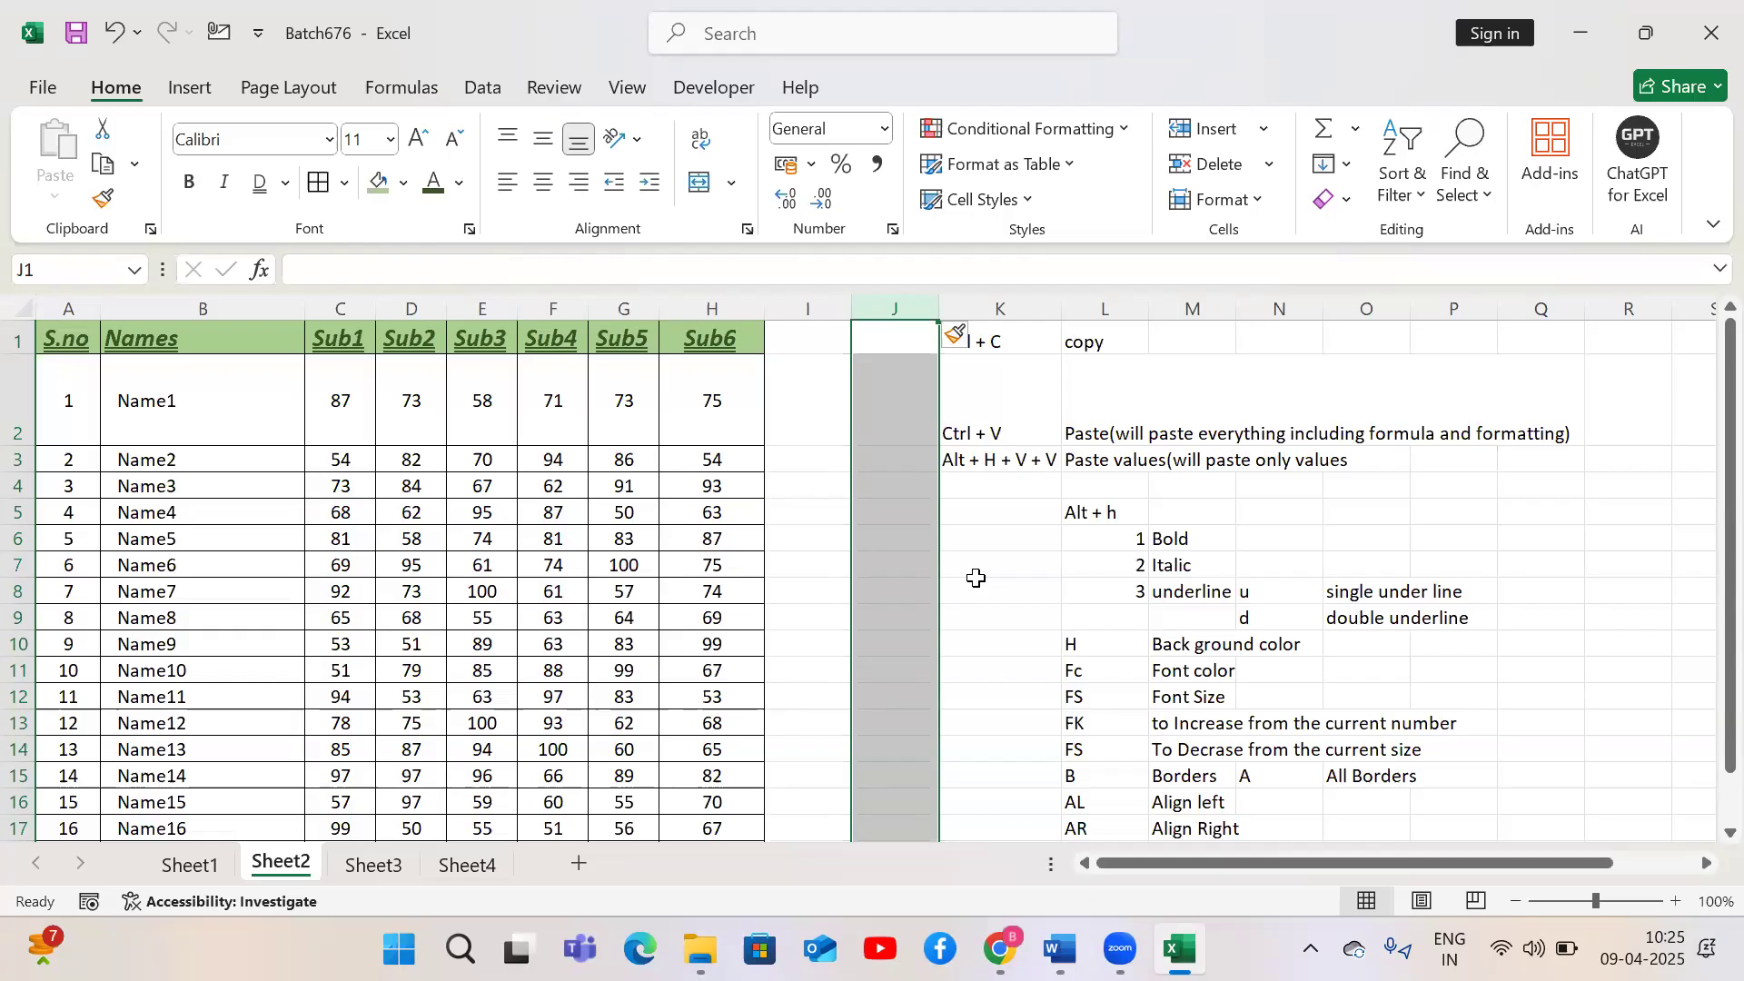
Add the heading Total in I1
{"action": "key", "text": "Left"}
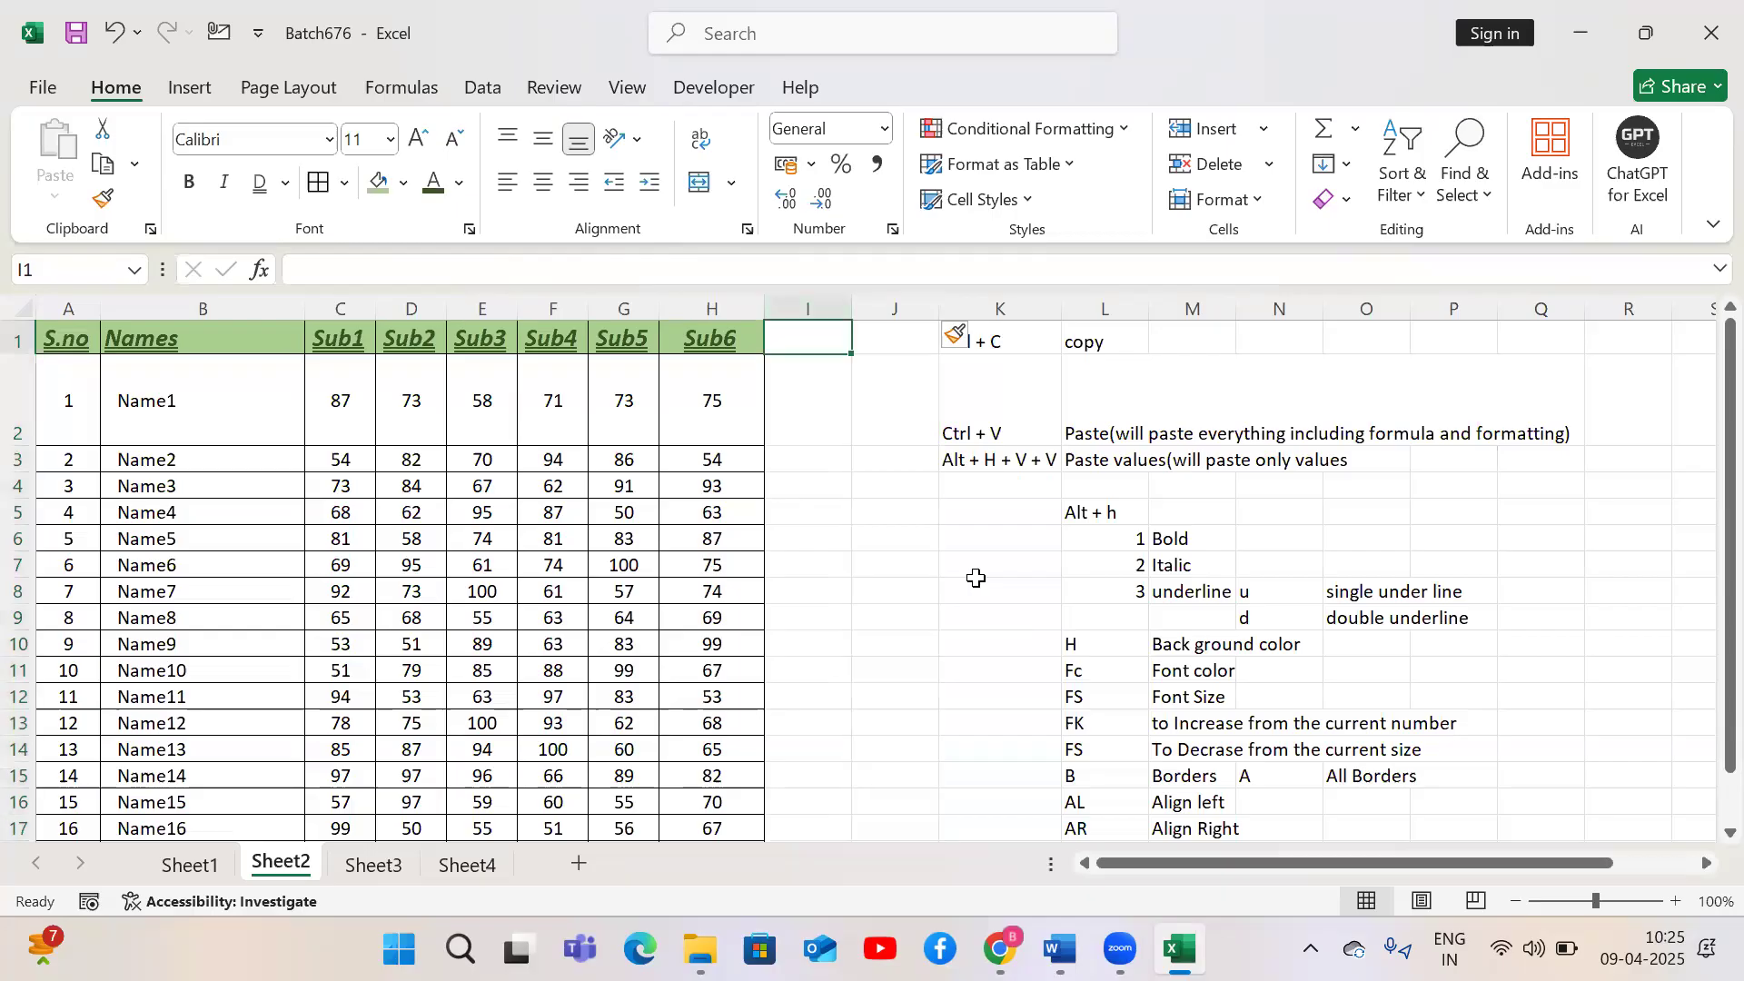
{"action": "type", "text": "Total"}
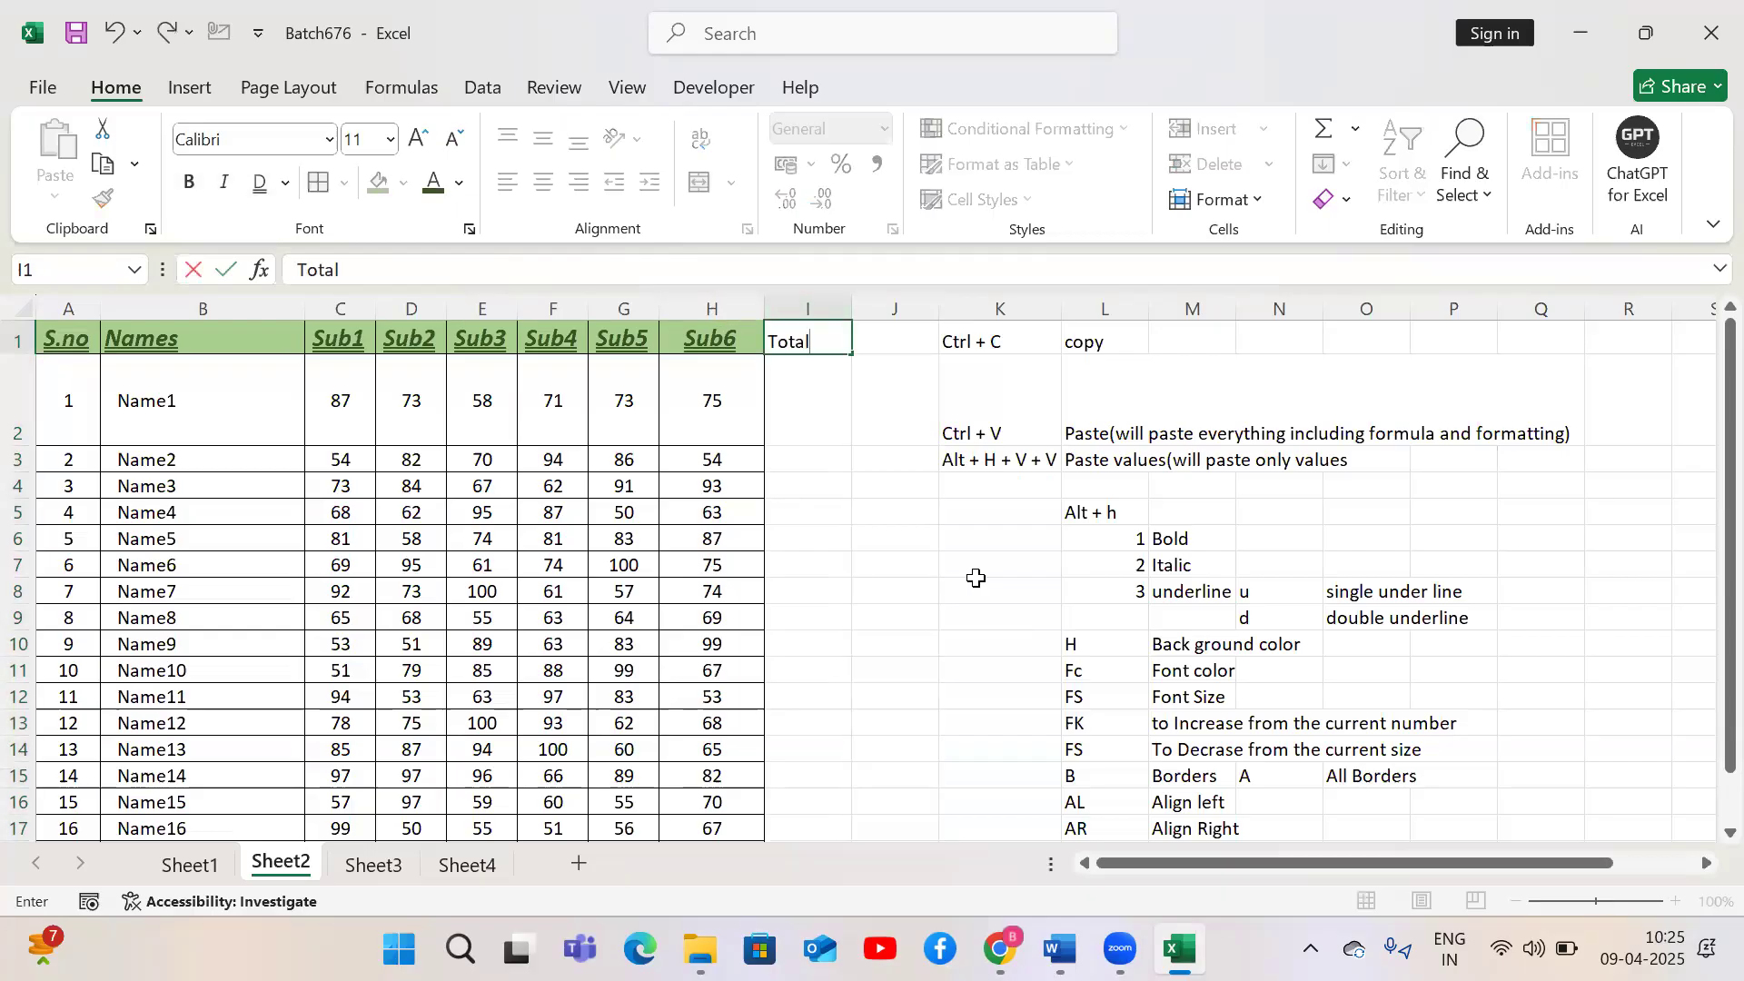
{"action": "key", "text": "Return"}
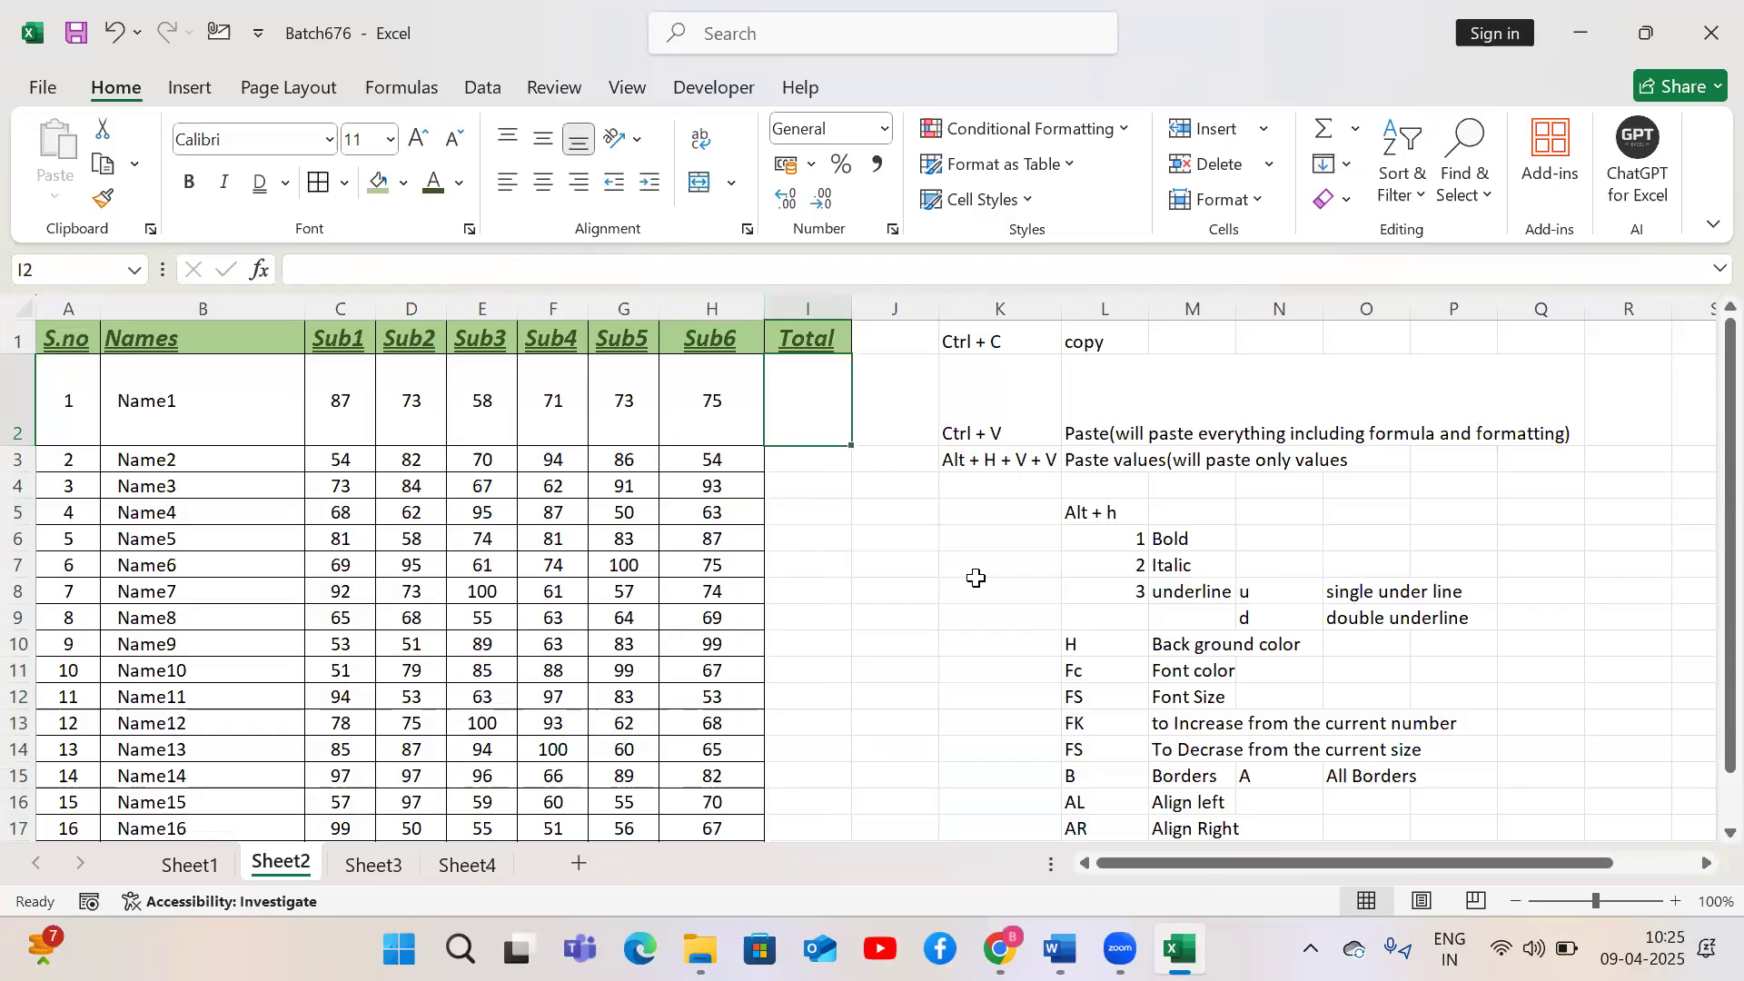
AutoSum C2:H2 in I2 and fill the total formula down the column
{"action": "key", "text": "alt+equal"}
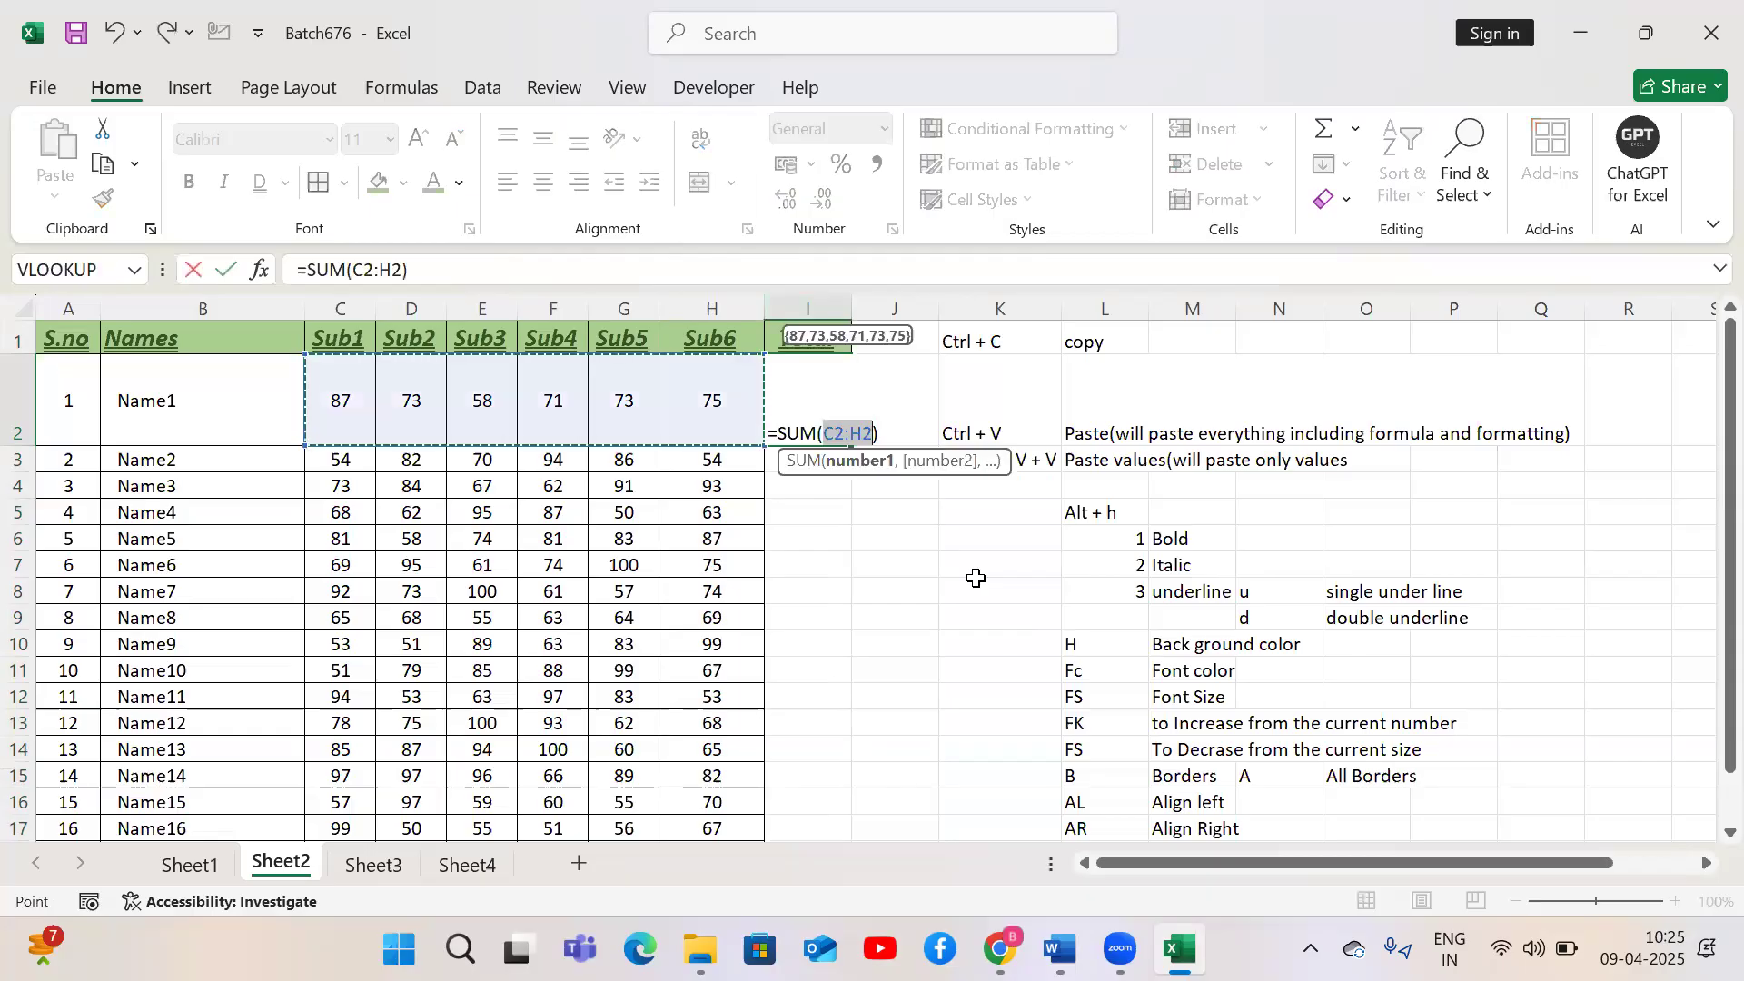
{"action": "key", "text": "Return"}
{"action": "key", "text": "Up"}
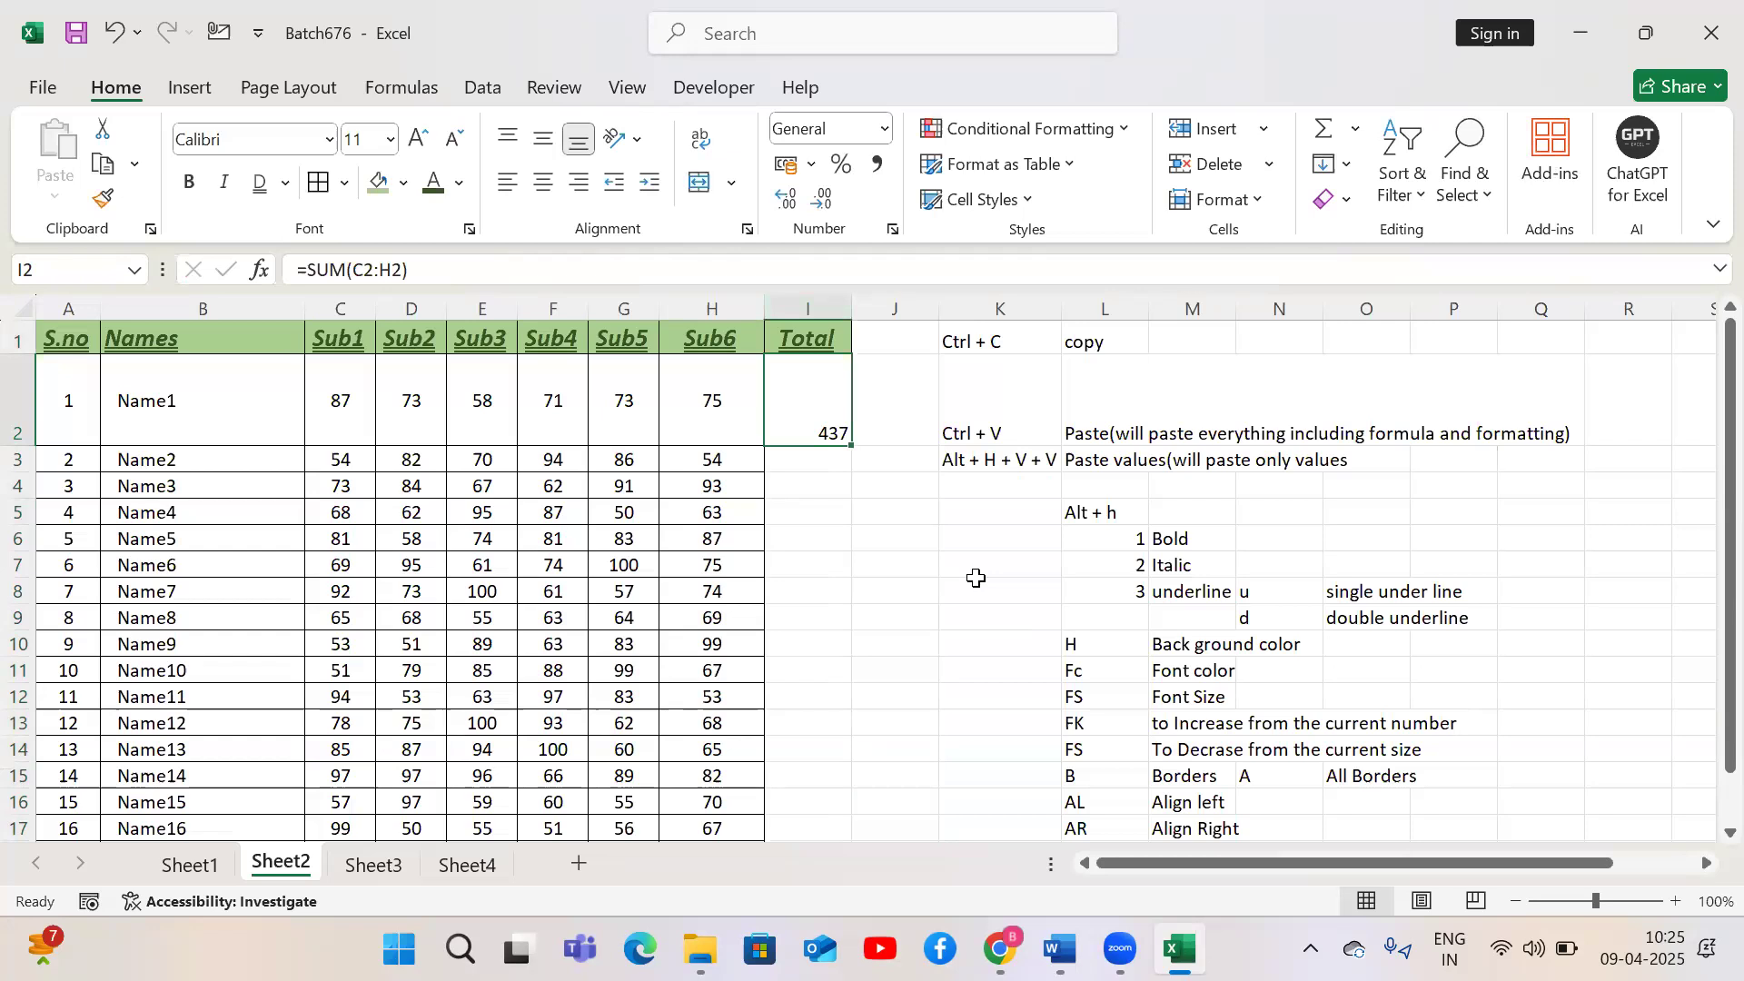
{"action": "left_click_drag", "start_coordinate": [849, 448], "coordinate": [849, 447]}
{"action": "double_click", "coordinate": [849, 447]}
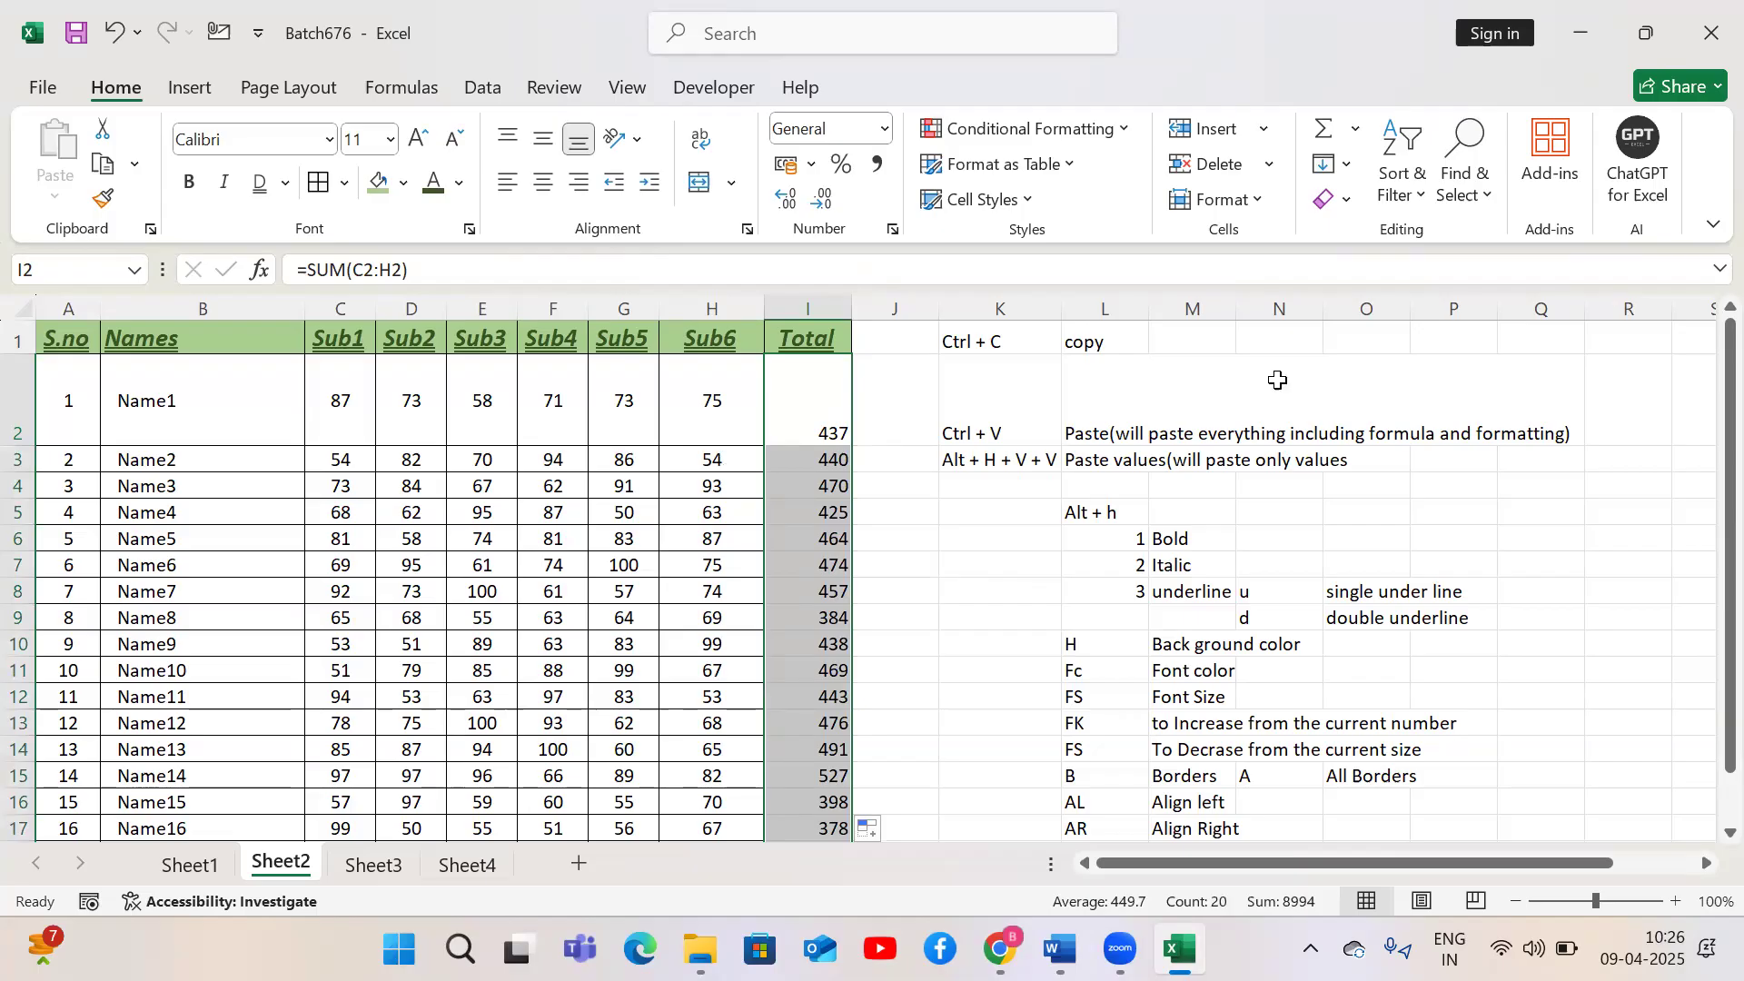
Add the heading % in J1
{"action": "left_click", "coordinate": [1278, 380]}
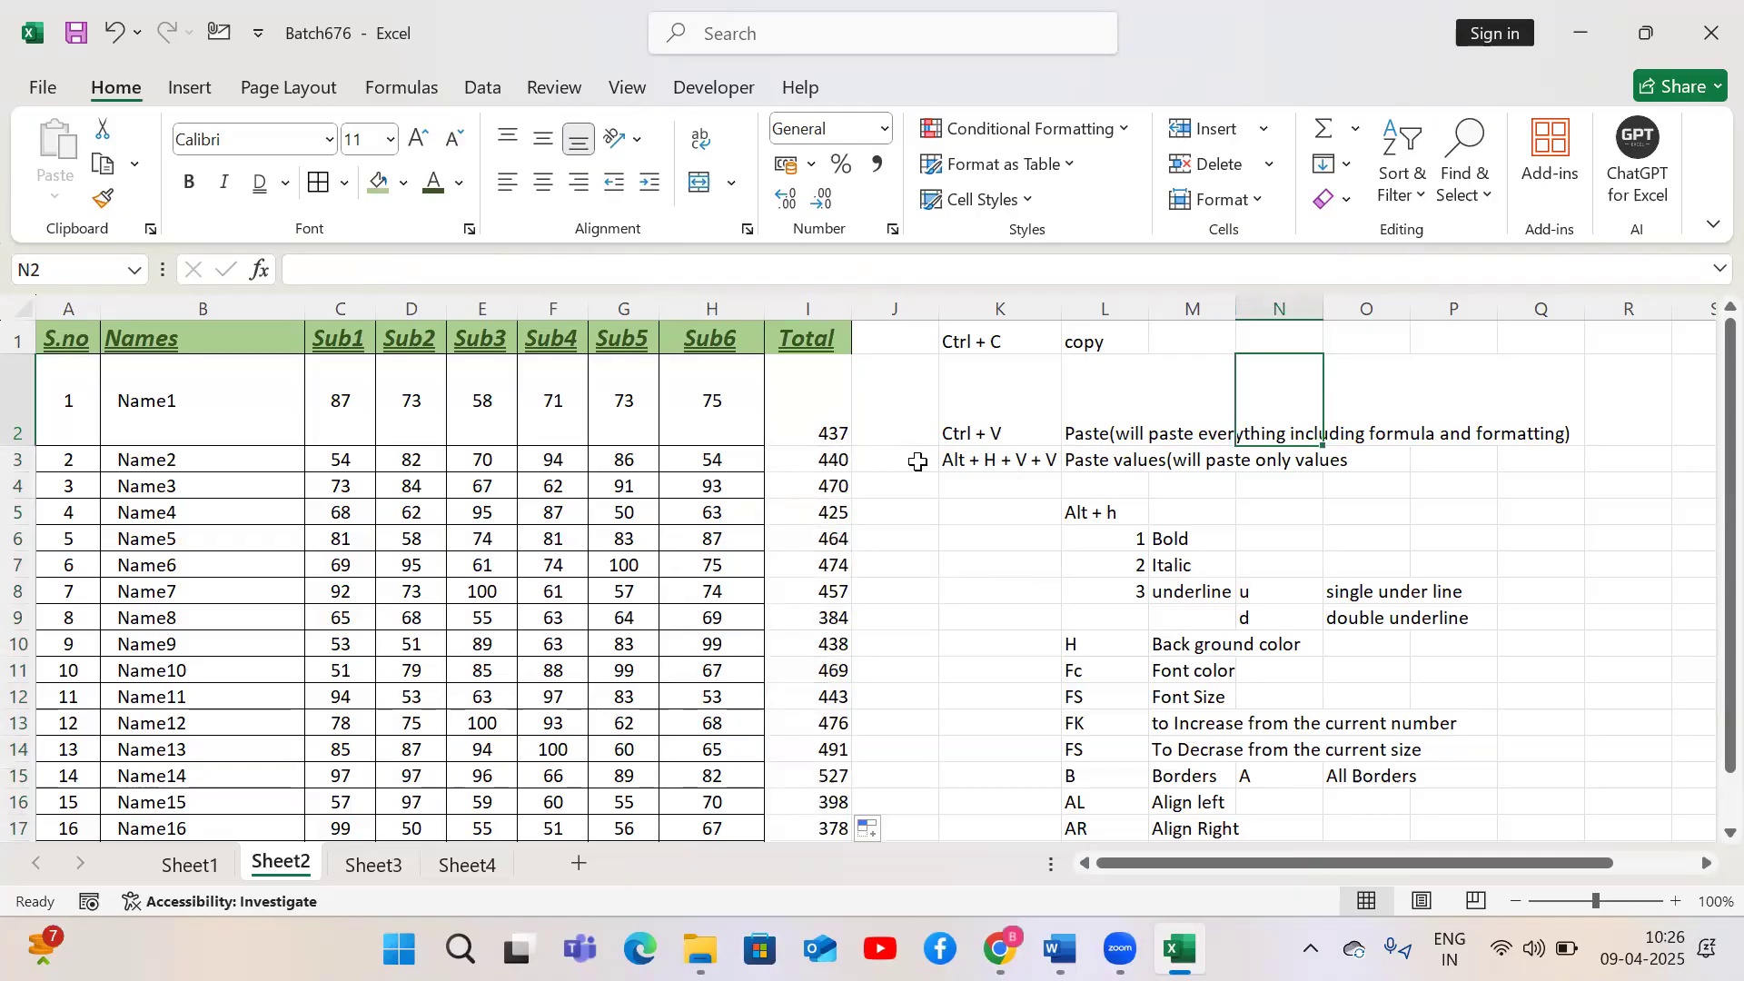
{"action": "left_click", "coordinate": [876, 331]}
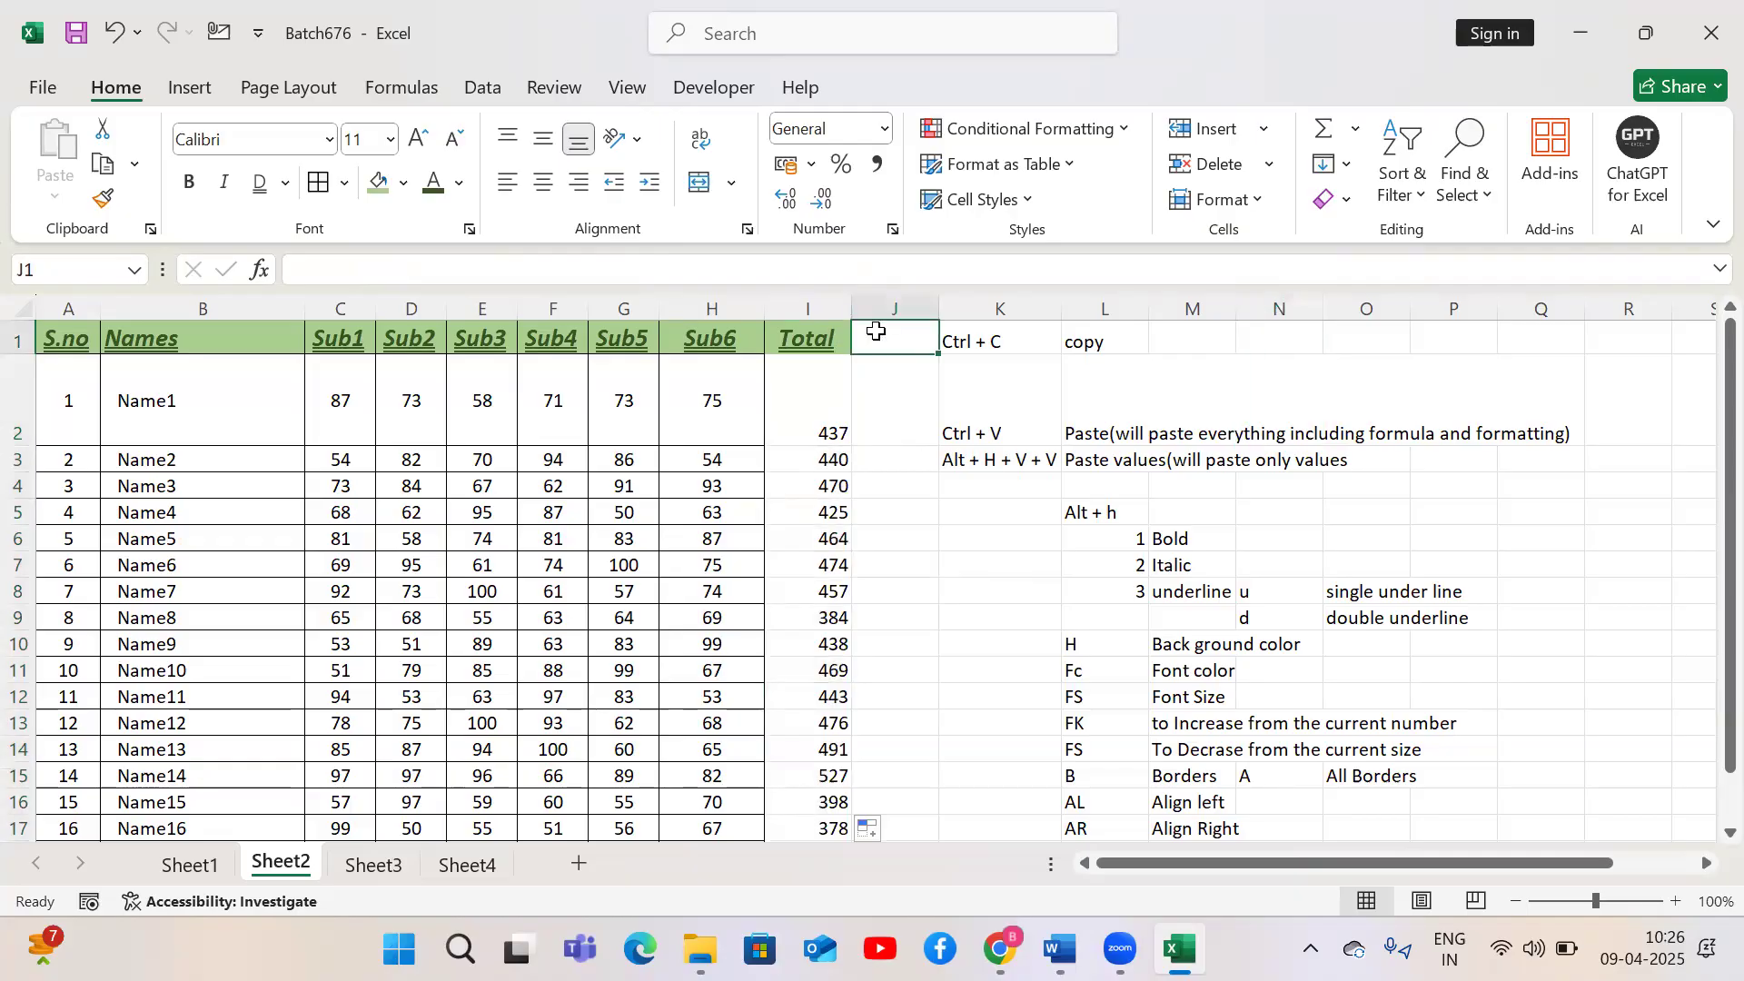
{"action": "type", "text": "%"}
{"action": "key", "text": "Return"}
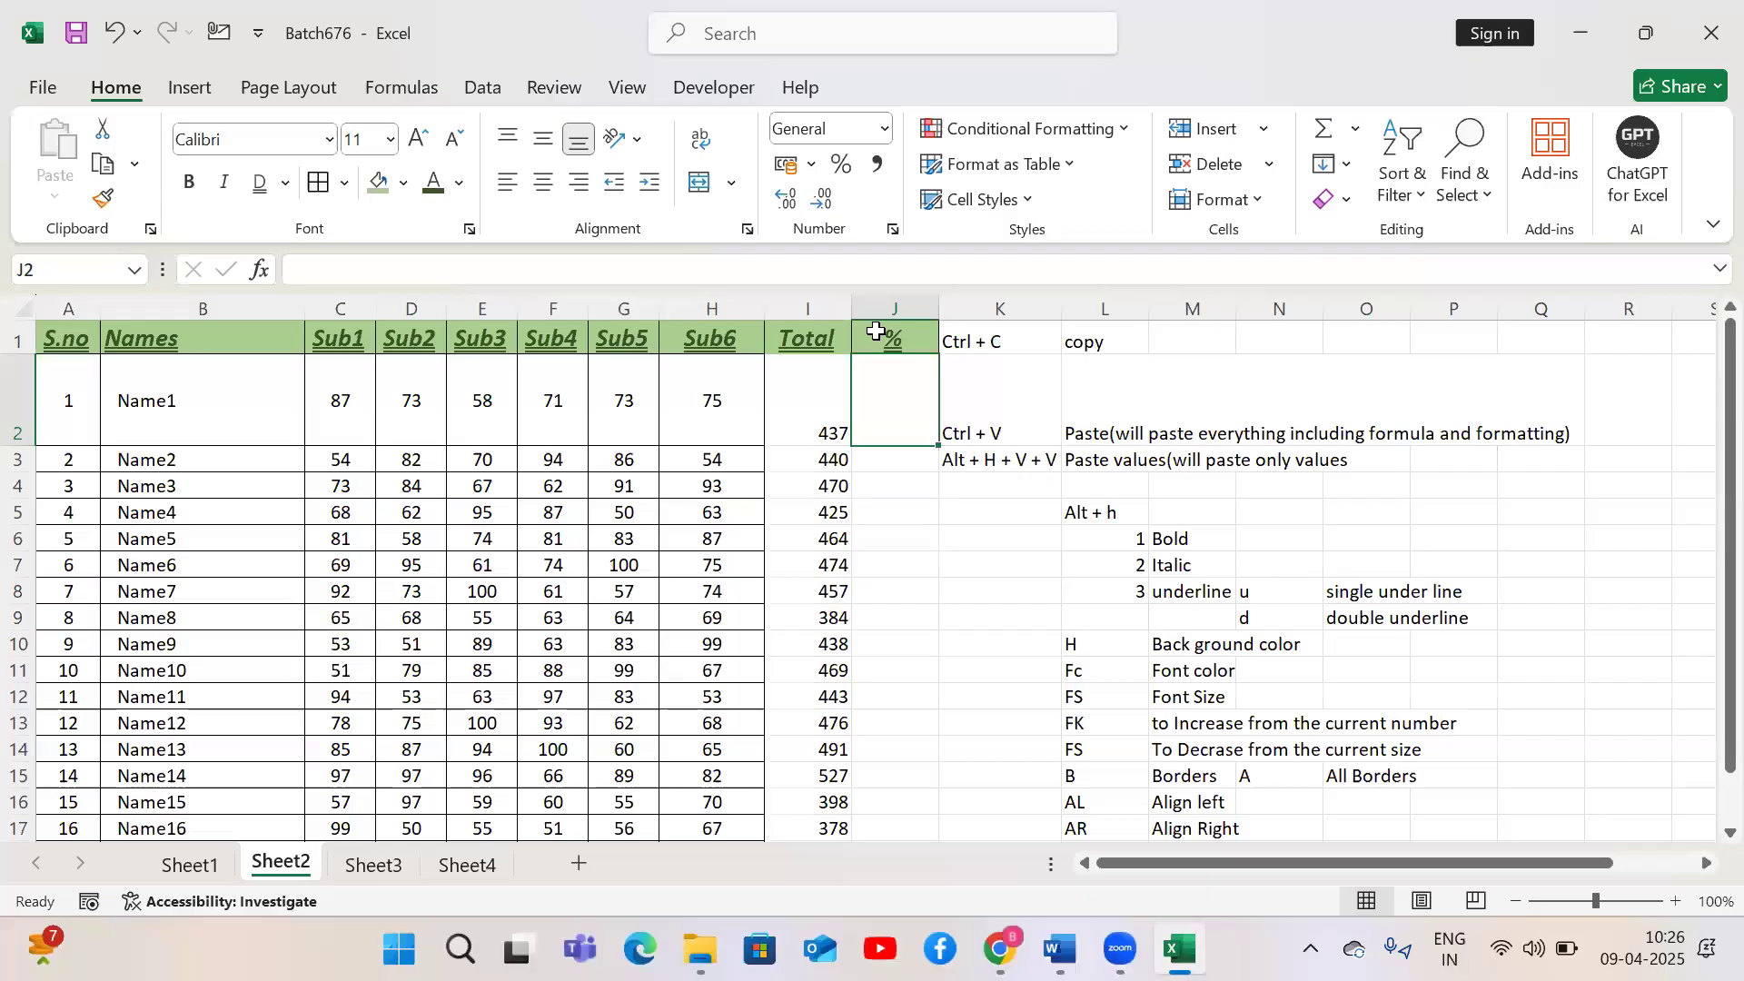
Enter =I2/600 in J2 and fill it down the column
{"action": "type", "text": "="}
{"action": "key", "text": "Left"}
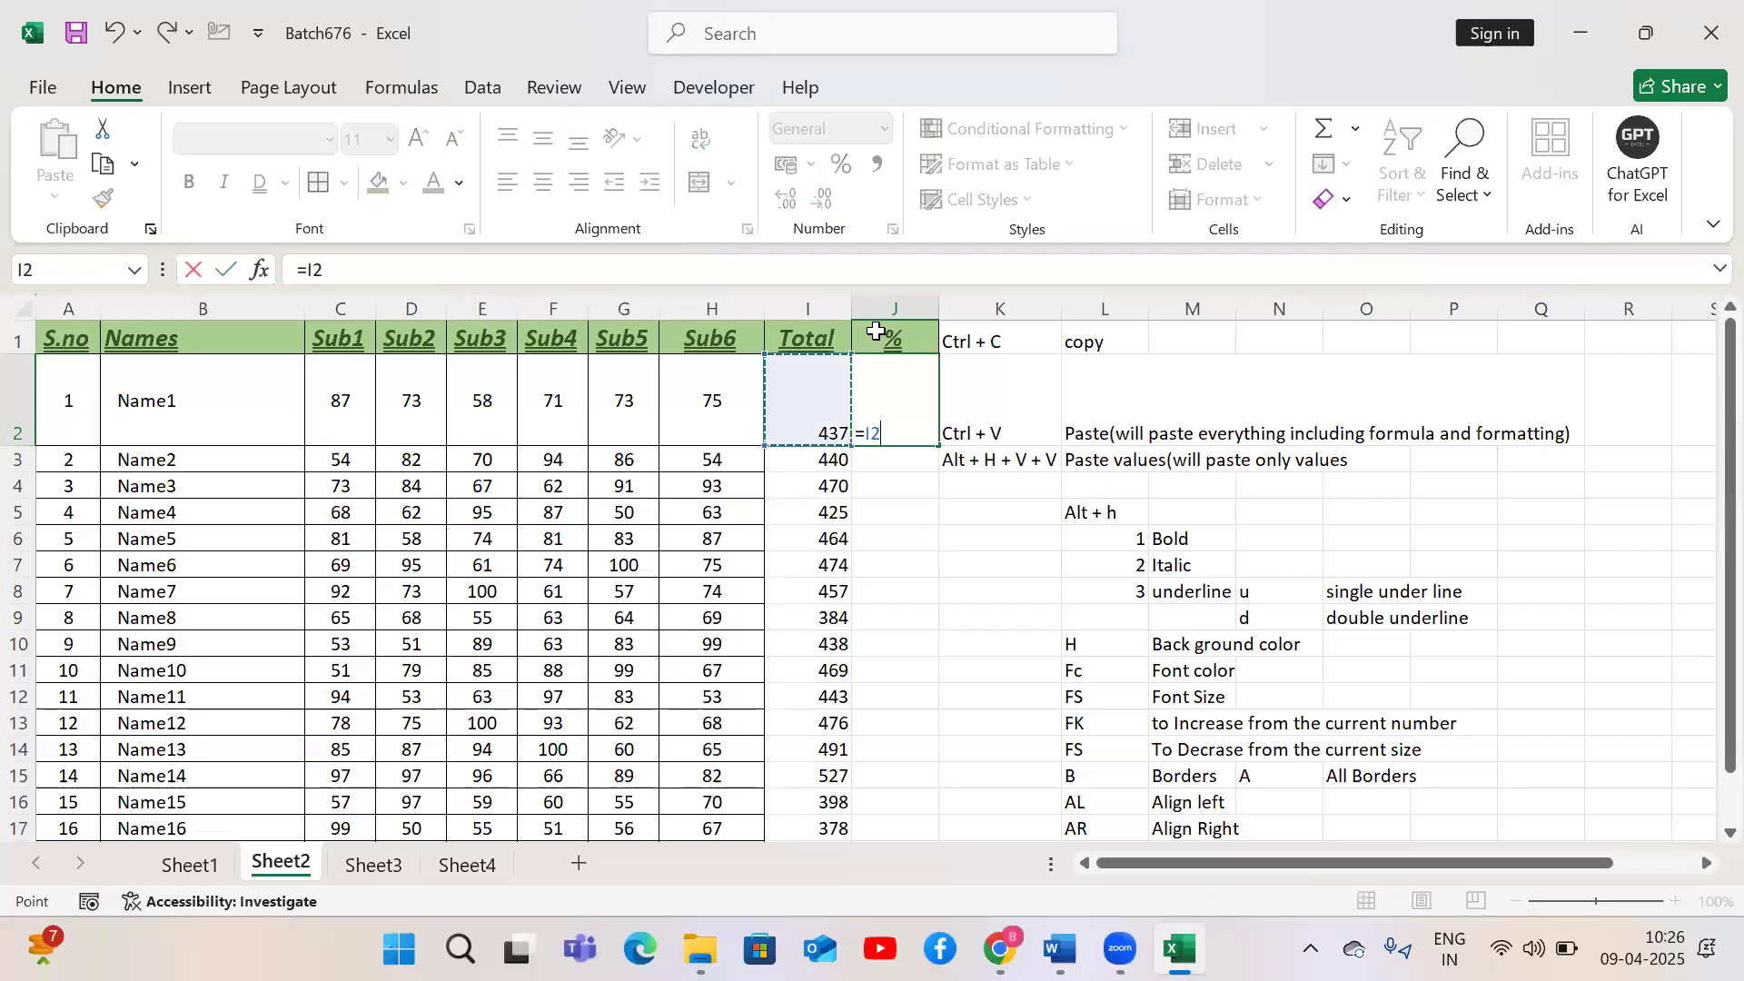
{"action": "type", "text": "/600"}
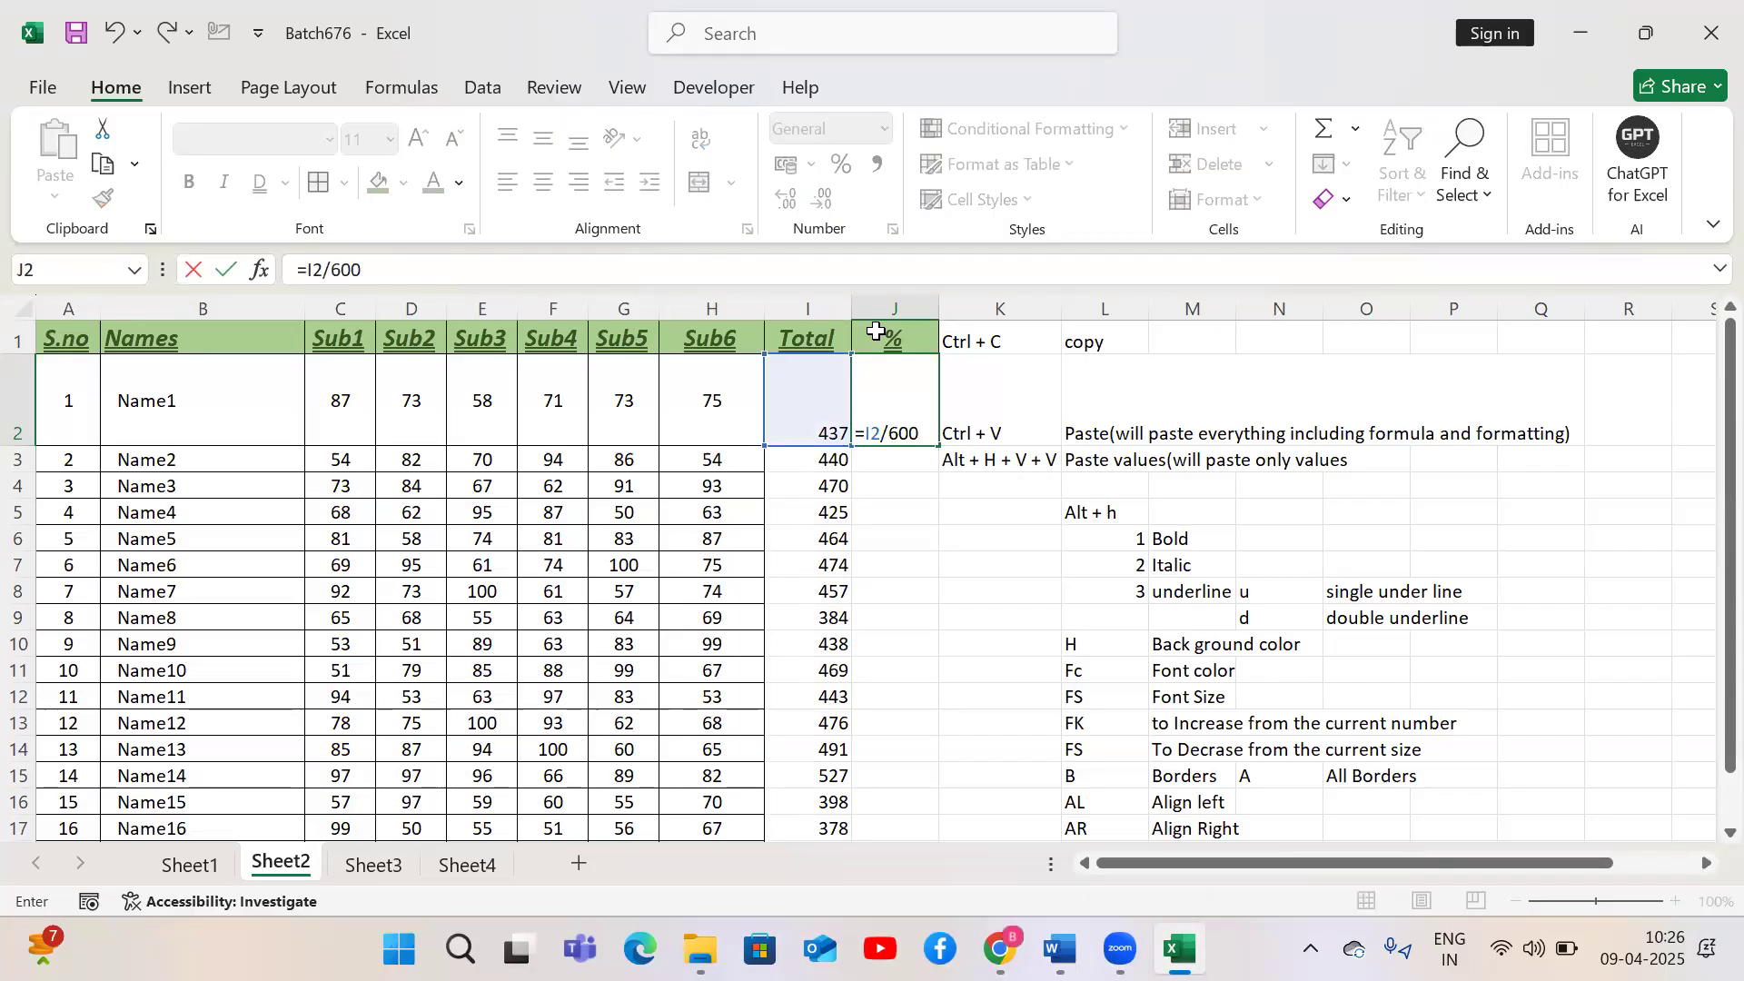
{"action": "key", "text": "ctrl+Return"}
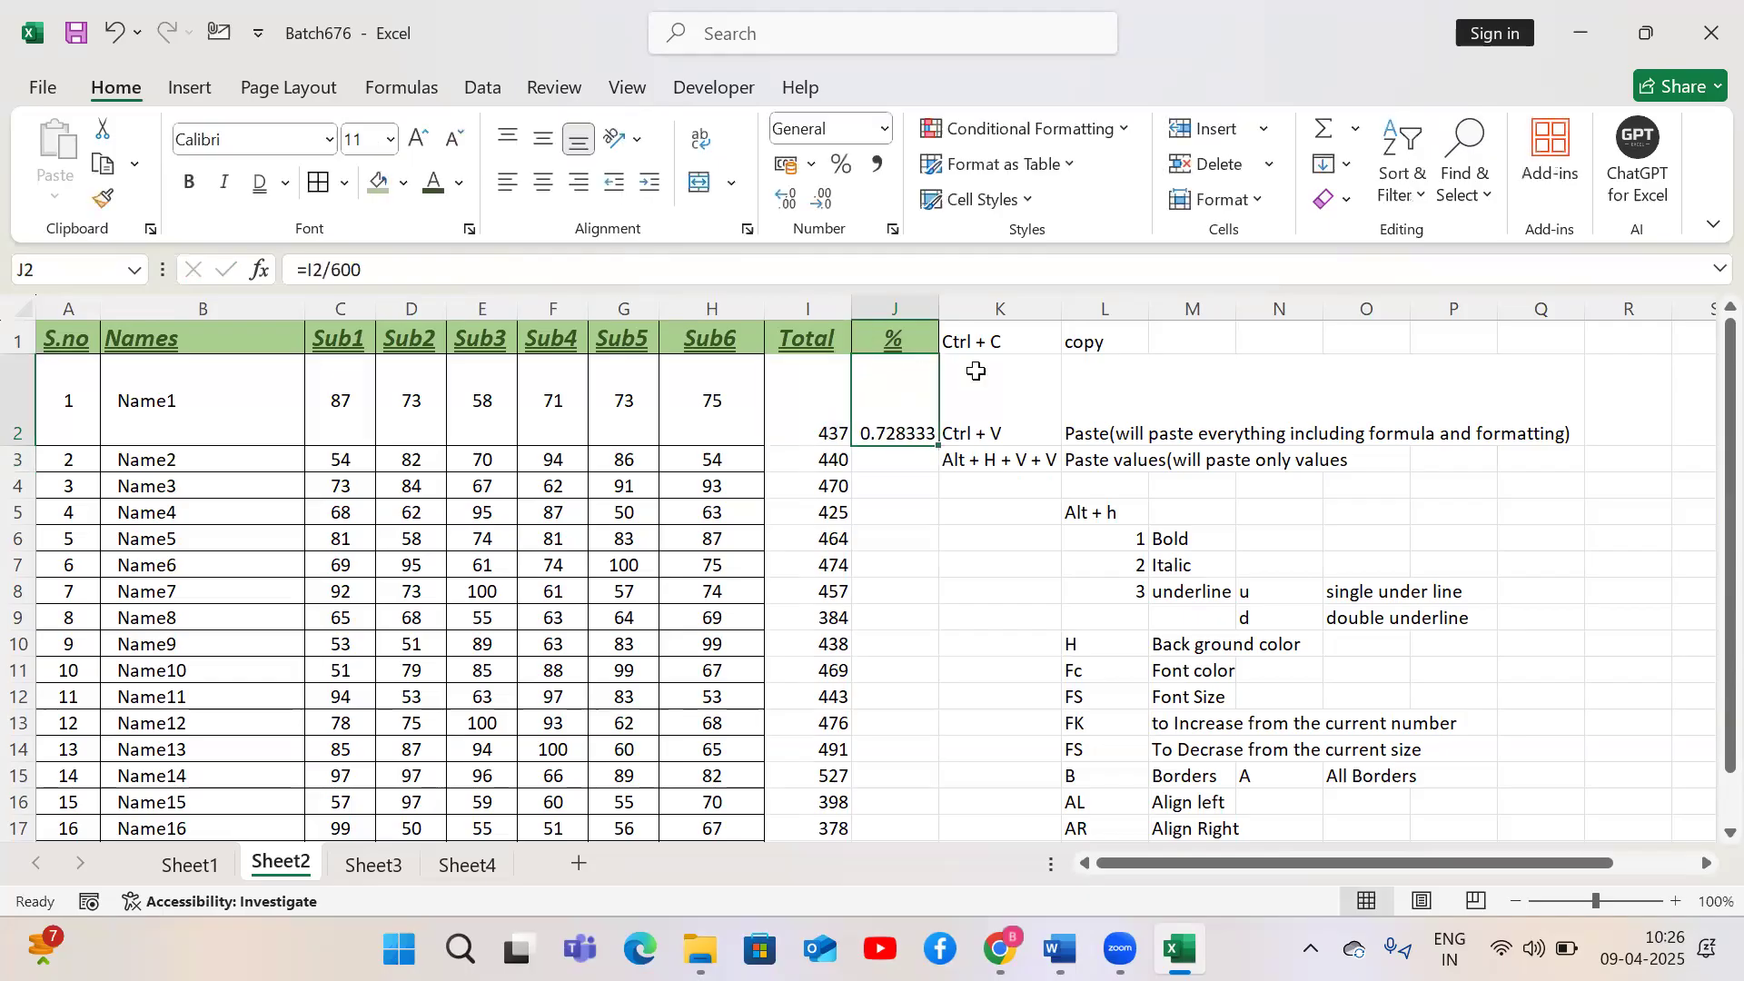
{"action": "double_click", "coordinate": [940, 446]}
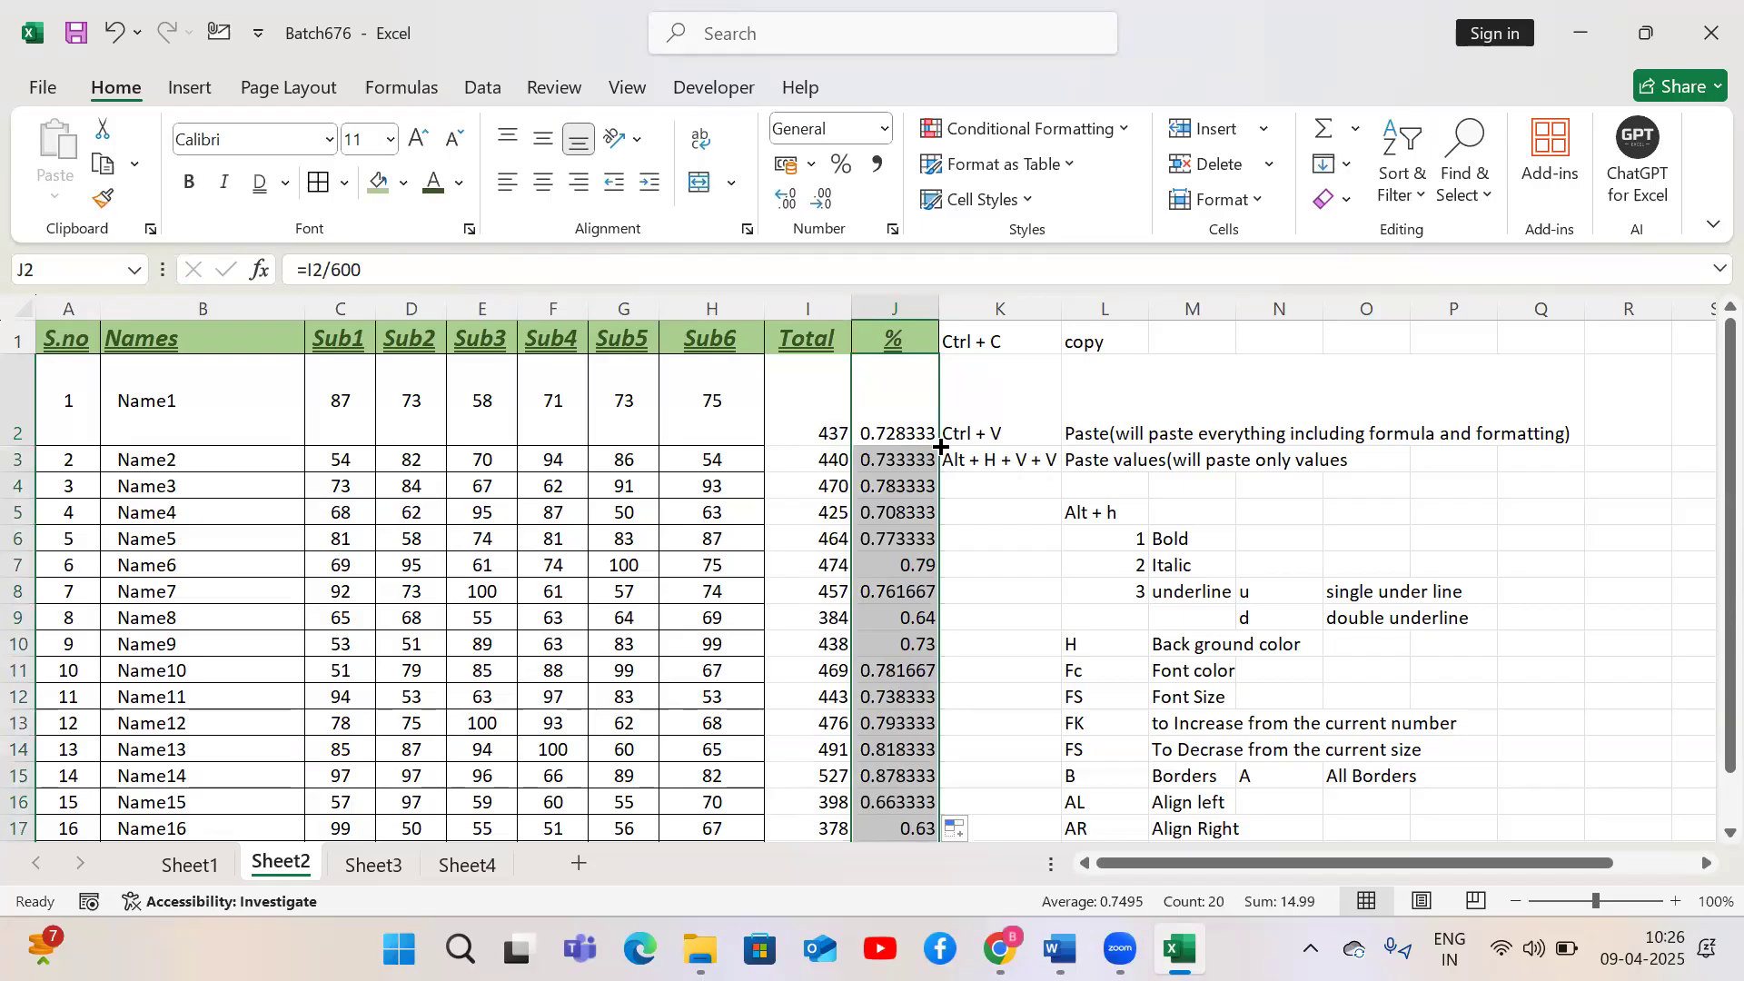
Try Percent style on the % column and on 9 entered in P4, then undo these three changes
{"action": "left_click", "coordinate": [841, 167]}
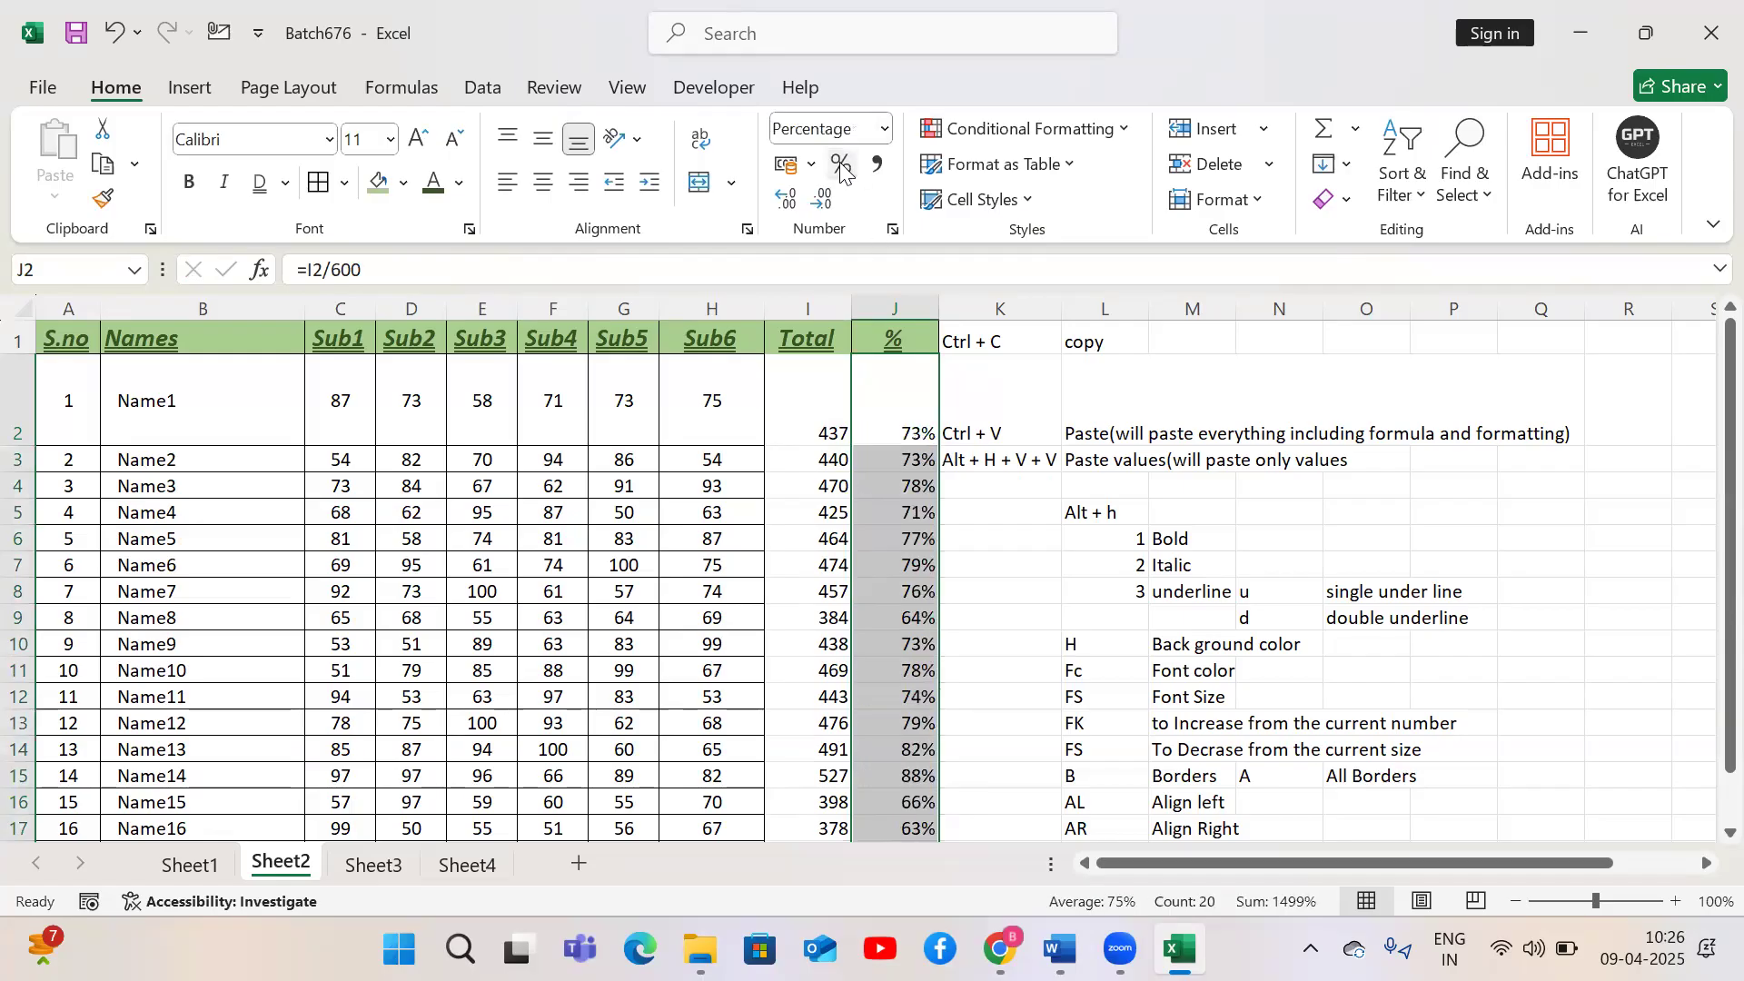
{"action": "left_click", "coordinate": [1450, 487]}
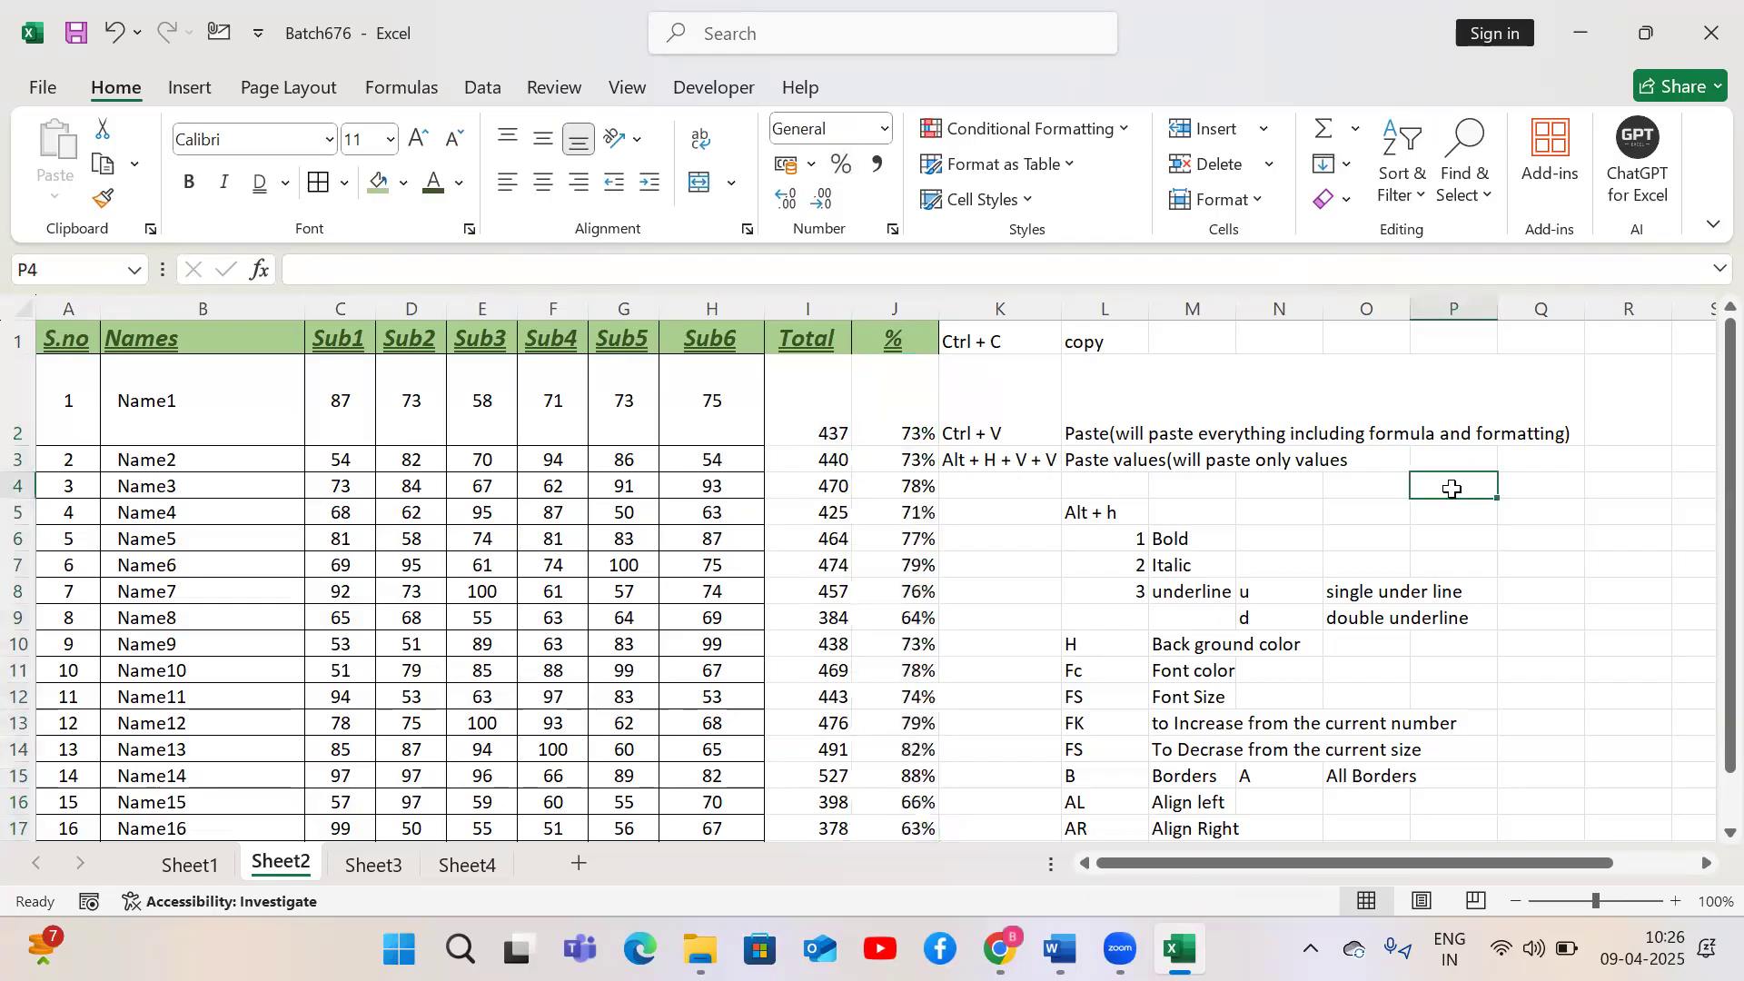
{"action": "type", "text": "9"}
{"action": "left_click_drag", "start_coordinate": [1452, 565], "coordinate": [1460, 478]}
{"action": "left_click", "coordinate": [1459, 479]}
{"action": "left_click", "coordinate": [842, 167]}
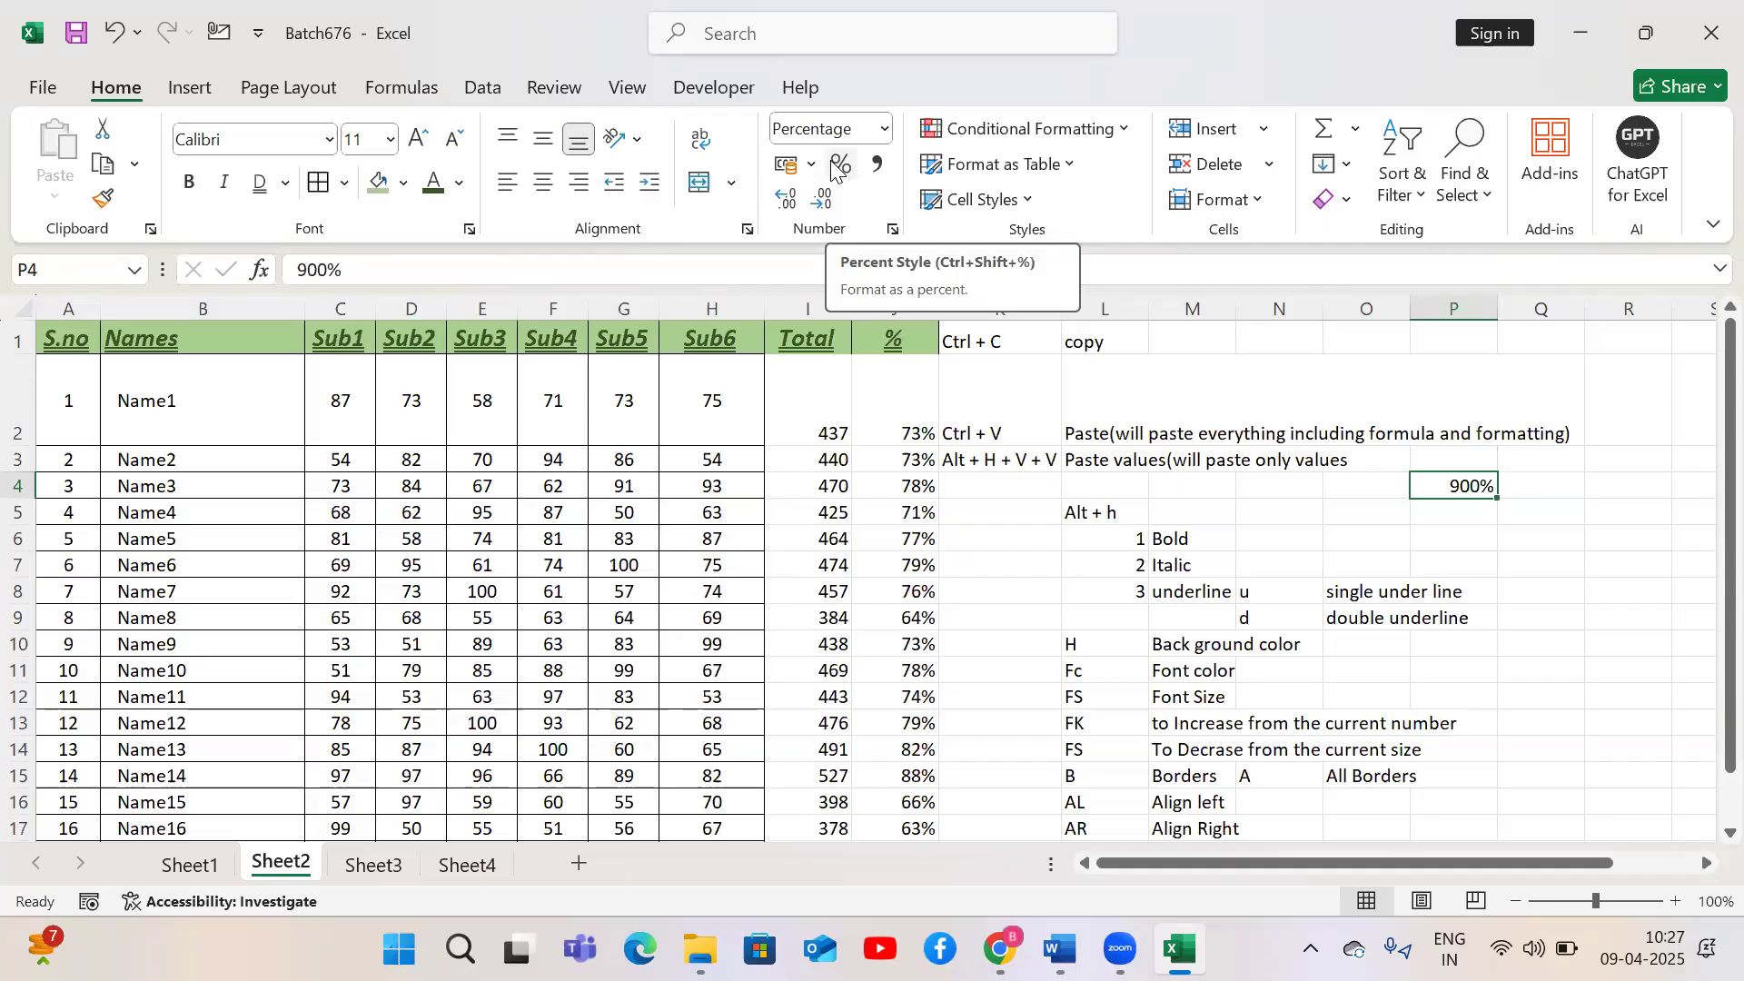
{"action": "left_click", "coordinate": [903, 452]}
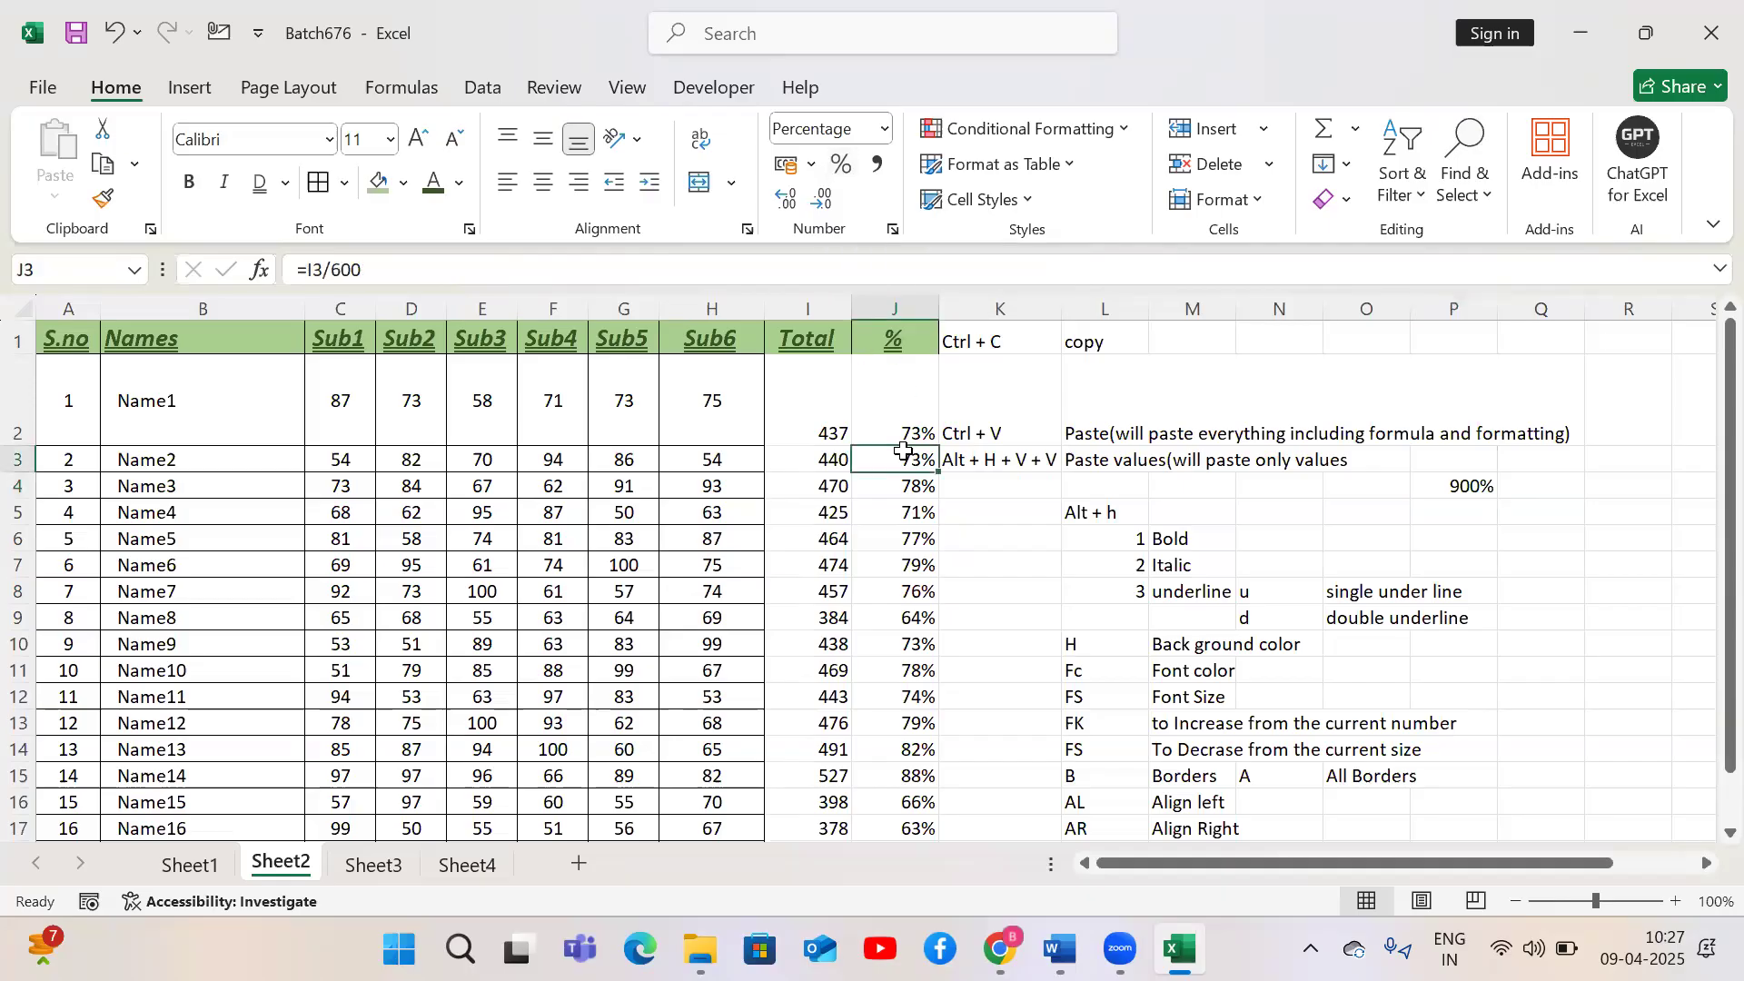
{"action": "key", "text": "ctrl+z"}
{"action": "key", "text": "ctrl+z"}
{"action": "key", "text": "ctrl+z"}
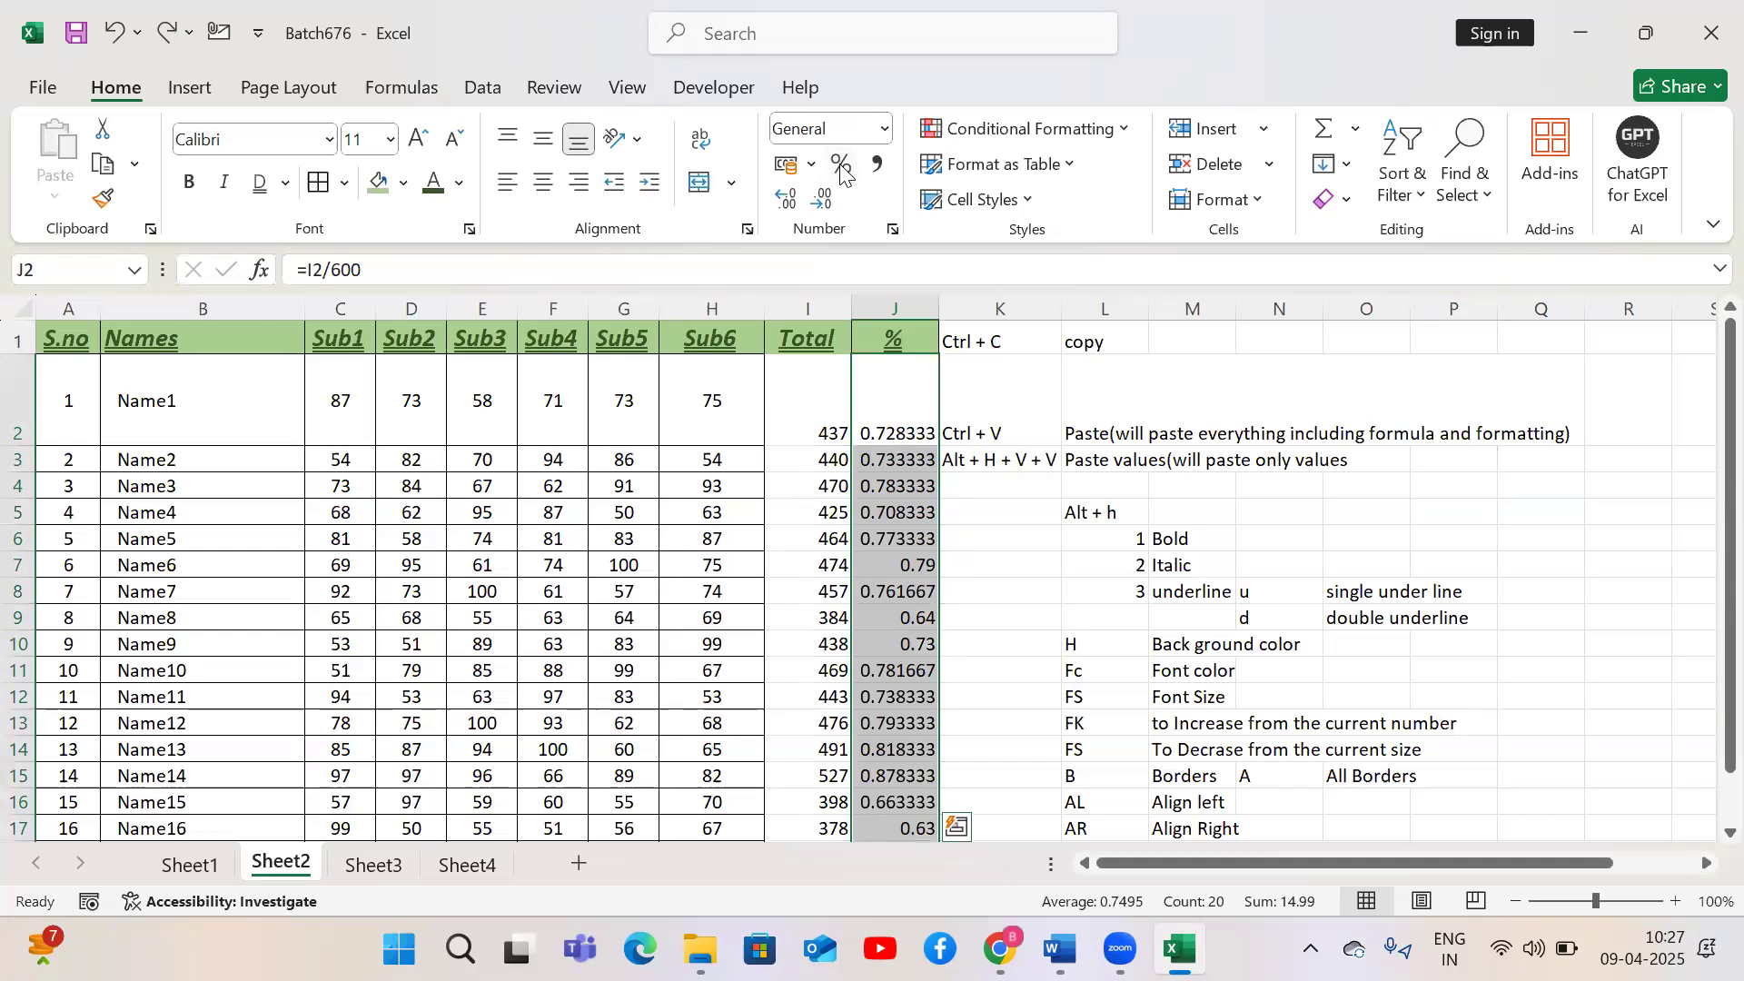
Apply Percent style to the % column, then switch it to the Percentage number format with two decimals
{"action": "key", "text": "alt"}
{"action": "key", "text": "h"}
{"action": "key", "text": "p"}
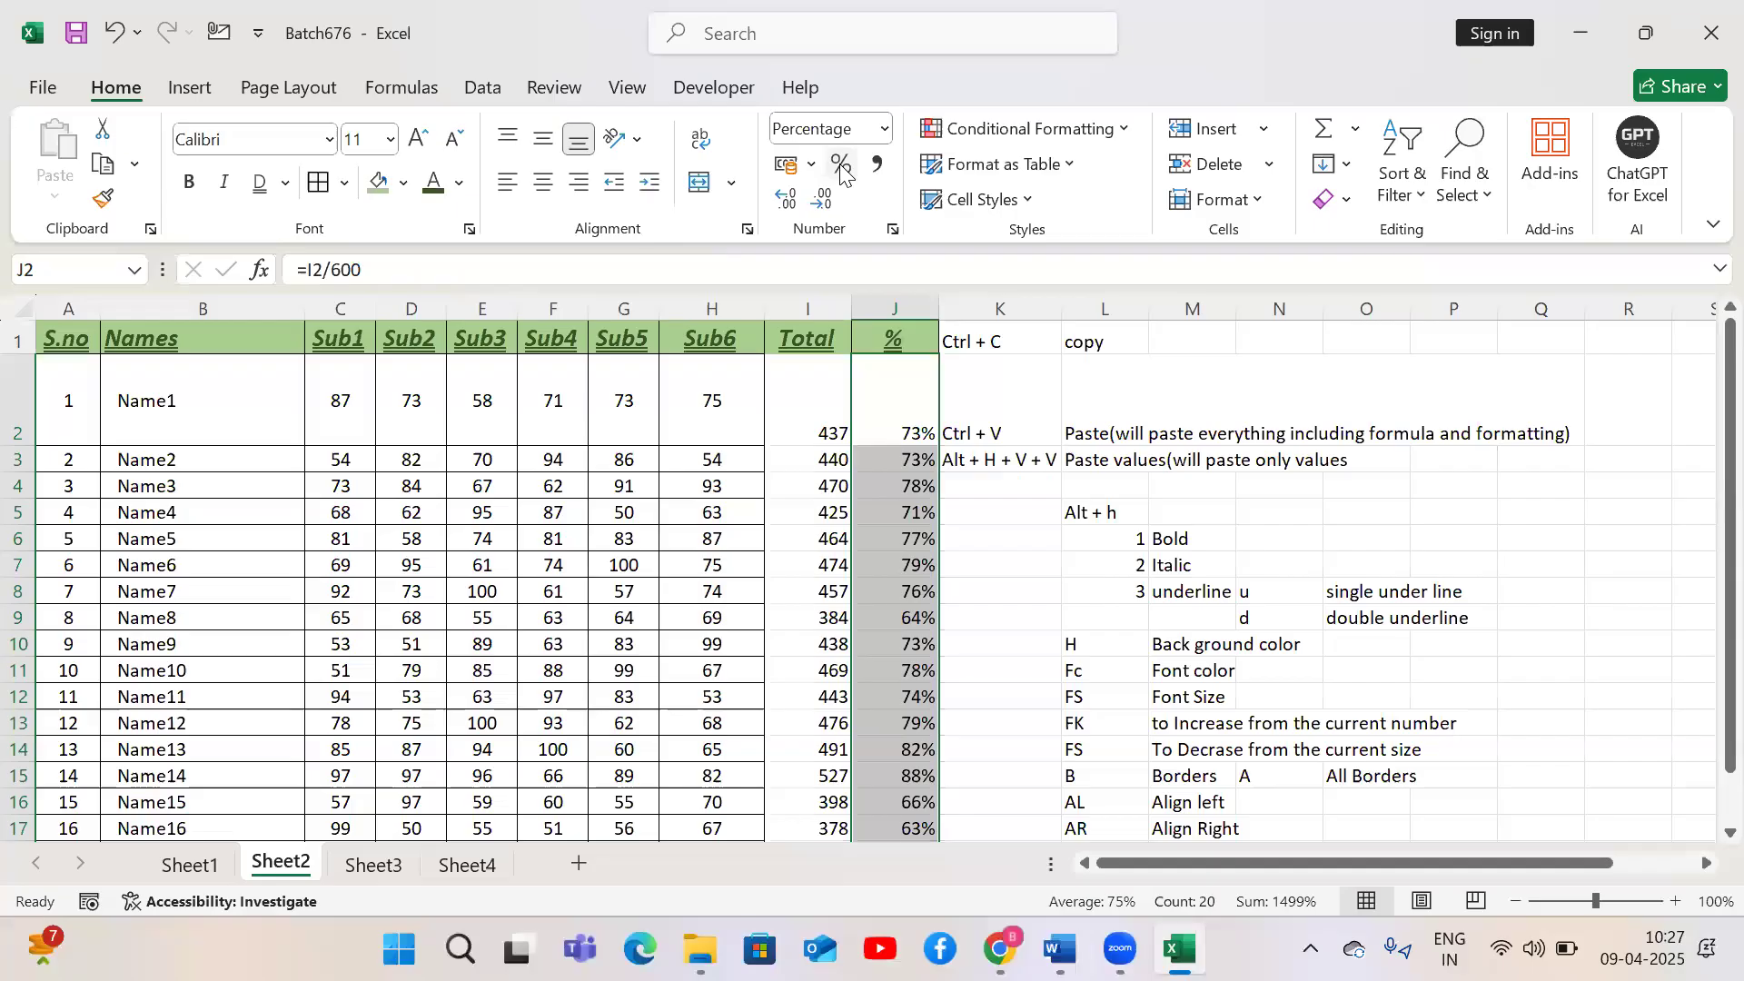
{"action": "left_click", "coordinate": [884, 128]}
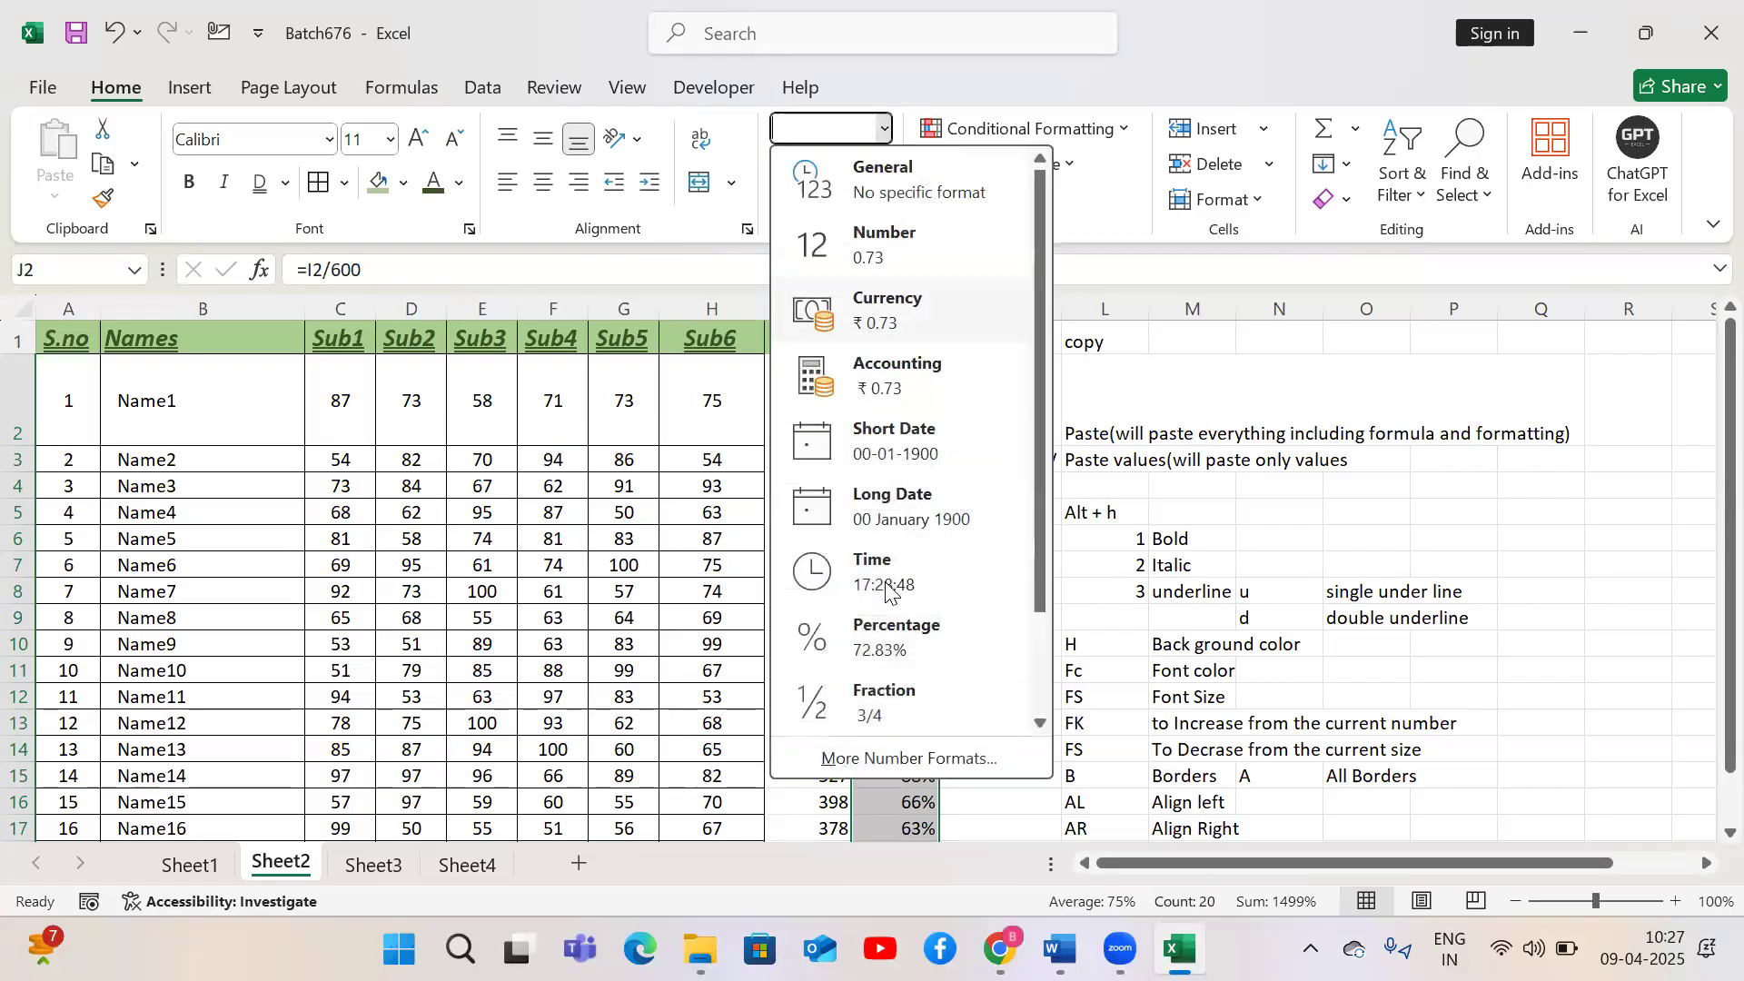
{"action": "left_click", "coordinate": [892, 645]}
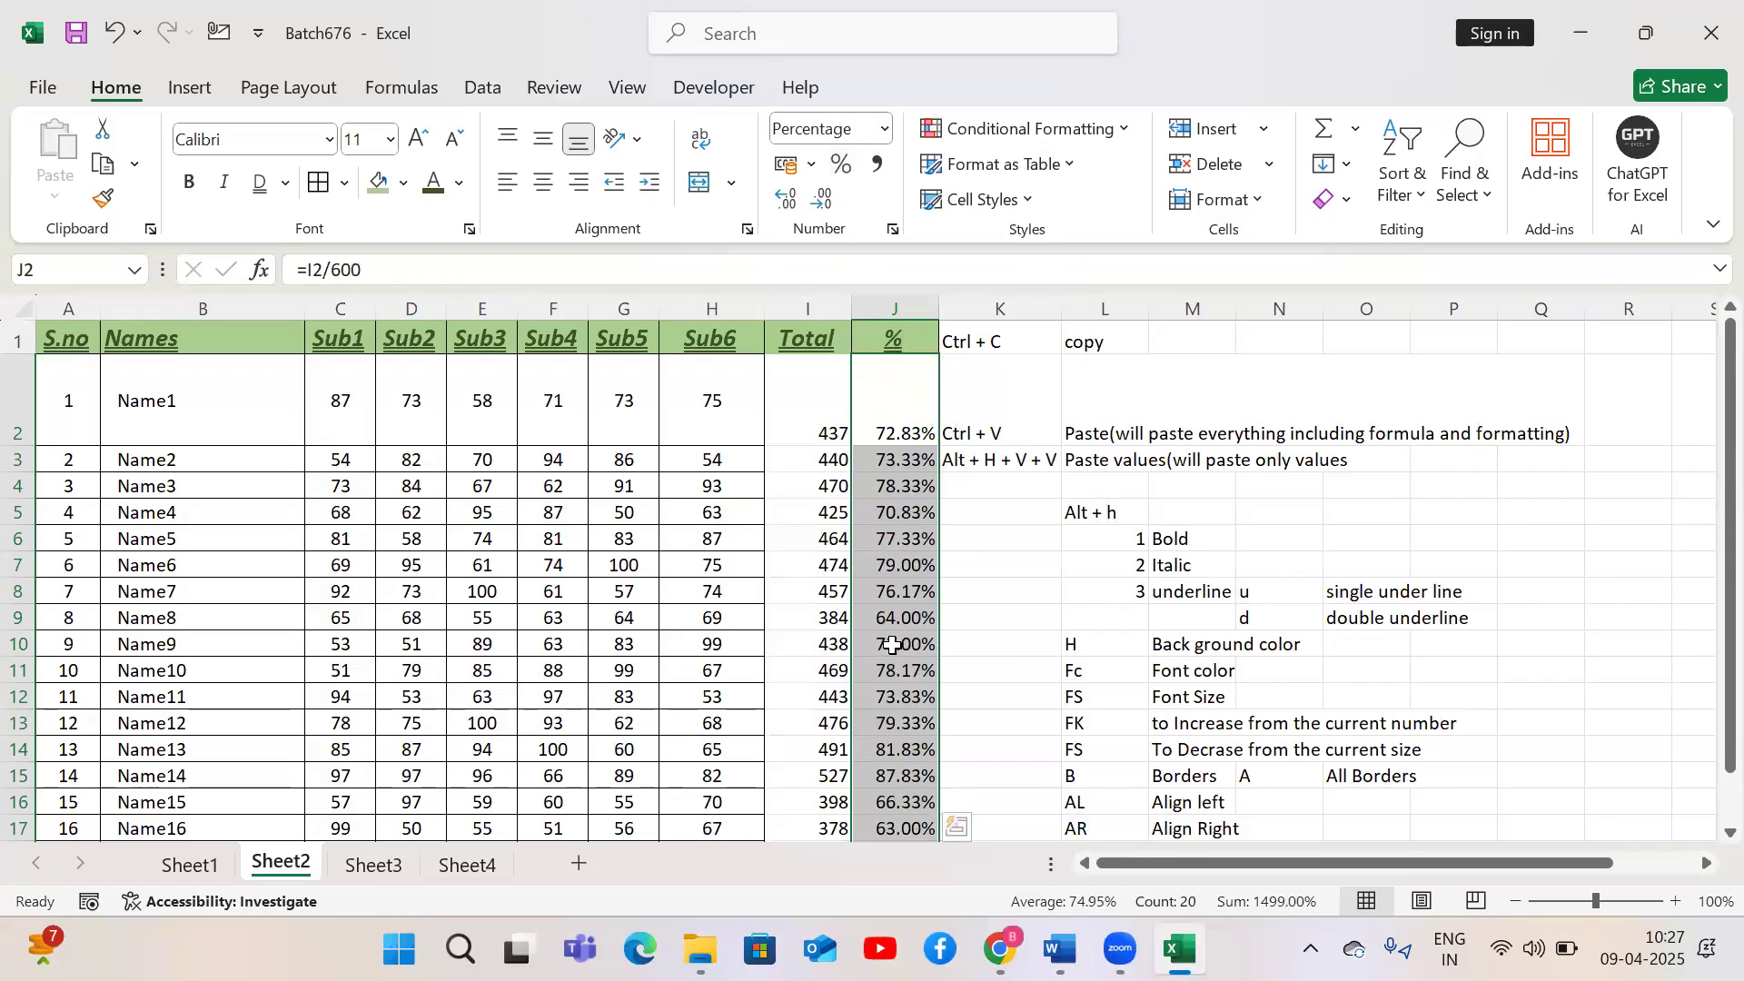
{"action": "left_click", "coordinate": [841, 165]}
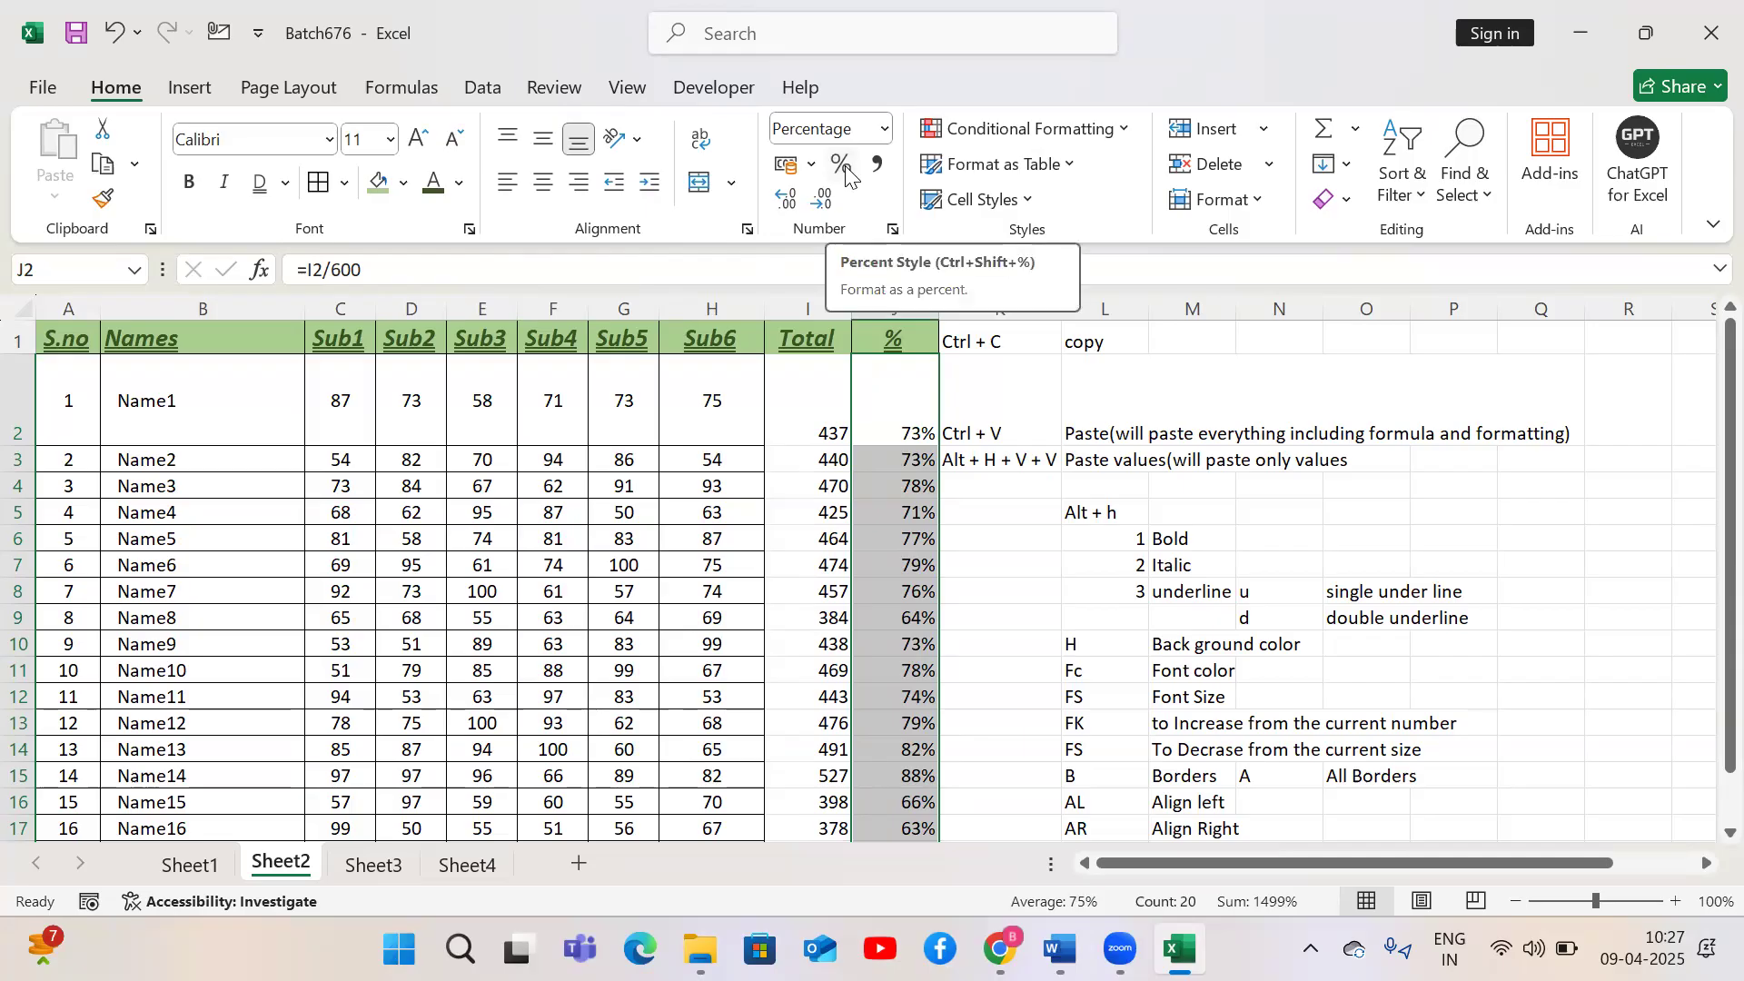
{"action": "left_click", "coordinate": [886, 130]}
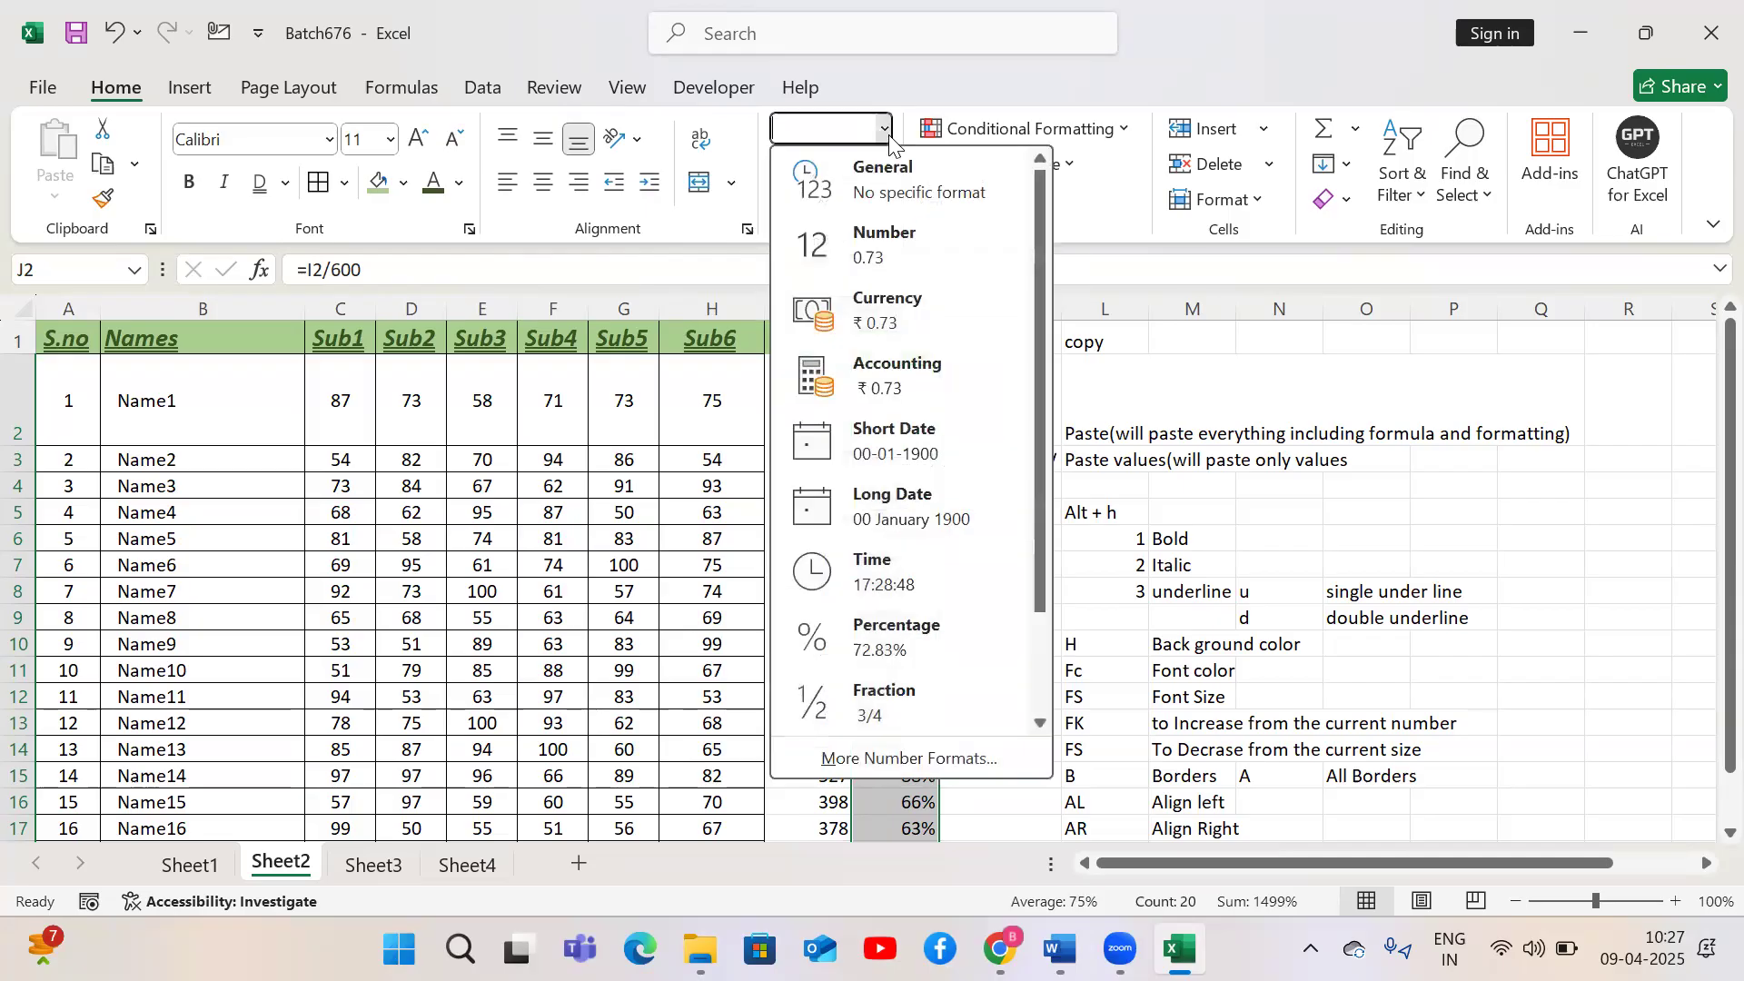
{"action": "left_click", "coordinate": [886, 621]}
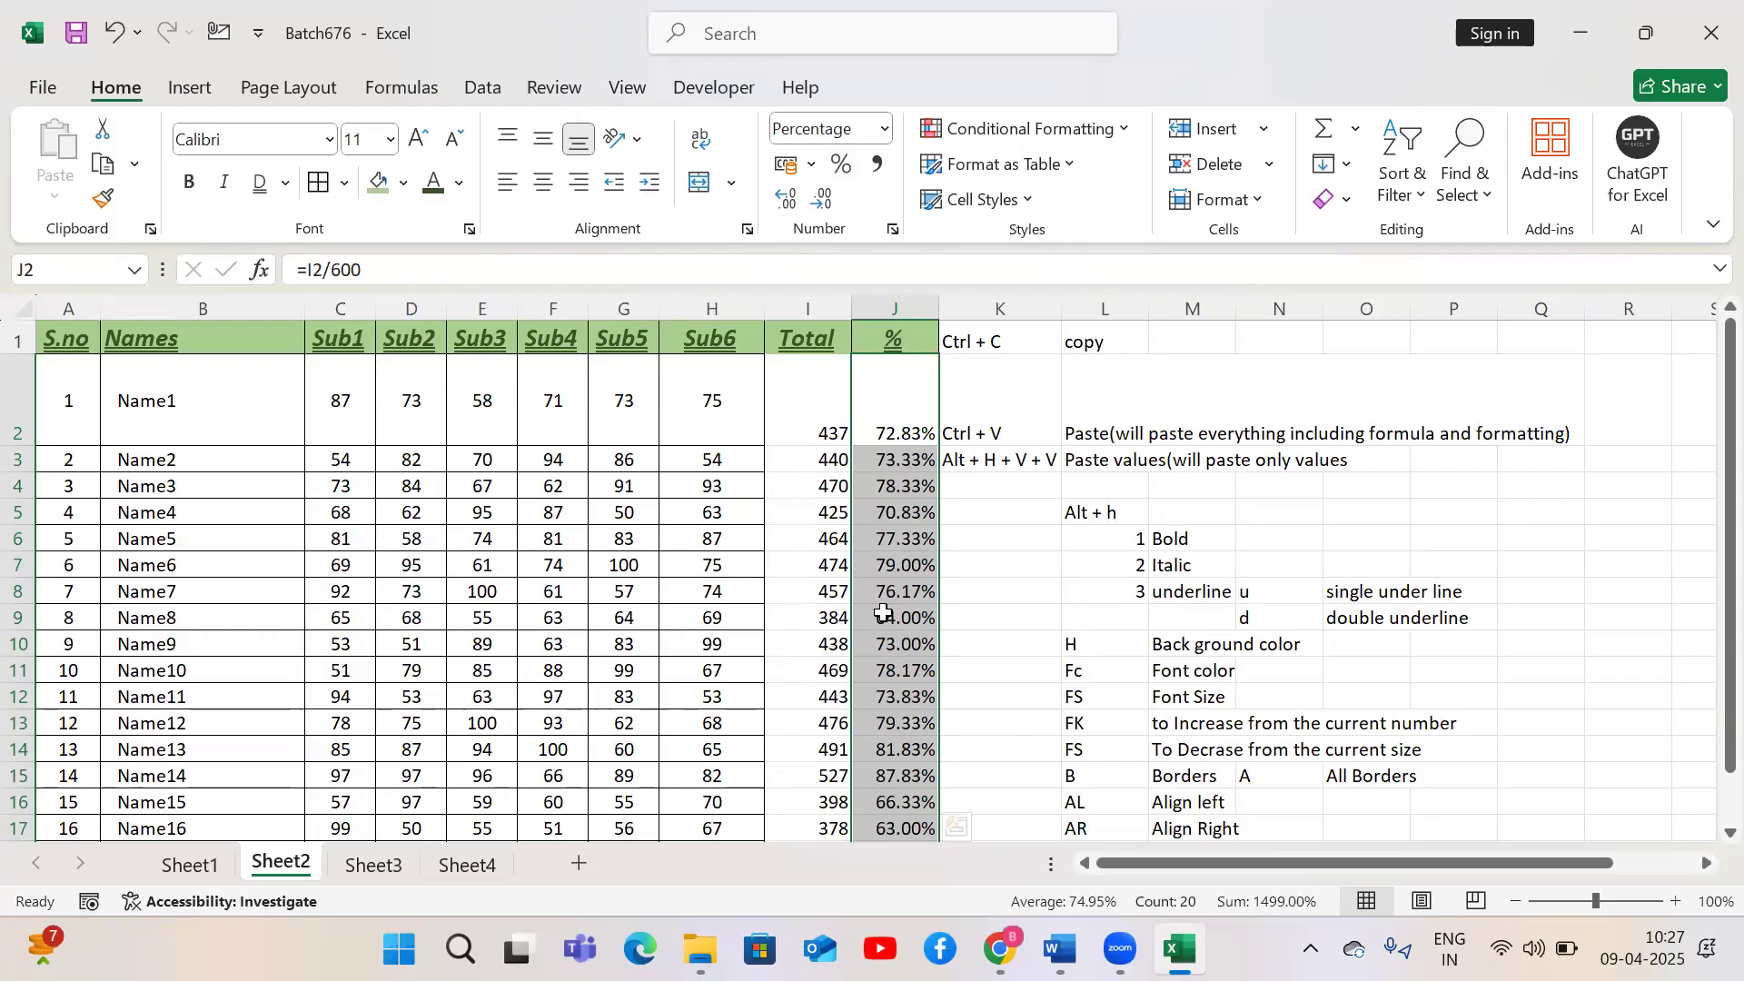
Enter 1000, 10000, 100000 and 1000000 down P5:P8
{"action": "left_click", "coordinate": [1458, 518]}
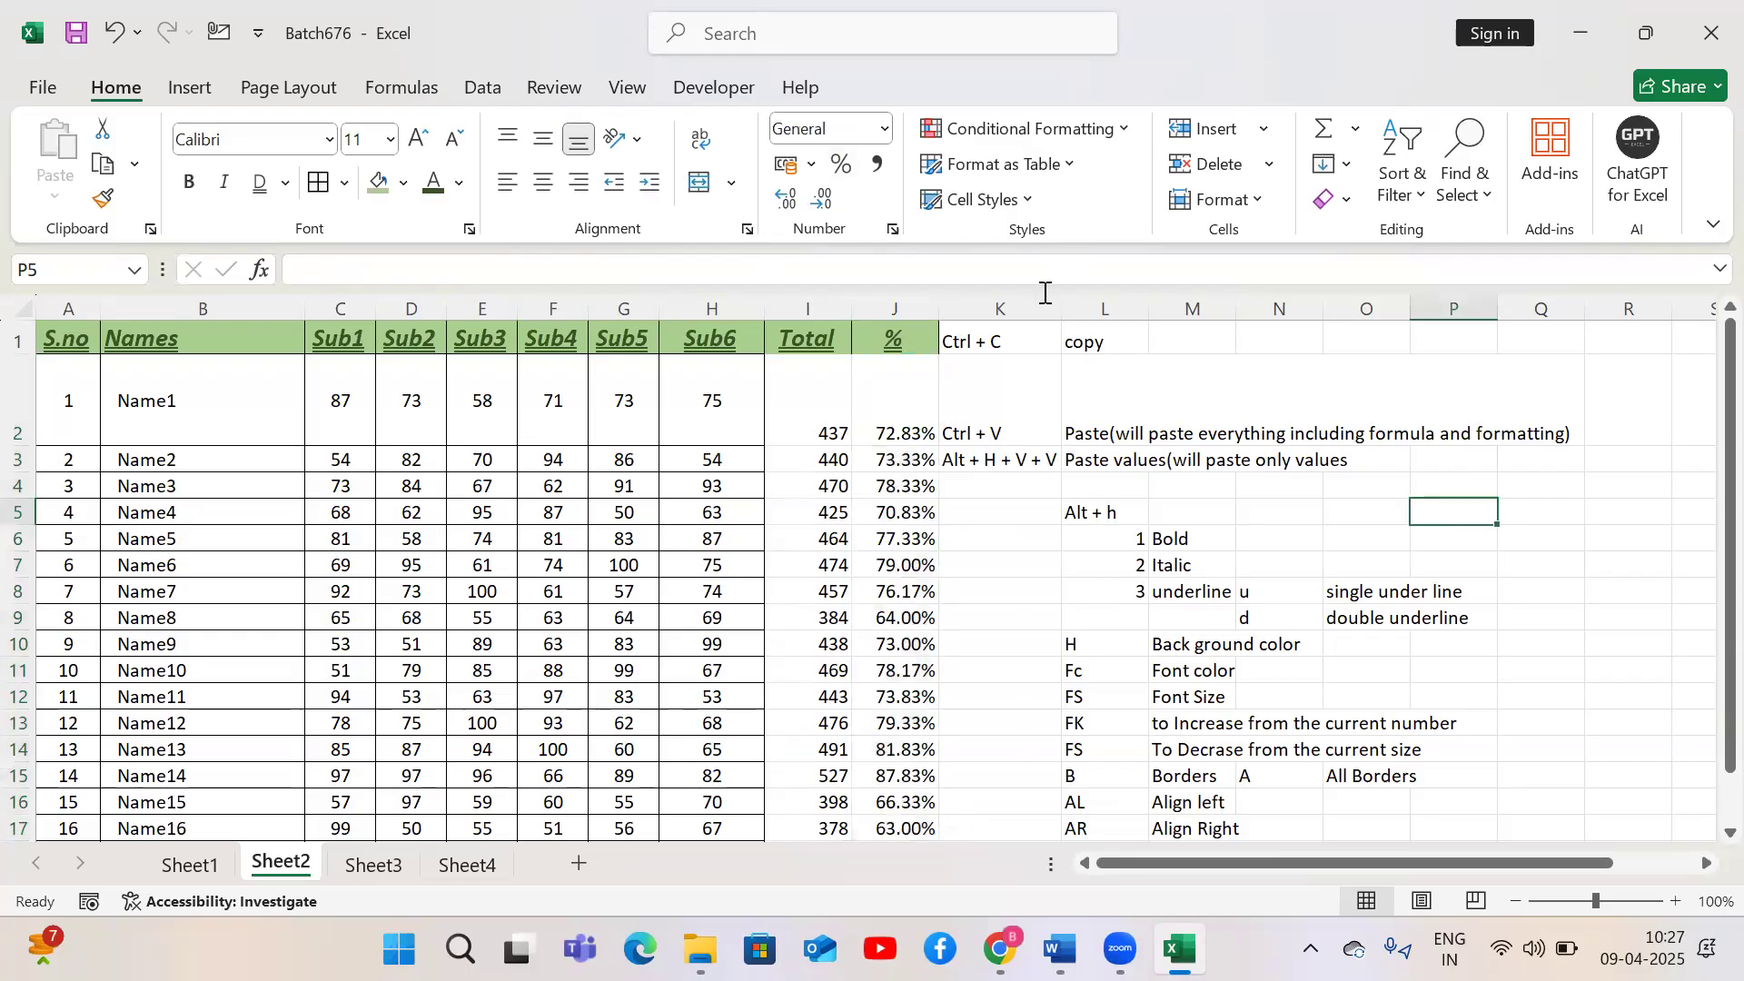
{"action": "type", "text": "199"}
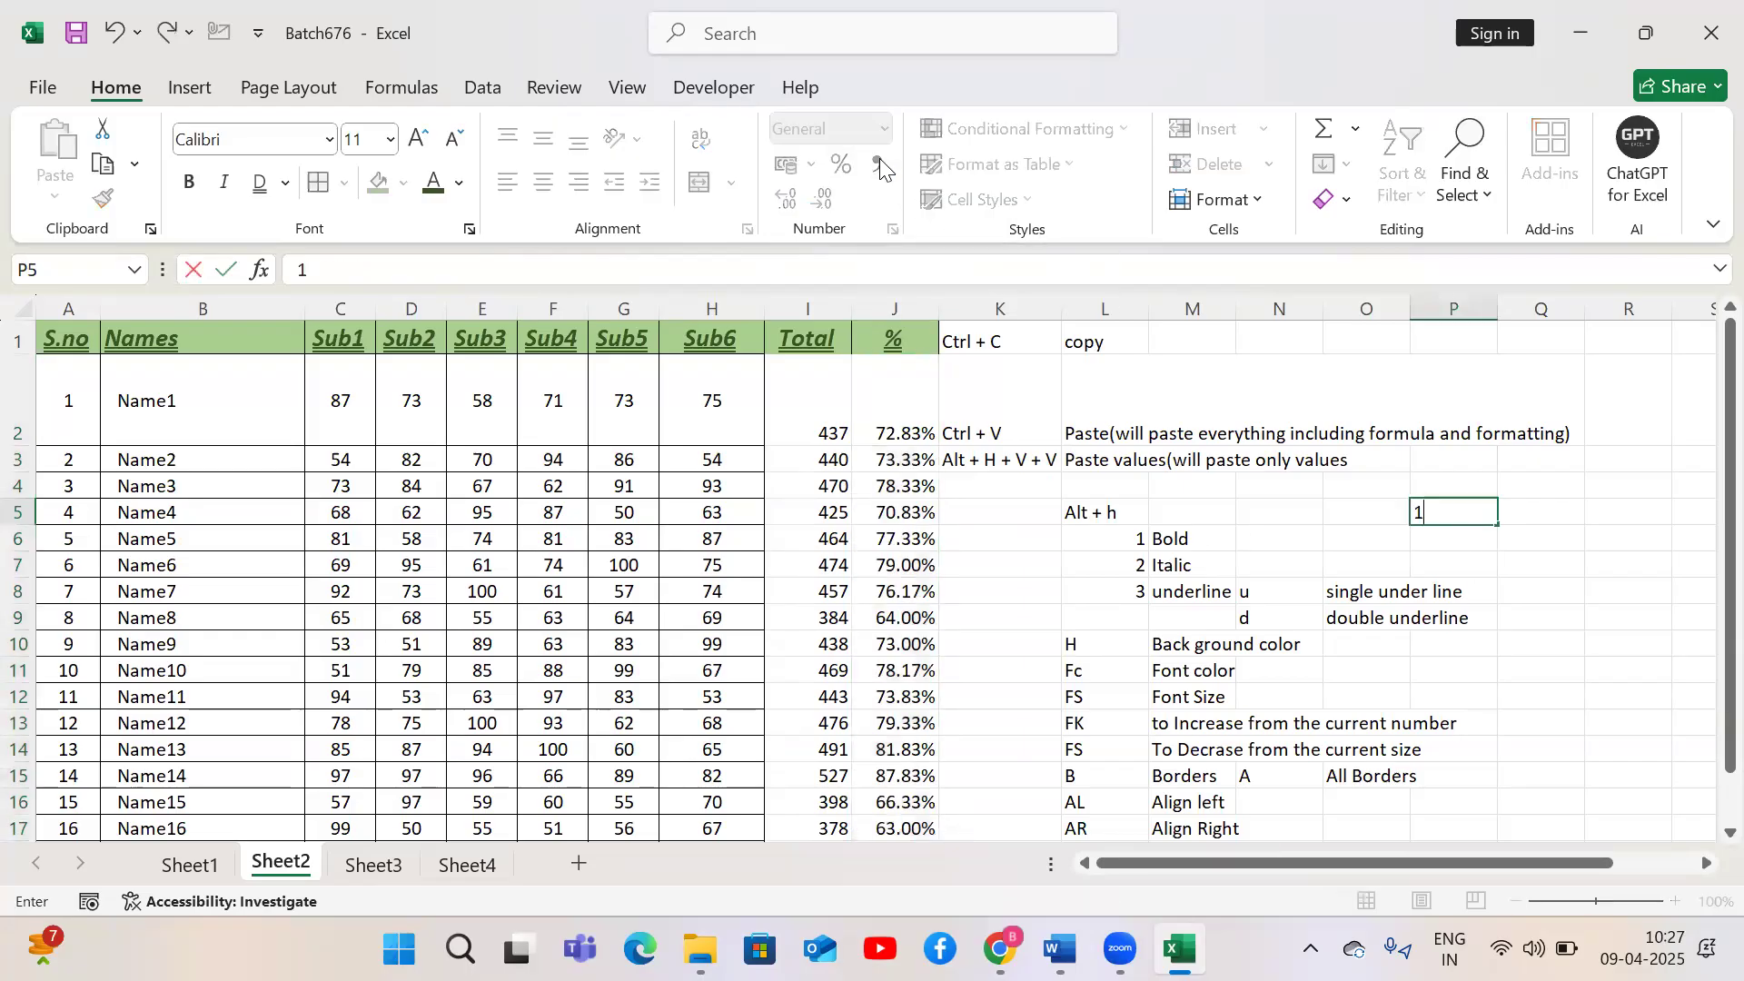
{"action": "key", "text": "BackSpace"}
{"action": "key", "text": "BackSpace"}
{"action": "type", "text": "000"}
{"action": "key", "text": "Return"}
{"action": "type", "text": "10000"}
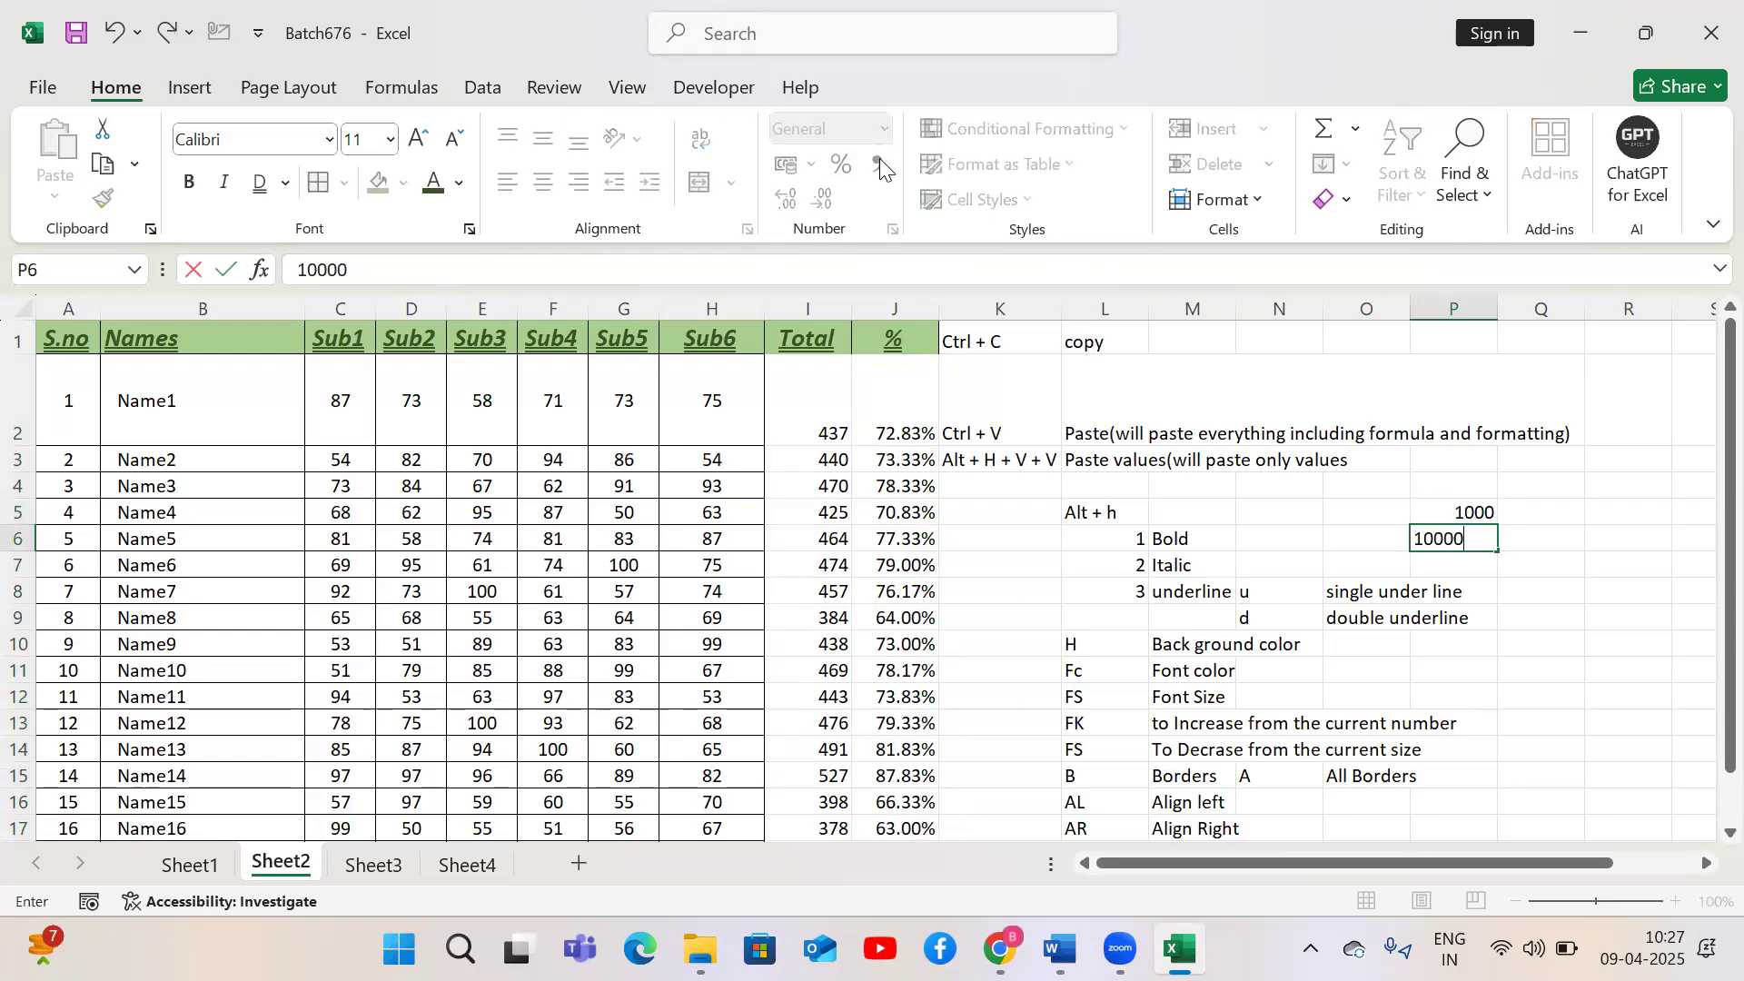
{"action": "key", "text": "Return"}
{"action": "type", "text": "100000"}
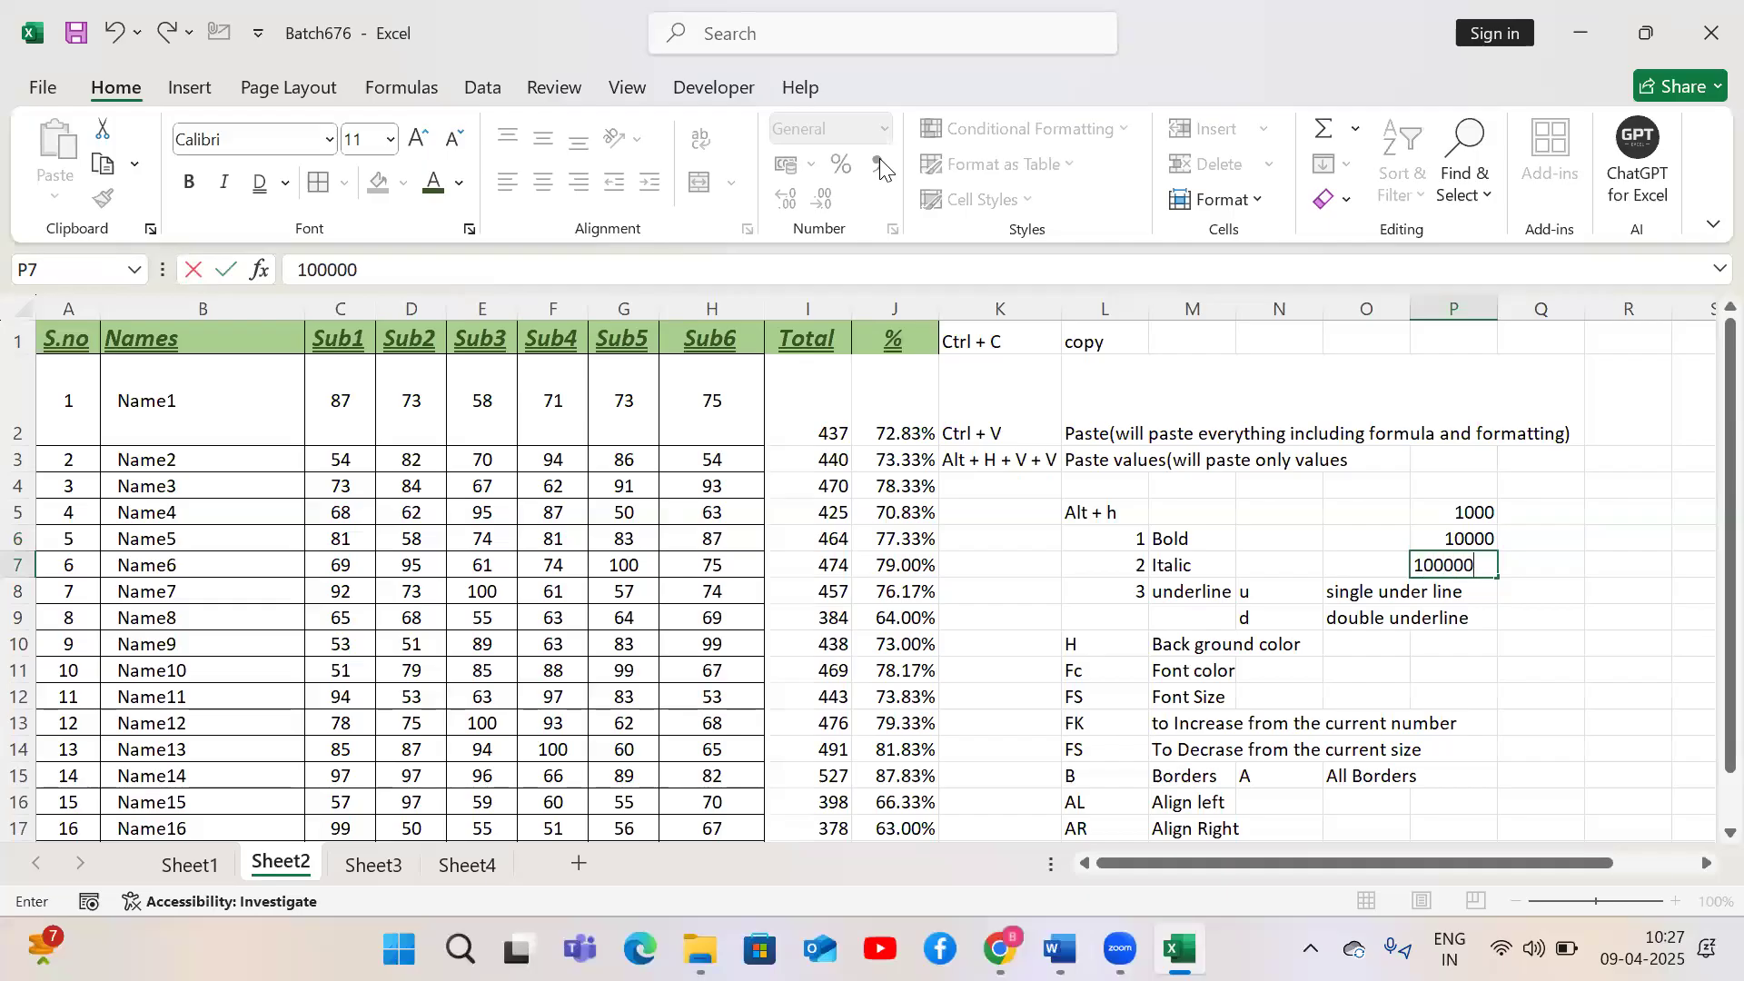
{"action": "key", "text": "Return"}
{"action": "type", "text": "1000000"}
{"action": "key", "text": "Return"}
Apply Comma style to the numbers in P5:P8
{"action": "key", "text": "Up"}
{"action": "key", "text": "Up"}
{"action": "key", "text": "Up"}
{"action": "key", "text": "Up"}
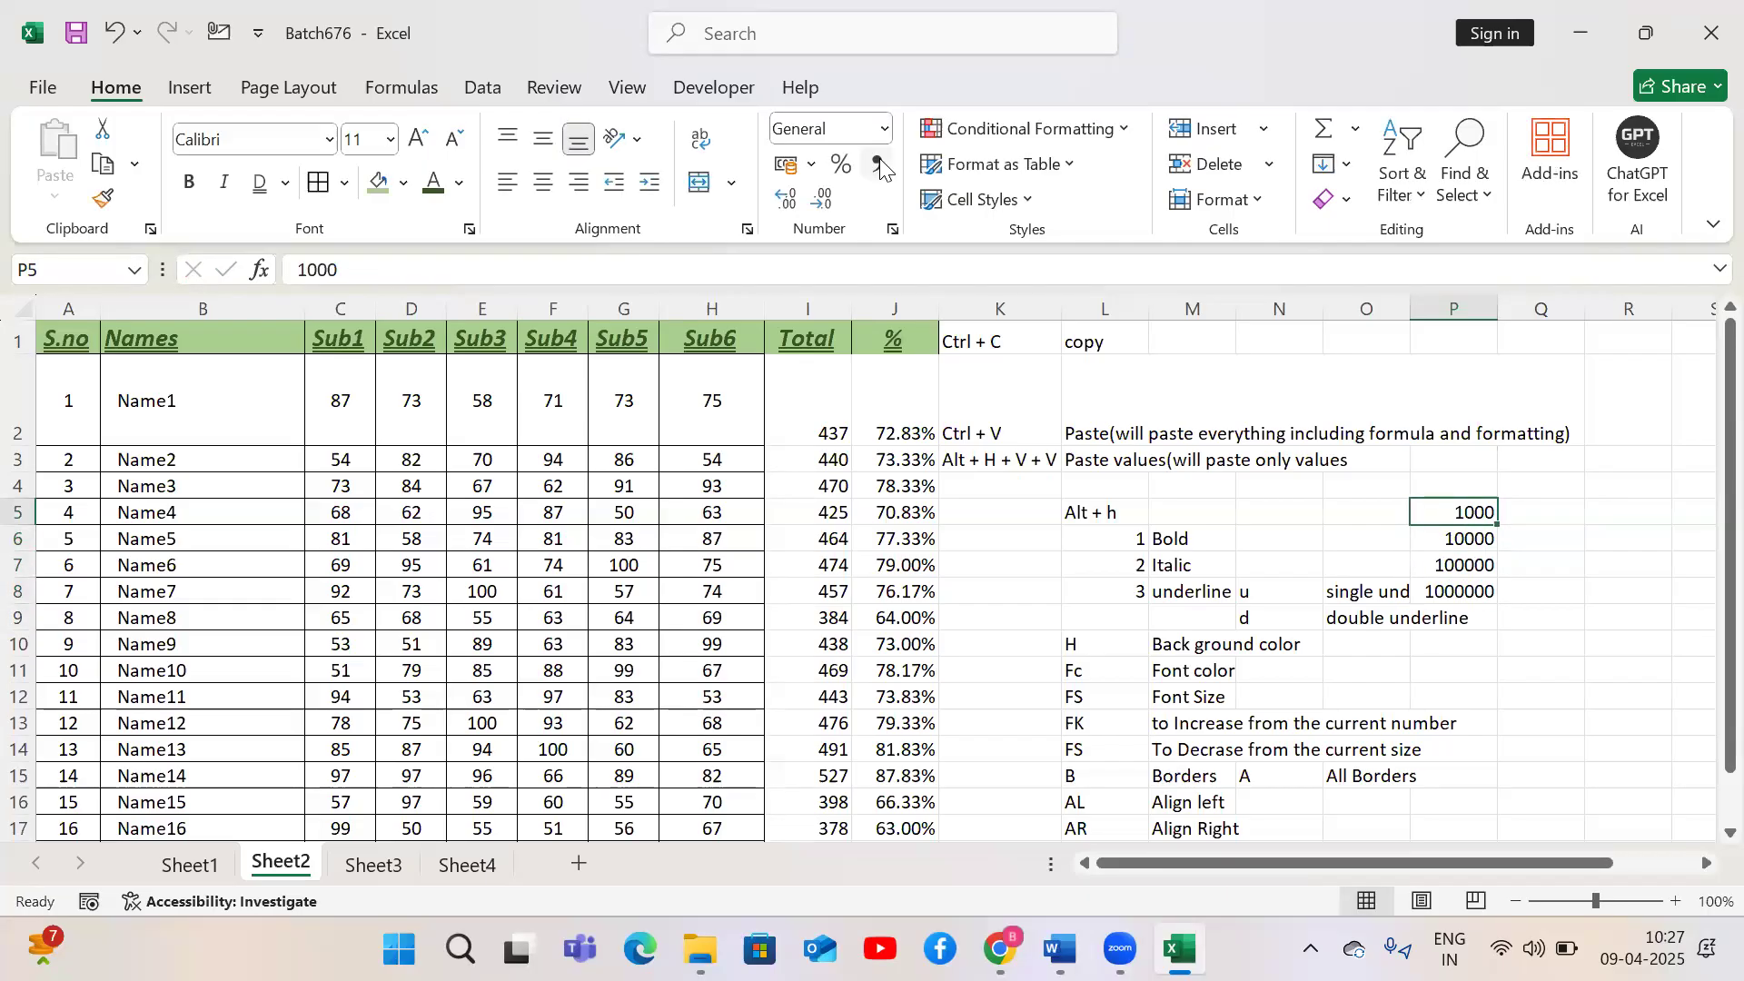
{"action": "key", "text": "shift+Down"}
{"action": "key", "text": "shift+Down"}
{"action": "key", "text": "shift+Down"}
{"action": "left_click", "coordinate": [878, 182]}
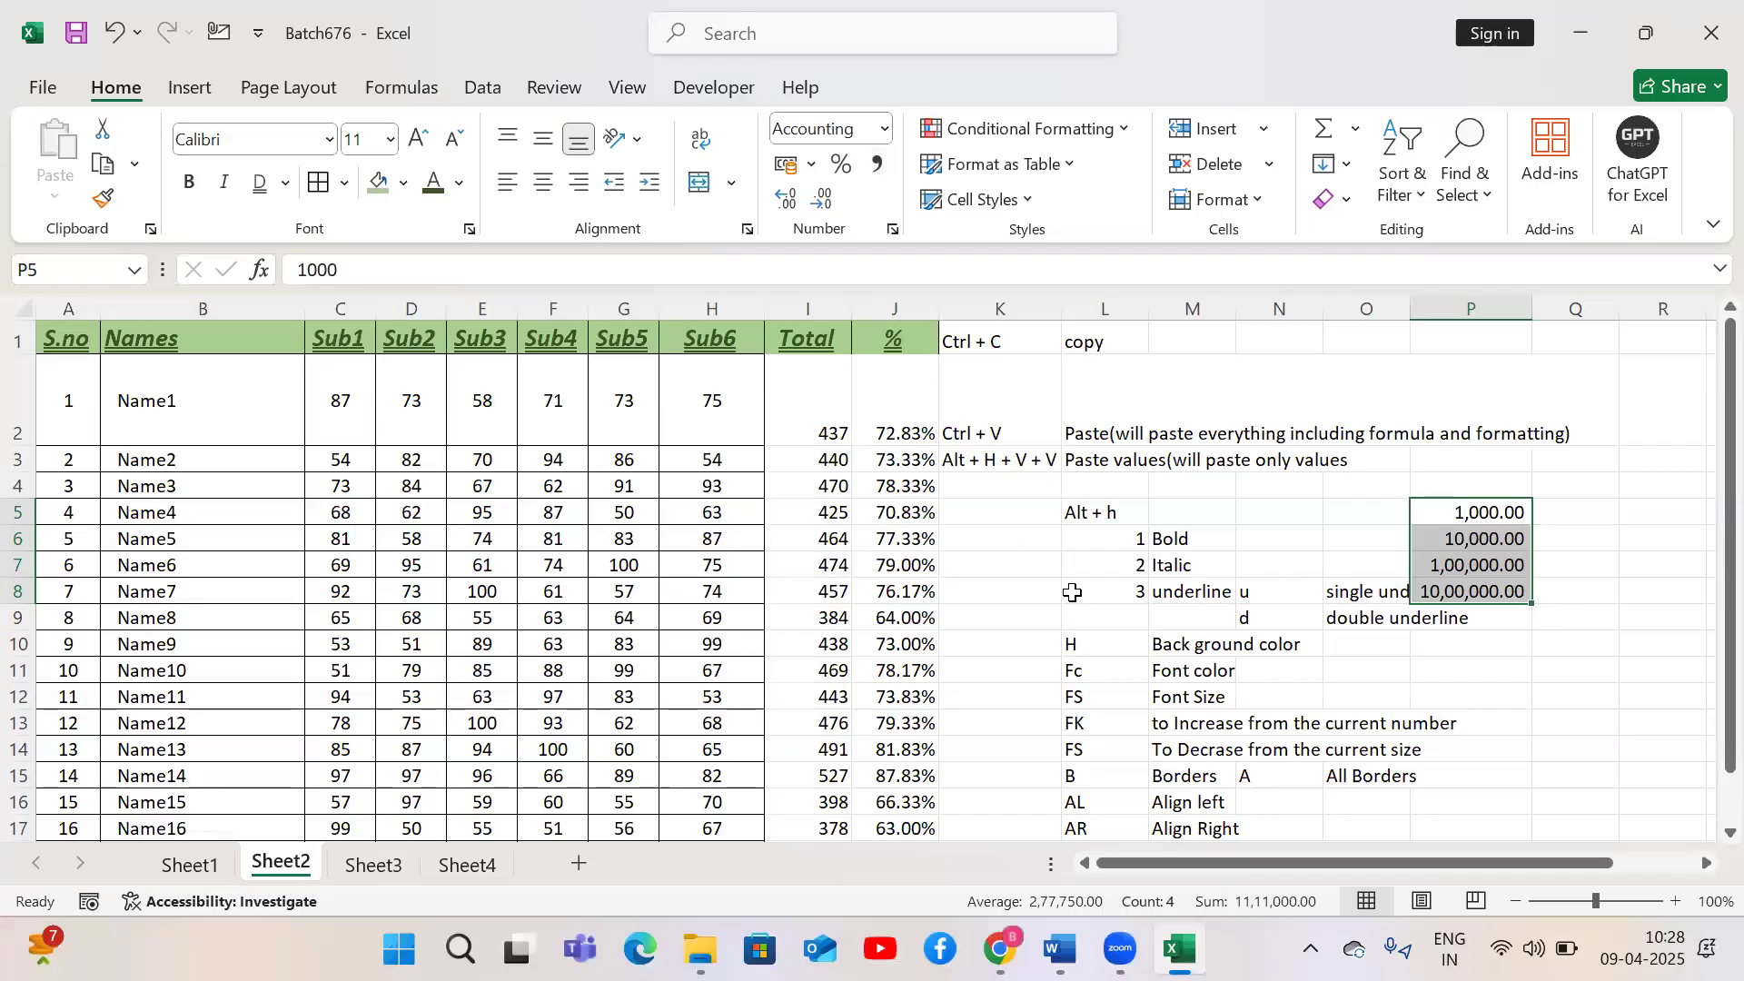
{"action": "left_click", "coordinate": [1027, 594]}
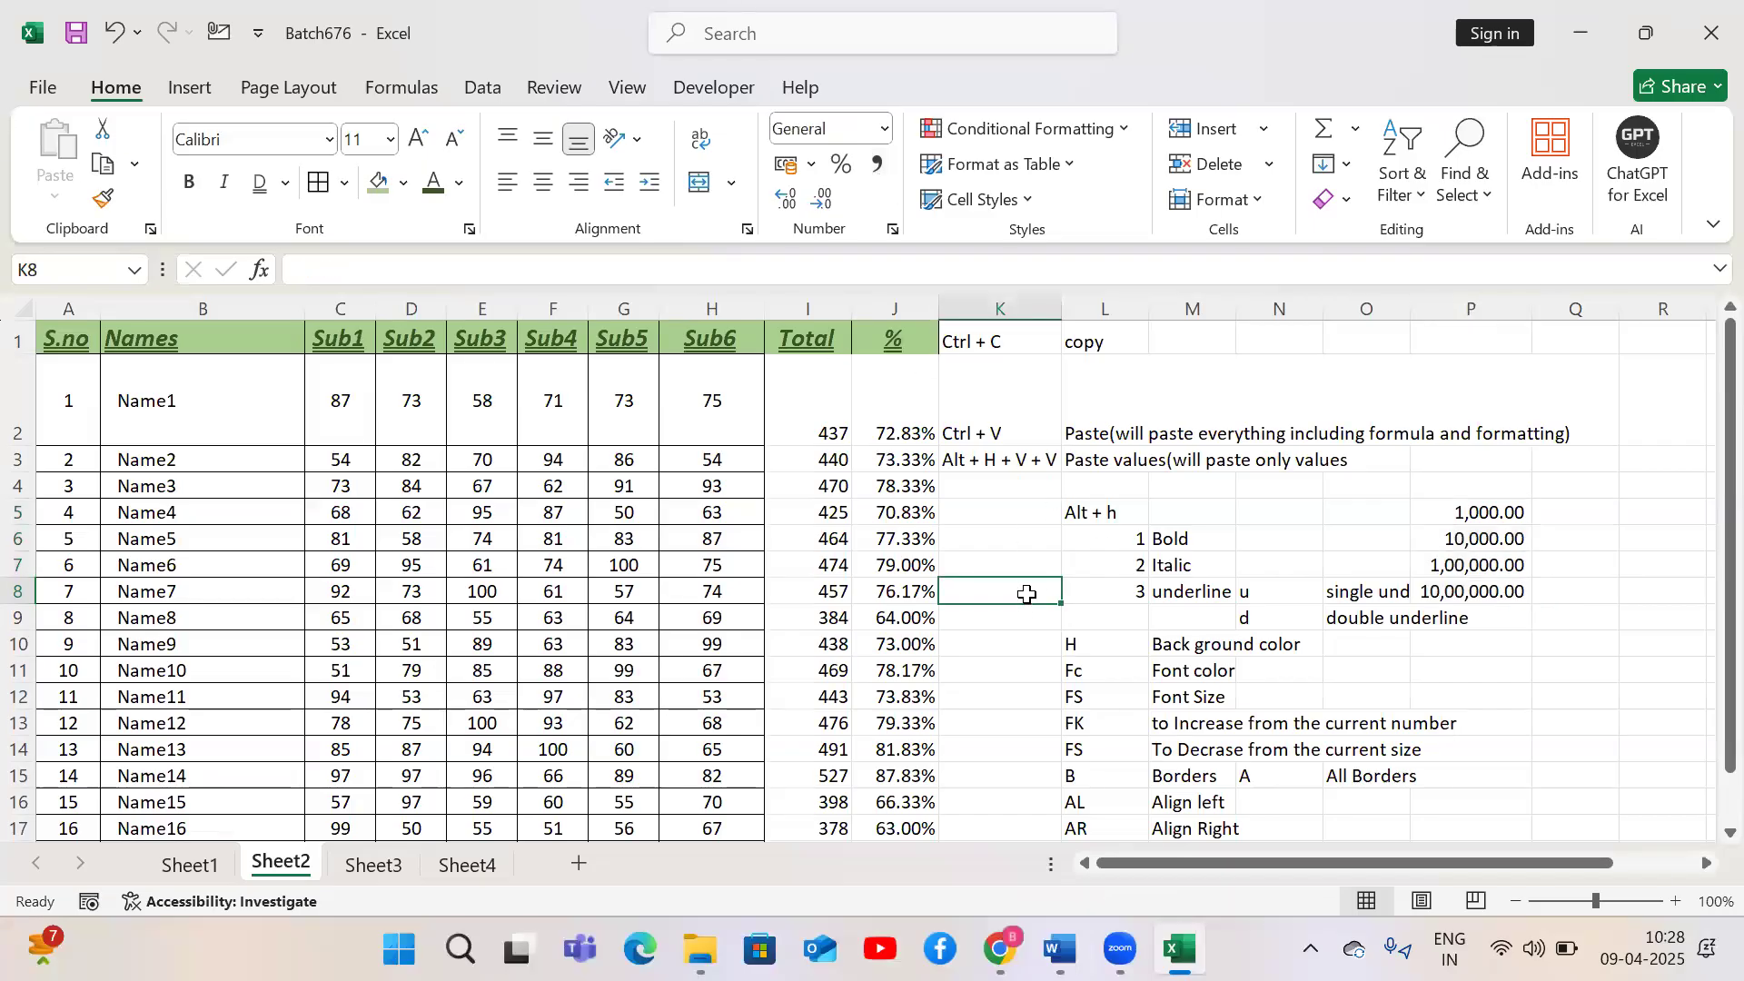
{"action": "left_click", "coordinate": [886, 130]}
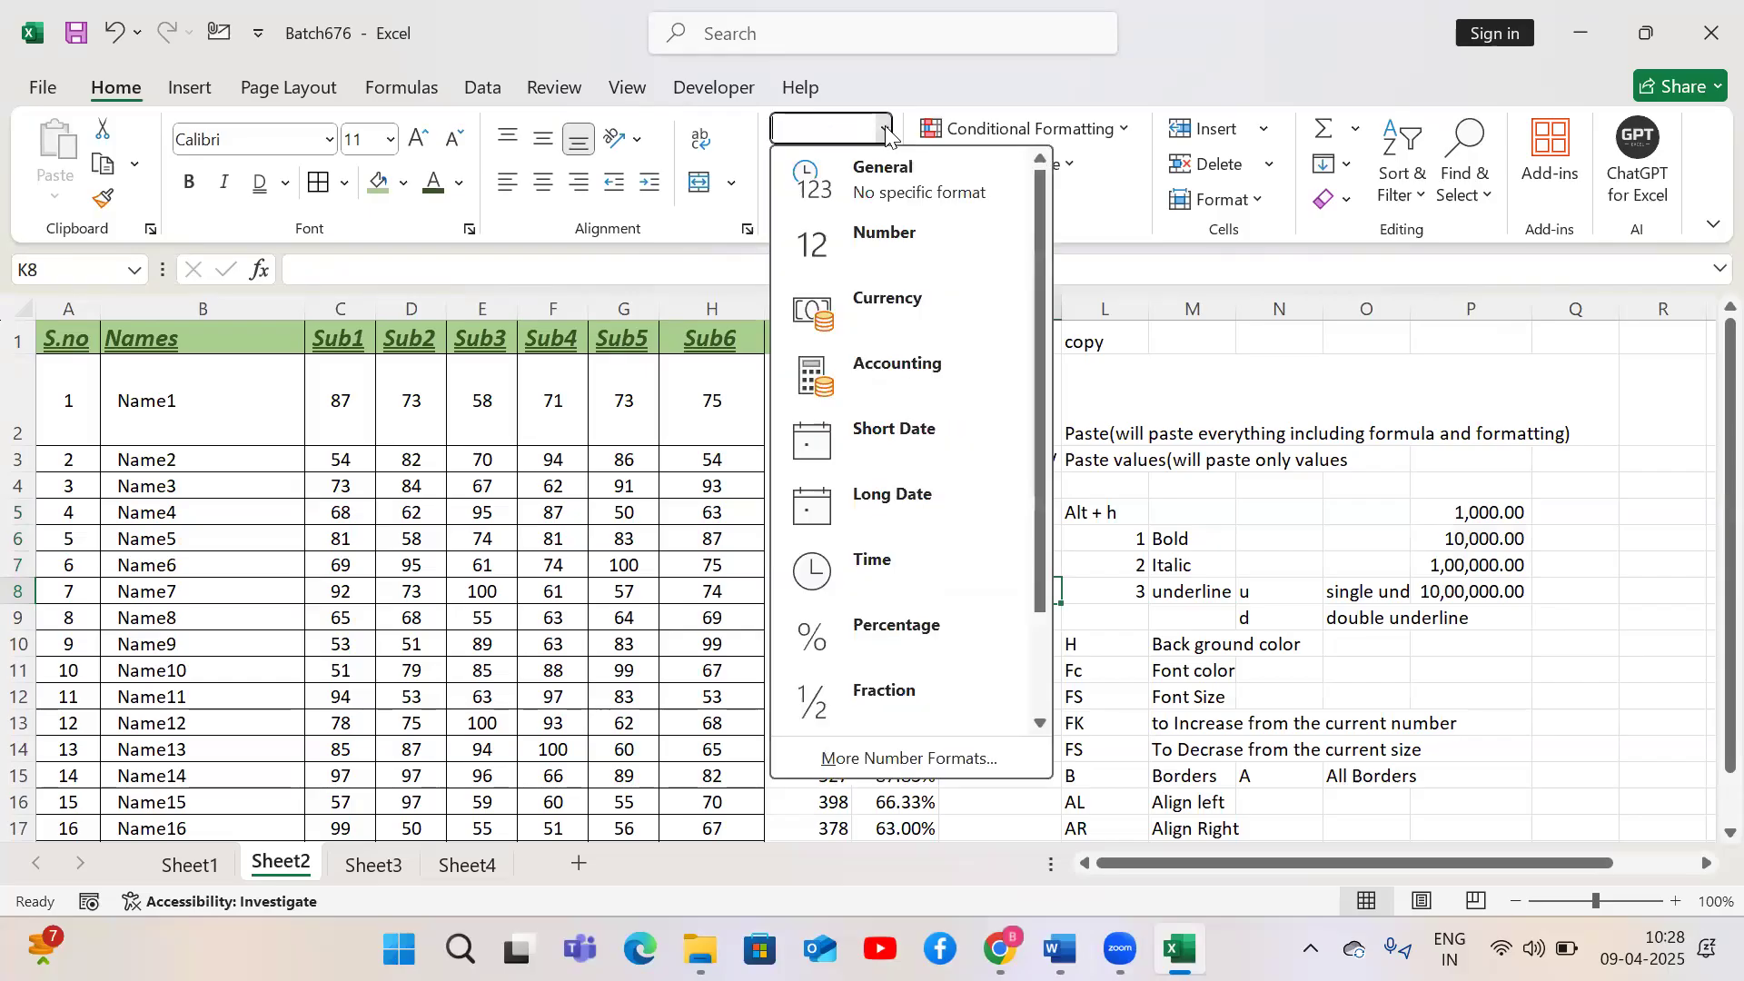
{"action": "left_click", "coordinate": [1227, 632]}
{"action": "left_click", "coordinate": [1296, 383]}
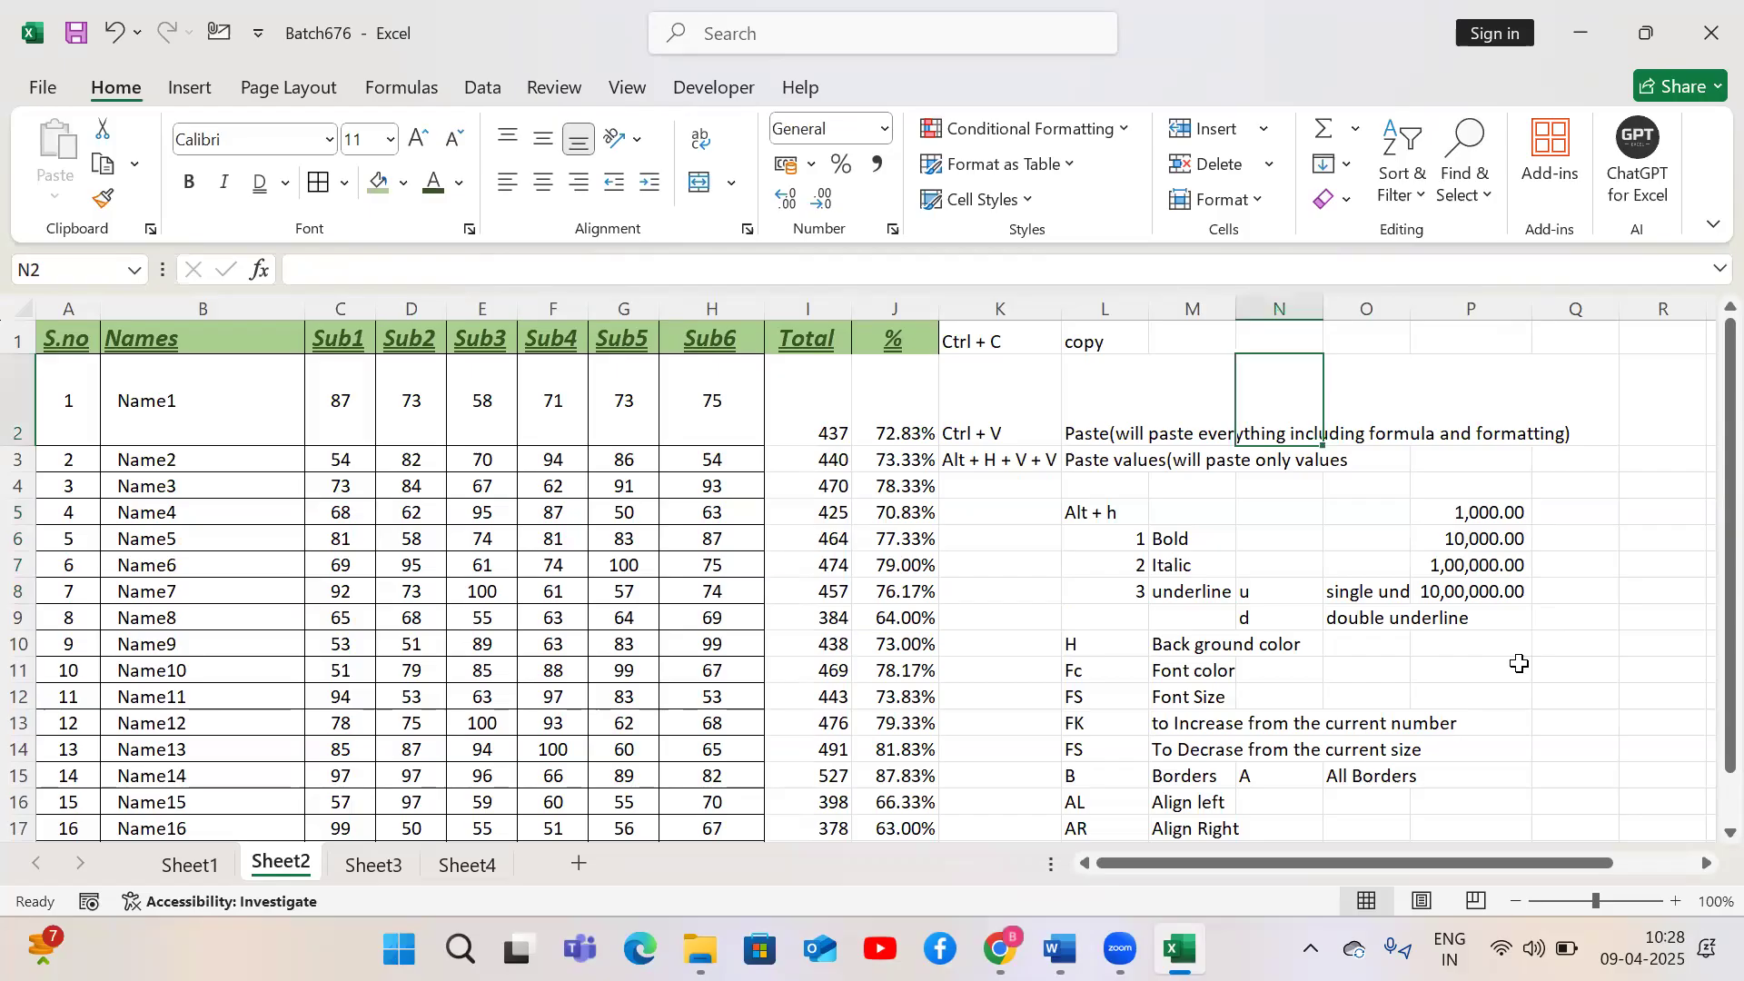
Enter 2.5 in P11 and format it as a Fraction
{"action": "left_click", "coordinate": [1519, 664]}
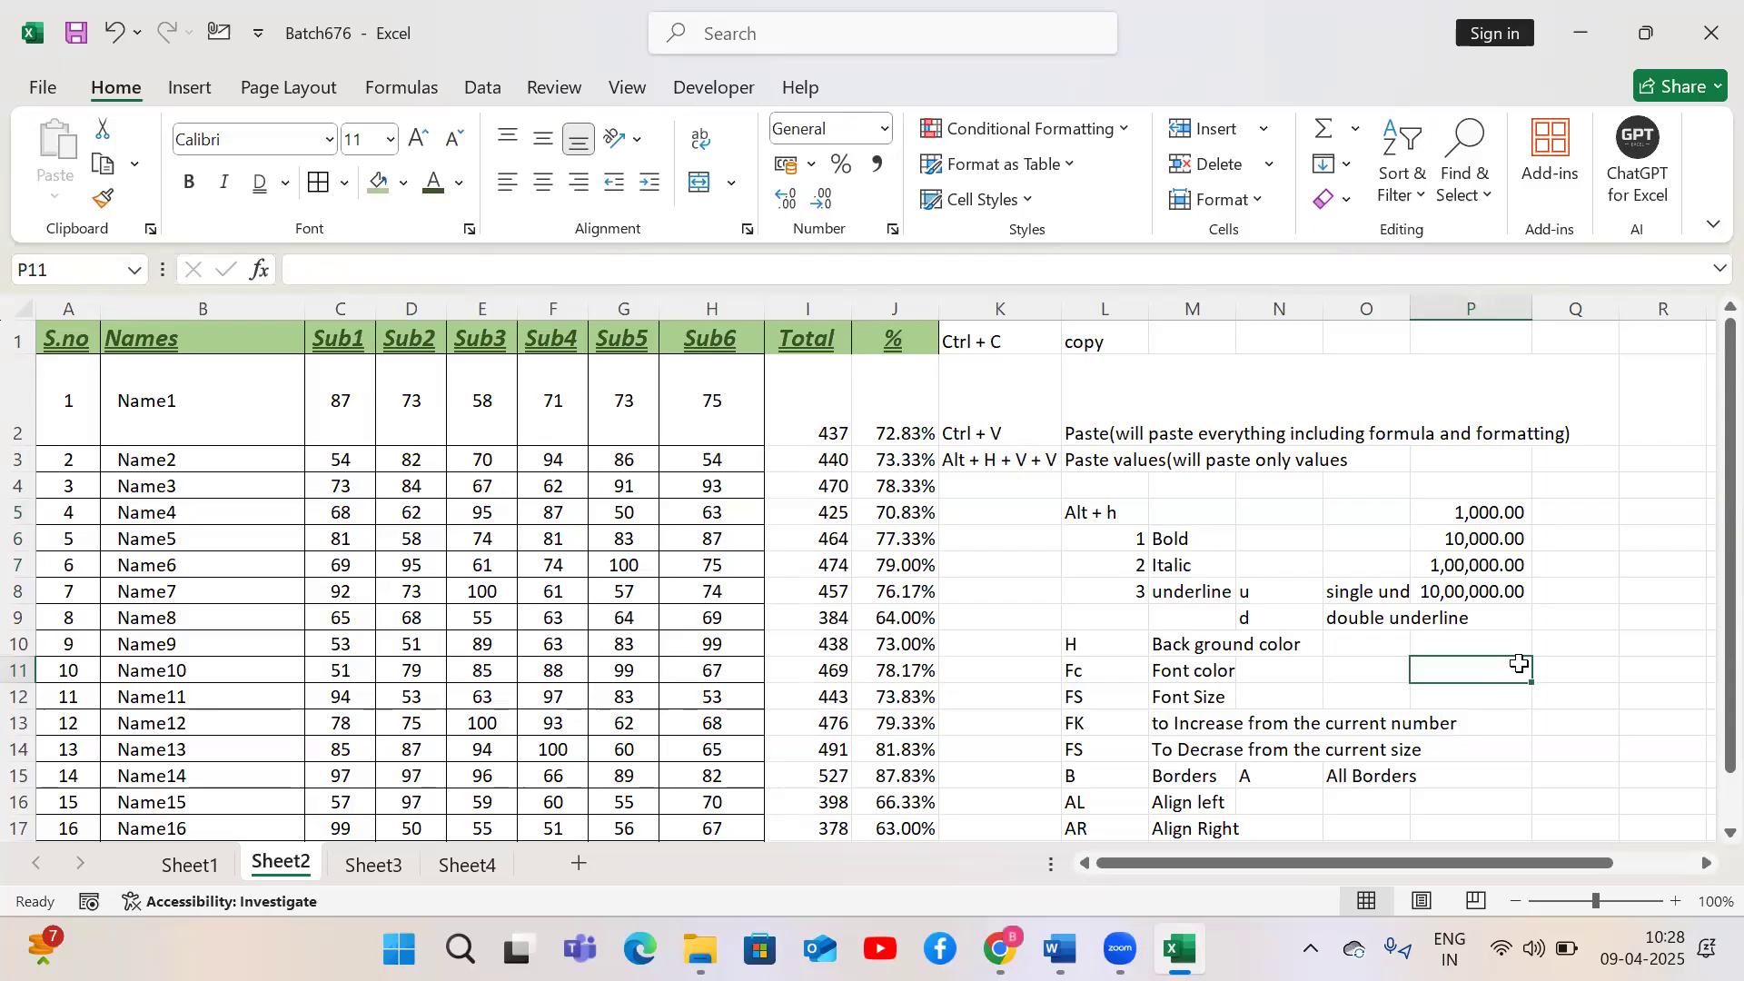
{"action": "type", "text": "2.5"}
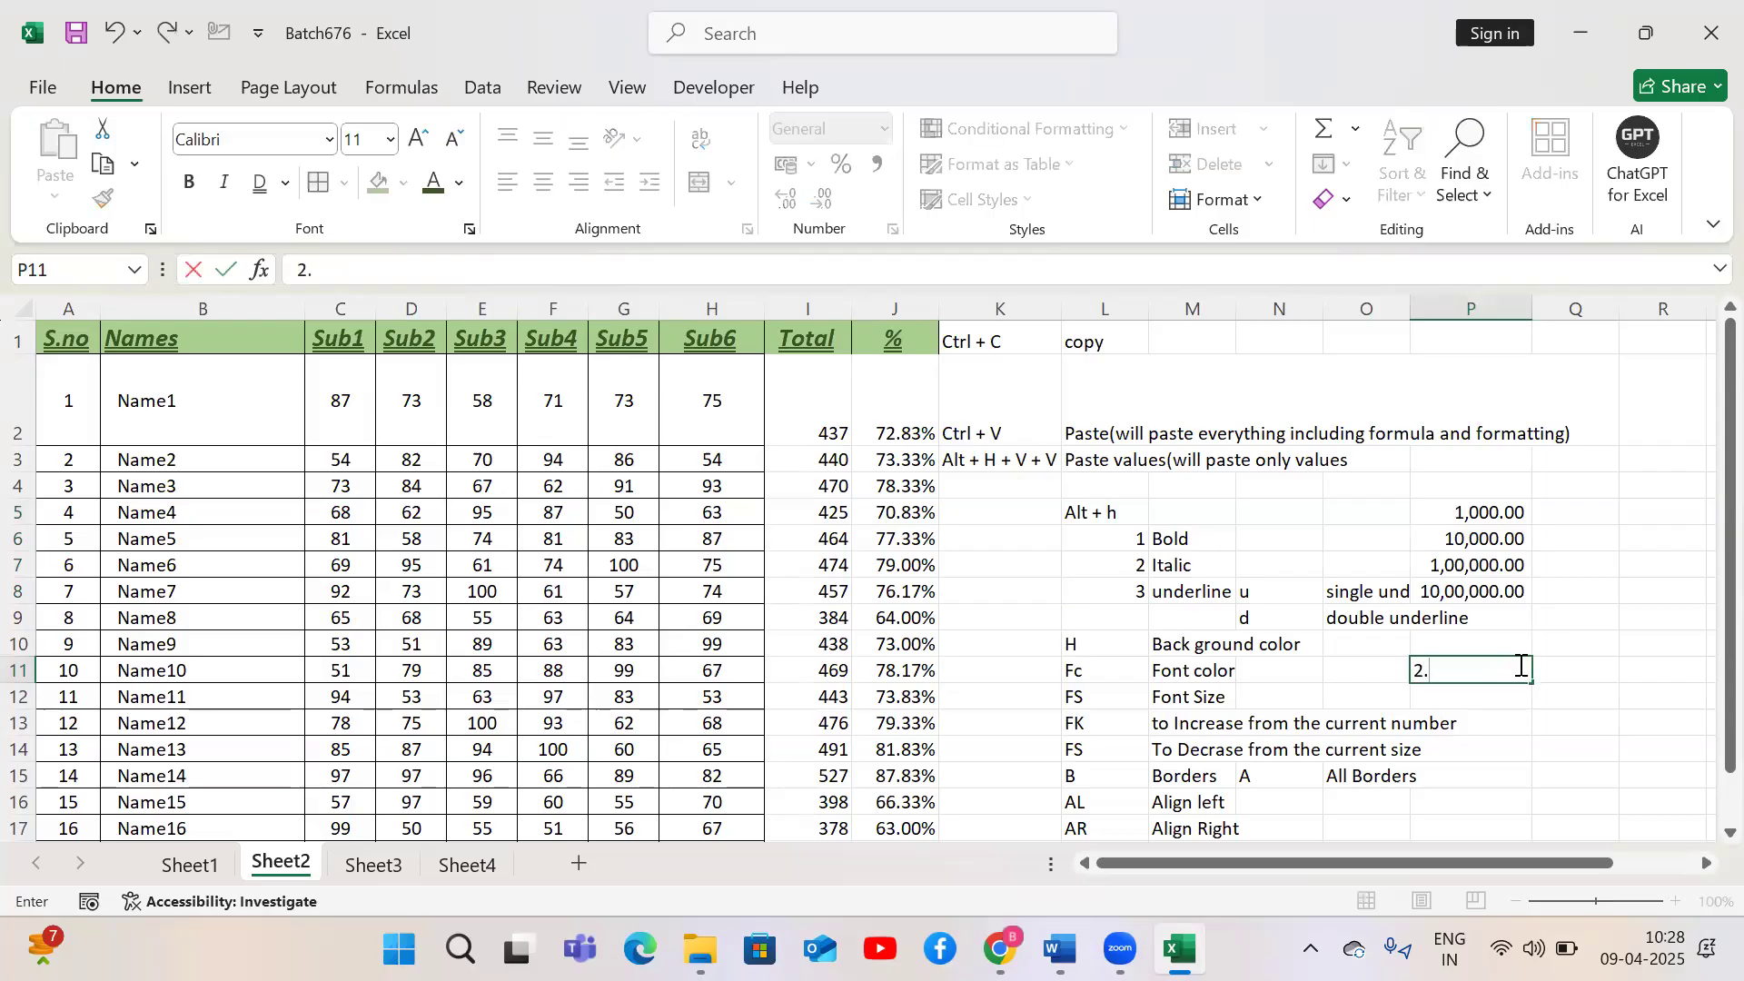
{"action": "key", "text": "Return"}
{"action": "left_click", "coordinate": [1518, 670]}
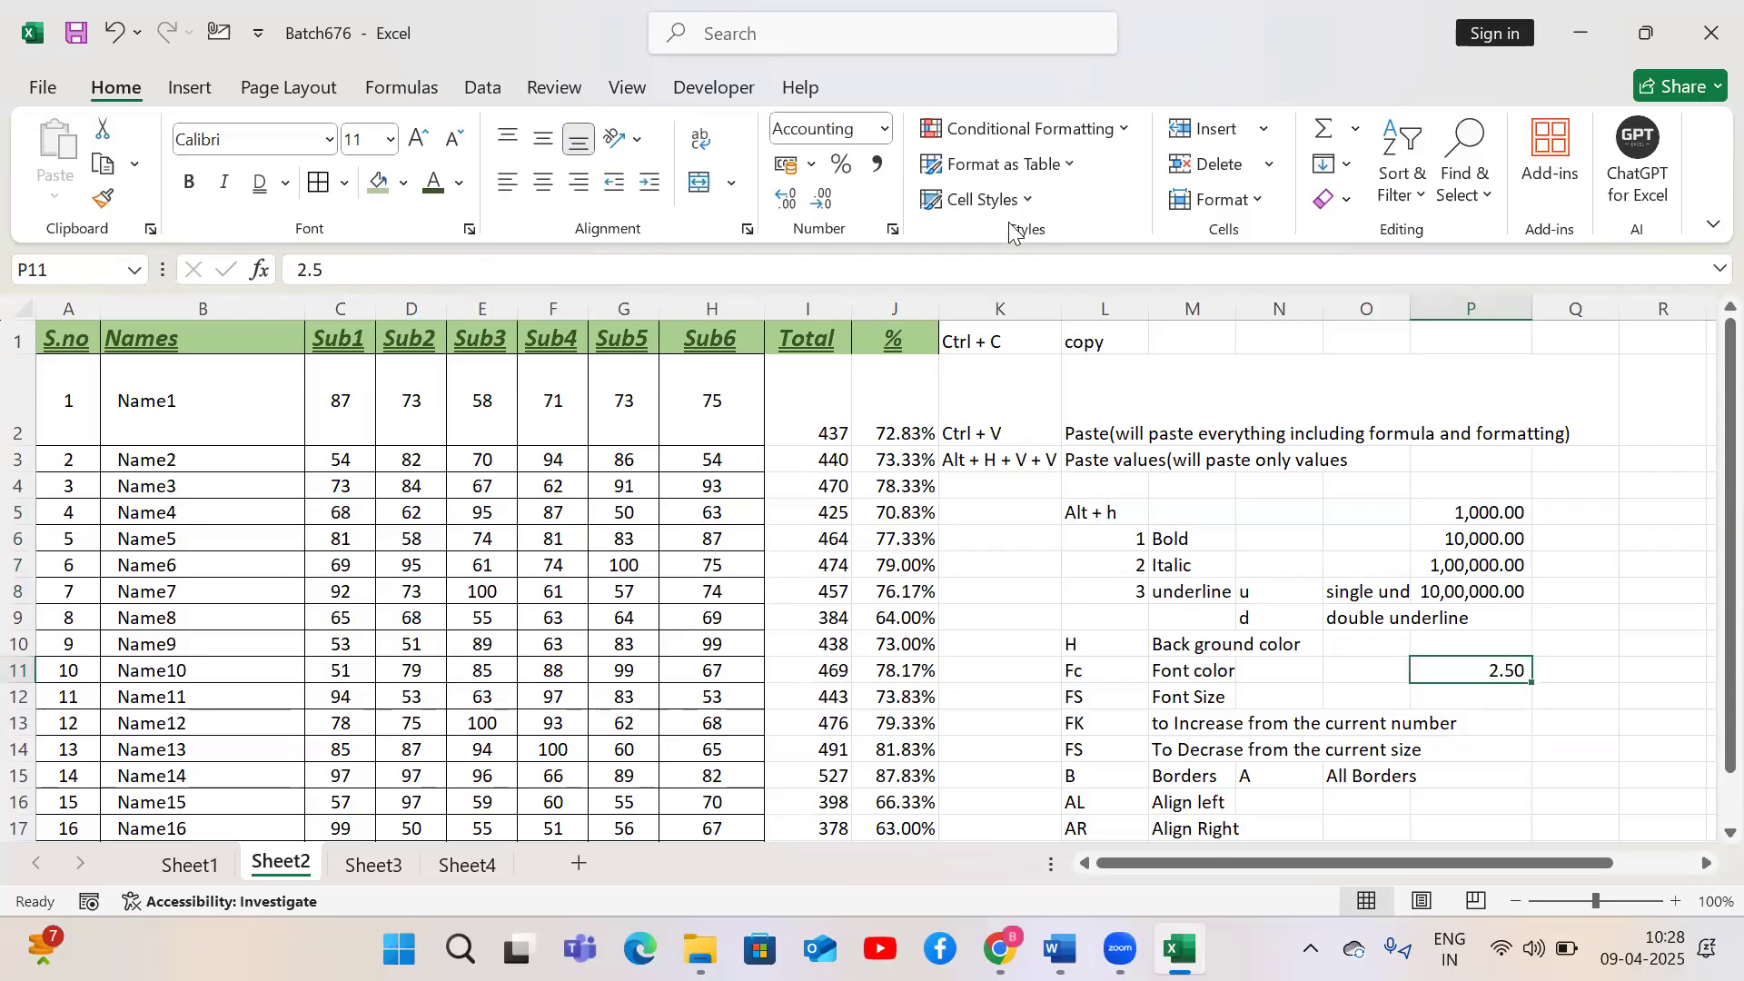
{"action": "left_click", "coordinate": [884, 128]}
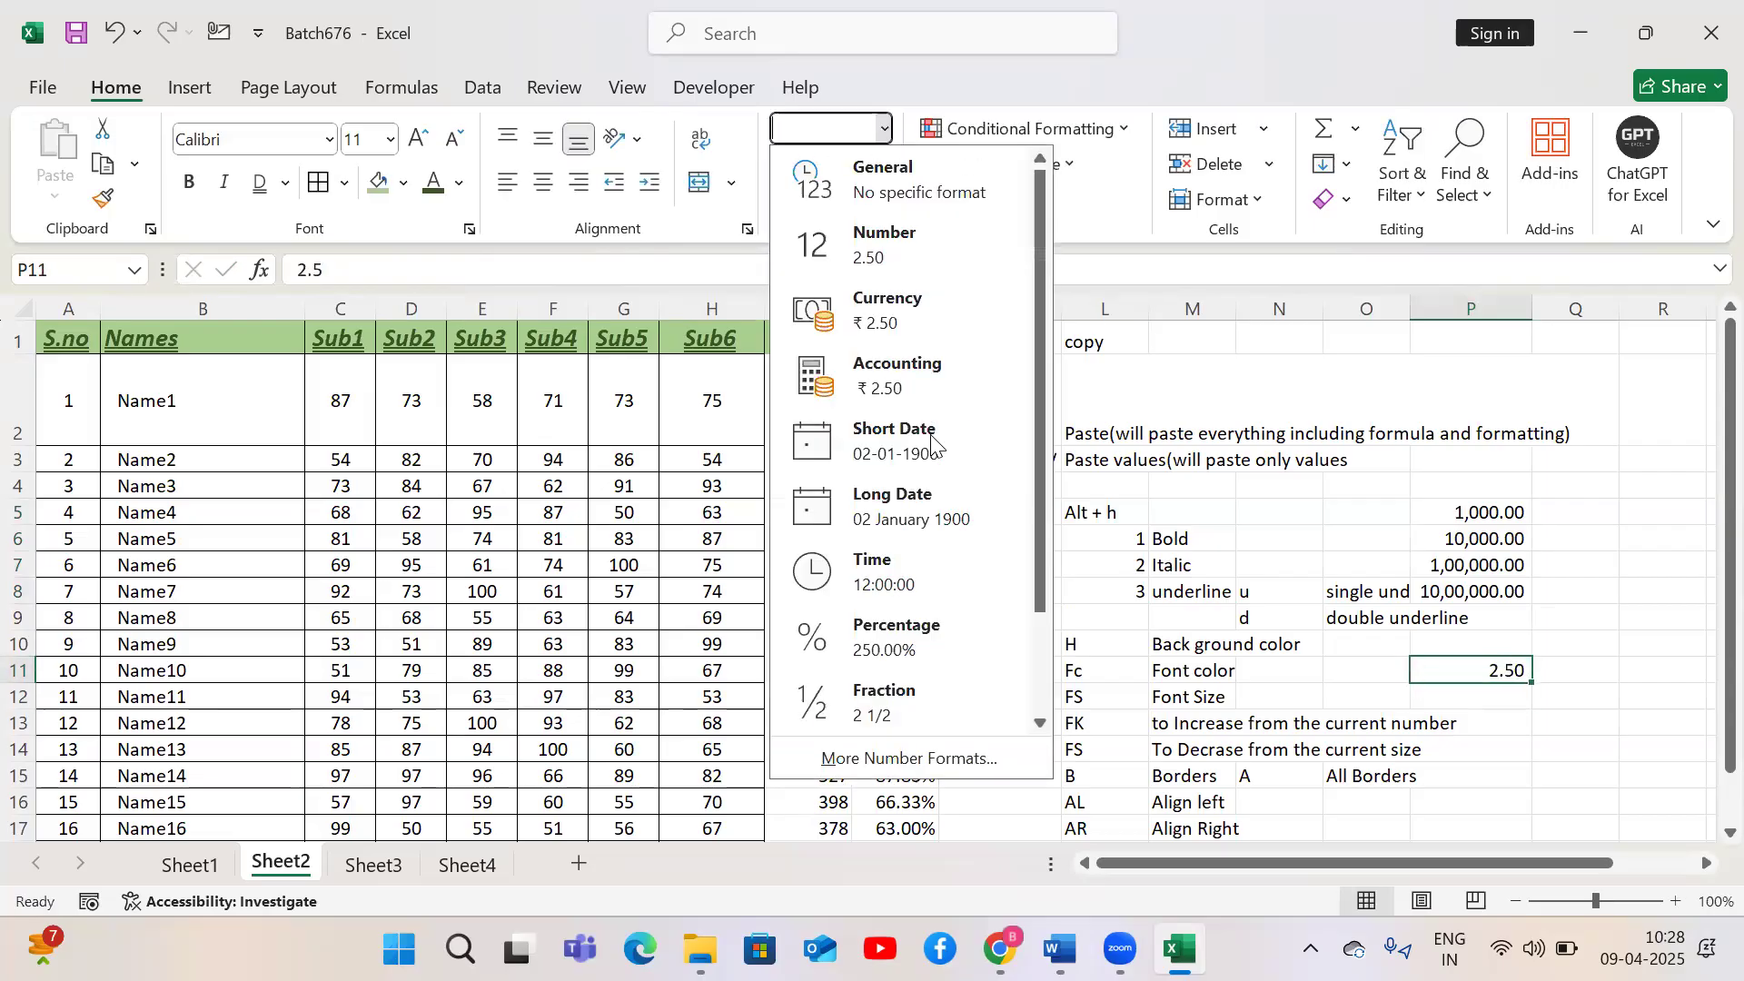
{"action": "left_click", "coordinate": [909, 705]}
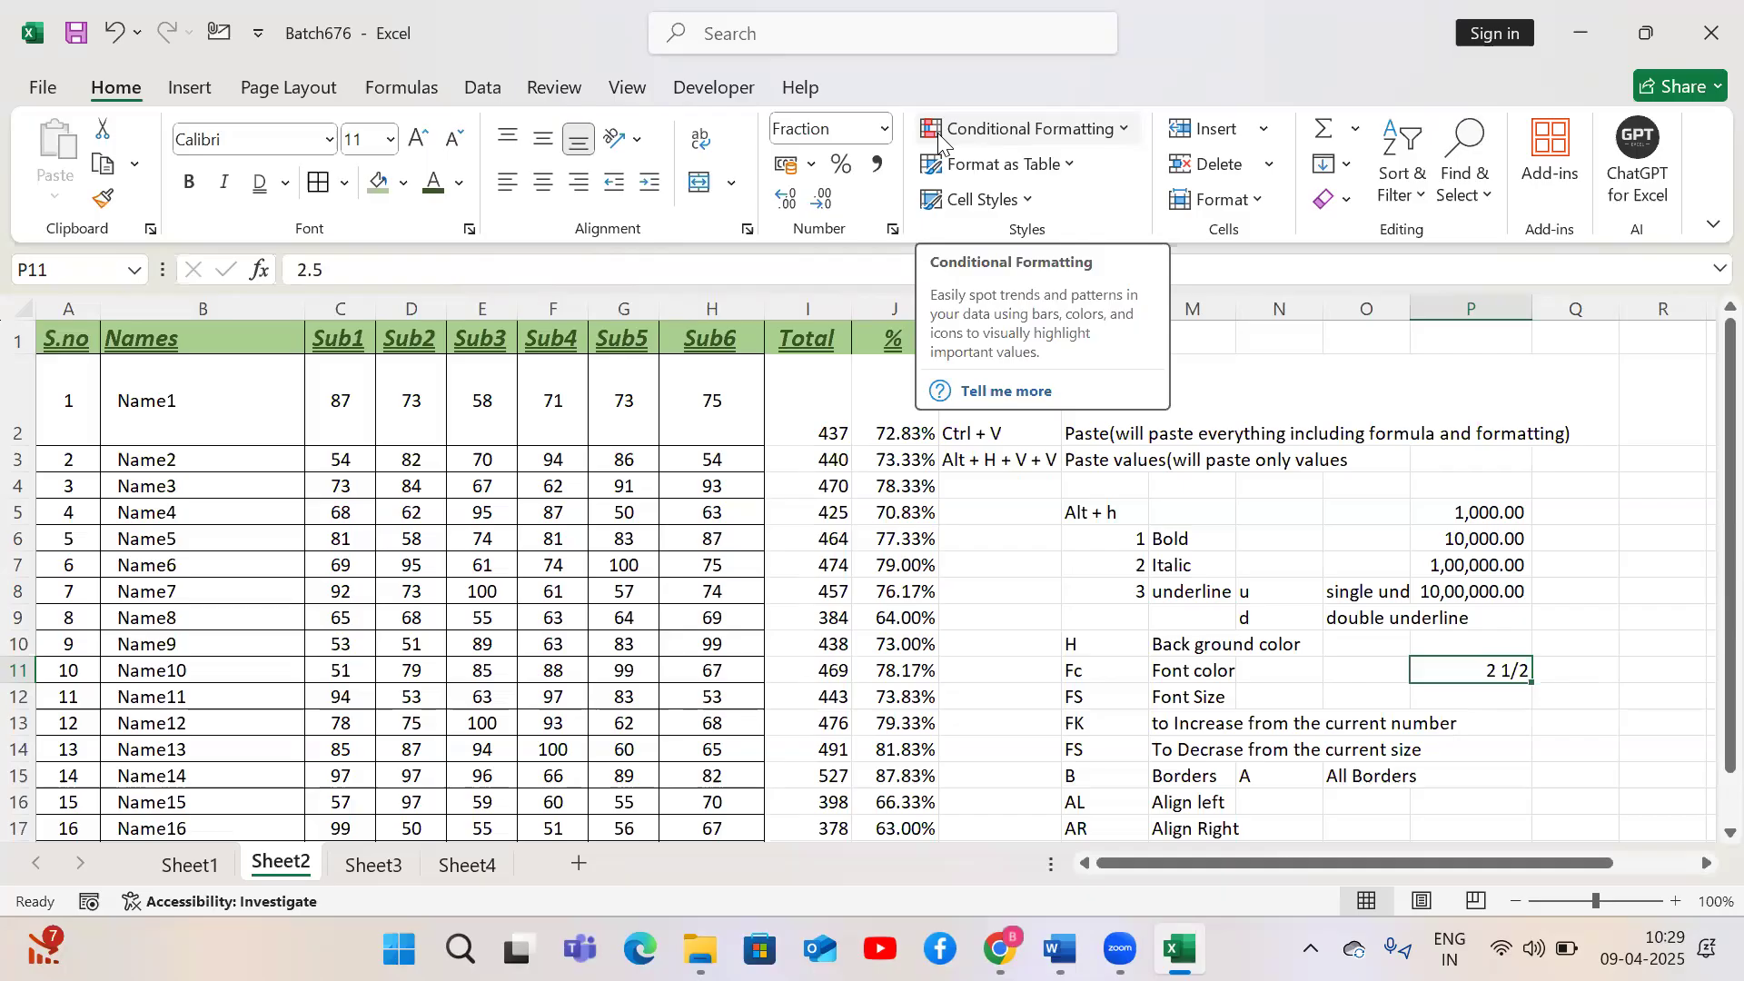
Switch to Sheet4 and enter 10, 20 and 30 in O8:O10
{"action": "left_click", "coordinate": [921, 487]}
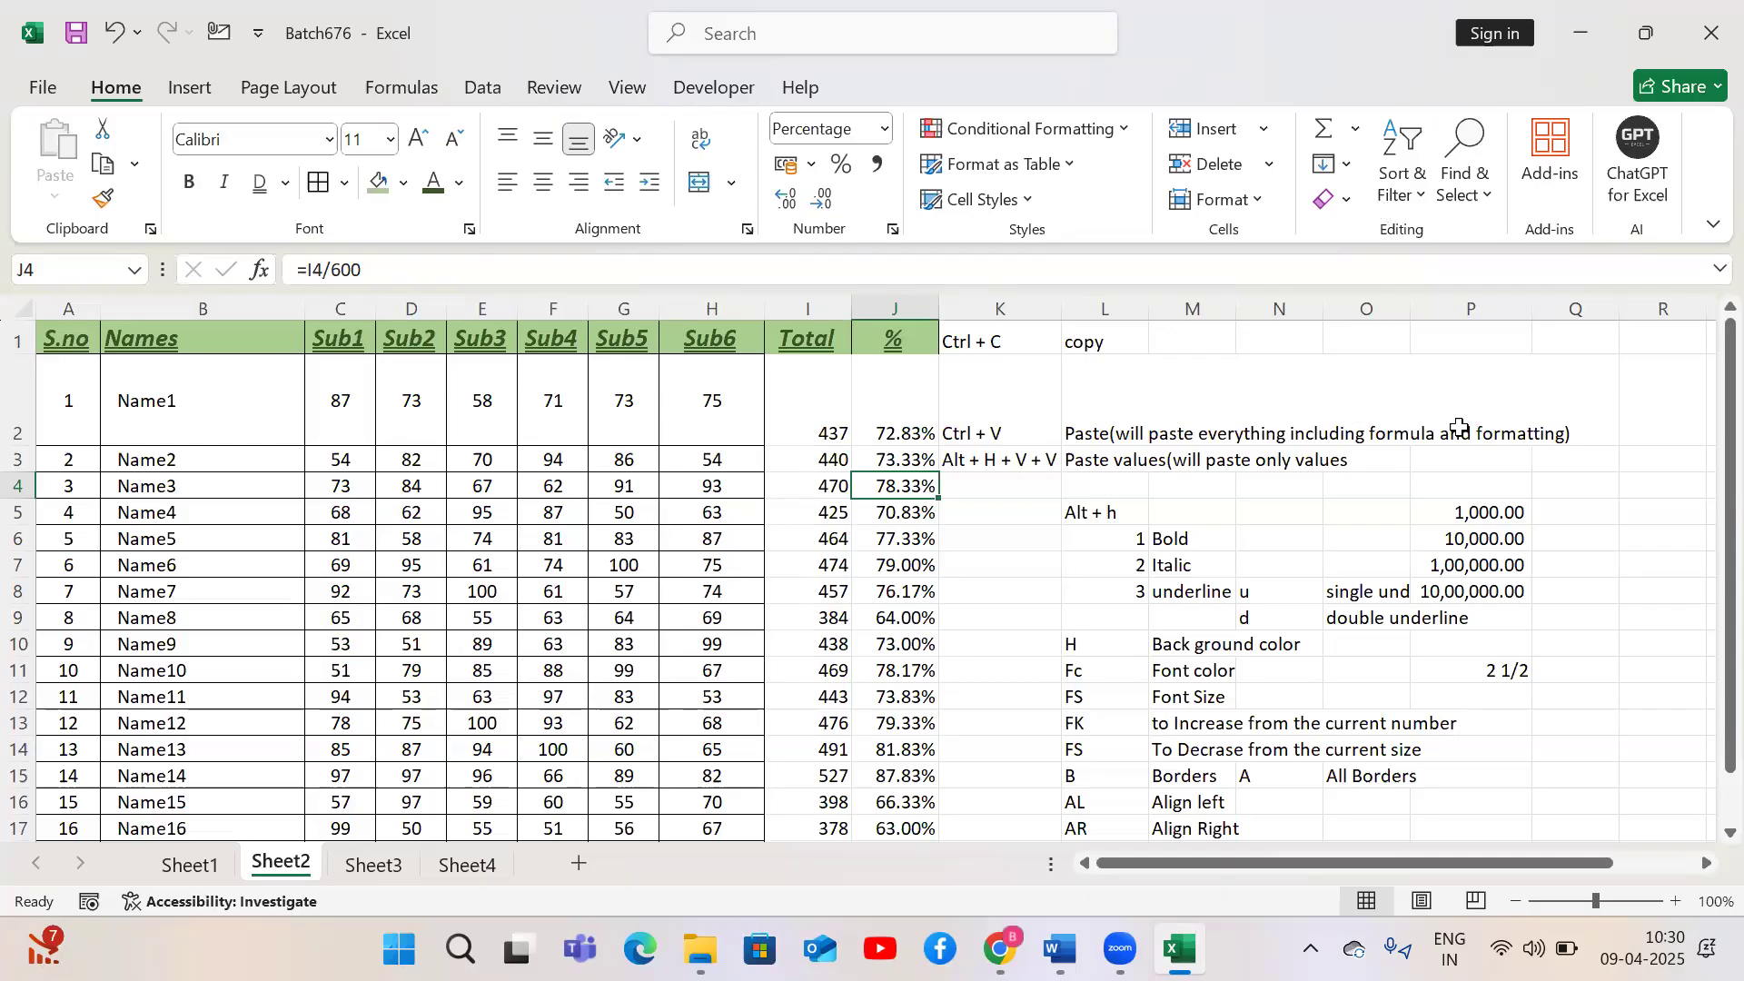
{"action": "left_click", "coordinate": [466, 864]}
{"action": "left_click", "coordinate": [1195, 569]}
{"action": "key", "text": "ctrl+Up"}
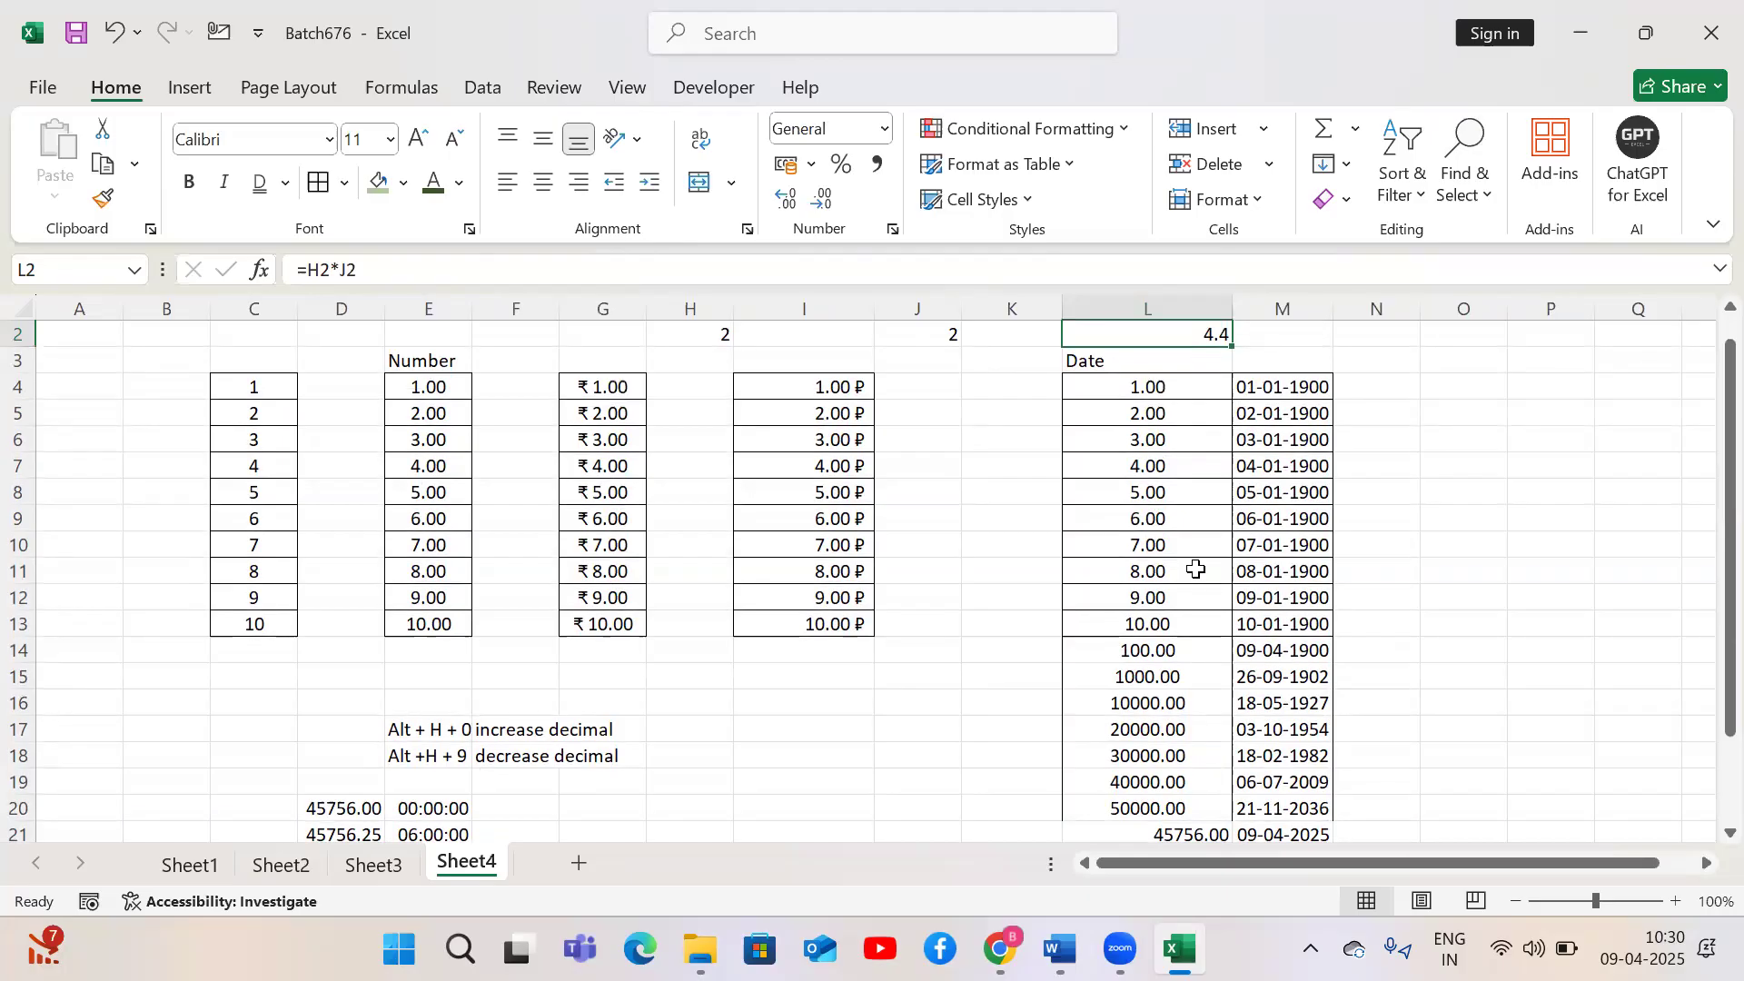
{"action": "left_click", "coordinate": [1166, 366]}
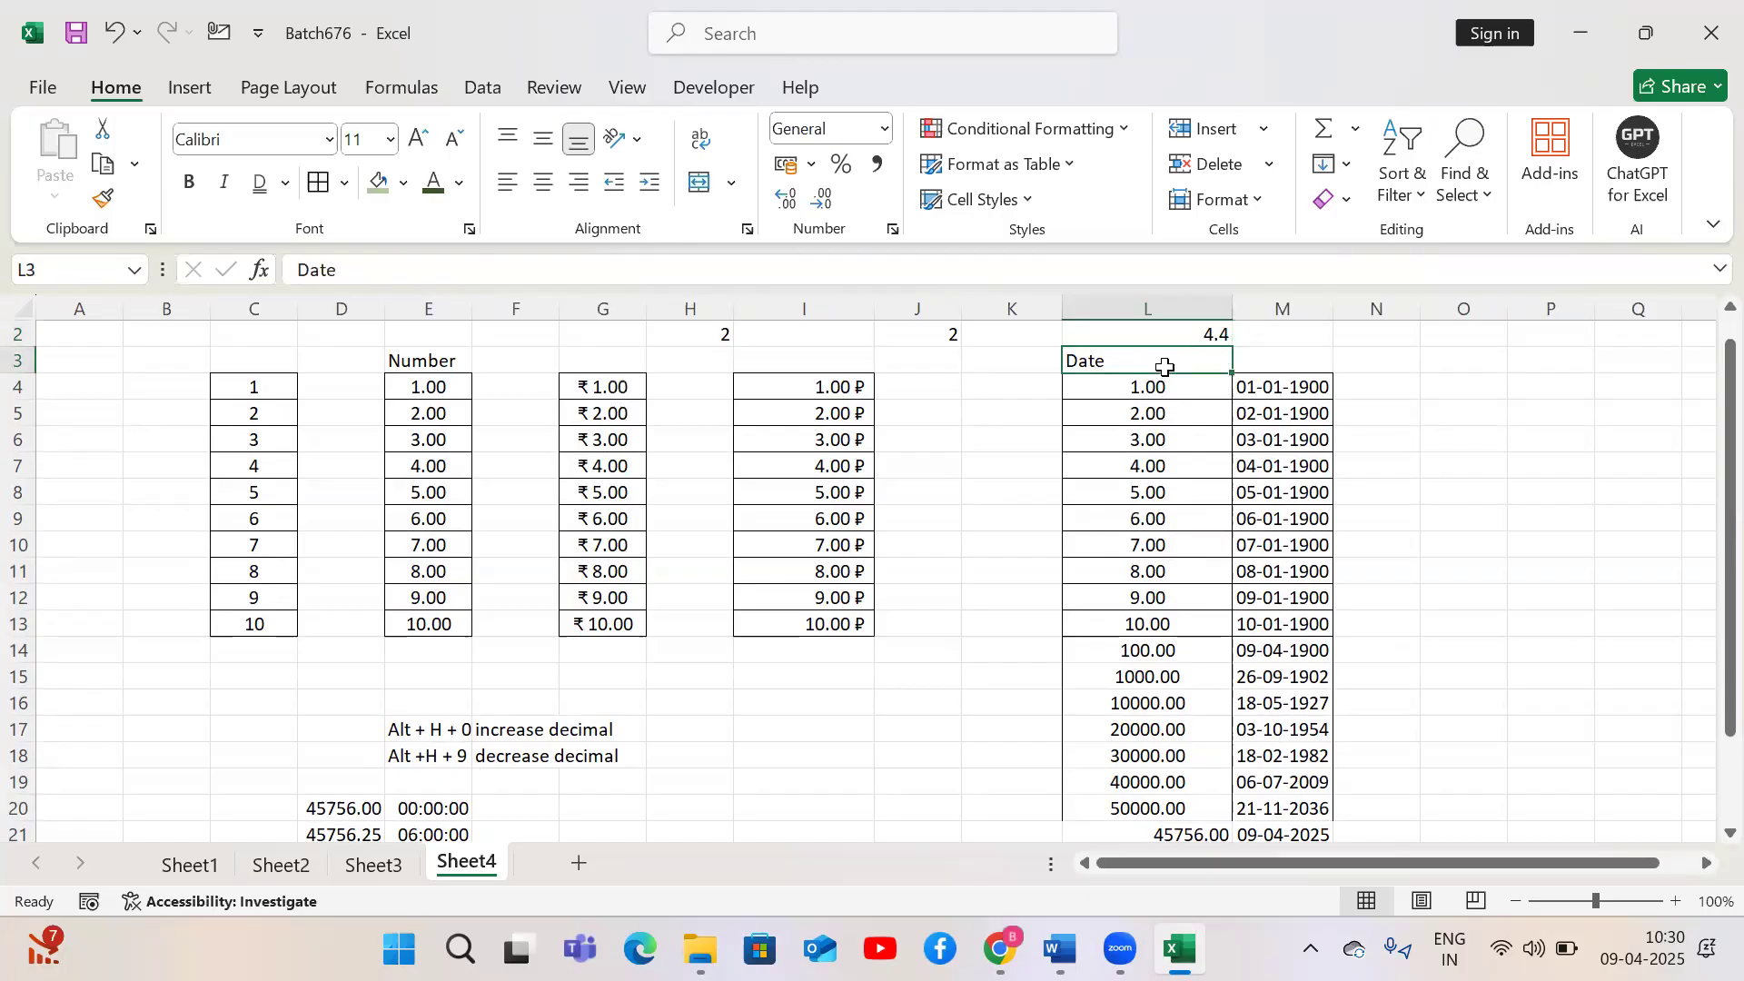
{"action": "left_click", "coordinate": [1459, 498]}
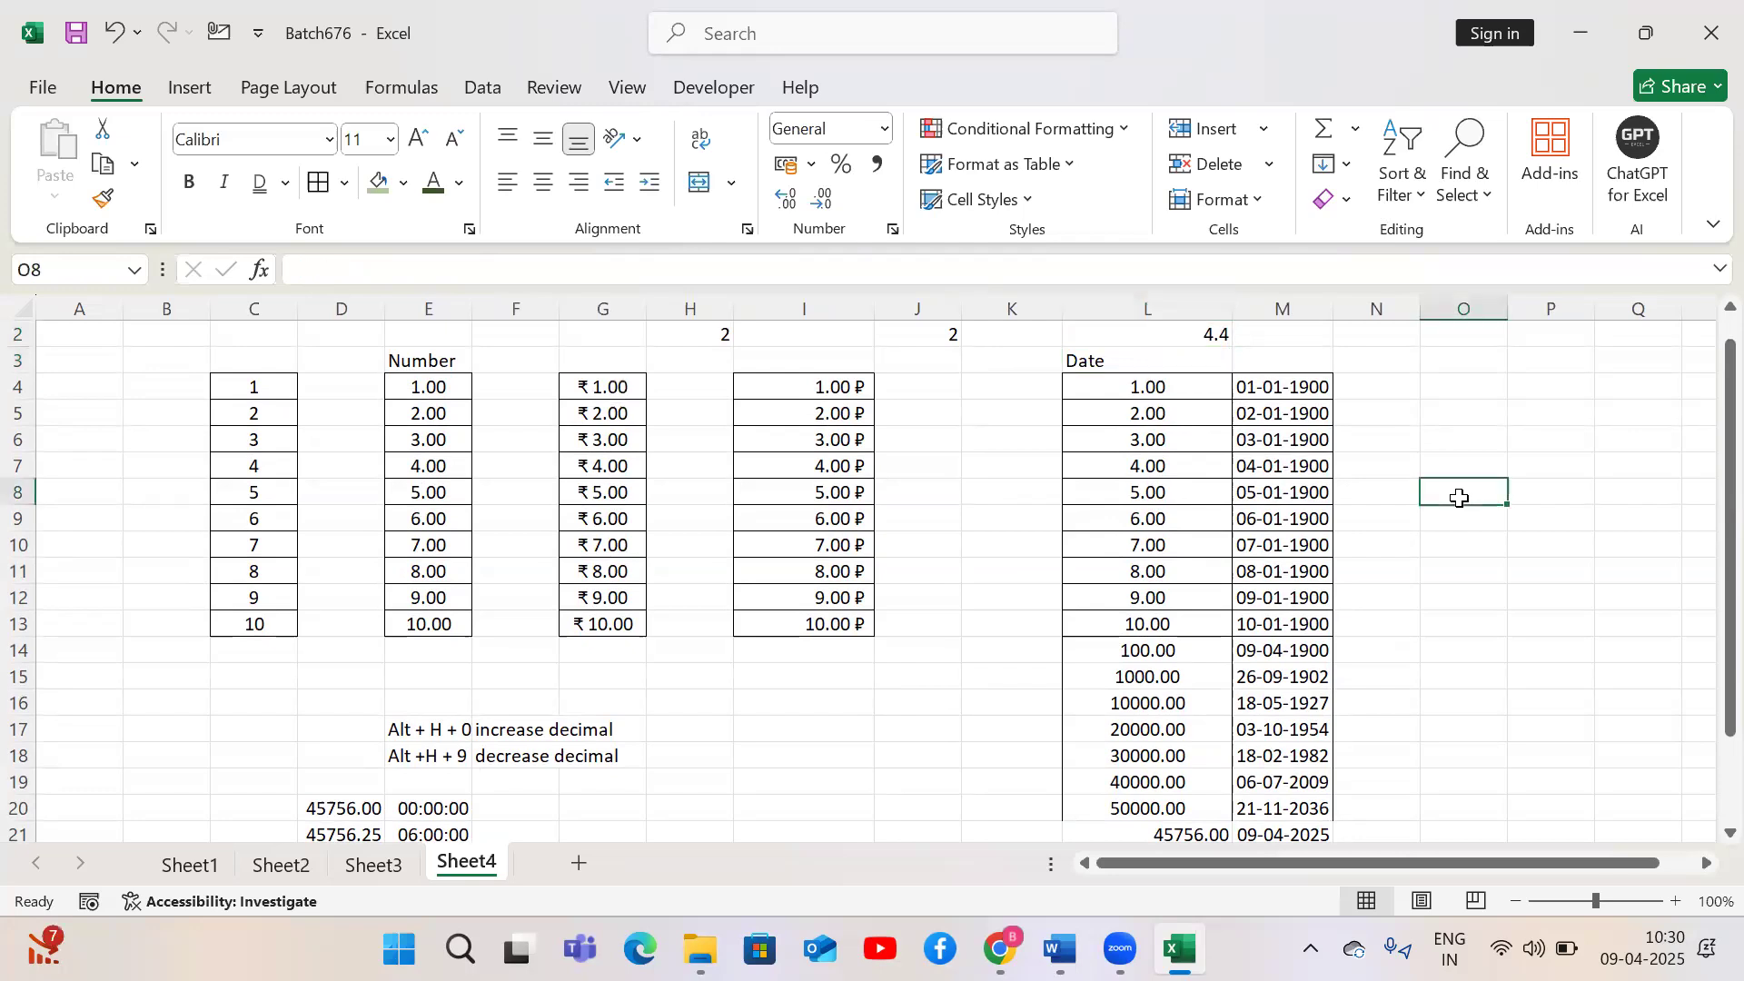
{"action": "type", "text": "10"}
{"action": "key", "text": "Return"}
{"action": "type", "text": "20"}
{"action": "key", "text": "Return"}
{"action": "type", "text": "30"}
{"action": "key", "text": "Tab"}
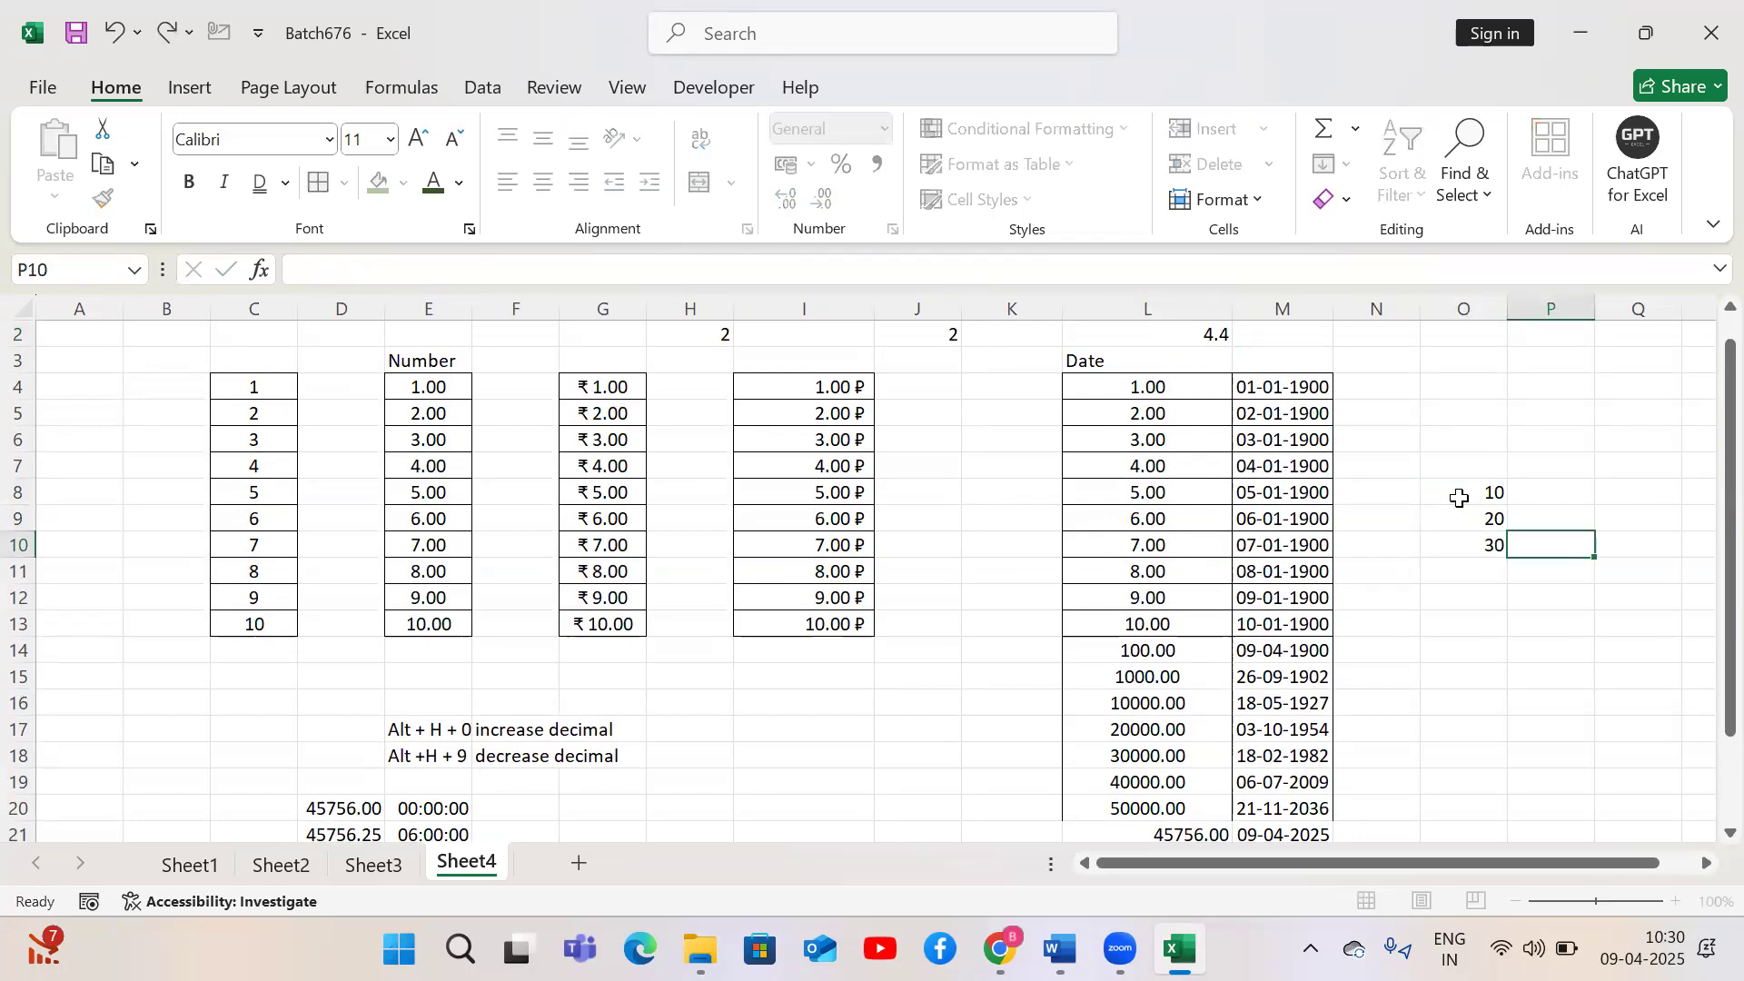
Enter =TEXT(O8,"00") in Q8 and fill it down to Q10
{"action": "scroll", "coordinate": [1460, 499], "scroll_direction": "right", "scroll_amount": 2}
{"action": "left_click", "coordinate": [1459, 499]}
{"action": "type", "text": "=te"}
{"action": "key", "text": "Tab"}
{"action": "key", "text": "Left"}
{"action": "key", "text": "Left"}
{"action": "type", "text": ",\"00\""}
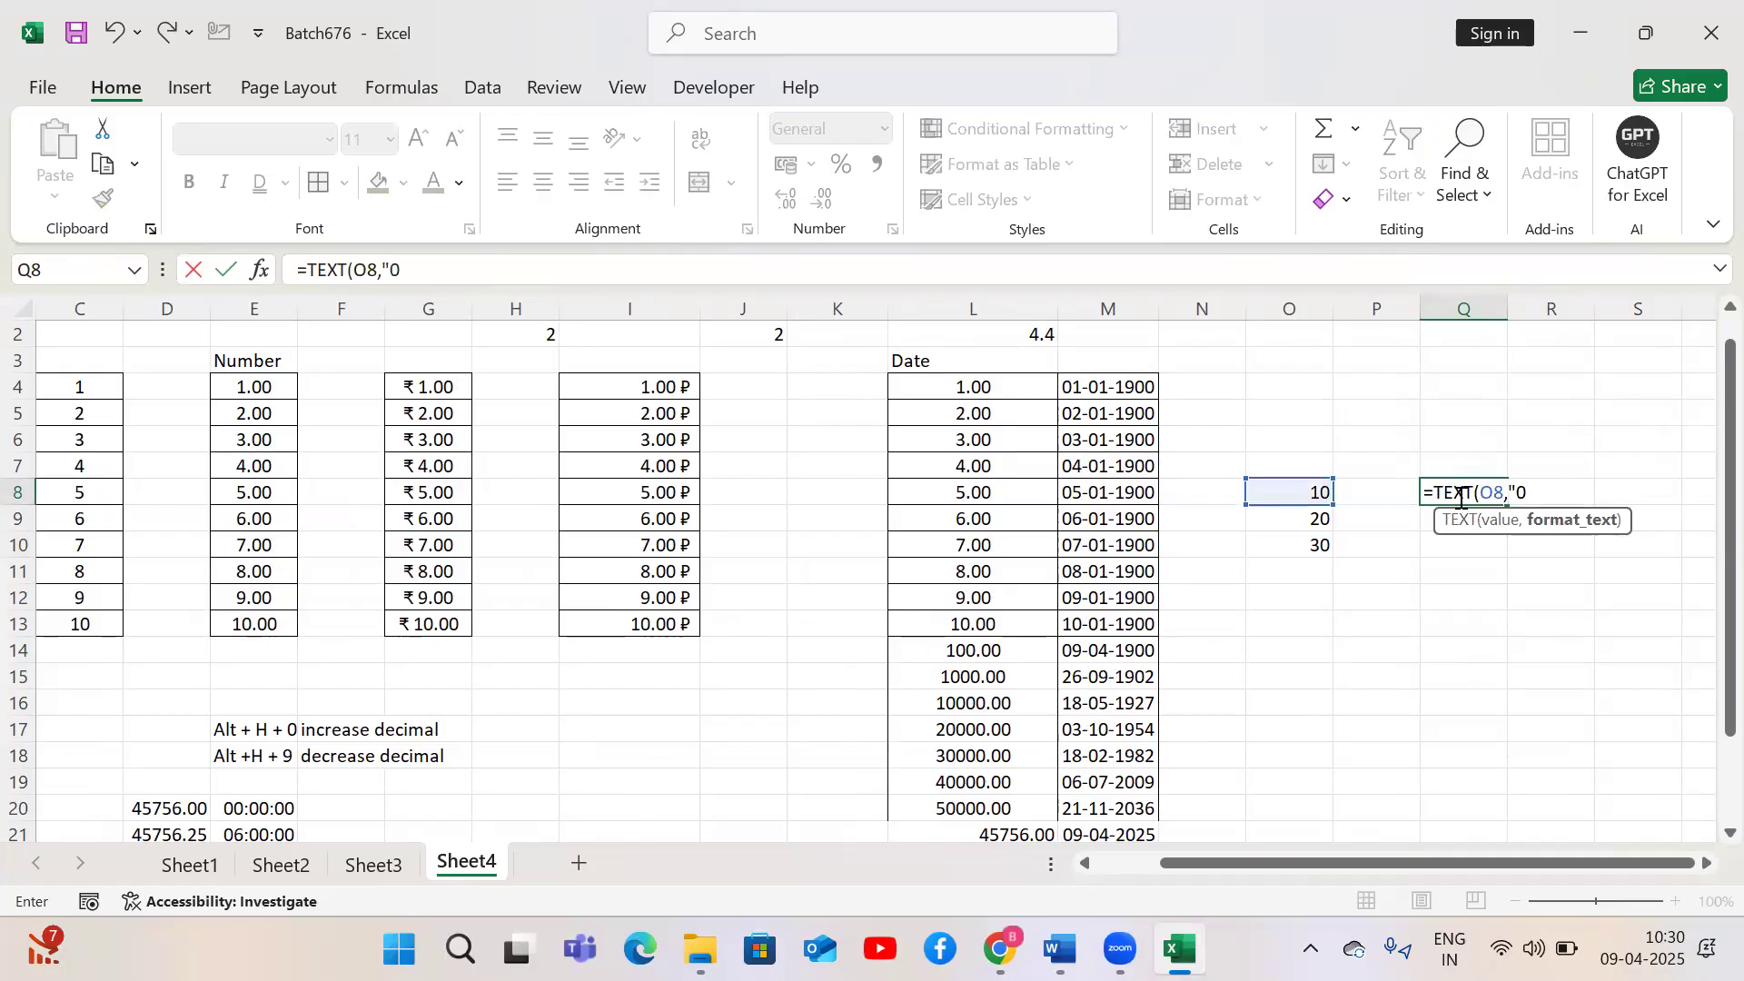
{"action": "key", "text": "ctrl+Return"}
{"action": "key", "text": "shift+Down"}
{"action": "key", "text": "shift+Down"}
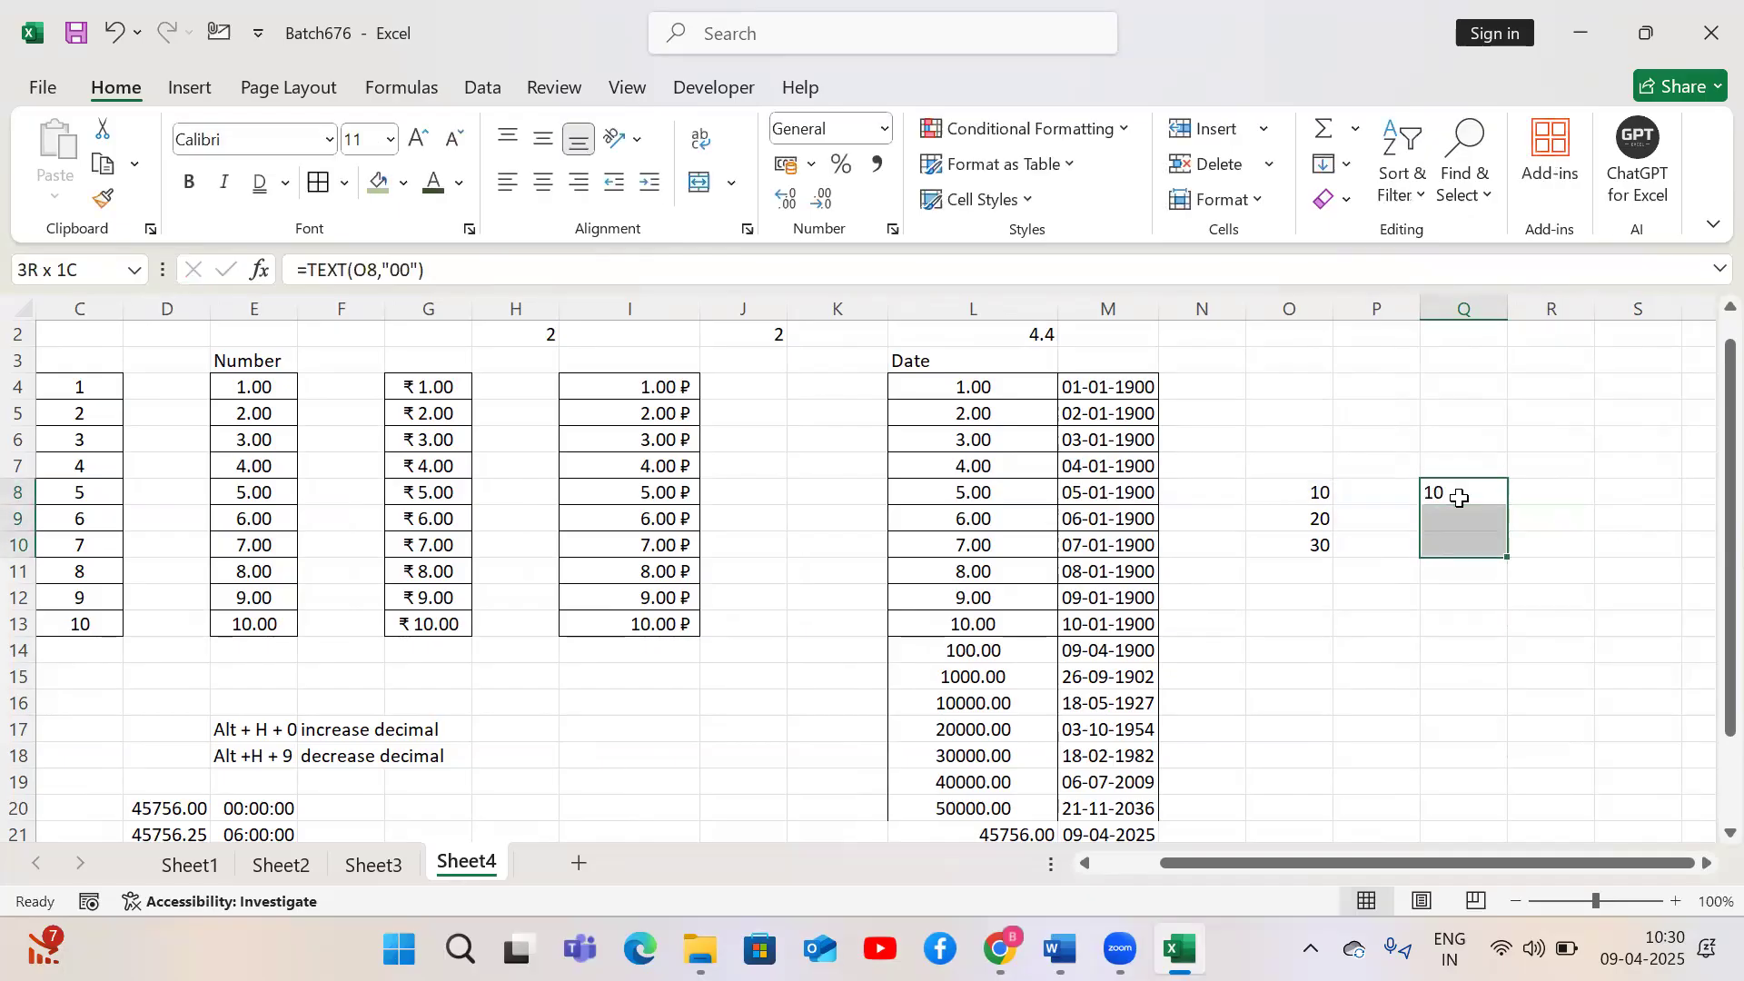
{"action": "key", "text": "ctrl+d"}
AutoSum the numbers O8:O10 into O11
{"action": "key", "text": "Down"}
{"action": "key", "text": "Left"}
{"action": "key", "text": "Left"}
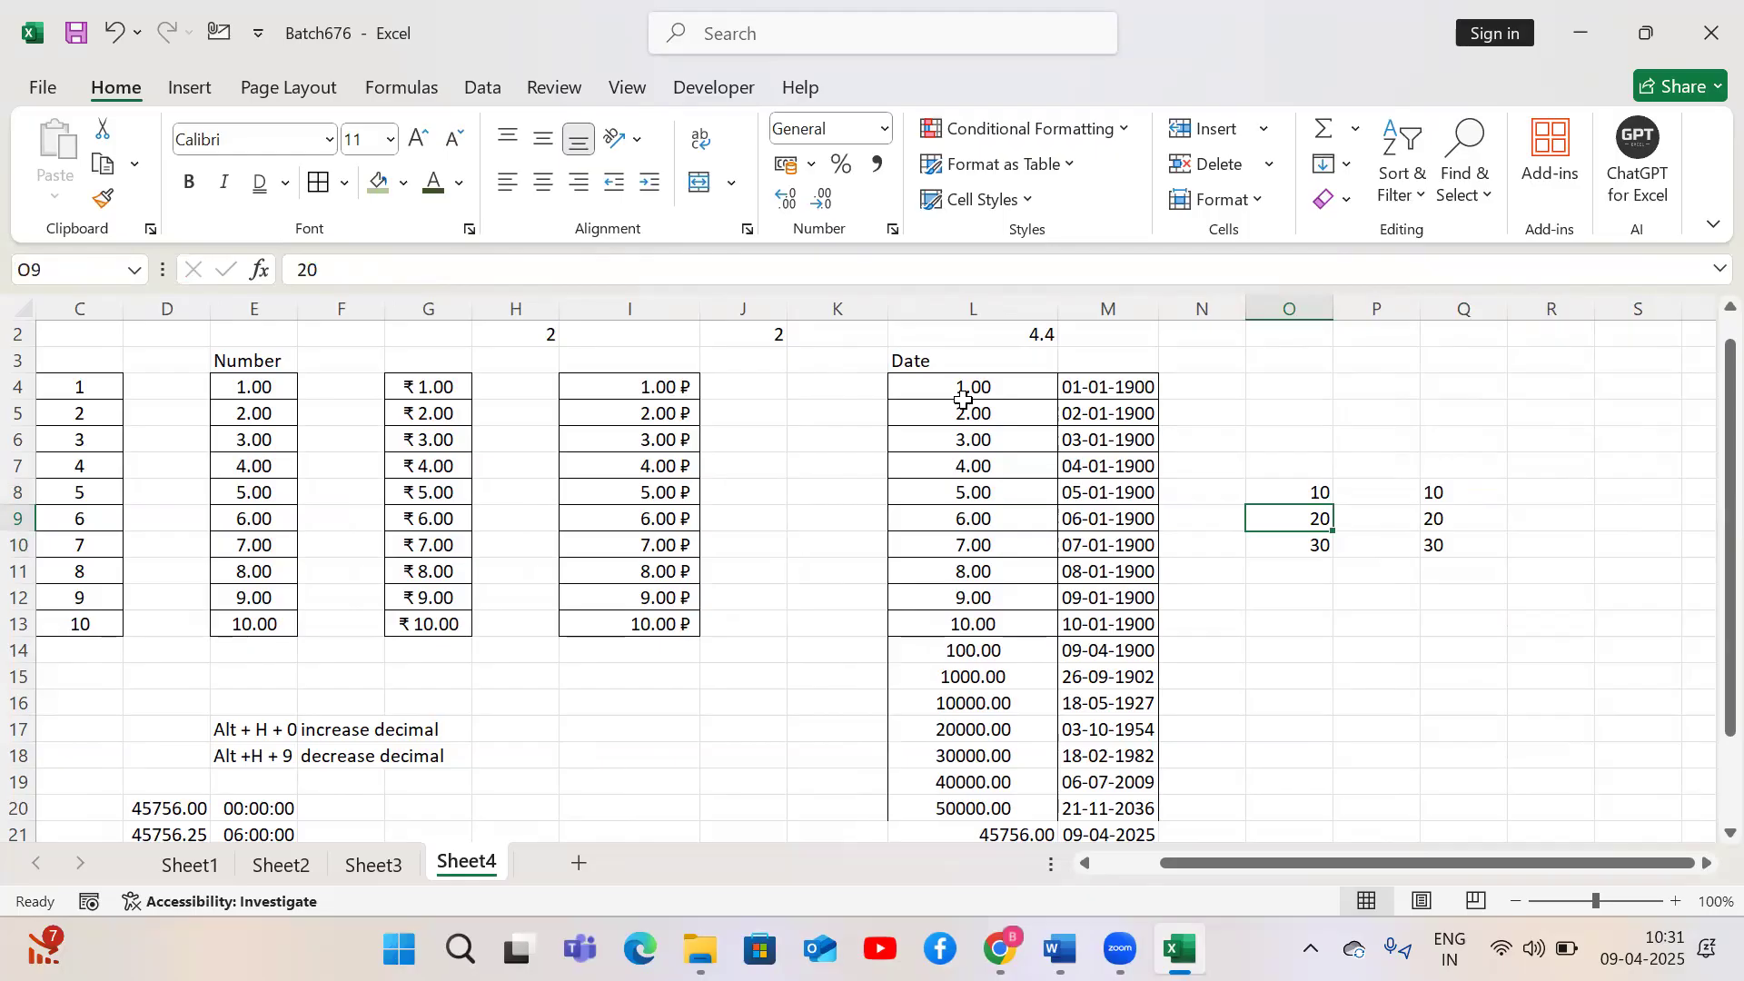
{"action": "left_click", "coordinate": [1296, 567]}
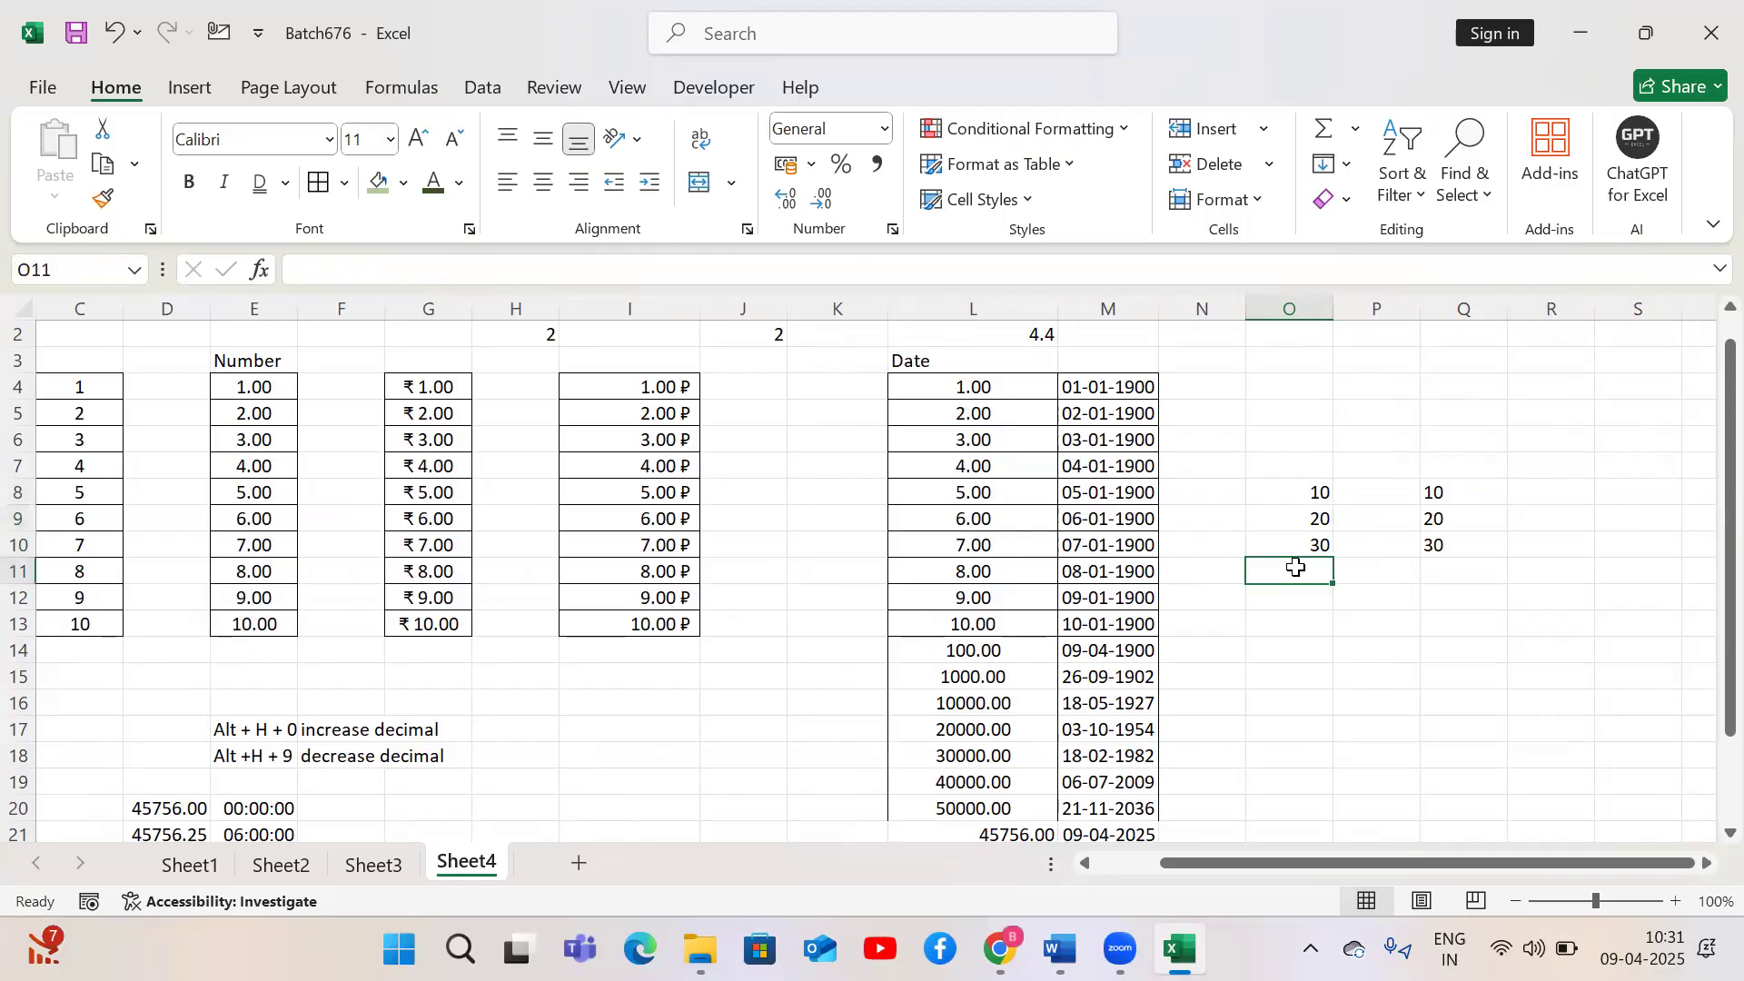
{"action": "key", "text": "alt+equal"}
{"action": "key", "text": "Return"}
Insert an AutoSum in Q11 below the TEXT results
{"action": "left_click", "coordinate": [1295, 567]}
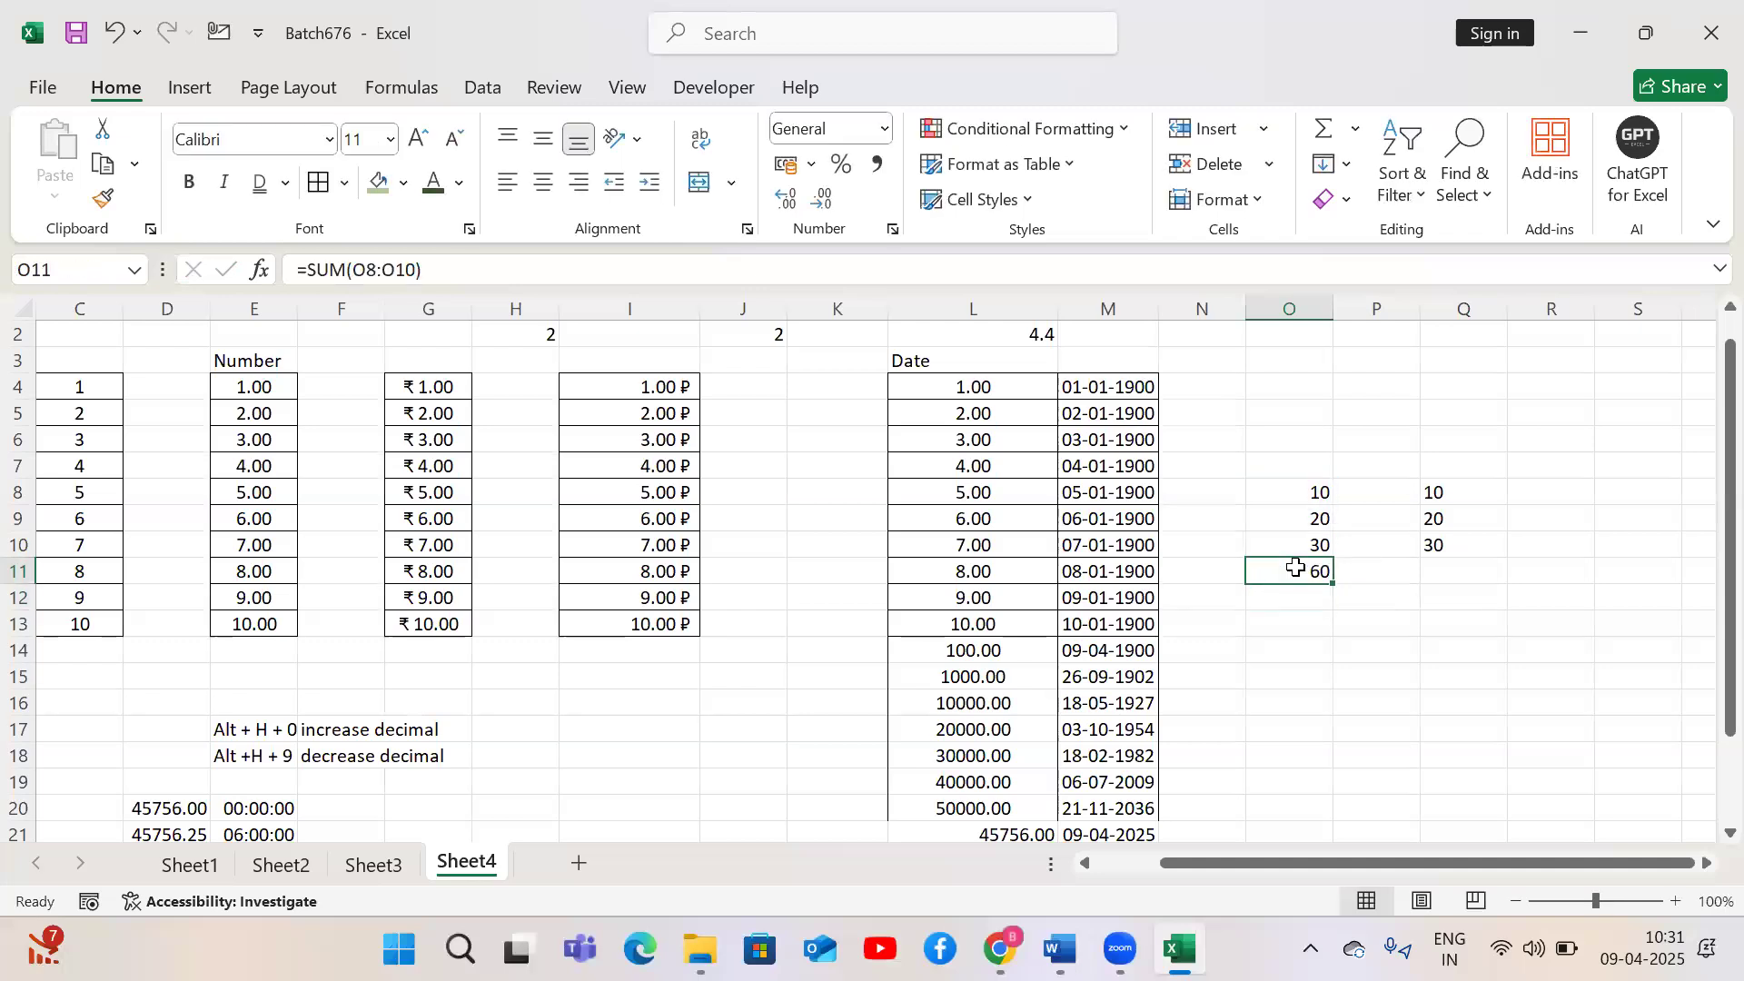
{"action": "key", "text": "Right"}
{"action": "key", "text": "Right"}
{"action": "key", "text": "alt+equal"}
{"action": "key", "text": "Return"}
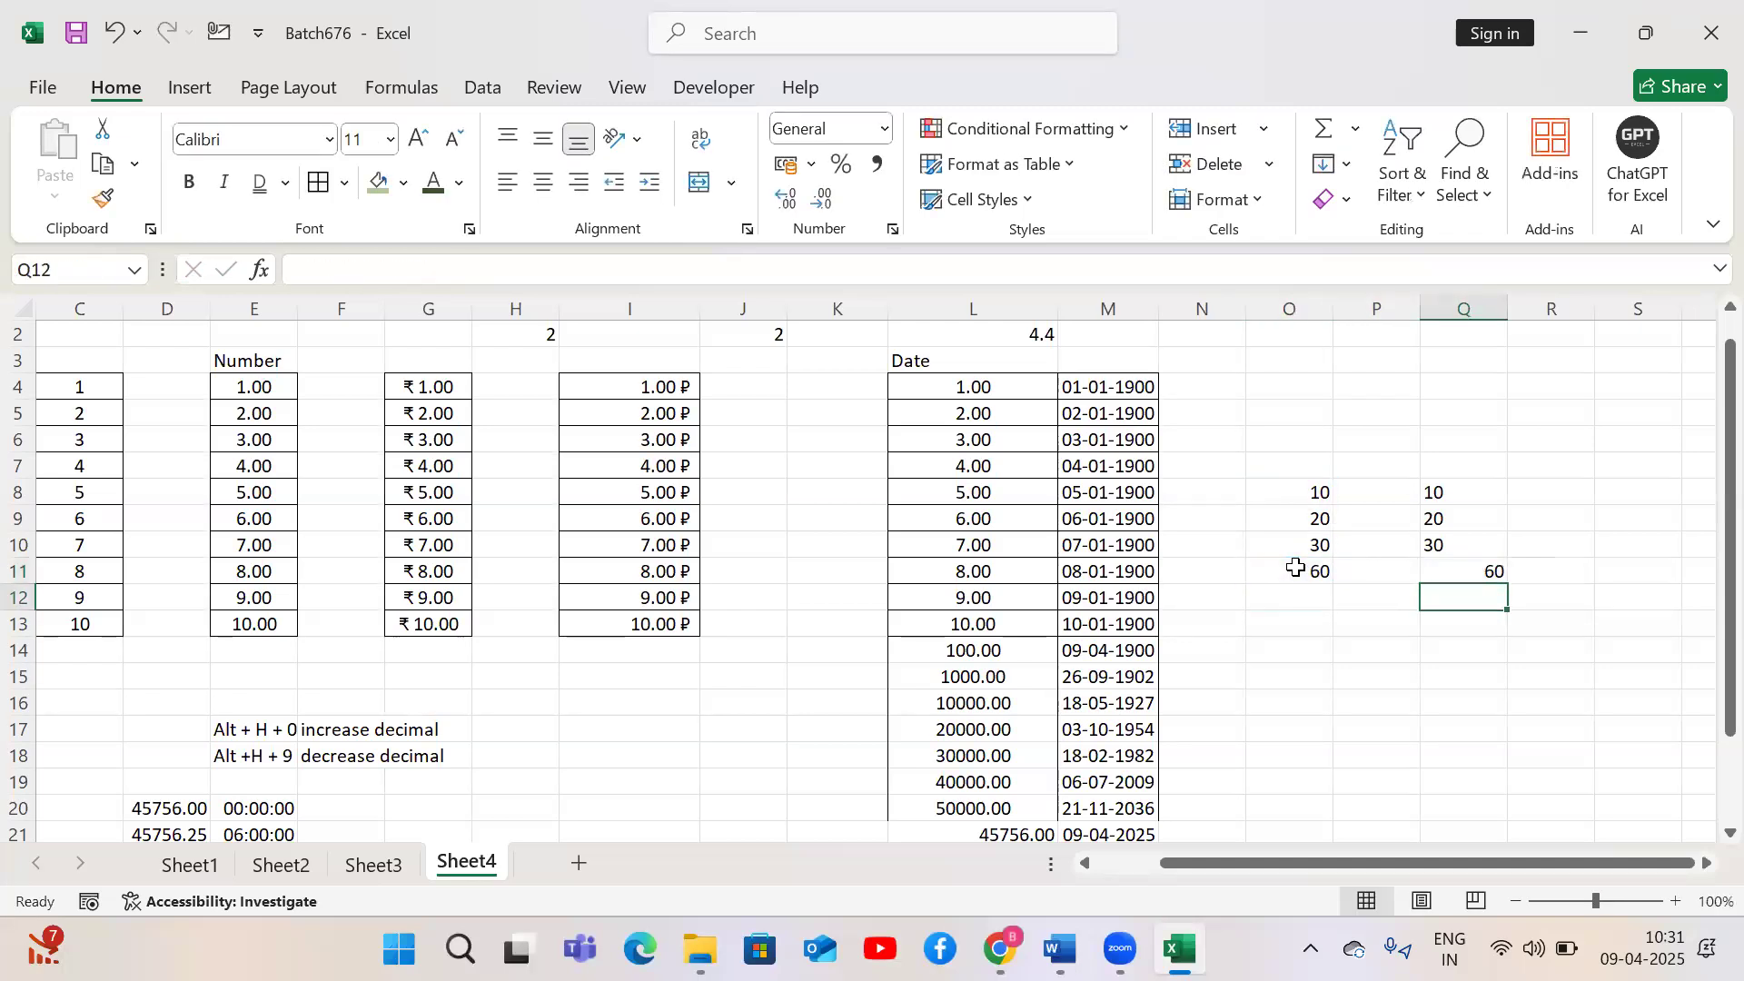
Examine the SUM formula in Q11 and the TEXT values in Q8:Q10
{"action": "key", "text": "Up"}
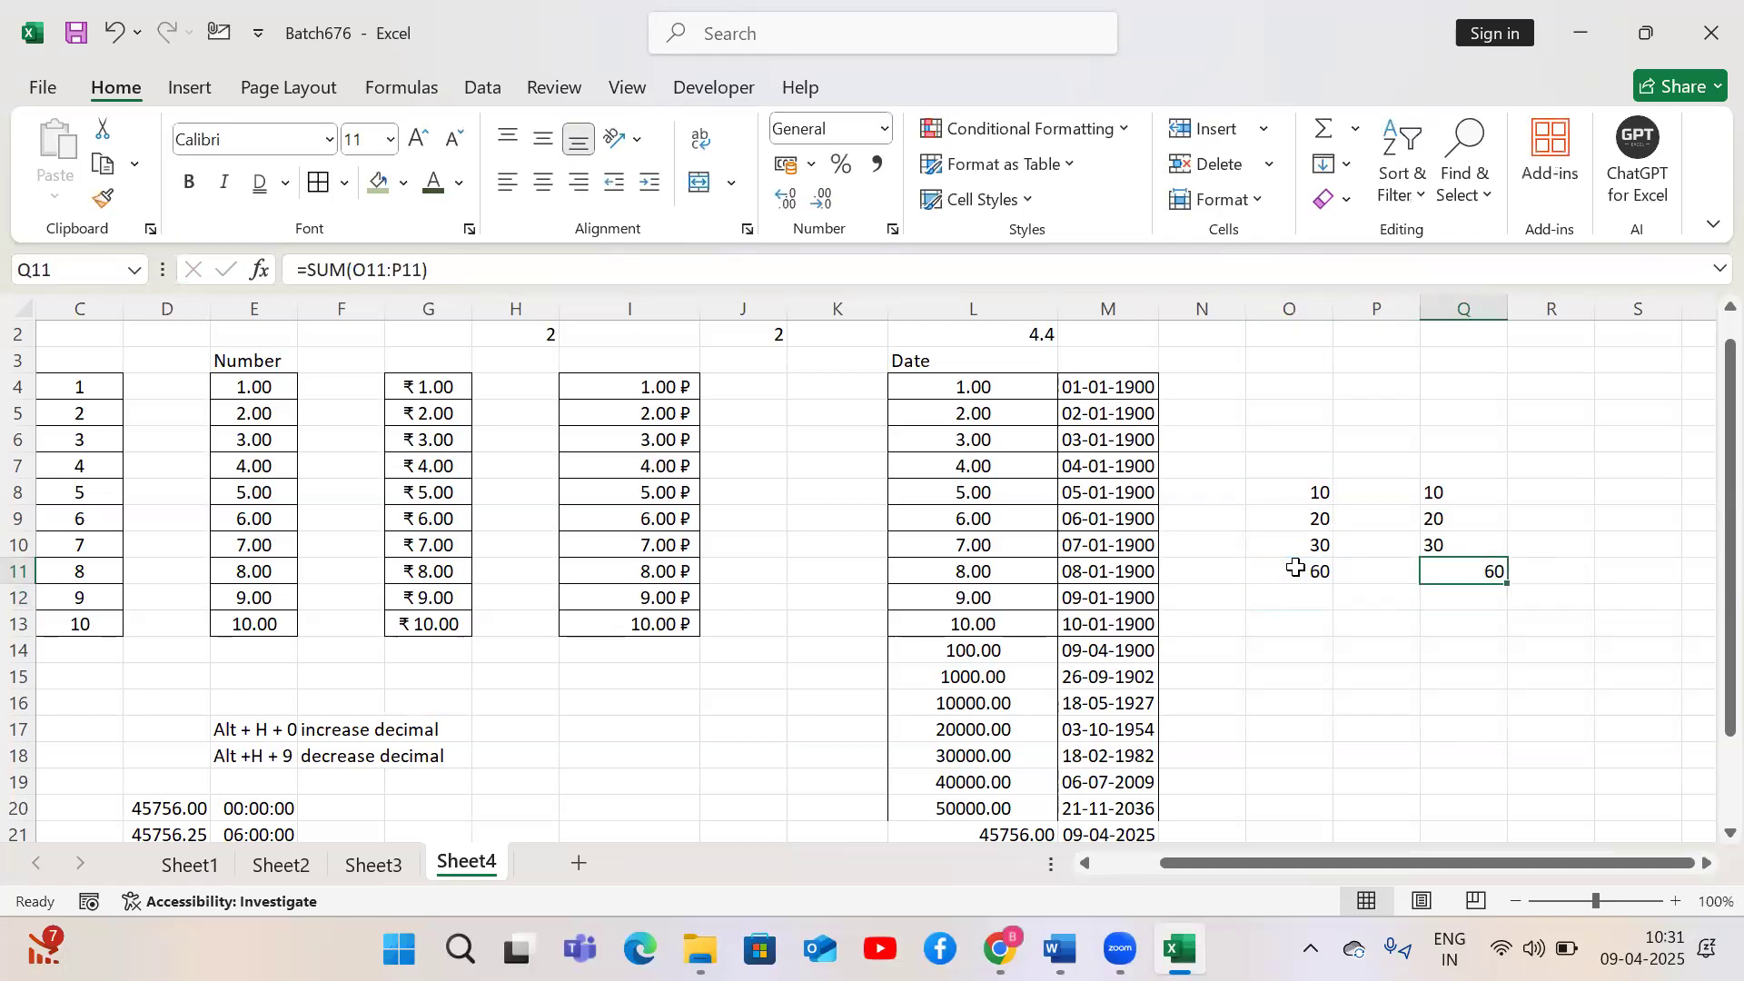
{"action": "double_click", "coordinate": [1468, 572]}
{"action": "key", "text": "Escape"}
{"action": "left_click_drag", "start_coordinate": [1478, 502], "coordinate": [1468, 545]}
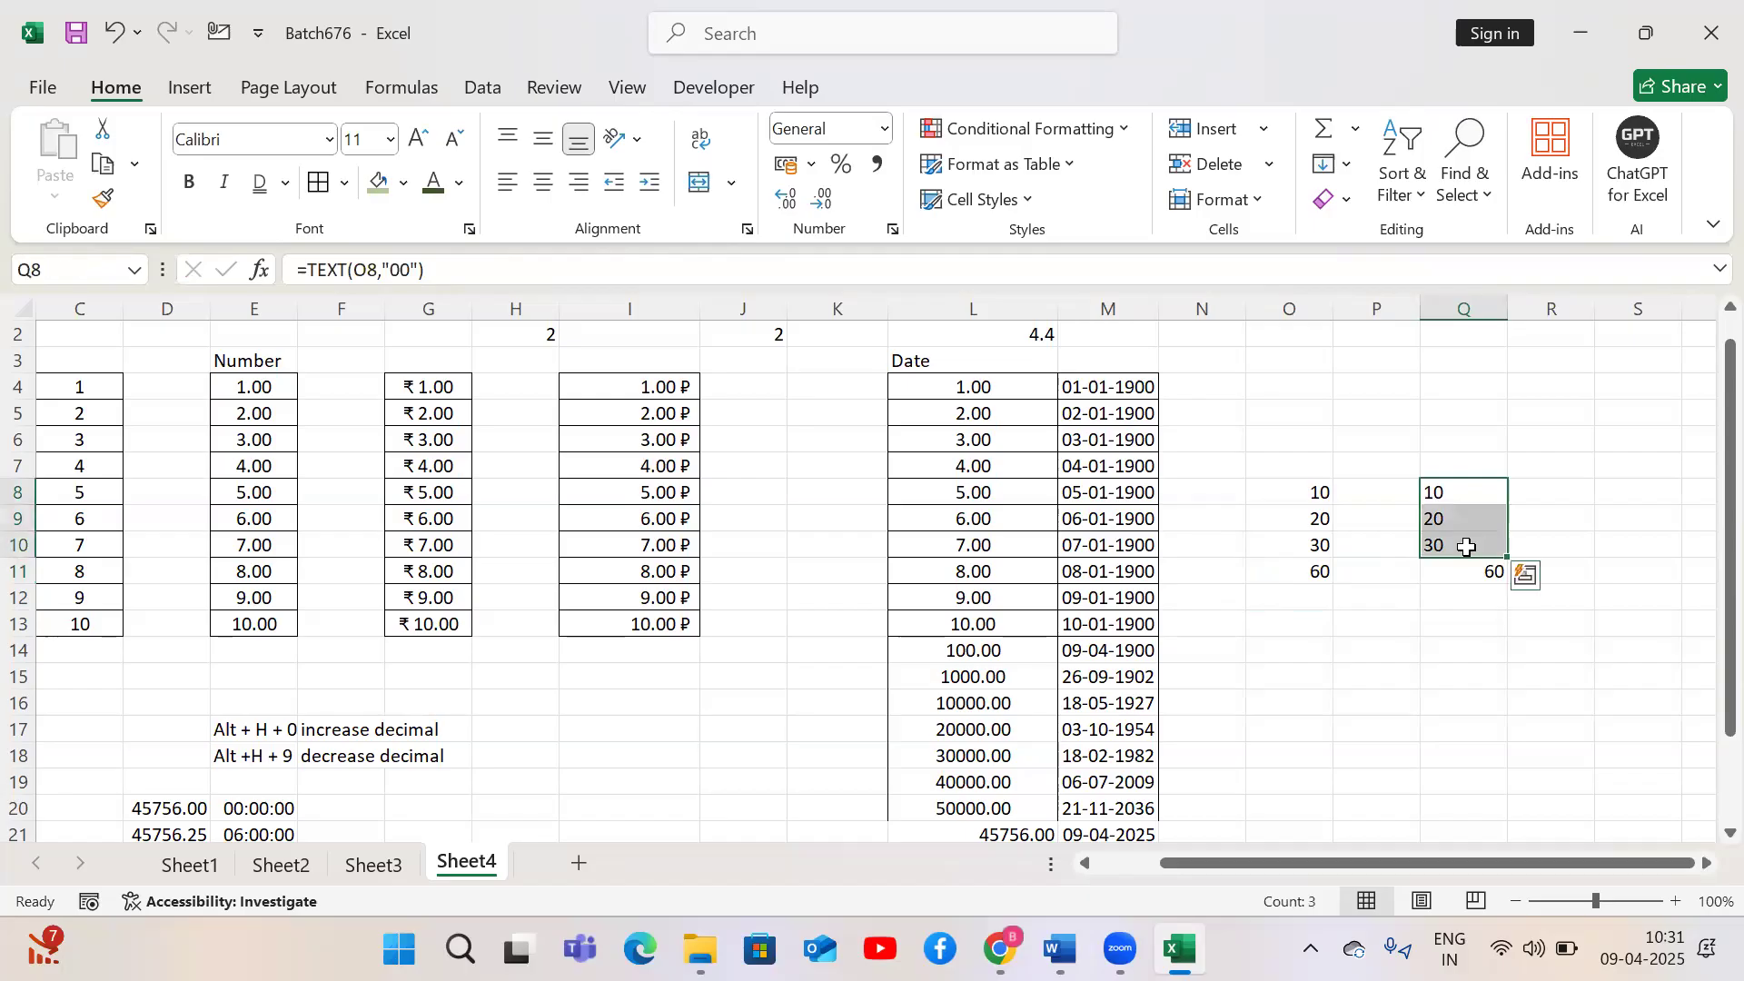
{"action": "left_click", "coordinate": [1453, 700]}
{"action": "left_click", "coordinate": [1481, 645]}
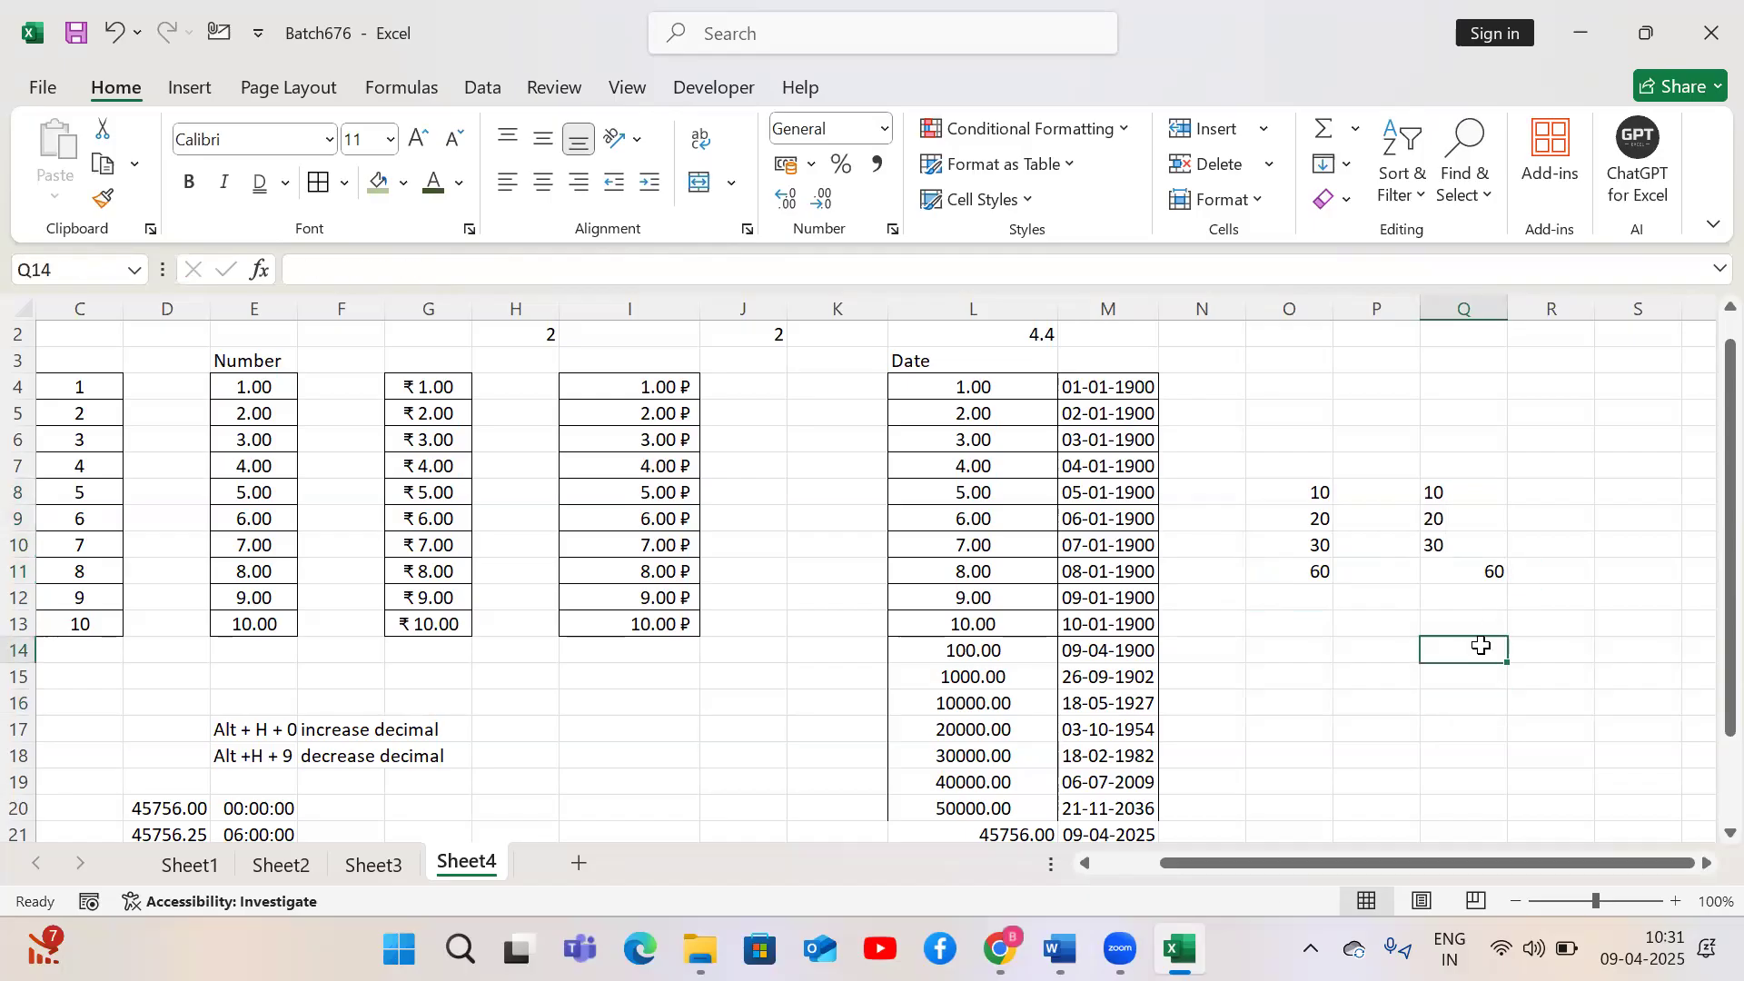
{"action": "key", "text": "Up"}
{"action": "key", "text": "Up"}
{"action": "key", "text": "Up"}
{"action": "key", "text": "Up"}
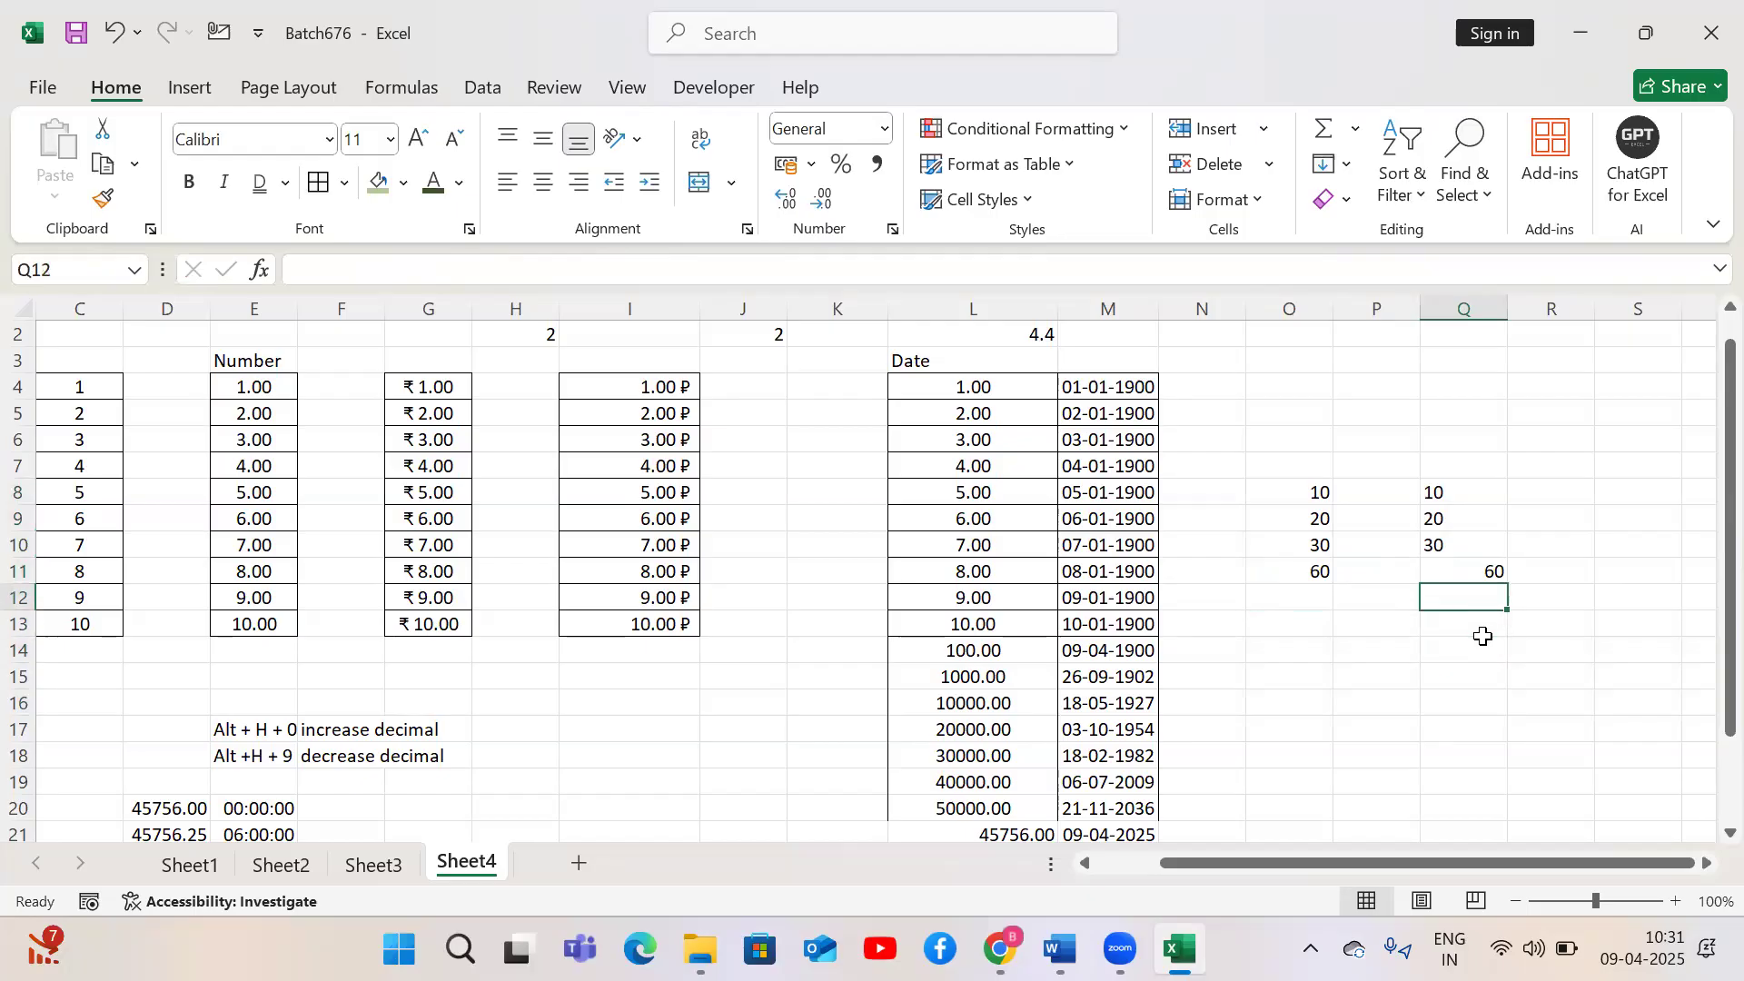
Clear the TEXT results and their total from Q8:Q11
{"action": "key", "text": "Up"}
{"action": "key", "text": "Up"}
{"action": "key", "text": "shift+Down"}
{"action": "key", "text": "shift+Down"}
{"action": "key", "text": "shift+Down"}
{"action": "key", "text": "Delete"}
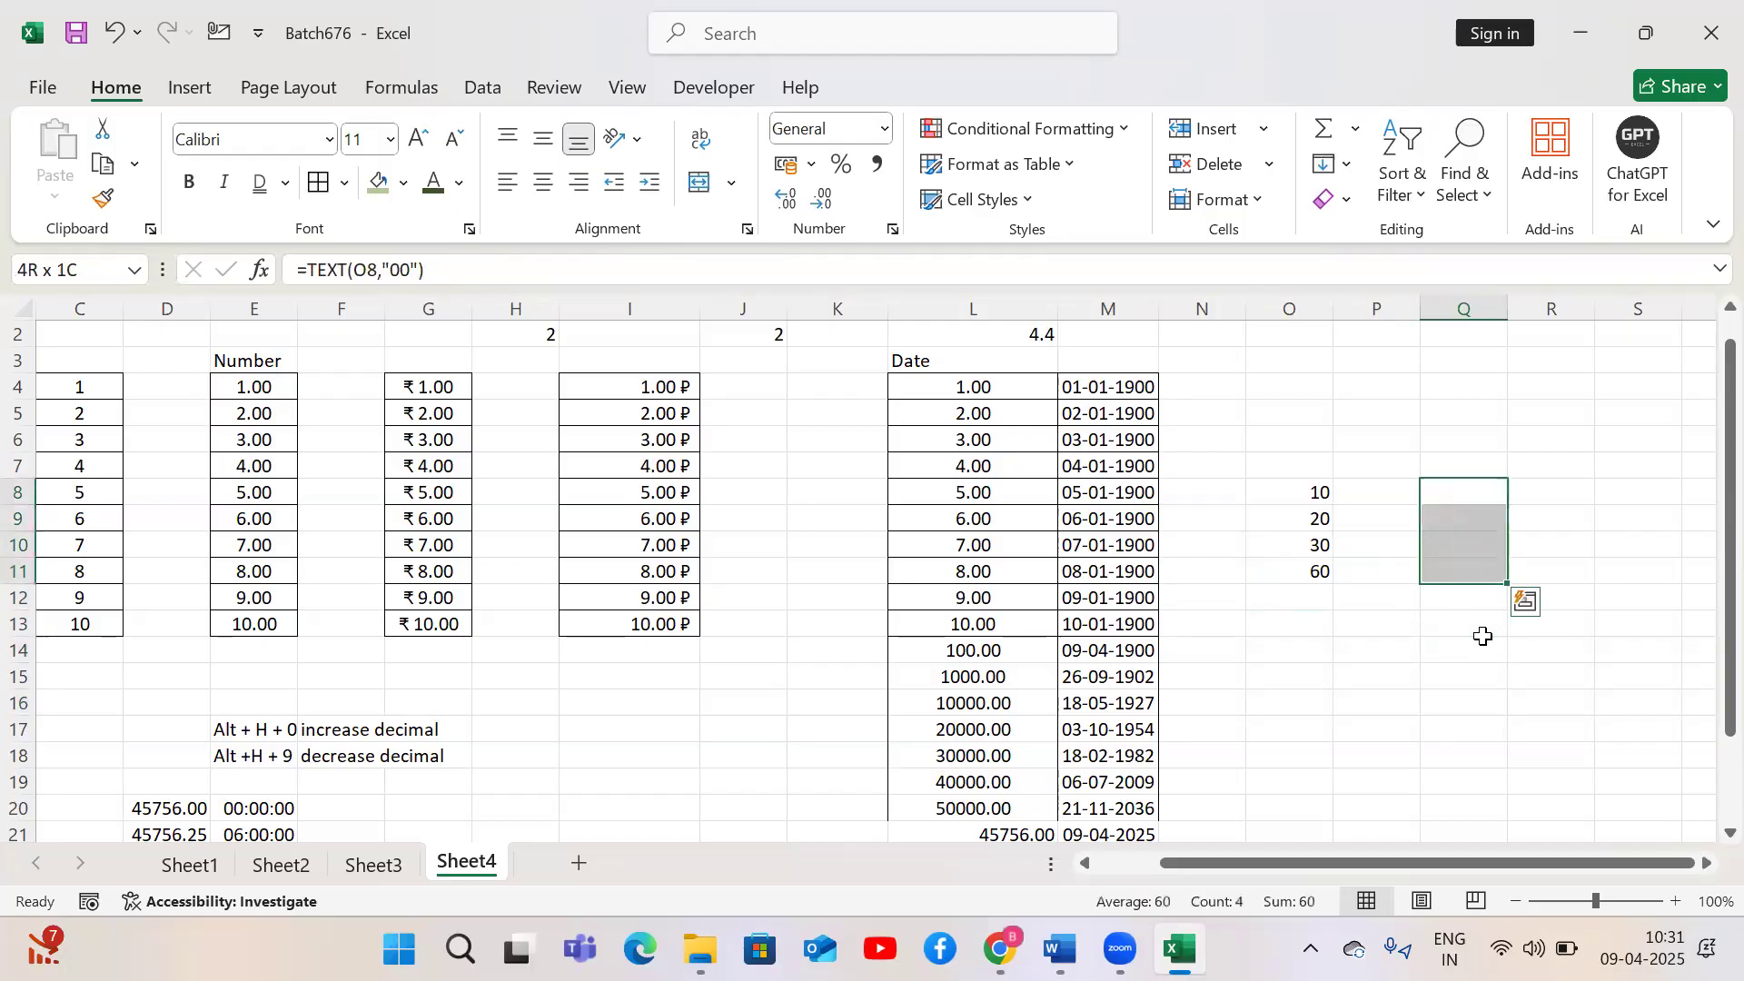
Select the values in column L down to the end of the list
{"action": "key", "text": "Left"}
{"action": "key", "text": "Left"}
{"action": "key", "text": "Left"}
{"action": "key", "text": "Left"}
{"action": "key", "text": "Left"}
{"action": "key", "text": "Up"}
{"action": "key", "text": "Up"}
{"action": "key", "text": "Up"}
{"action": "key", "text": "Up"}
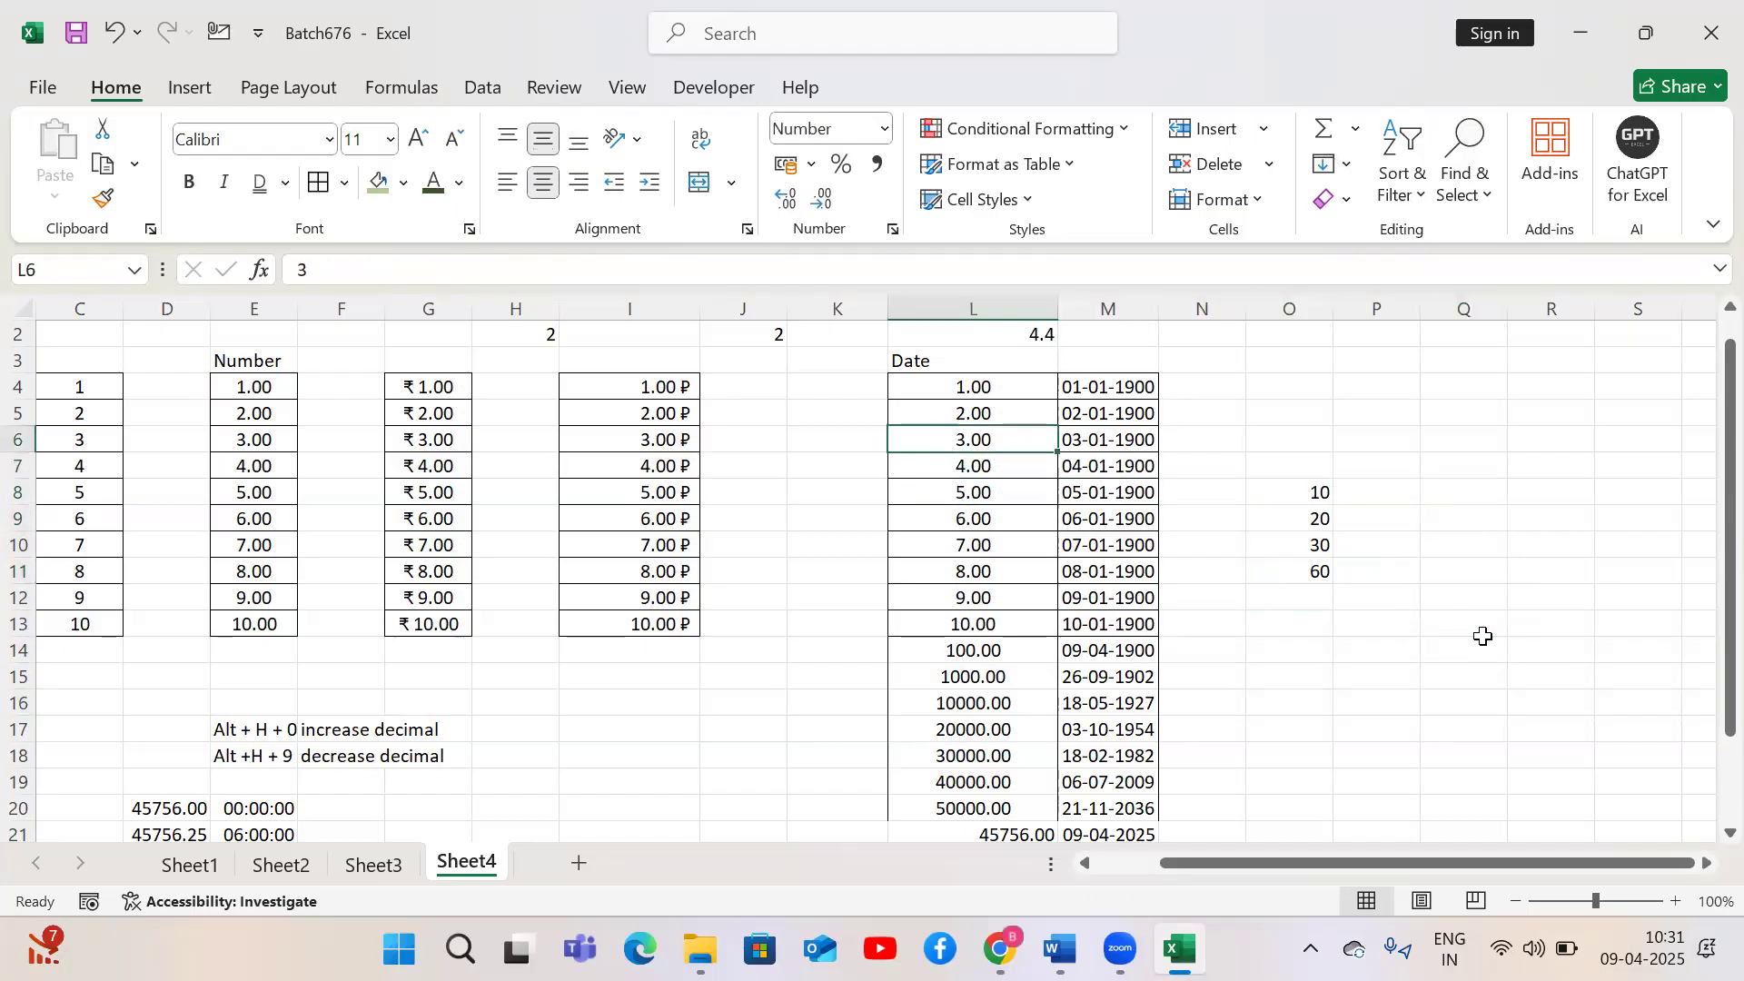
{"action": "key", "text": "ctrl+shift+Down"}
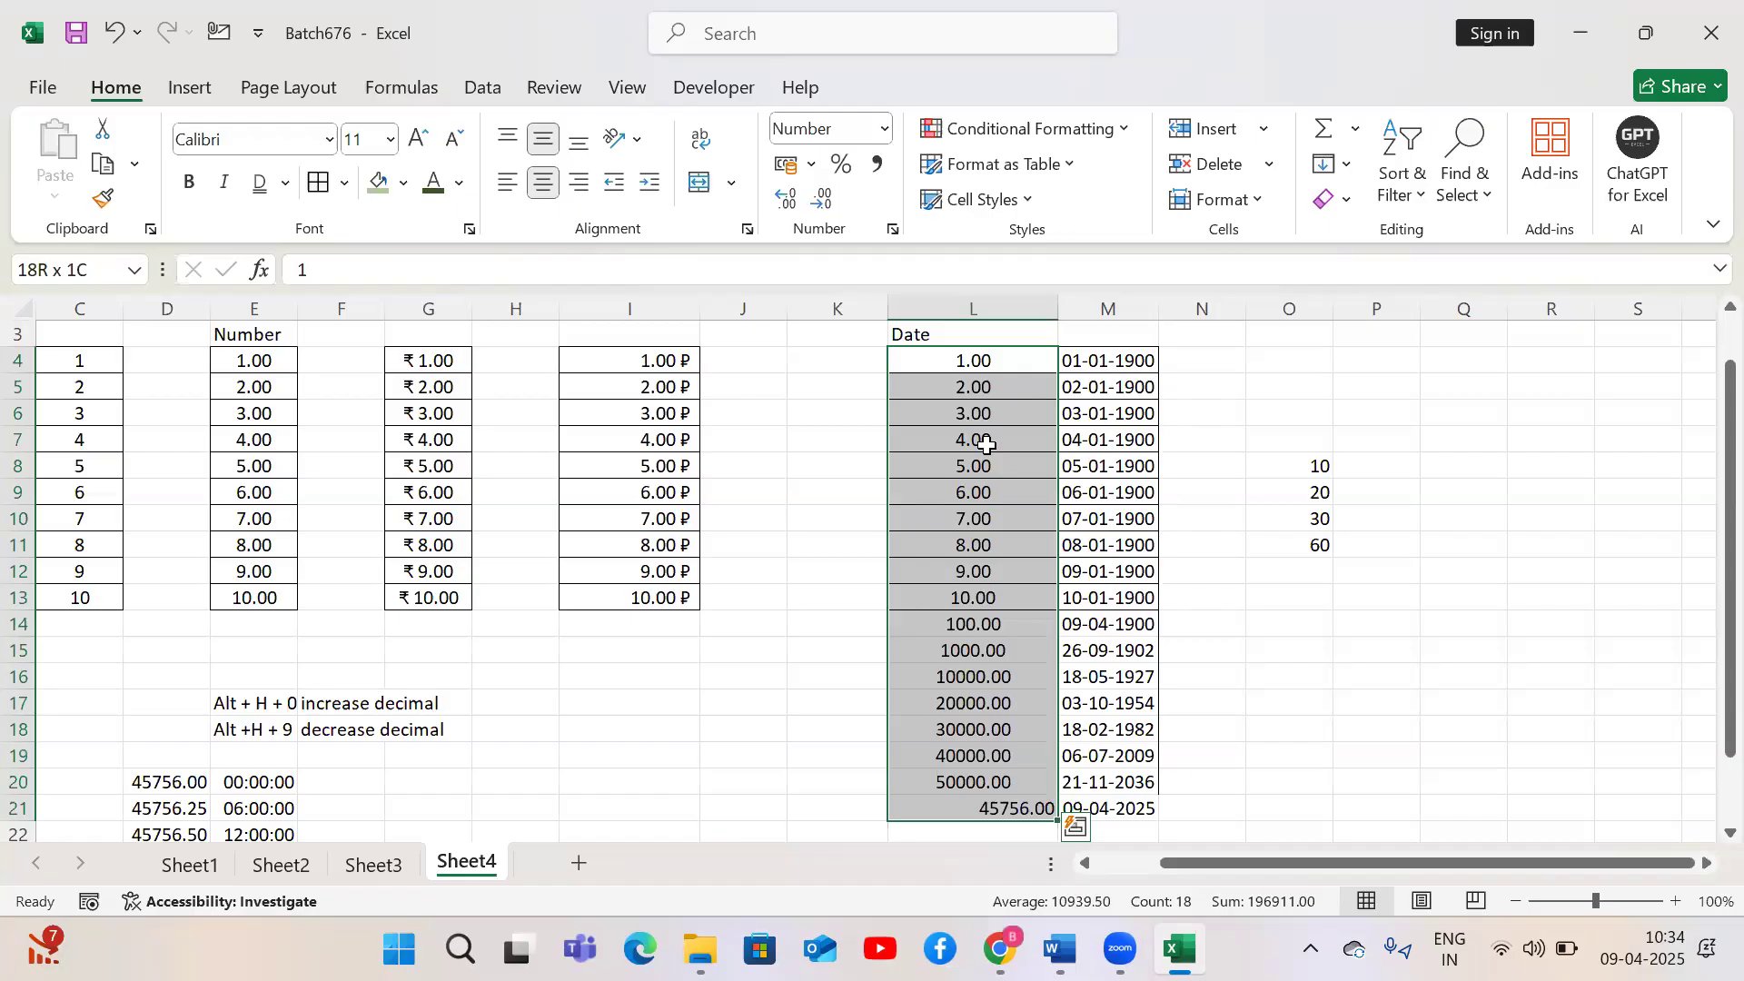
Add a new sheet and enter a sample name in F6
{"action": "left_click", "coordinate": [581, 858]}
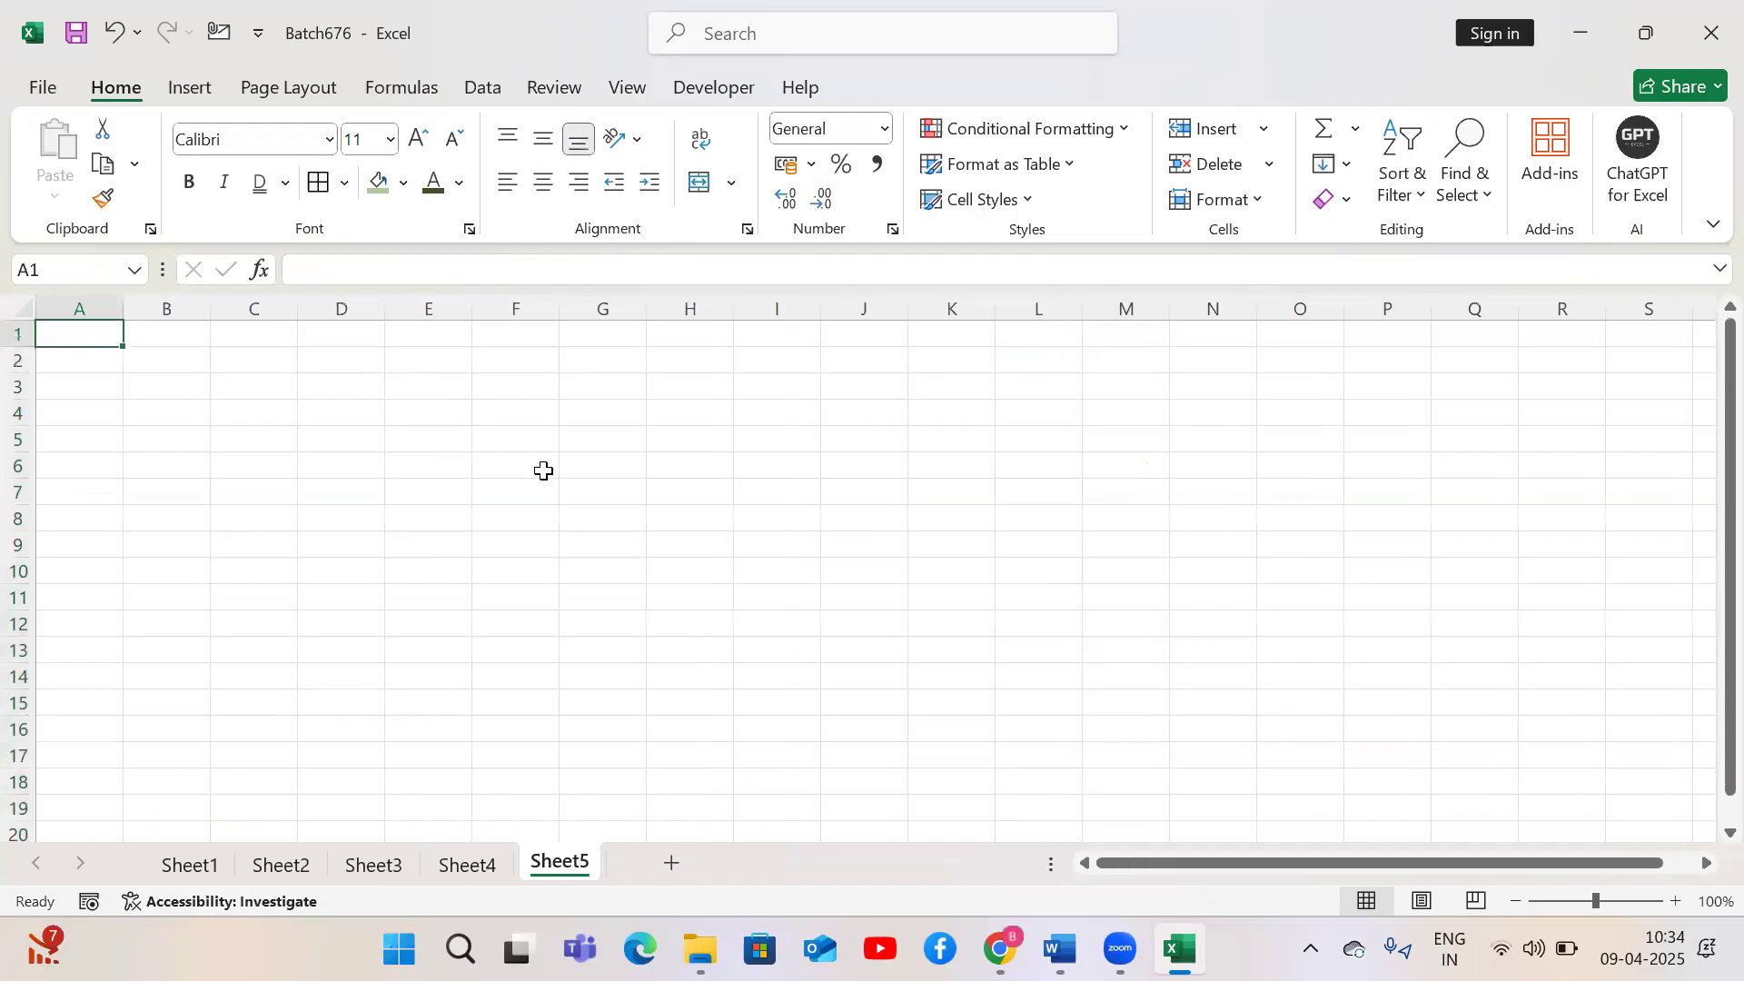
{"action": "left_click", "coordinate": [543, 470]}
{"action": "type", "text": "Raghu"}
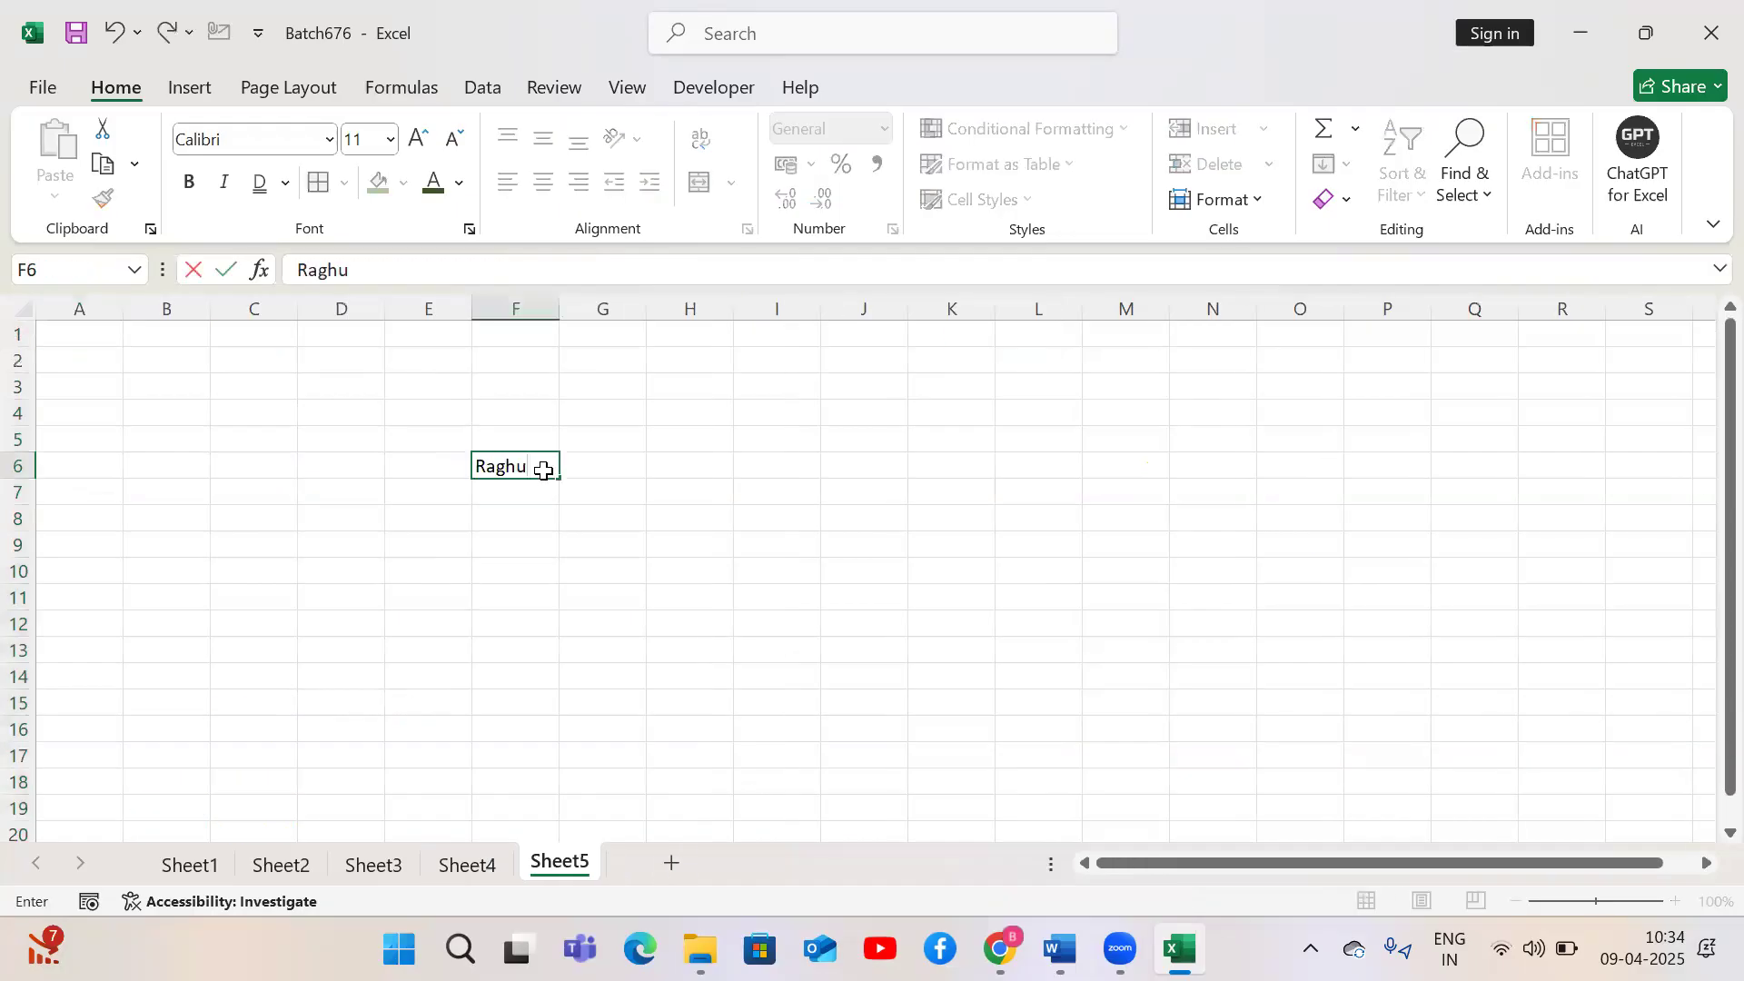
{"action": "key", "text": "Return"}
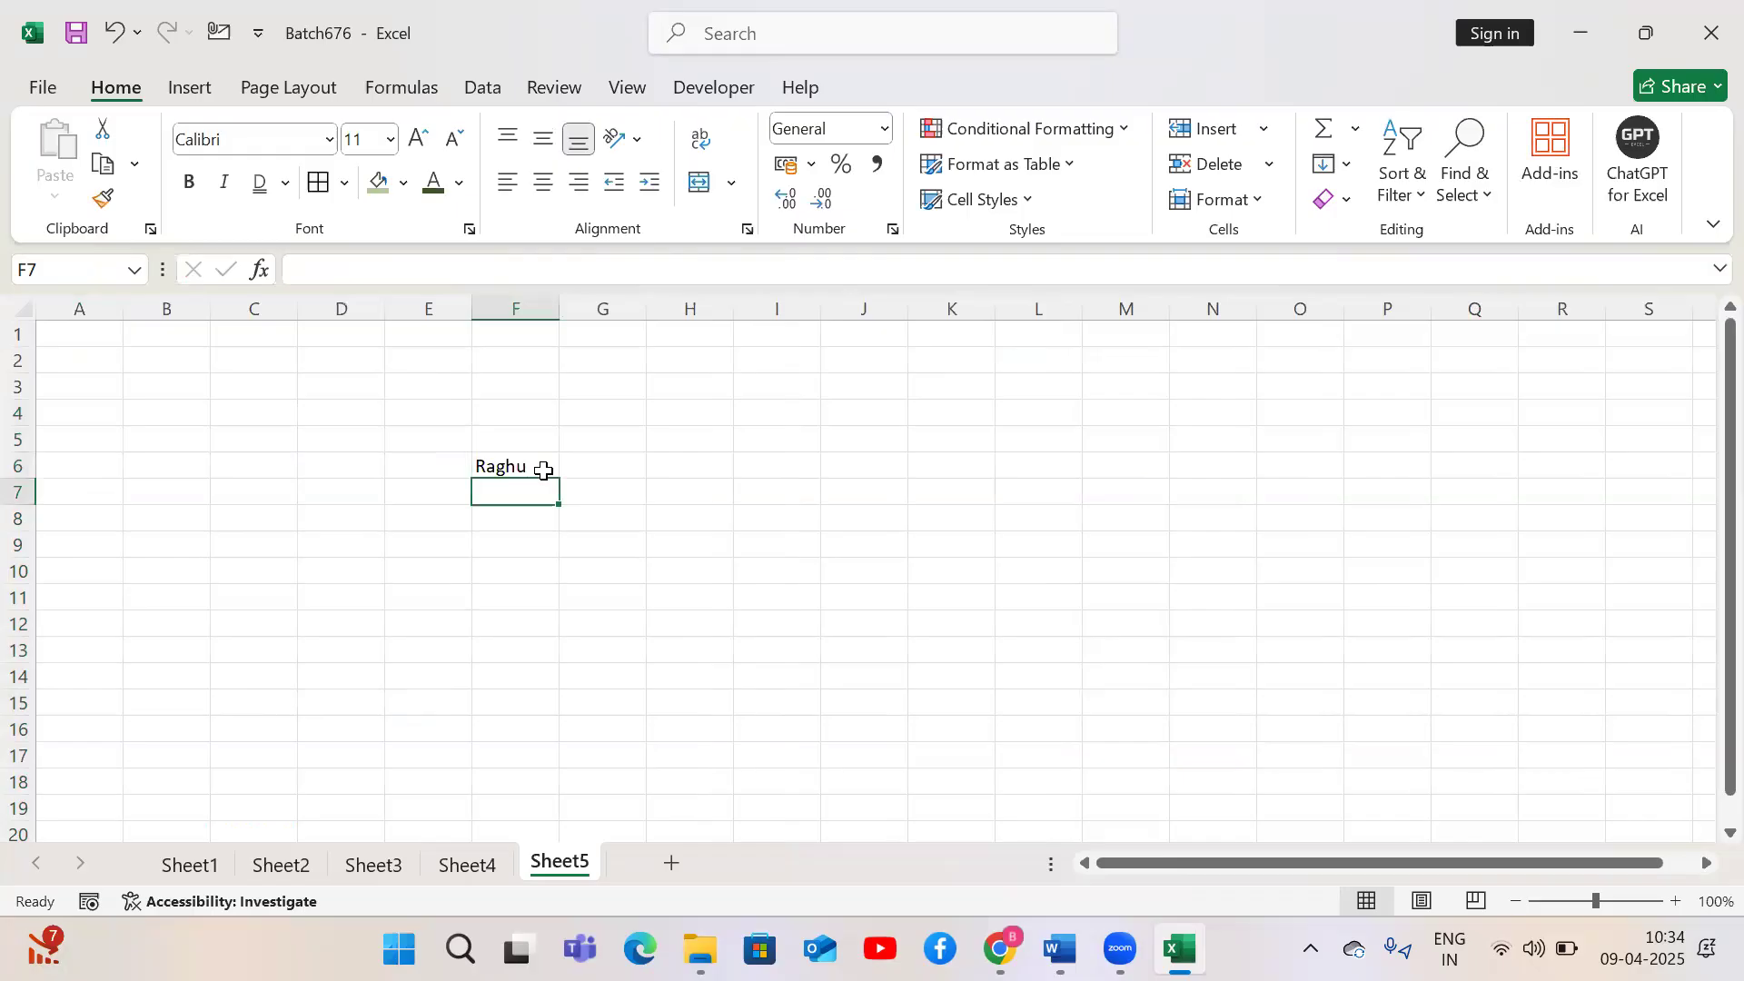
Enter a second spelling of the same name in F7, below the first
{"action": "left_click", "coordinate": [537, 473]}
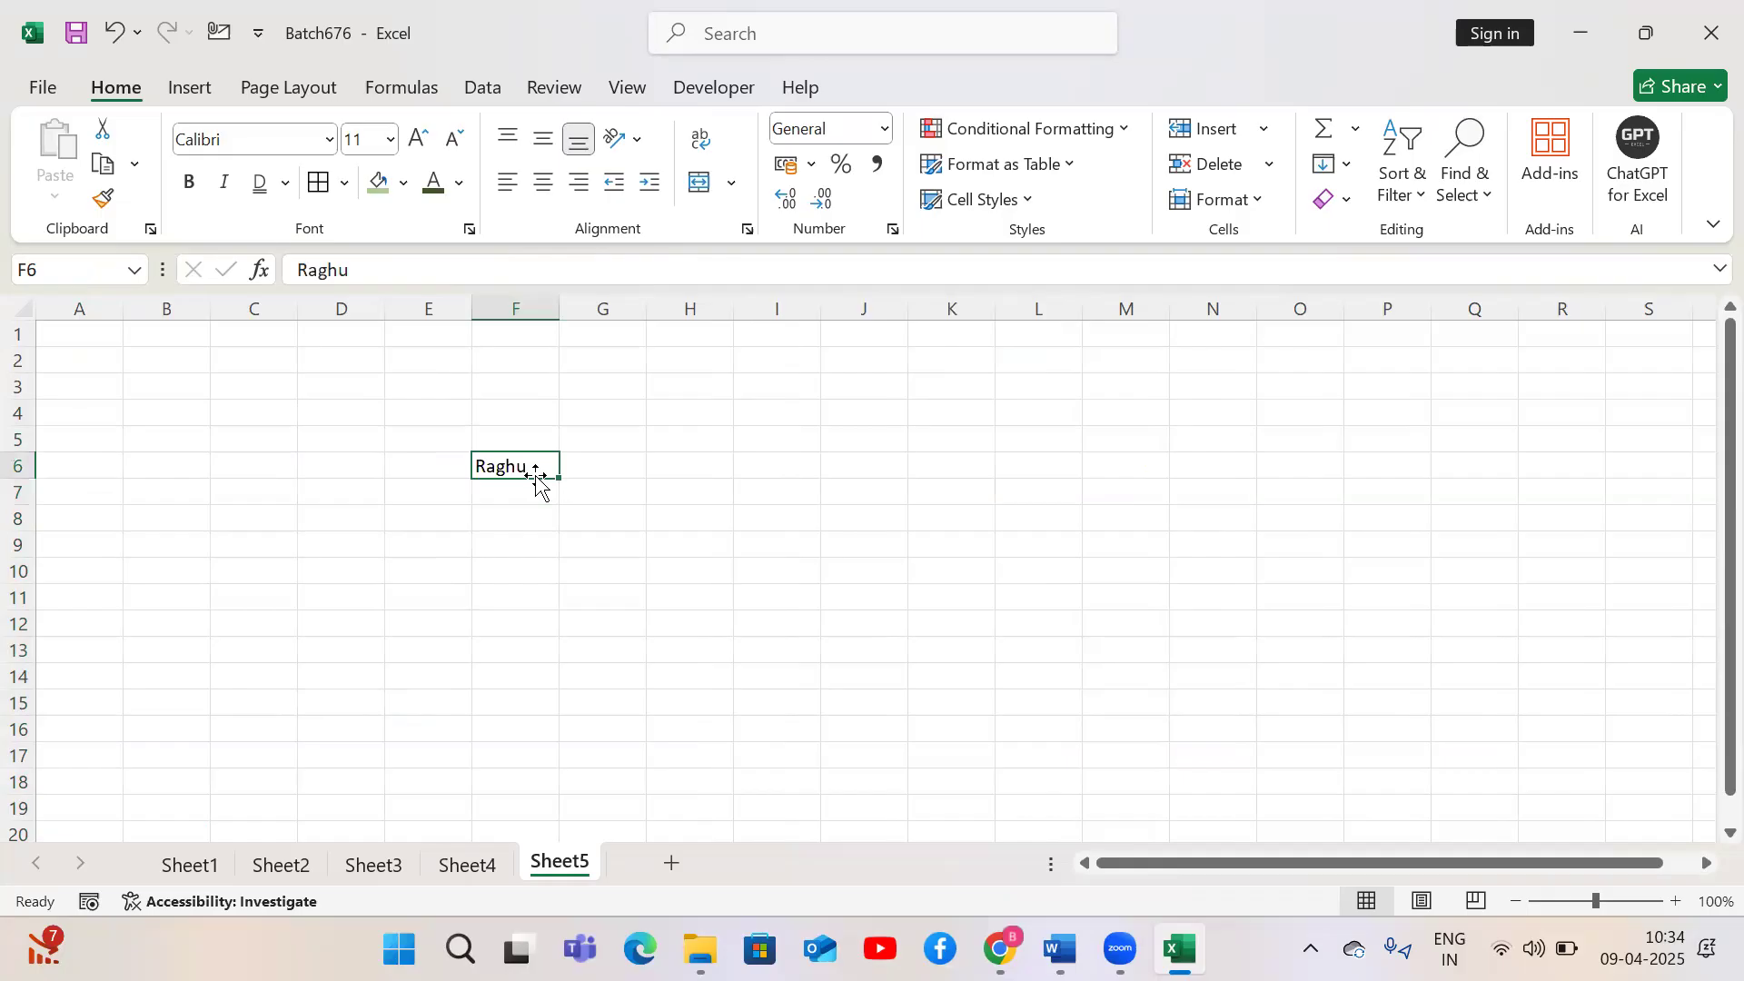
{"action": "key", "text": "Return"}
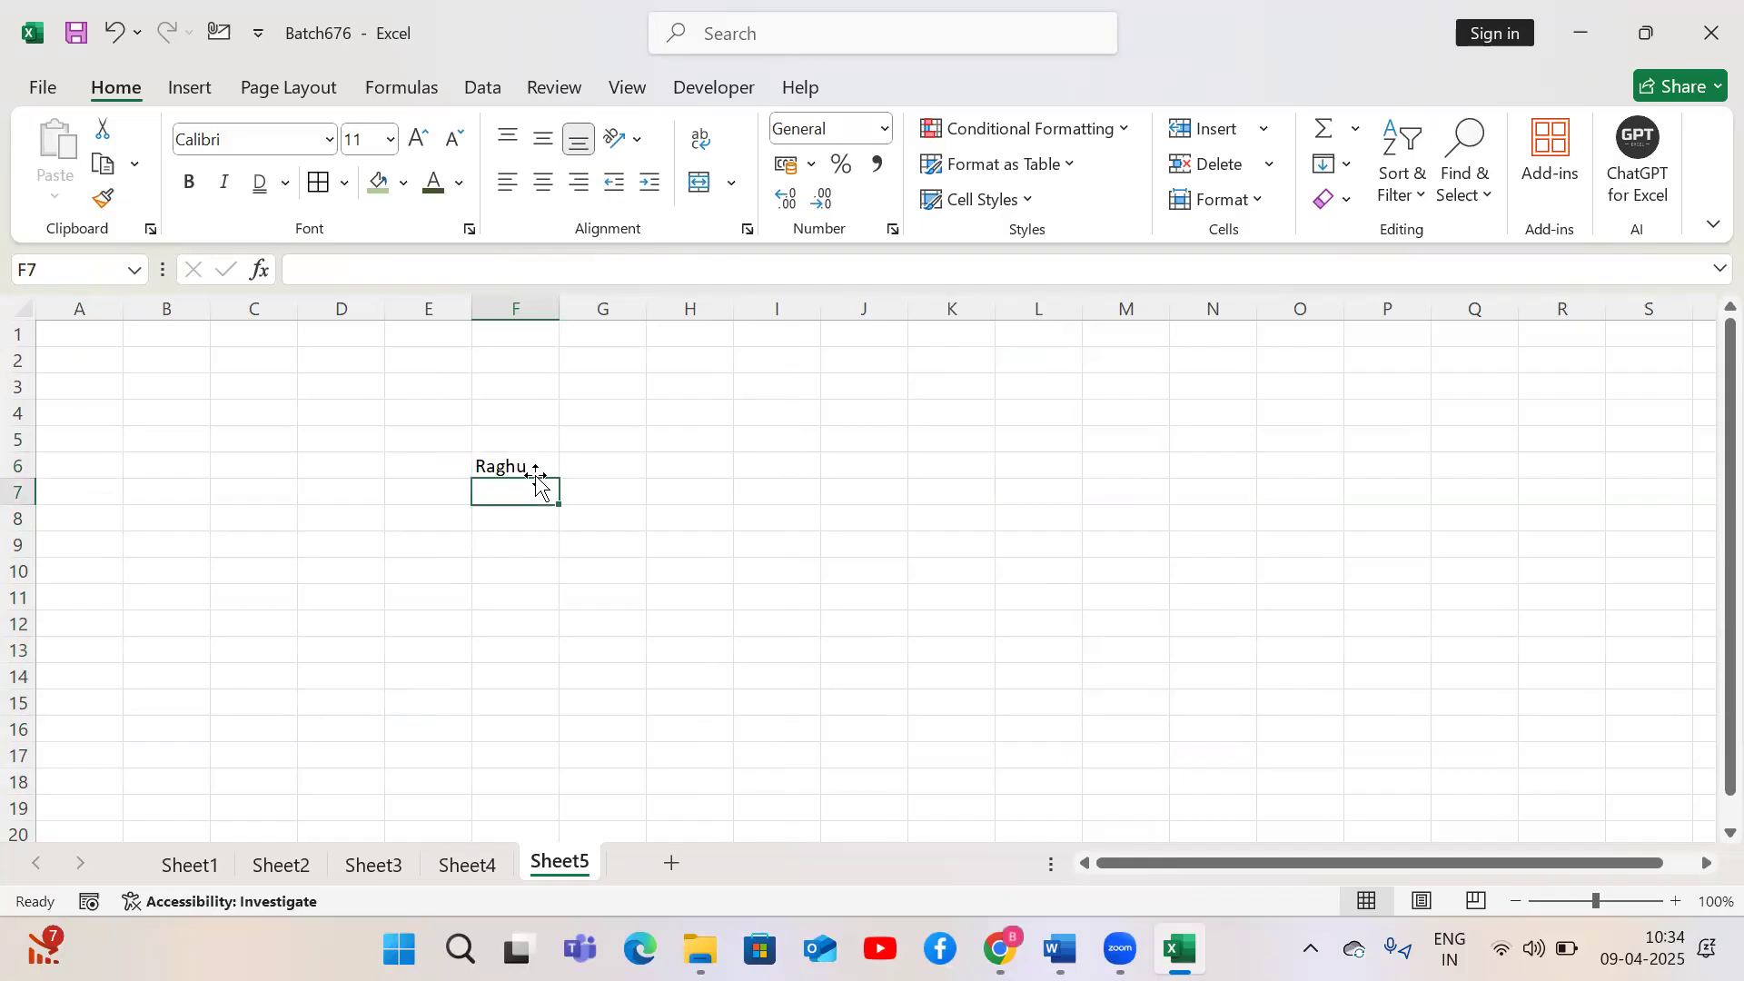
{"action": "type", "text": "Raaghu"}
{"action": "key", "text": "Return"}
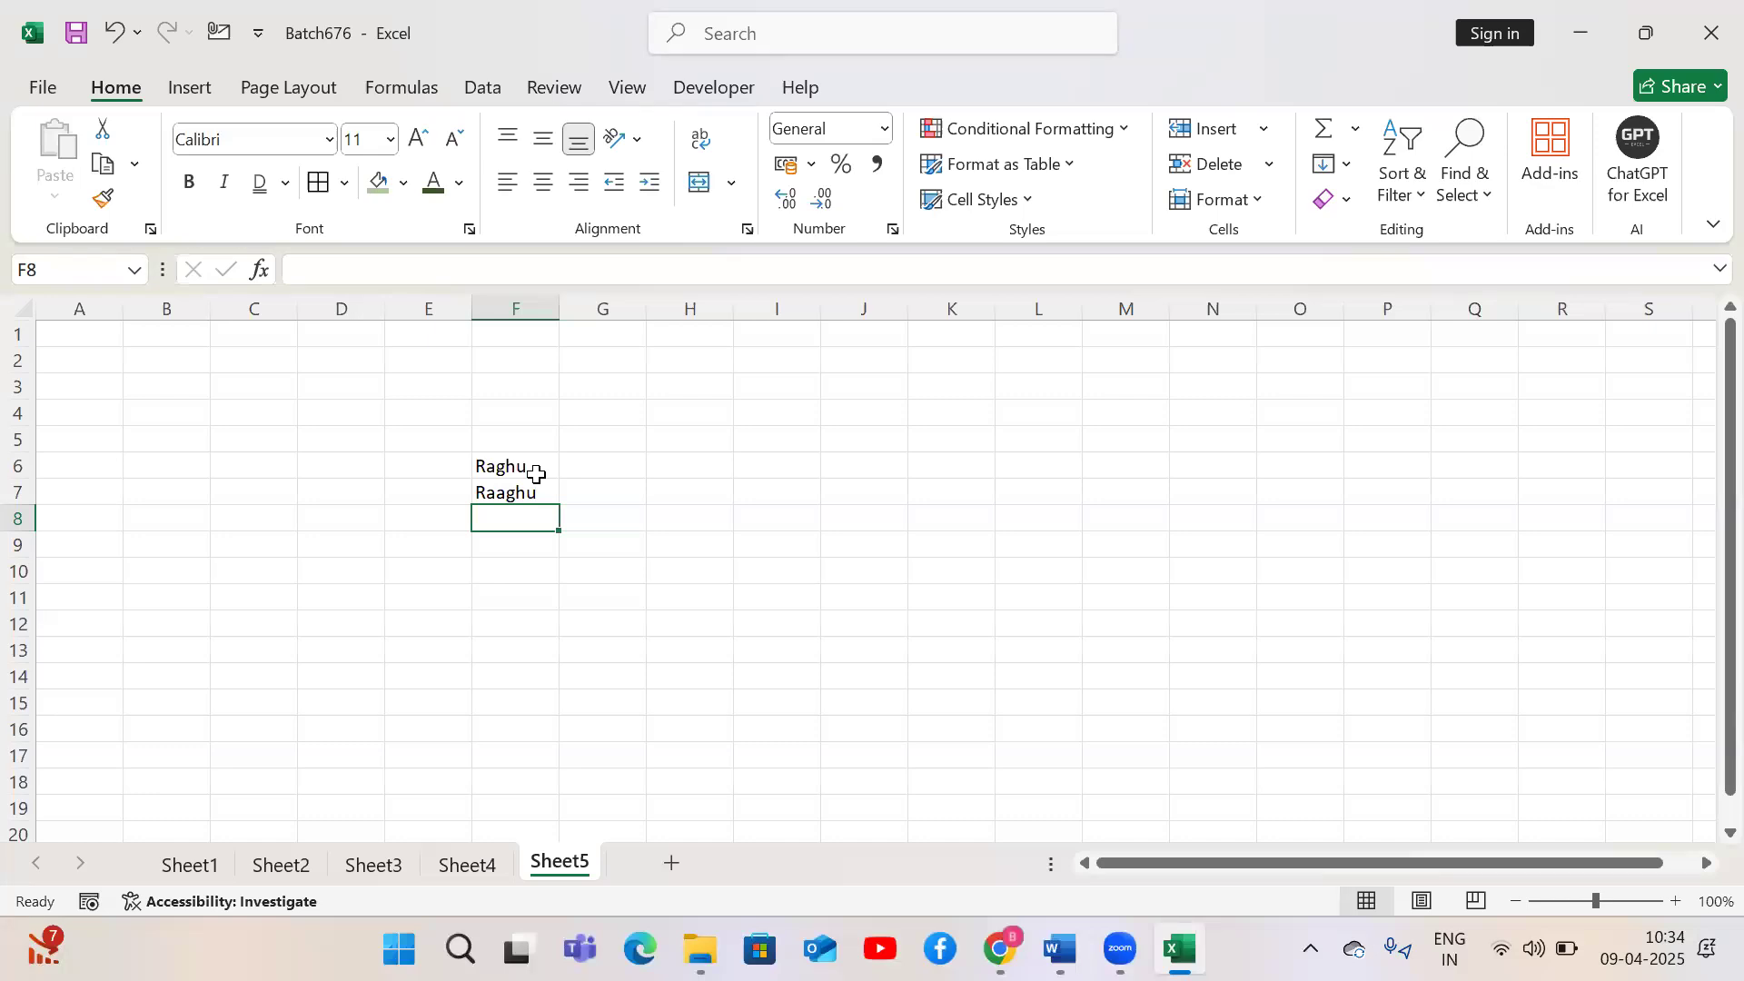
Compare the two name entries in F6 and F7, then return to Sheet4 and select L7
{"action": "key", "text": "Down"}
{"action": "key", "text": "Down"}
{"action": "key", "text": "Down"}
{"action": "key", "text": "Down"}
{"action": "key", "text": "Down"}
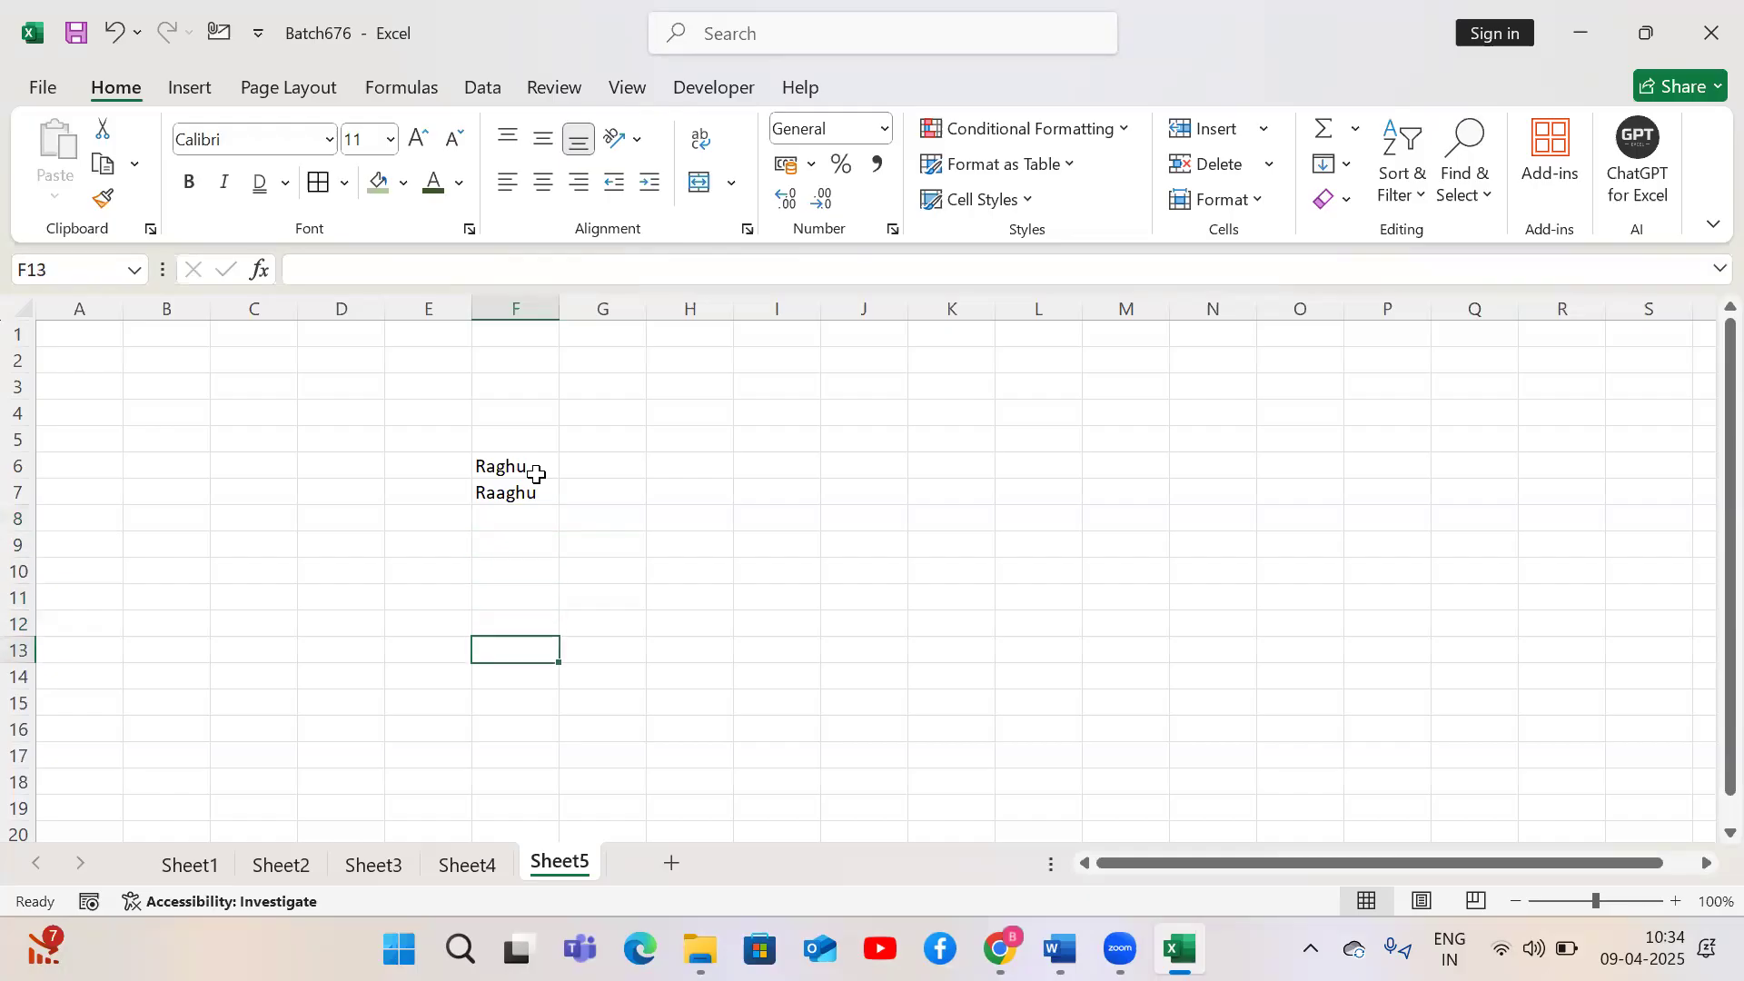
{"action": "left_click", "coordinate": [538, 486]}
{"action": "left_click", "coordinate": [538, 470]}
{"action": "left_click", "coordinate": [536, 483]}
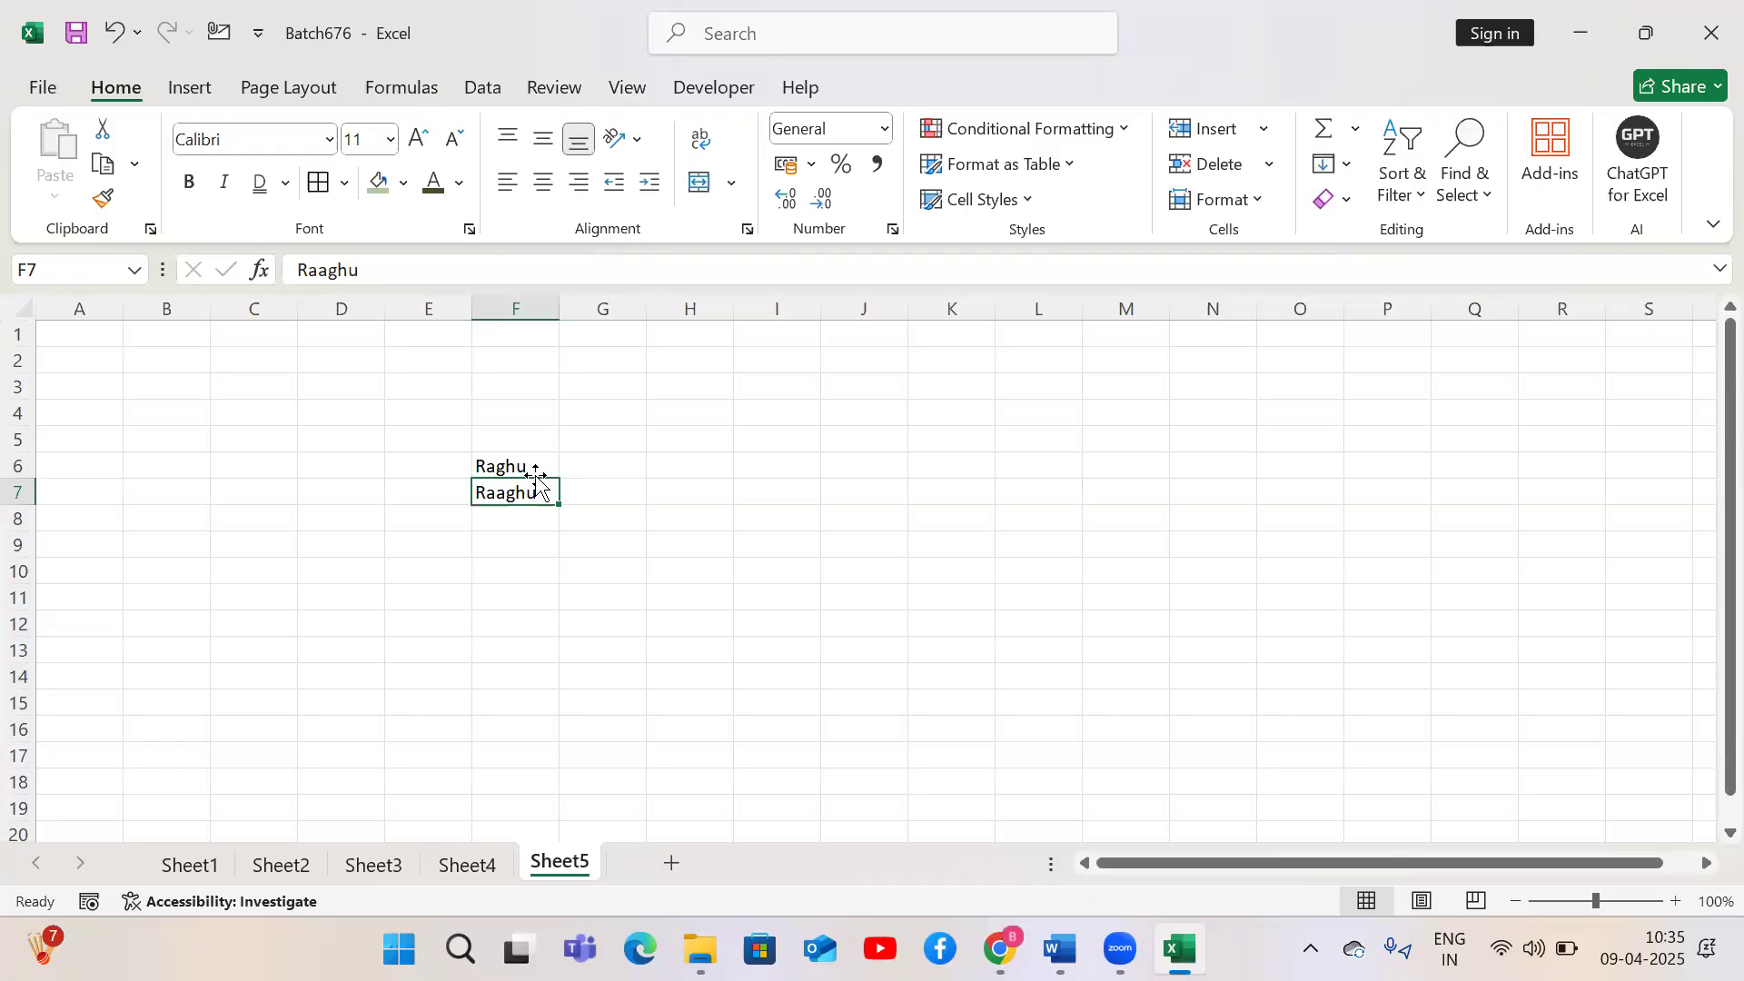
{"action": "left_click", "coordinate": [469, 864]}
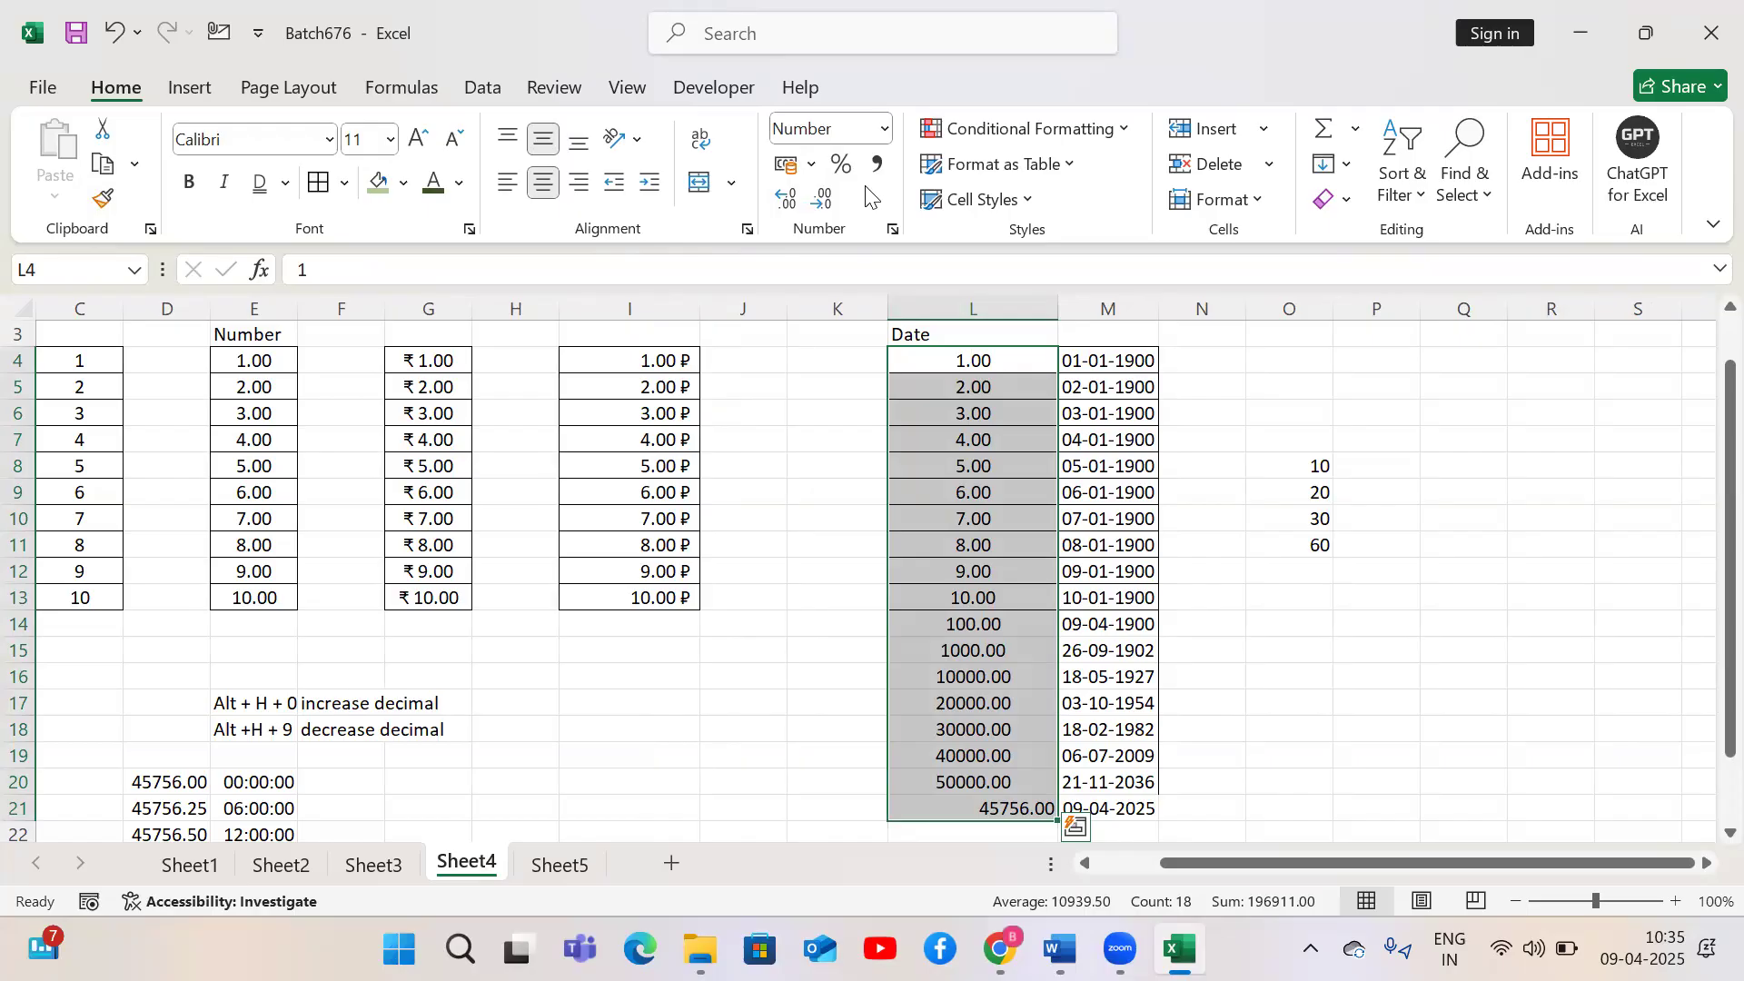
{"action": "left_click", "coordinate": [933, 429]}
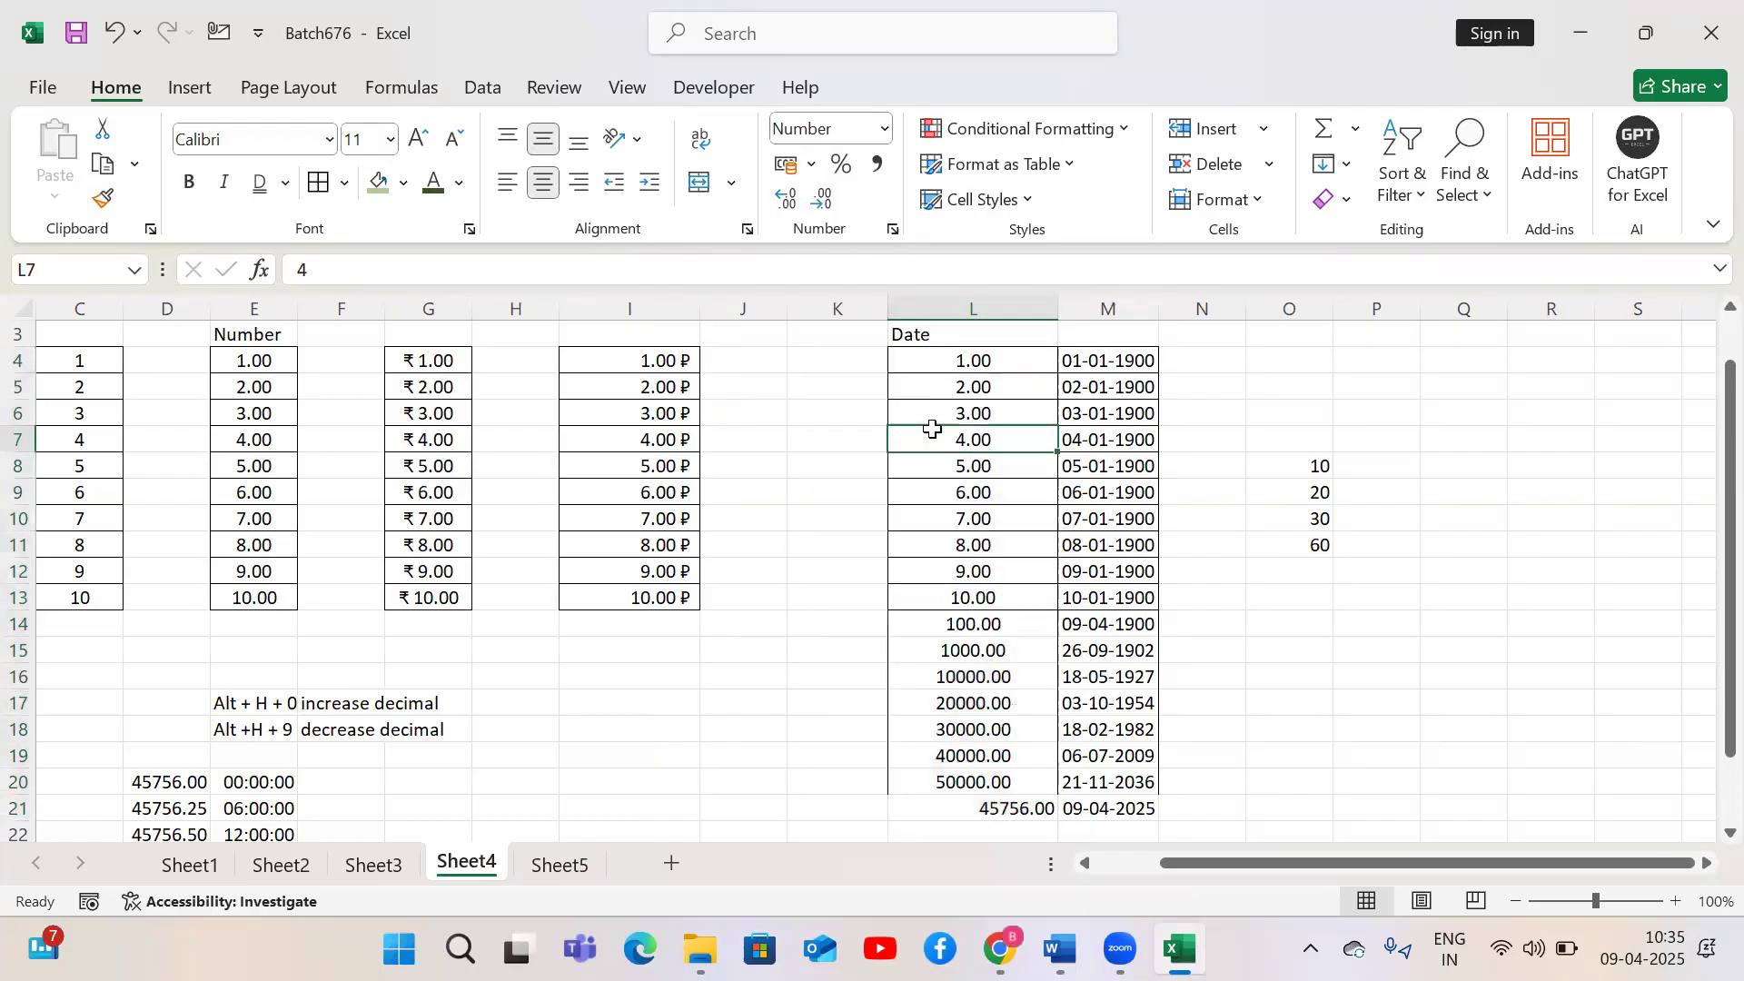